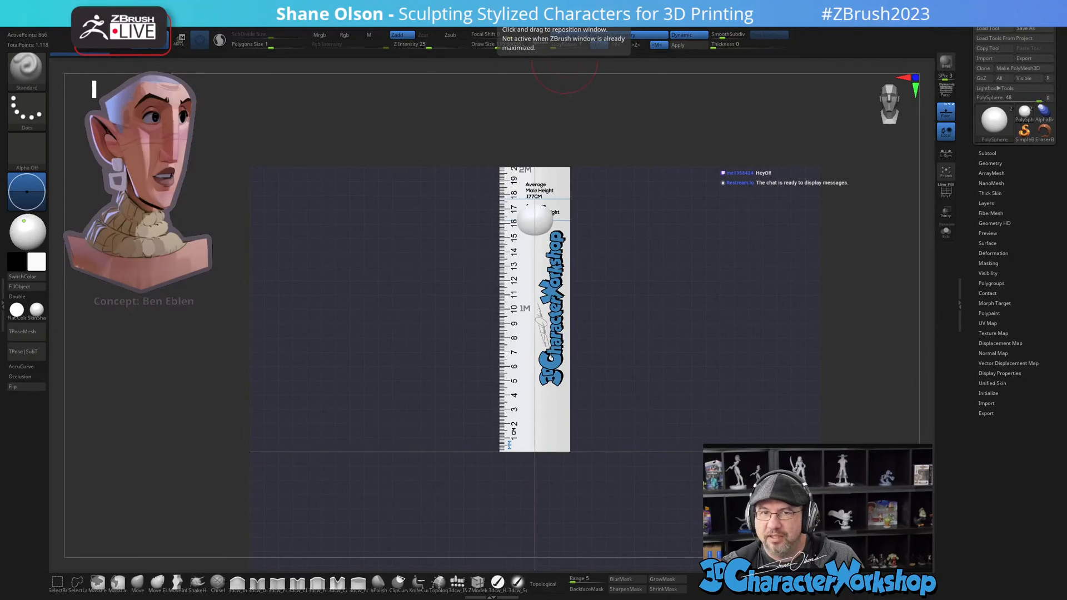
Step: Select the PolySphere subtool and hide the 20 cm ruler subtool
{"action": "left_click_drag", "start_coordinate": [643, 402], "coordinate": [743, 387]}
{"action": "left_click", "coordinate": [995, 153]}
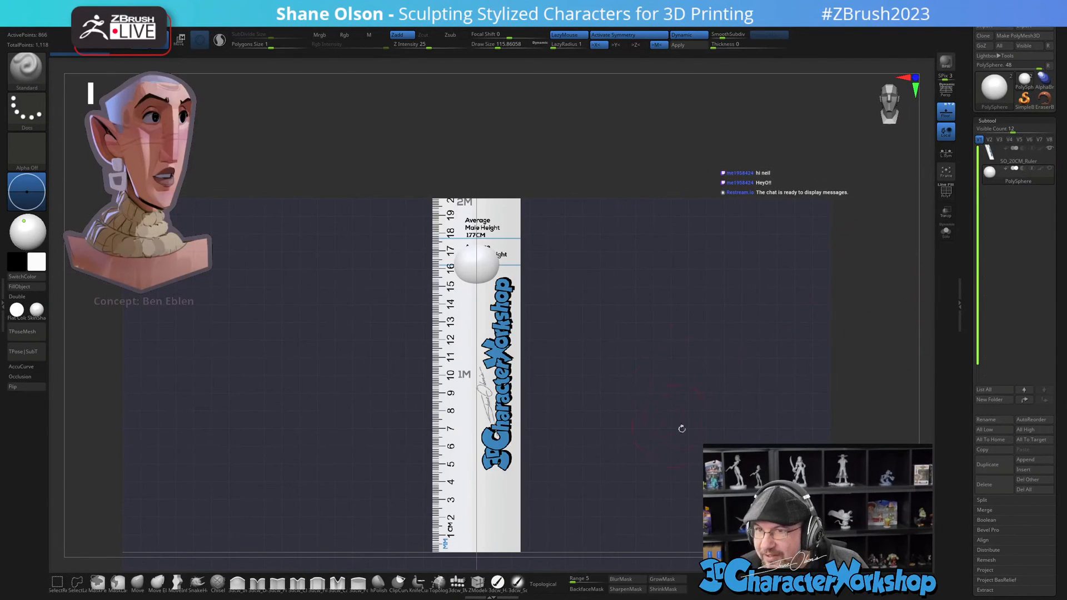
{"action": "left_click", "coordinate": [1018, 173]}
{"action": "left_click", "coordinate": [1049, 149]}
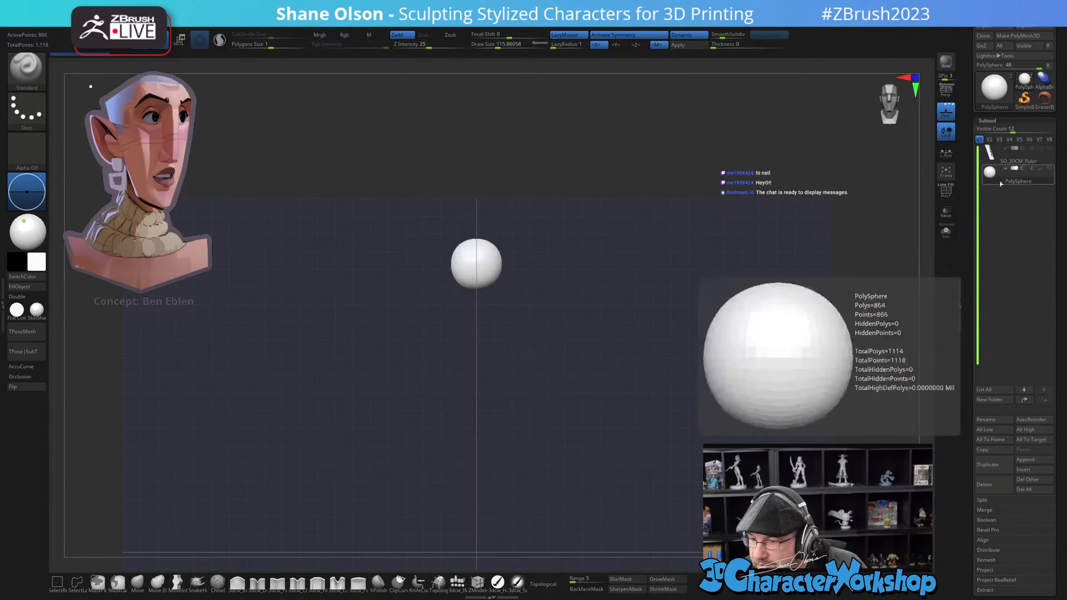
Step: Lower the sphere toward the floor grid, scale it up evenly and raise it until it clears the floor line
{"action": "mouse_move", "coordinate": [602, 376]}
{"action": "left_mouse_down"}
{"action": "mouse_move", "coordinate": [607, 387]}
{"action": "mouse_move", "coordinate": [616, 360]}
{"action": "left_mouse_up"}
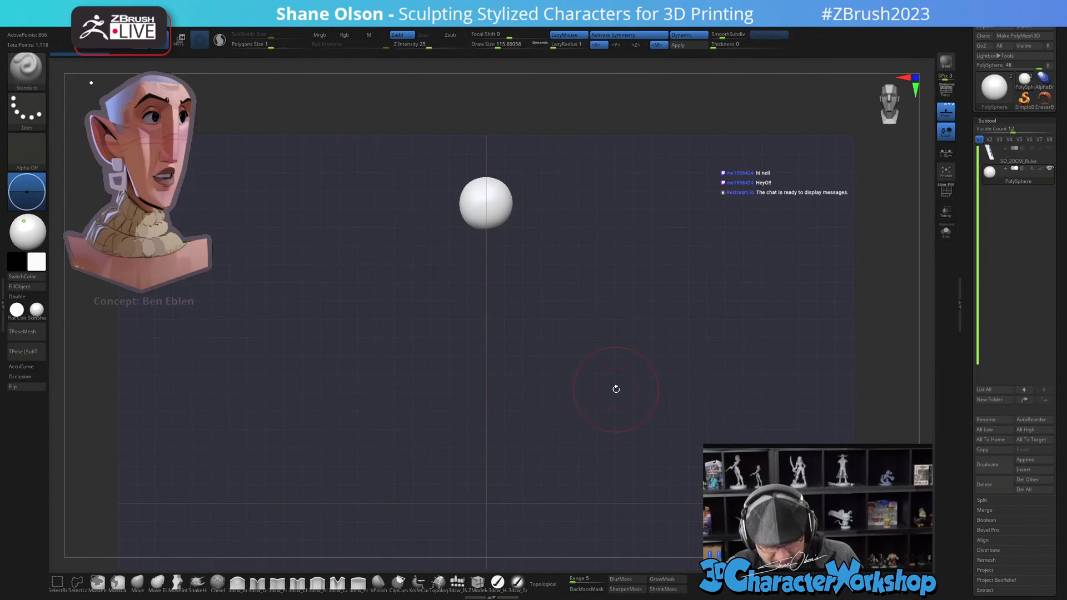
{"action": "key", "text": "w"}
{"action": "left_click_drag", "start_coordinate": [485, 162], "coordinate": [485, 378]}
{"action": "left_click_drag", "start_coordinate": [486, 415], "coordinate": [550, 355]}
{"action": "right_click_drag", "start_coordinate": [642, 369], "coordinate": [615, 376], "text": "ctrl"}
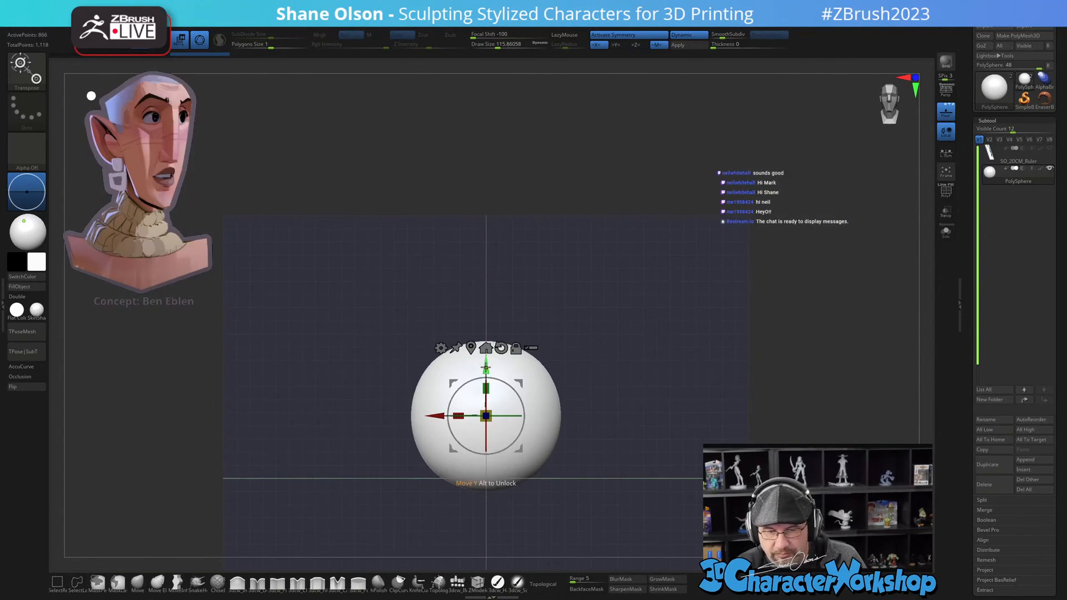
{"action": "left_click_drag", "start_coordinate": [485, 368], "coordinate": [485, 297]}
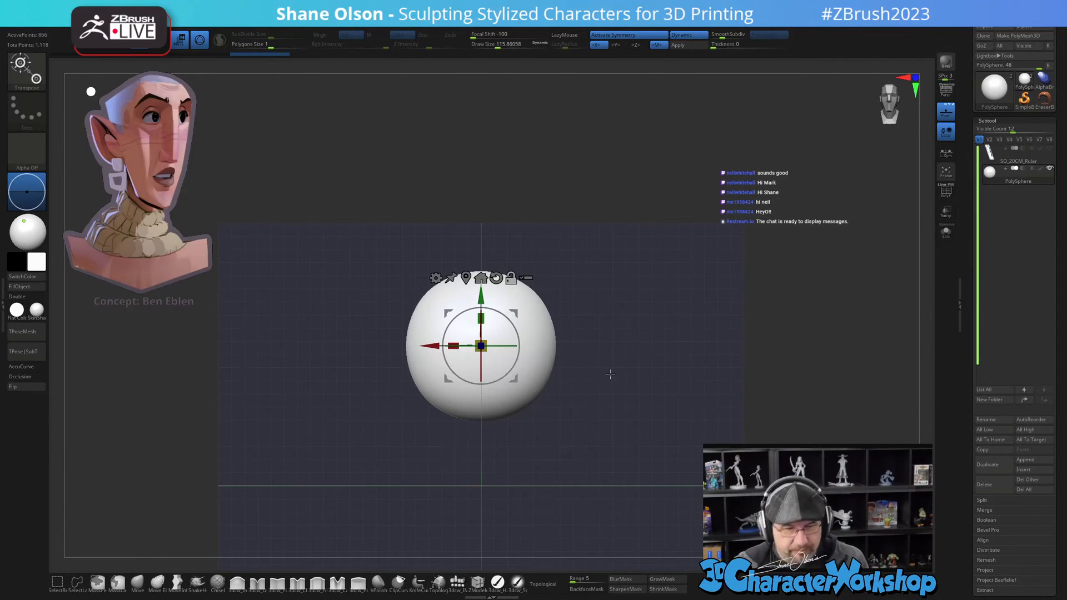
Step: Set the active colour to the concept's pink skin tone and hide the floor grid
{"action": "key", "text": "c"}
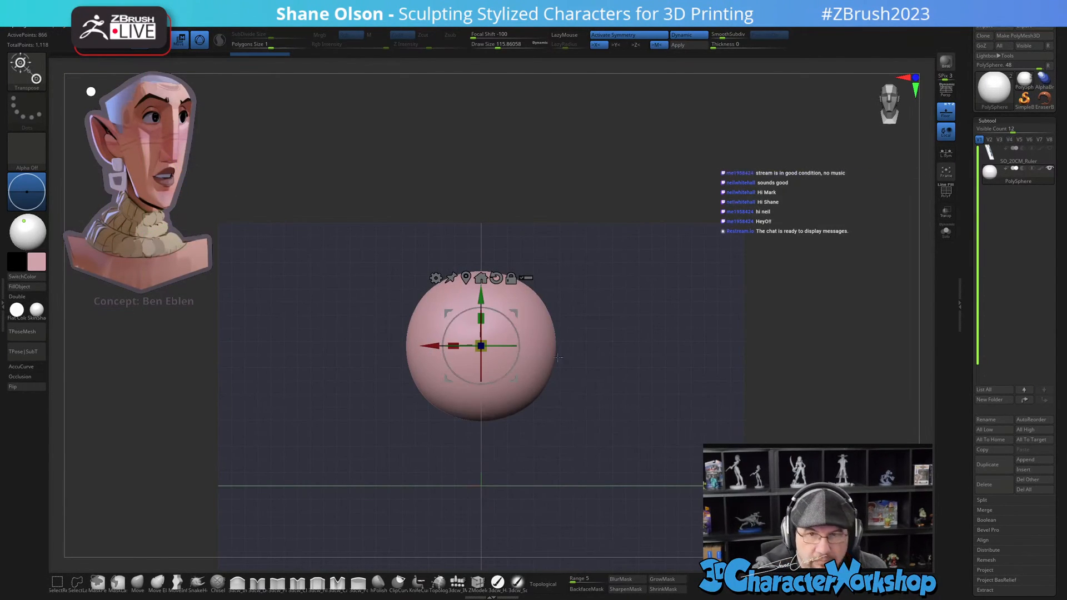
{"action": "right_click_drag", "start_coordinate": [621, 376], "coordinate": [632, 426], "text": "alt"}
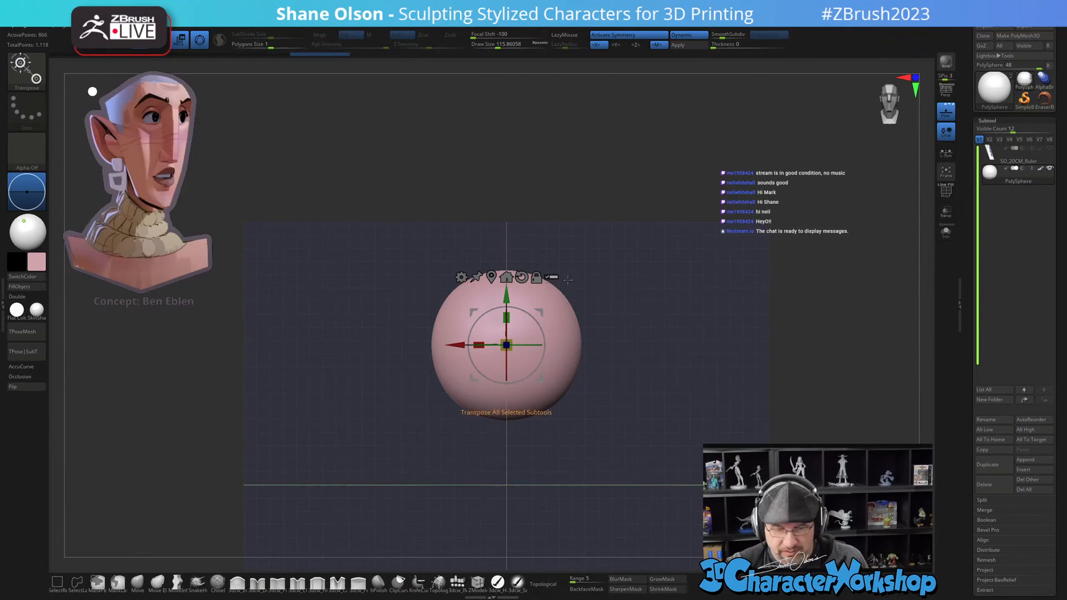
{"action": "key", "text": "q"}
{"action": "right_click_drag", "start_coordinate": [671, 291], "coordinate": [670, 250], "text": "alt"}
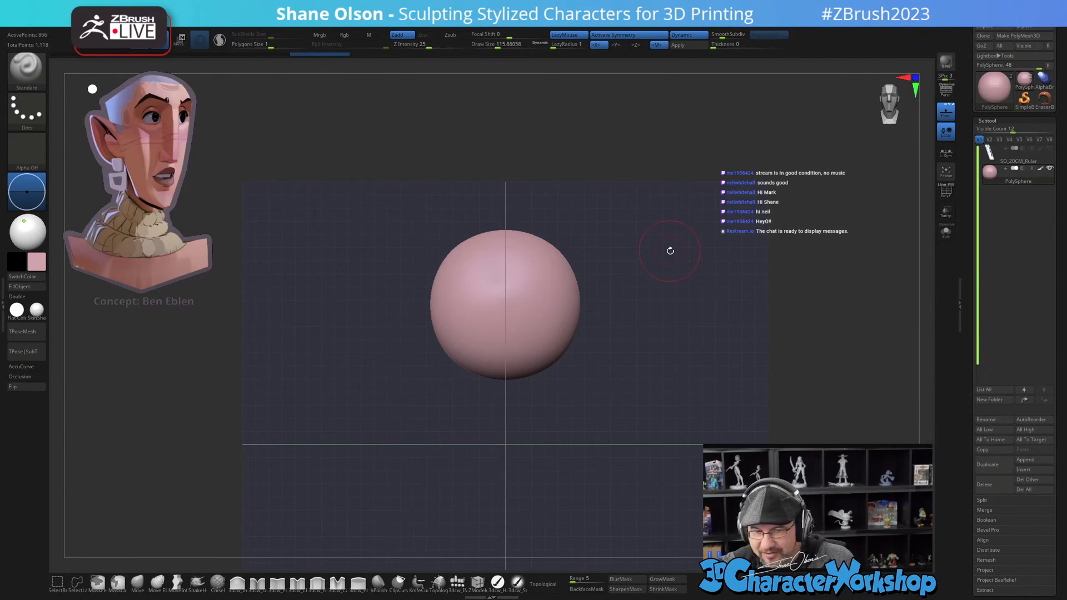
{"action": "key", "text": "shift+p"}
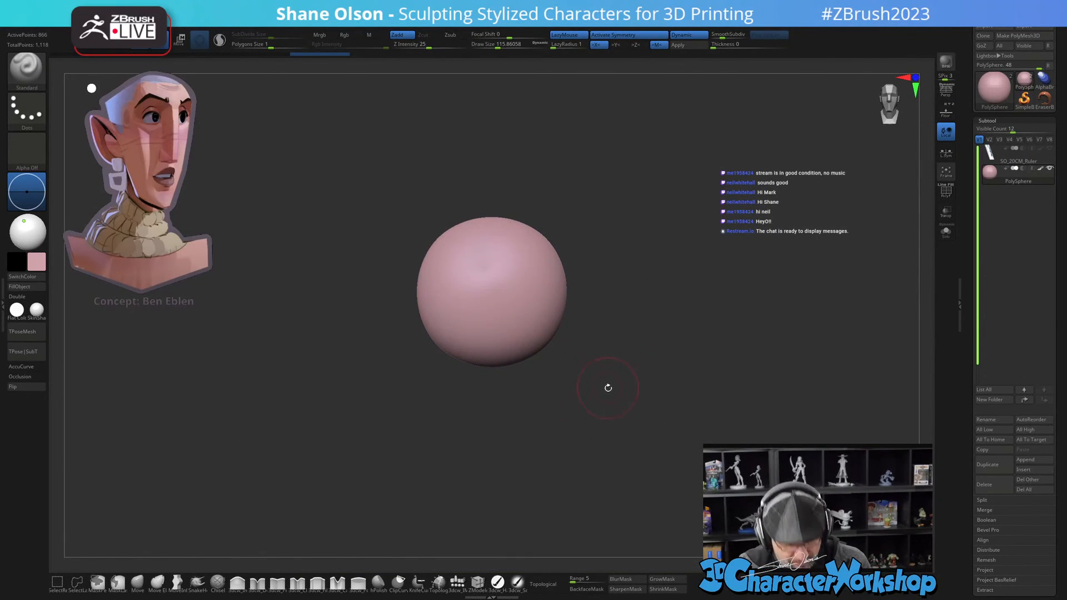
Step: Raise the sphere straight up along the Y axis with the transform gizmo
{"action": "key", "text": "w"}
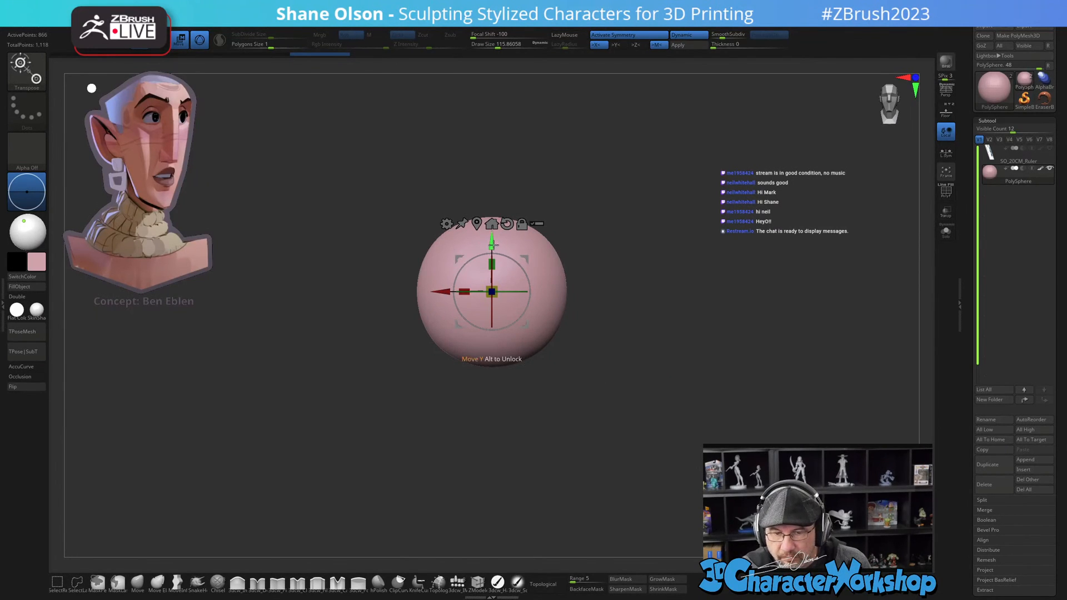
{"action": "left_click_drag", "start_coordinate": [492, 242], "coordinate": [492, 186]}
{"action": "left_click_drag", "start_coordinate": [564, 214], "coordinate": [564, 243]}
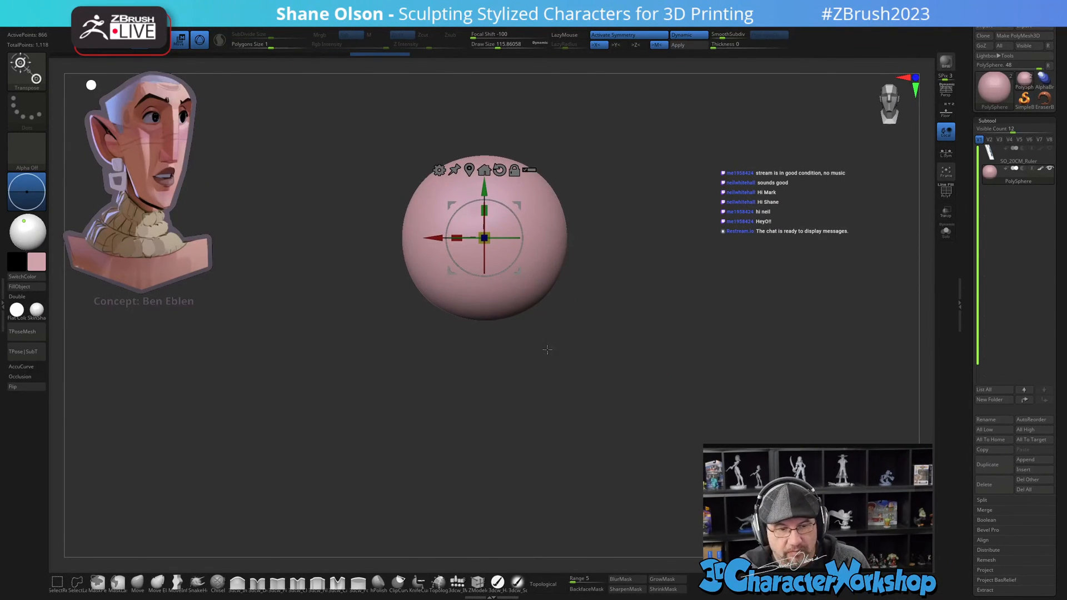
Step: Switch to the Move brush and set its draw size to about 311
{"action": "key", "text": "q"}
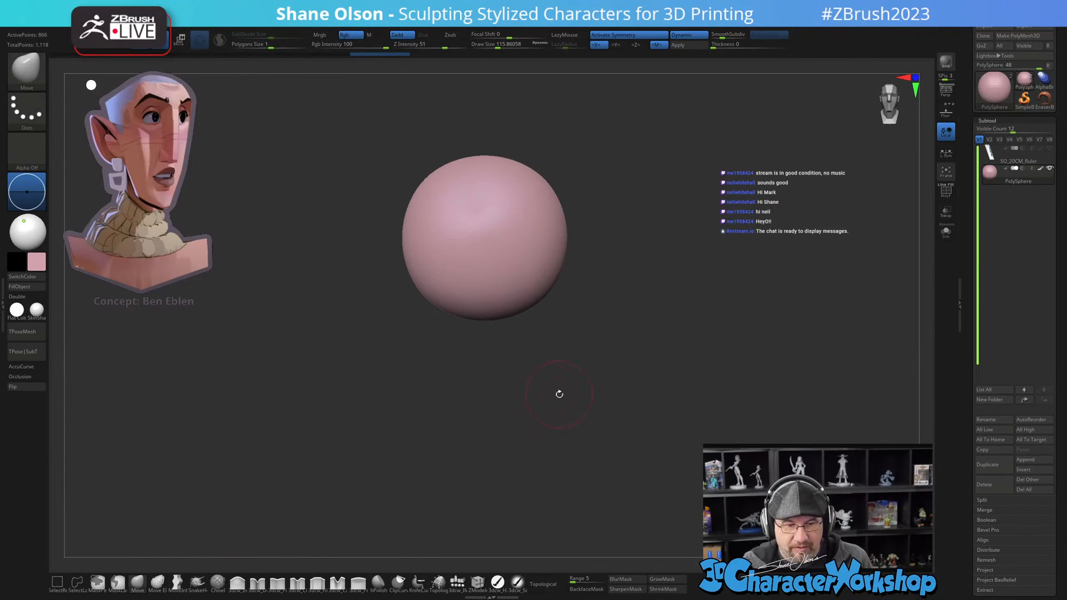
{"action": "key", "text": "s"}
{"action": "left_click_drag", "start_coordinate": [559, 393], "coordinate": [579, 393]}
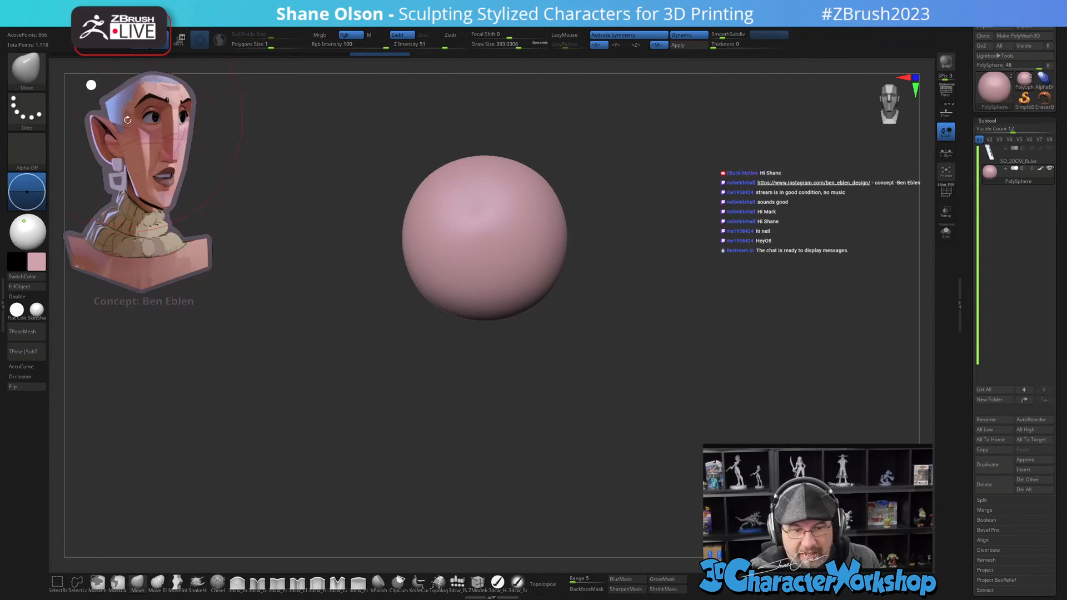
{"action": "key", "text": "s"}
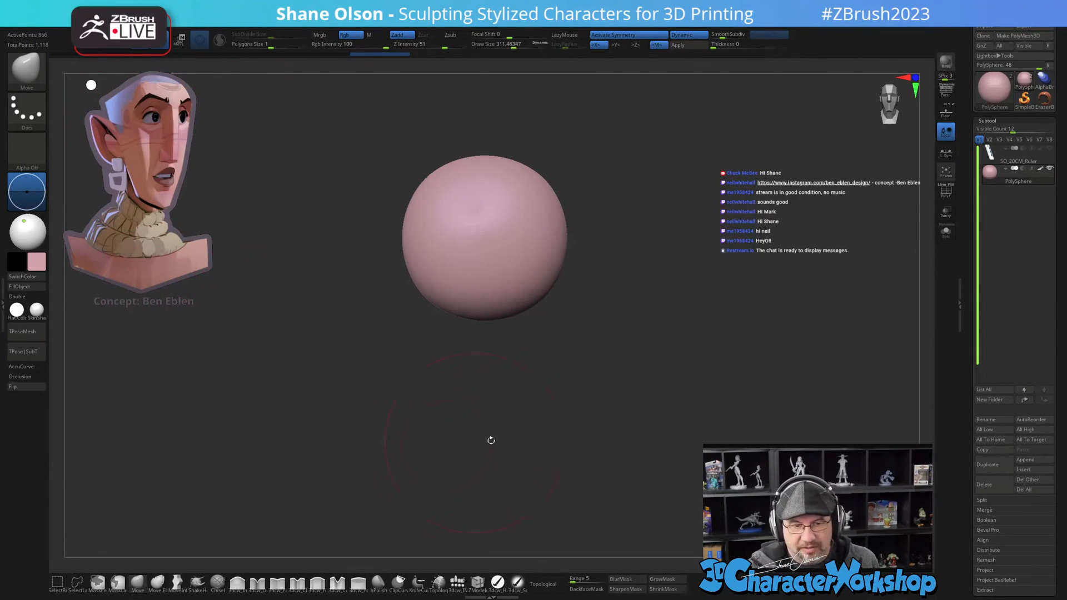
Step: Scale the sphere slightly narrower from side to side with the transform gizmo
{"action": "key", "text": "w"}
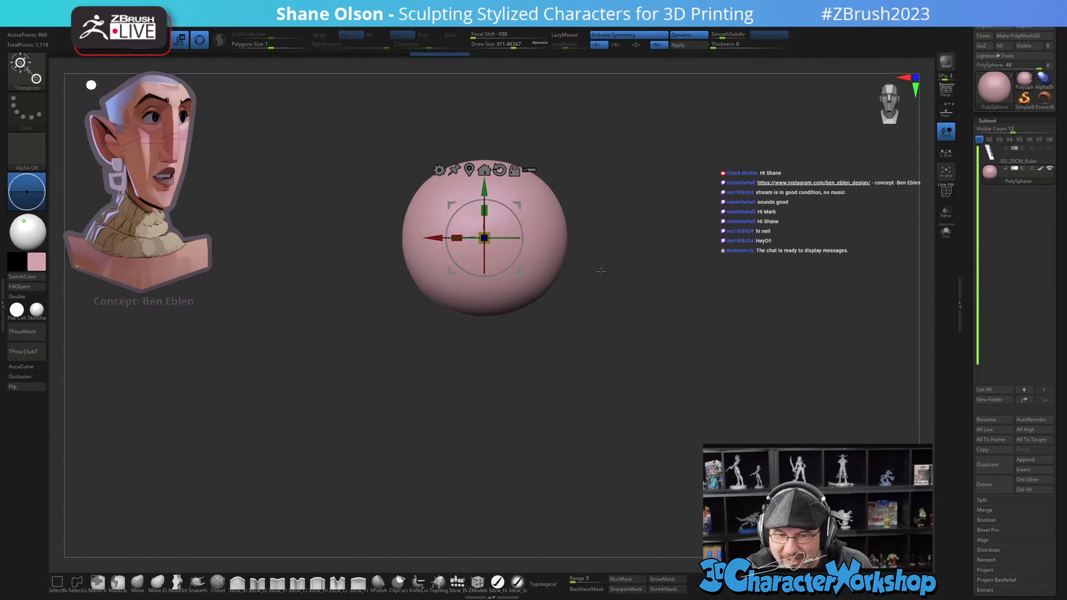
{"action": "left_click_drag", "start_coordinate": [456, 238], "coordinate": [464, 237]}
{"action": "left_click_drag", "start_coordinate": [608, 331], "coordinate": [612, 377]}
{"action": "left_click_drag", "start_coordinate": [497, 268], "coordinate": [493, 269]}
{"action": "left_click_drag", "start_coordinate": [574, 415], "coordinate": [599, 437], "text": "shift"}
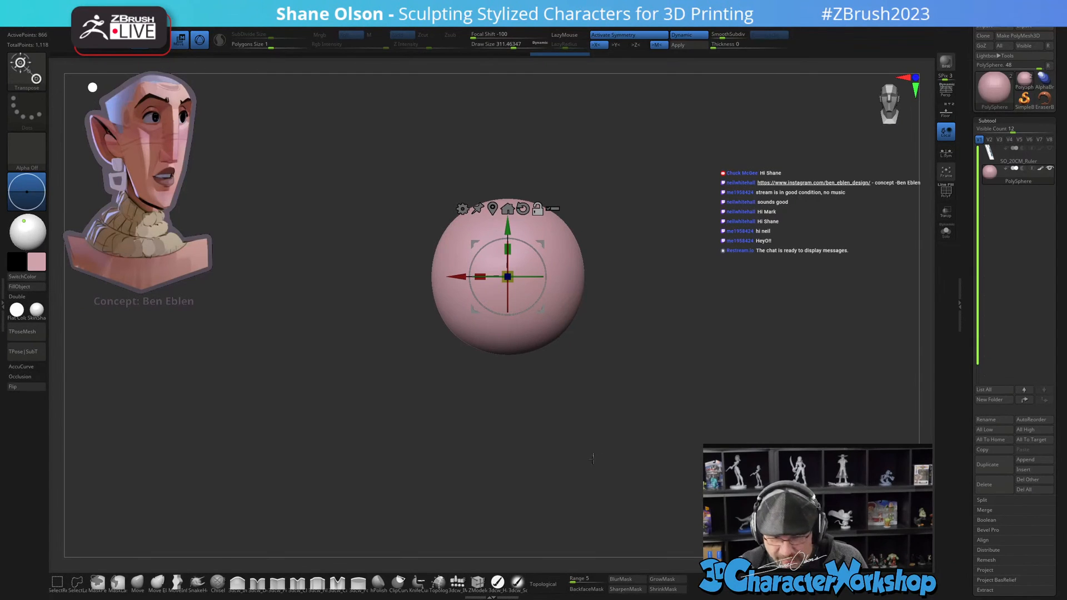
Step: Load the primitives insert-mesh brush, try QuadSphere-1 on the sphere and undo the replacement
{"action": "left_click", "coordinate": [458, 583]}
{"action": "mouse_move", "coordinate": [616, 360]}
{"action": "left_mouse_down", "text": "alt"}
{"action": "mouse_move", "coordinate": [614, 376]}
{"action": "mouse_move", "coordinate": [610, 345]}
{"action": "left_mouse_up", "text": "alt"}
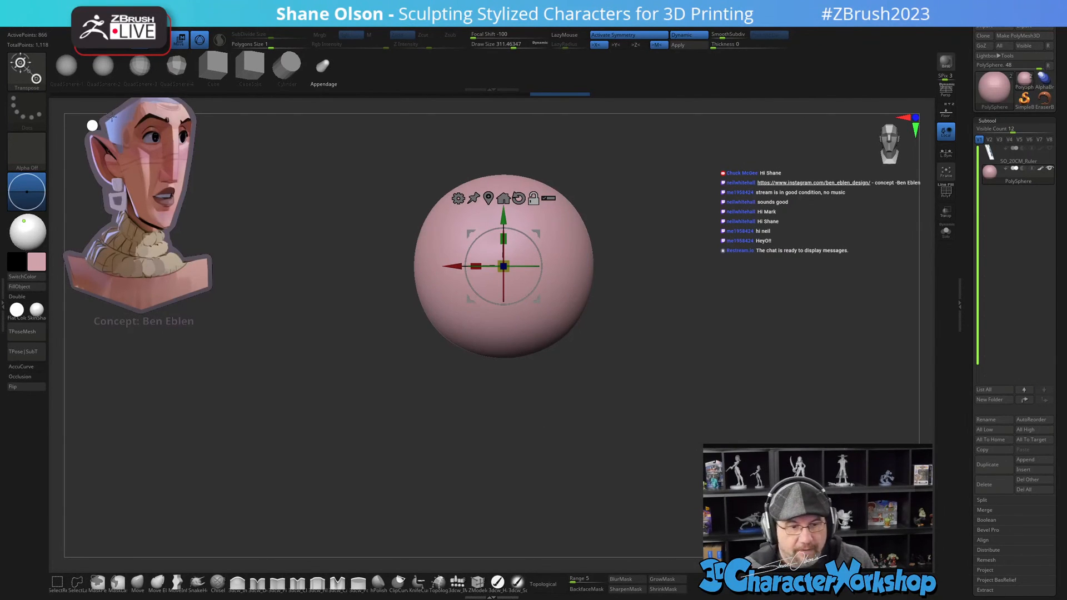
{"action": "left_click", "coordinate": [67, 65]}
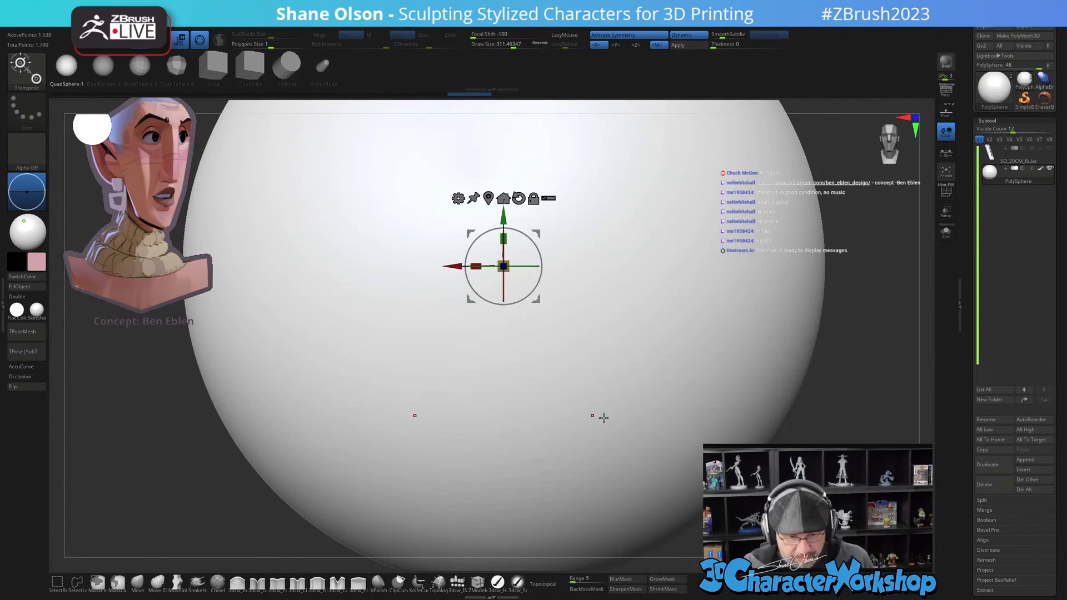
{"action": "key", "text": "ctrl+z"}
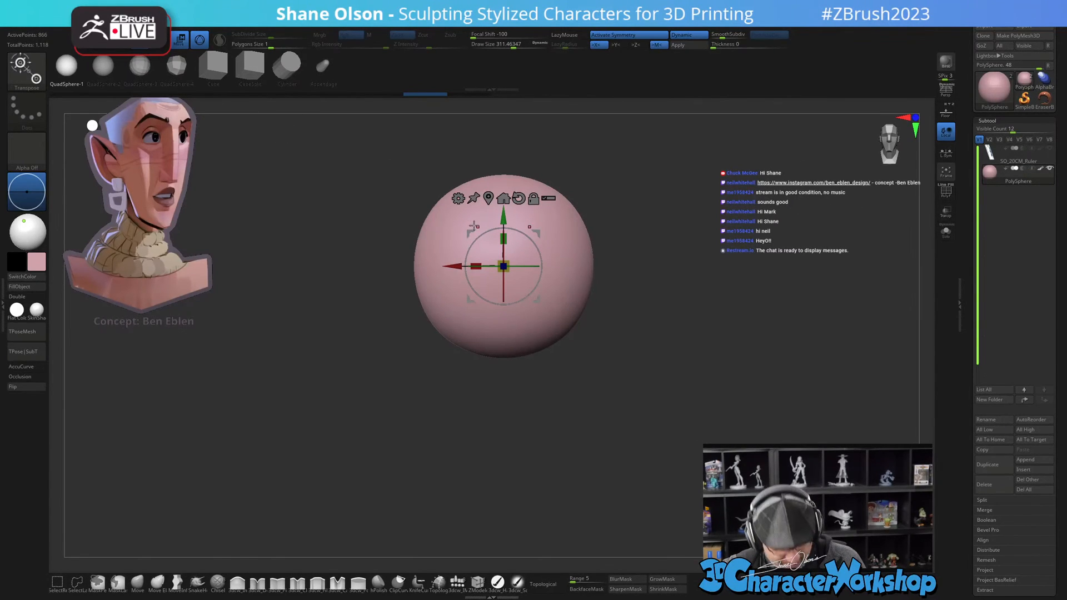
Step: Return to draw mode, display the polygon wireframe and set the insert brush's draw size to about 217
{"action": "key", "text": "q"}
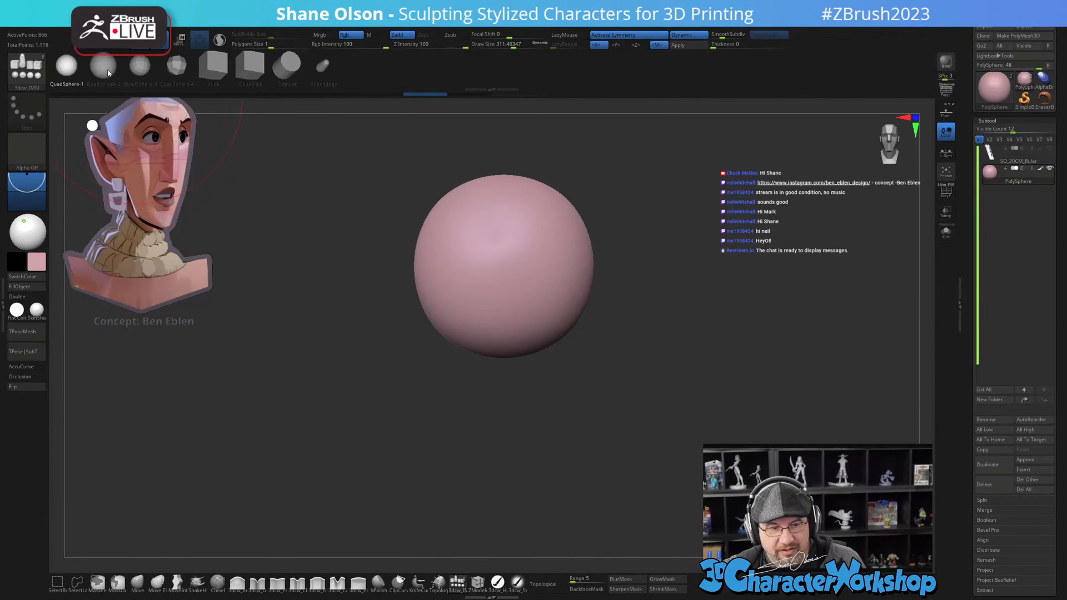
{"action": "key", "text": "shift+f"}
{"action": "key", "text": "s"}
{"action": "mouse_move", "coordinate": [684, 314]}
{"action": "left_mouse_down"}
{"action": "mouse_move", "coordinate": [669, 291]}
{"action": "mouse_move", "coordinate": [656, 311]}
{"action": "mouse_move", "coordinate": [668, 293]}
{"action": "left_mouse_up"}
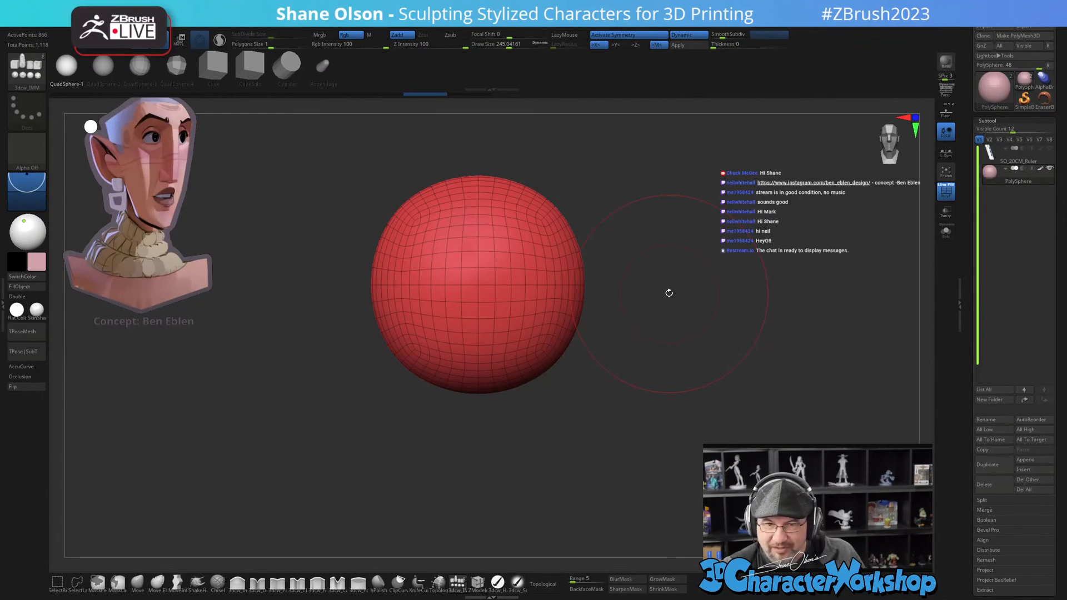
{"action": "left_click_drag", "start_coordinate": [605, 345], "coordinate": [638, 369], "text": "alt"}
{"action": "key", "text": "s"}
{"action": "left_click_drag", "start_coordinate": [643, 365], "coordinate": [662, 353], "text": "alt"}
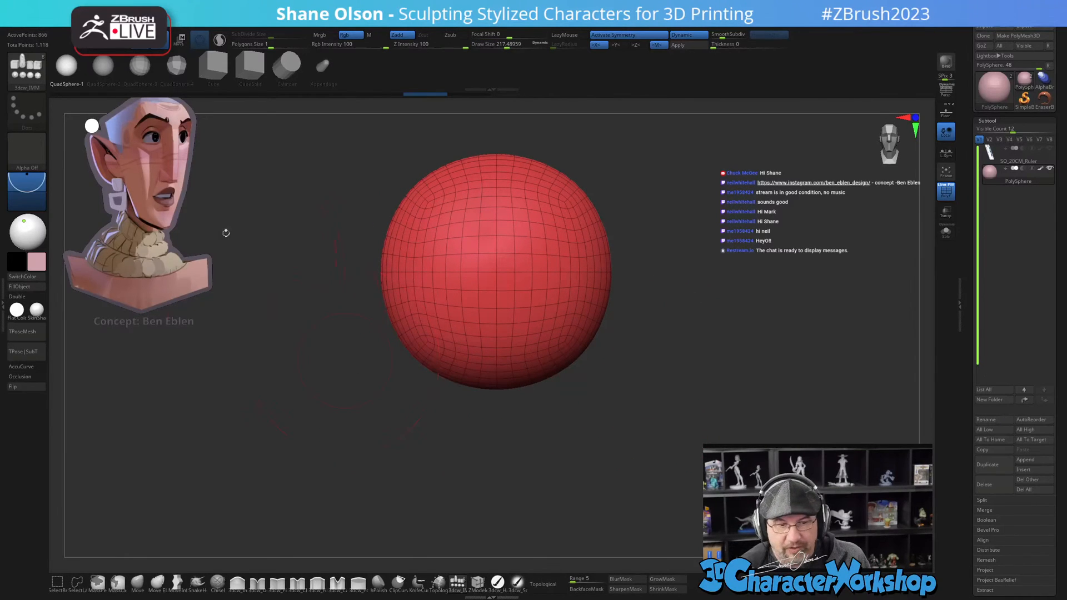
Step: Insert a QuadSphere-2 on the lower front of the head sphere as the base for the face
{"action": "left_click", "coordinate": [103, 68]}
{"action": "left_click_drag", "start_coordinate": [496, 341], "coordinate": [495, 439]}
{"action": "left_click_drag", "start_coordinate": [728, 436], "coordinate": [644, 455]}
Step: Rotate, move and stretch the inserted sphere into a long egg-shaped face mass hanging below the cranium
{"action": "key", "text": "w"}
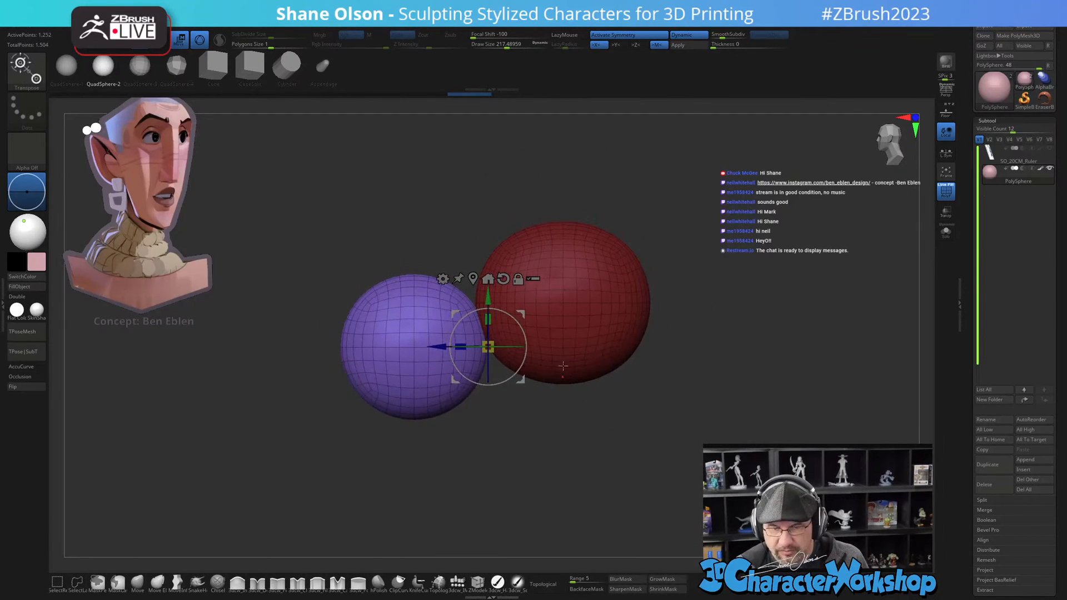
{"action": "left_click_drag", "start_coordinate": [525, 335], "coordinate": [487, 279]}
{"action": "left_click_drag", "start_coordinate": [488, 345], "coordinate": [517, 372]}
{"action": "left_click_drag", "start_coordinate": [570, 315], "coordinate": [570, 330]}
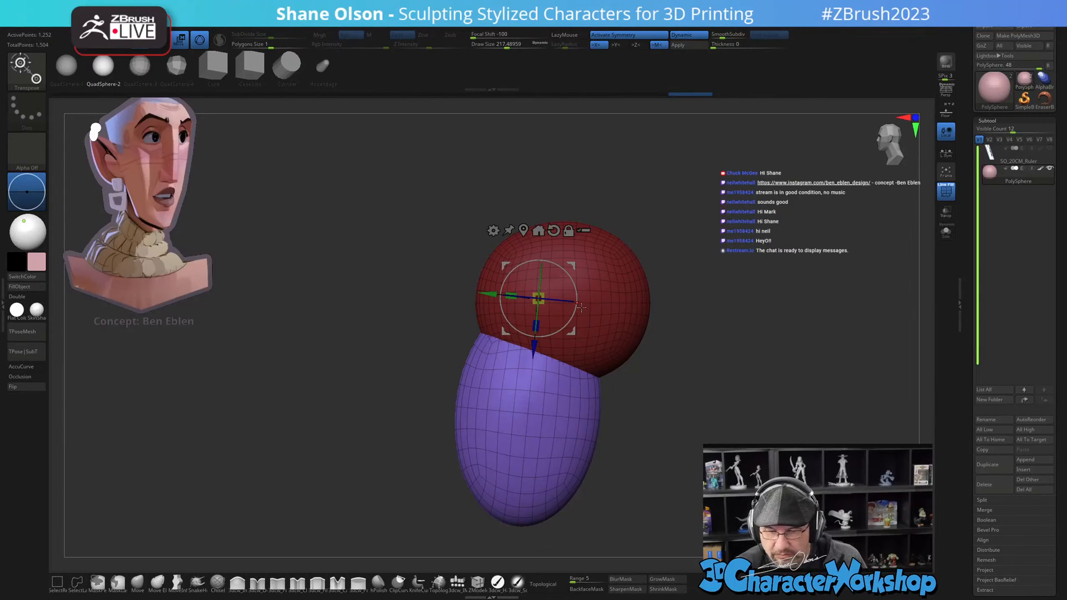
{"action": "left_click_drag", "start_coordinate": [576, 293], "coordinate": [576, 301]}
{"action": "mouse_move", "coordinate": [623, 400]}
{"action": "left_mouse_down"}
{"action": "mouse_move", "coordinate": [669, 409]}
{"action": "mouse_move", "coordinate": [612, 393]}
{"action": "left_mouse_up"}
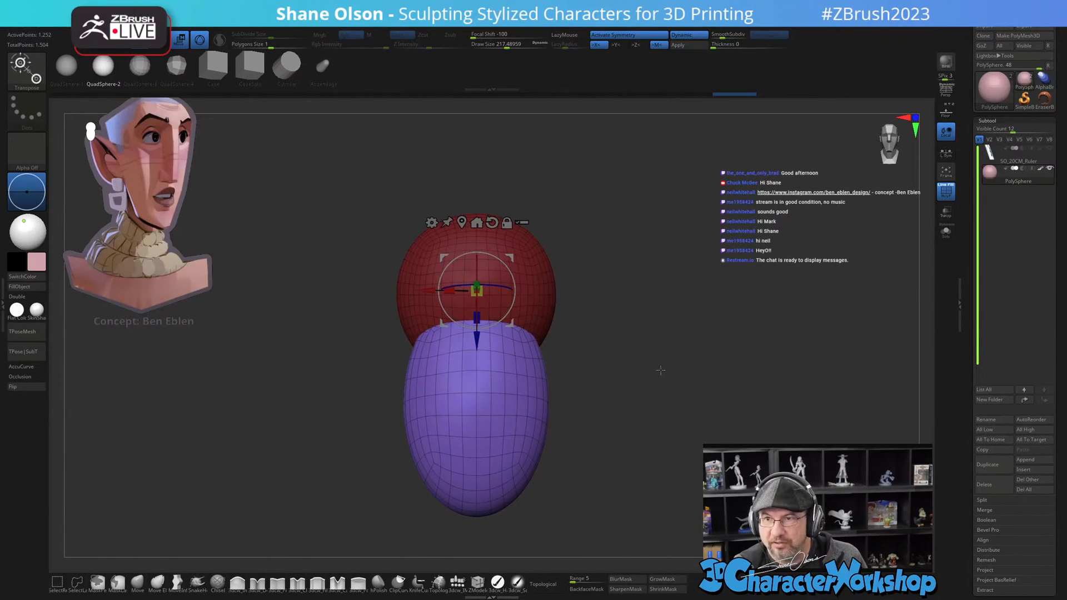
Step: Widen and lift the upper edge of the face mass using the Move brush at a draw size of about 293
{"action": "left_click_drag", "start_coordinate": [661, 369], "coordinate": [652, 369], "text": "alt"}
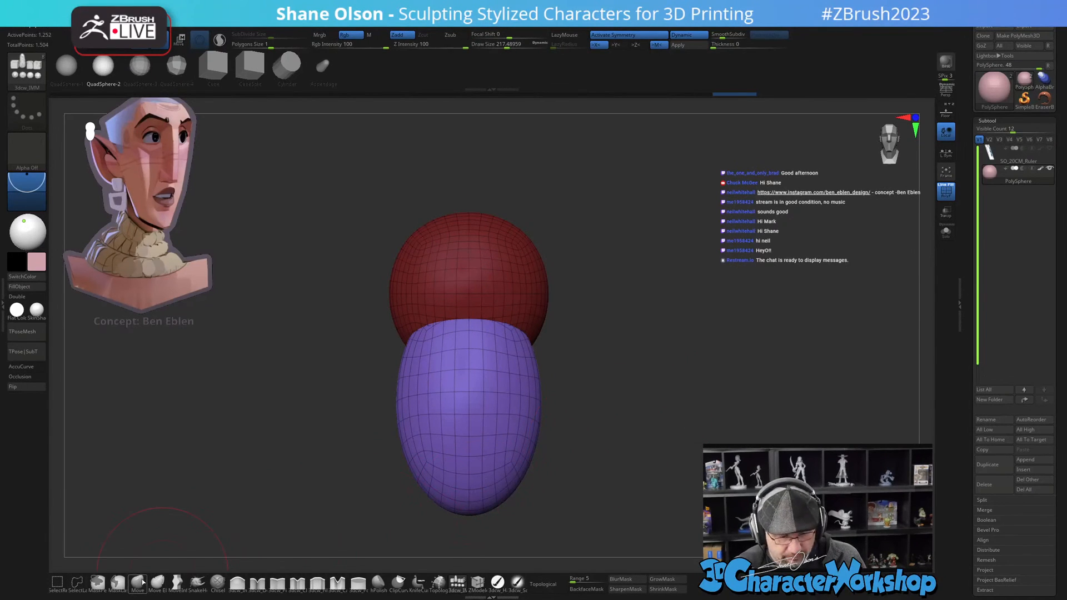
{"action": "left_click", "coordinate": [137, 582]}
{"action": "mouse_move", "coordinate": [666, 331]}
{"action": "left_mouse_down", "text": "alt"}
{"action": "mouse_move", "coordinate": [656, 362]}
{"action": "mouse_move", "coordinate": [634, 353]}
{"action": "left_mouse_up", "text": "alt"}
{"action": "key", "text": "s"}
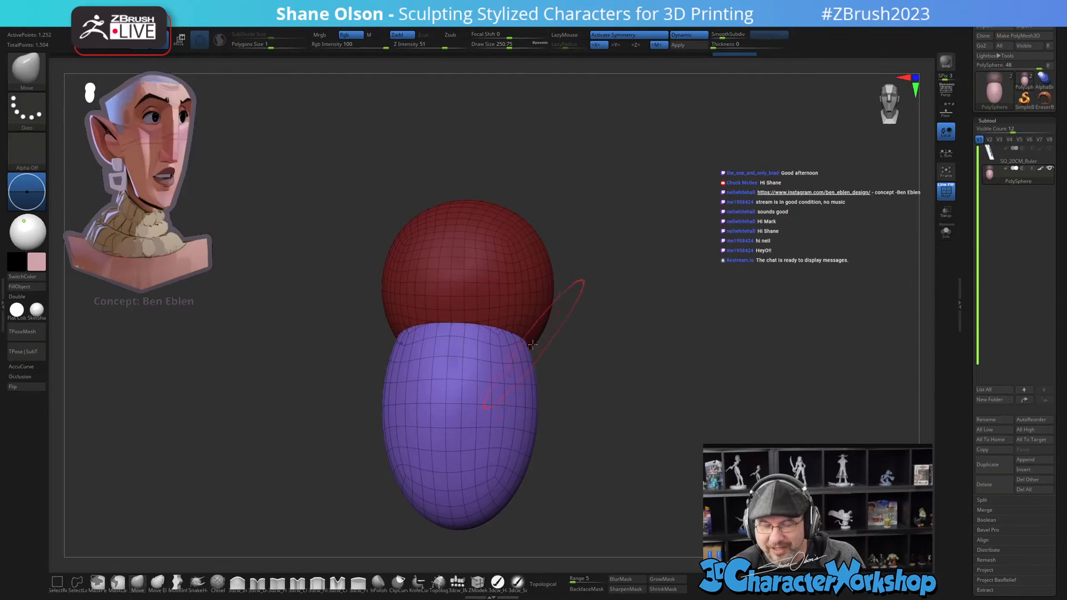
{"action": "key", "text": "s"}
{"action": "left_click_drag", "start_coordinate": [513, 341], "coordinate": [516, 341]}
{"action": "left_click_drag", "start_coordinate": [515, 341], "coordinate": [523, 304]}
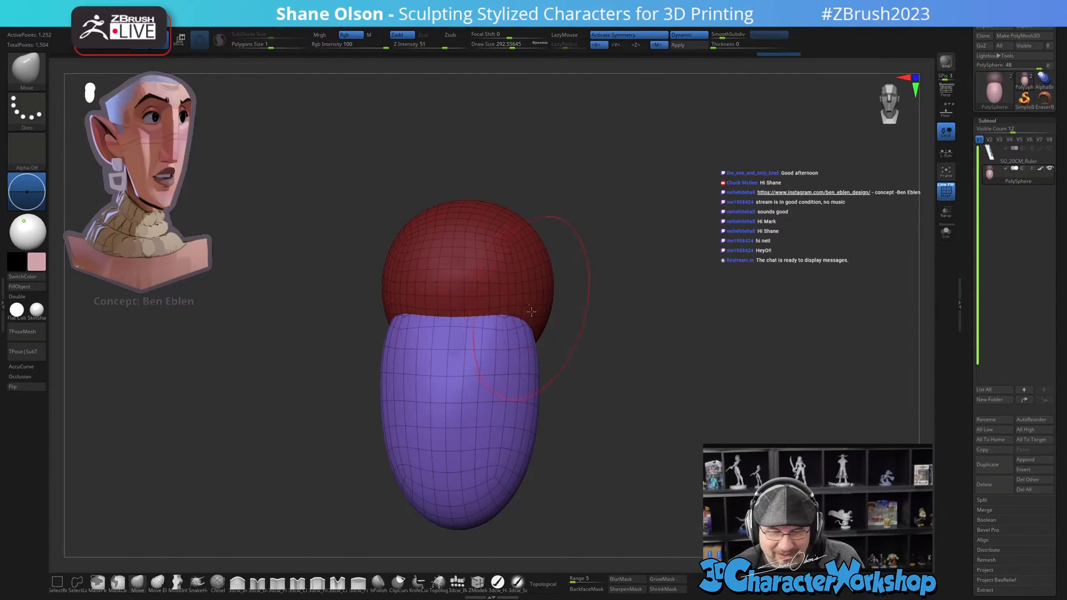
{"action": "mouse_move", "coordinate": [509, 335]}
{"action": "right_mouse_down"}
{"action": "mouse_move", "coordinate": [559, 311]}
{"action": "mouse_move", "coordinate": [523, 344]}
{"action": "mouse_move", "coordinate": [550, 407]}
{"action": "right_mouse_up"}
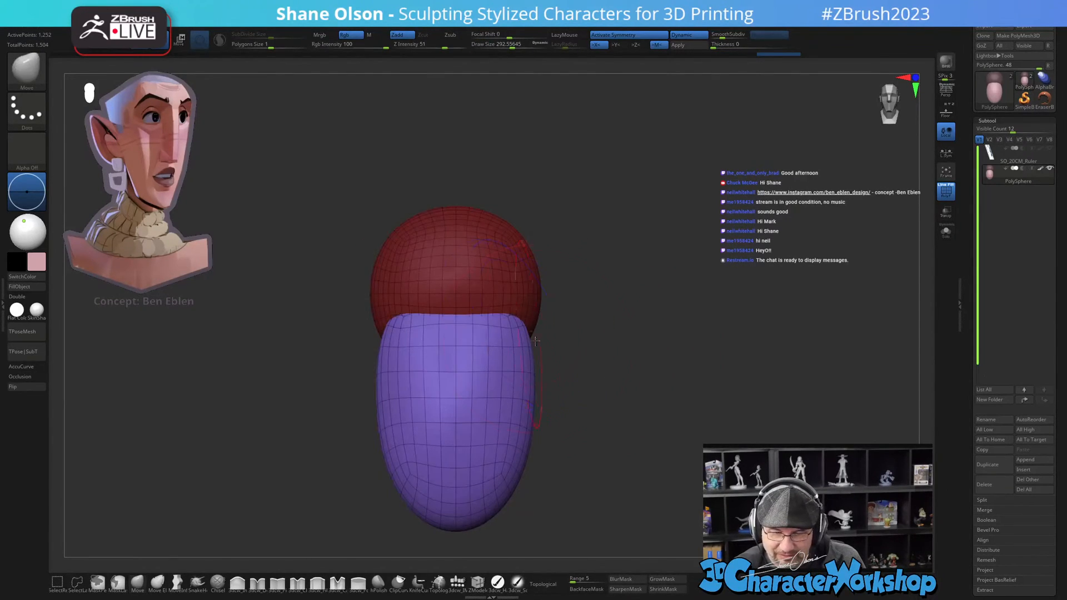
Step: Pull the face mass's upper edge higher over the front of the cranium with the Move brush at size about 311
{"action": "left_click_drag", "start_coordinate": [574, 414], "coordinate": [592, 383], "text": "alt"}
{"action": "key", "text": "s"}
{"action": "left_click_drag", "start_coordinate": [535, 298], "coordinate": [503, 261]}
{"action": "right_click_drag", "start_coordinate": [502, 261], "coordinate": [444, 278]}
{"action": "left_click_drag", "start_coordinate": [499, 276], "coordinate": [527, 271]}
Step: Invert the mask to protect the face mass and pull the cranium's front forward and up into a forehead
{"action": "left_click", "coordinate": [700, 328], "text": "ctrl"}
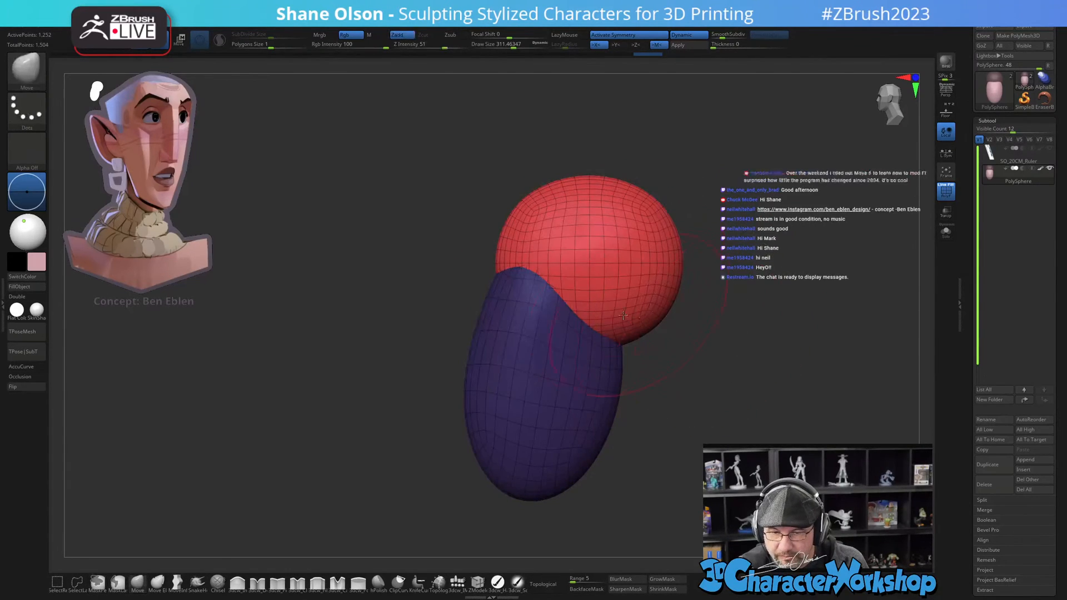
{"action": "left_click_drag", "start_coordinate": [526, 286], "coordinate": [529, 277]}
{"action": "right_click_drag", "start_coordinate": [530, 277], "coordinate": [555, 277]}
{"action": "left_click_drag", "start_coordinate": [508, 286], "coordinate": [506, 224]}
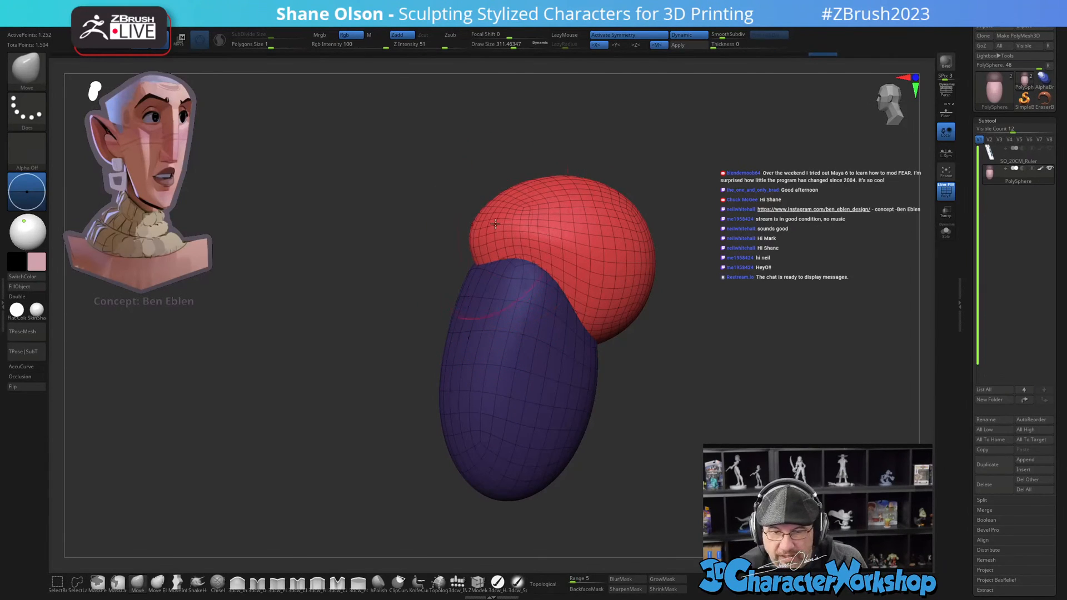
Step: Refine the forehead's upper front contour in side view using the Move brush at sizes of about 239 and 207
{"action": "right_click_drag", "start_coordinate": [540, 222], "coordinate": [523, 228]}
{"action": "key", "text": "s"}
{"action": "mouse_move", "coordinate": [538, 191]}
{"action": "left_mouse_down"}
{"action": "mouse_move", "coordinate": [521, 183]}
{"action": "mouse_move", "coordinate": [500, 205]}
{"action": "mouse_move", "coordinate": [511, 201]}
{"action": "left_mouse_up"}
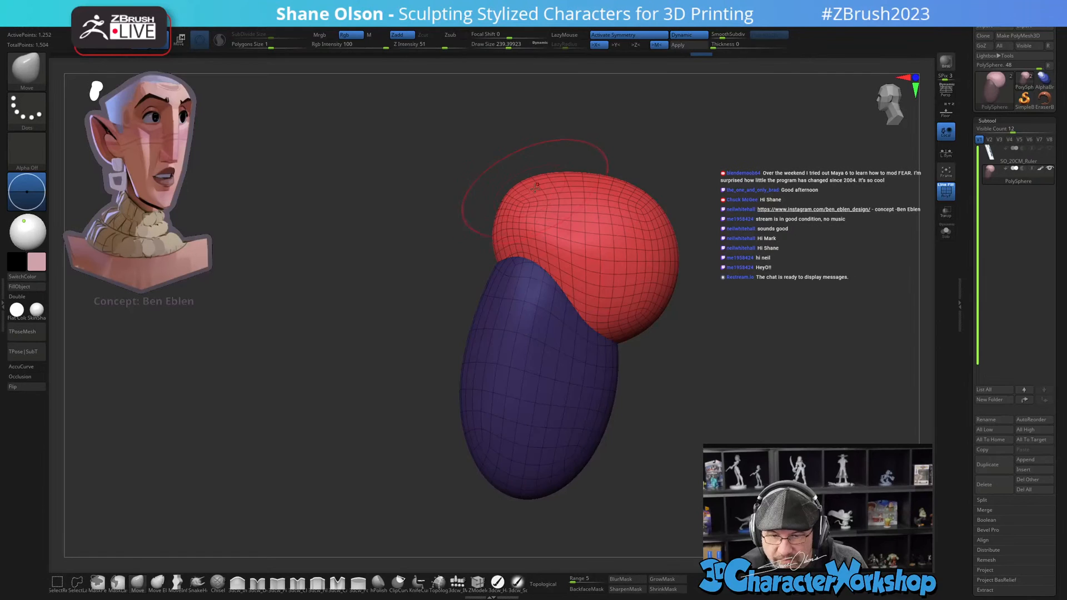
{"action": "right_click_drag", "start_coordinate": [535, 185], "coordinate": [546, 208]}
{"action": "key", "text": "s"}
{"action": "left_click_drag", "start_coordinate": [547, 204], "coordinate": [543, 201]}
{"action": "right_click_drag", "start_coordinate": [543, 200], "coordinate": [597, 396]}
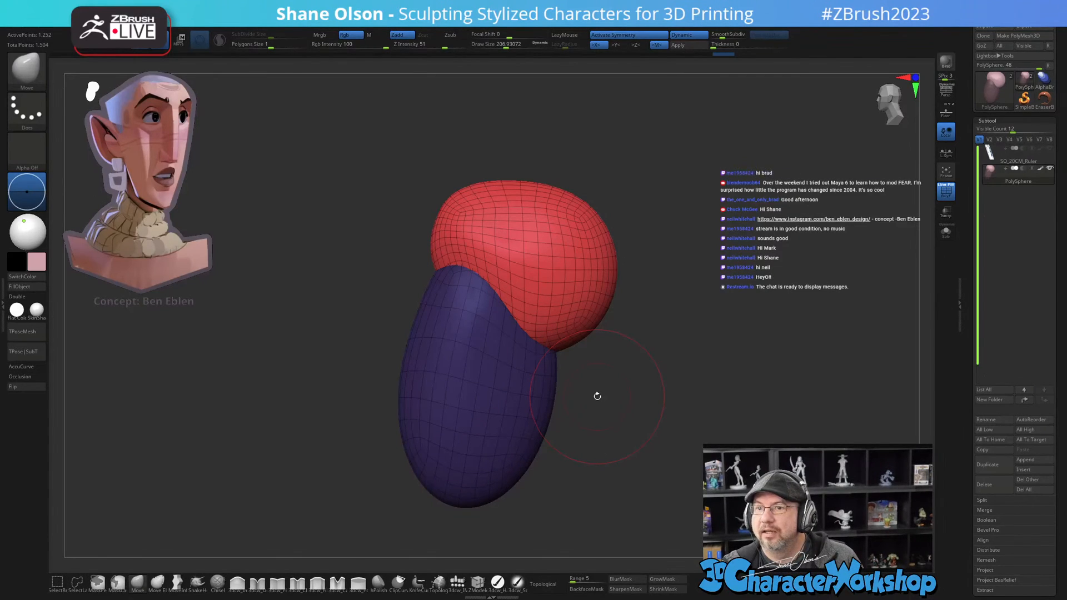
Step: Adjust the cranium's contour above the temple from a three-quarter view, using progressively smaller brush sizes
{"action": "right_click_drag", "start_coordinate": [631, 382], "coordinate": [579, 350]}
{"action": "right_click_drag", "start_coordinate": [533, 294], "coordinate": [505, 315], "text": "shift"}
{"action": "key", "text": "s"}
{"action": "left_click_drag", "start_coordinate": [513, 235], "coordinate": [510, 236]}
{"action": "mouse_move", "coordinate": [558, 311]}
{"action": "right_mouse_down"}
{"action": "mouse_move", "coordinate": [583, 313]}
{"action": "mouse_move", "coordinate": [550, 321]}
{"action": "mouse_move", "coordinate": [566, 365]}
{"action": "right_mouse_up"}
{"action": "key", "text": "s"}
{"action": "left_click_drag", "start_coordinate": [565, 365], "coordinate": [556, 365]}
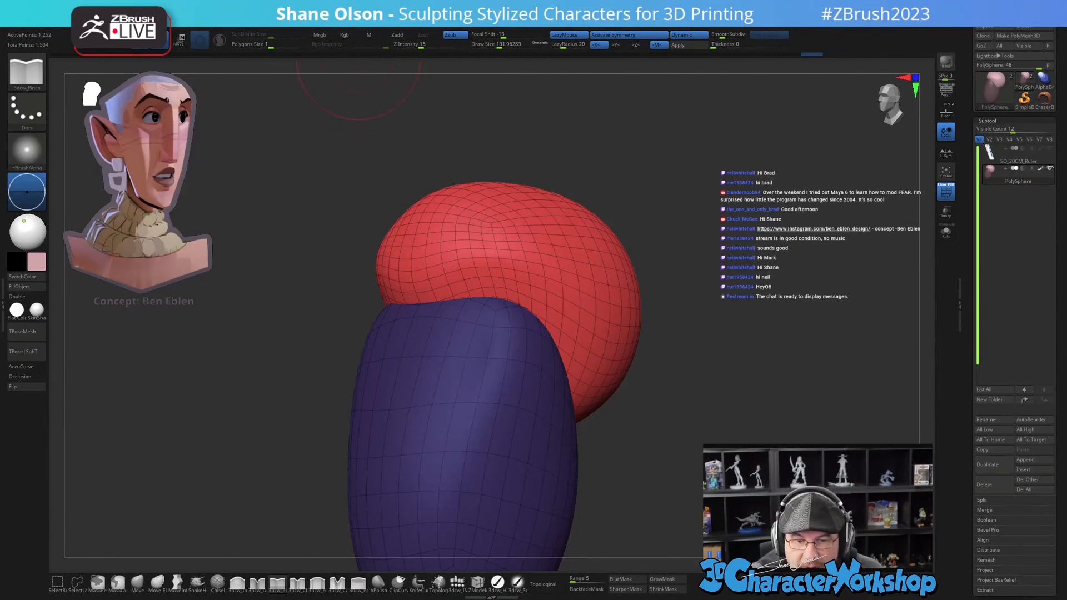
Step: Examine the interface configuration options in the preferences and the custom 3DCW popup palette
{"action": "left_click", "coordinate": [344, 17]}
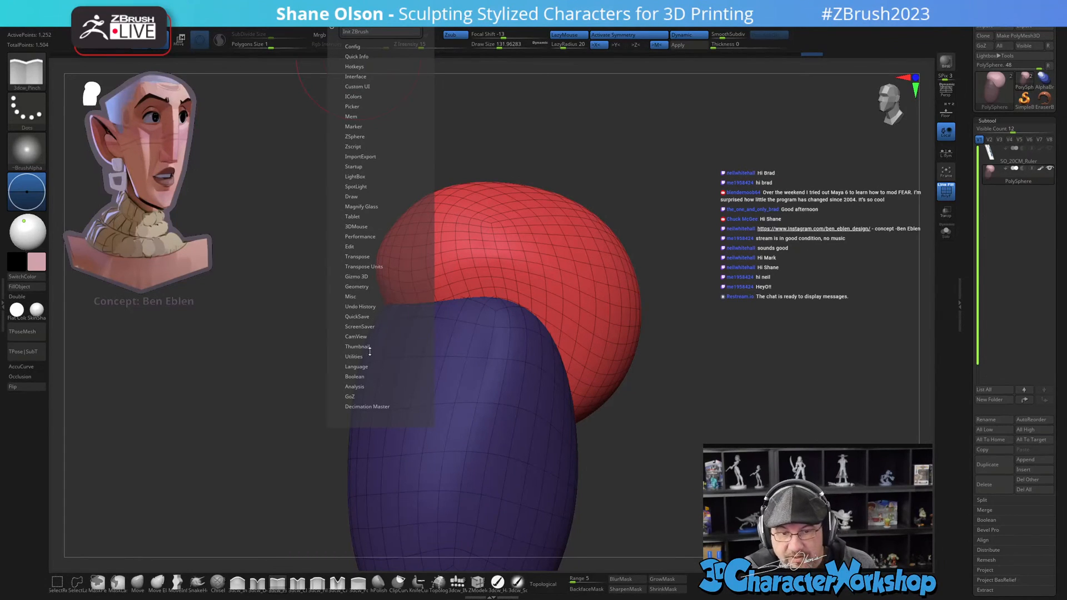
{"action": "left_click", "coordinate": [361, 47]}
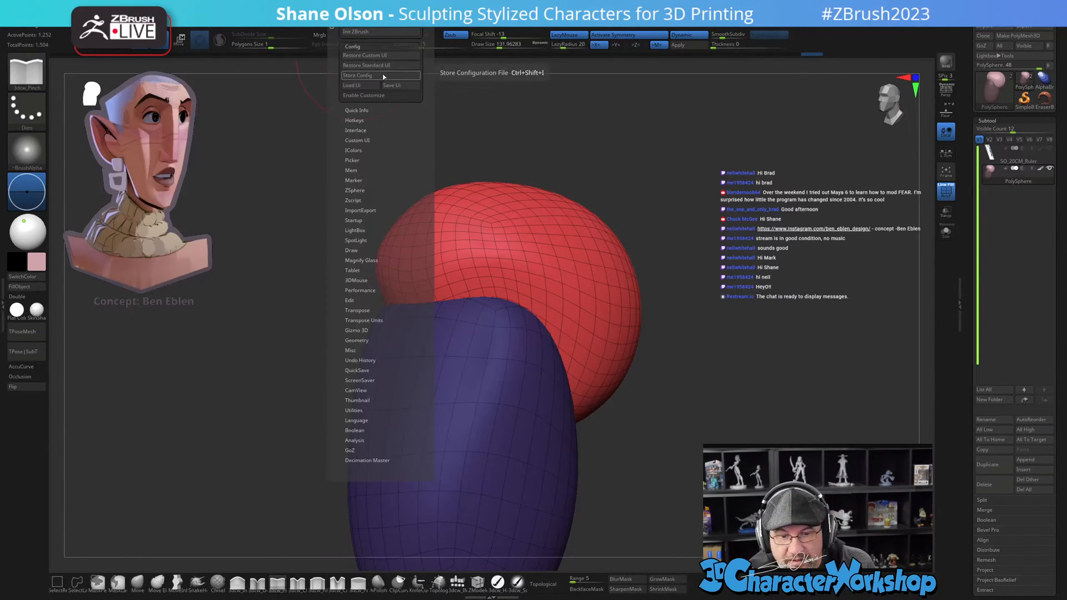
{"action": "left_click", "coordinate": [387, 65]}
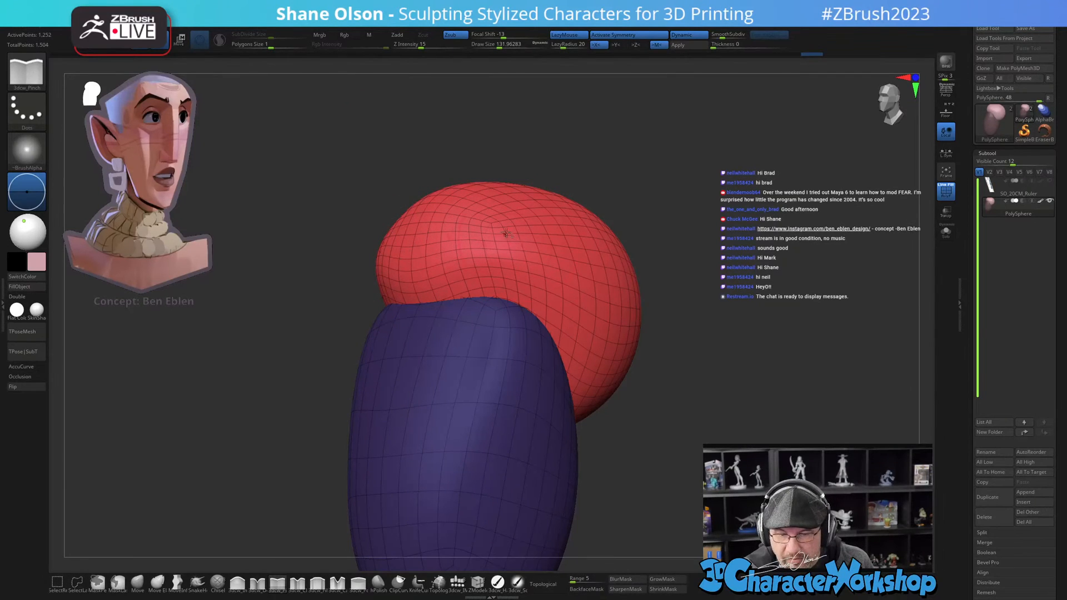
{"action": "key", "text": "space"}
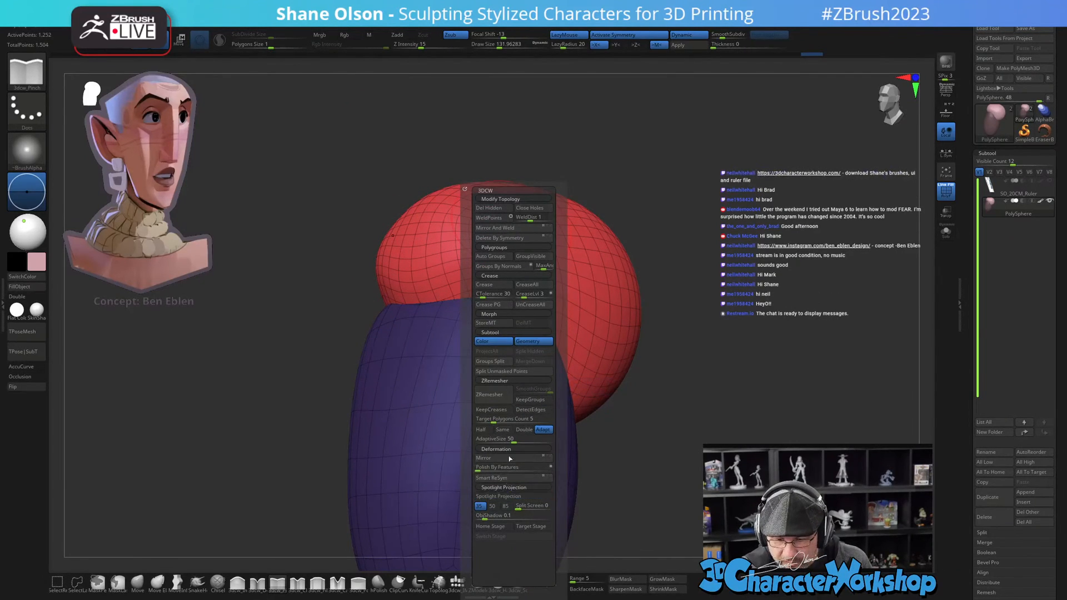
Step: Pinch the cranium's surface across the side of the forehead with the Pinch brush at size about 132
{"action": "left_click_drag", "start_coordinate": [411, 250], "coordinate": [523, 261]}
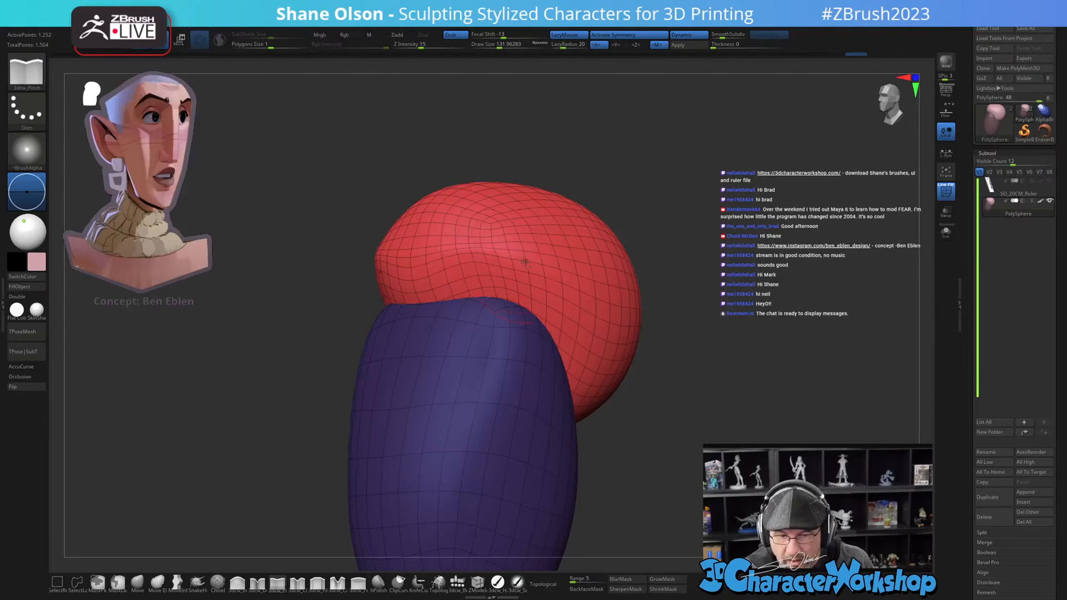
{"action": "left_click_drag", "start_coordinate": [738, 433], "coordinate": [736, 408], "text": "alt"}
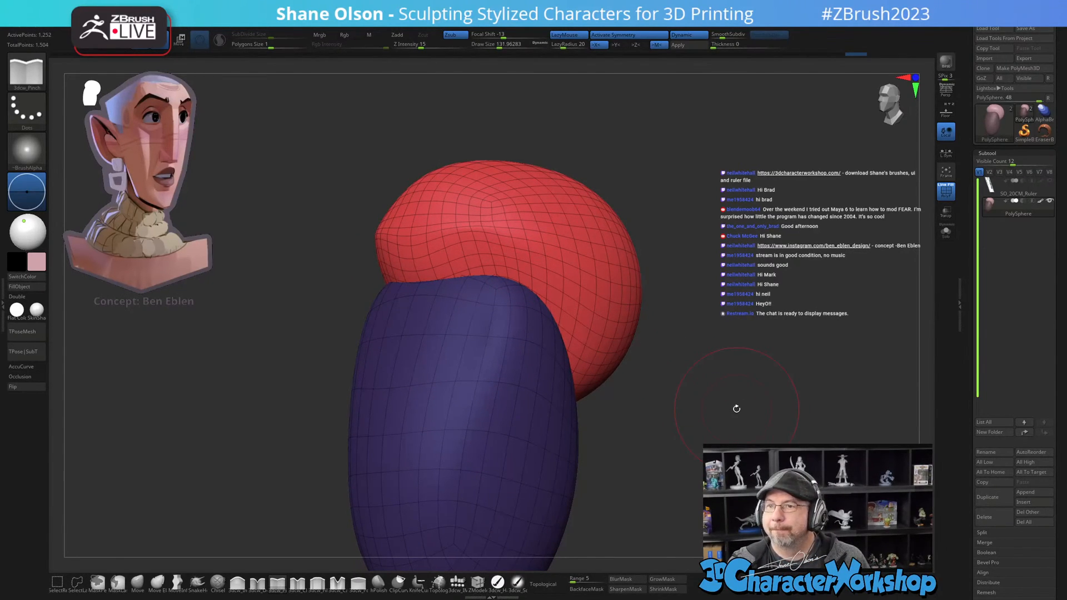
{"action": "left_click_drag", "start_coordinate": [726, 370], "coordinate": [719, 389]}
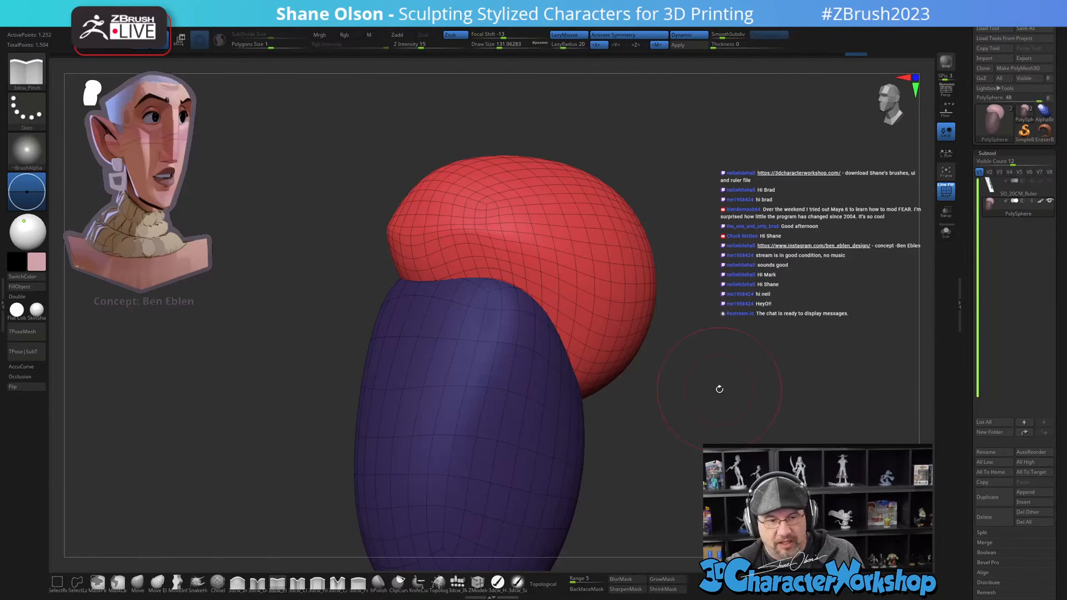
{"action": "left_click_drag", "start_coordinate": [718, 389], "coordinate": [588, 329]}
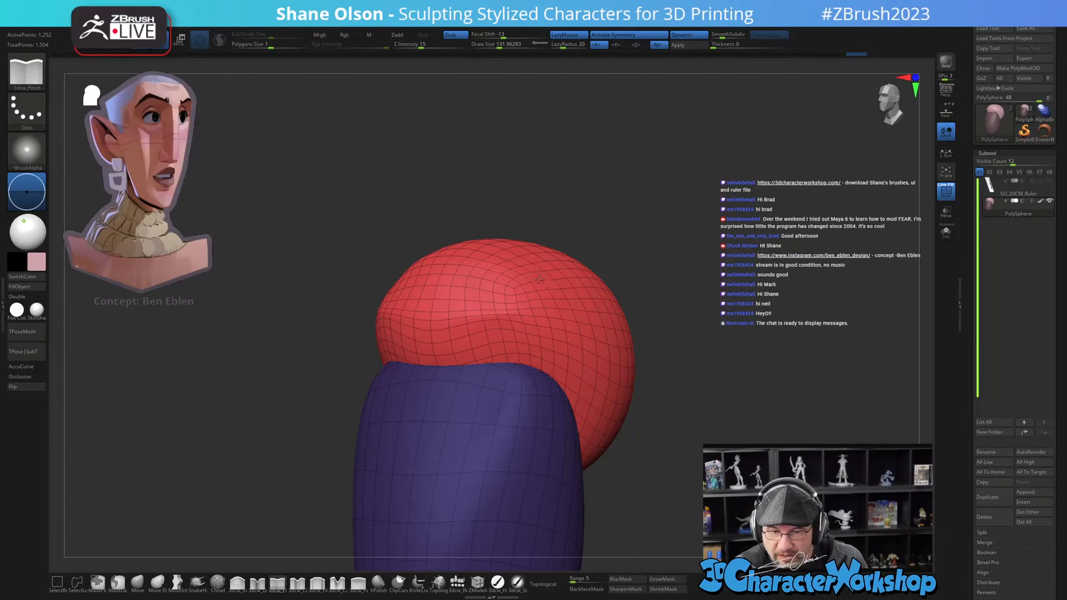
Step: Smooth the cranium and reshape the forehead's front contour with the Move brush at size about 163, checking side and front views
{"action": "mouse_move", "coordinate": [697, 337]}
{"action": "left_mouse_down"}
{"action": "mouse_move", "coordinate": [688, 359]}
{"action": "mouse_move", "coordinate": [639, 383]}
{"action": "left_mouse_up"}
{"action": "key", "text": "b"}
{"action": "key", "text": "m"}
{"action": "key", "text": "v"}
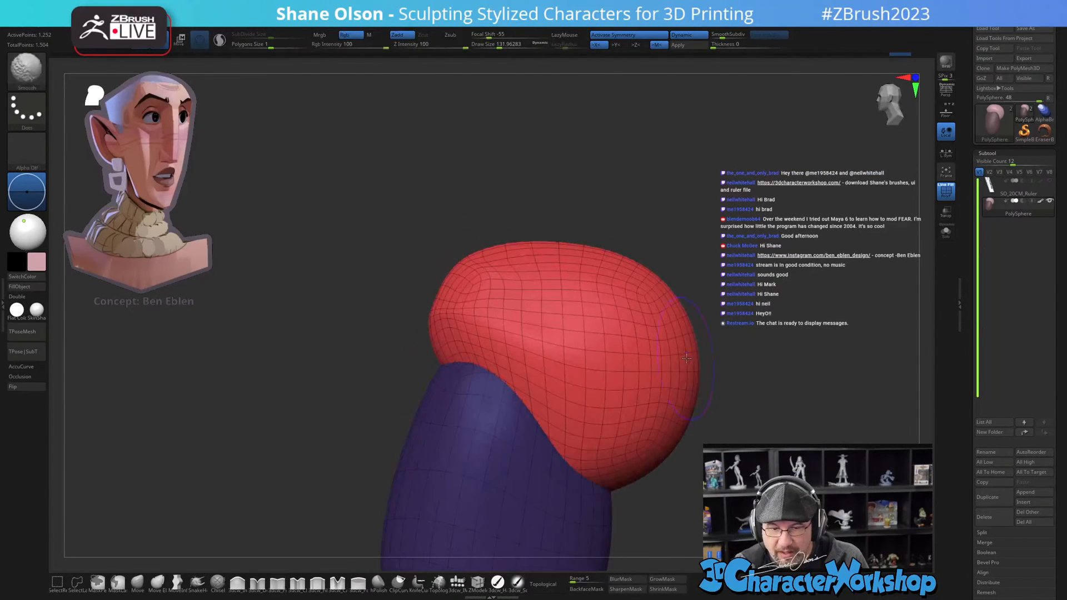
{"action": "mouse_move", "coordinate": [592, 230]}
{"action": "left_mouse_down"}
{"action": "mouse_move", "coordinate": [498, 283]}
{"action": "mouse_move", "coordinate": [463, 282]}
{"action": "mouse_move", "coordinate": [488, 121]}
{"action": "left_mouse_up"}
{"action": "key", "text": "s"}
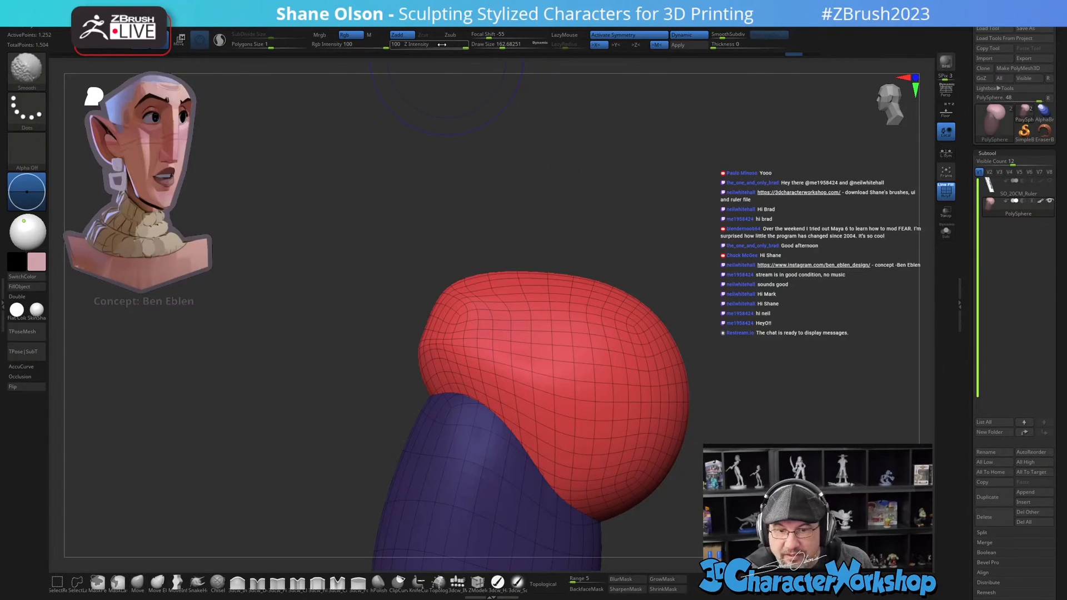
{"action": "left_click_drag", "start_coordinate": [487, 121], "coordinate": [570, 329]}
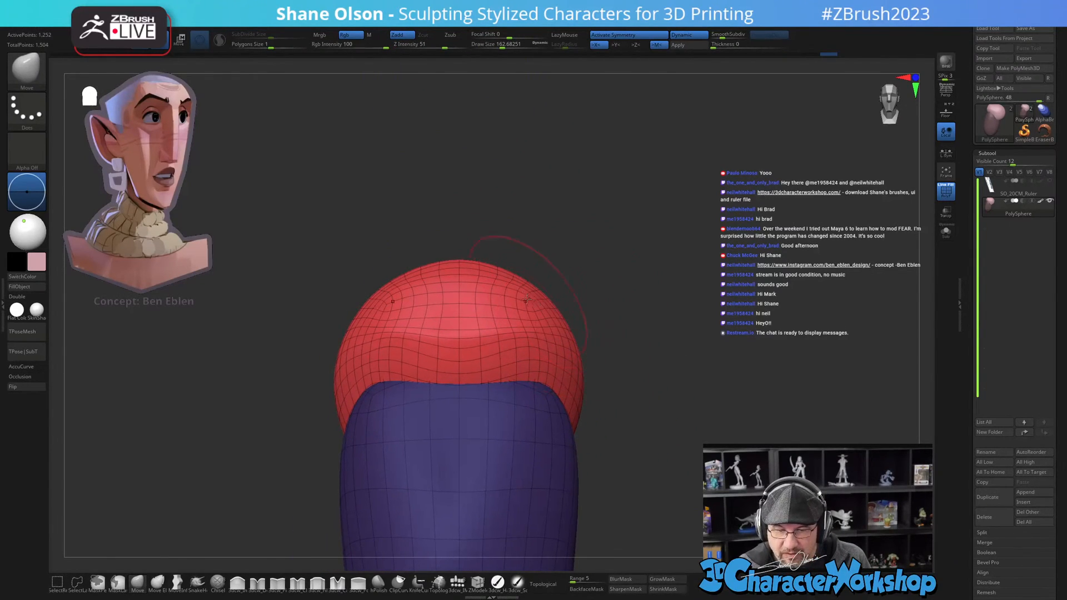
{"action": "left_click_drag", "start_coordinate": [646, 406], "coordinate": [668, 413]}
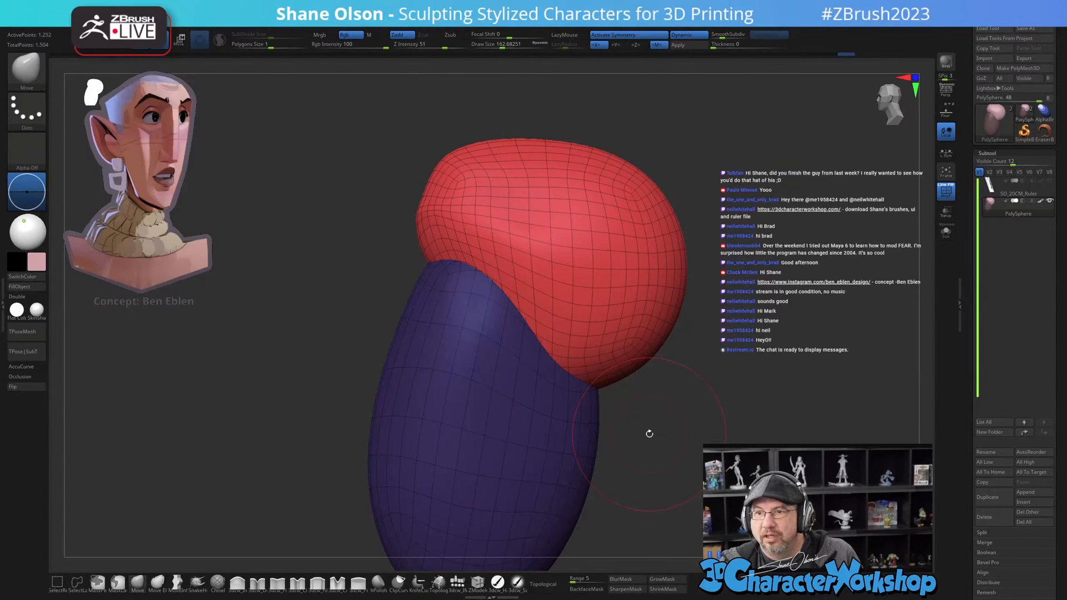
{"action": "left_click_drag", "start_coordinate": [703, 473], "coordinate": [669, 435]}
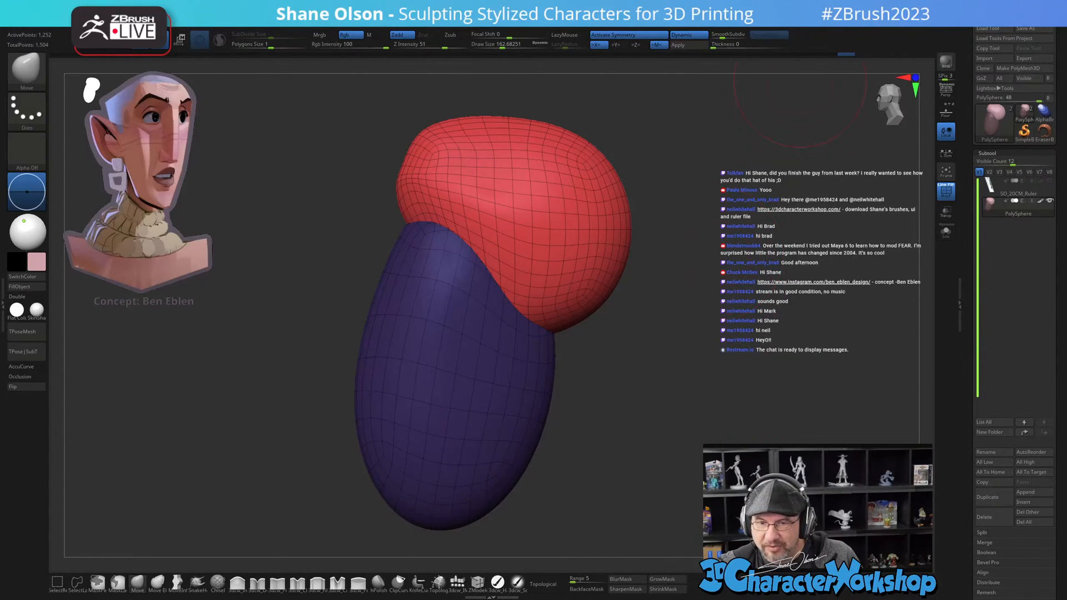
Step: Switch to Character Creator 4 and examine the female character close up and full-length from several angles
{"action": "key", "text": "alt+Tab"}
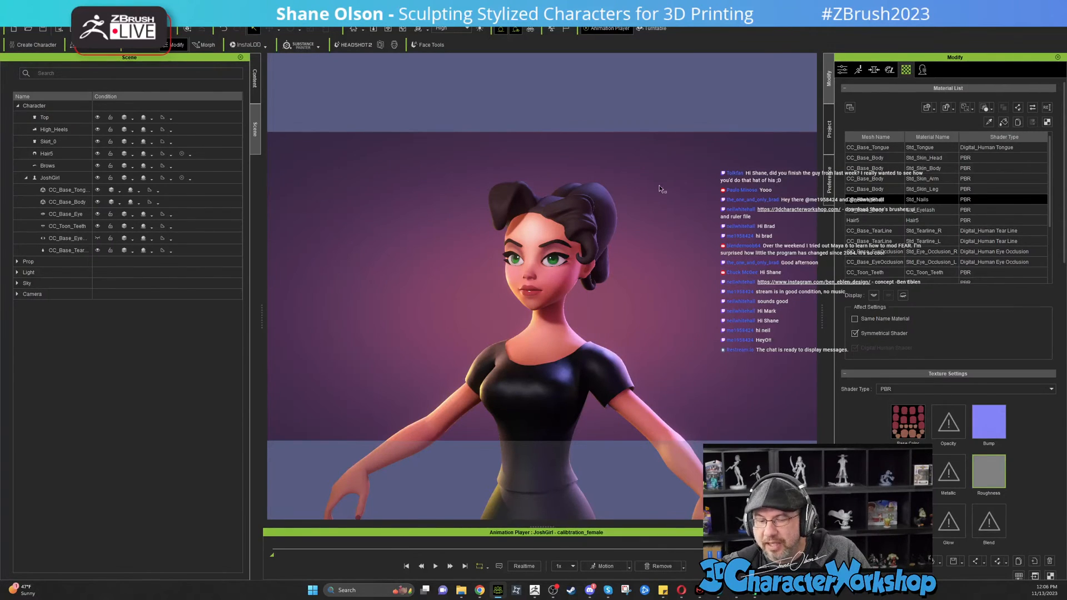
{"action": "middle_click_drag", "start_coordinate": [559, 256], "coordinate": [695, 307]}
{"action": "scroll", "coordinate": [646, 378], "scroll_direction": "down", "scroll_amount": 3}
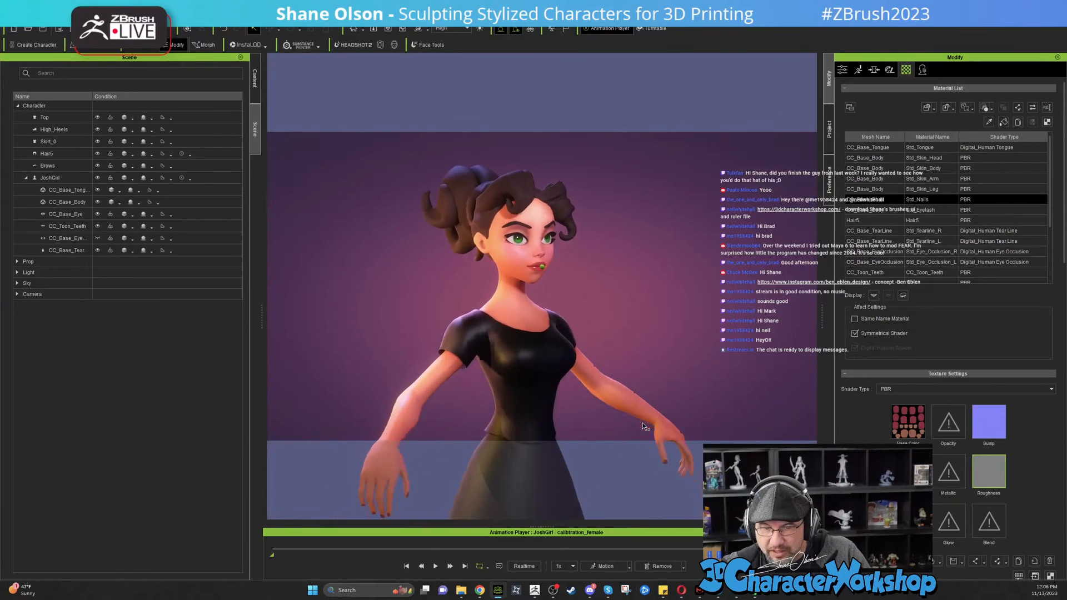
{"action": "middle_click_drag", "start_coordinate": [647, 377], "coordinate": [588, 275]}
{"action": "scroll", "coordinate": [622, 292], "scroll_direction": "down", "scroll_amount": 4}
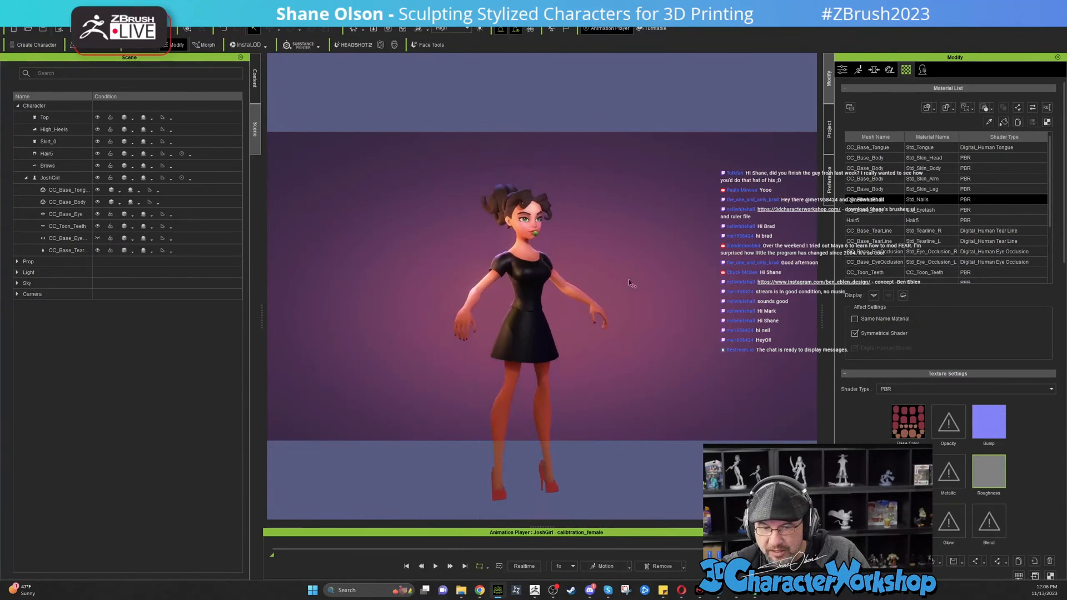
{"action": "middle_click_drag", "start_coordinate": [621, 376], "coordinate": [471, 435]}
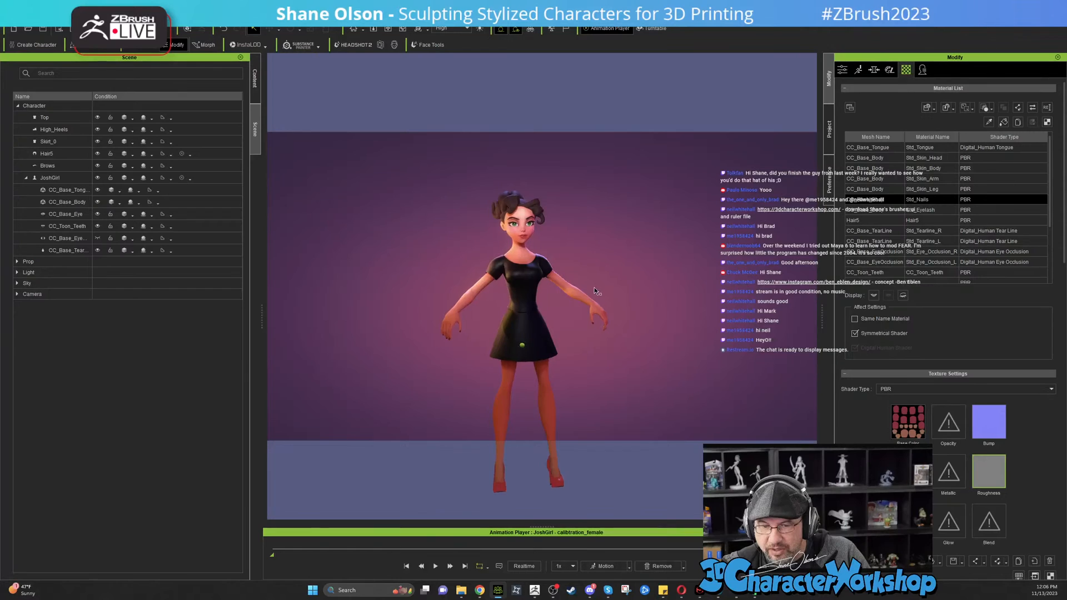
{"action": "scroll", "coordinate": [666, 218], "scroll_direction": "up", "scroll_amount": 5}
{"action": "middle_click_drag", "start_coordinate": [667, 218], "coordinate": [634, 289]}
{"action": "left_click_drag", "start_coordinate": [704, 548], "coordinate": [425, 542]}
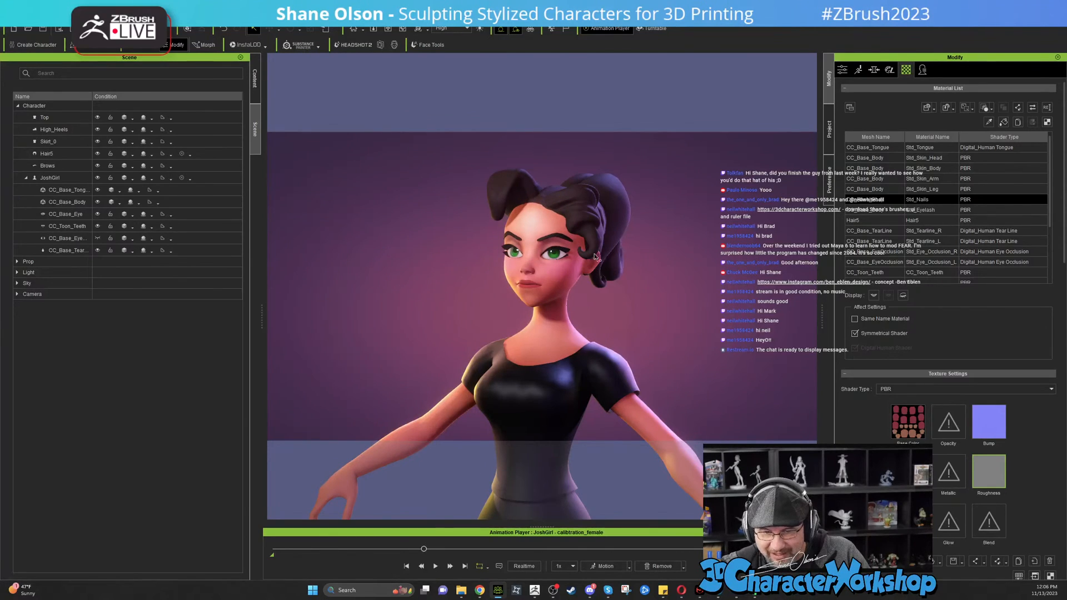
{"action": "middle_click_drag", "start_coordinate": [749, 358], "coordinate": [742, 359]}
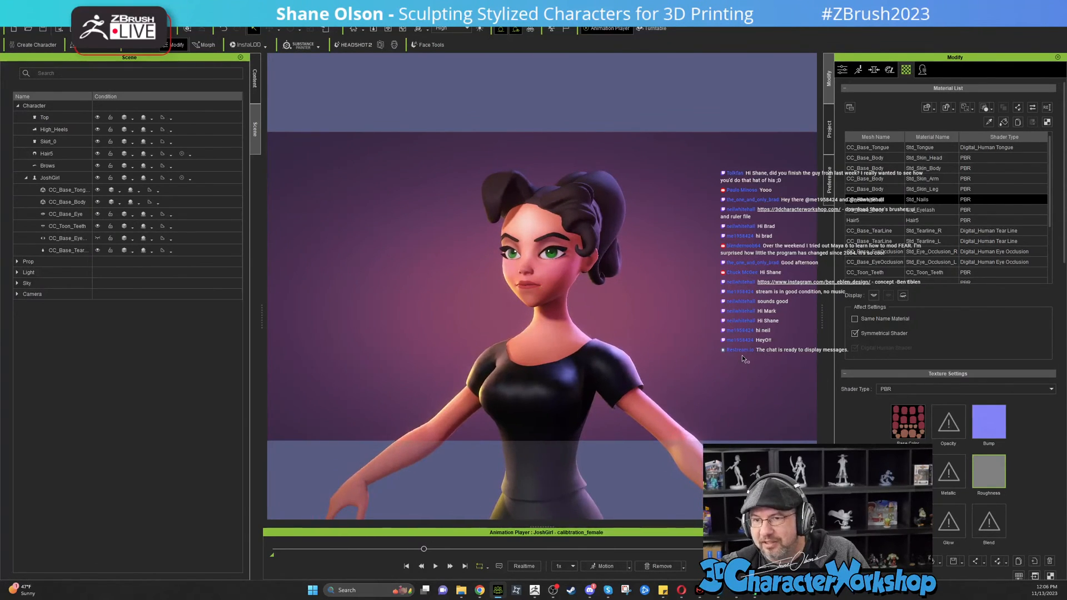
Step: Play the female character's calibration animation and scrub back through it to inspect the facial expressions
{"action": "key", "text": "space"}
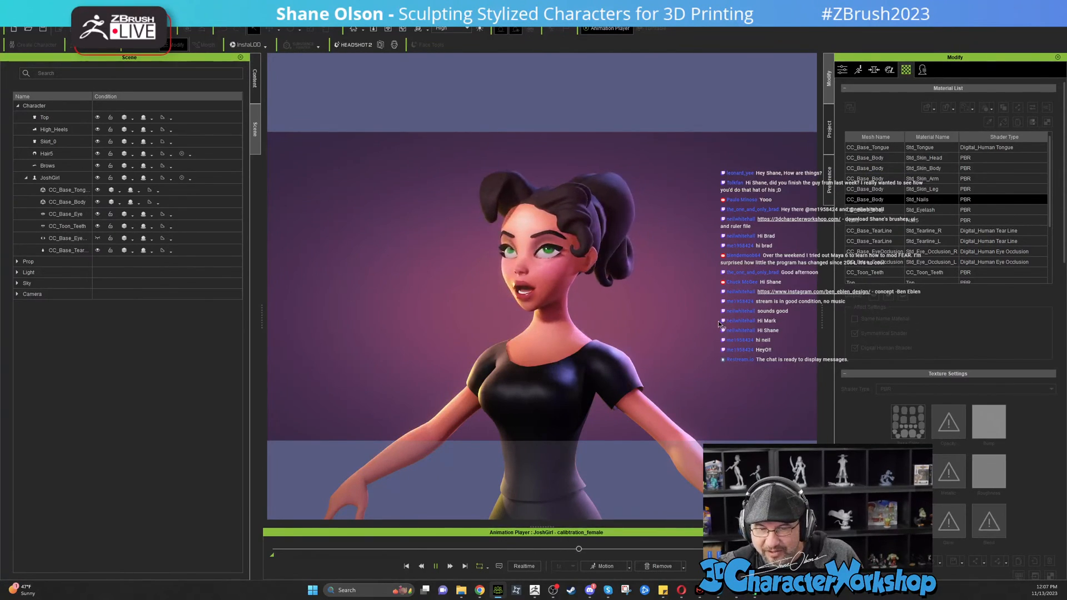
{"action": "key", "text": "space"}
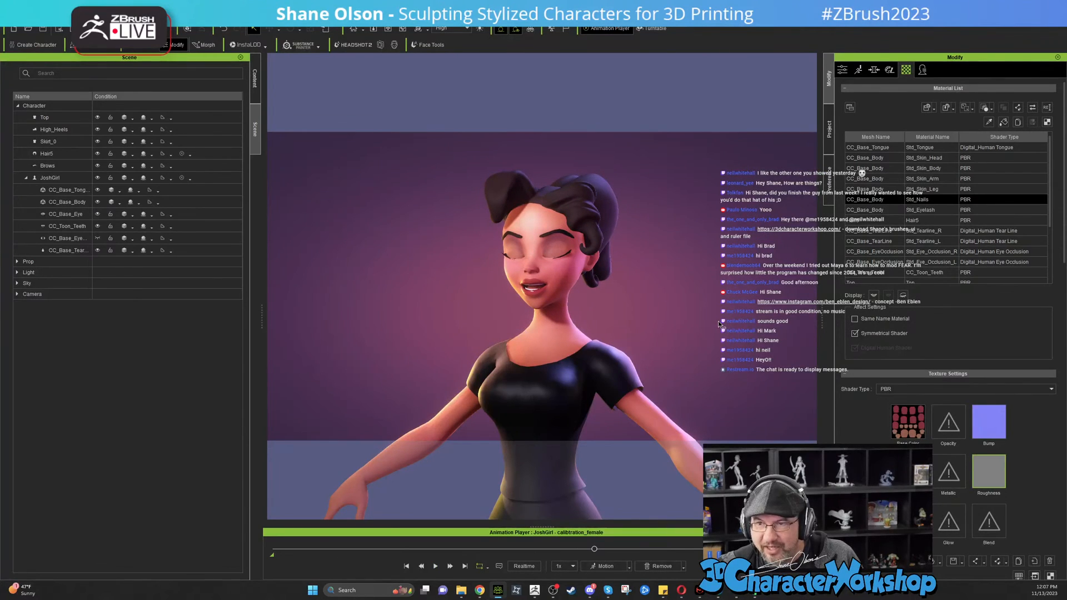
{"action": "left_click_drag", "start_coordinate": [542, 285], "coordinate": [573, 294], "text": "alt"}
{"action": "left_click_drag", "start_coordinate": [593, 549], "coordinate": [474, 561]}
{"action": "scroll", "coordinate": [665, 301], "scroll_direction": "down", "scroll_amount": 3}
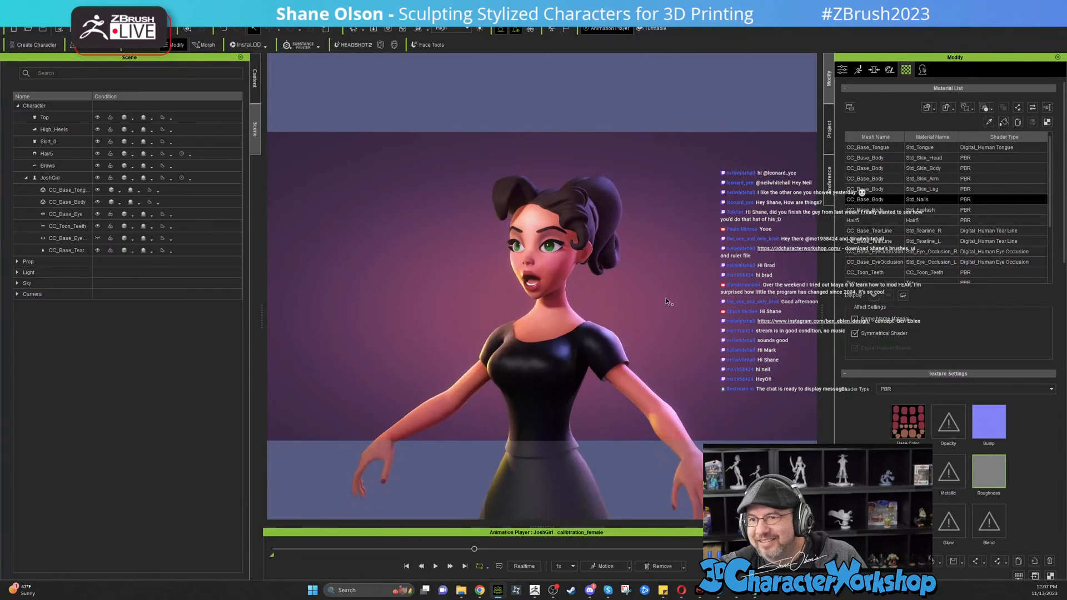
{"action": "middle_click_drag", "start_coordinate": [665, 301], "coordinate": [664, 291]}
{"action": "left_click_drag", "start_coordinate": [473, 550], "coordinate": [394, 548]}
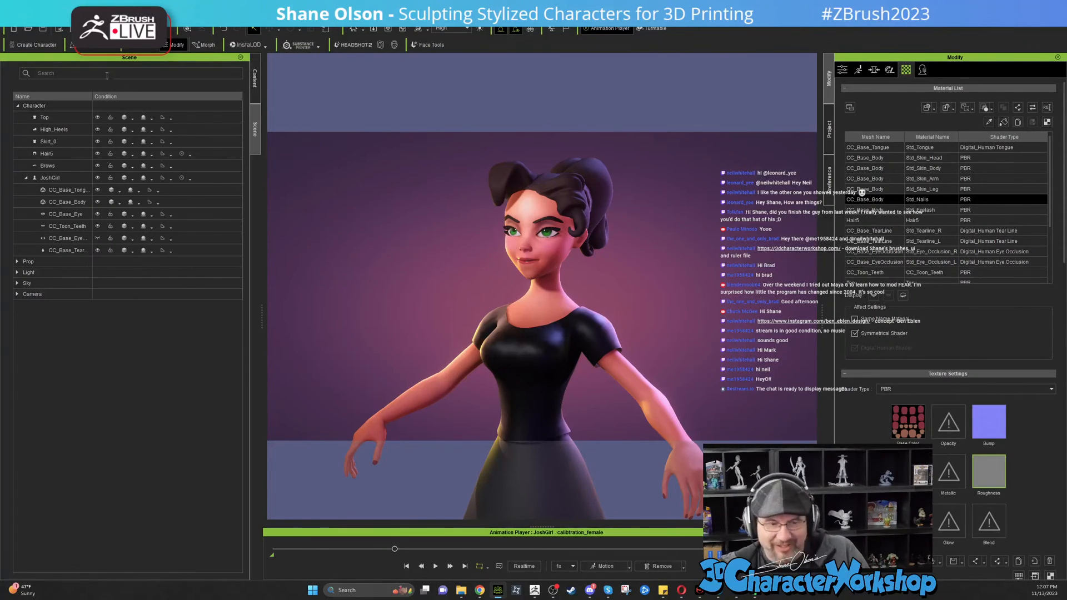
Step: Open the recent project ShaneToonCC.ccProject without saving the current one
{"action": "left_click", "coordinate": [10, 18]}
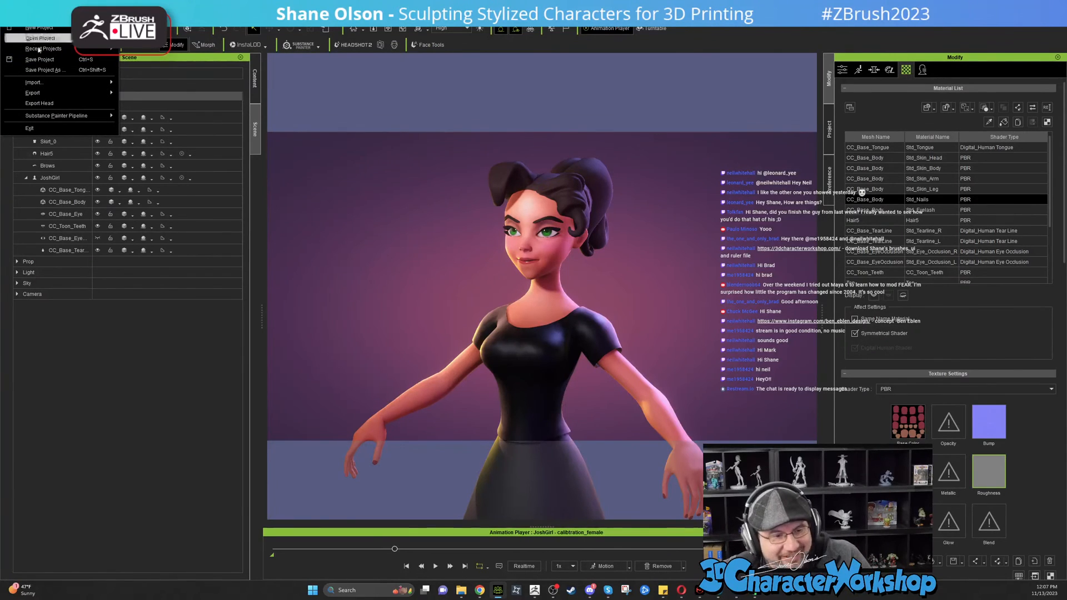
{"action": "mouse_move", "coordinate": [62, 49]}
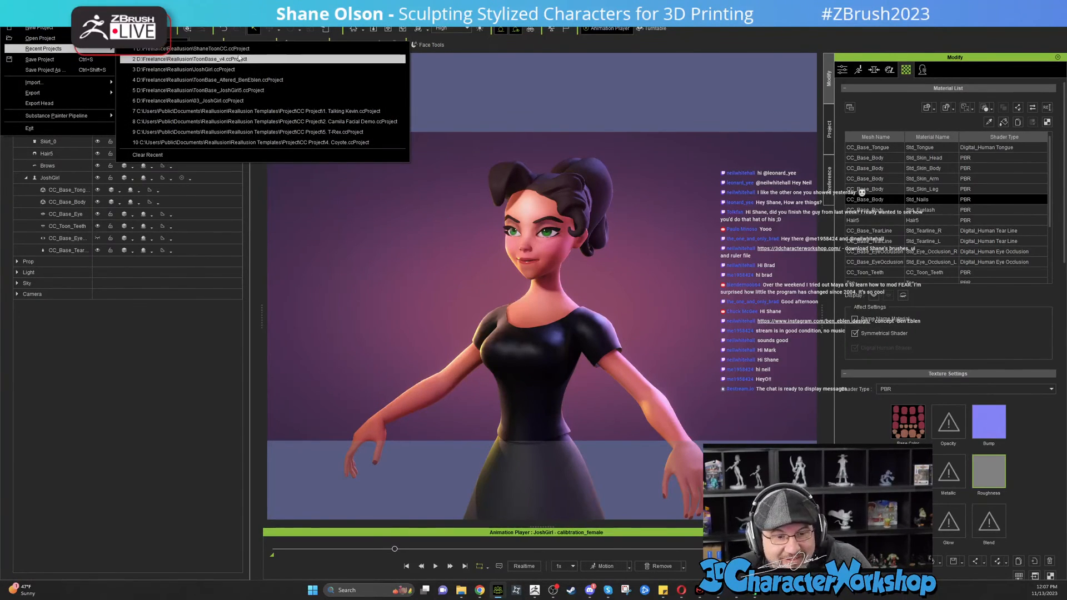
{"action": "left_click", "coordinate": [285, 50]}
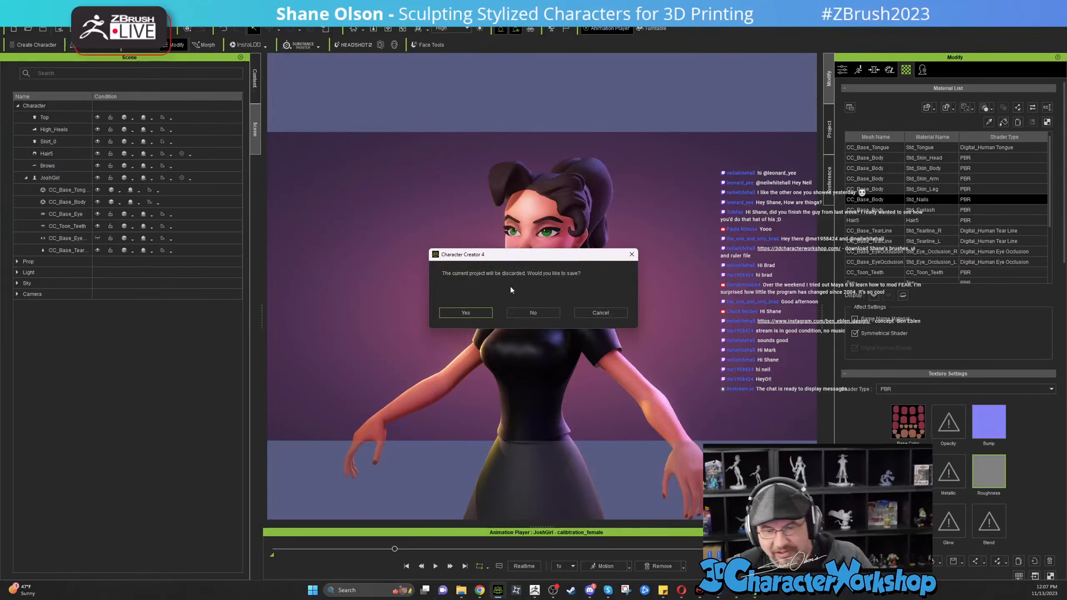
{"action": "left_click", "coordinate": [528, 314]}
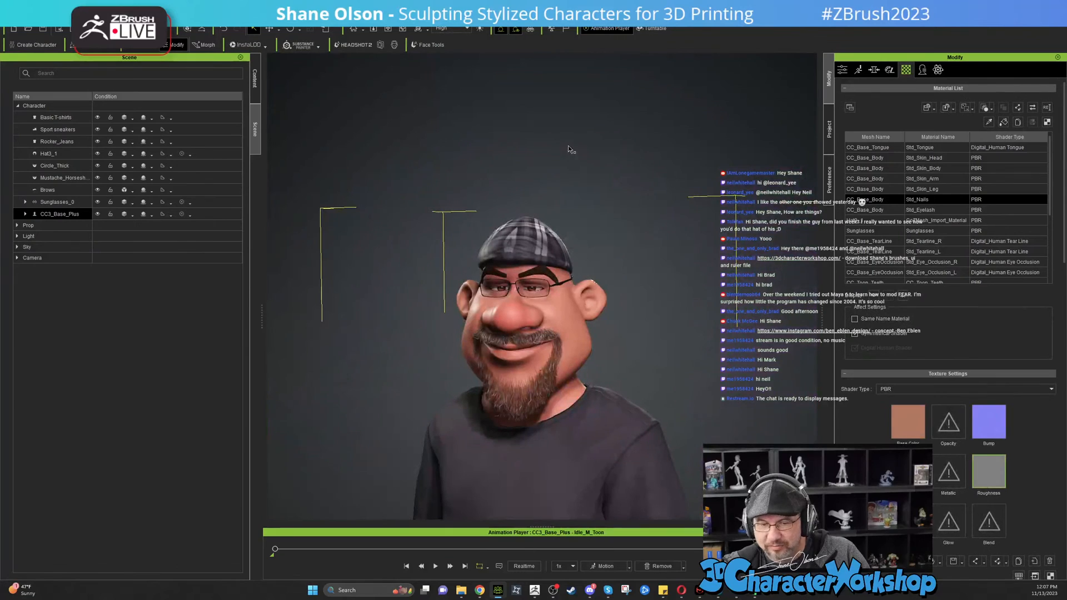
Step: Play the bearded, flat-capped character's idle animation and examine his head and upper body from several angles
{"action": "right_click_drag", "start_coordinate": [709, 361], "coordinate": [681, 386]}
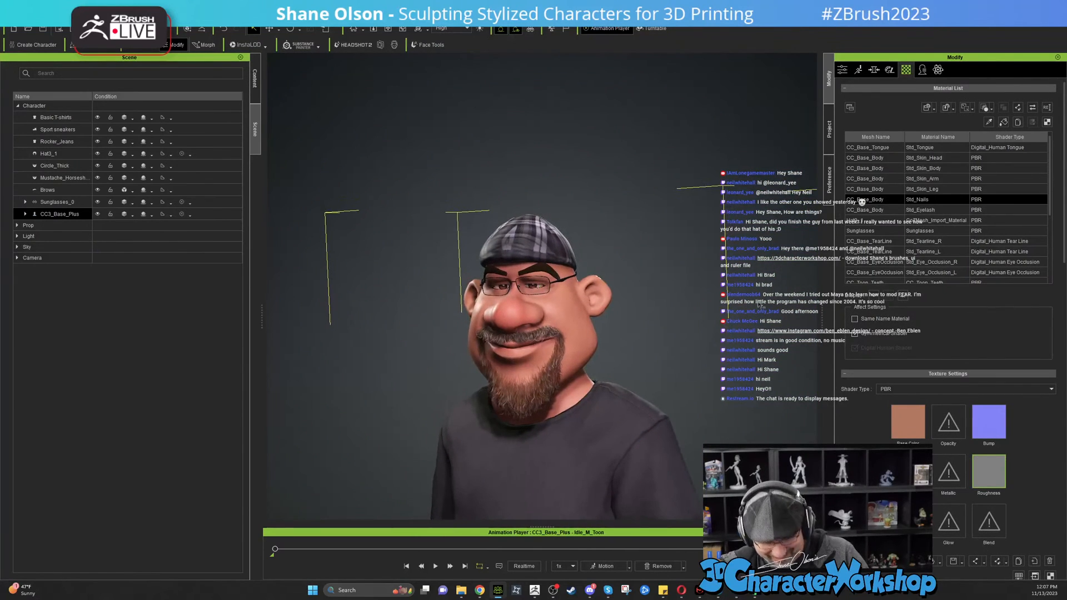
{"action": "right_click_drag", "start_coordinate": [730, 305], "coordinate": [715, 330]}
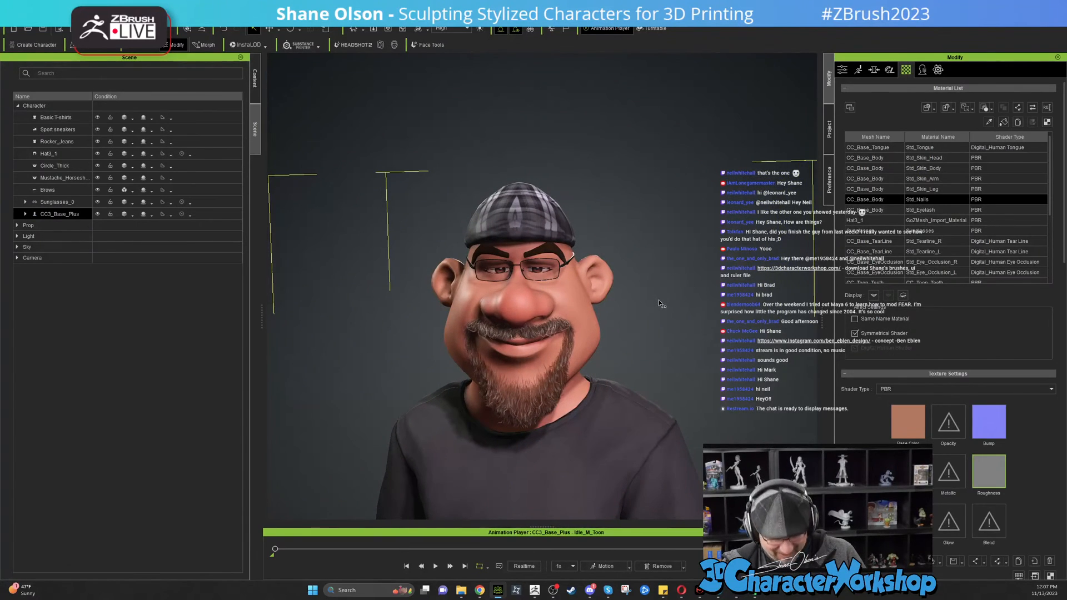
{"action": "key", "text": "space"}
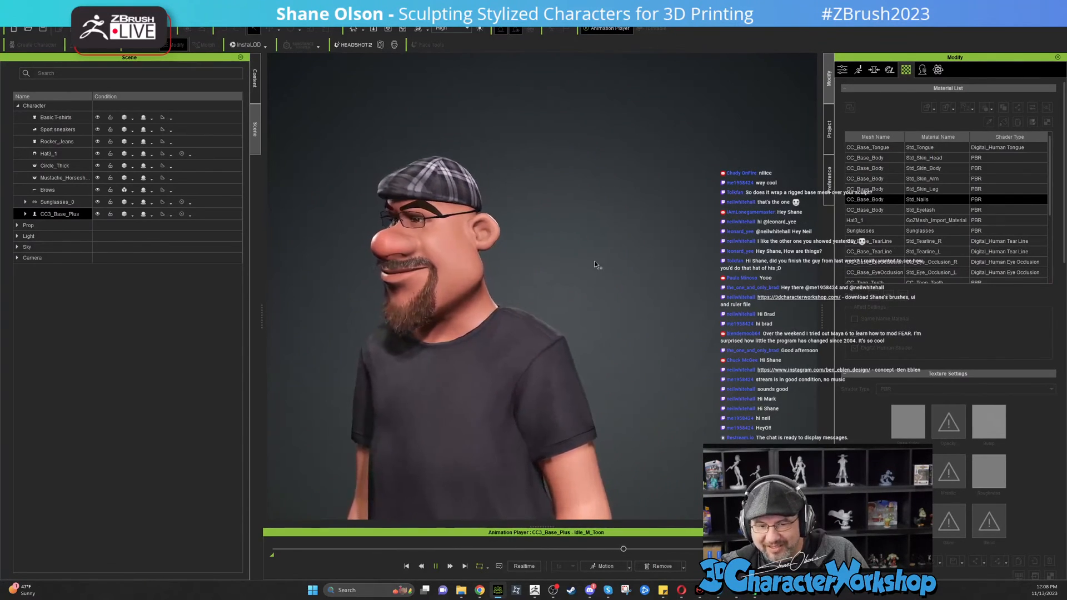
{"action": "key", "text": "space"}
{"action": "left_click_drag", "start_coordinate": [541, 288], "coordinate": [578, 283], "text": "alt"}
{"action": "right_click_drag", "start_coordinate": [578, 283], "coordinate": [577, 392], "text": "alt"}
{"action": "right_click_drag", "start_coordinate": [631, 360], "coordinate": [647, 257], "text": "alt"}
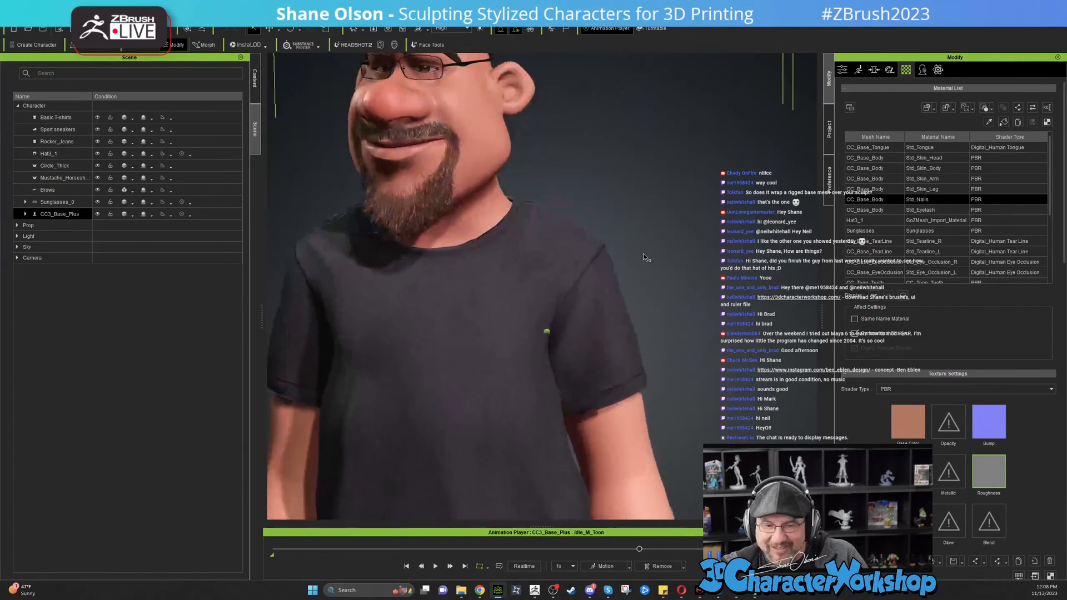
{"action": "middle_click_drag", "start_coordinate": [648, 258], "coordinate": [643, 265], "text": "alt"}
{"action": "right_click_drag", "start_coordinate": [643, 264], "coordinate": [635, 277], "text": "alt"}
{"action": "left_click_drag", "start_coordinate": [635, 278], "coordinate": [645, 258], "text": "alt"}
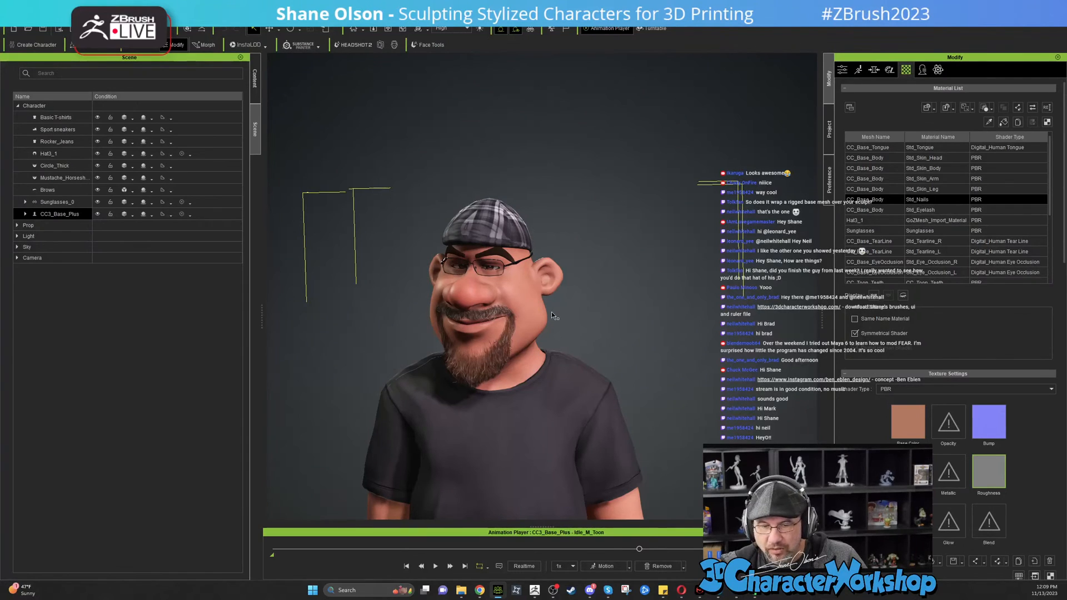
Step: Switch back to ZBrush and show the Multi Map Exporter plugin's options
{"action": "left_click", "coordinate": [535, 589]}
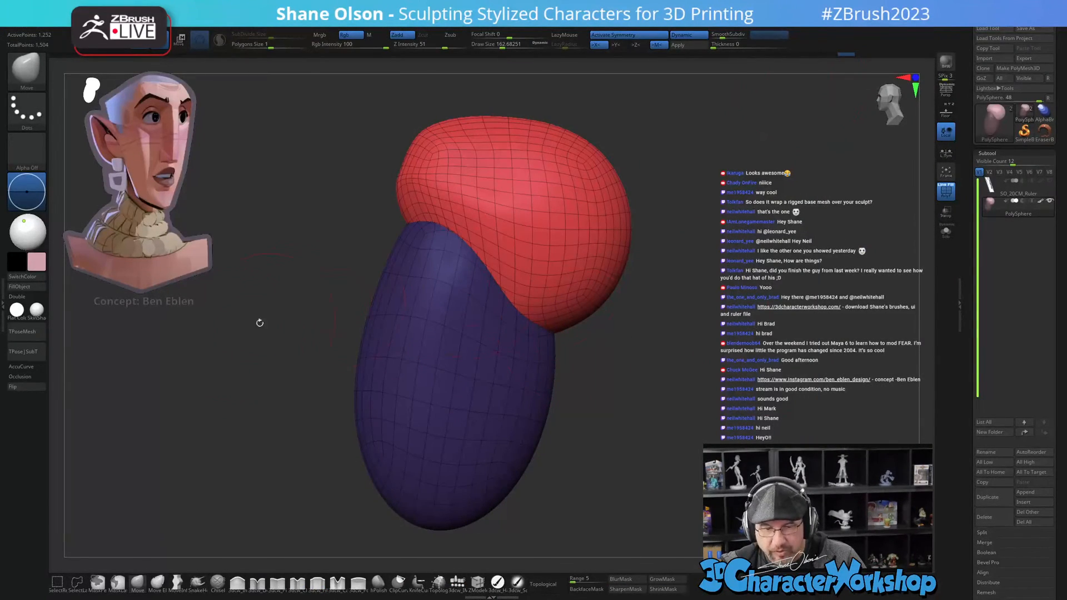
{"action": "left_click", "coordinate": [3, 302]}
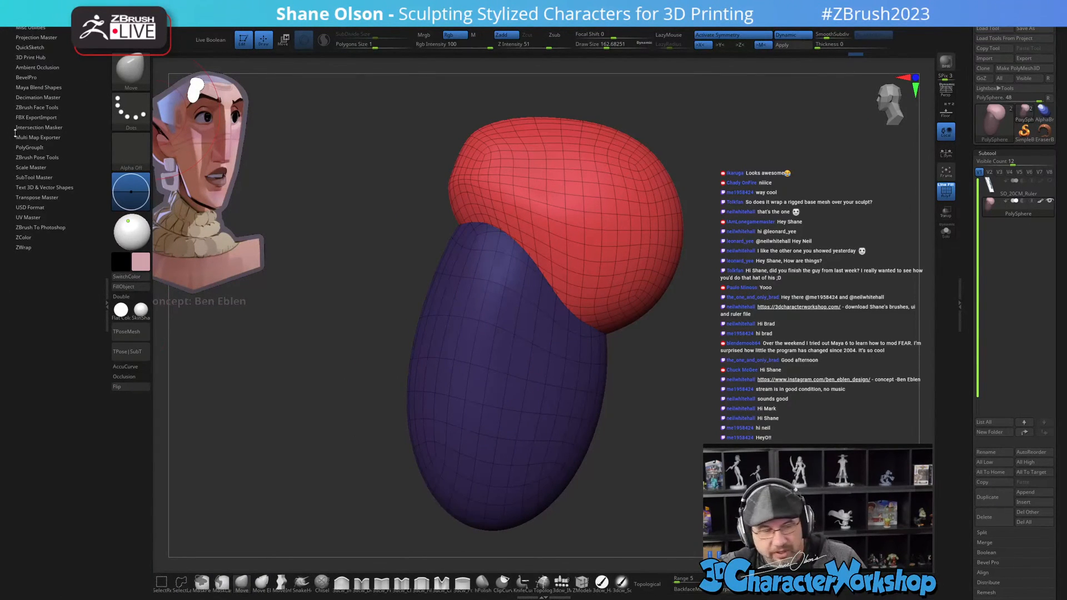
{"action": "left_click", "coordinate": [37, 137]}
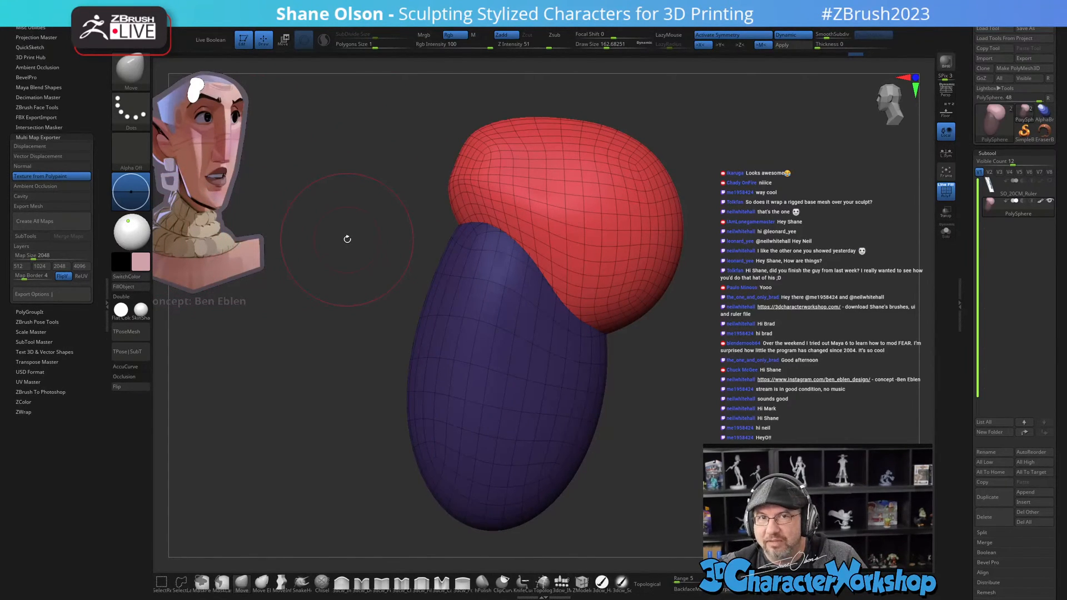
Step: Switch to Character Creator and inspect the Std_Skin_Head material of CC_Base_Body, including the folder of maps behind its base color
{"action": "key", "text": "alt+Tab"}
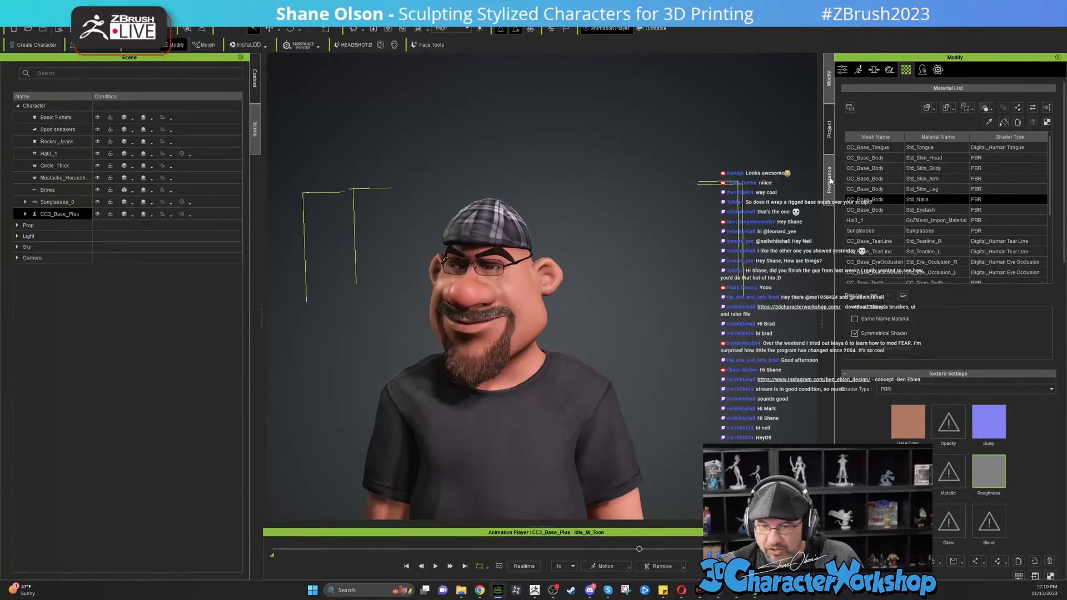
{"action": "left_click", "coordinate": [26, 213]}
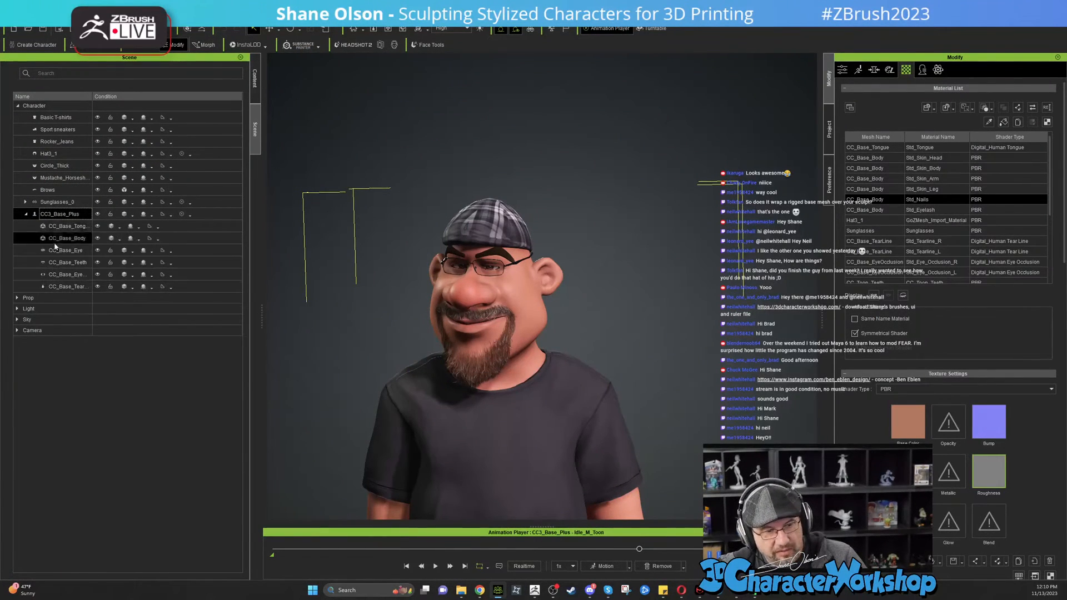
{"action": "left_click", "coordinate": [78, 240]}
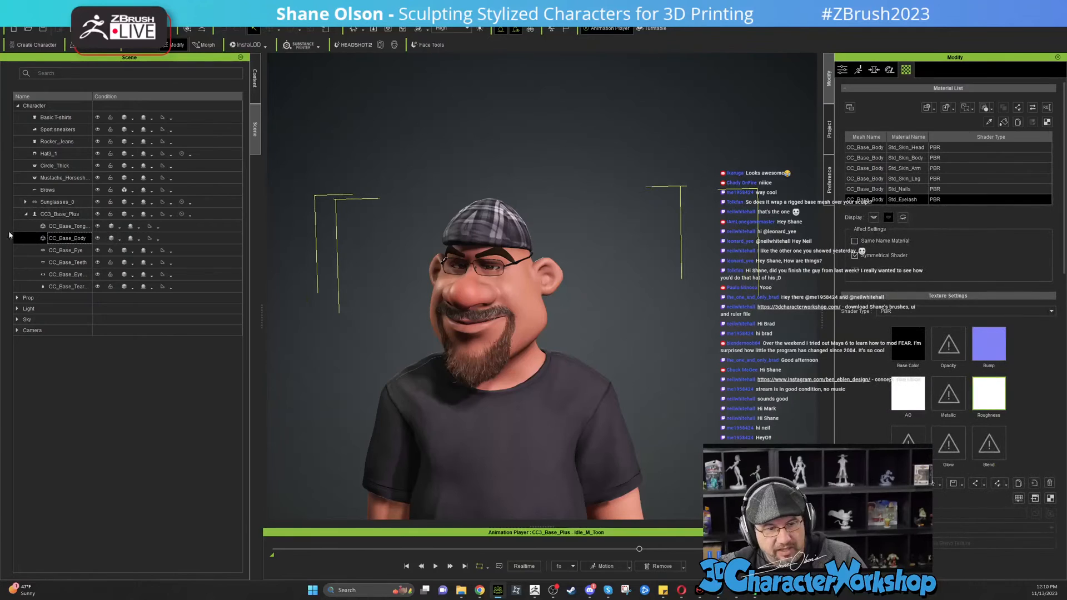
{"action": "left_click", "coordinate": [904, 149]}
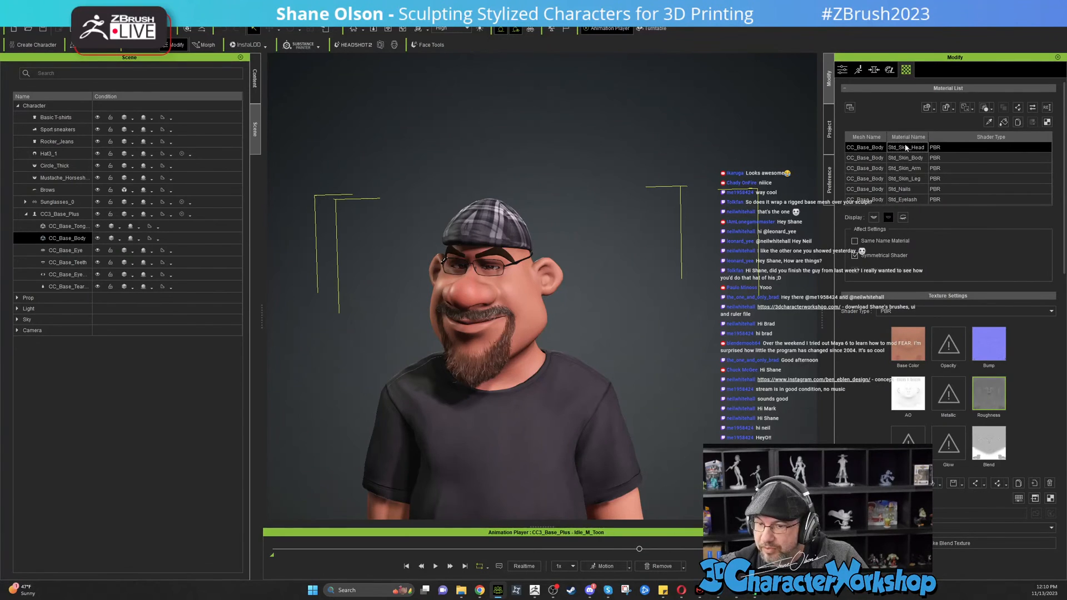
{"action": "left_click", "coordinate": [907, 345]}
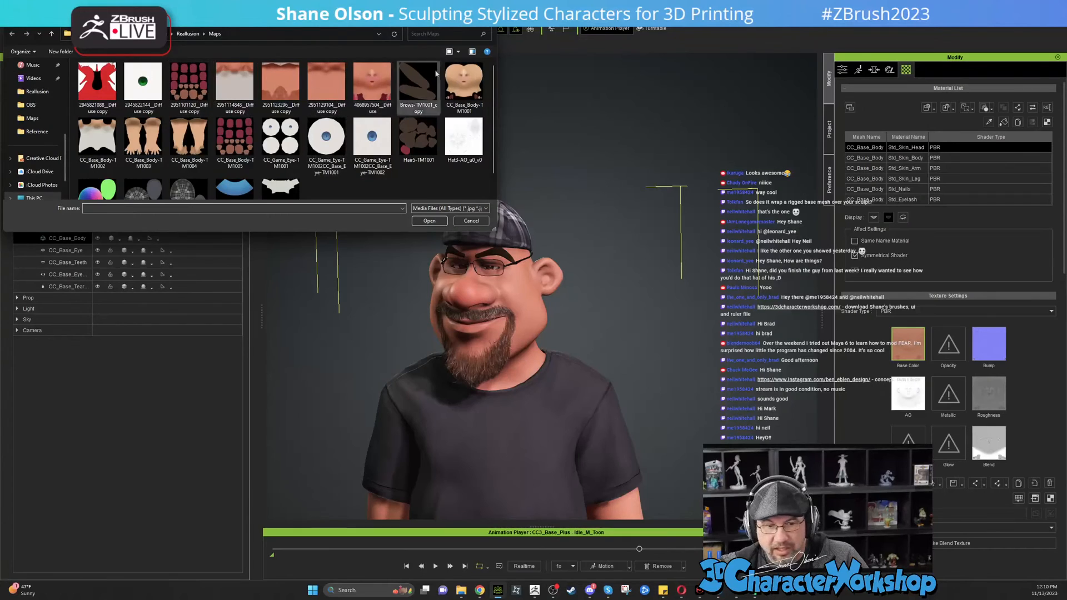
{"action": "left_click", "coordinate": [471, 222]}
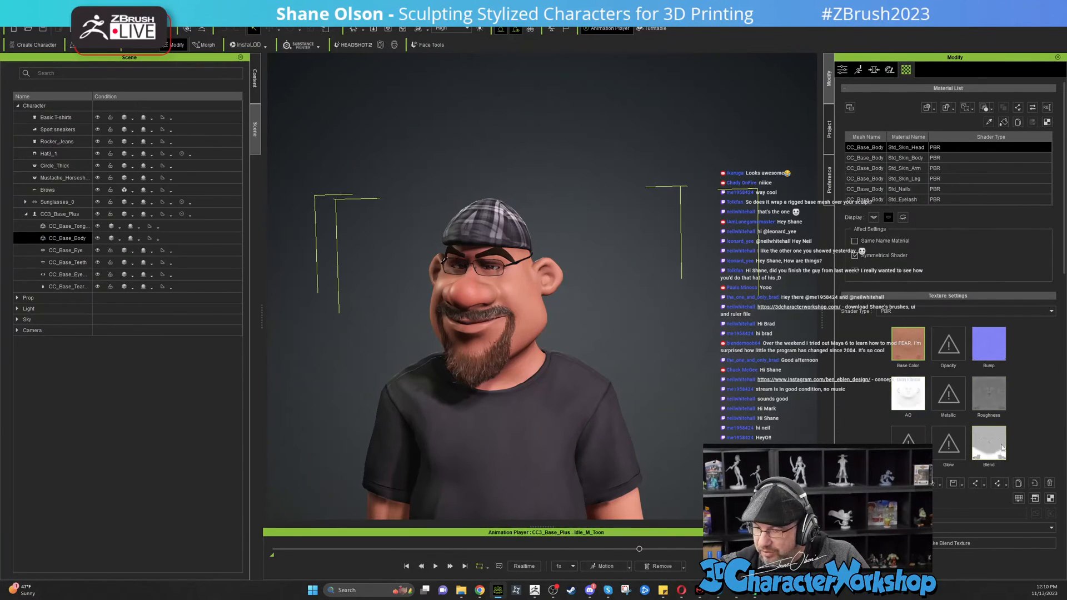
Step: Examine the plaid flat cap up close and preview the base color texture of Hat3_1
{"action": "left_click", "coordinate": [642, 342]}
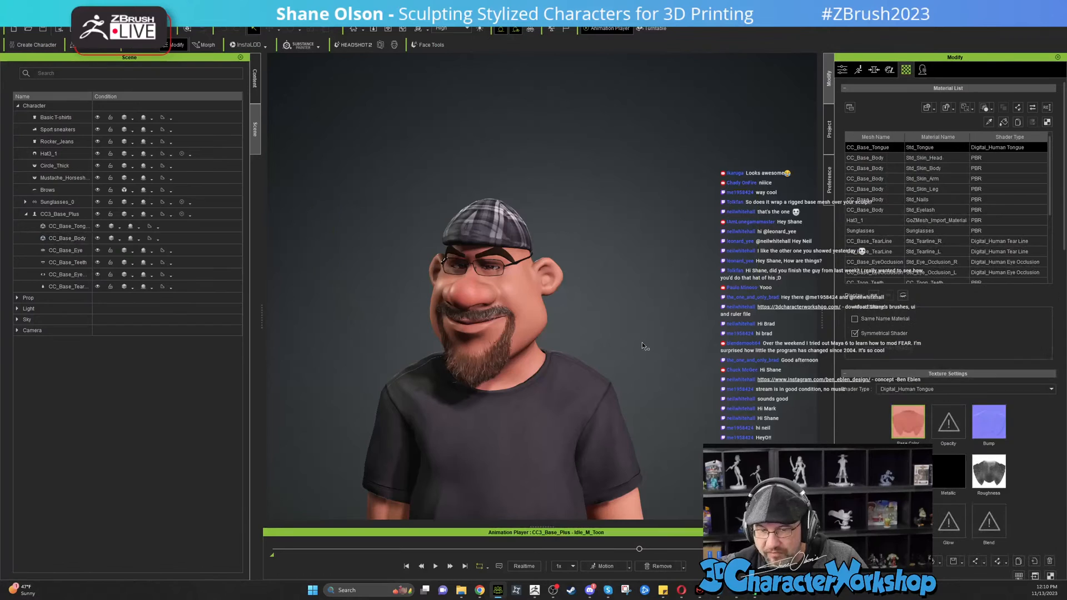
{"action": "right_click_drag", "start_coordinate": [601, 255], "coordinate": [566, 308]}
{"action": "scroll", "coordinate": [558, 298], "scroll_direction": "down", "scroll_amount": 3}
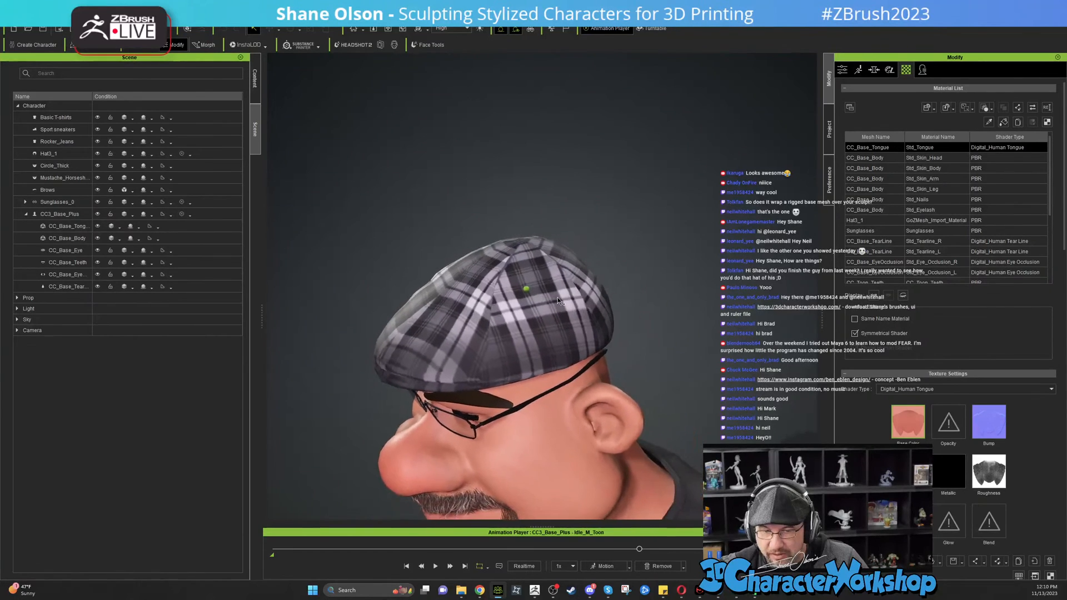
{"action": "right_click_drag", "start_coordinate": [589, 257], "coordinate": [581, 262]}
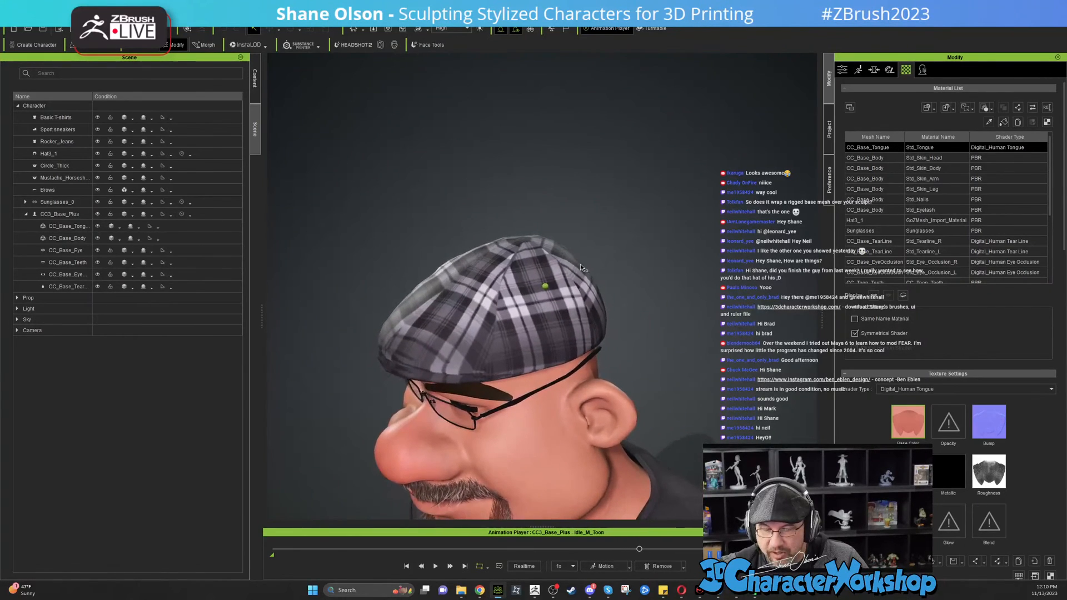
{"action": "left_click", "coordinate": [514, 286]}
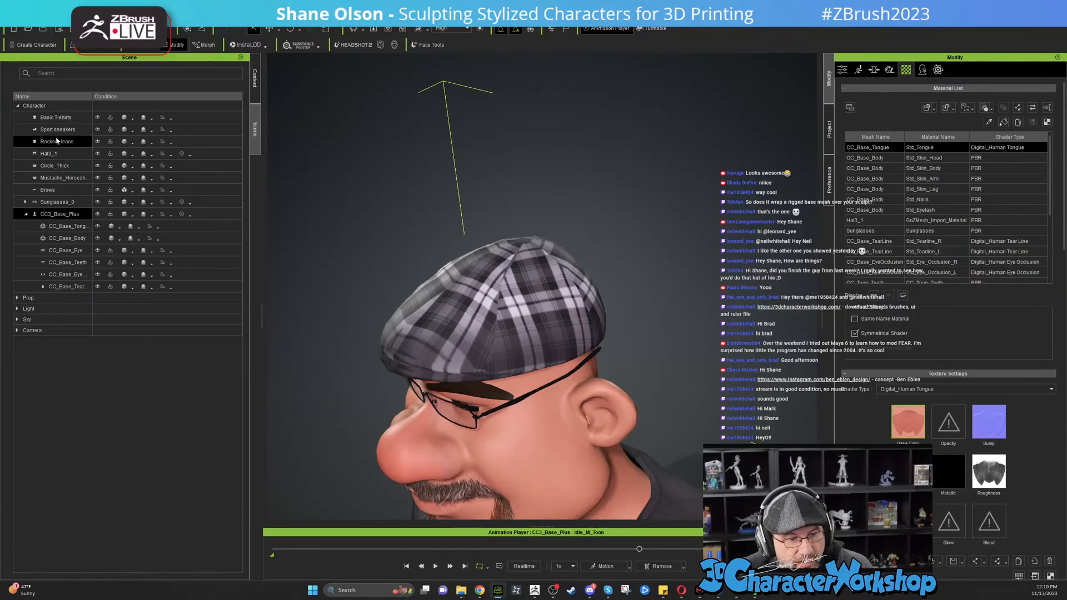
{"action": "left_click", "coordinate": [66, 153]}
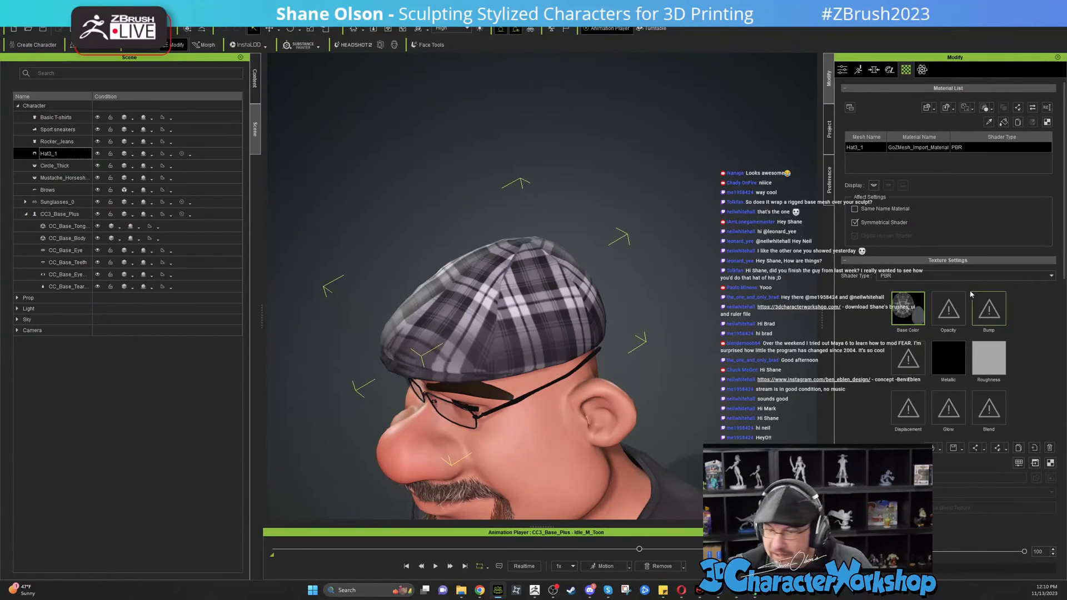
{"action": "mouse_move", "coordinate": [910, 312]}
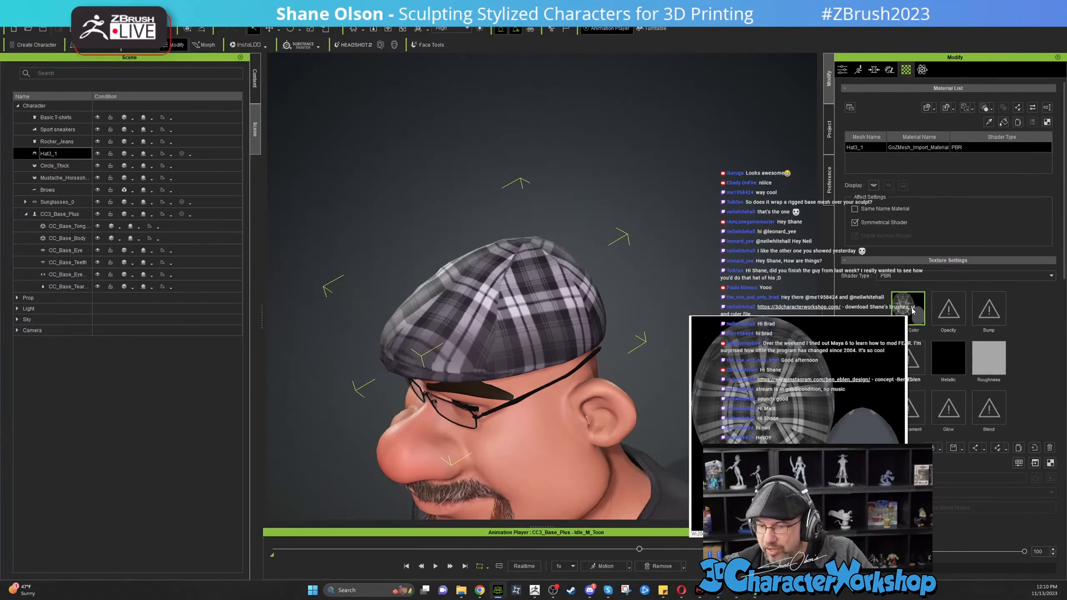
Step: Scrub the idle animation back to an earlier frame and view the character's head and shoulders from the opposite side
{"action": "scroll", "coordinate": [694, 323], "scroll_direction": "down", "scroll_amount": 1}
{"action": "right_click_drag", "start_coordinate": [694, 324], "coordinate": [527, 303]}
{"action": "left_click_drag", "start_coordinate": [638, 549], "coordinate": [443, 525]}
{"action": "right_click_drag", "start_coordinate": [524, 221], "coordinate": [706, 299]}
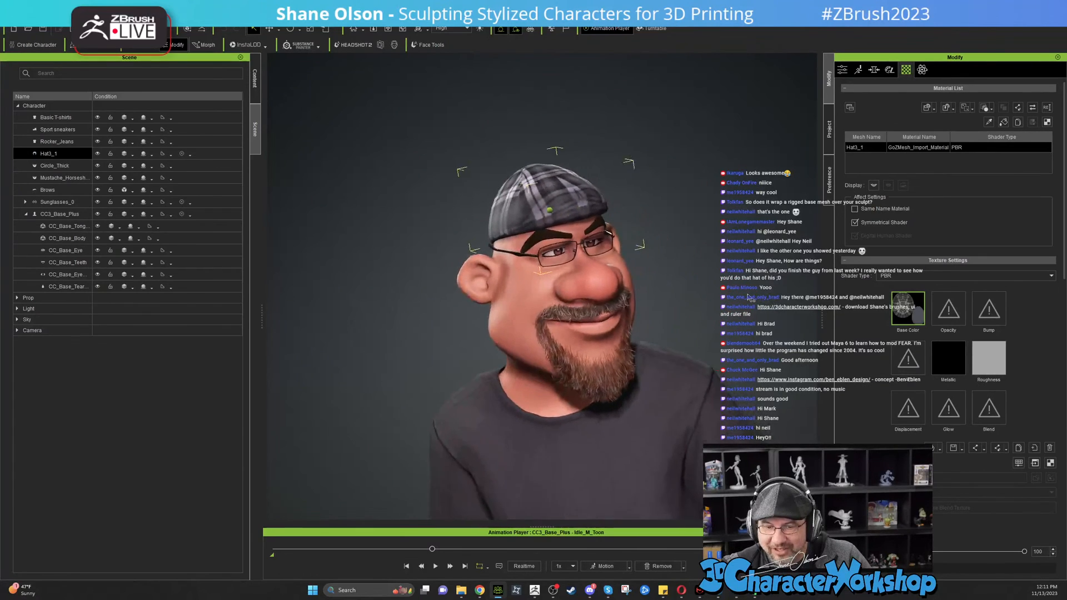
{"action": "scroll", "coordinate": [706, 298], "scroll_direction": "down", "scroll_amount": 2}
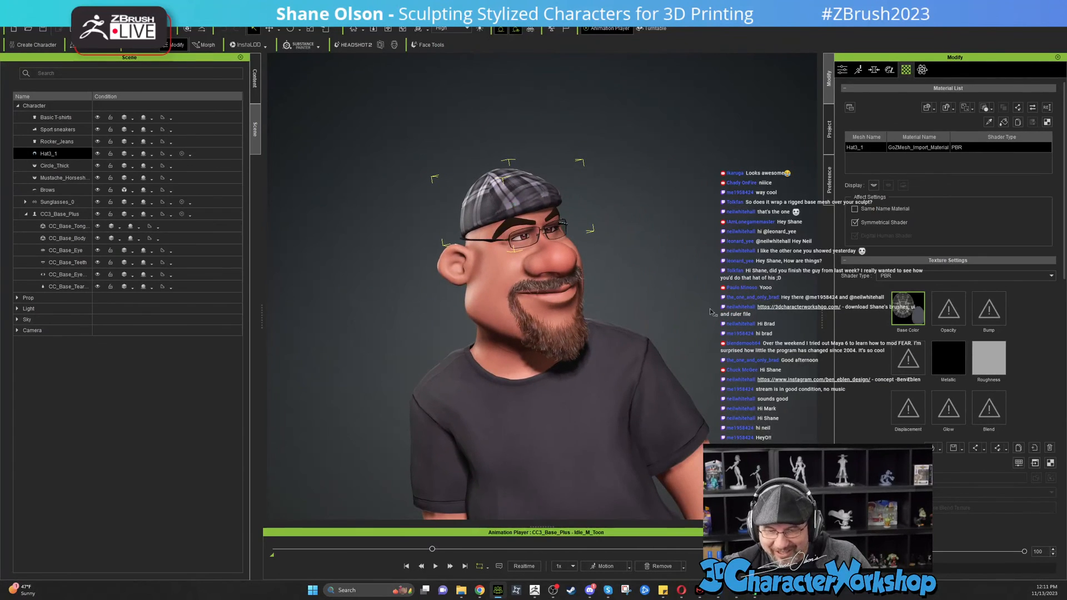
Step: Load the Dramatic_Male wrinkle check motion, play it on the character, and scrub to a frame in the second half
{"action": "left_click", "coordinate": [629, 566]}
{"action": "mouse_move", "coordinate": [630, 510]}
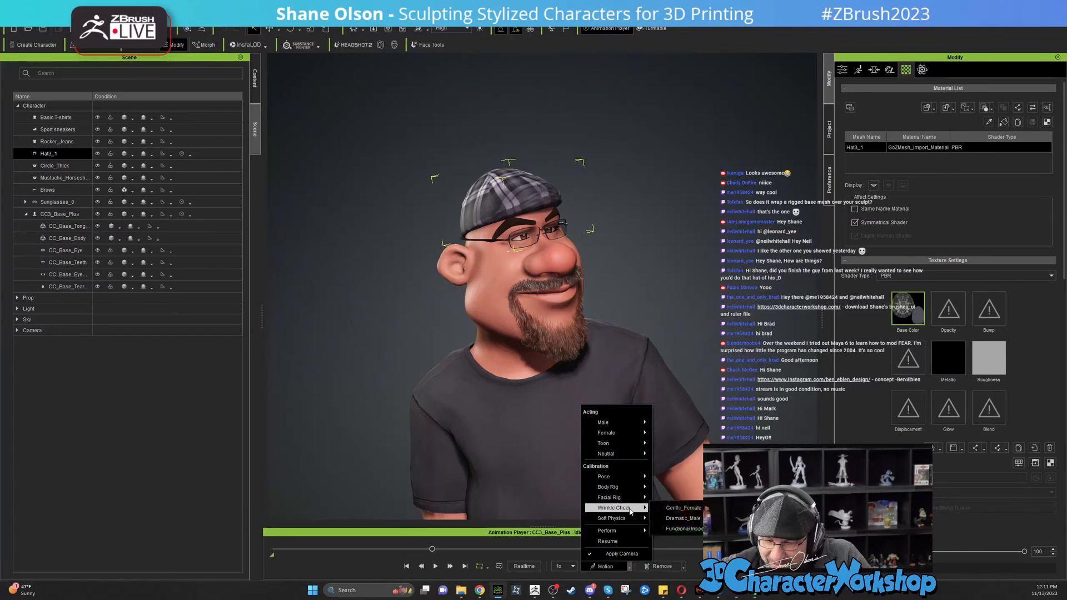
{"action": "left_click", "coordinate": [682, 518]}
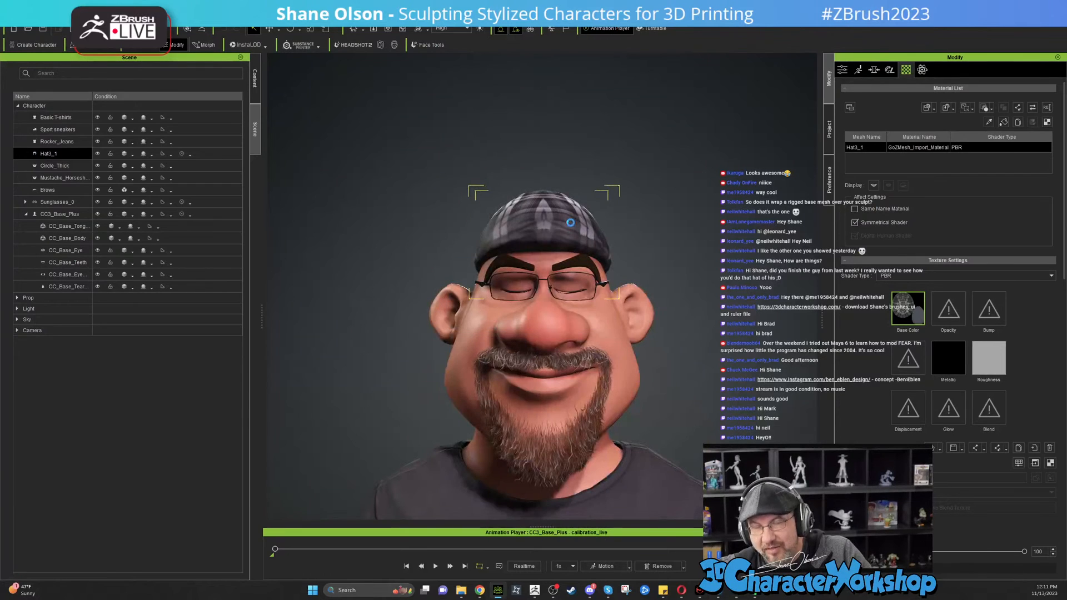
{"action": "left_click", "coordinate": [430, 338]}
{"action": "key", "text": "space"}
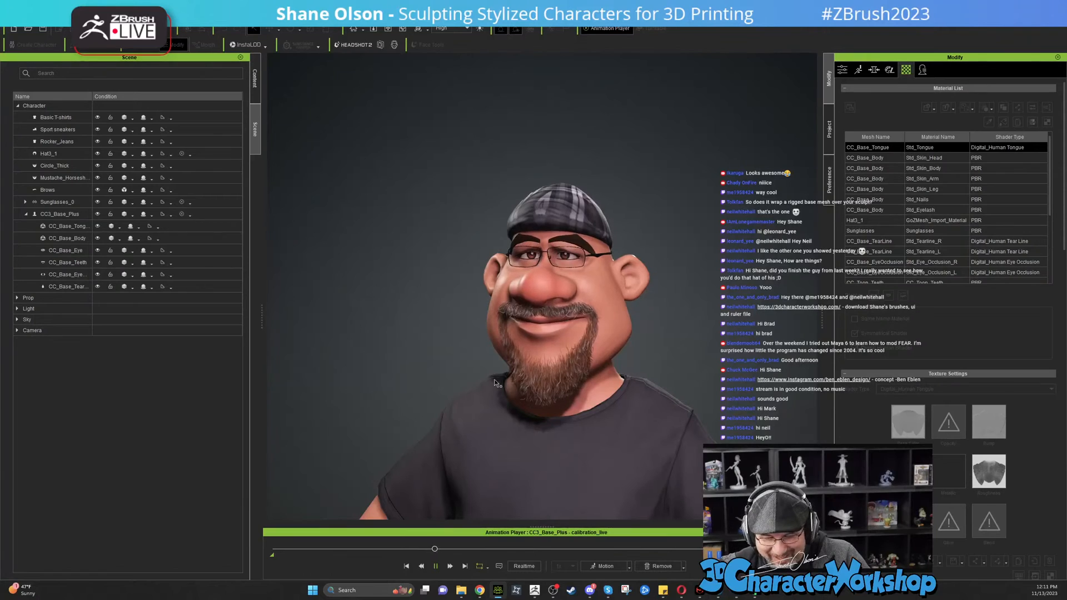
{"action": "left_click", "coordinate": [440, 547]}
{"action": "left_click_drag", "start_coordinate": [441, 547], "coordinate": [561, 550]}
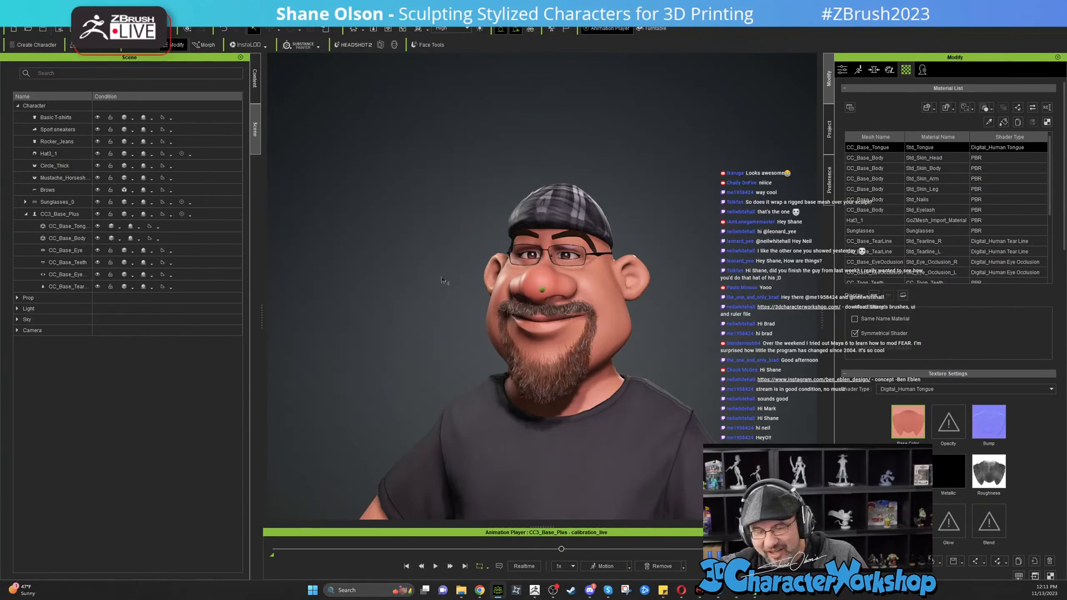
Step: Show the content library and inspect the character's face, clothing, arms and hands from several angles
{"action": "scroll", "coordinate": [584, 238], "scroll_direction": "up", "scroll_amount": 4}
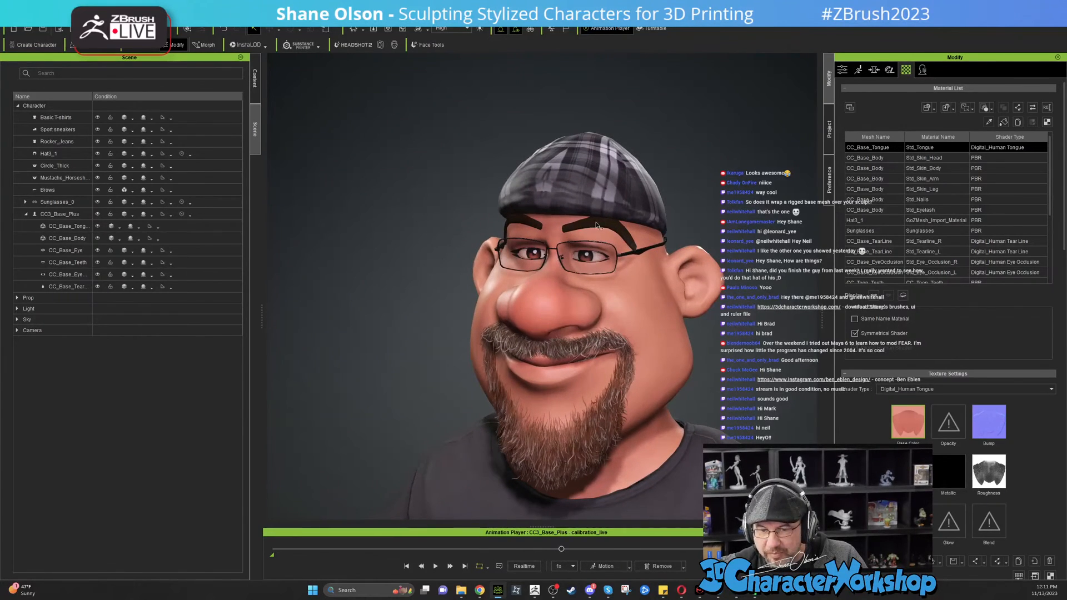
{"action": "right_click_drag", "start_coordinate": [627, 242], "coordinate": [587, 253]}
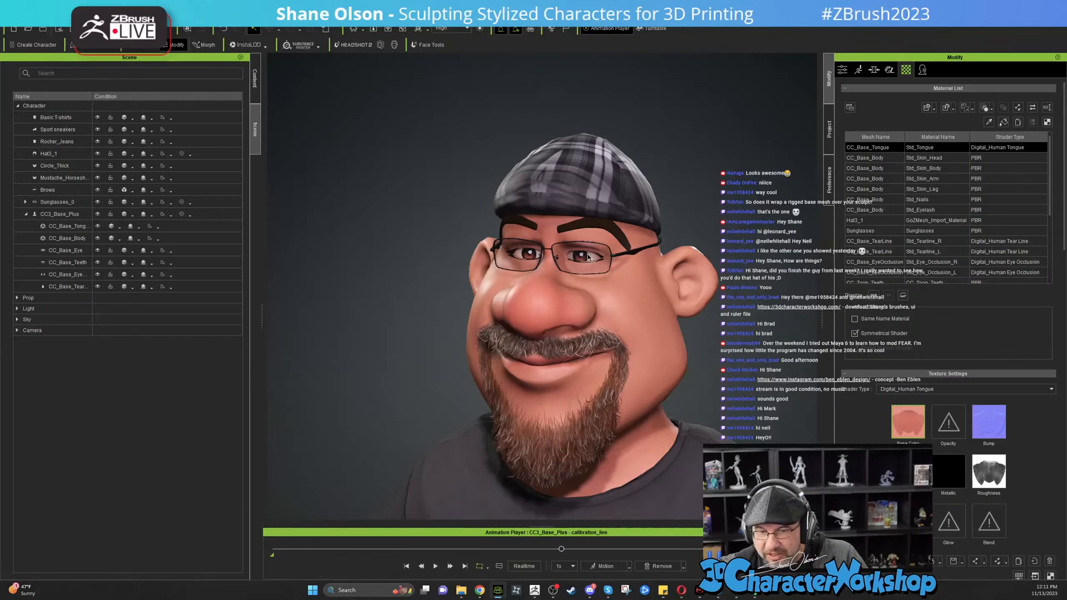
{"action": "right_click_drag", "start_coordinate": [542, 500], "coordinate": [448, 316]}
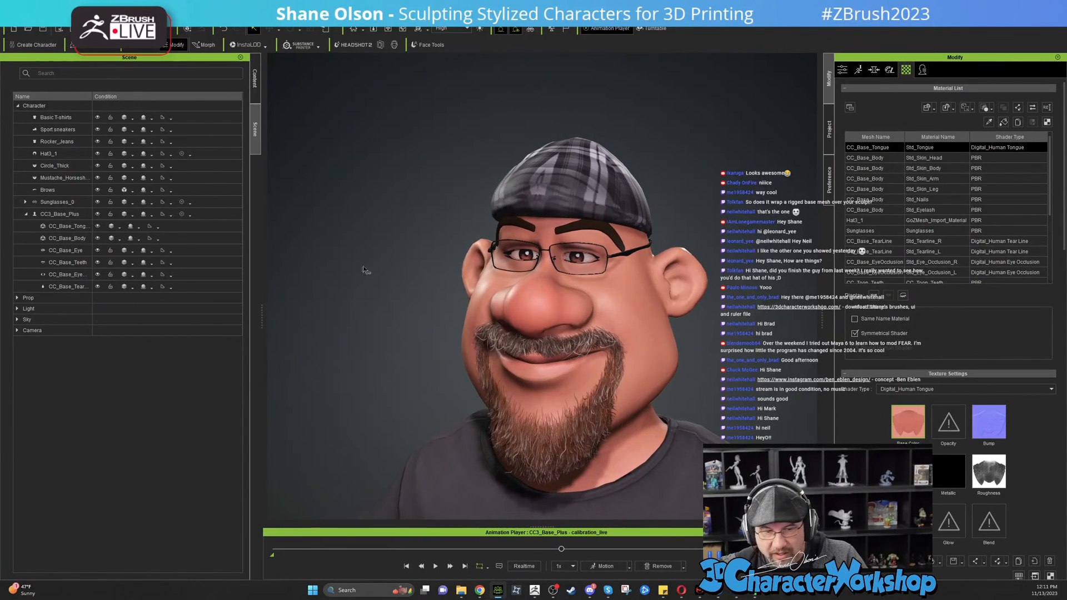
{"action": "left_click", "coordinate": [257, 80]}
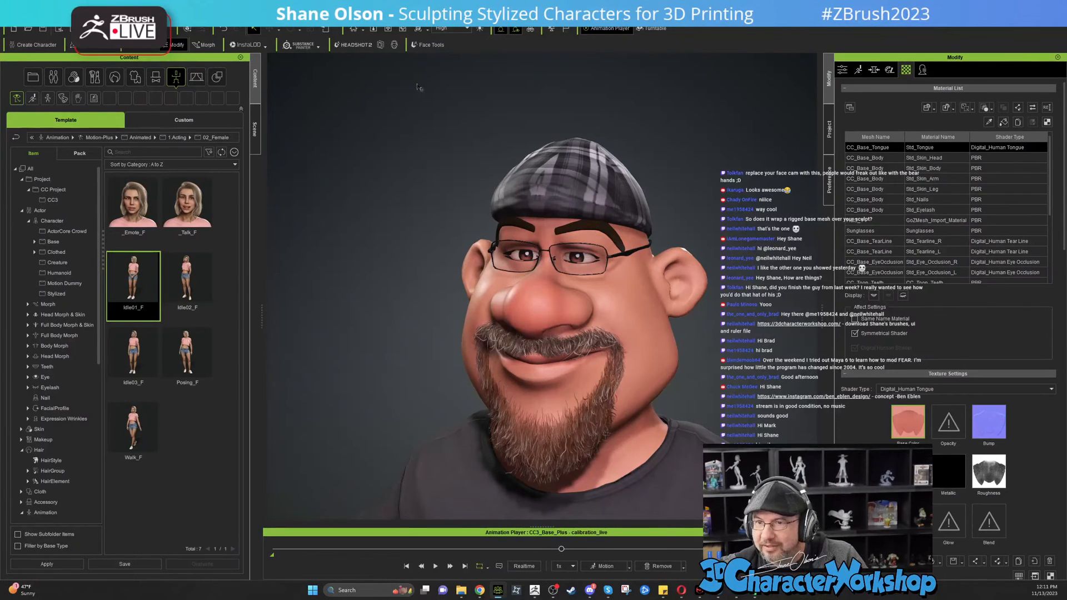
{"action": "right_click_drag", "start_coordinate": [510, 133], "coordinate": [591, 151]}
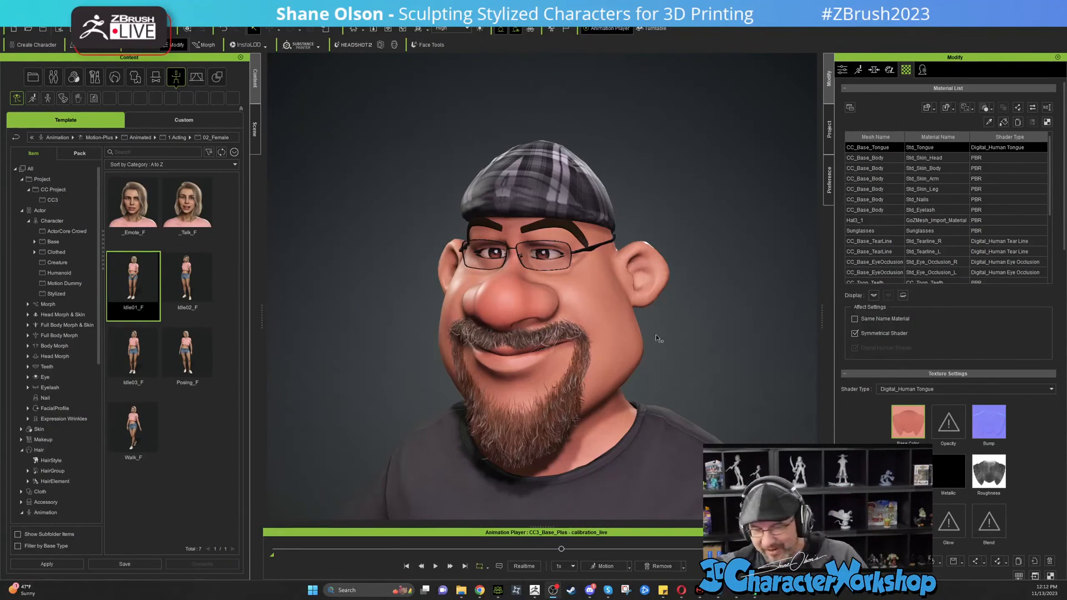
{"action": "left_click", "coordinate": [702, 299]}
{"action": "right_click_drag", "start_coordinate": [702, 299], "coordinate": [547, 396], "text": "alt"}
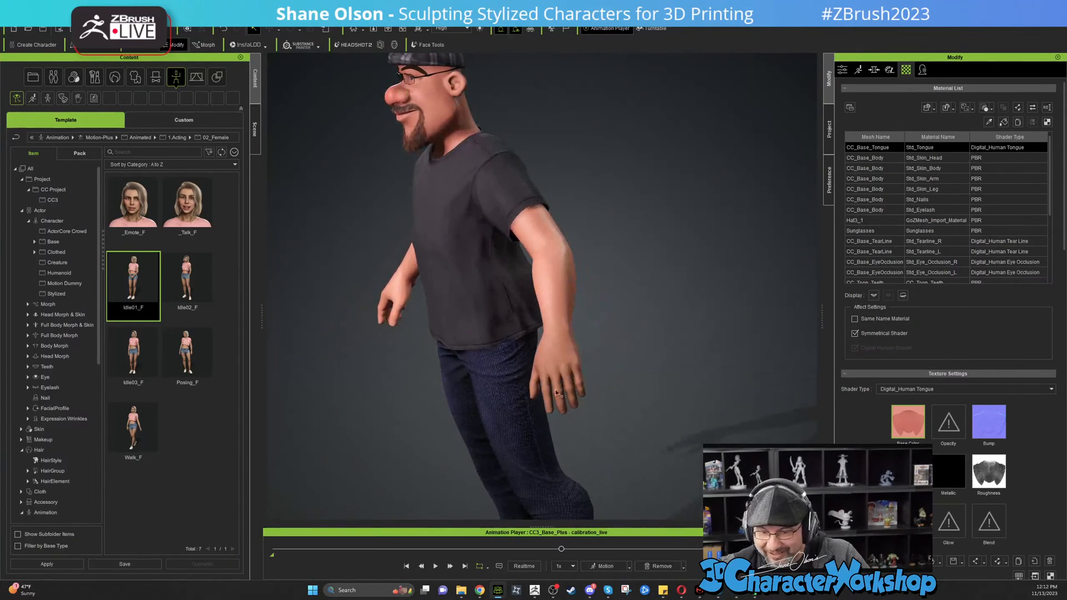
{"action": "left_click_drag", "start_coordinate": [545, 376], "coordinate": [644, 193], "text": "alt"}
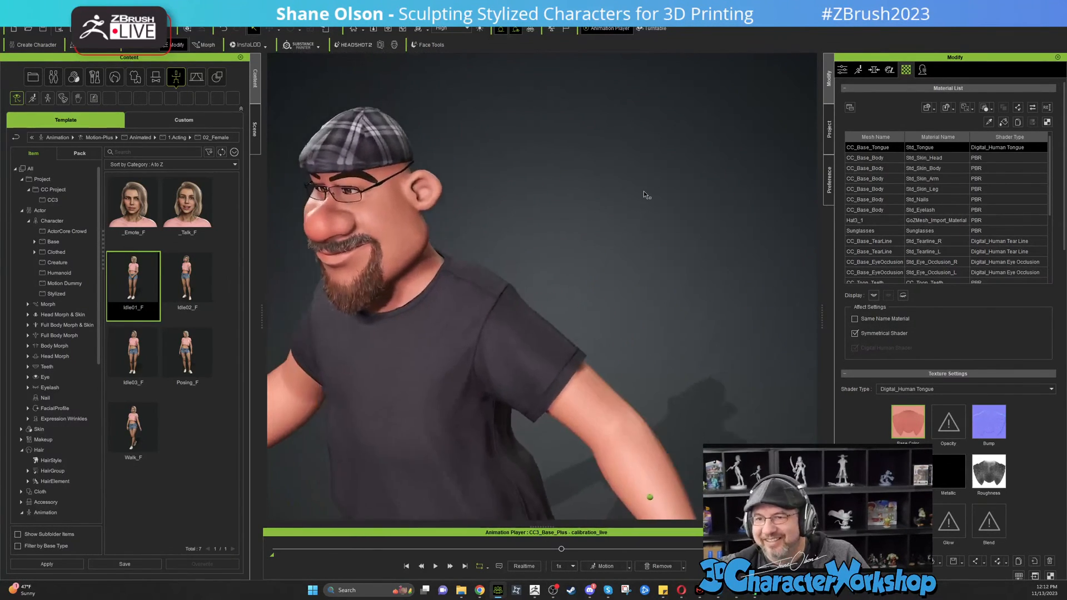
{"action": "right_click_drag", "start_coordinate": [643, 191], "coordinate": [245, 283], "text": "alt"}
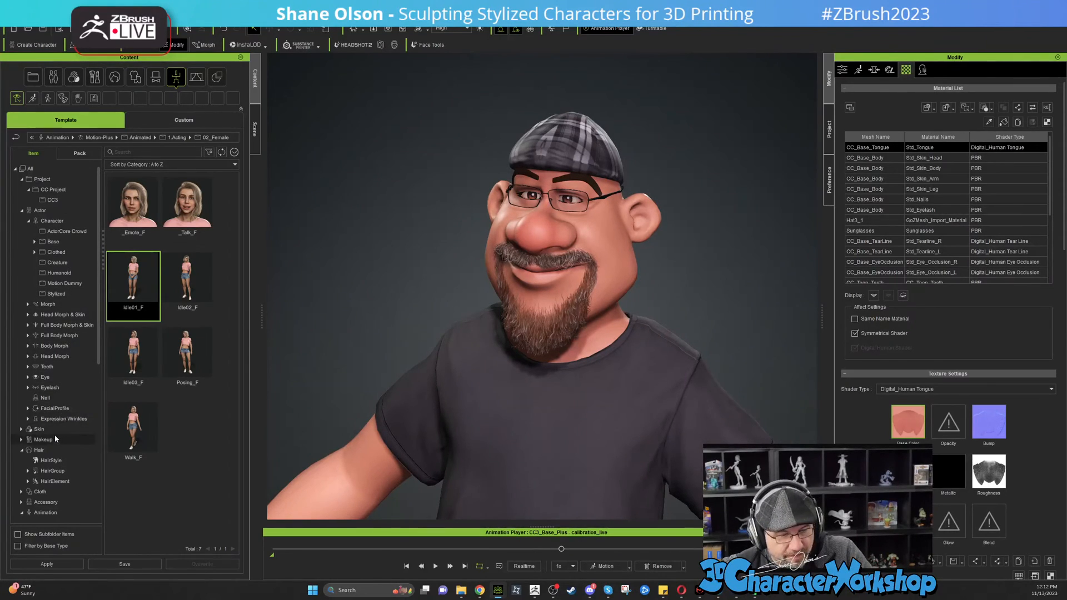
Step: Browse the hair content to the Beard collection under HairElement and select the Mustache_Horseshoe preset
{"action": "left_click", "coordinate": [52, 461]}
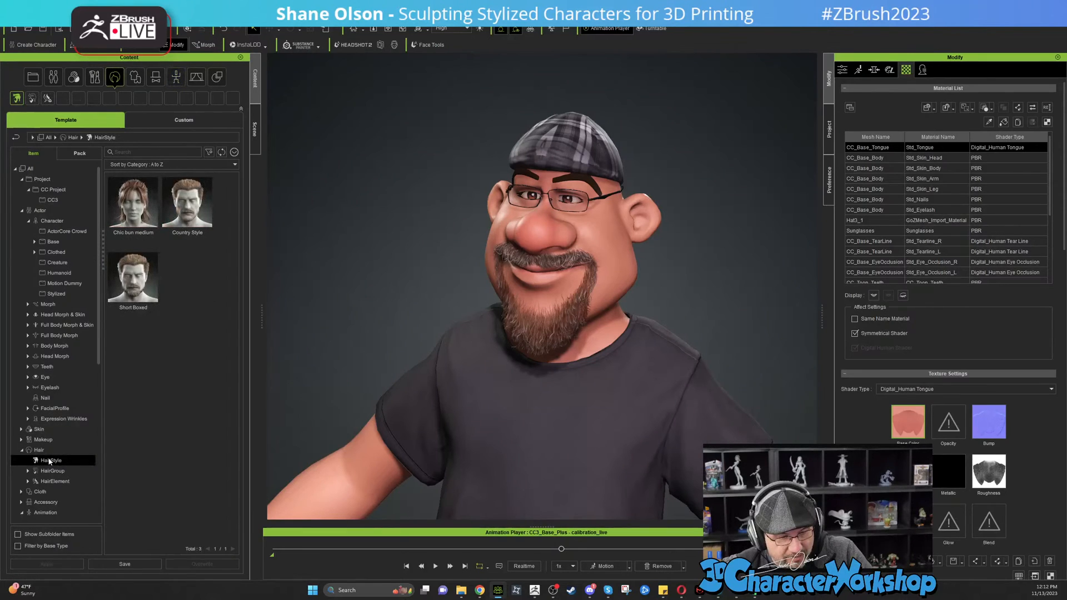
{"action": "left_click", "coordinate": [66, 482]}
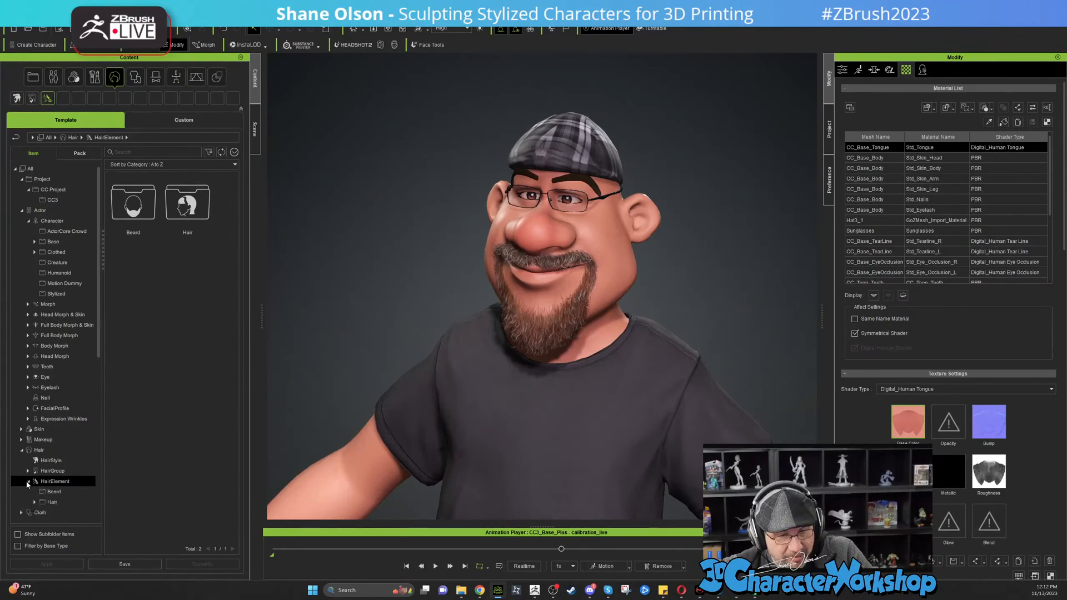
{"action": "left_click", "coordinate": [132, 206]}
{"action": "double_click", "coordinate": [132, 206]}
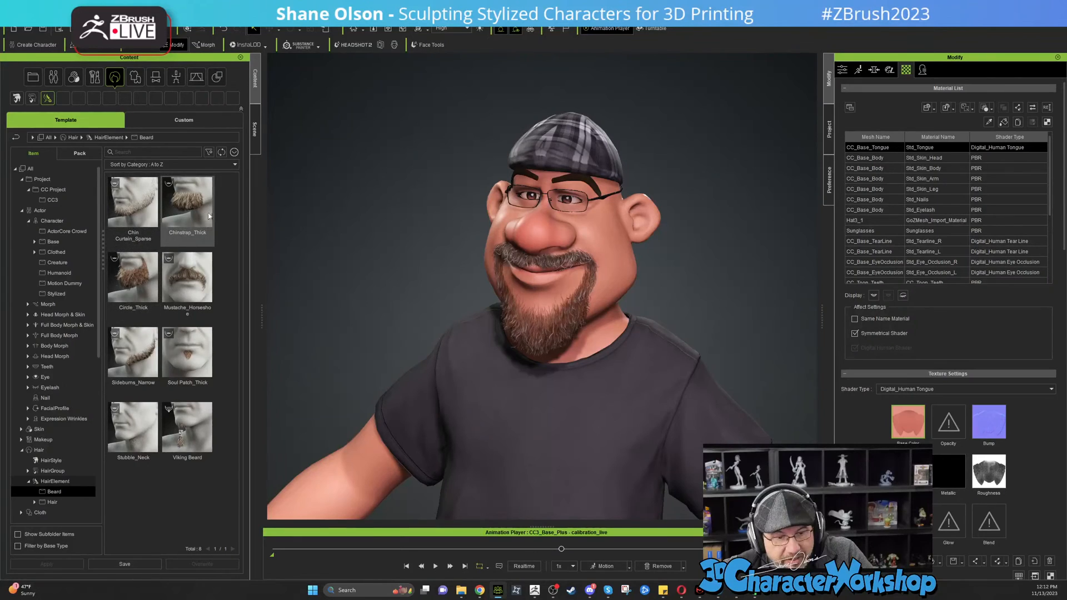
{"action": "double_click", "coordinate": [135, 285]}
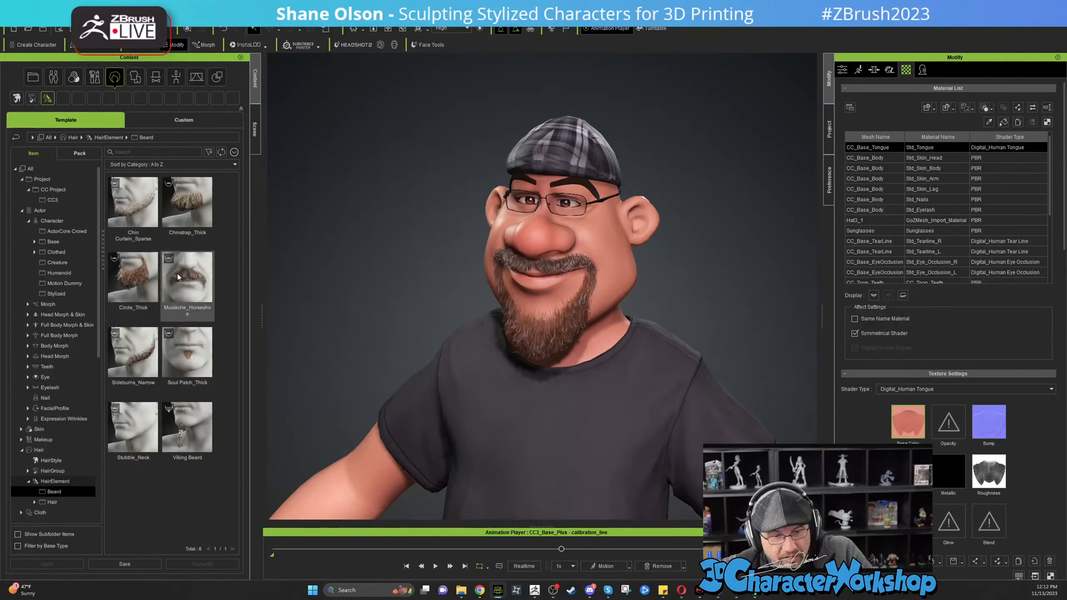
{"action": "left_click", "coordinate": [186, 274]}
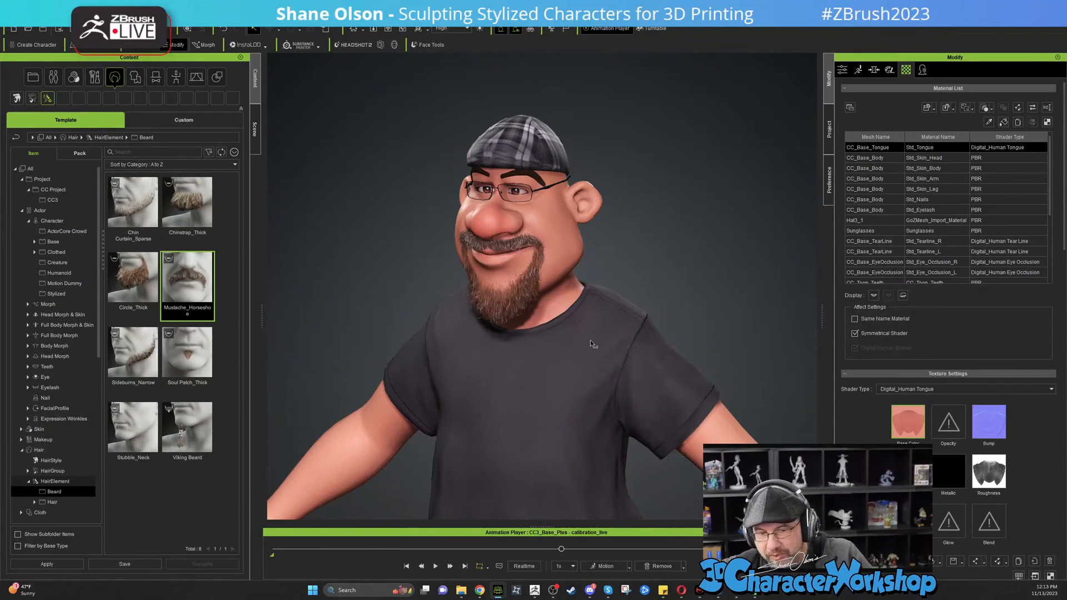
Step: Review the bearded character's upper body at different distances and finish on a close three-quarter view of his head
{"action": "scroll", "coordinate": [566, 318], "scroll_direction": "down", "scroll_amount": 4}
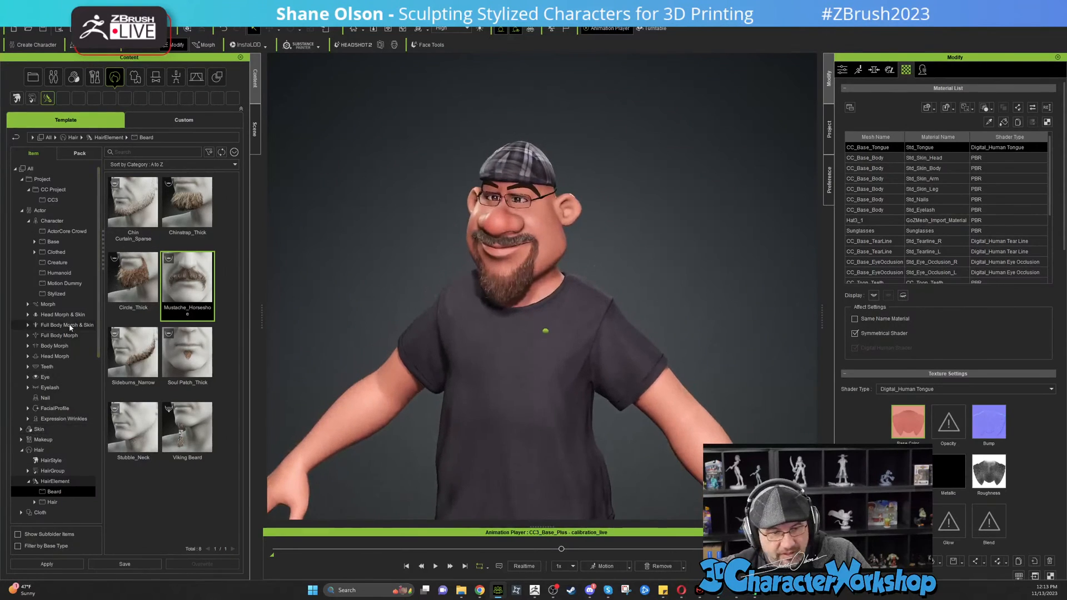
{"action": "scroll", "coordinate": [724, 213], "scroll_direction": "up", "scroll_amount": 2}
{"action": "right_click_drag", "start_coordinate": [726, 205], "coordinate": [718, 254]}
{"action": "right_click_drag", "start_coordinate": [732, 192], "coordinate": [566, 295]}
{"action": "left_click", "coordinate": [581, 339]}
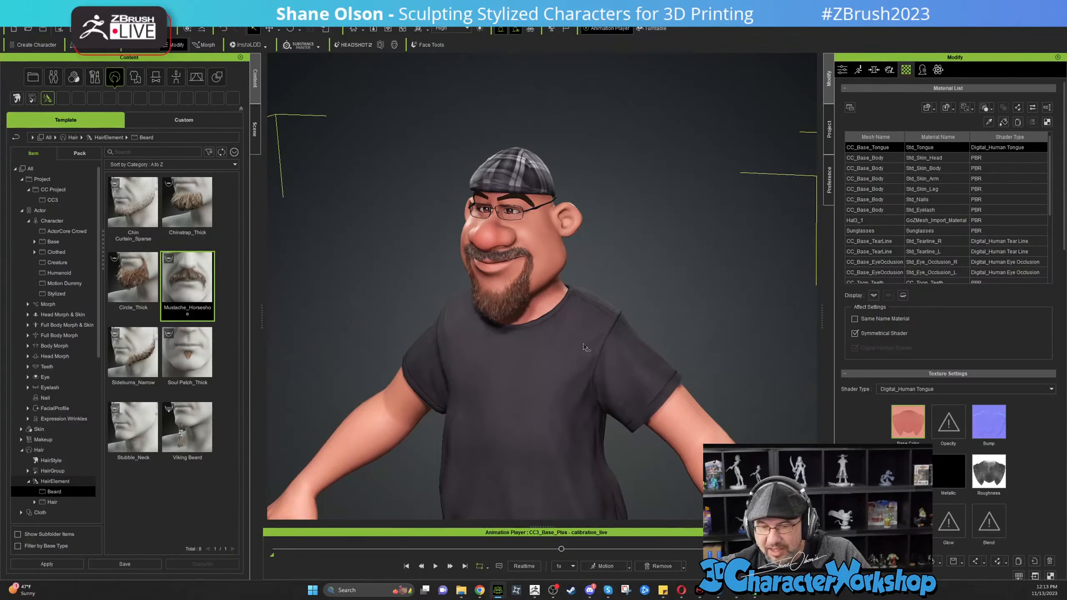
{"action": "right_click_drag", "start_coordinate": [633, 304], "coordinate": [580, 310]}
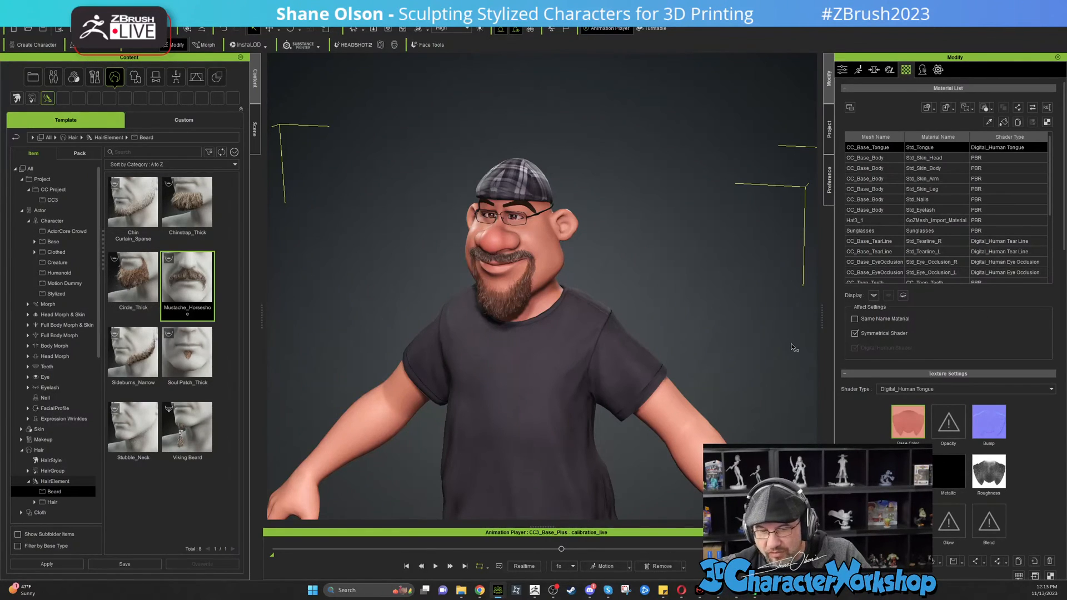
{"action": "right_click_drag", "start_coordinate": [755, 295], "coordinate": [544, 374]}
{"action": "right_click_drag", "start_coordinate": [814, 257], "coordinate": [688, 231]}
{"action": "right_click_drag", "start_coordinate": [502, 103], "coordinate": [488, 95]}
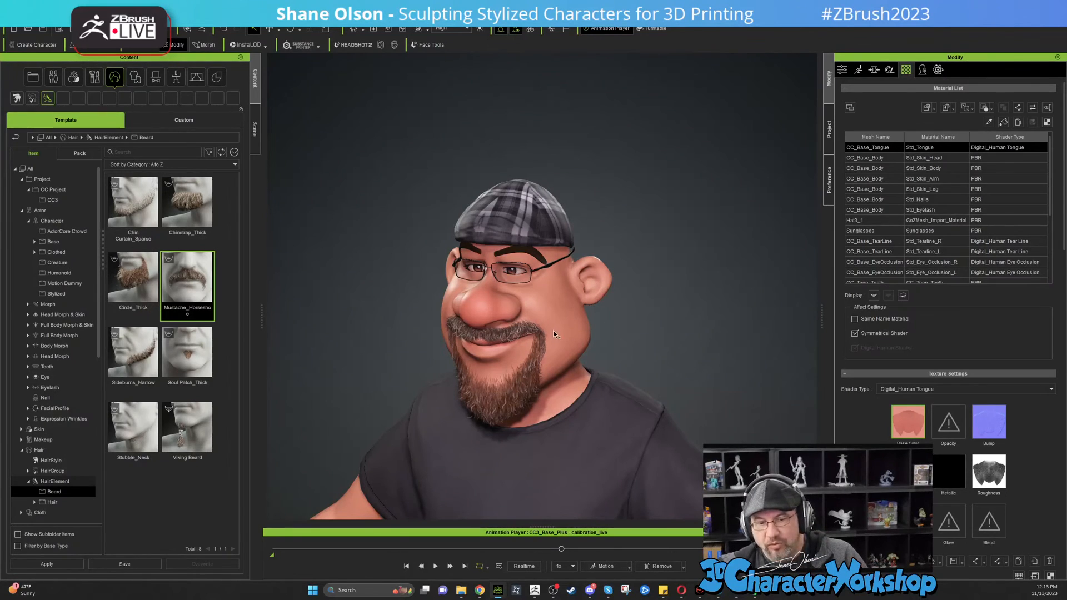
{"action": "key", "text": "Home"}
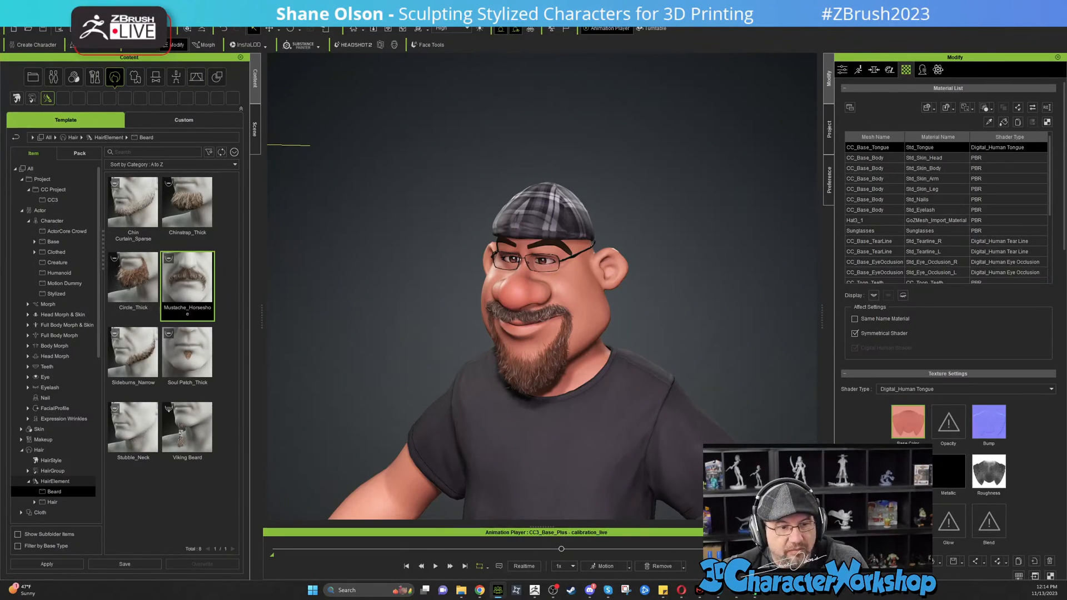
{"action": "left_click", "coordinate": [11, 23]}
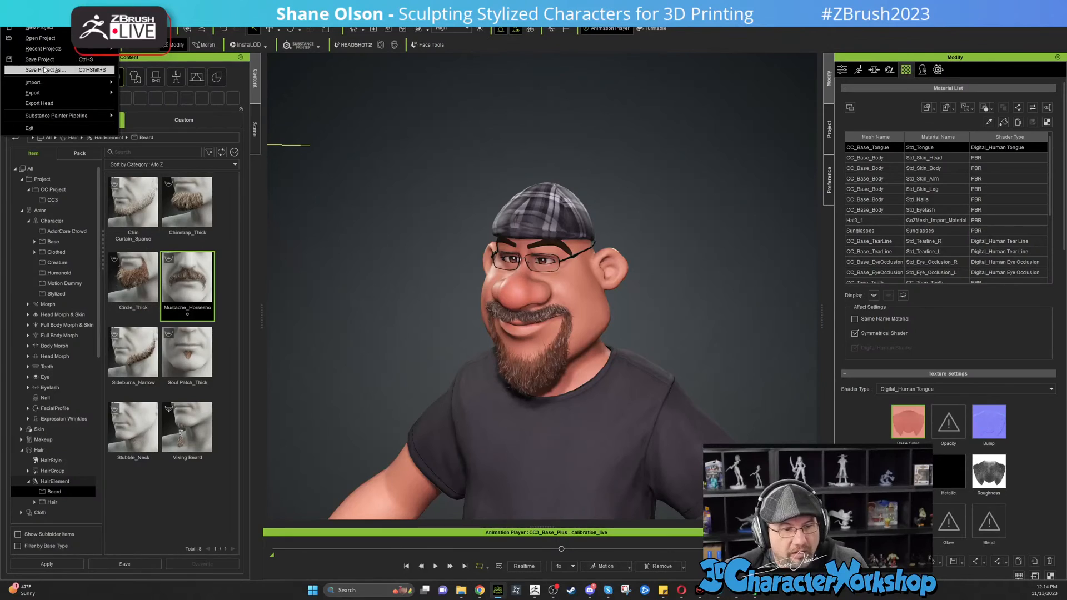
{"action": "mouse_move", "coordinate": [44, 49]}
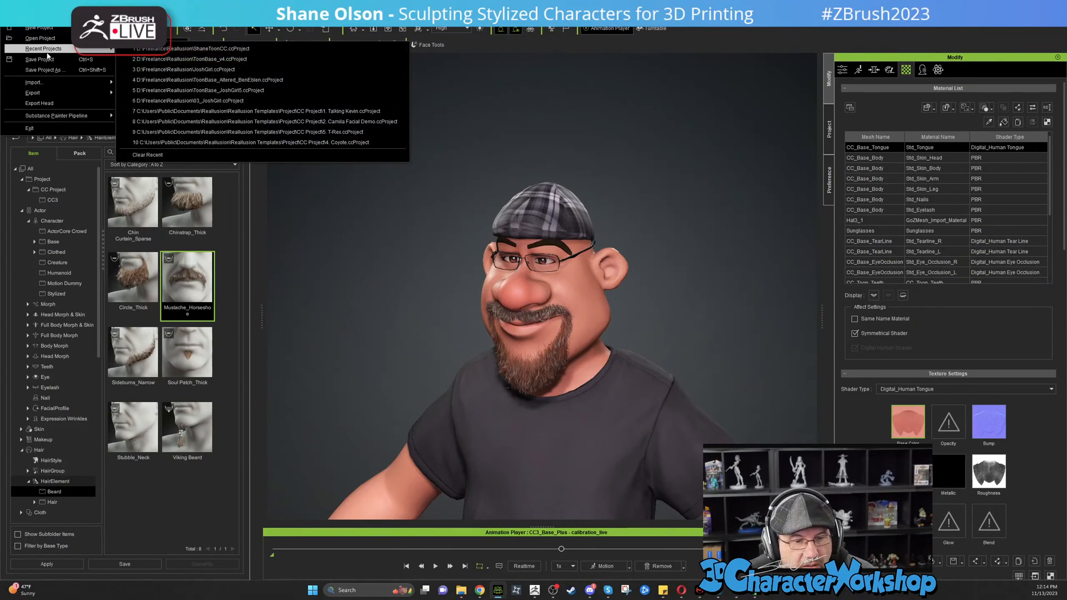
{"action": "left_click", "coordinate": [279, 80]}
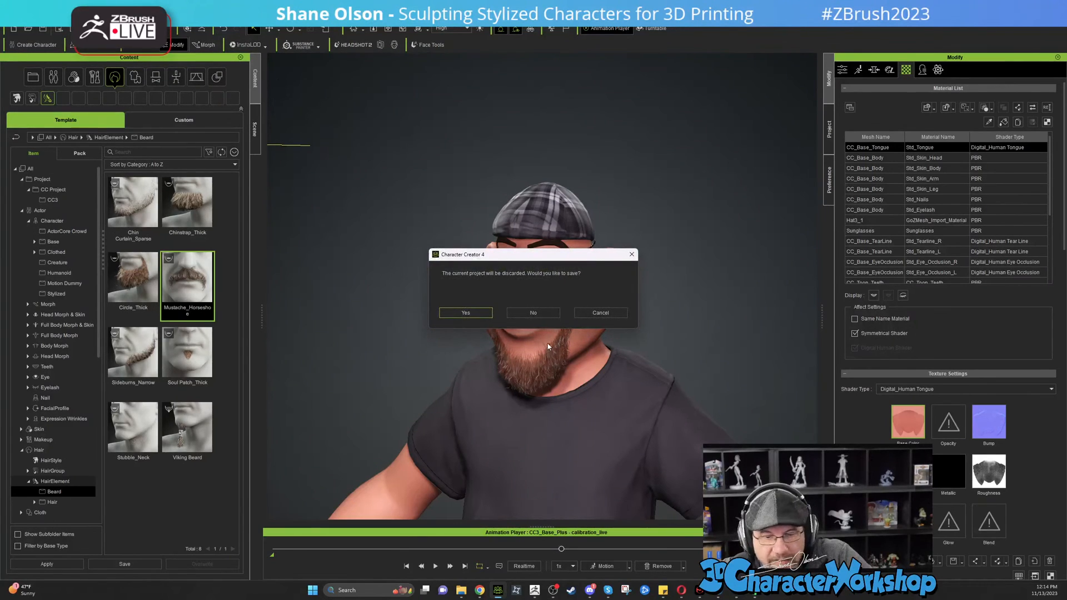
{"action": "left_click", "coordinate": [533, 313]}
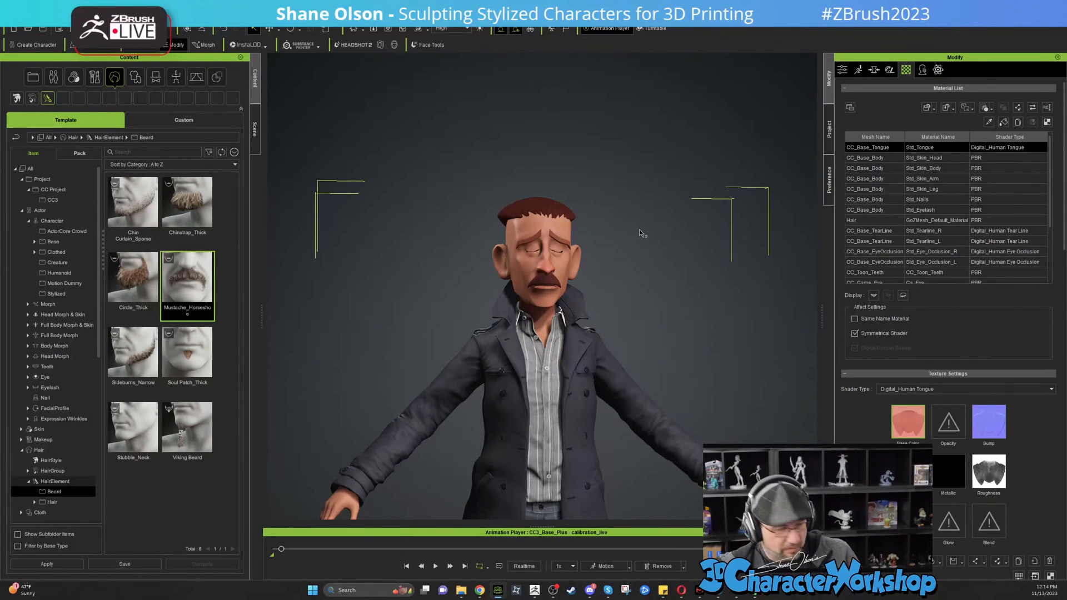
Step: Play the mustached character's animation briefly, move in on his face, and scrub forward to the wide open-mouth expression
{"action": "right_click_drag", "start_coordinate": [639, 264], "coordinate": [629, 313]}
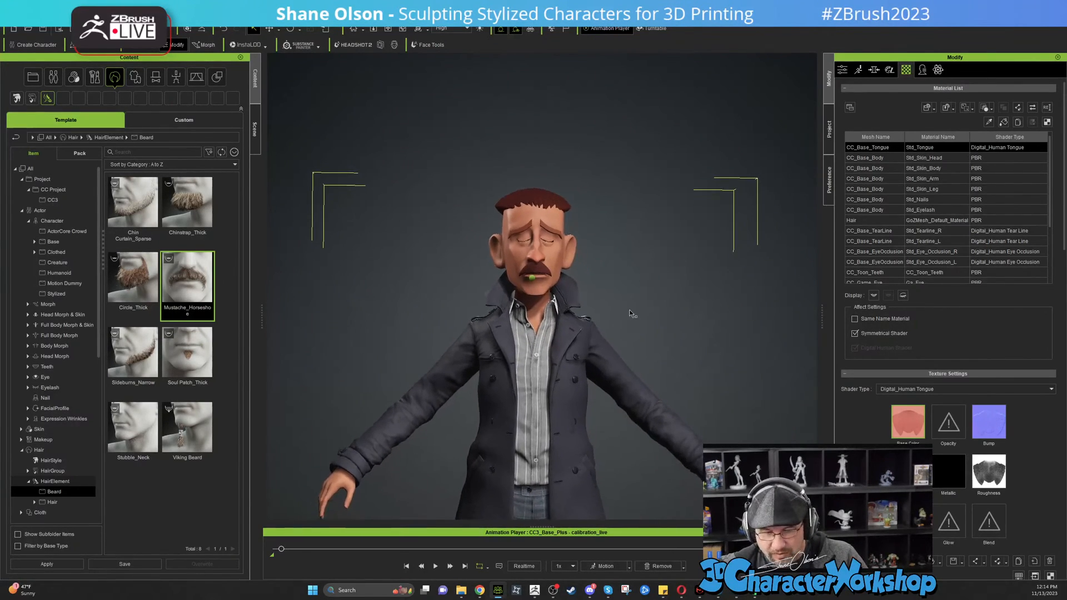
{"action": "key", "text": "space"}
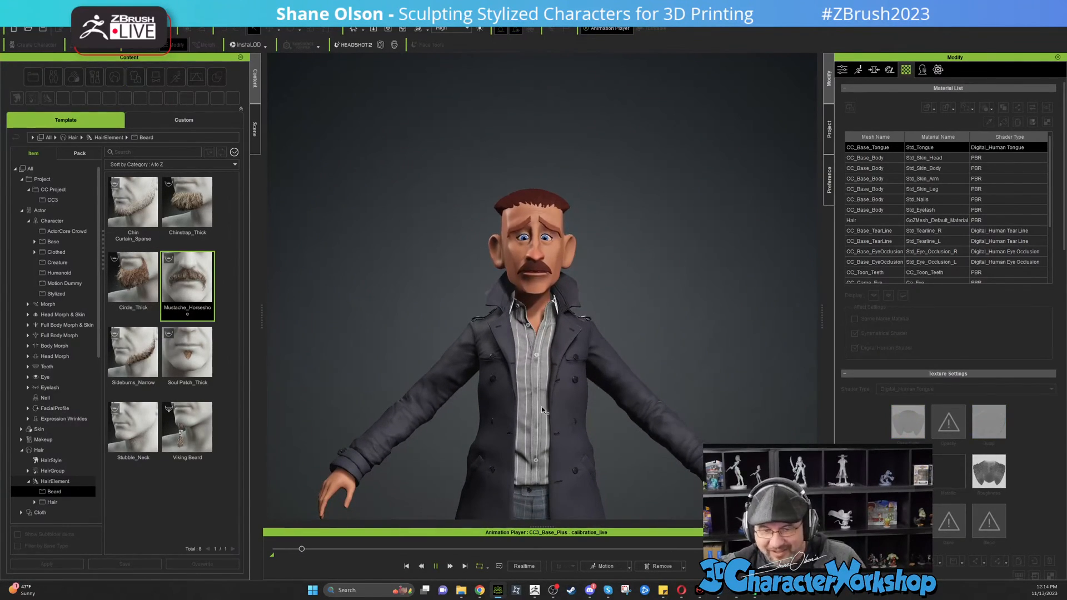
{"action": "key", "text": "space"}
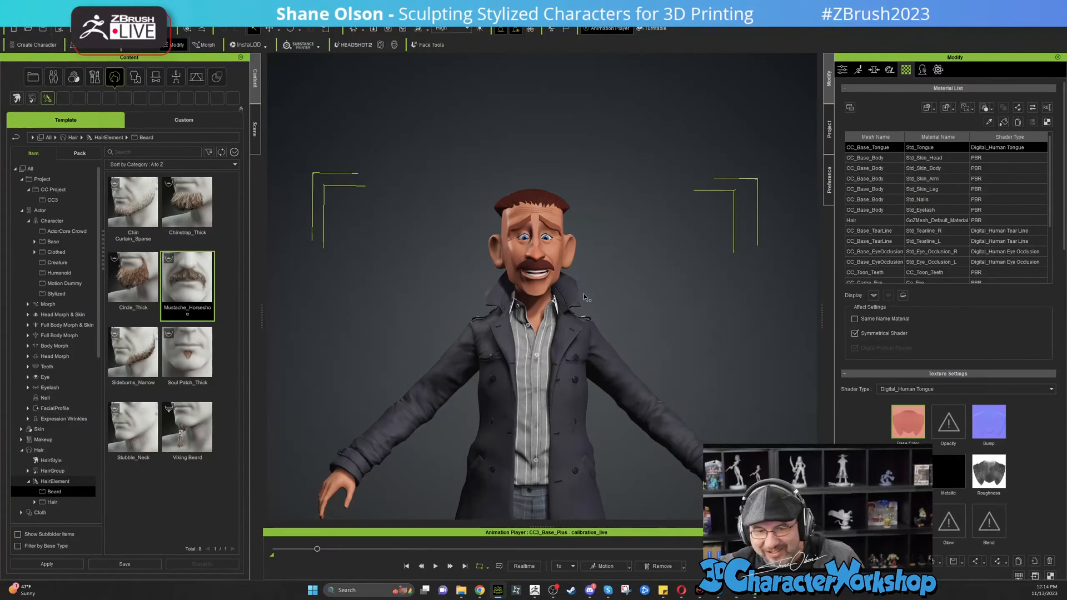
{"action": "right_click_drag", "start_coordinate": [613, 238], "coordinate": [500, 240]}
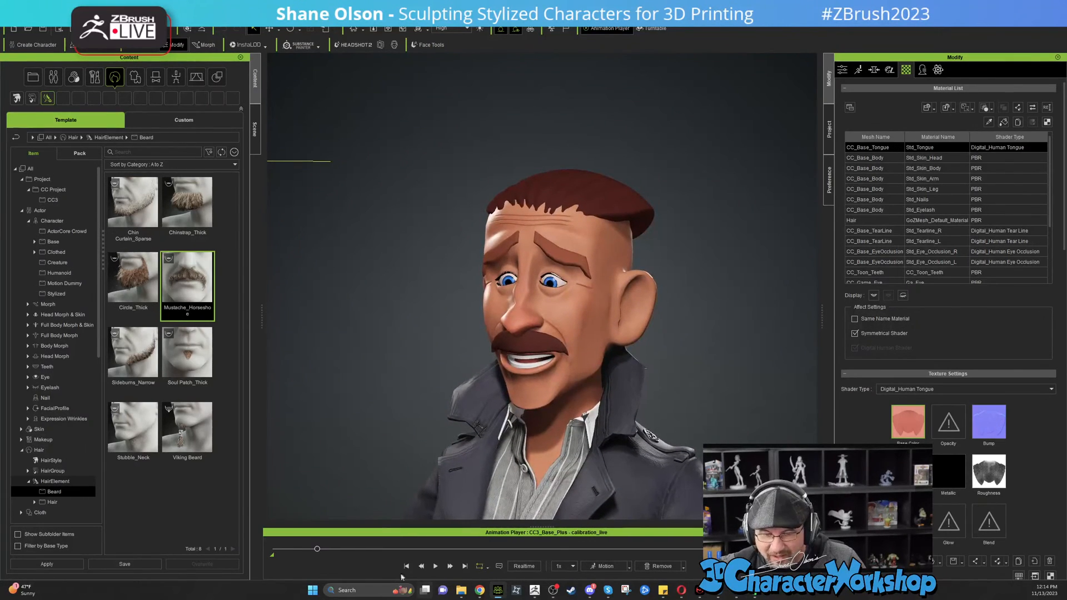
{"action": "left_click_drag", "start_coordinate": [320, 552], "coordinate": [495, 545]}
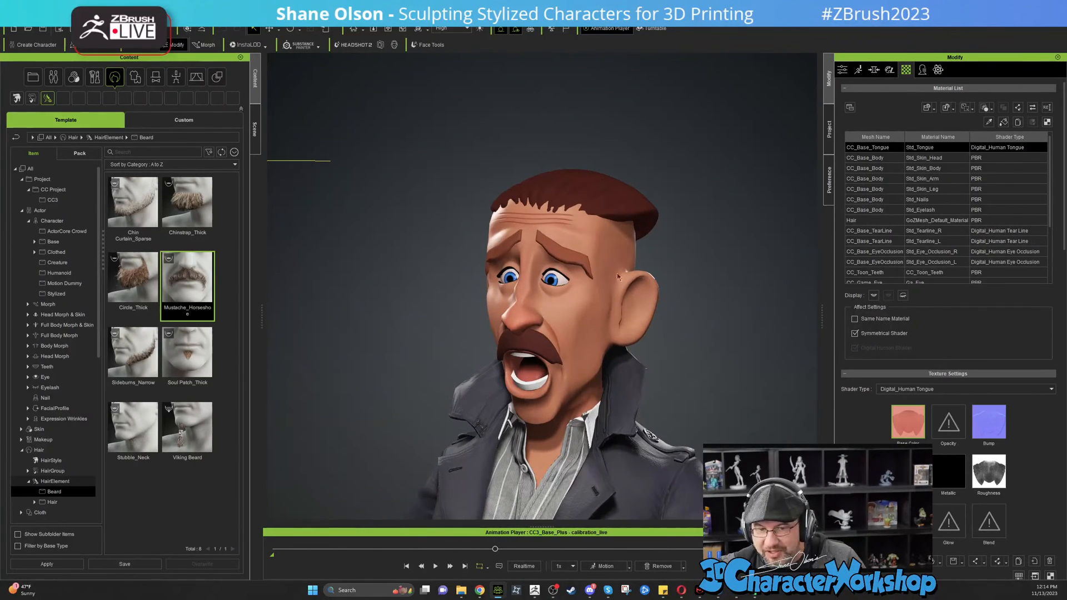
Step: Inspect the shouting character's face, coat, trousers and shoes from several angles, from the upper body out to full length
{"action": "scroll", "coordinate": [605, 265], "scroll_direction": "down", "scroll_amount": 4}
{"action": "left_click_drag", "start_coordinate": [641, 295], "coordinate": [539, 288], "text": "alt"}
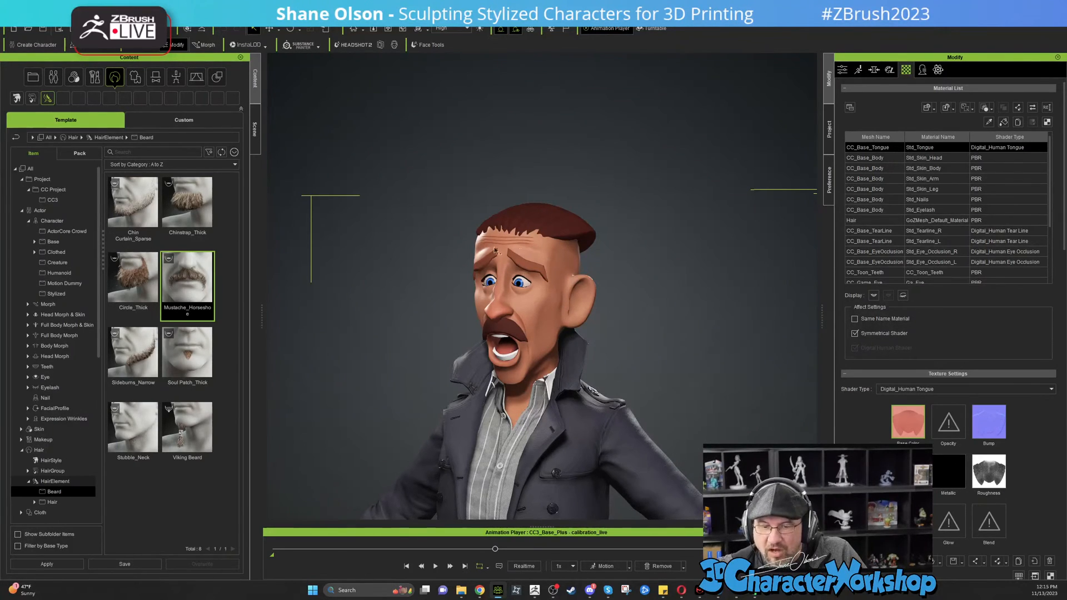
{"action": "left_click_drag", "start_coordinate": [560, 339], "coordinate": [543, 263], "text": "alt"}
{"action": "left_click_drag", "start_coordinate": [607, 319], "coordinate": [540, 255], "text": "alt"}
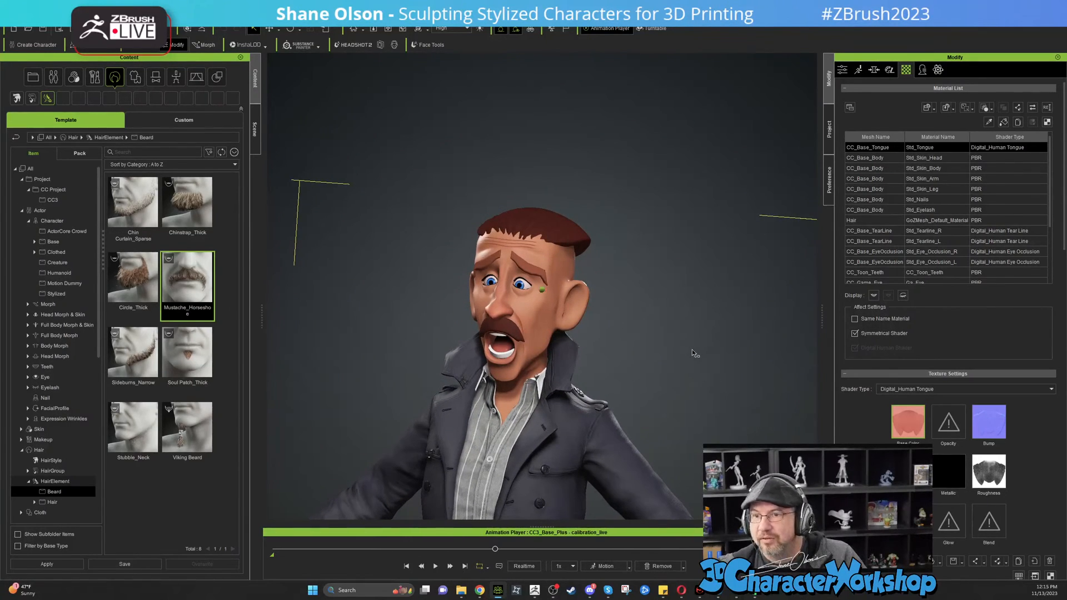
{"action": "key", "text": "f"}
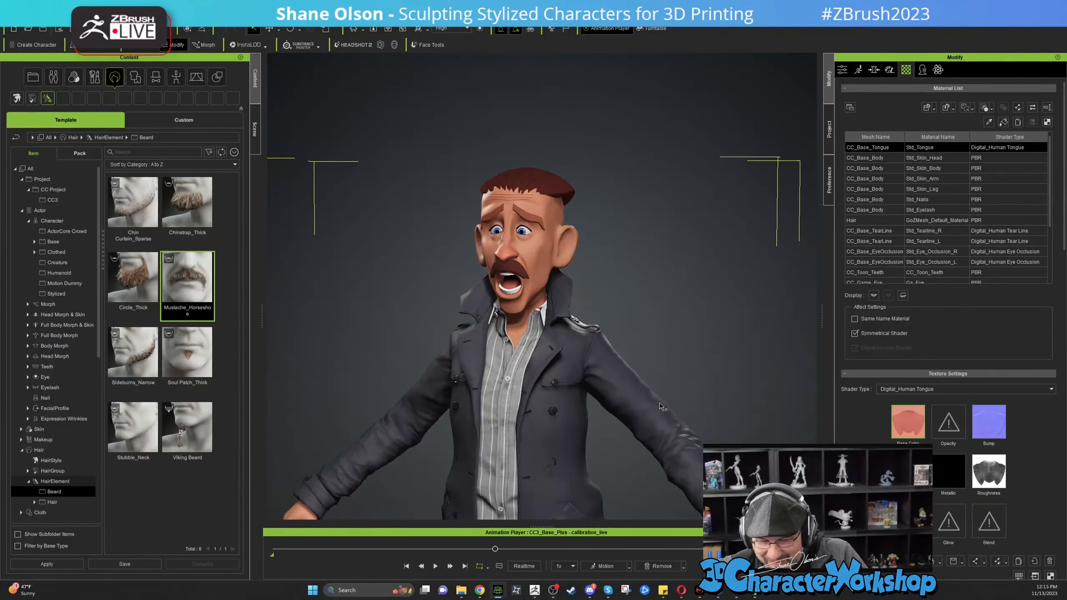
{"action": "scroll", "coordinate": [627, 452], "scroll_direction": "down", "scroll_amount": 5}
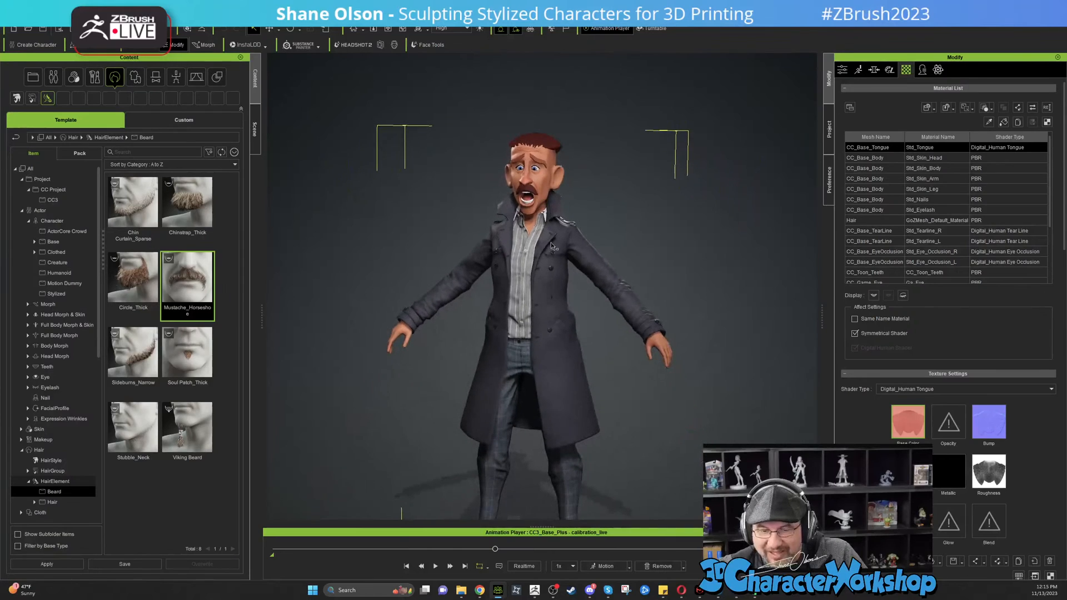
{"action": "mouse_move", "coordinate": [582, 259]}
{"action": "left_mouse_down", "text": "alt"}
{"action": "mouse_move", "coordinate": [611, 259]}
{"action": "mouse_move", "coordinate": [594, 260]}
{"action": "left_mouse_up", "text": "alt"}
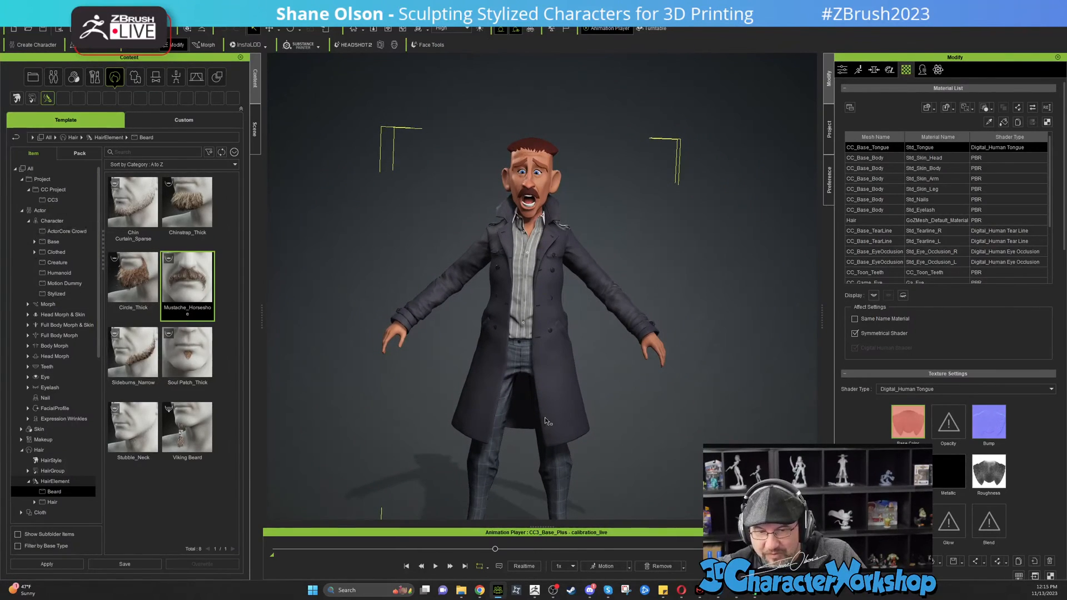
{"action": "left_click_drag", "start_coordinate": [548, 424], "coordinate": [582, 353], "text": "alt"}
{"action": "middle_click_drag", "start_coordinate": [581, 353], "coordinate": [588, 285], "text": "alt"}
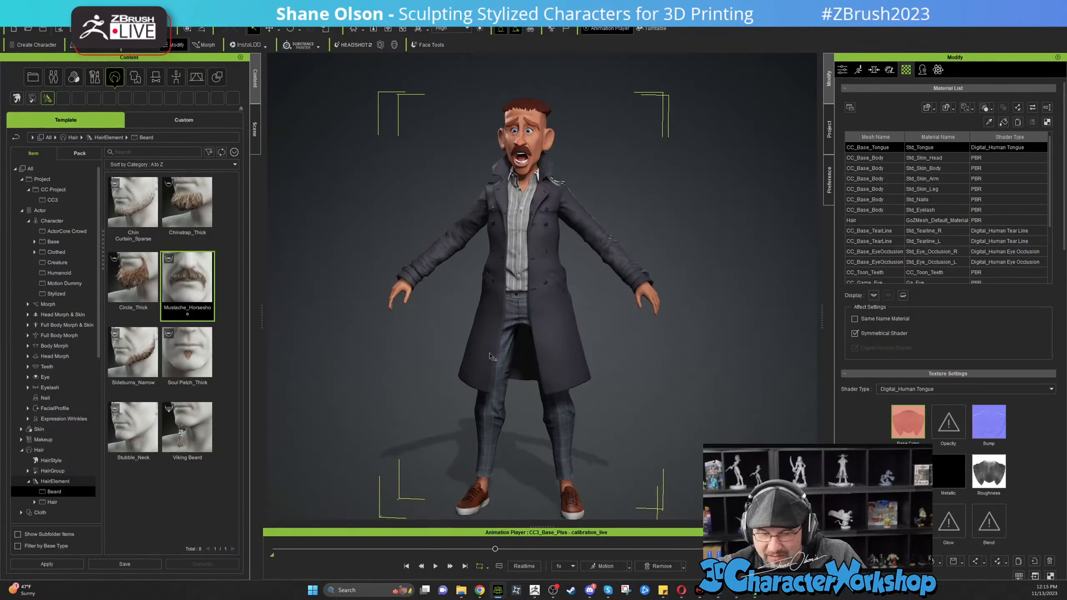
{"action": "scroll", "coordinate": [673, 333], "scroll_direction": "up", "scroll_amount": 3}
{"action": "left_click_drag", "start_coordinate": [672, 333], "coordinate": [659, 324], "text": "alt"}
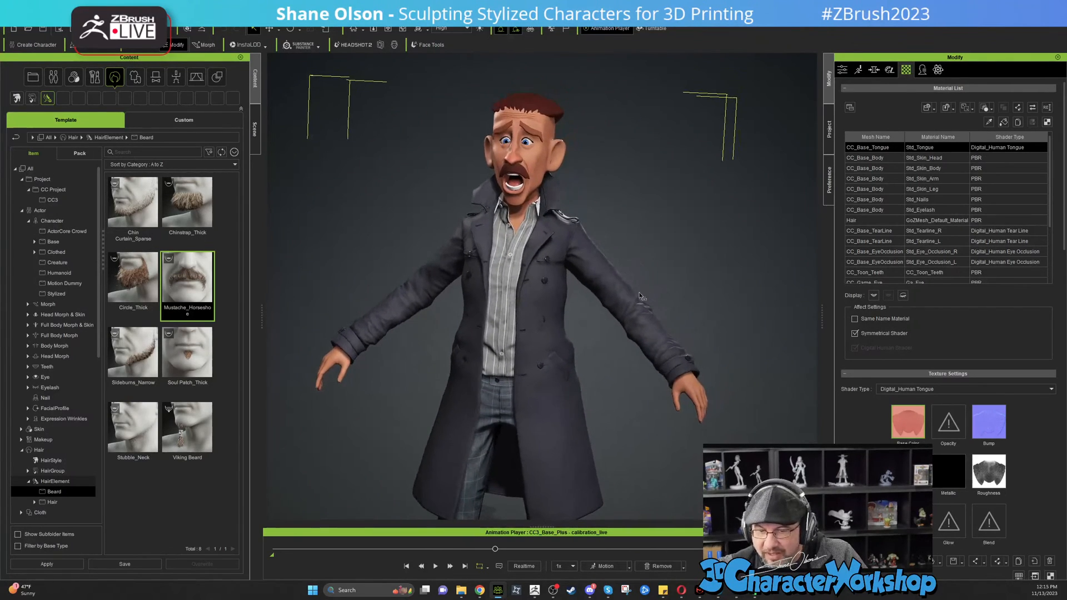
{"action": "left_click_drag", "start_coordinate": [580, 347], "coordinate": [540, 128], "text": "alt"}
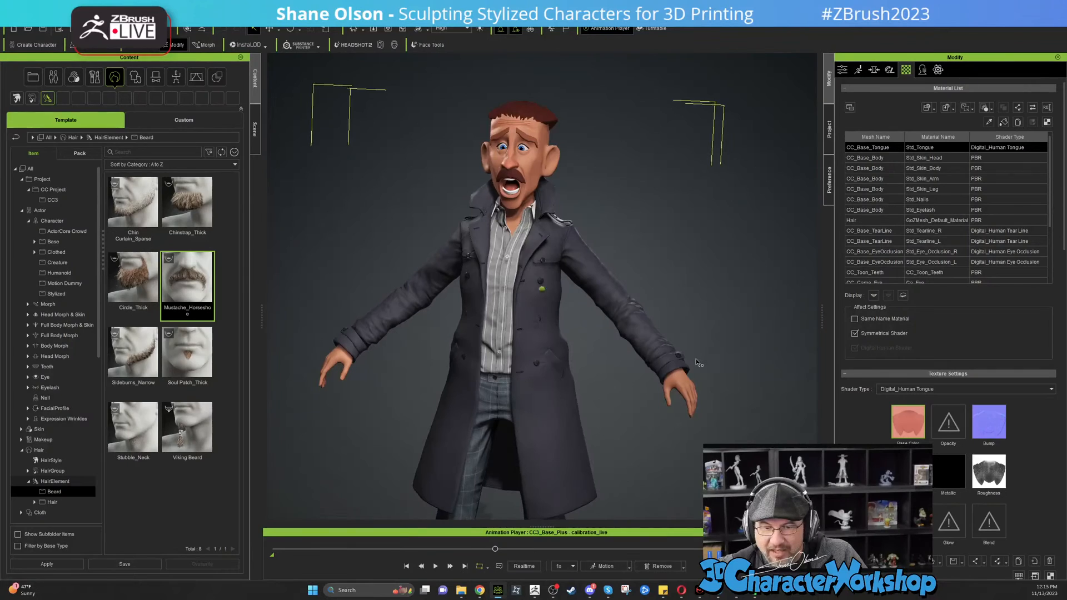
Step: Scrub the animation further to the closed-mouth sideways glance and review the expression and upper body
{"action": "left_click_drag", "start_coordinate": [495, 549], "coordinate": [594, 553]}
{"action": "left_click_drag", "start_coordinate": [667, 333], "coordinate": [637, 189], "text": "alt"}
{"action": "scroll", "coordinate": [628, 192], "scroll_direction": "up", "scroll_amount": 3}
{"action": "left_click_drag", "start_coordinate": [713, 335], "coordinate": [789, 264], "text": "alt"}
{"action": "scroll", "coordinate": [767, 283], "scroll_direction": "down", "scroll_amount": 3}
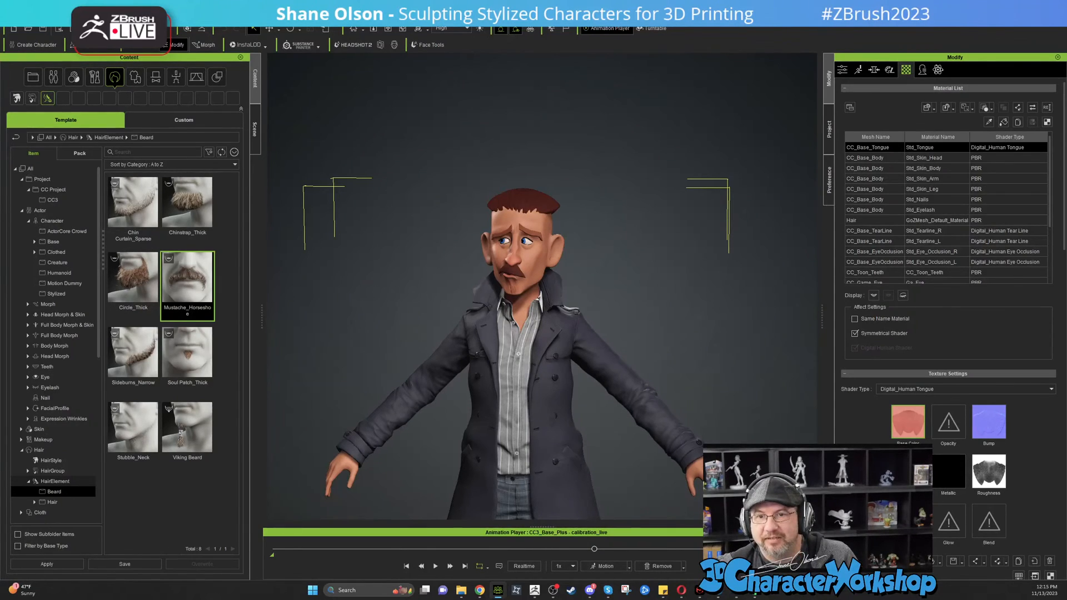
Step: Switch to ZBrush and invert the mask on the head block-out so the lower face section can be edited
{"action": "key", "text": "alt+Tab"}
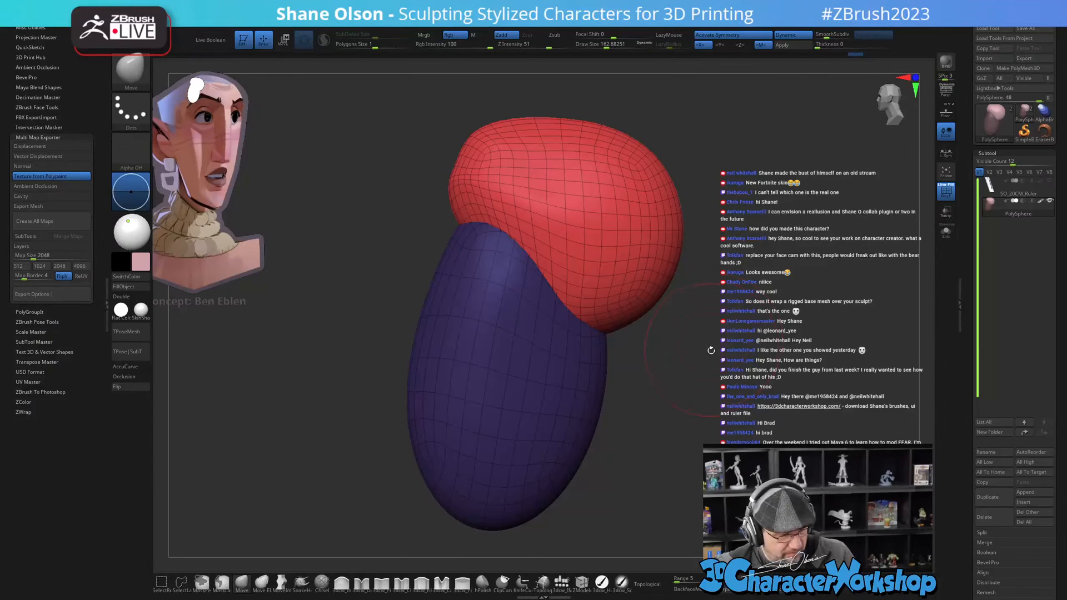
{"action": "left_click_drag", "start_coordinate": [681, 341], "coordinate": [756, 399]}
{"action": "key", "text": "f"}
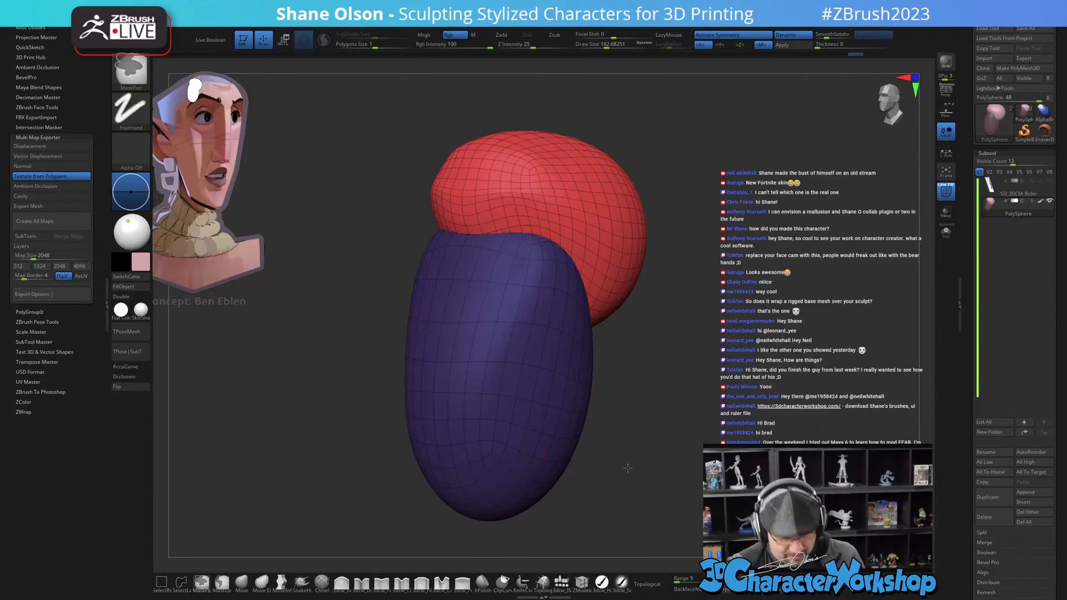
{"action": "left_click", "coordinate": [627, 467], "text": "ctrl"}
{"action": "key", "text": "bracketright"}
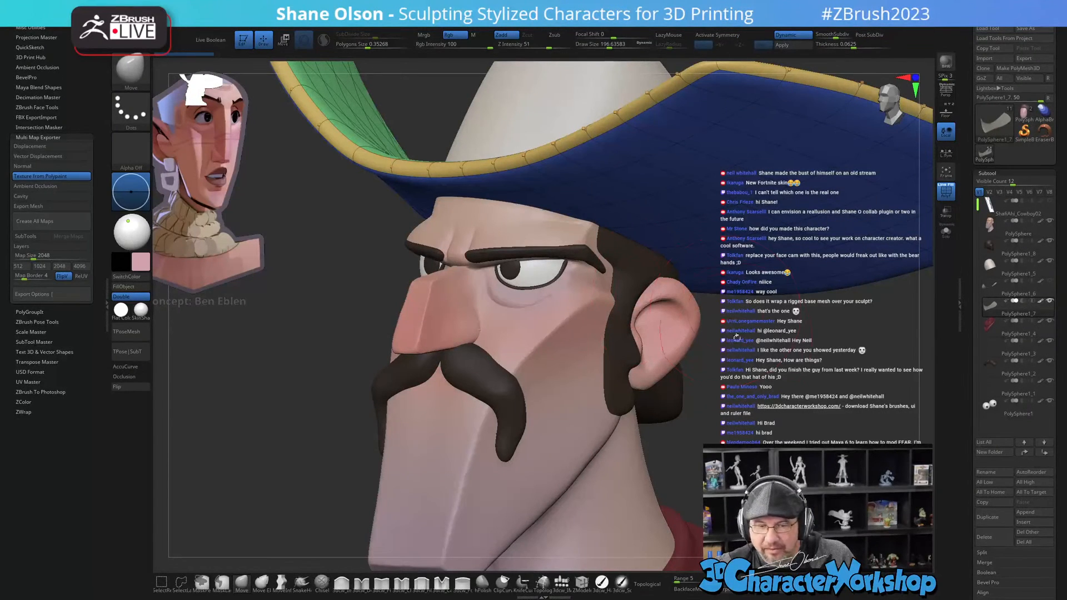
Step: Examine the finished cowboy bust's hat brim, nose, mustache, jaw and neckerchief from front and three-quarter angles
{"action": "left_click_drag", "start_coordinate": [782, 396], "coordinate": [669, 410]}
{"action": "left_click_drag", "start_coordinate": [615, 368], "coordinate": [695, 286]}
{"action": "left_click_drag", "start_coordinate": [517, 117], "coordinate": [757, 322]}
{"action": "left_click_drag", "start_coordinate": [531, 211], "coordinate": [580, 308]}
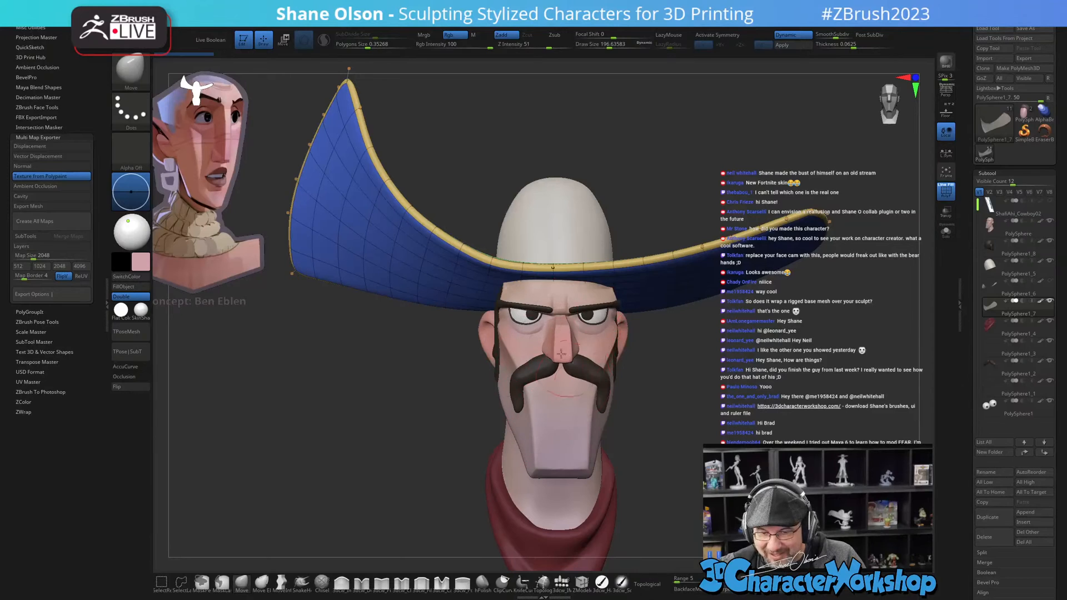
{"action": "left_click_drag", "start_coordinate": [658, 496], "coordinate": [508, 392]}
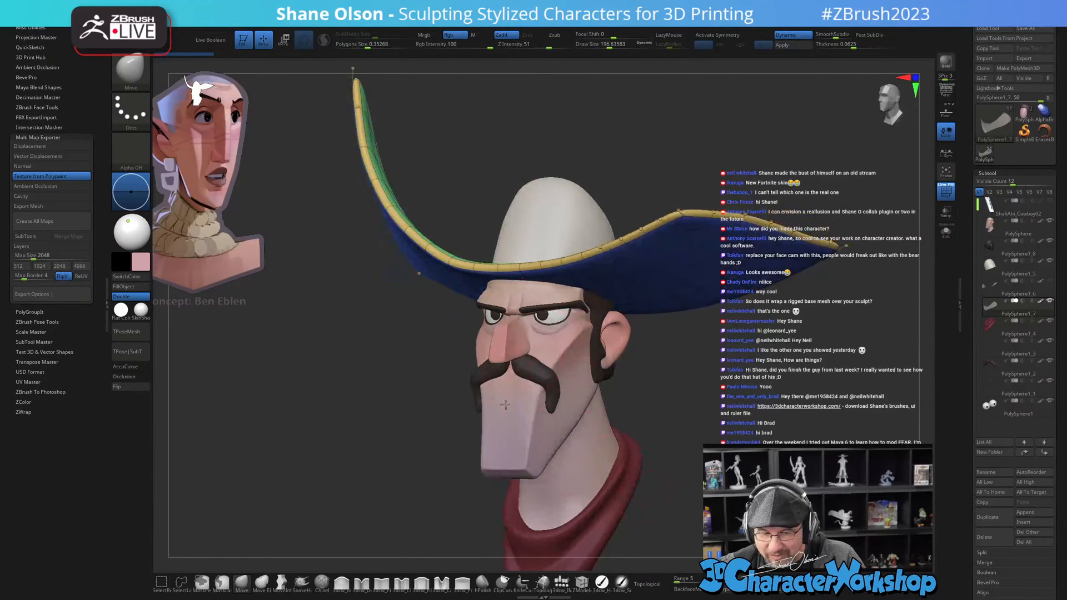
{"action": "left_click_drag", "start_coordinate": [716, 327], "coordinate": [769, 469]}
{"action": "left_click_drag", "start_coordinate": [632, 438], "coordinate": [667, 428]}
{"action": "left_click_drag", "start_coordinate": [794, 211], "coordinate": [670, 277]}
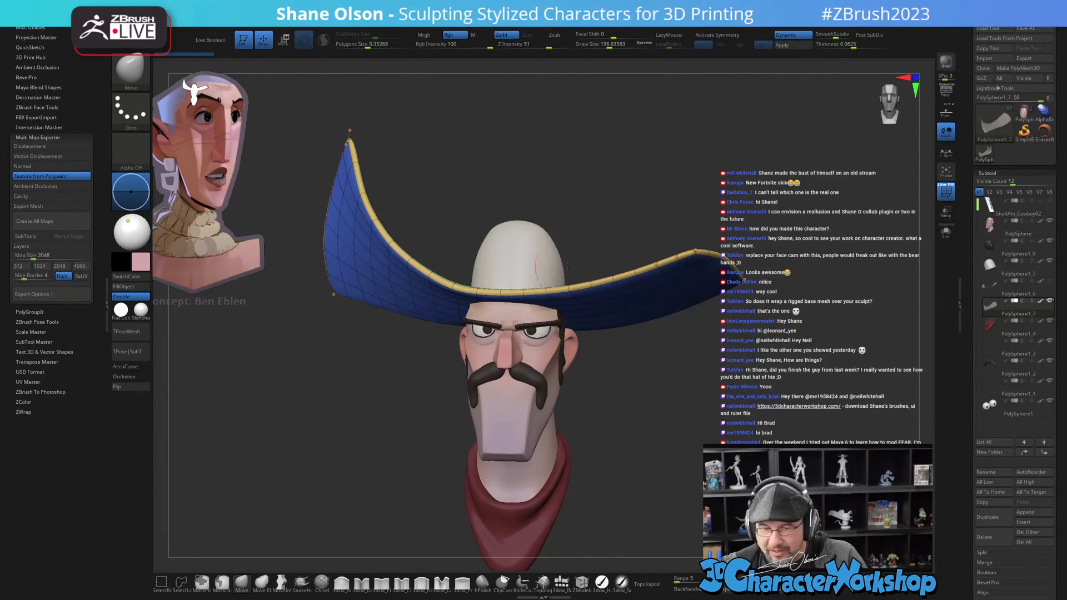
{"action": "left_click_drag", "start_coordinate": [682, 480], "coordinate": [787, 305]}
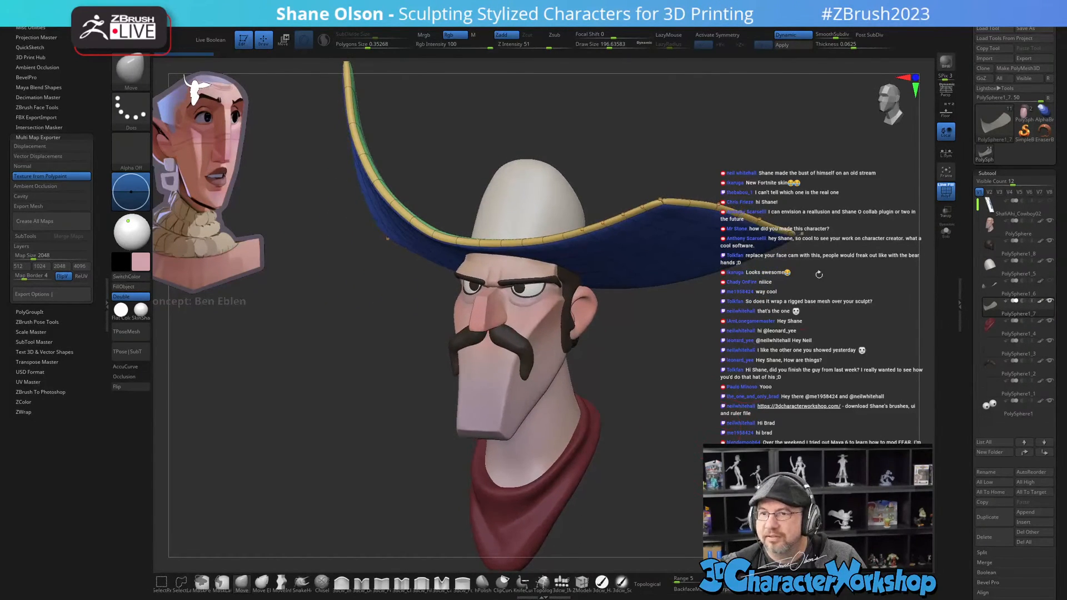
{"action": "left_click_drag", "start_coordinate": [890, 195], "coordinate": [803, 168]}
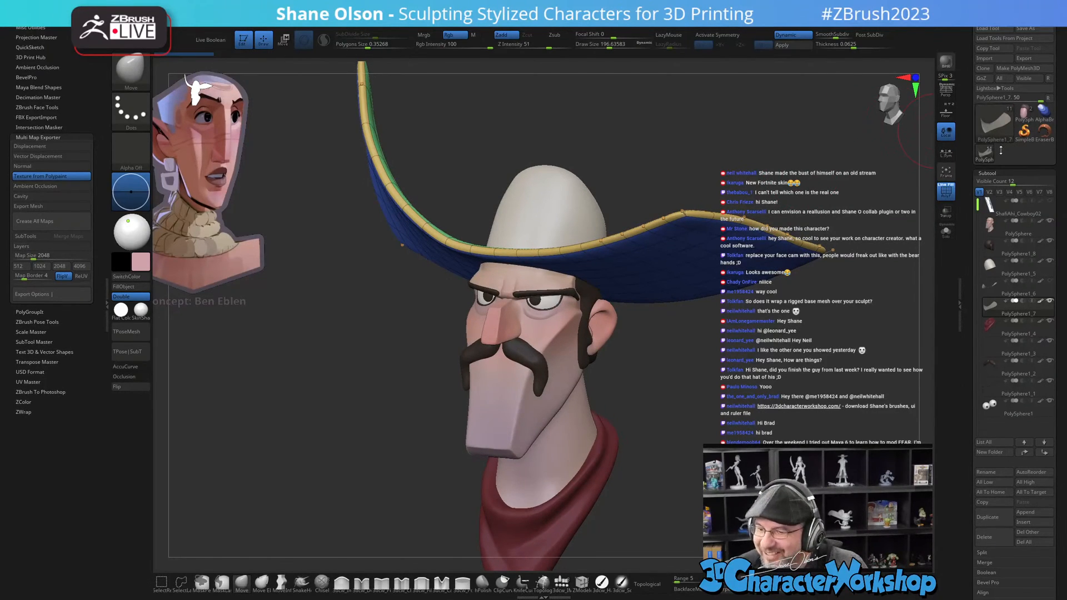
Step: Return to the two-part PolySphere head block-out and turn it to a three-quarter side view
{"action": "left_click", "coordinate": [1021, 118]}
{"action": "left_click_drag", "start_coordinate": [691, 360], "coordinate": [677, 402]}
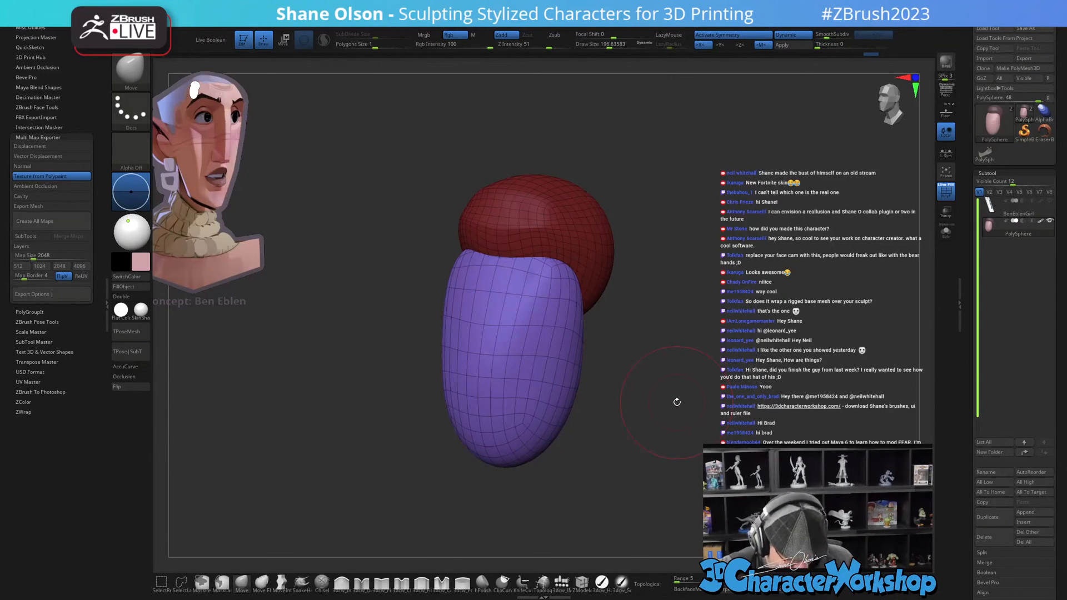
{"action": "mouse_move", "coordinate": [603, 356]}
{"action": "left_mouse_down"}
{"action": "mouse_move", "coordinate": [629, 340]}
{"action": "mouse_move", "coordinate": [628, 364]}
{"action": "mouse_move", "coordinate": [667, 359]}
{"action": "left_mouse_up"}
Step: Reshape the upper end and back edge of the unmasked face section with the Move brush at a draw size of about 262
{"action": "key", "text": "s"}
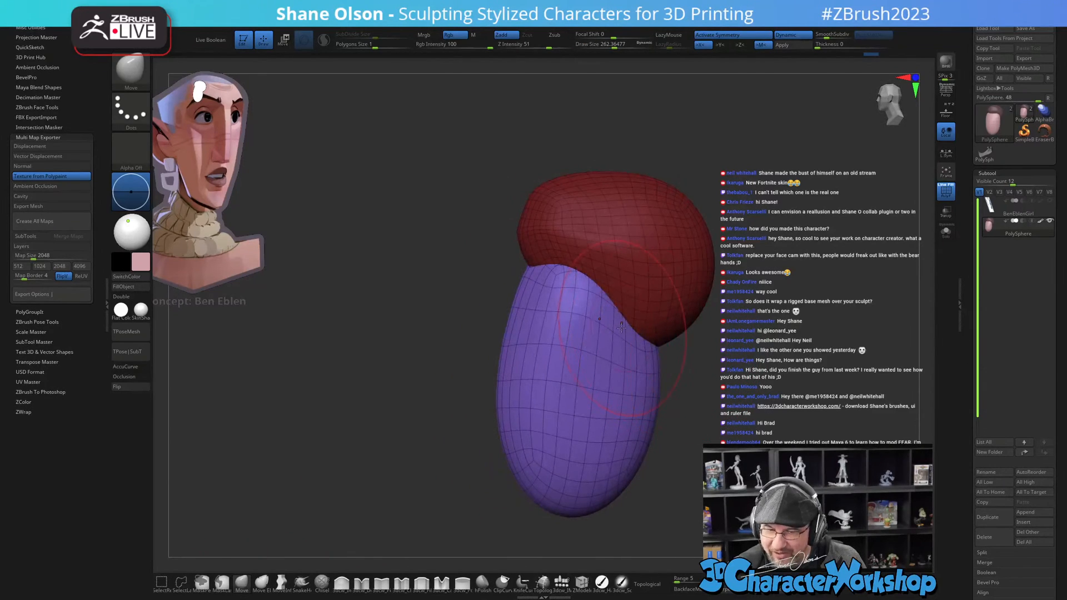
{"action": "left_click_drag", "start_coordinate": [613, 320], "coordinate": [616, 302]}
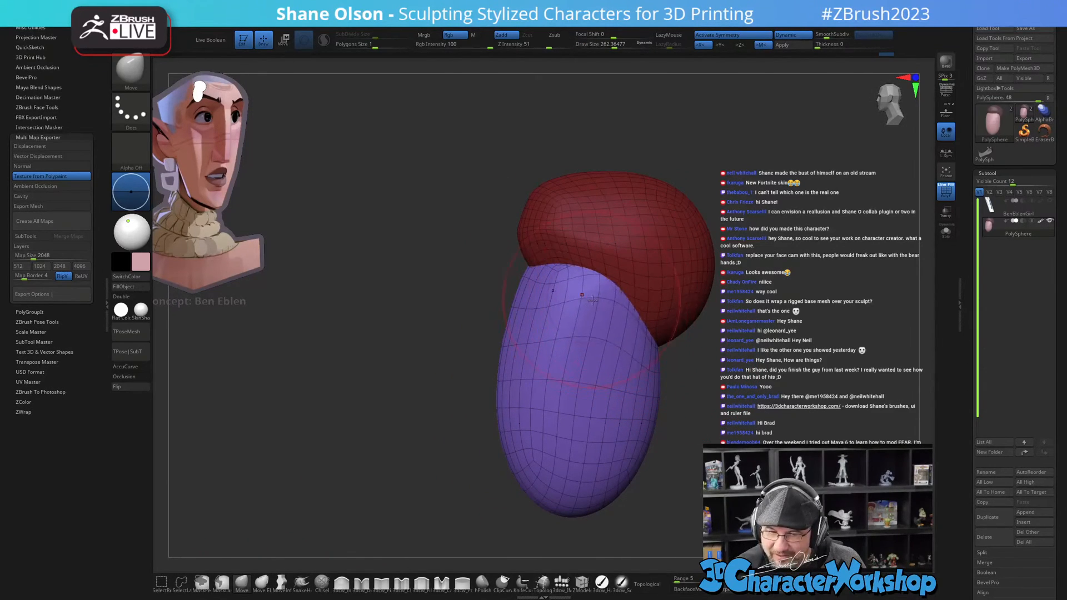
{"action": "right_click_drag", "start_coordinate": [593, 304], "coordinate": [581, 287], "text": "shift"}
{"action": "left_click_drag", "start_coordinate": [582, 287], "coordinate": [577, 277]}
{"action": "right_click_drag", "start_coordinate": [579, 277], "coordinate": [523, 284]}
{"action": "left_click_drag", "start_coordinate": [572, 303], "coordinate": [577, 289]}
{"action": "right_click_drag", "start_coordinate": [572, 333], "coordinate": [576, 344]}
Step: Adjust the front contour of the face section from the chin up to the brow with the Move brush
{"action": "left_click_drag", "start_coordinate": [510, 477], "coordinate": [500, 458]}
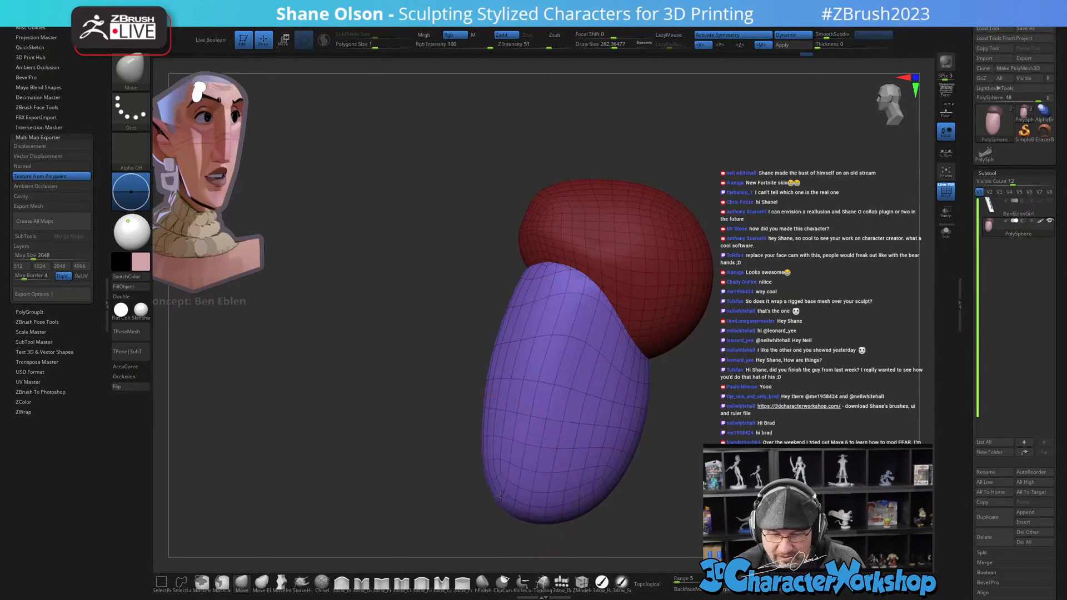
{"action": "left_click_drag", "start_coordinate": [500, 369], "coordinate": [506, 363]}
{"action": "left_click_drag", "start_coordinate": [513, 311], "coordinate": [523, 287]}
{"action": "right_click_drag", "start_coordinate": [612, 460], "coordinate": [614, 406], "text": "alt"}
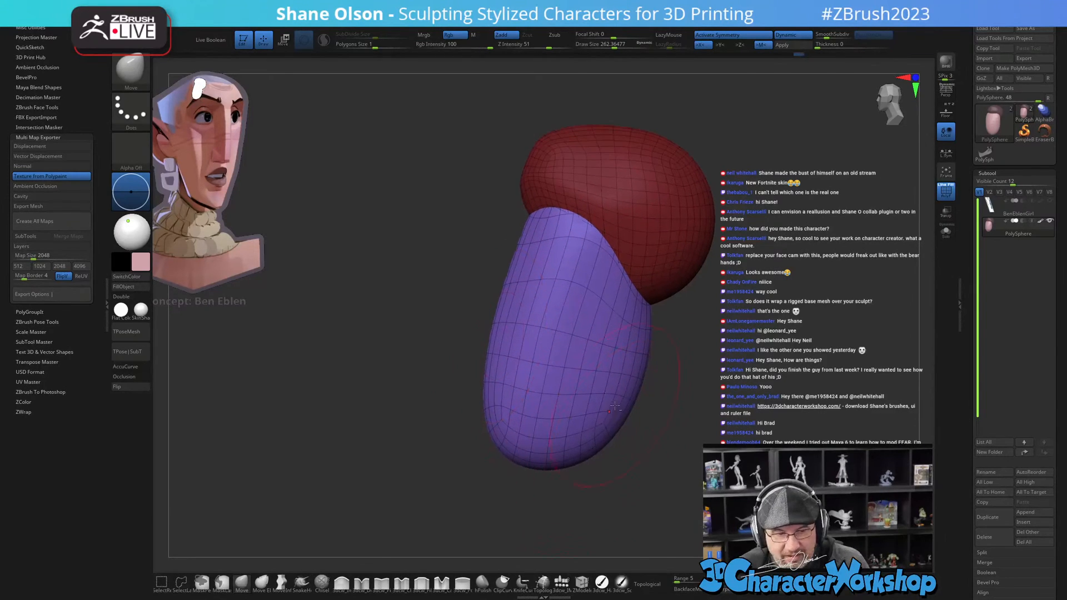
Step: Push in the underside and back of the jaw to taper the face to a narrow chin, enlarging the Move brush to about 344
{"action": "mouse_move", "coordinate": [575, 462]}
{"action": "left_mouse_down"}
{"action": "mouse_move", "coordinate": [570, 445]}
{"action": "mouse_move", "coordinate": [507, 456]}
{"action": "left_mouse_up"}
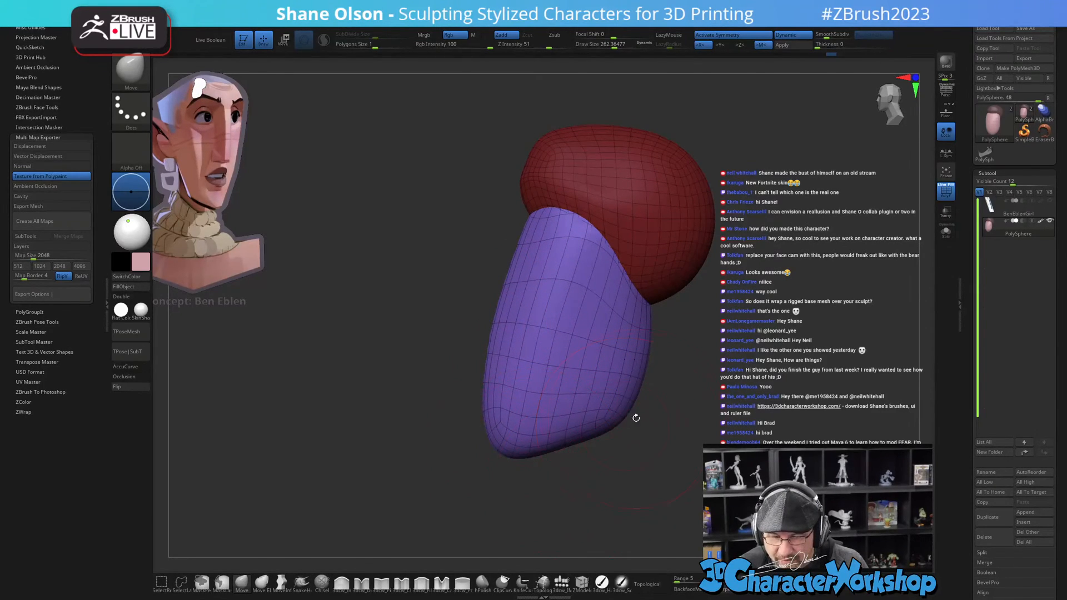
{"action": "right_click_drag", "start_coordinate": [640, 409], "coordinate": [634, 431], "text": "alt"}
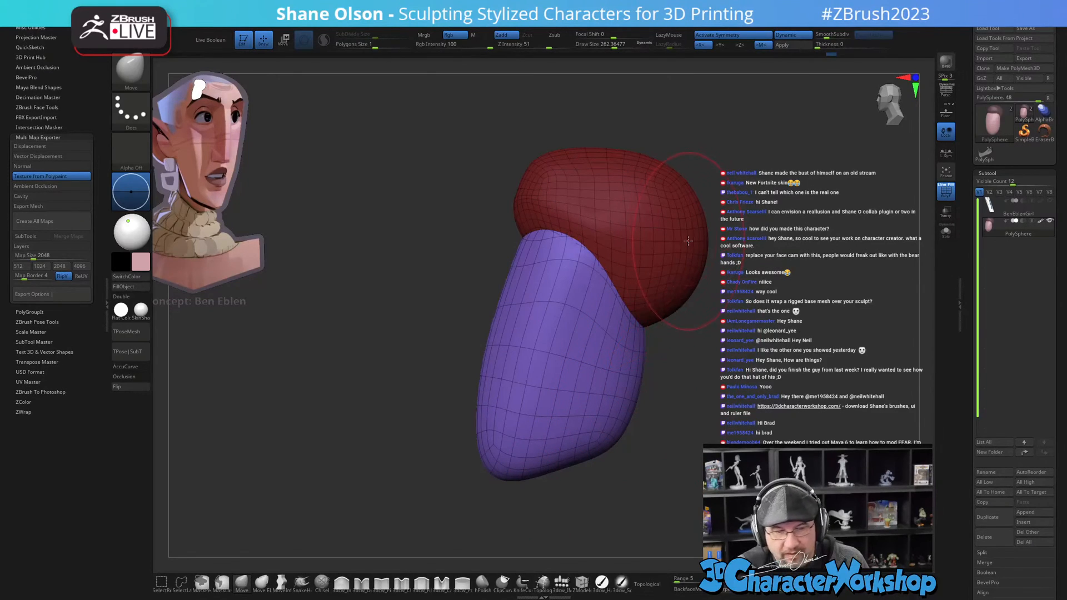
{"action": "right_click_drag", "start_coordinate": [688, 241], "coordinate": [682, 284], "text": "alt"}
{"action": "left_click_drag", "start_coordinate": [632, 450], "coordinate": [627, 466]}
{"action": "key", "text": "s"}
{"action": "left_click_drag", "start_coordinate": [627, 461], "coordinate": [576, 475]}
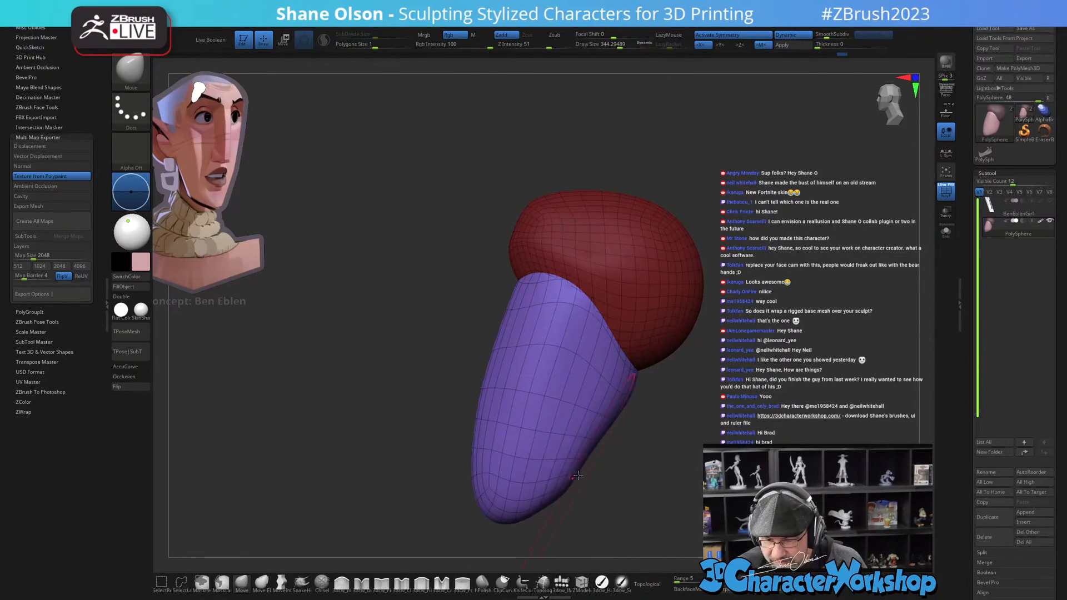
Step: Reshape the back of the jaw and the chin tip of the face section with the Move brush at a draw size of about 351
{"action": "mouse_move", "coordinate": [631, 369]}
{"action": "right_mouse_down", "text": "alt"}
{"action": "mouse_move", "coordinate": [623, 399]}
{"action": "mouse_move", "coordinate": [674, 436]}
{"action": "mouse_move", "coordinate": [657, 434]}
{"action": "mouse_move", "coordinate": [659, 407]}
{"action": "right_mouse_up", "text": "alt"}
{"action": "left_click_drag", "start_coordinate": [614, 413], "coordinate": [601, 410]}
{"action": "right_click_drag", "start_coordinate": [583, 467], "coordinate": [602, 429], "text": "alt"}
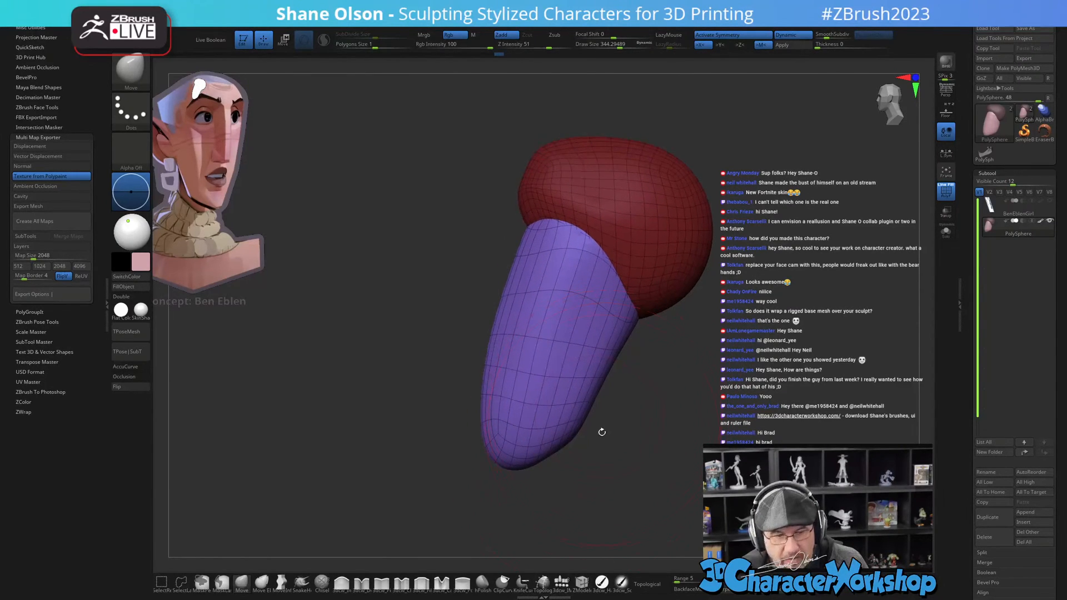
{"action": "key", "text": "s"}
{"action": "left_click", "coordinate": [576, 443]}
{"action": "left_click_drag", "start_coordinate": [569, 437], "coordinate": [575, 436]}
{"action": "left_click_drag", "start_coordinate": [523, 469], "coordinate": [490, 437]}
{"action": "right_click_drag", "start_coordinate": [580, 359], "coordinate": [568, 382], "text": "alt"}
{"action": "key", "text": "s"}
{"action": "left_click", "coordinate": [571, 381]}
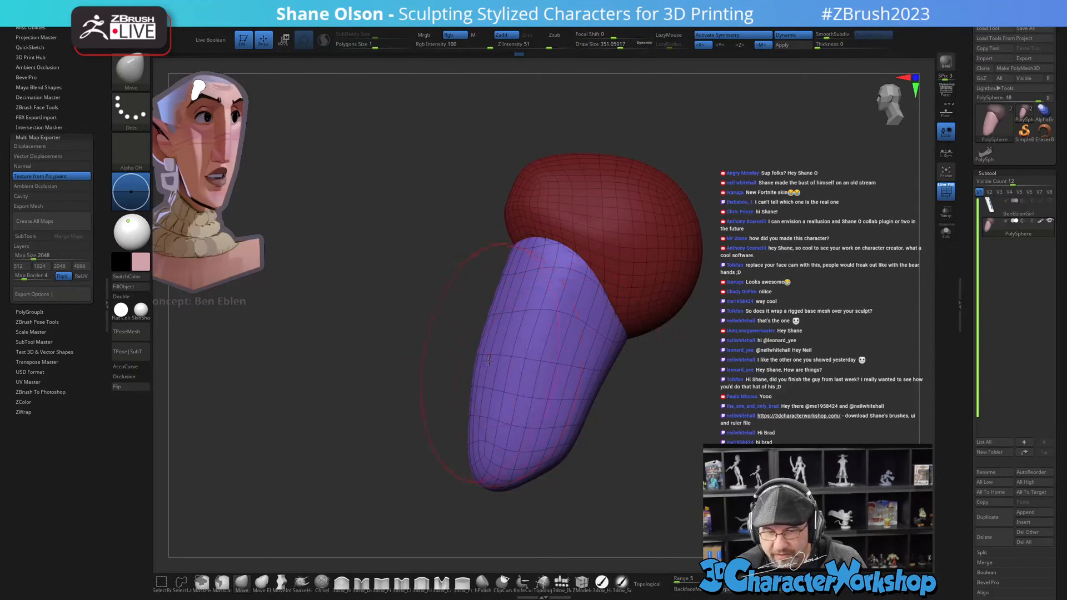
Step: Slim the lower jaw and cheek sides of the face section in front view with the Move brush at a draw size of about 393
{"action": "mouse_move", "coordinate": [488, 355]}
{"action": "right_mouse_down", "text": "shift"}
{"action": "mouse_move", "coordinate": [576, 367]}
{"action": "mouse_move", "coordinate": [615, 352]}
{"action": "right_mouse_up", "text": "shift"}
{"action": "key", "text": "s"}
{"action": "left_click", "coordinate": [570, 415]}
{"action": "left_click_drag", "start_coordinate": [567, 431], "coordinate": [540, 428]}
{"action": "left_click_drag", "start_coordinate": [582, 328], "coordinate": [577, 320]}
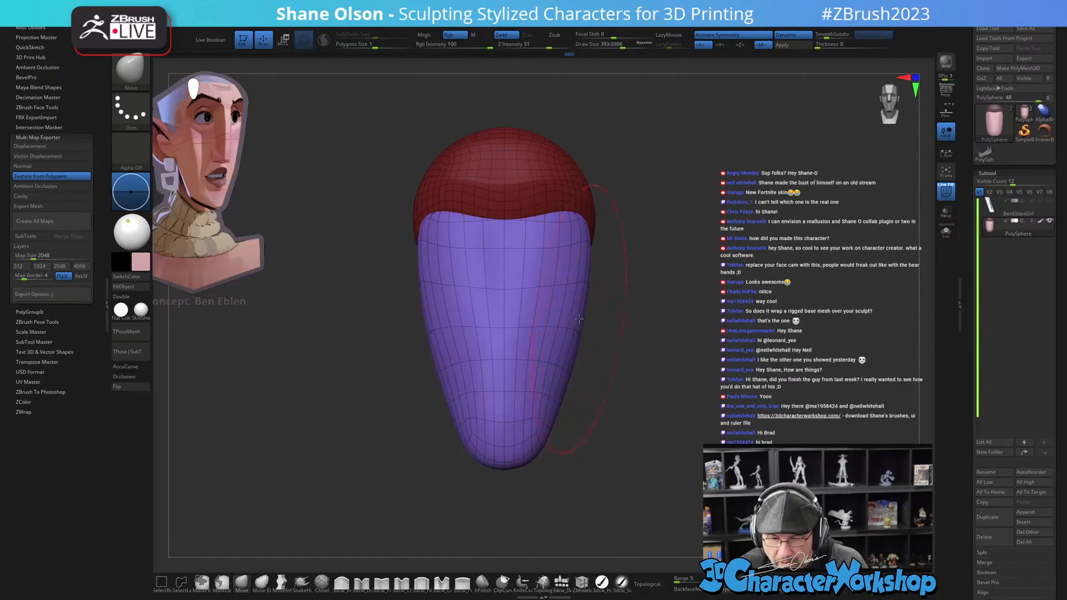
{"action": "right_click_drag", "start_coordinate": [645, 273], "coordinate": [633, 389]}
{"action": "left_click_drag", "start_coordinate": [531, 328], "coordinate": [539, 327]}
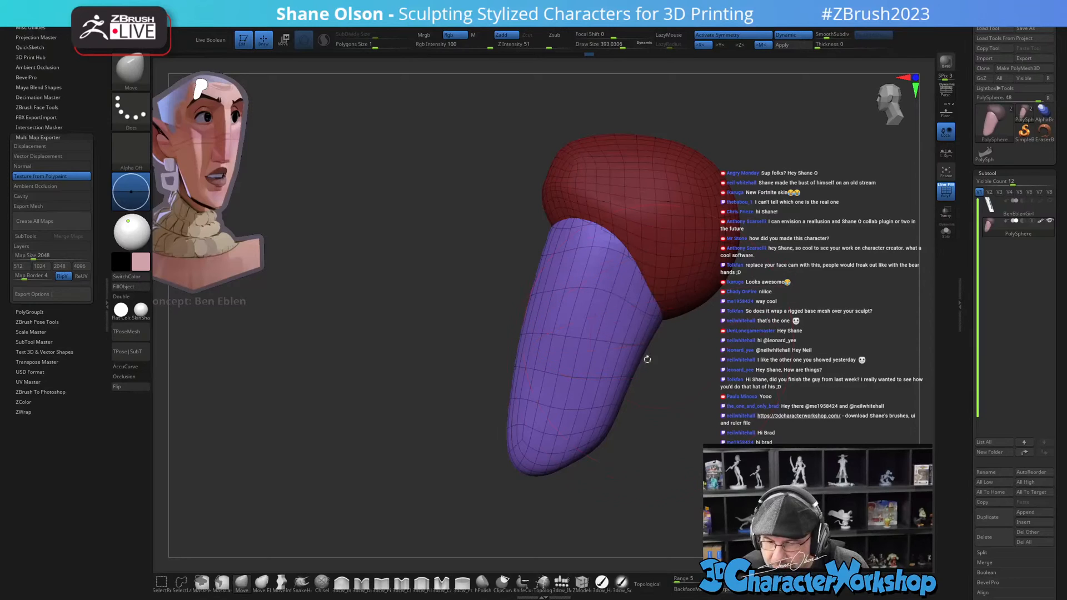
Step: Invert the mask and square off the cranium from behind and the side with the Move brush, using draw sizes of about 274 to 297
{"action": "left_click_drag", "start_coordinate": [691, 371], "coordinate": [640, 292]}
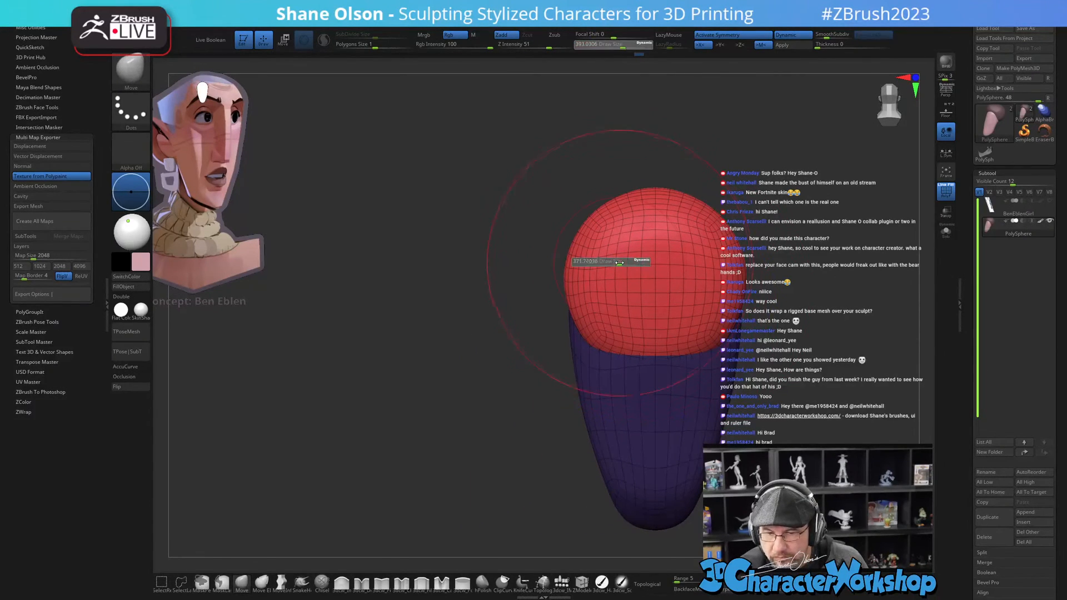
{"action": "mouse_move", "coordinate": [585, 253]}
{"action": "left_mouse_down"}
{"action": "mouse_move", "coordinate": [561, 239]}
{"action": "mouse_move", "coordinate": [556, 261]}
{"action": "mouse_move", "coordinate": [571, 273]}
{"action": "left_mouse_up"}
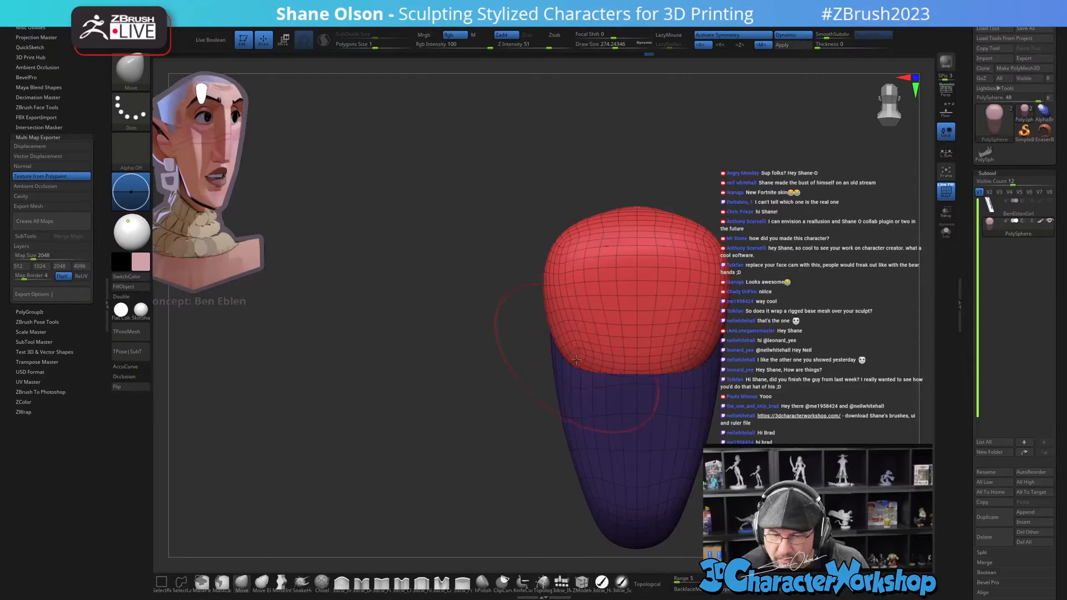
{"action": "right_click_drag", "start_coordinate": [572, 364], "coordinate": [631, 333]}
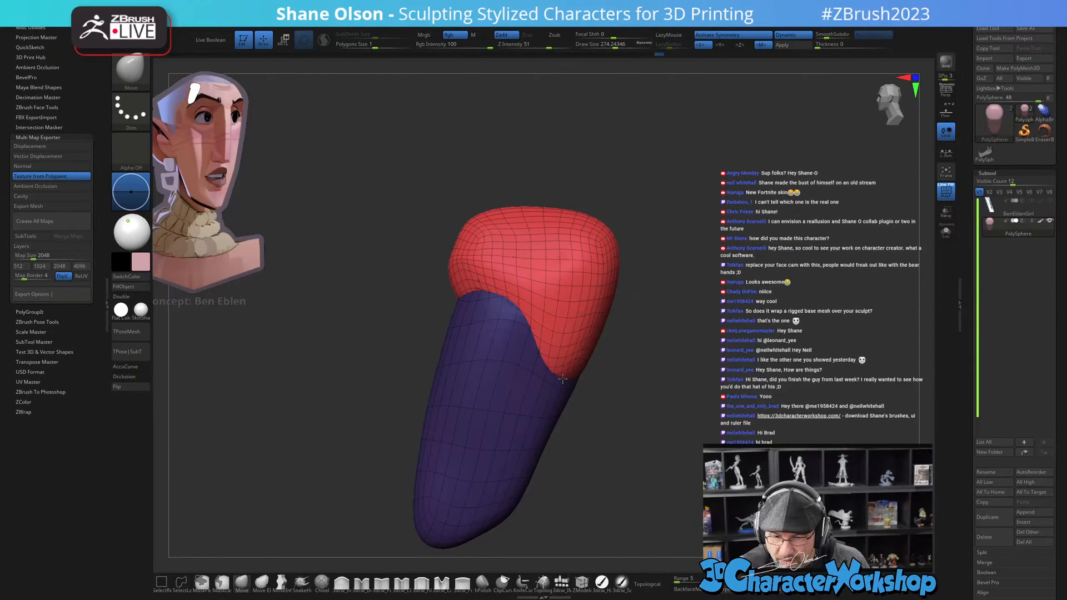
{"action": "mouse_move", "coordinate": [612, 407]}
{"action": "right_mouse_down", "text": "shift"}
{"action": "mouse_move", "coordinate": [647, 402]}
{"action": "mouse_move", "coordinate": [631, 401]}
{"action": "right_mouse_up", "text": "shift"}
{"action": "mouse_move", "coordinate": [611, 303]}
{"action": "right_mouse_down"}
{"action": "mouse_move", "coordinate": [645, 271]}
{"action": "mouse_move", "coordinate": [630, 283]}
{"action": "right_mouse_up"}
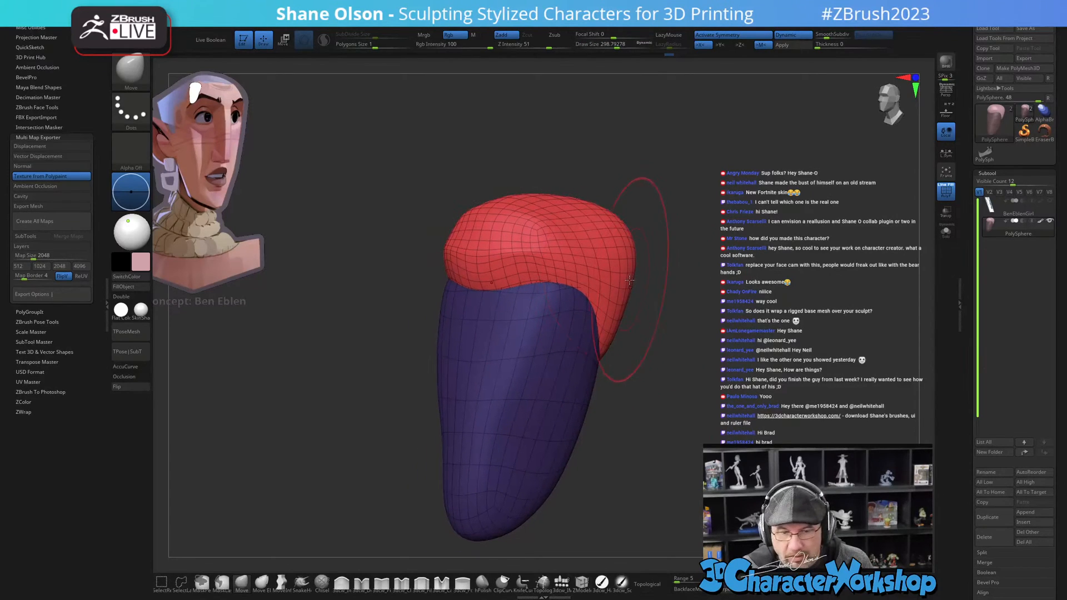
Step: Turn on AccuCurve for the Move brush and pull the cranium's upper back edge up into a sharper corner
{"action": "left_click", "coordinate": [126, 366]}
{"action": "right_click_drag", "start_coordinate": [660, 310], "coordinate": [655, 255]}
{"action": "mouse_move", "coordinate": [621, 233]}
{"action": "left_mouse_down"}
{"action": "mouse_move", "coordinate": [630, 218]}
{"action": "mouse_move", "coordinate": [620, 215]}
{"action": "left_mouse_up"}
{"action": "mouse_move", "coordinate": [651, 329]}
{"action": "right_mouse_down"}
{"action": "mouse_move", "coordinate": [685, 349]}
{"action": "mouse_move", "coordinate": [656, 244]}
{"action": "mouse_move", "coordinate": [666, 225]}
{"action": "mouse_move", "coordinate": [616, 213]}
{"action": "mouse_move", "coordinate": [657, 331]}
{"action": "mouse_move", "coordinate": [625, 335]}
{"action": "mouse_move", "coordinate": [675, 351]}
{"action": "mouse_move", "coordinate": [655, 381]}
{"action": "mouse_move", "coordinate": [665, 346]}
{"action": "mouse_move", "coordinate": [616, 328]}
{"action": "mouse_move", "coordinate": [640, 357]}
{"action": "mouse_move", "coordinate": [634, 393]}
{"action": "mouse_move", "coordinate": [619, 374]}
{"action": "right_mouse_up"}
Step: Mask the cranium instead of the face and adjust the upper back edge of the face section, smoothing the transition
{"action": "left_click_drag", "start_coordinate": [595, 350], "coordinate": [605, 333]}
{"action": "left_click_drag", "start_coordinate": [601, 278], "coordinate": [608, 265], "text": "shift"}
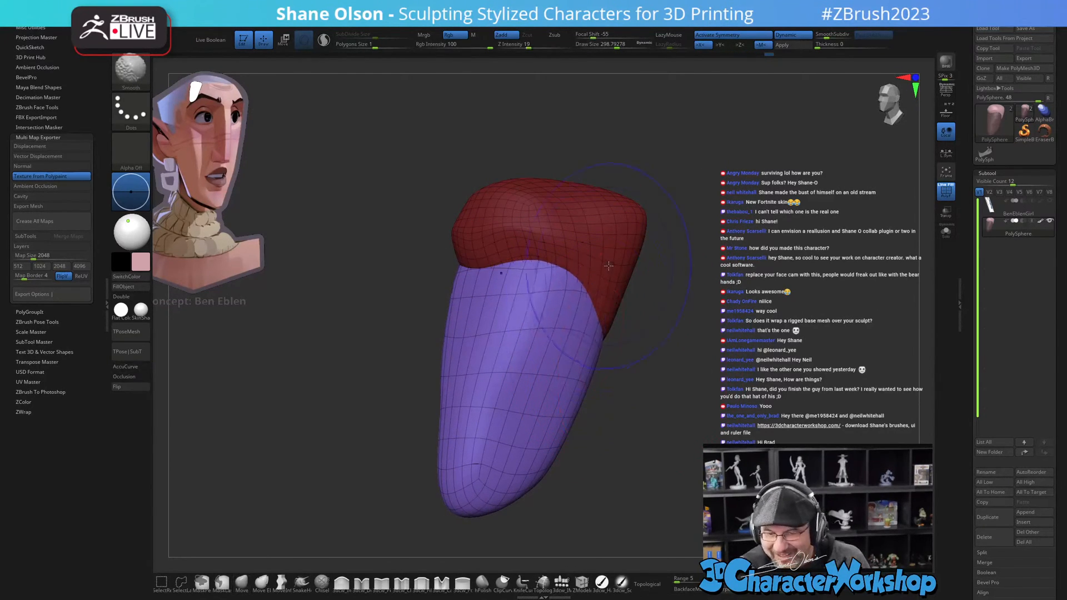
{"action": "right_click_drag", "start_coordinate": [636, 344], "coordinate": [621, 352]}
{"action": "left_click_drag", "start_coordinate": [596, 311], "coordinate": [606, 304]}
{"action": "mouse_move", "coordinate": [632, 424]}
{"action": "right_mouse_down"}
{"action": "mouse_move", "coordinate": [656, 438]}
{"action": "mouse_move", "coordinate": [625, 408]}
{"action": "right_mouse_up"}
{"action": "right_click_drag", "start_coordinate": [597, 442], "coordinate": [527, 496]}
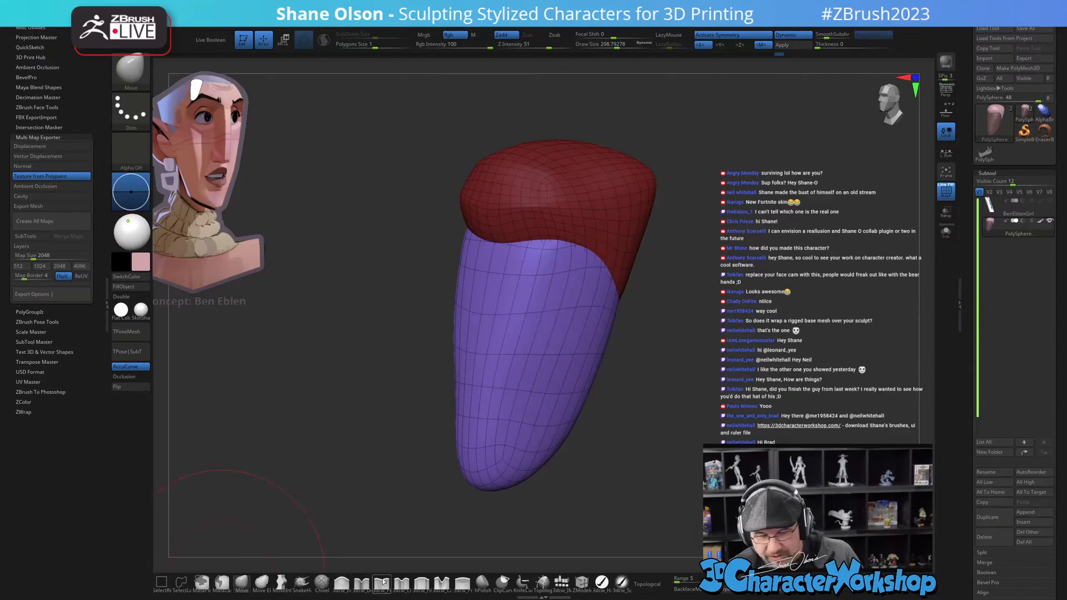
Step: Switch to the 3dcw_IMM insert mesh brush with the QuadSphere shapes and reduce its draw size to about 207
{"action": "left_click", "coordinate": [563, 581]}
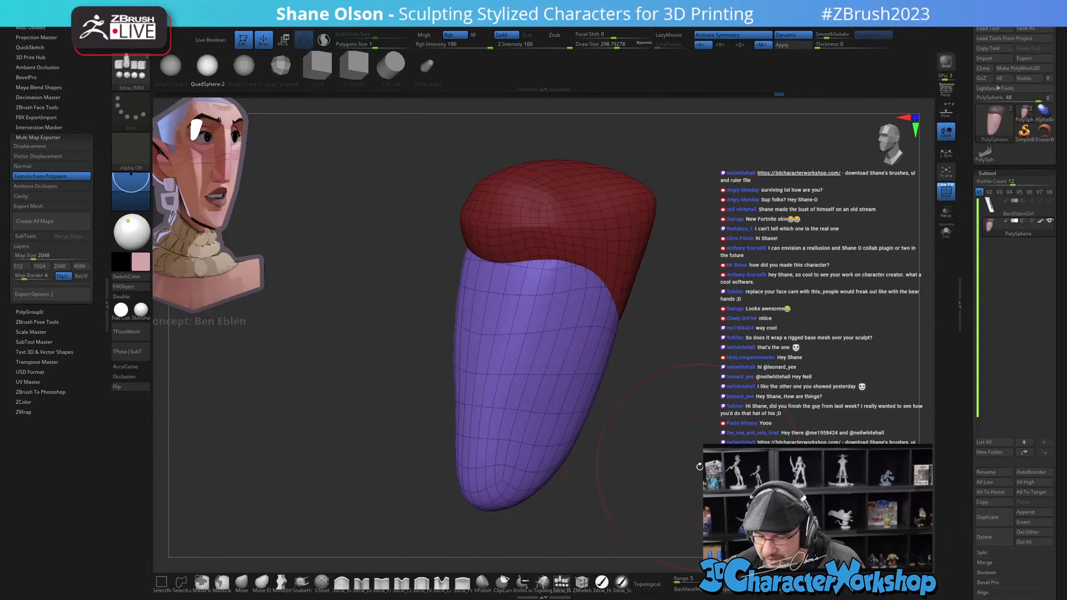
{"action": "key", "text": "s"}
{"action": "left_click_drag", "start_coordinate": [717, 476], "coordinate": [711, 476]}
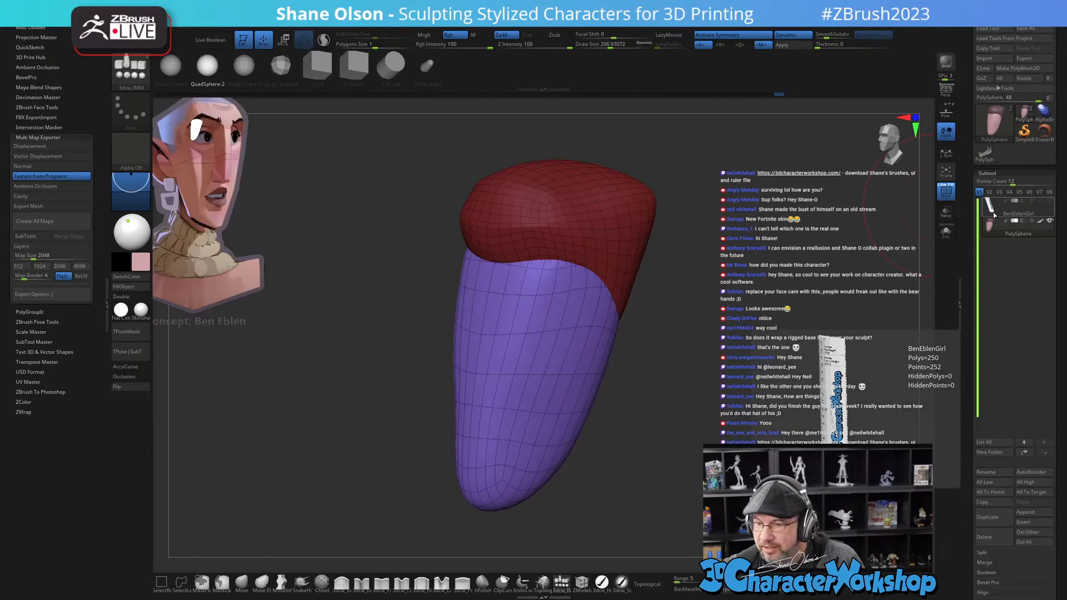
Step: Select the BenEblenGirl ruler subtool, hide the head, view the ruler straight on and open ZBrush Pose Tools
{"action": "left_click", "coordinate": [992, 210]}
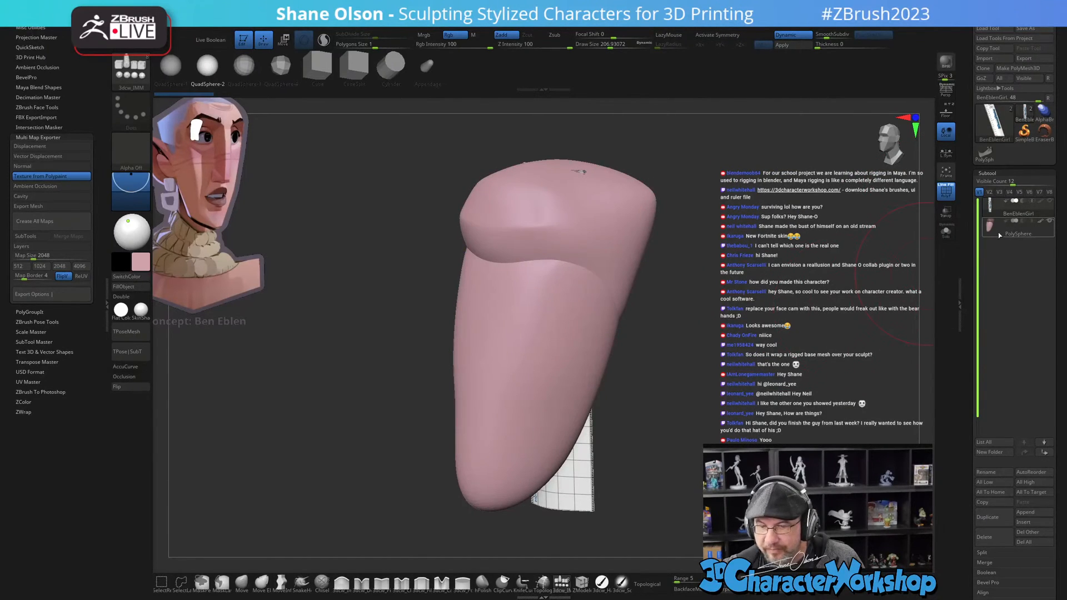
{"action": "left_click", "coordinate": [1051, 221]}
{"action": "left_click_drag", "start_coordinate": [704, 321], "coordinate": [645, 339], "text": "shift"}
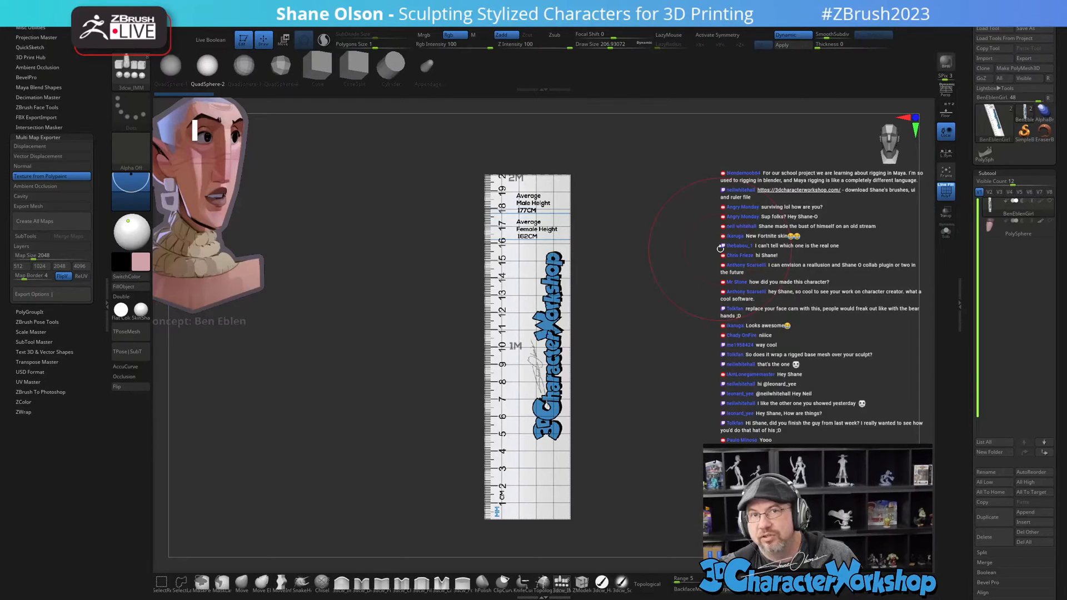
{"action": "left_click", "coordinate": [36, 137]}
{"action": "left_click", "coordinate": [35, 158]}
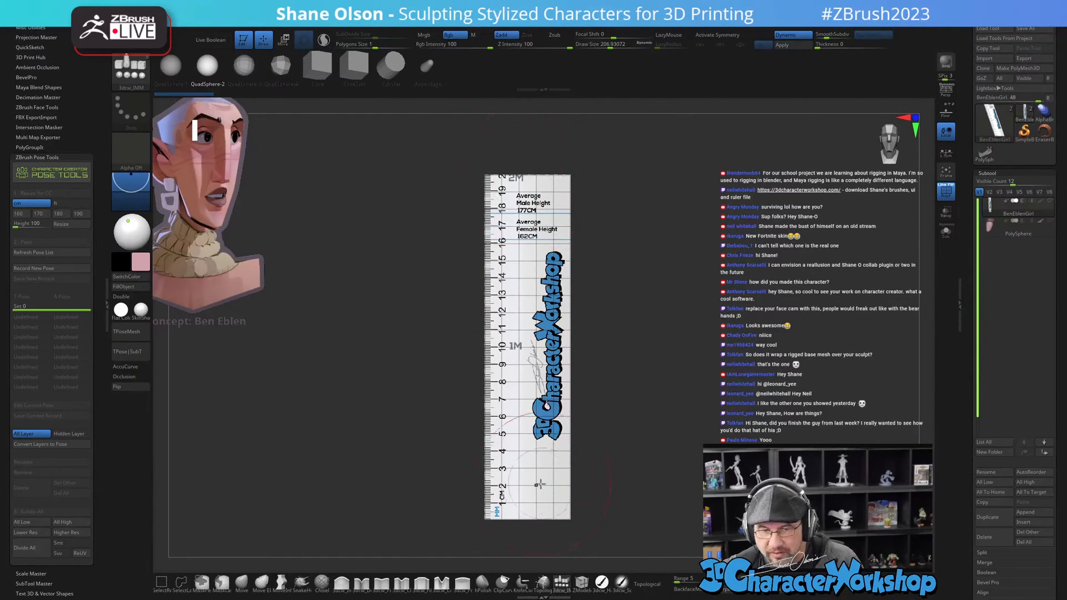
Step: Set the Pose Tools height to 200 for the ruler subtool, run its resize check and decline the resize
{"action": "left_click_drag", "start_coordinate": [690, 193], "coordinate": [624, 189]}
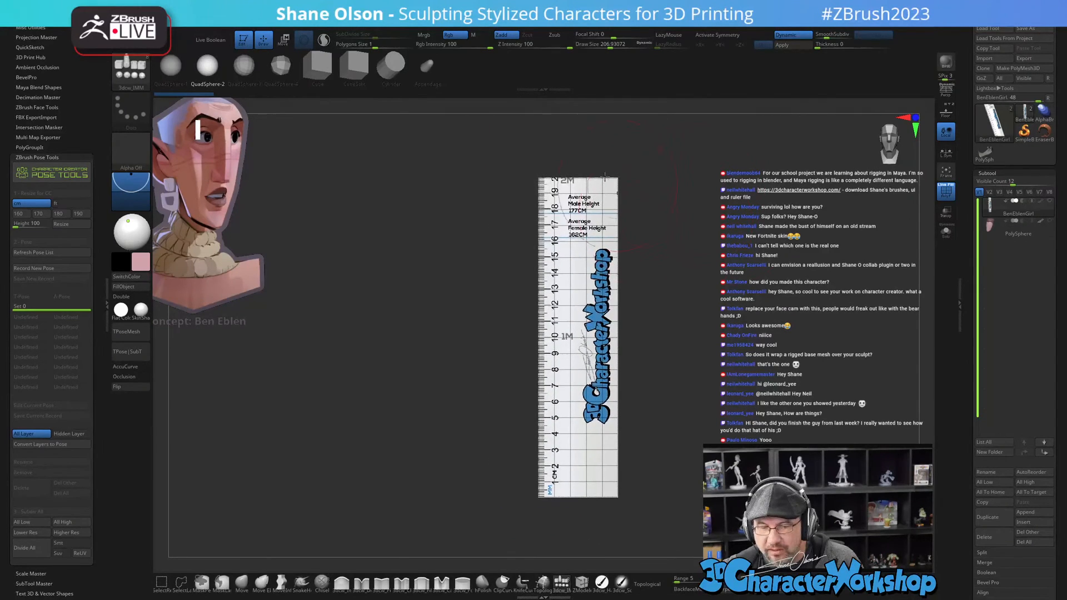
{"action": "key", "text": "s"}
{"action": "left_click_drag", "start_coordinate": [443, 293], "coordinate": [438, 293]}
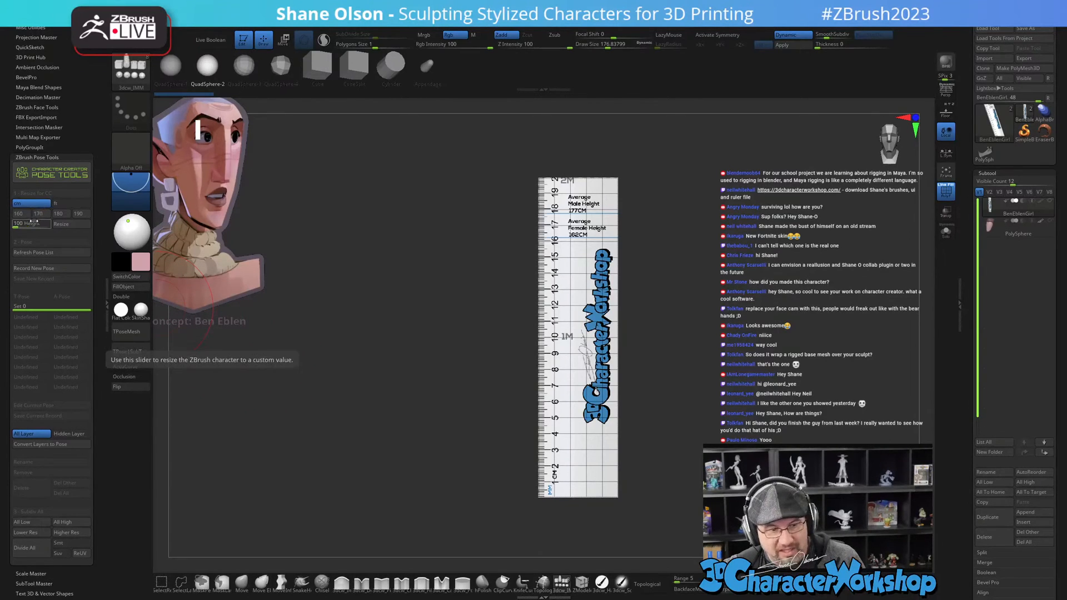
{"action": "left_click_drag", "start_coordinate": [26, 223], "coordinate": [41, 227]}
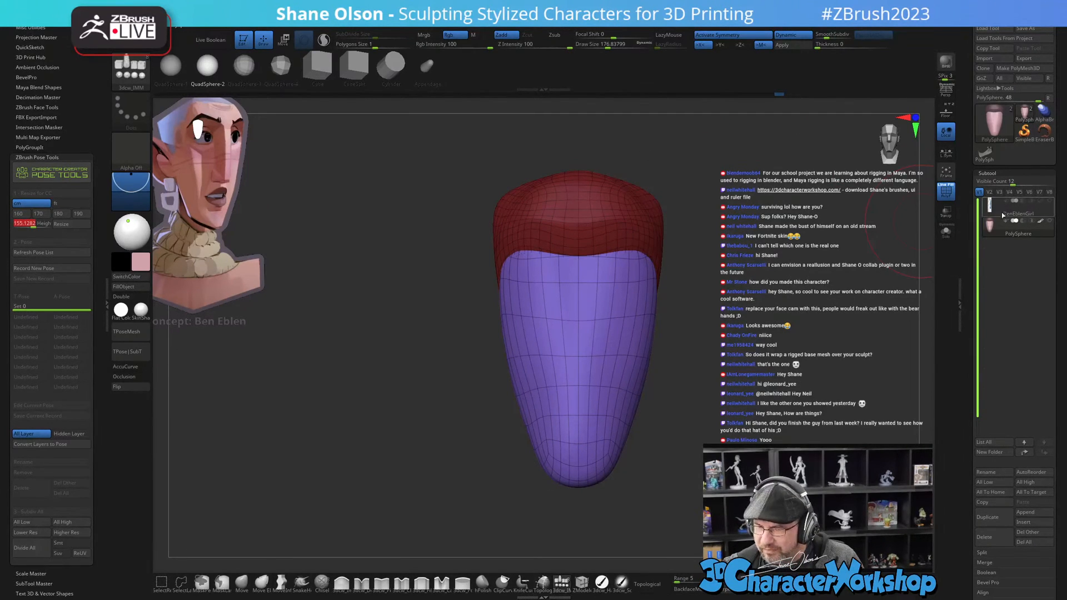
{"action": "mouse_move", "coordinate": [990, 213]}
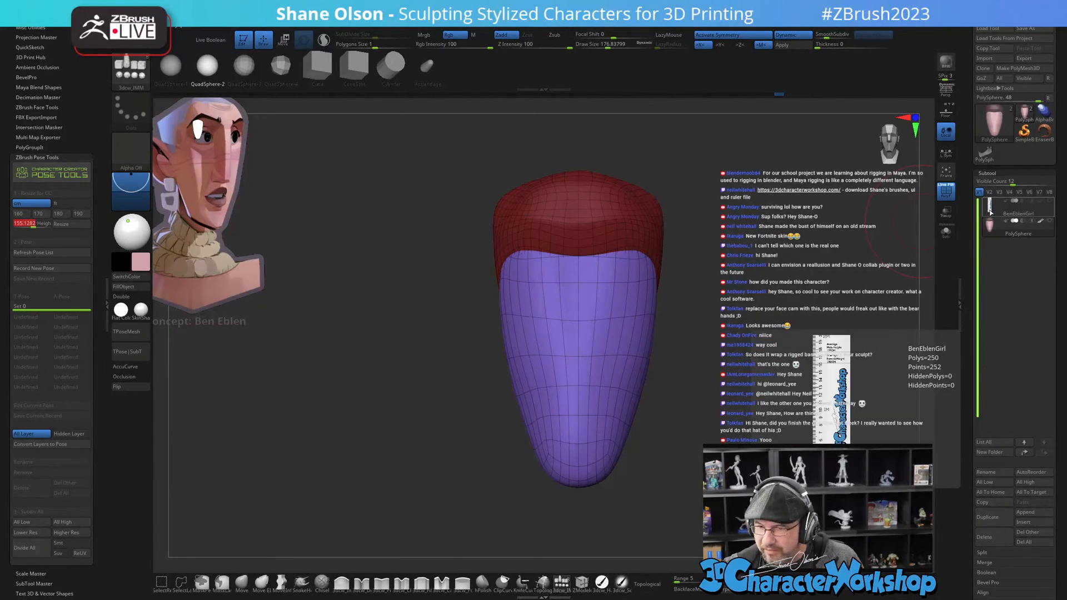
{"action": "left_click", "coordinate": [989, 214]}
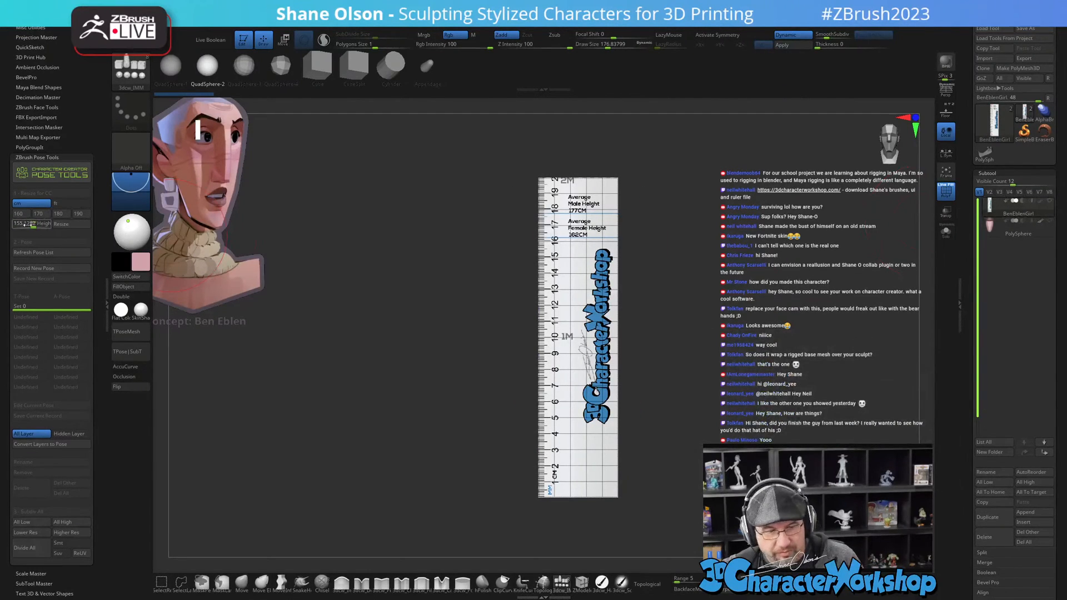
{"action": "type", "text": "200"}
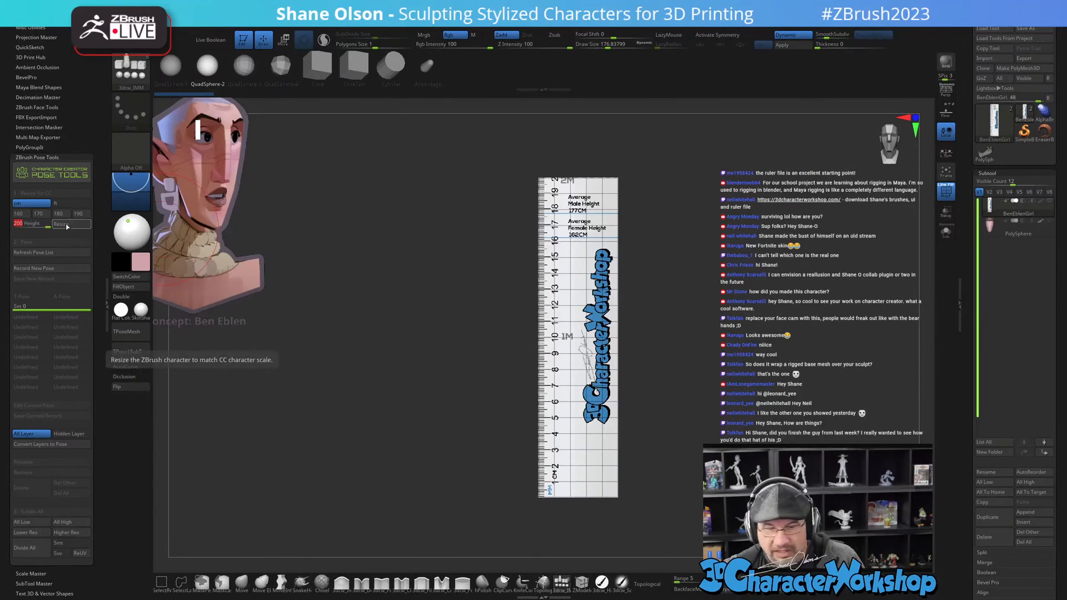
{"action": "left_click", "coordinate": [67, 225]}
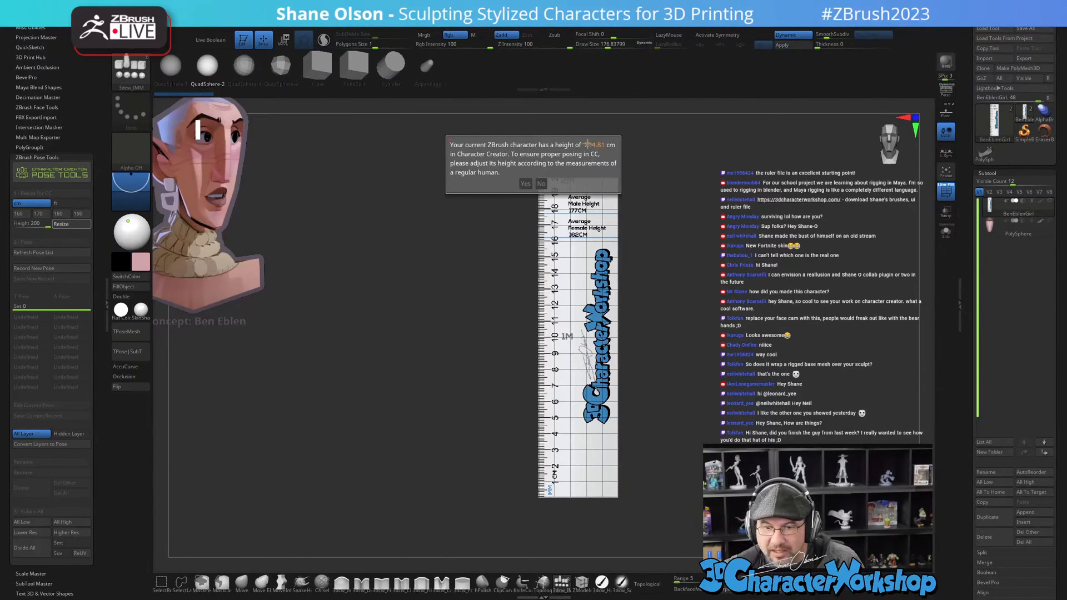
{"action": "left_click", "coordinate": [542, 184]}
Step: Select the PolySphere head with the ruler shown, clear its mask, and scale it down to fit within the ruler's height
{"action": "left_click", "coordinate": [983, 233]}
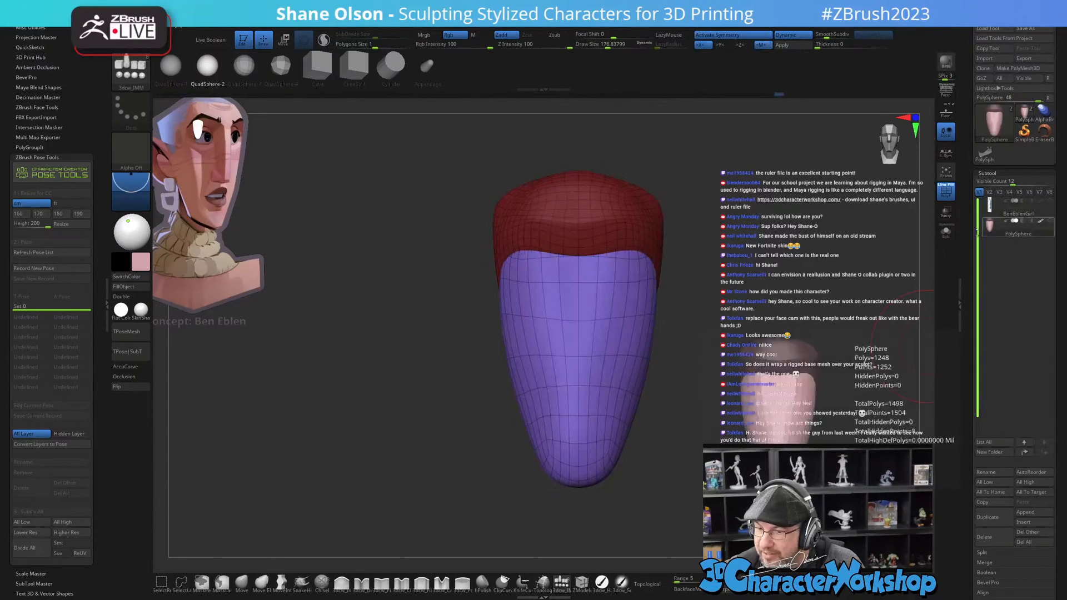
{"action": "left_click", "coordinate": [1048, 201]}
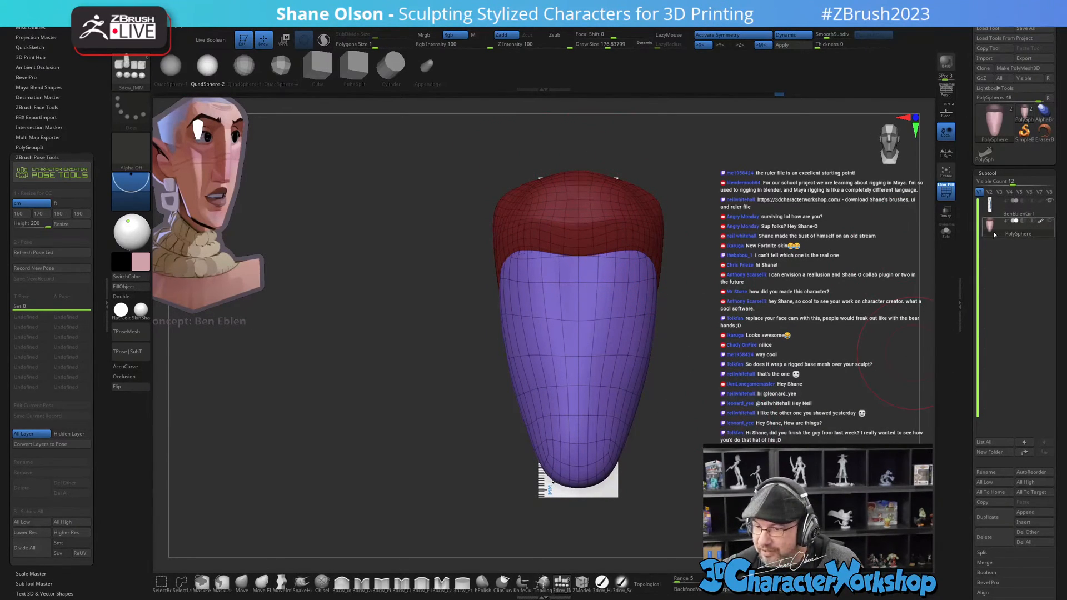
{"action": "left_click_drag", "start_coordinate": [720, 284], "coordinate": [717, 287], "text": "ctrl"}
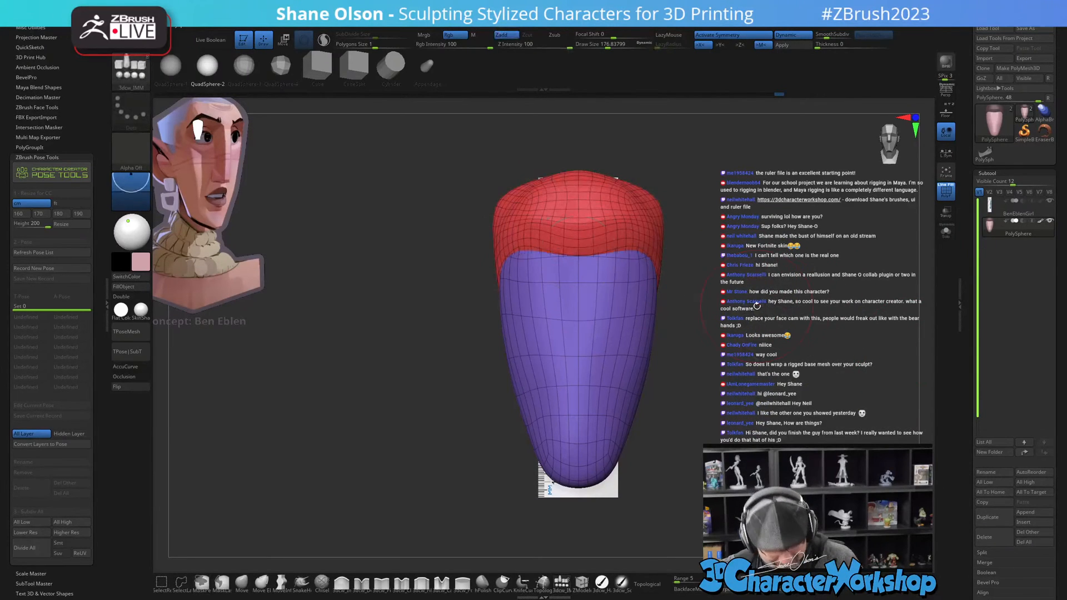
{"action": "key", "text": "w"}
{"action": "left_click_drag", "start_coordinate": [578, 253], "coordinate": [578, 248]}
{"action": "left_click_drag", "start_coordinate": [579, 300], "coordinate": [578, 310]}
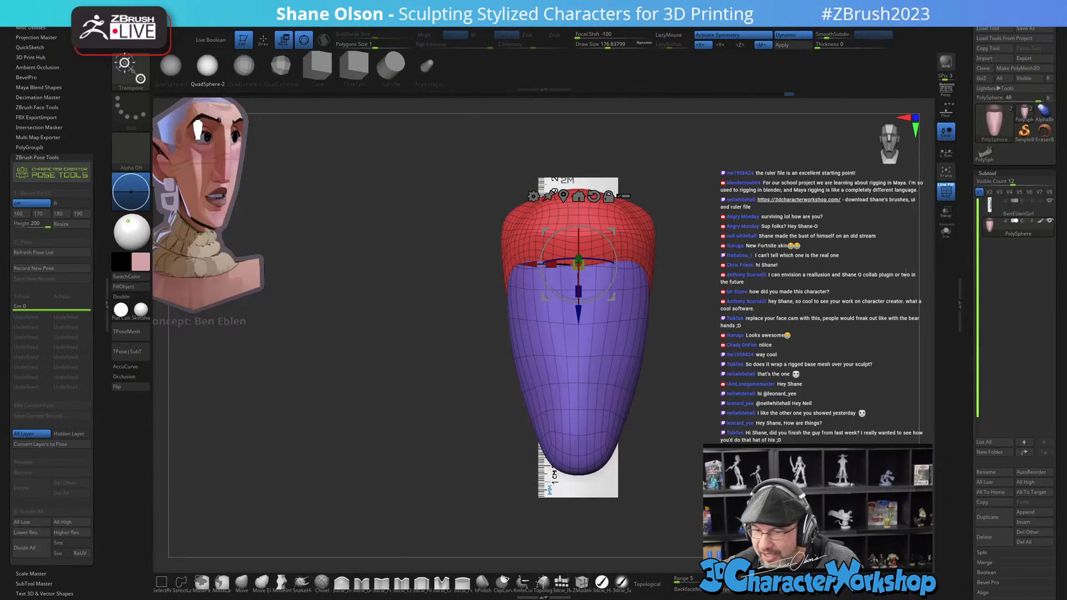
Step: Select the ruler subtool and confirm resizing it to the 200 cm height in Pose Tools
{"action": "left_click", "coordinate": [1002, 206]}
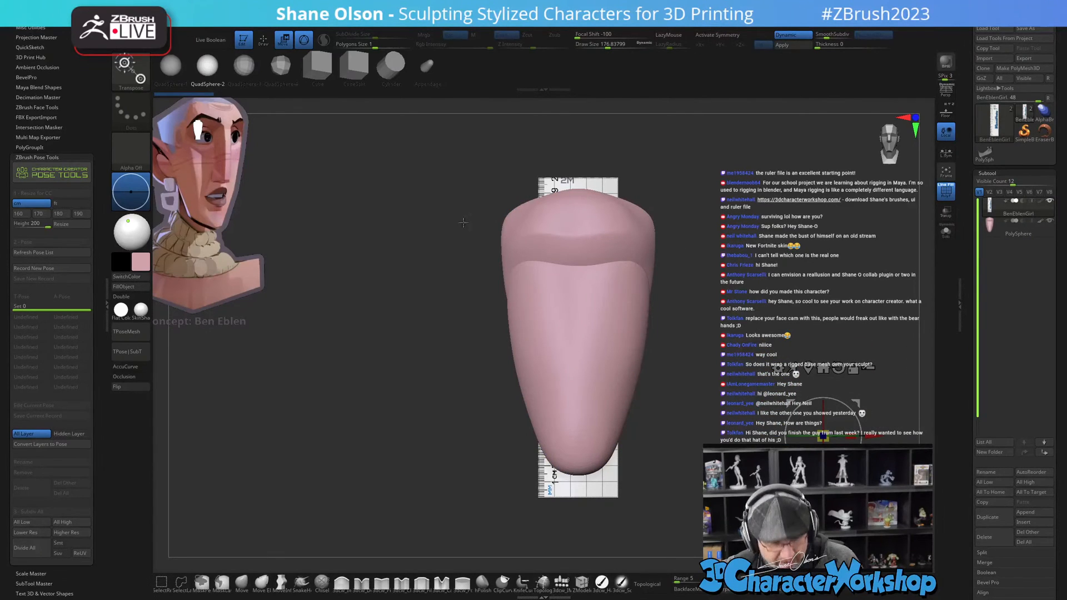
{"action": "left_click", "coordinate": [61, 224]}
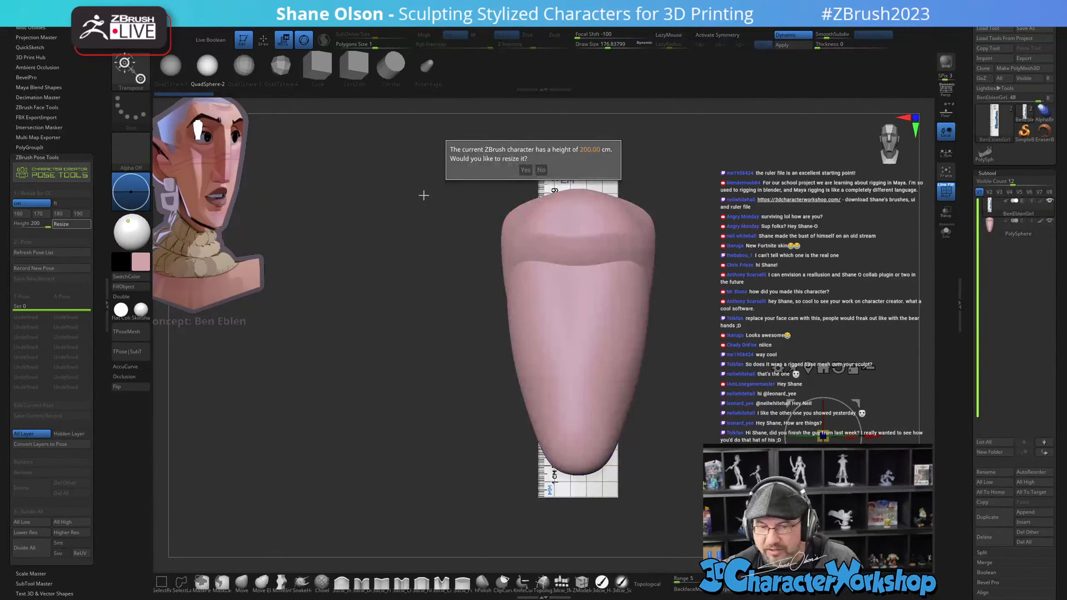
{"action": "left_click", "coordinate": [525, 170]}
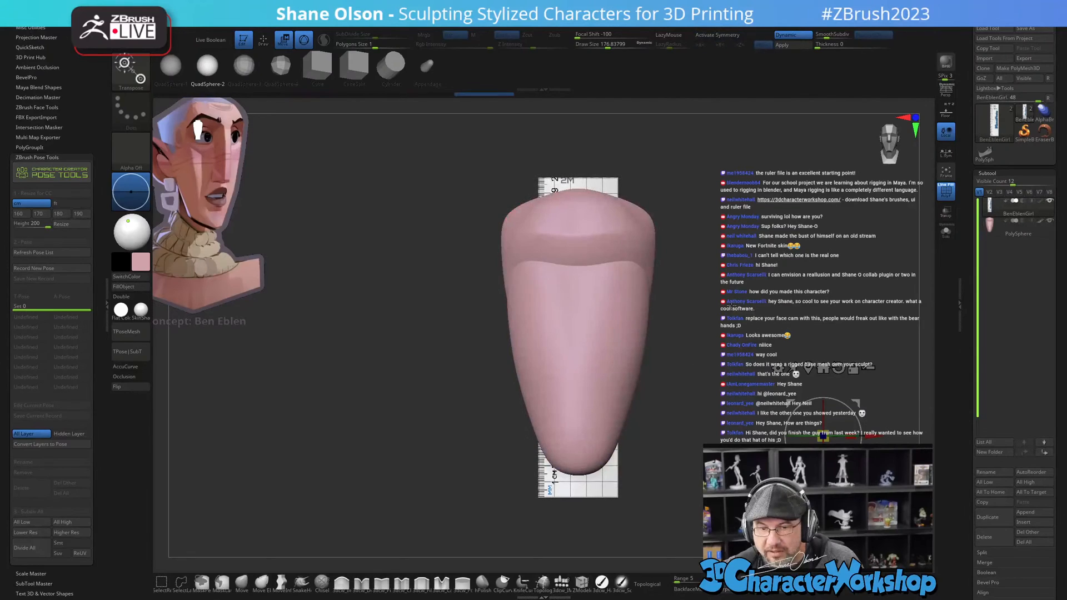
Step: Leave the transform gizmo and check the ruler's Export scale and offset settings
{"action": "key", "text": "q"}
{"action": "left_click_drag", "start_coordinate": [970, 433], "coordinate": [955, 328]}
{"action": "left_click", "coordinate": [984, 497]}
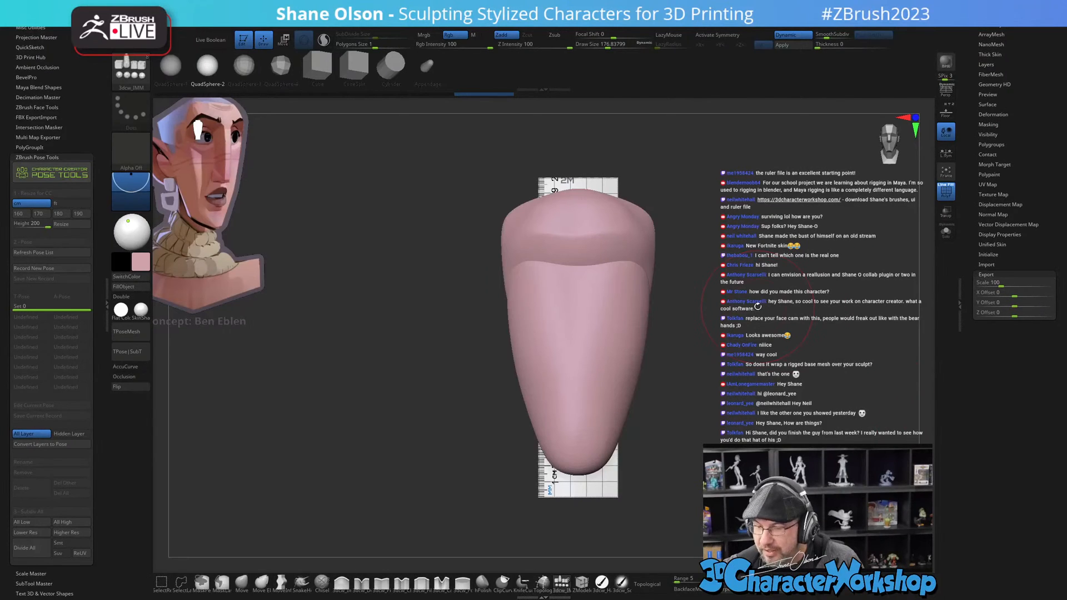
{"action": "left_click_drag", "start_coordinate": [766, 310], "coordinate": [782, 295]}
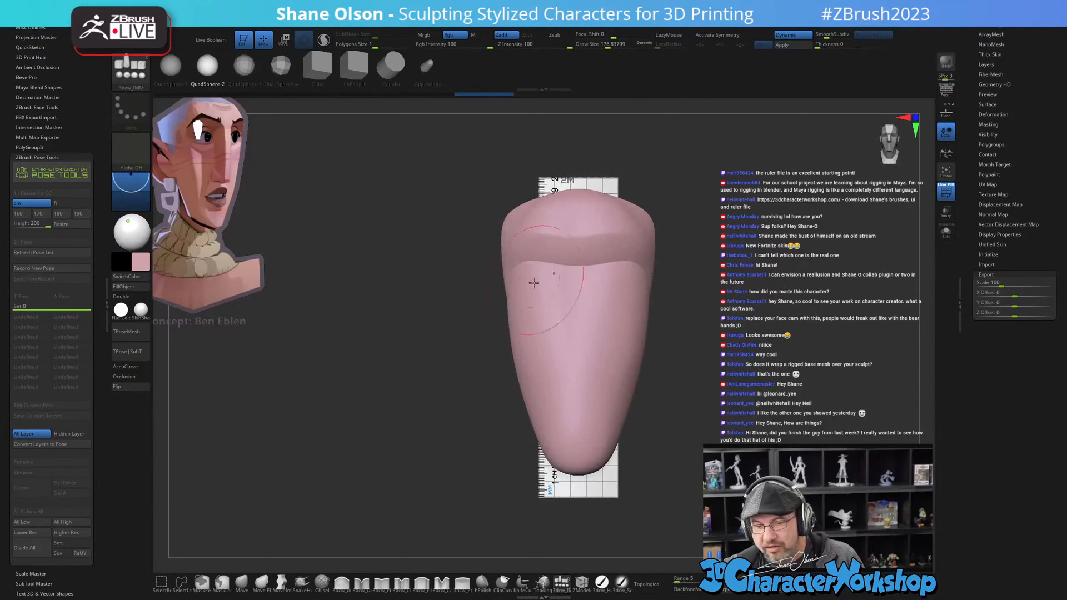
{"action": "left_click_drag", "start_coordinate": [973, 227], "coordinate": [977, 308]}
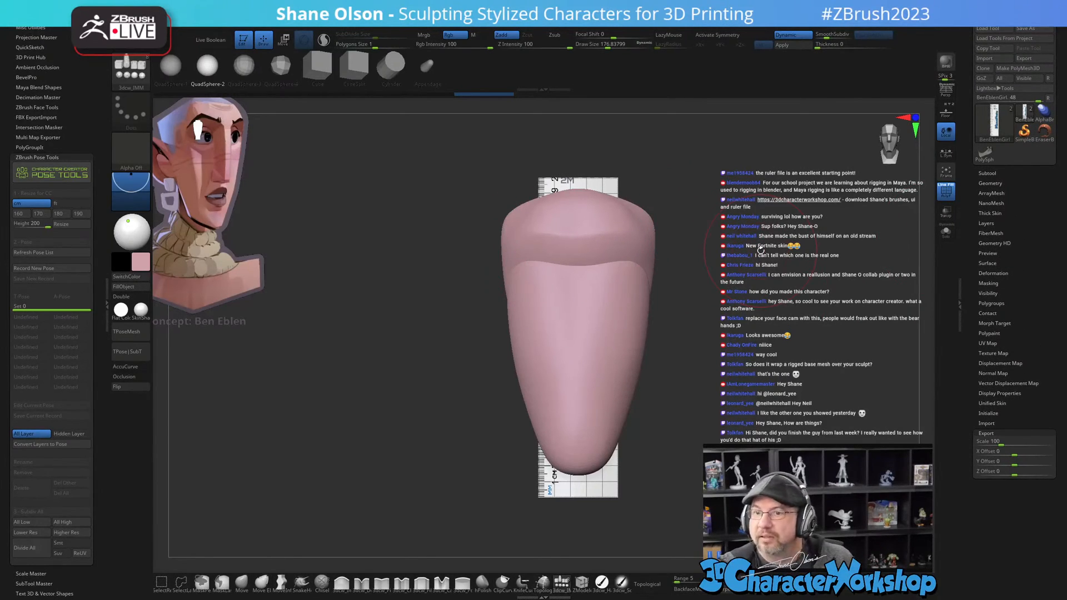
Step: Return to the PolySphere head with the ruler hidden and activate the Move brush at a draw size of about 192
{"action": "left_click", "coordinate": [988, 173]}
{"action": "left_click", "coordinate": [990, 178]}
{"action": "left_click_drag", "start_coordinate": [752, 359], "coordinate": [366, 536], "text": "alt"}
{"action": "left_click", "coordinate": [242, 582]}
{"action": "key", "text": "s"}
{"action": "mouse_move", "coordinate": [632, 304]}
{"action": "left_mouse_down"}
{"action": "mouse_move", "coordinate": [674, 341]}
{"action": "mouse_move", "coordinate": [656, 345]}
{"action": "mouse_move", "coordinate": [644, 393]}
{"action": "mouse_move", "coordinate": [662, 424]}
{"action": "mouse_move", "coordinate": [668, 400]}
{"action": "mouse_move", "coordinate": [683, 410]}
{"action": "mouse_move", "coordinate": [556, 376]}
{"action": "left_mouse_up"}
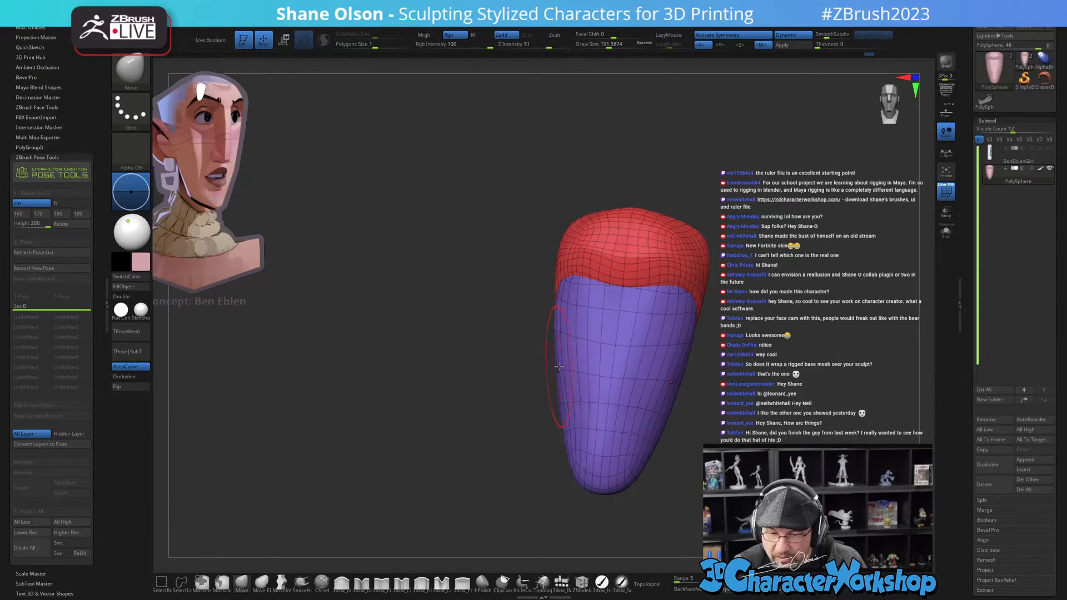
Step: Reshape the front and sides of the face with the Move brush, using draw sizes between about 202 and 228
{"action": "right_click_drag", "start_coordinate": [559, 367], "coordinate": [540, 384]}
{"action": "key", "text": "s"}
{"action": "left_click_drag", "start_coordinate": [552, 385], "coordinate": [554, 386]}
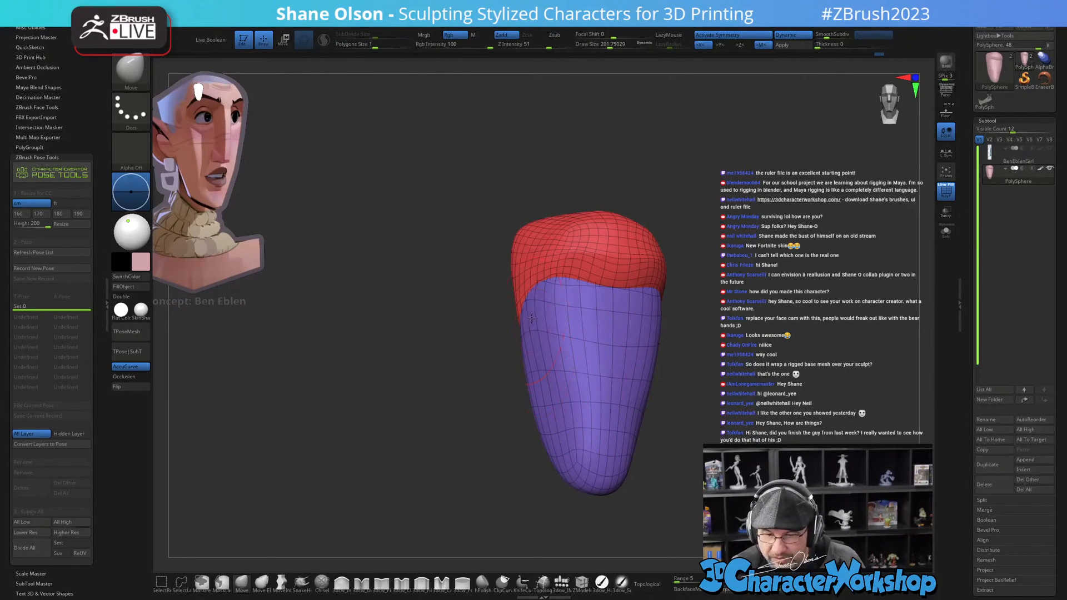
{"action": "right_click_drag", "start_coordinate": [587, 375], "coordinate": [630, 433]}
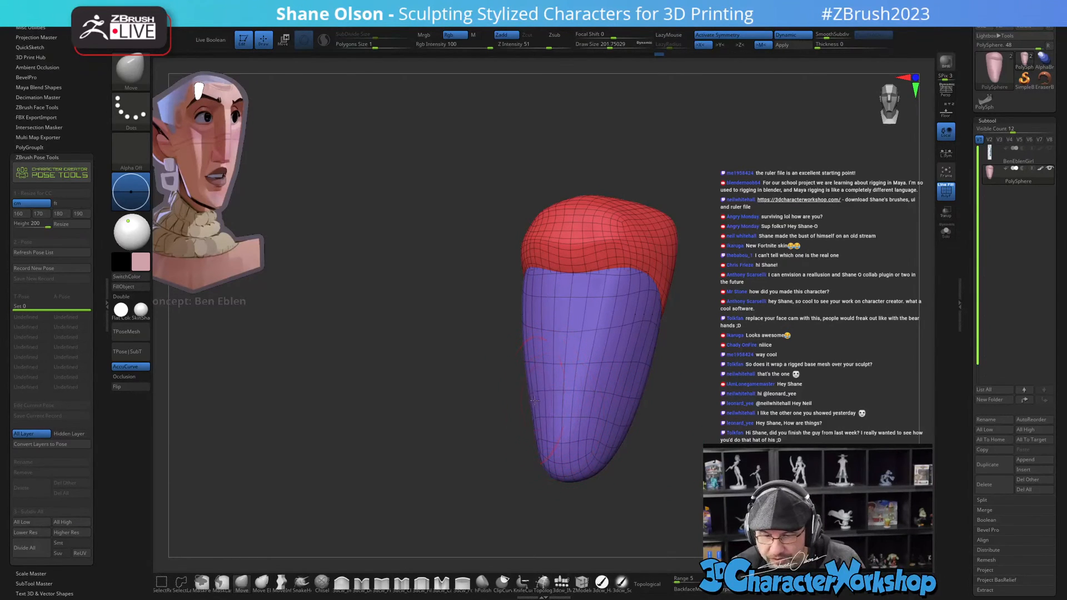
{"action": "mouse_move", "coordinate": [541, 300]}
{"action": "right_mouse_down"}
{"action": "mouse_move", "coordinate": [658, 440]}
{"action": "mouse_move", "coordinate": [665, 426]}
{"action": "mouse_move", "coordinate": [511, 450]}
{"action": "right_mouse_up"}
{"action": "key", "text": "]"}
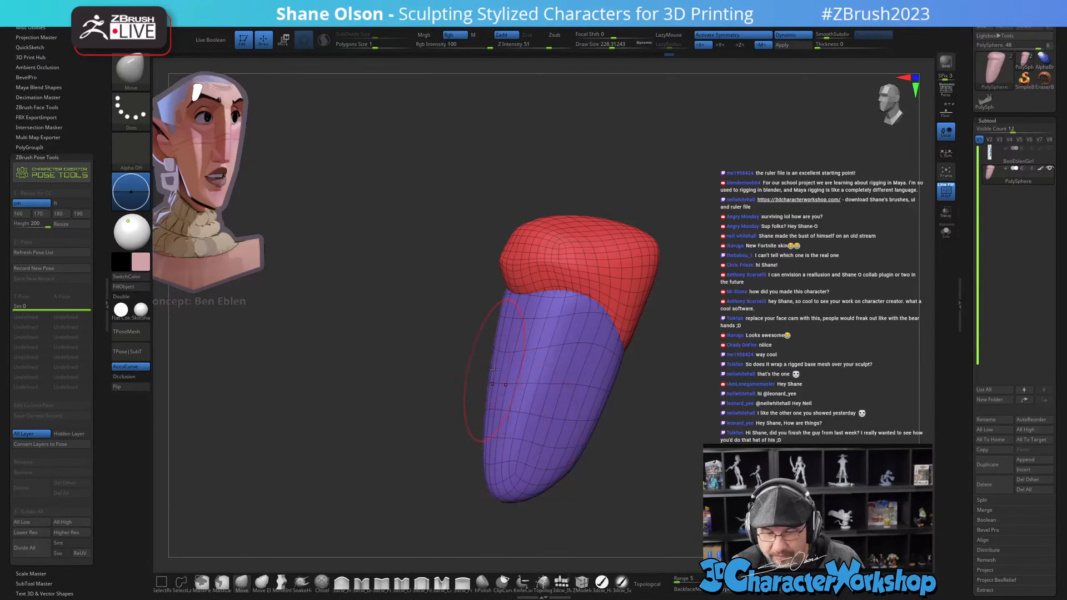
{"action": "mouse_move", "coordinate": [494, 369]}
{"action": "right_mouse_down"}
{"action": "mouse_move", "coordinate": [626, 409]}
{"action": "mouse_move", "coordinate": [679, 378]}
{"action": "mouse_move", "coordinate": [679, 417]}
{"action": "mouse_move", "coordinate": [667, 424]}
{"action": "right_mouse_up"}
{"action": "key", "text": "s"}
{"action": "left_click_drag", "start_coordinate": [654, 446], "coordinate": [654, 447]}
{"action": "right_click_drag", "start_coordinate": [654, 451], "coordinate": [615, 467]}
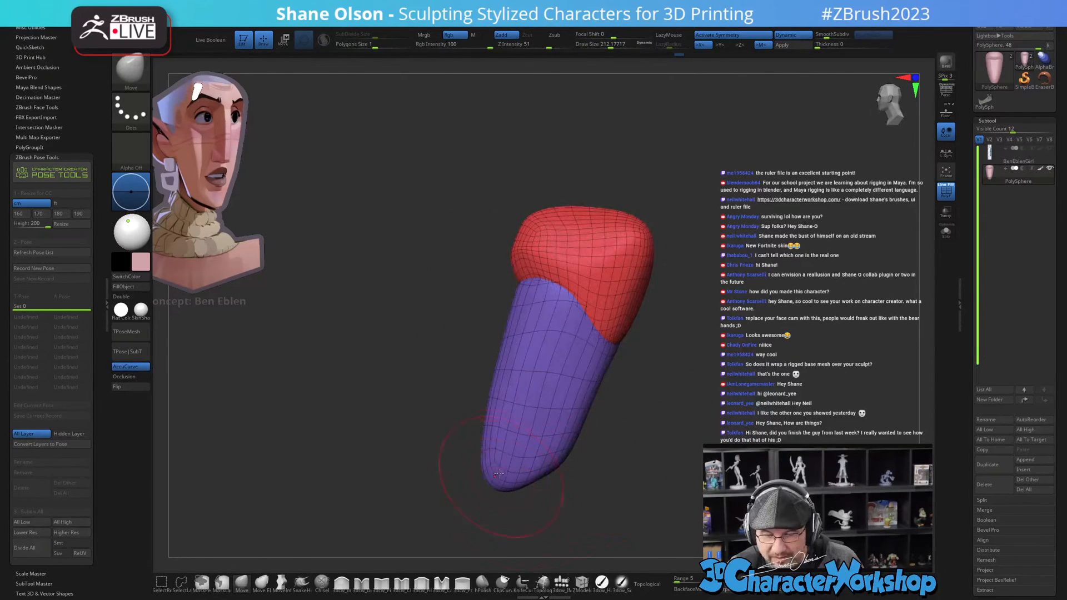
Step: Refine the chin and narrow the sides of the lower face with the Move brush at a draw size of about 234
{"action": "right_click_drag", "start_coordinate": [496, 462], "coordinate": [556, 470]}
{"action": "key", "text": "s"}
{"action": "left_click_drag", "start_coordinate": [556, 470], "coordinate": [553, 470]}
{"action": "key", "text": "s"}
{"action": "left_click", "coordinate": [533, 443]}
{"action": "key", "text": "s"}
{"action": "left_click", "coordinate": [548, 416]}
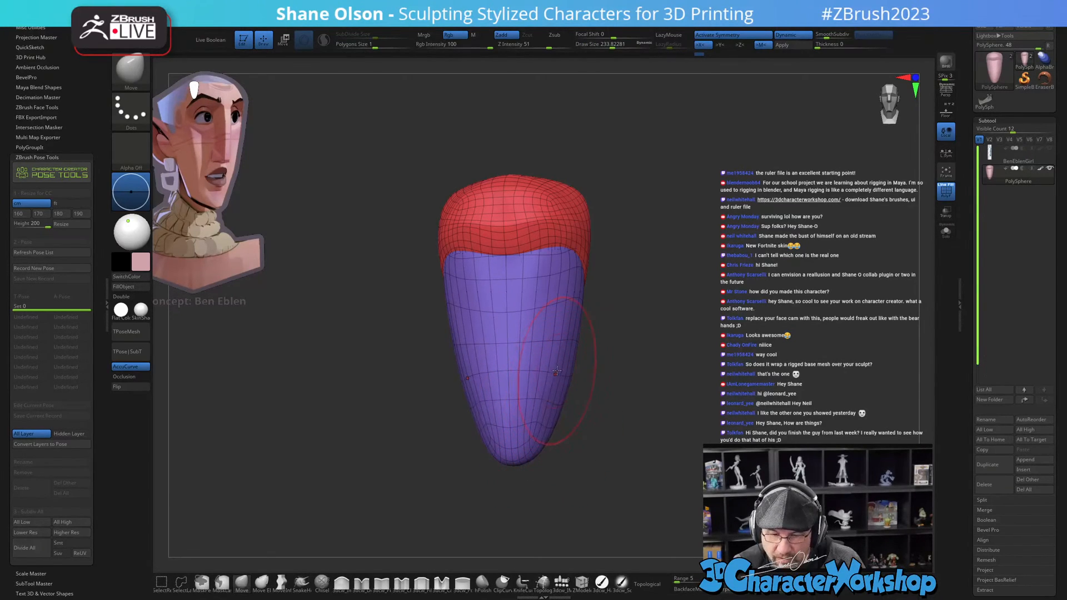
{"action": "mouse_move", "coordinate": [593, 316]}
{"action": "left_mouse_down"}
{"action": "mouse_move", "coordinate": [558, 393]}
{"action": "mouse_move", "coordinate": [525, 373]}
{"action": "mouse_move", "coordinate": [544, 311]}
{"action": "left_mouse_up"}
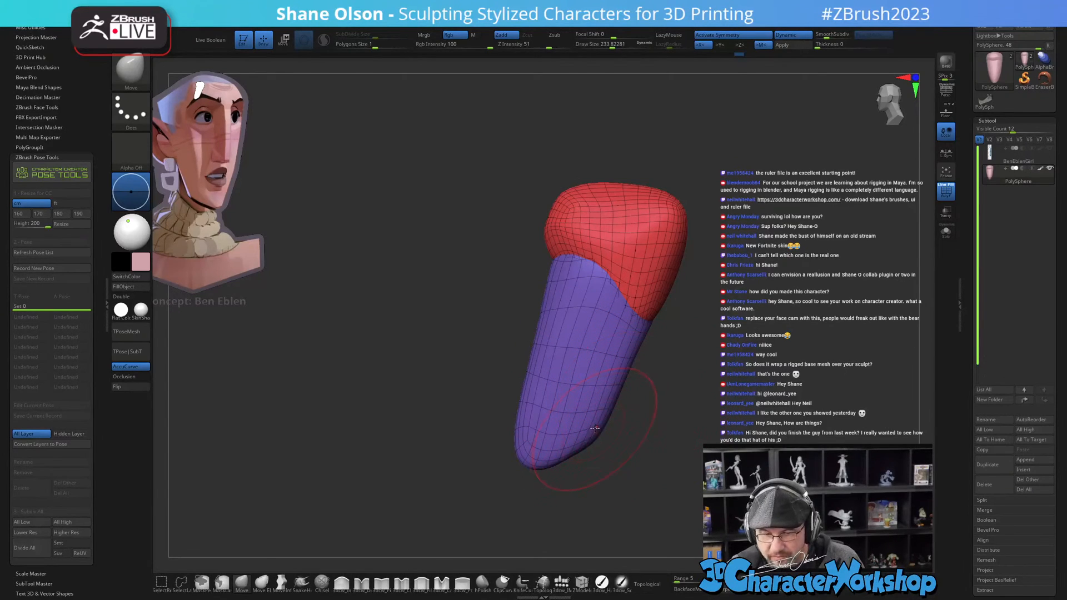
Step: Smooth out the jaw underside and chin profile with the Move brush at a draw size of about 286
{"action": "mouse_move", "coordinate": [599, 429]}
{"action": "left_mouse_down"}
{"action": "mouse_move", "coordinate": [600, 411]}
{"action": "mouse_move", "coordinate": [569, 453]}
{"action": "left_mouse_up"}
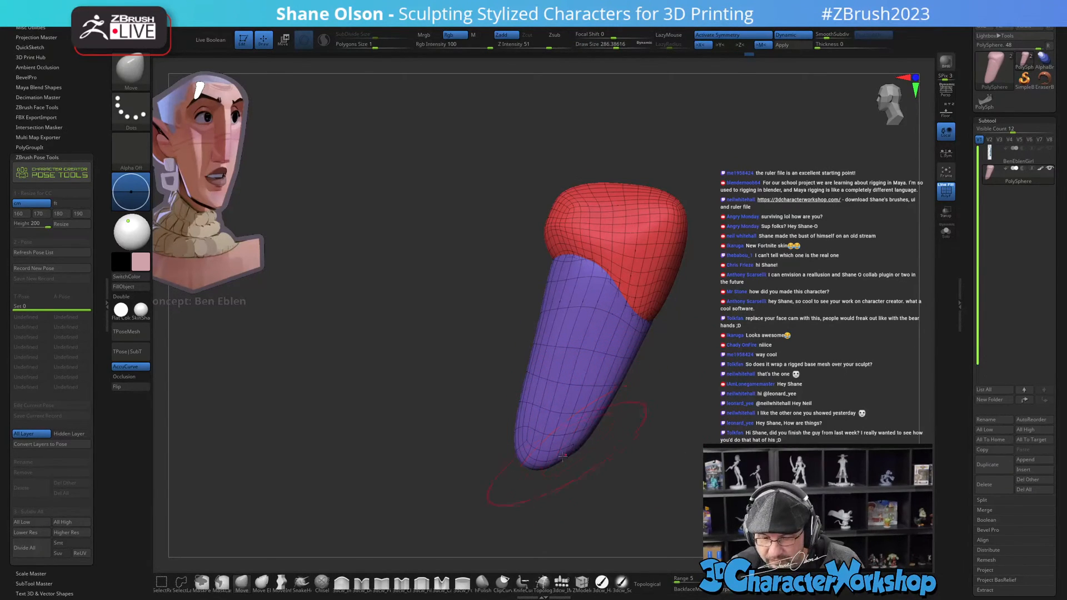
{"action": "left_click_drag", "start_coordinate": [638, 431], "coordinate": [641, 418]}
{"action": "key", "text": "s"}
{"action": "left_click_drag", "start_coordinate": [545, 489], "coordinate": [520, 444]}
{"action": "mouse_move", "coordinate": [557, 479]}
{"action": "left_mouse_down"}
{"action": "mouse_move", "coordinate": [548, 489]}
{"action": "mouse_move", "coordinate": [589, 484]}
{"action": "mouse_move", "coordinate": [639, 452]}
{"action": "mouse_move", "coordinate": [632, 469]}
{"action": "mouse_move", "coordinate": [611, 451]}
{"action": "mouse_move", "coordinate": [625, 400]}
{"action": "left_mouse_up"}
{"action": "key", "text": "s"}
{"action": "left_click_drag", "start_coordinate": [694, 439], "coordinate": [647, 411]}
{"action": "left_click_drag", "start_coordinate": [637, 363], "coordinate": [655, 387]}
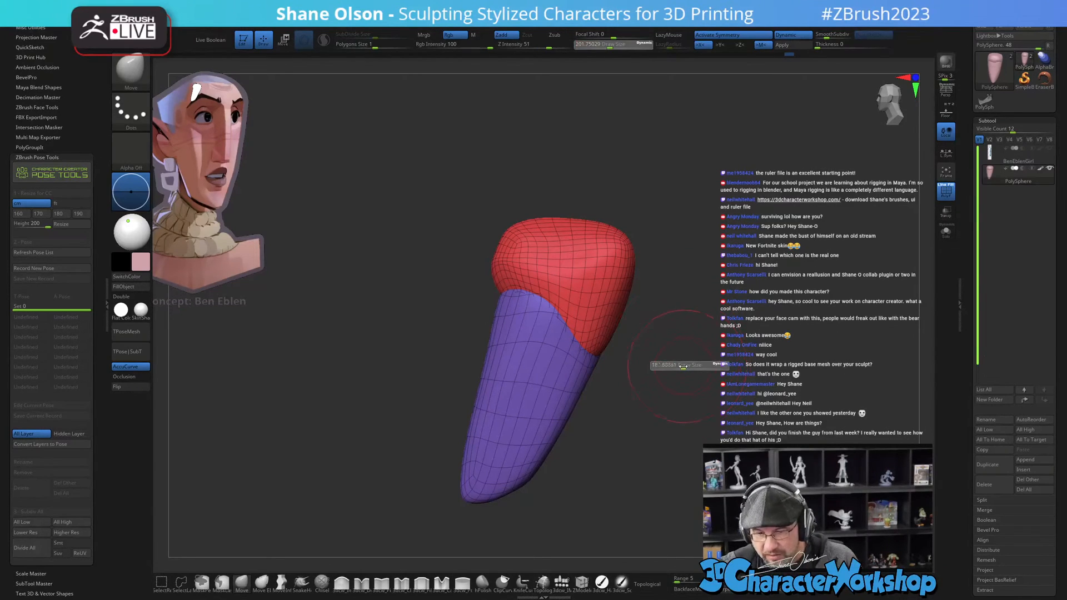
Step: Insert the Appendage mesh from the 3D insert brush at the centre of the back of the head
{"action": "left_click_drag", "start_coordinate": [702, 356], "coordinate": [703, 413], "text": "shift"}
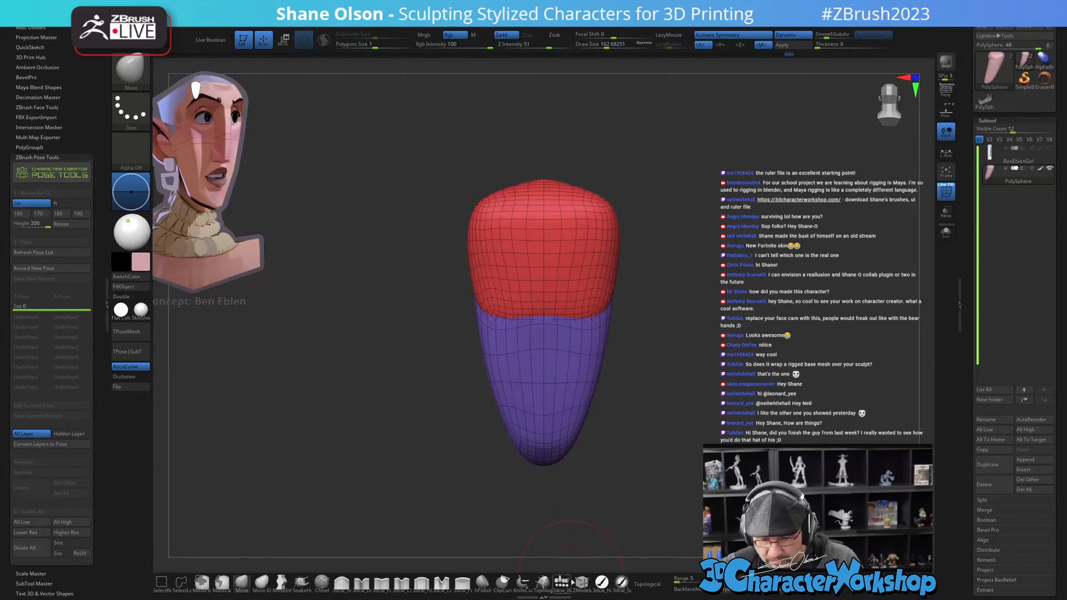
{"action": "left_click", "coordinate": [562, 582]}
{"action": "left_click", "coordinate": [427, 65]}
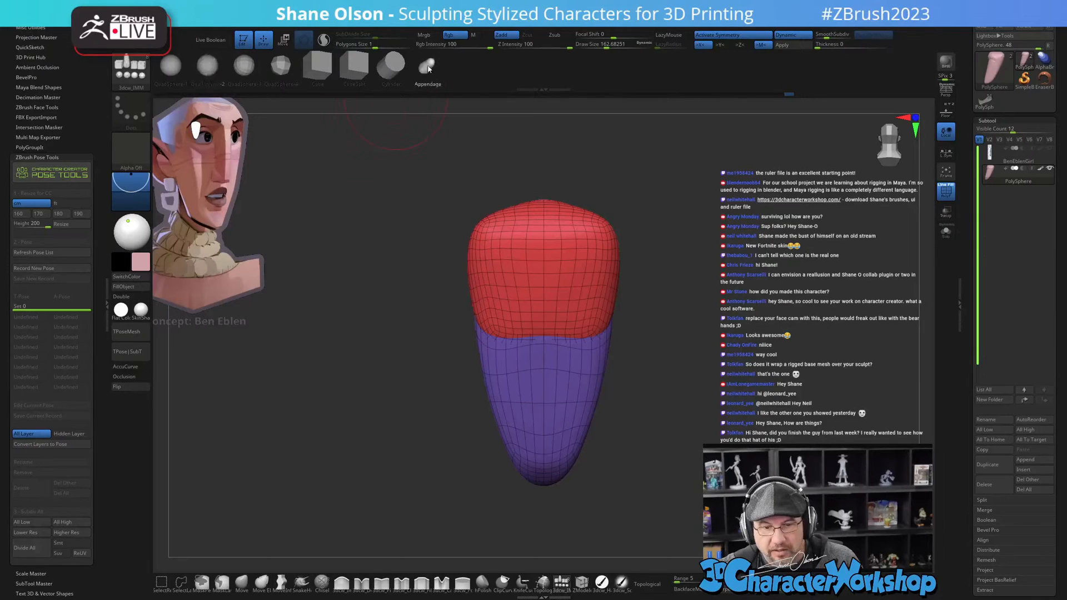
{"action": "left_click_drag", "start_coordinate": [543, 303], "coordinate": [682, 469]}
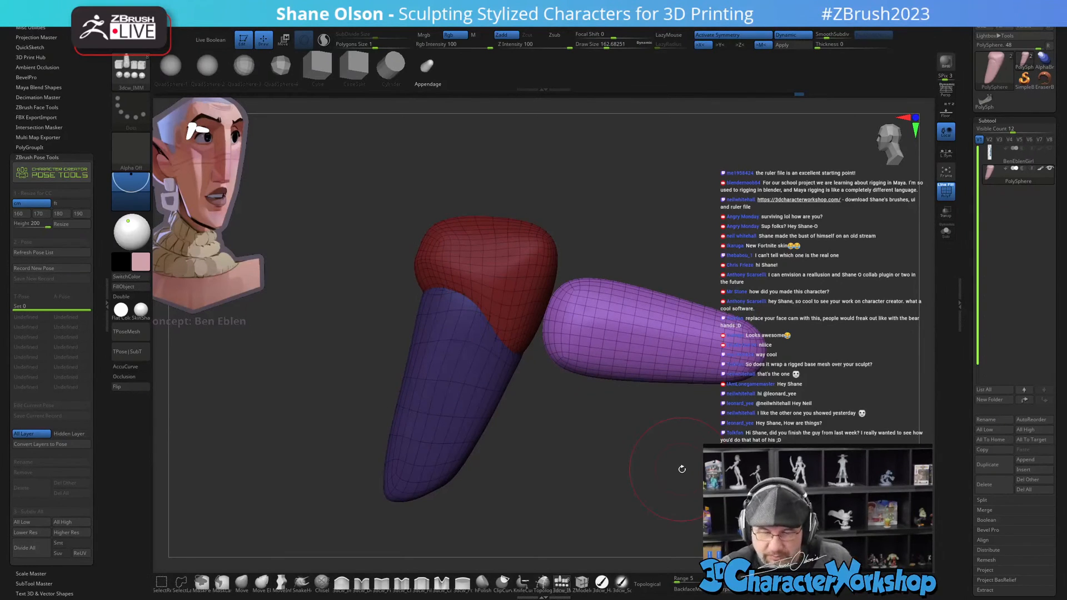
Step: Rotate and position the inserted appendage with the transform gizmo so it slopes down beneath the skull as a neck
{"action": "key", "text": "w"}
{"action": "left_click_drag", "start_coordinate": [579, 315], "coordinate": [497, 251]}
{"action": "key", "text": "ctrl+z"}
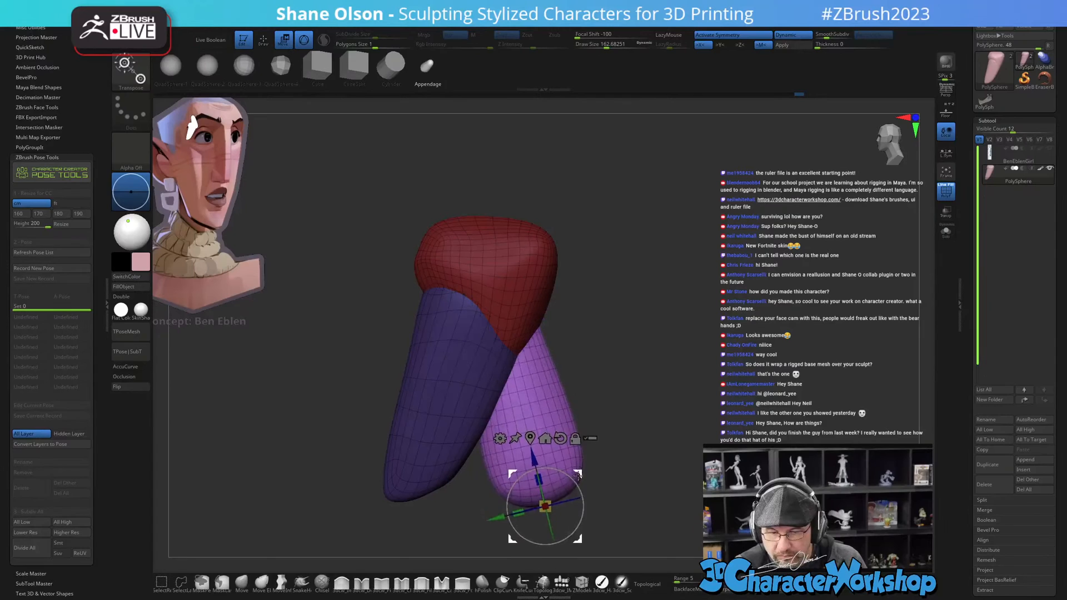
{"action": "left_click_drag", "start_coordinate": [621, 439], "coordinate": [648, 375], "text": "alt"}
{"action": "left_click_drag", "start_coordinate": [604, 406], "coordinate": [595, 417]}
{"action": "left_click_drag", "start_coordinate": [627, 380], "coordinate": [673, 415]}
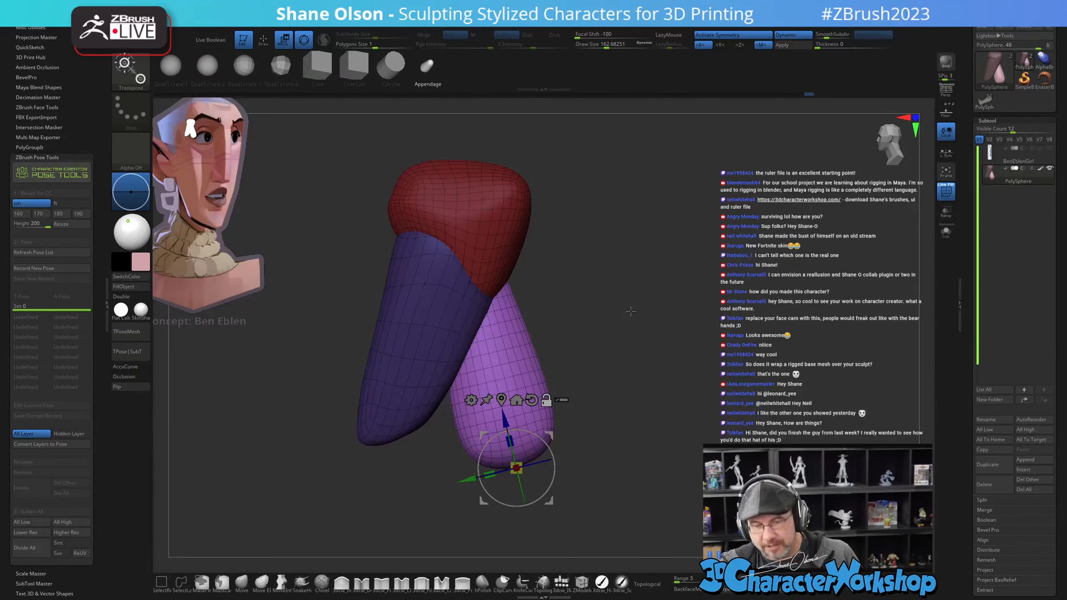
{"action": "left_click_drag", "start_coordinate": [559, 435], "coordinate": [605, 382]}
Step: Shape the neck's profile and base in side view with the Move brush at draw sizes of about 268 and 318
{"action": "key", "text": "q"}
{"action": "key", "text": "b"}
{"action": "key", "text": "m"}
{"action": "key", "text": "v"}
{"action": "key", "text": "s"}
{"action": "left_click", "coordinate": [515, 256]}
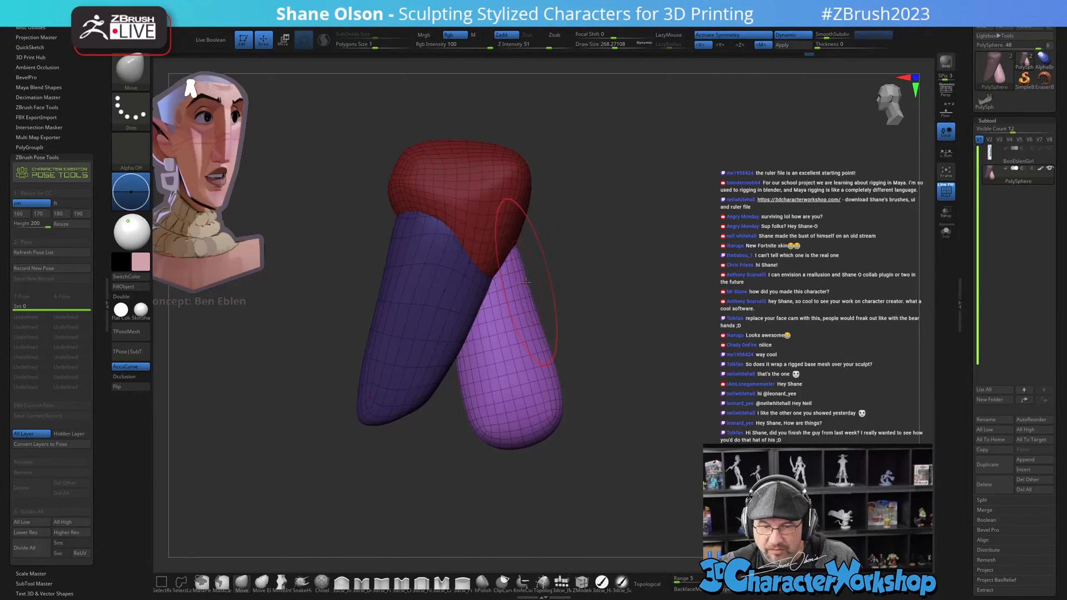
{"action": "left_click_drag", "start_coordinate": [460, 383], "coordinate": [470, 381]}
{"action": "key", "text": "s"}
{"action": "left_click", "coordinate": [488, 438]}
{"action": "left_click_drag", "start_coordinate": [487, 438], "coordinate": [467, 453]}
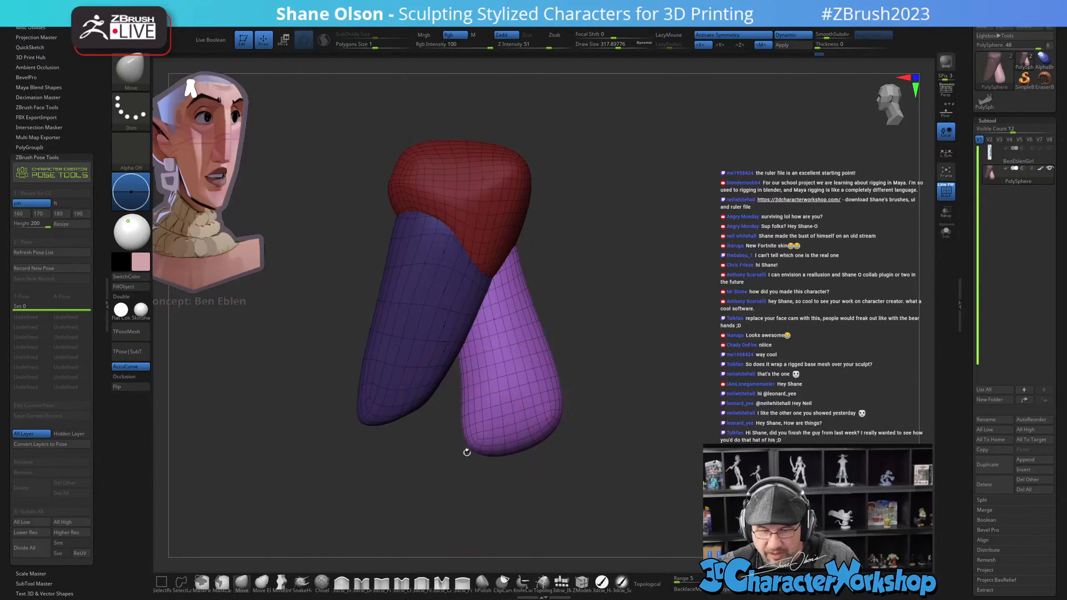
Step: Slim the middle of the neck and flare its base from the side and back at a draw size of about 318
{"action": "left_click_drag", "start_coordinate": [550, 415], "coordinate": [560, 417]}
{"action": "left_click_drag", "start_coordinate": [562, 361], "coordinate": [550, 356]}
{"action": "left_click_drag", "start_coordinate": [620, 340], "coordinate": [570, 349]}
{"action": "mouse_move", "coordinate": [736, 340]}
{"action": "left_mouse_down", "text": "alt"}
{"action": "mouse_move", "coordinate": [672, 362]}
{"action": "mouse_move", "coordinate": [555, 364]}
{"action": "left_mouse_up", "text": "alt"}
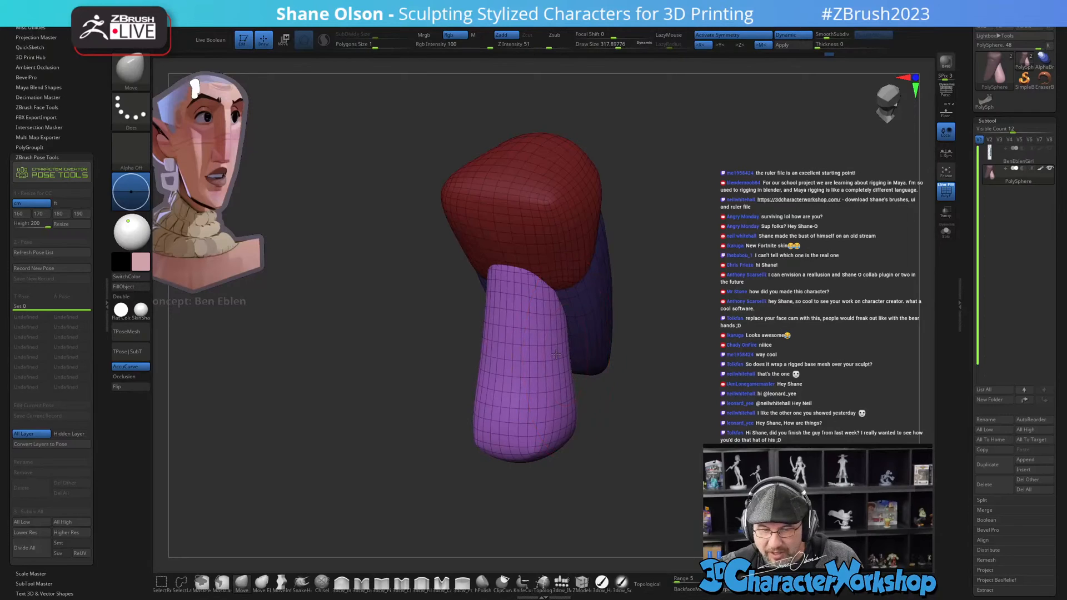
{"action": "left_click_drag", "start_coordinate": [553, 356], "coordinate": [536, 354]}
{"action": "left_click_drag", "start_coordinate": [583, 439], "coordinate": [644, 466]}
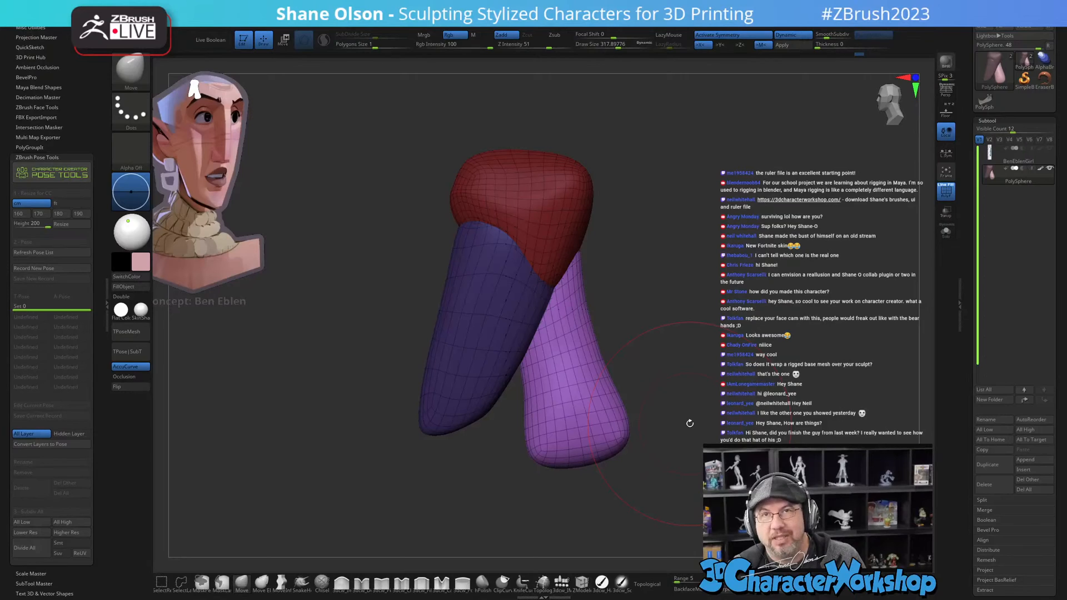
{"action": "left_click_drag", "start_coordinate": [656, 444], "coordinate": [643, 423], "text": "alt"}
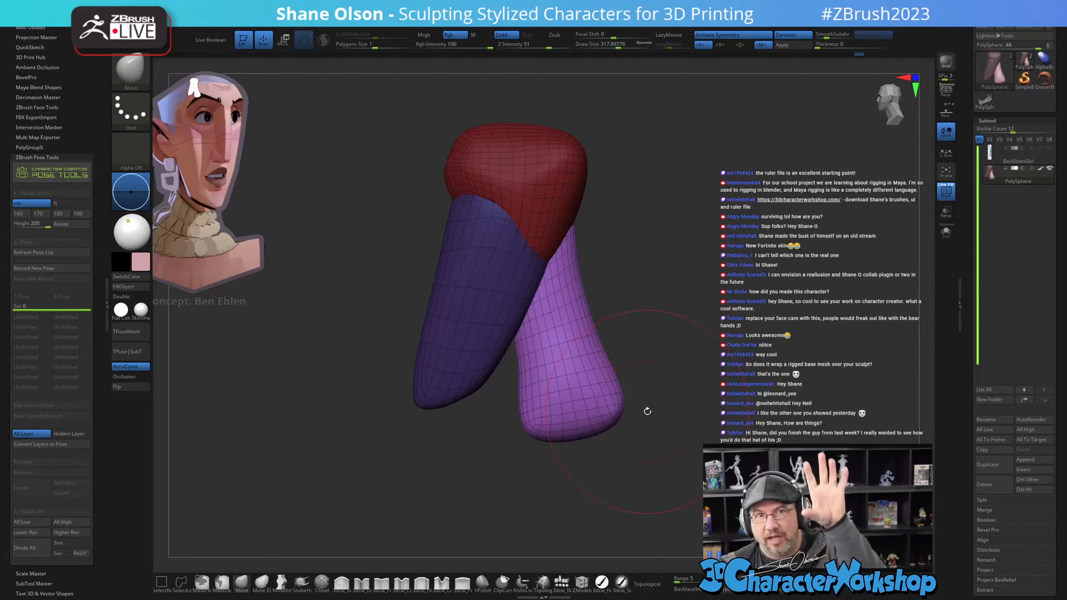
Step: Clear the mask, isolate the face polygroup by masking everything else, and adjust the transform gizmo on the face
{"action": "mouse_move", "coordinate": [621, 437]}
{"action": "left_mouse_down"}
{"action": "mouse_move", "coordinate": [645, 435]}
{"action": "mouse_move", "coordinate": [645, 405]}
{"action": "mouse_move", "coordinate": [616, 420]}
{"action": "left_mouse_up"}
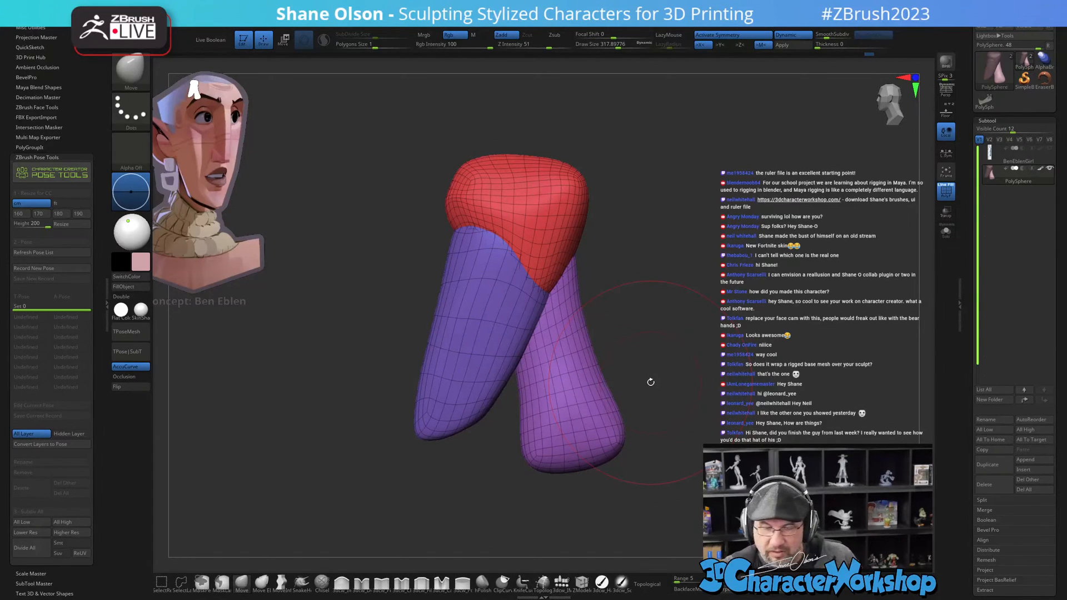
{"action": "key", "text": "w"}
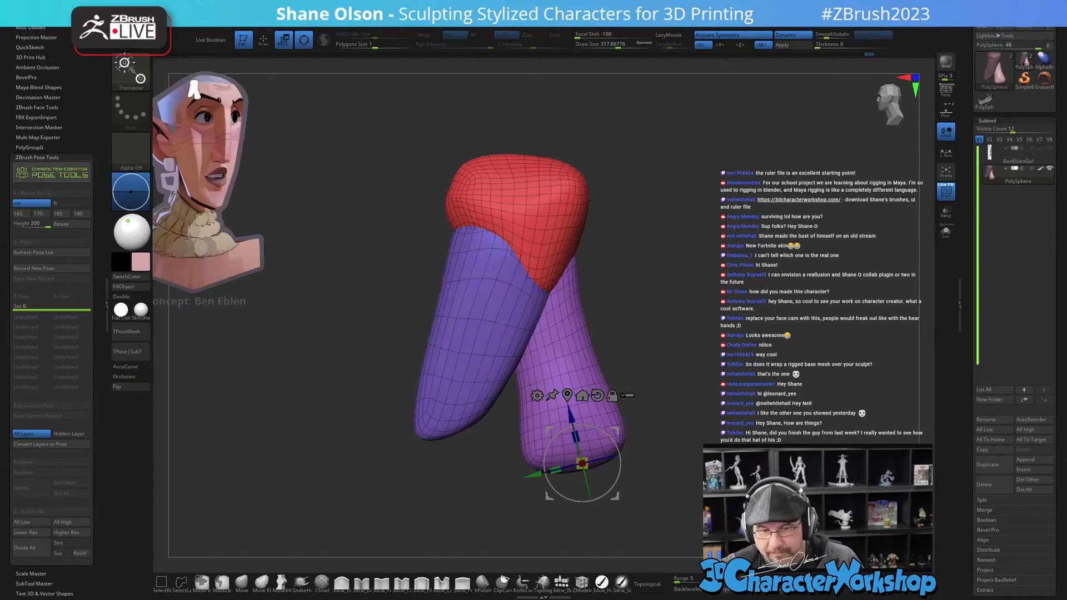
{"action": "left_click", "coordinate": [500, 273], "text": "ctrl"}
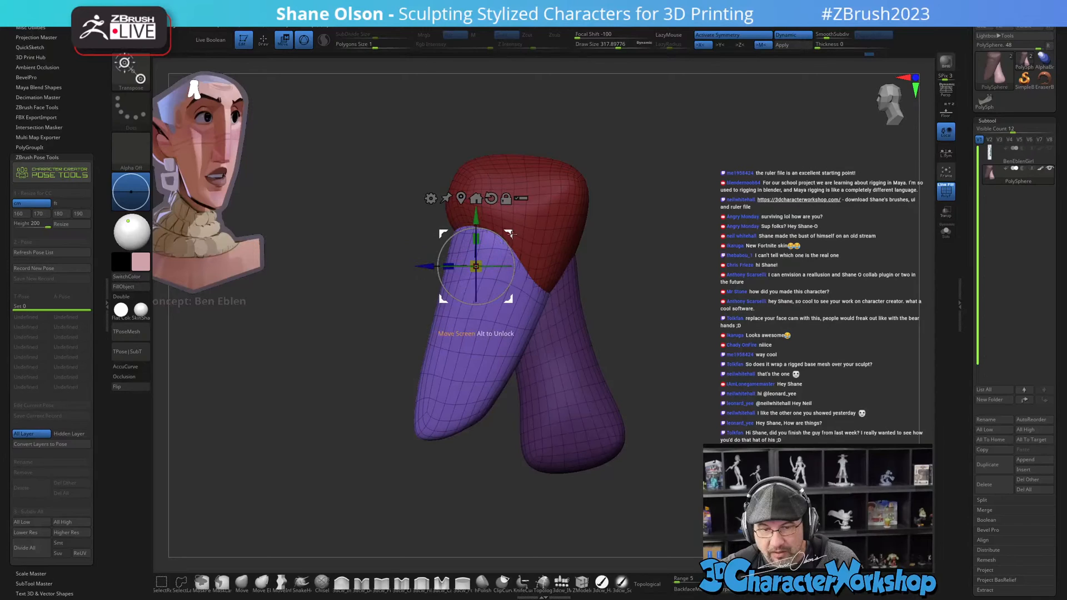
{"action": "mouse_move", "coordinate": [511, 234]}
{"action": "left_mouse_down", "text": "alt"}
{"action": "mouse_move", "coordinate": [531, 207]}
{"action": "mouse_move", "coordinate": [518, 223]}
{"action": "left_mouse_up", "text": "alt"}
{"action": "left_click_drag", "start_coordinate": [755, 266], "coordinate": [649, 258]}
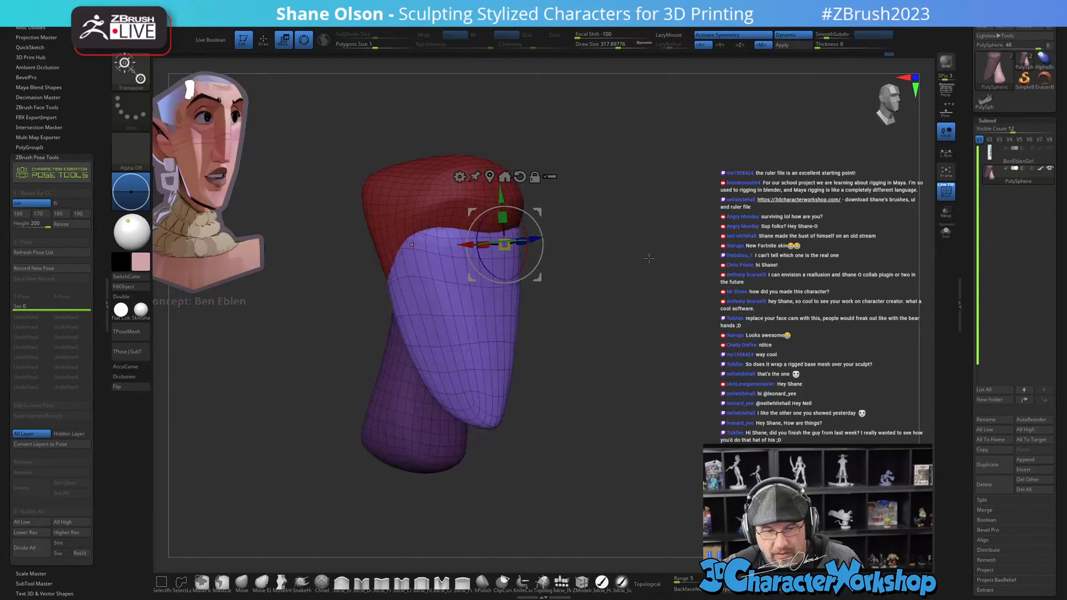
Step: Collapse the plugin tray, enlarge the Spotlight concept image, and arrange the head beside it for comparison
{"action": "left_click", "coordinate": [107, 305]}
{"action": "key", "text": "z"}
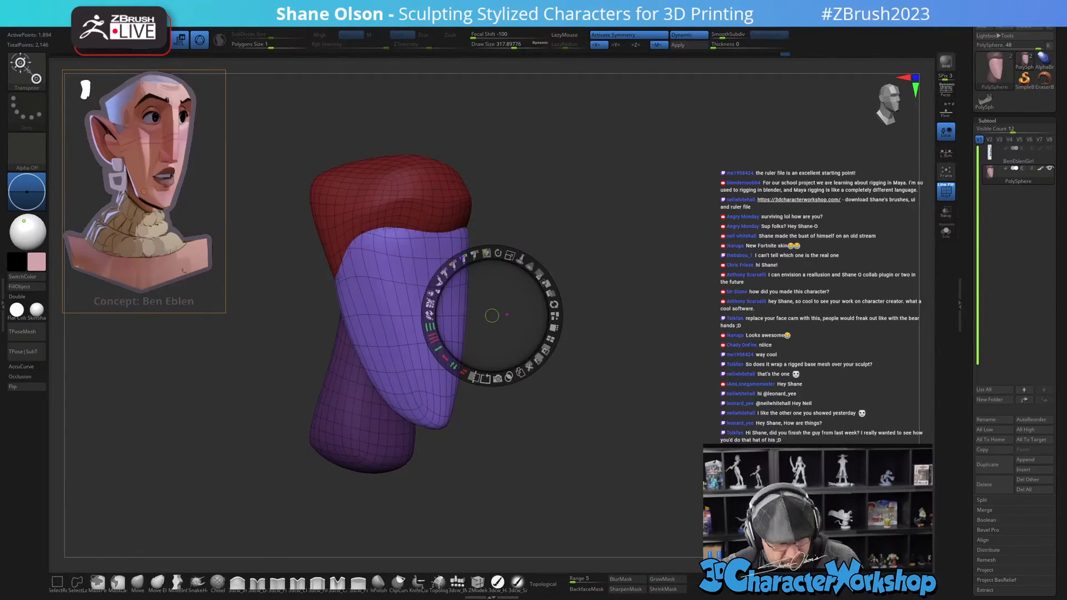
{"action": "left_click", "coordinate": [179, 193]}
{"action": "left_click_drag", "start_coordinate": [180, 193], "coordinate": [262, 284]}
{"action": "left_click_drag", "start_coordinate": [279, 223], "coordinate": [337, 295]}
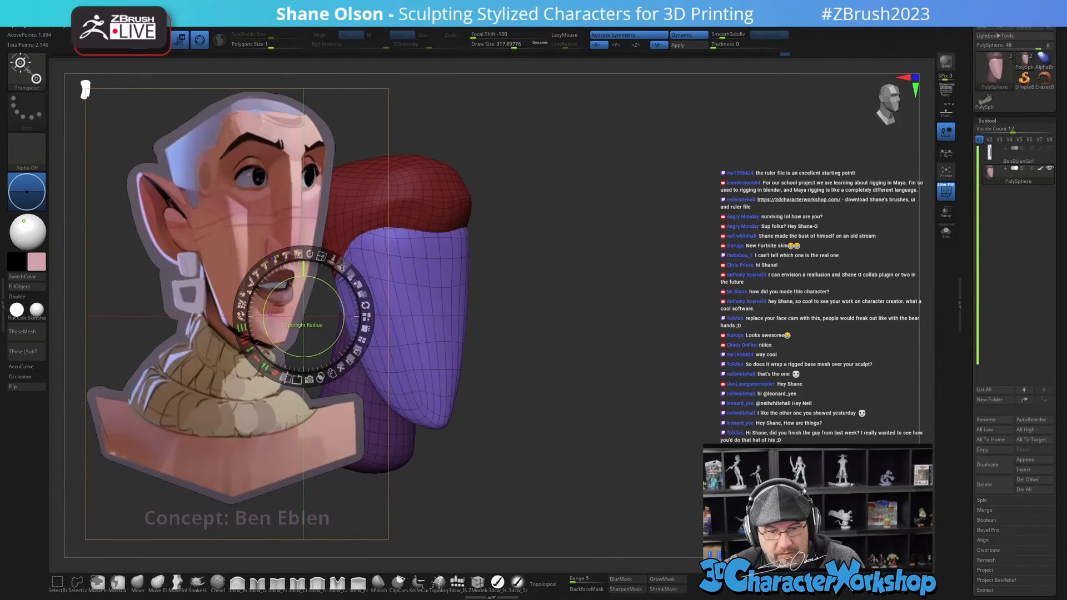
{"action": "left_click_drag", "start_coordinate": [350, 273], "coordinate": [303, 264]}
{"action": "key", "text": "z"}
{"action": "mouse_move", "coordinate": [638, 367]}
{"action": "left_mouse_down", "text": "alt"}
{"action": "mouse_move", "coordinate": [578, 353]}
{"action": "mouse_move", "coordinate": [542, 365]}
{"action": "left_mouse_up", "text": "alt"}
{"action": "left_click_drag", "start_coordinate": [714, 462], "coordinate": [788, 424], "text": "alt"}
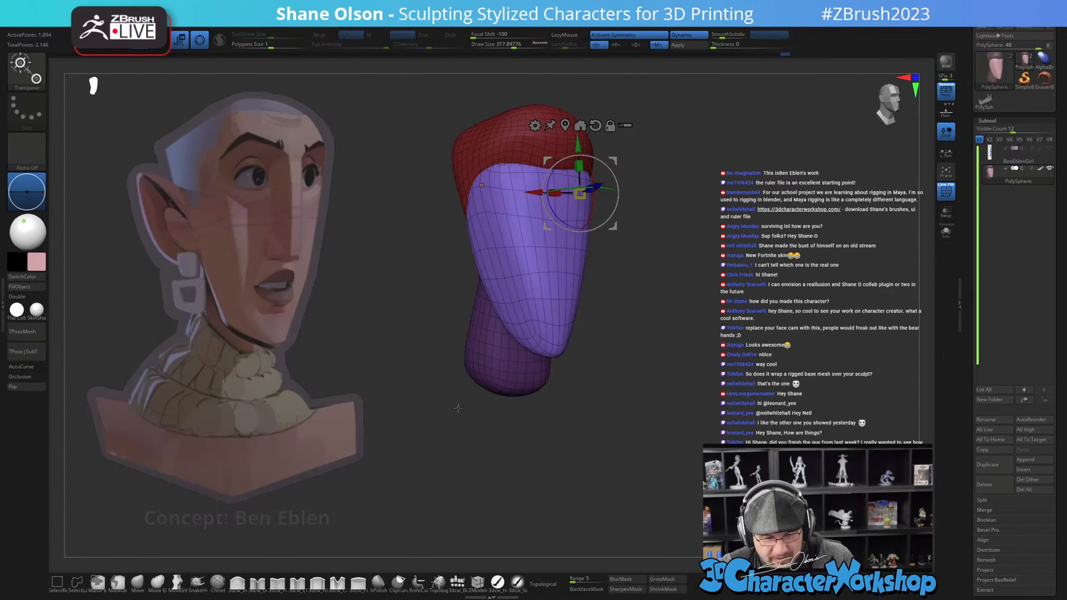
Step: Scale the Spotlight concept image back down and move it well clear of the head model
{"action": "key", "text": "z"}
{"action": "left_click_drag", "start_coordinate": [350, 277], "coordinate": [349, 311]}
{"action": "left_click_drag", "start_coordinate": [318, 261], "coordinate": [200, 165]}
{"action": "key", "text": "z"}
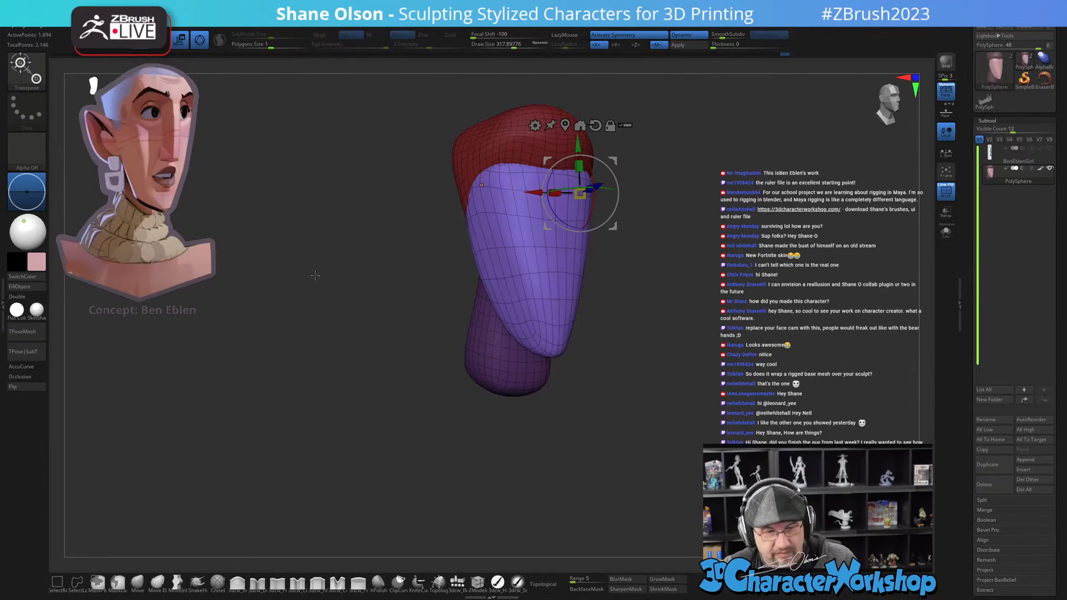
Step: Return to the Move brush and pull the chin upward to shorten the lower face, at a draw size of about 324
{"action": "key", "text": "q"}
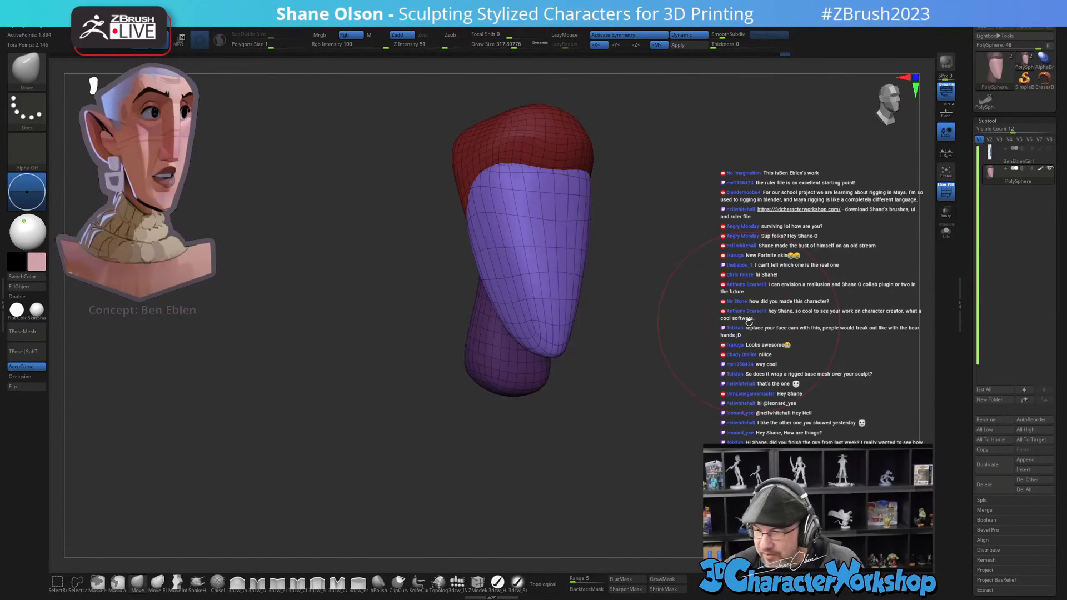
{"action": "mouse_move", "coordinate": [573, 422]}
{"action": "left_mouse_down"}
{"action": "mouse_move", "coordinate": [611, 410]}
{"action": "mouse_move", "coordinate": [645, 429]}
{"action": "mouse_move", "coordinate": [622, 440]}
{"action": "mouse_move", "coordinate": [640, 428]}
{"action": "left_mouse_up"}
{"action": "key", "text": "s"}
{"action": "mouse_move", "coordinate": [563, 406]}
{"action": "left_mouse_down"}
{"action": "mouse_move", "coordinate": [544, 380]}
{"action": "mouse_move", "coordinate": [557, 364]}
{"action": "left_mouse_up"}
{"action": "left_click_drag", "start_coordinate": [633, 364], "coordinate": [595, 381]}
{"action": "mouse_move", "coordinate": [673, 381]}
{"action": "left_mouse_down", "text": "alt"}
{"action": "mouse_move", "coordinate": [643, 411]}
{"action": "mouse_move", "coordinate": [654, 378]}
{"action": "left_mouse_up", "text": "alt"}
{"action": "key", "text": "s"}
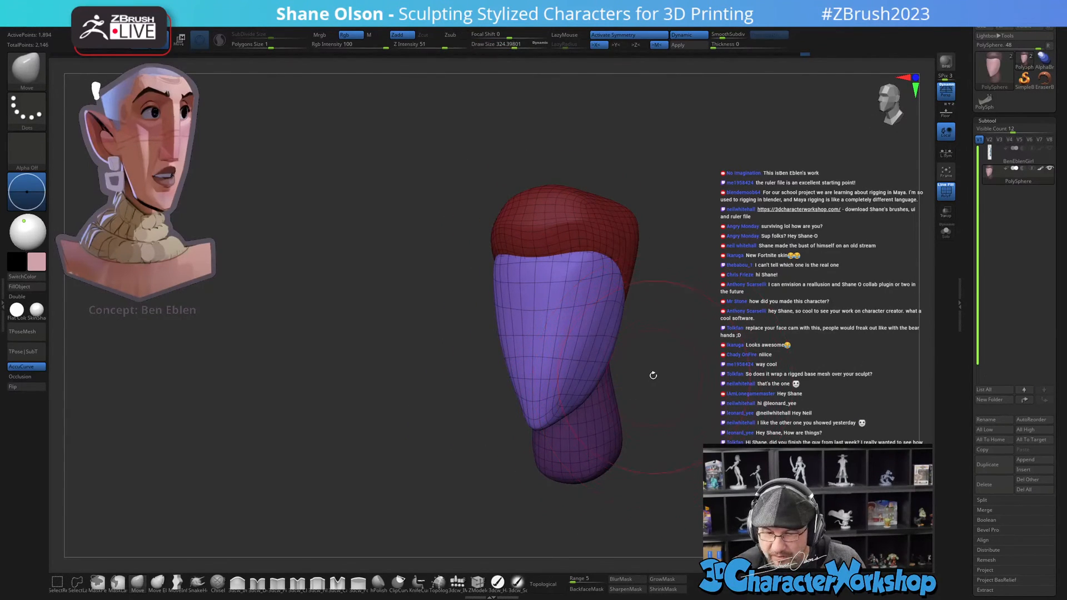
Step: Refine the face's front profile and jawline with the Move brush at a draw size of about 223
{"action": "right_click_drag", "start_coordinate": [603, 337], "coordinate": [556, 358]}
{"action": "right_click_drag", "start_coordinate": [558, 351], "coordinate": [547, 319], "text": "ctrl"}
{"action": "key", "text": "s"}
{"action": "left_click_drag", "start_coordinate": [549, 315], "coordinate": [540, 315]}
{"action": "right_click_drag", "start_coordinate": [555, 384], "coordinate": [466, 303], "text": "alt"}
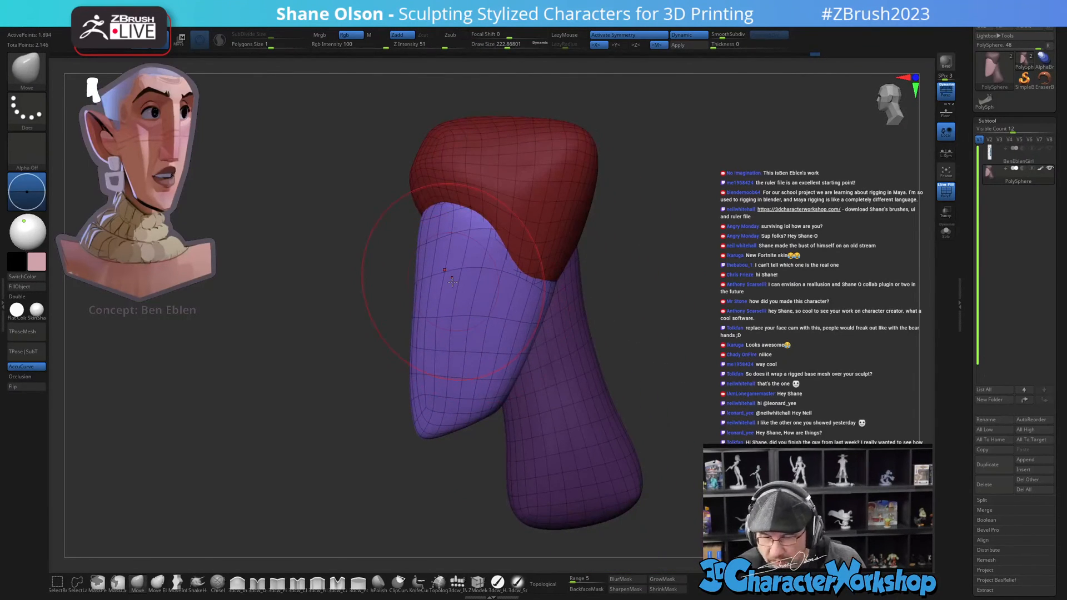
Step: Clear the mask from the head and neck, and step the mesh through its subdivision levels to the highest one
{"action": "right_click_drag", "start_coordinate": [801, 212], "coordinate": [667, 282]}
{"action": "key", "text": "shift+d"}
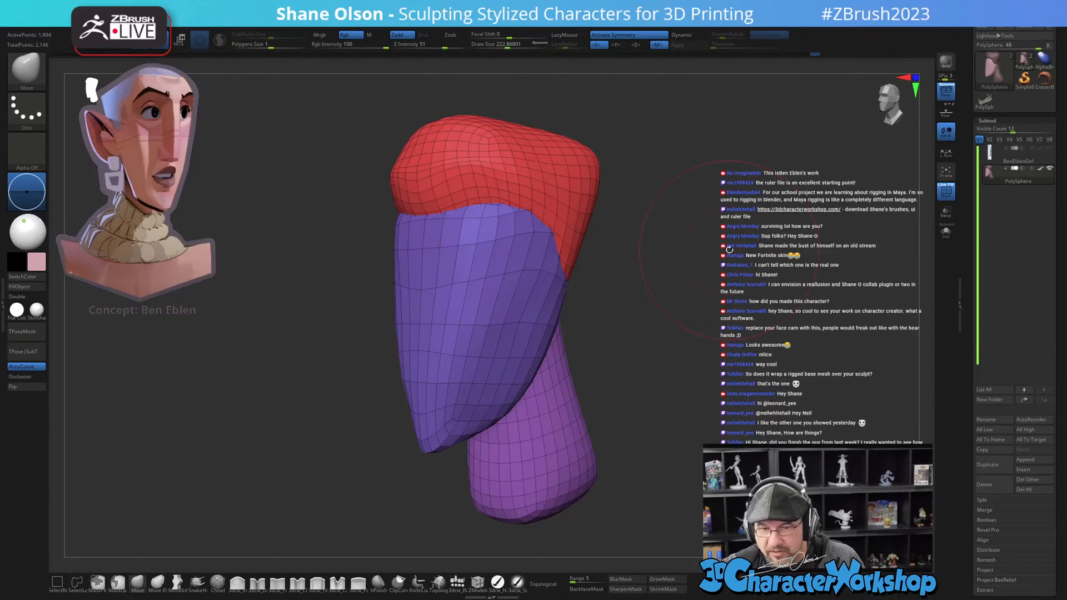
{"action": "right_click_drag", "start_coordinate": [730, 249], "coordinate": [817, 221]}
{"action": "key", "text": "shift+d"}
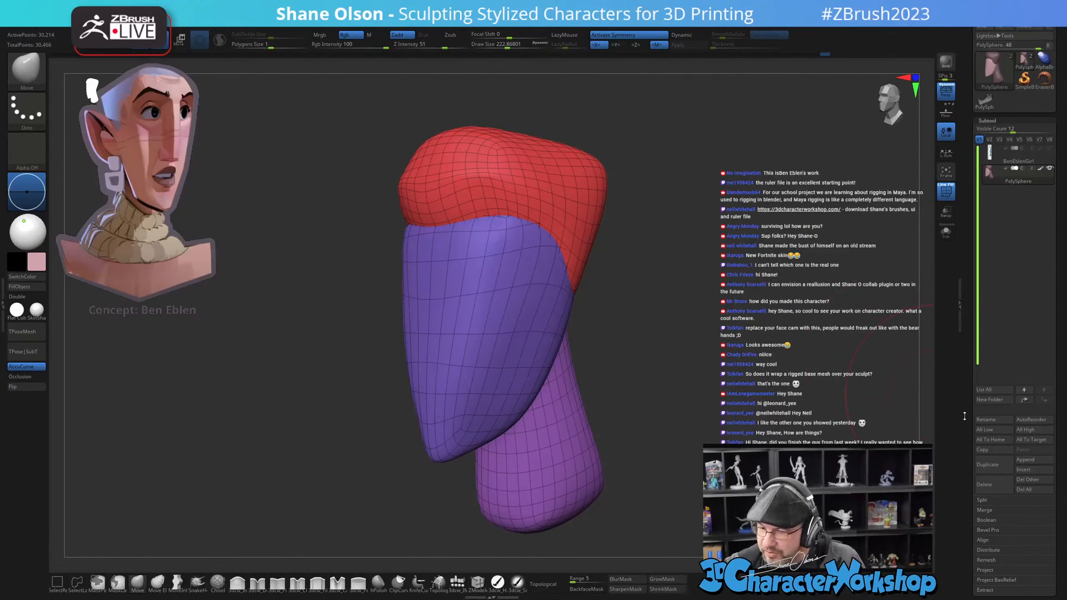
Step: Delete the PolySphere's lower subdivision levels in its Geometry settings
{"action": "scroll", "coordinate": [958, 389], "scroll_direction": "down", "scroll_amount": 5}
{"action": "left_click", "coordinate": [990, 353]}
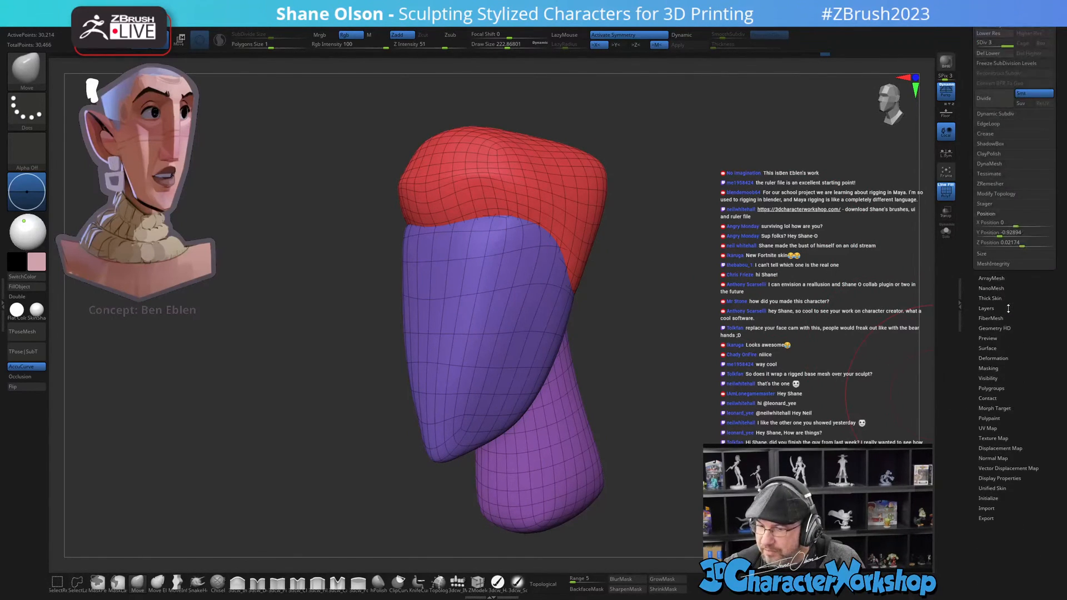
{"action": "left_click", "coordinate": [1003, 63]}
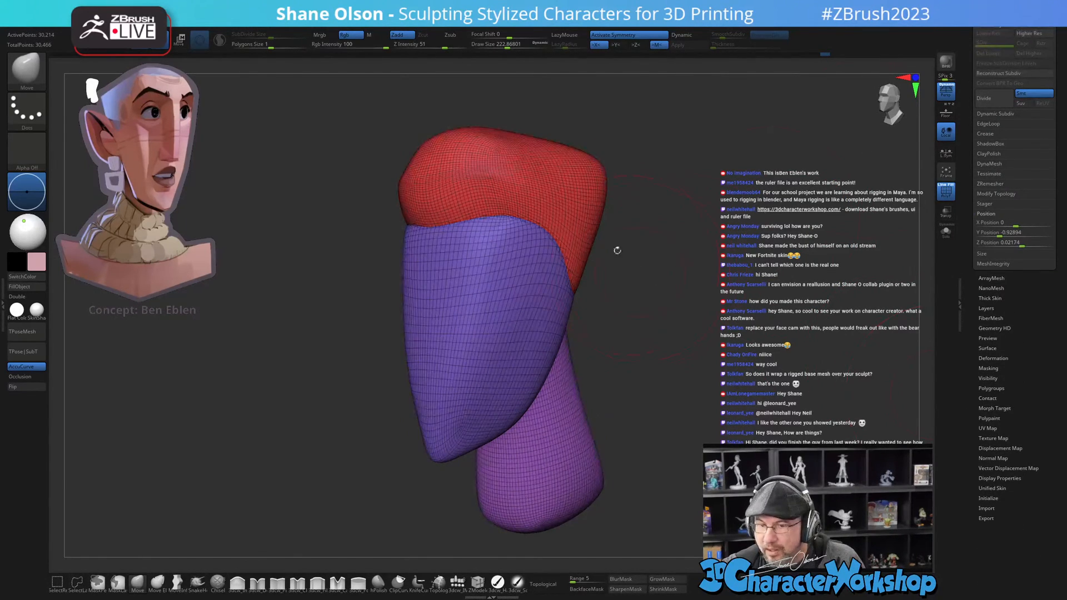
{"action": "left_click_drag", "start_coordinate": [697, 322], "coordinate": [702, 323]}
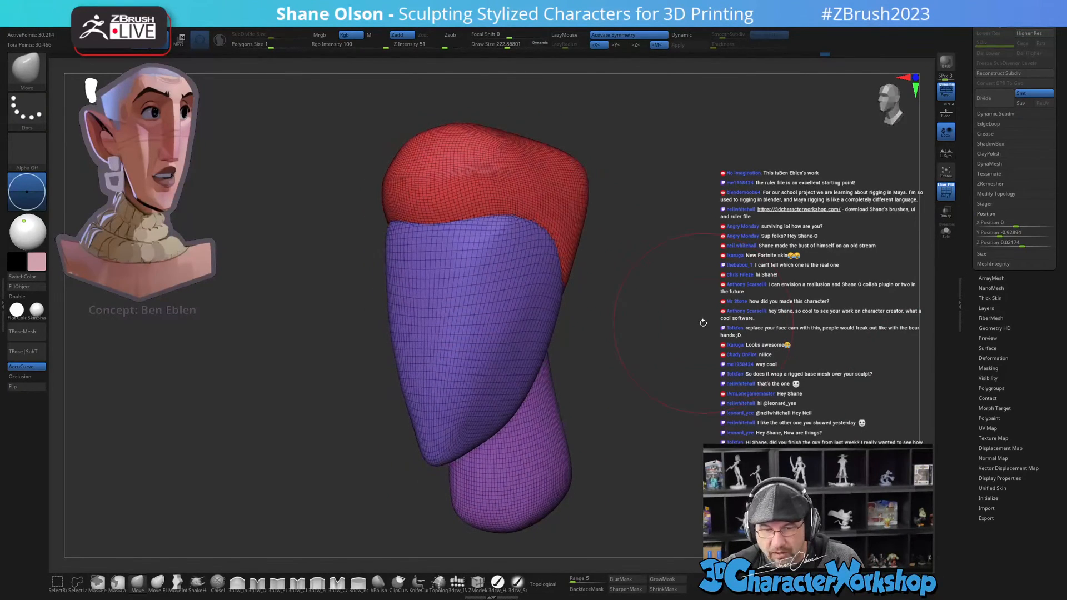
Step: Try to ZRemesh the head and neck with polygroups kept at a target polygon count of 2
{"action": "key", "text": "space"}
{"action": "left_click", "coordinate": [701, 399]}
{"action": "mouse_move", "coordinate": [693, 388]}
{"action": "left_mouse_down"}
{"action": "mouse_move", "coordinate": [703, 390]}
{"action": "mouse_move", "coordinate": [678, 396]}
{"action": "left_mouse_up"}
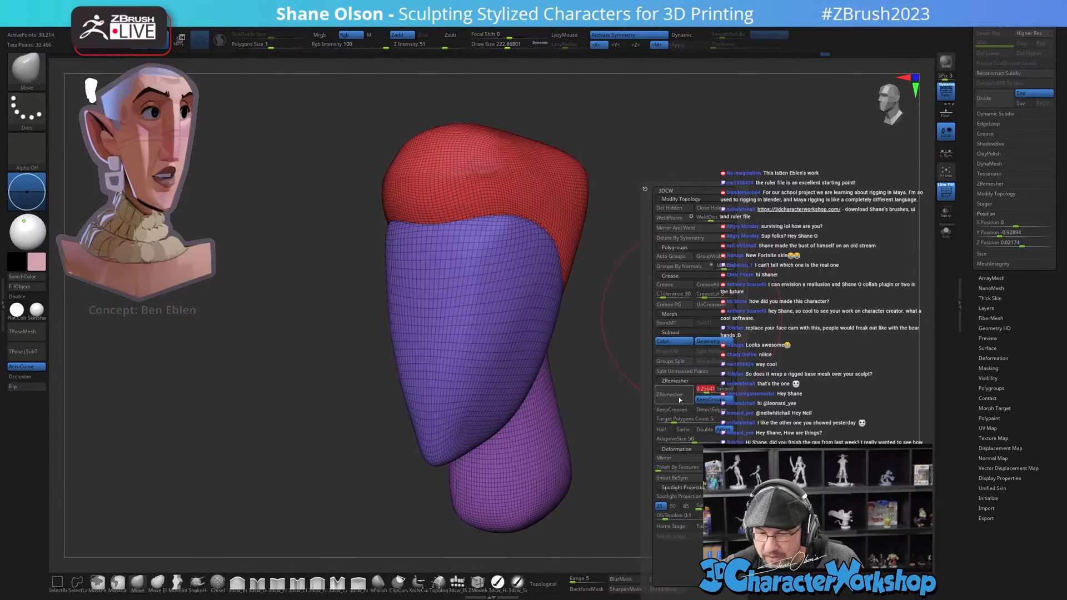
{"action": "left_click", "coordinate": [685, 421]}
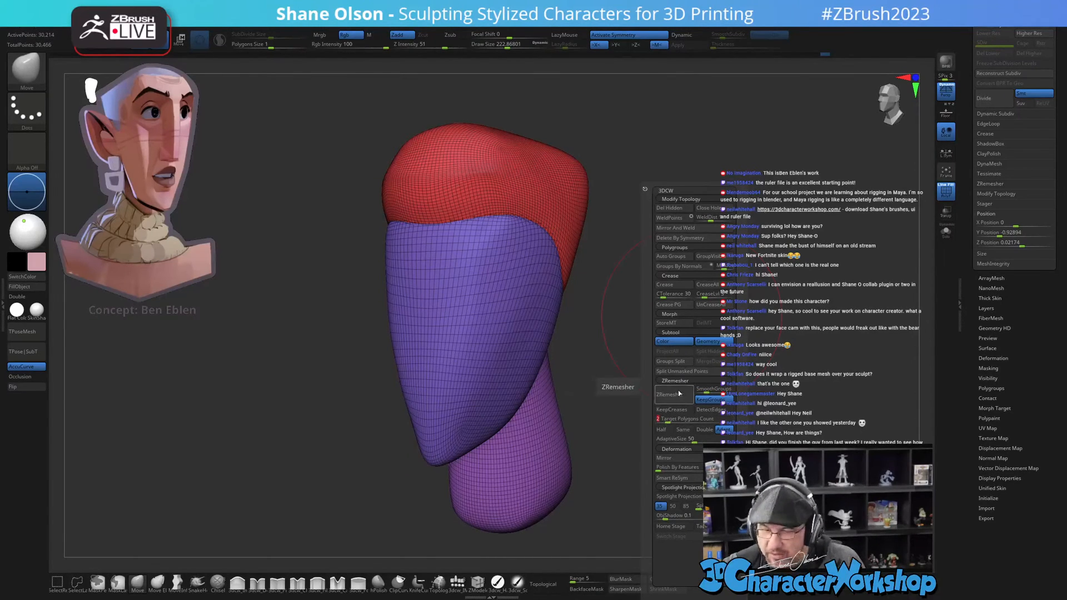
{"action": "left_click", "coordinate": [674, 395]}
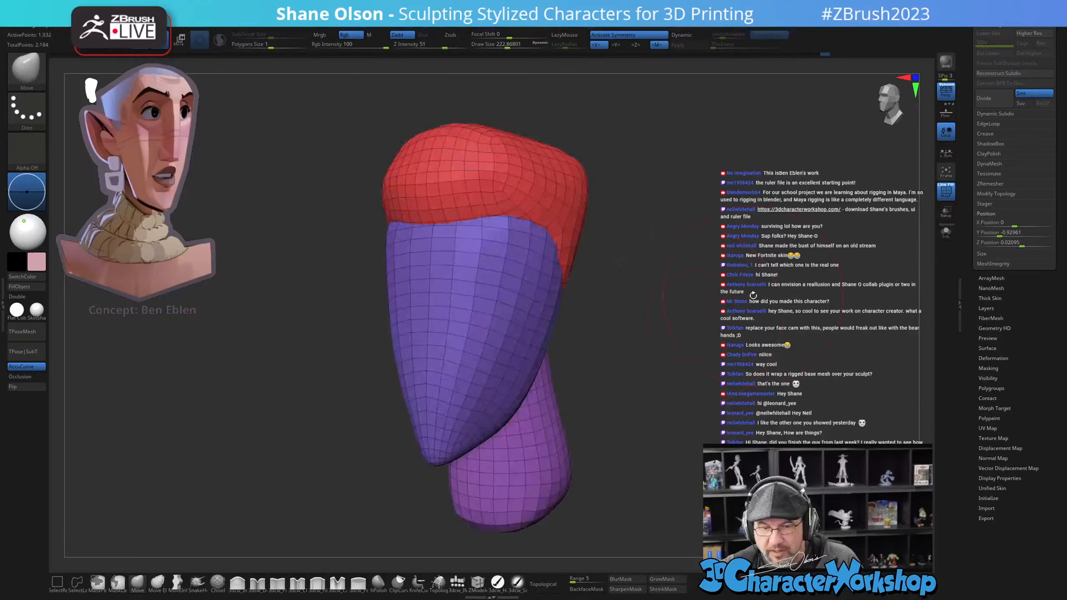
{"action": "key", "text": "ctrl+z"}
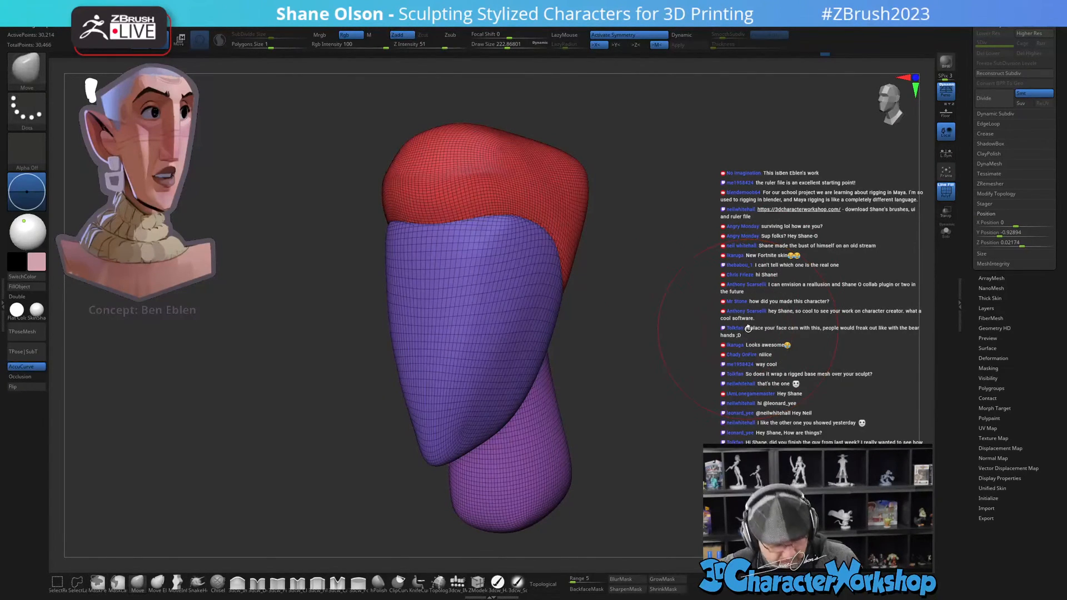
Step: ZRemesh the head and neck by polygroup at a slightly denser polygon target, and activate Dynamic Subdiv without further prompts
{"action": "key", "text": "space"}
{"action": "left_click", "coordinate": [737, 421]}
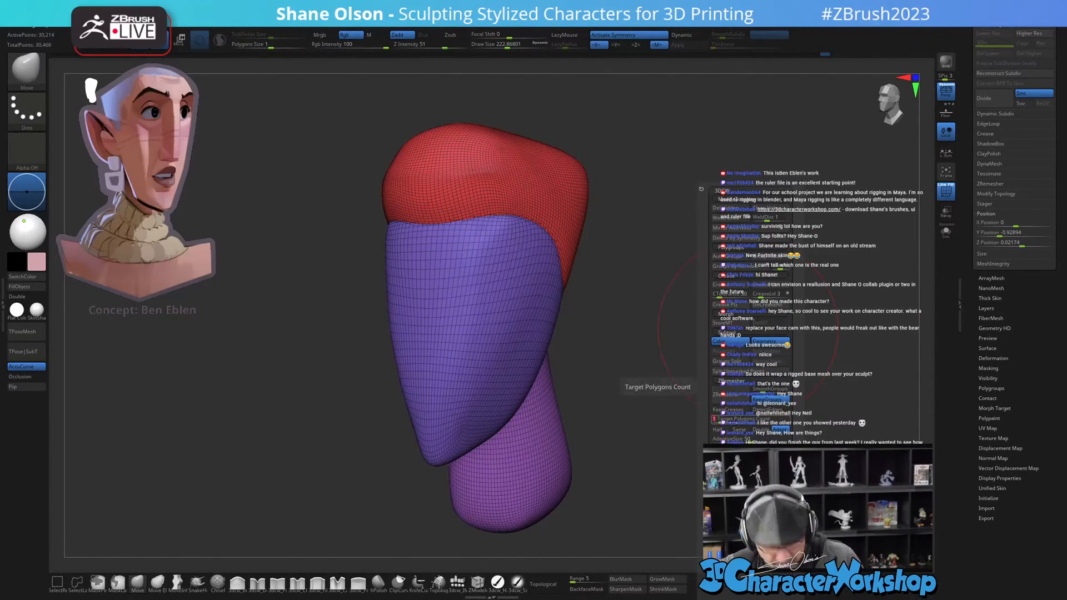
{"action": "key", "text": "Return"}
{"action": "left_click", "coordinate": [727, 394]}
{"action": "mouse_move", "coordinate": [724, 380]}
{"action": "left_mouse_down"}
{"action": "mouse_move", "coordinate": [827, 372]}
{"action": "mouse_move", "coordinate": [665, 376]}
{"action": "mouse_move", "coordinate": [741, 338]}
{"action": "left_mouse_up"}
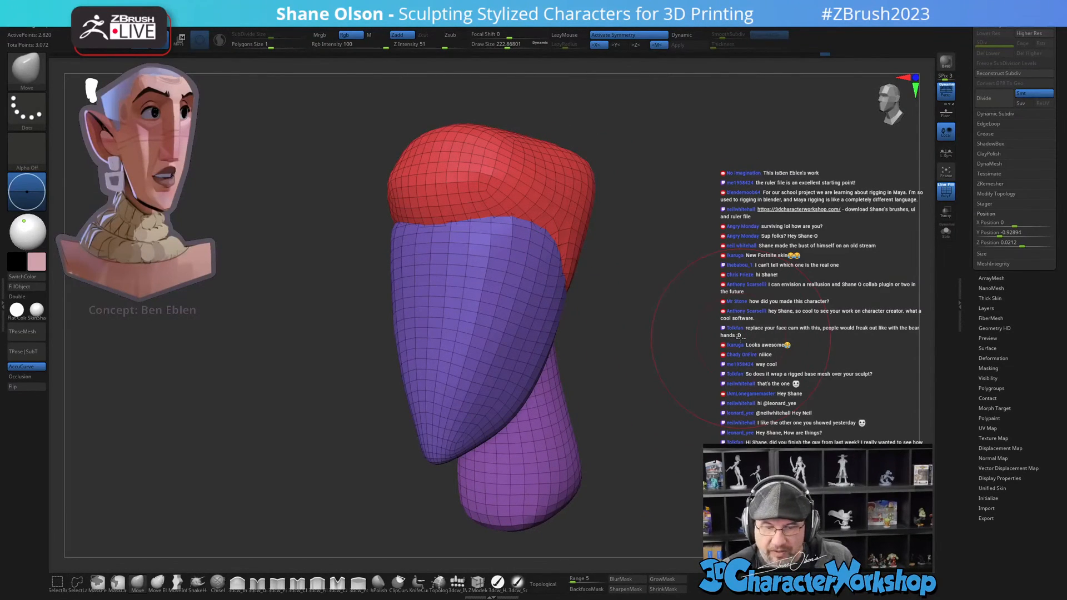
{"action": "key", "text": "d"}
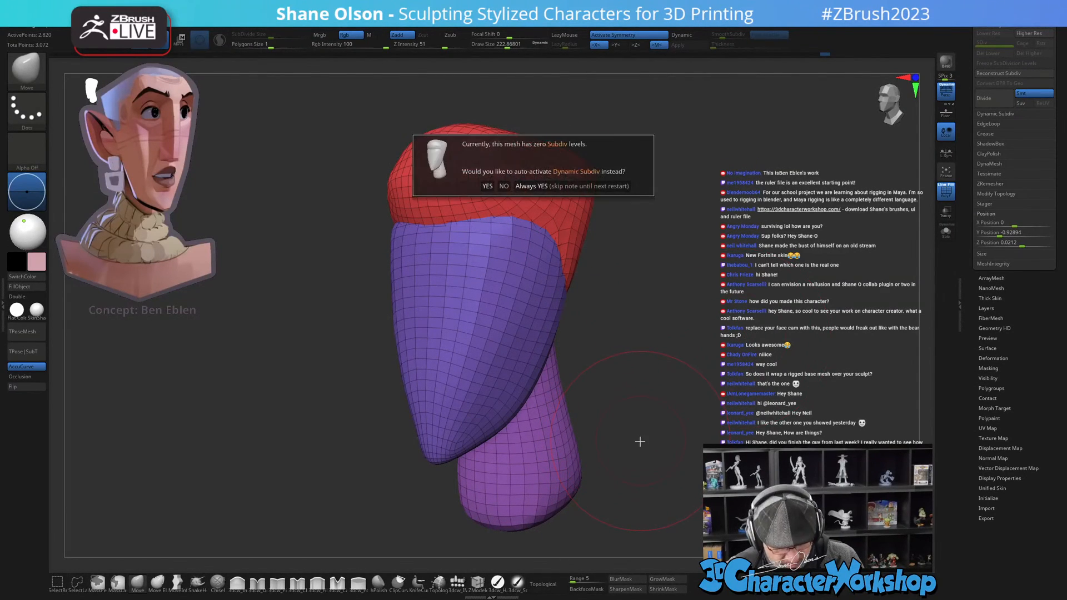
{"action": "left_click", "coordinate": [581, 187]}
Step: Pinch the border between the cranium and the face with the 3dcw_Pinch brush at a draw size of about 182
{"action": "left_click_drag", "start_coordinate": [644, 367], "coordinate": [609, 455]}
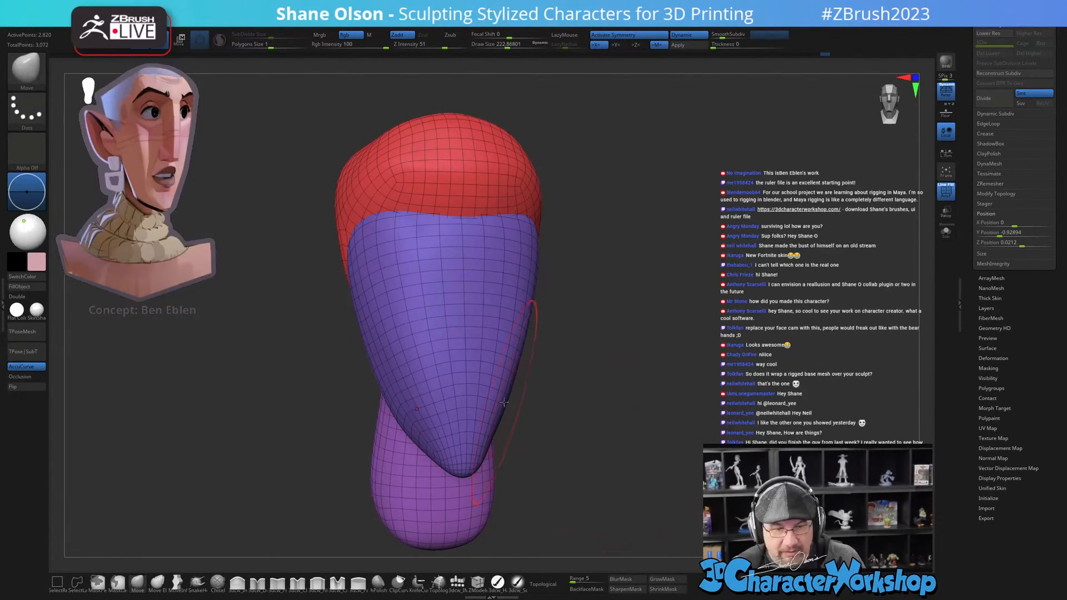
{"action": "right_click_drag", "start_coordinate": [450, 301], "coordinate": [442, 343], "text": "alt"}
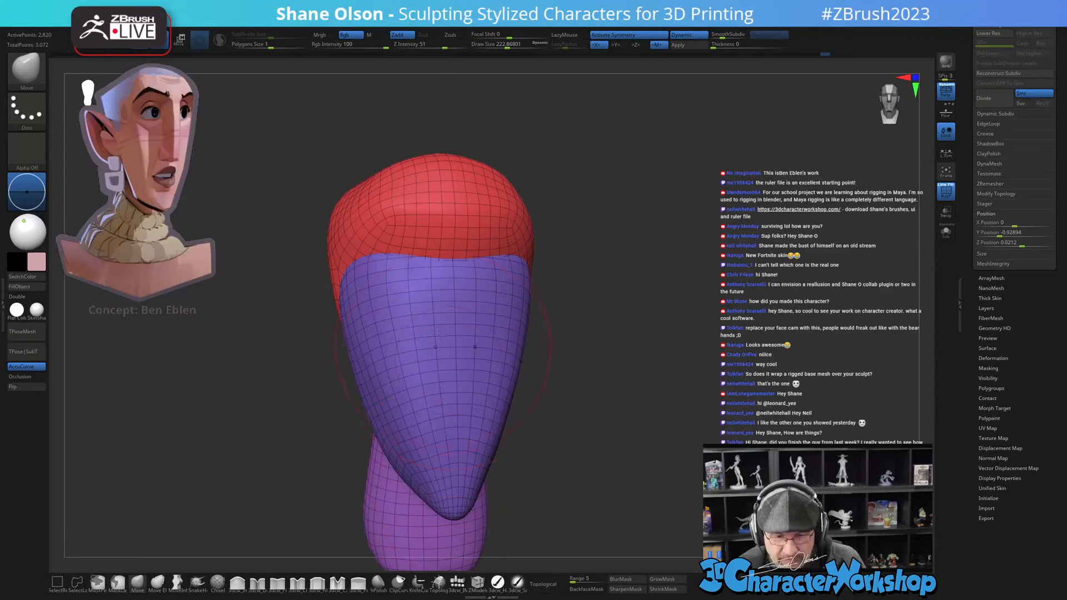
{"action": "right_click_drag", "start_coordinate": [419, 402], "coordinate": [553, 364]}
{"action": "key", "text": "s"}
{"action": "left_click_drag", "start_coordinate": [525, 372], "coordinate": [518, 372]}
{"action": "right_click_drag", "start_coordinate": [517, 456], "coordinate": [530, 418], "text": "alt"}
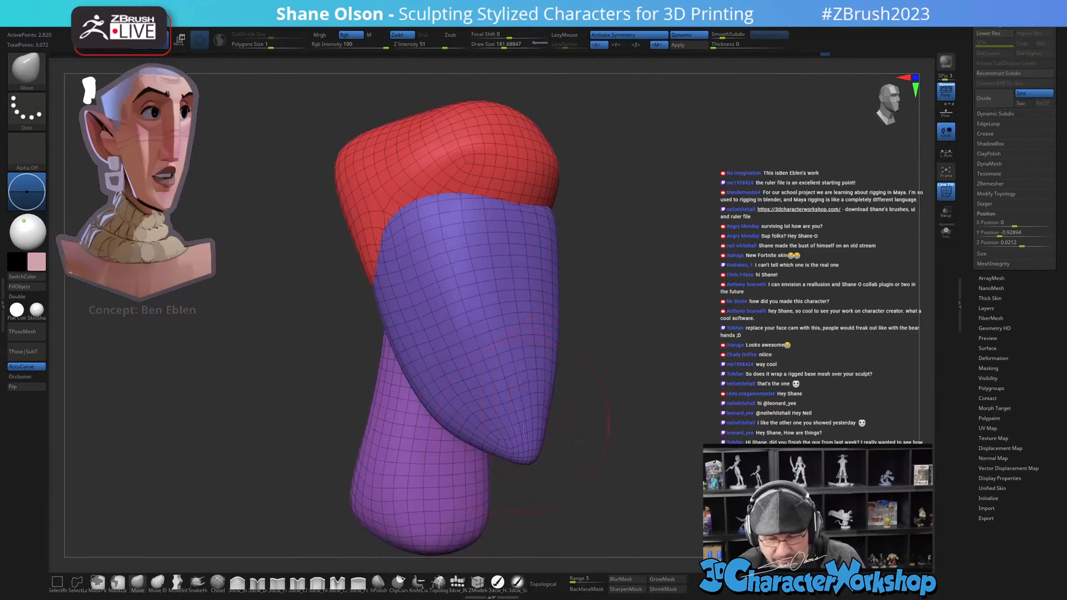
{"action": "left_click", "coordinate": [278, 582]}
{"action": "mouse_move", "coordinate": [435, 214]}
{"action": "left_mouse_down"}
{"action": "mouse_move", "coordinate": [473, 295]}
{"action": "mouse_move", "coordinate": [458, 226]}
{"action": "left_mouse_up"}
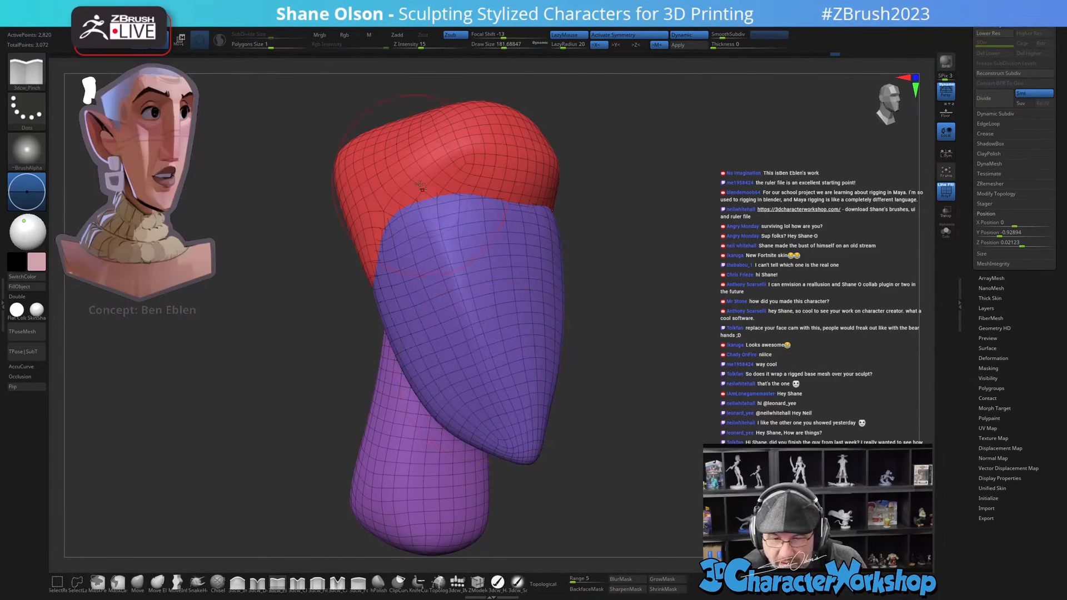
Step: Mask everything except the face polygroup and push the face back beneath the brow with the Transpose gizmo
{"action": "left_click_drag", "start_coordinate": [634, 374], "coordinate": [727, 363]}
{"action": "key", "text": "w"}
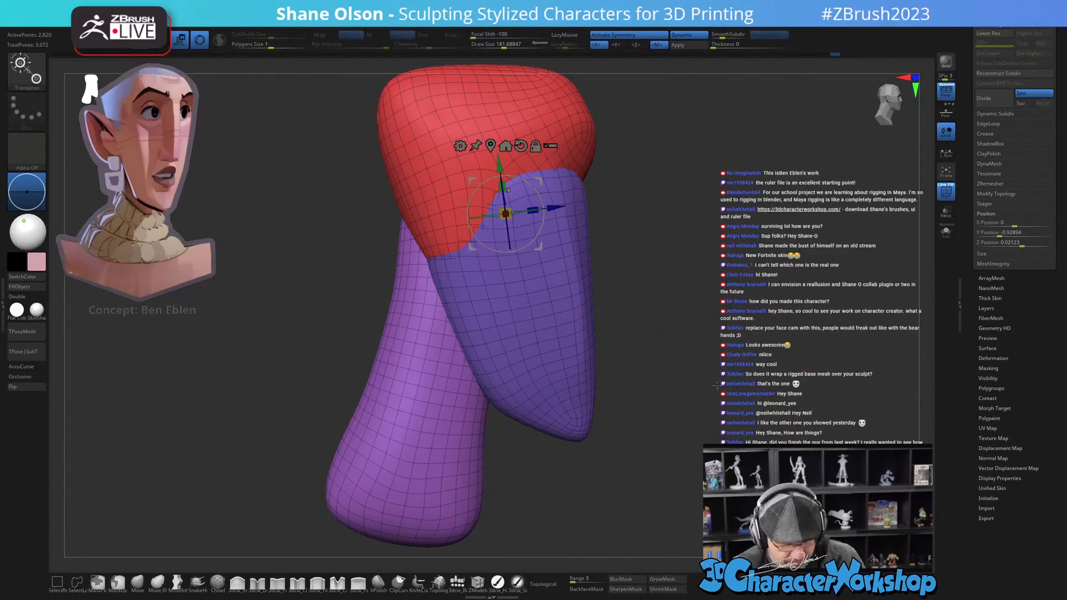
{"action": "left_click", "coordinate": [529, 307], "text": "ctrl"}
{"action": "mouse_move", "coordinate": [565, 275]}
{"action": "left_mouse_down", "text": "alt"}
{"action": "mouse_move", "coordinate": [563, 254]}
{"action": "mouse_move", "coordinate": [551, 277]}
{"action": "mouse_move", "coordinate": [572, 273]}
{"action": "mouse_move", "coordinate": [548, 276]}
{"action": "left_mouse_up", "text": "alt"}
{"action": "left_click_drag", "start_coordinate": [680, 361], "coordinate": [648, 348]}
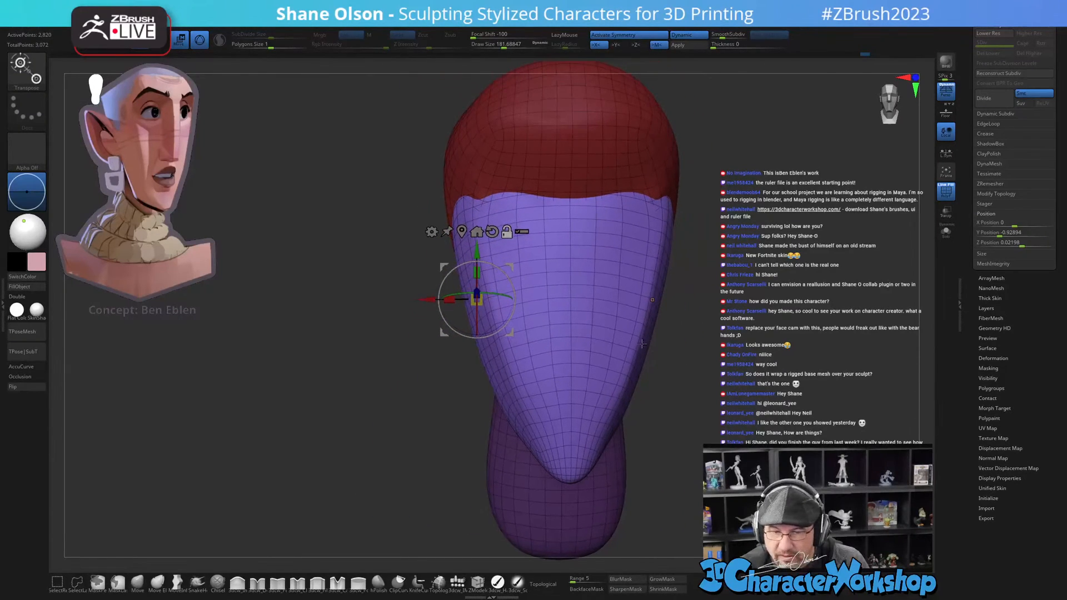
{"action": "left_click_drag", "start_coordinate": [727, 389], "coordinate": [749, 390]}
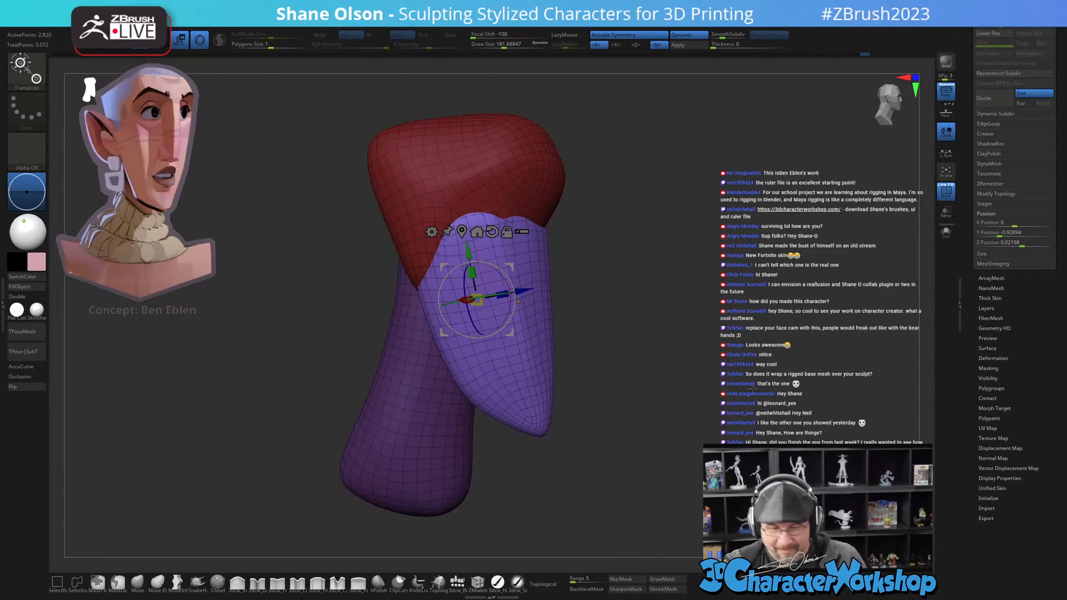
{"action": "left_click_drag", "start_coordinate": [758, 333], "coordinate": [713, 289]}
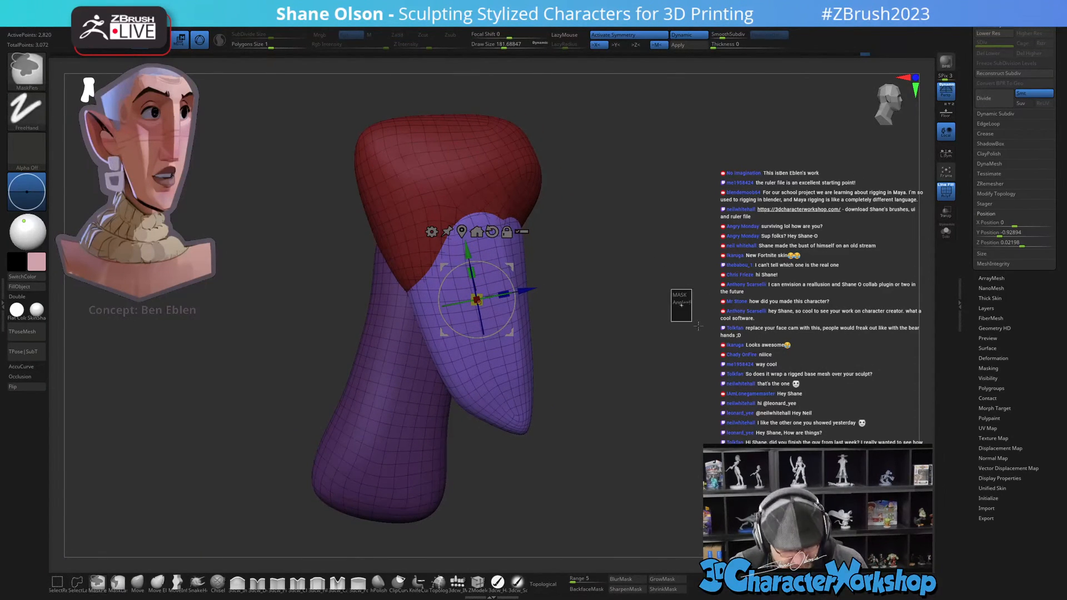
Step: Mask everything except the cranium polygroup and reshape its back and lower edge with the Move brush at a draw size of about 280
{"action": "left_click", "coordinate": [508, 204], "text": "ctrl"}
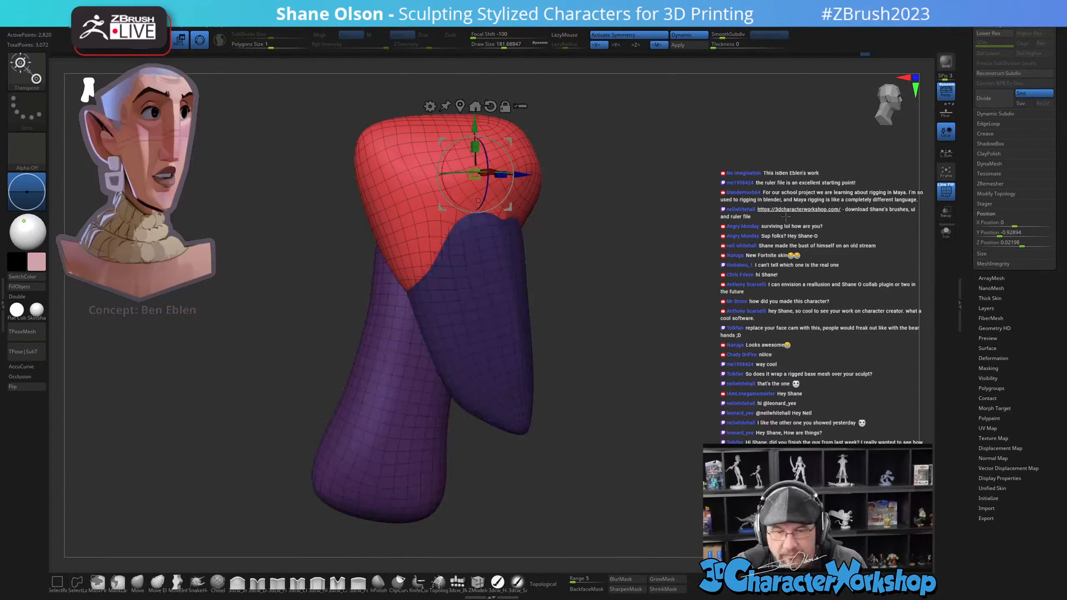
{"action": "key", "text": "q"}
{"action": "mouse_move", "coordinate": [754, 245]}
{"action": "left_mouse_down", "text": "alt"}
{"action": "mouse_move", "coordinate": [773, 275]}
{"action": "mouse_move", "coordinate": [806, 277]}
{"action": "mouse_move", "coordinate": [721, 278]}
{"action": "left_mouse_up", "text": "alt"}
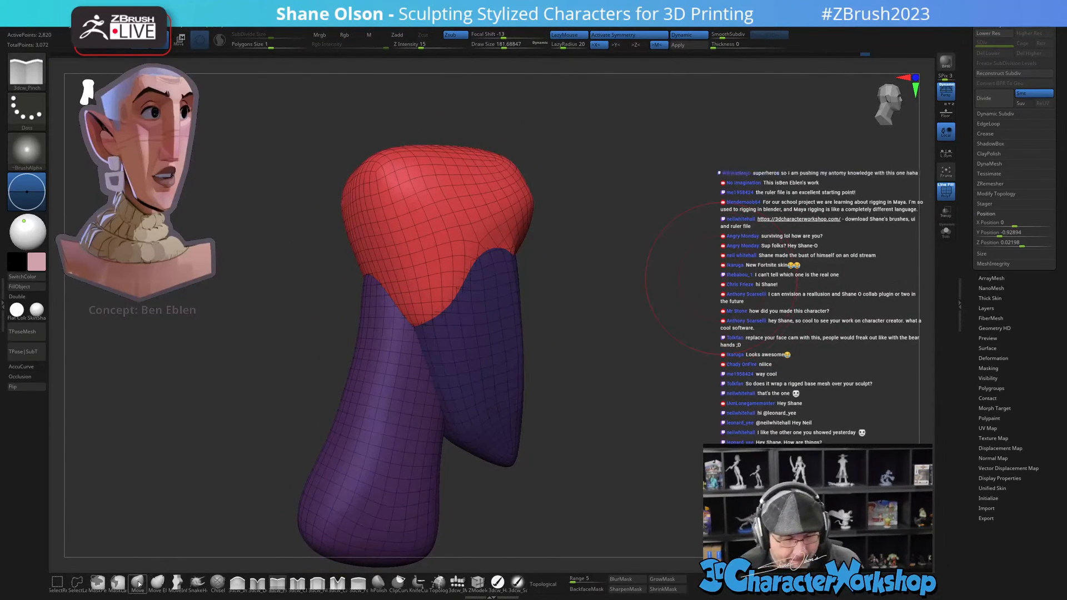
{"action": "left_click", "coordinate": [137, 581]}
{"action": "left_click_drag", "start_coordinate": [554, 322], "coordinate": [607, 319], "text": "alt"}
{"action": "key", "text": "s"}
{"action": "left_click_drag", "start_coordinate": [711, 338], "coordinate": [705, 339]}
{"action": "mouse_move", "coordinate": [705, 339]}
{"action": "left_mouse_down"}
{"action": "mouse_move", "coordinate": [695, 341]}
{"action": "mouse_move", "coordinate": [685, 294]}
{"action": "mouse_move", "coordinate": [675, 304]}
{"action": "left_mouse_up"}
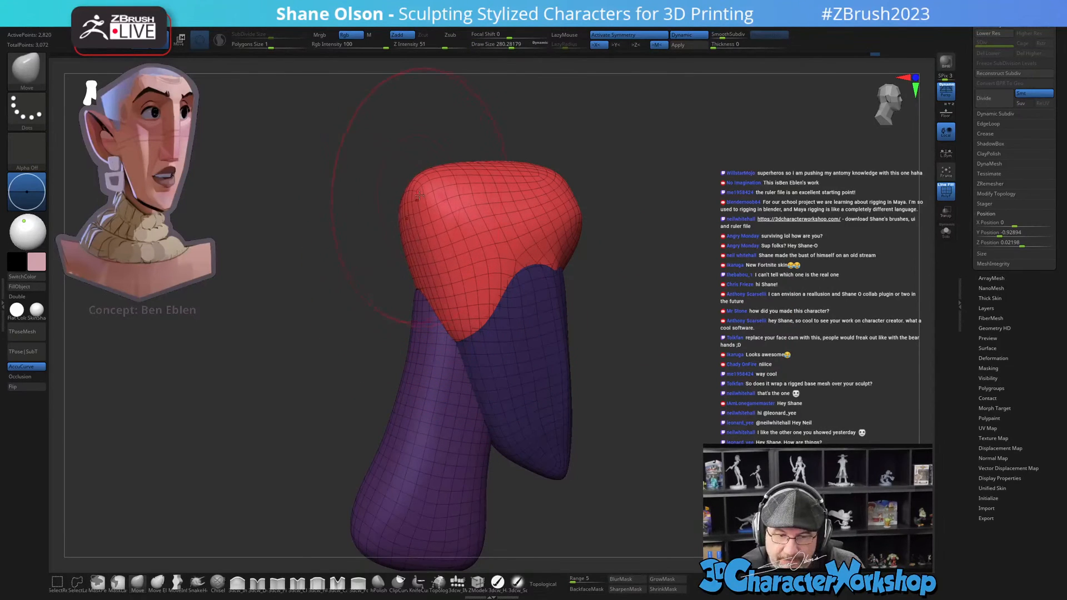
{"action": "left_click_drag", "start_coordinate": [454, 317], "coordinate": [464, 329]}
{"action": "mouse_move", "coordinate": [339, 250]}
{"action": "left_mouse_down"}
{"action": "mouse_move", "coordinate": [486, 233]}
{"action": "mouse_move", "coordinate": [358, 238]}
{"action": "left_mouse_up"}
{"action": "left_click_drag", "start_coordinate": [353, 190], "coordinate": [339, 247], "text": "alt"}
Step: Clear the mask and refine the brow and face profile with the Move brush at a draw size of about 177
{"action": "key", "text": "s"}
{"action": "mouse_move", "coordinate": [657, 401]}
{"action": "left_mouse_down"}
{"action": "mouse_move", "coordinate": [652, 416]}
{"action": "mouse_move", "coordinate": [643, 374]}
{"action": "mouse_move", "coordinate": [600, 354]}
{"action": "mouse_move", "coordinate": [611, 372]}
{"action": "mouse_move", "coordinate": [543, 354]}
{"action": "mouse_move", "coordinate": [555, 352]}
{"action": "left_mouse_up"}
{"action": "left_click", "coordinate": [611, 375], "text": "ctrl"}
{"action": "left_click_drag", "start_coordinate": [611, 371], "coordinate": [618, 371]}
{"action": "left_click_drag", "start_coordinate": [539, 301], "coordinate": [530, 304]}
{"action": "key", "text": "["}
{"action": "left_click_drag", "start_coordinate": [535, 315], "coordinate": [692, 365]}
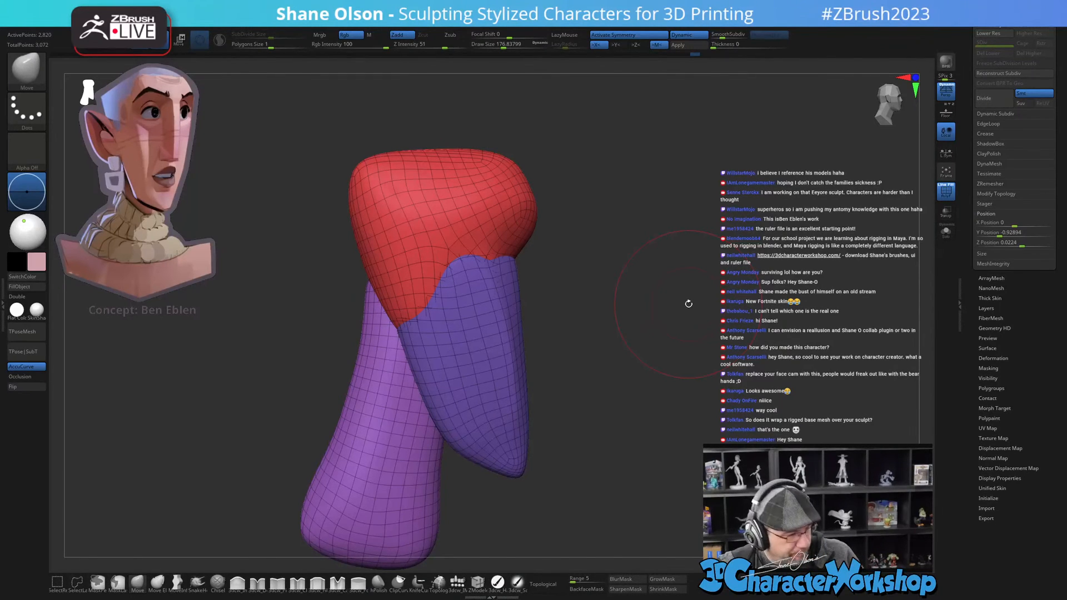
{"action": "left_click_drag", "start_coordinate": [716, 267], "coordinate": [705, 267]}
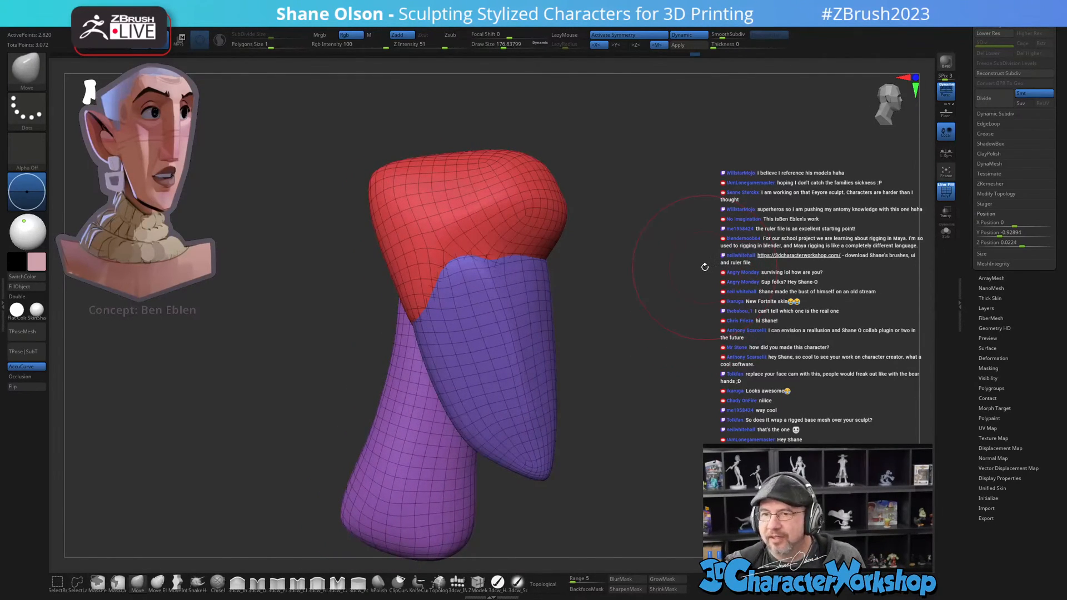
{"action": "left_click_drag", "start_coordinate": [674, 439], "coordinate": [366, 384]}
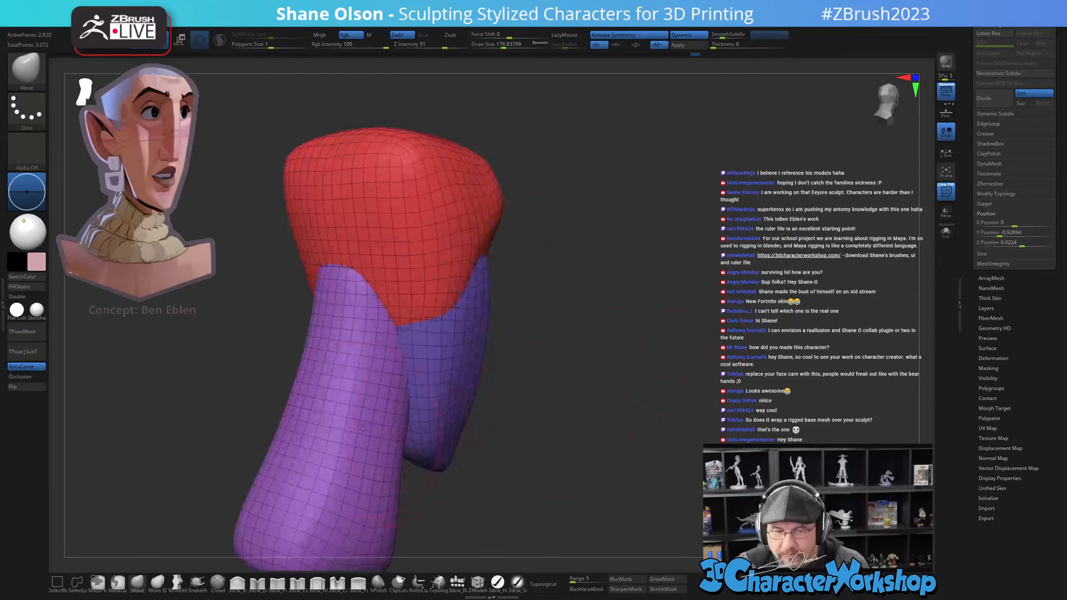
{"action": "left_click_drag", "start_coordinate": [581, 432], "coordinate": [422, 245]}
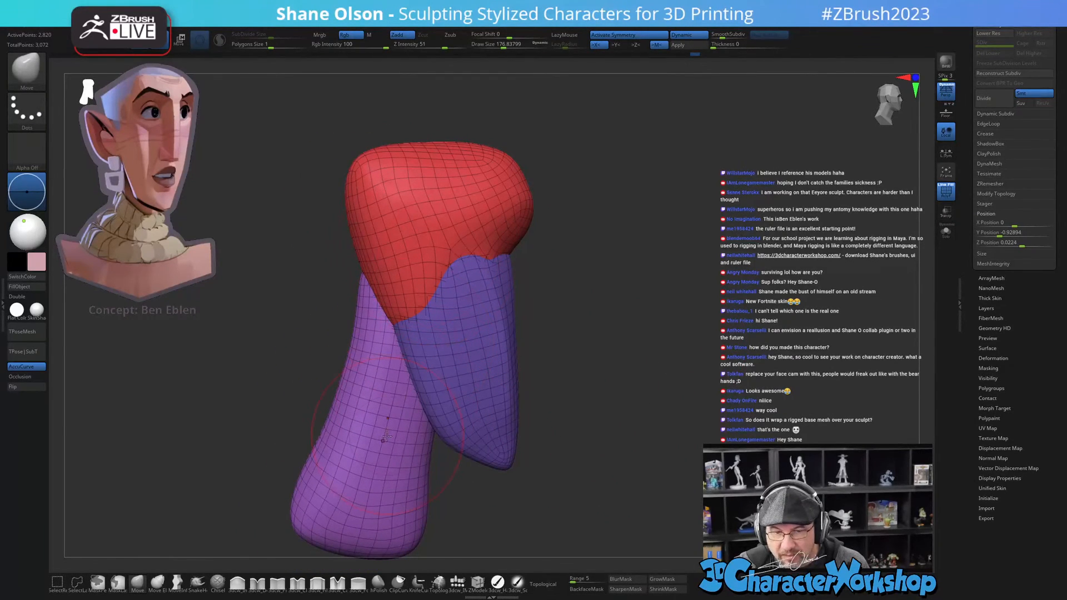
Step: Mask the neck polygroup so that only the cranium and face stay editable
{"action": "left_click", "coordinate": [357, 441], "text": "ctrl+shift"}
{"action": "left_click", "coordinate": [357, 441], "text": "ctrl+shift"}
{"action": "mouse_move", "coordinate": [584, 424]}
{"action": "left_mouse_down"}
{"action": "mouse_move", "coordinate": [669, 420]}
{"action": "mouse_move", "coordinate": [605, 422]}
{"action": "mouse_move", "coordinate": [679, 355]}
{"action": "mouse_move", "coordinate": [670, 356]}
{"action": "mouse_move", "coordinate": [700, 345]}
{"action": "mouse_move", "coordinate": [678, 305]}
{"action": "left_mouse_up"}
{"action": "key", "text": "ctrl"}
{"action": "left_click", "coordinate": [689, 319], "text": "ctrl+shift"}
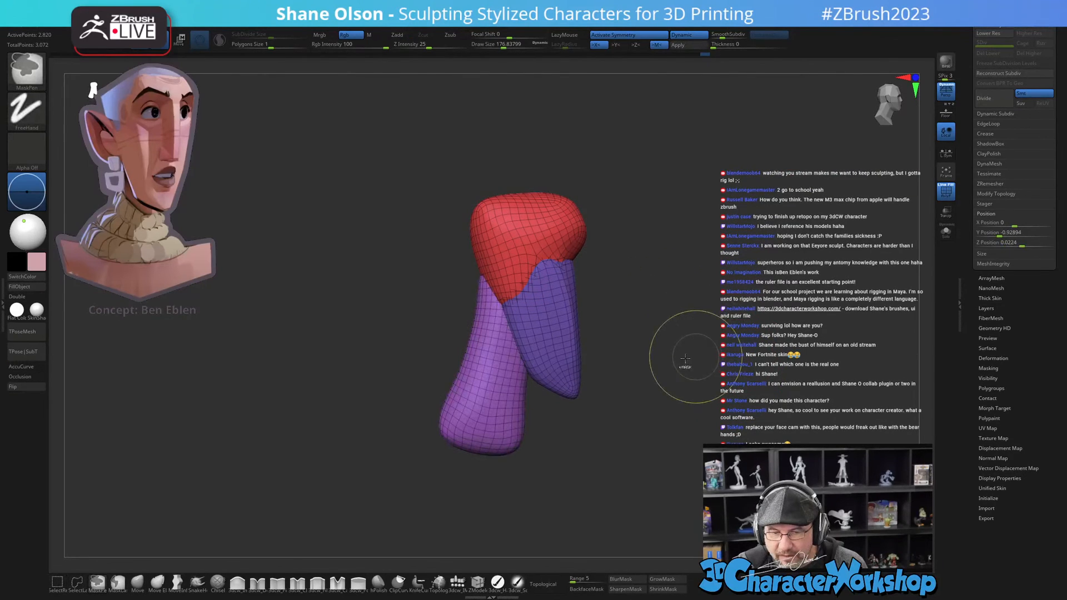
{"action": "left_click", "coordinate": [471, 414], "text": "ctrl+shift"}
{"action": "left_click_drag", "start_coordinate": [331, 169], "coordinate": [656, 512], "text": "ctrl+shift"}
{"action": "left_click_drag", "start_coordinate": [777, 394], "coordinate": [697, 346]}
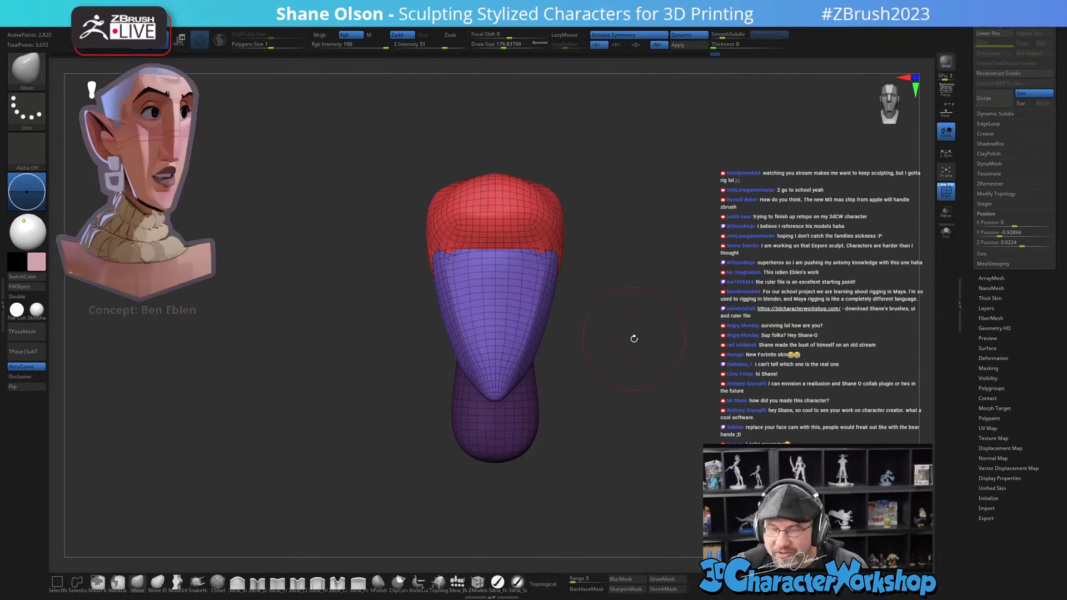
Step: Nudge the upper front of the cranium upward with the Move brush, and turn off the polyframe display
{"action": "left_click_drag", "start_coordinate": [634, 269], "coordinate": [597, 332]}
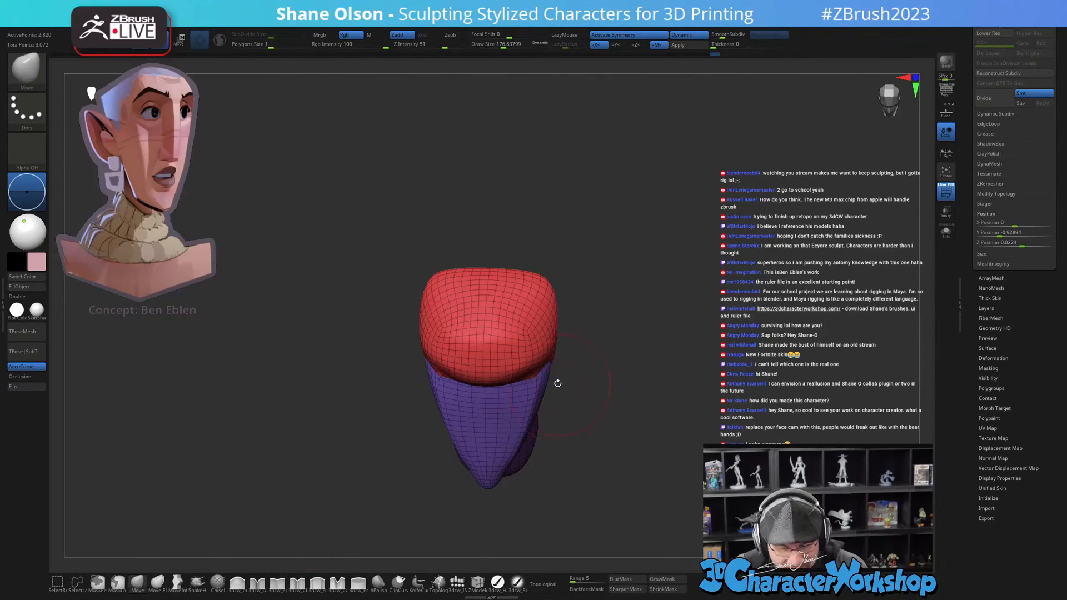
{"action": "left_click_drag", "start_coordinate": [524, 327], "coordinate": [527, 300]}
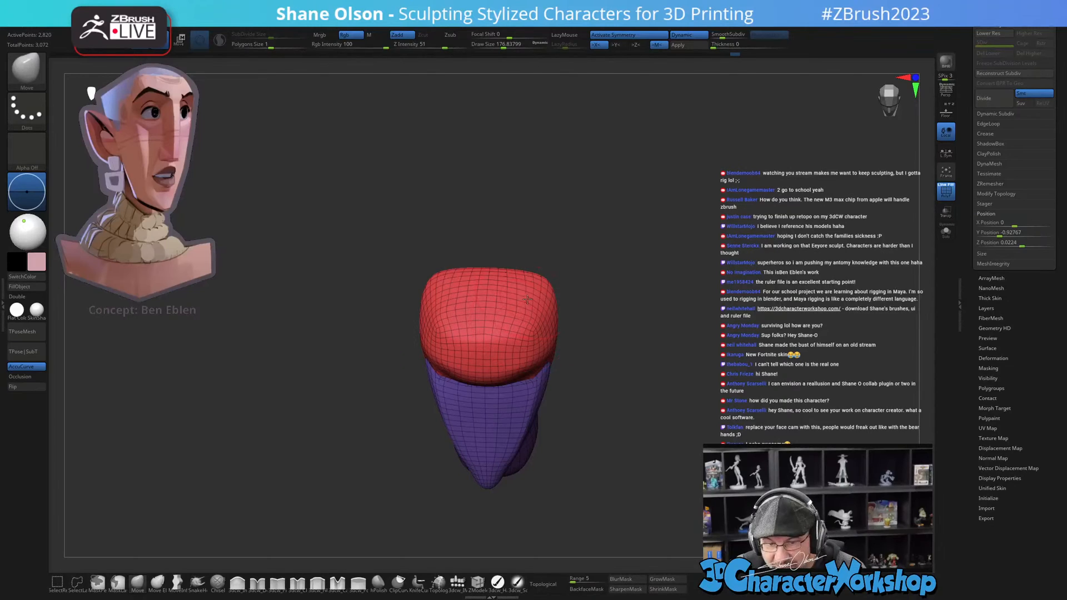
{"action": "left_click_drag", "start_coordinate": [686, 420], "coordinate": [688, 360]}
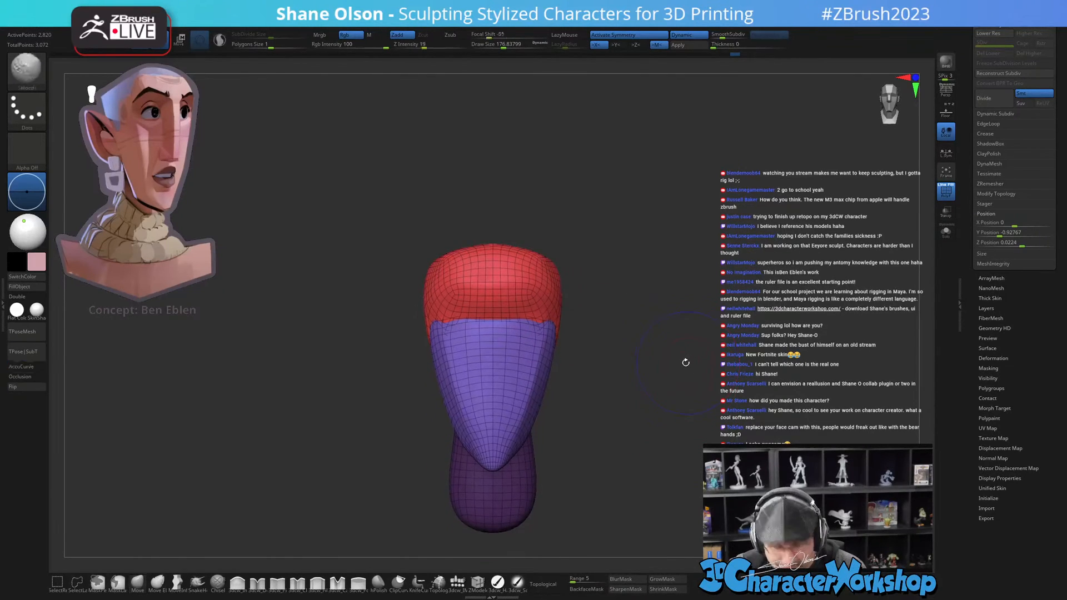
{"action": "key", "text": "shift+f"}
{"action": "left_click_drag", "start_coordinate": [693, 429], "coordinate": [674, 412]}
{"action": "key", "text": "2"}
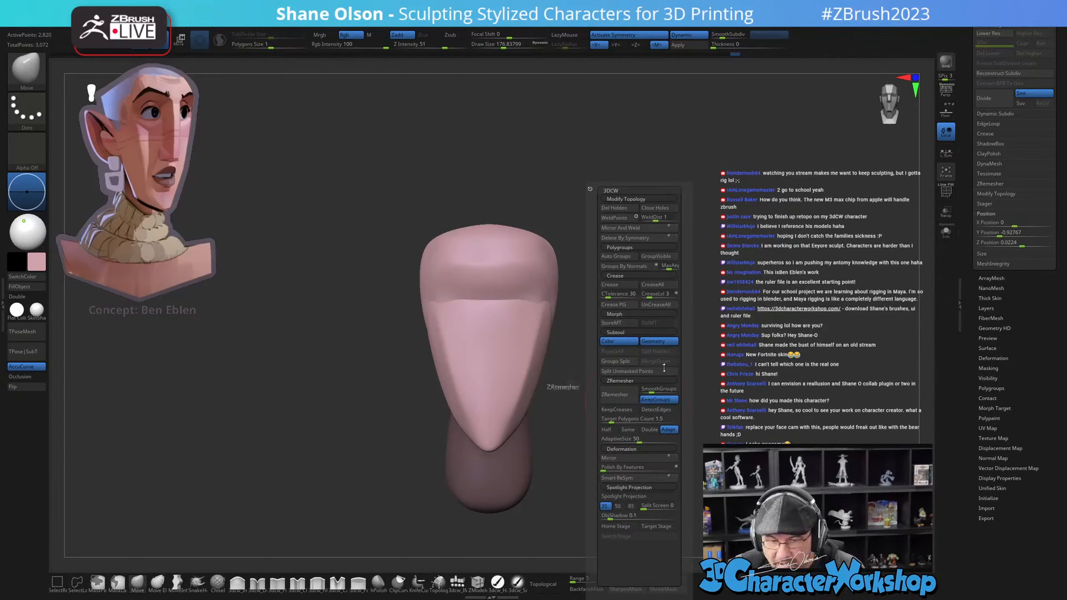
Step: Reset the Transpose gizmo's placement and orientation, center it on the face, and apply Remesh By Union to the unmasked cranium and face
{"action": "key", "text": "w"}
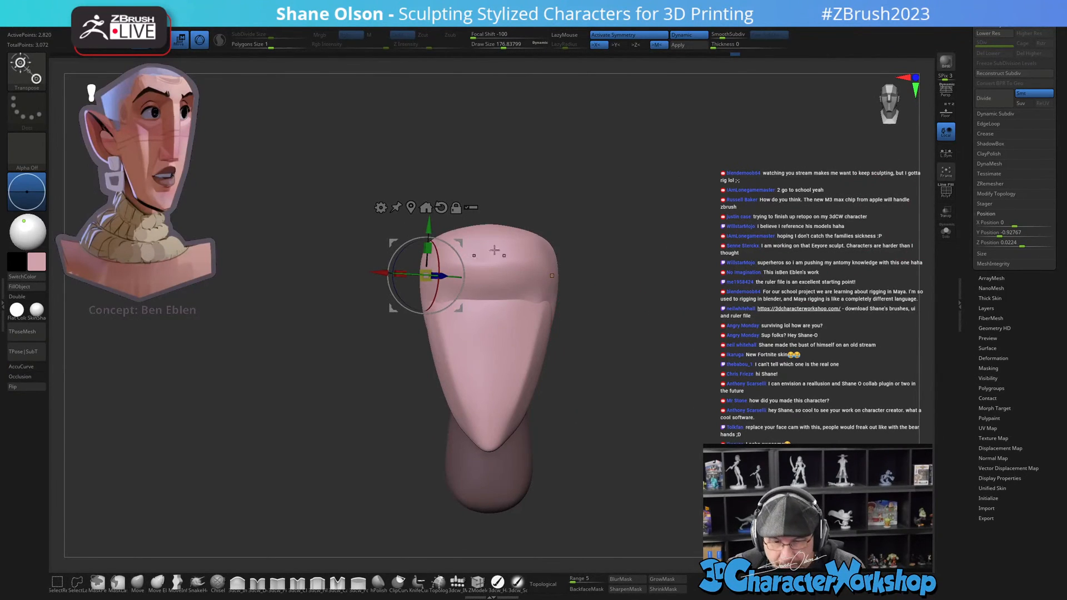
{"action": "left_click", "coordinate": [430, 204], "text": "alt"}
{"action": "left_click", "coordinate": [504, 436], "text": "alt"}
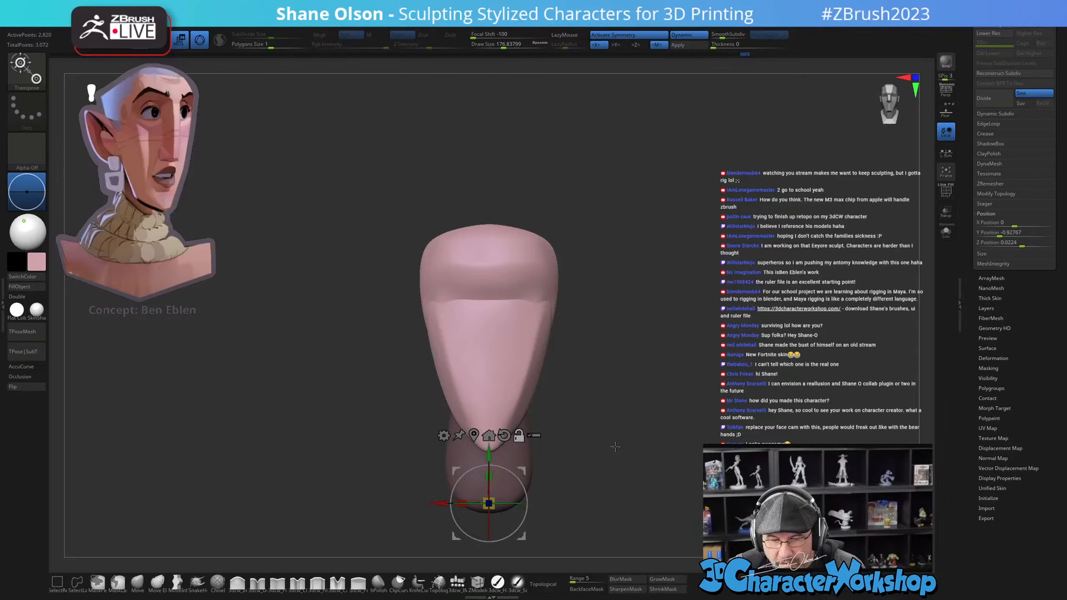
{"action": "left_click_drag", "start_coordinate": [488, 457], "coordinate": [488, 282]}
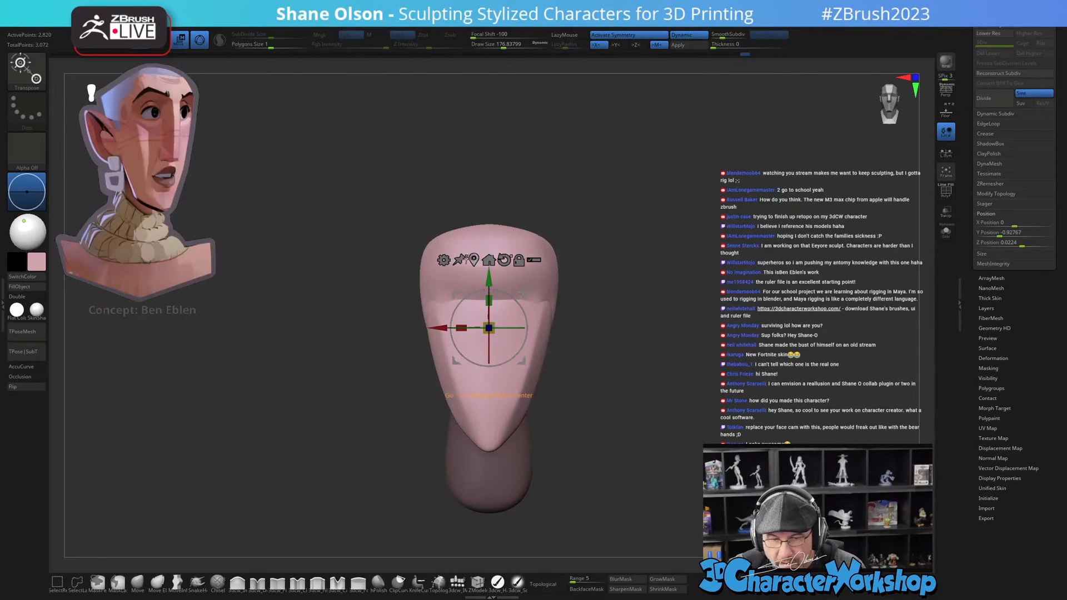
{"action": "left_click", "coordinate": [444, 262]}
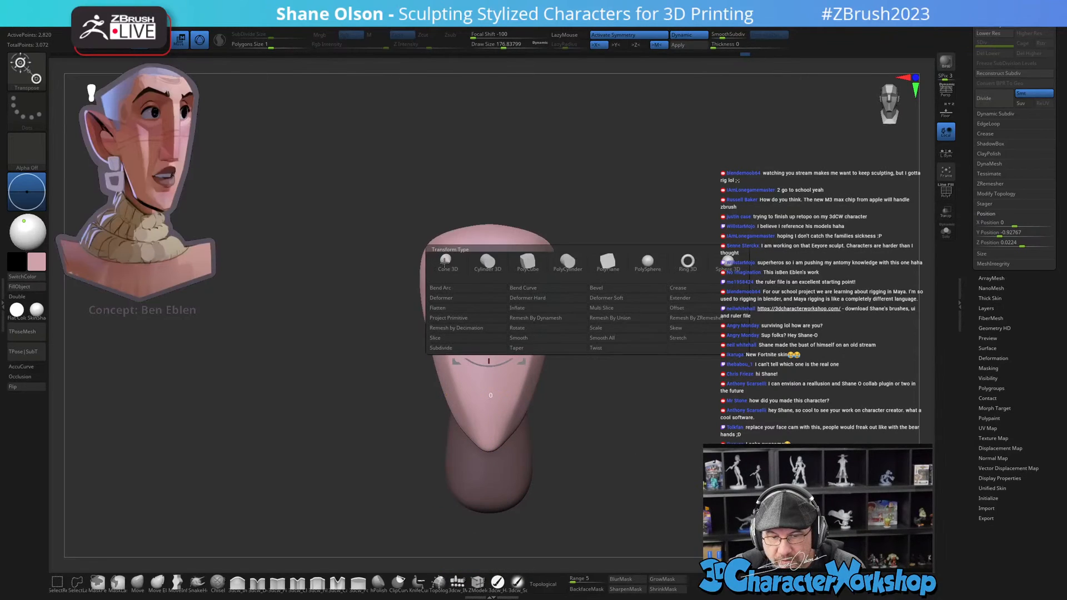
{"action": "left_click", "coordinate": [629, 323]}
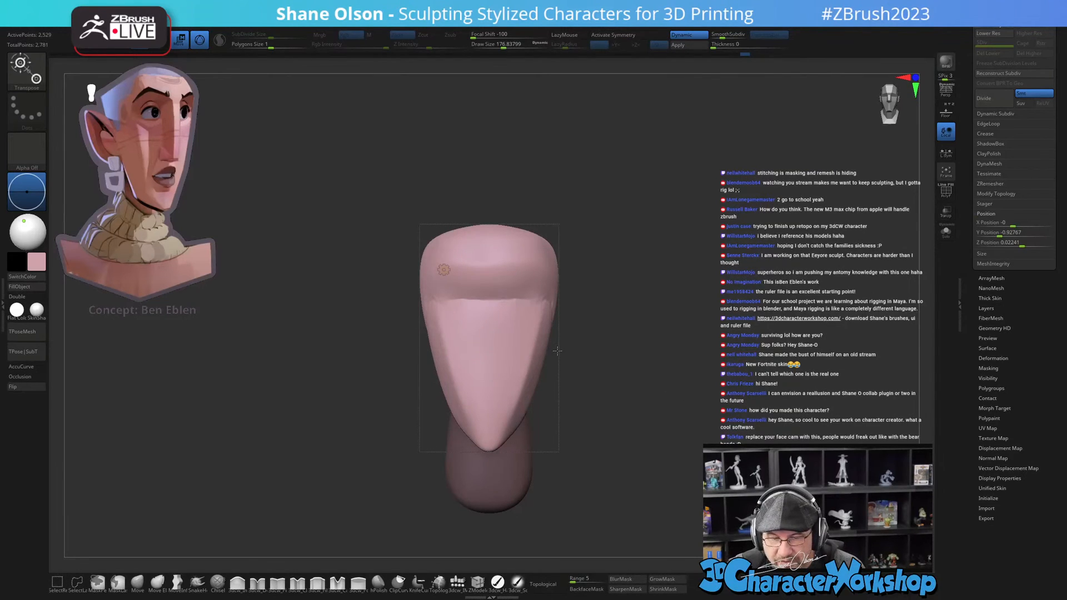
{"action": "left_click", "coordinate": [443, 269]}
{"action": "left_click", "coordinate": [577, 276]}
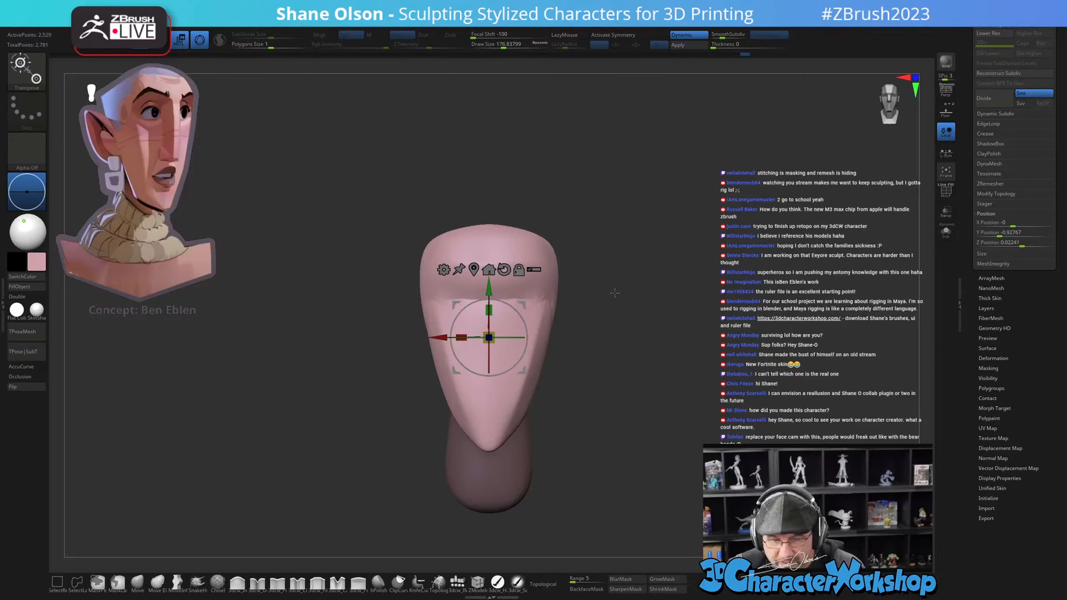
Step: Turn X symmetry and the polyframe display back on for the merged head
{"action": "key", "text": "x"}
{"action": "key", "text": "shift+f"}
{"action": "left_click_drag", "start_coordinate": [615, 293], "coordinate": [647, 314]}
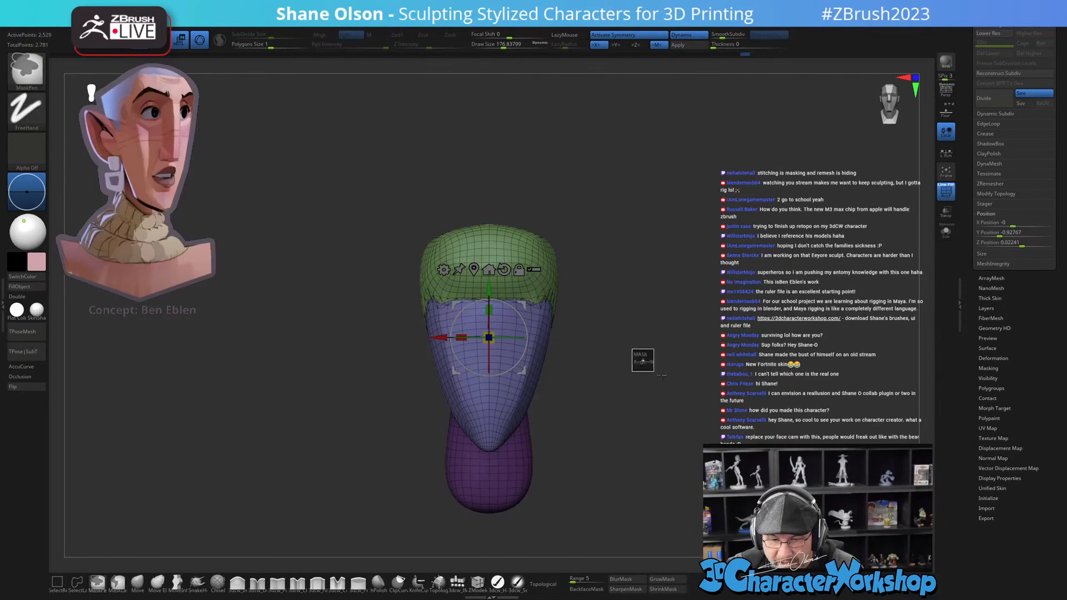
Step: Clear the mask from the neck and ZRemesh the whole head with KeepGroups on to get a cleaner topology
{"action": "left_click_drag", "start_coordinate": [639, 357], "coordinate": [646, 321], "text": "ctrl"}
{"action": "right_click", "coordinate": [646, 322]}
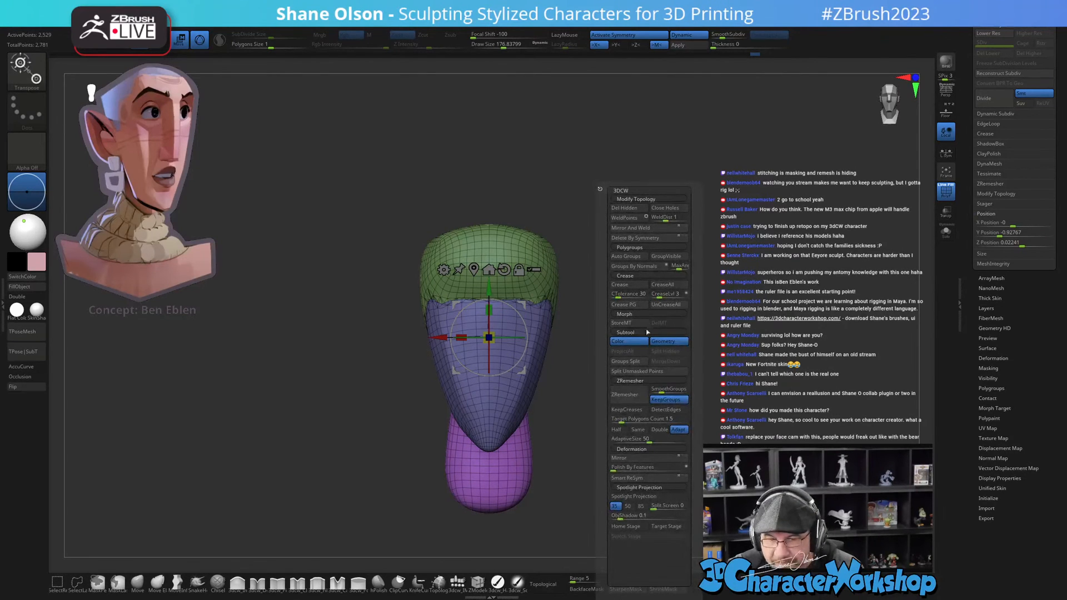
{"action": "scroll", "coordinate": [577, 301], "scroll_direction": "up", "scroll_amount": 5}
{"action": "left_click_drag", "start_coordinate": [533, 305], "coordinate": [449, 315]}
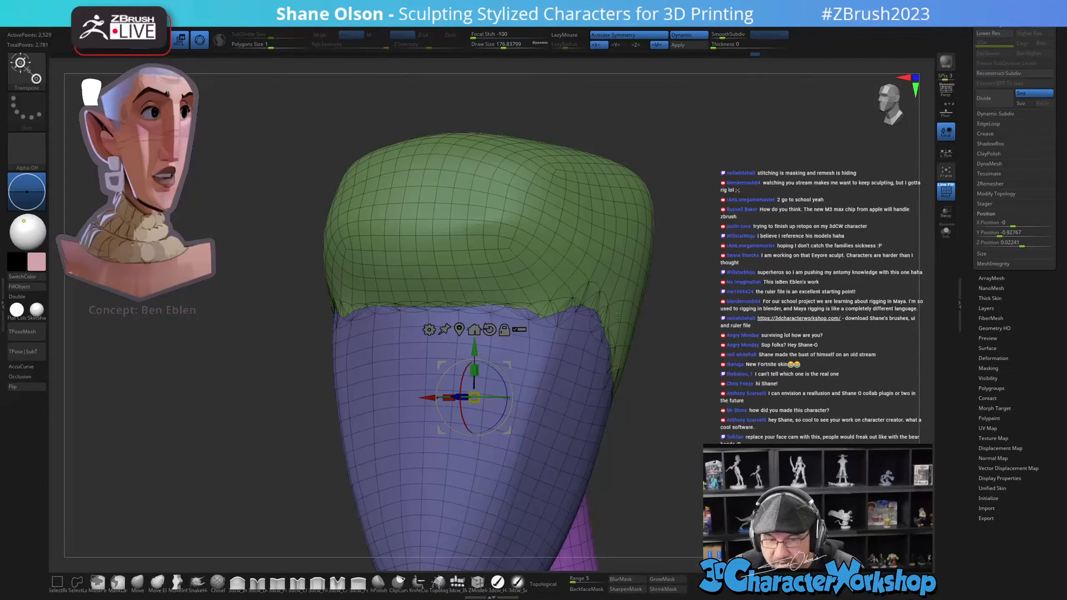
{"action": "key", "text": "shift+f"}
{"action": "key", "text": "shift+f"}
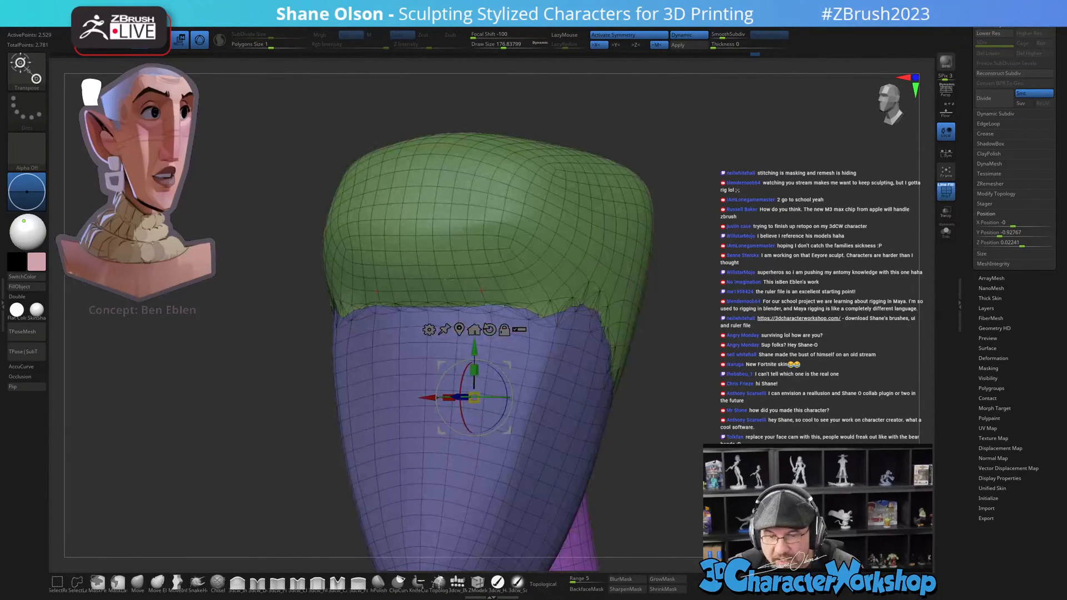
{"action": "left_click_drag", "start_coordinate": [749, 390], "coordinate": [734, 370]}
{"action": "key", "text": "space"}
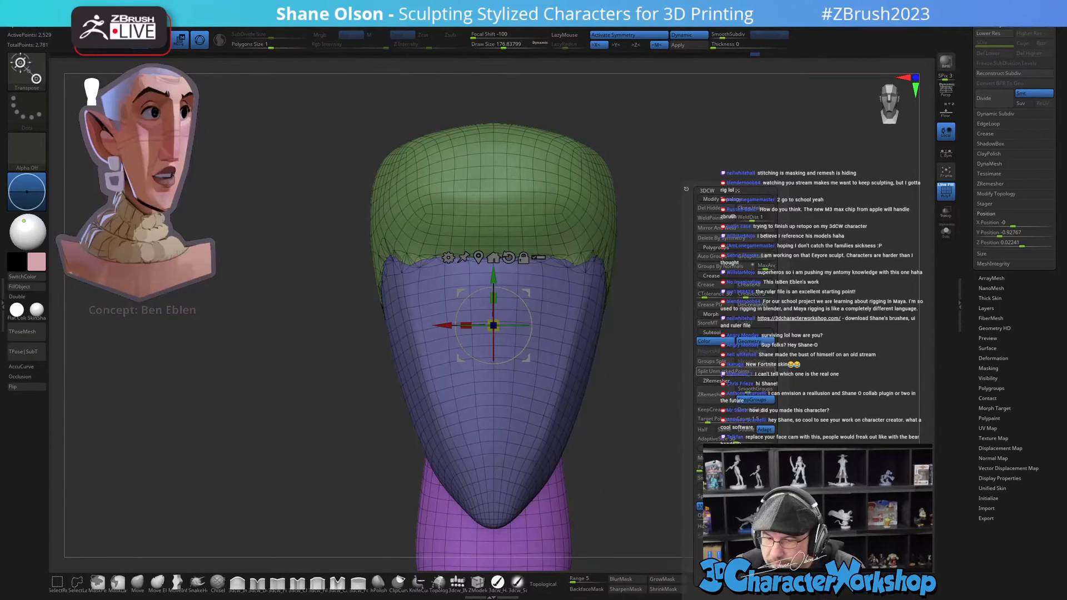
{"action": "left_click", "coordinate": [720, 398]}
{"action": "left_click_drag", "start_coordinate": [715, 345], "coordinate": [683, 344]}
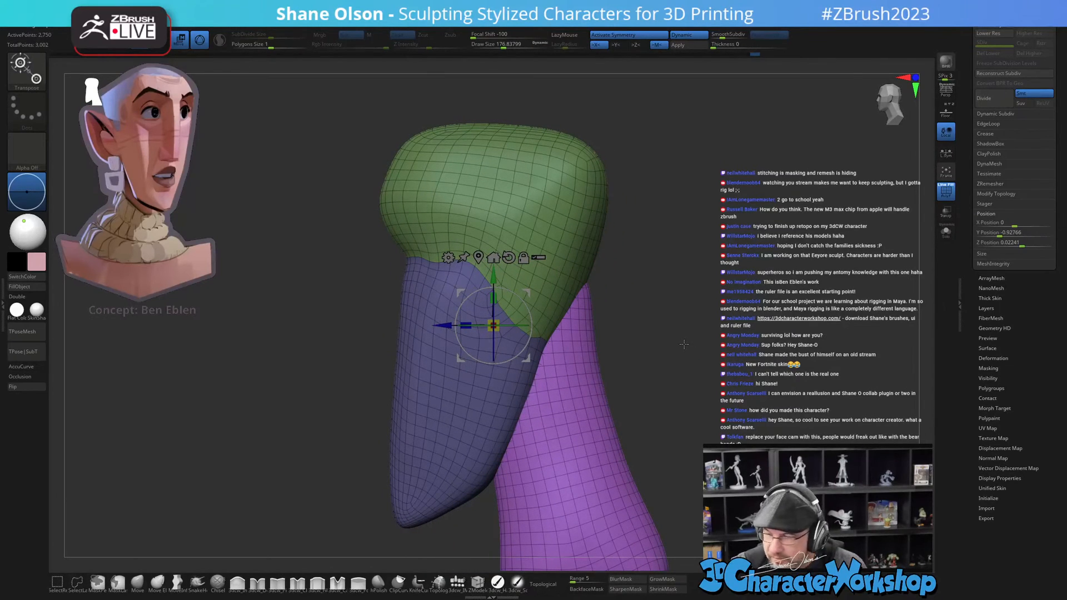
Step: Adjust the silhouette of the cranium and face with the Move brush, reducing the draw size to 112
{"action": "key", "text": "q"}
{"action": "left_click_drag", "start_coordinate": [683, 344], "coordinate": [660, 430]}
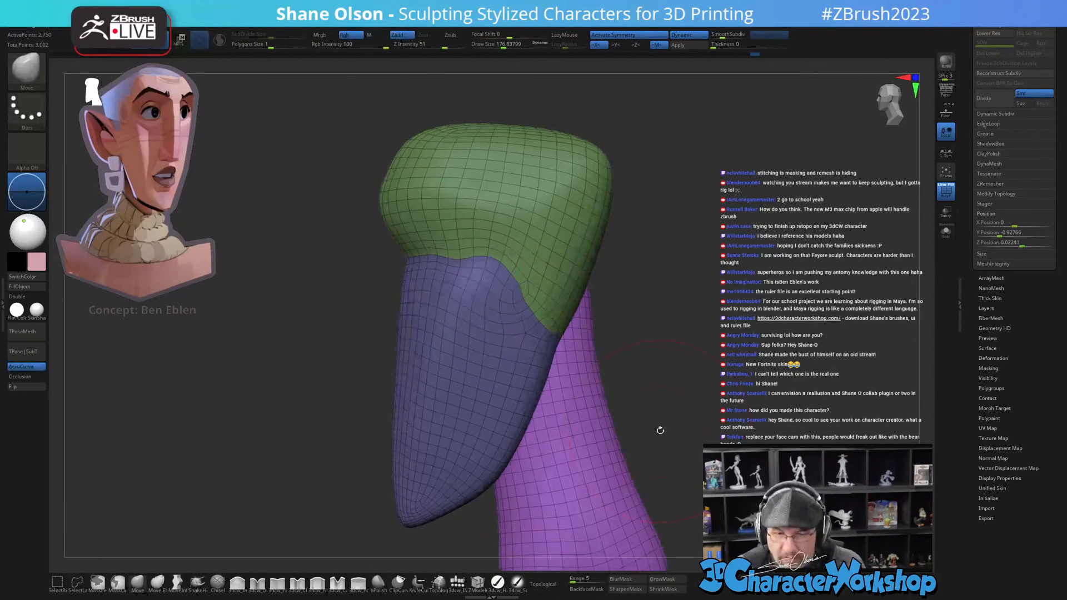
{"action": "left_click_drag", "start_coordinate": [341, 421], "coordinate": [460, 267]}
{"action": "key", "text": "bracketleft"}
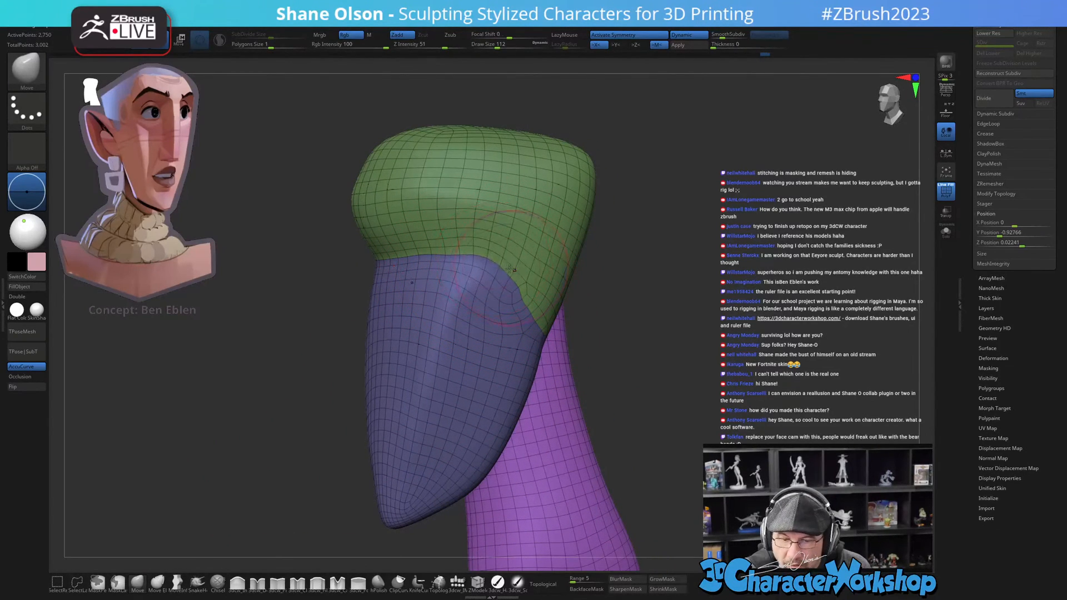
{"action": "left_click_drag", "start_coordinate": [622, 325], "coordinate": [597, 311]}
{"action": "left_click_drag", "start_coordinate": [597, 272], "coordinate": [715, 406]}
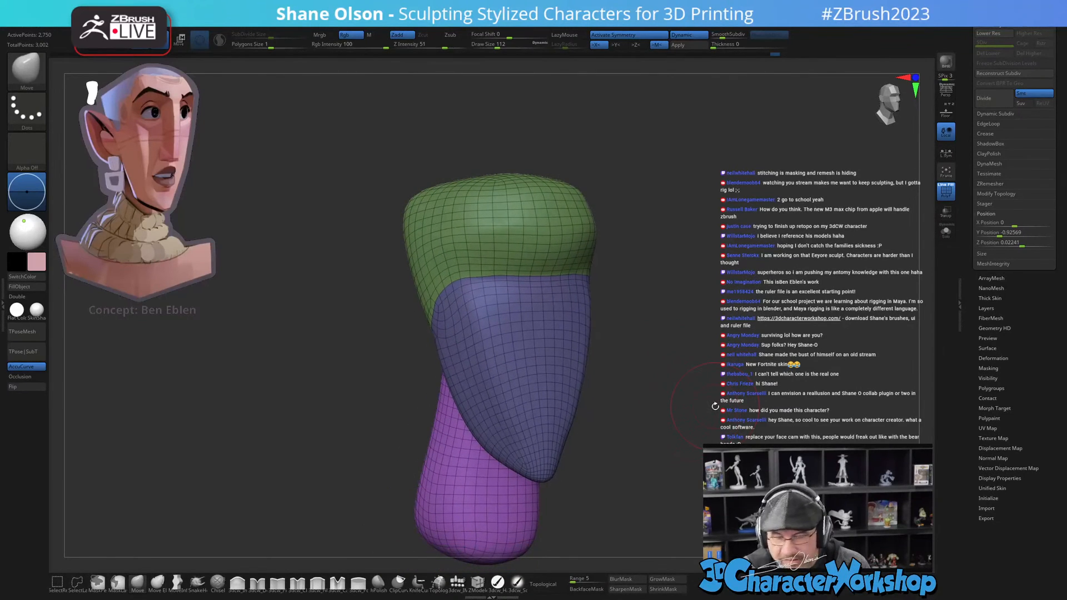
Step: Insert a rounded primitive from the 3dcw_IMM brush on the face's centerline and place it as a long nose protruding from below the brow
{"action": "left_click", "coordinate": [459, 582]}
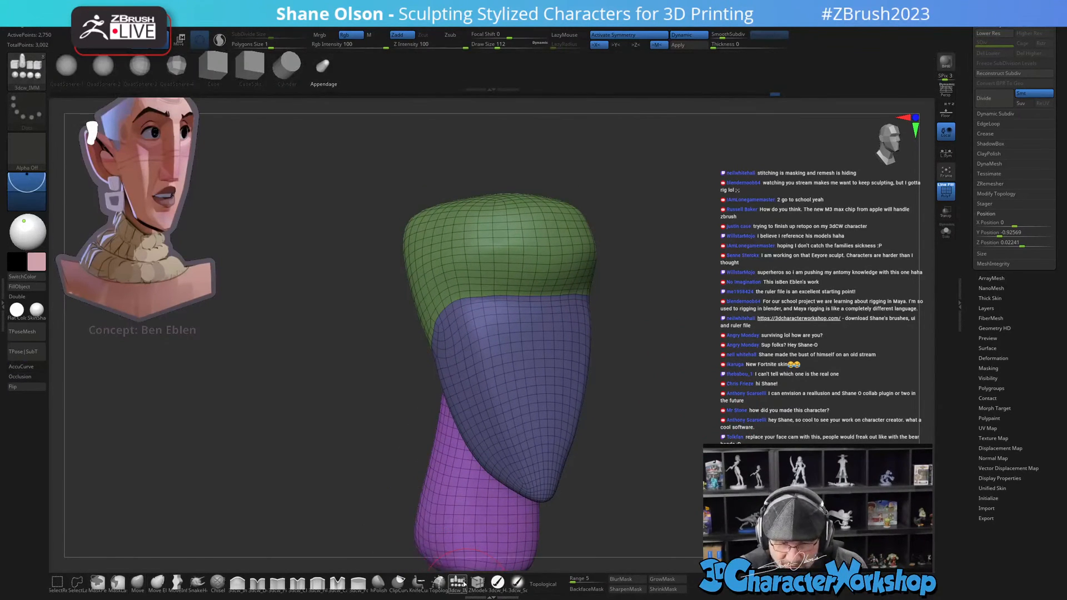
{"action": "left_click_drag", "start_coordinate": [646, 342], "coordinate": [634, 350], "text": "shift"}
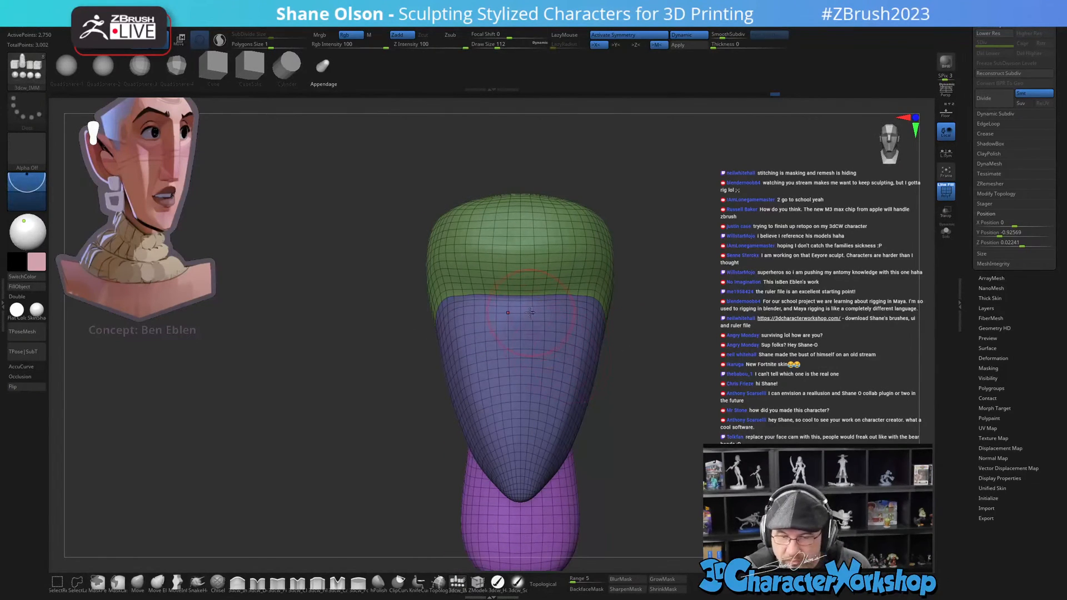
{"action": "left_click_drag", "start_coordinate": [520, 307], "coordinate": [523, 314]}
{"action": "mouse_move", "coordinate": [612, 398]}
{"action": "left_mouse_down"}
{"action": "mouse_move", "coordinate": [650, 400]}
{"action": "mouse_move", "coordinate": [566, 370]}
{"action": "mouse_move", "coordinate": [570, 445]}
{"action": "mouse_move", "coordinate": [537, 427]}
{"action": "mouse_move", "coordinate": [518, 458]}
{"action": "left_mouse_up"}
{"action": "key", "text": "w"}
{"action": "left_click_drag", "start_coordinate": [650, 432], "coordinate": [680, 380]}
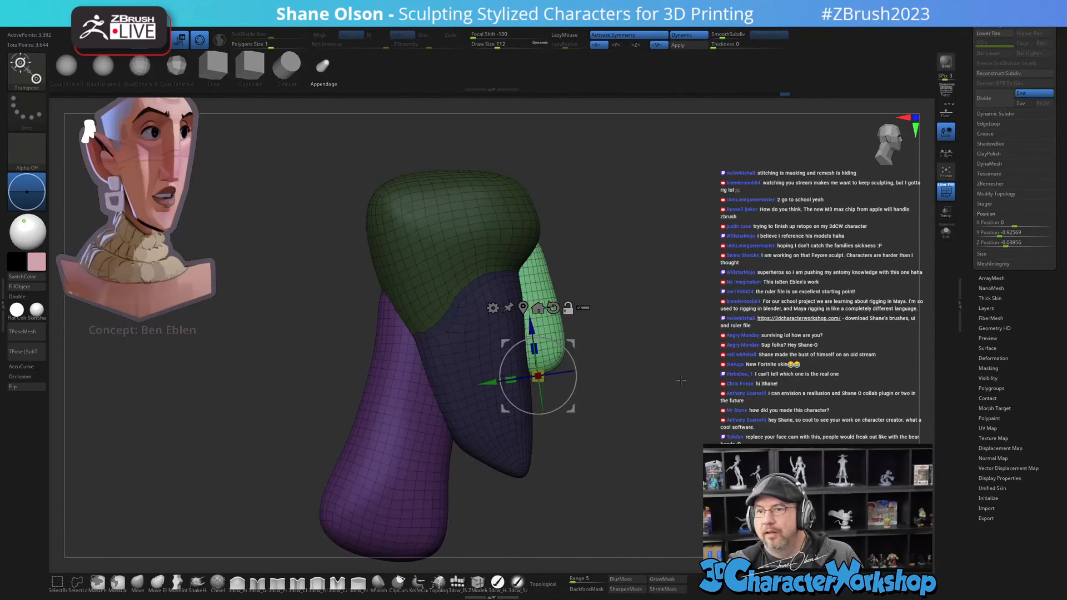
{"action": "left_click_drag", "start_coordinate": [615, 323], "coordinate": [621, 358], "text": "alt"}
{"action": "key", "text": "q"}
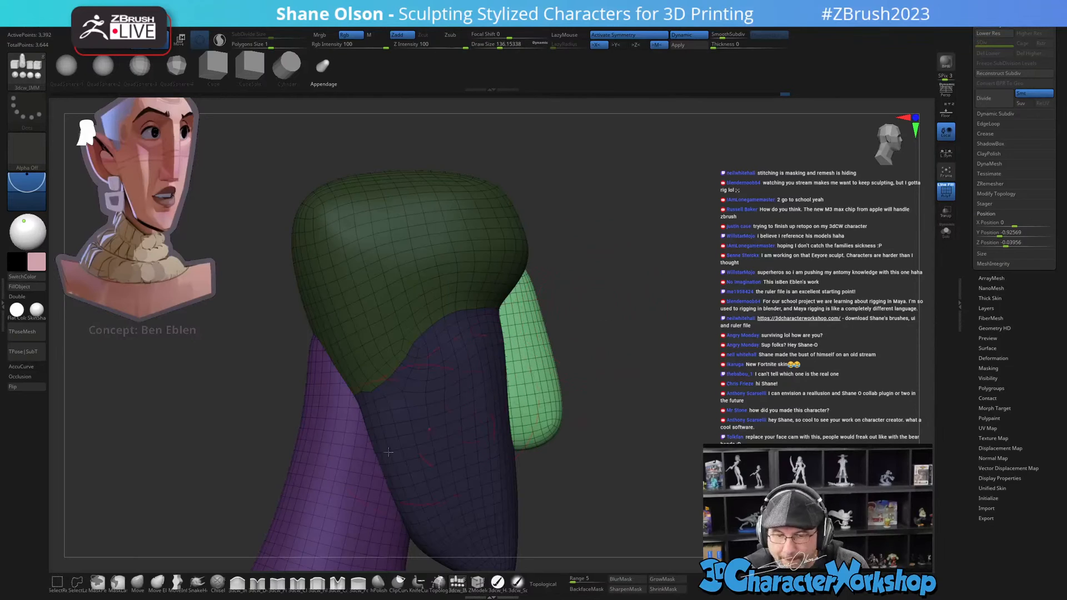
Step: Shape the nose with the Move brush at a draw size of about 77, keeping the bridge narrow and the tip wider
{"action": "left_click", "coordinate": [138, 582]}
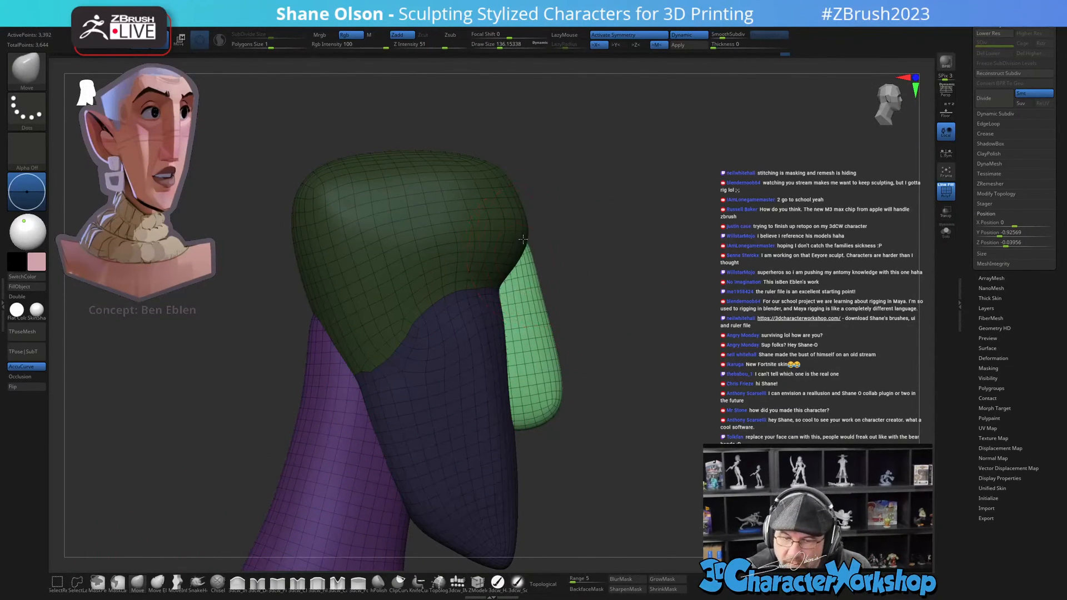
{"action": "left_click_drag", "start_coordinate": [577, 312], "coordinate": [533, 314], "text": "shift"}
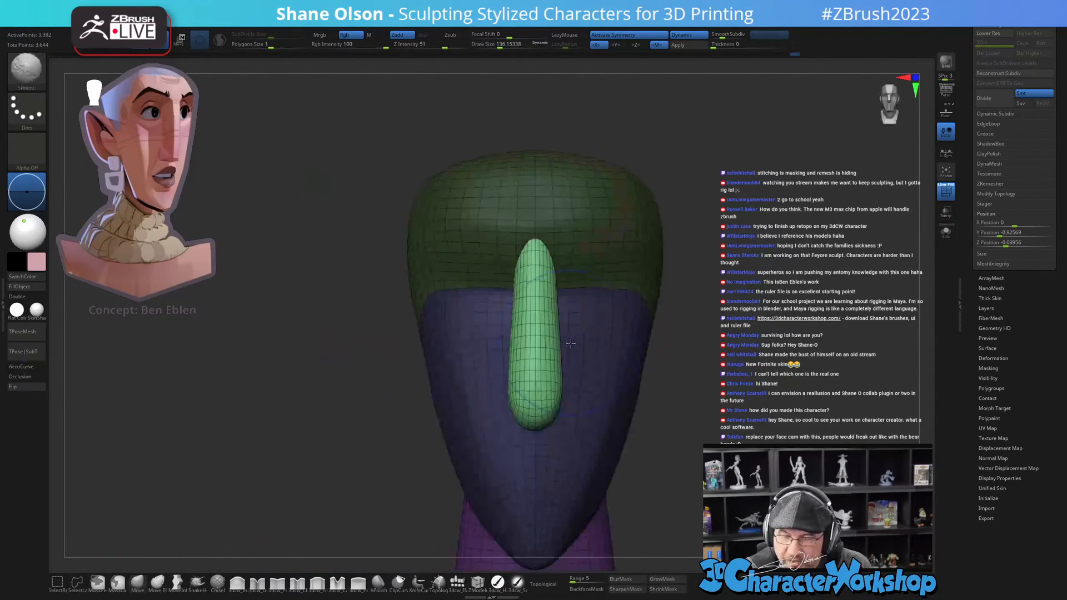
{"action": "left_click_drag", "start_coordinate": [572, 347], "coordinate": [555, 313], "text": "alt"}
{"action": "mouse_move", "coordinate": [560, 327]}
{"action": "right_mouse_down"}
{"action": "mouse_move", "coordinate": [514, 328]}
{"action": "mouse_move", "coordinate": [543, 317]}
{"action": "right_mouse_up"}
{"action": "key", "text": "s"}
{"action": "left_click_drag", "start_coordinate": [544, 316], "coordinate": [535, 317]}
{"action": "right_click_drag", "start_coordinate": [516, 292], "coordinate": [505, 345], "text": "alt"}
{"action": "right_click_drag", "start_coordinate": [506, 345], "coordinate": [534, 344]}
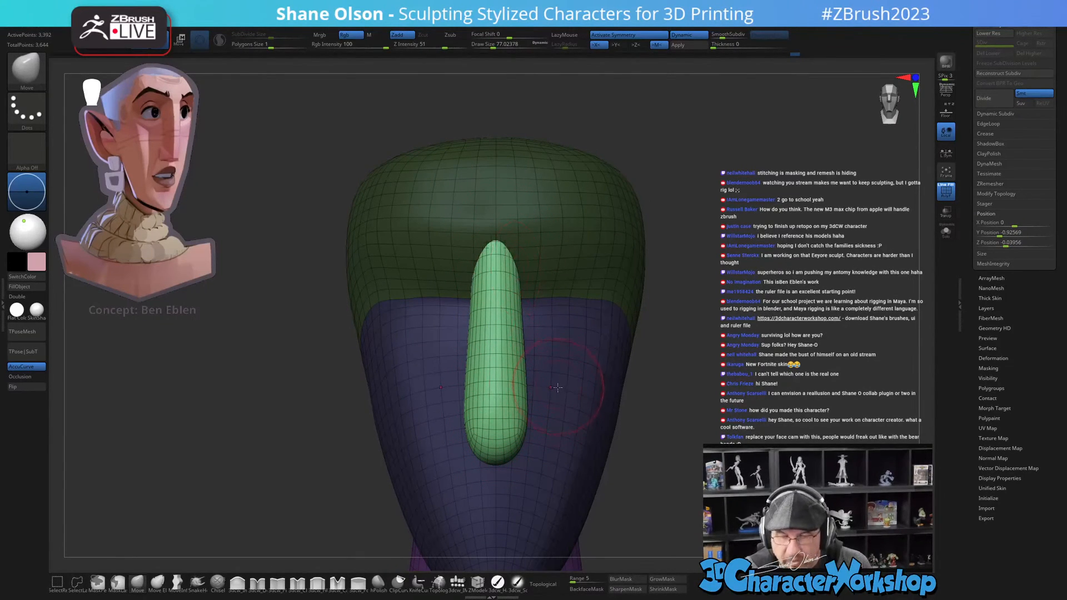
{"action": "mouse_move", "coordinate": [565, 426]}
{"action": "right_mouse_down"}
{"action": "mouse_move", "coordinate": [554, 410]}
{"action": "mouse_move", "coordinate": [540, 432]}
{"action": "right_mouse_up"}
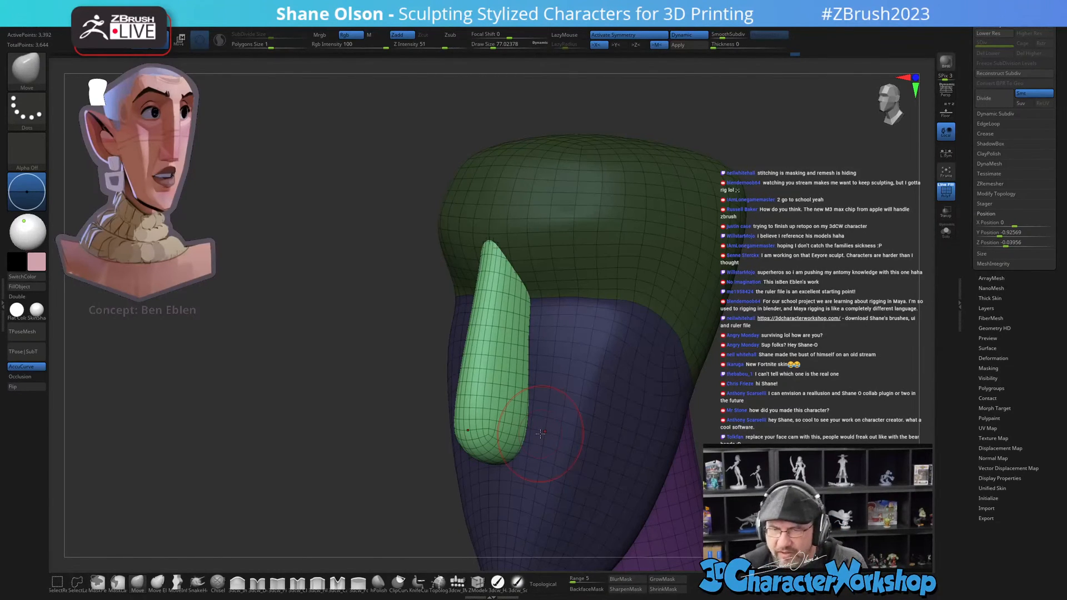
{"action": "right_click_drag", "start_coordinate": [540, 433], "coordinate": [512, 498]}
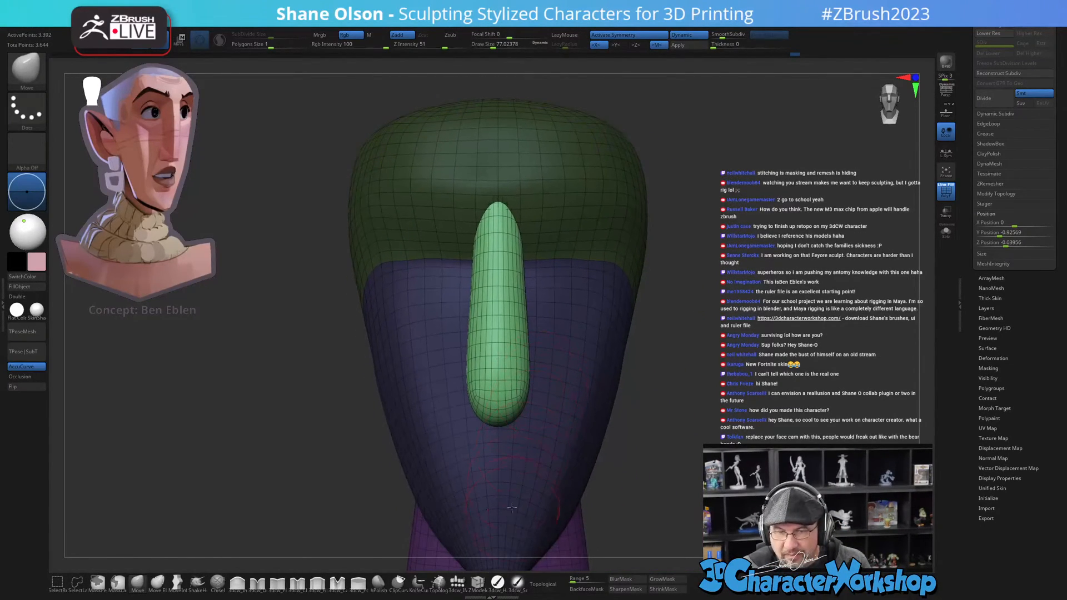
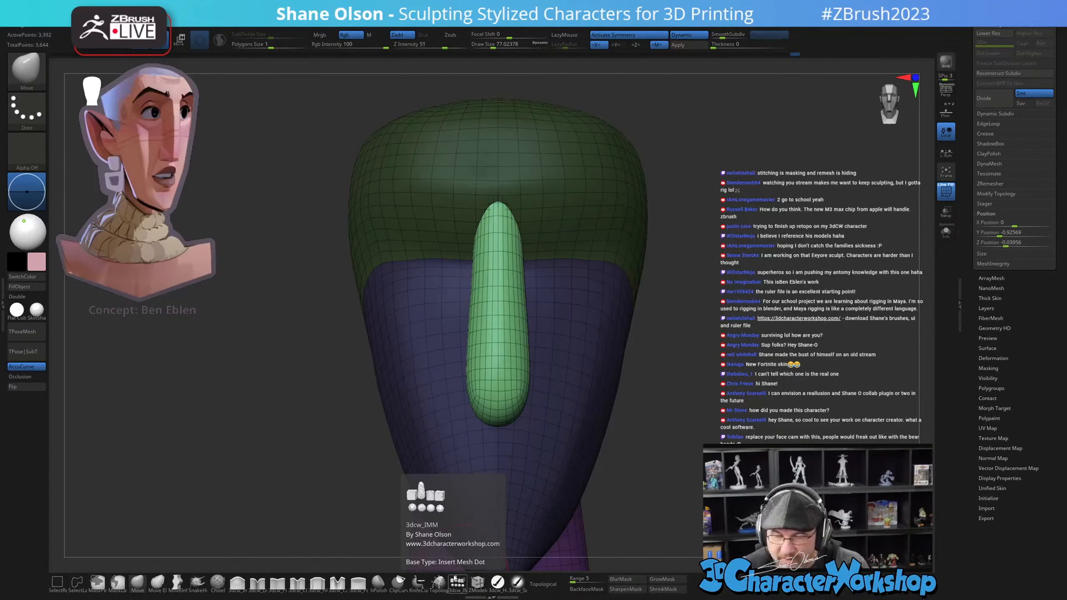
Step: Cut the front and underside of the nose flat in side view with the ClipCurve brush
{"action": "right_click_drag", "start_coordinate": [614, 330], "coordinate": [462, 427]}
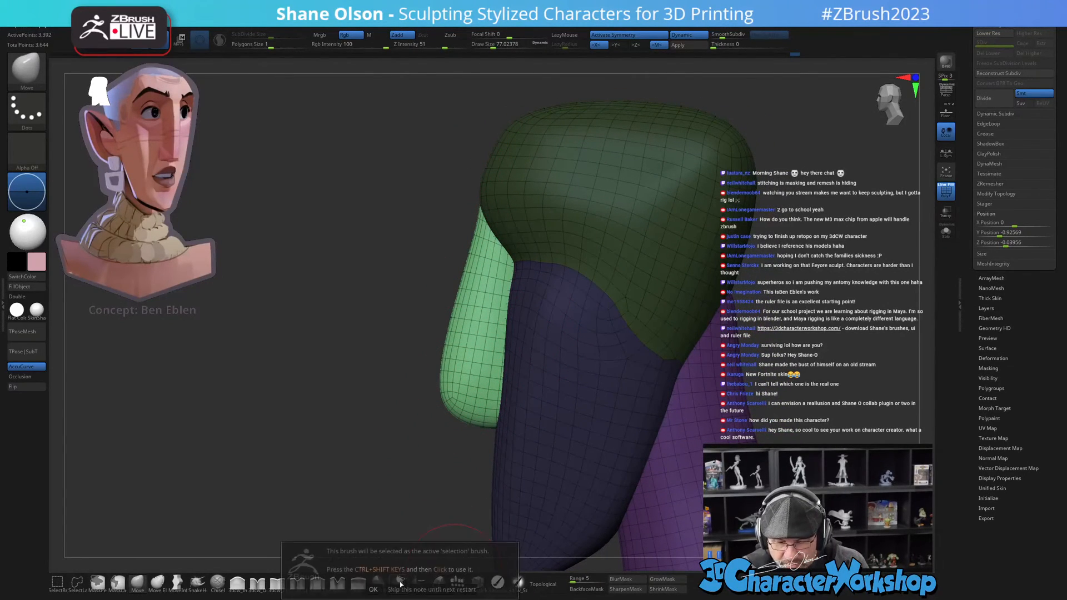
{"action": "mouse_move", "coordinate": [420, 514]}
{"action": "left_mouse_down", "text": "ctrl+shift"}
{"action": "mouse_move", "coordinate": [495, 160]}
{"action": "mouse_move", "coordinate": [531, 184]}
{"action": "mouse_move", "coordinate": [497, 161]}
{"action": "left_mouse_up", "text": "ctrl+shift"}
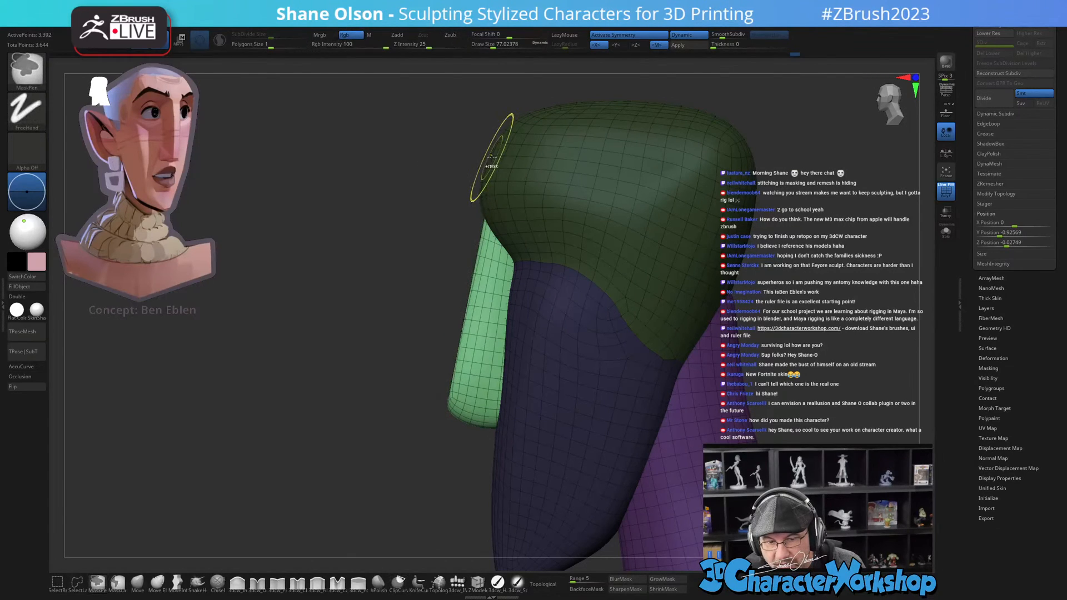
{"action": "mouse_move", "coordinate": [367, 489]}
{"action": "left_mouse_down"}
{"action": "mouse_move", "coordinate": [486, 492]}
{"action": "mouse_move", "coordinate": [695, 473]}
{"action": "mouse_move", "coordinate": [556, 495]}
{"action": "mouse_move", "coordinate": [288, 506]}
{"action": "mouse_move", "coordinate": [381, 474]}
{"action": "mouse_move", "coordinate": [393, 425]}
{"action": "left_mouse_up"}
Step: Try out curved ClipCurve strokes in the empty space in front of the face
{"action": "key", "text": "ctrl+shift"}
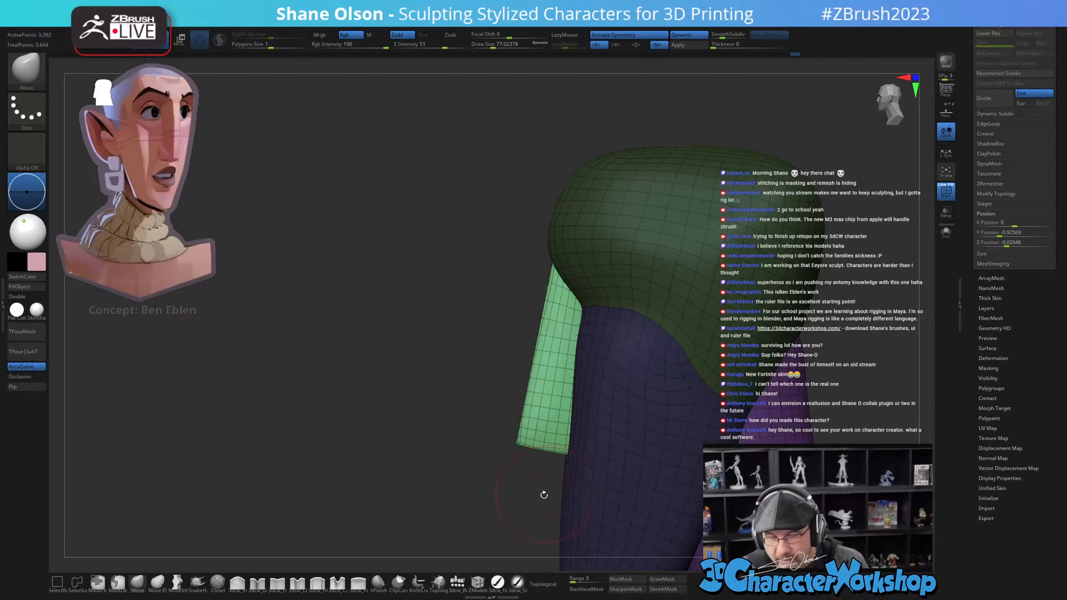
{"action": "key", "text": "space"}
{"action": "left_click", "coordinate": [529, 487]}
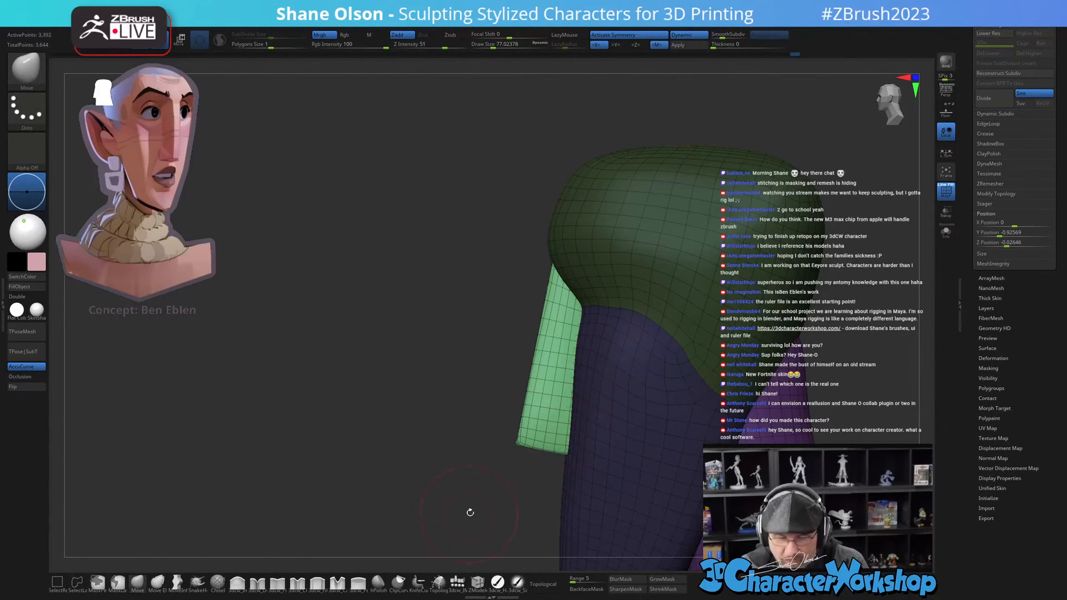
{"action": "mouse_move", "coordinate": [376, 493]}
{"action": "left_mouse_down", "text": "ctrl+shift"}
{"action": "mouse_move", "coordinate": [530, 360]}
{"action": "mouse_move", "coordinate": [589, 281]}
{"action": "mouse_move", "coordinate": [590, 422]}
{"action": "mouse_move", "coordinate": [597, 439]}
{"action": "mouse_move", "coordinate": [606, 300]}
{"action": "mouse_move", "coordinate": [647, 403]}
{"action": "mouse_move", "coordinate": [646, 486]}
{"action": "mouse_move", "coordinate": [620, 387]}
{"action": "mouse_move", "coordinate": [562, 307]}
{"action": "mouse_move", "coordinate": [592, 394]}
{"action": "mouse_move", "coordinate": [597, 328]}
{"action": "mouse_move", "coordinate": [611, 408]}
{"action": "mouse_move", "coordinate": [610, 419]}
{"action": "mouse_move", "coordinate": [543, 433]}
{"action": "mouse_move", "coordinate": [551, 492]}
{"action": "mouse_move", "coordinate": [422, 374]}
{"action": "mouse_move", "coordinate": [545, 242]}
{"action": "mouse_move", "coordinate": [547, 344]}
{"action": "mouse_move", "coordinate": [703, 354]}
{"action": "mouse_move", "coordinate": [584, 185]}
{"action": "mouse_move", "coordinate": [575, 369]}
{"action": "mouse_move", "coordinate": [400, 504]}
{"action": "mouse_move", "coordinate": [410, 202]}
{"action": "mouse_move", "coordinate": [339, 491]}
{"action": "mouse_move", "coordinate": [377, 249]}
{"action": "mouse_move", "coordinate": [531, 269]}
{"action": "mouse_move", "coordinate": [491, 320]}
{"action": "mouse_move", "coordinate": [453, 344]}
{"action": "mouse_move", "coordinate": [452, 366]}
{"action": "mouse_move", "coordinate": [374, 388]}
{"action": "mouse_move", "coordinate": [351, 335]}
{"action": "mouse_move", "coordinate": [400, 360]}
{"action": "mouse_move", "coordinate": [269, 352]}
{"action": "mouse_move", "coordinate": [183, 388]}
{"action": "mouse_move", "coordinate": [297, 321]}
{"action": "mouse_move", "coordinate": [255, 384]}
{"action": "mouse_move", "coordinate": [281, 286]}
{"action": "mouse_move", "coordinate": [241, 385]}
{"action": "mouse_move", "coordinate": [269, 333]}
{"action": "mouse_move", "coordinate": [258, 417]}
{"action": "left_mouse_up", "text": "ctrl+shift"}
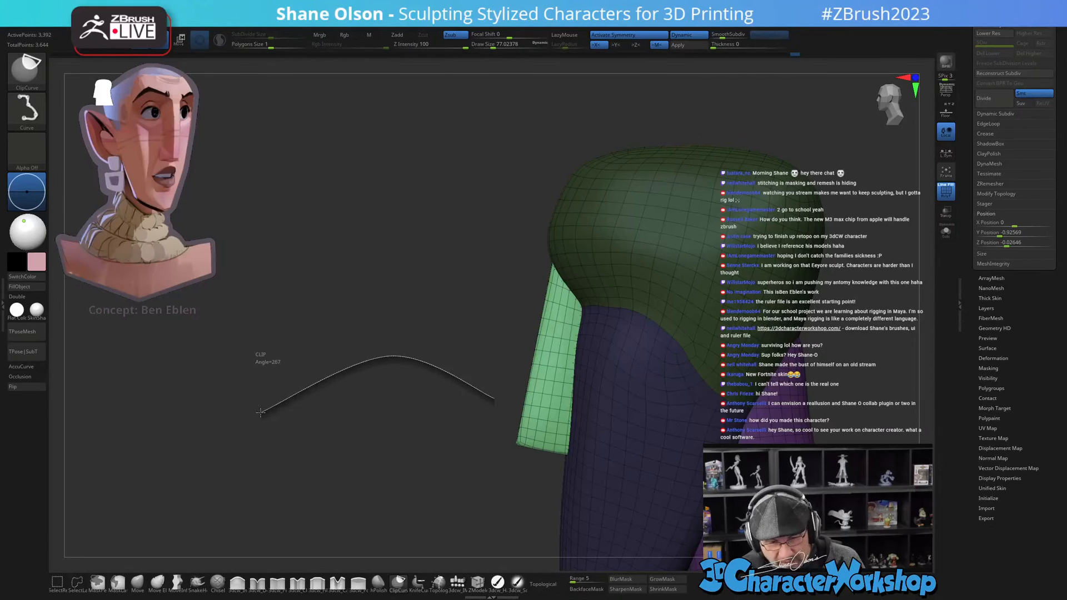
{"action": "mouse_move", "coordinate": [272, 472]}
{"action": "left_mouse_down", "text": "ctrl+shift"}
{"action": "mouse_move", "coordinate": [194, 327]}
{"action": "mouse_move", "coordinate": [186, 383]}
{"action": "mouse_move", "coordinate": [255, 503]}
{"action": "left_mouse_up", "text": "ctrl+shift"}
Step: Clip the sides of the nose flat with the ClipCurve brush to make it boxy, and clear the mask from the head
{"action": "left_click_drag", "start_coordinate": [588, 502], "coordinate": [671, 430]}
{"action": "mouse_move", "coordinate": [716, 196]}
{"action": "left_mouse_down", "text": "ctrl+shift"}
{"action": "mouse_move", "coordinate": [720, 444]}
{"action": "mouse_move", "coordinate": [681, 481]}
{"action": "mouse_move", "coordinate": [594, 469]}
{"action": "mouse_move", "coordinate": [699, 475]}
{"action": "mouse_move", "coordinate": [666, 472]}
{"action": "left_mouse_up", "text": "ctrl+shift"}
{"action": "mouse_move", "coordinate": [685, 411]}
{"action": "left_mouse_down"}
{"action": "mouse_move", "coordinate": [720, 407]}
{"action": "mouse_move", "coordinate": [711, 426]}
{"action": "left_mouse_up"}
{"action": "left_click_drag", "start_coordinate": [690, 221], "coordinate": [687, 483], "text": "ctrl+shift"}
{"action": "mouse_move", "coordinate": [660, 476]}
{"action": "left_mouse_down"}
{"action": "mouse_move", "coordinate": [545, 464]}
{"action": "mouse_move", "coordinate": [691, 473]}
{"action": "left_mouse_up"}
{"action": "mouse_move", "coordinate": [691, 474]}
{"action": "right_mouse_down"}
{"action": "mouse_move", "coordinate": [676, 471]}
{"action": "mouse_move", "coordinate": [750, 472]}
{"action": "mouse_move", "coordinate": [667, 466]}
{"action": "right_mouse_up"}
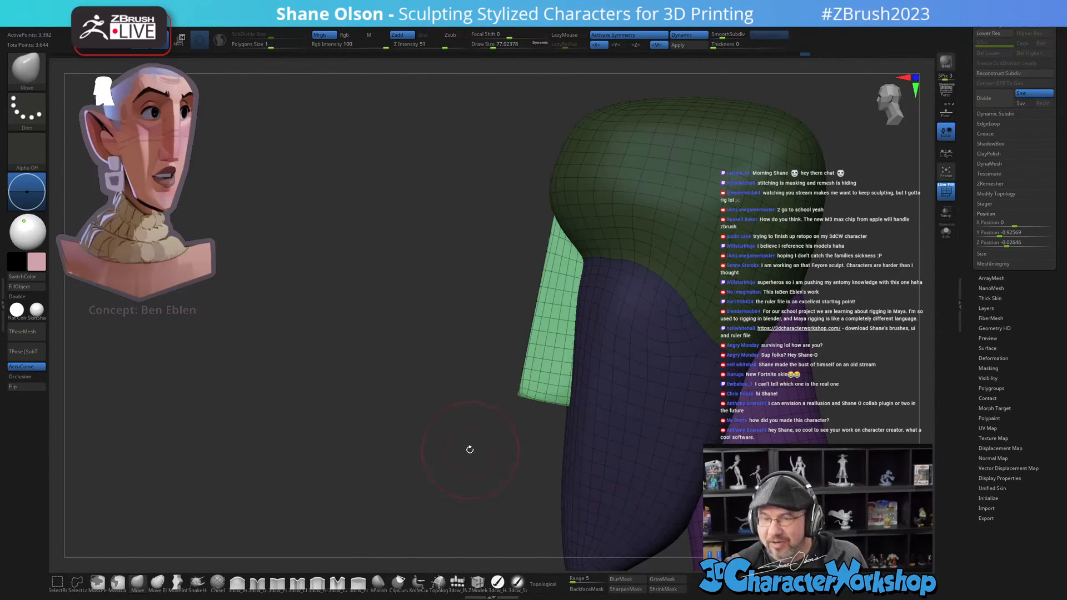
{"action": "right_click_drag", "start_coordinate": [470, 449], "coordinate": [441, 456]}
{"action": "right_click_drag", "start_coordinate": [409, 494], "coordinate": [544, 444]}
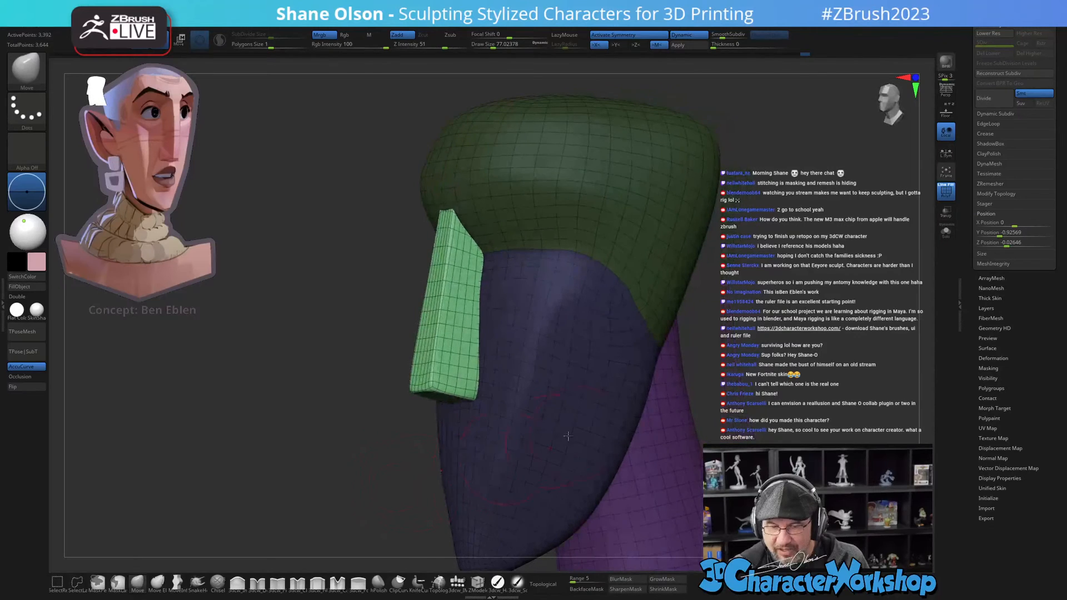
{"action": "right_click_drag", "start_coordinate": [750, 405], "coordinate": [485, 501]}
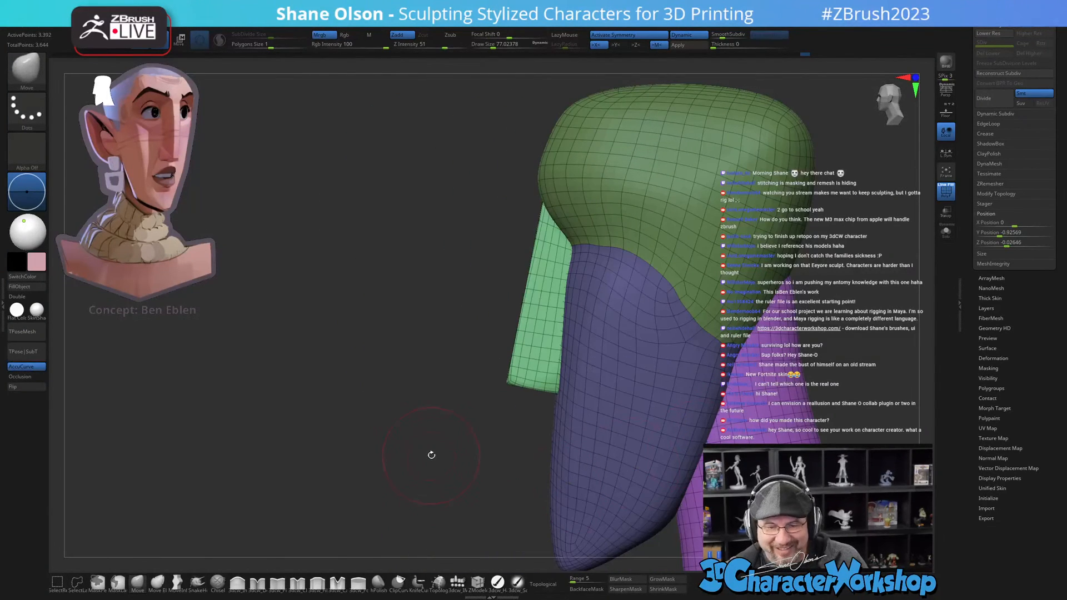
Step: Flatten the forehead and the front of the cranium into planes with the hPolish brush at a draw size of about 97
{"action": "right_click_drag", "start_coordinate": [431, 455], "coordinate": [435, 489], "text": "alt"}
{"action": "right_click_drag", "start_coordinate": [320, 517], "coordinate": [344, 550]}
{"action": "left_click", "coordinate": [378, 581]}
{"action": "key", "text": "s"}
{"action": "left_click_drag", "start_coordinate": [389, 453], "coordinate": [410, 459]}
{"action": "right_click_drag", "start_coordinate": [489, 183], "coordinate": [492, 272], "text": "alt"}
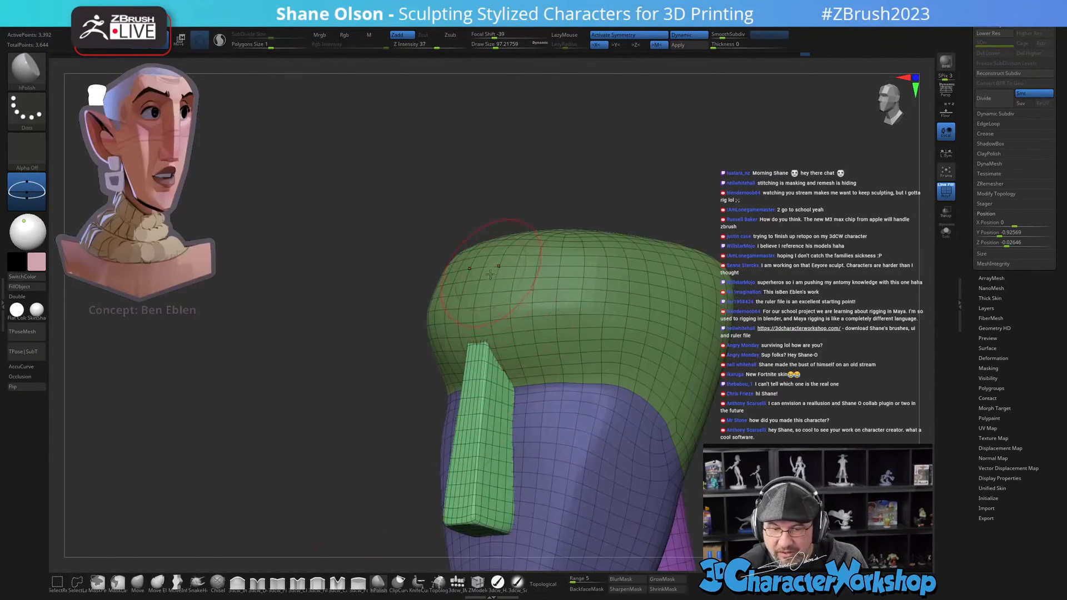
{"action": "mouse_move", "coordinate": [491, 275]}
{"action": "left_mouse_down"}
{"action": "mouse_move", "coordinate": [473, 300]}
{"action": "mouse_move", "coordinate": [516, 283]}
{"action": "left_mouse_up"}
{"action": "right_click_drag", "start_coordinate": [585, 265], "coordinate": [547, 314]}
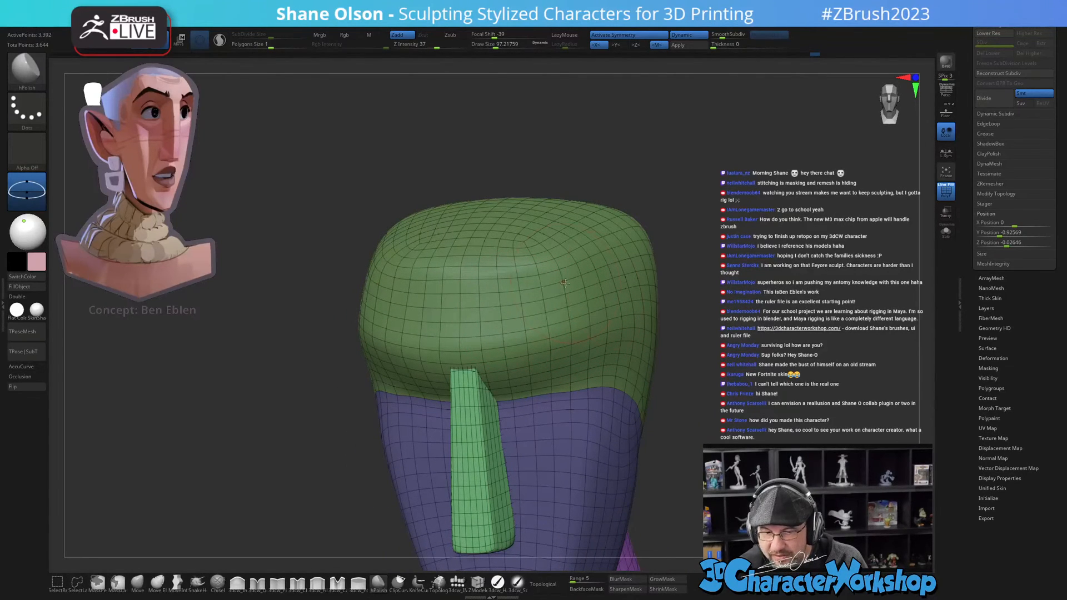
{"action": "right_click_drag", "start_coordinate": [546, 284], "coordinate": [668, 308]}
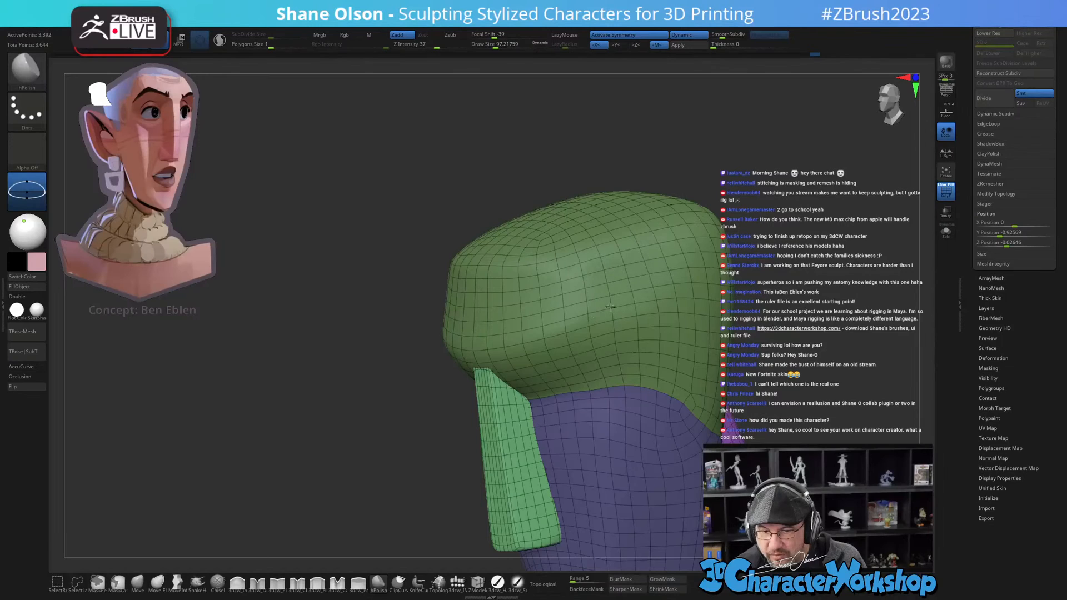
{"action": "mouse_move", "coordinate": [758, 297]}
{"action": "right_mouse_down"}
{"action": "mouse_move", "coordinate": [759, 353]}
{"action": "mouse_move", "coordinate": [721, 354]}
{"action": "mouse_move", "coordinate": [654, 323]}
{"action": "right_mouse_up"}
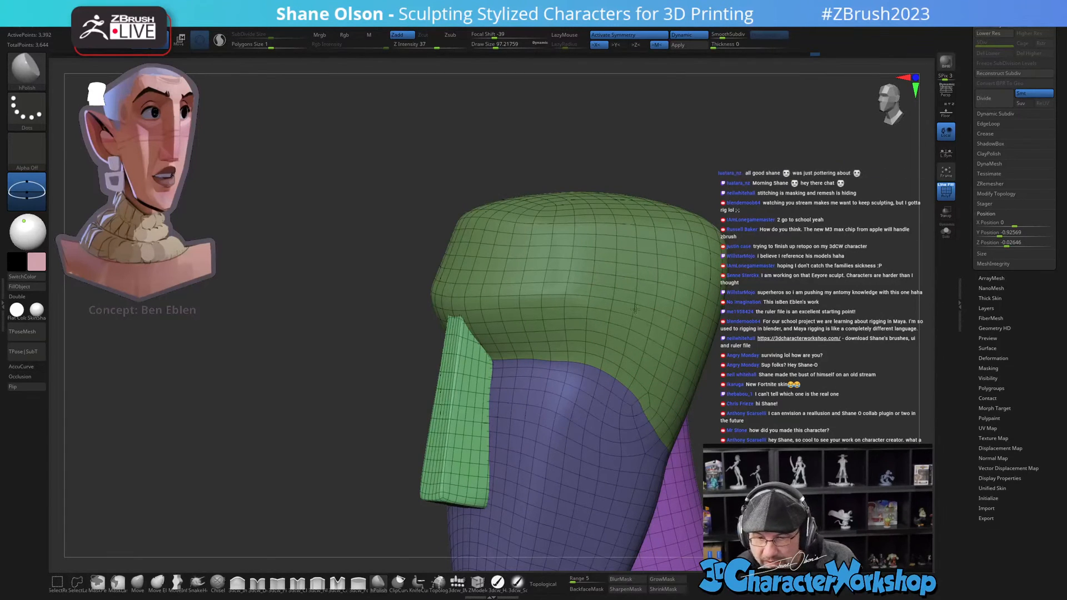
Step: Polish and smooth the side of the head into a flatter plane at a draw size of about 108, and turn off the polyframe display
{"action": "right_click_drag", "start_coordinate": [759, 394], "coordinate": [693, 368]}
{"action": "key", "text": "s"}
{"action": "left_click_drag", "start_coordinate": [694, 342], "coordinate": [698, 342]}
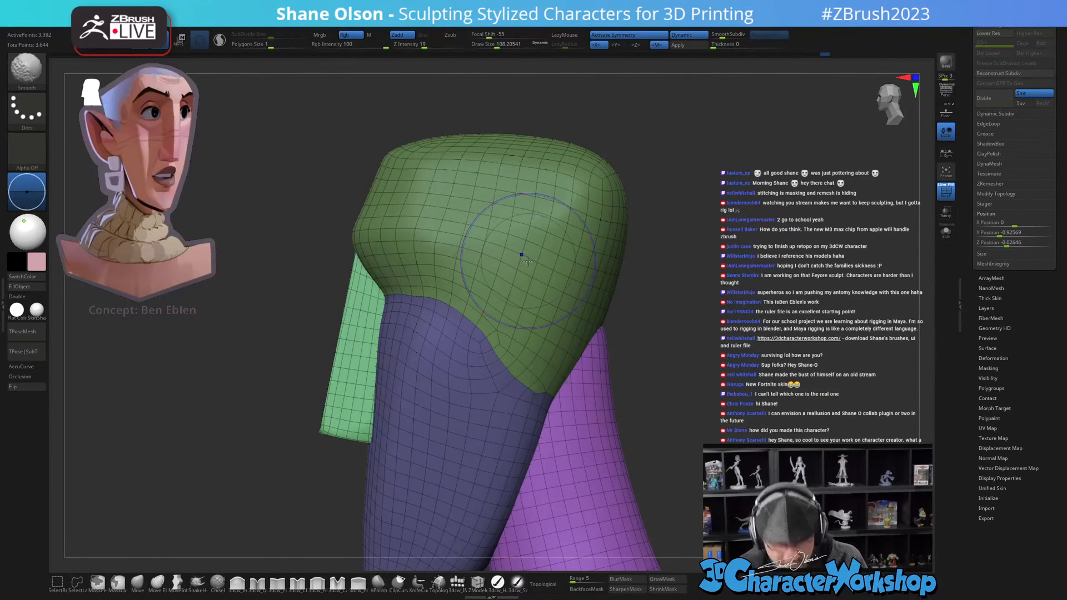
{"action": "key", "text": "shift+f"}
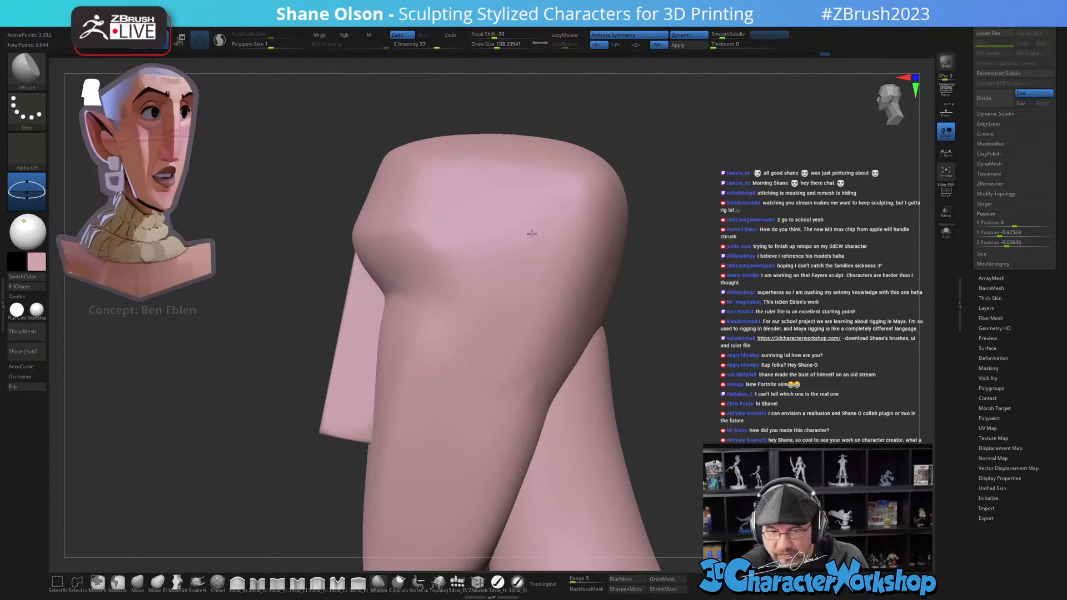
{"action": "mouse_move", "coordinate": [489, 393]}
{"action": "right_mouse_down"}
{"action": "mouse_move", "coordinate": [522, 236]}
{"action": "mouse_move", "coordinate": [543, 338]}
{"action": "right_mouse_up"}
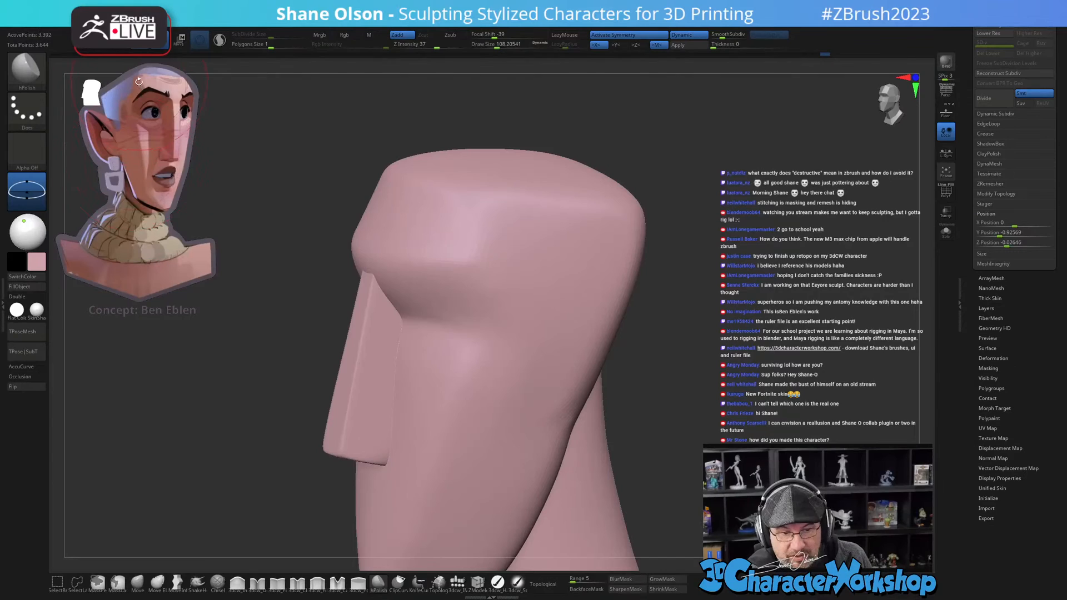
{"action": "right_click_drag", "start_coordinate": [714, 407], "coordinate": [718, 421]}
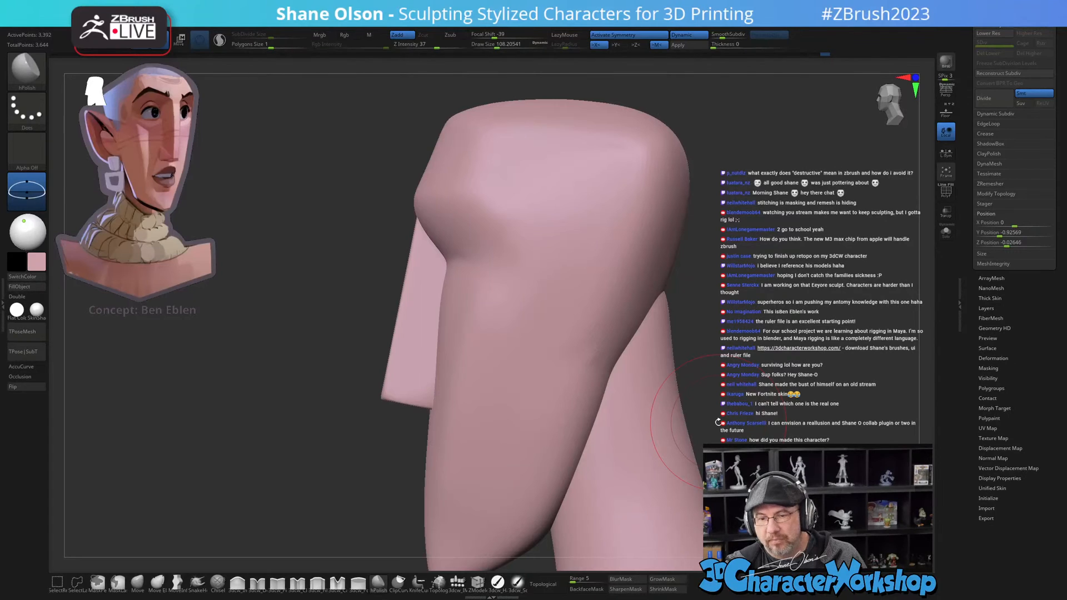
{"action": "left_click_drag", "start_coordinate": [702, 376], "coordinate": [676, 348], "text": "alt"}
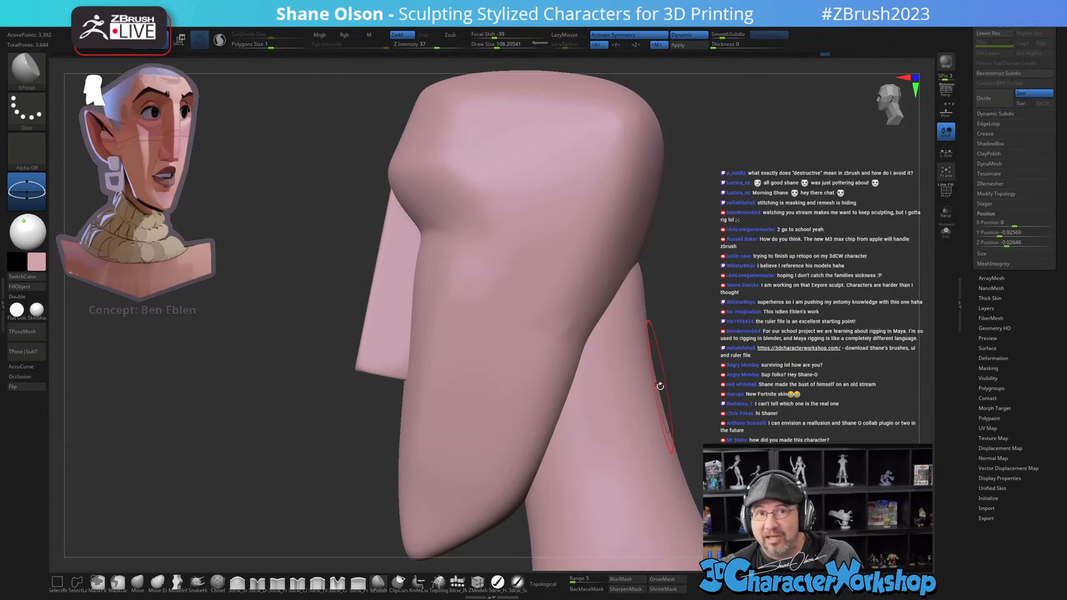
Step: Examine the side planes of the blocked-out head, nose and neck from several angles and distances
{"action": "left_click_drag", "start_coordinate": [662, 387], "coordinate": [691, 364], "text": "alt"}
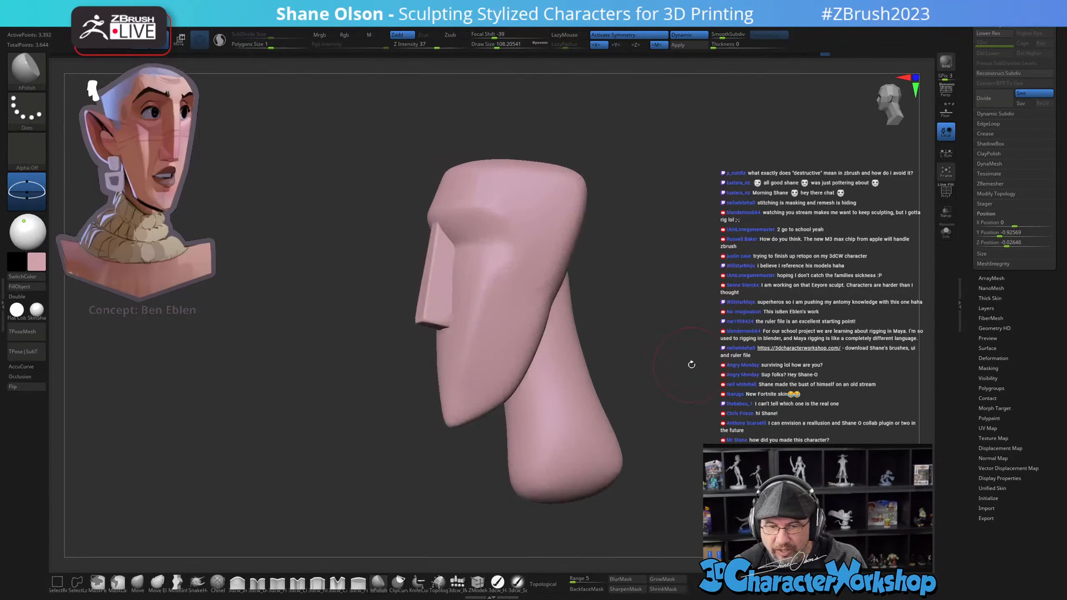
{"action": "mouse_move", "coordinate": [682, 298]}
{"action": "left_mouse_down"}
{"action": "mouse_move", "coordinate": [656, 299]}
{"action": "mouse_move", "coordinate": [614, 369]}
{"action": "left_mouse_up"}
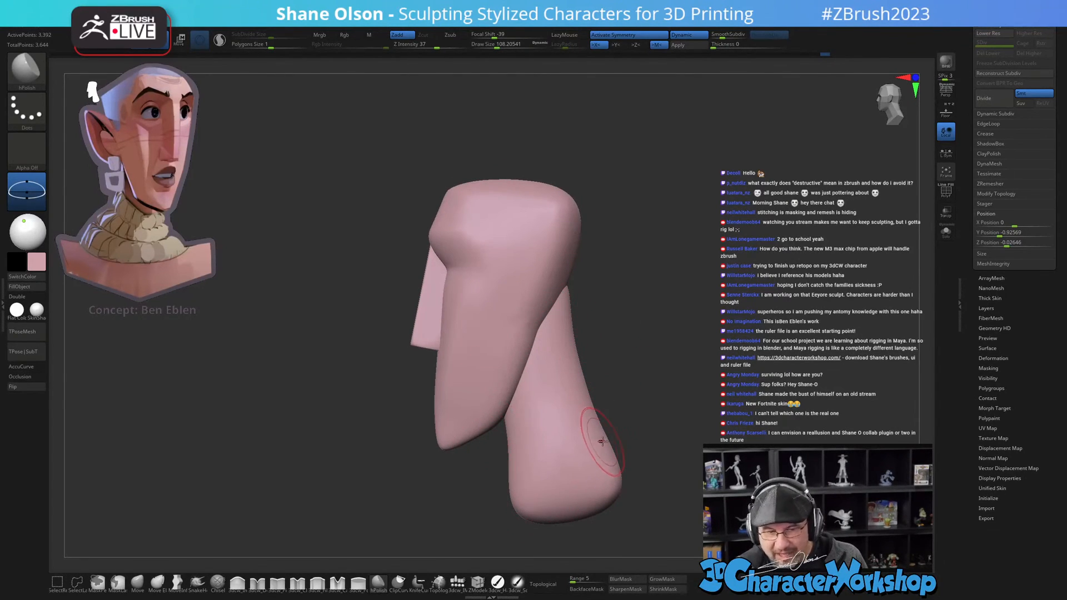
{"action": "mouse_move", "coordinate": [483, 350]}
{"action": "right_mouse_down"}
{"action": "mouse_move", "coordinate": [505, 345]}
{"action": "mouse_move", "coordinate": [540, 359]}
{"action": "mouse_move", "coordinate": [552, 334]}
{"action": "mouse_move", "coordinate": [606, 349]}
{"action": "mouse_move", "coordinate": [576, 376]}
{"action": "right_mouse_up"}
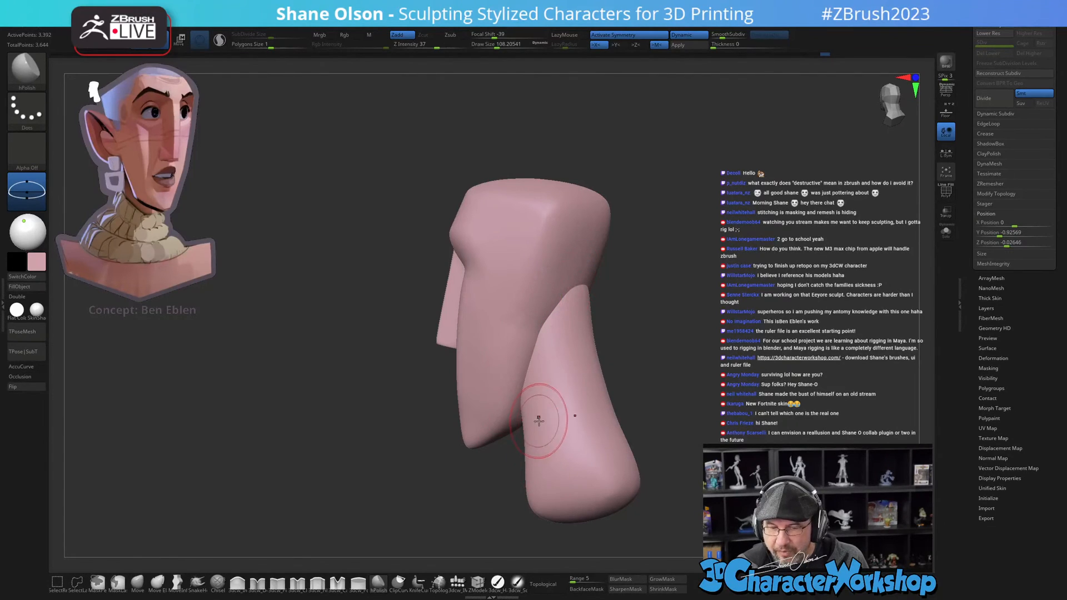
{"action": "right_click_drag", "start_coordinate": [544, 412], "coordinate": [552, 405]}
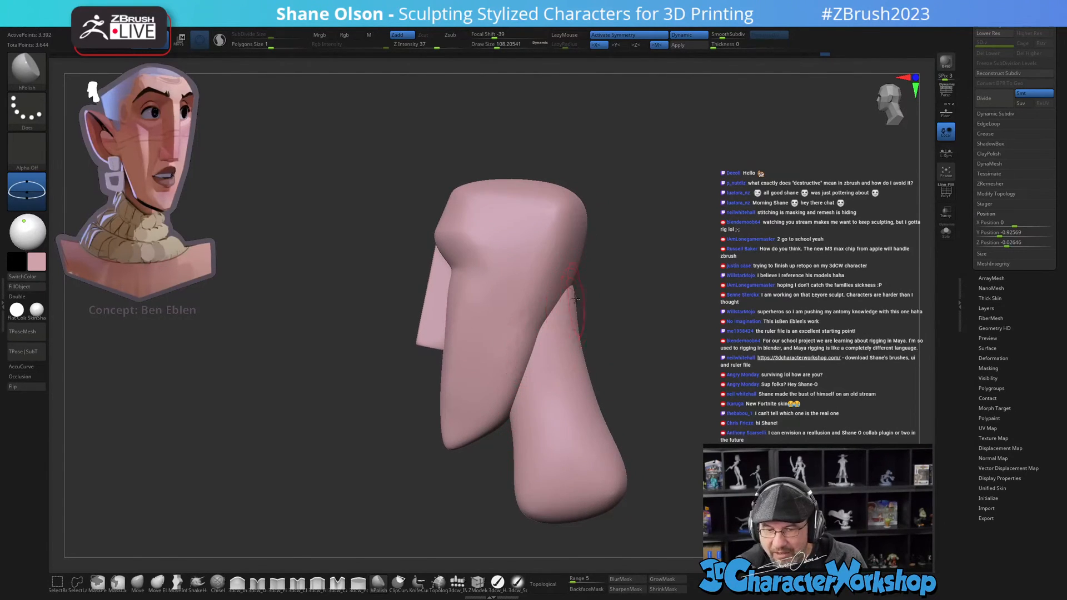
{"action": "right_click_drag", "start_coordinate": [574, 301], "coordinate": [581, 305]}
{"action": "key", "text": "shift+f"}
{"action": "key", "text": "shift+f"}
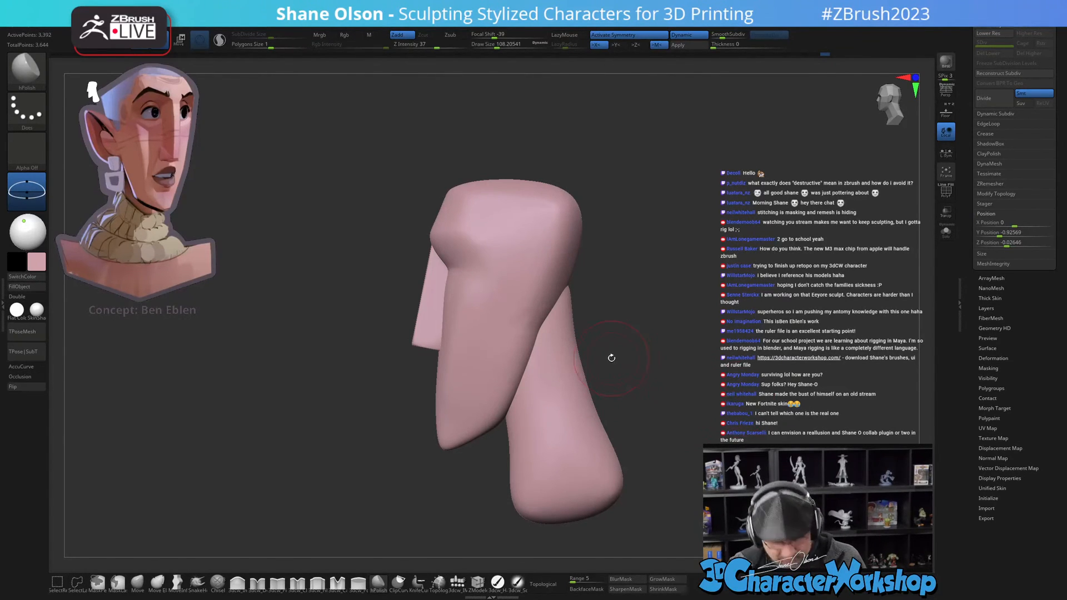
{"action": "right_click_drag", "start_coordinate": [611, 358], "coordinate": [610, 381], "text": "ctrl"}
Step: Turn on the polyframe display, isolate the nose's polygroup, and bring the whole model back into view
{"action": "key", "text": "space"}
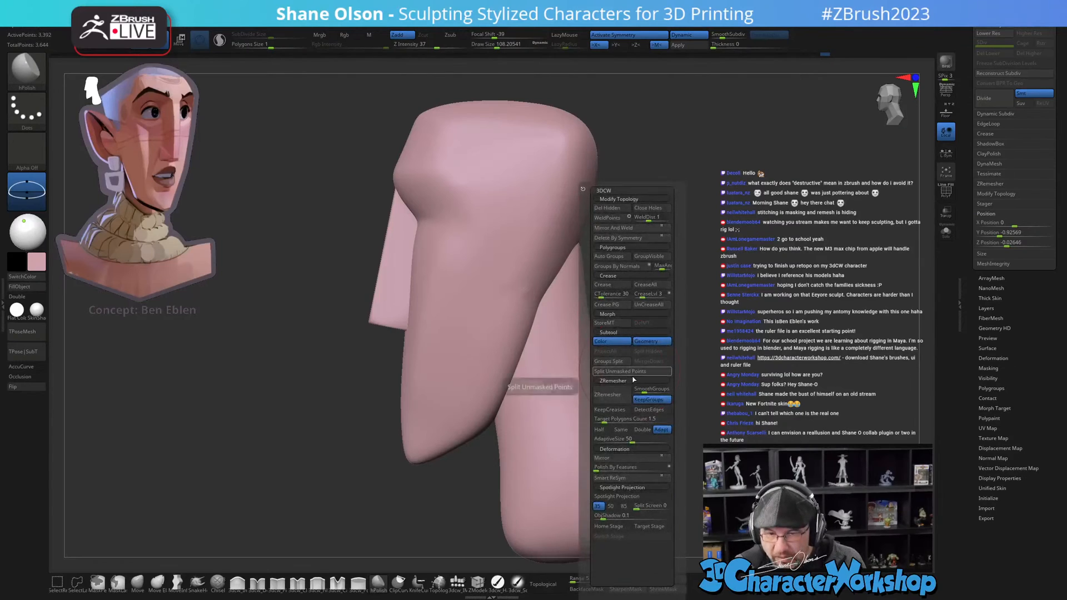
{"action": "key", "text": "shift+f"}
{"action": "mouse_move", "coordinate": [661, 357]}
{"action": "left_mouse_down"}
{"action": "mouse_move", "coordinate": [681, 352]}
{"action": "mouse_move", "coordinate": [664, 366]}
{"action": "left_mouse_up"}
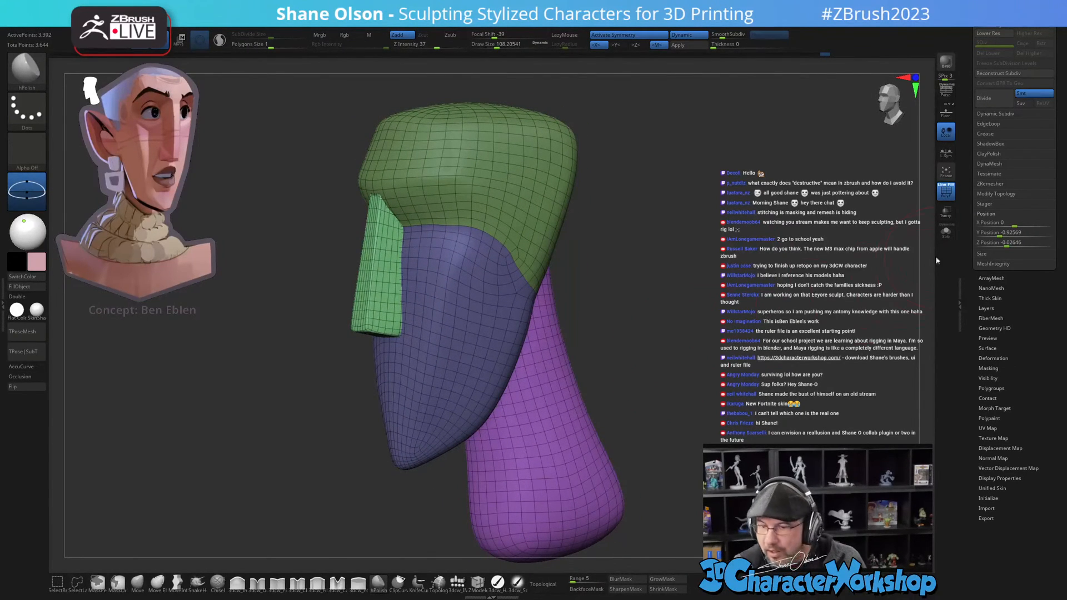
{"action": "left_click_drag", "start_coordinate": [667, 261], "coordinate": [625, 267], "text": "shift"}
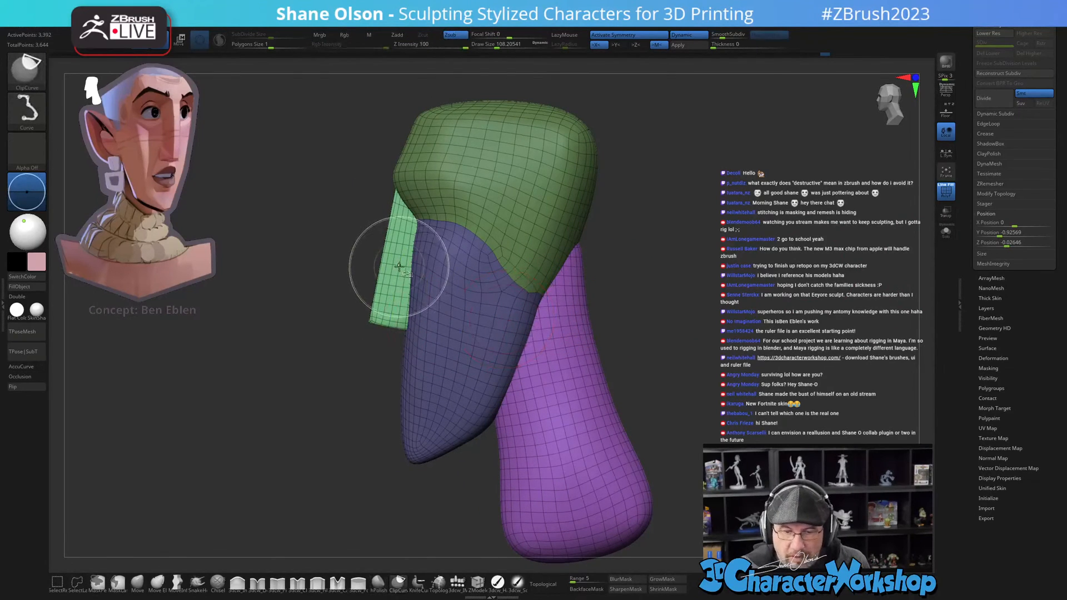
{"action": "left_click", "coordinate": [399, 267], "text": "ctrl+shift"}
{"action": "left_click_drag", "start_coordinate": [431, 139], "coordinate": [418, 391], "text": "ctrl+shift"}
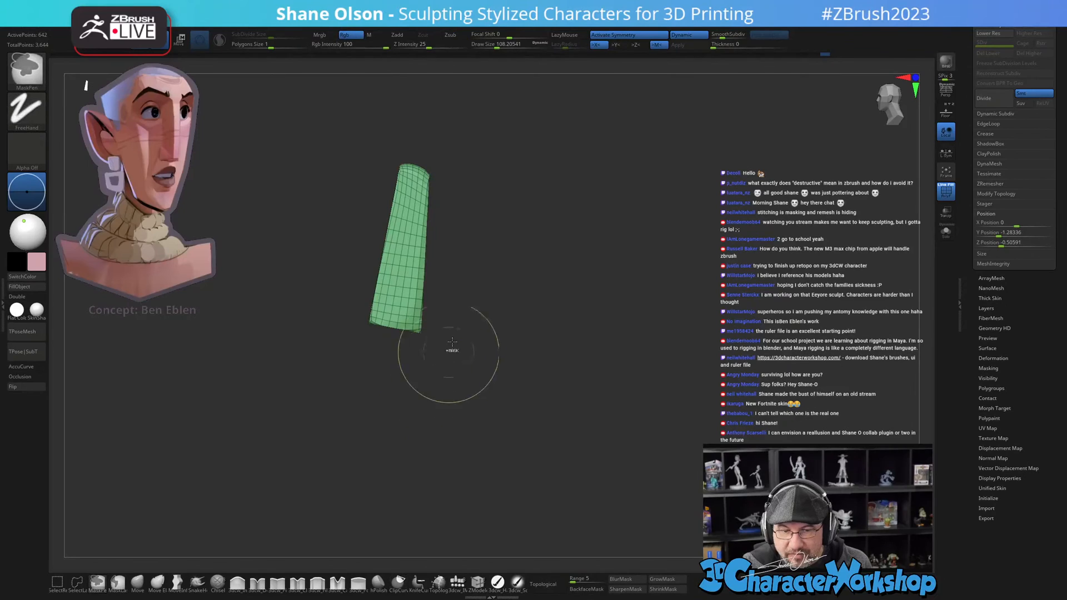
{"action": "left_click_drag", "start_coordinate": [361, 156], "coordinate": [486, 209], "text": "ctrl+shift"}
{"action": "mouse_move", "coordinate": [512, 357]}
{"action": "left_mouse_down"}
{"action": "mouse_move", "coordinate": [507, 429]}
{"action": "mouse_move", "coordinate": [564, 405]}
{"action": "mouse_move", "coordinate": [557, 409]}
{"action": "mouse_move", "coordinate": [628, 422]}
{"action": "left_mouse_up"}
{"action": "left_click", "coordinate": [630, 422], "text": "ctrl+shift"}
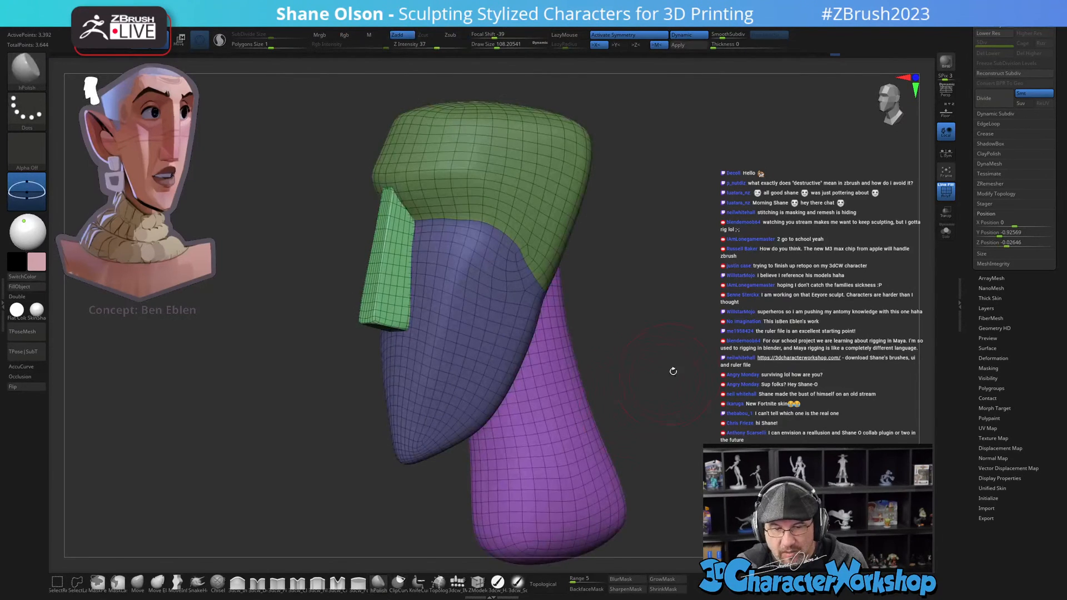
Step: Give the head, nose and neck one separate polygroup each with Auto Groups
{"action": "left_click_drag", "start_coordinate": [669, 372], "coordinate": [674, 360]}
{"action": "key", "text": "space"}
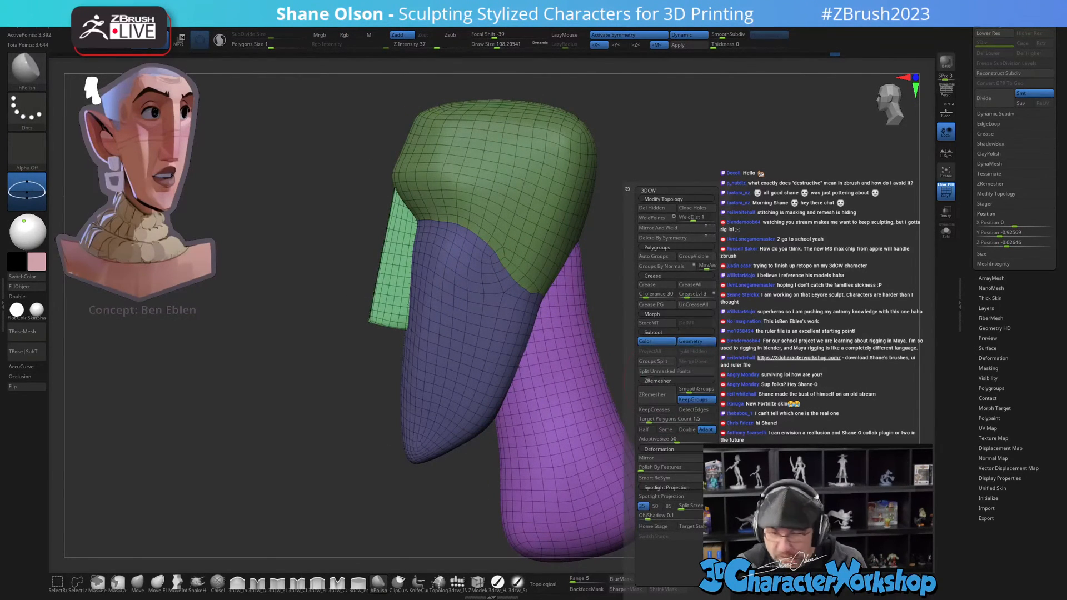
{"action": "left_click", "coordinate": [666, 270]}
{"action": "mouse_move", "coordinate": [677, 336]}
{"action": "left_mouse_down"}
{"action": "mouse_move", "coordinate": [686, 348]}
{"action": "mouse_move", "coordinate": [867, 347]}
{"action": "mouse_move", "coordinate": [658, 349]}
{"action": "mouse_move", "coordinate": [639, 332]}
{"action": "mouse_move", "coordinate": [691, 326]}
{"action": "left_mouse_up"}
Step: Try splitting the head, nose and neck into polygroups with Groups By Normals, and undo the regrouping
{"action": "key", "text": "space"}
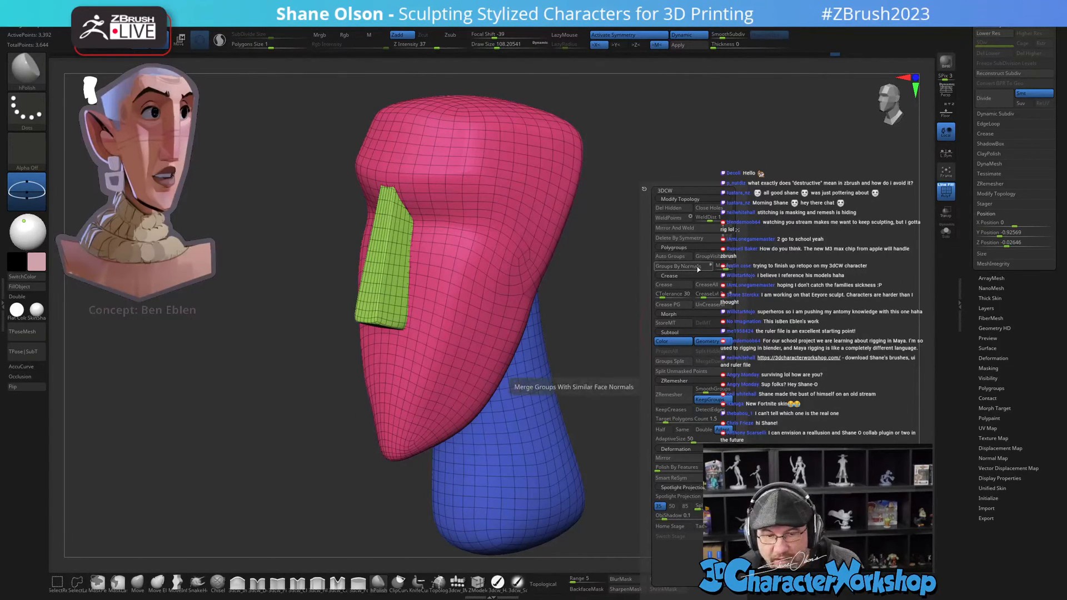
{"action": "left_click_drag", "start_coordinate": [724, 267], "coordinate": [720, 268]}
{"action": "left_click", "coordinate": [716, 266]}
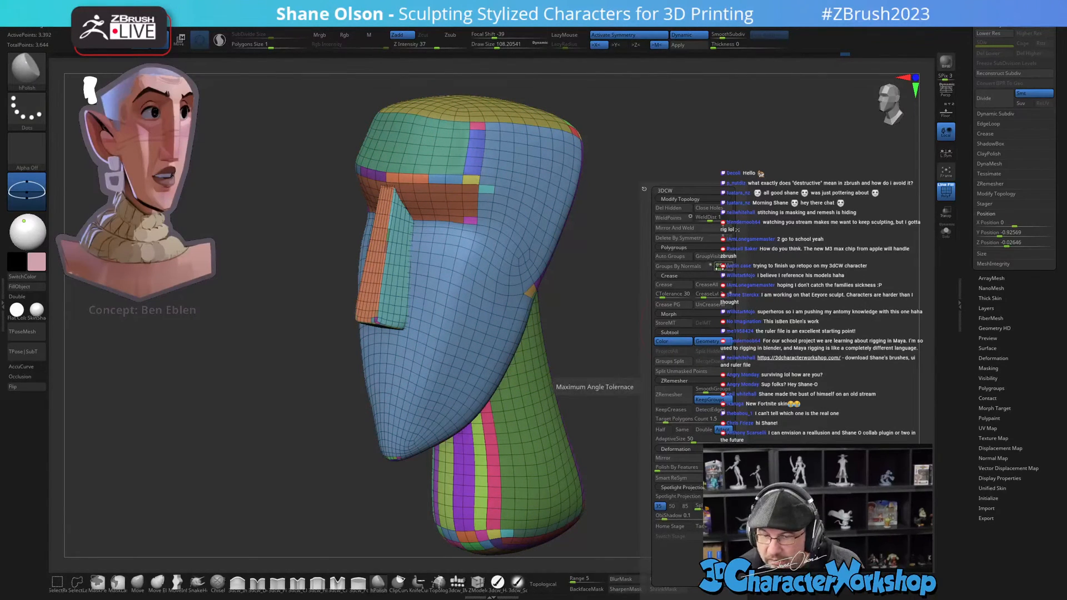
{"action": "key", "text": "ctrl+z"}
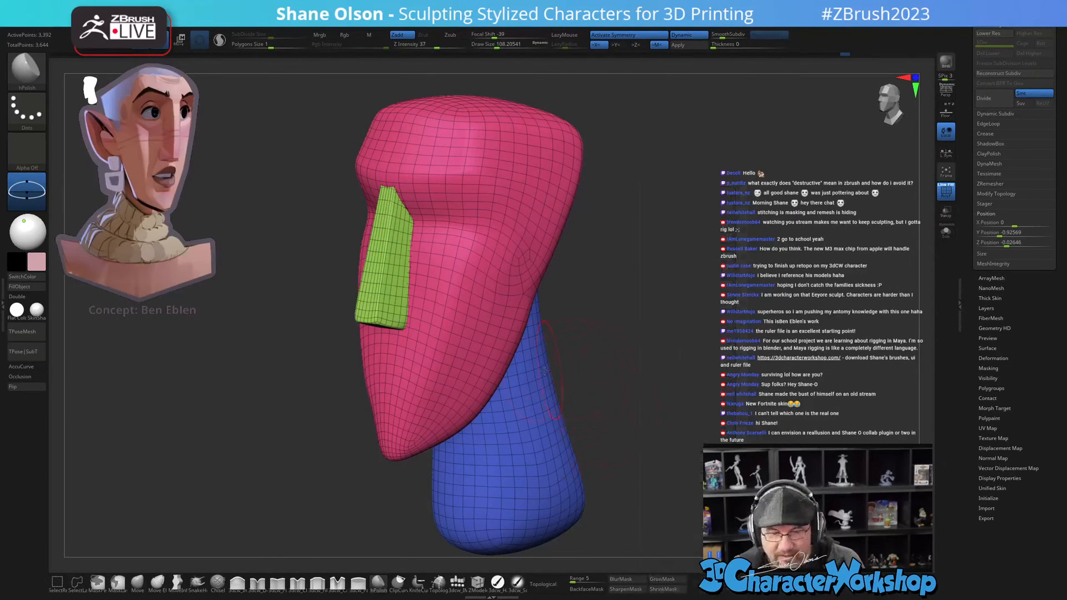
Step: Remesh the head, nose and neck with ZRemesher, using the Same polygon count and KeepGroups options
{"action": "left_click_drag", "start_coordinate": [619, 337], "coordinate": [655, 340]}
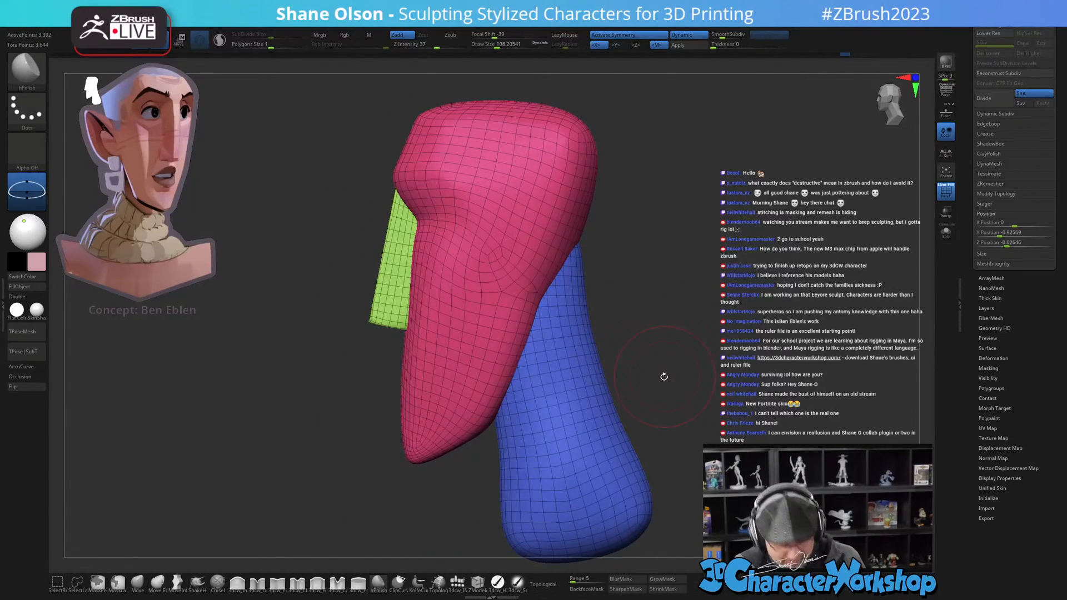
{"action": "key", "text": "space"}
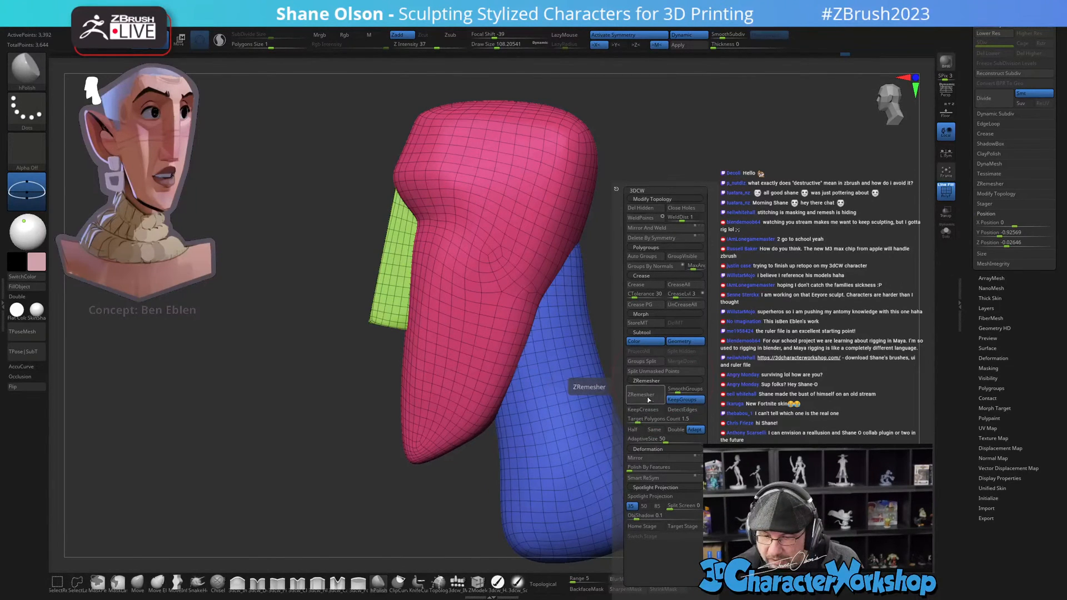
{"action": "left_click", "coordinate": [654, 429]}
{"action": "left_click", "coordinate": [640, 394]}
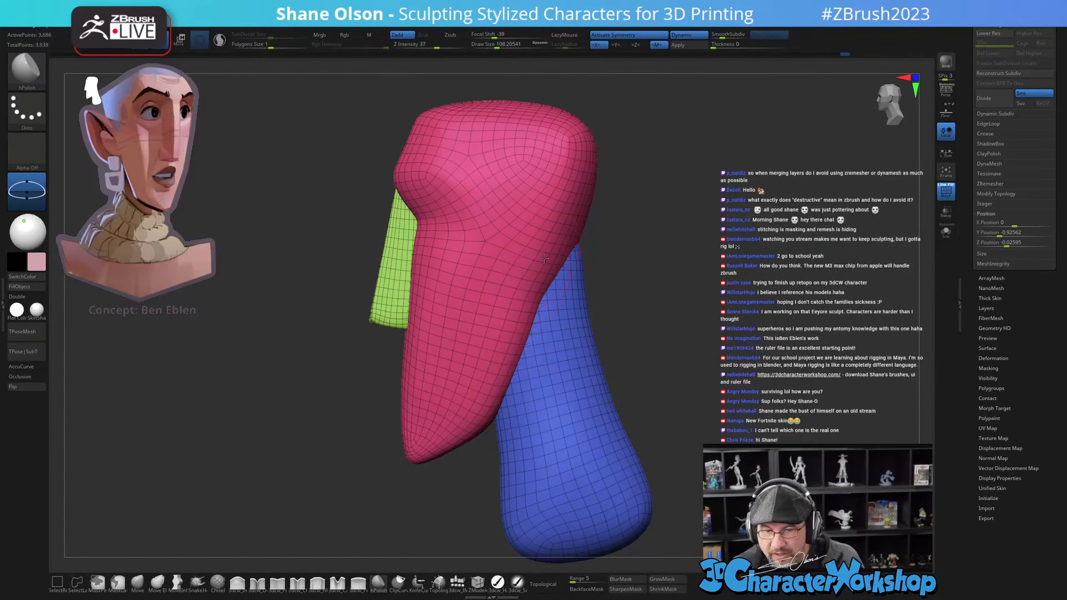
{"action": "left_click_drag", "start_coordinate": [650, 339], "coordinate": [716, 400]}
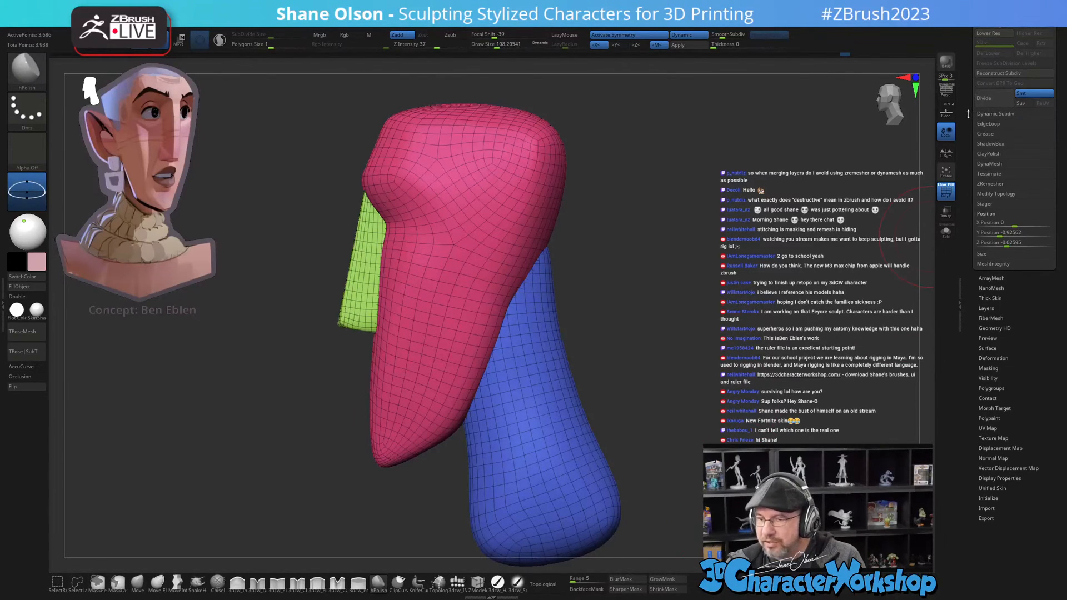
Step: Show the subtool list and look over the BenEblenGirl and PolySphere subtools
{"action": "left_click_drag", "start_coordinate": [967, 114], "coordinate": [964, 200]}
{"action": "left_click", "coordinate": [985, 174]}
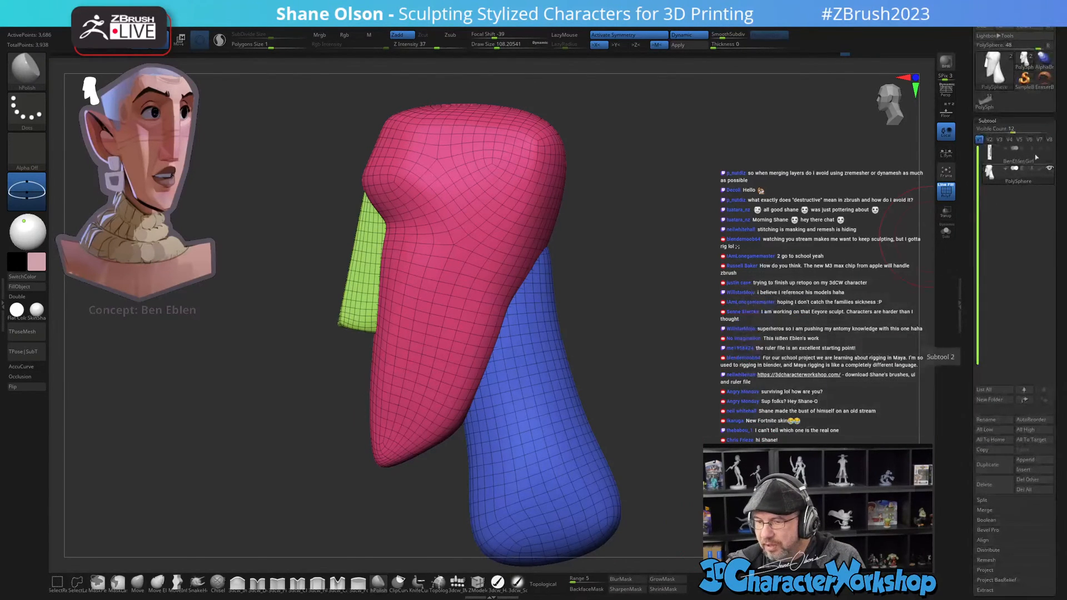
{"action": "mouse_move", "coordinate": [1003, 172]}
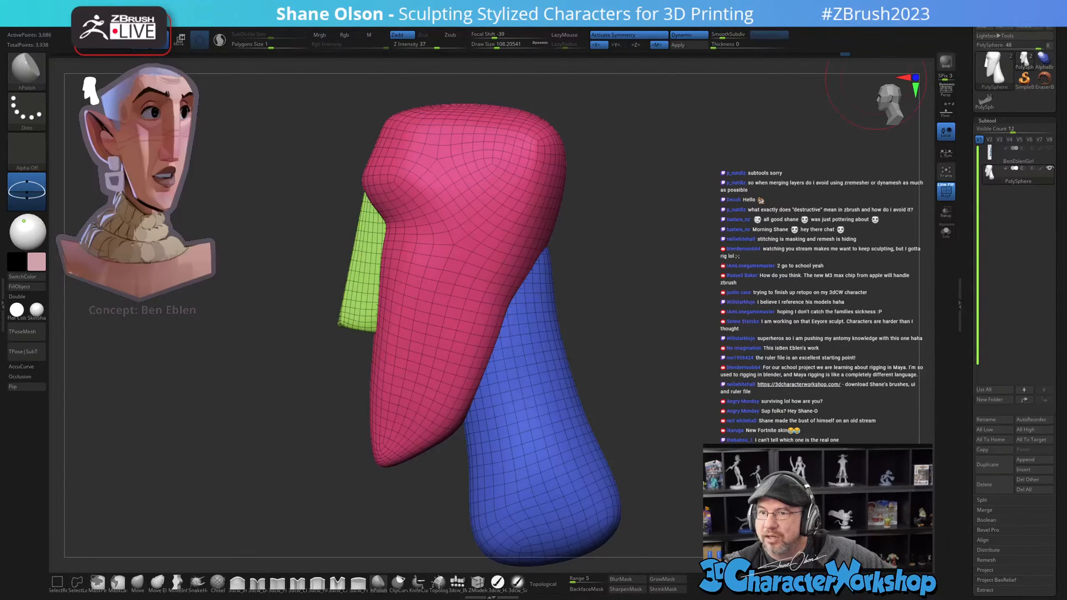
{"action": "left_click_drag", "start_coordinate": [771, 305], "coordinate": [793, 302]}
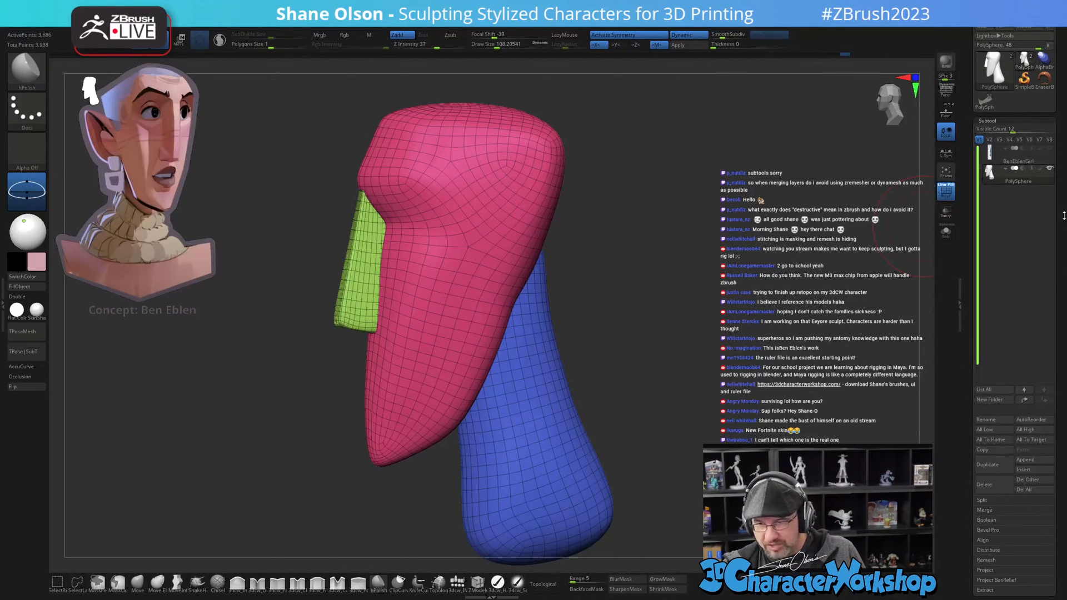
Step: Isolate the head's polygroup, hiding the nose and neck, and raise the hPolish draw size to about 187
{"action": "left_click_drag", "start_coordinate": [685, 334], "coordinate": [500, 182]}
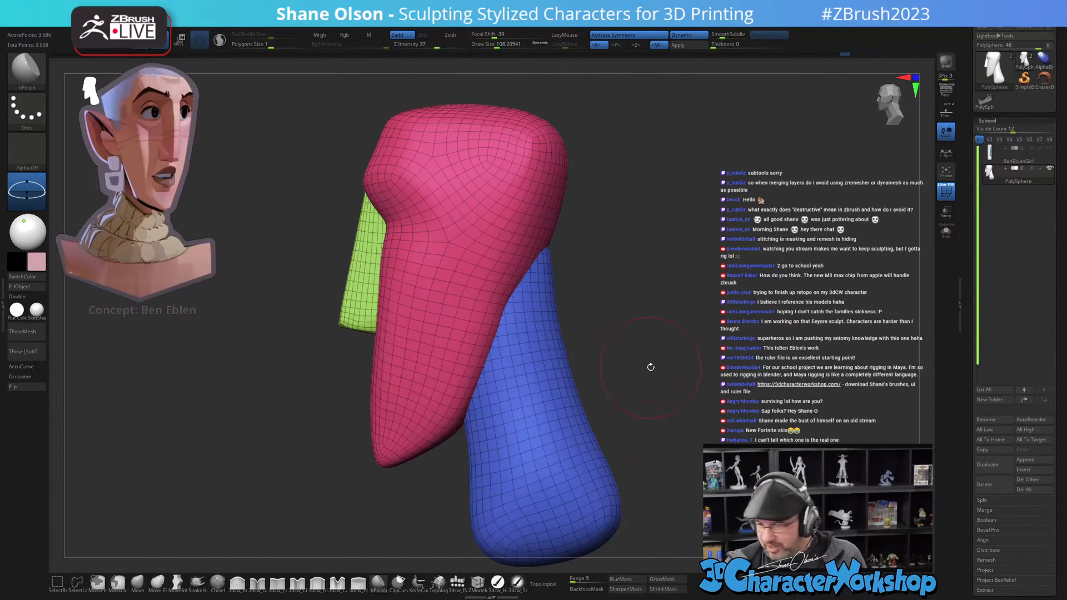
{"action": "mouse_move", "coordinate": [651, 367]}
{"action": "left_mouse_down"}
{"action": "mouse_move", "coordinate": [669, 427]}
{"action": "mouse_move", "coordinate": [636, 450]}
{"action": "mouse_move", "coordinate": [681, 409]}
{"action": "mouse_move", "coordinate": [659, 311]}
{"action": "mouse_move", "coordinate": [665, 285]}
{"action": "mouse_move", "coordinate": [647, 351]}
{"action": "left_mouse_up"}
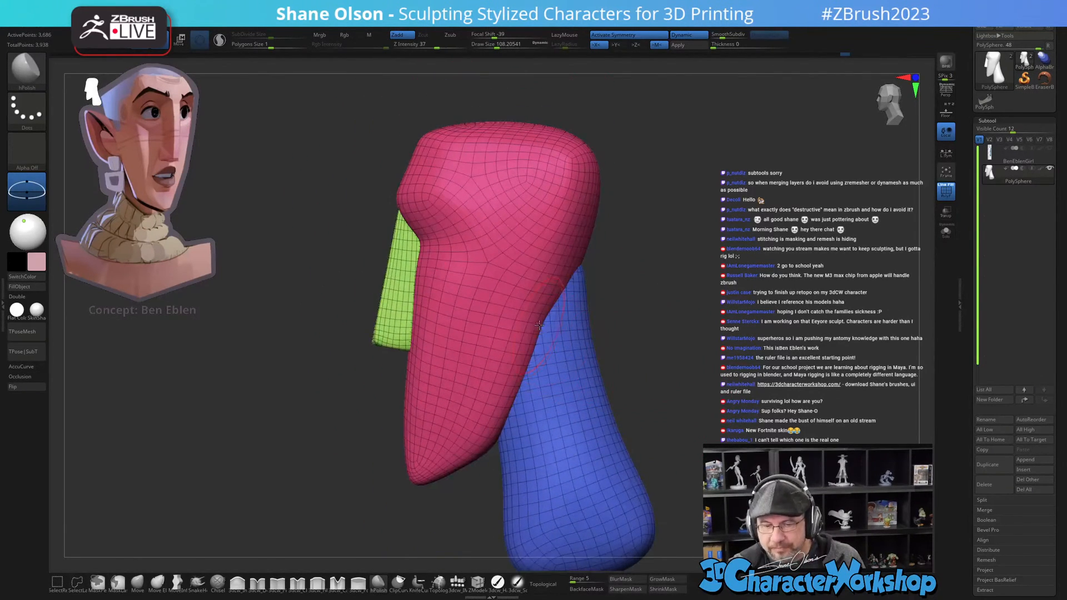
{"action": "left_click", "coordinate": [559, 263], "text": "ctrl+shift"}
{"action": "mouse_move", "coordinate": [617, 300]}
{"action": "left_mouse_down"}
{"action": "mouse_move", "coordinate": [658, 349]}
{"action": "mouse_move", "coordinate": [639, 300]}
{"action": "mouse_move", "coordinate": [628, 319]}
{"action": "mouse_move", "coordinate": [617, 262]}
{"action": "left_mouse_up"}
{"action": "key", "text": "s"}
{"action": "right_click_drag", "start_coordinate": [578, 357], "coordinate": [600, 335]}
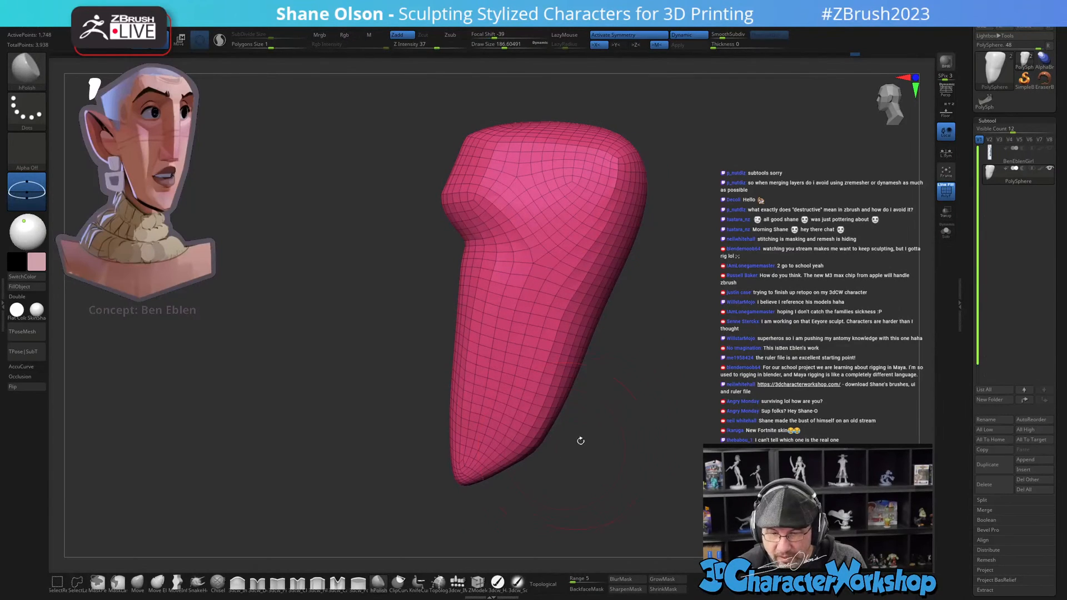
Step: Sharpen the side-plane edge of the head from the temple down to the jaw with the 3dcw Pinch brush
{"action": "left_click_drag", "start_coordinate": [579, 452], "coordinate": [621, 428], "text": "alt"}
{"action": "left_click", "coordinate": [277, 581]}
{"action": "mouse_move", "coordinate": [657, 393]}
{"action": "left_mouse_down"}
{"action": "mouse_move", "coordinate": [655, 221]}
{"action": "mouse_move", "coordinate": [639, 202]}
{"action": "left_mouse_up"}
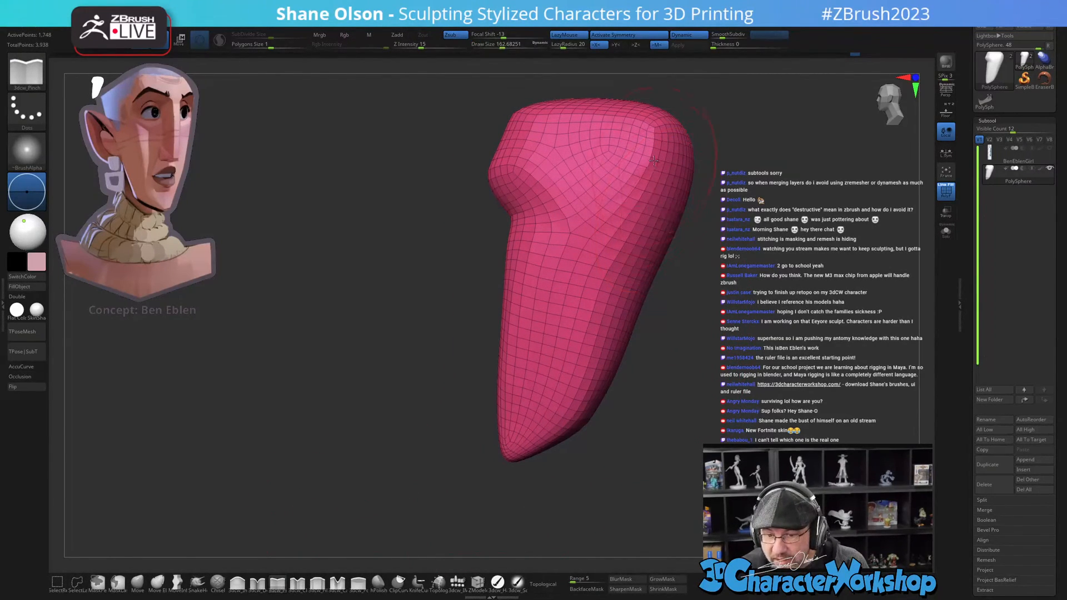
{"action": "mouse_move", "coordinate": [658, 147]}
{"action": "left_mouse_down"}
{"action": "mouse_move", "coordinate": [606, 244]}
{"action": "mouse_move", "coordinate": [579, 403]}
{"action": "left_mouse_up"}
{"action": "mouse_move", "coordinate": [656, 158]}
{"action": "left_mouse_down"}
{"action": "mouse_move", "coordinate": [578, 419]}
{"action": "mouse_move", "coordinate": [643, 405]}
{"action": "mouse_move", "coordinate": [632, 407]}
{"action": "left_mouse_up"}
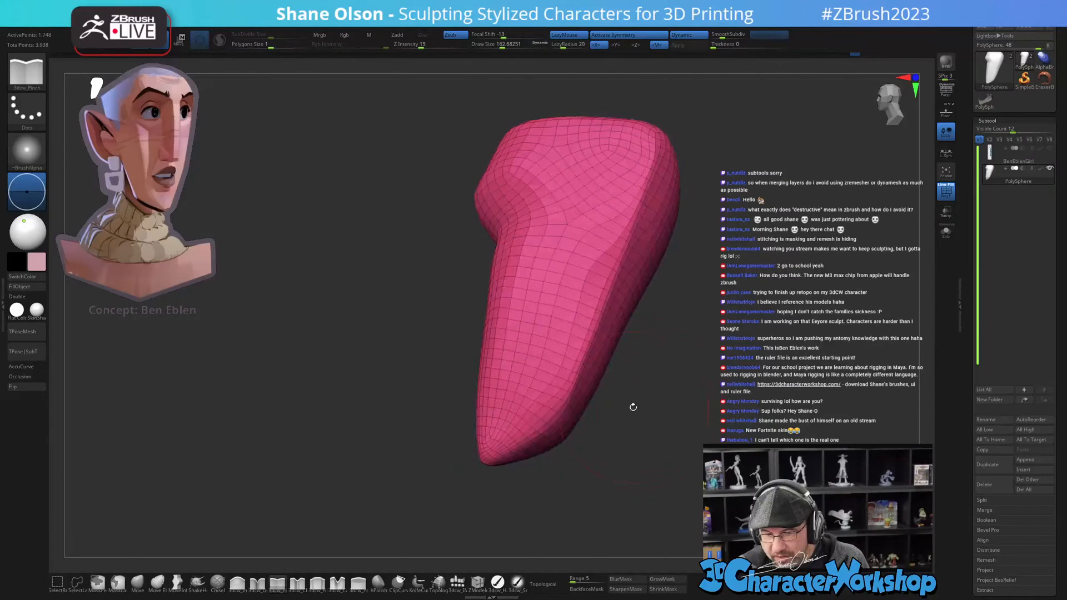
Step: Reduce the brush draw size to about 112 and then 90 while pinching crisp edges along the jaw and chin
{"action": "key", "text": "s"}
{"action": "mouse_move", "coordinate": [563, 414]}
{"action": "left_mouse_down"}
{"action": "mouse_move", "coordinate": [566, 405]}
{"action": "mouse_move", "coordinate": [506, 447]}
{"action": "left_mouse_up"}
{"action": "mouse_move", "coordinate": [561, 467]}
{"action": "left_mouse_down"}
{"action": "mouse_move", "coordinate": [621, 481]}
{"action": "mouse_move", "coordinate": [645, 469]}
{"action": "mouse_move", "coordinate": [661, 413]}
{"action": "left_mouse_up"}
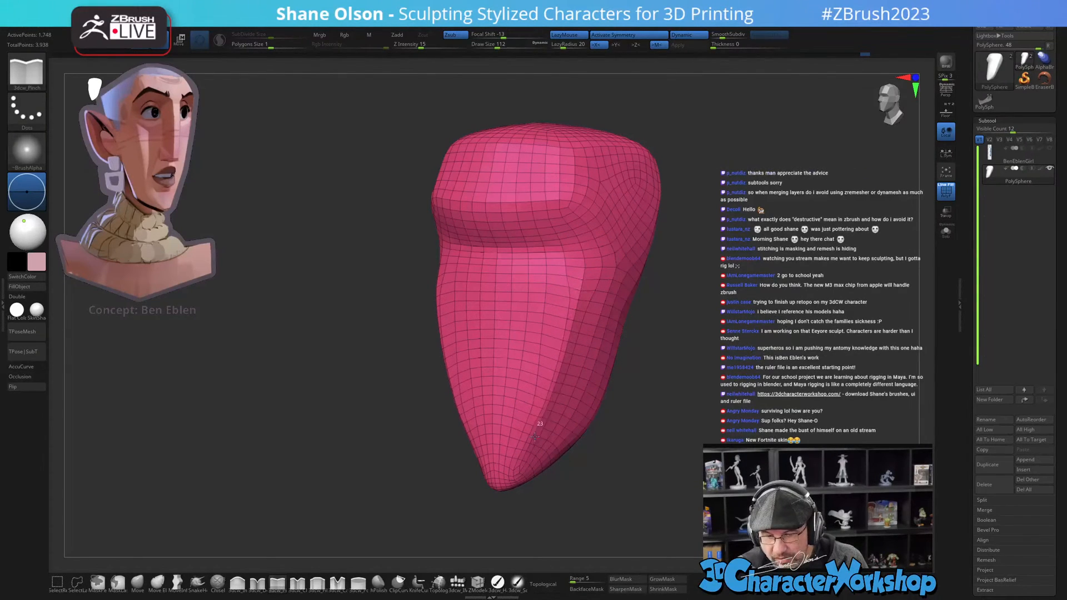
{"action": "left_click_drag", "start_coordinate": [642, 480], "coordinate": [584, 449]}
{"action": "mouse_move", "coordinate": [622, 332]}
{"action": "left_mouse_down"}
{"action": "mouse_move", "coordinate": [705, 416]}
{"action": "mouse_move", "coordinate": [691, 428]}
{"action": "mouse_move", "coordinate": [657, 340]}
{"action": "left_mouse_up"}
{"action": "left_click_drag", "start_coordinate": [685, 397], "coordinate": [669, 372], "text": "alt"}
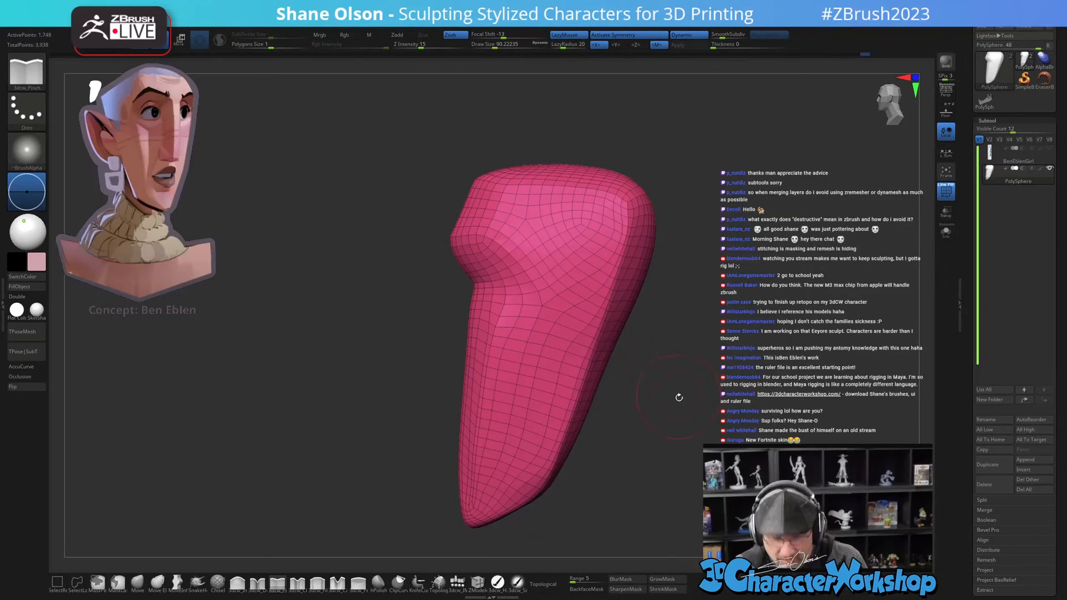
Step: Unhide the nose and neck parts and delete the head mesh's lower subdivision levels
{"action": "left_click", "coordinate": [713, 427], "text": "ctrl+shift"}
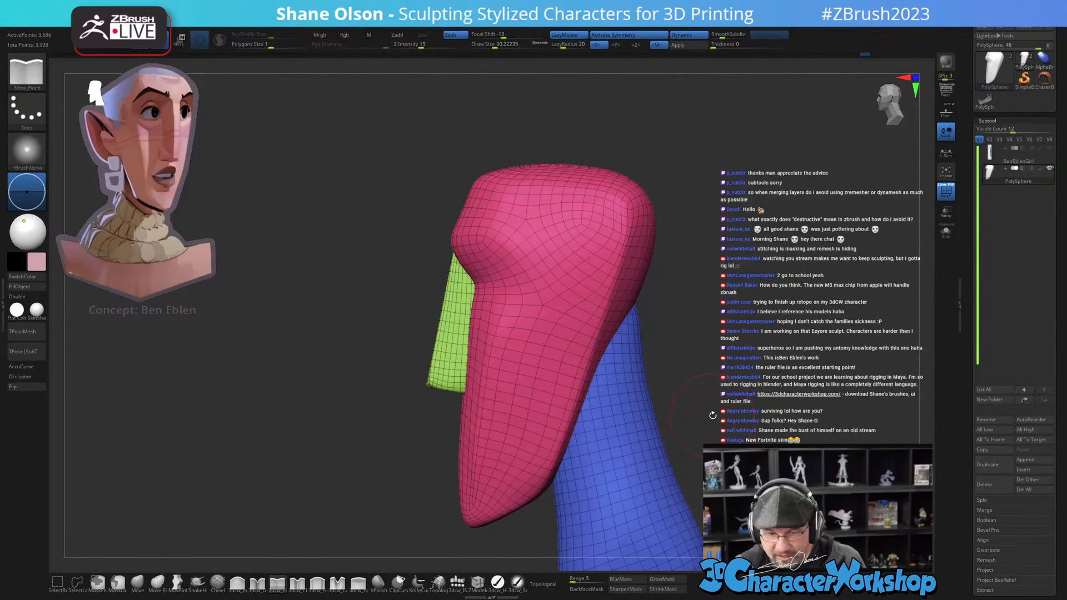
{"action": "left_click_drag", "start_coordinate": [709, 420], "coordinate": [701, 396], "text": "alt"}
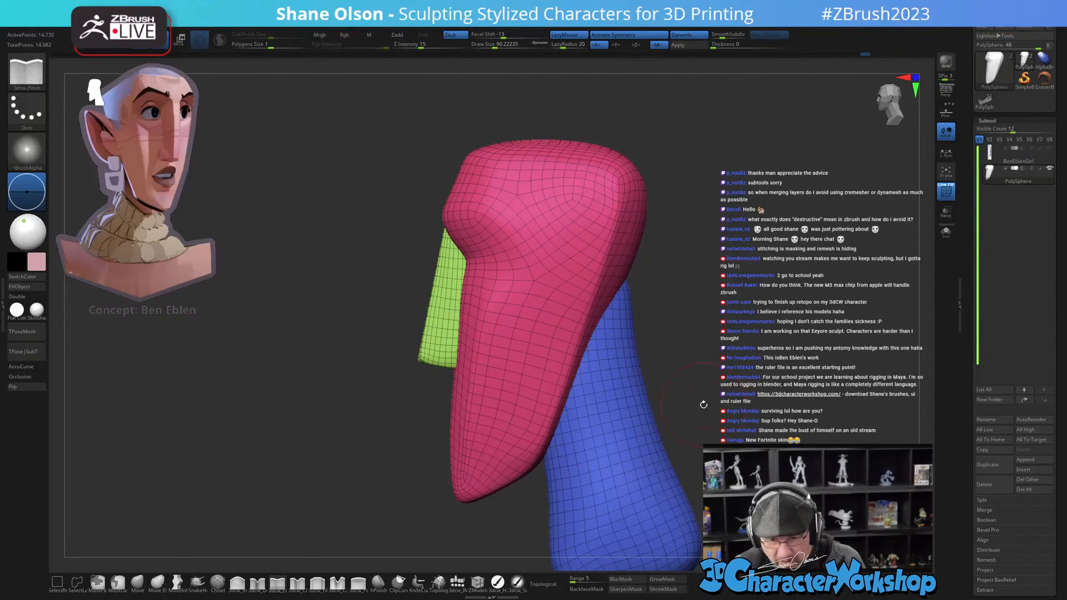
{"action": "scroll", "coordinate": [988, 423], "scroll_direction": "down", "scroll_amount": 5}
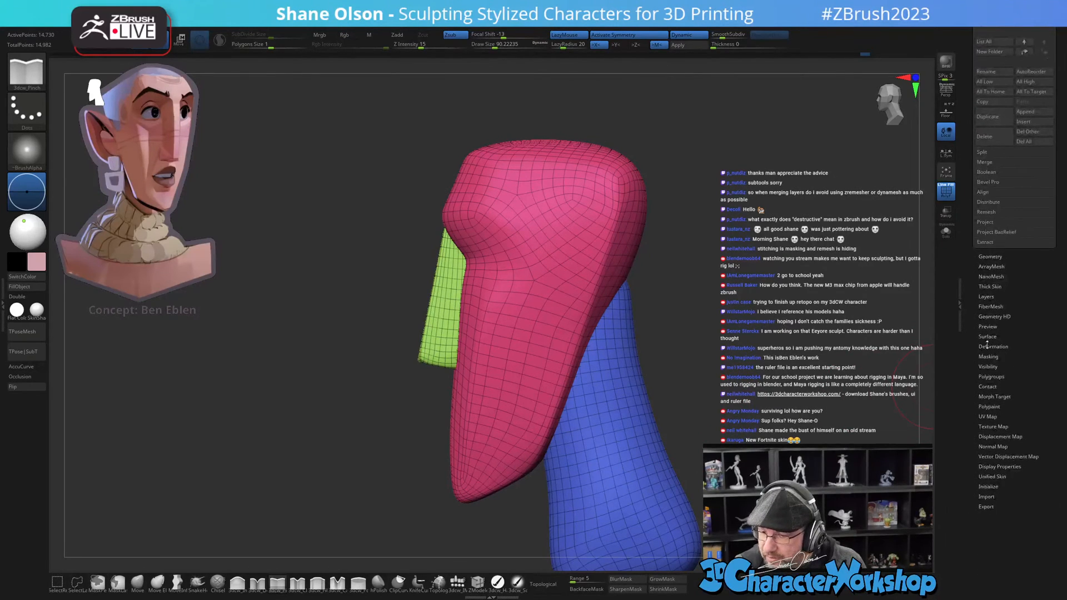
{"action": "left_click", "coordinate": [991, 256]}
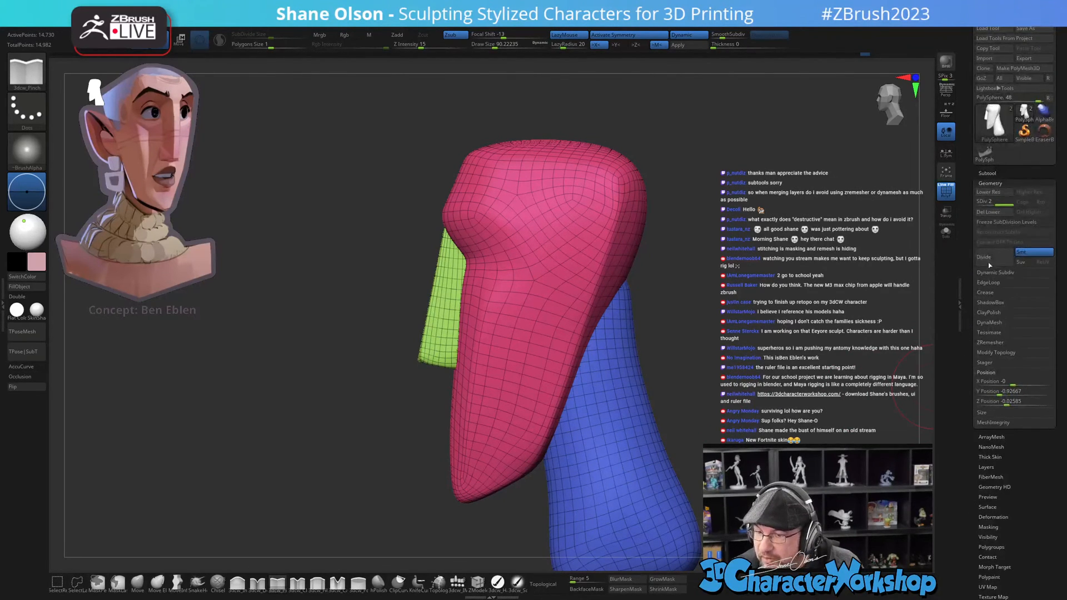
{"action": "left_click", "coordinate": [988, 214]}
Step: Pinch the plane edges around the outer eye socket and cheekbone into sharper corners
{"action": "left_click_drag", "start_coordinate": [648, 357], "coordinate": [519, 352]}
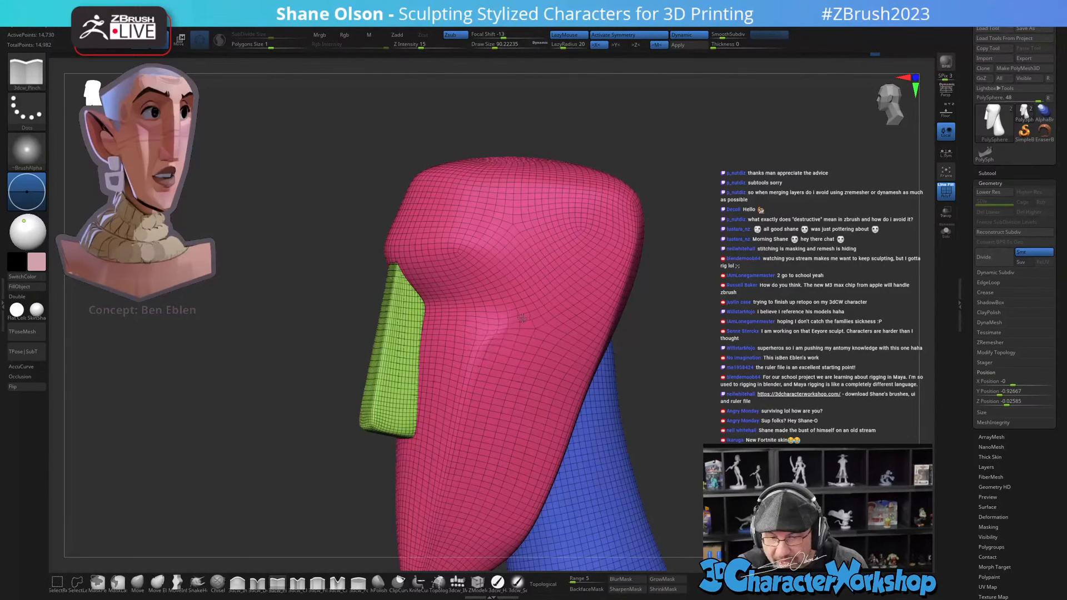
{"action": "mouse_move", "coordinate": [492, 264]}
{"action": "left_mouse_down"}
{"action": "mouse_move", "coordinate": [513, 272]}
{"action": "mouse_move", "coordinate": [532, 305]}
{"action": "left_mouse_up"}
{"action": "mouse_move", "coordinate": [533, 328]}
{"action": "right_mouse_down"}
{"action": "mouse_move", "coordinate": [551, 341]}
{"action": "mouse_move", "coordinate": [571, 329]}
{"action": "mouse_move", "coordinate": [542, 317]}
{"action": "right_mouse_up"}
{"action": "left_click_drag", "start_coordinate": [510, 285], "coordinate": [522, 301]}
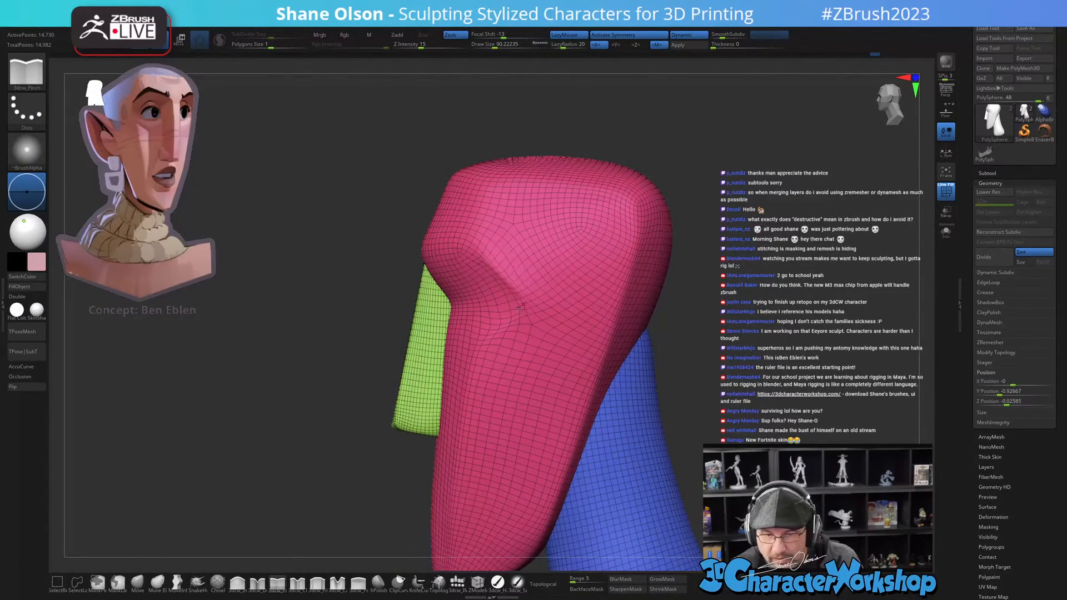
{"action": "mouse_move", "coordinate": [500, 333]}
{"action": "right_mouse_down"}
{"action": "mouse_move", "coordinate": [543, 378]}
{"action": "mouse_move", "coordinate": [528, 398]}
{"action": "mouse_move", "coordinate": [554, 291]}
{"action": "right_mouse_up"}
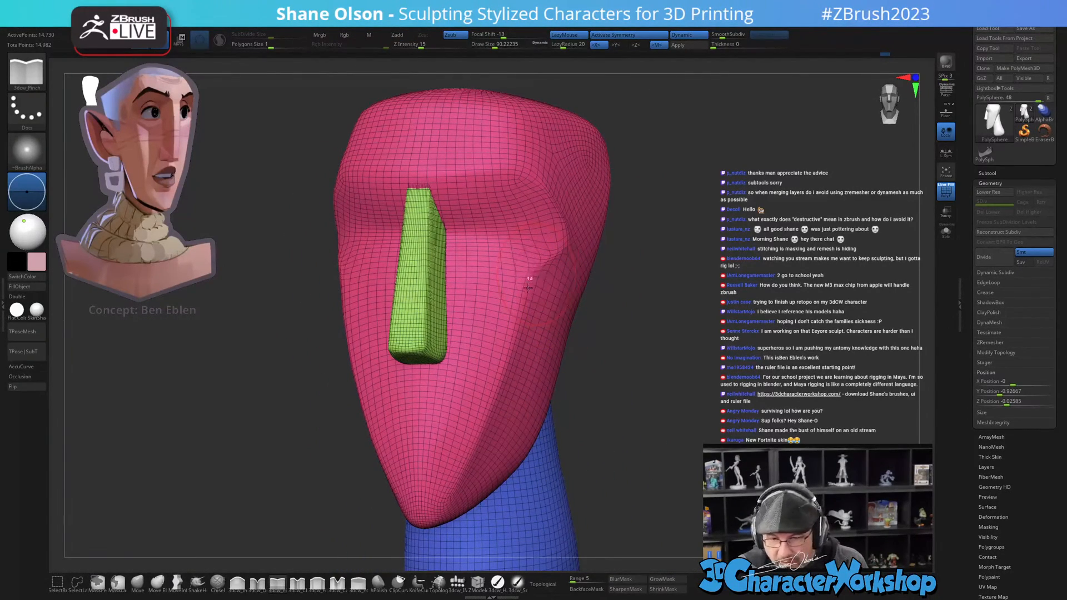
{"action": "right_click_drag", "start_coordinate": [510, 449], "coordinate": [417, 481]}
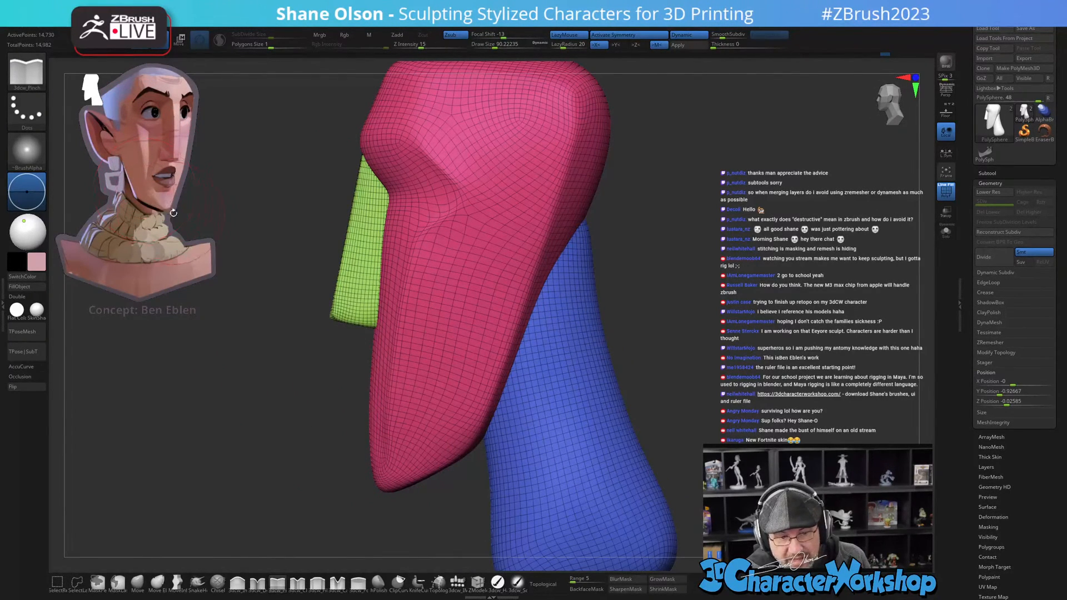
Step: Pull the tip of the chin forward with the Move Infinite Depth brush at a draw size of about 187
{"action": "left_click", "coordinate": [137, 583]}
{"action": "key", "text": "s"}
{"action": "left_click_drag", "start_coordinate": [314, 497], "coordinate": [321, 496]}
{"action": "key", "text": "s"}
{"action": "left_click_drag", "start_coordinate": [371, 388], "coordinate": [405, 393]}
{"action": "left_click", "coordinate": [177, 581]}
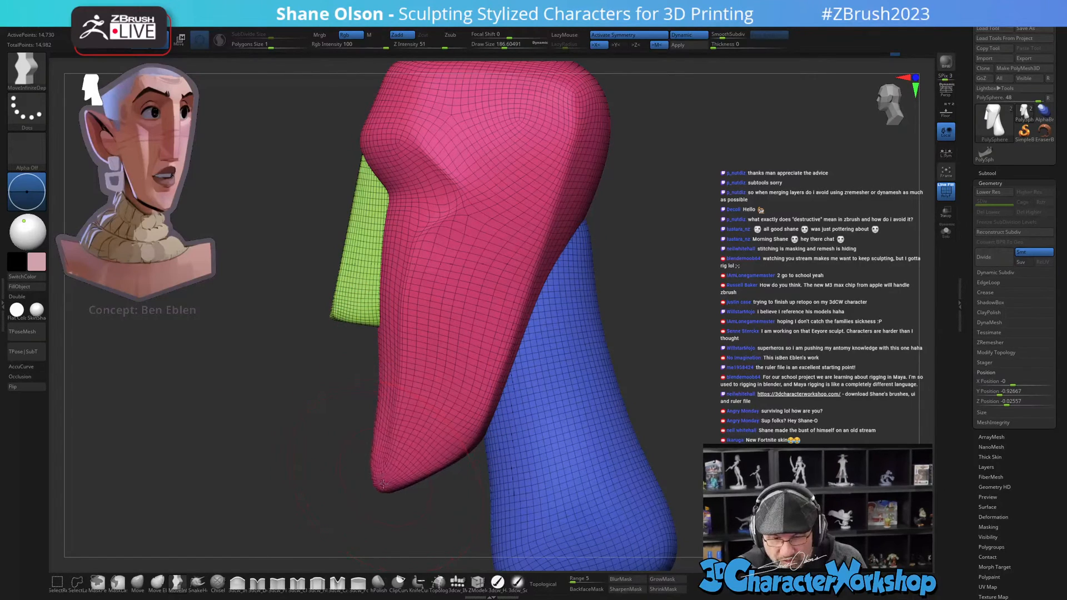
{"action": "left_click_drag", "start_coordinate": [382, 484], "coordinate": [375, 482]}
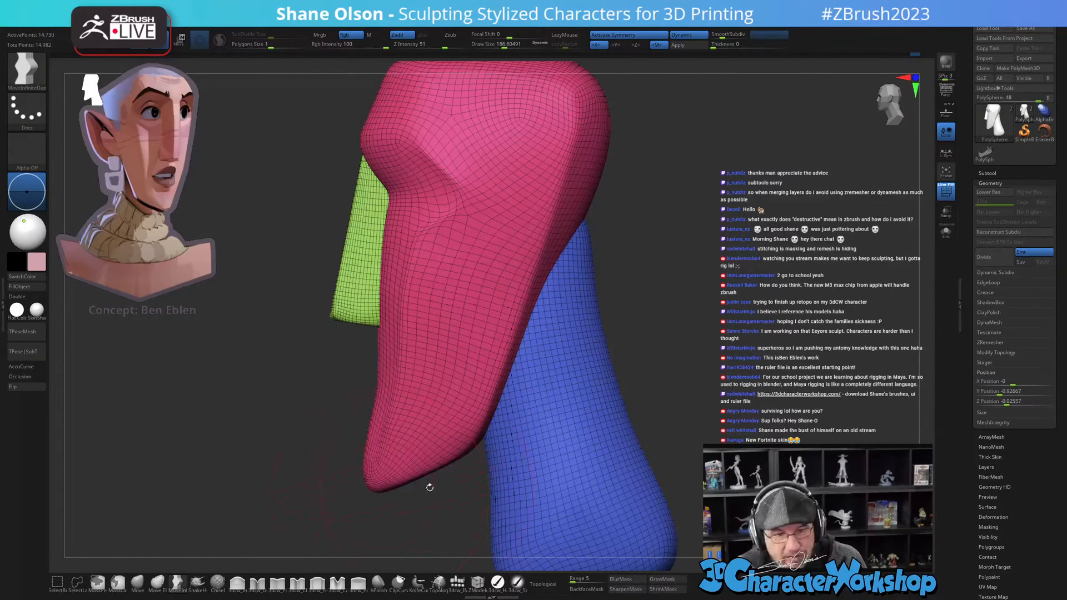
Step: Refine the upper back contour of the head with the Move Infinite Depth brush, adjusting the draw size between about 97 and 149
{"action": "right_click_drag", "start_coordinate": [528, 268], "coordinate": [505, 339], "text": "alt"}
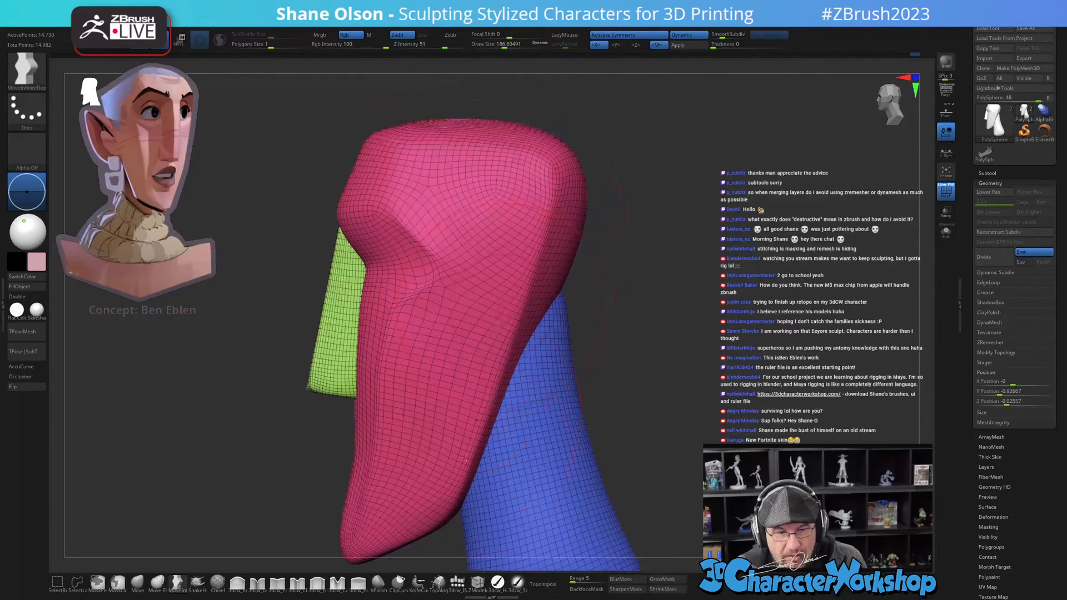
{"action": "key", "text": "s"}
{"action": "left_click_drag", "start_coordinate": [627, 258], "coordinate": [615, 258]}
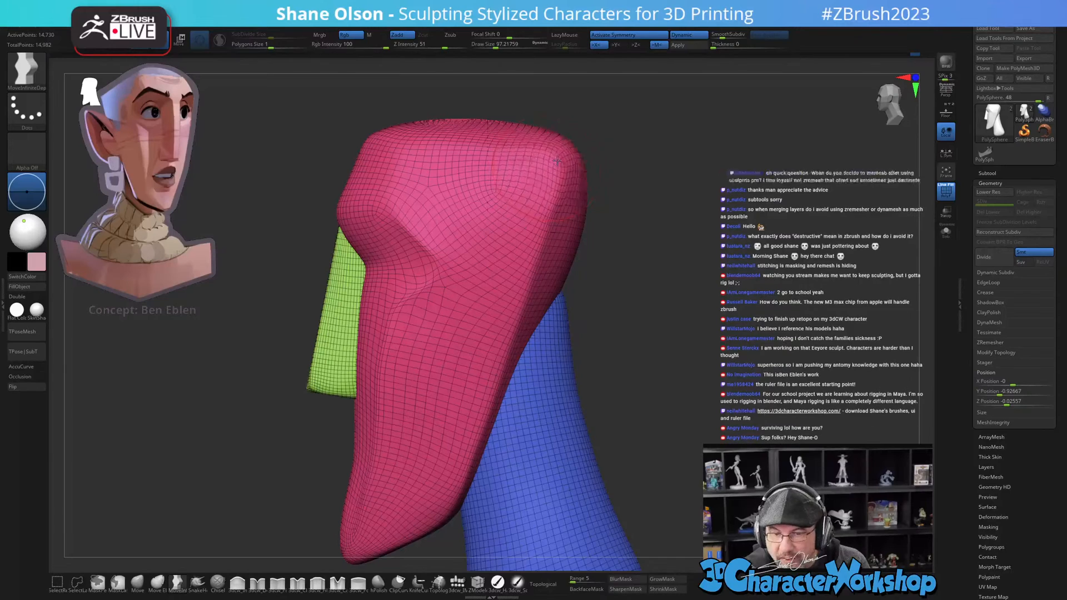
{"action": "key", "text": "s"}
{"action": "mouse_move", "coordinate": [602, 255]}
{"action": "left_mouse_down"}
{"action": "mouse_move", "coordinate": [580, 230]}
{"action": "mouse_move", "coordinate": [622, 215]}
{"action": "left_mouse_up"}
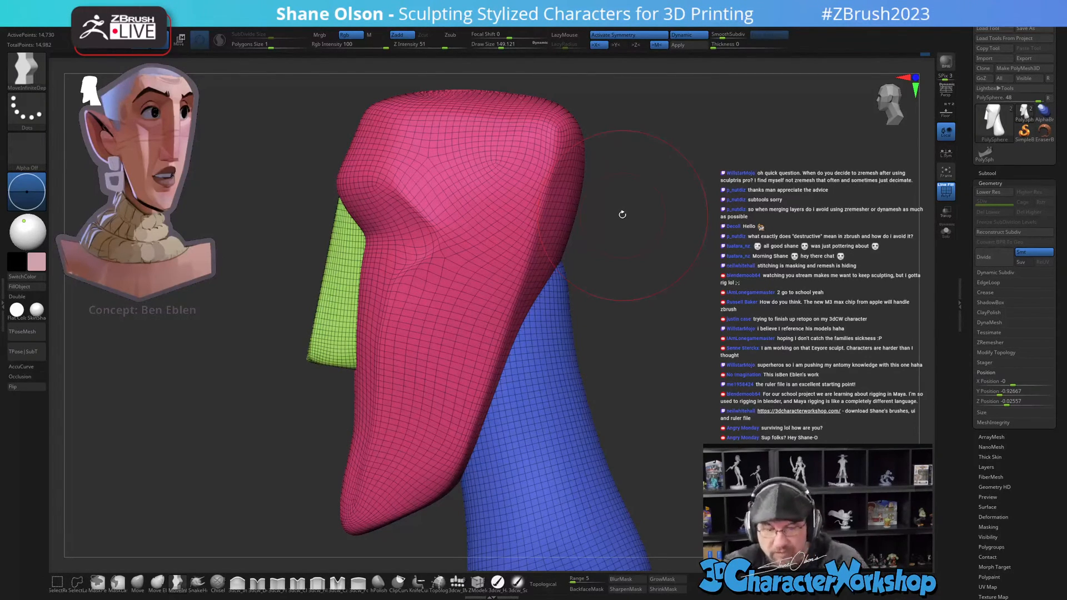
{"action": "mouse_move", "coordinate": [636, 248]}
{"action": "left_mouse_down"}
{"action": "mouse_move", "coordinate": [674, 285]}
{"action": "mouse_move", "coordinate": [666, 269]}
{"action": "mouse_move", "coordinate": [614, 261]}
{"action": "left_mouse_up"}
{"action": "key", "text": "s"}
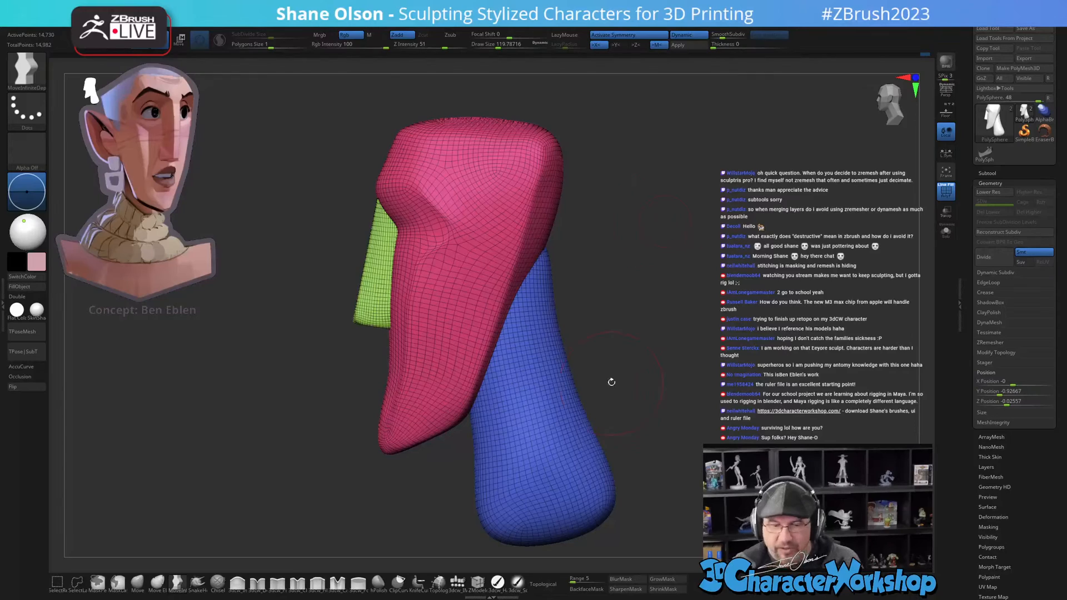
Step: Reshape the front profile of the face between nose and chin with the Move Infinite Depth brush, turning on topological masking
{"action": "left_click_drag", "start_coordinate": [609, 382], "coordinate": [638, 382]}
{"action": "left_click_drag", "start_coordinate": [567, 374], "coordinate": [639, 400]}
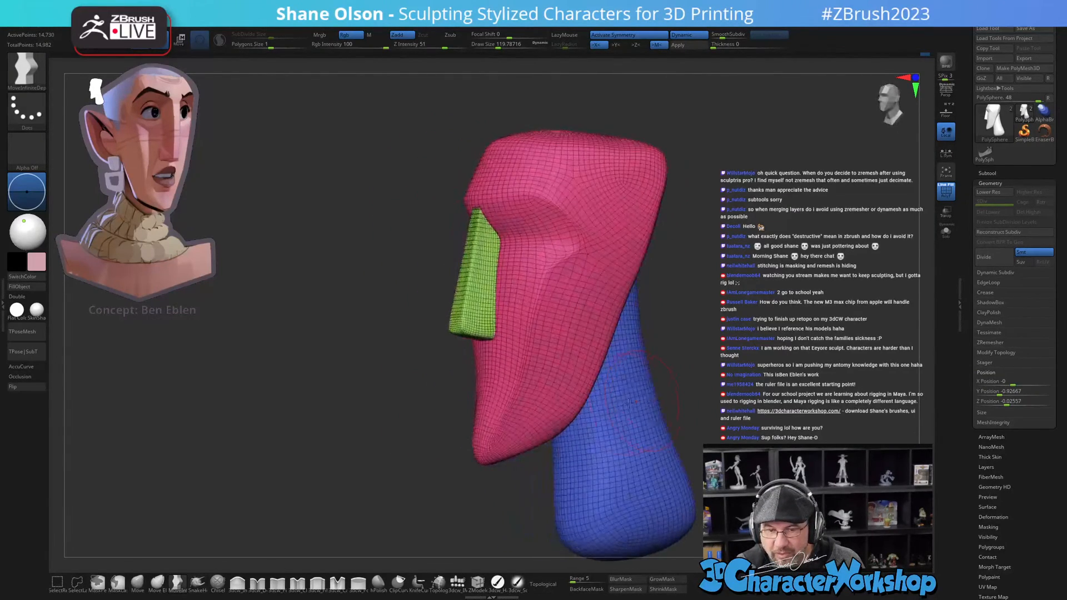
{"action": "mouse_move", "coordinate": [522, 395]}
{"action": "left_mouse_down"}
{"action": "mouse_move", "coordinate": [555, 364]}
{"action": "mouse_move", "coordinate": [515, 332]}
{"action": "left_mouse_up"}
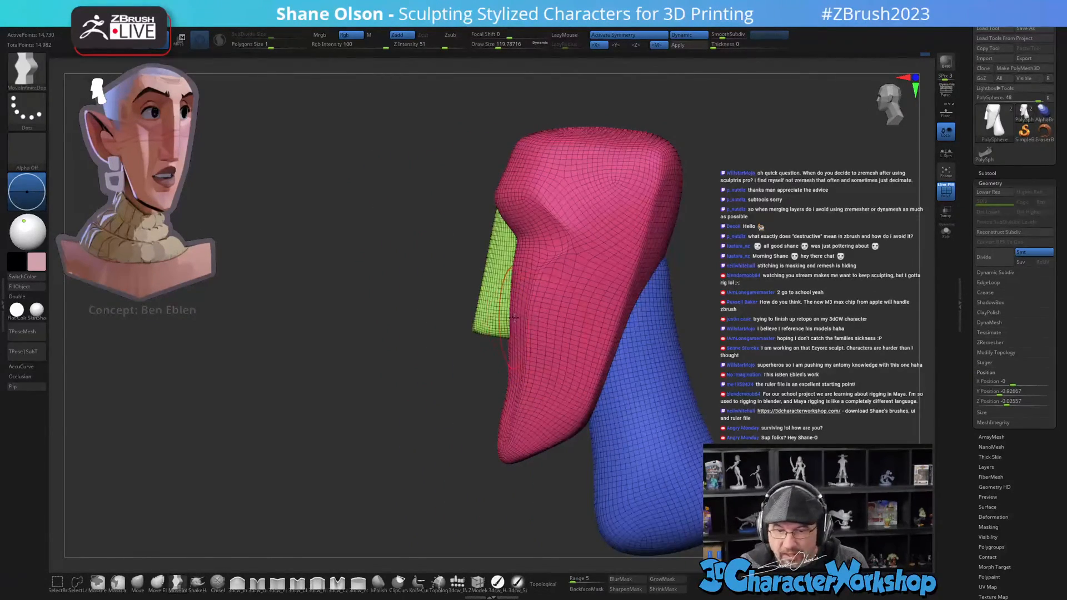
{"action": "right_click_drag", "start_coordinate": [530, 300], "coordinate": [516, 327], "text": "alt"}
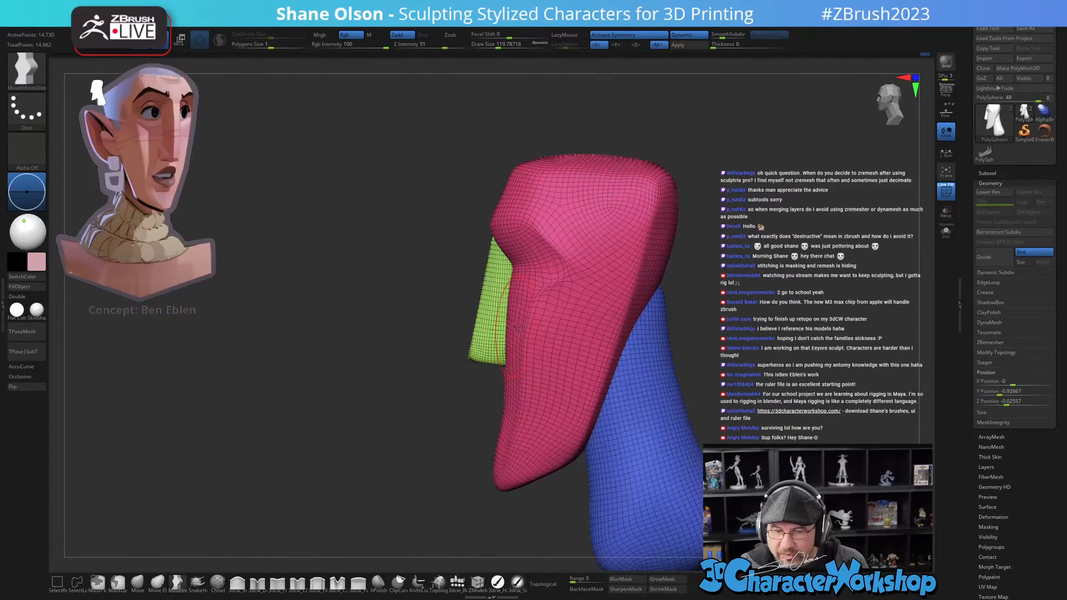
{"action": "left_click", "coordinate": [537, 581]}
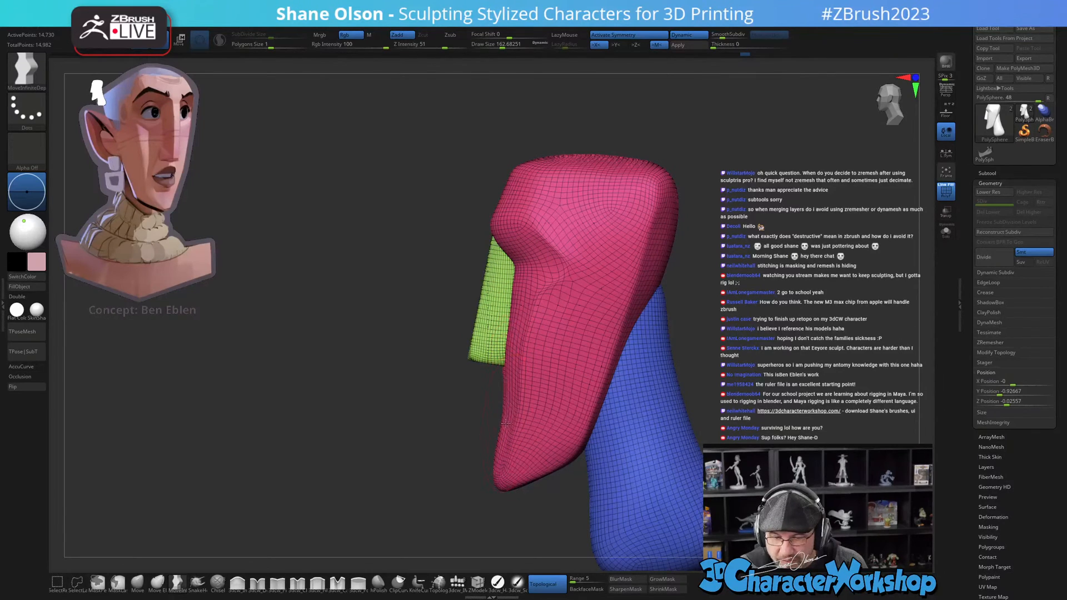
{"action": "right_click_drag", "start_coordinate": [526, 255], "coordinate": [523, 280], "text": "ctrl"}
{"action": "key", "text": "s"}
{"action": "left_click_drag", "start_coordinate": [523, 279], "coordinate": [519, 279]}
{"action": "mouse_move", "coordinate": [519, 279]}
{"action": "right_mouse_down"}
{"action": "mouse_move", "coordinate": [545, 269]}
{"action": "mouse_move", "coordinate": [541, 322]}
{"action": "mouse_move", "coordinate": [528, 330]}
{"action": "right_mouse_up"}
Step: Sharpen the brow ridge edge above the nose with the 3dcw Pinch brush, reducing the draw size to about 90 and then 65
{"action": "left_click", "coordinate": [278, 584]}
{"action": "key", "text": "s"}
{"action": "left_click_drag", "start_coordinate": [478, 308], "coordinate": [465, 308]}
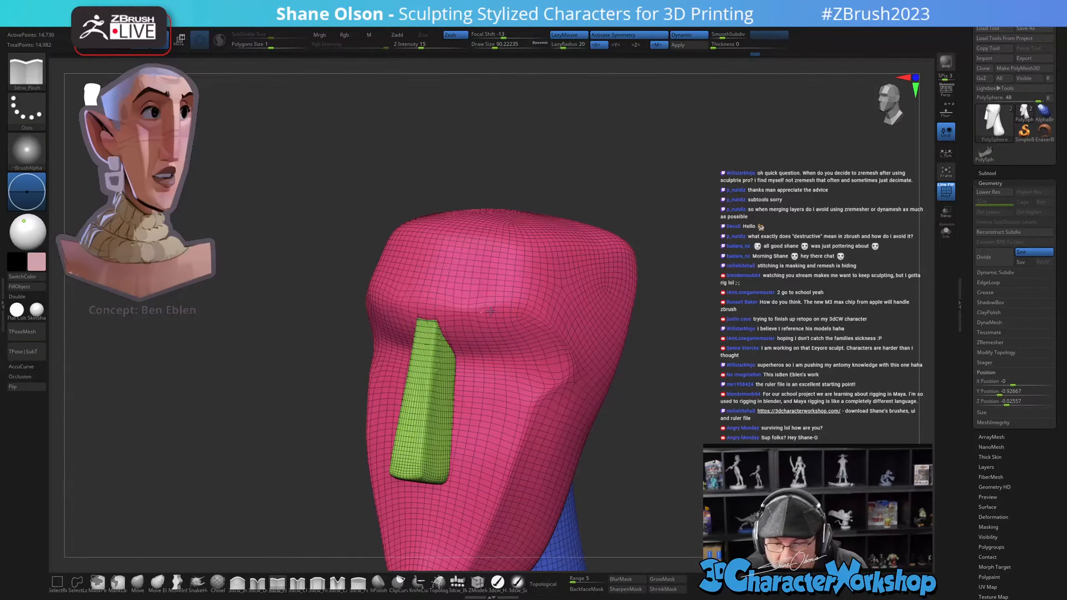
{"action": "mouse_move", "coordinate": [556, 324]}
{"action": "right_mouse_down"}
{"action": "mouse_move", "coordinate": [544, 327]}
{"action": "mouse_move", "coordinate": [608, 354]}
{"action": "right_mouse_up"}
{"action": "key", "text": "s"}
{"action": "left_click_drag", "start_coordinate": [578, 358], "coordinate": [567, 358]}
{"action": "mouse_move", "coordinate": [566, 362]}
{"action": "right_mouse_down"}
{"action": "mouse_move", "coordinate": [587, 380]}
{"action": "mouse_move", "coordinate": [525, 358]}
{"action": "right_mouse_up"}
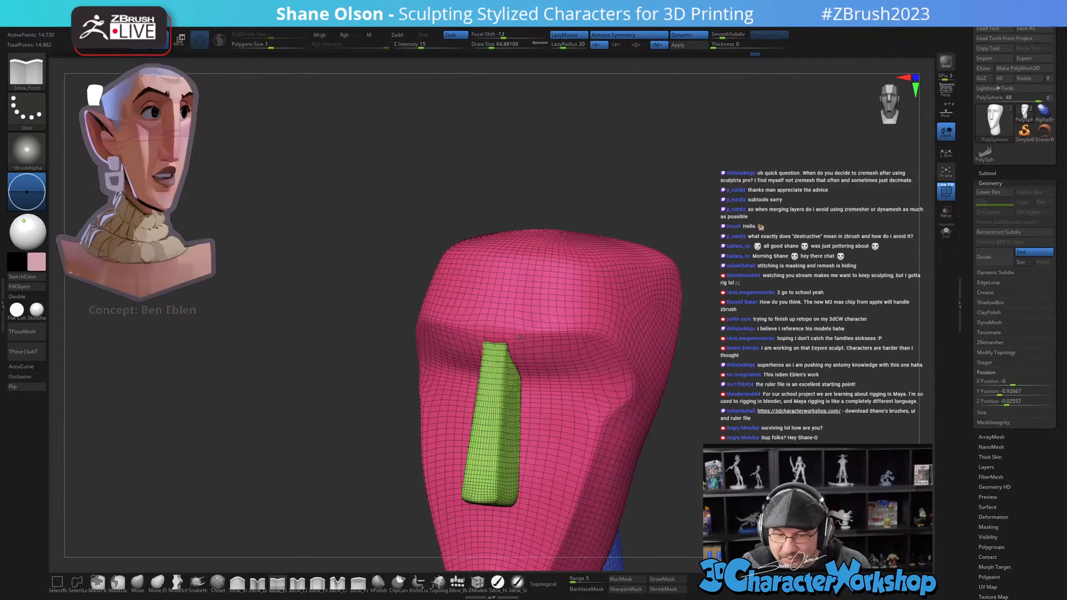
Step: Pinch the plane edges at the side and top of the forehead with a draw size of about 80
{"action": "right_click_drag", "start_coordinate": [610, 376], "coordinate": [689, 436]}
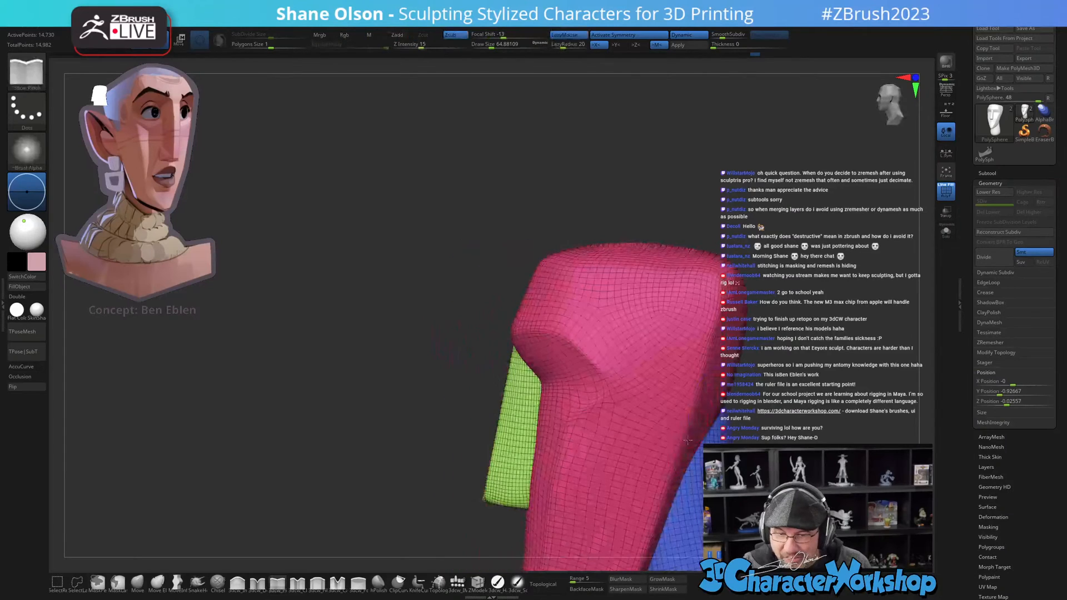
{"action": "mouse_move", "coordinate": [644, 389]}
{"action": "right_mouse_down"}
{"action": "mouse_move", "coordinate": [612, 365]}
{"action": "mouse_move", "coordinate": [566, 364]}
{"action": "right_mouse_up"}
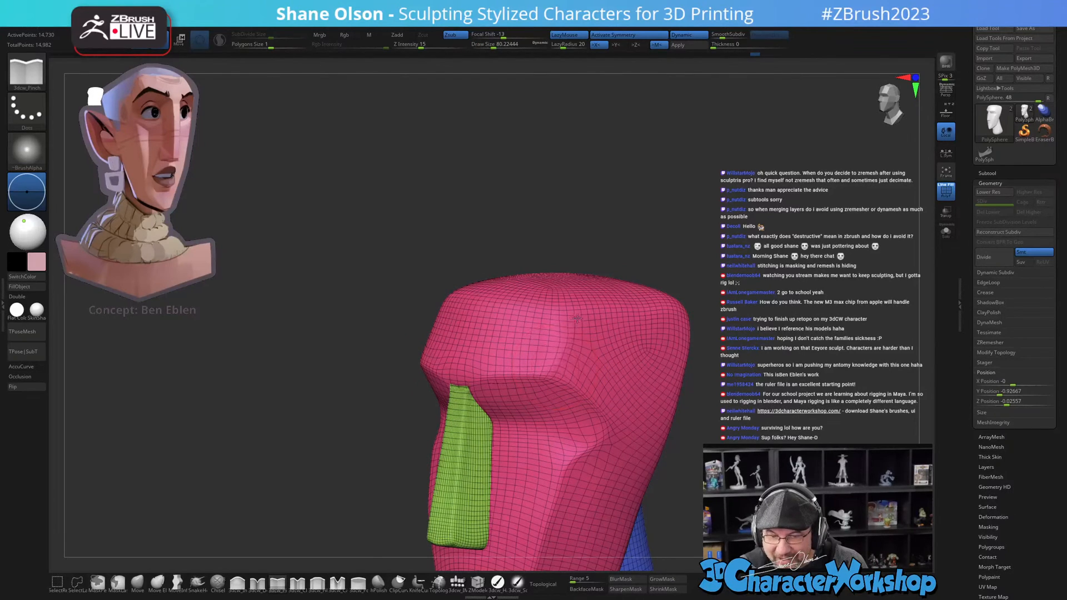
{"action": "right_click_drag", "start_coordinate": [581, 311], "coordinate": [596, 327]}
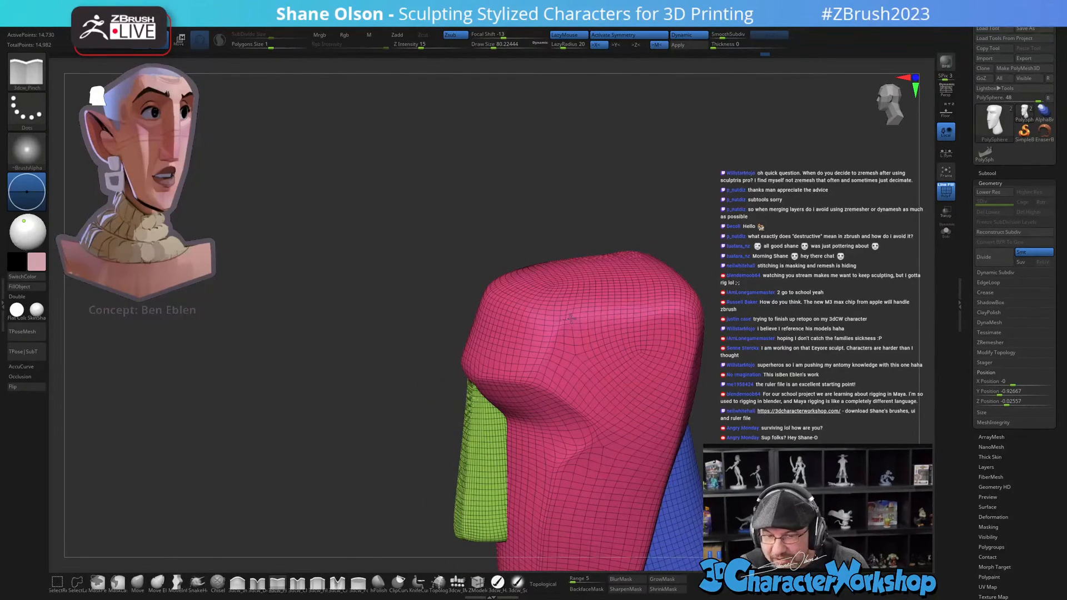
{"action": "right_click_drag", "start_coordinate": [755, 385], "coordinate": [764, 392]}
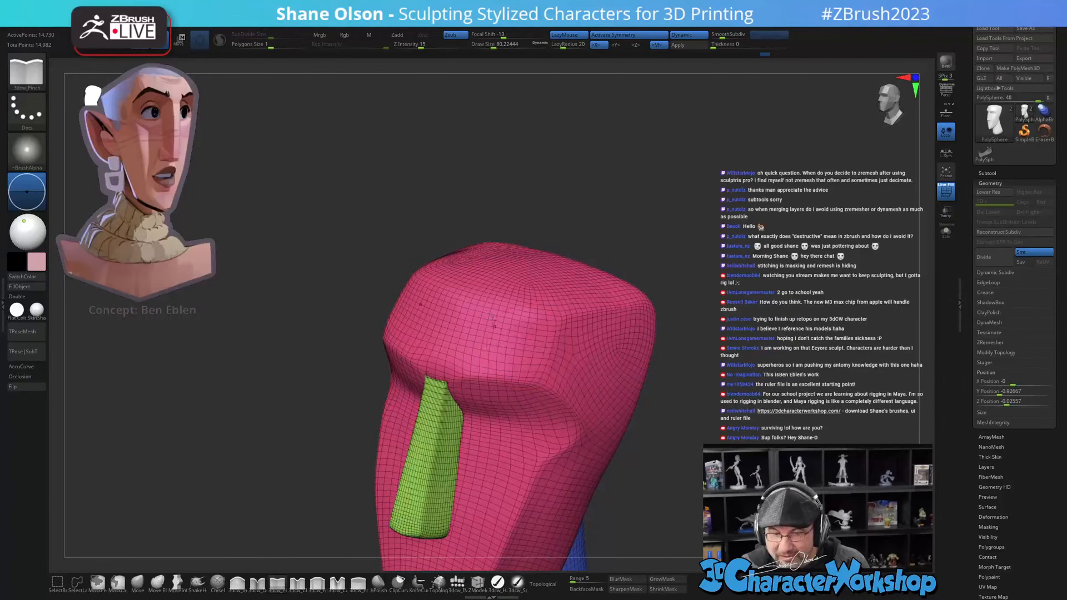
{"action": "right_click_drag", "start_coordinate": [692, 470], "coordinate": [669, 400]}
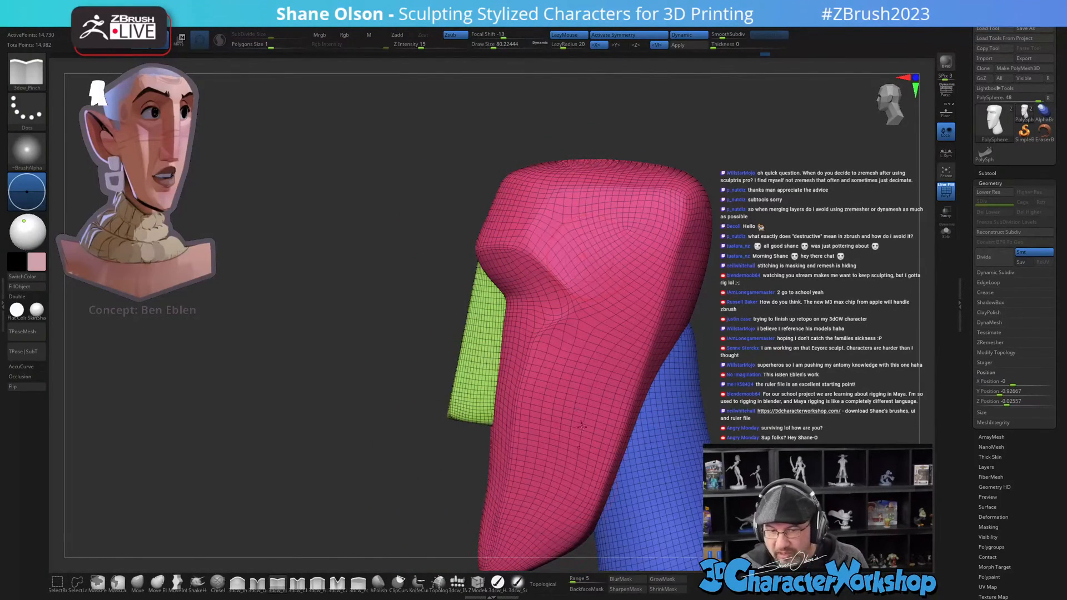
Step: Define the plane edges running from the cheekbone down the side of the face to the jaw with the Pinch brush
{"action": "right_click_drag", "start_coordinate": [574, 478], "coordinate": [602, 349]}
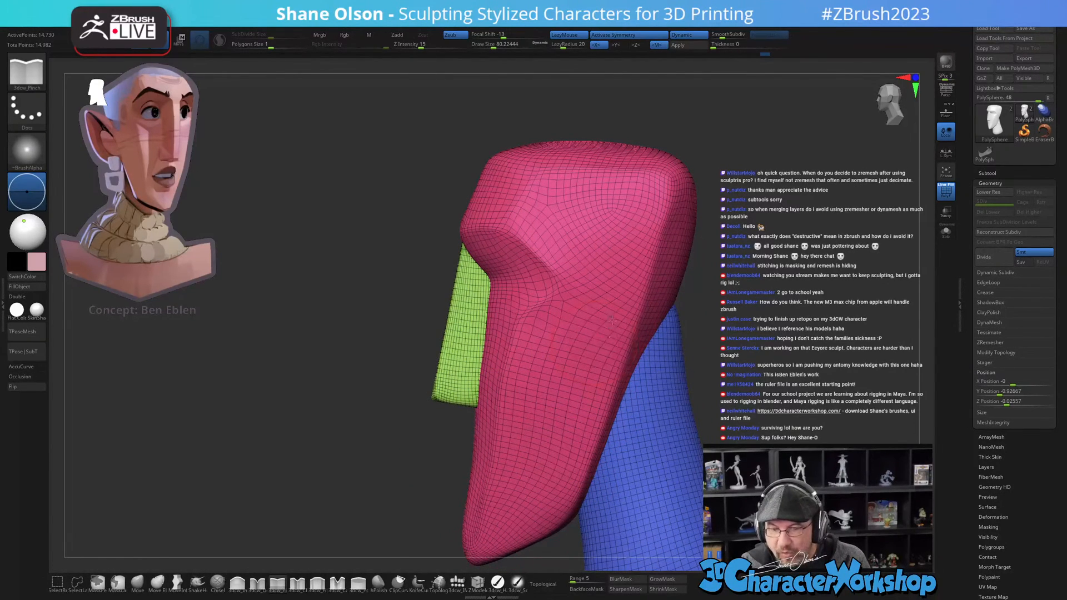
{"action": "right_click_drag", "start_coordinate": [610, 370], "coordinate": [609, 265]}
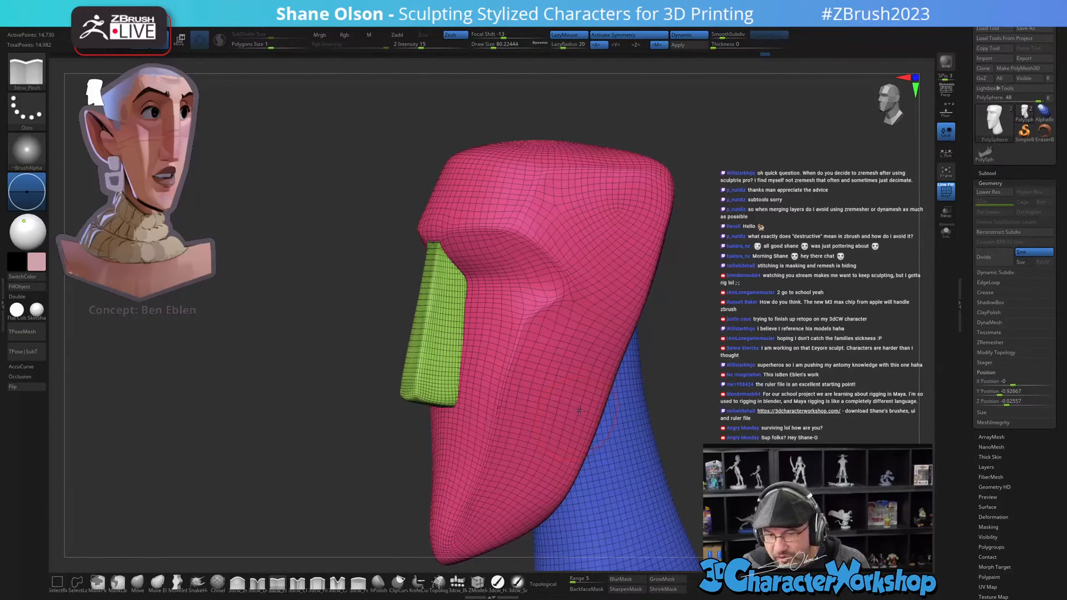
{"action": "right_click_drag", "start_coordinate": [542, 443], "coordinate": [568, 437]}
{"action": "right_click_drag", "start_coordinate": [550, 401], "coordinate": [565, 384]}
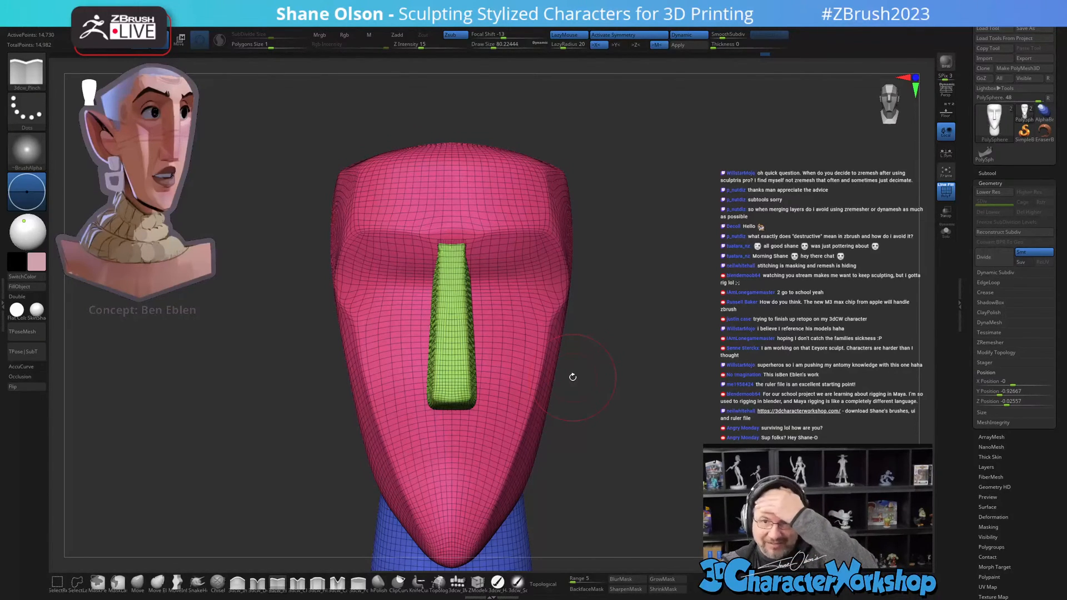
{"action": "right_click_drag", "start_coordinate": [592, 404], "coordinate": [583, 363]}
{"action": "right_click_drag", "start_coordinate": [474, 240], "coordinate": [500, 257]}
Step: Pull the middle of the brow down over the nose root with the Move brush, using topological masking and draw sizes of about 56 and 68
{"action": "left_click", "coordinate": [156, 584]}
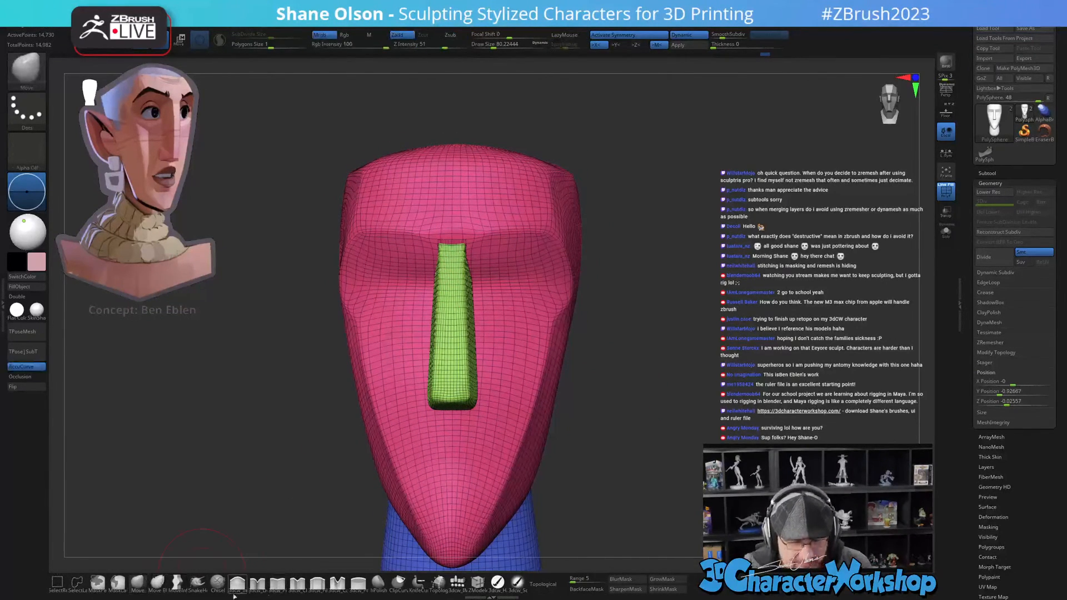
{"action": "left_click", "coordinate": [552, 587]}
{"action": "right_click_drag", "start_coordinate": [461, 183], "coordinate": [469, 234]}
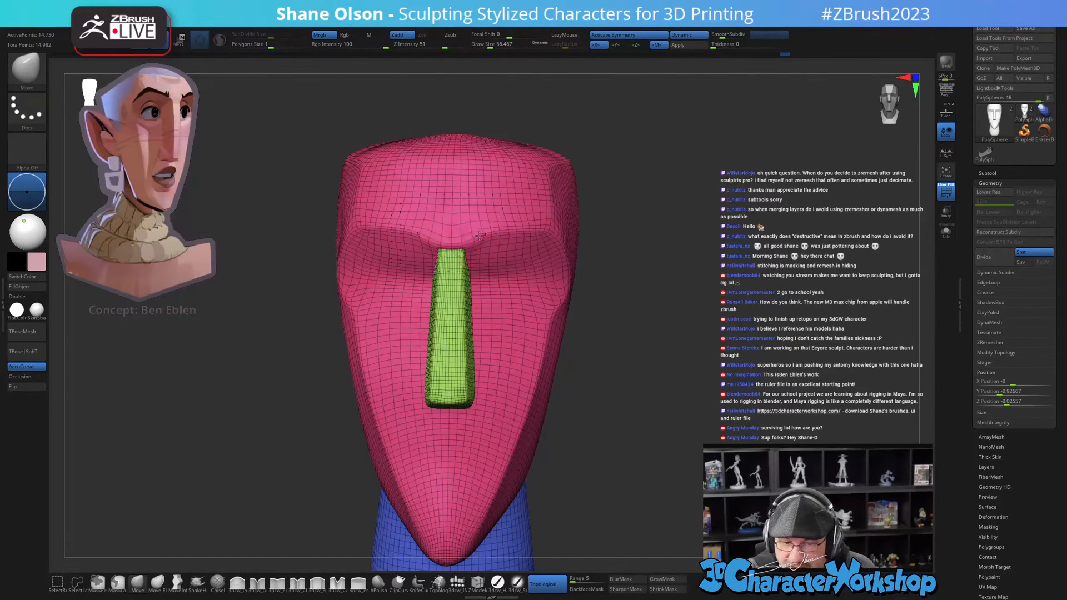
{"action": "right_click_drag", "start_coordinate": [479, 230], "coordinate": [478, 271]}
{"action": "key", "text": "s"}
{"action": "left_click", "coordinate": [463, 246]}
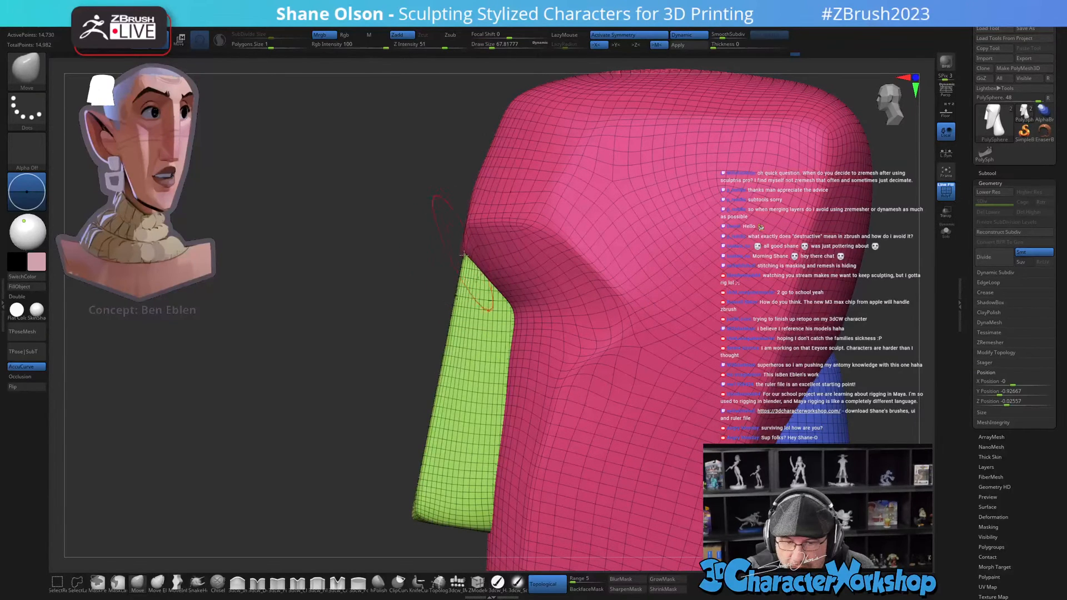
Step: Bow the front profile of the nose slightly with the Move brush, turning AccuCurve off and using draw sizes of about 124 and 112
{"action": "right_click_drag", "start_coordinate": [471, 297], "coordinate": [443, 393]}
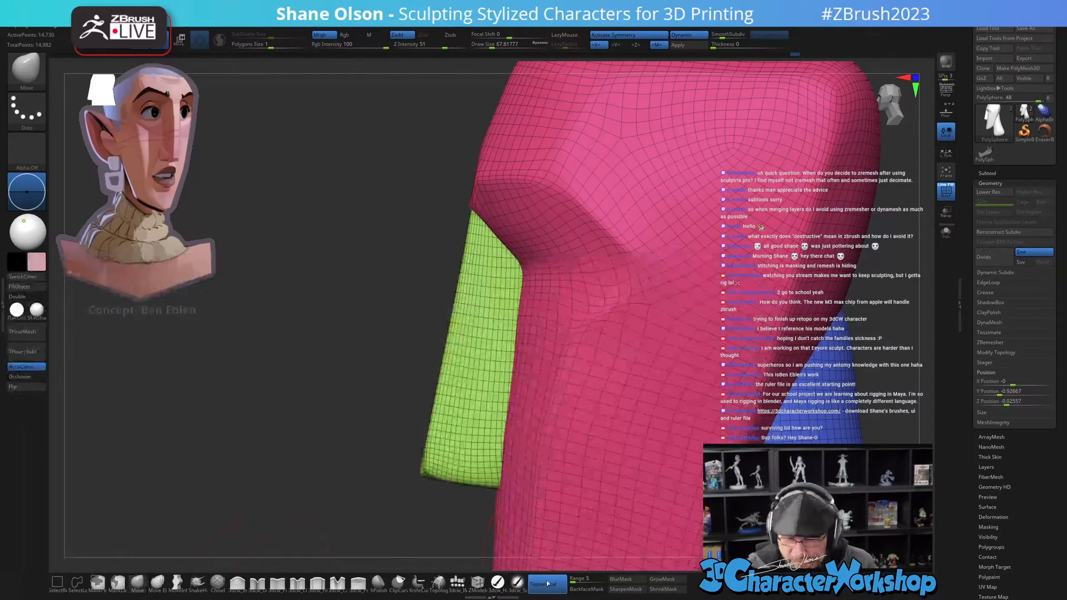
{"action": "left_click", "coordinate": [36, 369]}
{"action": "key", "text": "s"}
{"action": "left_click_drag", "start_coordinate": [312, 467], "coordinate": [325, 467]}
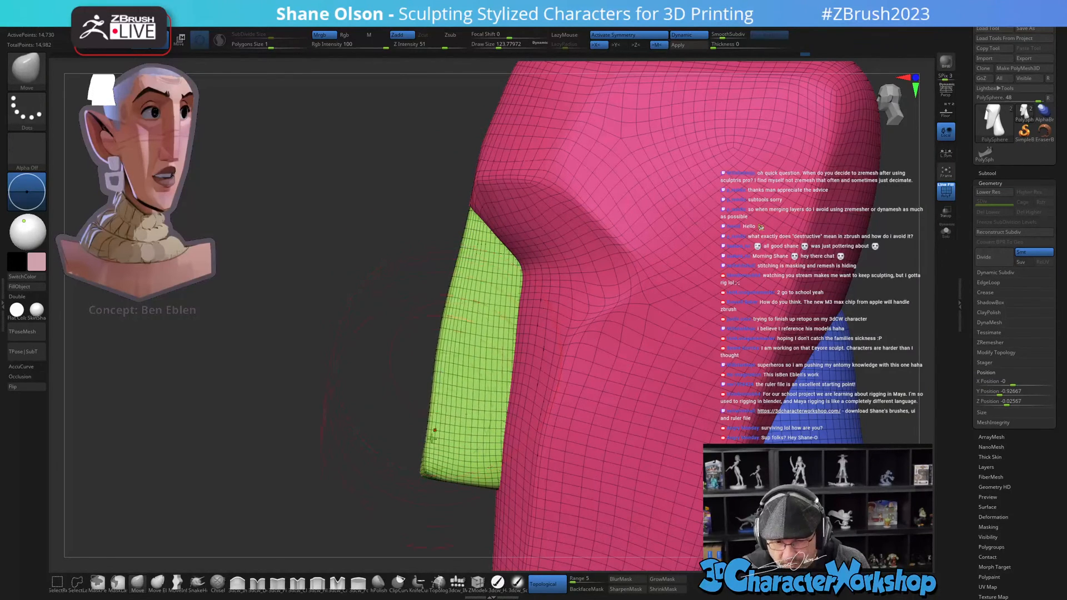
{"action": "key", "text": "s"}
{"action": "left_click_drag", "start_coordinate": [441, 425], "coordinate": [436, 410]}
{"action": "right_click_drag", "start_coordinate": [488, 317], "coordinate": [608, 380]}
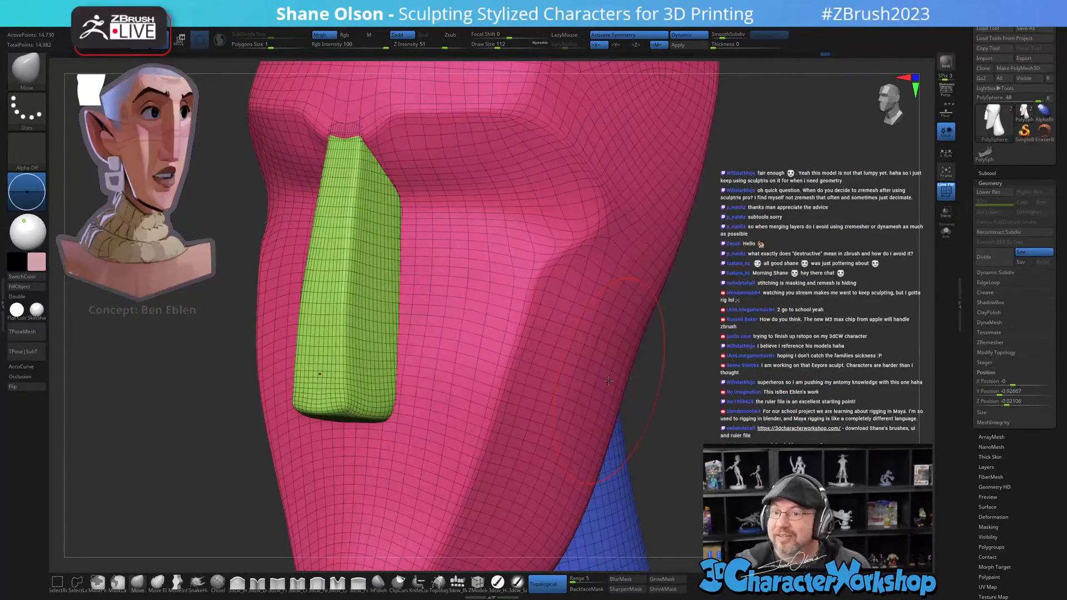
Step: Turn off the polyframe display and sharpen the plane edges at the rear top corner of the head with the Pinch brush at draw size 112
{"action": "right_click_drag", "start_coordinate": [684, 434], "coordinate": [744, 340], "text": "ctrl"}
{"action": "key", "text": "shift+f"}
{"action": "right_click_drag", "start_coordinate": [744, 339], "coordinate": [688, 333], "text": "alt"}
{"action": "left_click", "coordinate": [278, 582]}
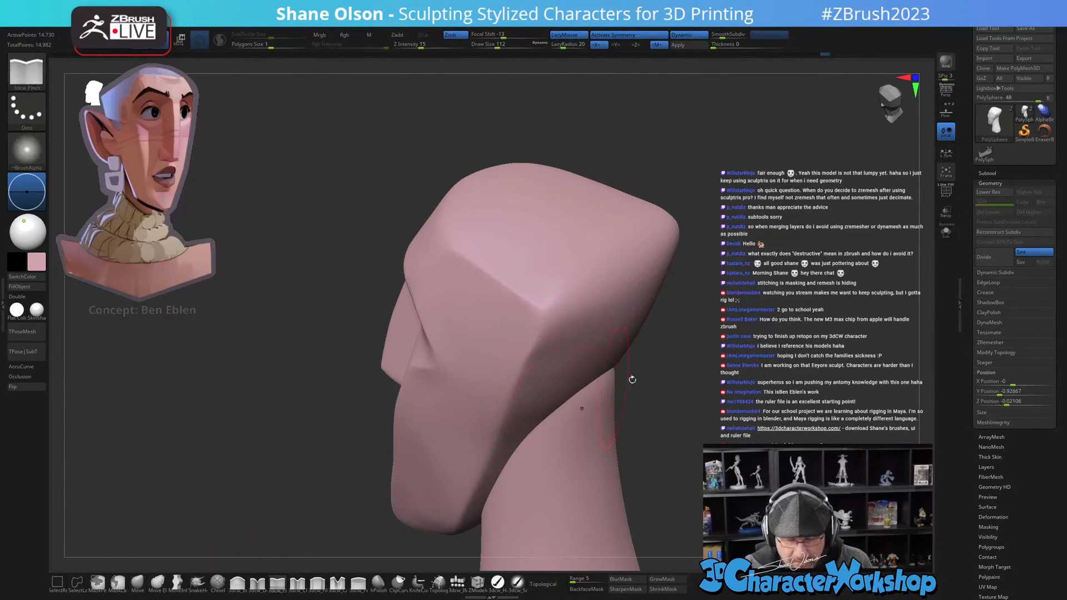
{"action": "right_click_drag", "start_coordinate": [616, 366], "coordinate": [641, 352]}
{"action": "right_click_drag", "start_coordinate": [520, 306], "coordinate": [469, 349]}
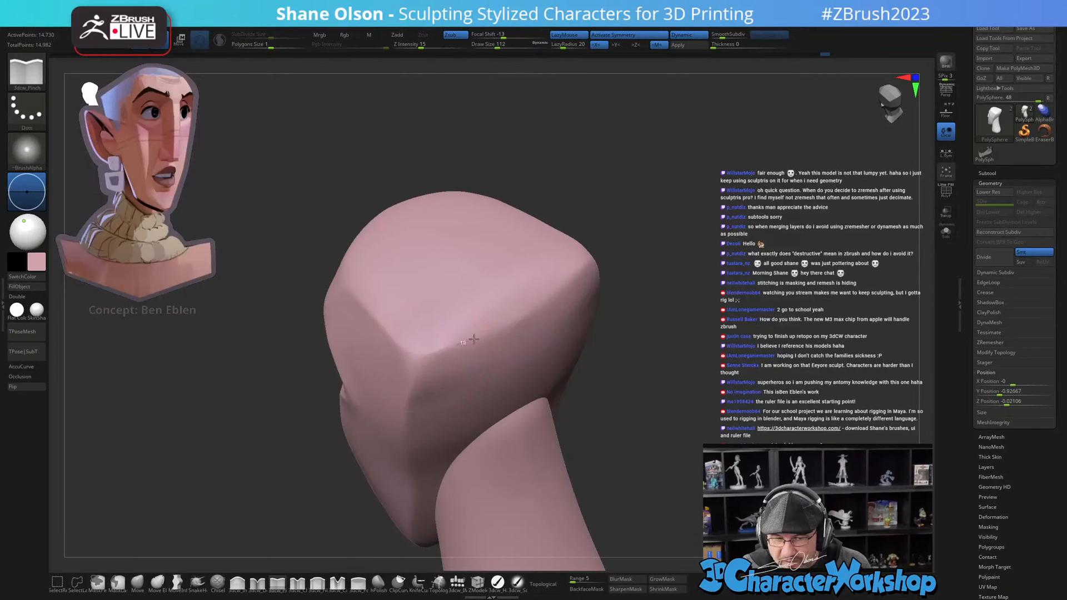
{"action": "right_click_drag", "start_coordinate": [616, 365], "coordinate": [595, 381]}
Step: Flatten the back and side planes of the head with the hPolish brush at draw size 112
{"action": "left_click", "coordinate": [378, 582]}
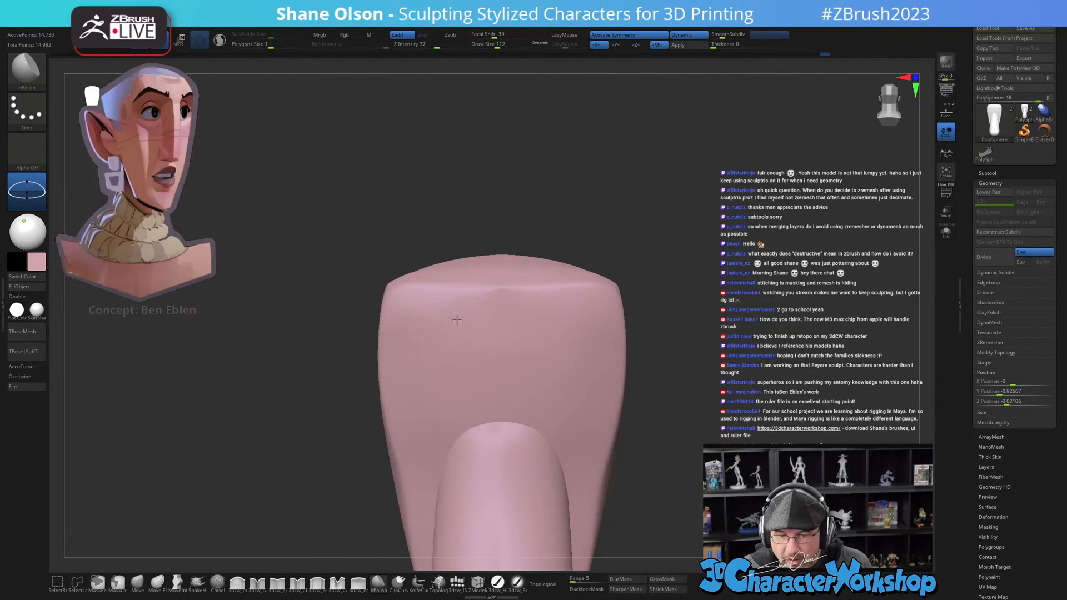
{"action": "right_click_drag", "start_coordinate": [514, 347], "coordinate": [426, 330]}
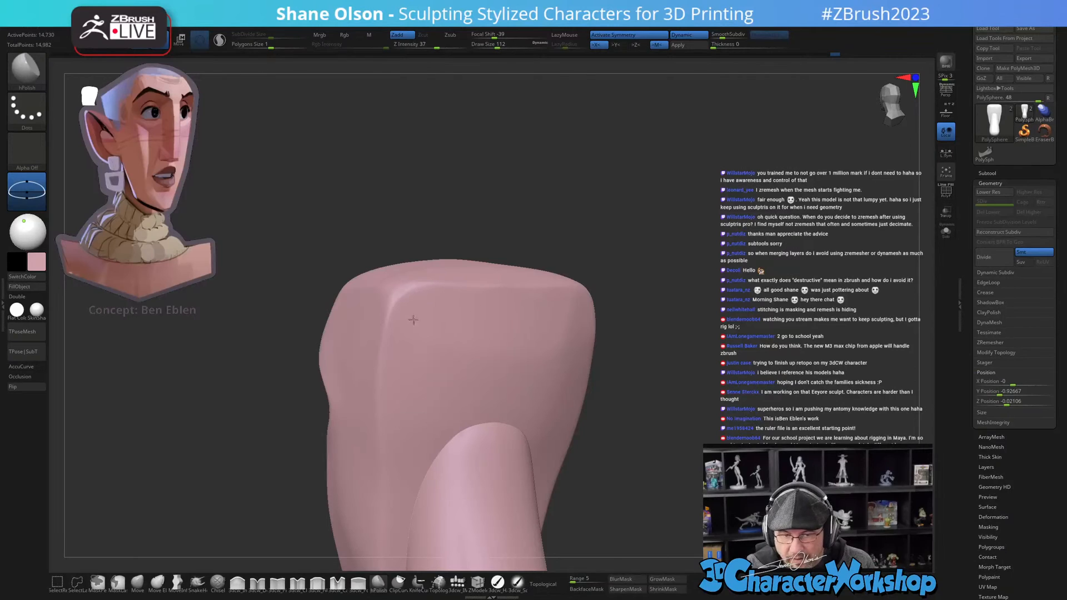
{"action": "right_click_drag", "start_coordinate": [409, 320], "coordinate": [461, 511]}
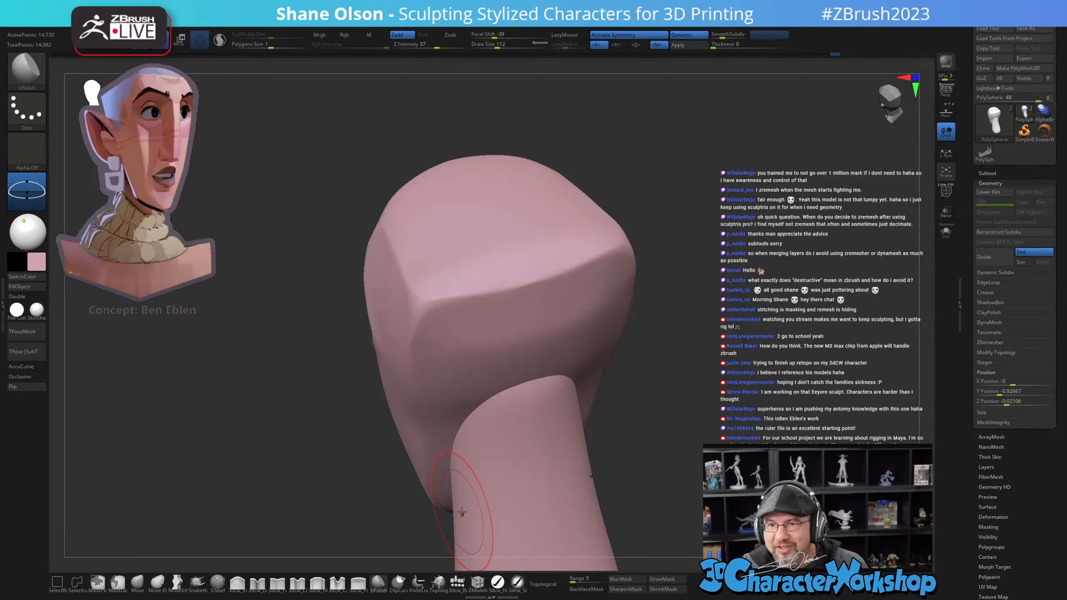
{"action": "mouse_move", "coordinate": [461, 511]}
{"action": "right_mouse_down"}
{"action": "mouse_move", "coordinate": [504, 356]}
{"action": "mouse_move", "coordinate": [619, 412]}
{"action": "mouse_move", "coordinate": [601, 413]}
{"action": "right_mouse_up"}
{"action": "key", "text": "shift"}
{"action": "mouse_move", "coordinate": [537, 378]}
{"action": "right_mouse_down"}
{"action": "mouse_move", "coordinate": [467, 343]}
{"action": "mouse_move", "coordinate": [547, 388]}
{"action": "mouse_move", "coordinate": [552, 433]}
{"action": "mouse_move", "coordinate": [619, 350]}
{"action": "mouse_move", "coordinate": [602, 362]}
{"action": "mouse_move", "coordinate": [622, 372]}
{"action": "mouse_move", "coordinate": [628, 402]}
{"action": "mouse_move", "coordinate": [611, 382]}
{"action": "right_mouse_up"}
Step: Pull the rear upper corner of the head outward with the topological Move brush, turning AccuCurve on and reducing the draw size to about 101
{"action": "left_click", "coordinate": [137, 581]}
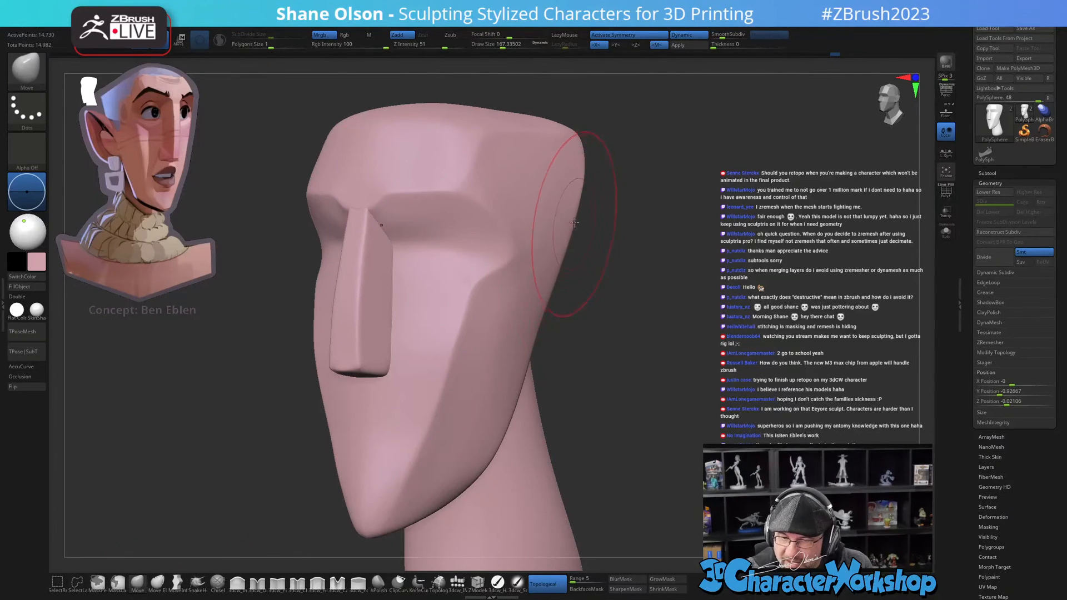
{"action": "right_click_drag", "start_coordinate": [606, 161], "coordinate": [603, 221], "text": "alt"}
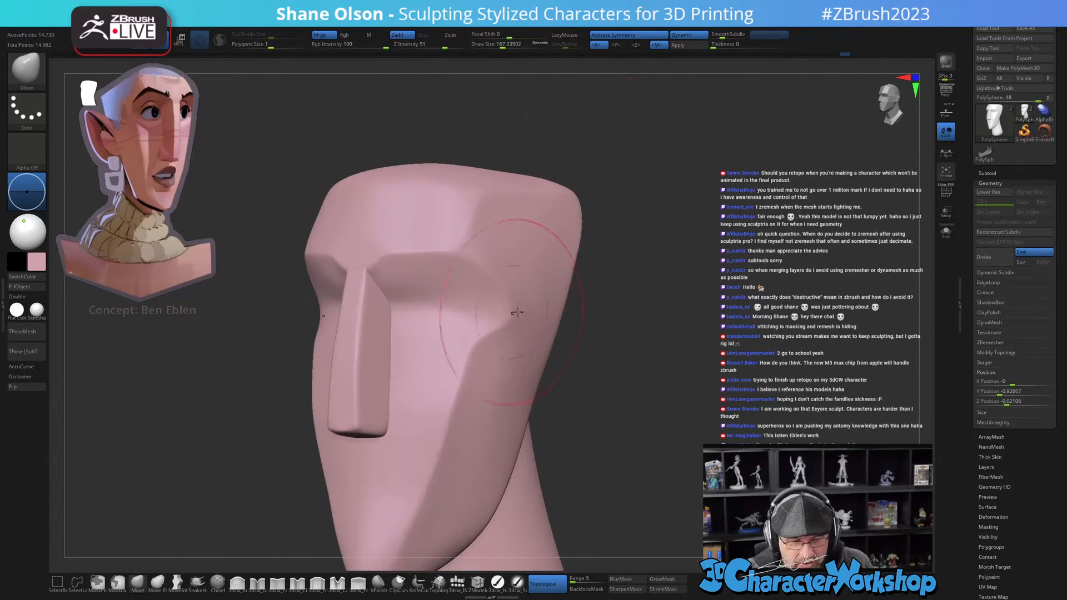
{"action": "left_click", "coordinate": [40, 368]}
{"action": "mouse_move", "coordinate": [624, 259]}
{"action": "right_mouse_down", "text": "ctrl"}
{"action": "mouse_move", "coordinate": [625, 238]}
{"action": "mouse_move", "coordinate": [625, 388]}
{"action": "right_mouse_up", "text": "ctrl"}
{"action": "key", "text": "s"}
{"action": "left_click_drag", "start_coordinate": [640, 360], "coordinate": [628, 361]}
{"action": "right_click_drag", "start_coordinate": [639, 354], "coordinate": [624, 360]}
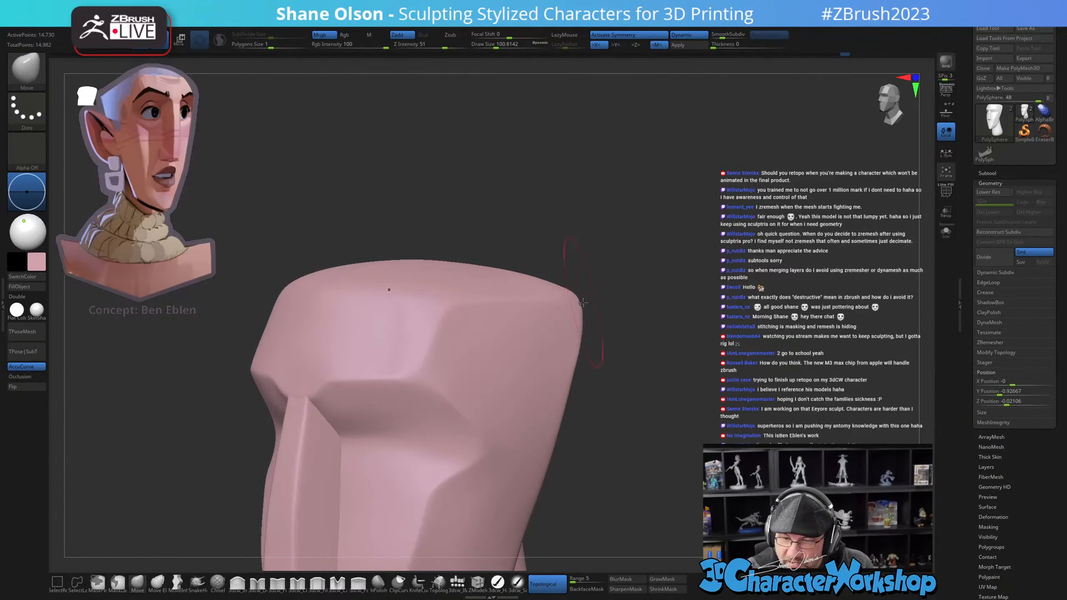
{"action": "key", "text": "s"}
{"action": "left_click_drag", "start_coordinate": [591, 300], "coordinate": [588, 301]}
Step: Draw the rear upper corner of the head to a sharper point from above with a draw size of about 87
{"action": "mouse_move", "coordinate": [605, 290]}
{"action": "right_mouse_down"}
{"action": "mouse_move", "coordinate": [624, 345]}
{"action": "mouse_move", "coordinate": [615, 329]}
{"action": "right_mouse_up"}
{"action": "key", "text": "s"}
{"action": "left_click_drag", "start_coordinate": [612, 323], "coordinate": [588, 304]}
{"action": "key", "text": "s"}
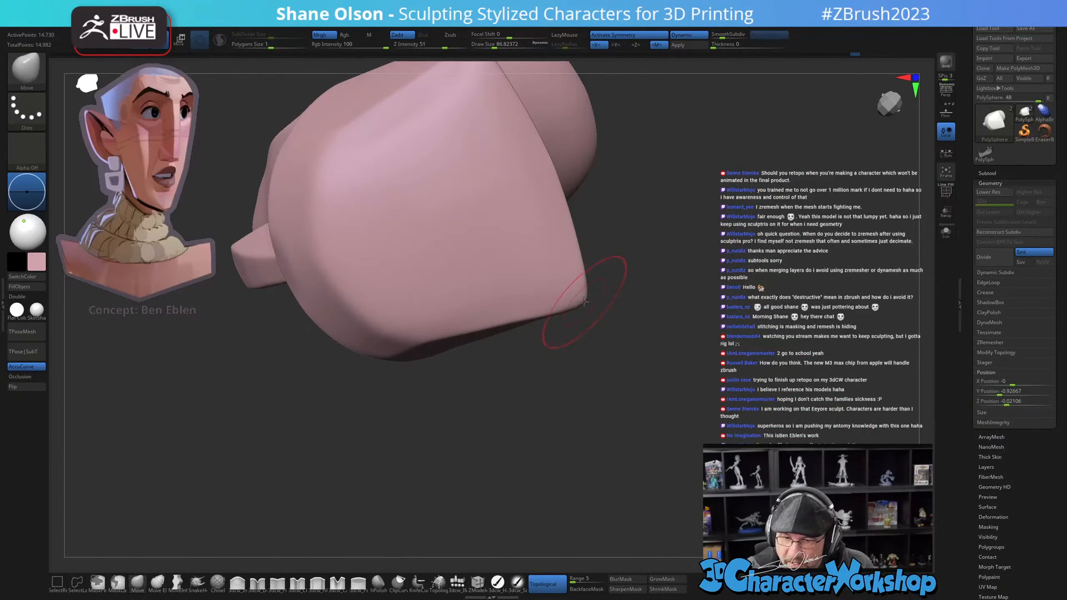
{"action": "right_click_drag", "start_coordinate": [609, 369], "coordinate": [618, 342]}
{"action": "right_click_drag", "start_coordinate": [634, 404], "coordinate": [668, 371], "text": "alt"}
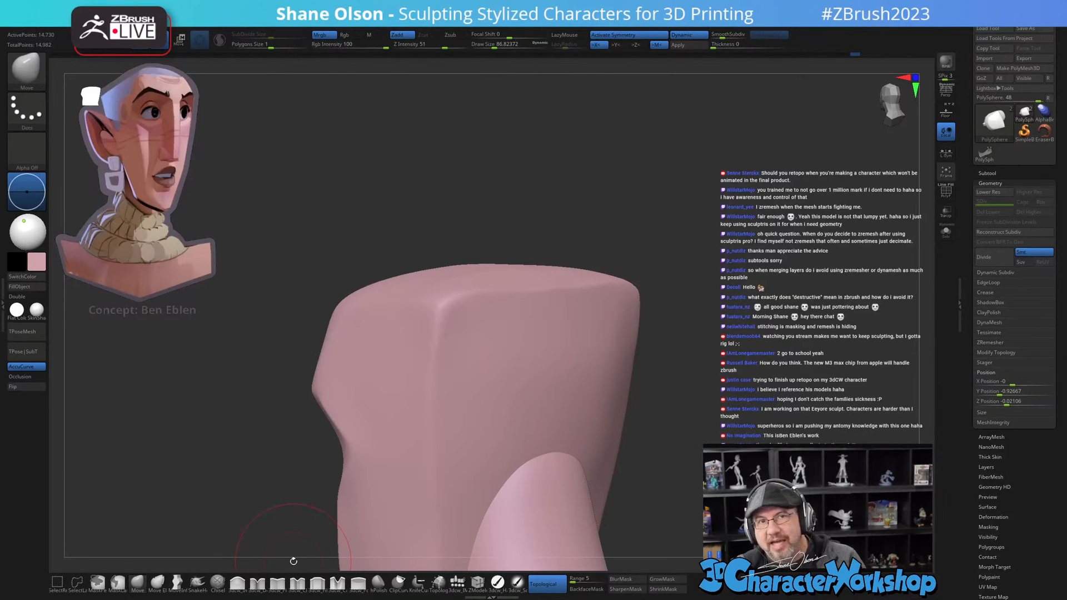
Step: Reshape the top rear edge of the head with the Move brush, turning AccuCurve off and using draw sizes of about 124 and 108
{"action": "mouse_move", "coordinate": [650, 419]}
{"action": "right_mouse_down"}
{"action": "mouse_move", "coordinate": [676, 455]}
{"action": "mouse_move", "coordinate": [590, 451]}
{"action": "right_mouse_up"}
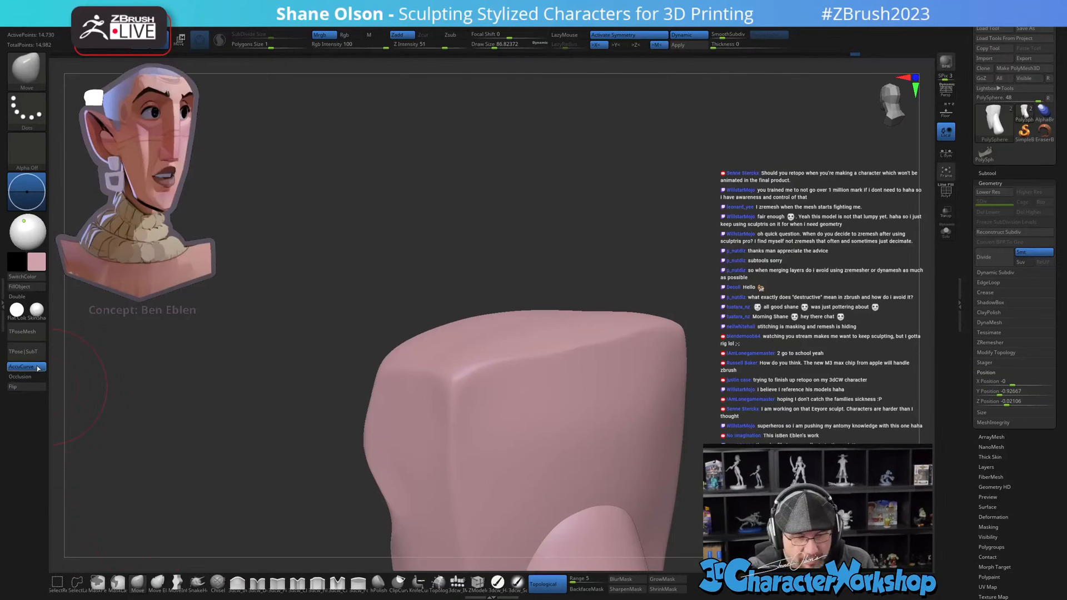
{"action": "key", "text": "s"}
{"action": "left_click_drag", "start_coordinate": [259, 506], "coordinate": [268, 505]}
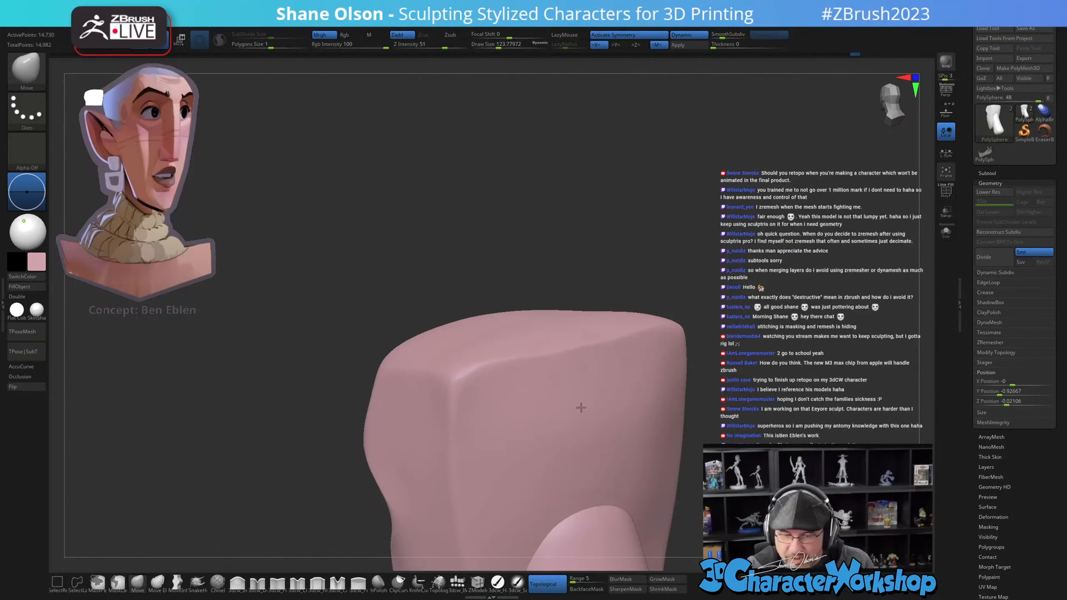
{"action": "right_click_drag", "start_coordinate": [576, 411], "coordinate": [571, 409], "text": "shift"}
{"action": "key", "text": "]"}
{"action": "left_click_drag", "start_coordinate": [557, 376], "coordinate": [543, 369]}
{"action": "right_click_drag", "start_coordinate": [572, 394], "coordinate": [539, 381]}
{"action": "key", "text": "s"}
{"action": "left_click_drag", "start_coordinate": [526, 376], "coordinate": [505, 350]}
{"action": "mouse_move", "coordinate": [584, 374]}
{"action": "right_mouse_down"}
{"action": "mouse_move", "coordinate": [590, 399]}
{"action": "mouse_move", "coordinate": [574, 355]}
{"action": "mouse_move", "coordinate": [575, 422]}
{"action": "mouse_move", "coordinate": [572, 339]}
{"action": "mouse_move", "coordinate": [569, 389]}
{"action": "right_mouse_up"}
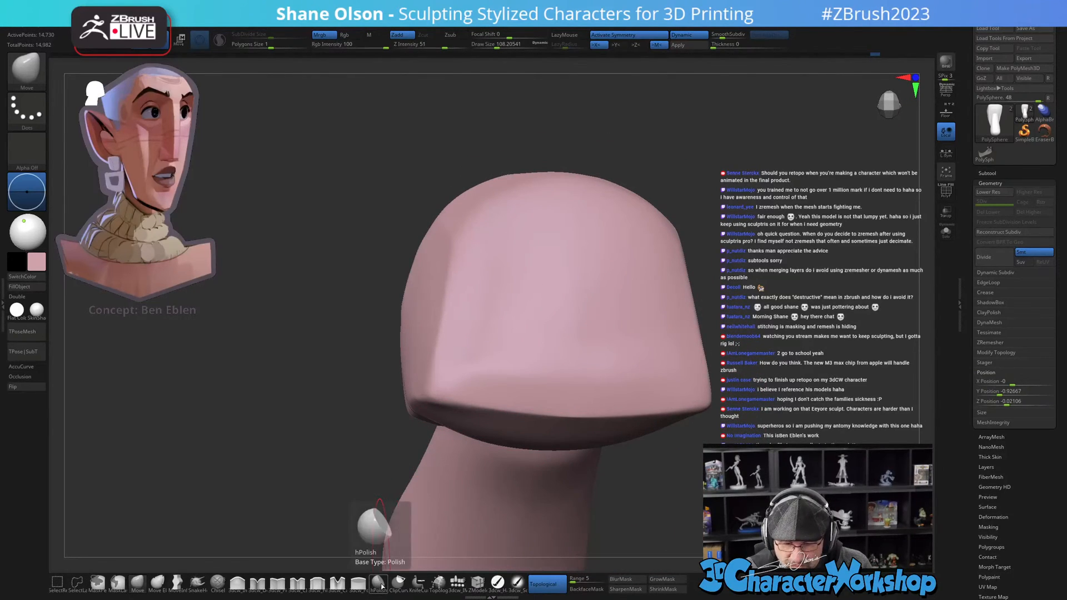
Step: Polish the top, back and side planes of the skull with the hPolish brush at a draw size of about 108
{"action": "left_click", "coordinate": [378, 581]}
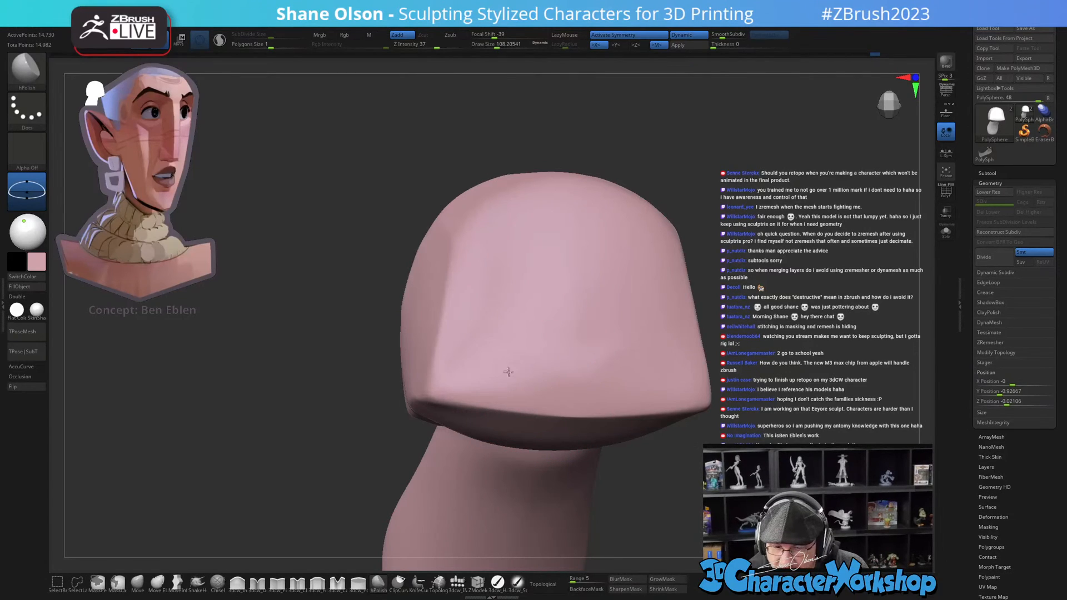
{"action": "right_click_drag", "start_coordinate": [463, 361], "coordinate": [500, 352]}
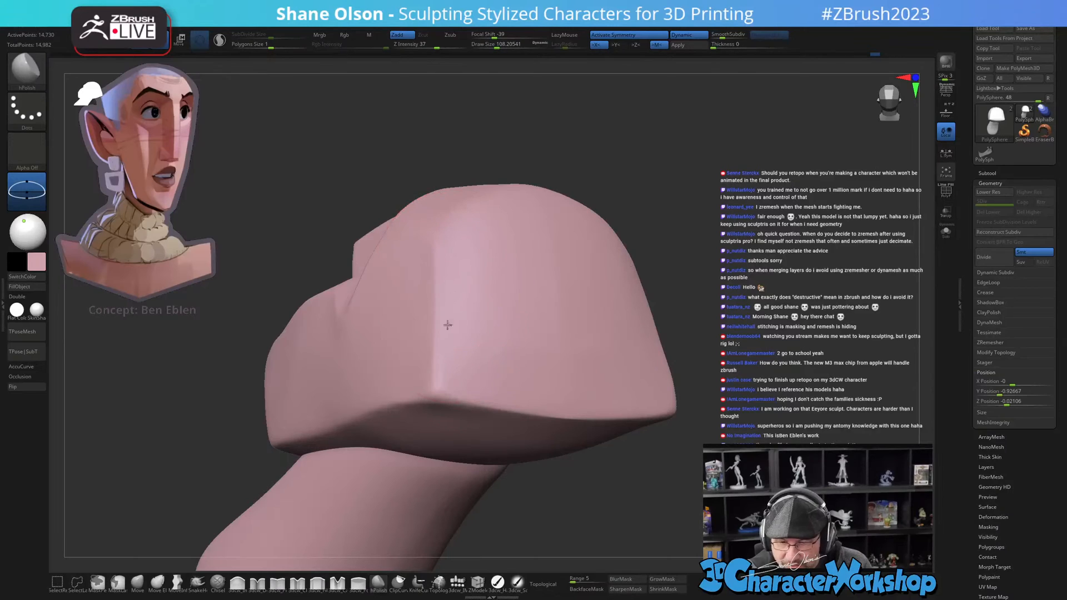
{"action": "mouse_move", "coordinate": [441, 389]}
{"action": "right_mouse_down"}
{"action": "mouse_move", "coordinate": [476, 358]}
{"action": "mouse_move", "coordinate": [428, 382]}
{"action": "mouse_move", "coordinate": [545, 410]}
{"action": "mouse_move", "coordinate": [438, 376]}
{"action": "right_mouse_up"}
{"action": "right_click_drag", "start_coordinate": [614, 453], "coordinate": [528, 362]}
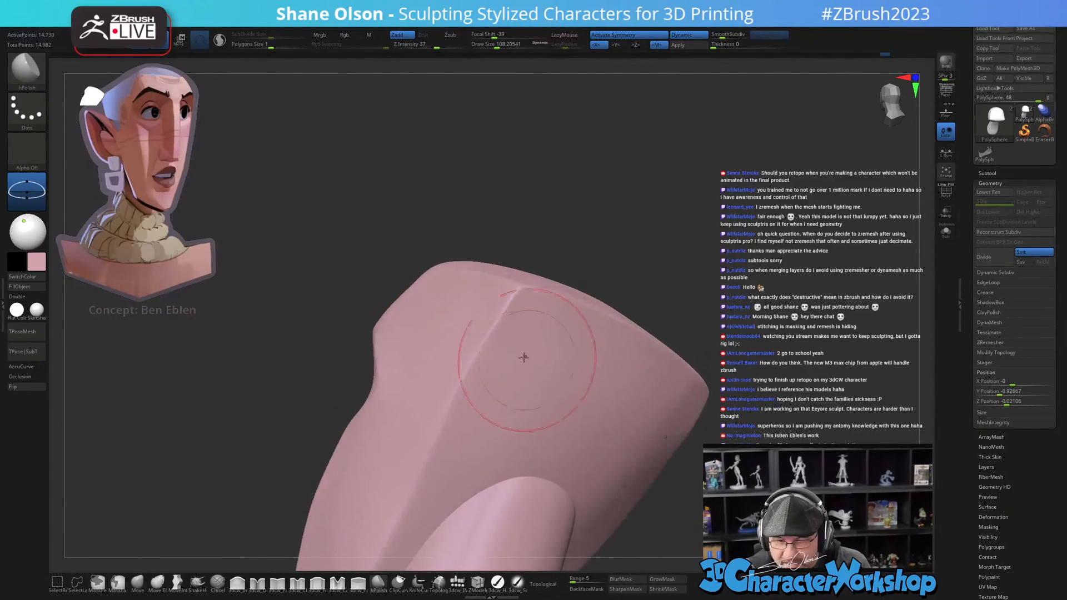
{"action": "right_click_drag", "start_coordinate": [497, 405], "coordinate": [628, 261]}
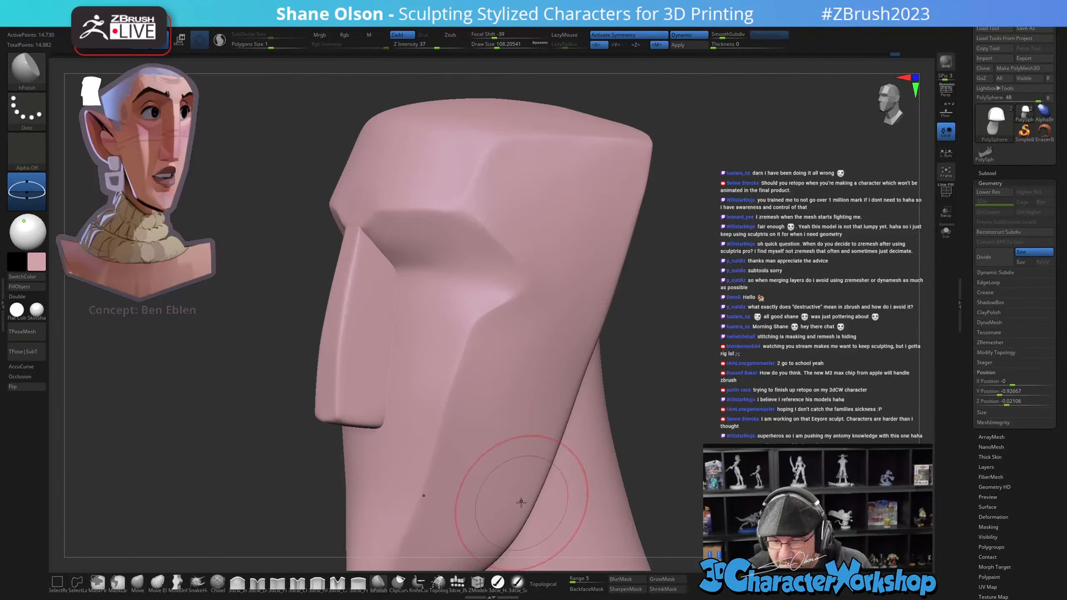
Step: Flatten the forehead and temple planes with hPolish at draw size 112
{"action": "right_click_drag", "start_coordinate": [697, 409], "coordinate": [691, 402]}
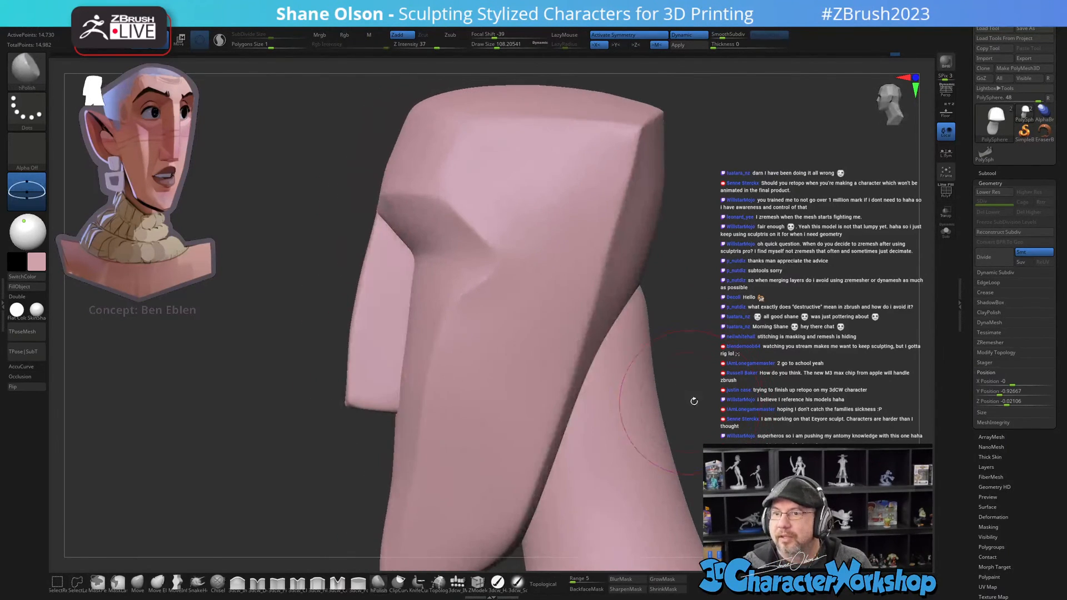
{"action": "key", "text": "s"}
{"action": "left_click", "coordinate": [532, 252]}
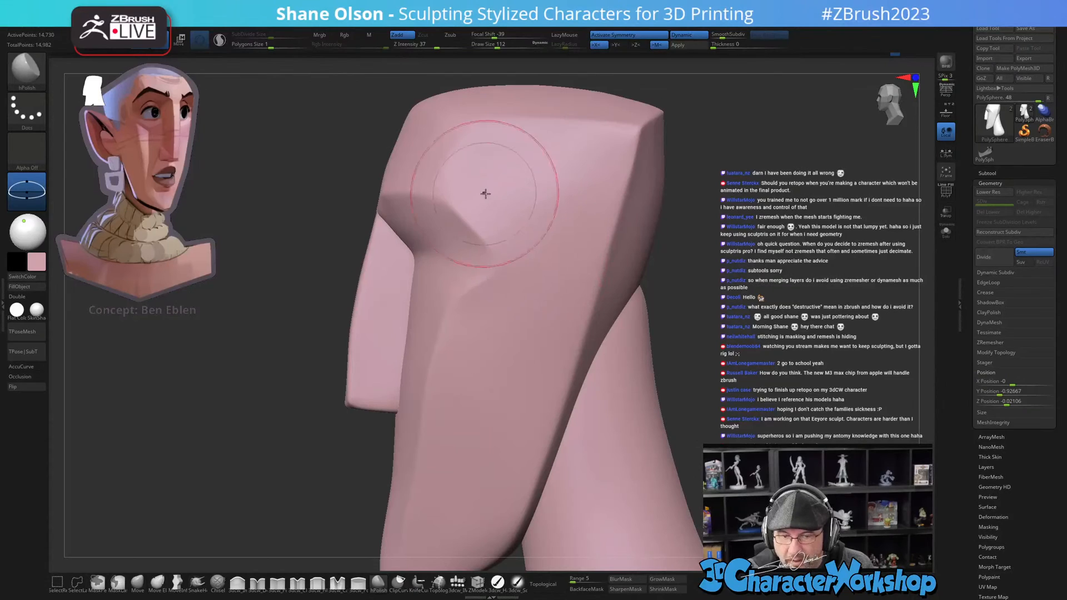
{"action": "mouse_move", "coordinate": [466, 171]}
{"action": "right_mouse_down"}
{"action": "mouse_move", "coordinate": [514, 174]}
{"action": "mouse_move", "coordinate": [473, 178]}
{"action": "mouse_move", "coordinate": [510, 186]}
{"action": "mouse_move", "coordinate": [483, 239]}
{"action": "right_mouse_up"}
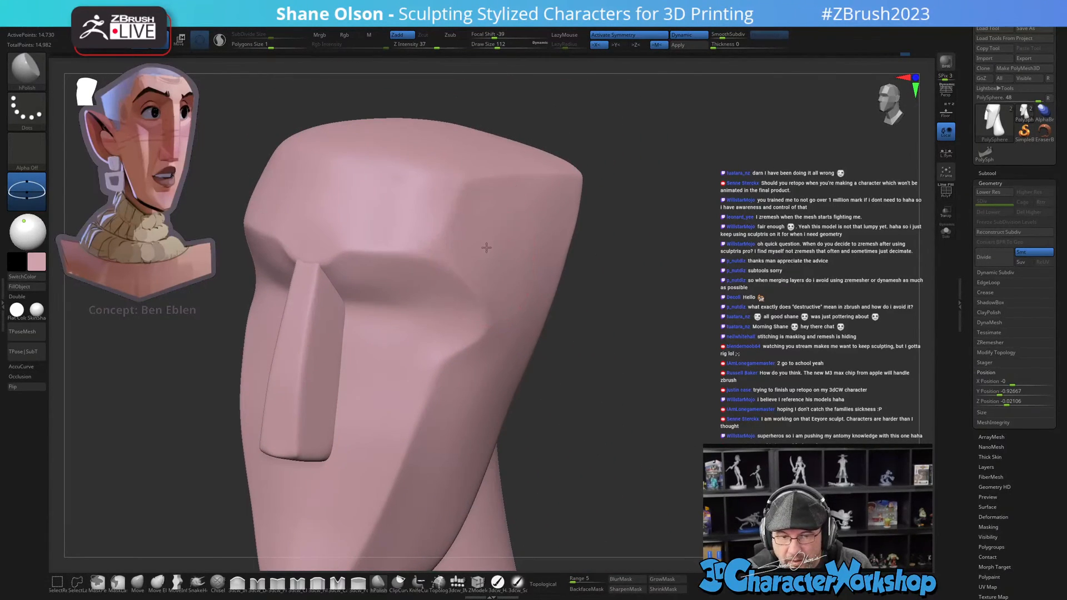
{"action": "mouse_move", "coordinate": [613, 323]}
{"action": "right_mouse_down", "text": "alt"}
{"action": "mouse_move", "coordinate": [683, 416]}
{"action": "mouse_move", "coordinate": [664, 430]}
{"action": "right_mouse_up", "text": "alt"}
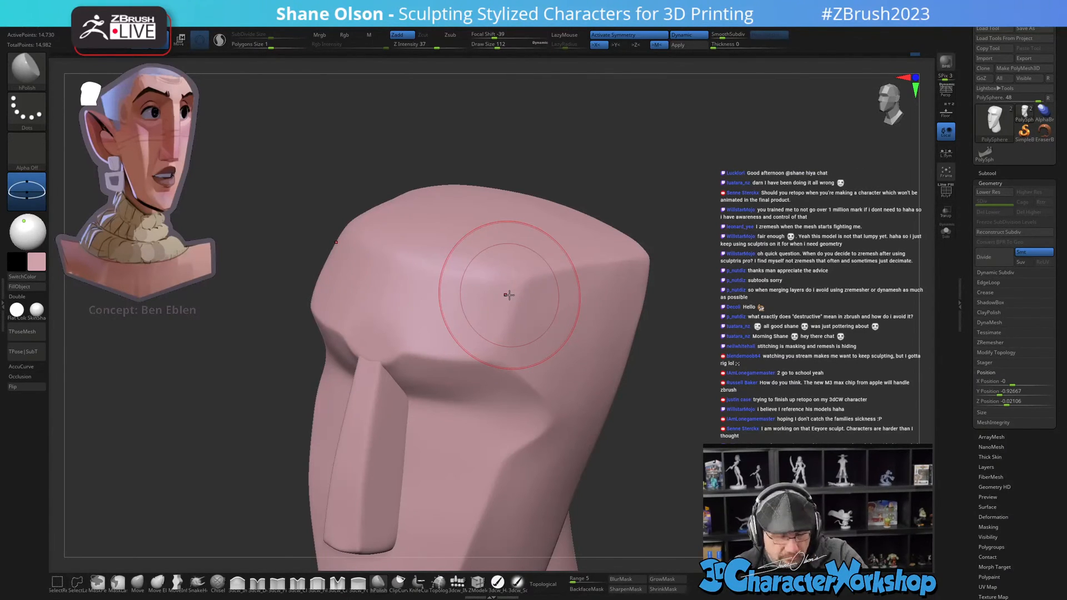
{"action": "left_click_drag", "start_coordinate": [655, 381], "coordinate": [678, 416]}
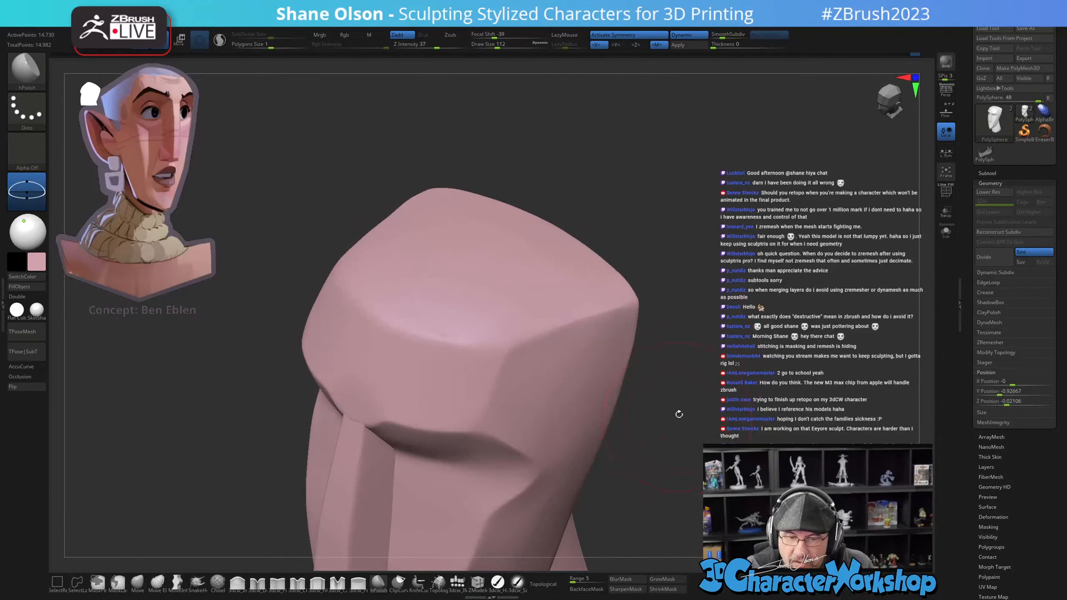
Step: Sharpen the top edge and side corner of the forehead with the Pinch brush at a draw size of about 83, smoothing the adjoining temple
{"action": "left_click", "coordinate": [281, 581]}
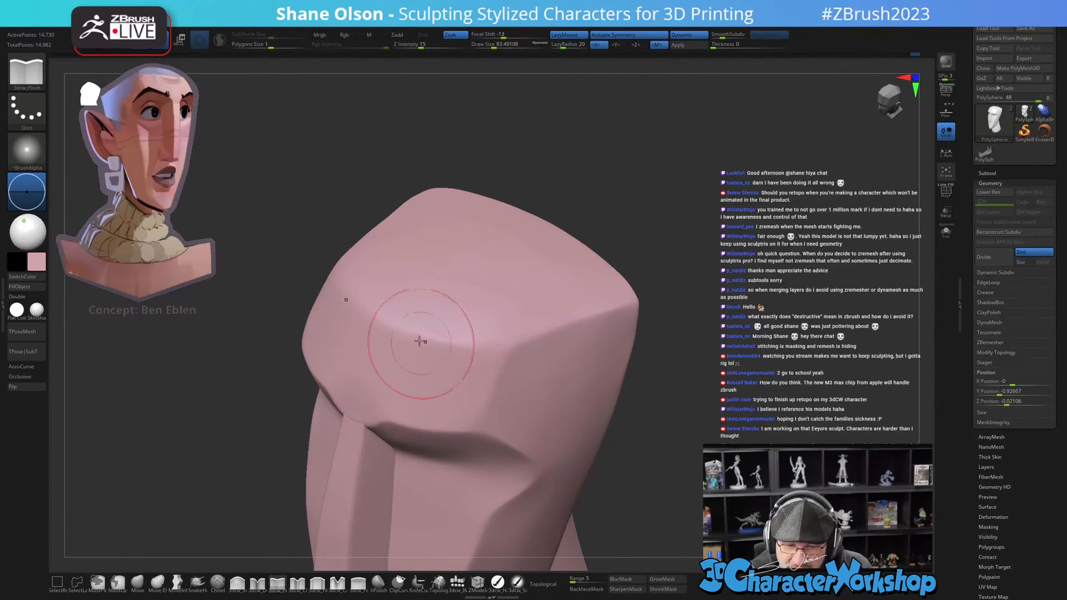
{"action": "left_click_drag", "start_coordinate": [379, 317], "coordinate": [425, 334]}
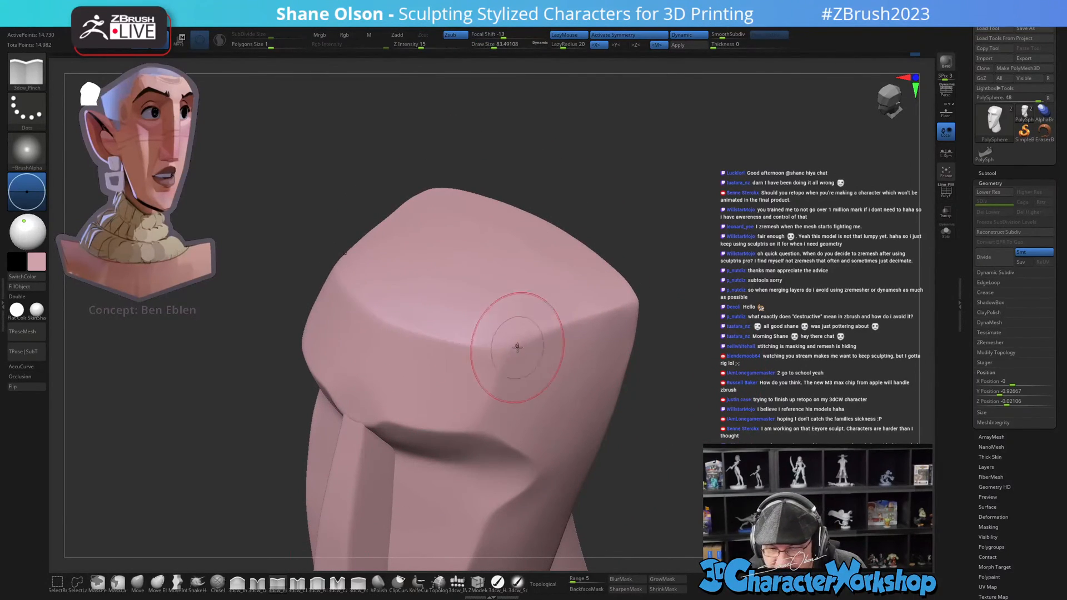
{"action": "right_click_drag", "start_coordinate": [517, 347], "coordinate": [565, 351]}
{"action": "left_click_drag", "start_coordinate": [490, 364], "coordinate": [472, 415]}
{"action": "left_click_drag", "start_coordinate": [492, 355], "coordinate": [530, 343]}
{"action": "mouse_move", "coordinate": [536, 349]}
{"action": "right_mouse_down"}
{"action": "mouse_move", "coordinate": [547, 339]}
{"action": "mouse_move", "coordinate": [533, 338]}
{"action": "mouse_move", "coordinate": [560, 325]}
{"action": "right_mouse_up"}
{"action": "mouse_move", "coordinate": [502, 382]}
{"action": "left_mouse_down", "text": "shift"}
{"action": "mouse_move", "coordinate": [539, 345]}
{"action": "mouse_move", "coordinate": [528, 367]}
{"action": "left_mouse_up", "text": "shift"}
{"action": "right_click_drag", "start_coordinate": [556, 367], "coordinate": [663, 422], "text": "shift"}
Step: Isolate the face polygroup and reshape the underside of the central brow with the Move brush at a draw size of about 46
{"action": "right_click_drag", "start_coordinate": [594, 466], "coordinate": [589, 412], "text": "alt"}
{"action": "mouse_move", "coordinate": [488, 404]}
{"action": "right_mouse_down"}
{"action": "mouse_move", "coordinate": [473, 395]}
{"action": "mouse_move", "coordinate": [436, 435]}
{"action": "mouse_move", "coordinate": [437, 469]}
{"action": "right_mouse_up"}
{"action": "left_click", "coordinate": [483, 409], "text": "ctrl+shift"}
{"action": "right_click_drag", "start_coordinate": [448, 400], "coordinate": [601, 401], "text": "alt"}
{"action": "left_click", "coordinate": [138, 582]}
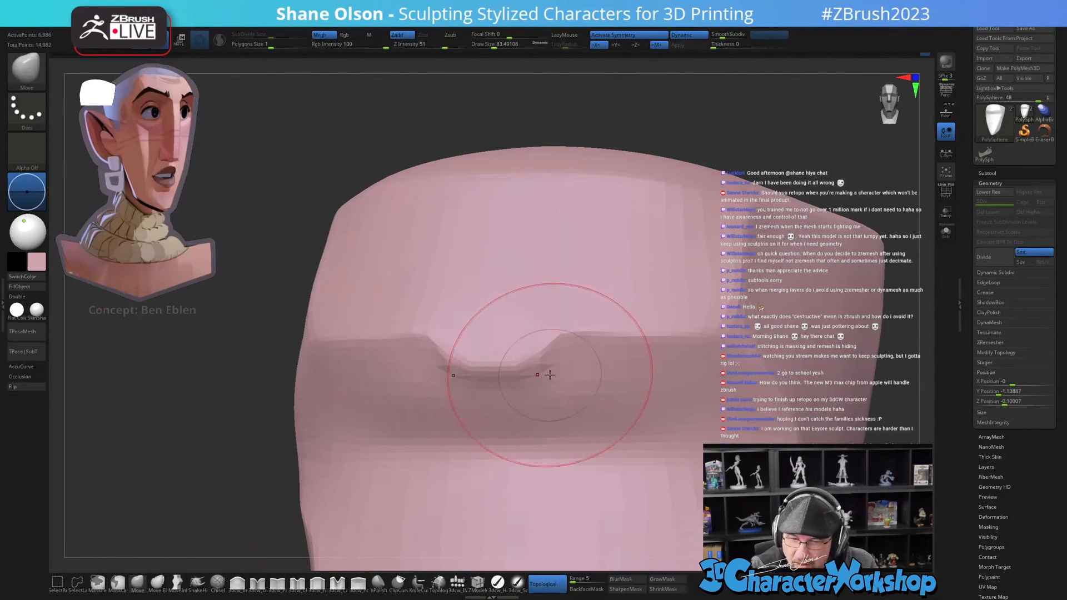
{"action": "key", "text": "s"}
{"action": "left_click_drag", "start_coordinate": [551, 383], "coordinate": [543, 367]}
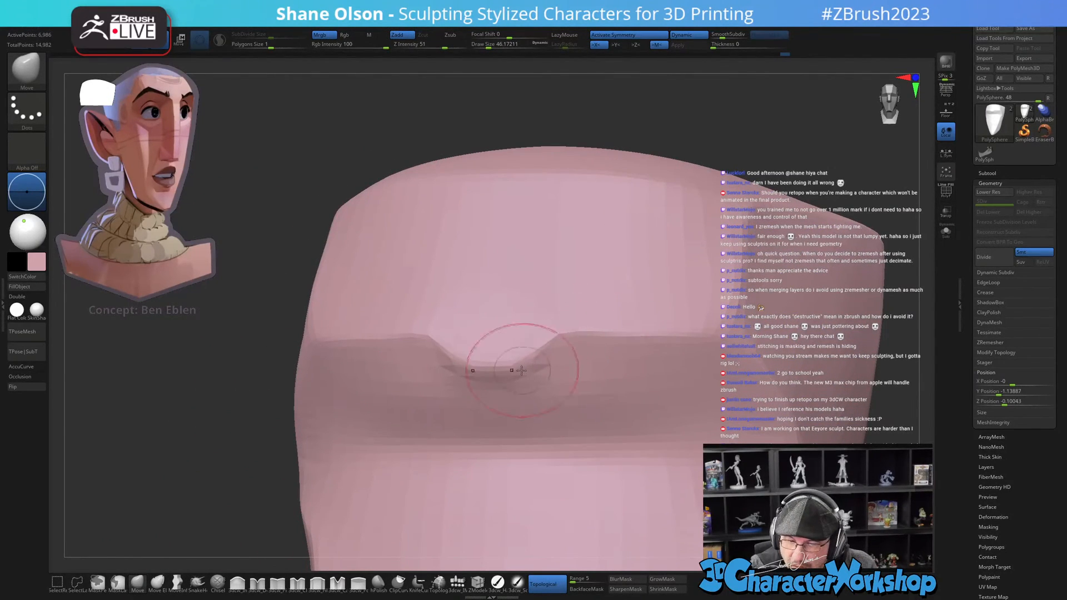
Step: Refine and smooth the dip in the central brow with a draw size of about 23, and show the whole head again
{"action": "right_click_drag", "start_coordinate": [547, 368], "coordinate": [562, 359]}
{"action": "key", "text": "s"}
{"action": "left_click_drag", "start_coordinate": [550, 381], "coordinate": [524, 388]}
{"action": "mouse_move", "coordinate": [517, 390]}
{"action": "right_mouse_down", "text": "shift"}
{"action": "mouse_move", "coordinate": [555, 393]}
{"action": "mouse_move", "coordinate": [571, 476]}
{"action": "right_mouse_up", "text": "shift"}
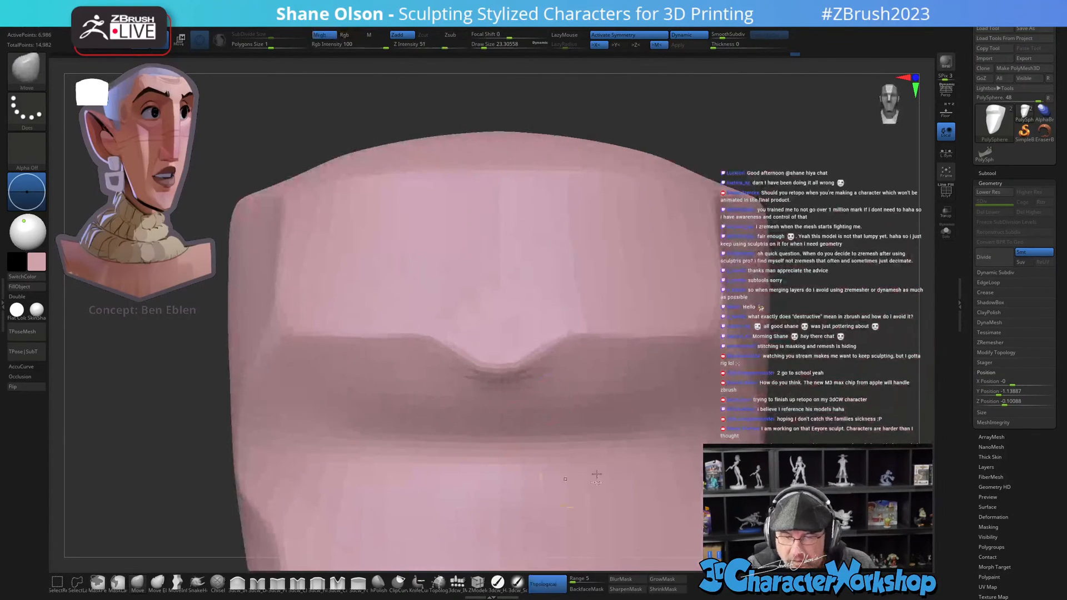
{"action": "left_click", "coordinate": [800, 478], "text": "ctrl+shift"}
{"action": "right_click_drag", "start_coordinate": [800, 478], "coordinate": [701, 467], "text": "ctrl"}
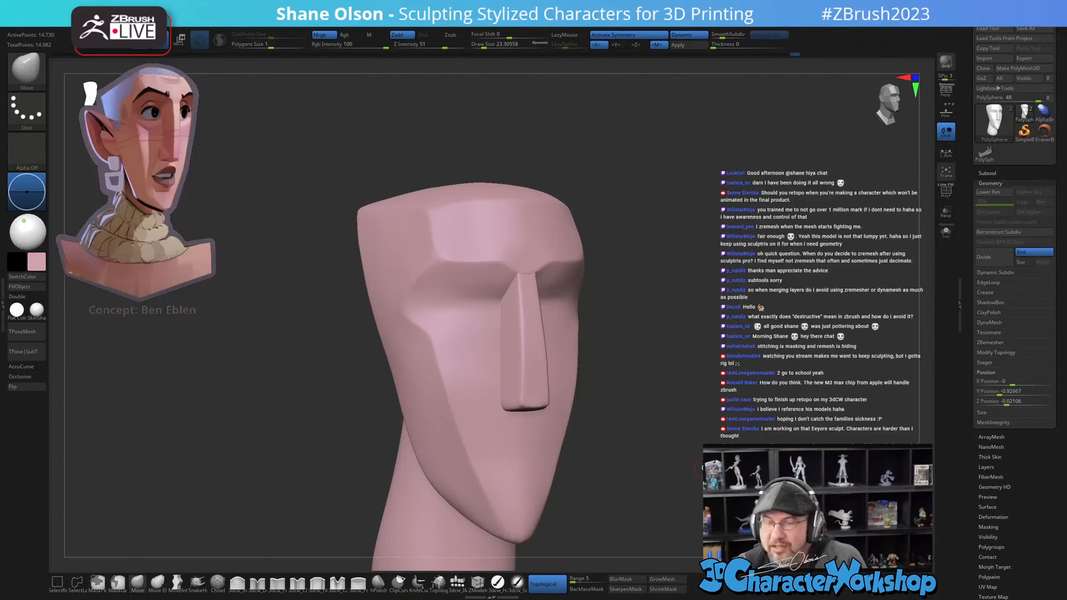
{"action": "right_click_drag", "start_coordinate": [701, 467], "coordinate": [636, 396]}
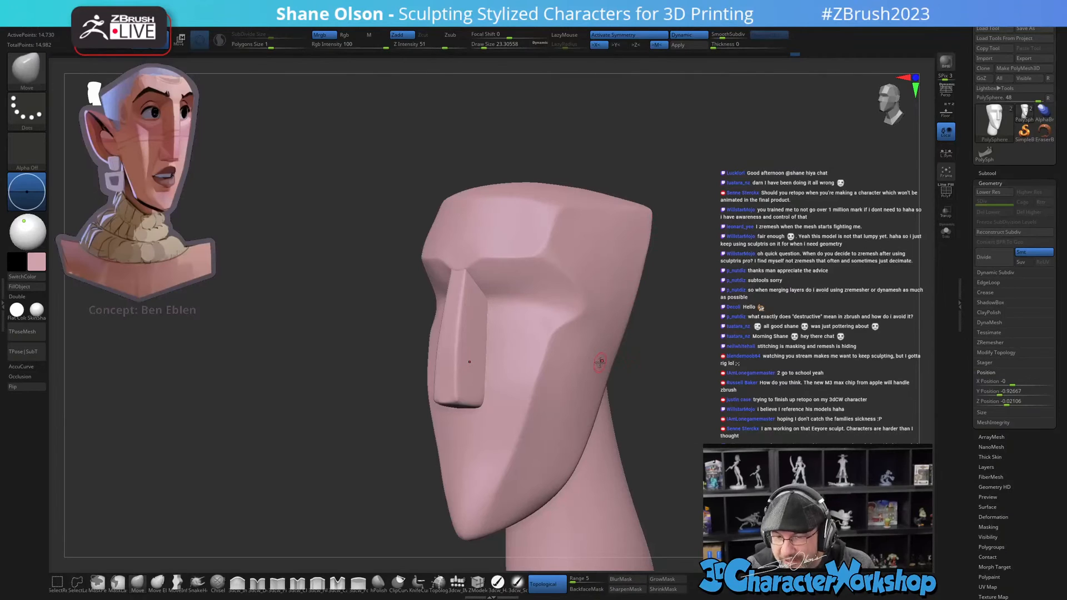
Step: Adjust the side silhouette of the head with the Move brush, using draw sizes of about 149, 172 and 136
{"action": "key", "text": "s"}
{"action": "left_click_drag", "start_coordinate": [684, 347], "coordinate": [695, 349]}
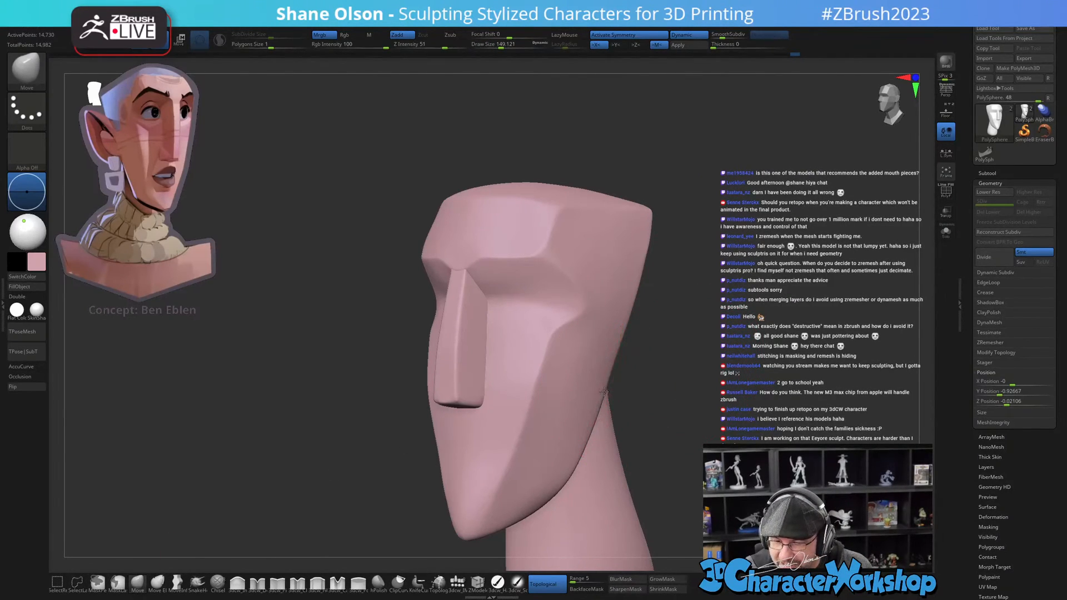
{"action": "key", "text": "s"}
{"action": "left_click_drag", "start_coordinate": [633, 303], "coordinate": [638, 302]}
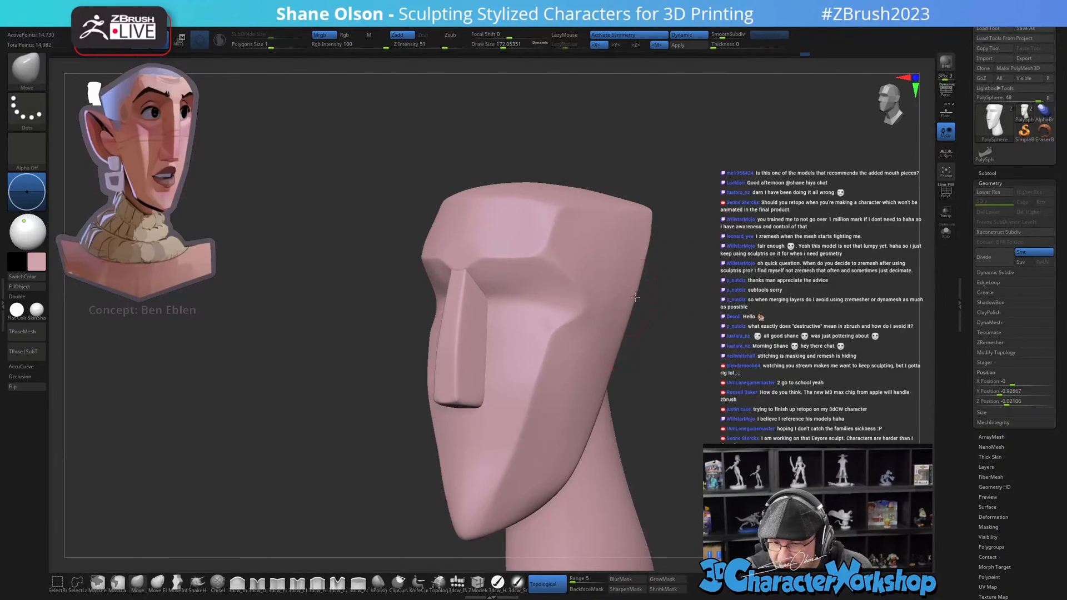
{"action": "key", "text": "s"}
{"action": "left_click_drag", "start_coordinate": [650, 242], "coordinate": [644, 243]}
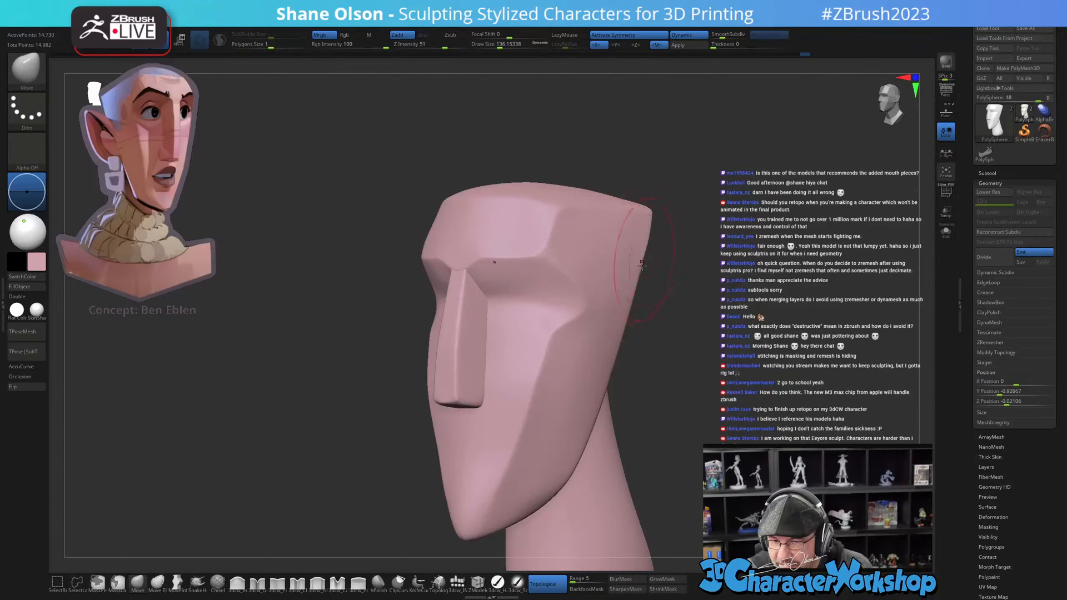
{"action": "mouse_move", "coordinate": [584, 466]}
{"action": "right_mouse_down", "text": "alt"}
{"action": "mouse_move", "coordinate": [590, 433]}
{"action": "mouse_move", "coordinate": [572, 469]}
{"action": "mouse_move", "coordinate": [580, 440]}
{"action": "mouse_move", "coordinate": [567, 428]}
{"action": "mouse_move", "coordinate": [533, 509]}
{"action": "mouse_move", "coordinate": [543, 410]}
{"action": "right_mouse_up", "text": "alt"}
Step: Isolate the face polygroup, reshape the underside of the jaw with the Move brush down to draw size 101, and show the whole head
{"action": "left_click", "coordinate": [533, 499], "text": "ctrl+shift"}
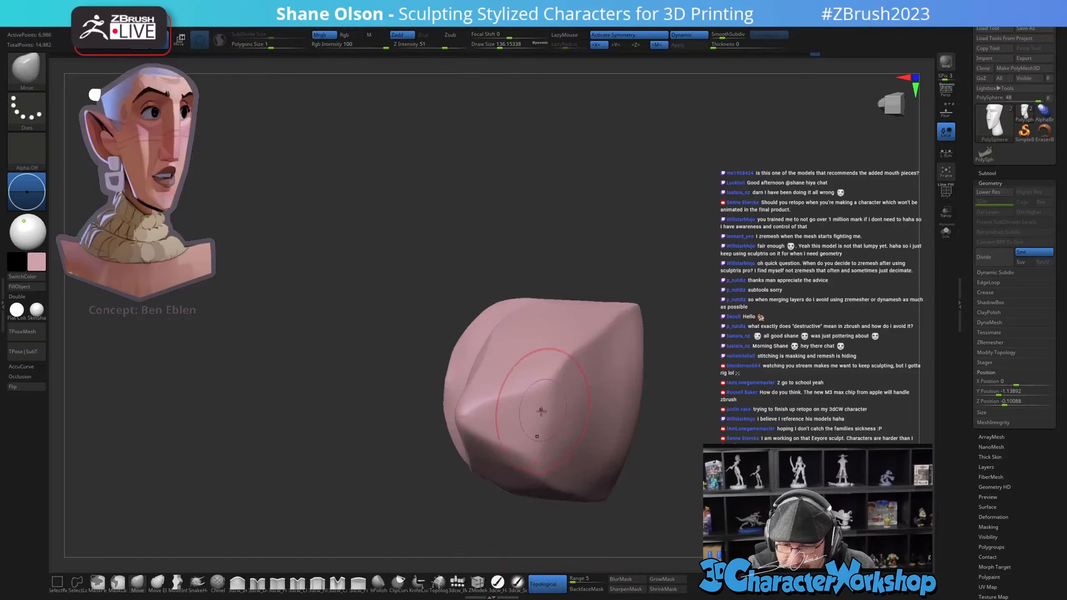
{"action": "mouse_move", "coordinate": [531, 399]}
{"action": "left_mouse_down"}
{"action": "mouse_move", "coordinate": [541, 389]}
{"action": "mouse_move", "coordinate": [538, 402]}
{"action": "left_mouse_up"}
{"action": "key", "text": "s"}
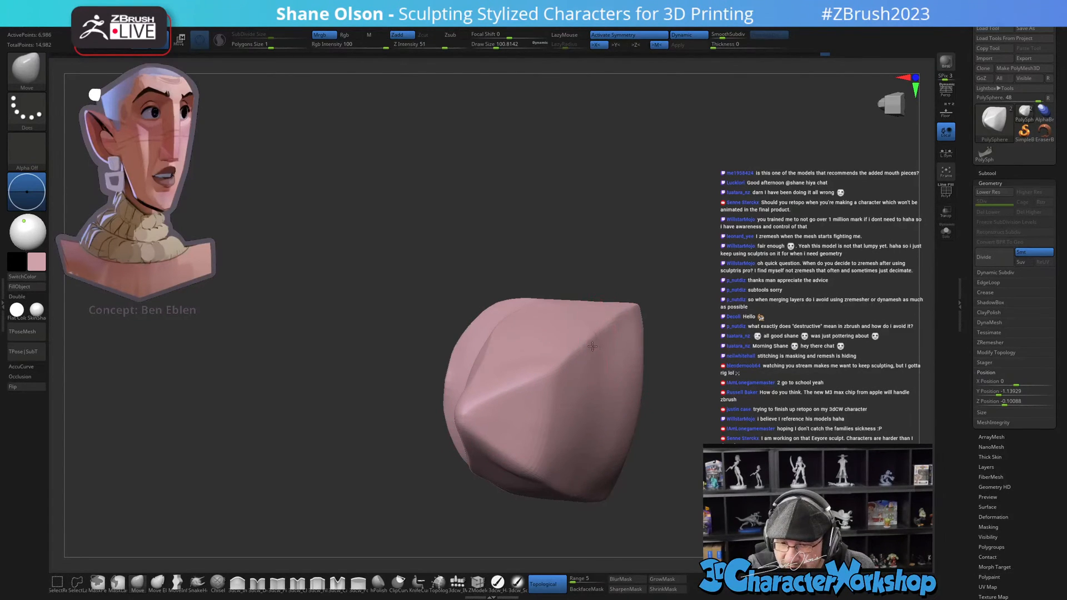
{"action": "mouse_move", "coordinate": [578, 387]}
{"action": "right_mouse_down"}
{"action": "mouse_move", "coordinate": [533, 383]}
{"action": "mouse_move", "coordinate": [600, 347]}
{"action": "mouse_move", "coordinate": [628, 347]}
{"action": "mouse_move", "coordinate": [620, 370]}
{"action": "mouse_move", "coordinate": [661, 426]}
{"action": "mouse_move", "coordinate": [692, 441]}
{"action": "right_mouse_up"}
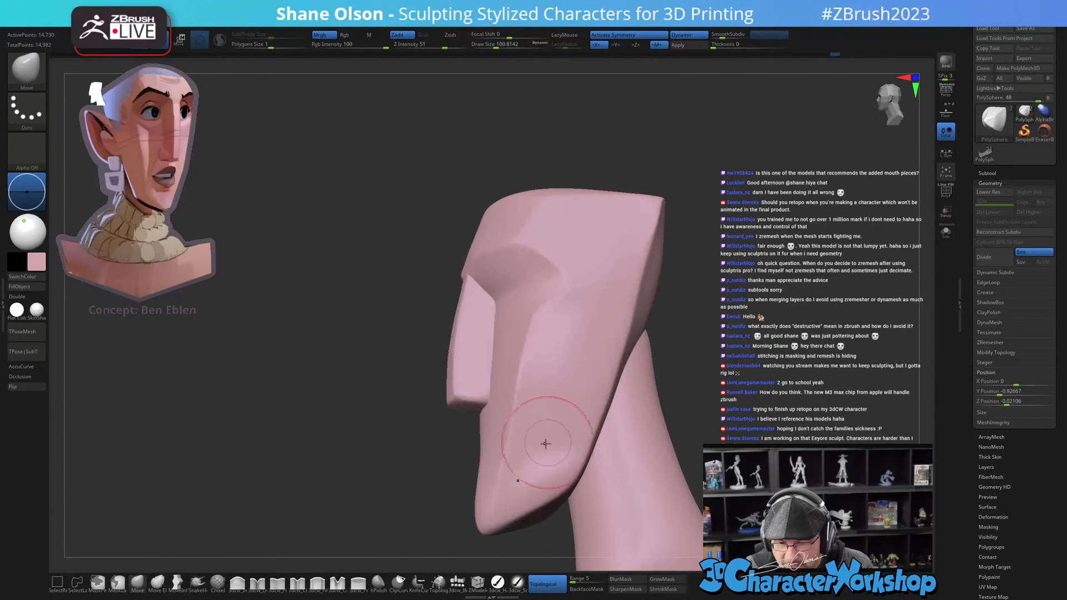
{"action": "right_click_drag", "start_coordinate": [554, 453], "coordinate": [533, 464]}
Step: Fill out the side plane of the cheek and jaw with the 3dcw_Inflate brush at a draw size of about 101
{"action": "mouse_move", "coordinate": [552, 407]}
{"action": "right_mouse_down"}
{"action": "mouse_move", "coordinate": [538, 433]}
{"action": "mouse_move", "coordinate": [545, 415]}
{"action": "mouse_move", "coordinate": [374, 470]}
{"action": "mouse_move", "coordinate": [374, 428]}
{"action": "right_mouse_up"}
{"action": "left_click", "coordinate": [237, 582]}
{"action": "right_click_drag", "start_coordinate": [609, 354], "coordinate": [645, 350]}
{"action": "key", "text": "s"}
{"action": "left_click_drag", "start_coordinate": [644, 352], "coordinate": [646, 351]}
{"action": "right_click_drag", "start_coordinate": [643, 350], "coordinate": [600, 356]}
{"action": "key", "text": "s"}
{"action": "left_click_drag", "start_coordinate": [542, 393], "coordinate": [540, 393]}
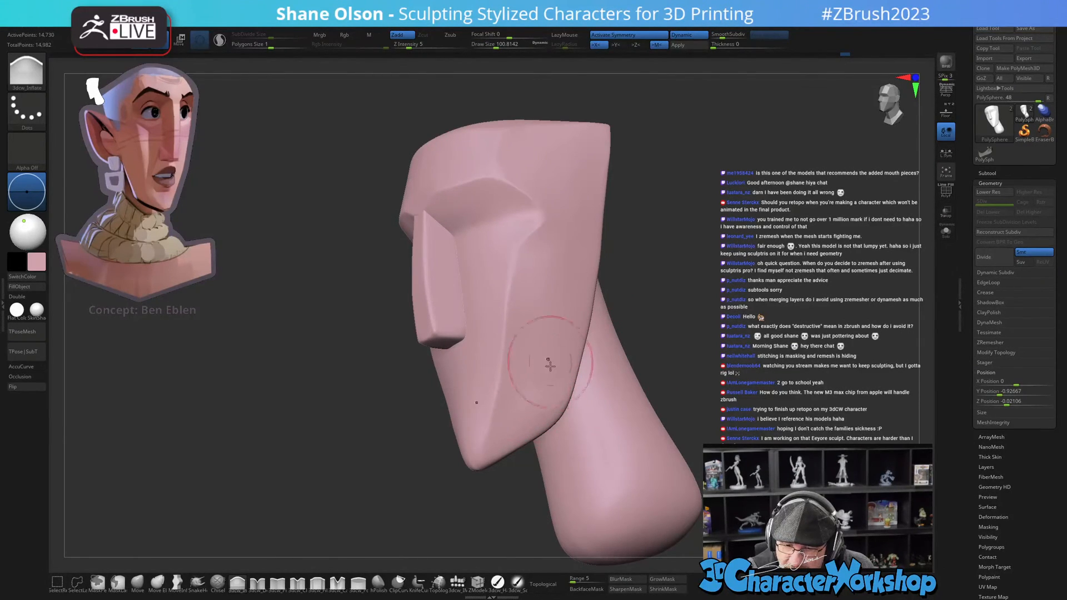
{"action": "right_click_drag", "start_coordinate": [585, 350], "coordinate": [552, 380]}
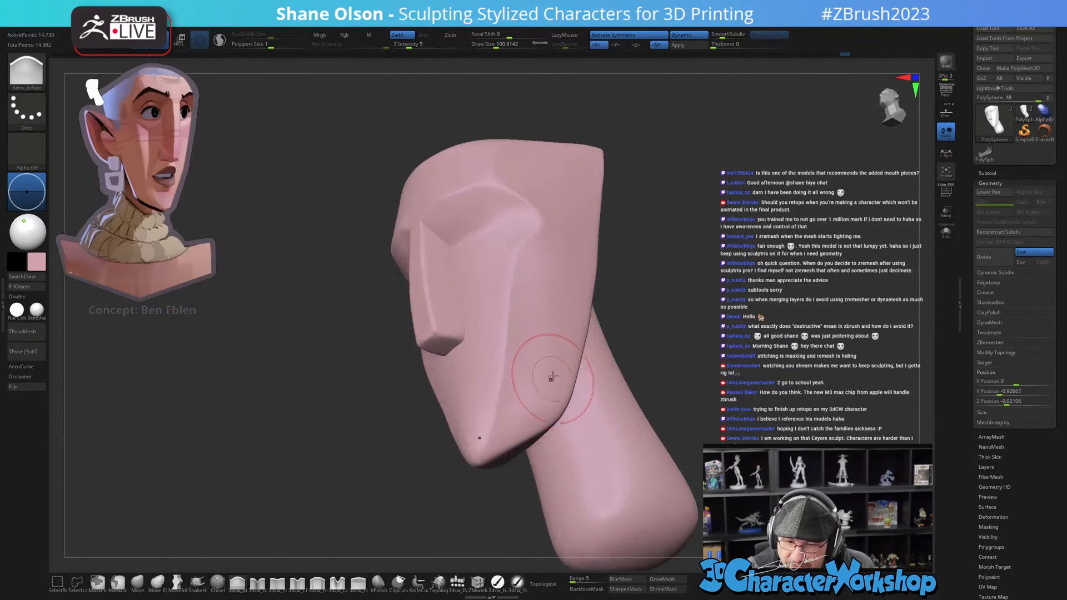
Step: Flatten the side plane of the cheek and jaw with hPolish at a draw size of about 154, and reduce it to about 101
{"action": "left_click", "coordinate": [378, 581]}
{"action": "key", "text": "s"}
{"action": "left_click_drag", "start_coordinate": [548, 376], "coordinate": [551, 375]}
{"action": "right_click_drag", "start_coordinate": [559, 351], "coordinate": [552, 328]}
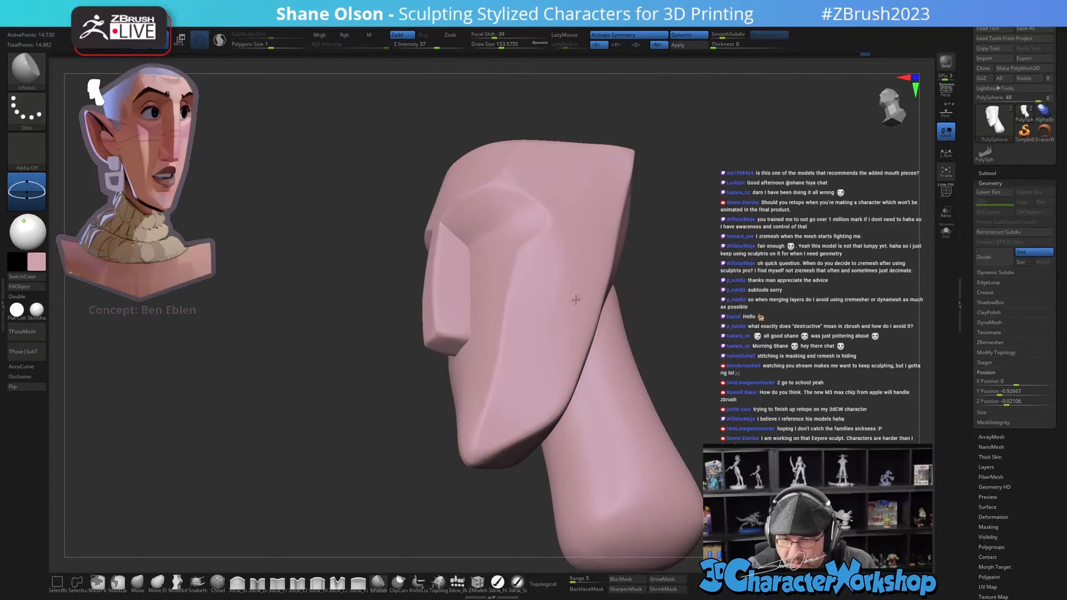
{"action": "left_click_drag", "start_coordinate": [705, 313], "coordinate": [713, 362], "text": "shift"}
{"action": "left_click_drag", "start_coordinate": [689, 405], "coordinate": [657, 407]}
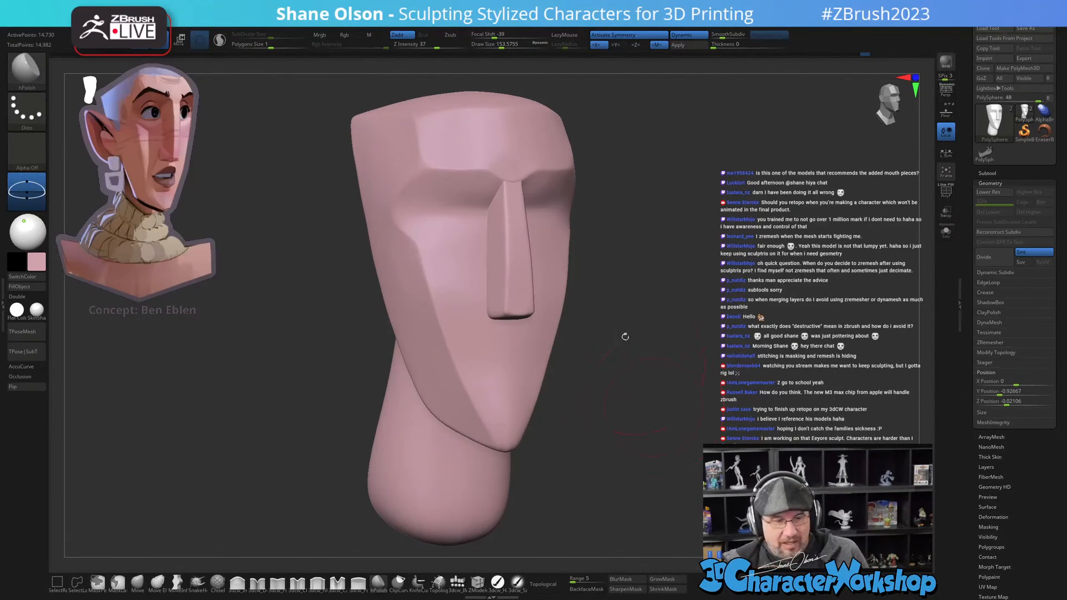
{"action": "key", "text": "s"}
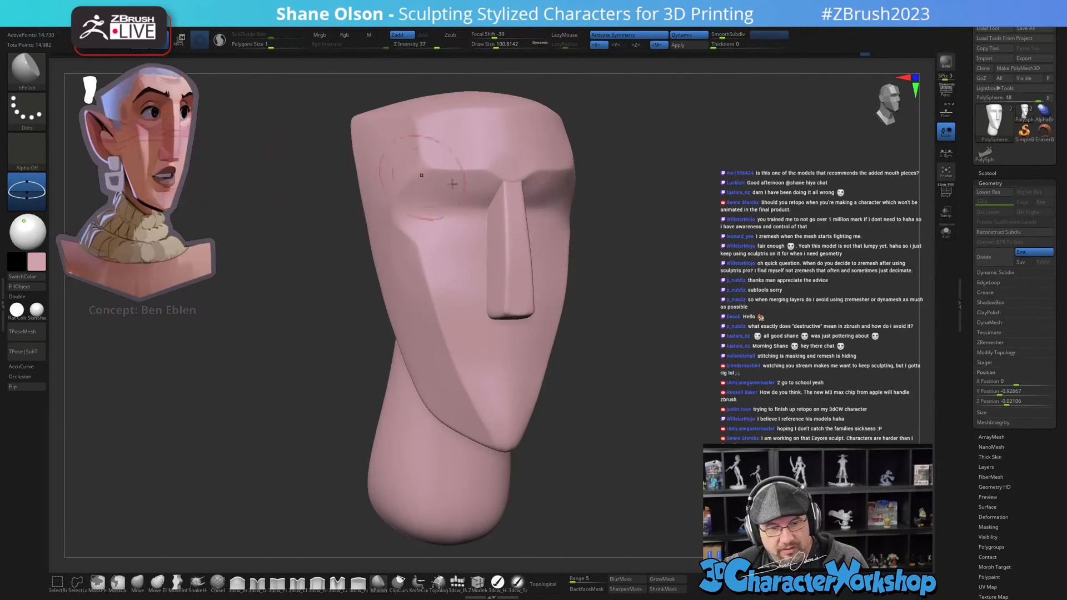
{"action": "left_click_drag", "start_coordinate": [696, 315], "coordinate": [687, 311]}
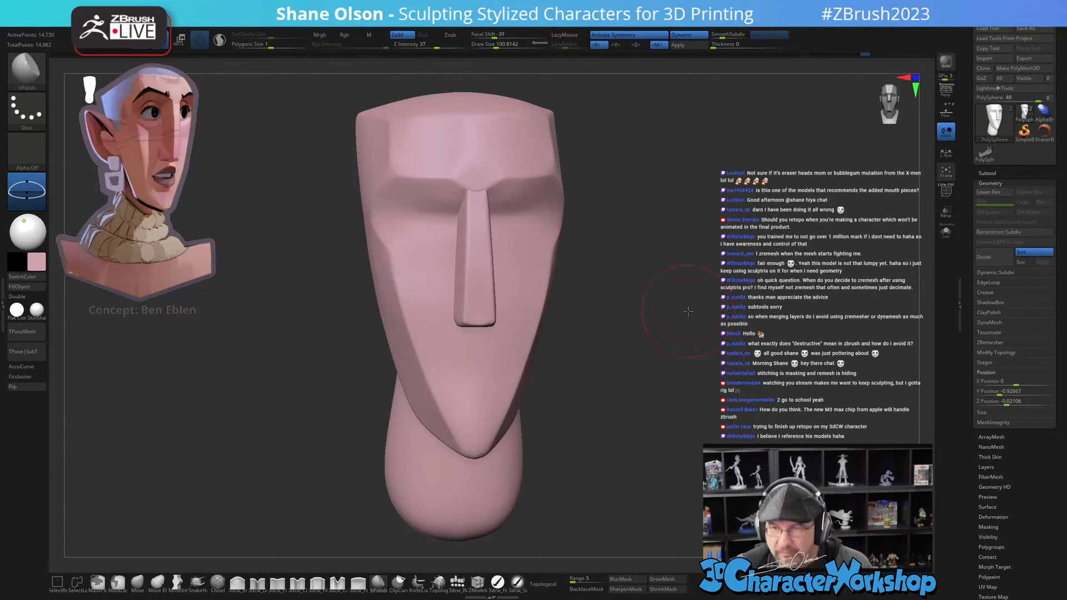
{"action": "left_click_drag", "start_coordinate": [672, 397], "coordinate": [682, 414]}
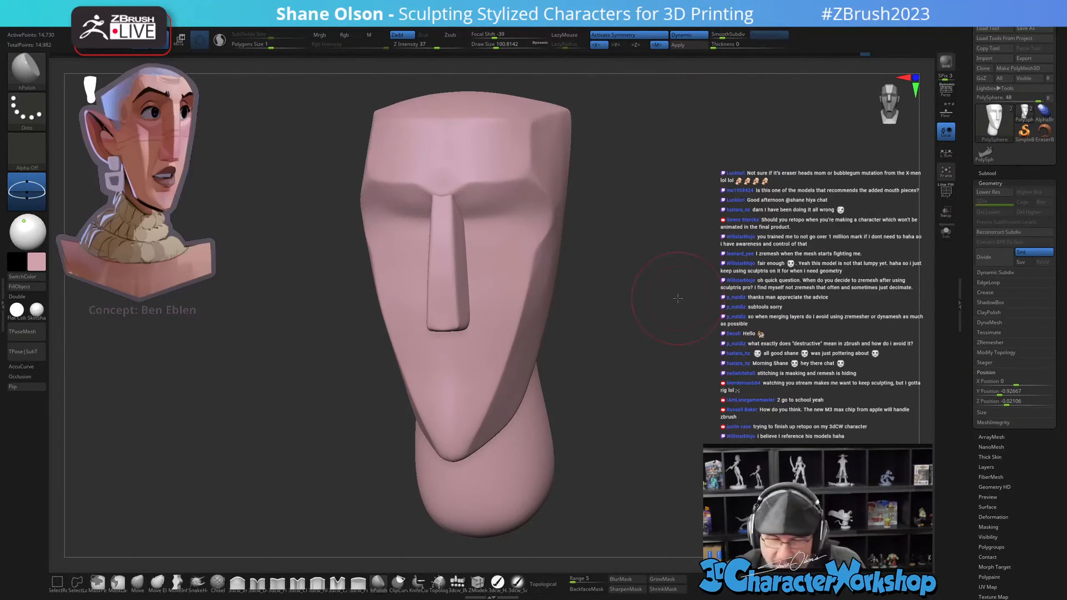
Step: Isolate the face polygroup and set up the 3dcw_Pinch brush at a draw size of about 62 for the upper cheek
{"action": "mouse_move", "coordinate": [636, 408]}
{"action": "left_mouse_down"}
{"action": "mouse_move", "coordinate": [634, 388]}
{"action": "mouse_move", "coordinate": [683, 389]}
{"action": "mouse_move", "coordinate": [509, 384]}
{"action": "left_mouse_up"}
{"action": "mouse_move", "coordinate": [515, 378]}
{"action": "right_mouse_down", "text": "ctrl"}
{"action": "mouse_move", "coordinate": [539, 351]}
{"action": "mouse_move", "coordinate": [575, 371]}
{"action": "mouse_move", "coordinate": [574, 359]}
{"action": "mouse_move", "coordinate": [522, 362]}
{"action": "mouse_move", "coordinate": [566, 378]}
{"action": "right_mouse_up", "text": "ctrl"}
{"action": "left_click", "coordinate": [549, 363], "text": "ctrl+shift"}
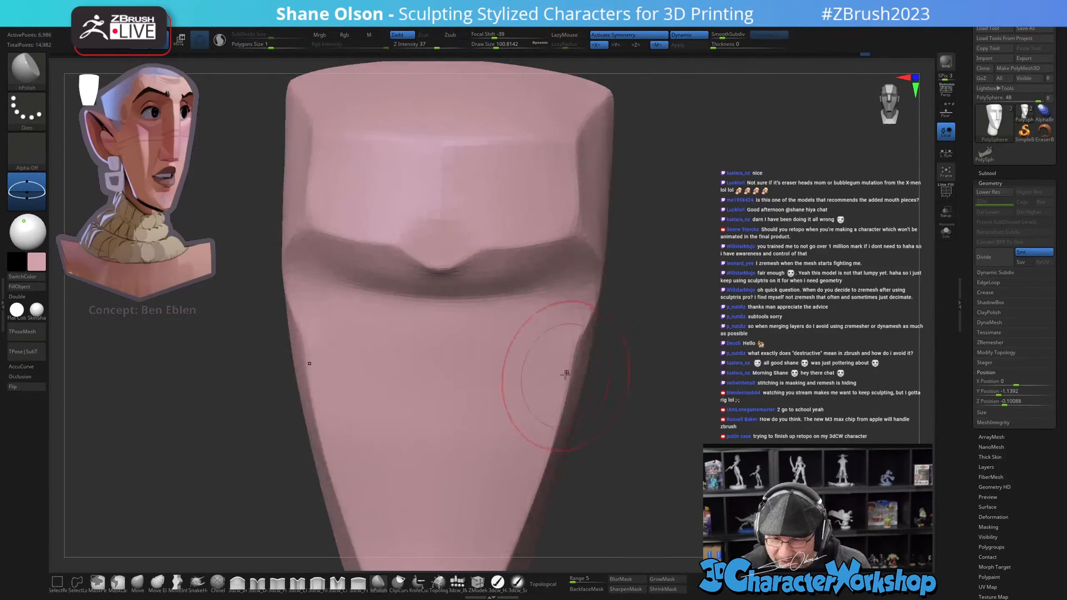
{"action": "right_click_drag", "start_coordinate": [573, 341], "coordinate": [618, 336], "text": "alt"}
{"action": "left_click", "coordinate": [277, 583]}
{"action": "key", "text": "s"}
{"action": "left_click_drag", "start_coordinate": [580, 373], "coordinate": [574, 373]}
{"action": "right_click_drag", "start_coordinate": [576, 372], "coordinate": [610, 358], "text": "alt"}
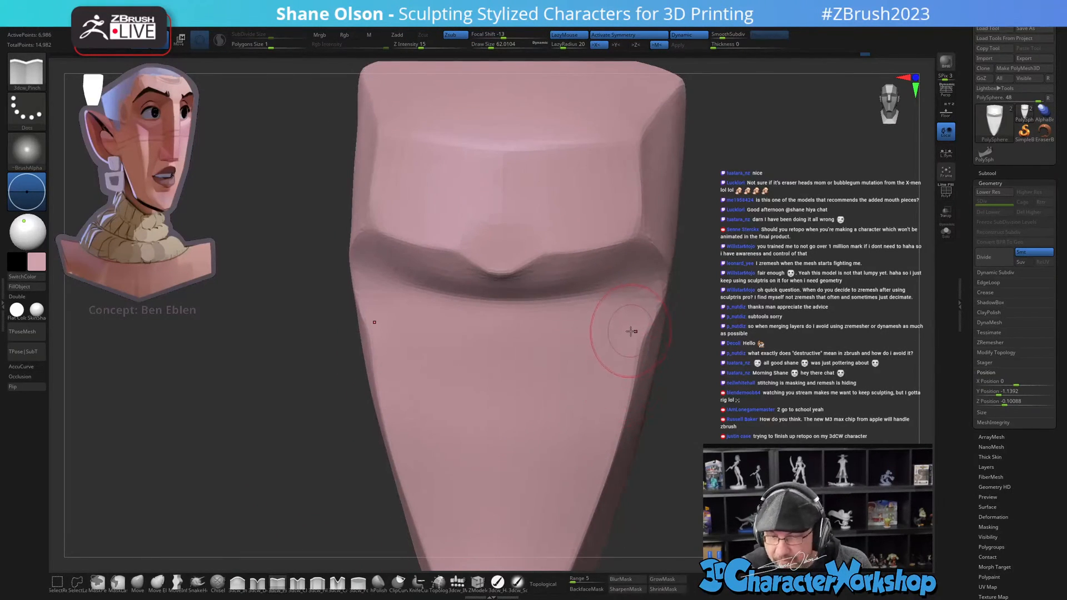
Step: Pinch a crisp cheekbone ridge across the face below the eye sockets and check it against the polygroup wireframe
{"action": "mouse_move", "coordinate": [570, 411]}
{"action": "right_mouse_down"}
{"action": "mouse_move", "coordinate": [472, 416]}
{"action": "mouse_move", "coordinate": [458, 406]}
{"action": "mouse_move", "coordinate": [566, 383]}
{"action": "right_mouse_up"}
{"action": "mouse_move", "coordinate": [522, 344]}
{"action": "left_mouse_down"}
{"action": "mouse_move", "coordinate": [566, 353]}
{"action": "mouse_move", "coordinate": [628, 340]}
{"action": "left_mouse_up"}
{"action": "mouse_move", "coordinate": [723, 376]}
{"action": "right_mouse_down"}
{"action": "mouse_move", "coordinate": [619, 368]}
{"action": "mouse_move", "coordinate": [614, 381]}
{"action": "mouse_move", "coordinate": [572, 364]}
{"action": "right_mouse_up"}
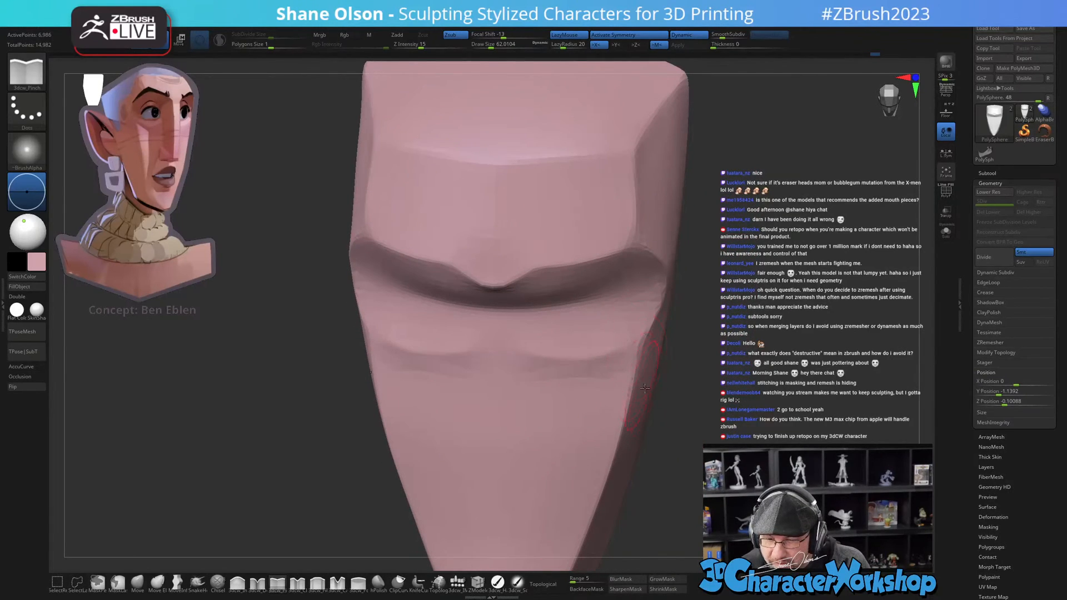
{"action": "key", "text": "shift+f"}
{"action": "key", "text": "shift+f"}
{"action": "right_click_drag", "start_coordinate": [695, 429], "coordinate": [674, 407]}
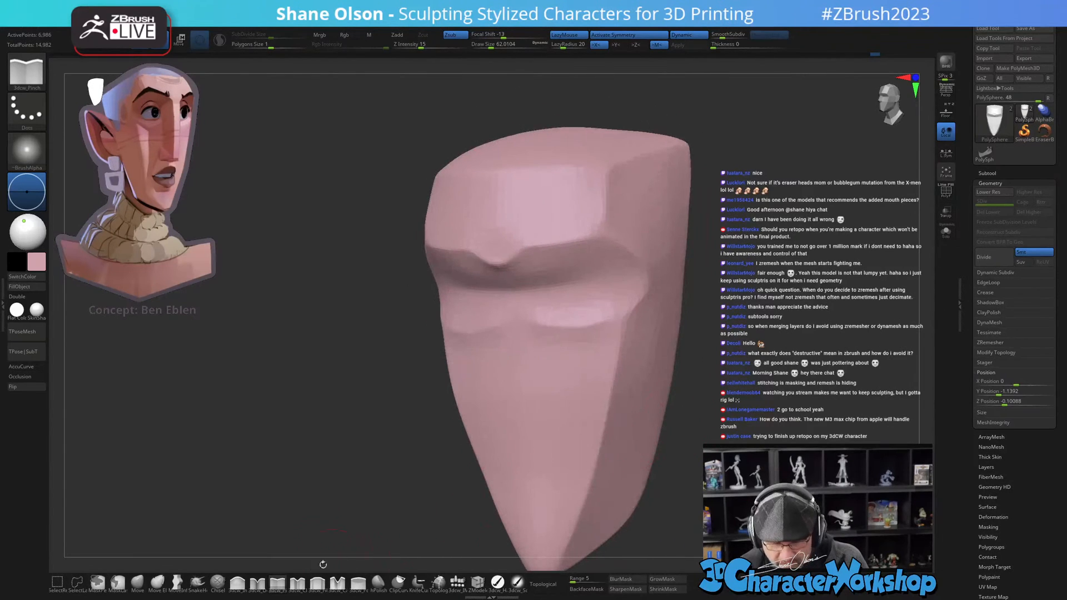
Step: Inflate and soften the cheek below the new ridge with the 3dcw_Inflate brush at a draw size of about 87
{"action": "left_click", "coordinate": [237, 581]}
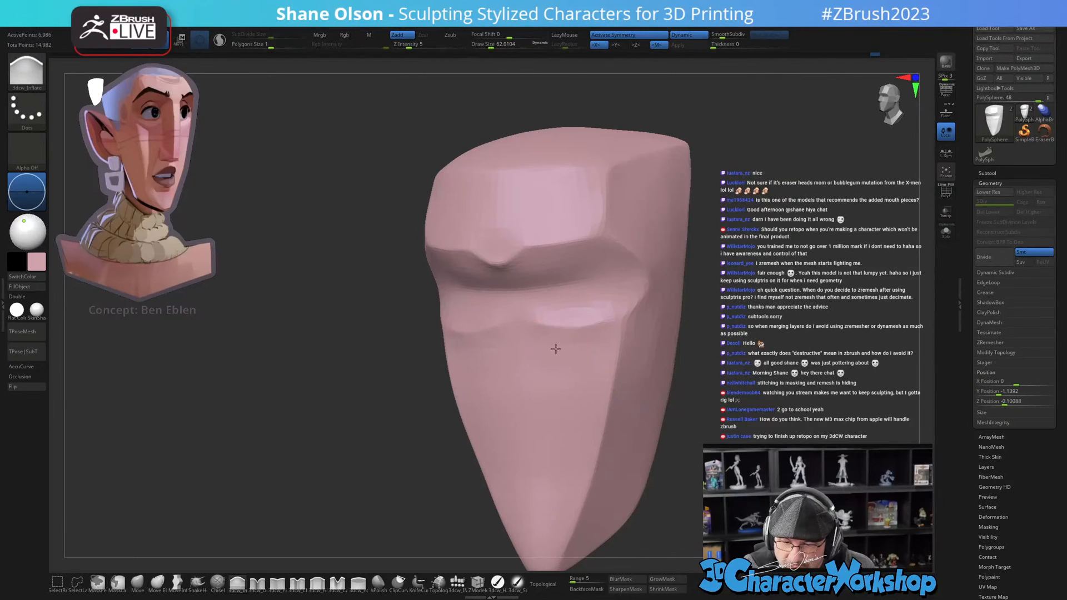
{"action": "key", "text": "bracketright"}
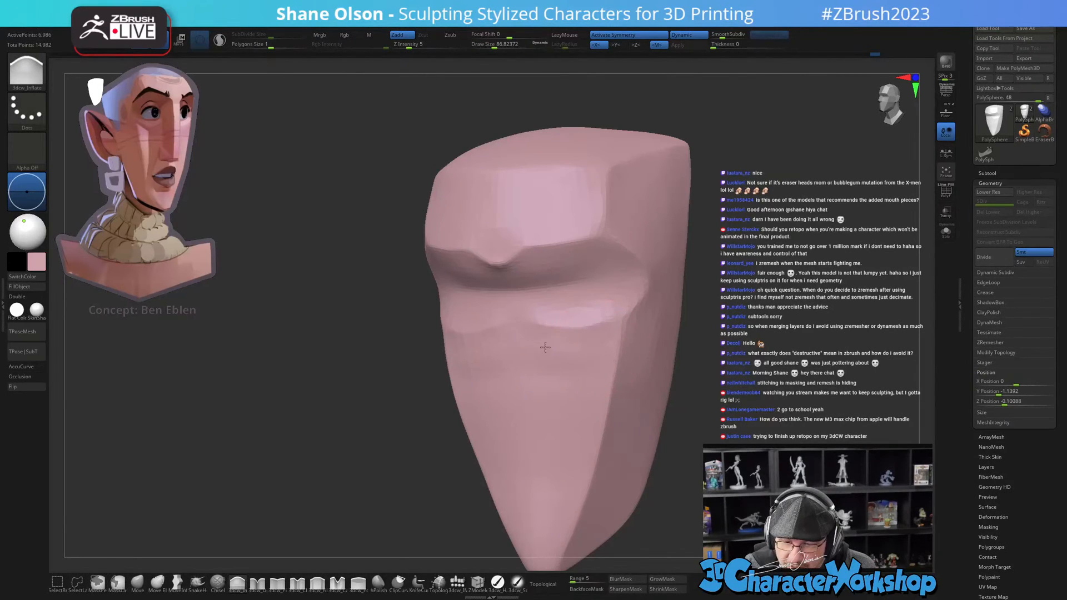
{"action": "key", "text": "shift"}
{"action": "mouse_move", "coordinate": [538, 399]}
{"action": "right_mouse_down"}
{"action": "mouse_move", "coordinate": [438, 398]}
{"action": "mouse_move", "coordinate": [587, 391]}
{"action": "right_mouse_up"}
{"action": "mouse_move", "coordinate": [561, 398]}
{"action": "right_mouse_down"}
{"action": "mouse_move", "coordinate": [550, 414]}
{"action": "mouse_move", "coordinate": [627, 397]}
{"action": "right_mouse_up"}
Step: Refine the cheek planes with the 3dcw_Inflate brush at a draw size of about 59, smooth them, and show the whole head
{"action": "right_click_drag", "start_coordinate": [692, 391], "coordinate": [662, 374], "text": "alt"}
{"action": "key", "text": "s"}
{"action": "left_click_drag", "start_coordinate": [669, 388], "coordinate": [664, 388]}
{"action": "mouse_move", "coordinate": [656, 388]}
{"action": "right_mouse_down"}
{"action": "mouse_move", "coordinate": [676, 381]}
{"action": "mouse_move", "coordinate": [634, 371]}
{"action": "right_mouse_up"}
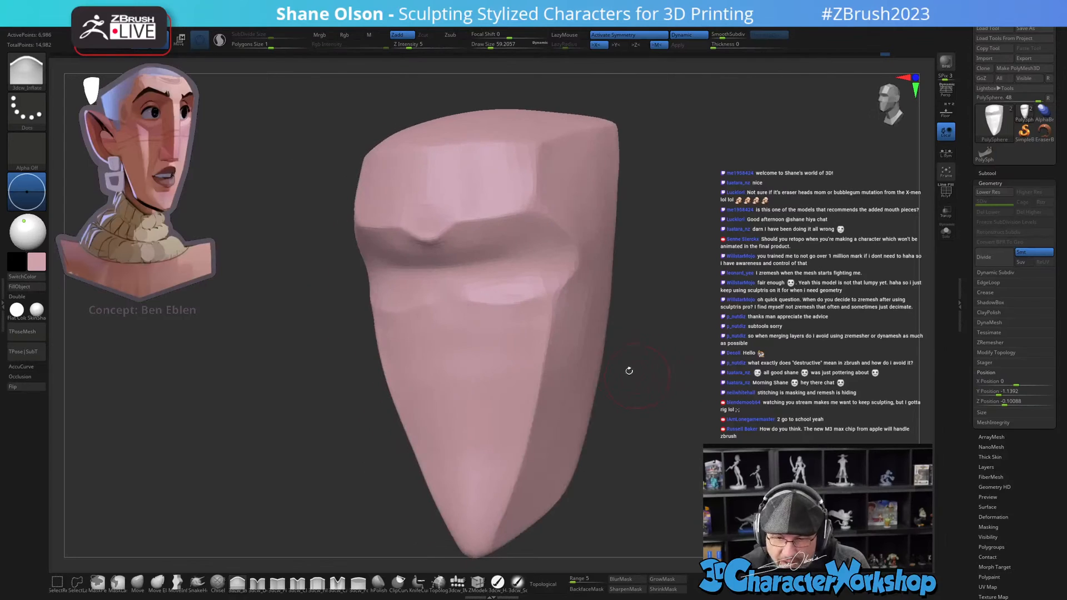
{"action": "right_click_drag", "start_coordinate": [552, 370], "coordinate": [571, 374]}
{"action": "mouse_move", "coordinate": [481, 353]}
{"action": "left_mouse_down", "text": "shift"}
{"action": "mouse_move", "coordinate": [465, 365]}
{"action": "mouse_move", "coordinate": [521, 355]}
{"action": "mouse_move", "coordinate": [518, 387]}
{"action": "left_mouse_up", "text": "shift"}
{"action": "mouse_move", "coordinate": [575, 434]}
{"action": "right_mouse_down"}
{"action": "mouse_move", "coordinate": [648, 461]}
{"action": "mouse_move", "coordinate": [692, 394]}
{"action": "mouse_move", "coordinate": [718, 377]}
{"action": "right_mouse_up"}
Step: Insert a symmetrical pair of QuadSphere-1 eyeballs under the brow on both sides of the nose
{"action": "left_click", "coordinate": [457, 582]}
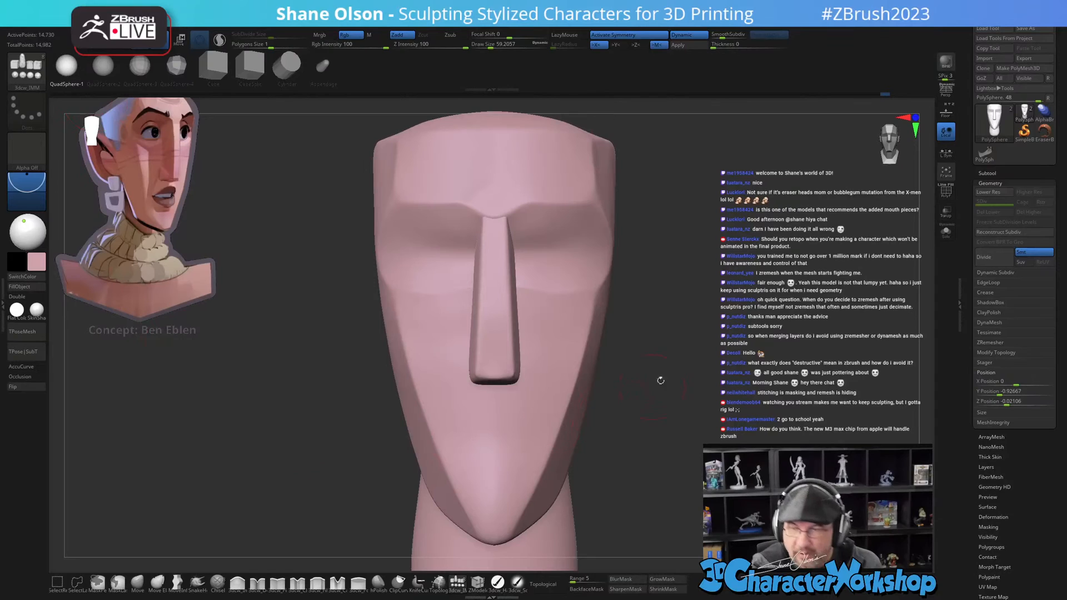
{"action": "mouse_move", "coordinate": [667, 362]}
{"action": "right_mouse_down", "text": "ctrl"}
{"action": "mouse_move", "coordinate": [657, 422]}
{"action": "mouse_move", "coordinate": [545, 291]}
{"action": "right_mouse_up", "text": "ctrl"}
{"action": "left_click_drag", "start_coordinate": [544, 280], "coordinate": [541, 326]}
{"action": "right_click_drag", "start_coordinate": [724, 435], "coordinate": [718, 437], "text": "ctrl"}
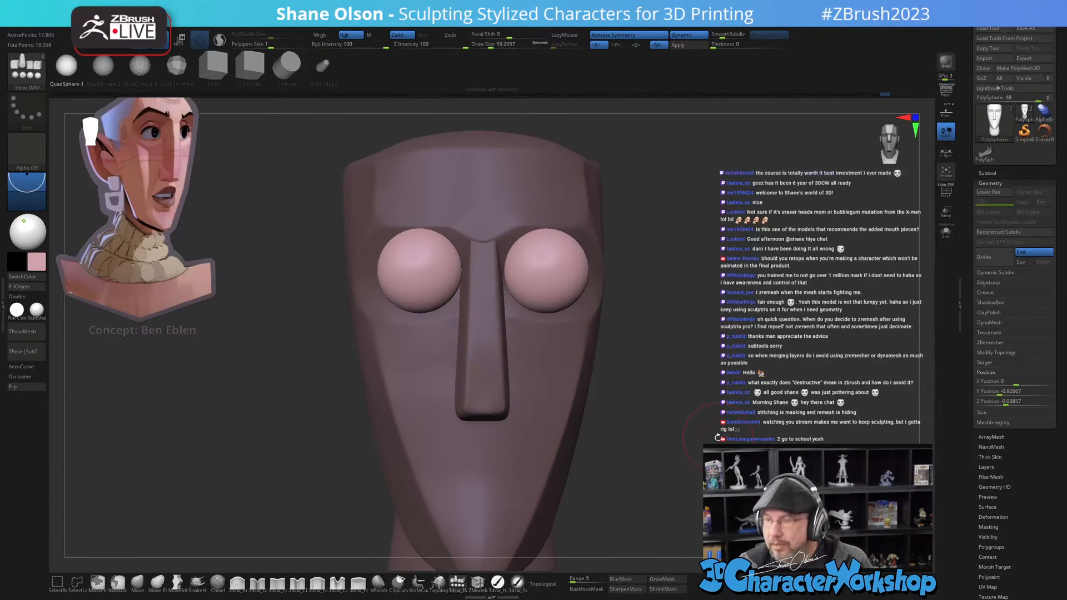
Step: Enlarge the eyeballs and adjust their position in side view with the transform gizmo
{"action": "left_click_drag", "start_coordinate": [764, 325], "coordinate": [359, 402]}
{"action": "key", "text": "w"}
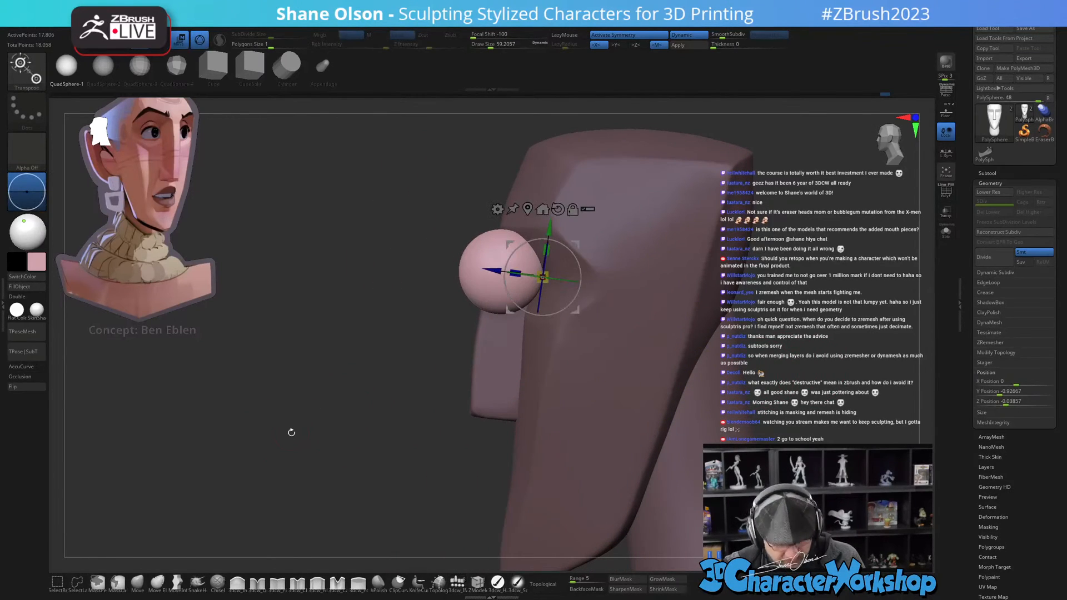
{"action": "mouse_move", "coordinate": [577, 260]}
{"action": "left_mouse_down"}
{"action": "mouse_move", "coordinate": [561, 263]}
{"action": "mouse_move", "coordinate": [572, 259]}
{"action": "left_mouse_up"}
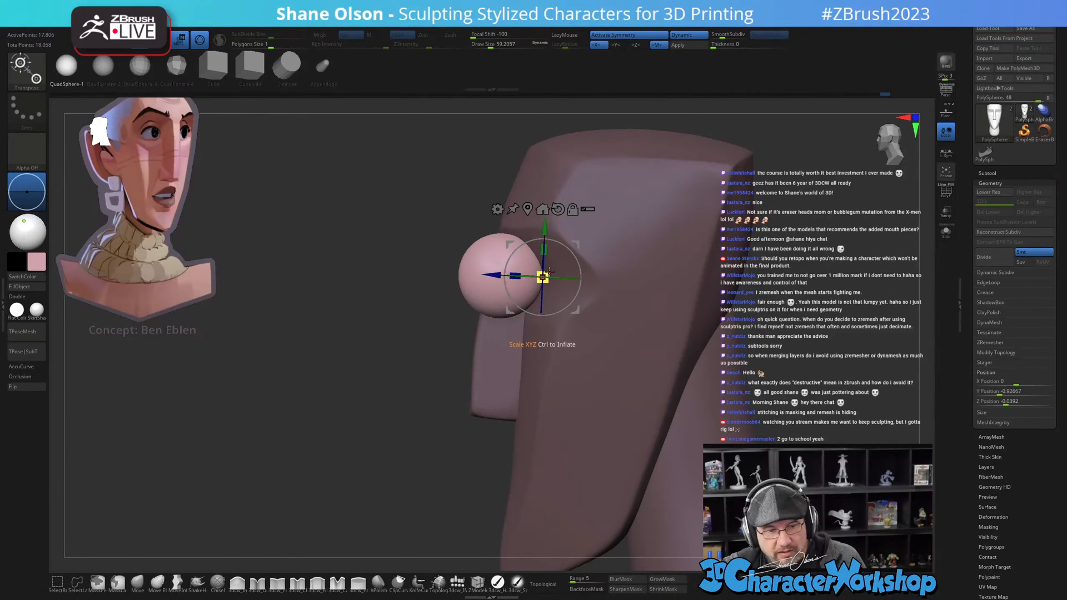
{"action": "left_click_drag", "start_coordinate": [548, 270], "coordinate": [563, 262]}
{"action": "left_click_drag", "start_coordinate": [485, 276], "coordinate": [497, 281]}
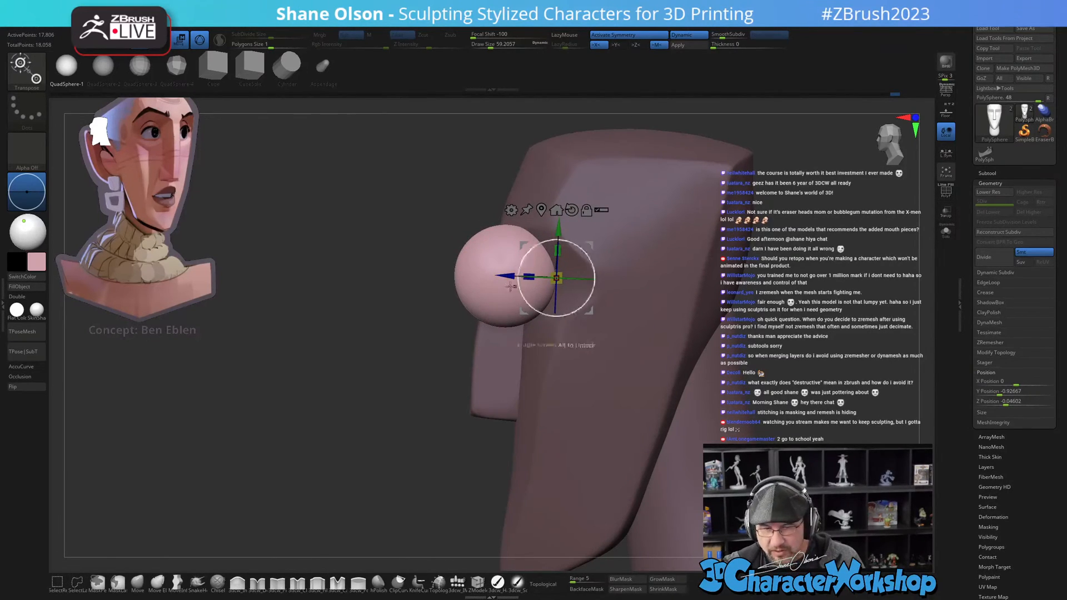
{"action": "left_click_drag", "start_coordinate": [412, 325], "coordinate": [415, 300], "text": "alt"}
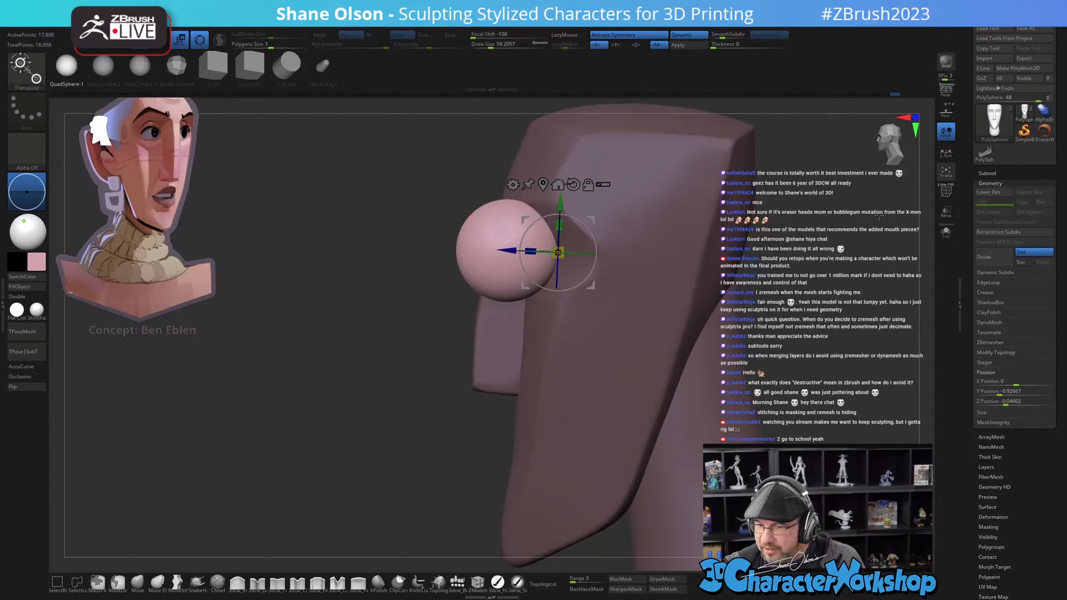
Step: Split the unmasked eyeballs off the head into their own subtool and make that subtool active
{"action": "left_click", "coordinate": [987, 173]}
{"action": "left_click_drag", "start_coordinate": [549, 245], "coordinate": [521, 288], "text": "alt"}
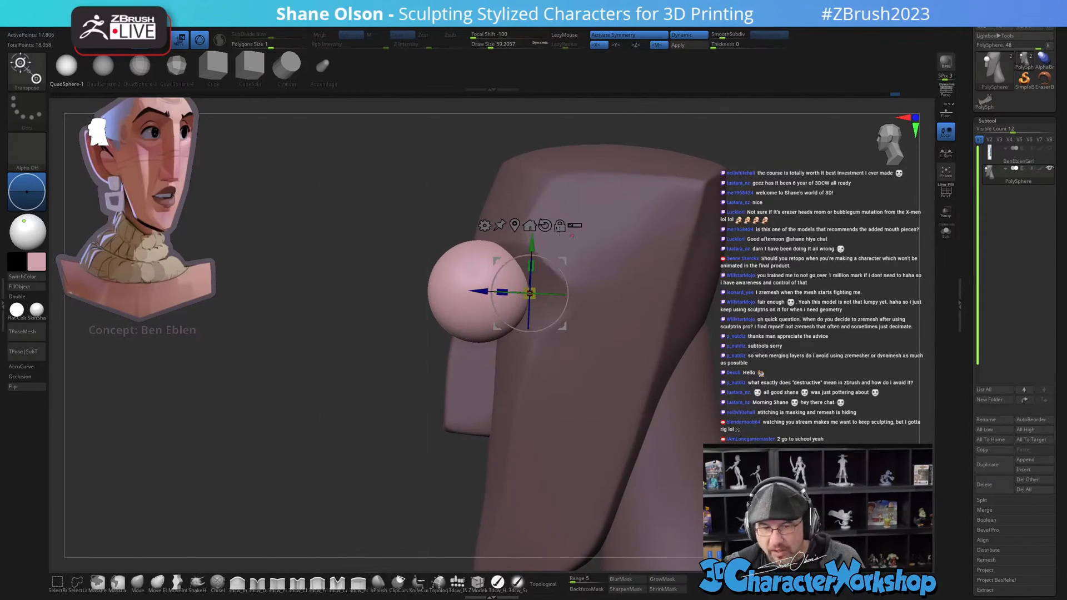
{"action": "left_click_drag", "start_coordinate": [804, 347], "coordinate": [758, 345]}
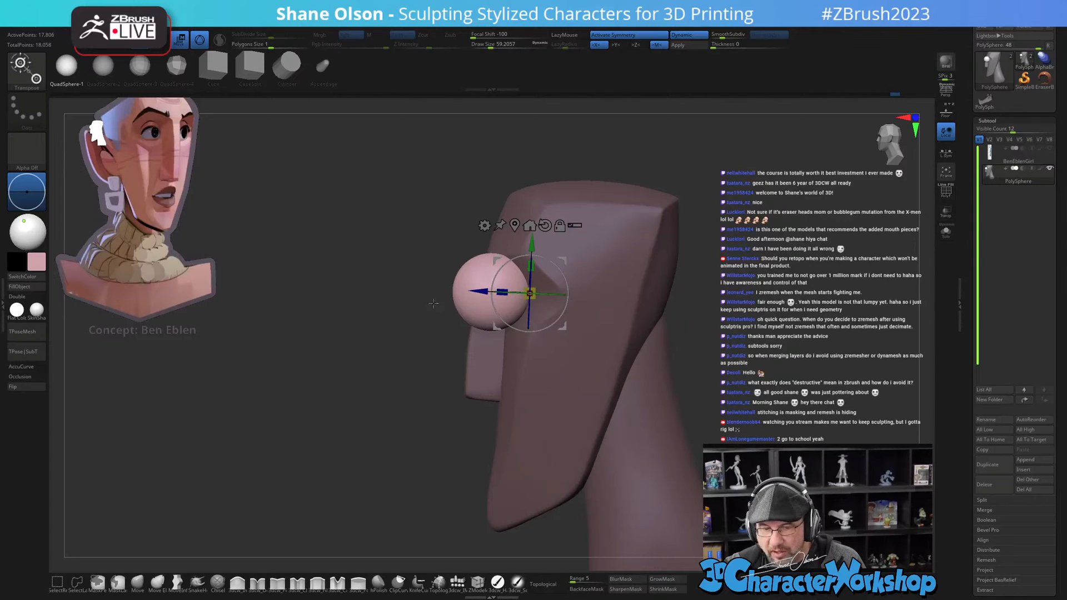
{"action": "left_click_drag", "start_coordinate": [469, 297], "coordinate": [355, 393]}
{"action": "key", "text": "1"}
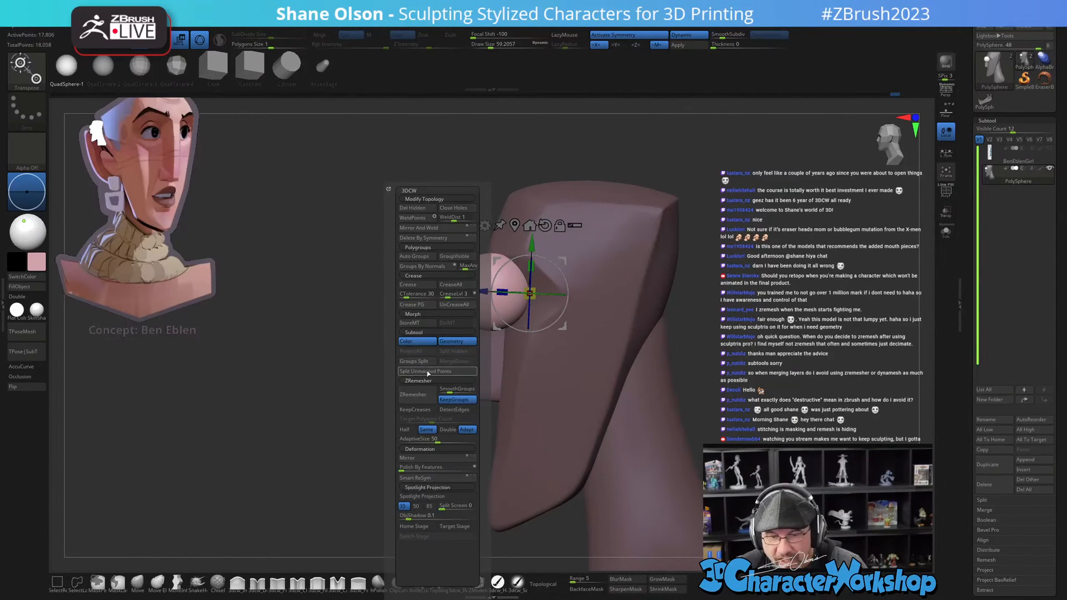
{"action": "left_click", "coordinate": [451, 371]}
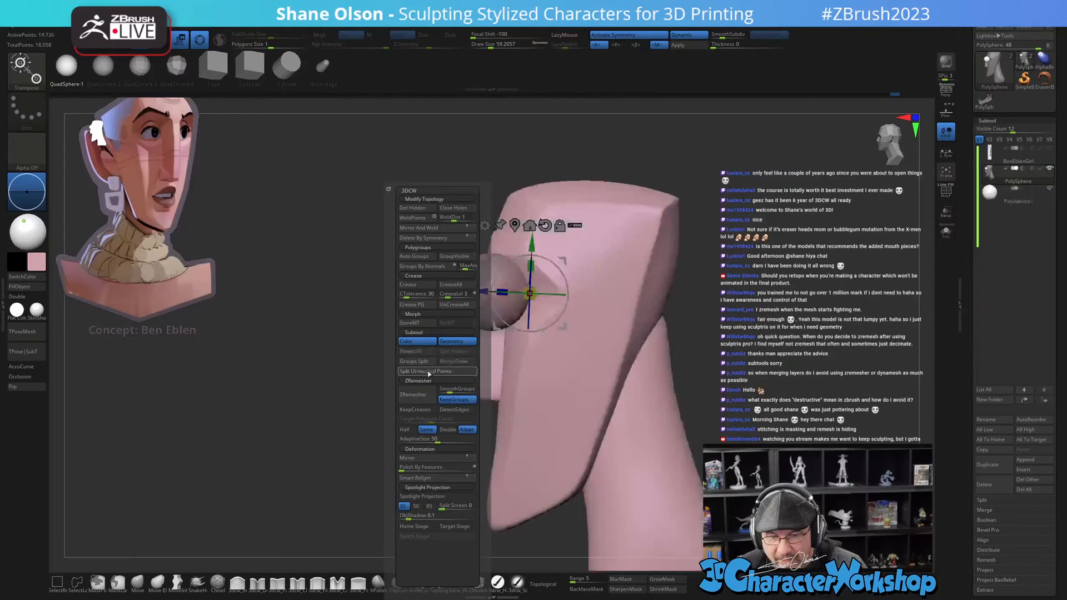
{"action": "mouse_move", "coordinate": [992, 199]}
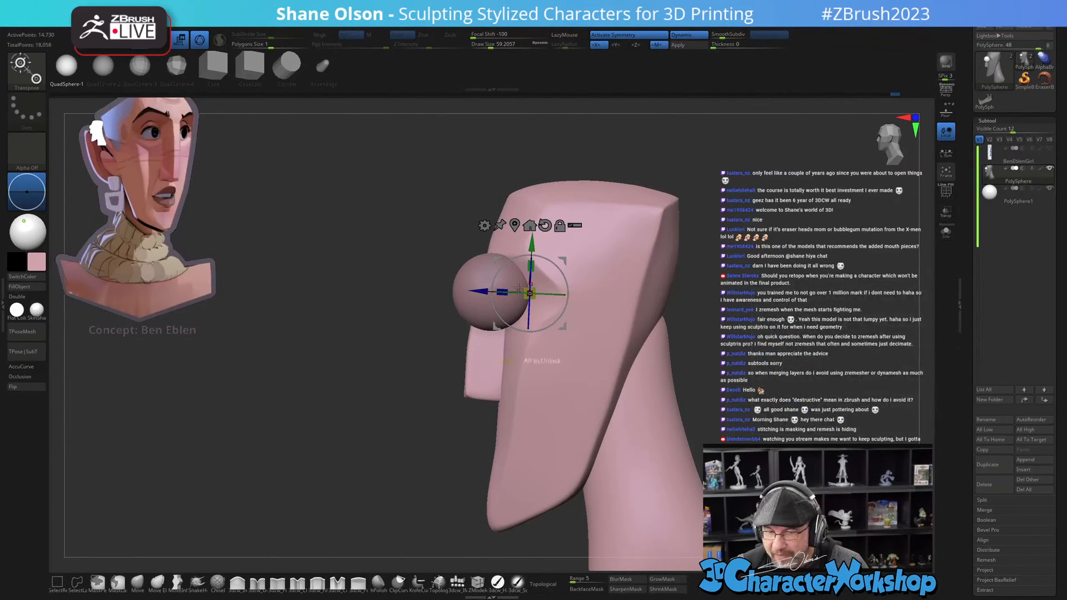
{"action": "left_click", "coordinate": [990, 193]}
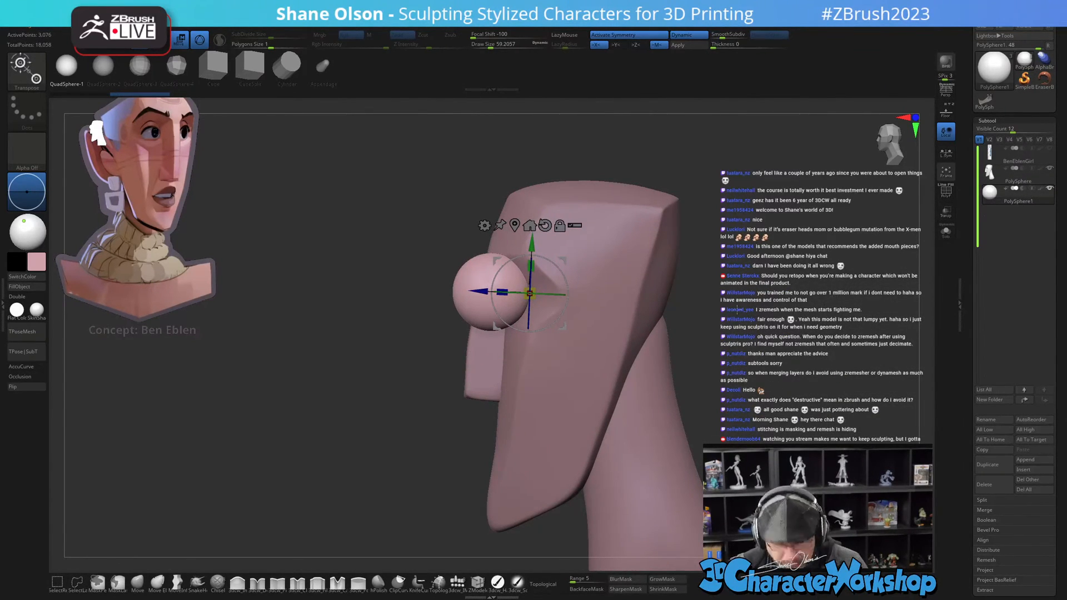
Step: Push the eyeballs back into the eye sockets and fine-tune their placement from the side and front
{"action": "left_click_drag", "start_coordinate": [483, 291], "coordinate": [533, 294]}
{"action": "left_click_drag", "start_coordinate": [277, 338], "coordinate": [346, 336]}
{"action": "left_click_drag", "start_coordinate": [532, 295], "coordinate": [509, 295]}
{"action": "left_click_drag", "start_coordinate": [895, 350], "coordinate": [735, 312]}
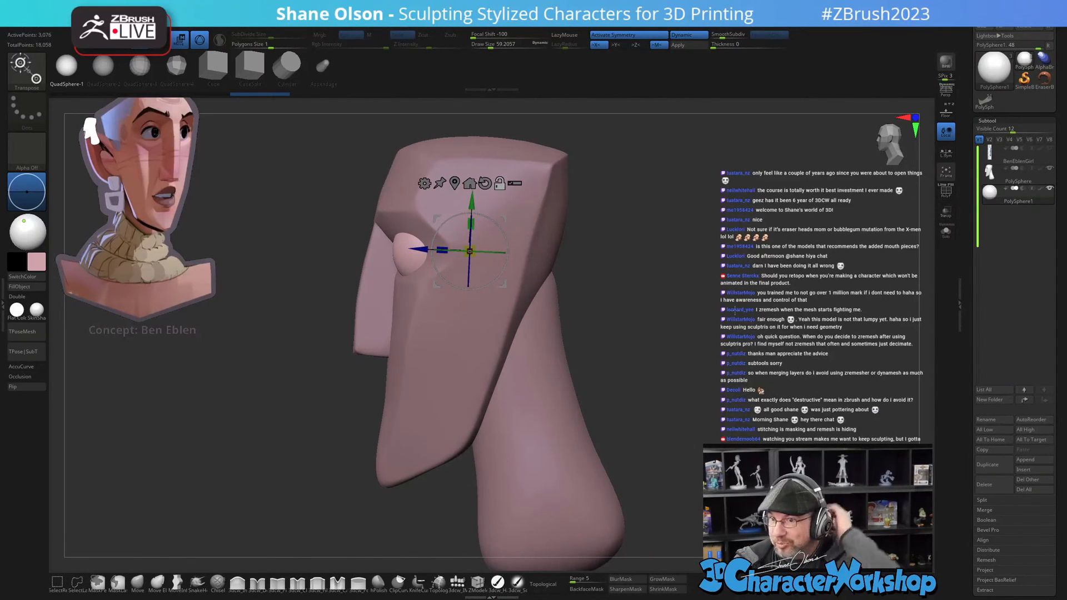
{"action": "left_click_drag", "start_coordinate": [622, 327], "coordinate": [617, 345]}
{"action": "left_click_drag", "start_coordinate": [654, 308], "coordinate": [645, 359], "text": "alt"}
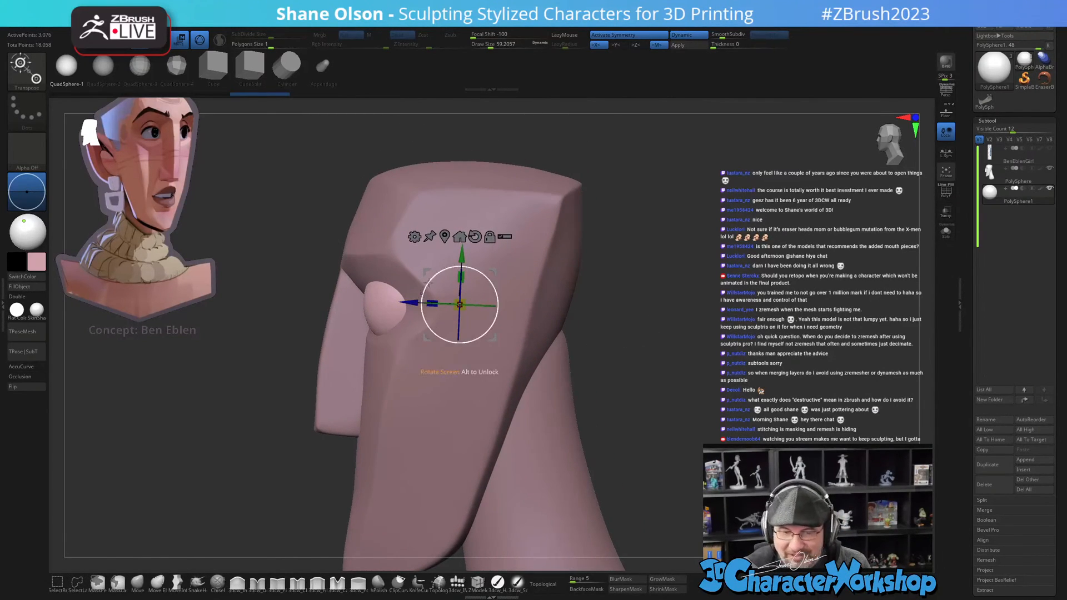
{"action": "left_click_drag", "start_coordinate": [492, 286], "coordinate": [501, 262]}
{"action": "right_click_drag", "start_coordinate": [476, 472], "coordinate": [501, 410]}
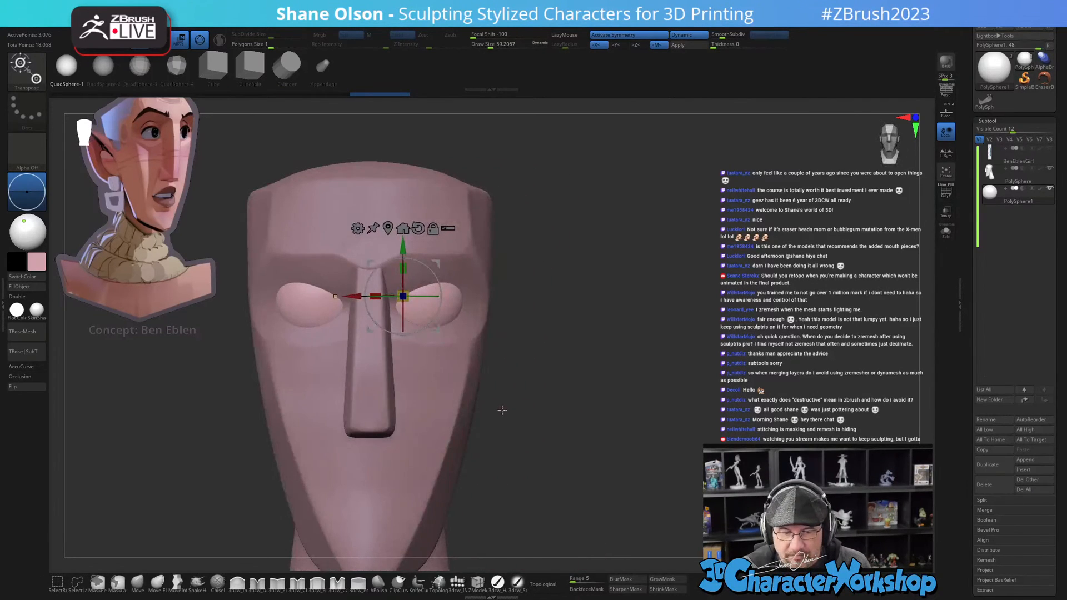
Step: Nudge the eyeballs sideways and slightly downward in the sockets, checking their placement from the front and side
{"action": "left_click_drag", "start_coordinate": [353, 296], "coordinate": [351, 296]}
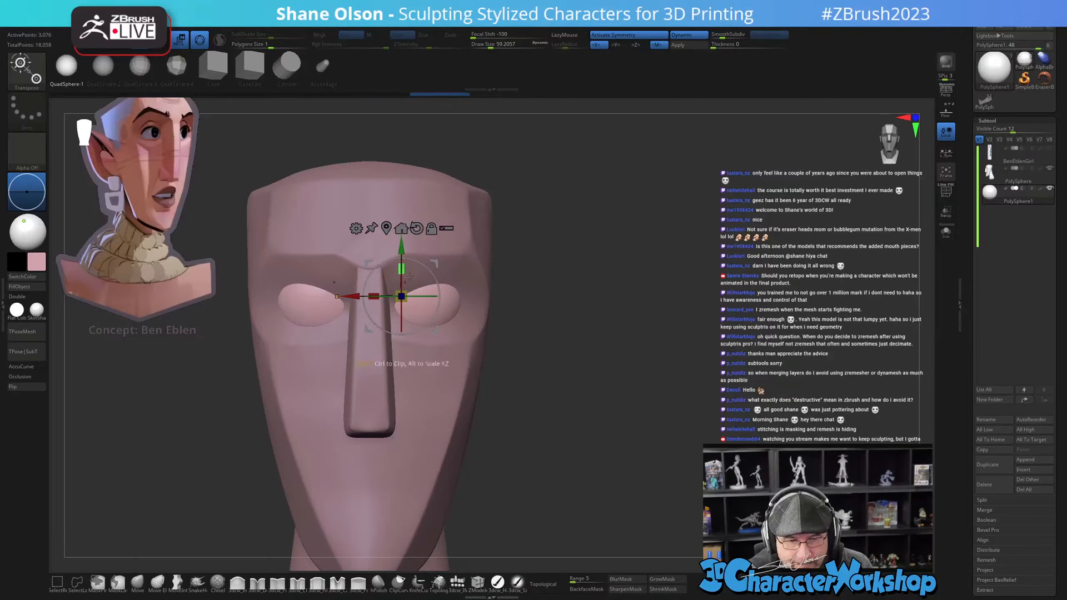
{"action": "left_click_drag", "start_coordinate": [400, 250], "coordinate": [401, 256]}
{"action": "left_click_drag", "start_coordinate": [550, 419], "coordinate": [603, 419]}
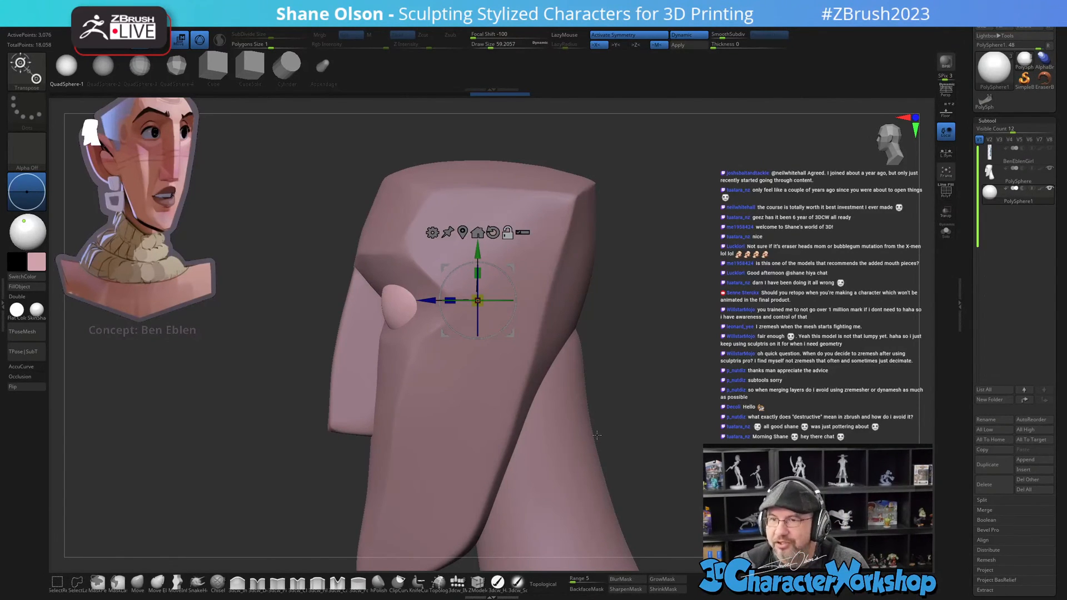
{"action": "left_click_drag", "start_coordinate": [640, 373], "coordinate": [649, 344], "text": "alt"}
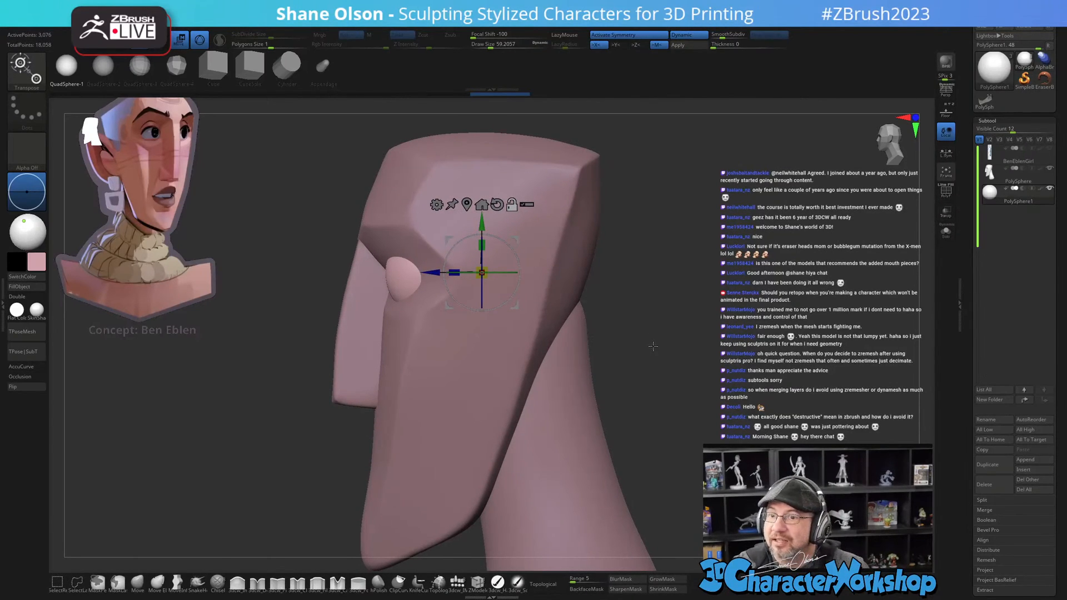
{"action": "left_click_drag", "start_coordinate": [659, 342], "coordinate": [665, 366]}
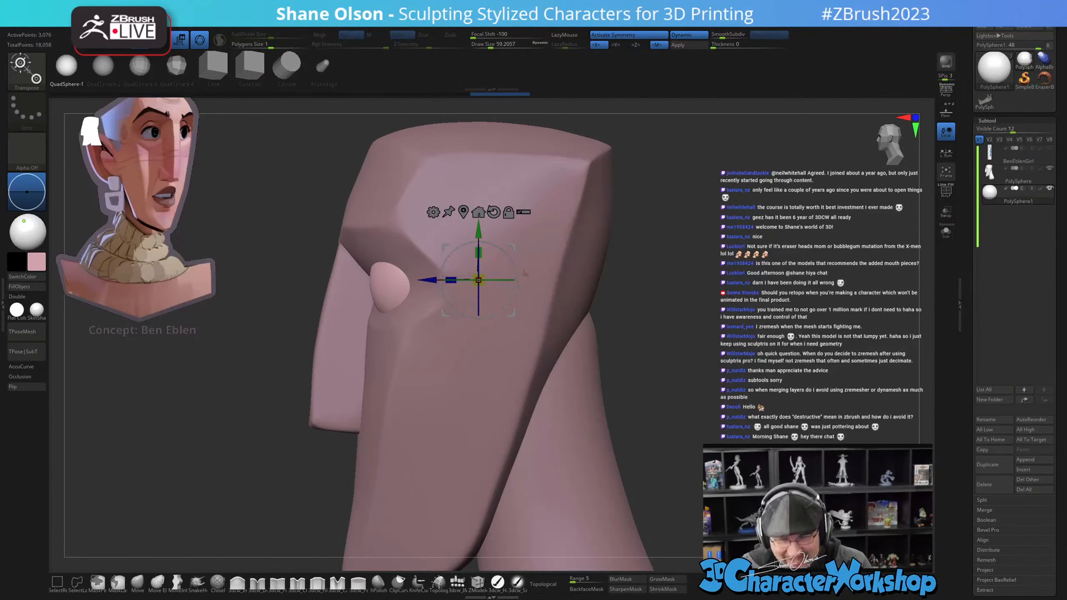
{"action": "key", "text": "q"}
{"action": "right_click_drag", "start_coordinate": [491, 424], "coordinate": [525, 418]}
{"action": "key", "text": "w"}
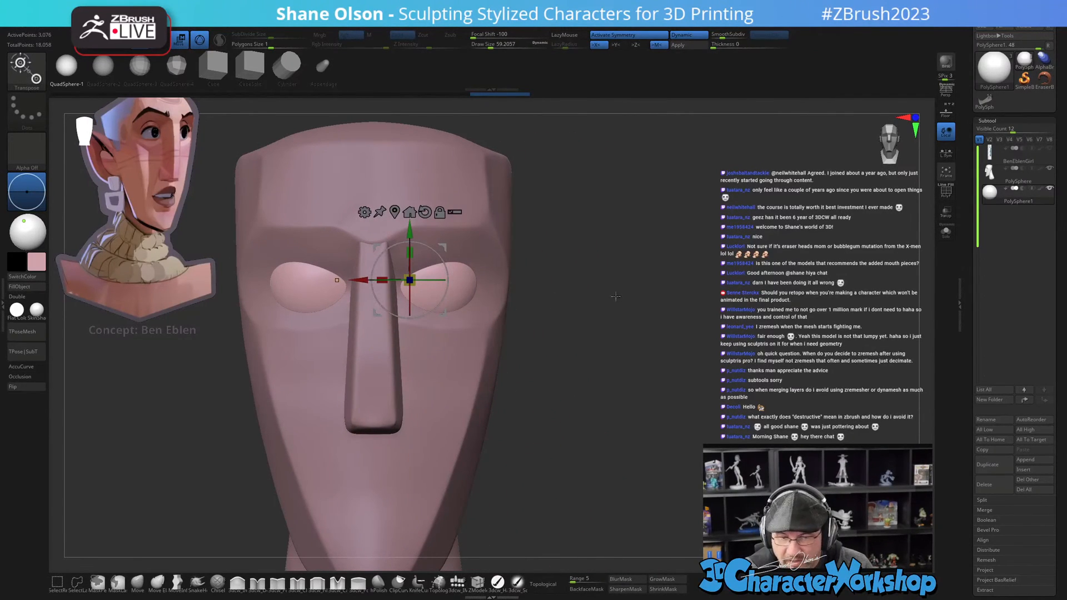
Step: Show the model as transparent and fine-tune the spacing between the two eyeballs behind the nose
{"action": "left_click", "coordinate": [946, 212]}
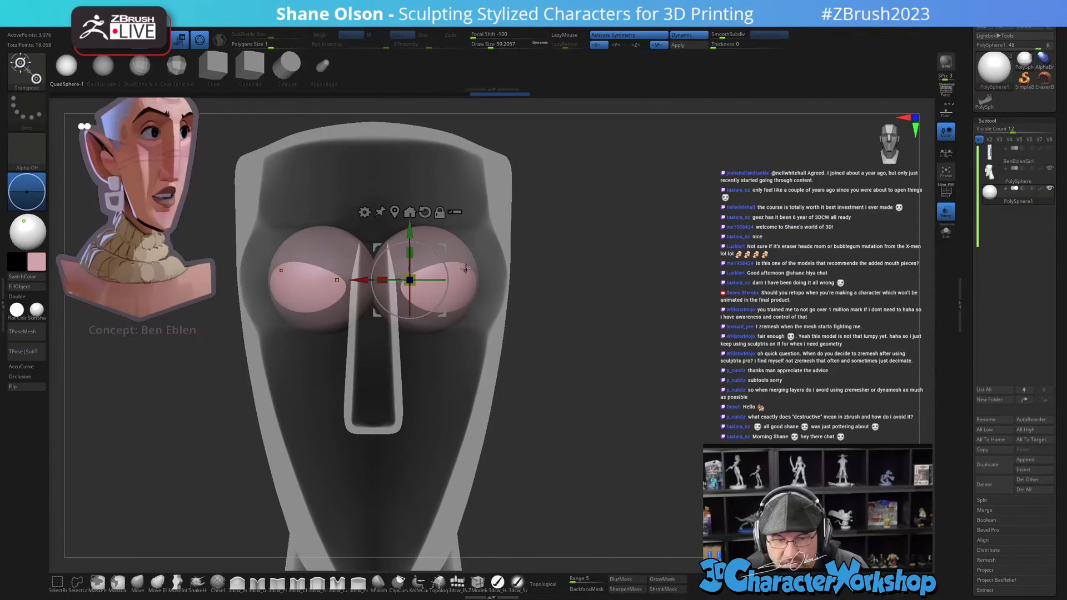
{"action": "mouse_move", "coordinate": [444, 247]}
{"action": "left_mouse_down", "text": "alt"}
{"action": "mouse_move", "coordinate": [472, 244]}
{"action": "mouse_move", "coordinate": [456, 249]}
{"action": "left_mouse_up", "text": "alt"}
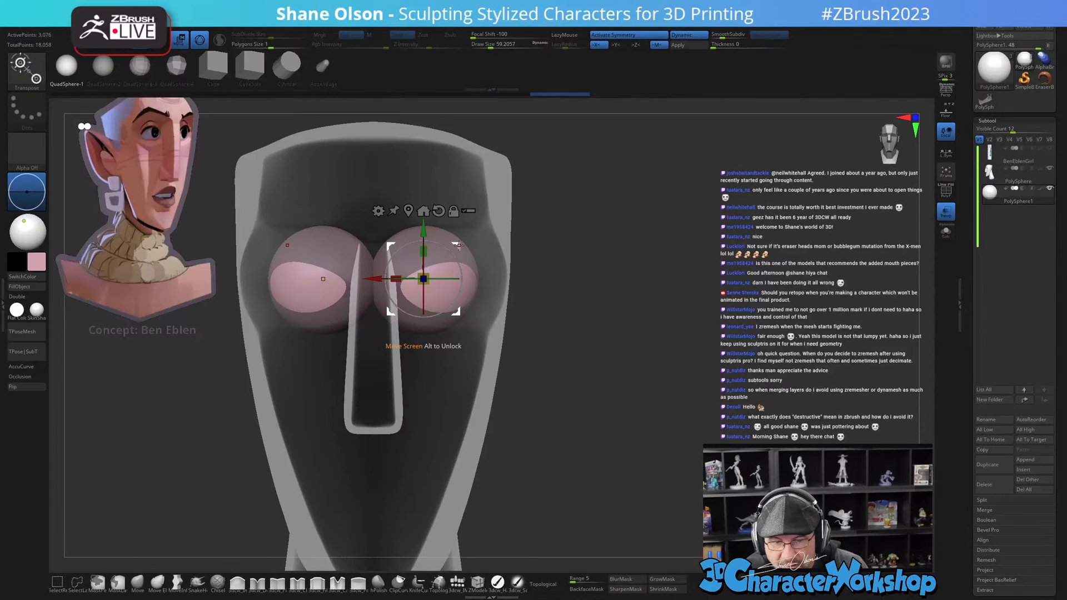
{"action": "left_click", "coordinate": [411, 209]}
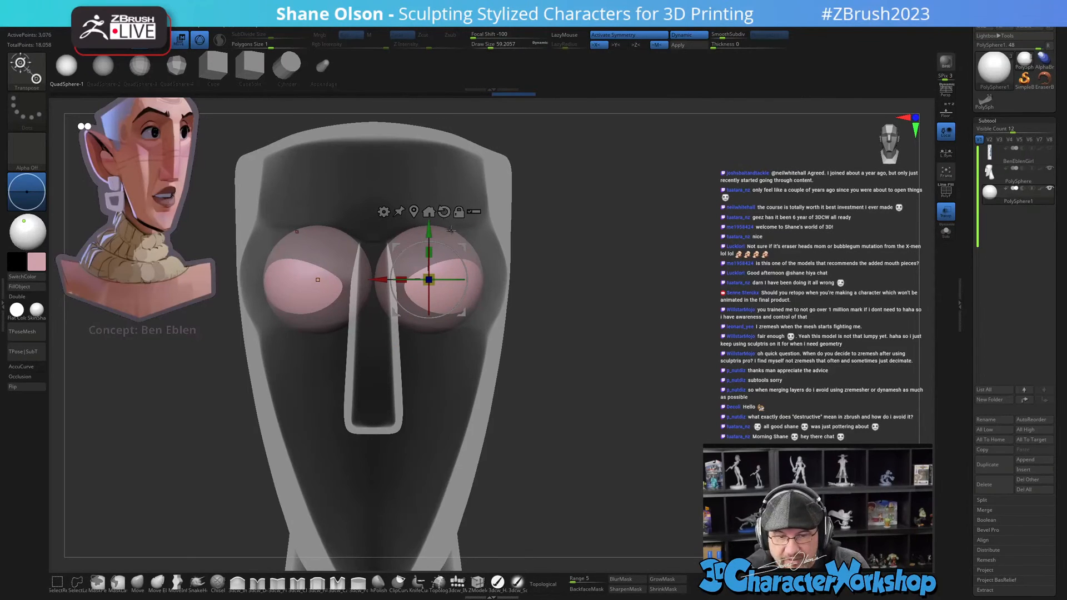
{"action": "left_click_drag", "start_coordinate": [469, 243], "coordinate": [457, 246]}
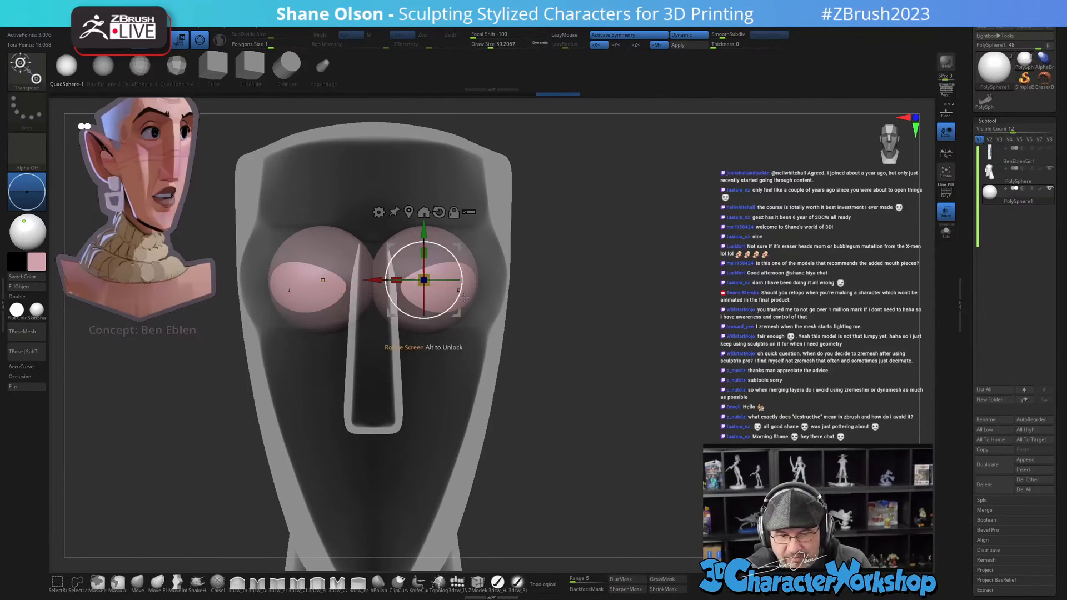
{"action": "mouse_move", "coordinate": [581, 427]}
{"action": "left_mouse_down"}
{"action": "mouse_move", "coordinate": [569, 426]}
{"action": "mouse_move", "coordinate": [574, 434]}
{"action": "left_mouse_up"}
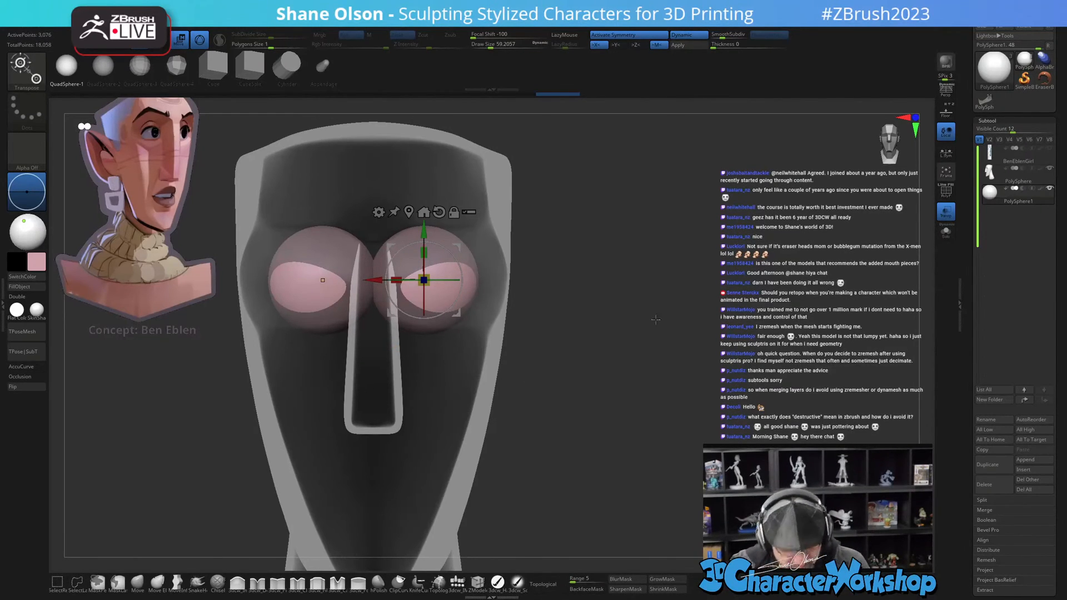
{"action": "left_click_drag", "start_coordinate": [653, 320], "coordinate": [685, 308]}
{"action": "left_click_drag", "start_coordinate": [378, 279], "coordinate": [377, 279]}
Step: Fill the head subtool with the current pink colour and make the eyeball subtool active again
{"action": "key", "text": "q"}
{"action": "left_click_drag", "start_coordinate": [667, 314], "coordinate": [645, 331]}
{"action": "left_click", "coordinate": [990, 175]}
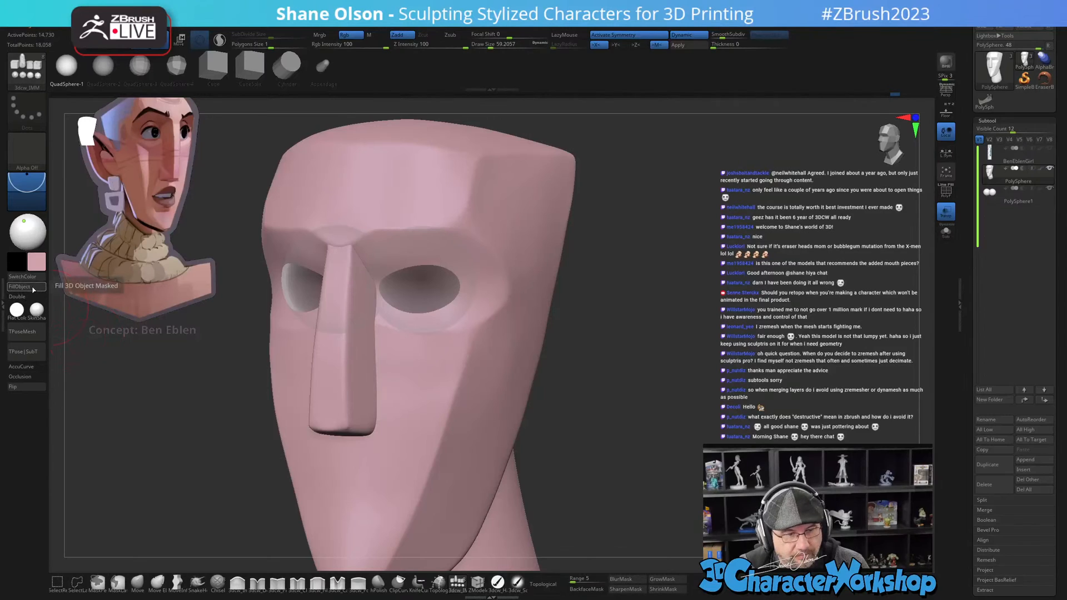
{"action": "left_click", "coordinate": [1000, 197]}
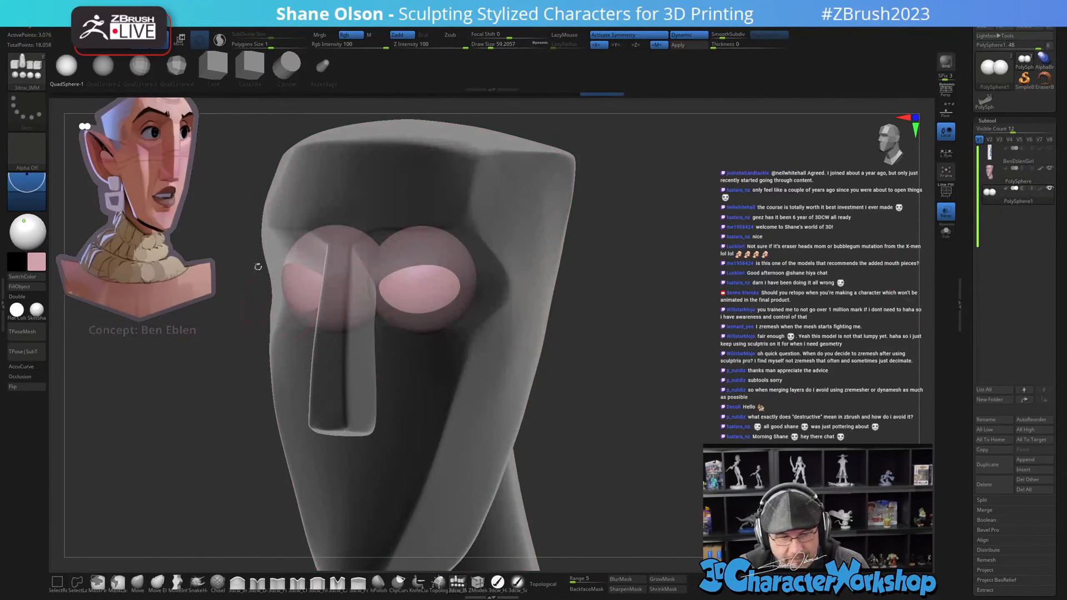
Step: Choose a pale lavender colour and fill the eyeballs with it
{"action": "left_click", "coordinate": [43, 268]}
{"action": "left_click_drag", "start_coordinate": [51, 190], "coordinate": [84, 190]}
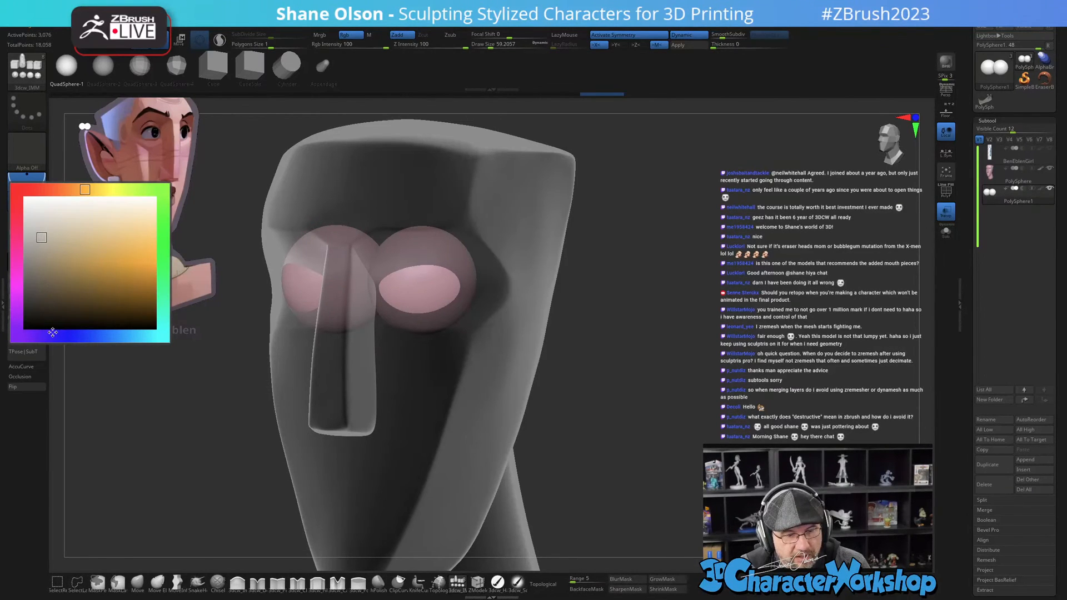
{"action": "left_click_drag", "start_coordinate": [52, 332], "coordinate": [49, 335]}
{"action": "left_click", "coordinate": [89, 273]}
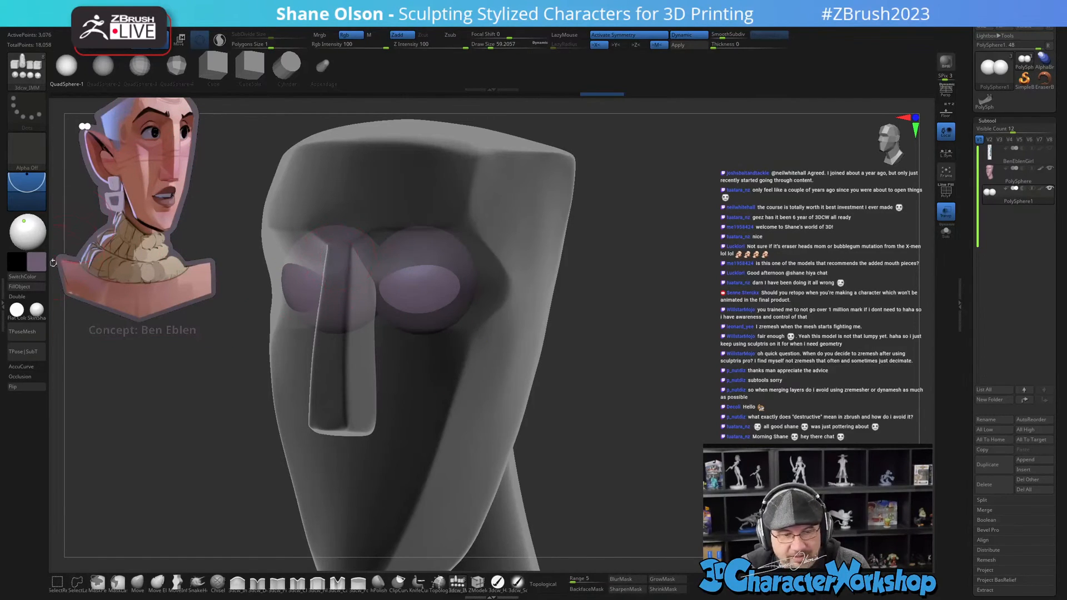
{"action": "left_click", "coordinate": [39, 265]}
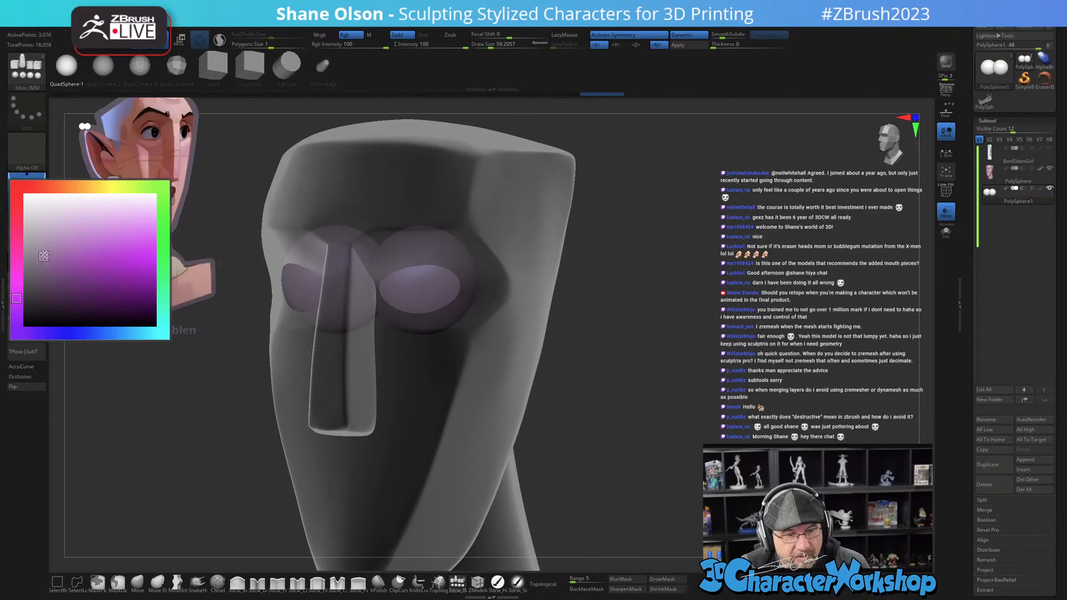
{"action": "left_click", "coordinate": [44, 236]}
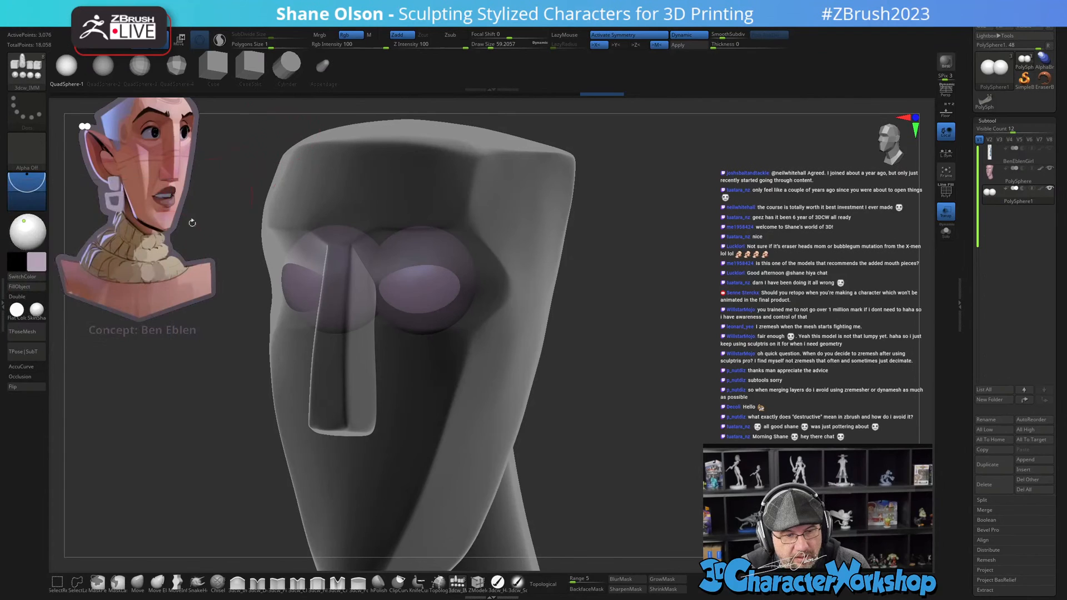
{"action": "left_click", "coordinate": [26, 286]}
{"action": "left_click_drag", "start_coordinate": [648, 305], "coordinate": [666, 303], "text": "shift"}
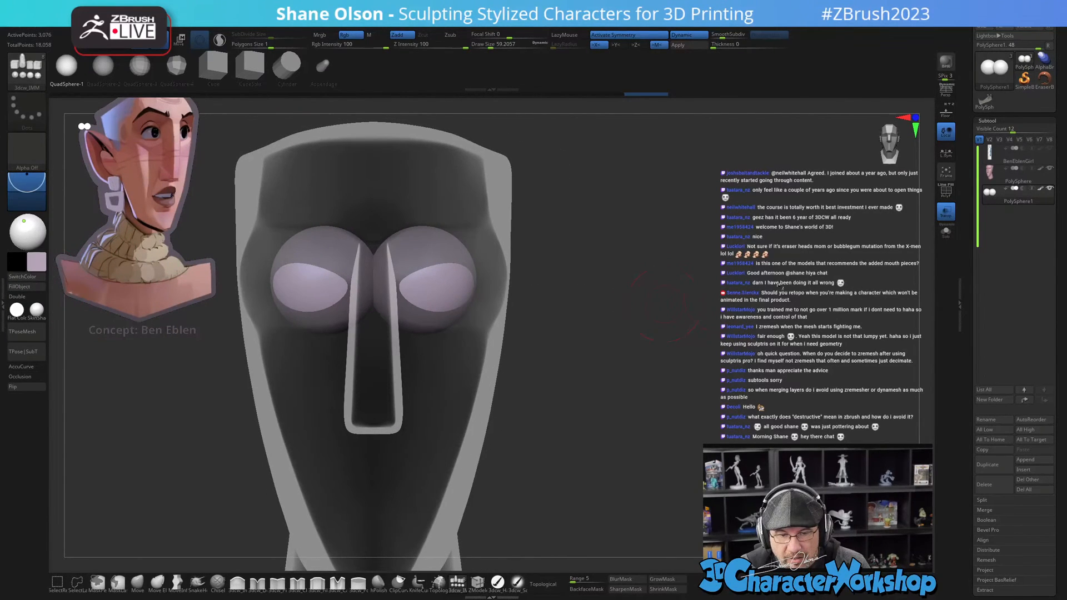
Step: Turn off transparency, check the eyes on the whole head, and make the head subtool active
{"action": "left_click", "coordinate": [945, 212]}
{"action": "left_click_drag", "start_coordinate": [786, 314], "coordinate": [608, 293]}
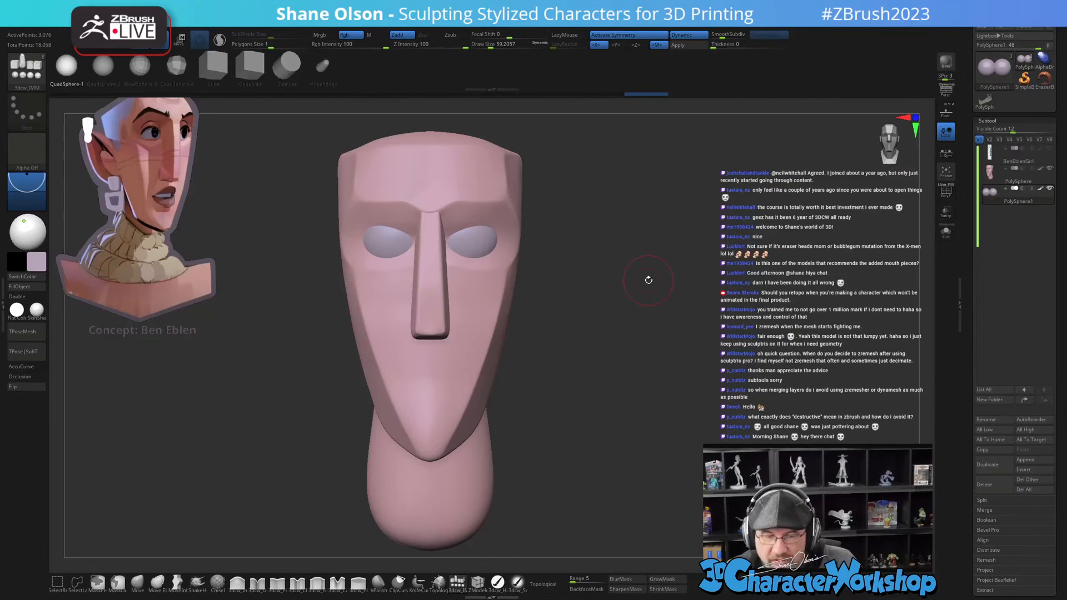
{"action": "left_click_drag", "start_coordinate": [589, 349], "coordinate": [646, 367], "text": "alt"}
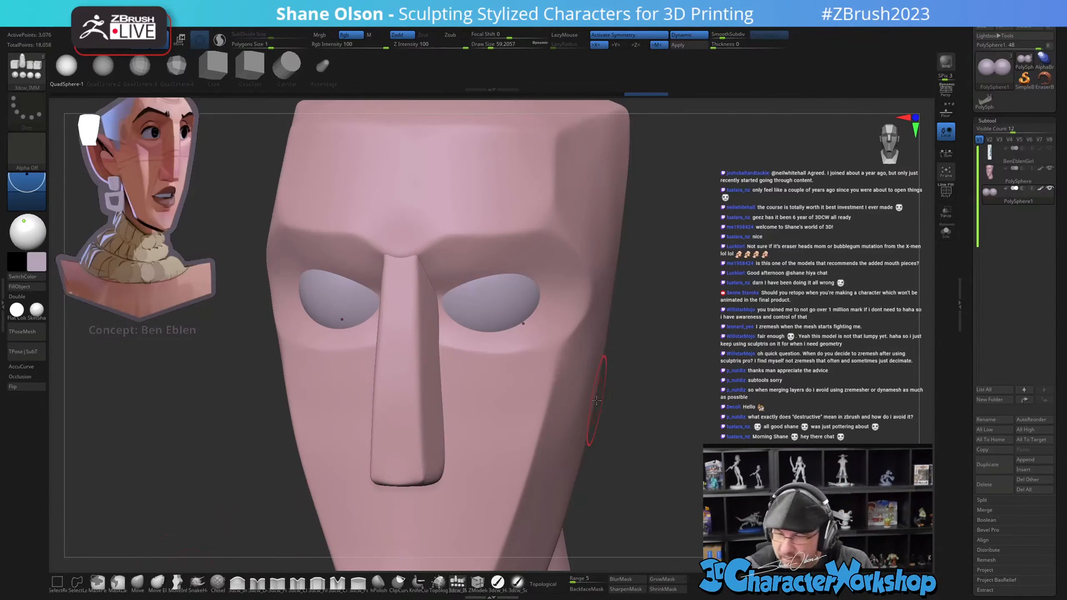
{"action": "left_click", "coordinate": [994, 178]}
{"action": "mouse_move", "coordinate": [604, 400]}
{"action": "left_mouse_down"}
{"action": "mouse_move", "coordinate": [606, 411]}
{"action": "mouse_move", "coordinate": [600, 405]}
{"action": "left_mouse_up"}
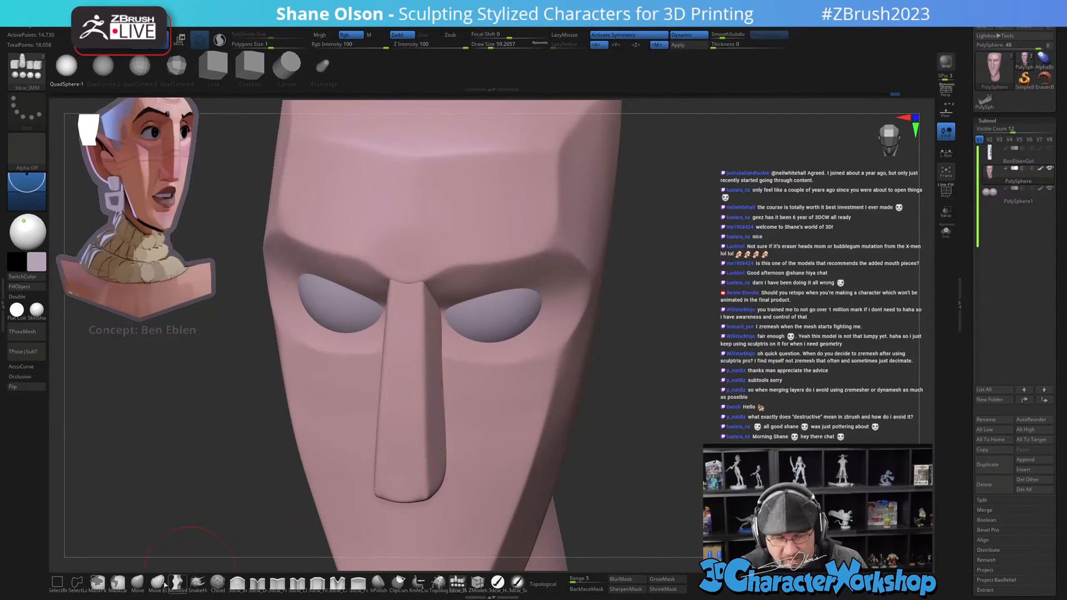
Step: Reshape the inner corner of the eye socket beside the nose with a resized Move brush
{"action": "left_click", "coordinate": [137, 582]}
{"action": "key", "text": "s"}
{"action": "left_click", "coordinate": [603, 373]}
{"action": "left_click", "coordinate": [547, 583]}
{"action": "left_click_drag", "start_coordinate": [627, 384], "coordinate": [618, 435]}
{"action": "key", "text": "shift+f"}
{"action": "key", "text": "shift+f"}
{"action": "key", "text": "s"}
{"action": "left_click", "coordinate": [481, 327]}
{"action": "left_click_drag", "start_coordinate": [470, 320], "coordinate": [452, 303]}
Step: Adjust the outer brow and the upper eye socket with the Move brush, varying the brush size
{"action": "mouse_move", "coordinate": [505, 309]}
{"action": "right_mouse_down"}
{"action": "mouse_move", "coordinate": [504, 292]}
{"action": "mouse_move", "coordinate": [507, 312]}
{"action": "mouse_move", "coordinate": [495, 302]}
{"action": "right_mouse_up"}
{"action": "mouse_move", "coordinate": [516, 259]}
{"action": "right_mouse_down"}
{"action": "mouse_move", "coordinate": [495, 255]}
{"action": "mouse_move", "coordinate": [495, 239]}
{"action": "mouse_move", "coordinate": [536, 250]}
{"action": "mouse_move", "coordinate": [536, 239]}
{"action": "right_mouse_up"}
{"action": "key", "text": "s"}
{"action": "left_click", "coordinate": [489, 249]}
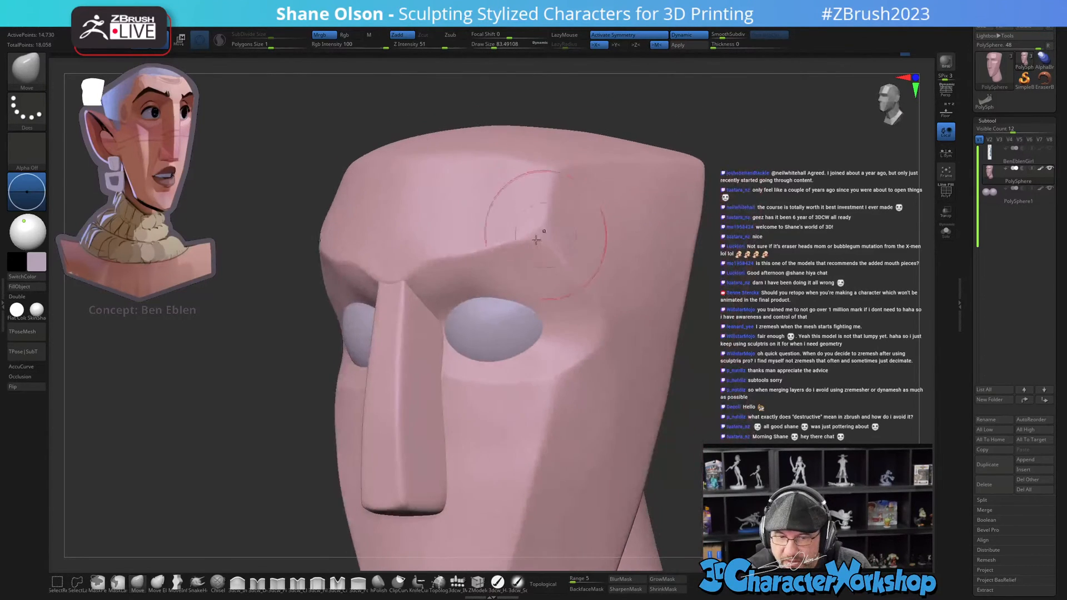
{"action": "mouse_move", "coordinate": [540, 293]}
{"action": "right_mouse_down"}
{"action": "mouse_move", "coordinate": [587, 332]}
{"action": "mouse_move", "coordinate": [522, 321]}
{"action": "right_mouse_up"}
{"action": "key", "text": "s"}
{"action": "left_click", "coordinate": [492, 298]}
{"action": "left_click_drag", "start_coordinate": [492, 298], "coordinate": [515, 343]}
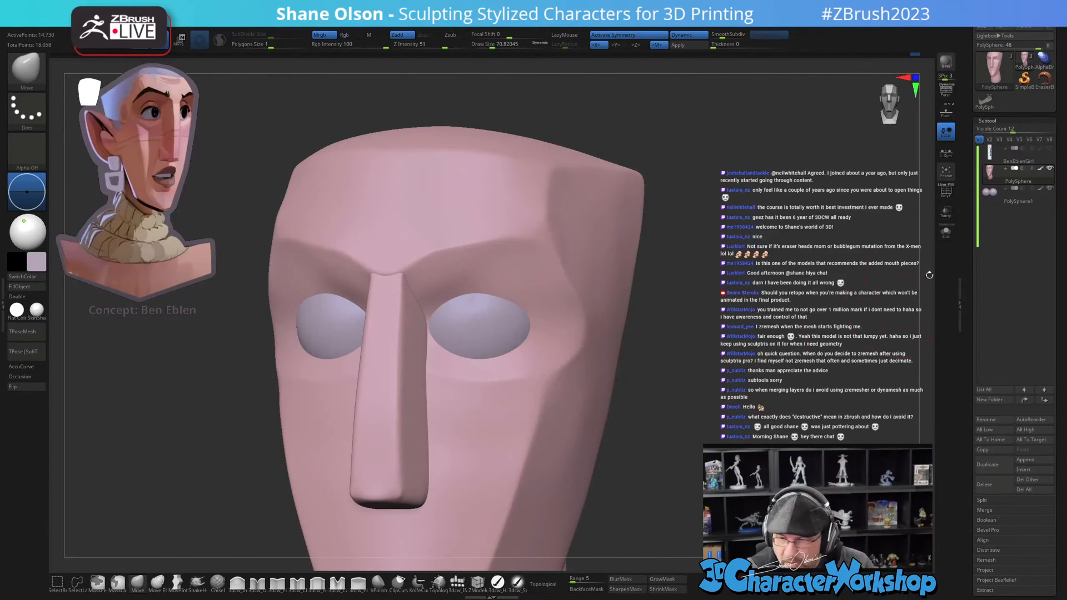
Step: Isolate the head subtool and smooth the eye socket and brow surfaces
{"action": "left_click", "coordinate": [945, 231]}
{"action": "key", "text": "shift"}
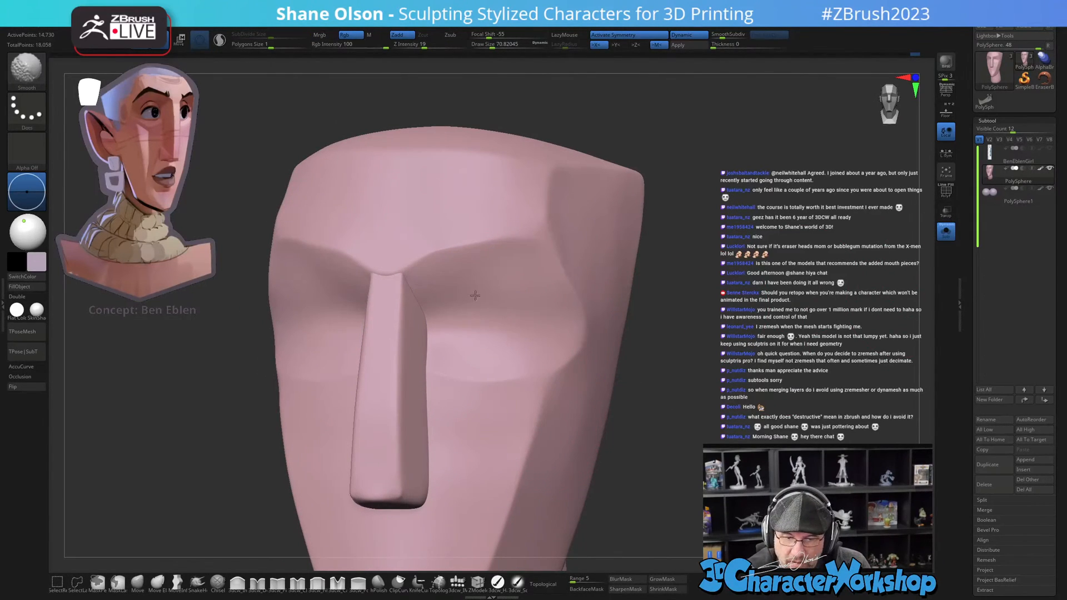
{"action": "mouse_move", "coordinate": [466, 310]}
{"action": "right_mouse_down"}
{"action": "mouse_move", "coordinate": [557, 320]}
{"action": "mouse_move", "coordinate": [559, 342]}
{"action": "mouse_move", "coordinate": [545, 296]}
{"action": "right_mouse_up"}
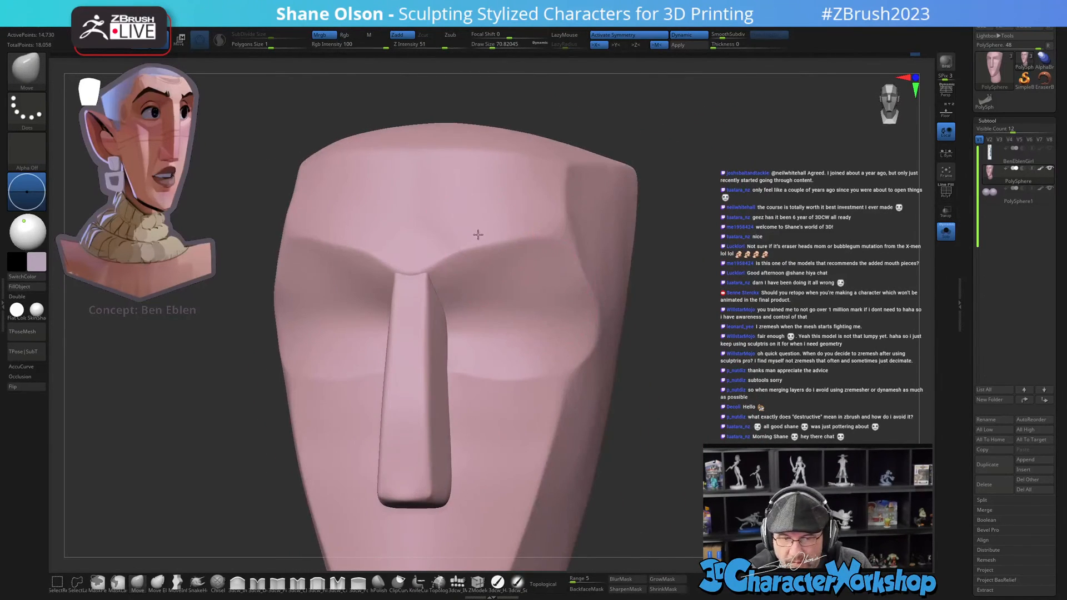
{"action": "mouse_move", "coordinate": [534, 212]}
{"action": "right_mouse_down"}
{"action": "mouse_move", "coordinate": [610, 294]}
{"action": "mouse_move", "coordinate": [664, 331]}
{"action": "right_mouse_up"}
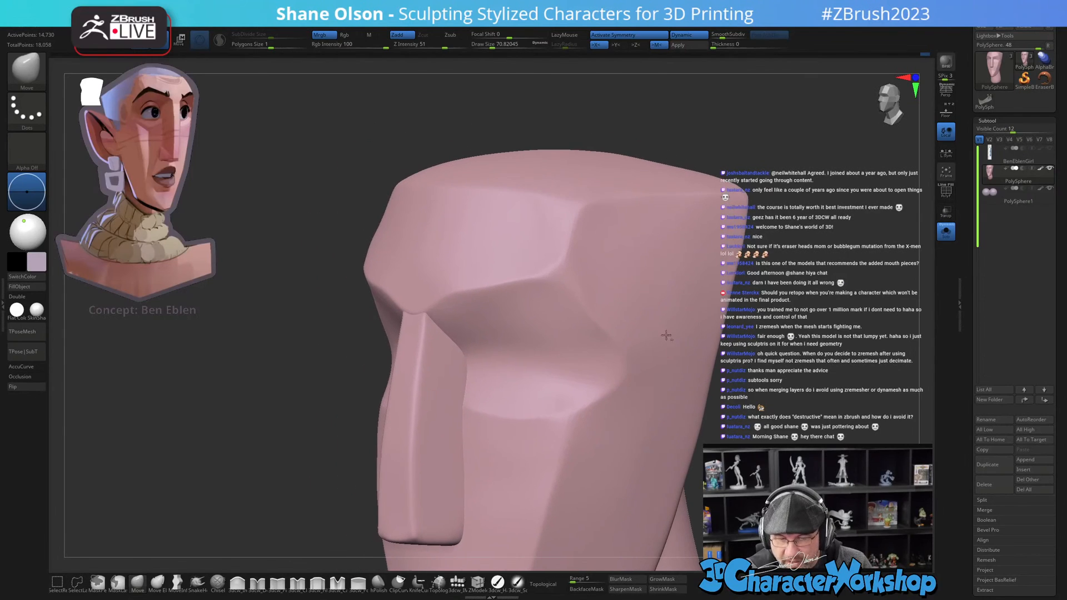
Step: Sharpen the brow's outer corner and the temple plane edges with a smaller 3dcw_Pinch brush, and show the eyeballs again
{"action": "left_click", "coordinate": [280, 586]}
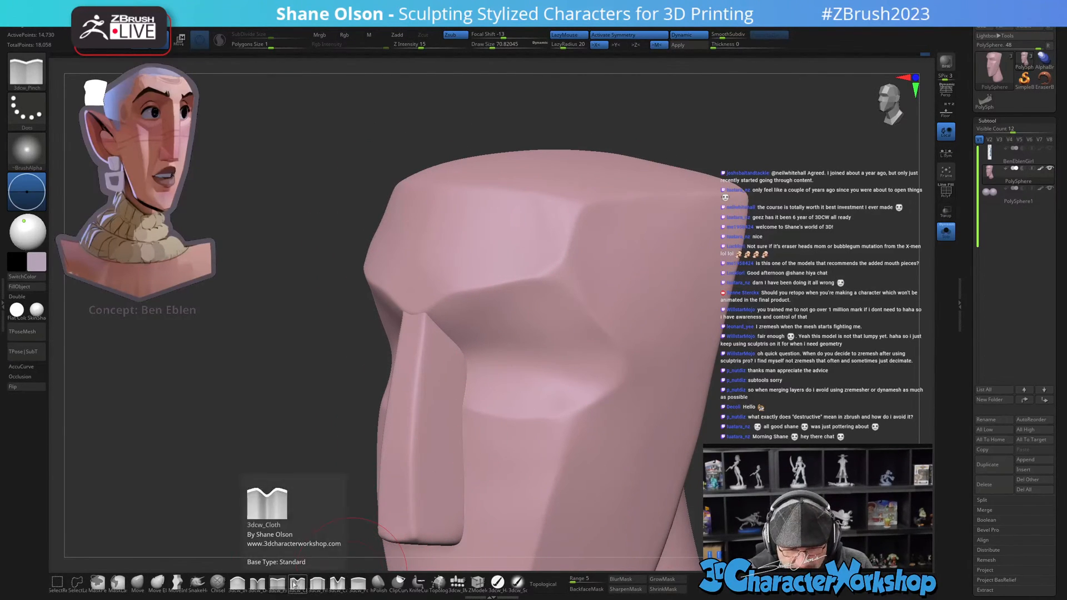
{"action": "key", "text": "s"}
{"action": "left_click_drag", "start_coordinate": [550, 287], "coordinate": [543, 286]}
{"action": "right_click_drag", "start_coordinate": [578, 279], "coordinate": [519, 269]}
{"action": "left_click_drag", "start_coordinate": [528, 276], "coordinate": [543, 275]}
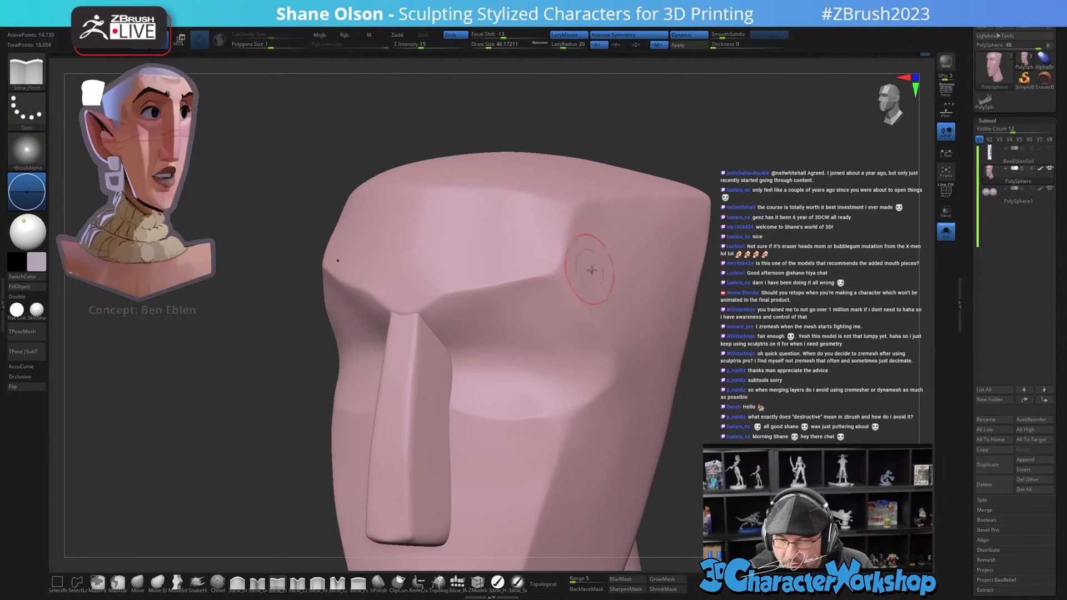
{"action": "right_click_drag", "start_coordinate": [587, 269], "coordinate": [588, 269]}
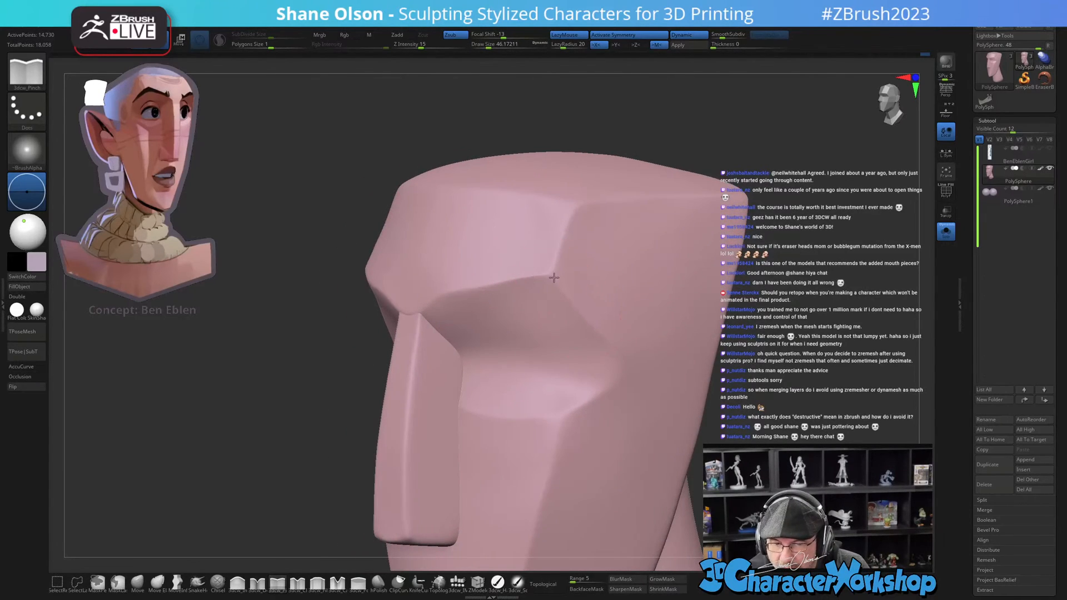
{"action": "mouse_move", "coordinate": [578, 215]}
{"action": "right_mouse_down"}
{"action": "mouse_move", "coordinate": [639, 365]}
{"action": "mouse_move", "coordinate": [585, 295]}
{"action": "mouse_move", "coordinate": [676, 352]}
{"action": "mouse_move", "coordinate": [695, 383]}
{"action": "mouse_move", "coordinate": [725, 388]}
{"action": "mouse_move", "coordinate": [705, 385]}
{"action": "right_mouse_up"}
{"action": "key", "text": "shift"}
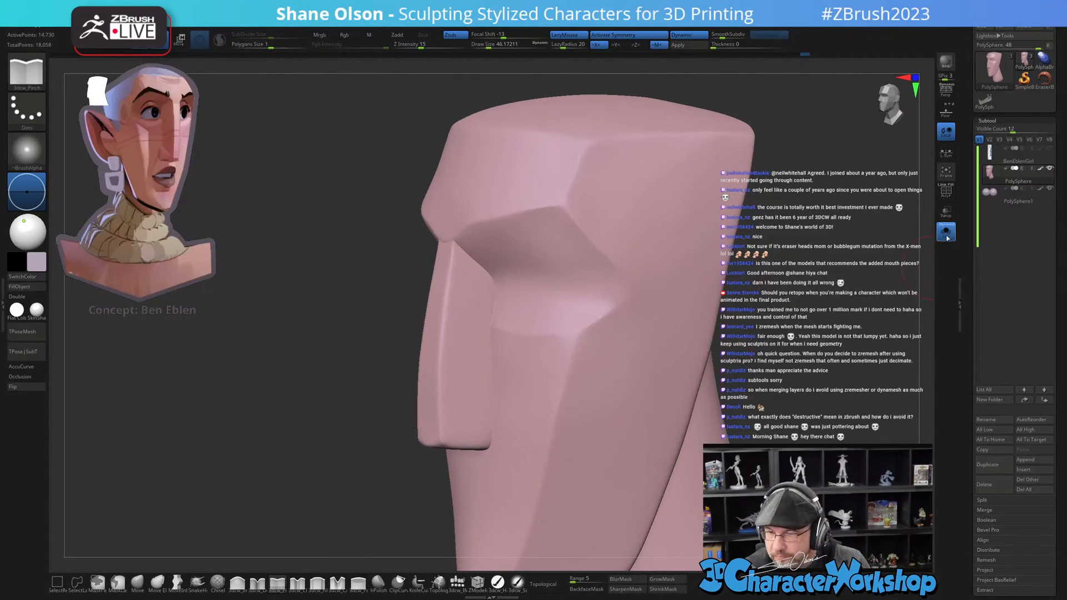
{"action": "left_click", "coordinate": [948, 238]}
{"action": "right_click_drag", "start_coordinate": [754, 357], "coordinate": [755, 368]}
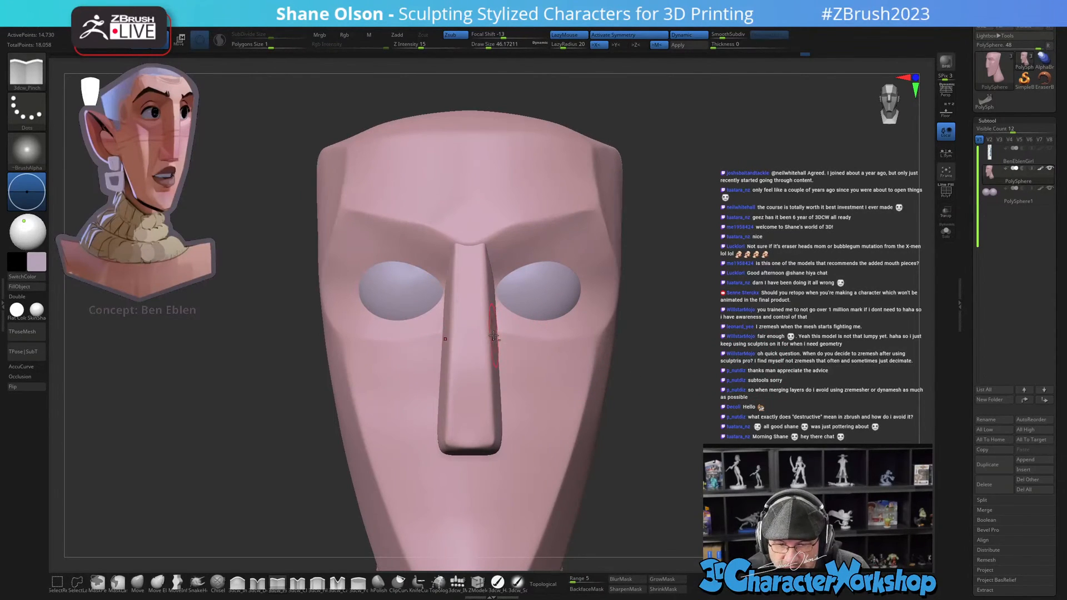
Step: Mask everything on the head except the nose, add a lasso mask near the nose bridge, and blur the mask
{"action": "key", "text": "w"}
{"action": "left_click", "coordinate": [497, 425], "text": "ctrl"}
{"action": "right_click_drag", "start_coordinate": [758, 436], "coordinate": [672, 445]}
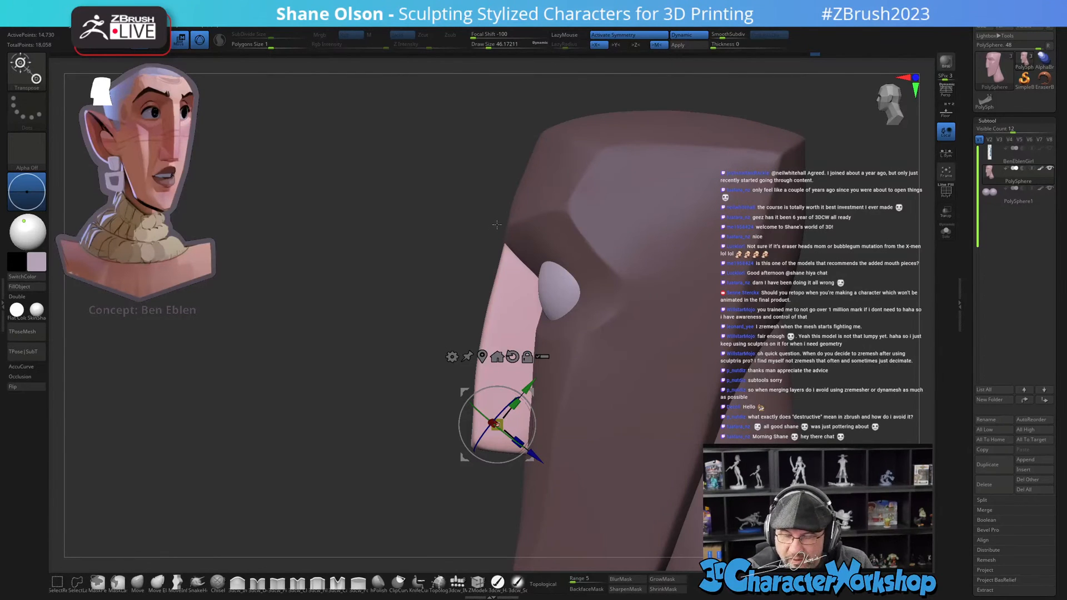
{"action": "right_click_drag", "start_coordinate": [505, 337], "coordinate": [534, 322]}
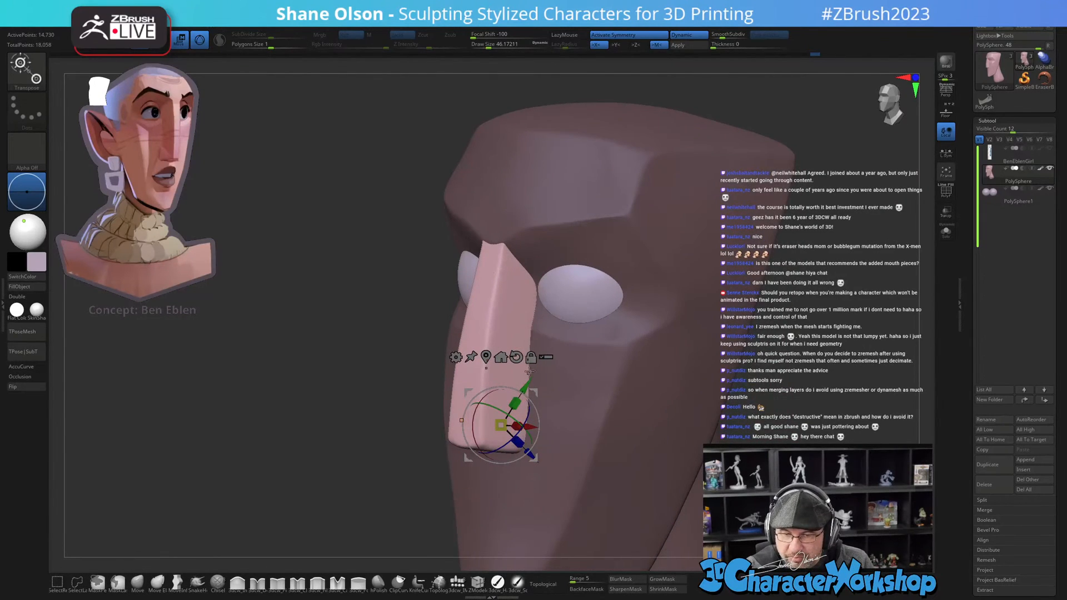
{"action": "right_click_drag", "start_coordinate": [528, 369], "coordinate": [491, 373]}
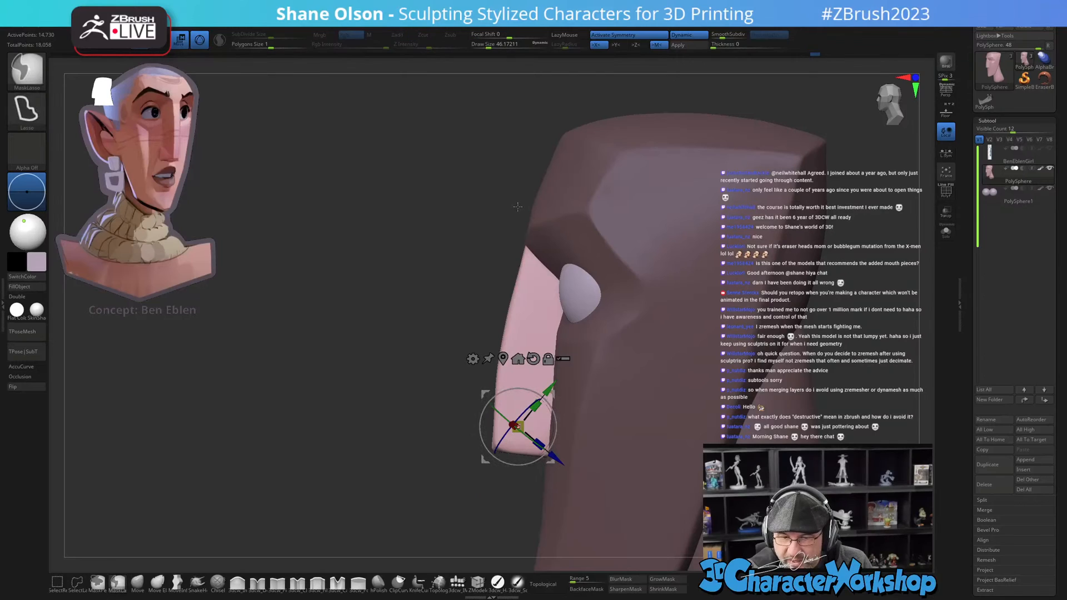
{"action": "mouse_move", "coordinate": [518, 196]}
{"action": "left_mouse_down", "text": "ctrl"}
{"action": "mouse_move", "coordinate": [444, 478]}
{"action": "mouse_move", "coordinate": [486, 494]}
{"action": "mouse_move", "coordinate": [520, 213]}
{"action": "mouse_move", "coordinate": [555, 163]}
{"action": "left_mouse_up", "text": "ctrl"}
{"action": "right_click_drag", "start_coordinate": [603, 330], "coordinate": [650, 520]}
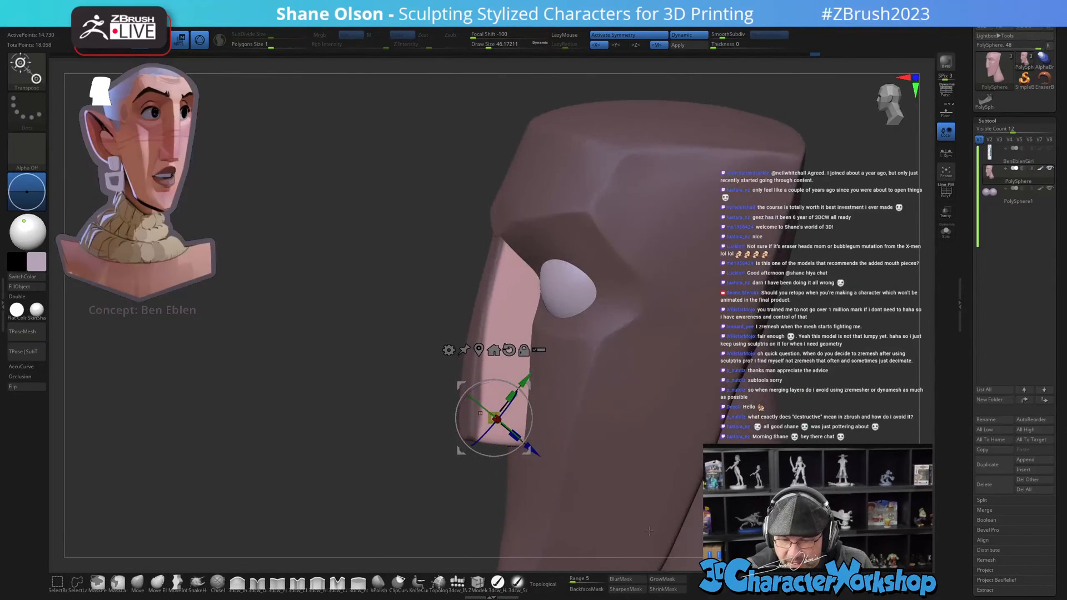
{"action": "left_click", "coordinate": [641, 580]}
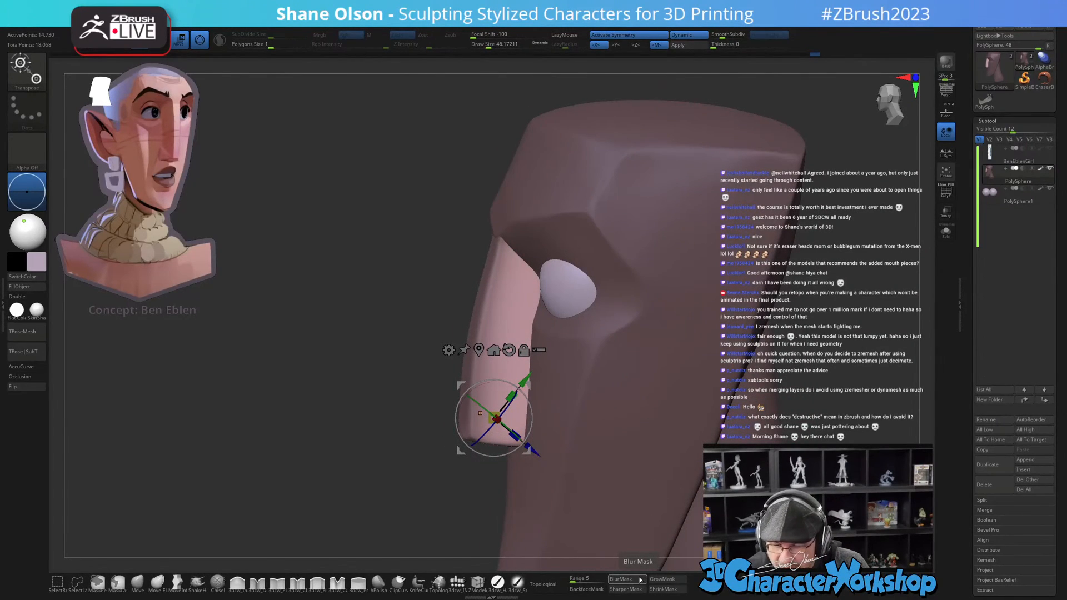
Step: Reposition the transform gizmo at the top of the unmasked nose and straighten its axes
{"action": "mouse_move", "coordinate": [625, 535]}
{"action": "right_mouse_down"}
{"action": "mouse_move", "coordinate": [578, 522]}
{"action": "mouse_move", "coordinate": [591, 517]}
{"action": "right_mouse_up"}
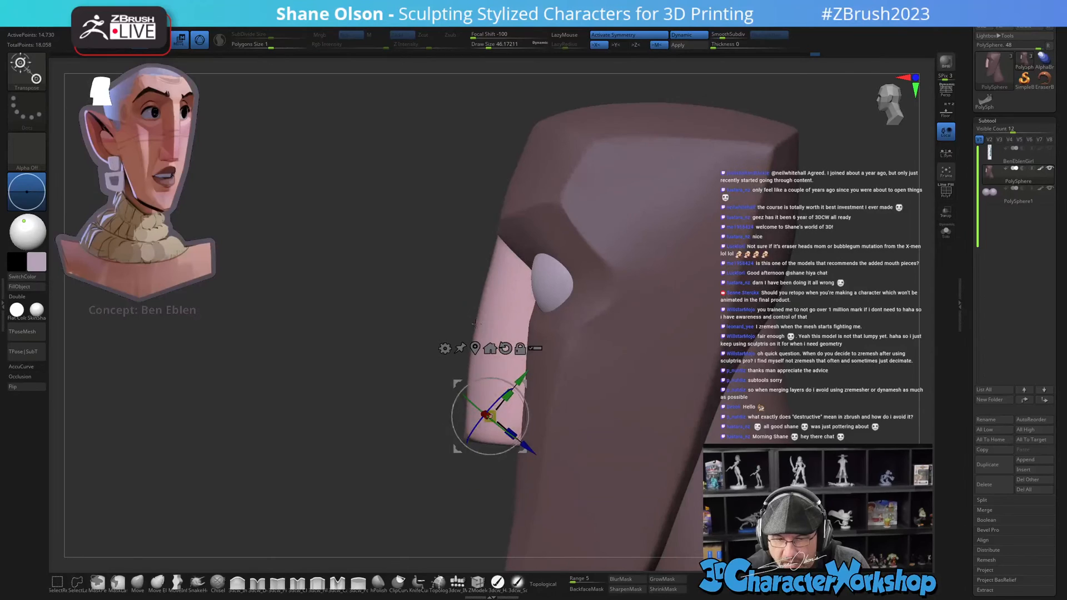
{"action": "mouse_move", "coordinate": [491, 189]}
{"action": "left_mouse_down", "text": "ctrl"}
{"action": "mouse_move", "coordinate": [426, 477]}
{"action": "mouse_move", "coordinate": [461, 469]}
{"action": "mouse_move", "coordinate": [496, 188]}
{"action": "left_mouse_up", "text": "ctrl"}
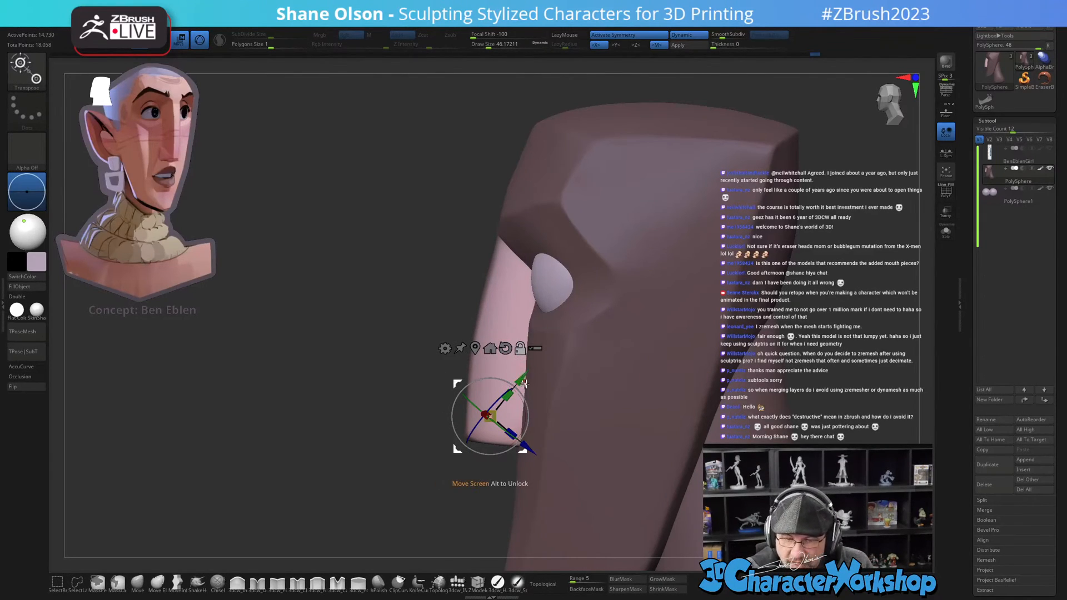
{"action": "left_click", "coordinate": [481, 326]}
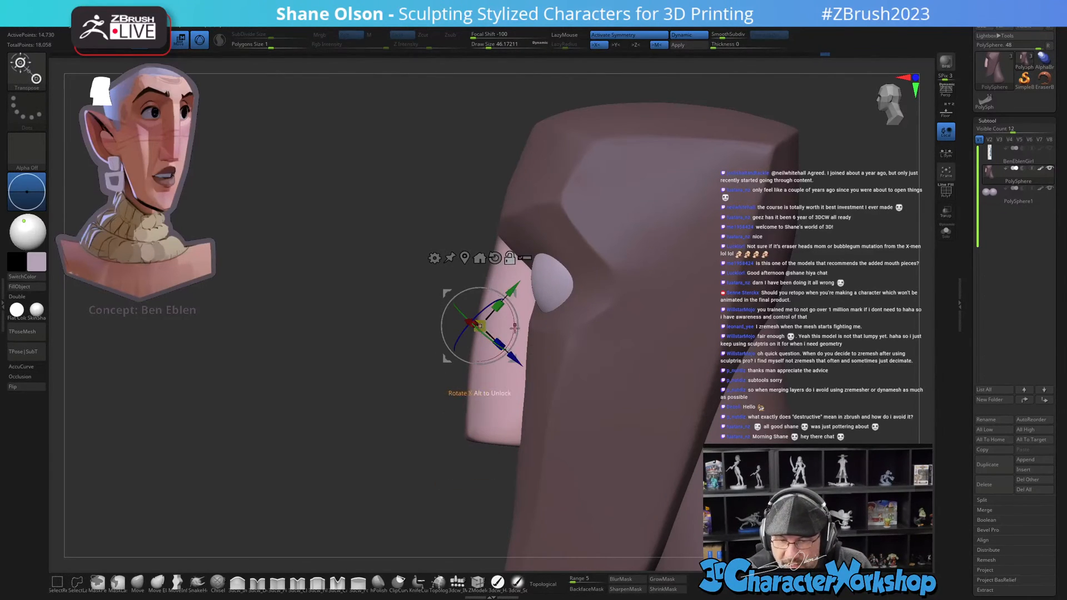
{"action": "left_click_drag", "start_coordinate": [513, 331], "coordinate": [504, 301], "text": "alt"}
{"action": "right_click_drag", "start_coordinate": [489, 383], "coordinate": [545, 371]}
{"action": "left_click_drag", "start_coordinate": [510, 336], "coordinate": [531, 244]}
{"action": "mouse_move", "coordinate": [593, 418]}
{"action": "right_mouse_down"}
{"action": "mouse_move", "coordinate": [483, 419]}
{"action": "mouse_move", "coordinate": [587, 424]}
{"action": "right_mouse_up"}
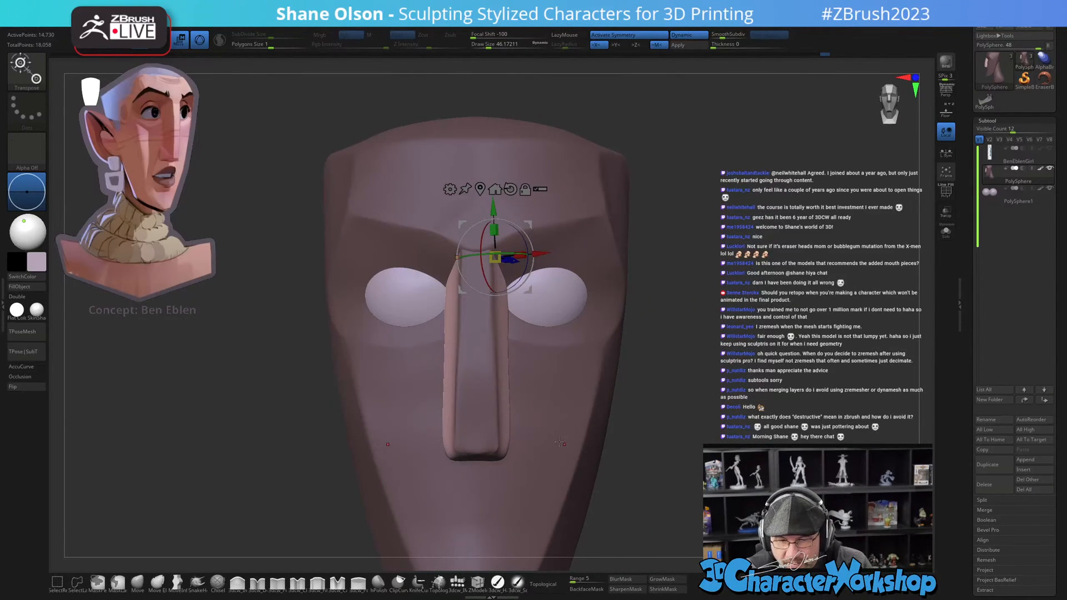
Step: Adjust the nose's width and tilt with the gizmo from the front, and clear the head mask
{"action": "left_click_drag", "start_coordinate": [515, 252], "coordinate": [519, 253]}
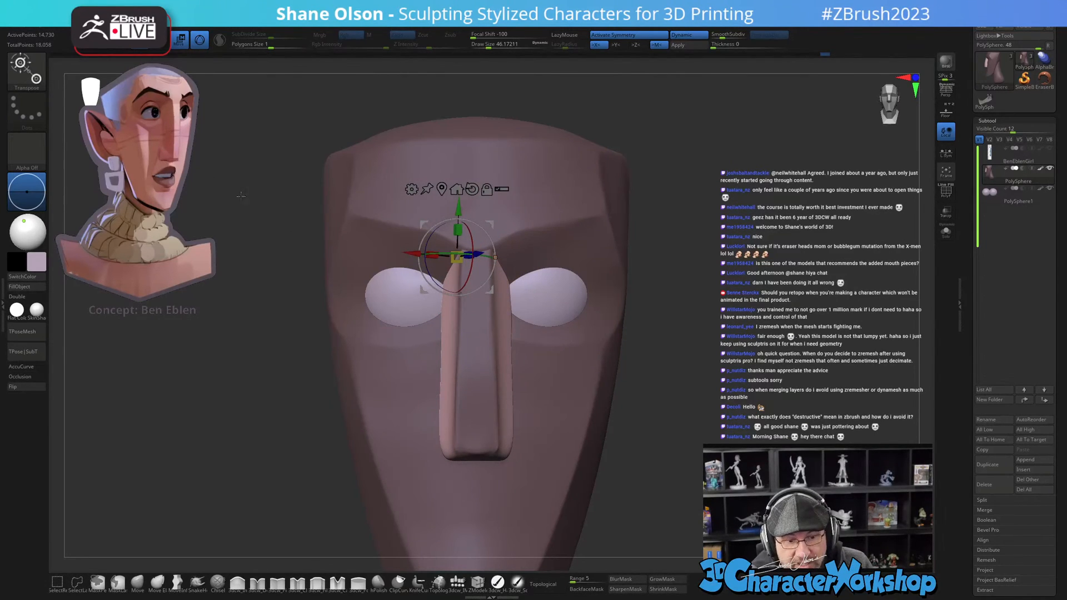
{"action": "left_click_drag", "start_coordinate": [490, 229], "coordinate": [477, 235], "text": "alt"}
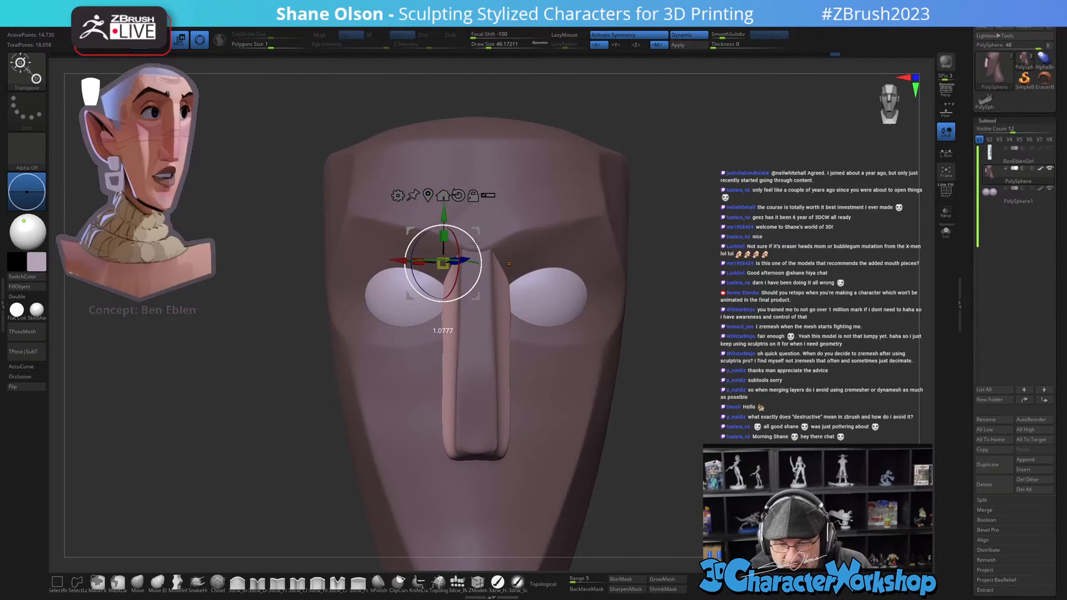
{"action": "right_click_drag", "start_coordinate": [522, 423], "coordinate": [497, 409]}
{"action": "left_click_drag", "start_coordinate": [782, 431], "coordinate": [791, 439], "text": "ctrl"}
{"action": "right_click_drag", "start_coordinate": [739, 433], "coordinate": [777, 438]}
{"action": "key", "text": "q"}
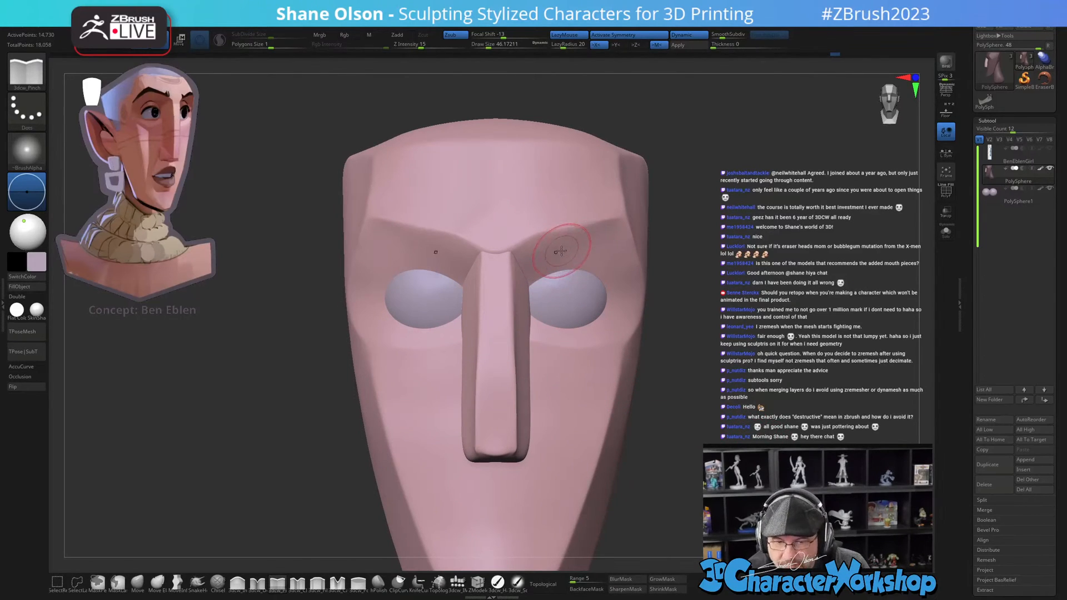
Step: Mask the nose polygroup and switch to the Move brush
{"action": "key", "text": "w"}
{"action": "left_click", "coordinate": [584, 412], "text": "ctrl"}
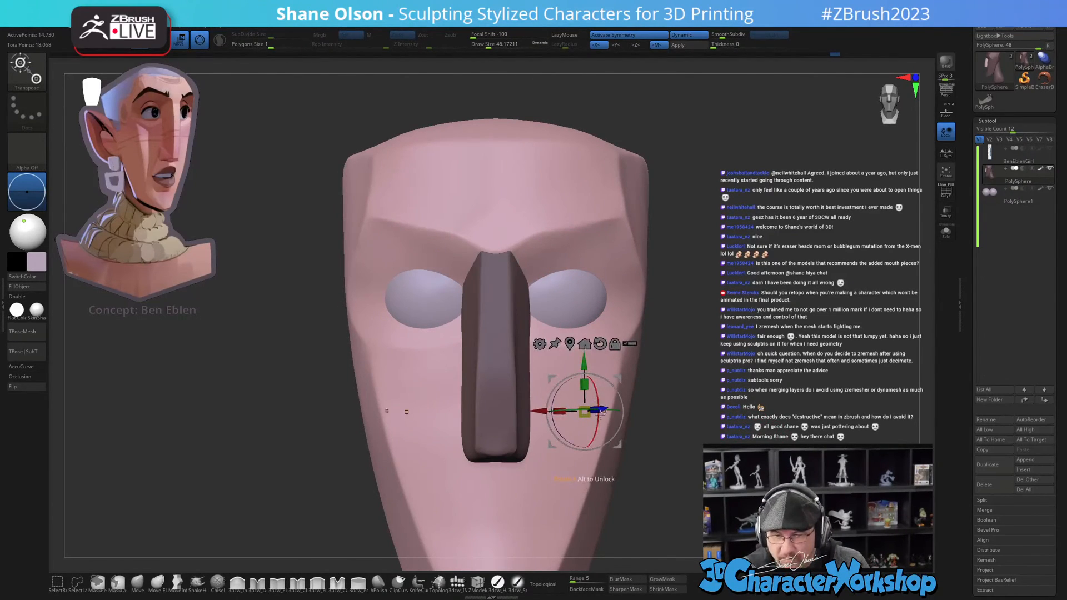
{"action": "left_click", "coordinate": [143, 579]}
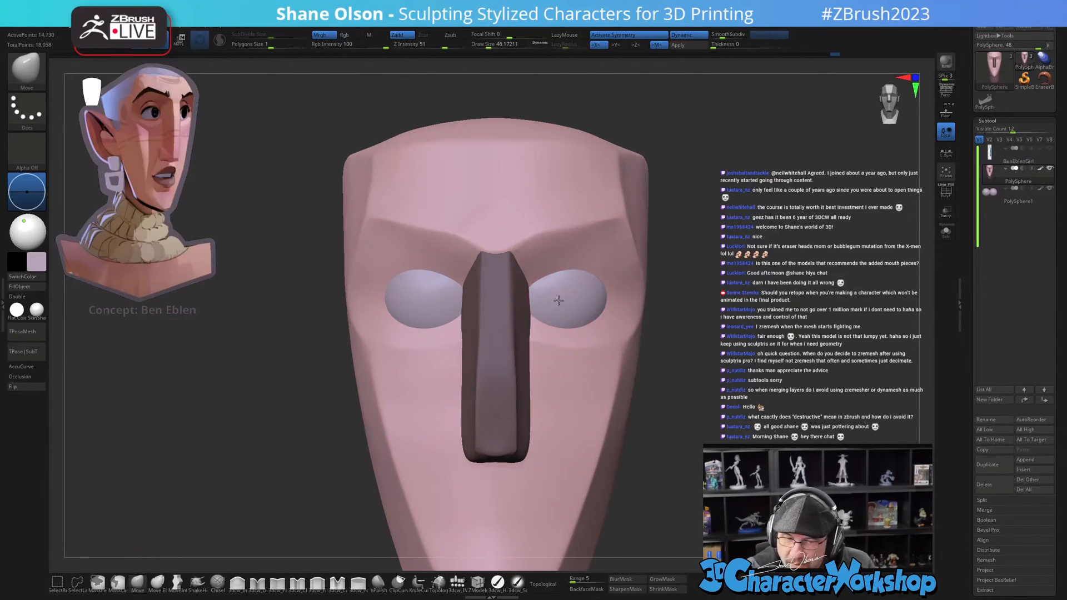
{"action": "right_click_drag", "start_coordinate": [557, 300], "coordinate": [550, 304]}
{"action": "left_click", "coordinate": [946, 233]}
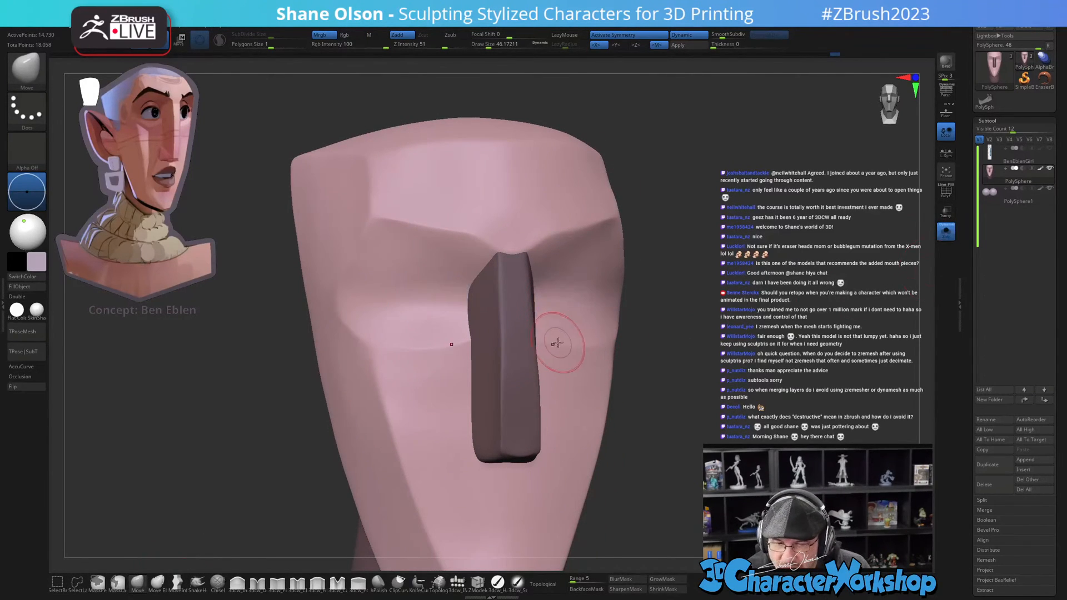
{"action": "left_click", "coordinate": [945, 233]}
Step: Show only the face polygroup without the nose and eyeballs, and enlarge the Move brush to about 51
{"action": "mouse_move", "coordinate": [854, 271]}
{"action": "right_mouse_down"}
{"action": "mouse_move", "coordinate": [655, 345]}
{"action": "mouse_move", "coordinate": [603, 376]}
{"action": "mouse_move", "coordinate": [567, 281]}
{"action": "right_mouse_up"}
{"action": "left_click", "coordinate": [600, 377], "text": "ctrl+shift"}
{"action": "key", "text": "s"}
{"action": "left_click", "coordinate": [549, 294]}
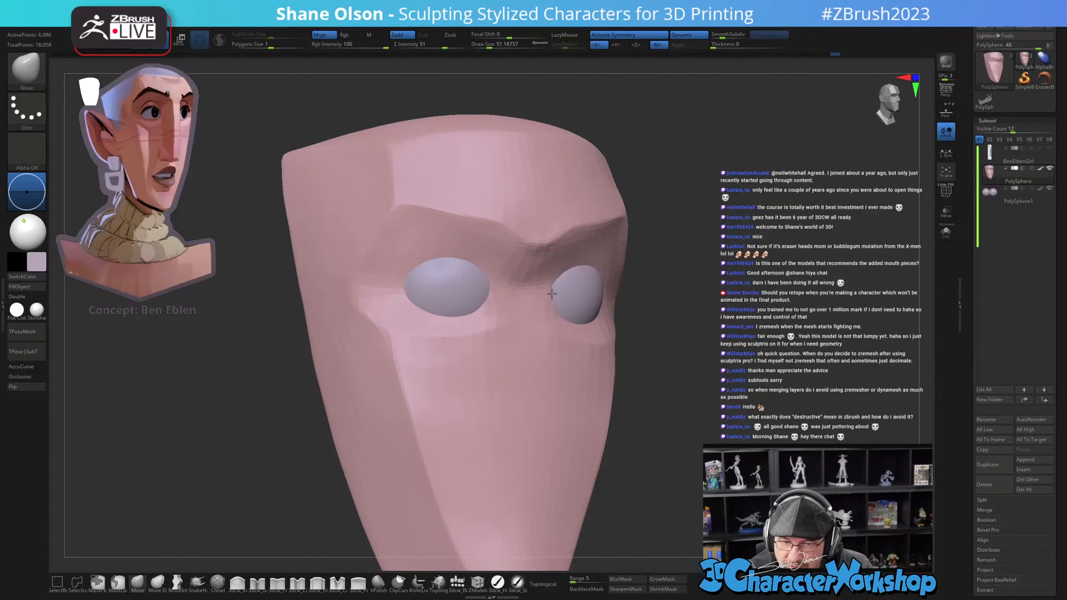
{"action": "mouse_move", "coordinate": [582, 282]}
{"action": "right_mouse_down"}
{"action": "mouse_move", "coordinate": [547, 289]}
{"action": "mouse_move", "coordinate": [553, 300]}
{"action": "mouse_move", "coordinate": [573, 290]}
{"action": "mouse_move", "coordinate": [561, 289]}
{"action": "mouse_move", "coordinate": [582, 303]}
{"action": "mouse_move", "coordinate": [576, 297]}
{"action": "mouse_move", "coordinate": [604, 279]}
{"action": "right_mouse_up"}
{"action": "left_click", "coordinate": [945, 231]}
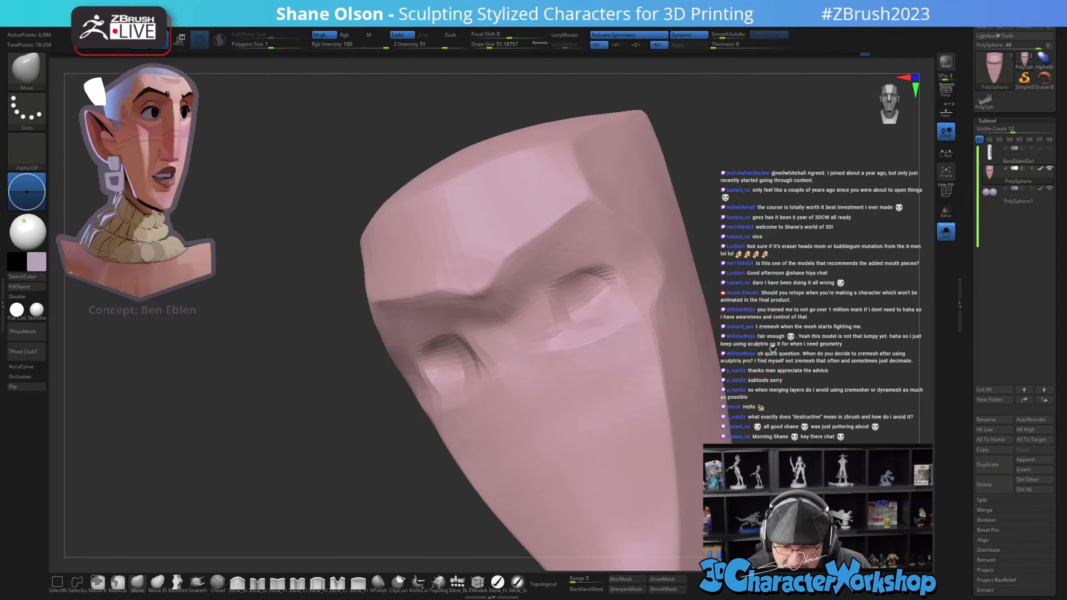
Step: Display the polygroup wireframe and show the eyeballs again, keeping only the face polygroup of the head visible
{"action": "right_click_drag", "start_coordinate": [765, 347], "coordinate": [701, 496], "text": "shift"}
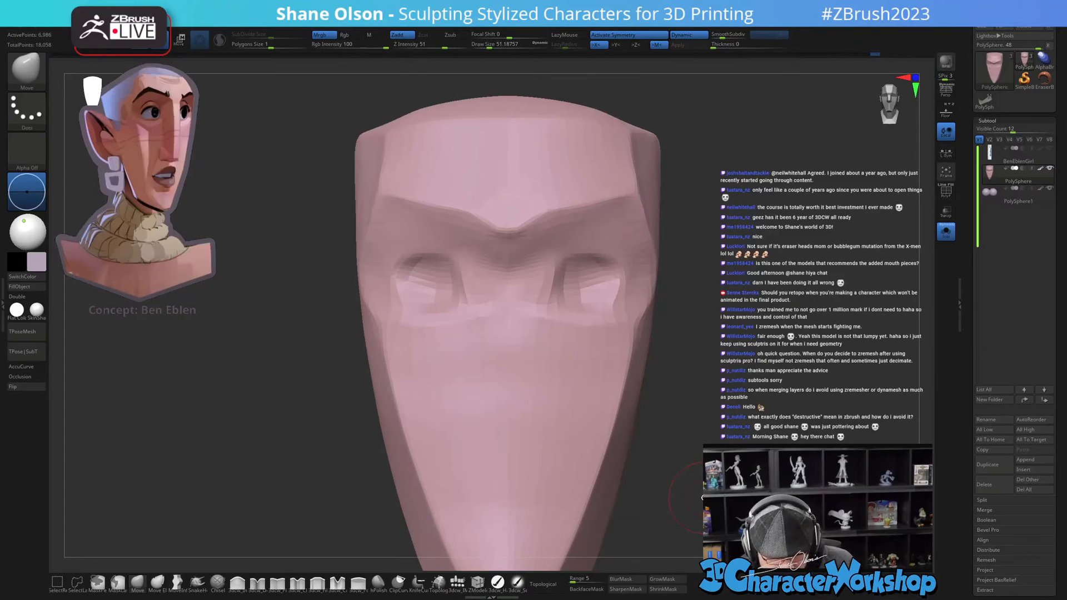
{"action": "key", "text": "shift+f"}
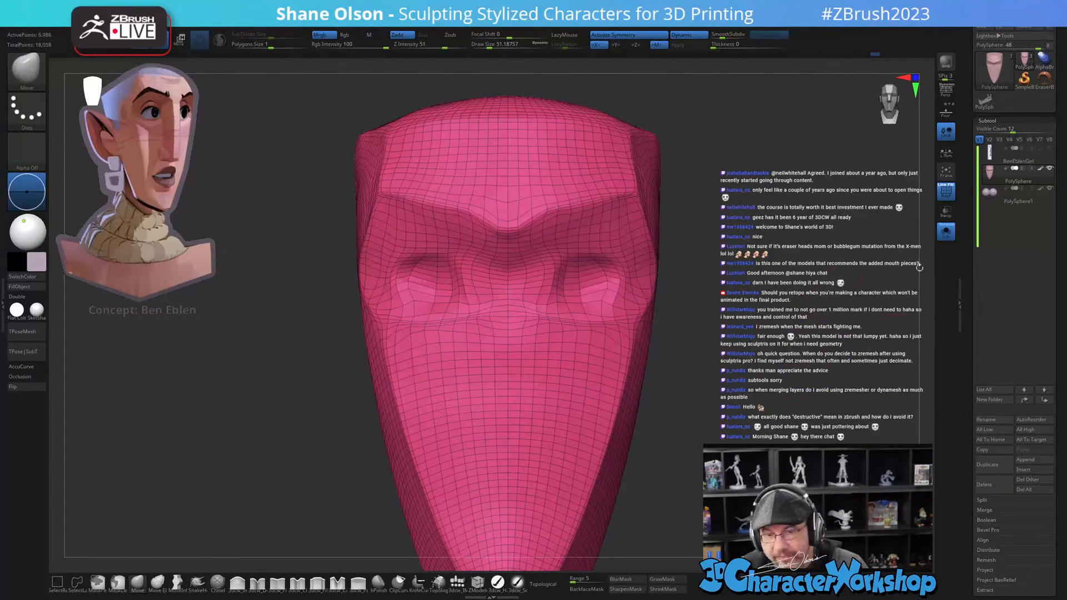
{"action": "right_click_drag", "start_coordinate": [788, 330], "coordinate": [744, 303], "text": "alt"}
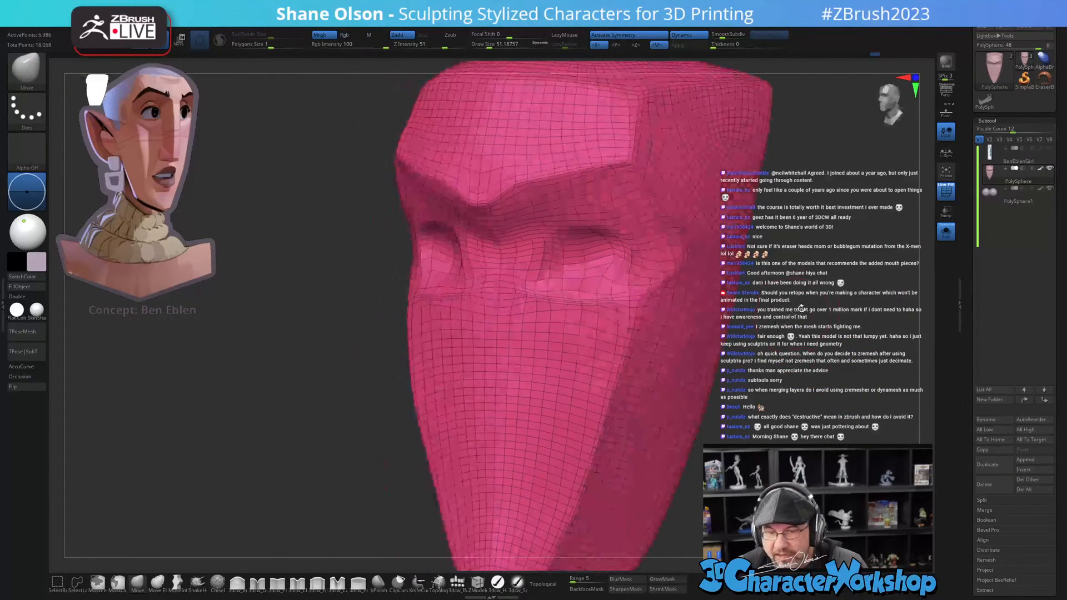
{"action": "left_click", "coordinate": [946, 232]}
{"action": "left_click_drag", "start_coordinate": [821, 302], "coordinate": [766, 344]}
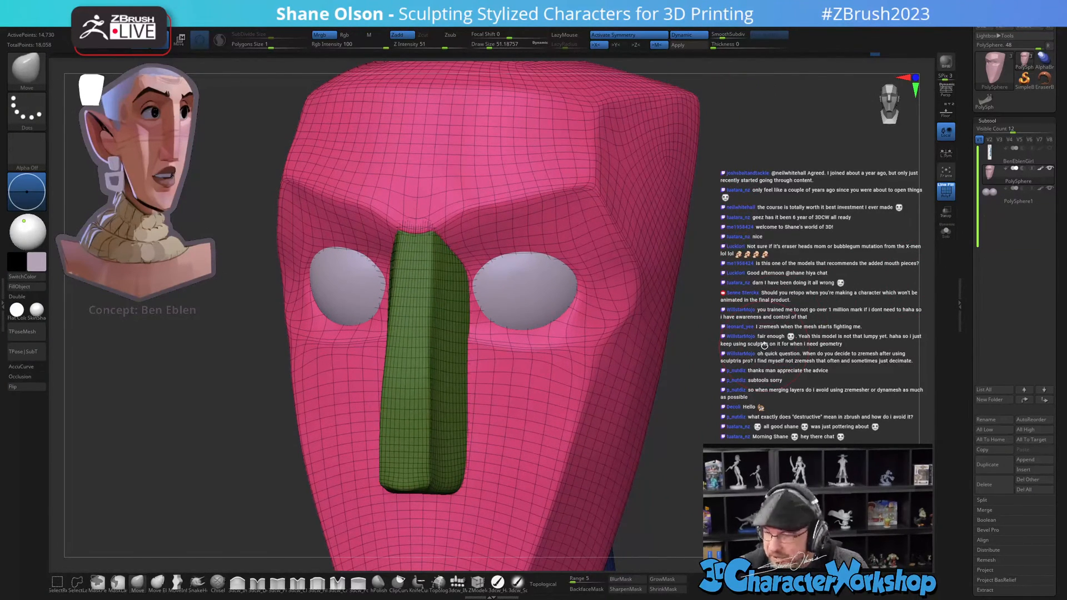
{"action": "left_click_drag", "start_coordinate": [681, 420], "coordinate": [678, 421]}
{"action": "key", "text": "ctrl+shift"}
{"action": "left_click", "coordinate": [587, 340], "text": "ctrl+shift"}
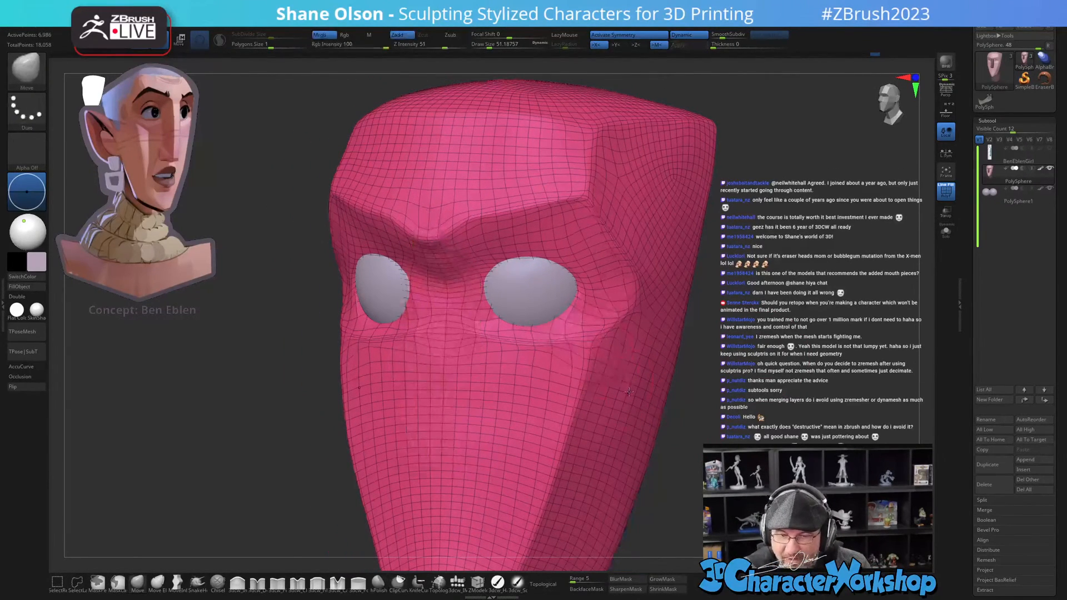
Step: Turn off Adaptive Size in the Smooth brush's Sculptris Pro settings
{"action": "left_click_drag", "start_coordinate": [594, 361], "coordinate": [610, 403]}
{"action": "left_click_drag", "start_coordinate": [527, 302], "coordinate": [570, 320]}
{"action": "right_click_drag", "start_coordinate": [571, 320], "coordinate": [667, 367]}
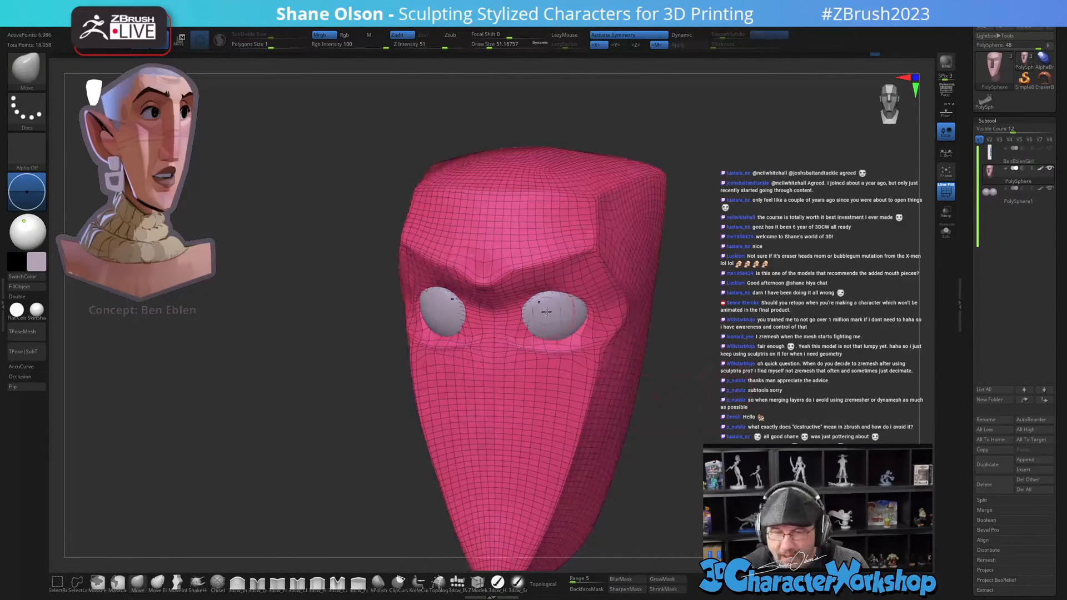
{"action": "right_click_drag", "start_coordinate": [543, 303], "coordinate": [503, 380]}
{"action": "key", "text": "shift"}
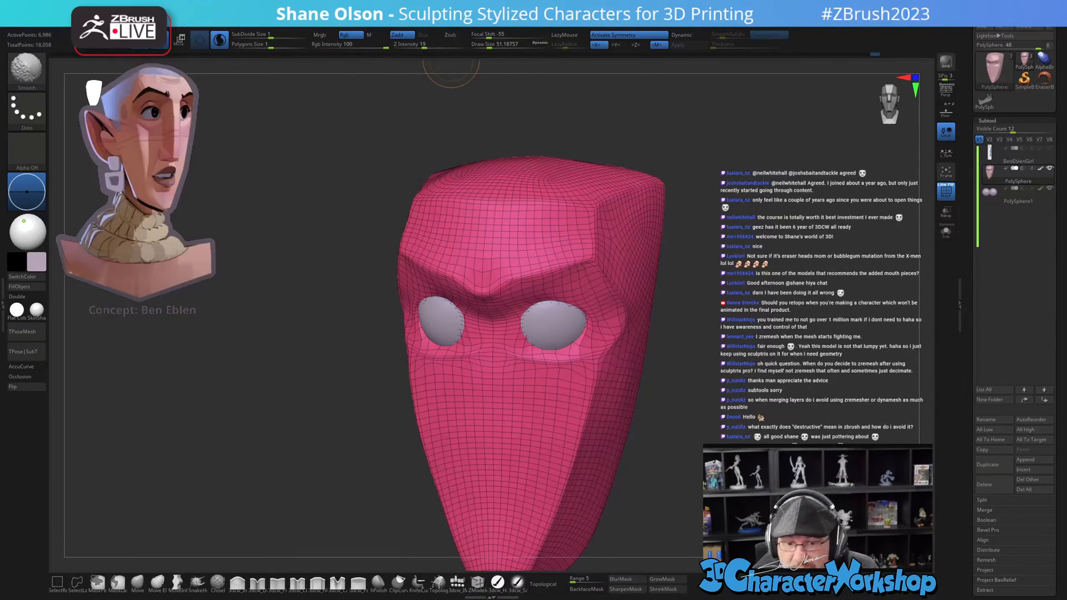
{"action": "key", "text": "alt+s"}
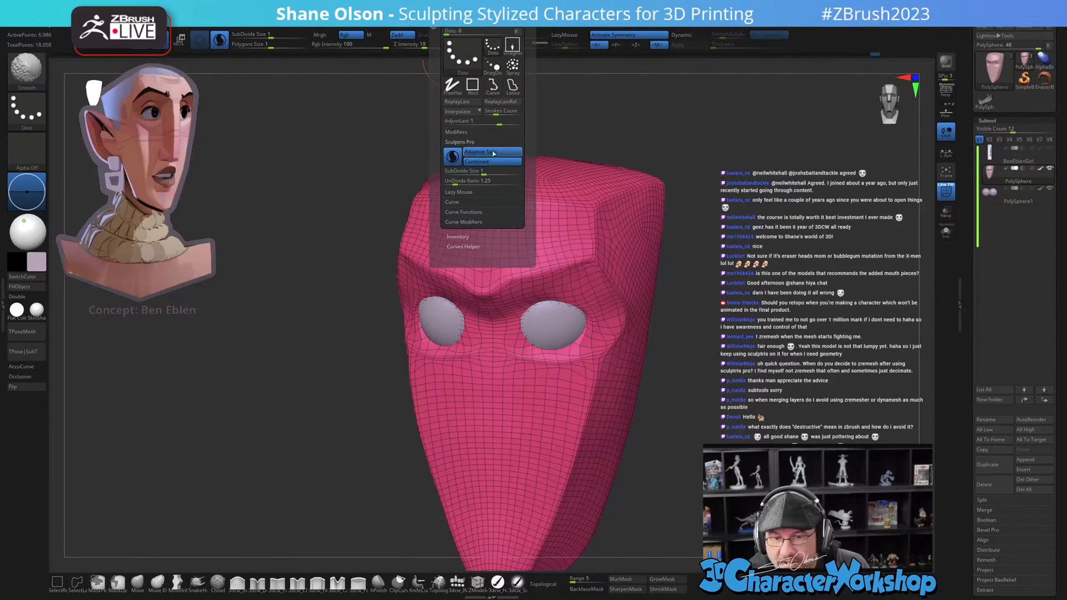
{"action": "left_click", "coordinate": [493, 154]}
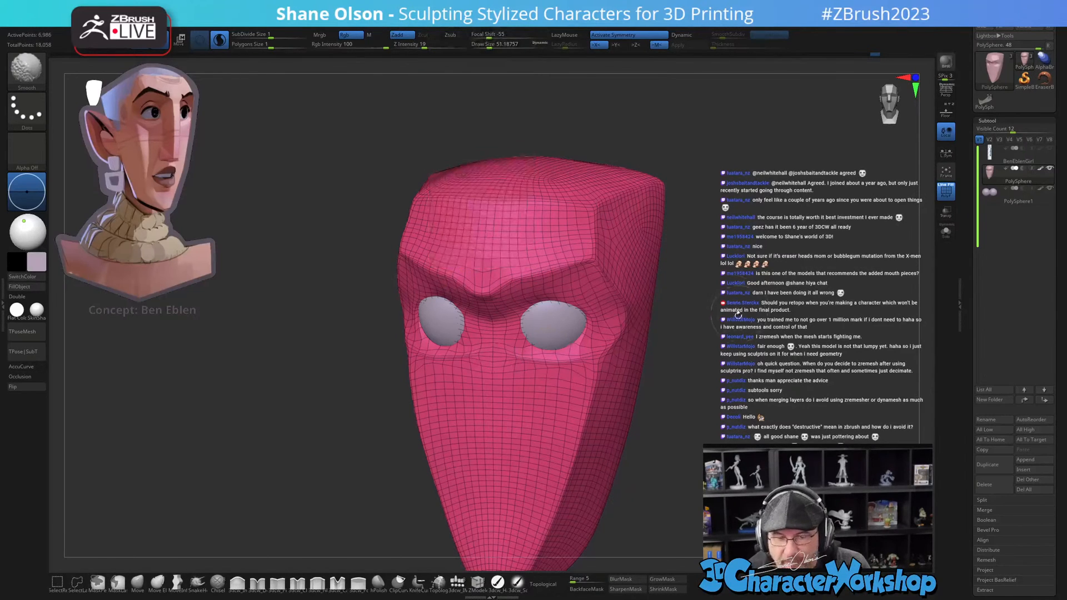
Step: Enlarge the Move brush to about 60
{"action": "right_click_drag", "start_coordinate": [715, 336], "coordinate": [714, 352], "text": "ctrl"}
{"action": "key", "text": "s"}
{"action": "left_click_drag", "start_coordinate": [713, 354], "coordinate": [721, 354]}
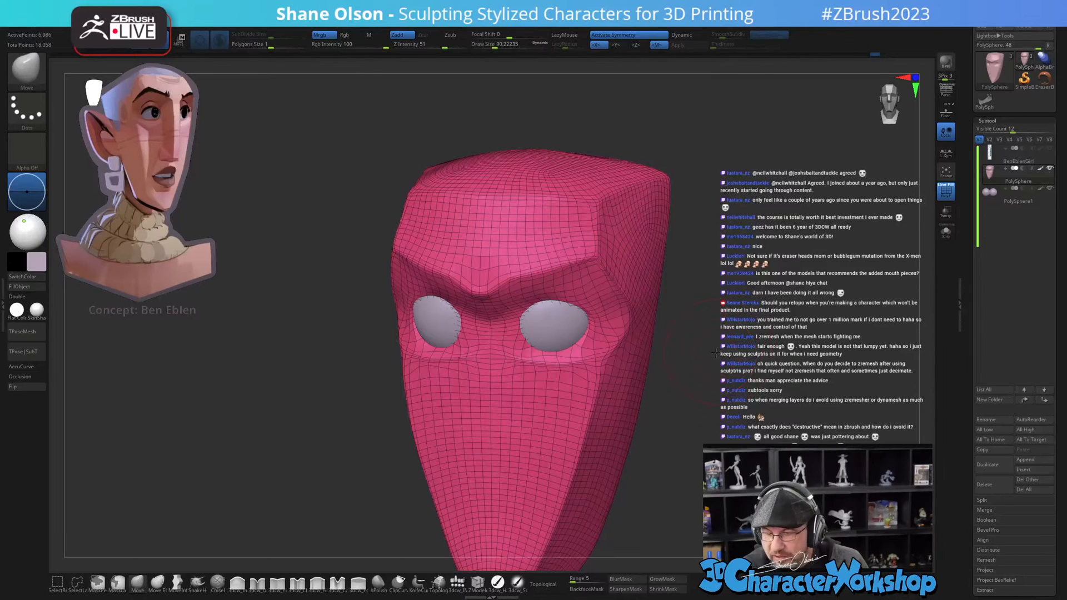
{"action": "right_click_drag", "start_coordinate": [711, 354], "coordinate": [700, 377], "text": "alt"}
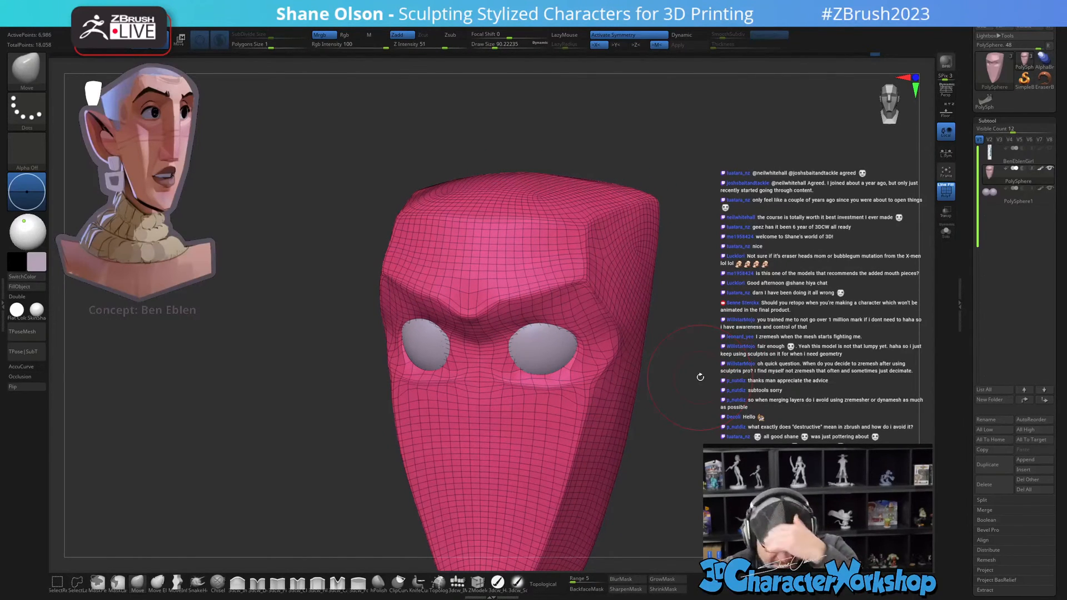
Step: Try smoothing the face with a Sculptris Pro subdivide size of about 0.37, and undo the stroke
{"action": "right_click_drag", "start_coordinate": [675, 437], "coordinate": [650, 473]}
{"action": "key", "text": "shift"}
{"action": "key", "text": "ctrl+z"}
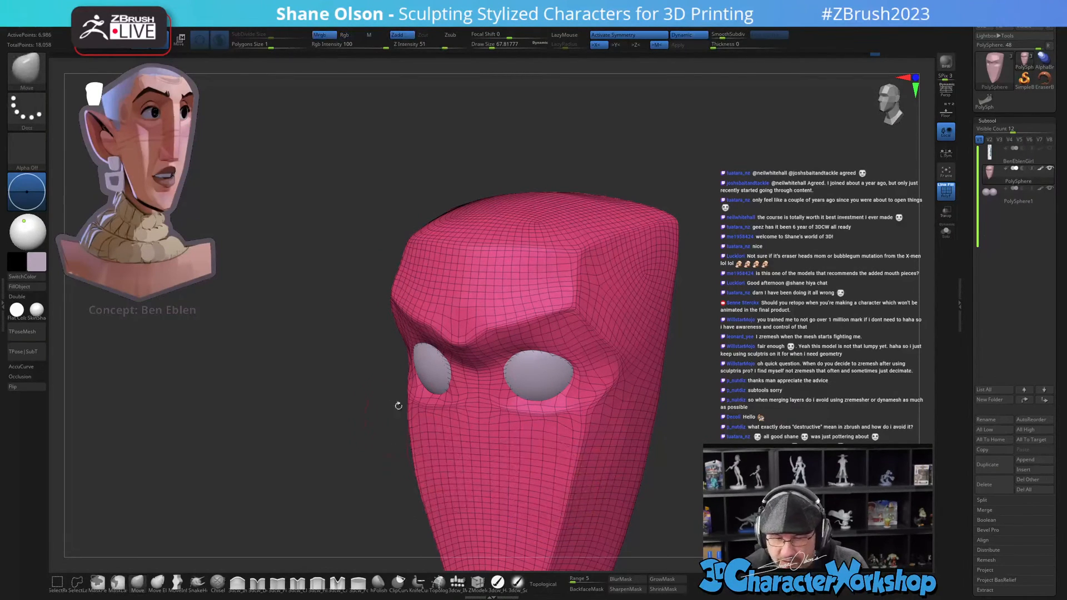
{"action": "left_click_drag", "start_coordinate": [556, 444], "coordinate": [549, 473], "text": "shift"}
{"action": "key", "text": "ctrl+z"}
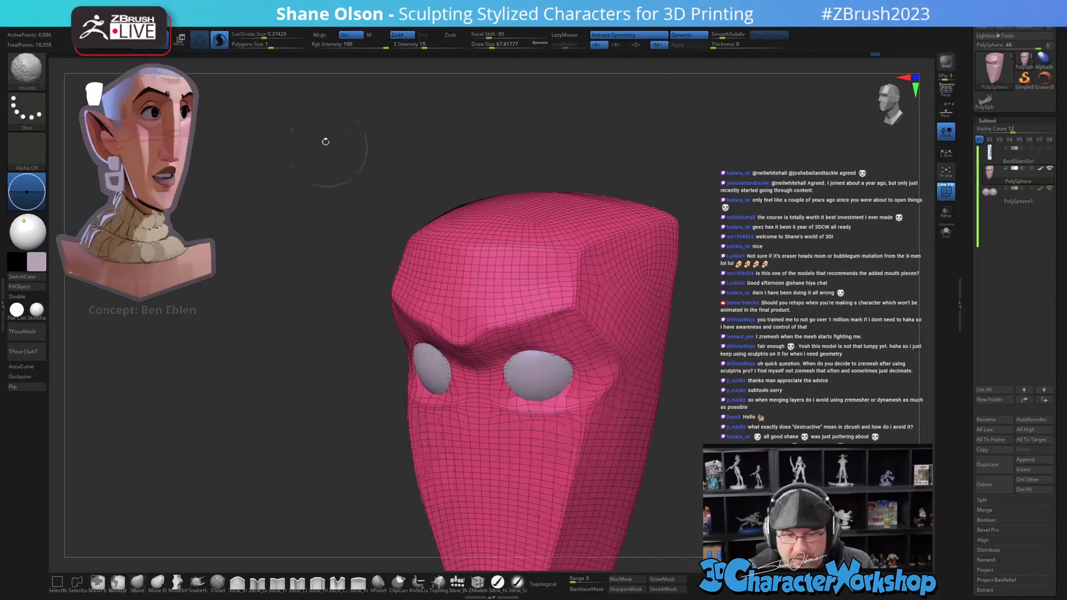
Step: Lower the Smooth brush's subdivide size to about 0.15 and smooth around the eye sockets to densify the mesh
{"action": "left_click_drag", "start_coordinate": [264, 35], "coordinate": [258, 34], "text": "shift"}
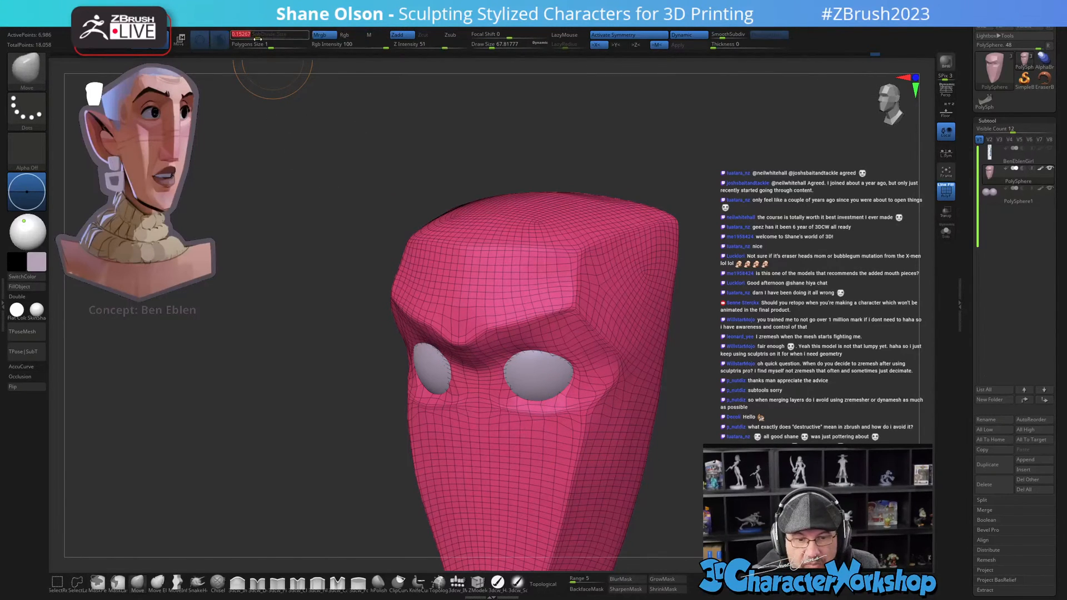
{"action": "mouse_move", "coordinate": [519, 355]}
{"action": "left_mouse_down", "text": "shift"}
{"action": "mouse_move", "coordinate": [573, 351]}
{"action": "mouse_move", "coordinate": [505, 389]}
{"action": "mouse_move", "coordinate": [523, 397]}
{"action": "mouse_move", "coordinate": [590, 378]}
{"action": "mouse_move", "coordinate": [538, 414]}
{"action": "left_mouse_up", "text": "shift"}
{"action": "right_click_drag", "start_coordinate": [614, 364], "coordinate": [611, 339]}
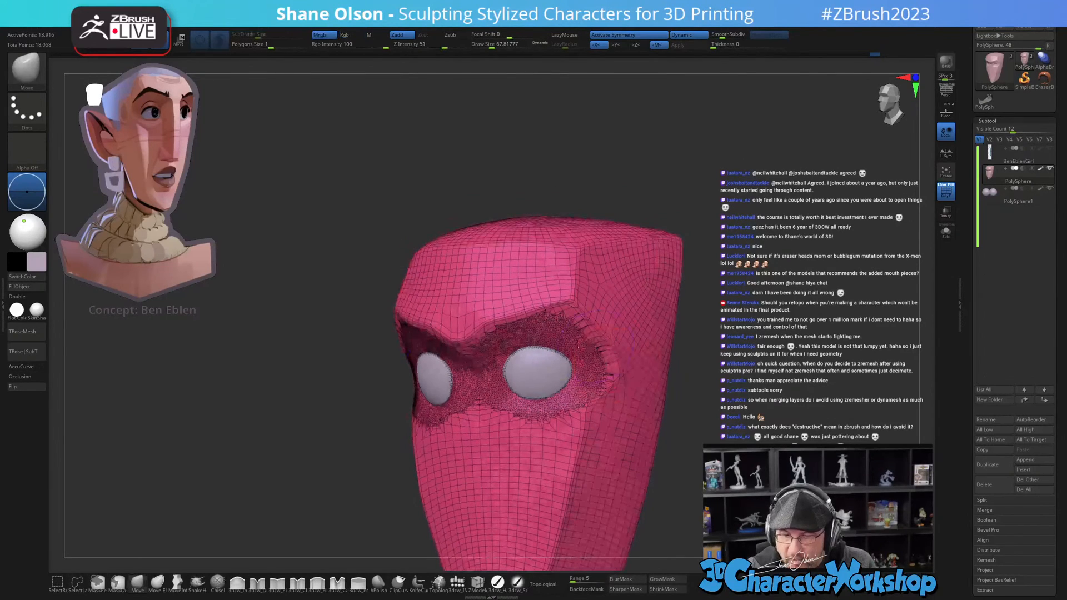
Step: Set the Smooth brush's Z Intensity to 10 and smooth the brow, cheeks and chin to densify the front of the face
{"action": "left_click", "coordinate": [416, 47], "text": "shift"}
{"action": "type", "text": "10"}
{"action": "key", "text": "Return"}
{"action": "mouse_move", "coordinate": [547, 303]}
{"action": "left_mouse_down", "text": "shift"}
{"action": "mouse_move", "coordinate": [489, 317]}
{"action": "mouse_move", "coordinate": [495, 295]}
{"action": "mouse_move", "coordinate": [560, 285]}
{"action": "mouse_move", "coordinate": [611, 422]}
{"action": "mouse_move", "coordinate": [428, 439]}
{"action": "mouse_move", "coordinate": [550, 445]}
{"action": "mouse_move", "coordinate": [596, 429]}
{"action": "left_mouse_up", "text": "shift"}
{"action": "right_click_drag", "start_coordinate": [596, 428], "coordinate": [586, 315], "text": "alt"}
{"action": "mouse_move", "coordinate": [558, 372]}
{"action": "left_mouse_down", "text": "shift"}
{"action": "mouse_move", "coordinate": [515, 511]}
{"action": "mouse_move", "coordinate": [473, 383]}
{"action": "mouse_move", "coordinate": [478, 533]}
{"action": "mouse_move", "coordinate": [493, 504]}
{"action": "mouse_move", "coordinate": [531, 533]}
{"action": "left_mouse_up", "text": "shift"}
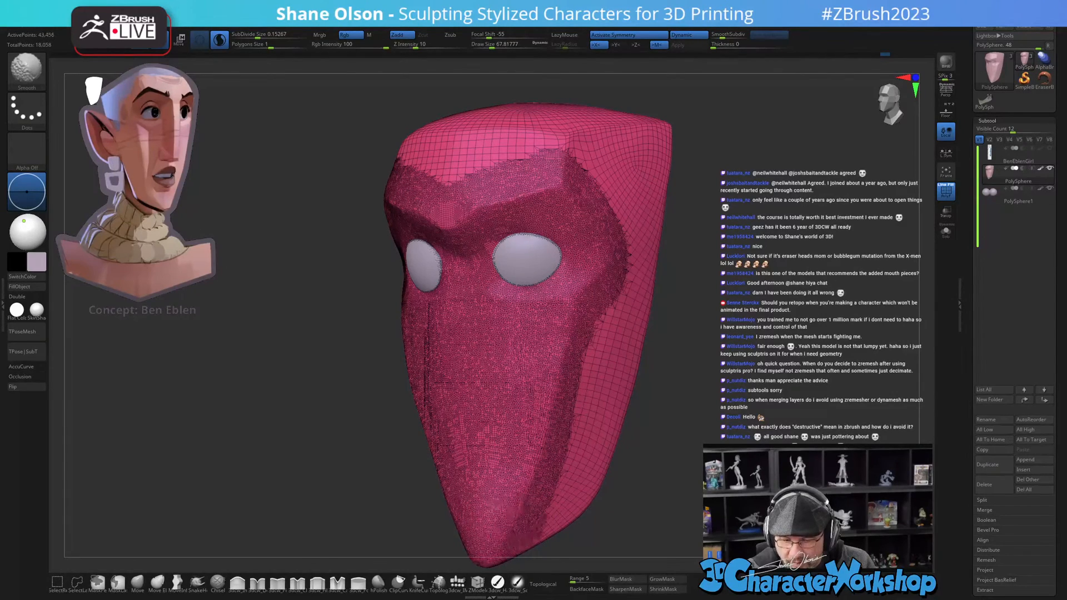
Step: Show the whole head again and invert the mask so only the nose stays editable
{"action": "mouse_move", "coordinate": [671, 410]}
{"action": "left_mouse_down"}
{"action": "mouse_move", "coordinate": [684, 428]}
{"action": "mouse_move", "coordinate": [645, 421]}
{"action": "left_mouse_up"}
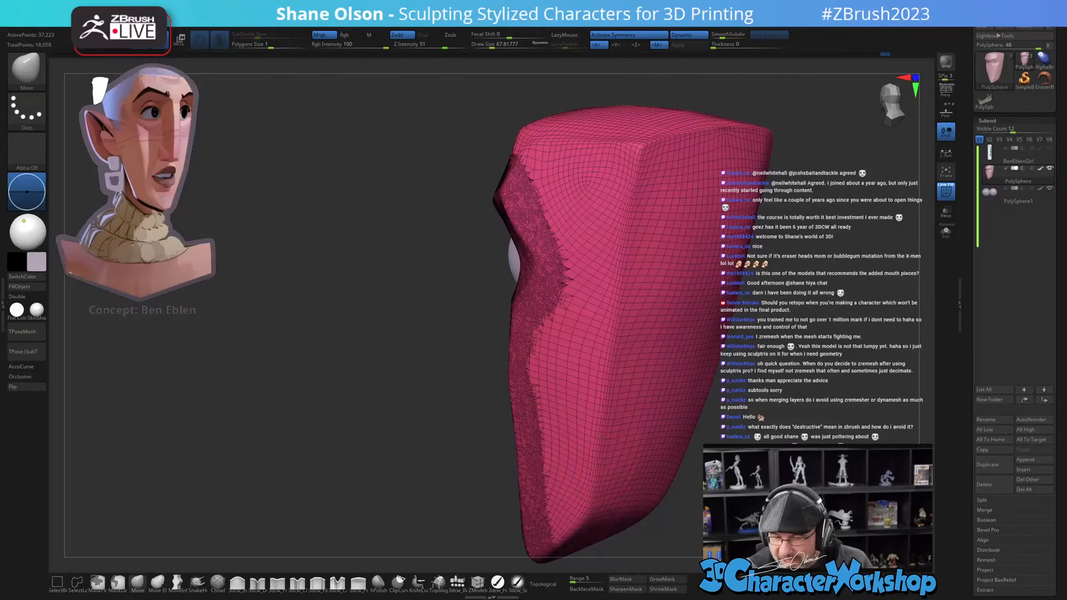
{"action": "left_click_drag", "start_coordinate": [648, 263], "coordinate": [723, 422]}
{"action": "left_click", "coordinate": [694, 423], "text": "ctrl+shift"}
{"action": "left_click", "coordinate": [739, 421], "text": "ctrl"}
Step: Enlarge the brush to about 97 and smooth along the nose to refine its mesh density
{"action": "left_click_drag", "start_coordinate": [530, 411], "coordinate": [578, 412], "text": "alt"}
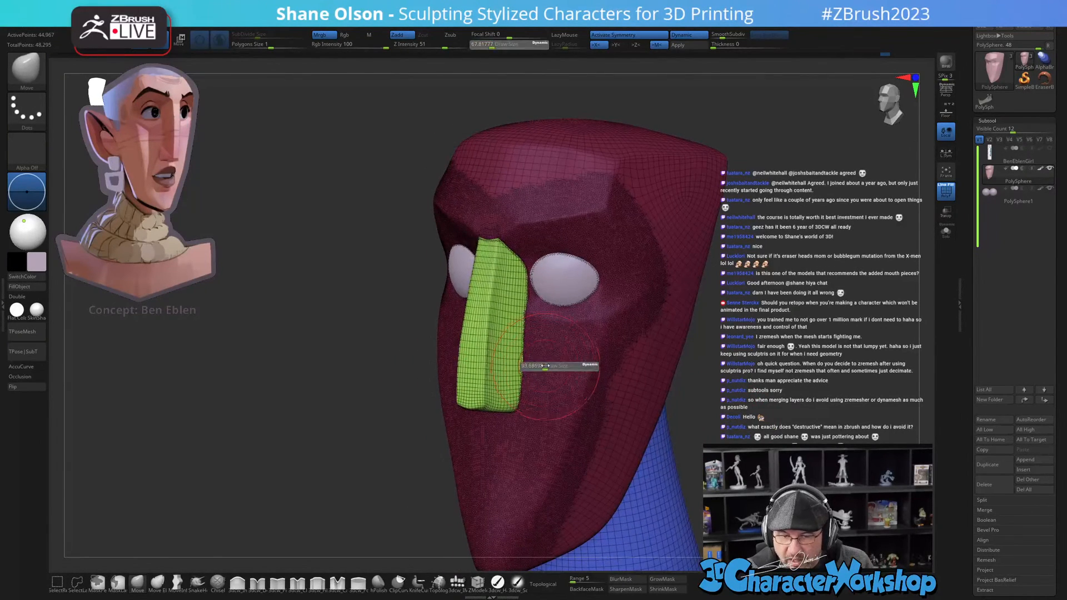
{"action": "key", "text": "shift"}
{"action": "left_click_drag", "start_coordinate": [500, 276], "coordinate": [488, 377], "text": "shift"}
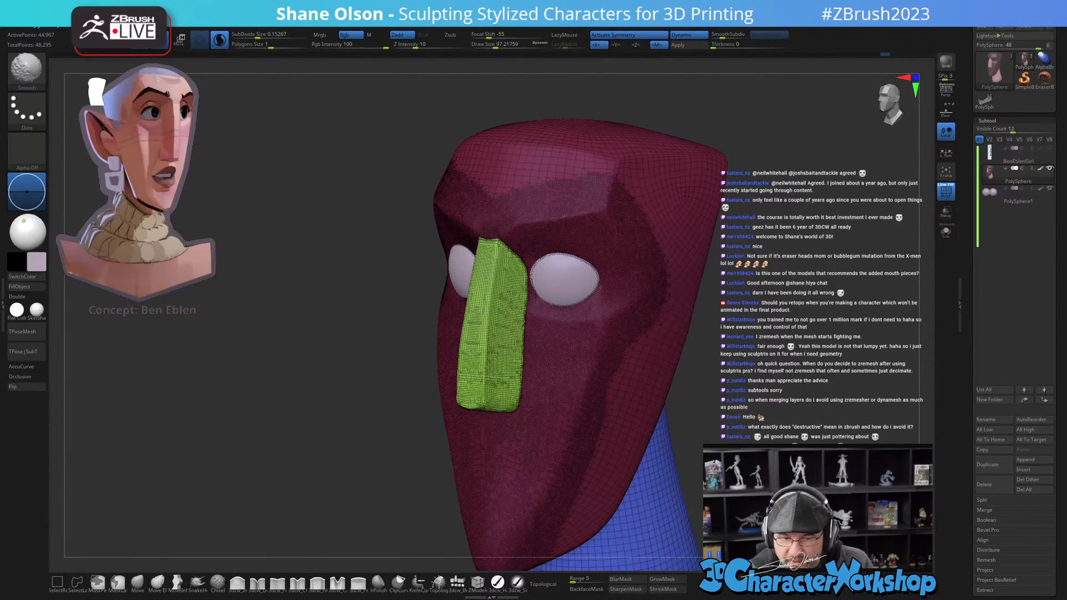
{"action": "mouse_move", "coordinate": [477, 414]}
{"action": "right_mouse_down"}
{"action": "mouse_move", "coordinate": [533, 422]}
{"action": "mouse_move", "coordinate": [489, 431]}
{"action": "mouse_move", "coordinate": [500, 438]}
{"action": "mouse_move", "coordinate": [558, 411]}
{"action": "mouse_move", "coordinate": [552, 392]}
{"action": "mouse_move", "coordinate": [589, 386]}
{"action": "mouse_move", "coordinate": [561, 383]}
{"action": "right_mouse_up"}
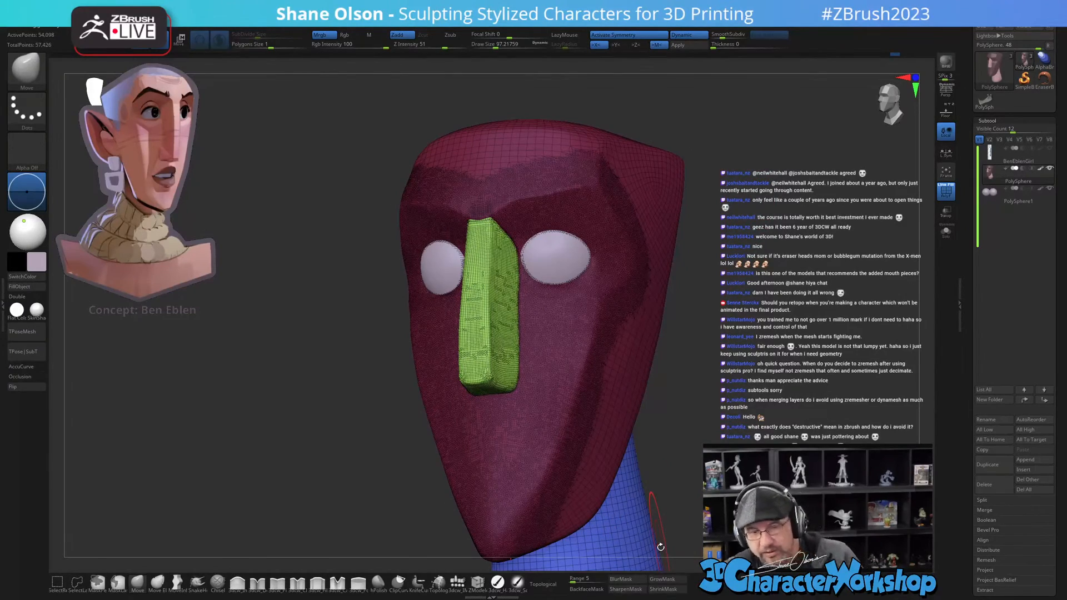
Step: Set the Move brush's draw size to about 94 for working on the nose
{"action": "scroll", "coordinate": [516, 384], "scroll_direction": "up", "scroll_amount": 5}
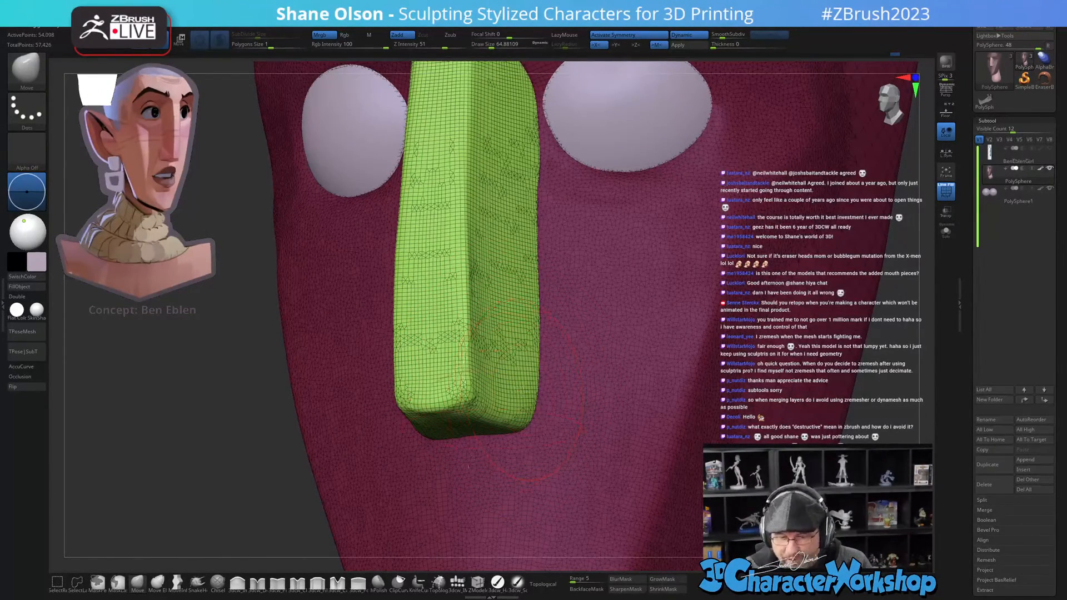
{"action": "right_click_drag", "start_coordinate": [448, 490], "coordinate": [525, 422]}
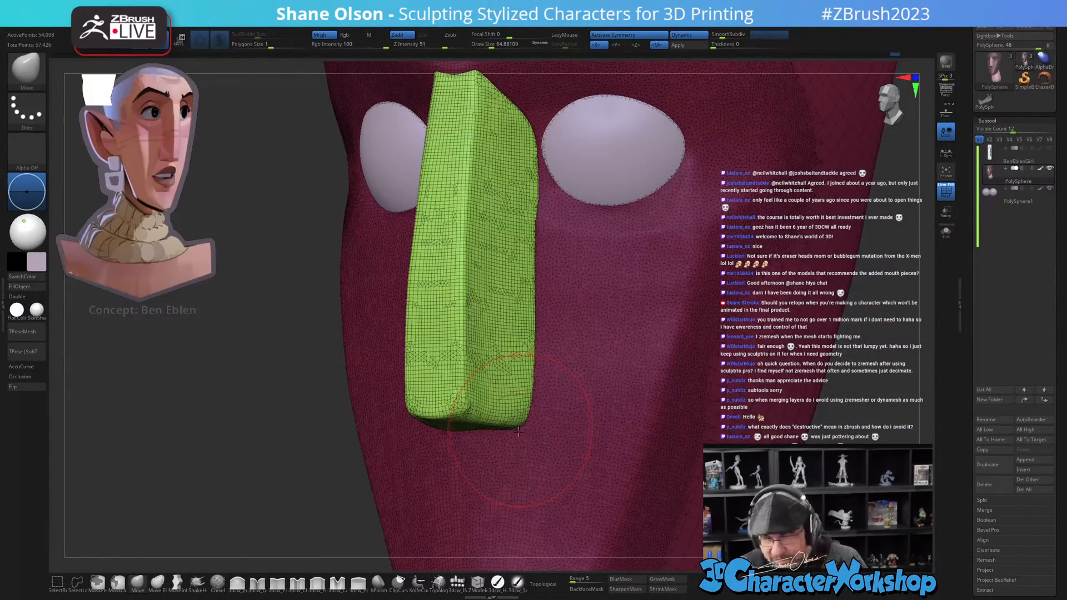
{"action": "key", "text": "s"}
{"action": "left_click_drag", "start_coordinate": [518, 413], "coordinate": [526, 413]}
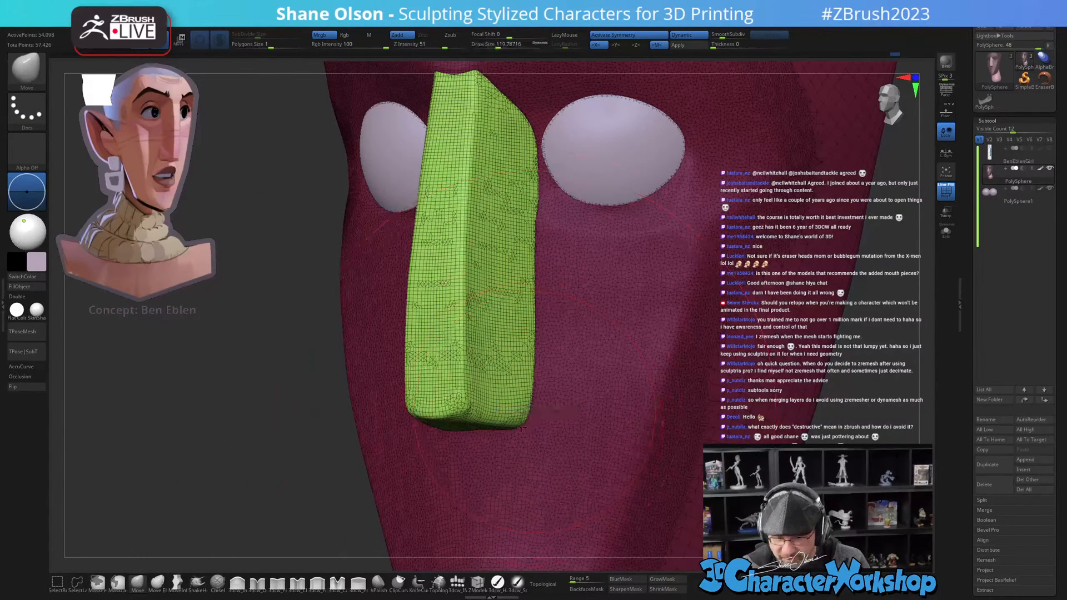
{"action": "key", "text": "s"}
{"action": "left_click_drag", "start_coordinate": [507, 312], "coordinate": [503, 312]}
{"action": "right_click_drag", "start_coordinate": [484, 318], "coordinate": [477, 335], "text": "alt"}
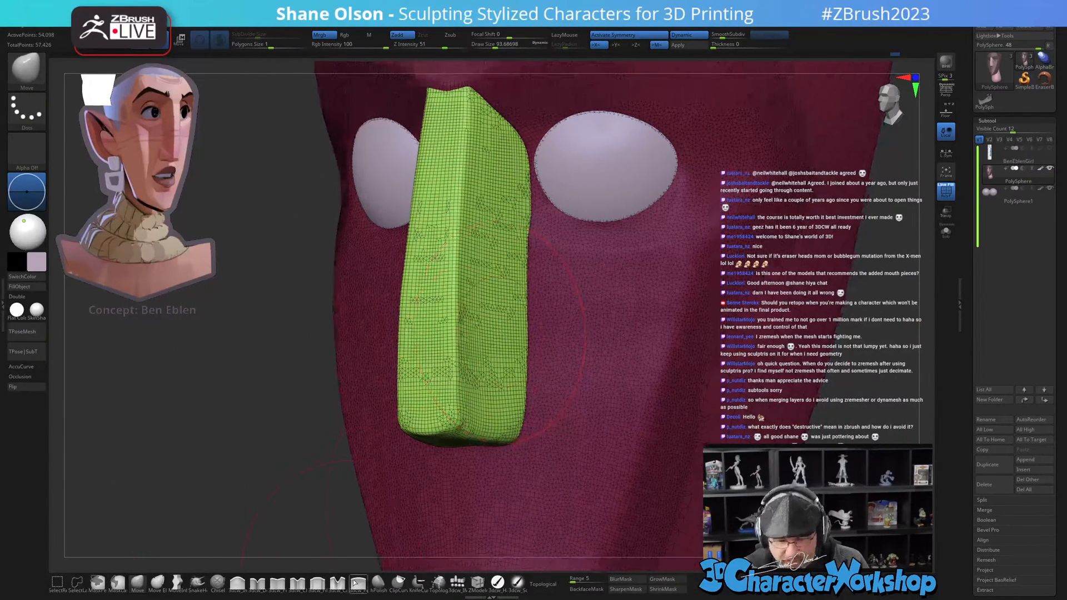
Step: Polish the nose with the hPolish brush at a draw size of about 80 and turn off Sculptris Pro
{"action": "left_click", "coordinate": [381, 584]}
{"action": "right_click_drag", "start_coordinate": [542, 355], "coordinate": [505, 339]}
{"action": "key", "text": "s"}
{"action": "left_click_drag", "start_coordinate": [505, 339], "coordinate": [503, 339]}
{"action": "left_click_drag", "start_coordinate": [478, 304], "coordinate": [474, 307]}
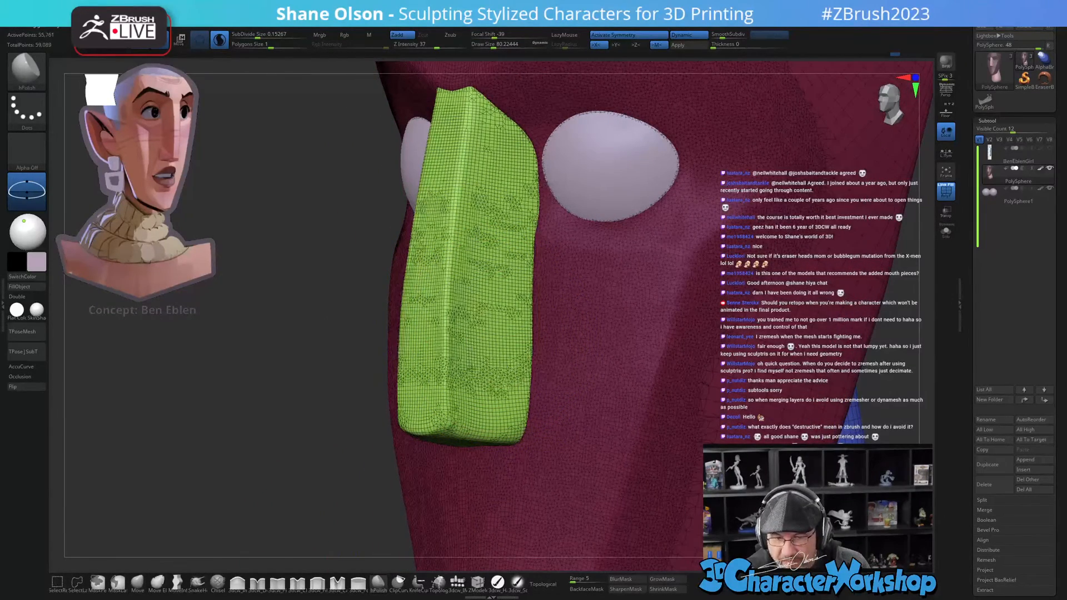
{"action": "left_click", "coordinate": [219, 40]}
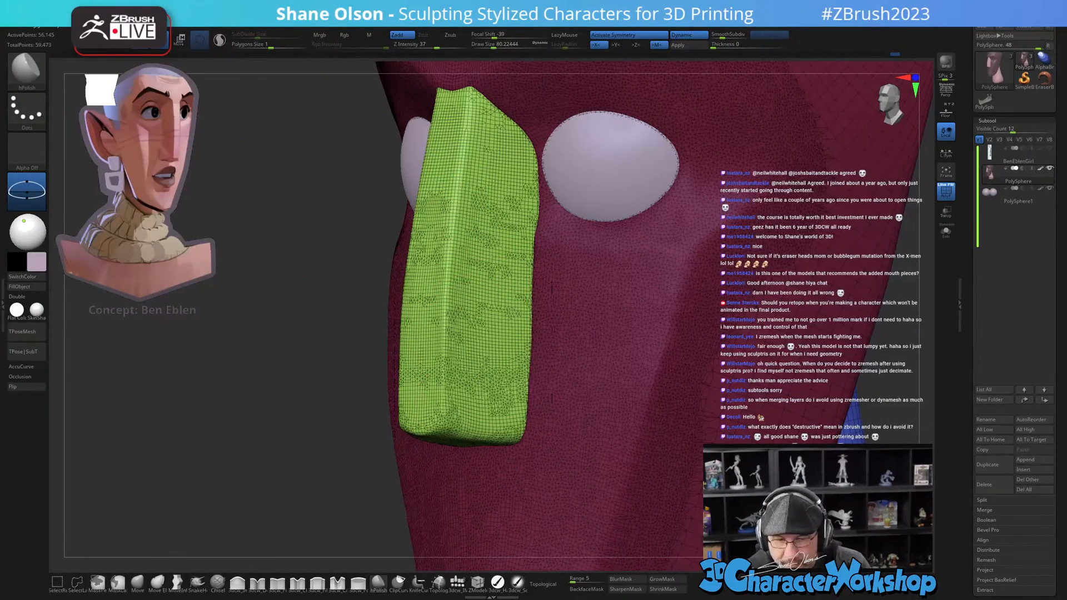
Step: Insert a mirrored pair of QuadSpheres beside the lower end of the nose as nostril wings, using a draw size of about 46
{"action": "right_click_drag", "start_coordinate": [493, 243], "coordinate": [475, 419]}
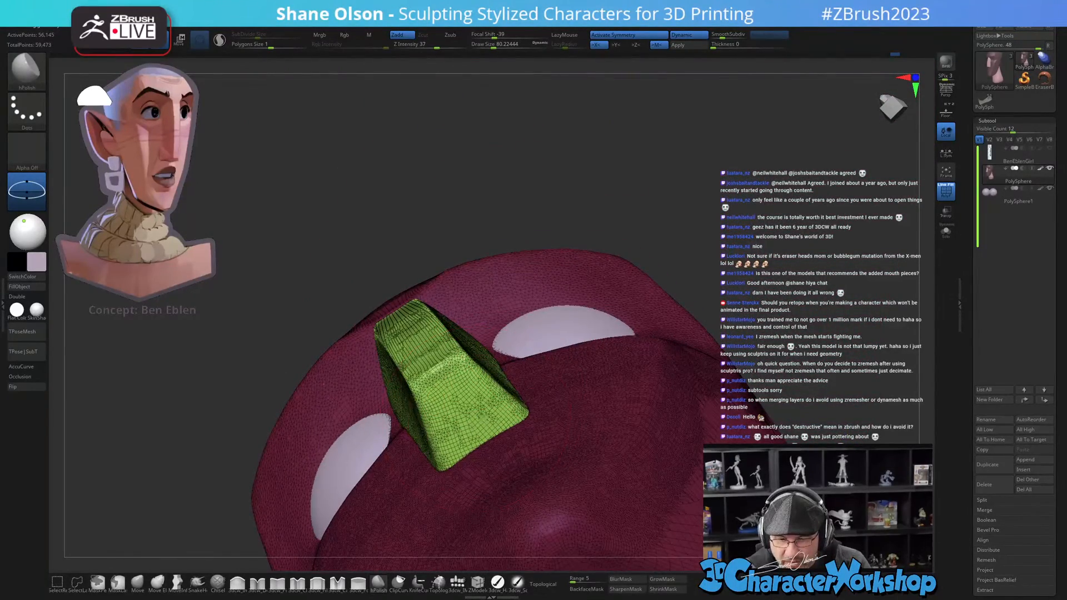
{"action": "right_click_drag", "start_coordinate": [547, 361], "coordinate": [450, 502]}
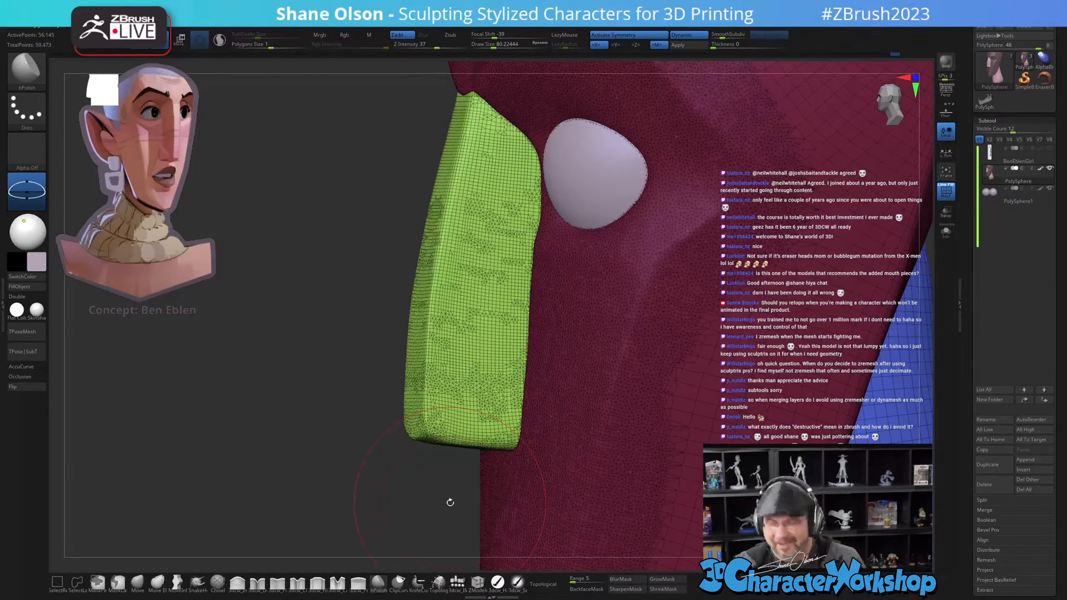
{"action": "left_click", "coordinate": [453, 582]}
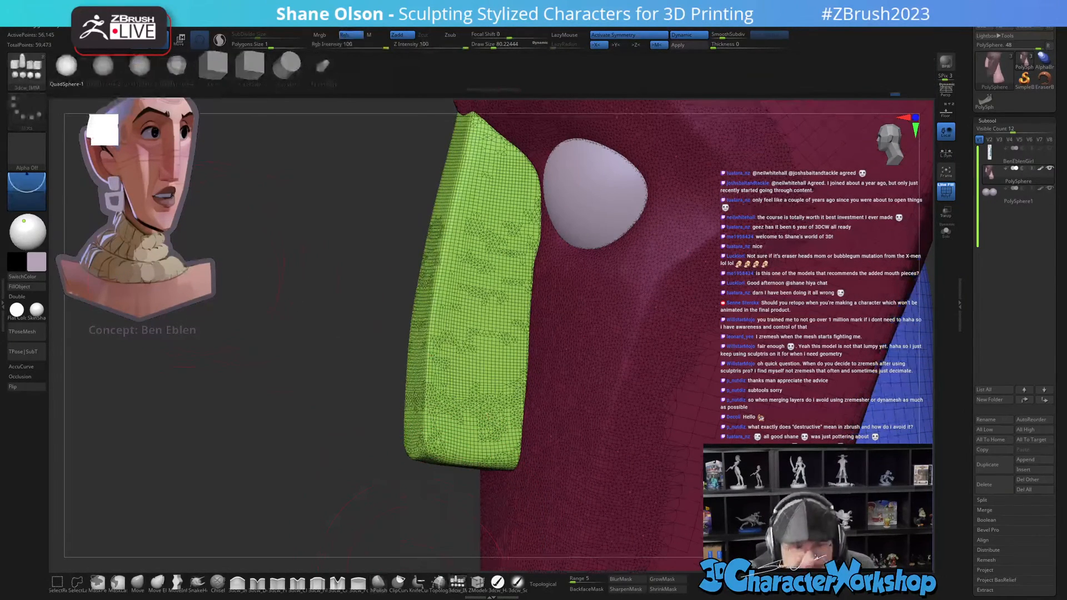
{"action": "right_click_drag", "start_coordinate": [319, 407], "coordinate": [316, 412], "text": "shift"}
{"action": "key", "text": "s"}
{"action": "left_click_drag", "start_coordinate": [316, 412], "coordinate": [311, 412]}
{"action": "mouse_move", "coordinate": [489, 439]}
{"action": "left_mouse_down"}
{"action": "mouse_move", "coordinate": [503, 466]}
{"action": "mouse_move", "coordinate": [491, 476]}
{"action": "left_mouse_up"}
{"action": "key", "text": "ctrl+z"}
{"action": "key", "text": "w"}
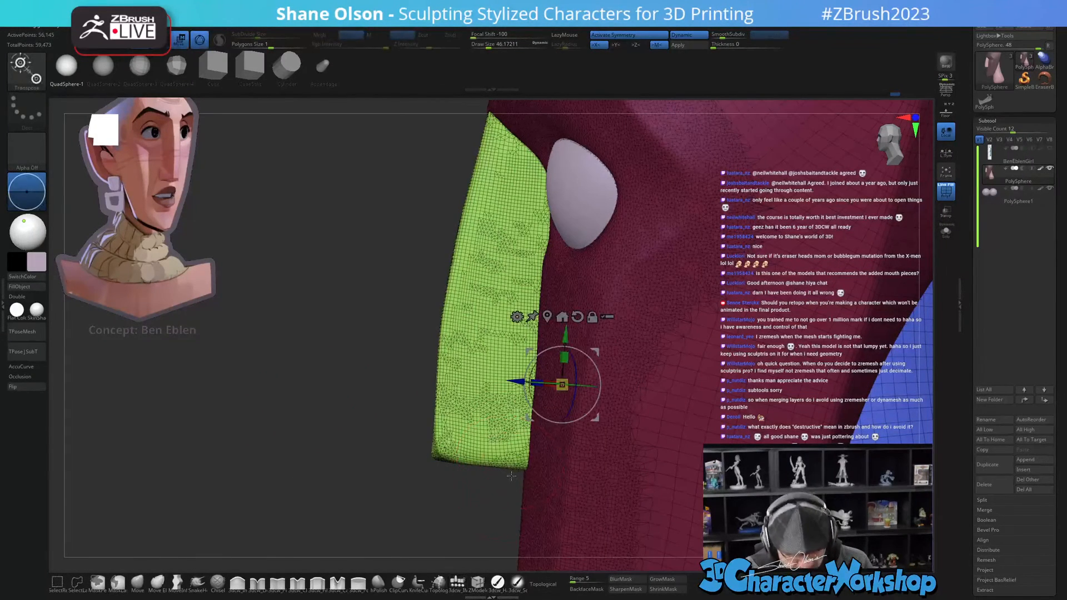
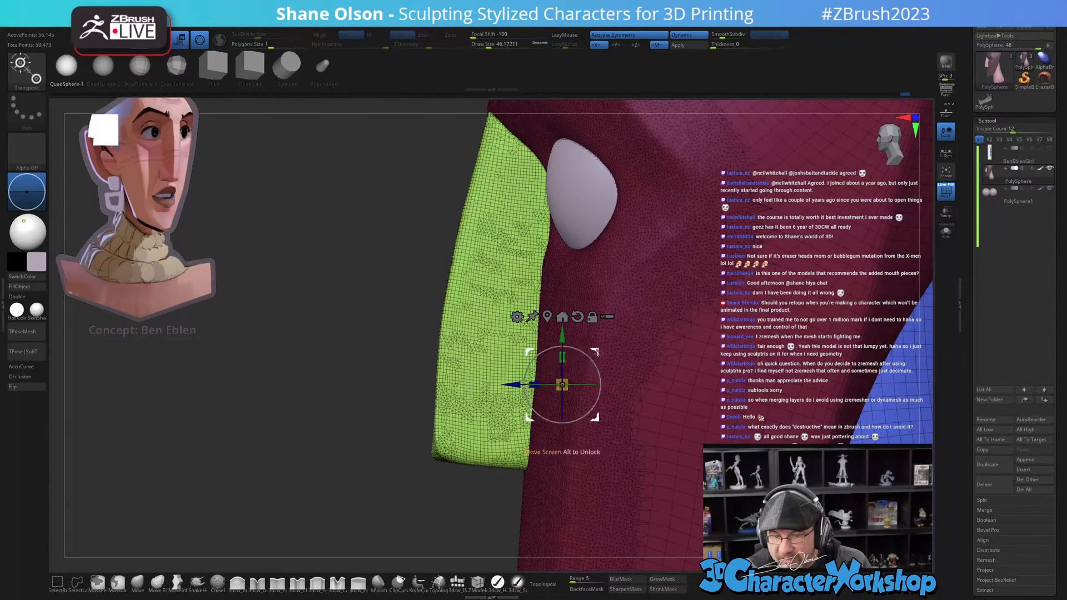
{"action": "key", "text": "q"}
{"action": "left_click_drag", "start_coordinate": [500, 439], "coordinate": [547, 505]}
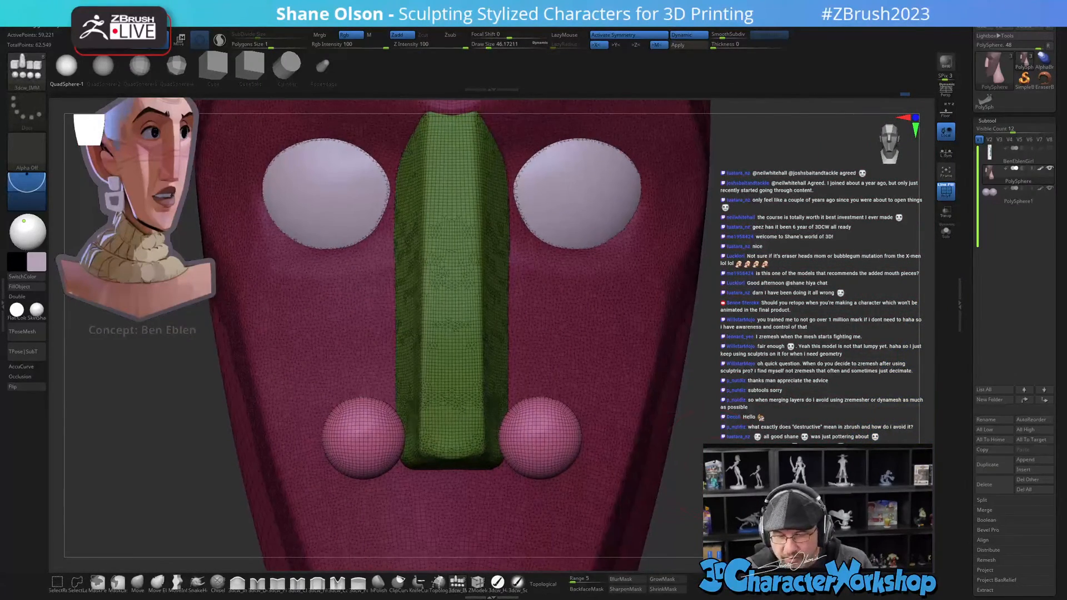
Step: Move the two nostril spheres inward and up against the lower sides of the nose
{"action": "right_click_drag", "start_coordinate": [547, 504], "coordinate": [550, 483], "text": "alt"}
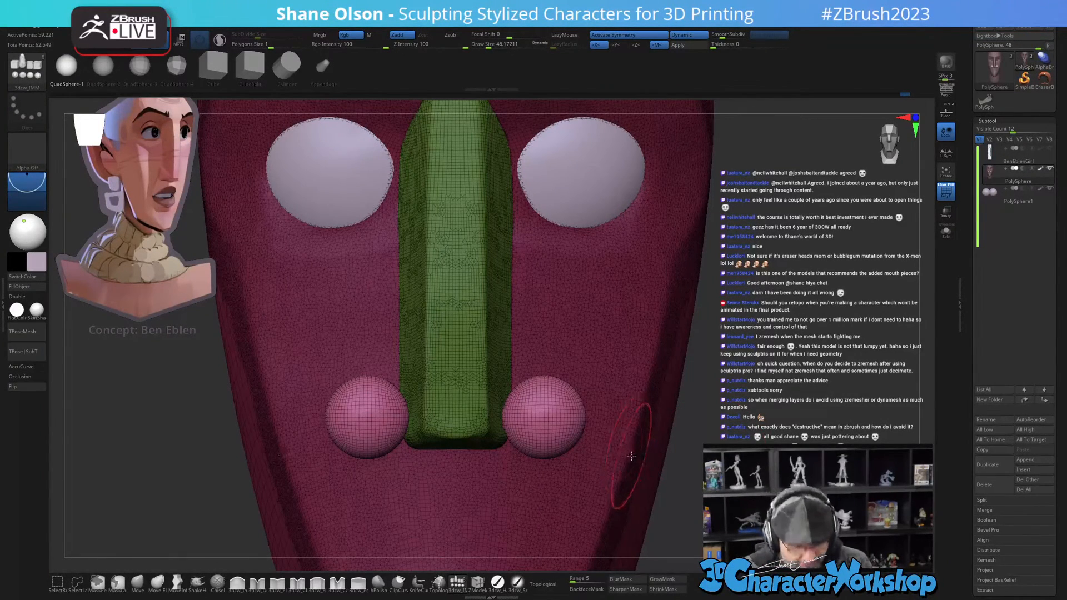
{"action": "key", "text": "w"}
{"action": "left_click_drag", "start_coordinate": [550, 416], "coordinate": [502, 417]}
{"action": "right_click_drag", "start_coordinate": [502, 417], "coordinate": [503, 438]}
{"action": "left_click_drag", "start_coordinate": [503, 438], "coordinate": [491, 439]}
{"action": "left_click_drag", "start_coordinate": [536, 372], "coordinate": [522, 387]}
{"action": "right_click_drag", "start_coordinate": [522, 439], "coordinate": [564, 482]}
{"action": "right_click_drag", "start_coordinate": [449, 442], "coordinate": [480, 470], "text": "ctrl"}
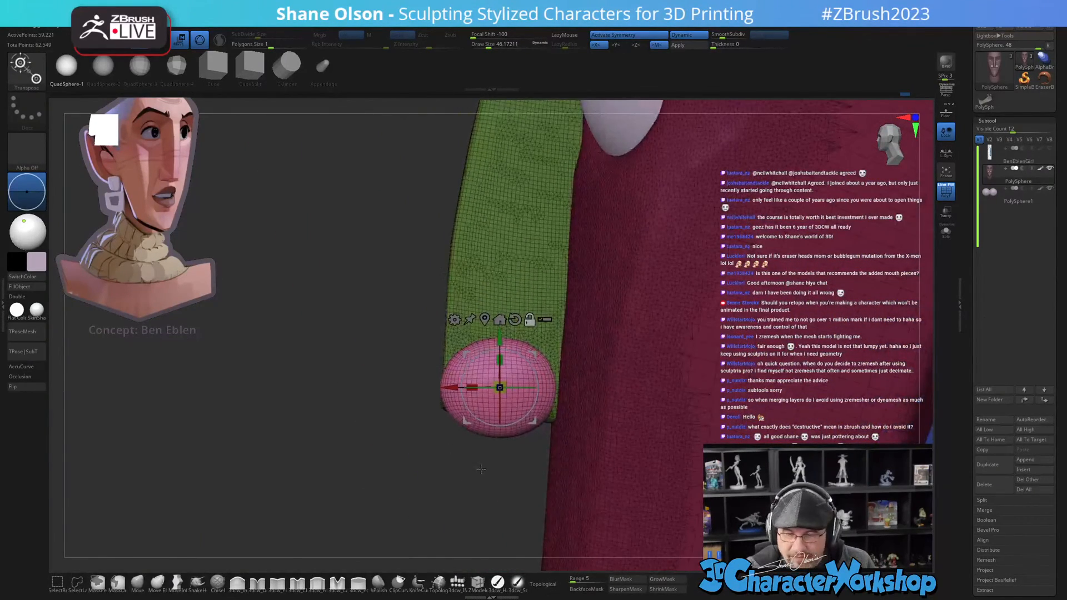
Step: Rotate the nostril spheres and shift them slightly back toward the face
{"action": "left_click", "coordinate": [138, 581]}
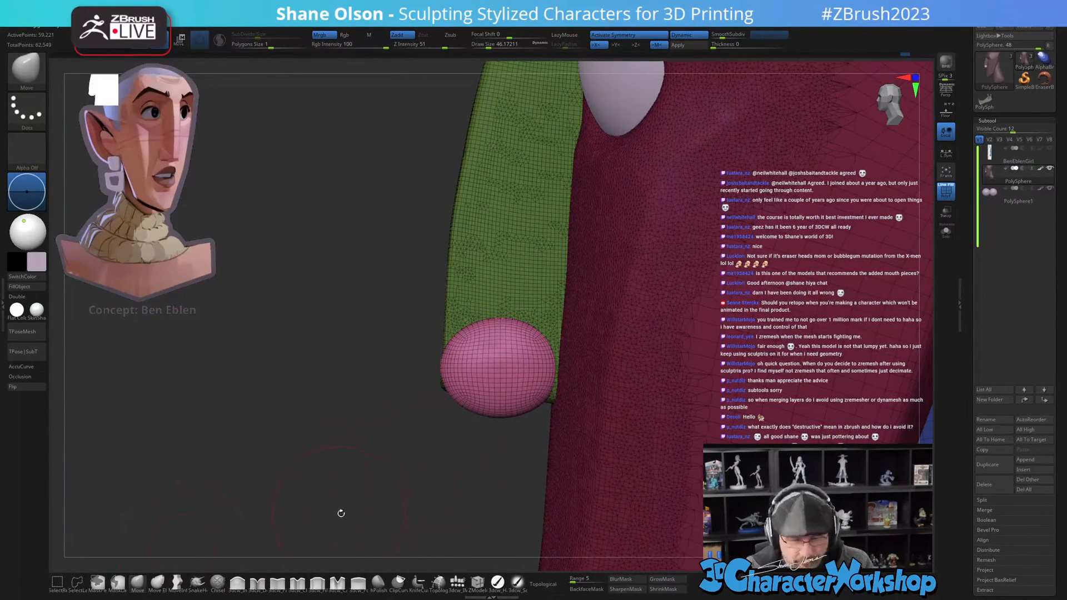
{"action": "key", "text": "w"}
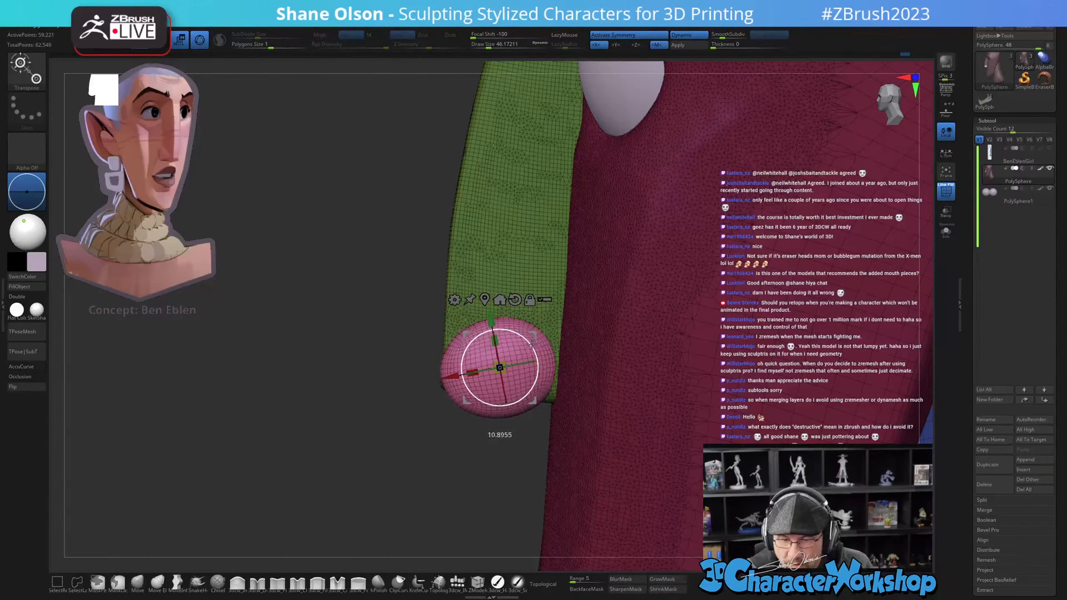
{"action": "left_click_drag", "start_coordinate": [532, 336], "coordinate": [536, 336]}
Step: Pull the front of the nostril spheres into a taper with the Move brush at a draw size of about 56
{"action": "left_click", "coordinate": [140, 581]}
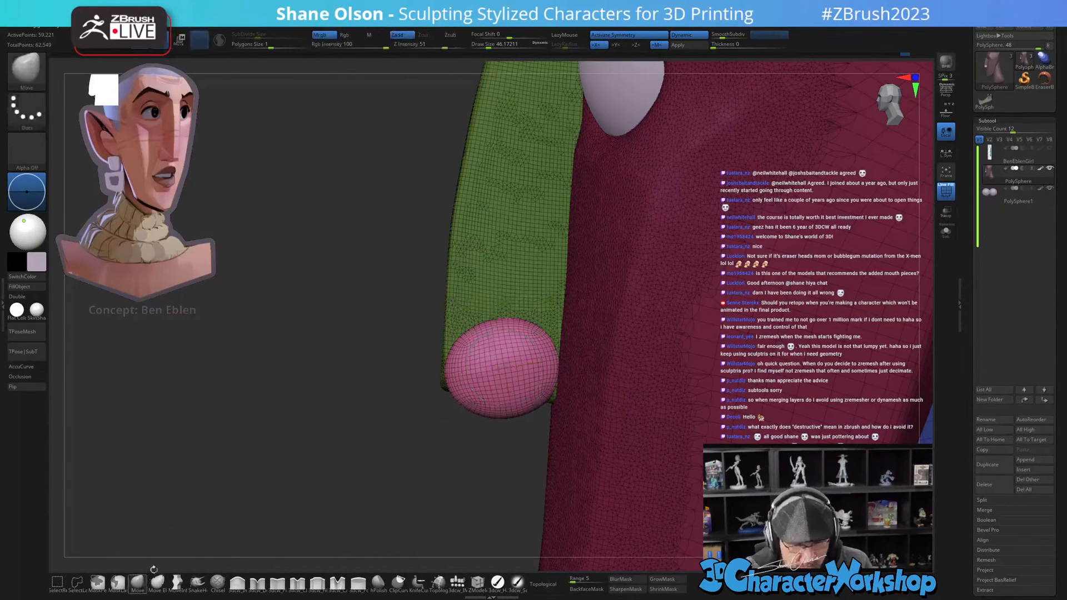
{"action": "key", "text": "shift"}
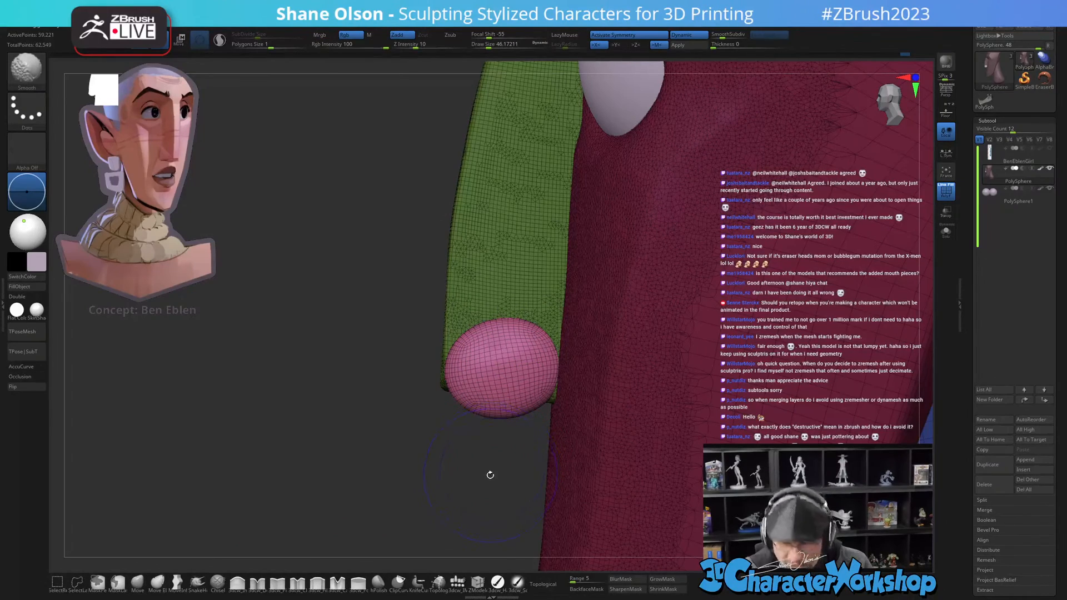
{"action": "left_click_drag", "start_coordinate": [497, 449], "coordinate": [614, 374]}
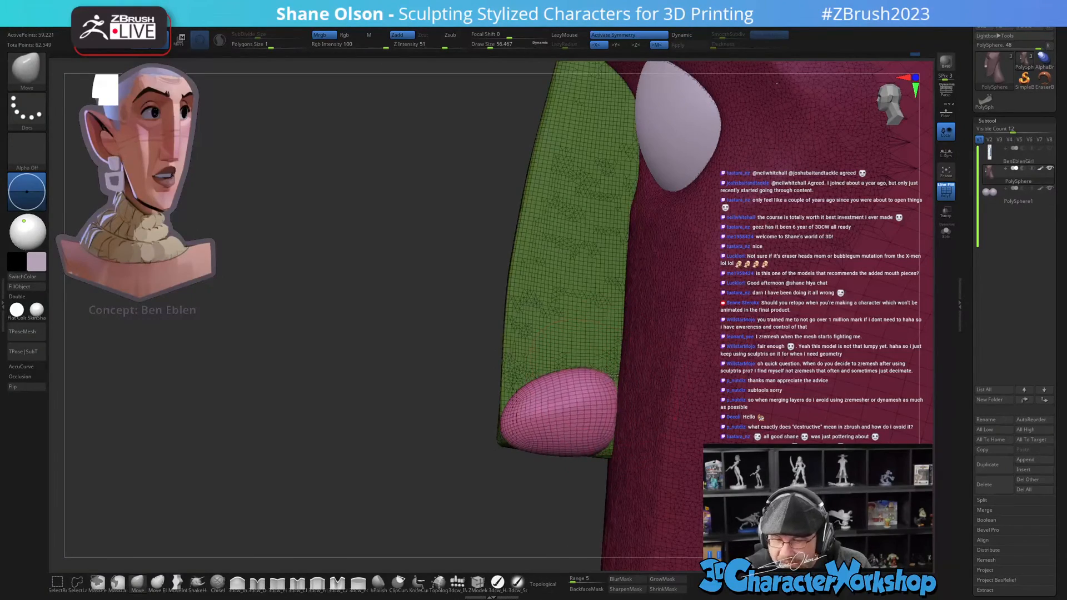
{"action": "mouse_move", "coordinate": [570, 437]}
{"action": "left_mouse_down"}
{"action": "mouse_move", "coordinate": [560, 421]}
{"action": "mouse_move", "coordinate": [506, 437]}
{"action": "left_mouse_up"}
{"action": "right_click_drag", "start_coordinate": [517, 450], "coordinate": [517, 417]}
{"action": "left_click_drag", "start_coordinate": [519, 430], "coordinate": [515, 449]}
Step: Reduce the draw size to about 39 and shape the rear and underside of the nostrils into a wedge
{"action": "right_click_drag", "start_coordinate": [605, 449], "coordinate": [610, 424]}
{"action": "key", "text": "s"}
{"action": "mouse_move", "coordinate": [601, 468]}
{"action": "left_mouse_down"}
{"action": "mouse_move", "coordinate": [591, 469]}
{"action": "mouse_move", "coordinate": [616, 445]}
{"action": "mouse_move", "coordinate": [598, 410]}
{"action": "left_mouse_up"}
{"action": "key", "text": "s"}
{"action": "key", "text": "s"}
{"action": "right_click_drag", "start_coordinate": [605, 392], "coordinate": [650, 400]}
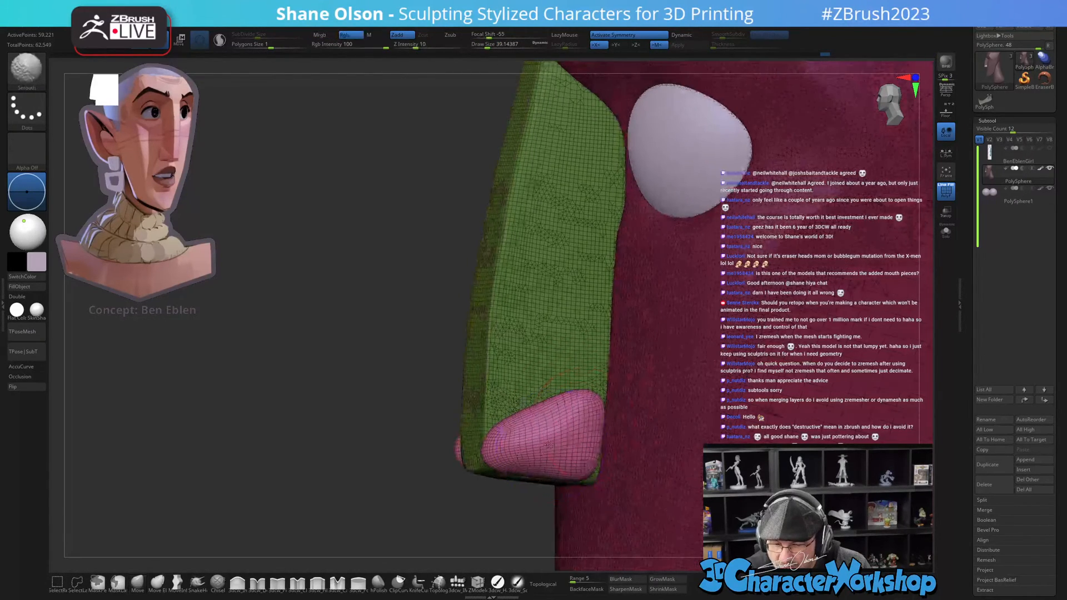
Step: Set the Smooth brush's Z Intensity to 32 and smooth the nostril wings
{"action": "left_click", "coordinate": [434, 44], "text": "shift"}
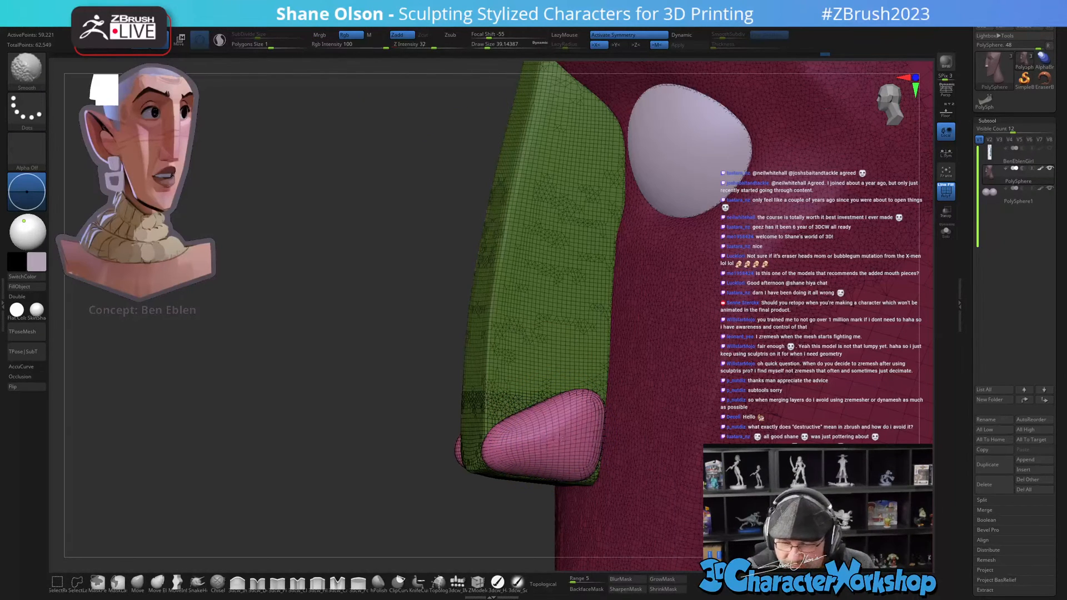
{"action": "right_click_drag", "start_coordinate": [549, 443], "coordinate": [622, 445]}
{"action": "left_click_drag", "start_coordinate": [553, 439], "coordinate": [561, 447], "text": "shift"}
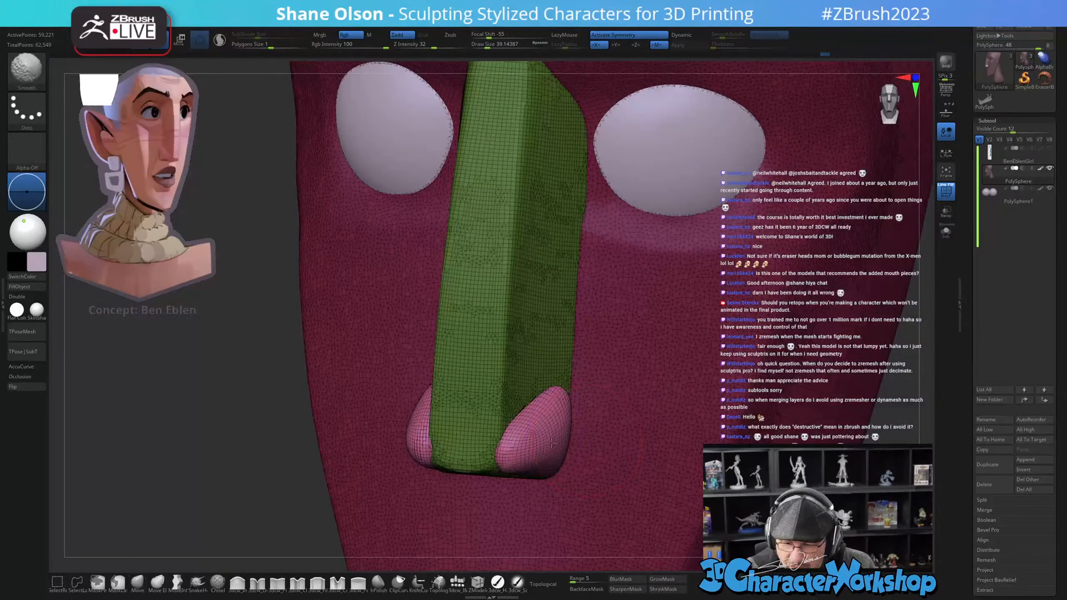
Step: Refine the nostril wings into a flat-bottomed triangular profile in side view and smooth their surface
{"action": "right_click_drag", "start_coordinate": [561, 447], "coordinate": [560, 472]}
{"action": "left_click_drag", "start_coordinate": [562, 447], "coordinate": [535, 471]}
{"action": "right_click_drag", "start_coordinate": [535, 470], "coordinate": [510, 461]}
{"action": "left_click_drag", "start_coordinate": [505, 473], "coordinate": [512, 478]}
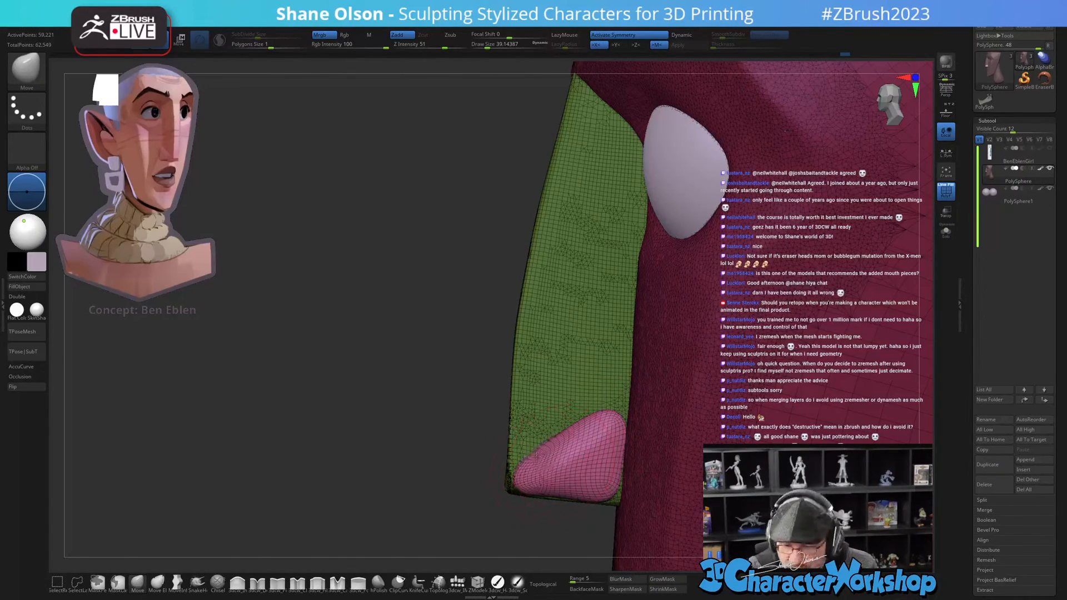
{"action": "mouse_move", "coordinate": [547, 470]}
{"action": "left_mouse_down", "text": "shift"}
{"action": "mouse_move", "coordinate": [579, 473]}
{"action": "mouse_move", "coordinate": [608, 333]}
{"action": "left_mouse_up", "text": "shift"}
Step: Activate Local Symmetry, then narrow the nostril wings and reposition them against the sides of the nose
{"action": "key", "text": "w"}
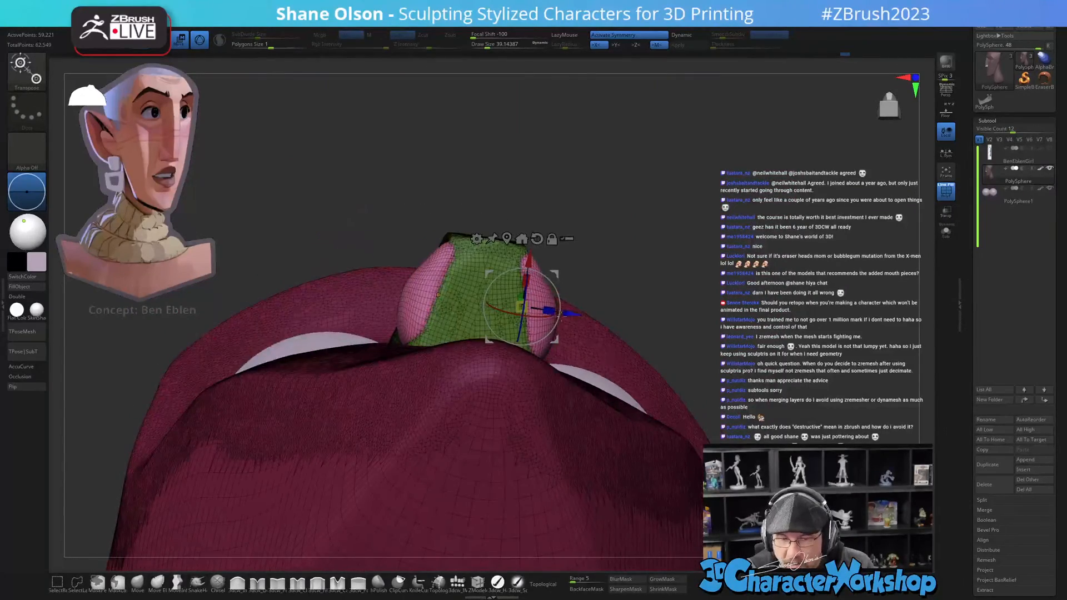
{"action": "left_click_drag", "start_coordinate": [569, 282], "coordinate": [541, 305]}
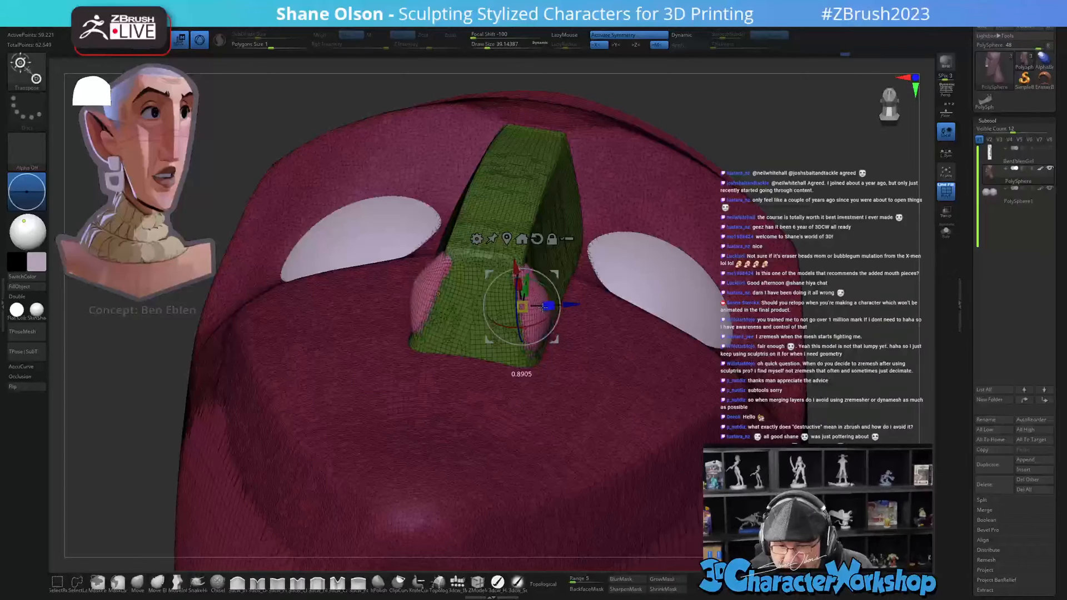
{"action": "left_click", "coordinate": [947, 153]}
{"action": "left_click_drag", "start_coordinate": [550, 306], "coordinate": [579, 303]}
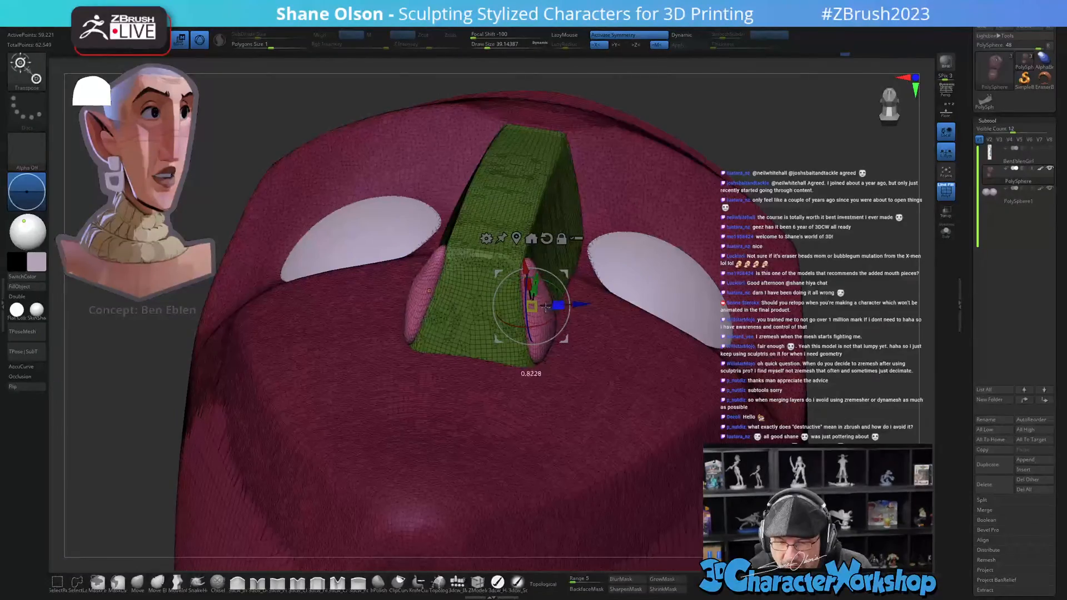
{"action": "right_click_drag", "start_coordinate": [556, 292], "coordinate": [462, 421]}
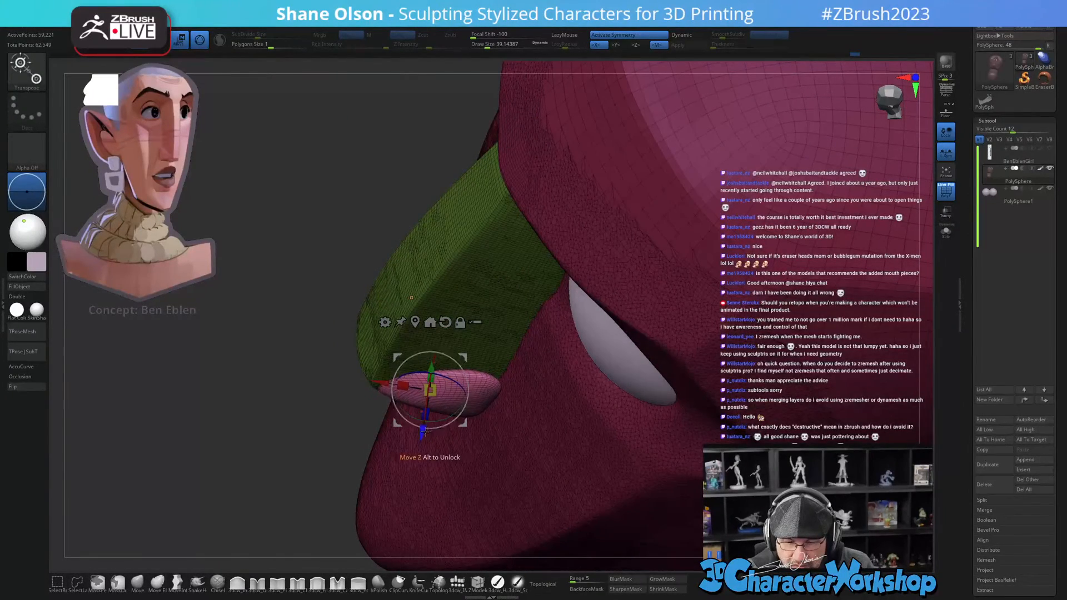
{"action": "right_click_drag", "start_coordinate": [570, 435], "coordinate": [588, 276]}
{"action": "left_click_drag", "start_coordinate": [477, 451], "coordinate": [475, 448]}
Step: Invert the mask to protect the nostril wings, frame the head and hide the wireframe
{"action": "key", "text": "q"}
{"action": "mouse_move", "coordinate": [611, 444]}
{"action": "right_mouse_down"}
{"action": "mouse_move", "coordinate": [511, 459]}
{"action": "mouse_move", "coordinate": [500, 378]}
{"action": "mouse_move", "coordinate": [489, 403]}
{"action": "mouse_move", "coordinate": [456, 294]}
{"action": "right_mouse_up"}
{"action": "left_click", "coordinate": [442, 283], "text": "ctrl"}
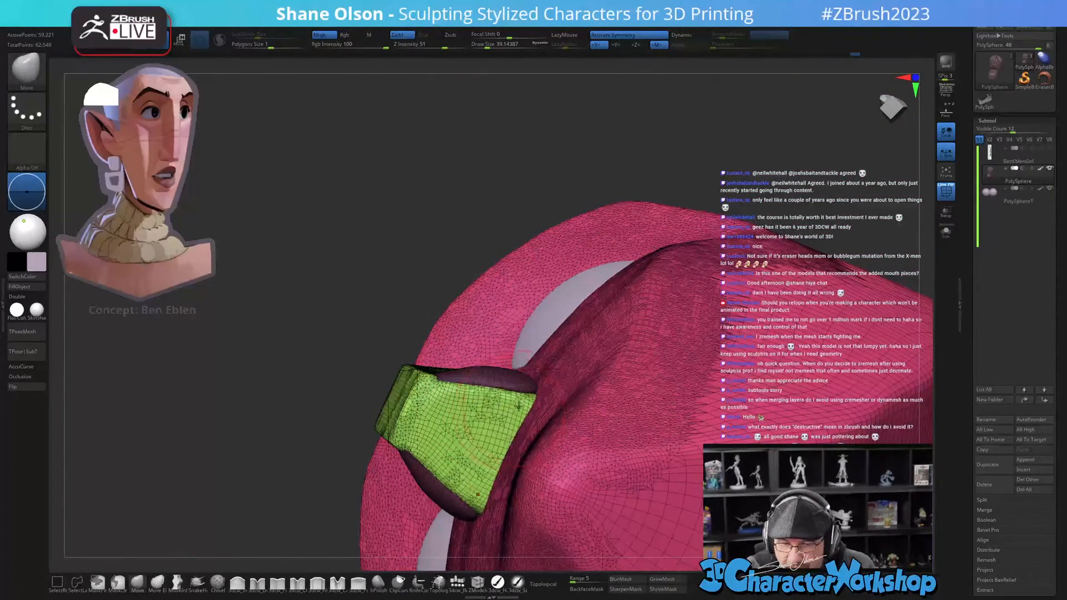
{"action": "right_click_drag", "start_coordinate": [517, 362], "coordinate": [674, 352]}
{"action": "key", "text": "f"}
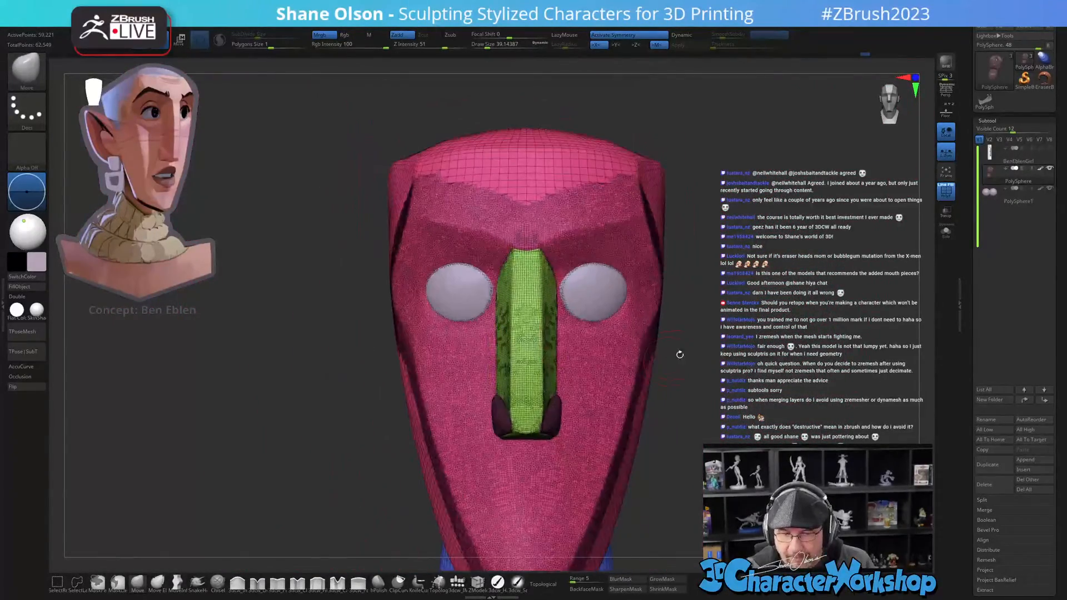
{"action": "key", "text": "shift+f"}
{"action": "right_click_drag", "start_coordinate": [733, 425], "coordinate": [681, 438]}
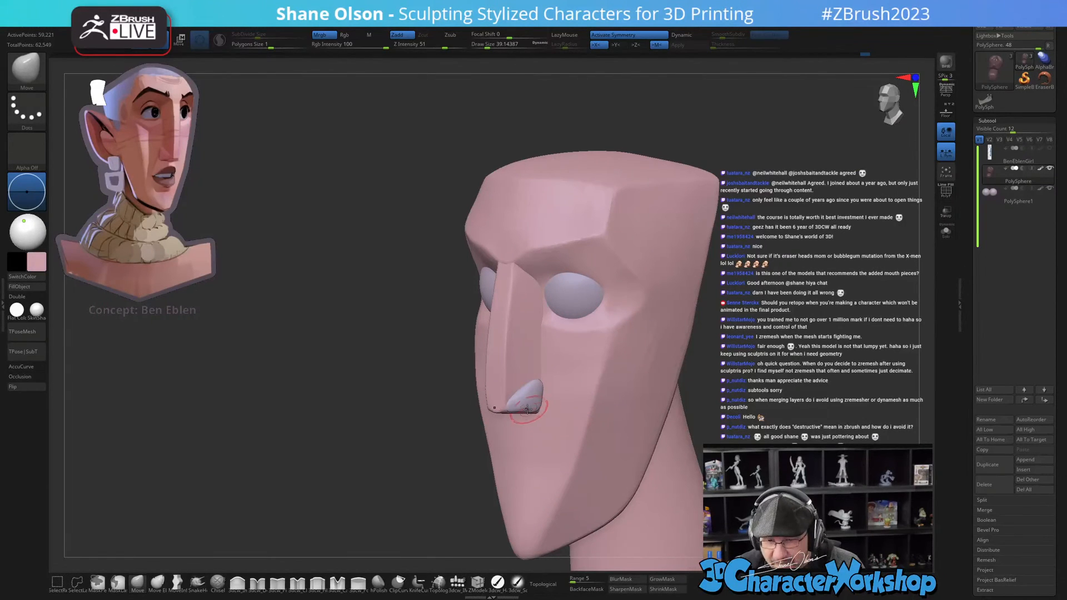
Step: Paint the nostril wings in the head's pink with the hard paint brush at a draw size of about 71
{"action": "mouse_move", "coordinate": [349, 428]}
{"action": "right_mouse_down", "text": "alt"}
{"action": "mouse_move", "coordinate": [298, 408]}
{"action": "mouse_move", "coordinate": [381, 419]}
{"action": "right_mouse_up", "text": "alt"}
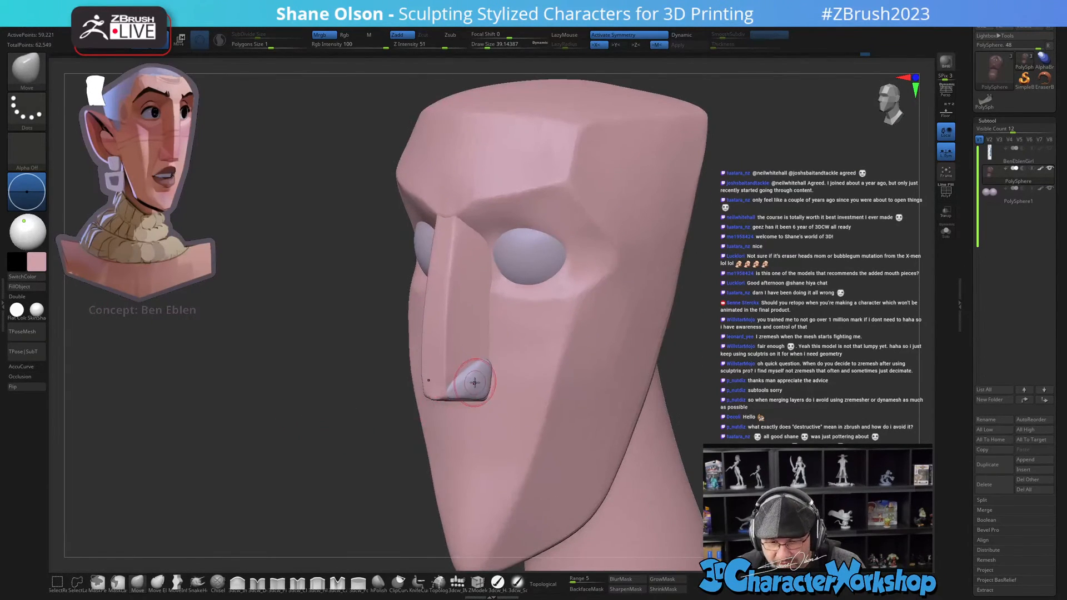
{"action": "left_click", "coordinate": [497, 581]}
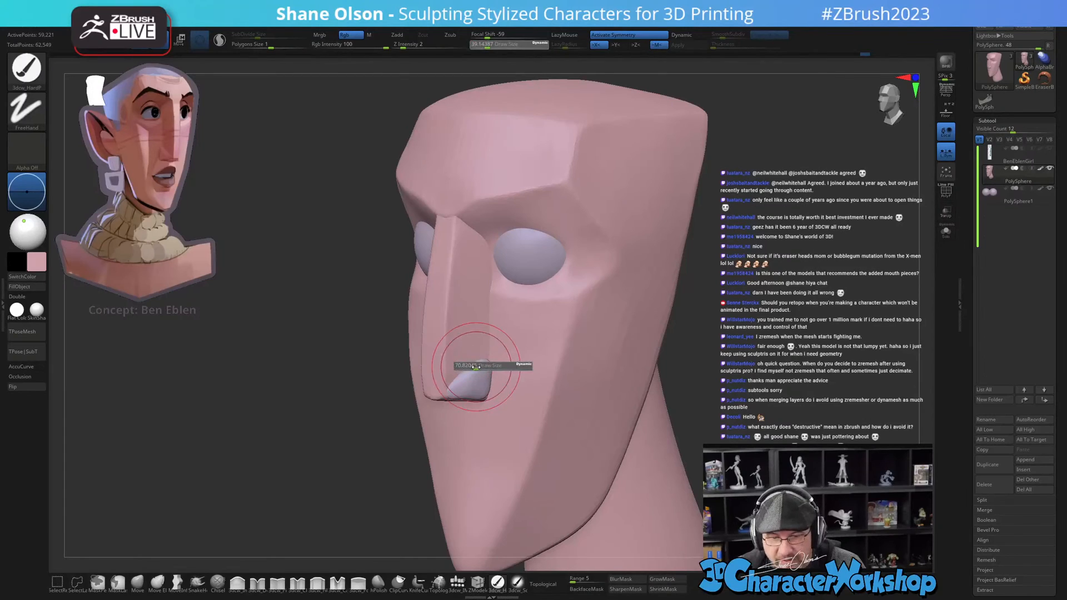
{"action": "right_click_drag", "start_coordinate": [786, 371], "coordinate": [721, 329], "text": "alt"}
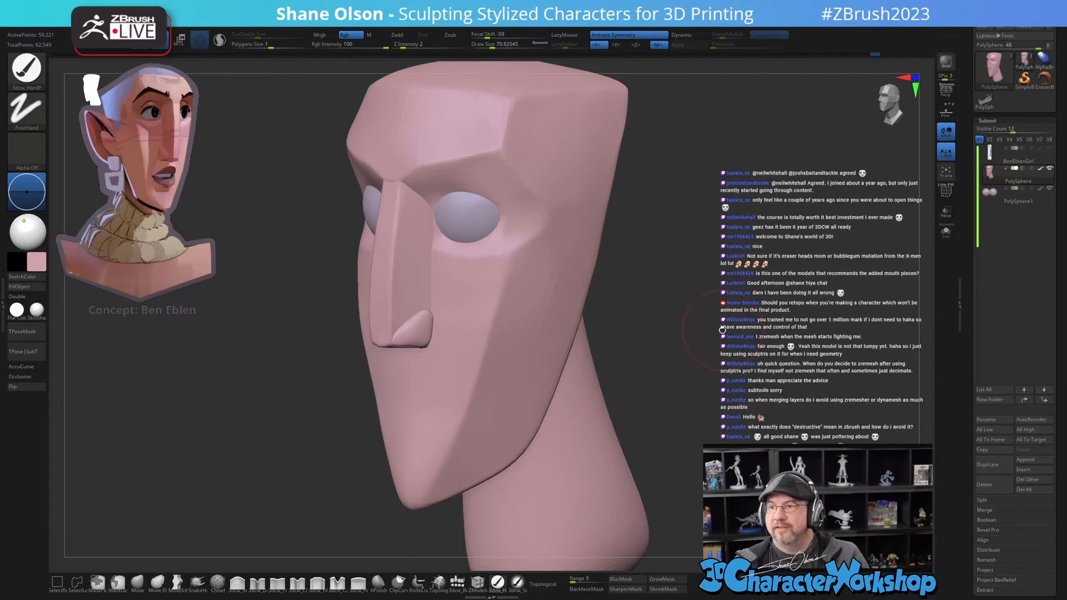
Step: Mask the whole head except the nose's polygroup, with the wireframe shown
{"action": "right_click_drag", "start_coordinate": [721, 329], "coordinate": [536, 336]}
{"action": "key", "text": "shift+f"}
{"action": "key", "text": "shift+f"}
{"action": "mouse_move", "coordinate": [700, 294]}
{"action": "right_mouse_down"}
{"action": "mouse_move", "coordinate": [741, 302]}
{"action": "mouse_move", "coordinate": [690, 312]}
{"action": "right_mouse_up"}
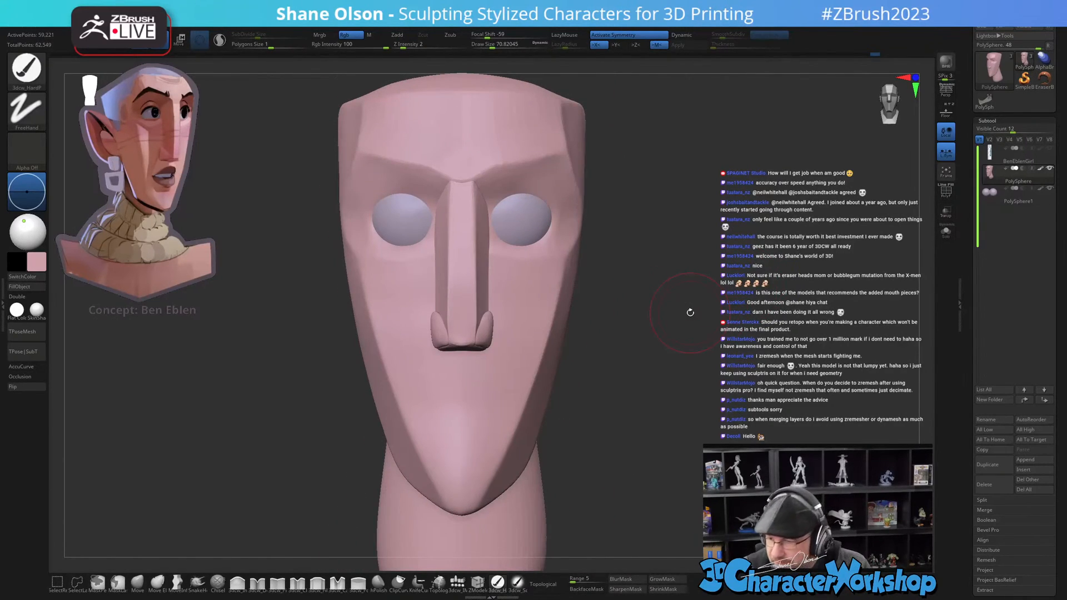
{"action": "key", "text": "ctrl"}
{"action": "key", "text": "w"}
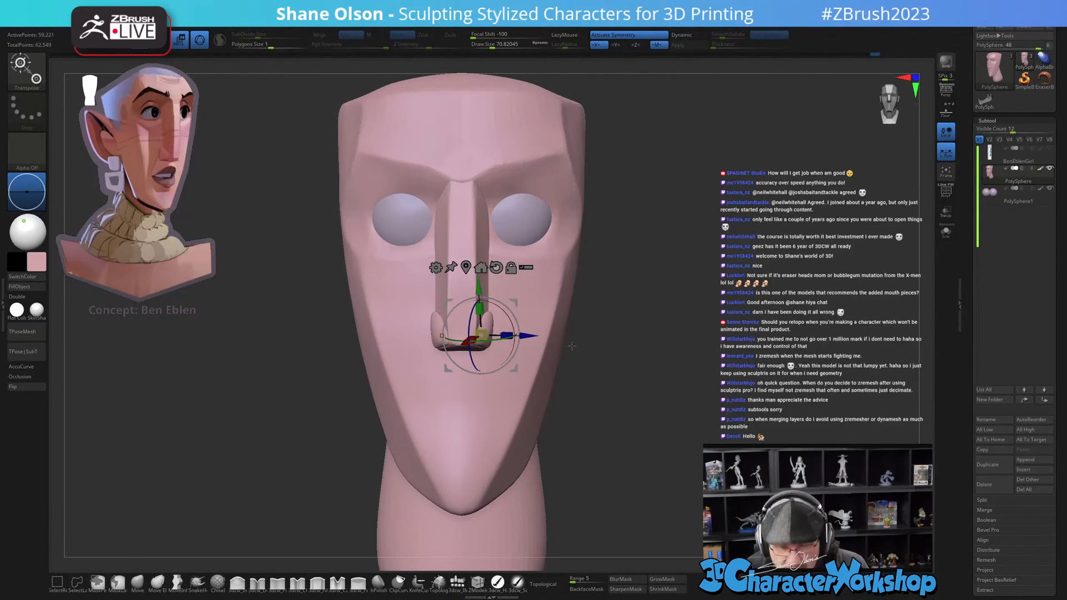
{"action": "left_click", "coordinate": [464, 232], "text": "alt"}
{"action": "key", "text": "shift+f"}
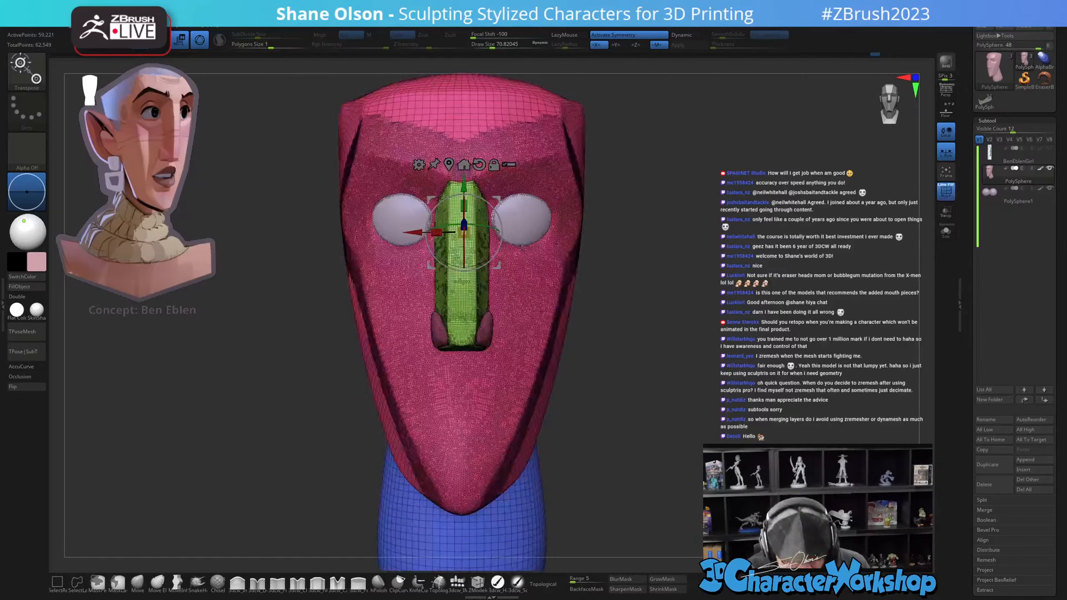
{"action": "right_click_drag", "start_coordinate": [522, 247], "coordinate": [518, 287], "text": "alt"}
{"action": "left_click", "coordinate": [466, 353], "text": "ctrl"}
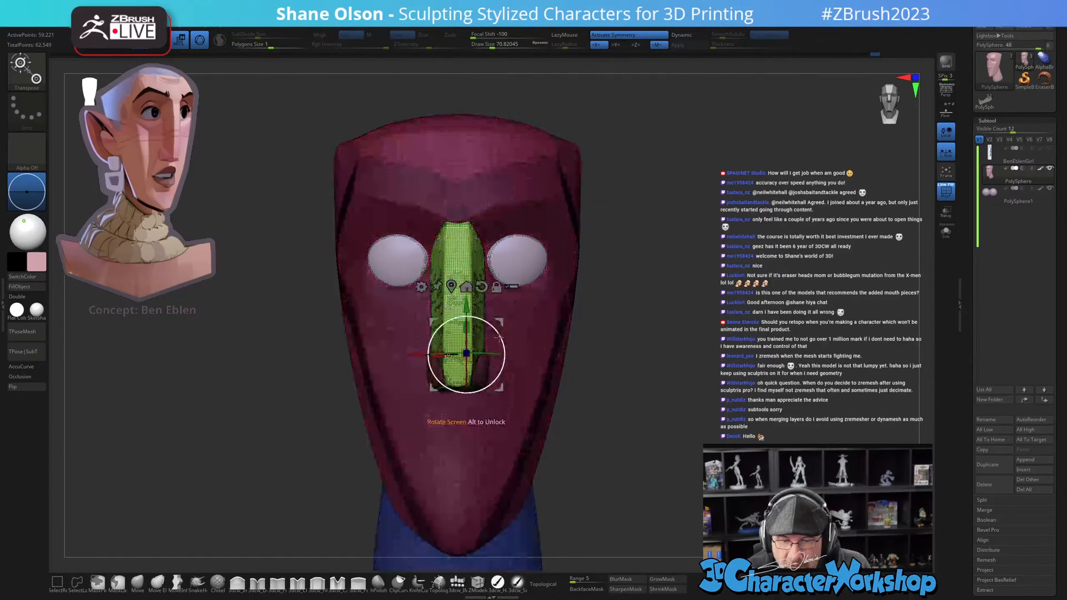
Step: Centre the transform gizmo on the unmasked nose and reset its orientation, with symmetry active
{"action": "key", "text": "x"}
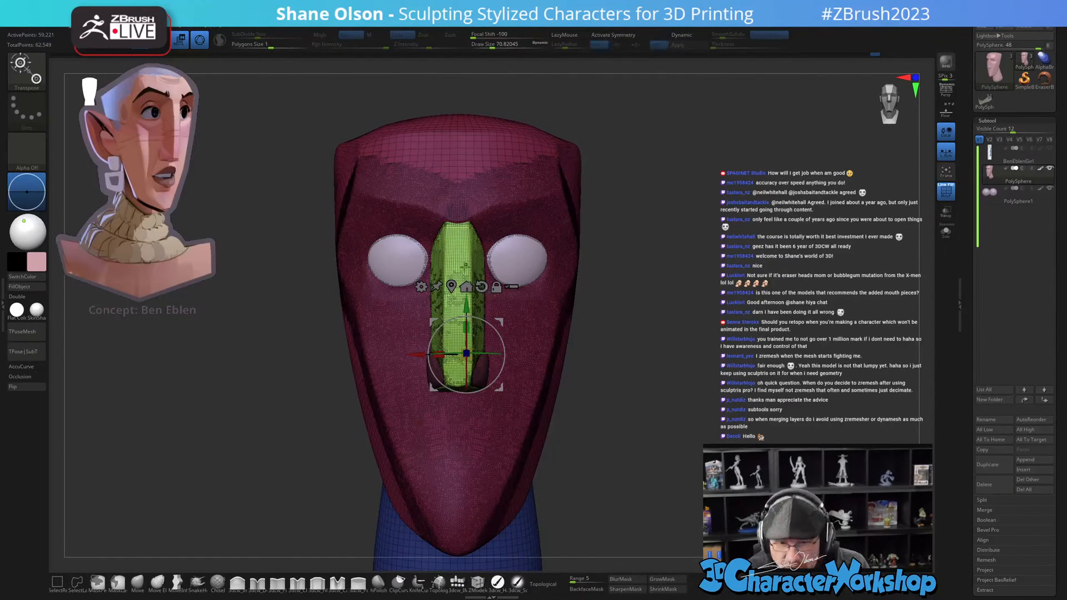
{"action": "right_click_drag", "start_coordinate": [482, 257], "coordinate": [484, 291], "text": "alt"}
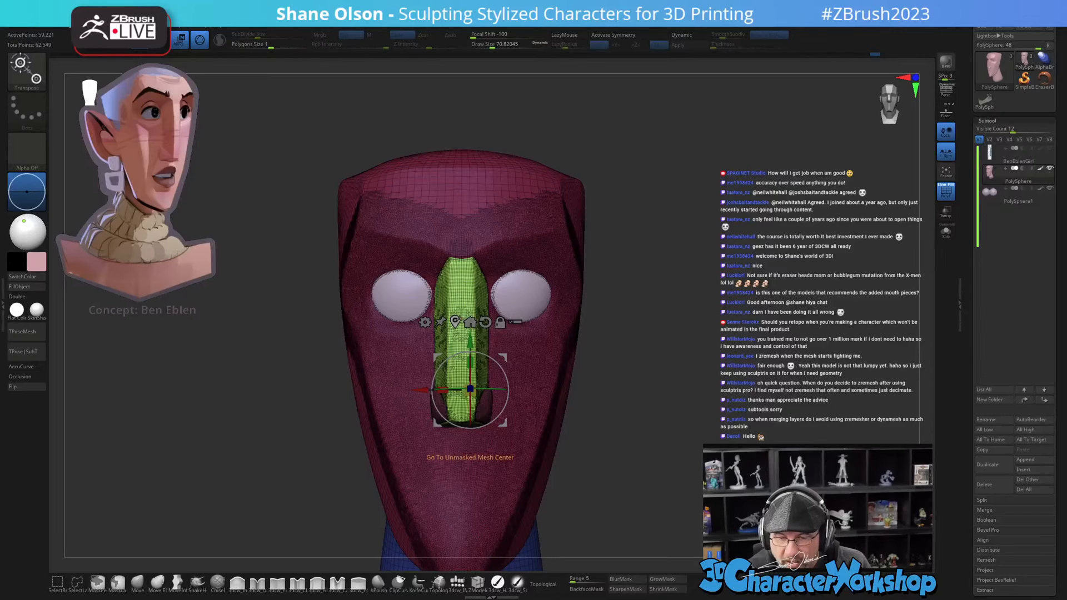
{"action": "right_click_drag", "start_coordinate": [458, 294], "coordinate": [460, 352], "text": "ctrl"}
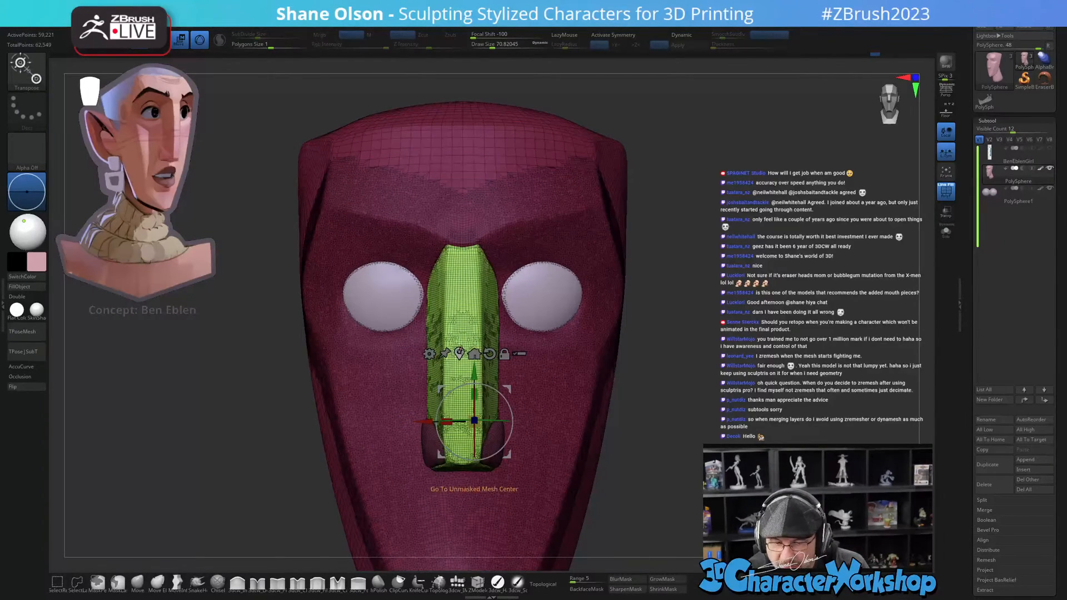
{"action": "key", "text": "x"}
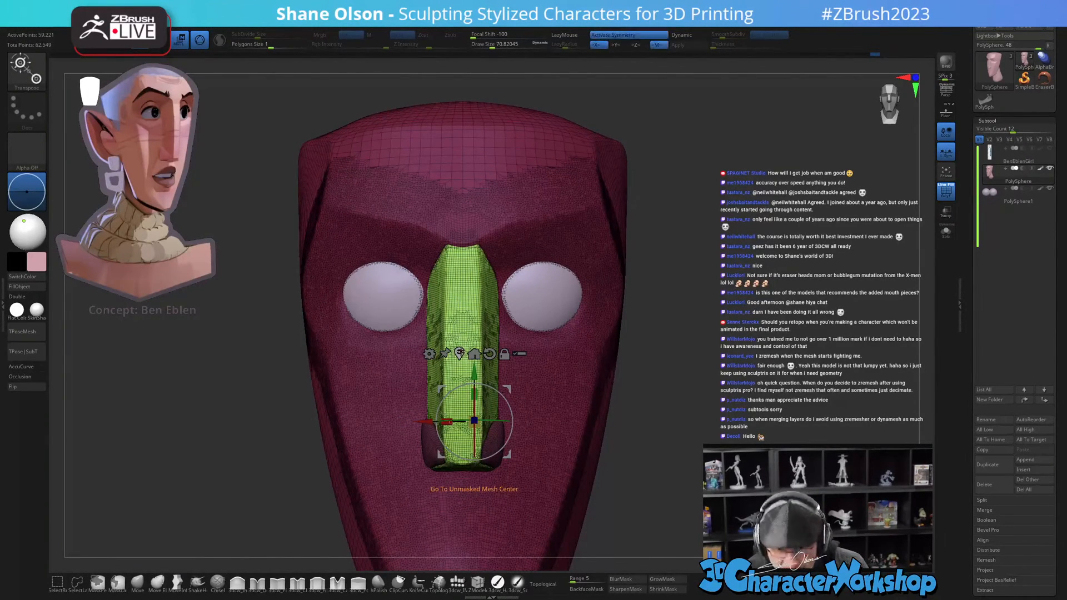
{"action": "left_click", "coordinate": [459, 353]}
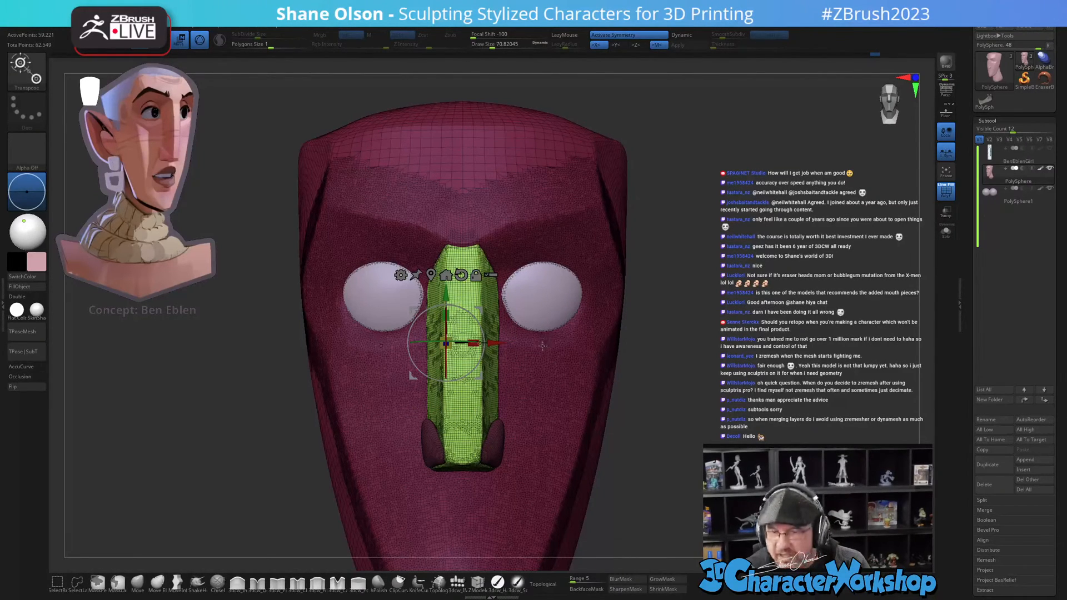
{"action": "key", "text": "x"}
{"action": "left_click", "coordinate": [432, 275]}
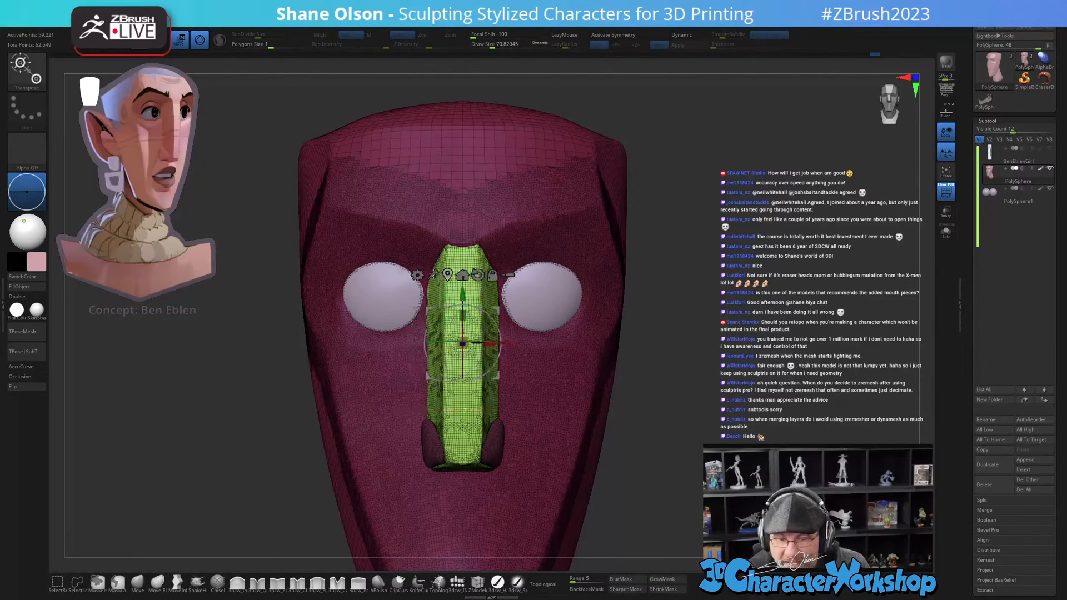
{"action": "key", "text": "x"}
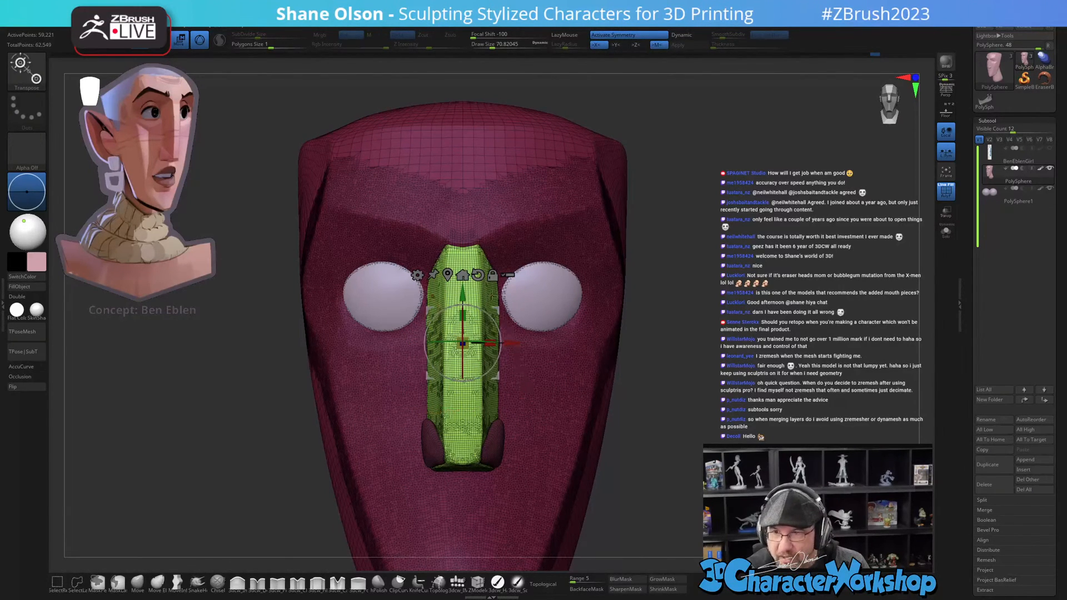
{"action": "left_click", "coordinate": [478, 274], "text": "alt"}
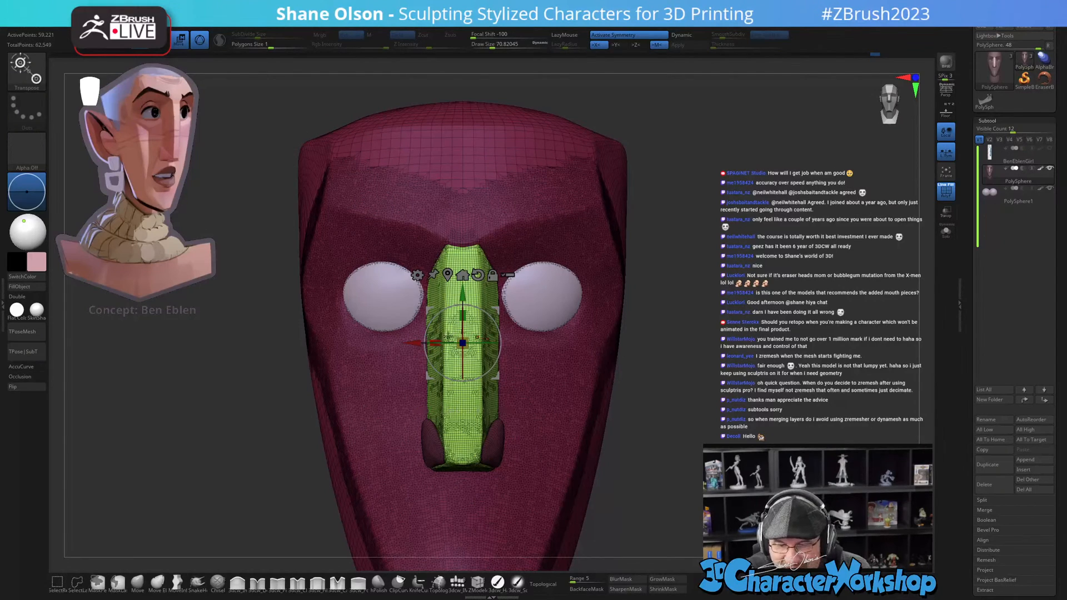
Step: Narrow the nose slightly across its width, then return to sculpting mode
{"action": "left_click_drag", "start_coordinate": [436, 342], "coordinate": [440, 339]}
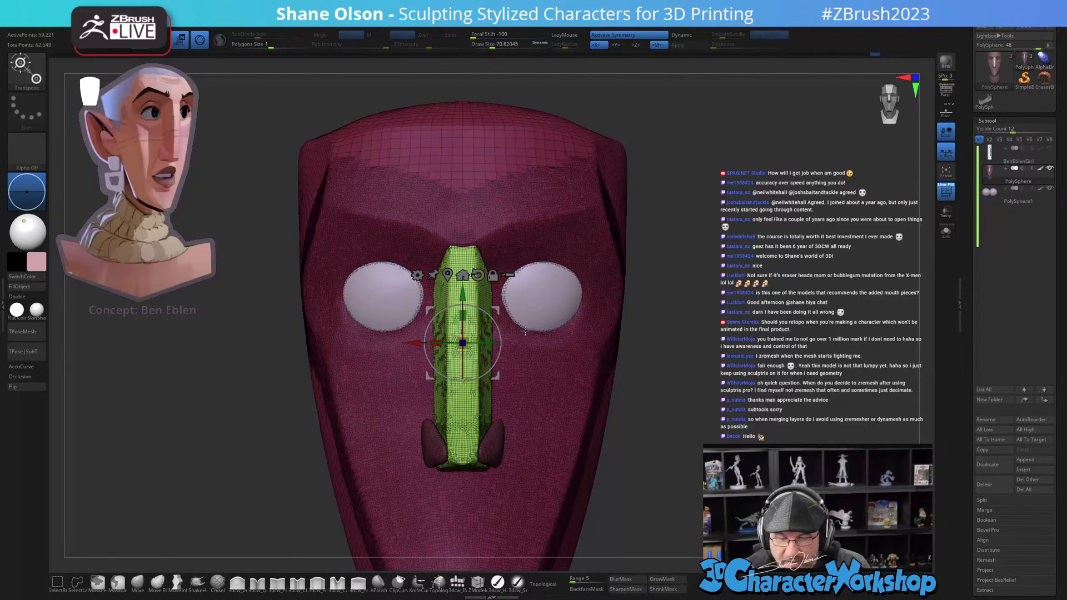
{"action": "left_click_drag", "start_coordinate": [439, 338], "coordinate": [439, 340]}
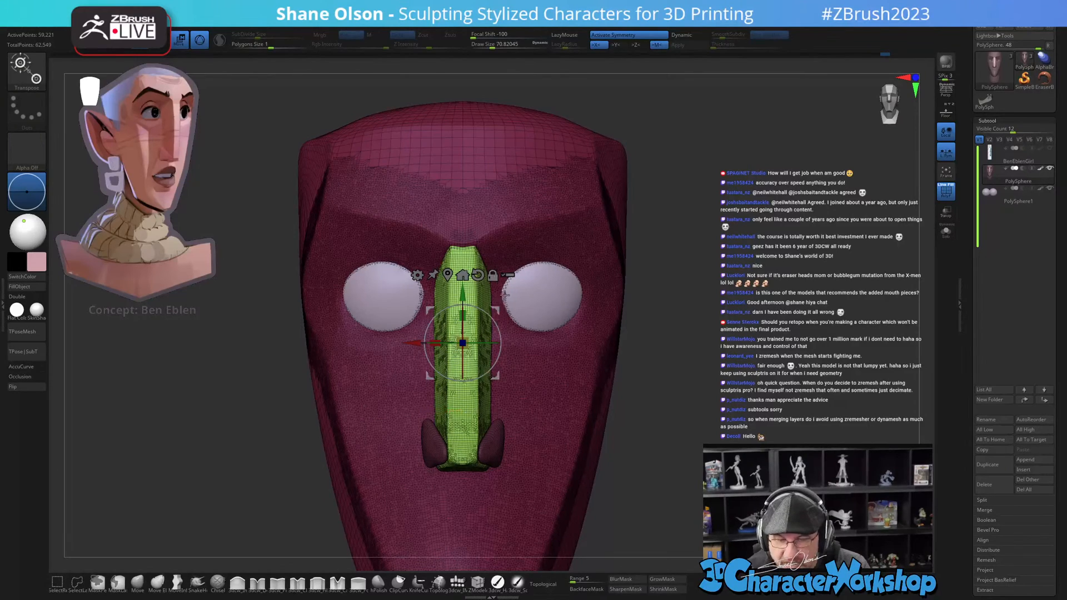
{"action": "key", "text": "q"}
{"action": "mouse_move", "coordinate": [533, 321]}
{"action": "right_mouse_down"}
{"action": "mouse_move", "coordinate": [515, 333]}
{"action": "mouse_move", "coordinate": [530, 336]}
{"action": "mouse_move", "coordinate": [509, 344]}
{"action": "mouse_move", "coordinate": [514, 361]}
{"action": "mouse_move", "coordinate": [551, 364]}
{"action": "right_mouse_up"}
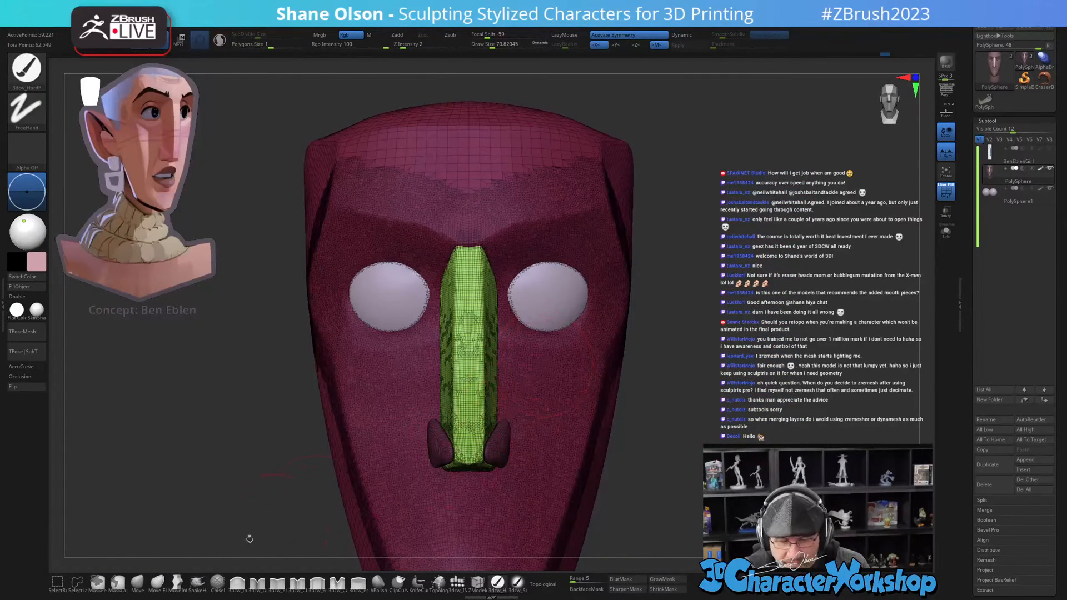
Step: Straighten the nose bridge with the Move brush at a draw size of about 90, then clear the mask and hide the wireframe
{"action": "left_click", "coordinate": [139, 582]}
{"action": "left_click_drag", "start_coordinate": [484, 360], "coordinate": [487, 360]}
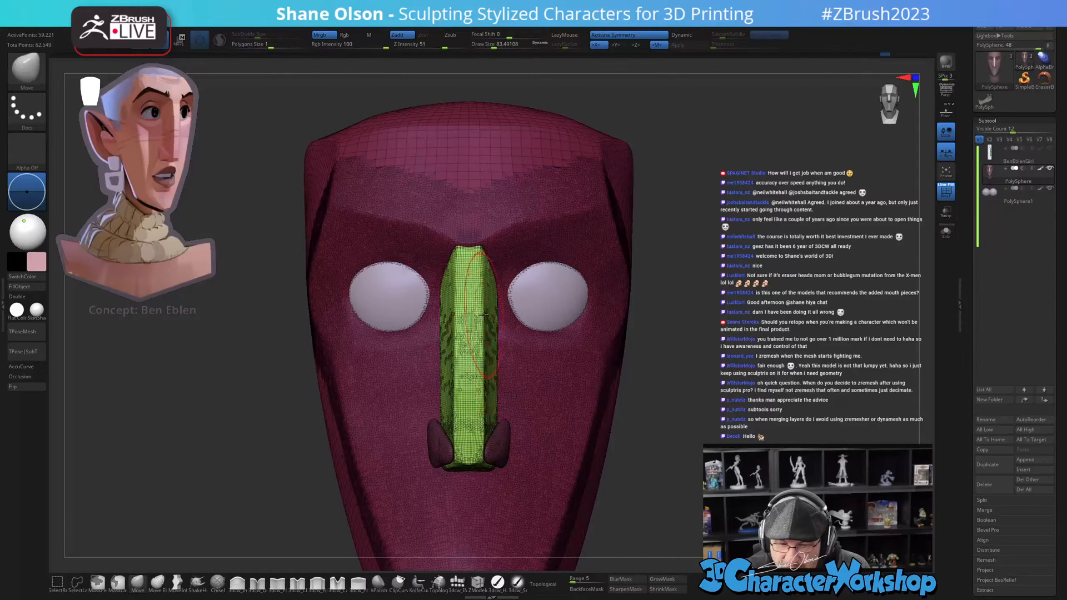
{"action": "mouse_move", "coordinate": [525, 331]}
{"action": "right_mouse_down"}
{"action": "mouse_move", "coordinate": [488, 316]}
{"action": "mouse_move", "coordinate": [502, 308]}
{"action": "mouse_move", "coordinate": [499, 339]}
{"action": "mouse_move", "coordinate": [493, 300]}
{"action": "right_mouse_up"}
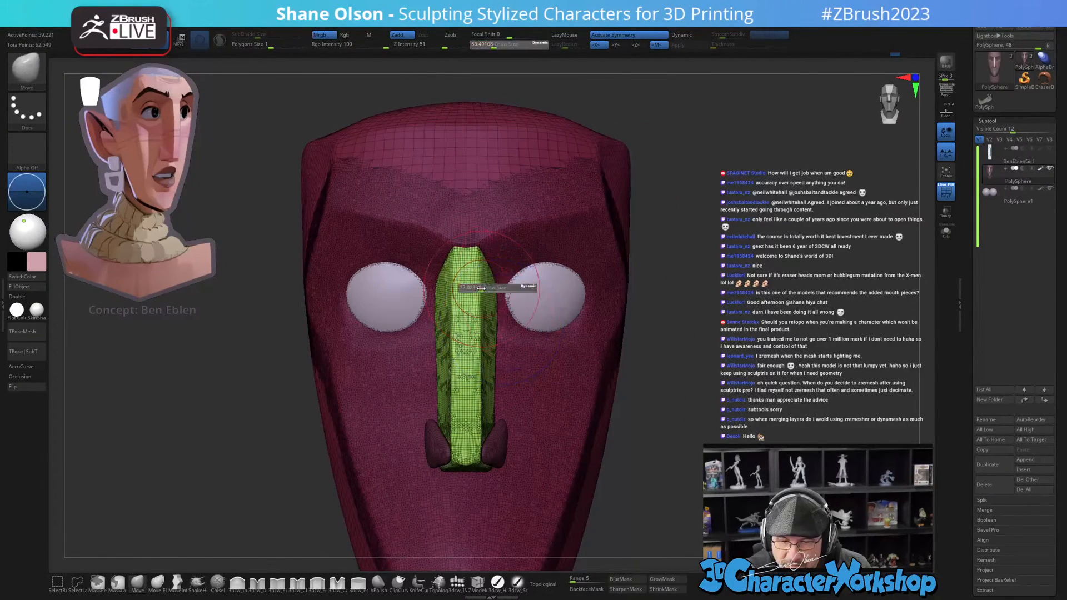
{"action": "right_click_drag", "start_coordinate": [483, 264], "coordinate": [485, 273]}
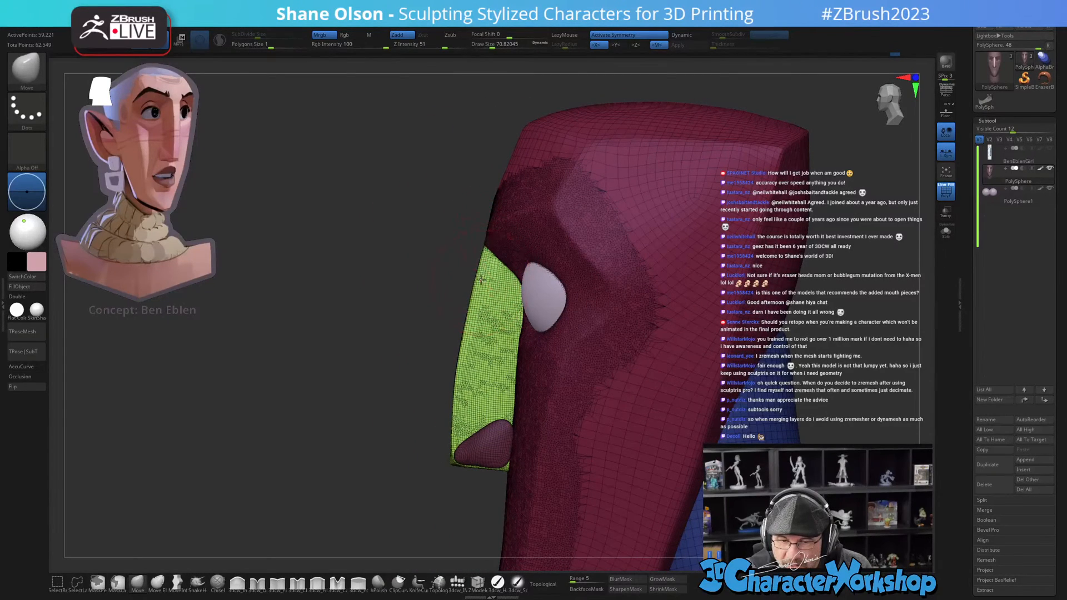
{"action": "key", "text": "bracketright"}
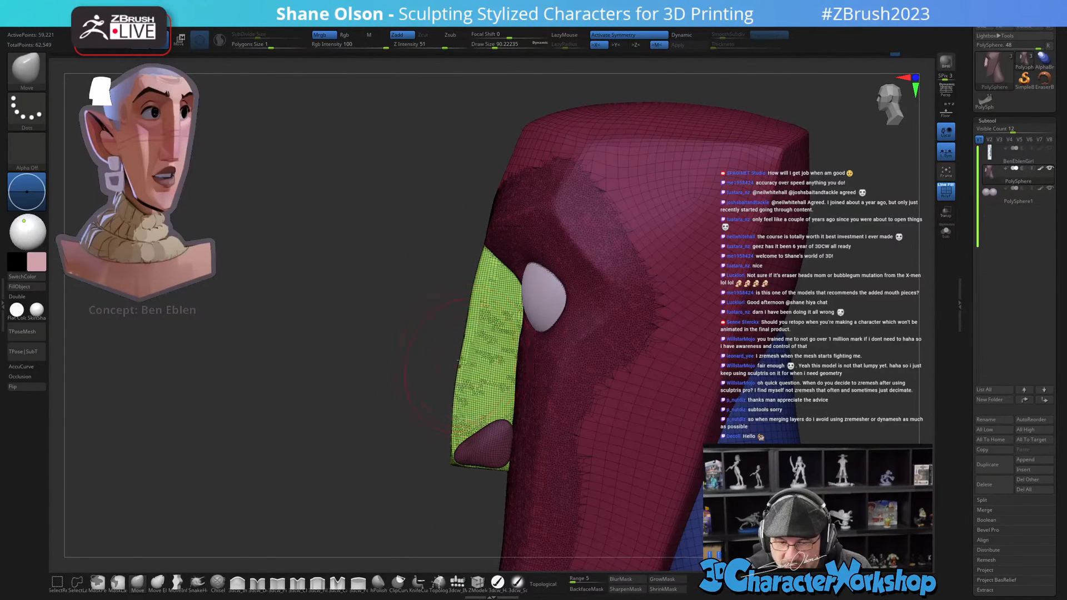
{"action": "mouse_move", "coordinate": [476, 323]}
{"action": "right_mouse_down", "text": "shift"}
{"action": "mouse_move", "coordinate": [638, 431]}
{"action": "mouse_move", "coordinate": [700, 444]}
{"action": "mouse_move", "coordinate": [666, 447]}
{"action": "mouse_move", "coordinate": [692, 430]}
{"action": "mouse_move", "coordinate": [694, 378]}
{"action": "mouse_move", "coordinate": [705, 385]}
{"action": "mouse_move", "coordinate": [695, 374]}
{"action": "mouse_move", "coordinate": [707, 376]}
{"action": "right_mouse_up", "text": "shift"}
{"action": "key", "text": "shift+f"}
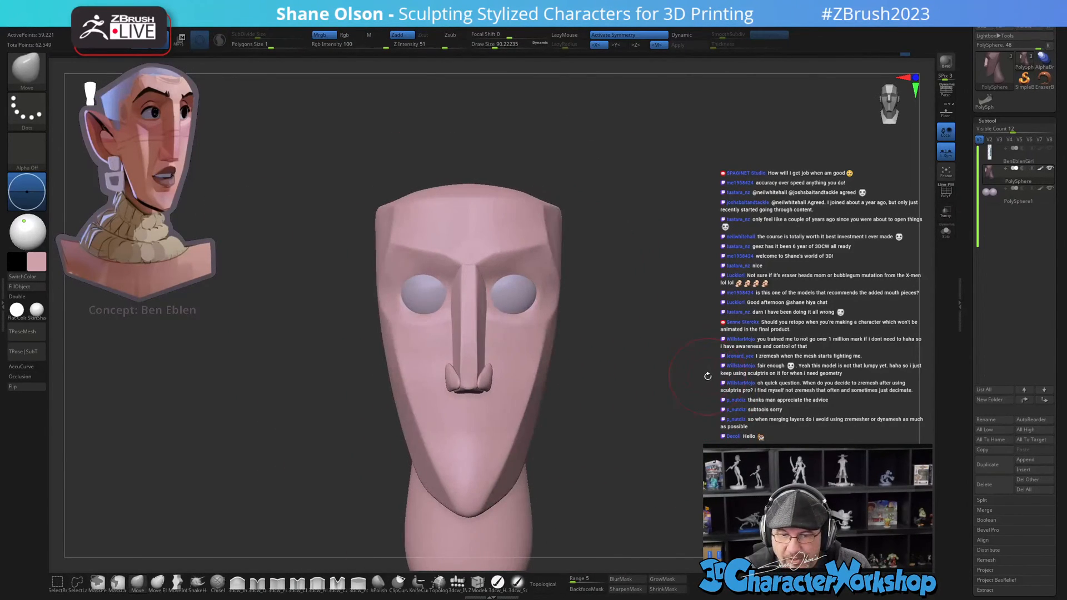
Step: Reshape the brow ridge above the eyes into a sharper slant with the Move brush
{"action": "right_click_drag", "start_coordinate": [627, 321], "coordinate": [627, 373], "text": "ctrl"}
{"action": "right_click_drag", "start_coordinate": [627, 372], "coordinate": [623, 478], "text": "alt"}
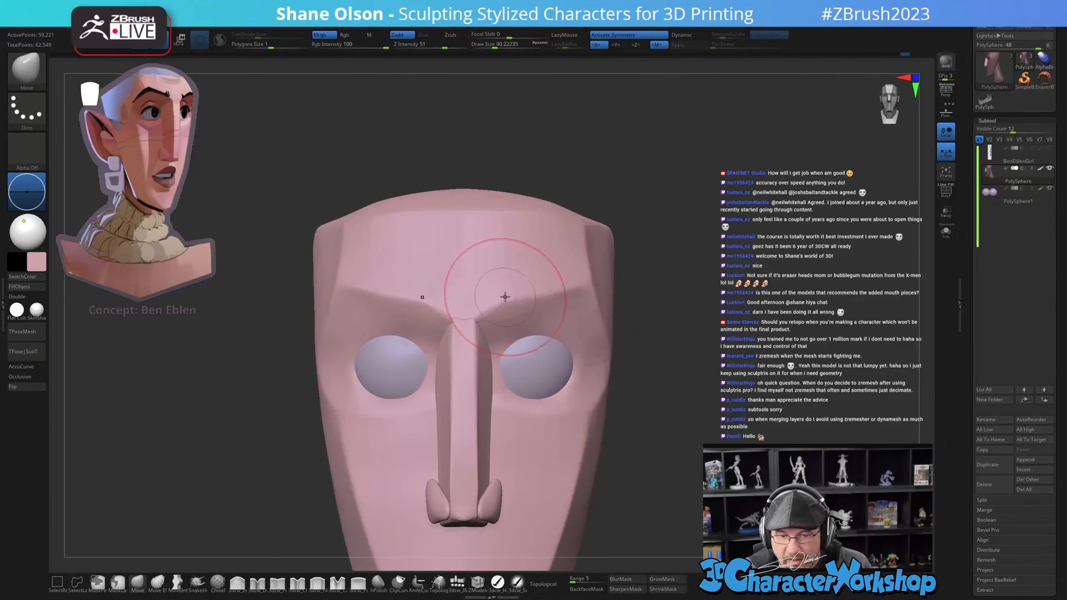
{"action": "right_click_drag", "start_coordinate": [423, 388], "coordinate": [489, 300]}
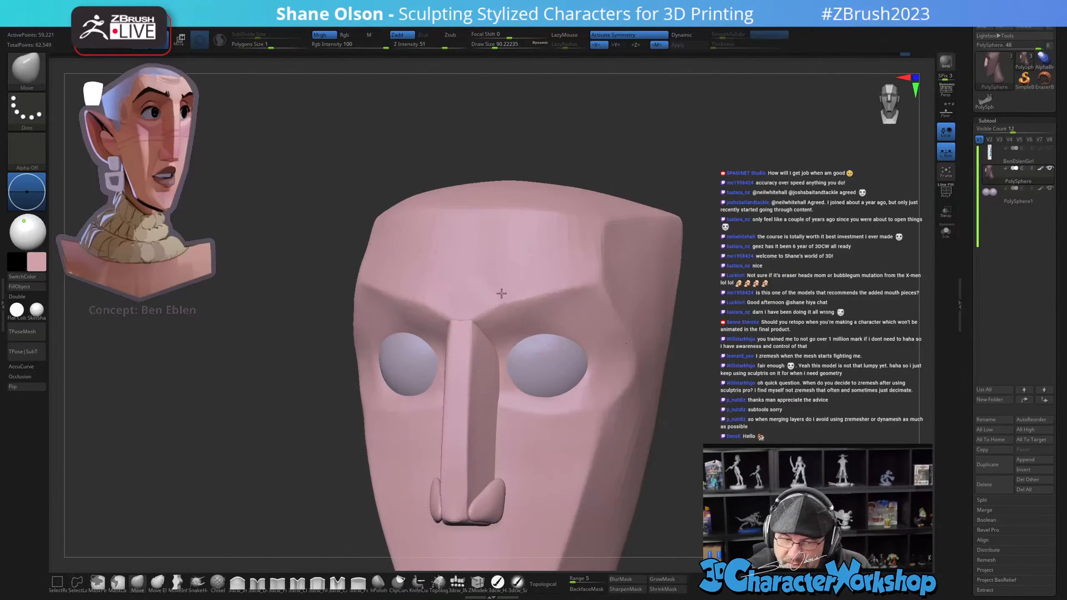
{"action": "left_click_drag", "start_coordinate": [548, 284], "coordinate": [537, 286]}
{"action": "left_click_drag", "start_coordinate": [536, 288], "coordinate": [568, 278]}
Step: Crisp the brow and outer eye-socket edges with the Pinch brush at a draw size of about 54, then smooth the forehead and temple
{"action": "mouse_move", "coordinate": [572, 295]}
{"action": "right_mouse_down"}
{"action": "mouse_move", "coordinate": [578, 335]}
{"action": "mouse_move", "coordinate": [540, 346]}
{"action": "right_mouse_up"}
{"action": "left_click", "coordinate": [277, 582]}
{"action": "key", "text": "s"}
{"action": "left_click_drag", "start_coordinate": [537, 321], "coordinate": [532, 321]}
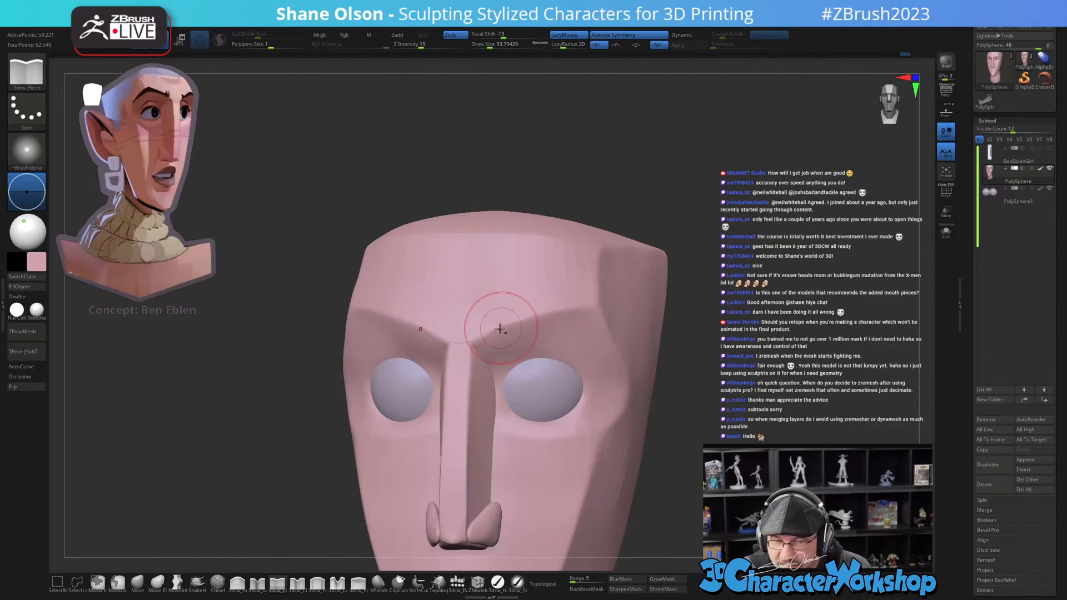
{"action": "right_click_drag", "start_coordinate": [692, 303], "coordinate": [602, 305]}
{"action": "left_click_drag", "start_coordinate": [597, 309], "coordinate": [621, 340]}
{"action": "left_click_drag", "start_coordinate": [650, 381], "coordinate": [659, 395]}
{"action": "left_click_drag", "start_coordinate": [612, 430], "coordinate": [642, 406]}
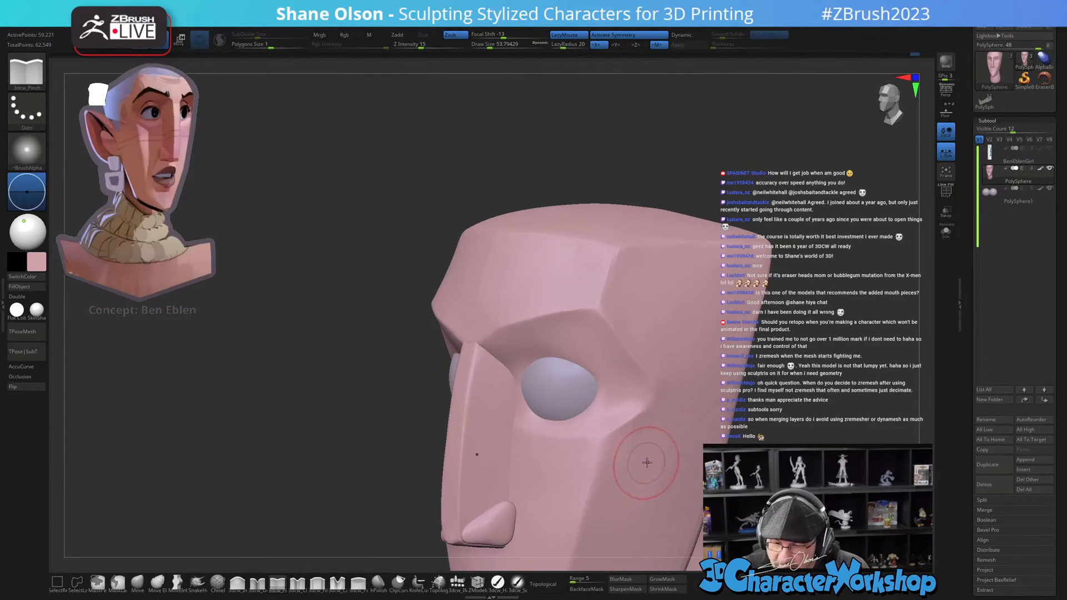
{"action": "right_click_drag", "start_coordinate": [657, 464], "coordinate": [654, 480]}
{"action": "mouse_move", "coordinate": [652, 367]}
{"action": "left_mouse_down", "text": "shift"}
{"action": "mouse_move", "coordinate": [642, 347]}
{"action": "mouse_move", "coordinate": [546, 304]}
{"action": "left_mouse_up", "text": "shift"}
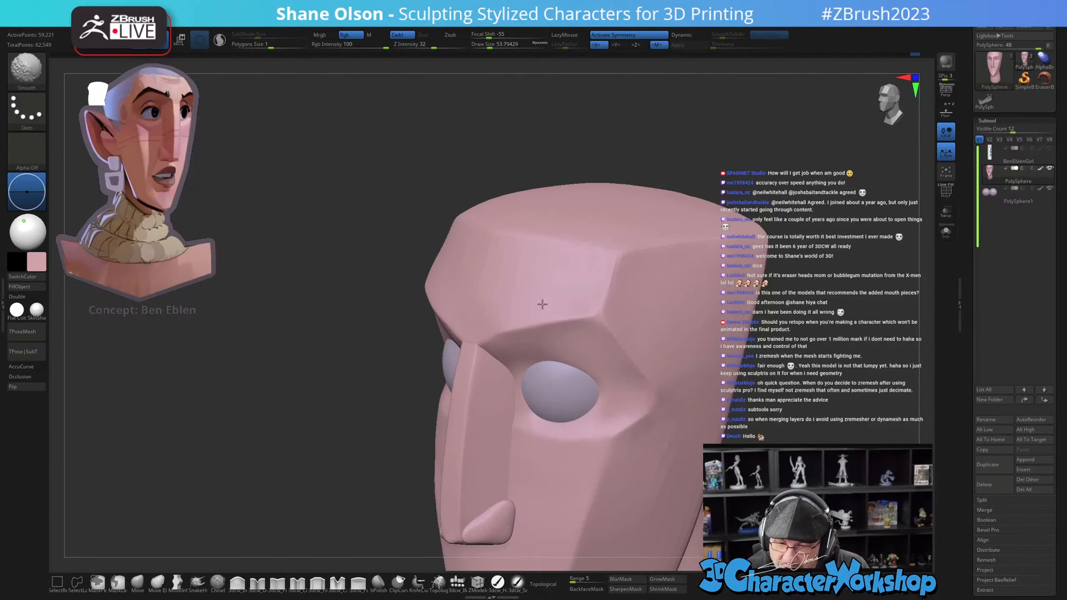
Step: Pinch the cheek plane's edge from the cheekbone down to the chin at a draw size of about 44
{"action": "right_click_drag", "start_coordinate": [655, 447], "coordinate": [654, 467]}
{"action": "key", "text": "s"}
{"action": "left_click_drag", "start_coordinate": [654, 453], "coordinate": [648, 427]}
{"action": "mouse_move", "coordinate": [668, 466]}
{"action": "right_mouse_down", "text": "alt"}
{"action": "mouse_move", "coordinate": [659, 381]}
{"action": "mouse_move", "coordinate": [631, 393]}
{"action": "mouse_move", "coordinate": [610, 270]}
{"action": "right_mouse_up", "text": "alt"}
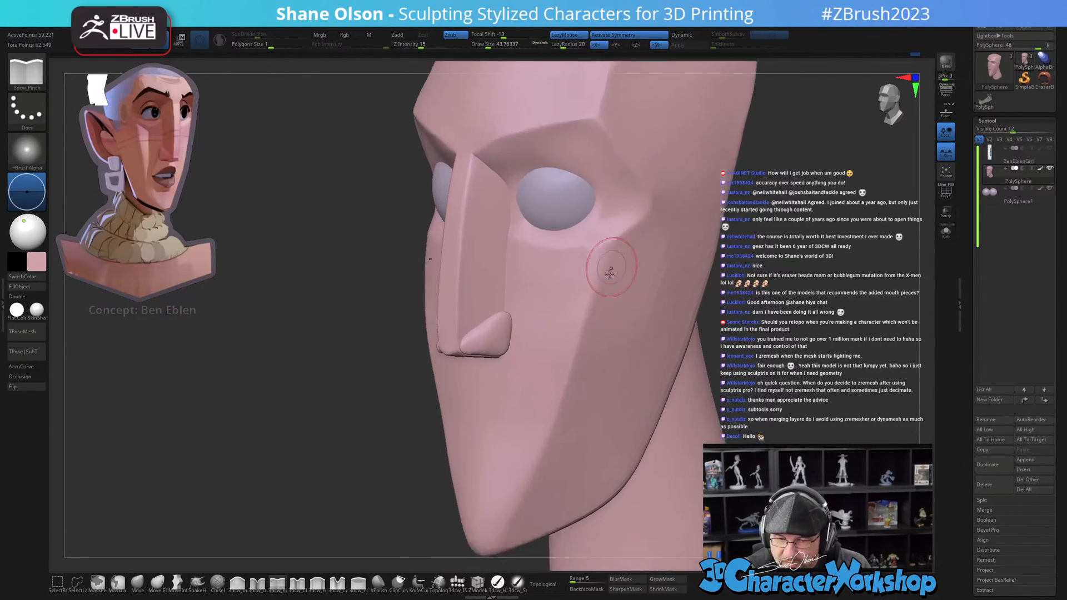
{"action": "left_click_drag", "start_coordinate": [602, 251], "coordinate": [595, 280]}
{"action": "left_click_drag", "start_coordinate": [541, 450], "coordinate": [512, 520]}
{"action": "right_click_drag", "start_coordinate": [607, 383], "coordinate": [619, 359]}
{"action": "right_click_drag", "start_coordinate": [619, 305], "coordinate": [611, 383], "text": "alt"}
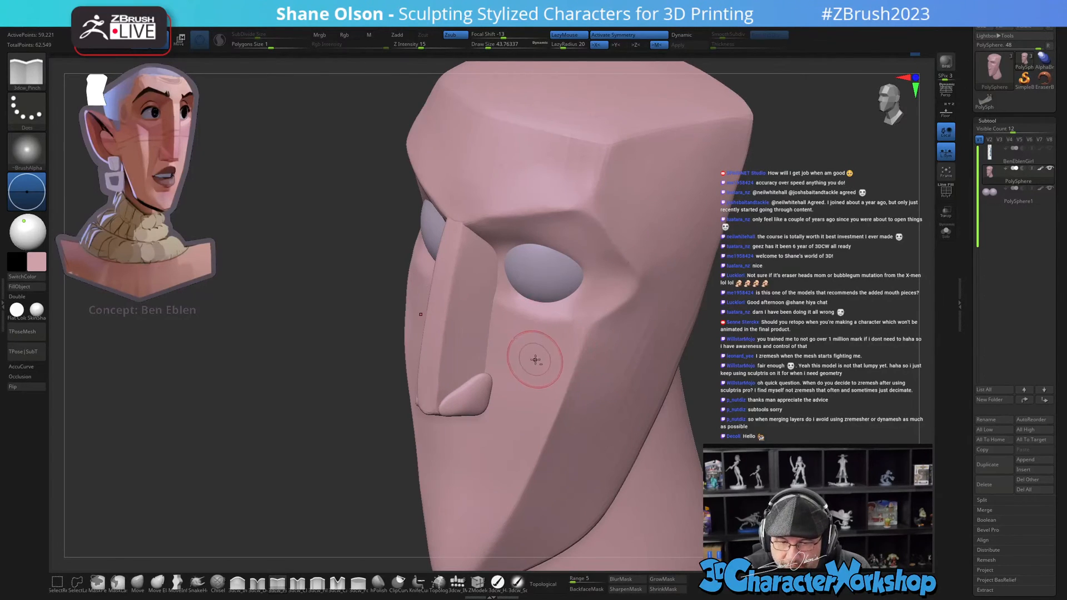
Step: Adjust the cheekbone and eye-socket planes with the Move brush at a draw size of about 65
{"action": "left_click", "coordinate": [138, 582]}
{"action": "mouse_move", "coordinate": [536, 333]}
{"action": "right_mouse_down"}
{"action": "mouse_move", "coordinate": [580, 275]}
{"action": "mouse_move", "coordinate": [572, 315]}
{"action": "mouse_move", "coordinate": [596, 311]}
{"action": "mouse_move", "coordinate": [541, 296]}
{"action": "mouse_move", "coordinate": [566, 293]}
{"action": "mouse_move", "coordinate": [565, 327]}
{"action": "right_mouse_up"}
{"action": "key", "text": "s"}
{"action": "mouse_move", "coordinate": [562, 312]}
{"action": "right_mouse_down"}
{"action": "mouse_move", "coordinate": [538, 308]}
{"action": "mouse_move", "coordinate": [610, 303]}
{"action": "mouse_move", "coordinate": [572, 303]}
{"action": "mouse_move", "coordinate": [608, 341]}
{"action": "mouse_move", "coordinate": [594, 377]}
{"action": "right_mouse_up"}
{"action": "mouse_move", "coordinate": [514, 307]}
{"action": "right_mouse_down"}
{"action": "mouse_move", "coordinate": [538, 305]}
{"action": "mouse_move", "coordinate": [631, 409]}
{"action": "mouse_move", "coordinate": [623, 362]}
{"action": "mouse_move", "coordinate": [636, 388]}
{"action": "right_mouse_up"}
{"action": "right_click_drag", "start_coordinate": [603, 323], "coordinate": [604, 339]}
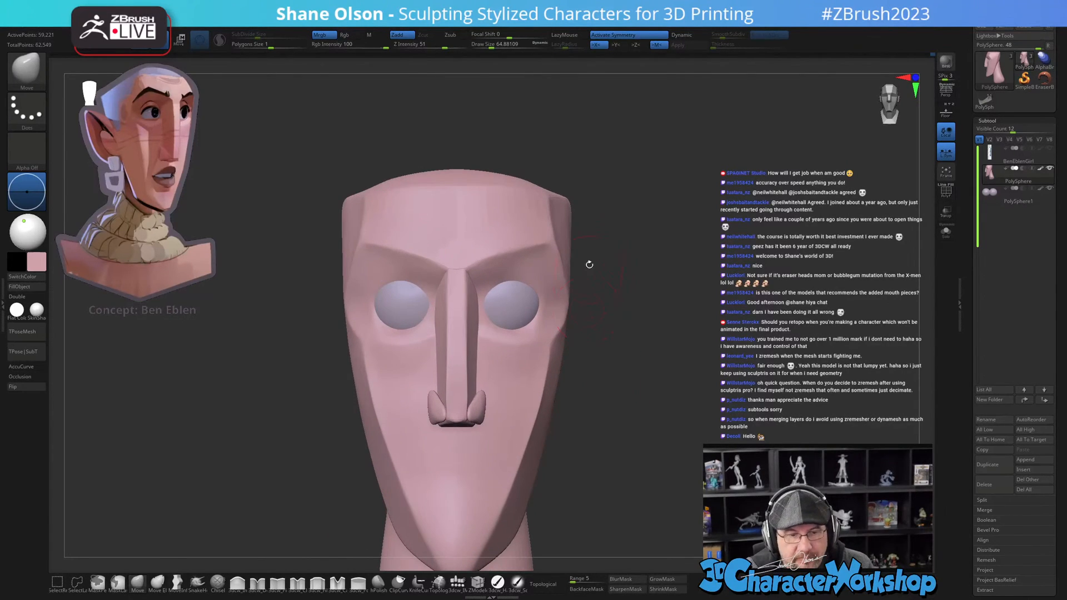
Step: Reshape the sides of the head around the temples and cheekbones with the Move brush, enlarging the draw size to about 177
{"action": "key", "text": "s"}
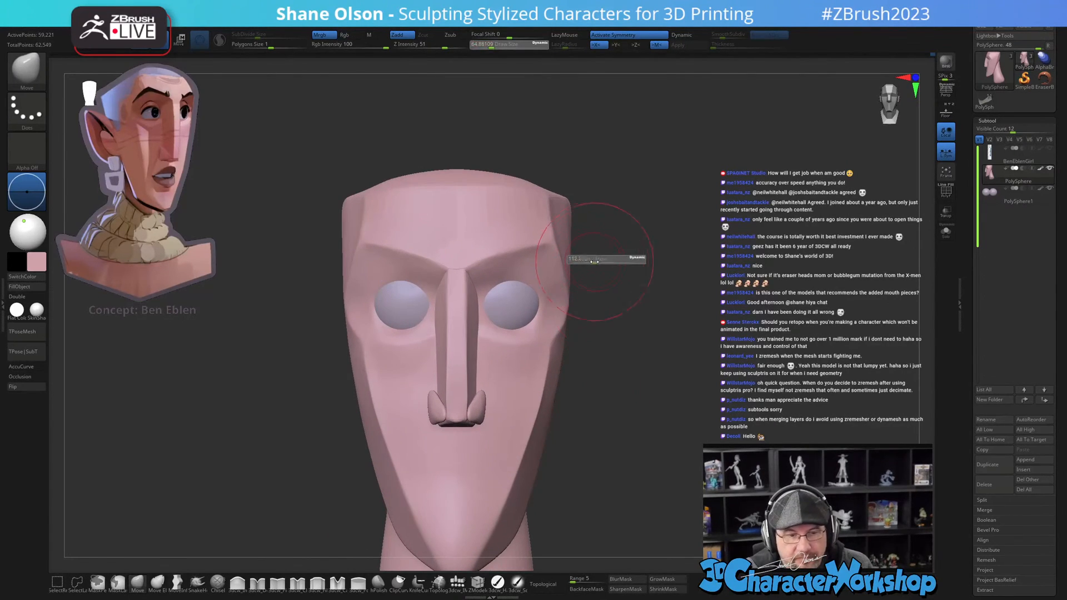
{"action": "left_click", "coordinate": [611, 260]}
{"action": "right_click_drag", "start_coordinate": [589, 264], "coordinate": [548, 244]}
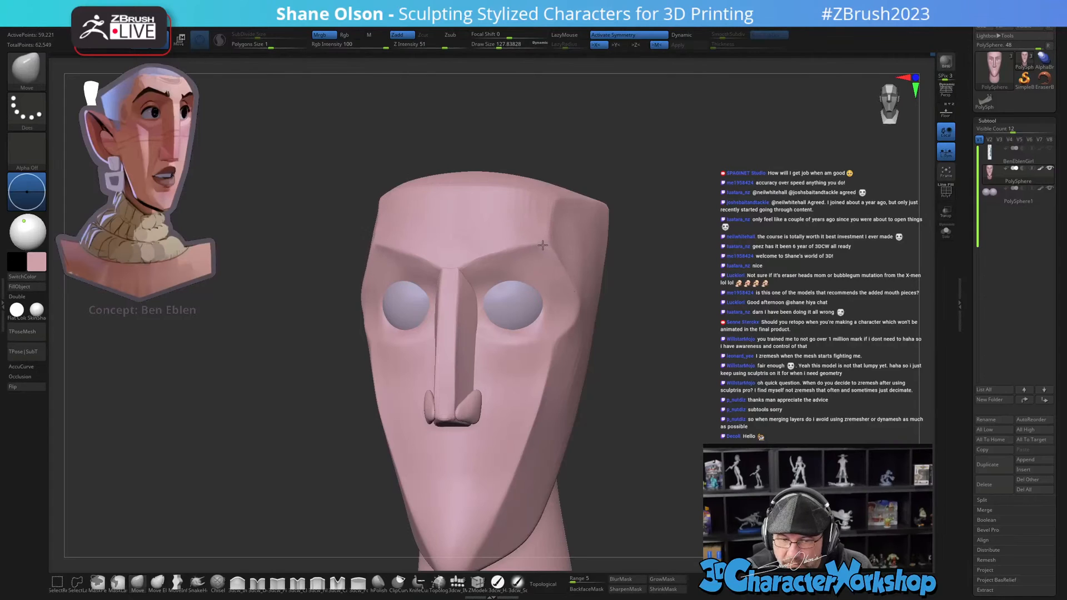
{"action": "key", "text": "s"}
{"action": "left_click", "coordinate": [589, 321]}
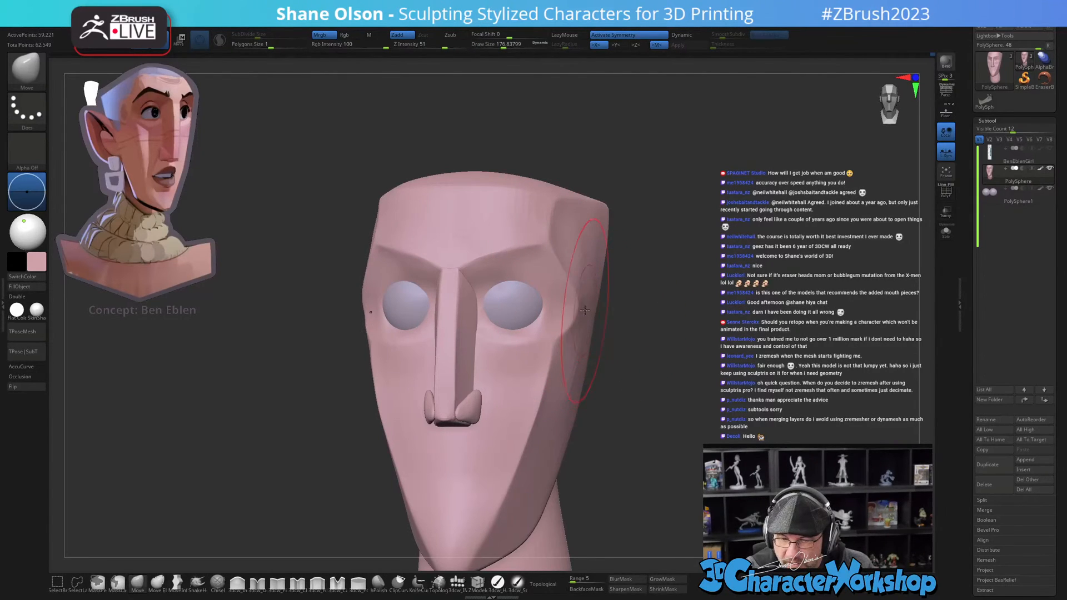
{"action": "mouse_move", "coordinate": [604, 260]}
{"action": "right_mouse_down", "text": "shift"}
{"action": "mouse_move", "coordinate": [618, 264]}
{"action": "mouse_move", "coordinate": [553, 230]}
{"action": "mouse_move", "coordinate": [564, 260]}
{"action": "mouse_move", "coordinate": [547, 276]}
{"action": "mouse_move", "coordinate": [628, 365]}
{"action": "mouse_move", "coordinate": [650, 366]}
{"action": "mouse_move", "coordinate": [643, 374]}
{"action": "mouse_move", "coordinate": [721, 310]}
{"action": "mouse_move", "coordinate": [757, 308]}
{"action": "right_mouse_up", "text": "shift"}
{"action": "right_click_drag", "start_coordinate": [434, 300], "coordinate": [695, 399], "text": "shift"}
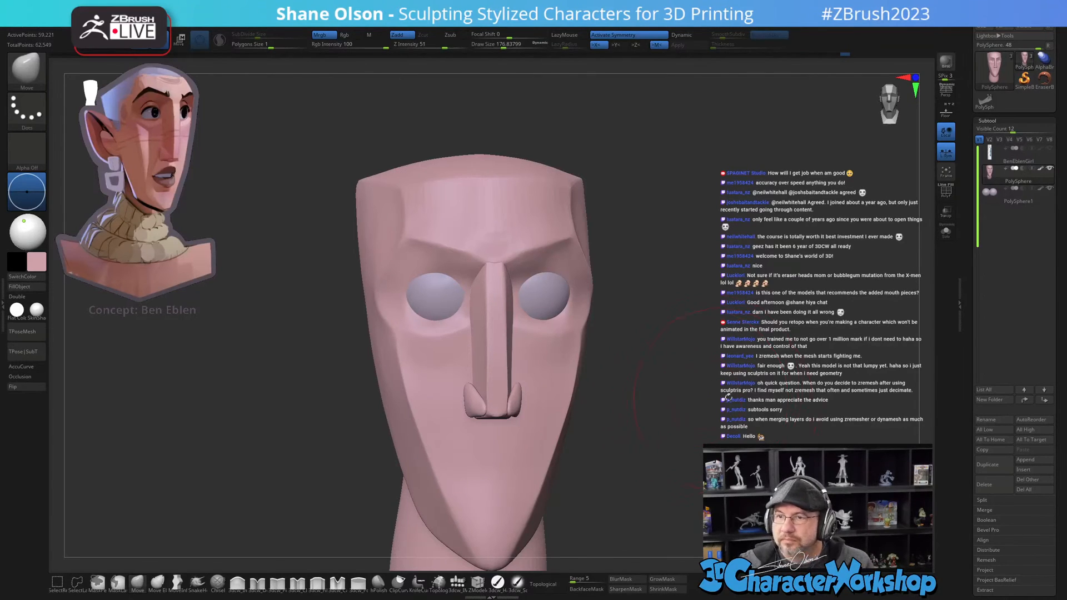
Step: Refine the brow with the Move brush at a draw size of about 97 and smooth the forehead's outer plane
{"action": "mouse_move", "coordinate": [755, 347]}
{"action": "right_mouse_down", "text": "ctrl"}
{"action": "mouse_move", "coordinate": [762, 272]}
{"action": "mouse_move", "coordinate": [689, 328]}
{"action": "right_mouse_up", "text": "ctrl"}
{"action": "key", "text": "s"}
{"action": "left_click_drag", "start_coordinate": [689, 329], "coordinate": [685, 331]}
{"action": "key", "text": "s"}
{"action": "left_click_drag", "start_coordinate": [470, 289], "coordinate": [462, 286]}
{"action": "right_click_drag", "start_coordinate": [636, 277], "coordinate": [559, 261]}
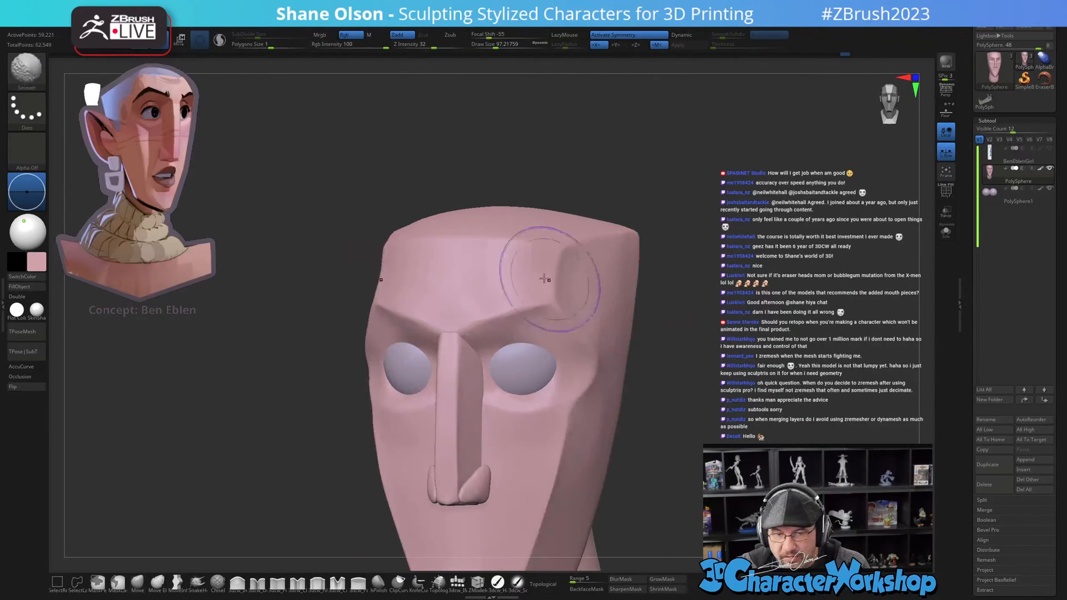
{"action": "right_click_drag", "start_coordinate": [820, 292], "coordinate": [854, 300]}
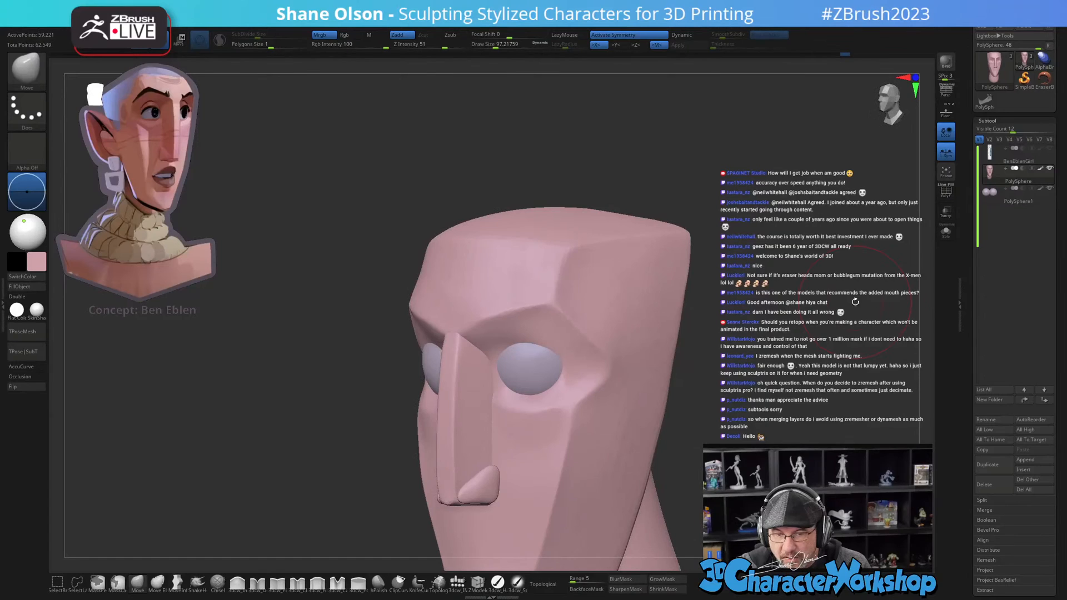
Step: Return to the front view of the head and make the eyeballs the active subtool
{"action": "right_click_drag", "start_coordinate": [797, 334], "coordinate": [710, 316]}
{"action": "left_click_drag", "start_coordinate": [711, 316], "coordinate": [741, 343], "text": "alt"}
{"action": "left_click", "coordinate": [639, 313], "text": "alt"}
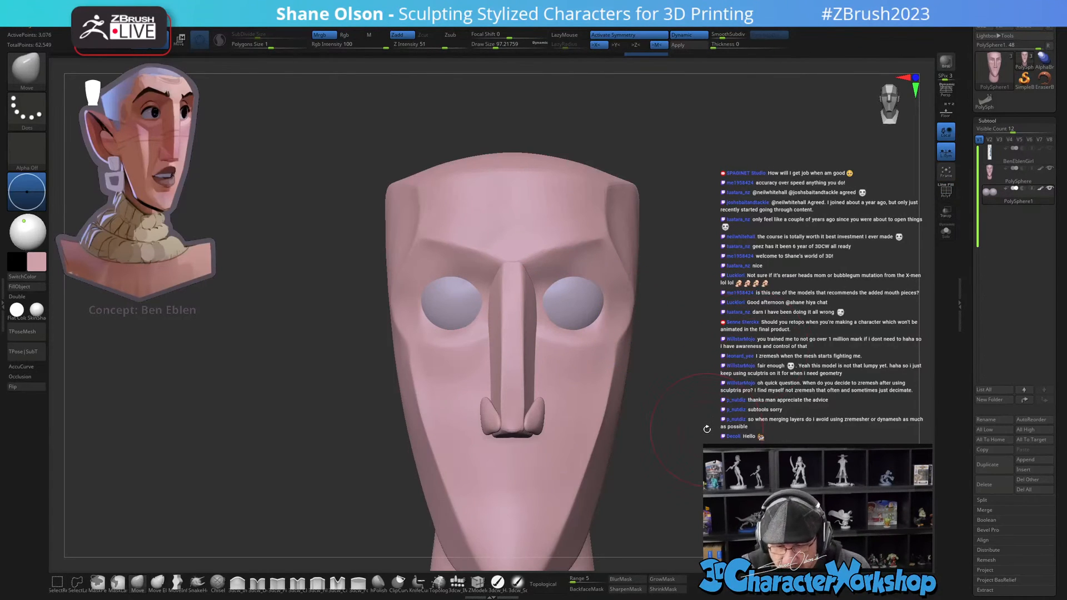
Step: Turn on transparency to reveal the eyeballs through the head and ready the Topology brush at a draw size of about 23
{"action": "left_click", "coordinate": [953, 212]}
{"action": "right_click_drag", "start_coordinate": [681, 326], "coordinate": [692, 390]}
{"action": "key", "text": "s"}
{"action": "left_click_drag", "start_coordinate": [722, 388], "coordinate": [719, 388]}
{"action": "right_click_drag", "start_coordinate": [695, 389], "coordinate": [699, 411], "text": "ctrl"}
{"action": "mouse_move", "coordinate": [560, 392]}
{"action": "right_mouse_down"}
{"action": "mouse_move", "coordinate": [567, 370]}
{"action": "mouse_move", "coordinate": [562, 381]}
{"action": "right_mouse_up"}
{"action": "left_click", "coordinate": [437, 586]}
{"action": "key", "text": "s"}
{"action": "left_click_drag", "start_coordinate": [556, 390], "coordinate": [548, 391]}
{"action": "right_click_drag", "start_coordinate": [548, 390], "coordinate": [538, 390]}
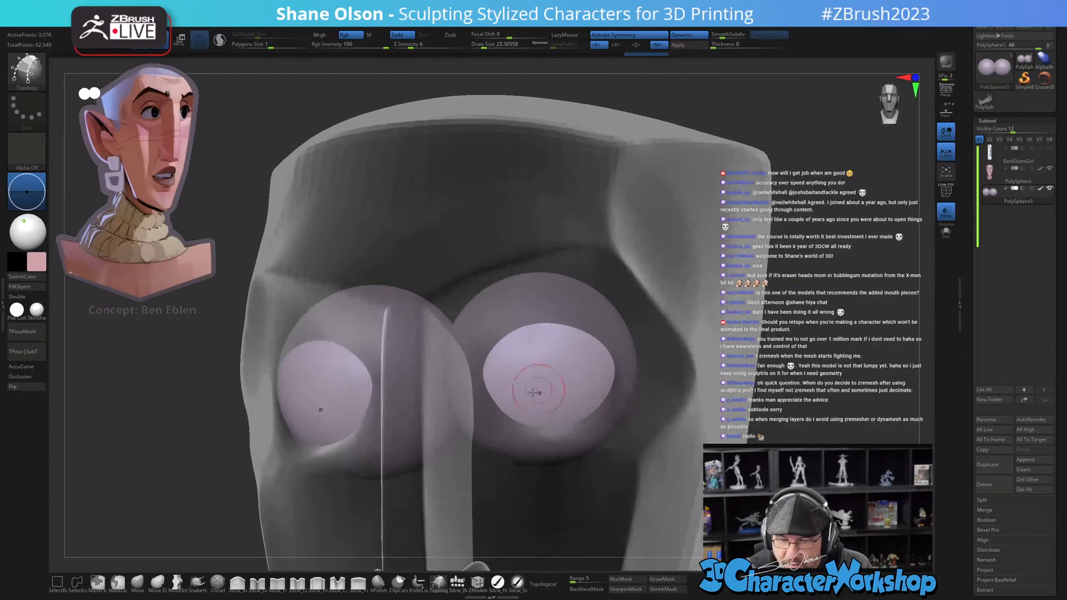
Step: Draw two roughly parallel topology curves across the upper part of the eyeballs to mark the edges of the upper eyelid
{"action": "left_click_drag", "start_coordinate": [552, 362], "coordinate": [554, 361]}
{"action": "key", "text": "ctrl+z"}
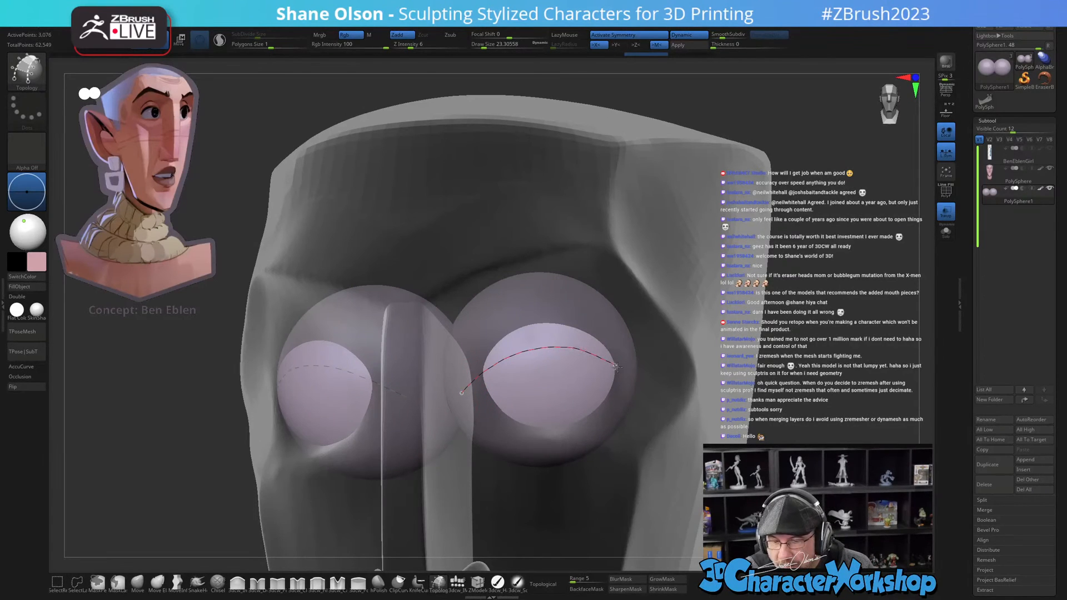
{"action": "right_click_drag", "start_coordinate": [628, 377], "coordinate": [470, 352]}
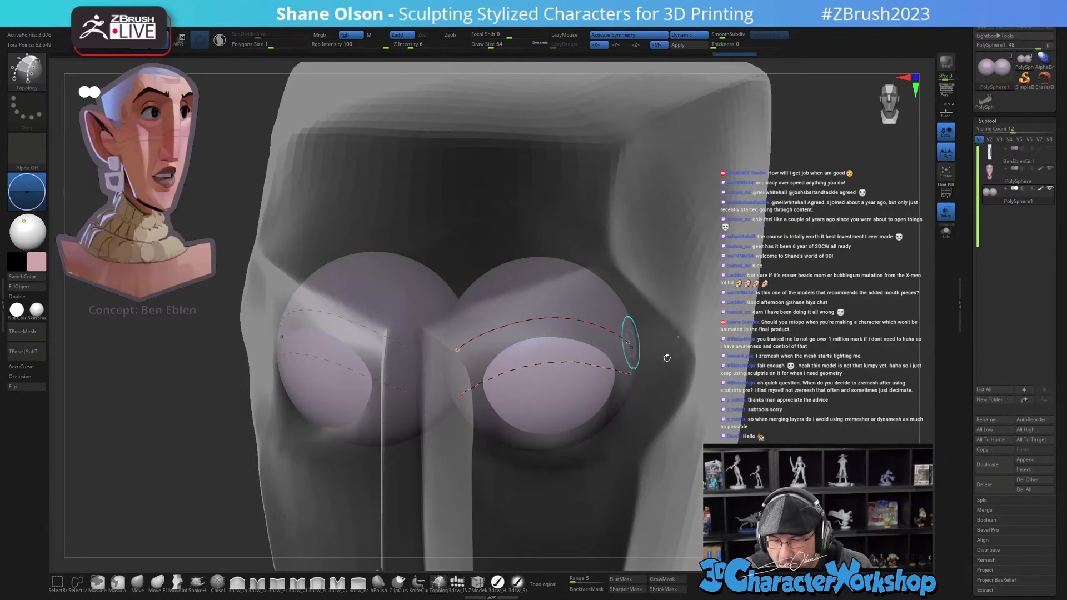
{"action": "right_click_drag", "start_coordinate": [624, 345], "coordinate": [623, 363]}
Step: Draw cross curves from the inner to the outer eye corner to divide the upper eyelid into quads, and trim the excess ends
{"action": "right_click_drag", "start_coordinate": [467, 399], "coordinate": [482, 325]}
{"action": "right_click_drag", "start_coordinate": [491, 407], "coordinate": [534, 360]}
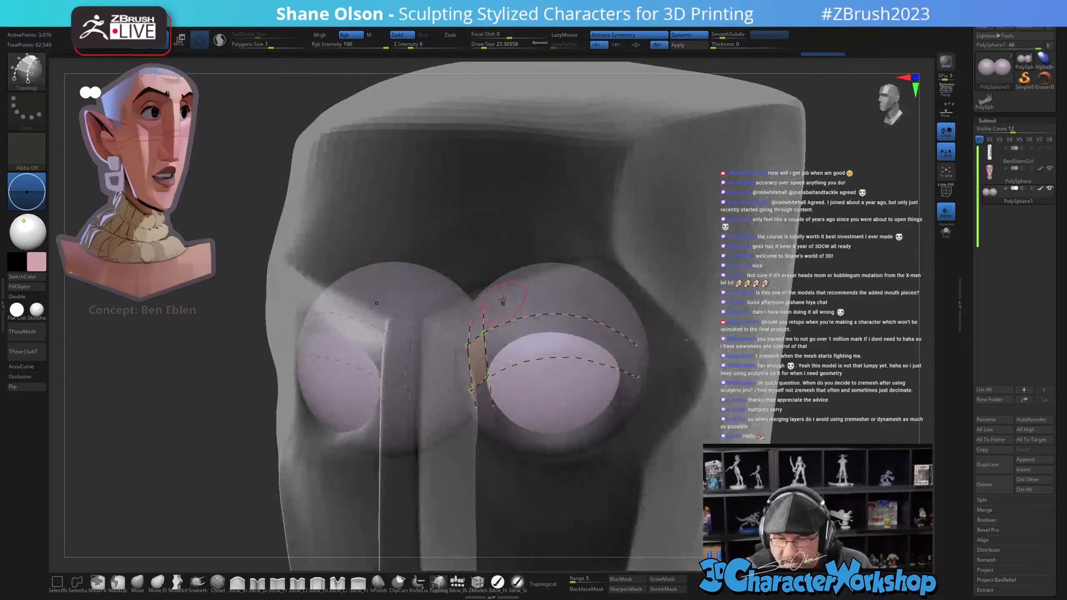
{"action": "left_click_drag", "start_coordinate": [536, 340], "coordinate": [538, 398]}
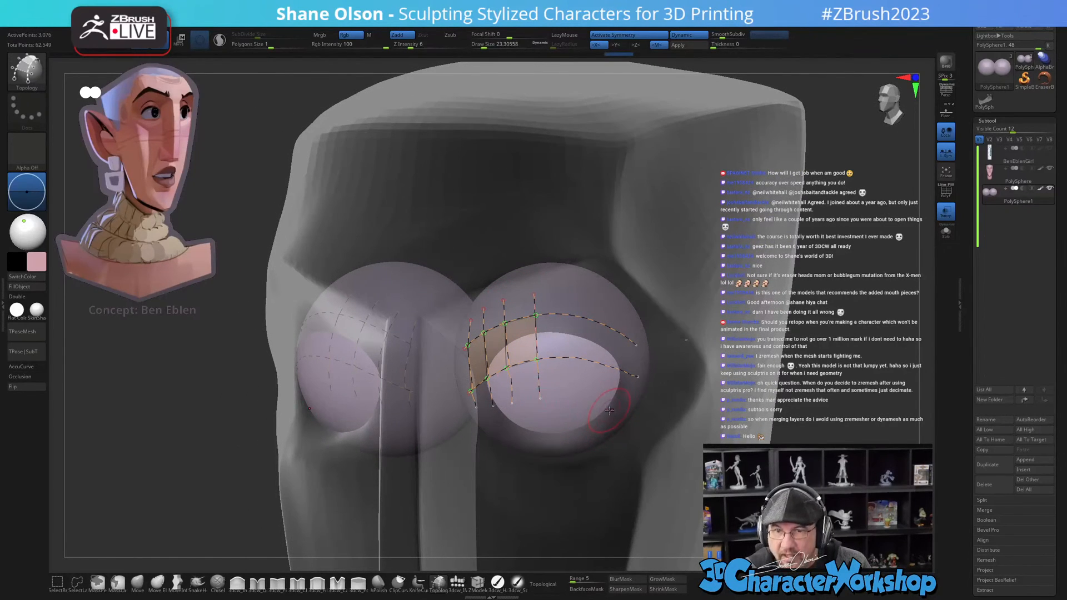
{"action": "right_click_drag", "start_coordinate": [609, 410], "coordinate": [592, 371]}
{"action": "right_click_drag", "start_coordinate": [556, 303], "coordinate": [590, 354]}
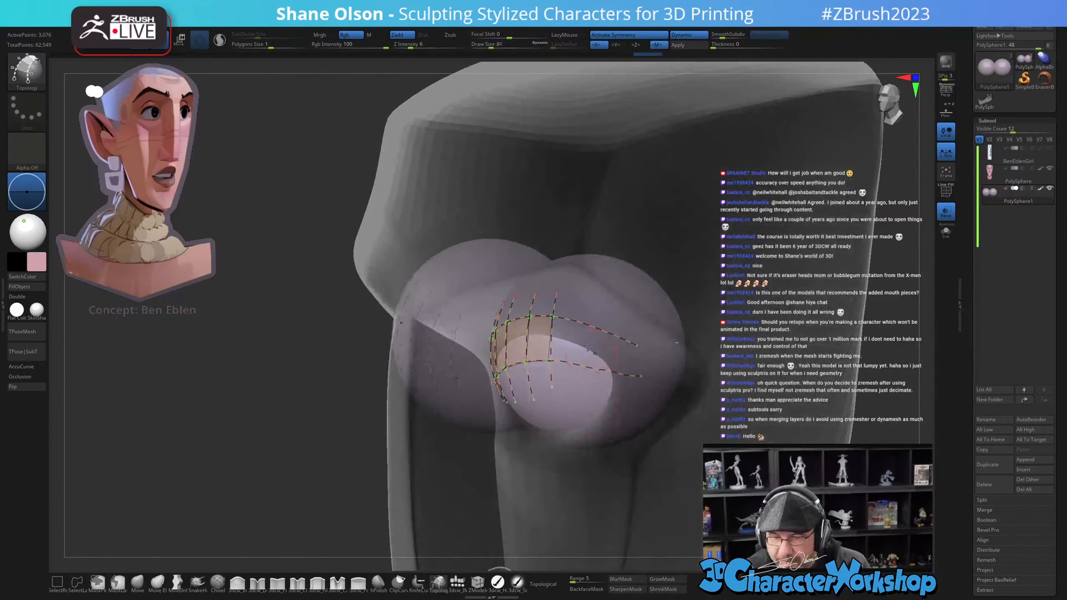
{"action": "left_click_drag", "start_coordinate": [578, 357], "coordinate": [576, 400]}
{"action": "left_click_drag", "start_coordinate": [632, 321], "coordinate": [631, 395]}
{"action": "right_click_drag", "start_coordinate": [666, 402], "coordinate": [659, 359]}
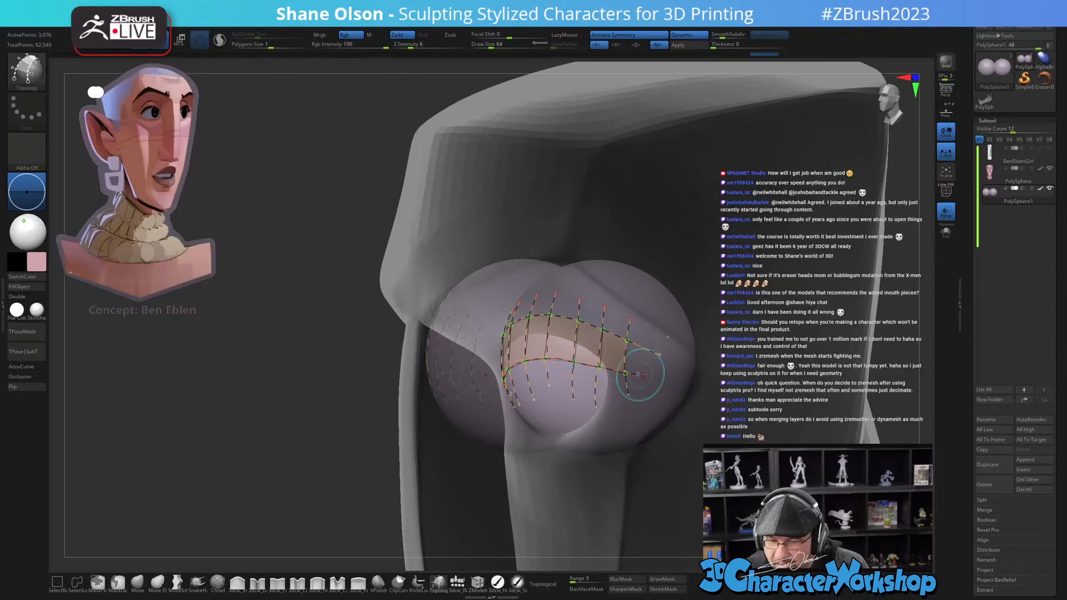
{"action": "left_click_drag", "start_coordinate": [652, 330], "coordinate": [654, 383]}
{"action": "mouse_move", "coordinate": [644, 441]}
{"action": "right_mouse_down"}
{"action": "mouse_move", "coordinate": [678, 426]}
{"action": "mouse_move", "coordinate": [684, 456]}
{"action": "right_mouse_up"}
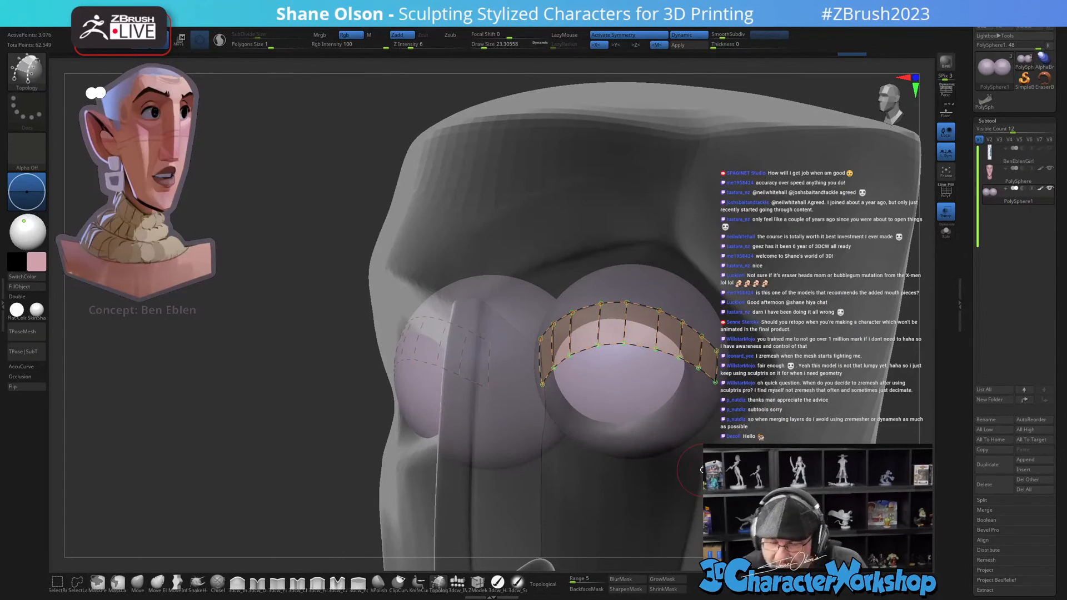
{"action": "right_click_drag", "start_coordinate": [315, 462], "coordinate": [281, 459], "text": "alt"}
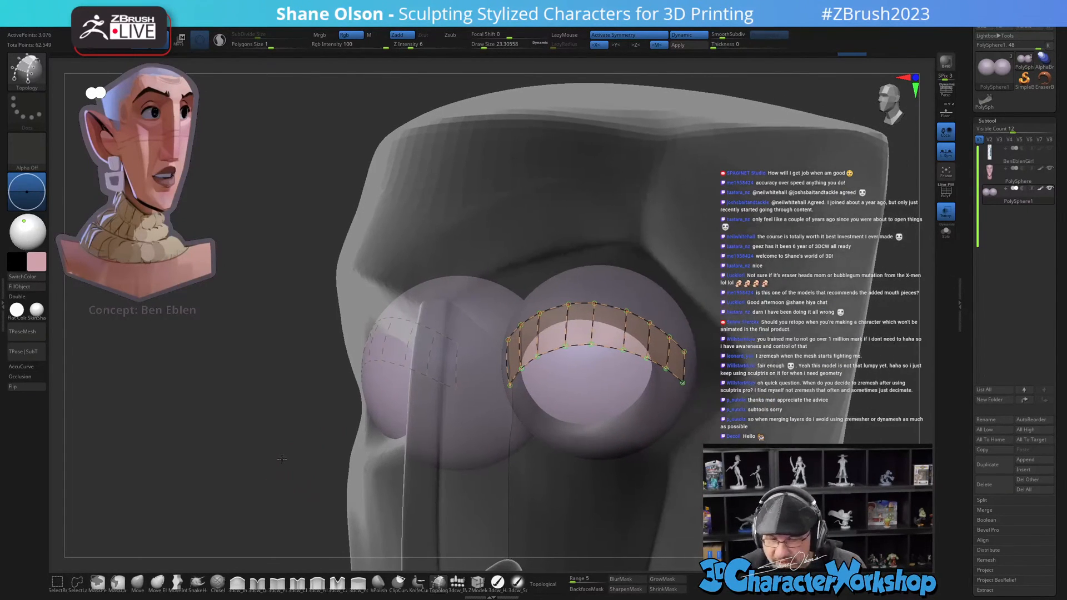
Step: Generate the eyelid geometry at a draw size of 1, split the unmasked points into their own subtool, and make it active
{"action": "key", "text": "s"}
{"action": "left_click_drag", "start_coordinate": [267, 459], "coordinate": [266, 459]}
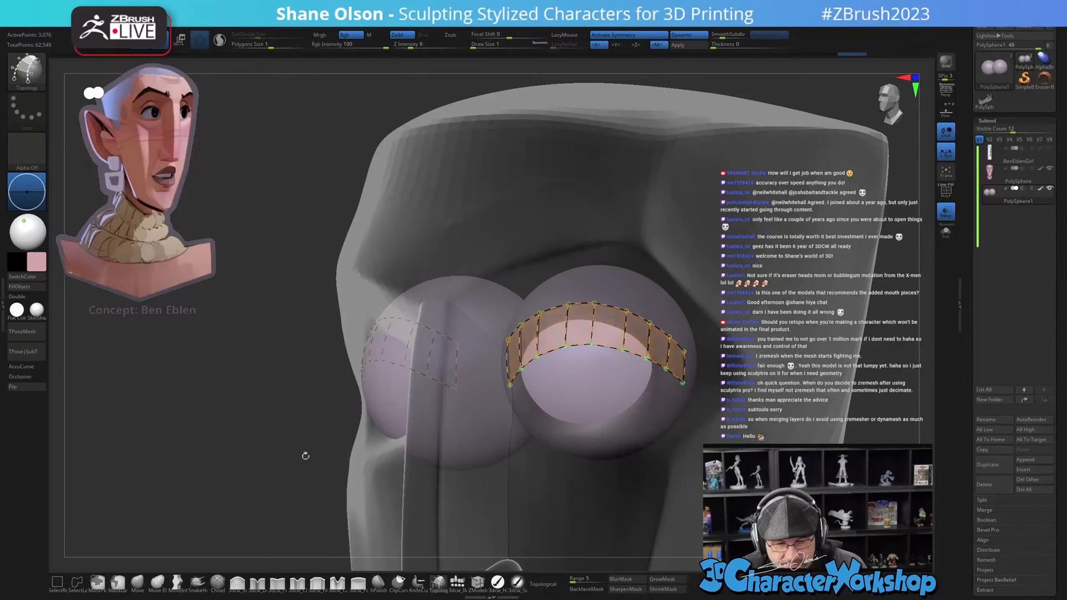
{"action": "left_click_drag", "start_coordinate": [604, 379], "coordinate": [527, 383]}
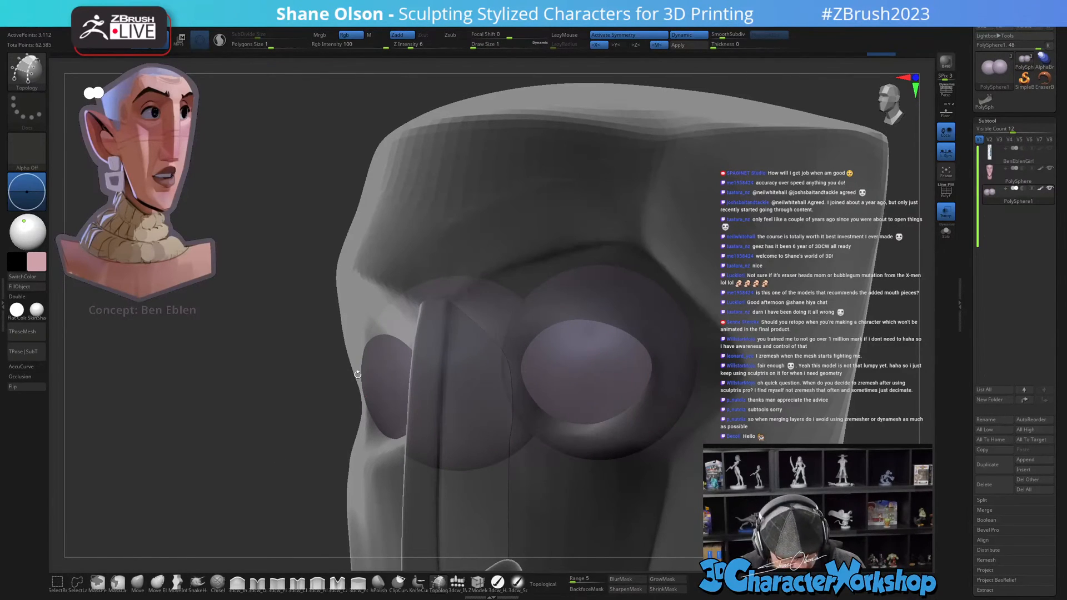
{"action": "key", "text": "2"}
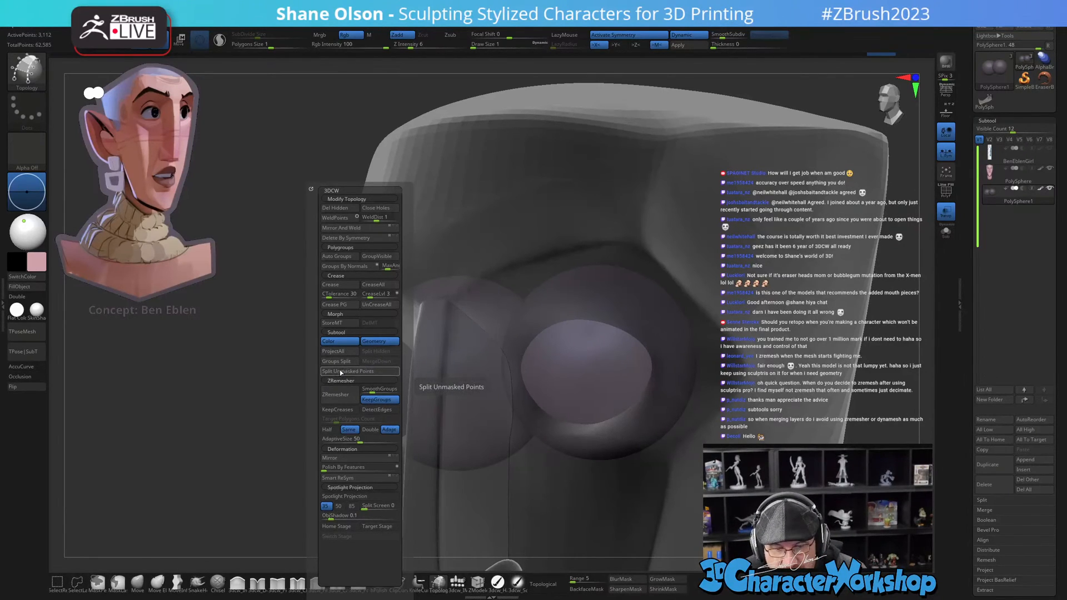
{"action": "left_click", "coordinate": [339, 371]}
{"action": "left_click", "coordinate": [531, 351], "text": "alt"}
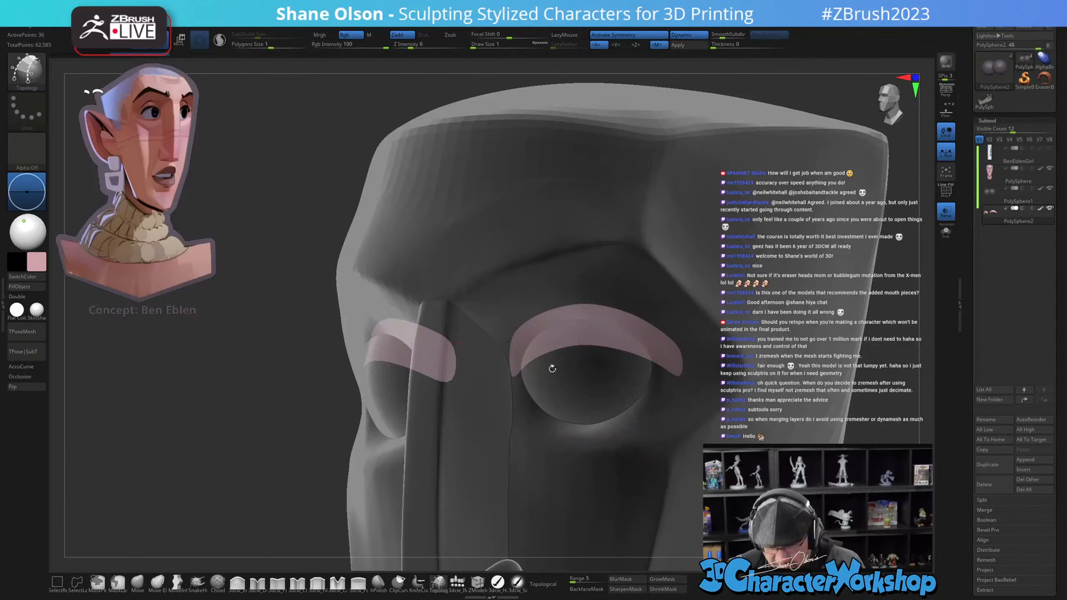
Step: Give the eyelid strips a thickness of 0.01321, inspect them from below, and turn transparency off
{"action": "left_click_drag", "start_coordinate": [338, 389], "coordinate": [277, 367]}
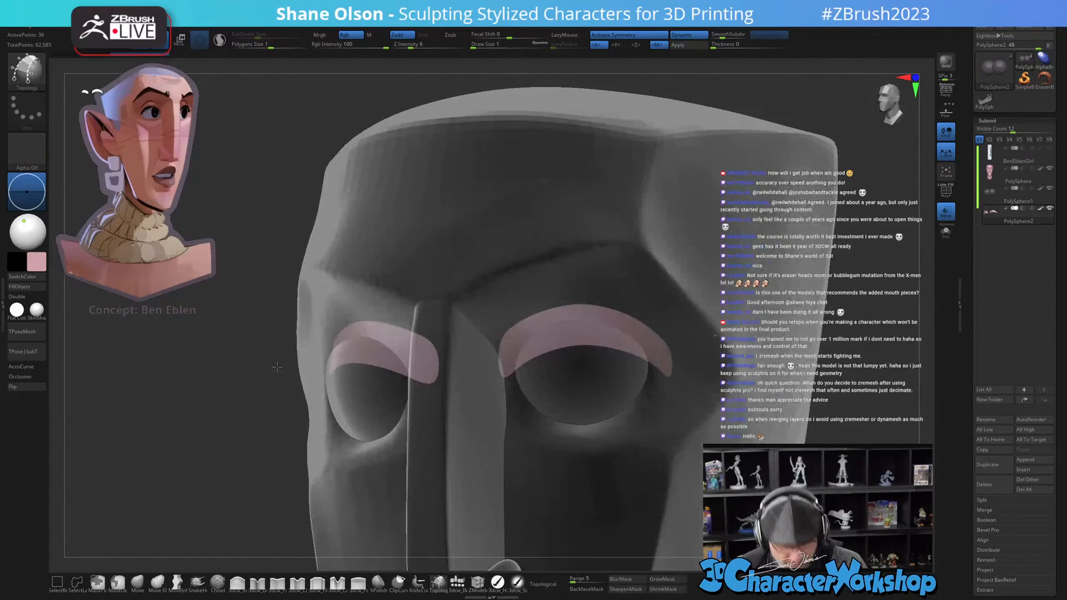
{"action": "left_click_drag", "start_coordinate": [716, 44], "coordinate": [737, 45]}
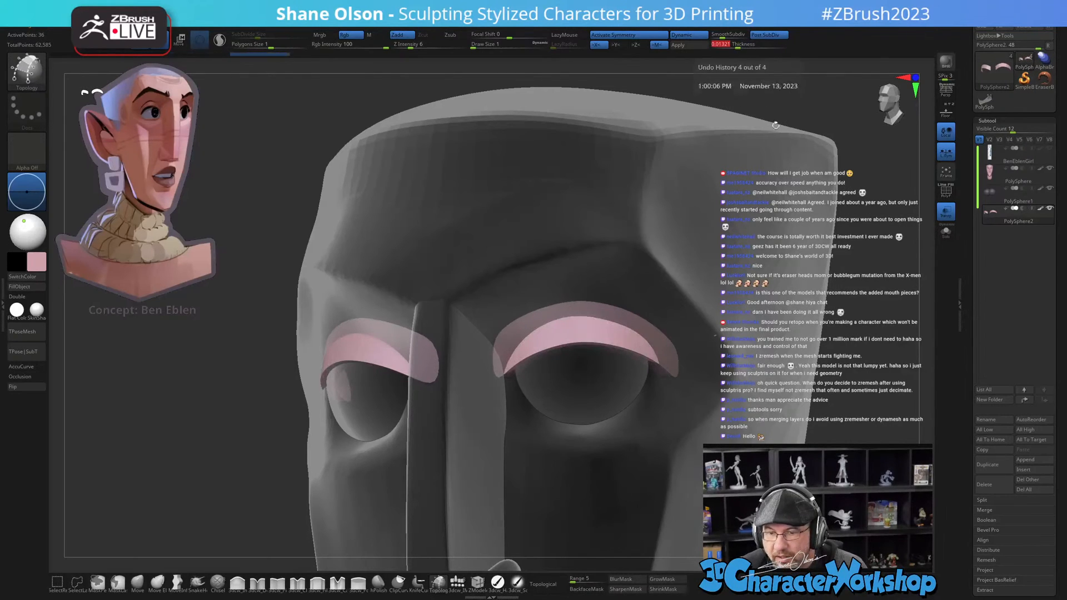
{"action": "left_click_drag", "start_coordinate": [846, 266], "coordinate": [813, 213]}
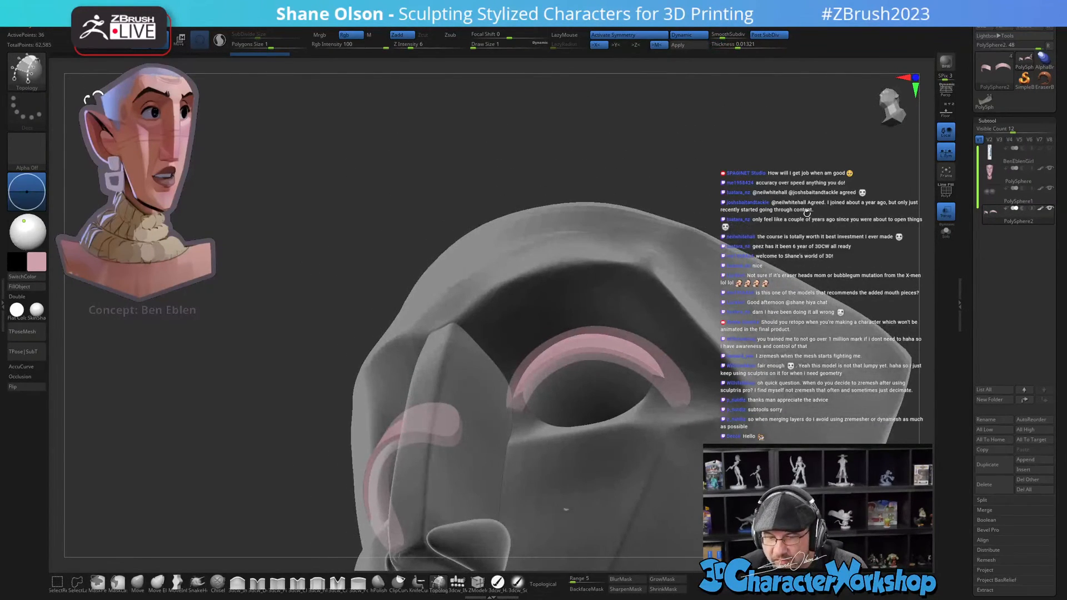
{"action": "left_click_drag", "start_coordinate": [612, 412], "coordinate": [631, 481]}
{"action": "right_click_drag", "start_coordinate": [632, 482], "coordinate": [675, 461]}
{"action": "left_click", "coordinate": [945, 212]}
{"action": "right_click_drag", "start_coordinate": [659, 391], "coordinate": [670, 462]}
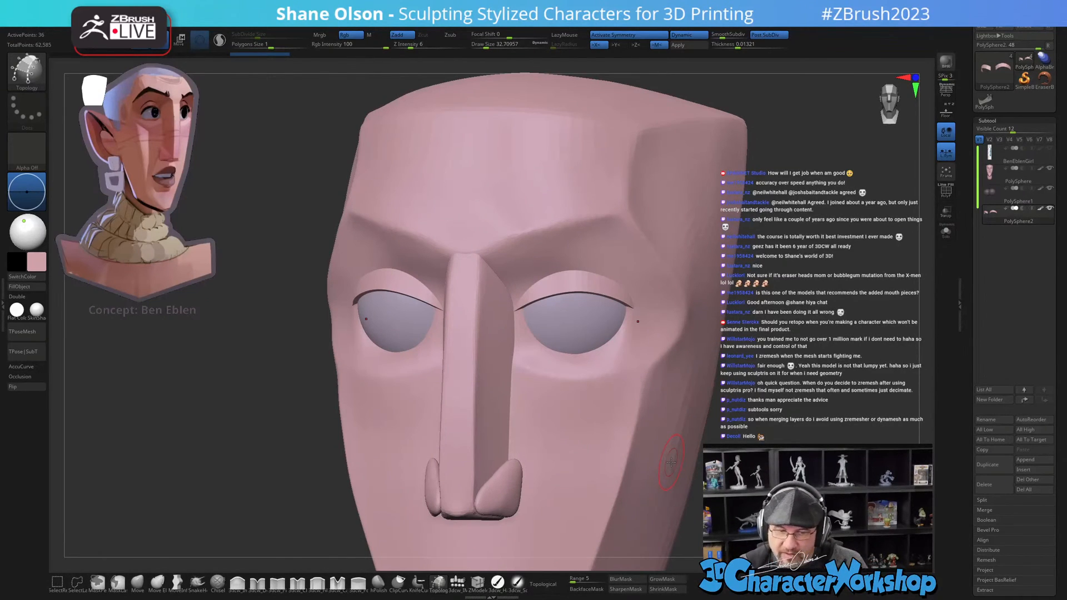
Step: Switch to the head subtool and refine the planes around the outer eyes with the Move brush at a draw size of about 74
{"action": "mouse_move", "coordinate": [595, 421]}
{"action": "right_mouse_down"}
{"action": "mouse_move", "coordinate": [600, 400]}
{"action": "mouse_move", "coordinate": [638, 409]}
{"action": "right_mouse_up"}
{"action": "left_click", "coordinate": [137, 580]}
{"action": "right_click_drag", "start_coordinate": [340, 439], "coordinate": [336, 448]}
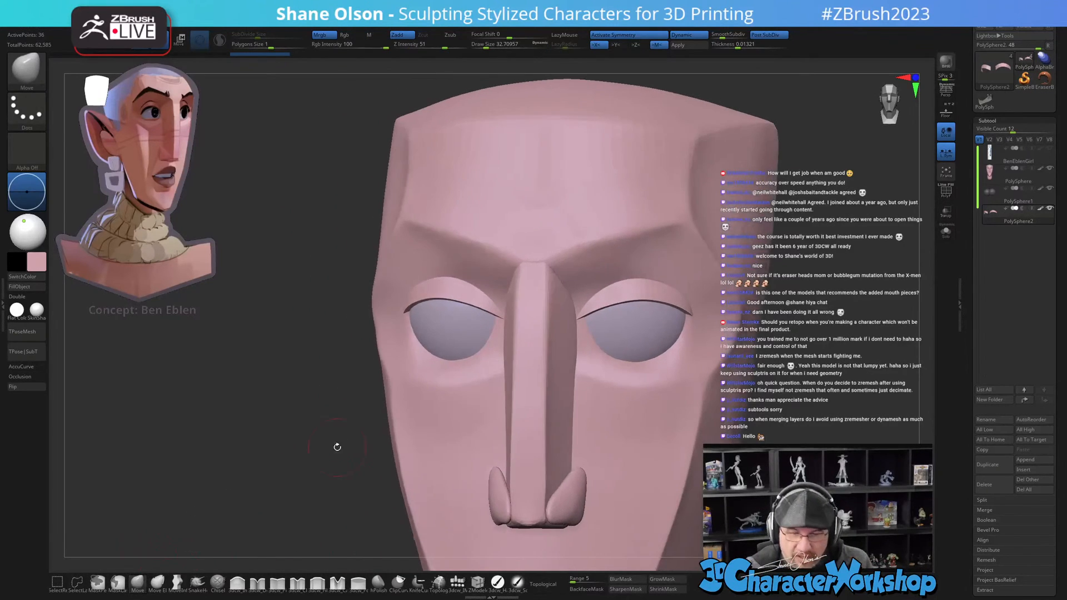
{"action": "key", "text": "s"}
{"action": "left_click_drag", "start_coordinate": [385, 307], "coordinate": [392, 306]}
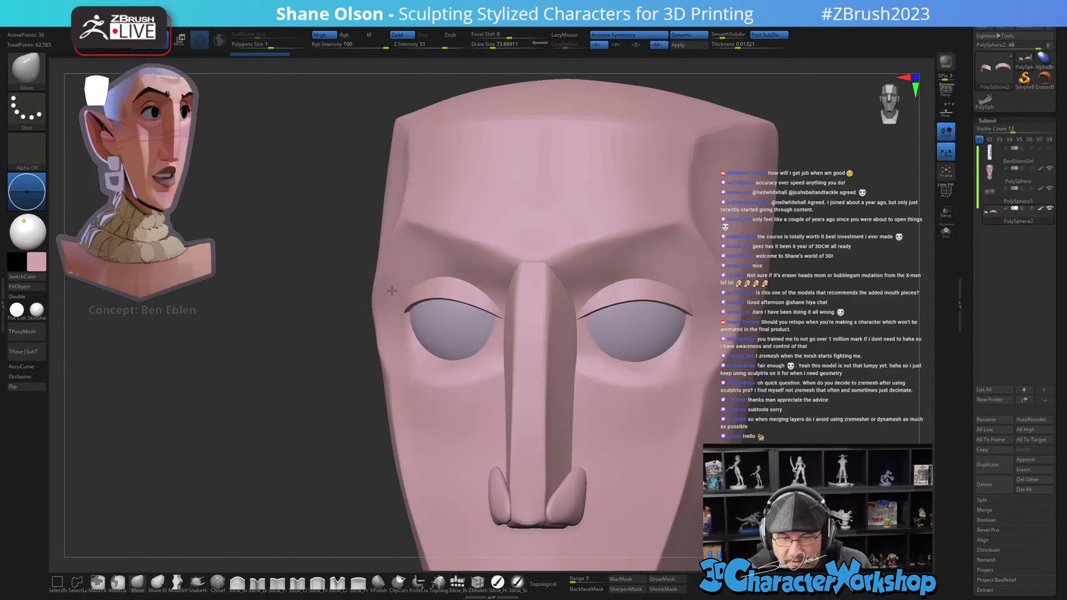
{"action": "key", "text": "shift+f"}
{"action": "key", "text": "shift+f"}
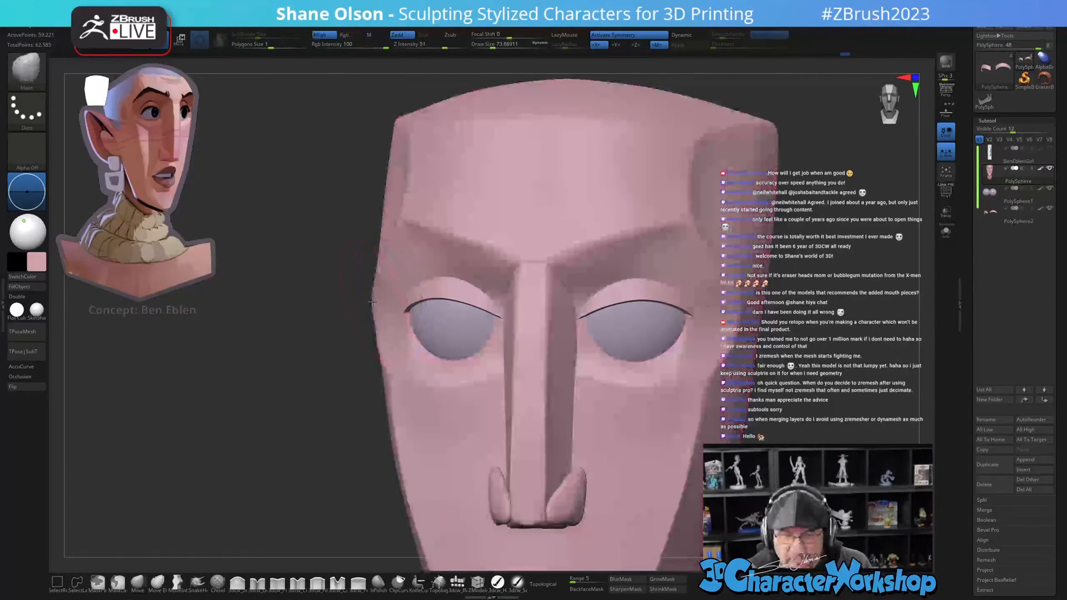
{"action": "right_click_drag", "start_coordinate": [357, 238], "coordinate": [380, 335]}
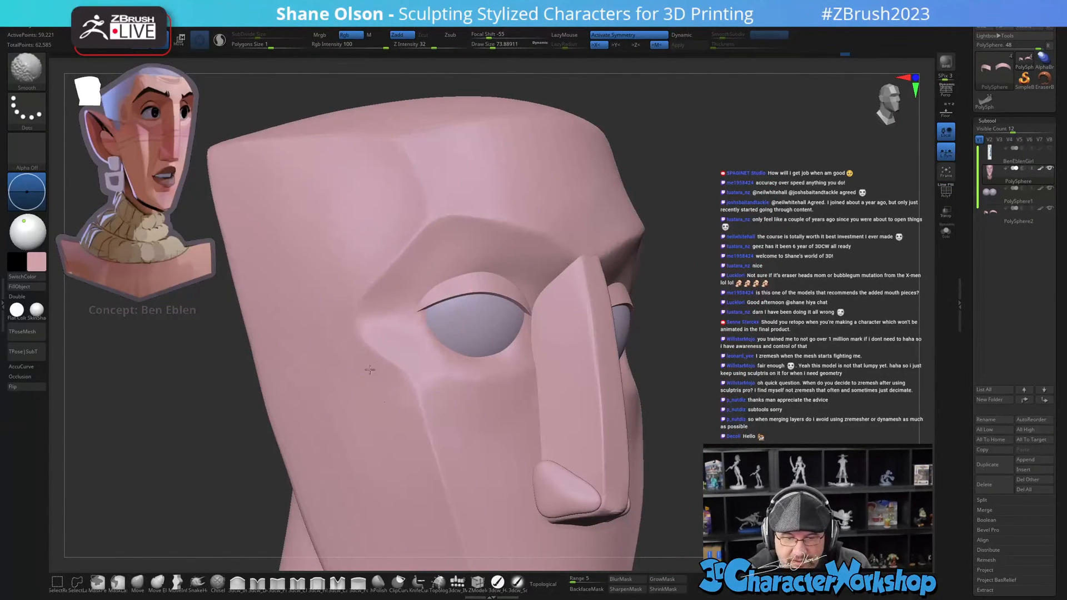
{"action": "right_click_drag", "start_coordinate": [417, 367], "coordinate": [439, 388], "text": "shift"}
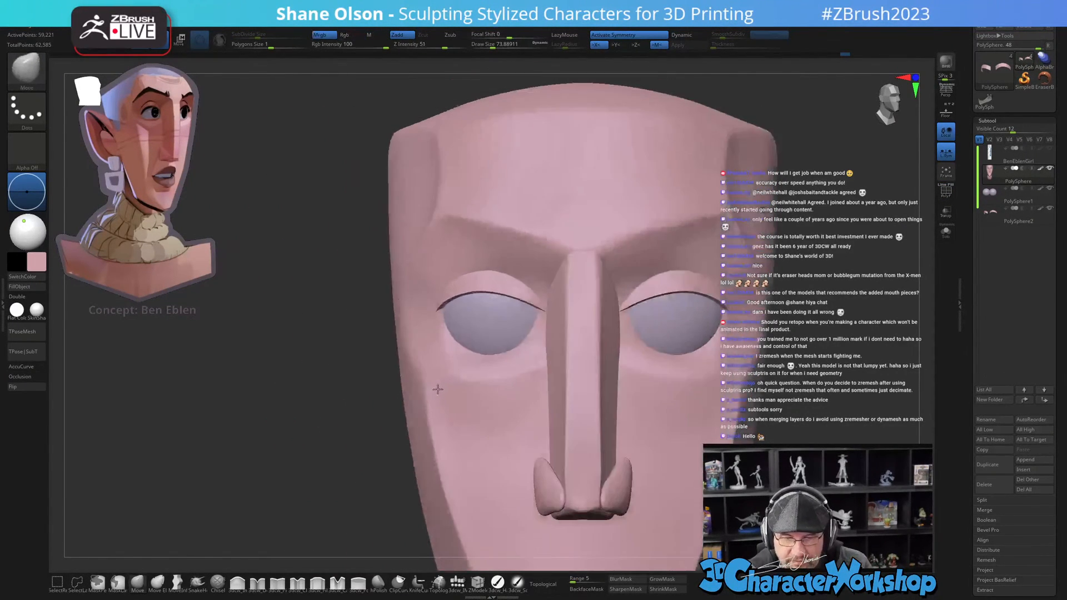
{"action": "right_click_drag", "start_coordinate": [489, 453], "coordinate": [473, 438], "text": "ctrl"}
{"action": "right_click_drag", "start_coordinate": [473, 437], "coordinate": [444, 438], "text": "alt"}
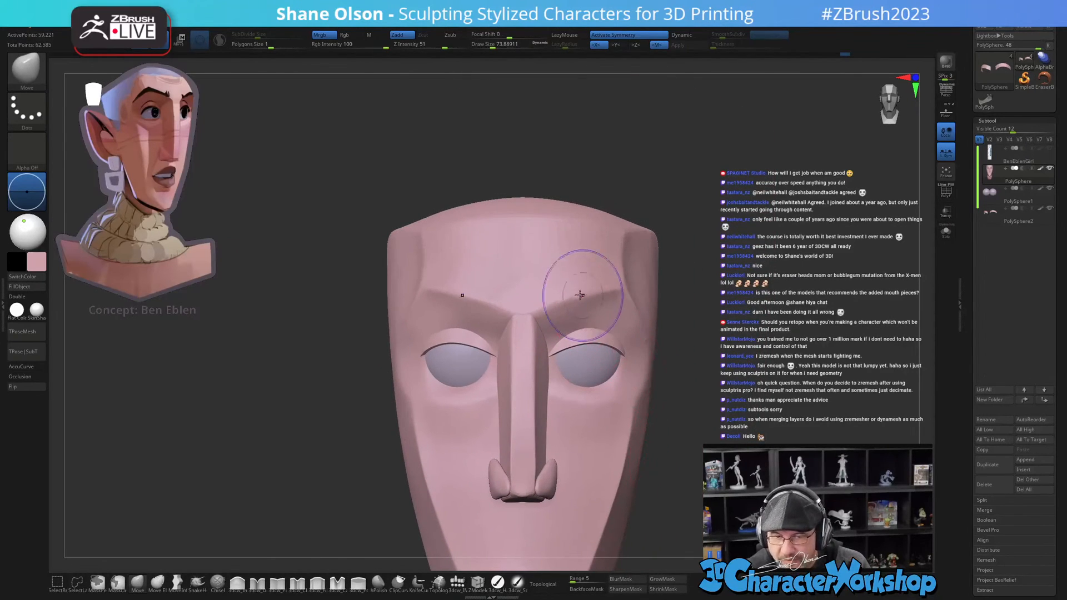
{"action": "mouse_move", "coordinate": [600, 294]}
{"action": "right_mouse_down"}
{"action": "mouse_move", "coordinate": [661, 322]}
{"action": "mouse_move", "coordinate": [628, 408]}
{"action": "mouse_move", "coordinate": [640, 420]}
{"action": "mouse_move", "coordinate": [611, 416]}
{"action": "mouse_move", "coordinate": [645, 416]}
{"action": "right_mouse_up"}
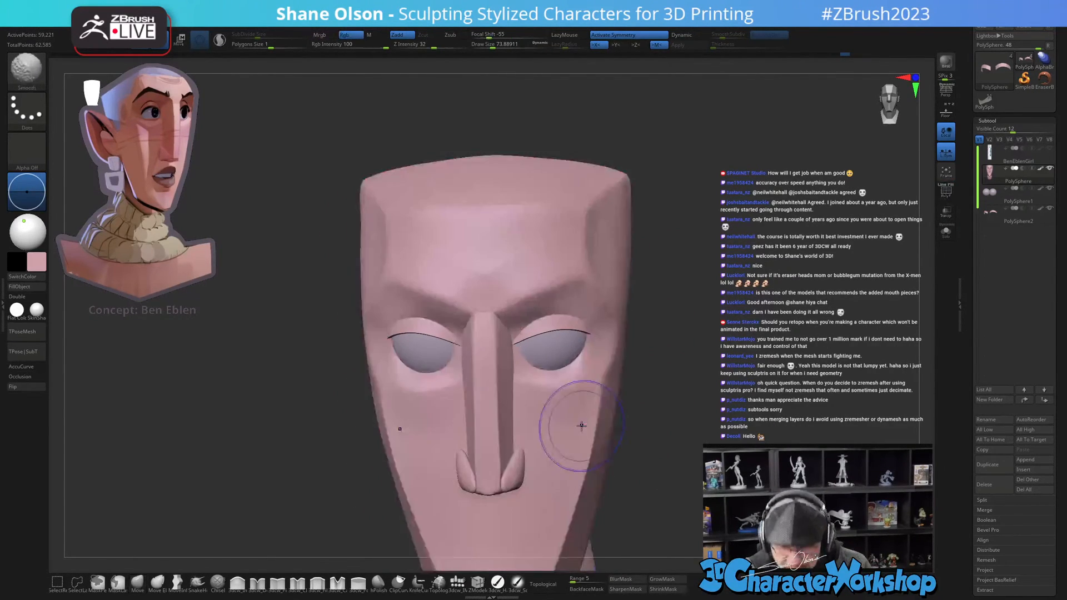
Step: Draw two parallel Topology curves along the brow ridge, from the nose bridge over the arch and down toward the temple
{"action": "left_click", "coordinate": [438, 581]}
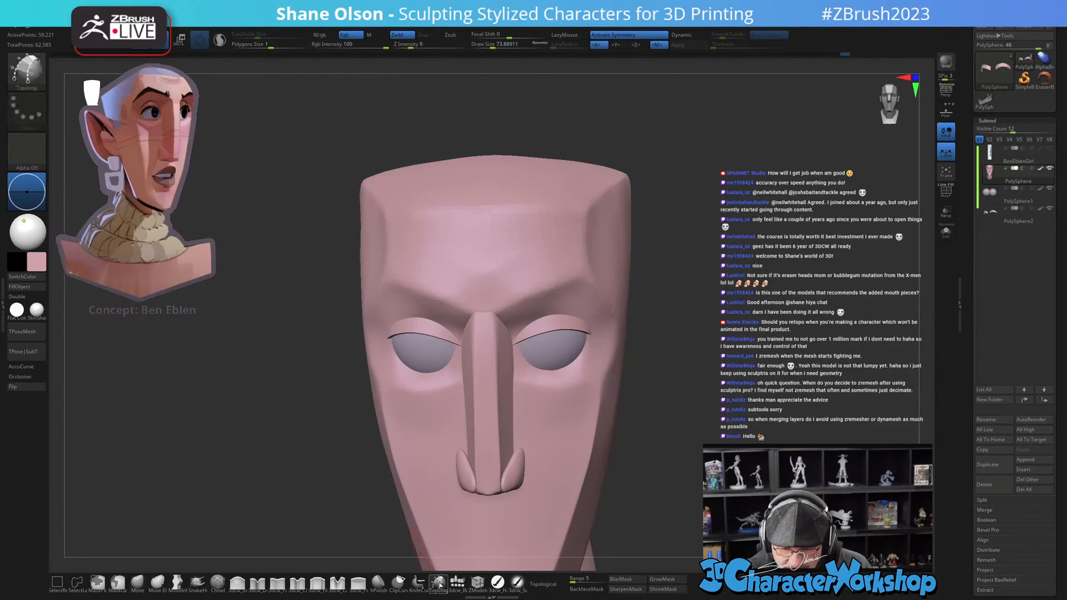
{"action": "right_click_drag", "start_coordinate": [542, 388], "coordinate": [560, 439]}
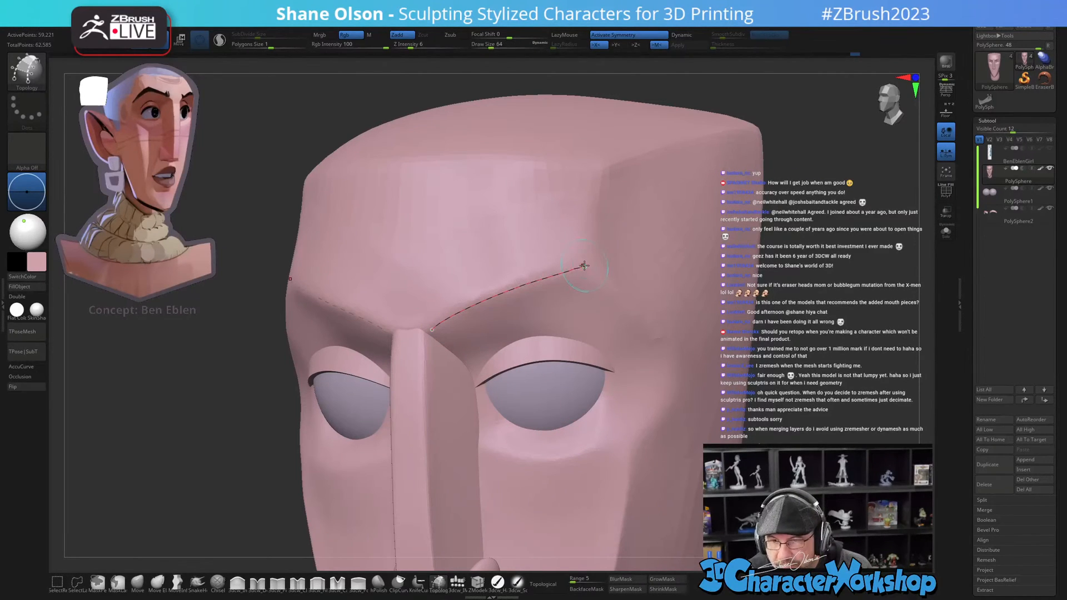
{"action": "right_click_drag", "start_coordinate": [708, 345], "coordinate": [657, 333]}
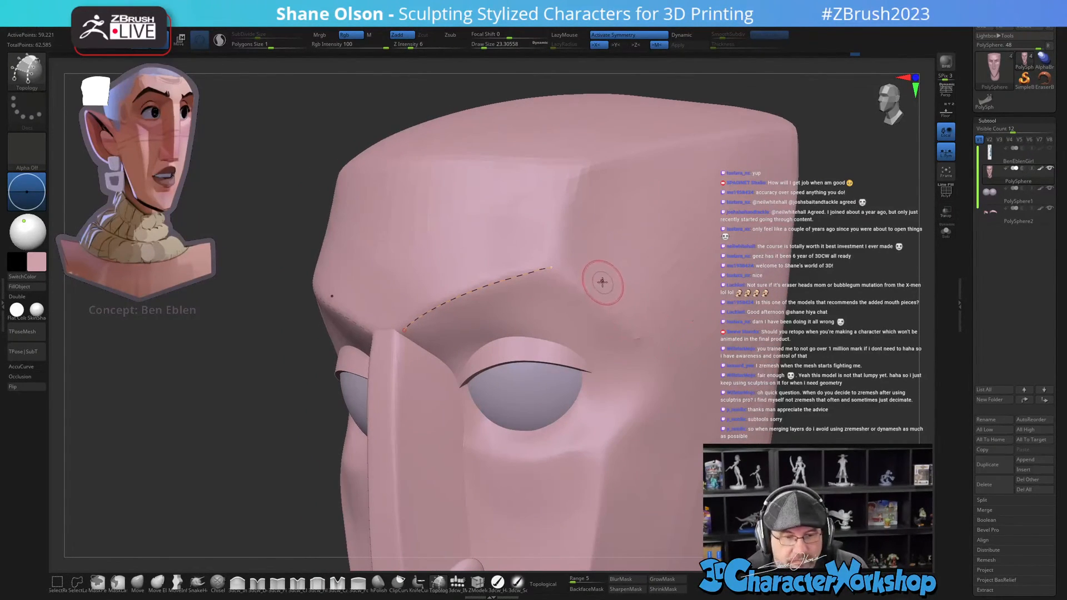
{"action": "left_click_drag", "start_coordinate": [564, 270], "coordinate": [550, 267]}
{"action": "left_click_drag", "start_coordinate": [598, 298], "coordinate": [629, 322]}
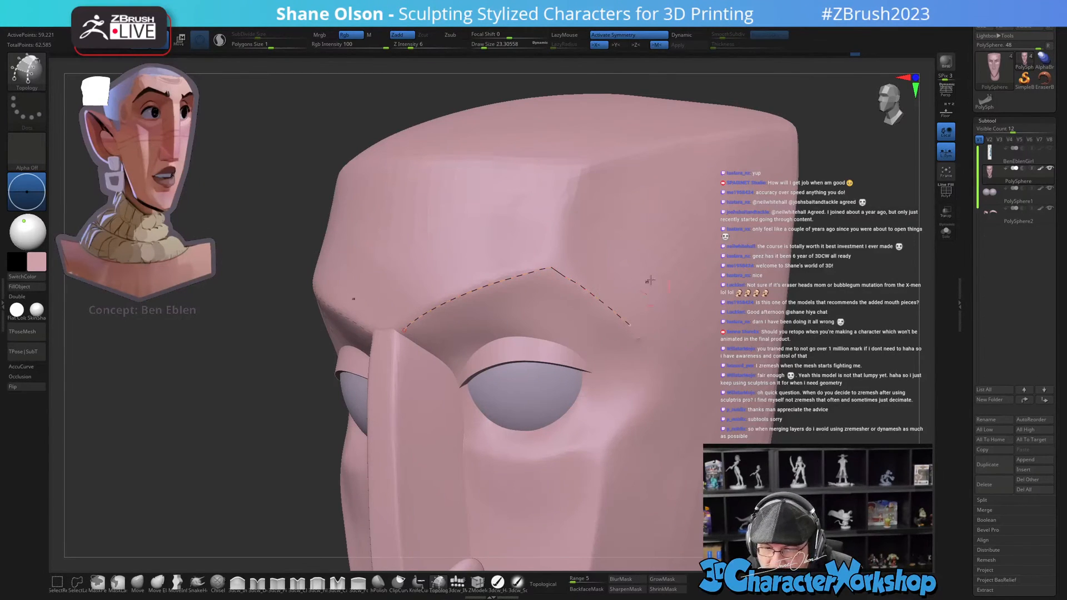
{"action": "right_click_drag", "start_coordinate": [657, 265], "coordinate": [713, 261]}
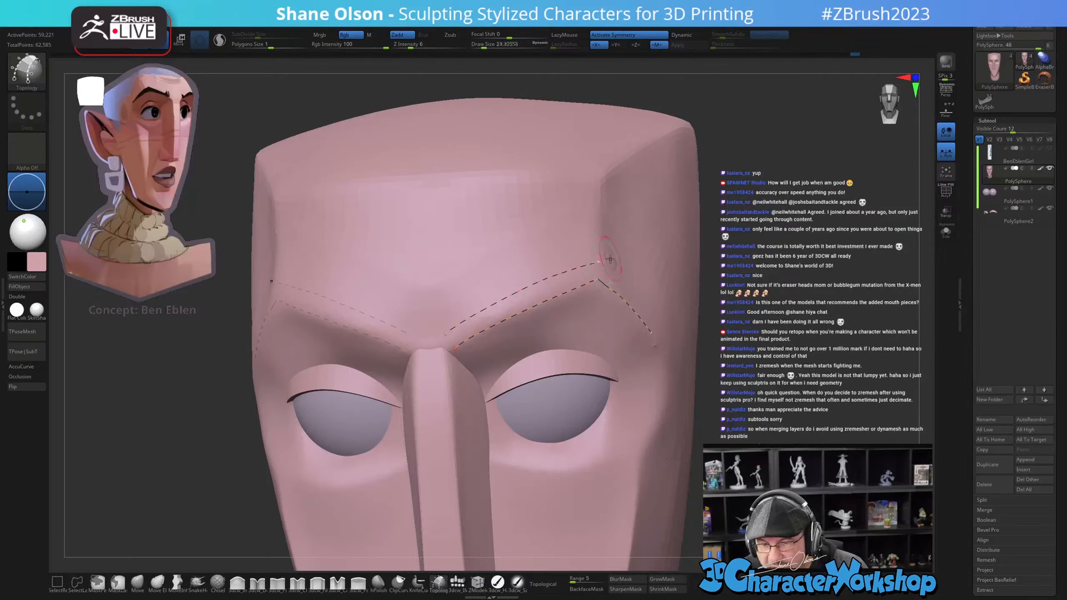
{"action": "right_click_drag", "start_coordinate": [609, 259], "coordinate": [507, 264]}
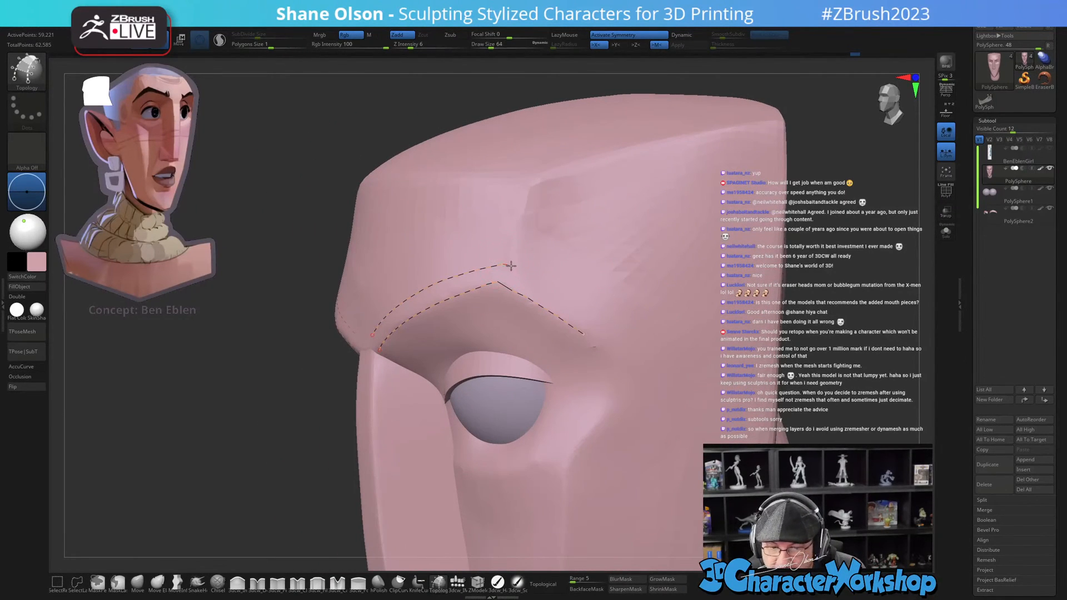
{"action": "left_click_drag", "start_coordinate": [583, 319], "coordinate": [587, 326]}
{"action": "right_click_drag", "start_coordinate": [616, 279], "coordinate": [602, 311]}
Step: Divide the outer eyebrow strip into quads with cross curves from its tail up to the arch
{"action": "left_click_drag", "start_coordinate": [594, 306], "coordinate": [563, 359]}
{"action": "left_click_drag", "start_coordinate": [582, 285], "coordinate": [547, 342]}
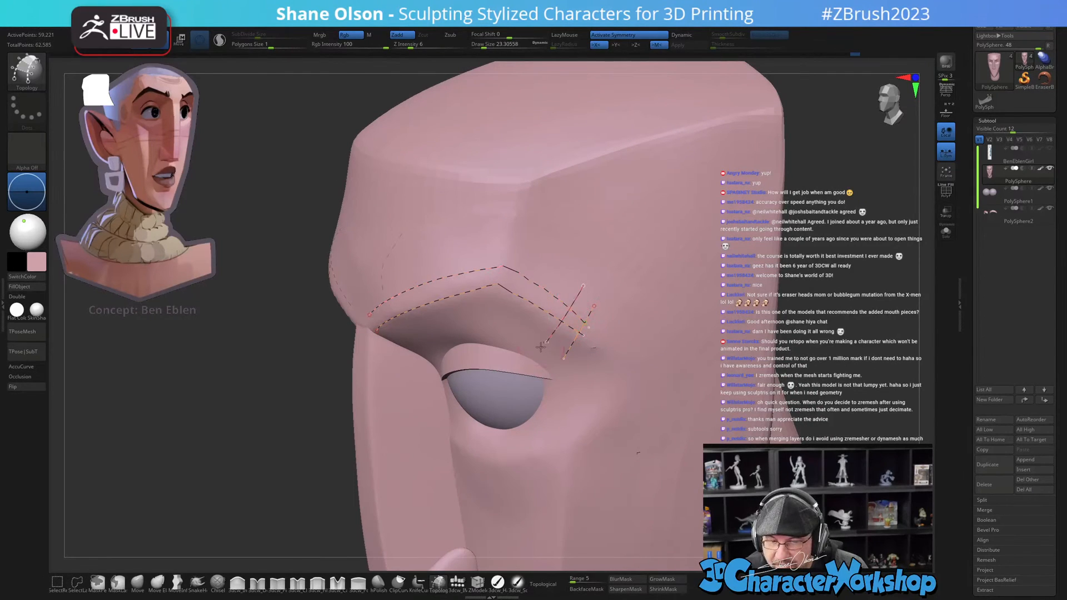
{"action": "mouse_move", "coordinate": [555, 270]}
{"action": "left_mouse_down"}
{"action": "mouse_move", "coordinate": [532, 333]}
{"action": "mouse_move", "coordinate": [536, 256]}
{"action": "mouse_move", "coordinate": [512, 324]}
{"action": "left_mouse_up"}
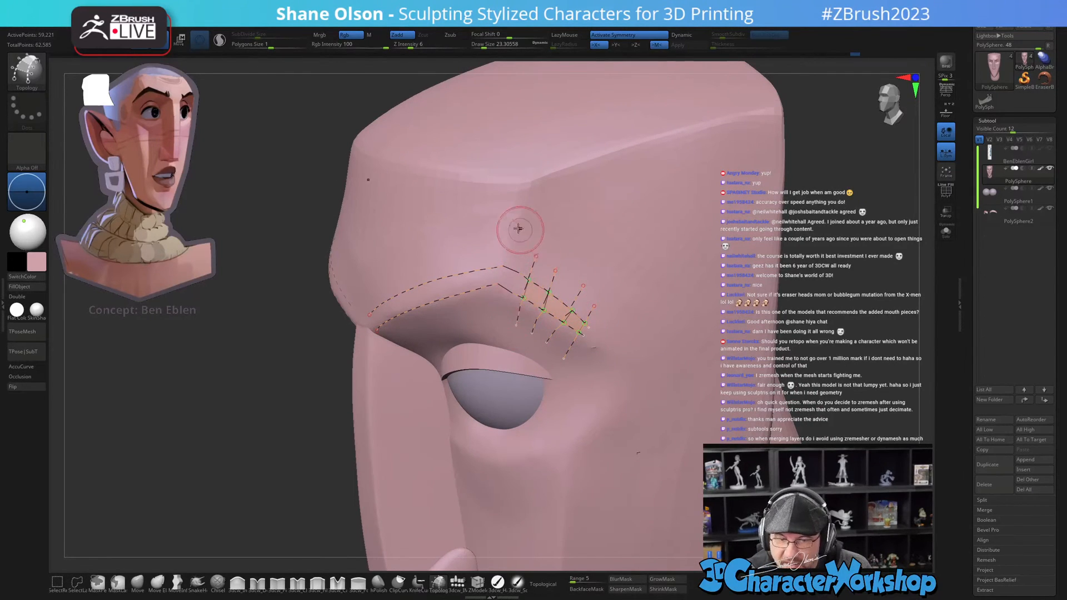
{"action": "right_click_drag", "start_coordinate": [479, 263], "coordinate": [512, 265]}
{"action": "left_click_drag", "start_coordinate": [509, 239], "coordinate": [491, 315]}
{"action": "right_click_drag", "start_coordinate": [449, 259], "coordinate": [481, 258]}
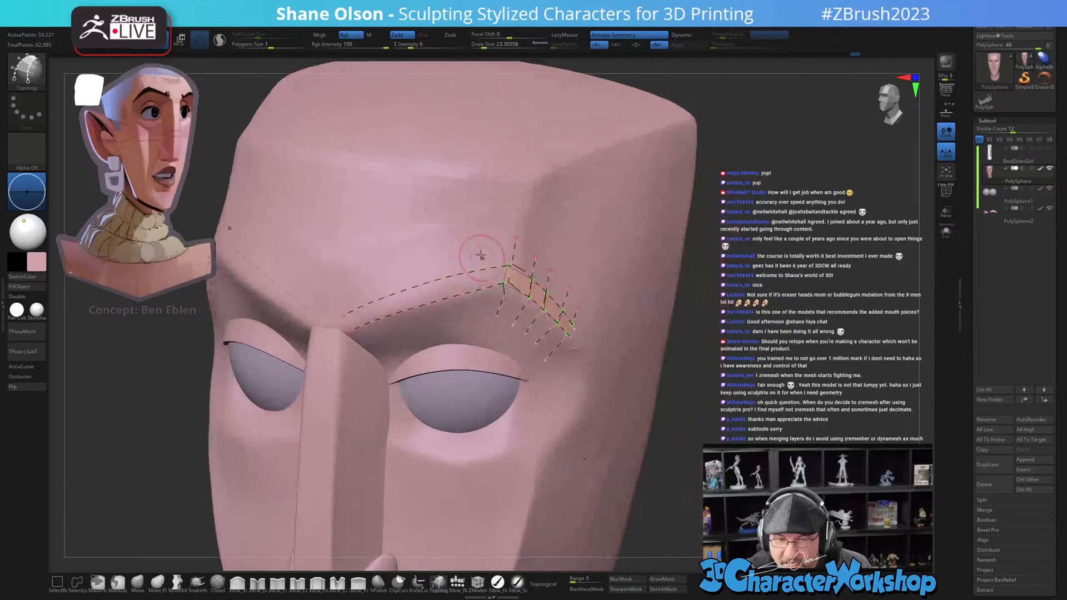
Step: Continue the cross curves from the brow arch to the nose bridge and trim the excess ends of the eyebrow strip
{"action": "right_click_drag", "start_coordinate": [487, 333], "coordinate": [506, 337]}
{"action": "left_click_drag", "start_coordinate": [463, 254], "coordinate": [478, 322]}
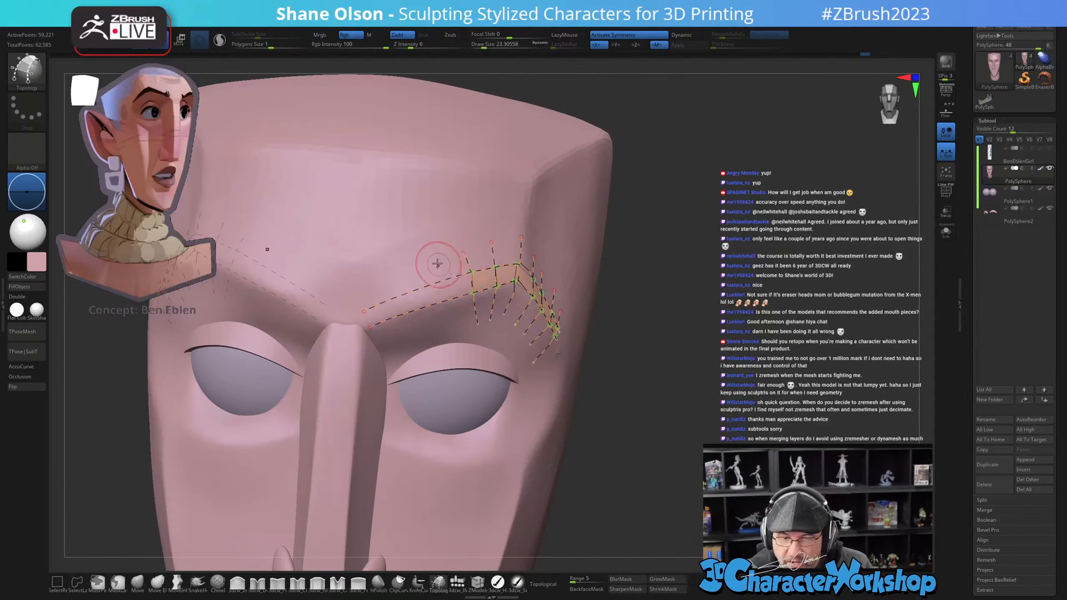
{"action": "left_click_drag", "start_coordinate": [433, 262], "coordinate": [451, 328]}
{"action": "left_click_drag", "start_coordinate": [408, 269], "coordinate": [421, 327]}
{"action": "left_click_drag", "start_coordinate": [371, 281], "coordinate": [393, 360]}
{"action": "right_click_drag", "start_coordinate": [541, 442], "coordinate": [551, 422]}
{"action": "left_click", "coordinate": [519, 451], "text": "alt"}
{"action": "right_click_drag", "start_coordinate": [565, 416], "coordinate": [596, 420], "text": "alt"}
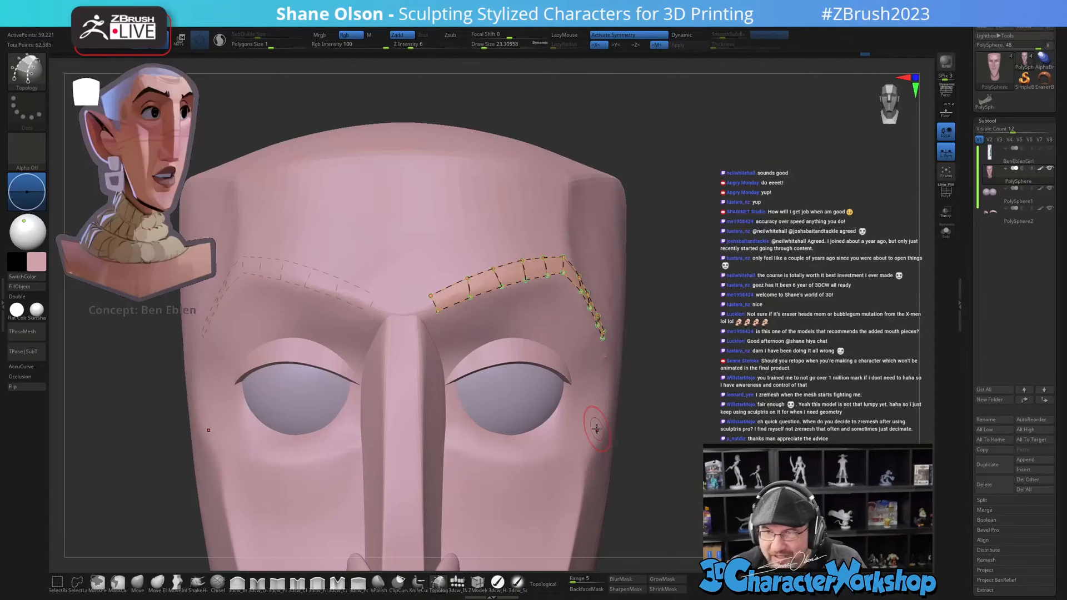
Step: Try to generate the eyebrow geometry from the topology curves at a draw size of about 10.5
{"action": "key", "text": "s"}
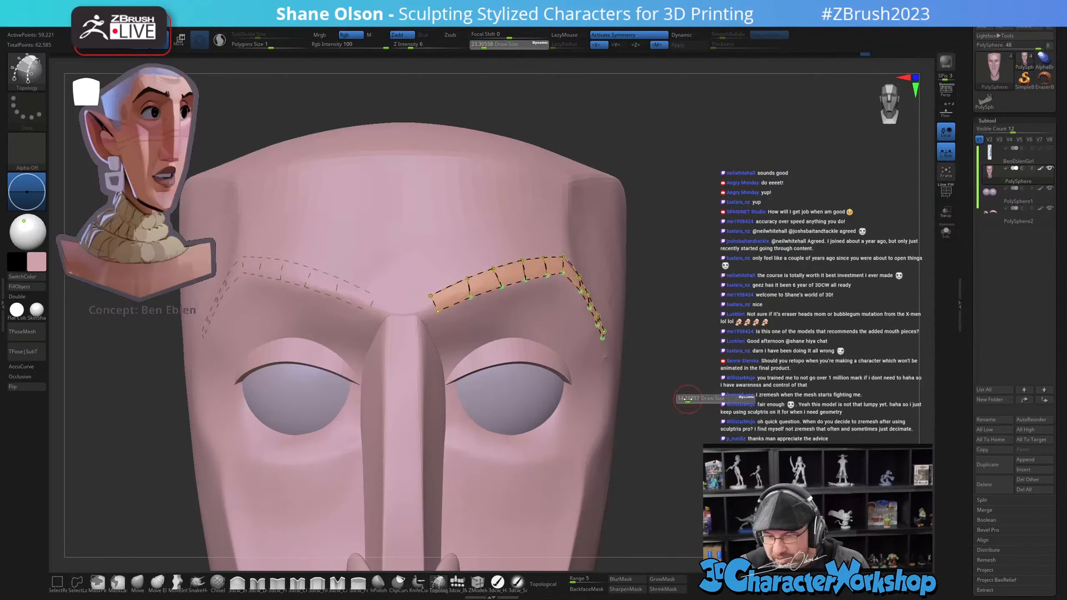
{"action": "left_click", "coordinate": [688, 398]}
{"action": "mouse_move", "coordinate": [688, 399]}
{"action": "right_mouse_down"}
{"action": "mouse_move", "coordinate": [704, 410]}
{"action": "mouse_move", "coordinate": [694, 392]}
{"action": "right_mouse_up"}
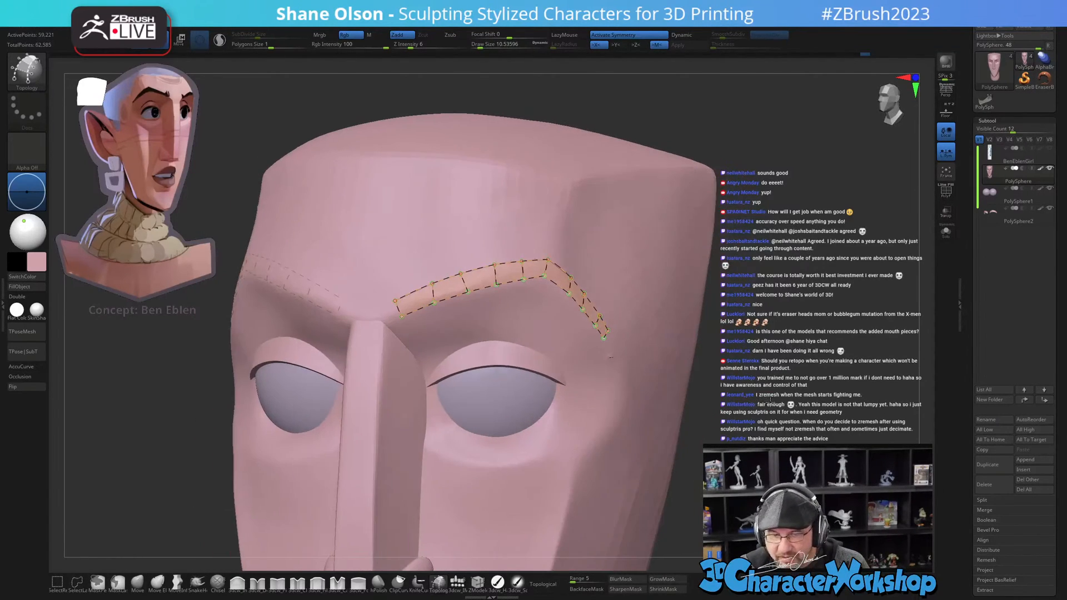
{"action": "left_click", "coordinate": [499, 316]}
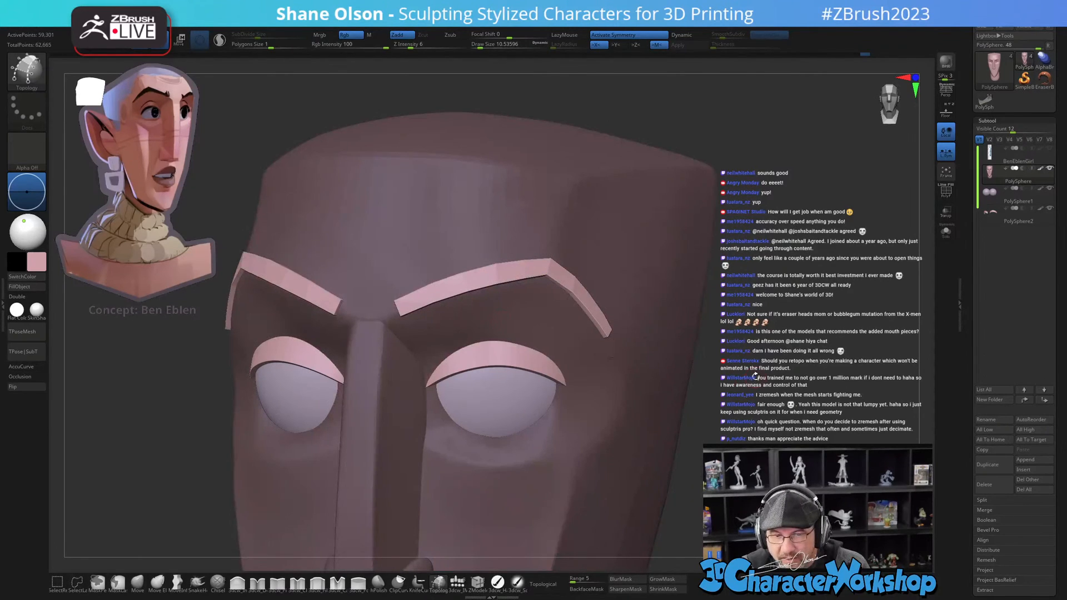
{"action": "key", "text": "ctrl+z"}
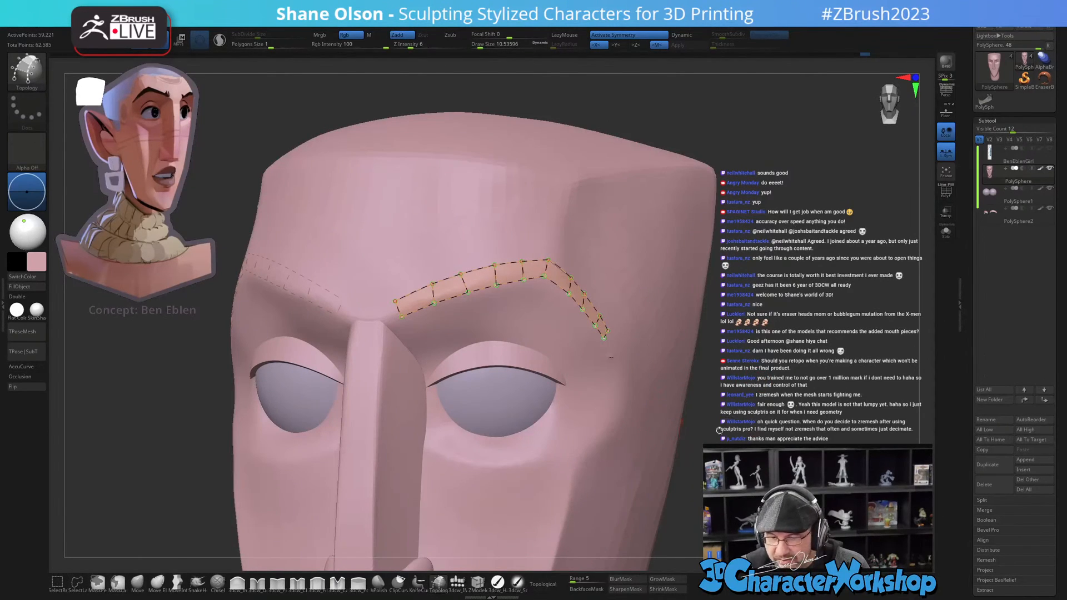
Step: Generate flat eyebrow strips from the topology curves at a draw size of 1 and split the unmasked points into their own subtool
{"action": "left_click", "coordinate": [519, 314]}
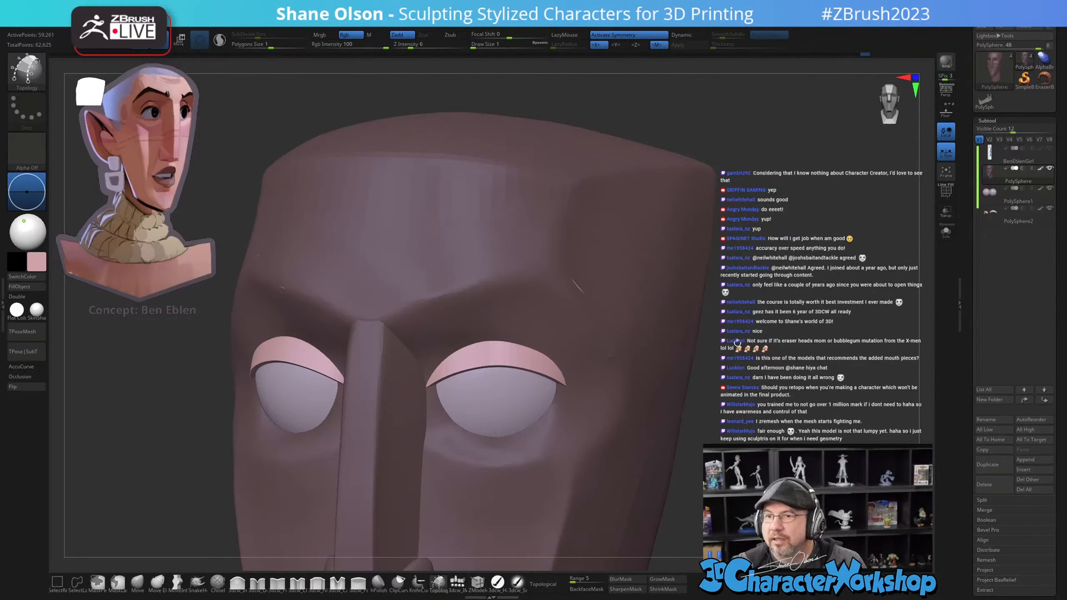
{"action": "key", "text": "space"}
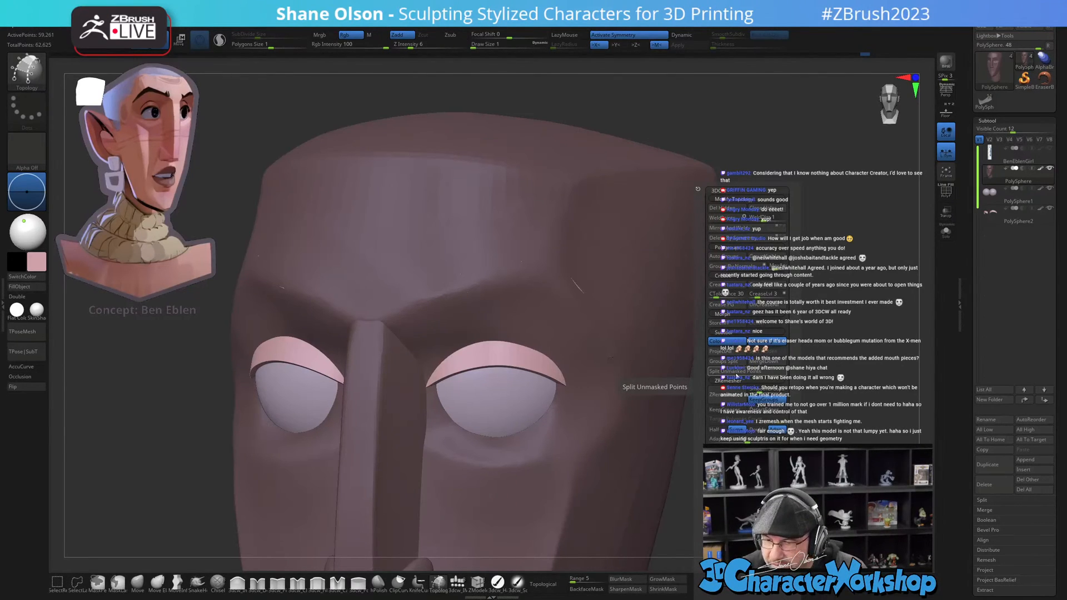
{"action": "left_click", "coordinate": [732, 371]}
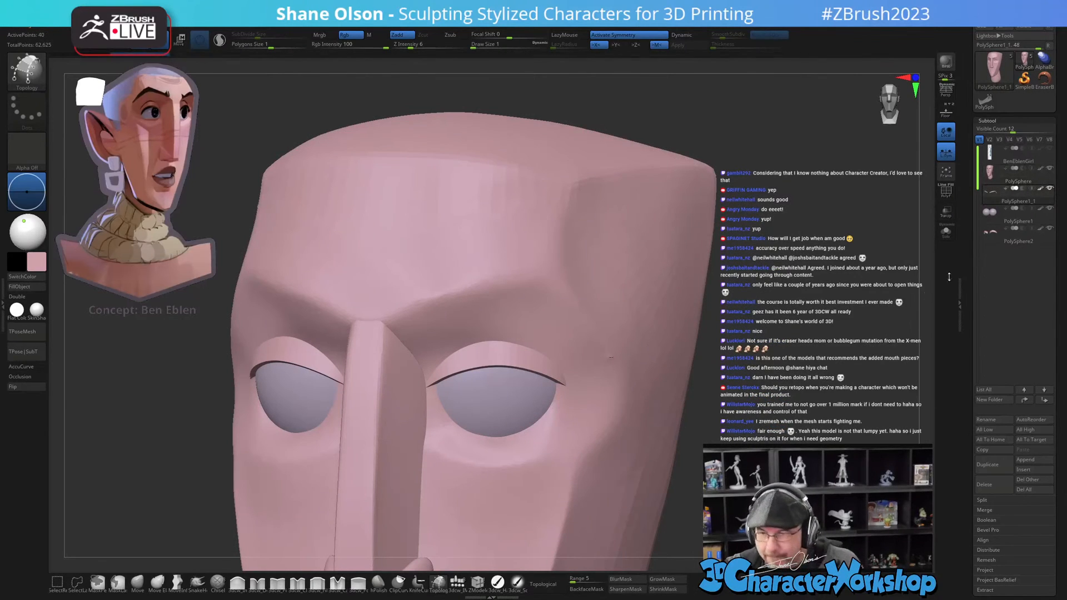
Step: Turn on the polyframe display and make the split-off eyebrow strips the active subtool
{"action": "left_click", "coordinate": [994, 234]}
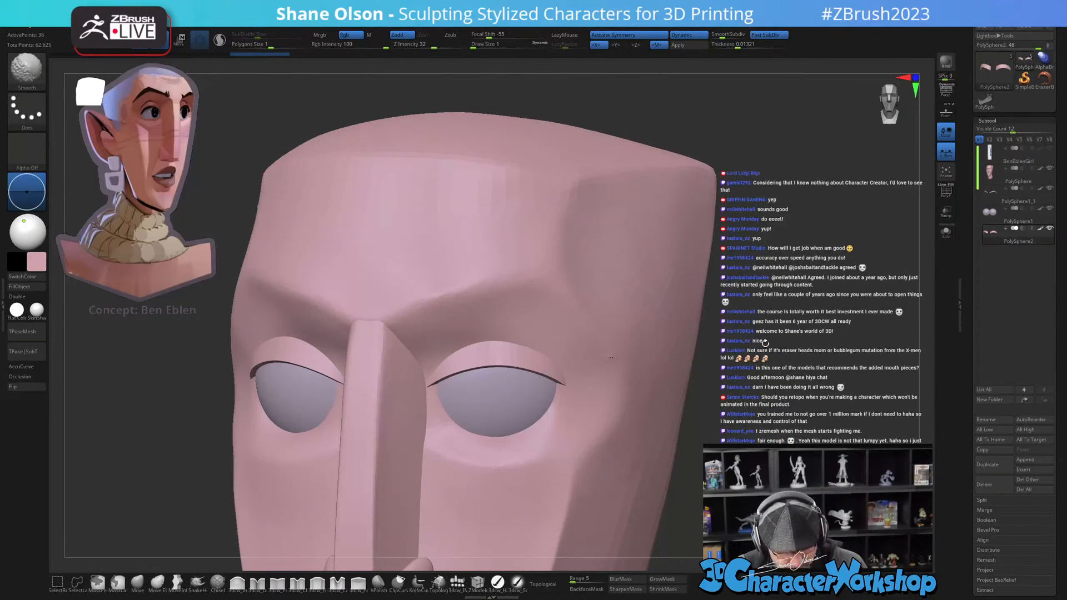
{"action": "key", "text": "shift+f"}
{"action": "left_click_drag", "start_coordinate": [765, 343], "coordinate": [801, 325]}
{"action": "left_click", "coordinate": [988, 196]}
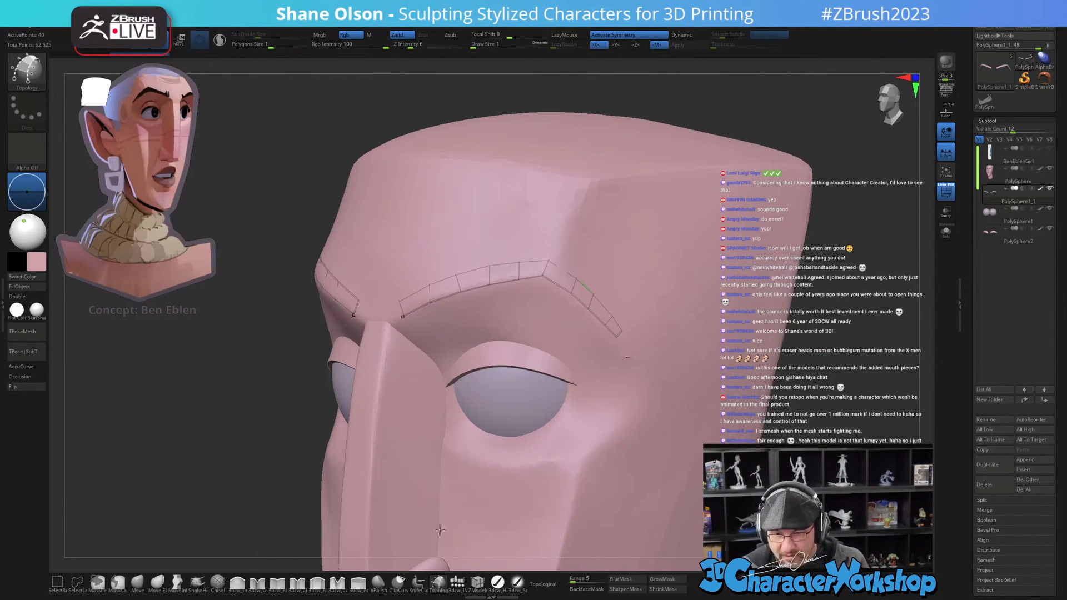
Step: Adjust the eyebrow's tail and arch points over the brow ridge with the Move brush at a draw size of about 13
{"action": "left_click", "coordinate": [137, 581]}
{"action": "key", "text": "s"}
{"action": "left_click_drag", "start_coordinate": [581, 332], "coordinate": [591, 334]}
{"action": "mouse_move", "coordinate": [582, 320]}
{"action": "right_mouse_down"}
{"action": "mouse_move", "coordinate": [590, 272]}
{"action": "mouse_move", "coordinate": [645, 381]}
{"action": "right_mouse_up"}
{"action": "key", "text": "s"}
{"action": "left_click_drag", "start_coordinate": [645, 381], "coordinate": [636, 378]}
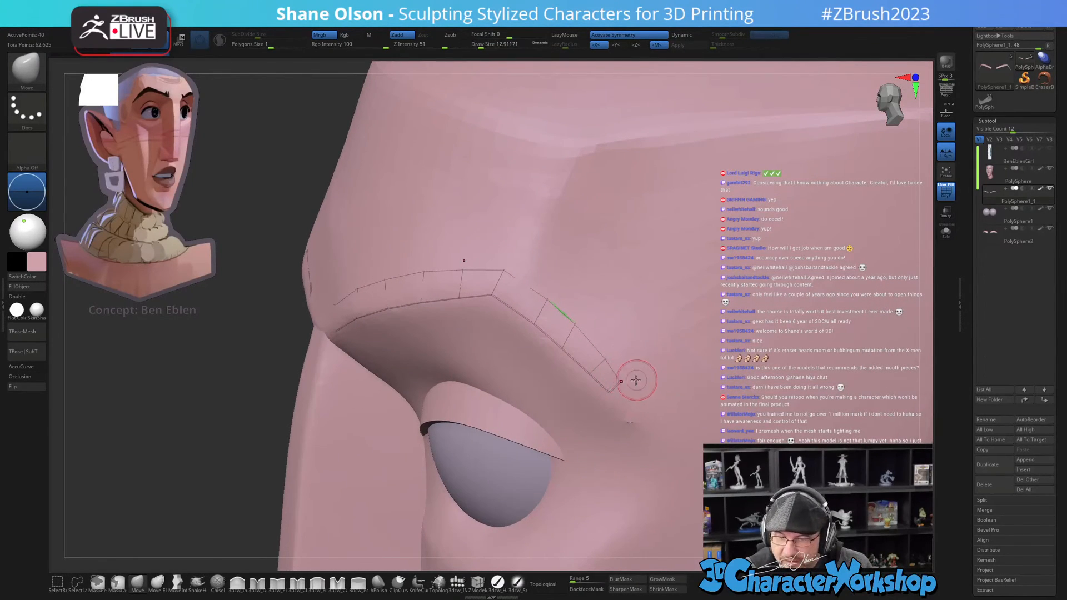
{"action": "right_click_drag", "start_coordinate": [631, 378], "coordinate": [607, 357]}
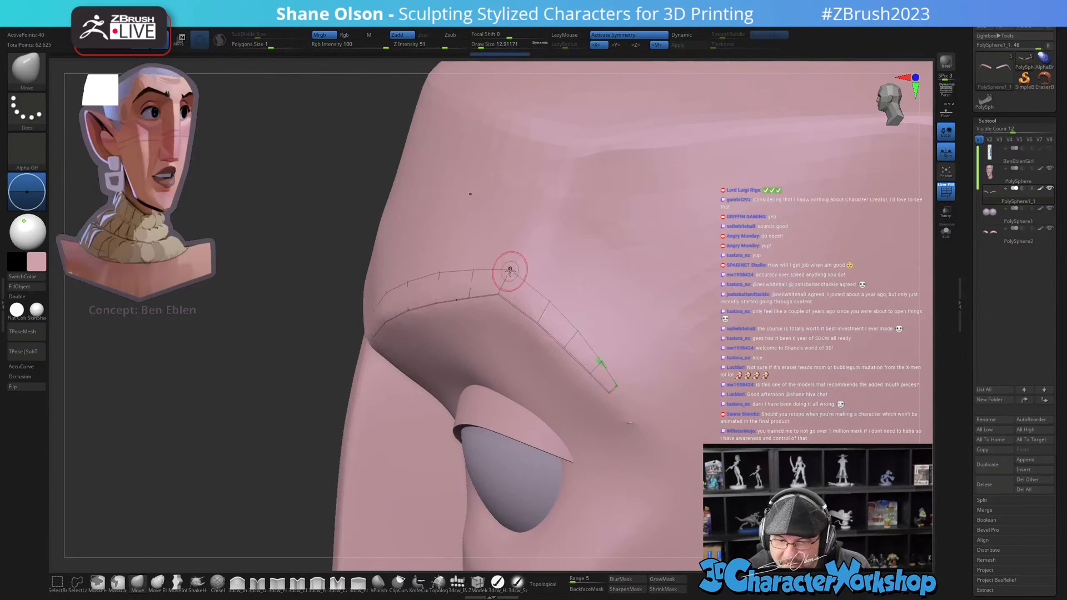
{"action": "left_click_drag", "start_coordinate": [509, 290], "coordinate": [515, 271]}
{"action": "mouse_move", "coordinate": [514, 272]}
{"action": "right_mouse_down"}
{"action": "mouse_move", "coordinate": [686, 359]}
{"action": "mouse_move", "coordinate": [667, 330]}
{"action": "right_mouse_up"}
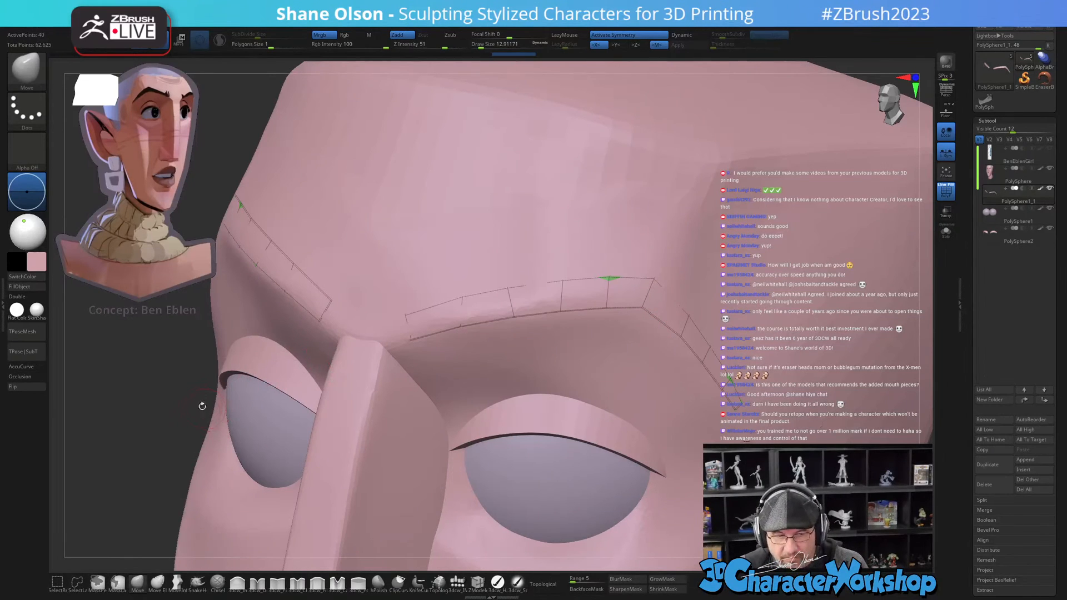
{"action": "mouse_move", "coordinate": [202, 404]}
{"action": "right_mouse_down"}
{"action": "mouse_move", "coordinate": [197, 380]}
{"action": "mouse_move", "coordinate": [207, 423]}
{"action": "right_mouse_up"}
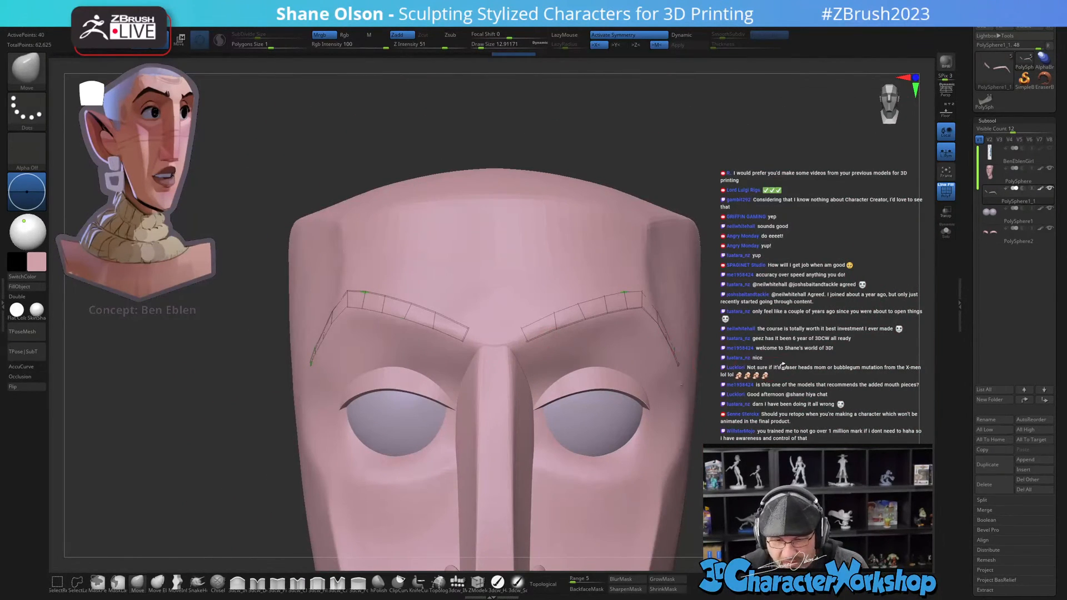
Step: Give the eyebrows dynamic subdivision with a thickness of 0.0151 and Post SubDiv off, with the draw size at about 33
{"action": "mouse_move", "coordinate": [759, 367]}
{"action": "right_mouse_down"}
{"action": "mouse_move", "coordinate": [726, 360]}
{"action": "mouse_move", "coordinate": [744, 318]}
{"action": "right_mouse_up"}
{"action": "key", "text": "s"}
{"action": "left_click", "coordinate": [732, 362]}
{"action": "key", "text": "d"}
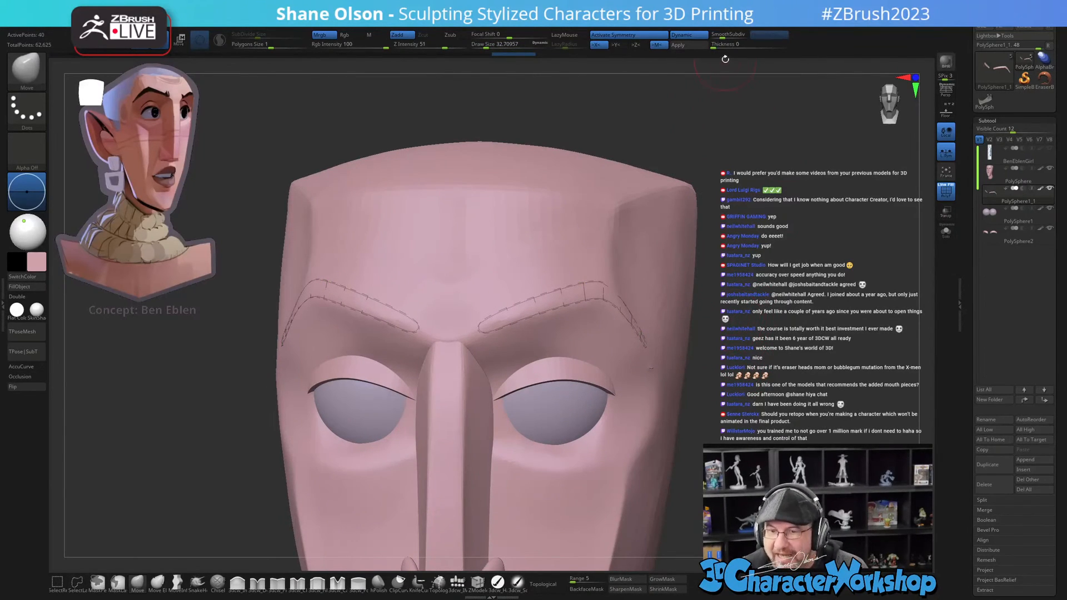
{"action": "left_click_drag", "start_coordinate": [714, 45], "coordinate": [729, 45]}
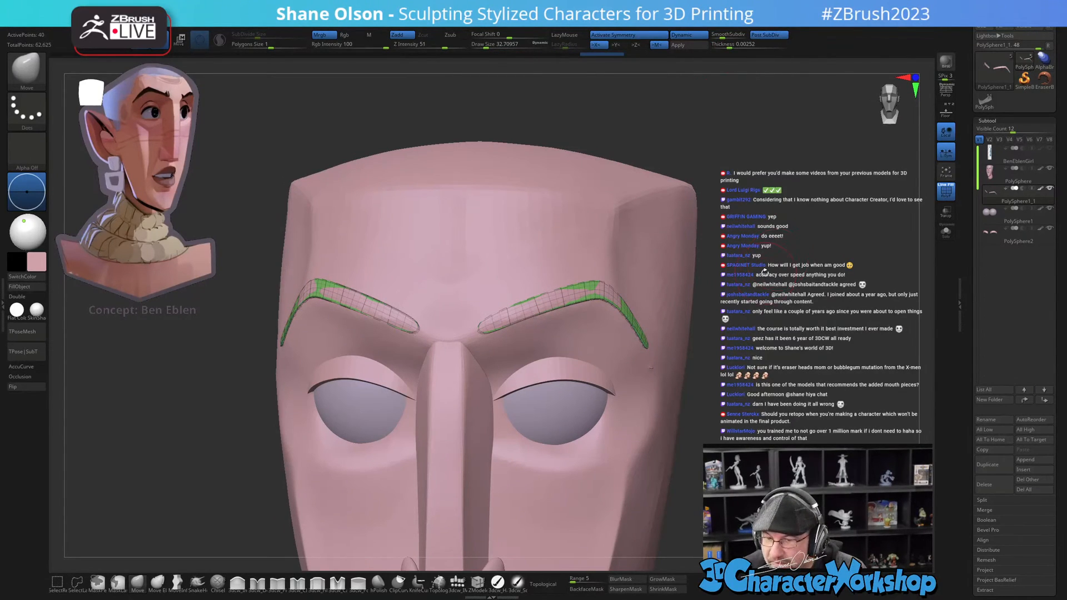
{"action": "key", "text": "space"}
{"action": "left_click", "coordinate": [788, 309]}
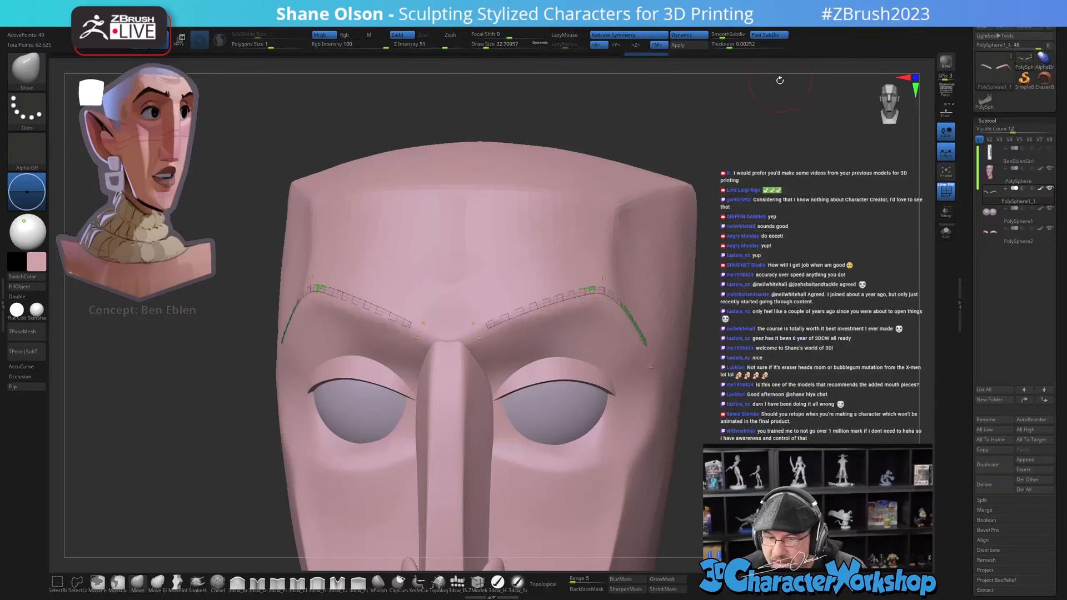
{"action": "left_click_drag", "start_coordinate": [755, 266], "coordinate": [800, 266]}
{"action": "left_click_drag", "start_coordinate": [728, 45], "coordinate": [739, 45]}
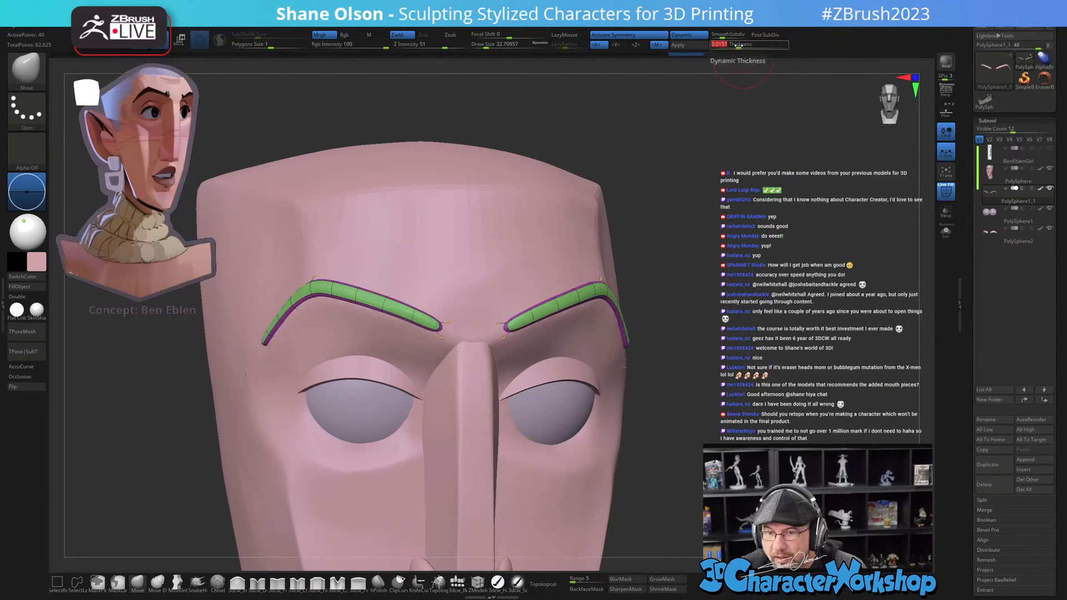
Step: Pick black as the colour and fill the eyebrow subtool with it using the hard paint brush
{"action": "key", "text": "z"}
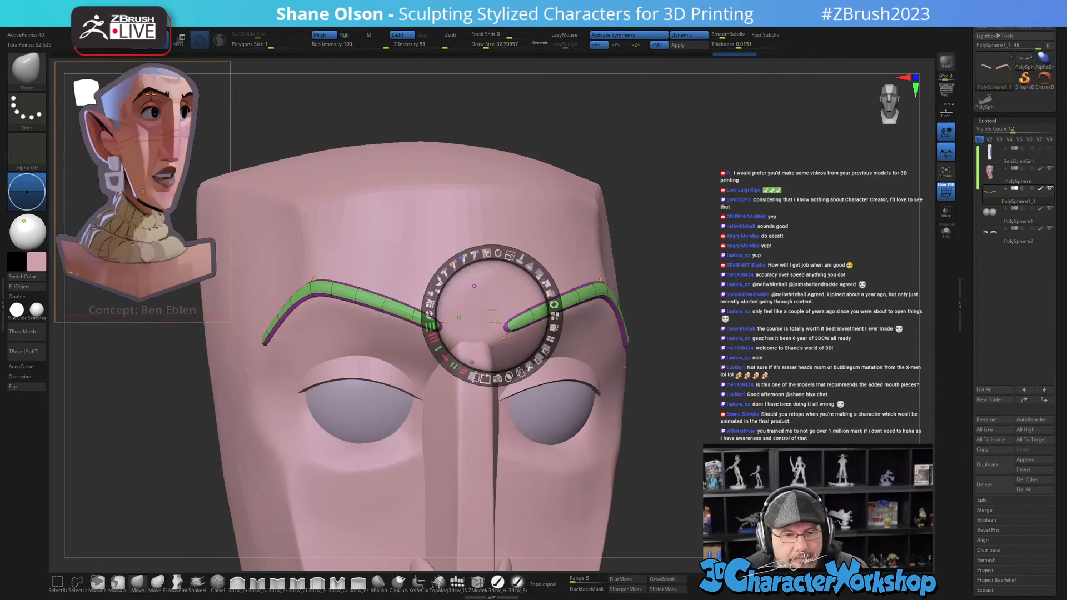
{"action": "key", "text": "z"}
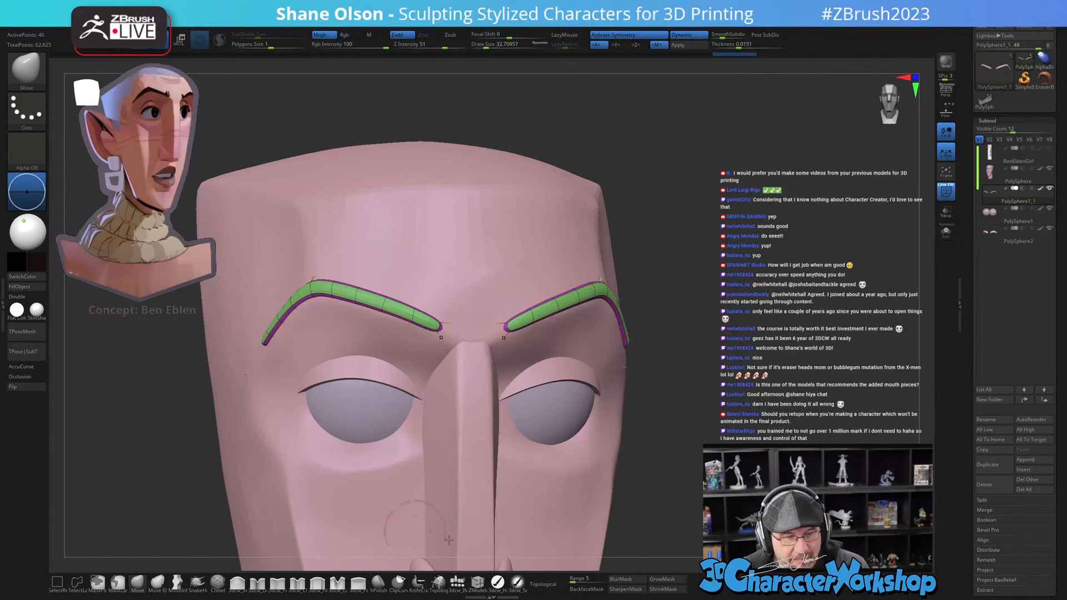
{"action": "left_click", "coordinate": [499, 582]}
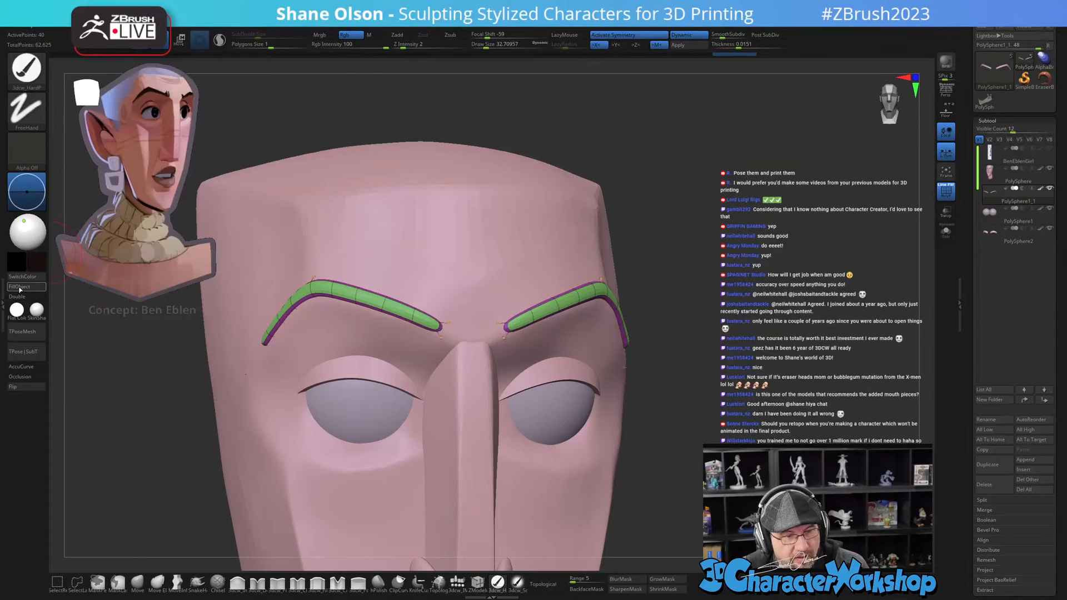
{"action": "left_click_drag", "start_coordinate": [810, 360], "coordinate": [808, 267]}
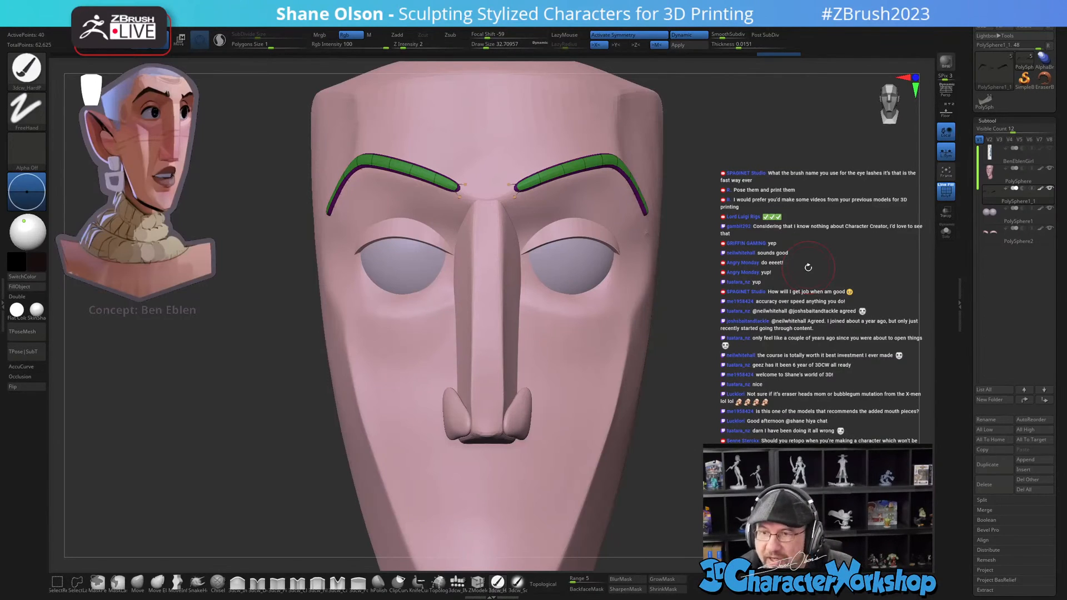
{"action": "mouse_move", "coordinate": [741, 430]}
{"action": "left_mouse_down", "text": "alt"}
{"action": "mouse_move", "coordinate": [725, 411]}
{"action": "mouse_move", "coordinate": [667, 397]}
{"action": "left_mouse_up", "text": "alt"}
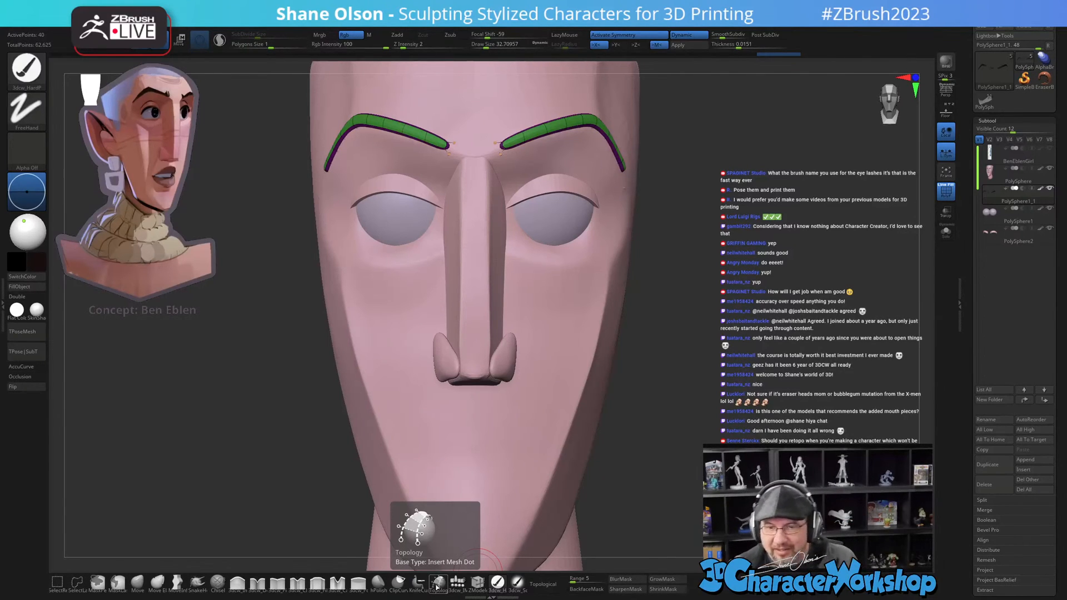
{"action": "left_click_drag", "start_coordinate": [684, 160], "coordinate": [674, 306], "text": "alt"}
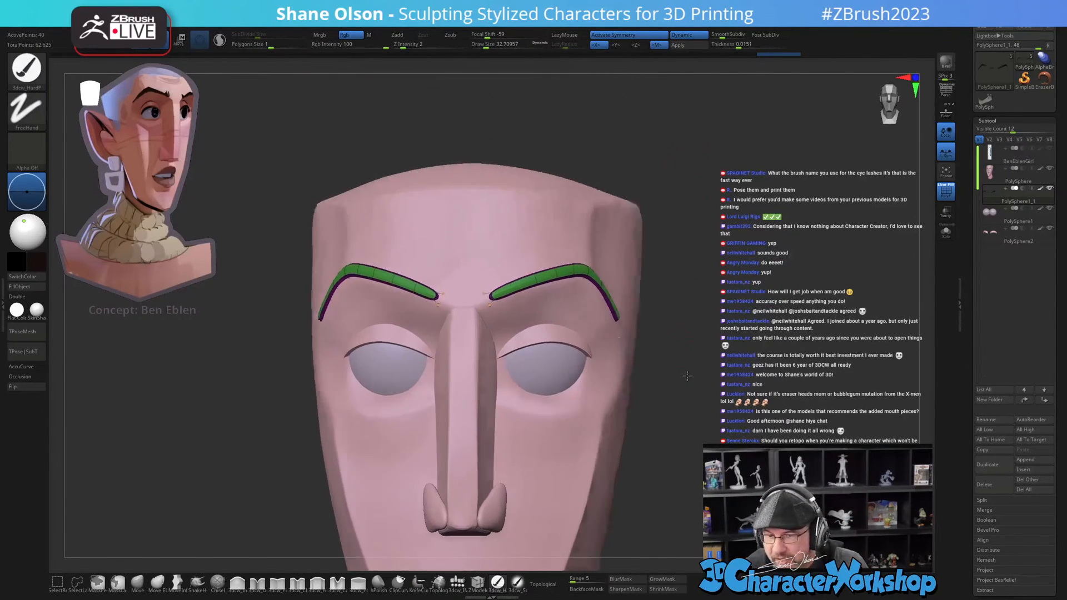
{"action": "left_click_drag", "start_coordinate": [728, 328], "coordinate": [688, 392]}
{"action": "right_click_drag", "start_coordinate": [602, 341], "coordinate": [584, 381], "text": "ctrl"}
{"action": "left_click_drag", "start_coordinate": [844, 416], "coordinate": [814, 431]}
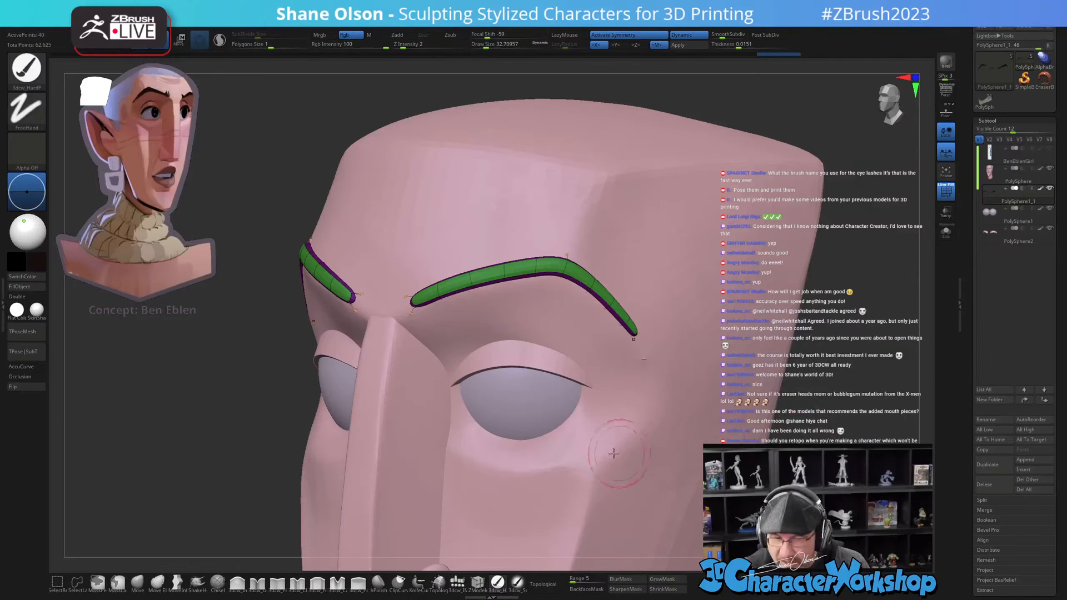
Step: Isolate the eyebrows to turn on double-sided display and check their dynamic subdivision, and bring the whole head back into view
{"action": "left_click", "coordinate": [946, 231]}
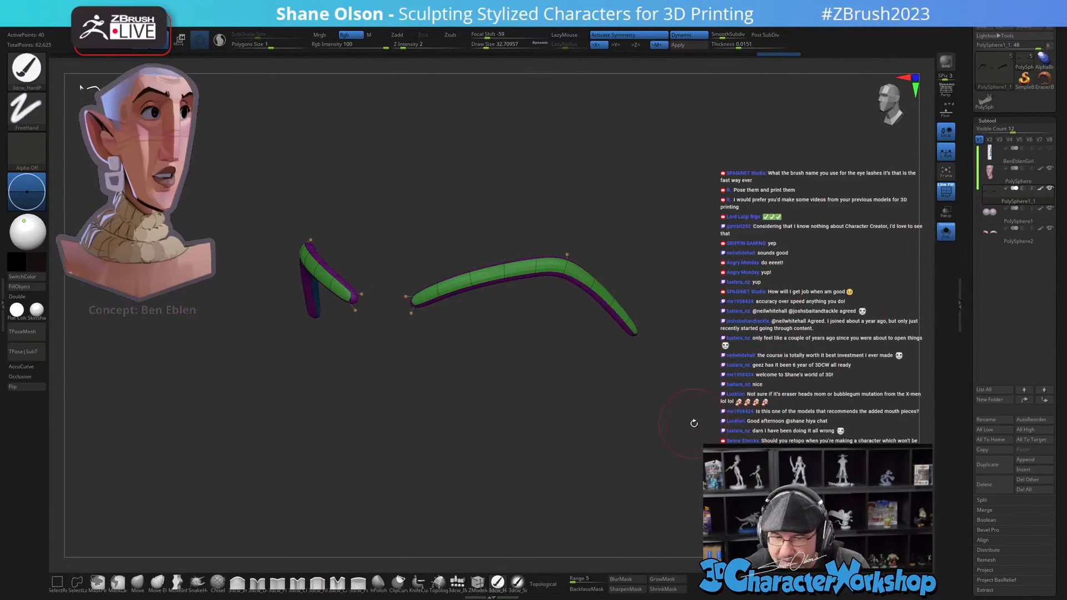
{"action": "key", "text": "shift+d"}
{"action": "mouse_move", "coordinate": [702, 424]}
{"action": "left_mouse_down"}
{"action": "mouse_move", "coordinate": [716, 439]}
{"action": "mouse_move", "coordinate": [778, 445]}
{"action": "mouse_move", "coordinate": [844, 428]}
{"action": "mouse_move", "coordinate": [701, 437]}
{"action": "left_mouse_up"}
{"action": "left_click", "coordinate": [26, 296]}
{"action": "left_click_drag", "start_coordinate": [630, 386], "coordinate": [642, 457]}
{"action": "key", "text": "d"}
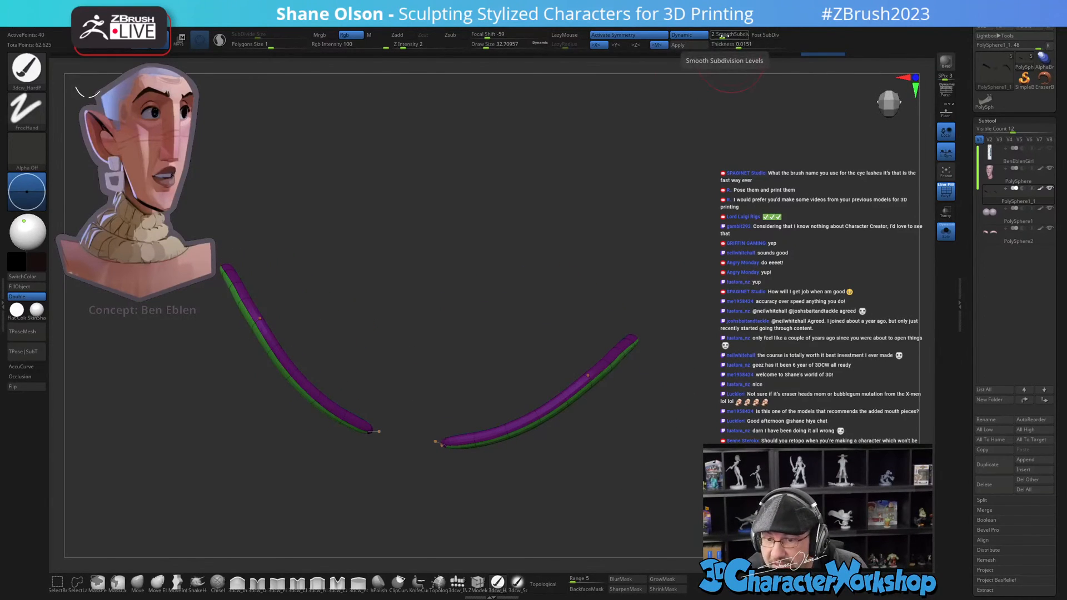
{"action": "mouse_move", "coordinate": [678, 299]}
{"action": "left_mouse_down"}
{"action": "mouse_move", "coordinate": [662, 385]}
{"action": "mouse_move", "coordinate": [667, 302]}
{"action": "left_mouse_up"}
{"action": "left_click", "coordinate": [945, 231]}
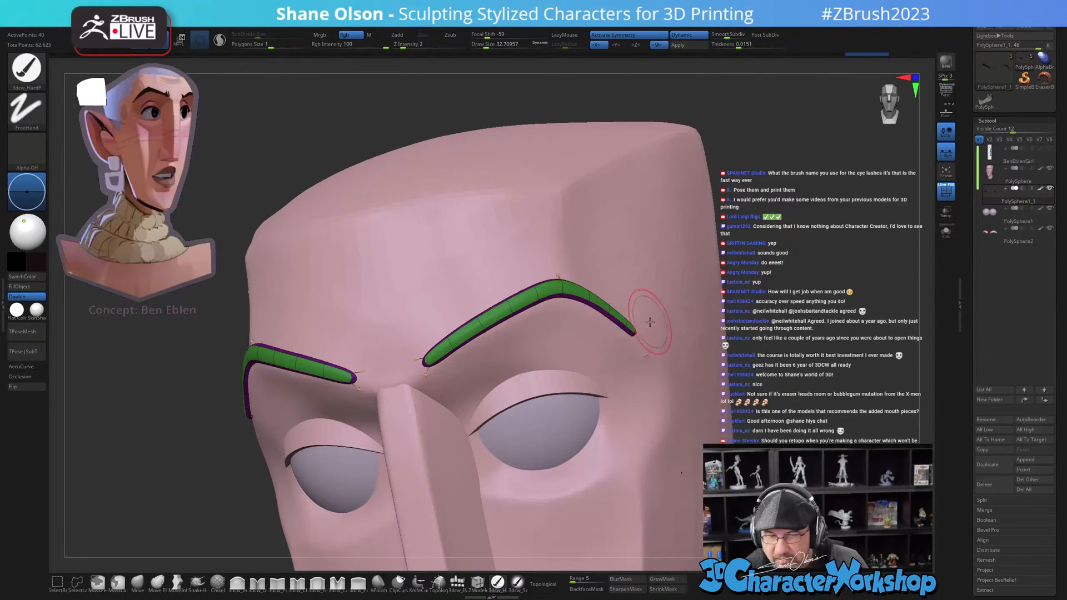
{"action": "mouse_move", "coordinate": [758, 405]}
{"action": "left_mouse_down"}
{"action": "mouse_move", "coordinate": [753, 422]}
{"action": "mouse_move", "coordinate": [765, 428]}
{"action": "mouse_move", "coordinate": [734, 433]}
{"action": "left_mouse_up"}
{"action": "right_click_drag", "start_coordinate": [583, 353], "coordinate": [579, 312]}
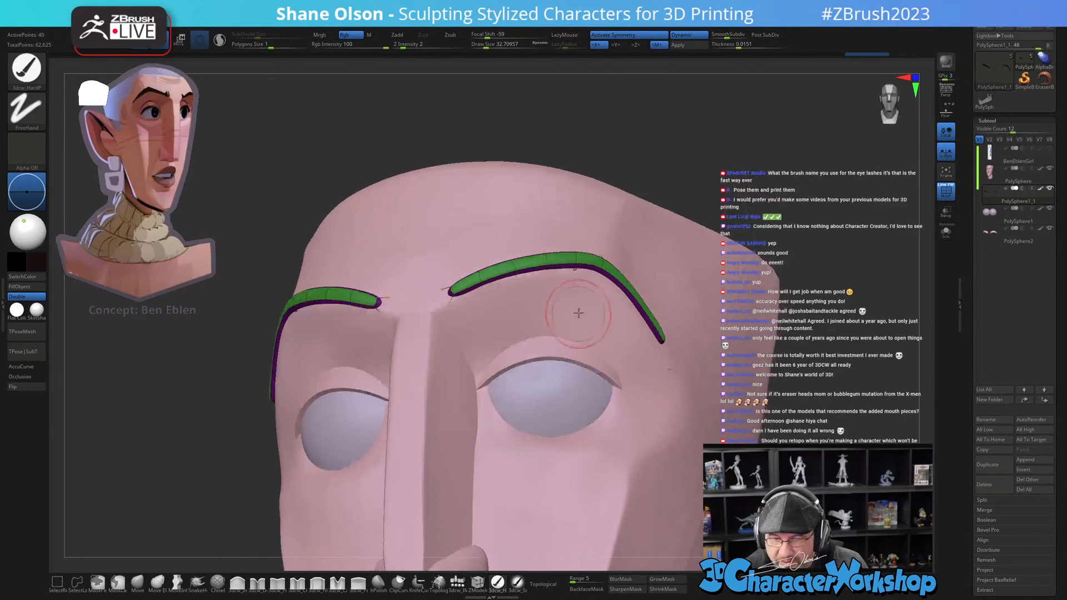
Step: Make the upper eyelid mesh active, isolate it, and turn off dynamic subdivision to examine its low-poly strips
{"action": "left_click", "coordinate": [578, 358], "text": "alt"}
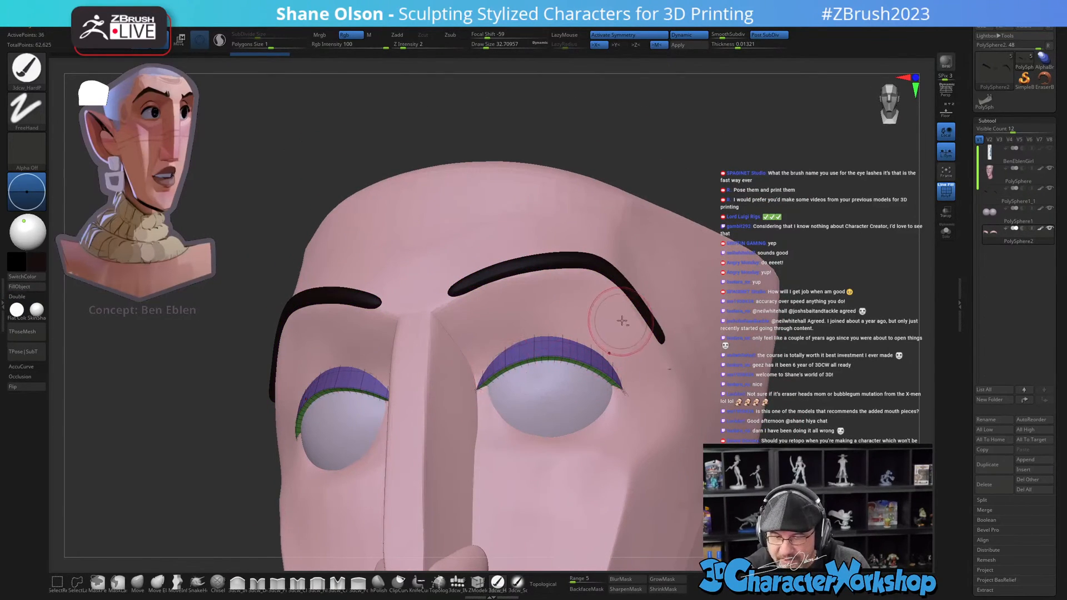
{"action": "left_click", "coordinate": [945, 231]}
{"action": "left_click_drag", "start_coordinate": [640, 409], "coordinate": [672, 477]}
{"action": "key", "text": "shift+d"}
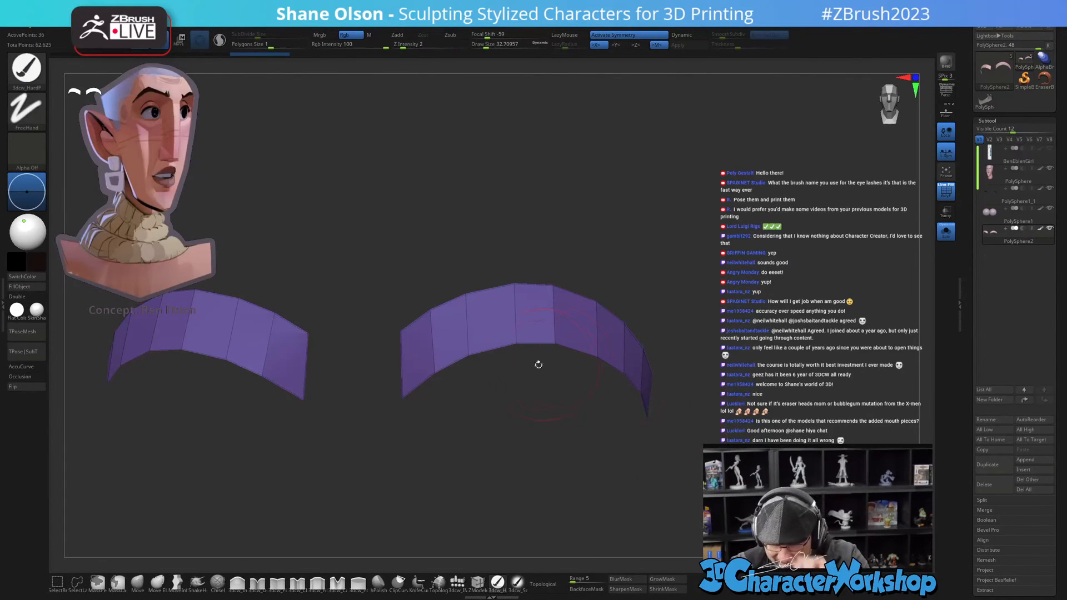
{"action": "left_click_drag", "start_coordinate": [600, 381], "coordinate": [564, 452]}
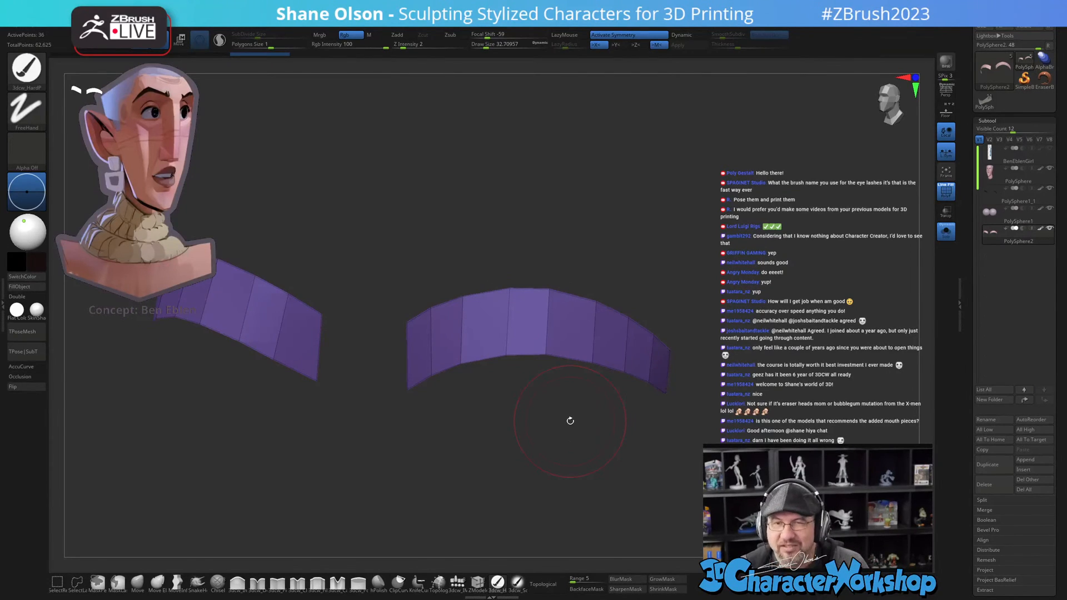
{"action": "key", "text": "2"}
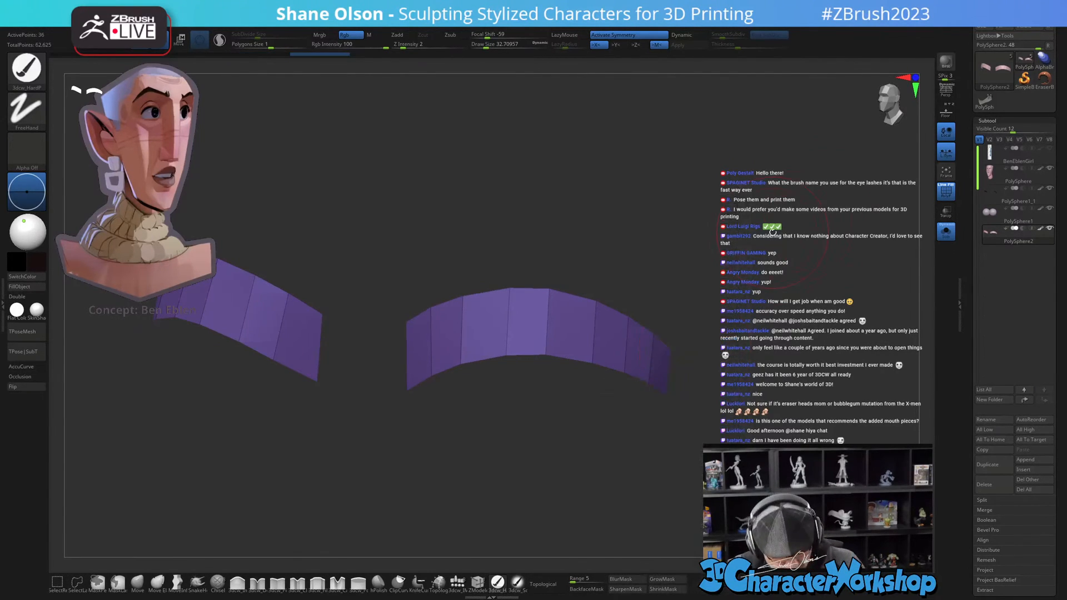
Step: Turn dynamic subdivision back on for the eyelid strips and disable Post SubDiv
{"action": "key", "text": "d"}
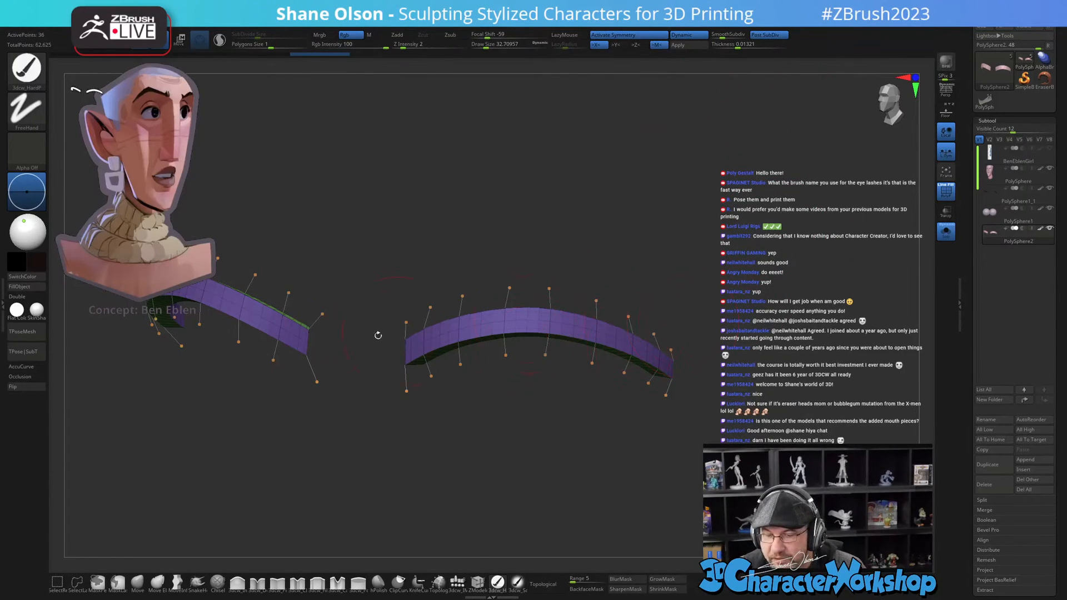
{"action": "left_click", "coordinate": [763, 35]}
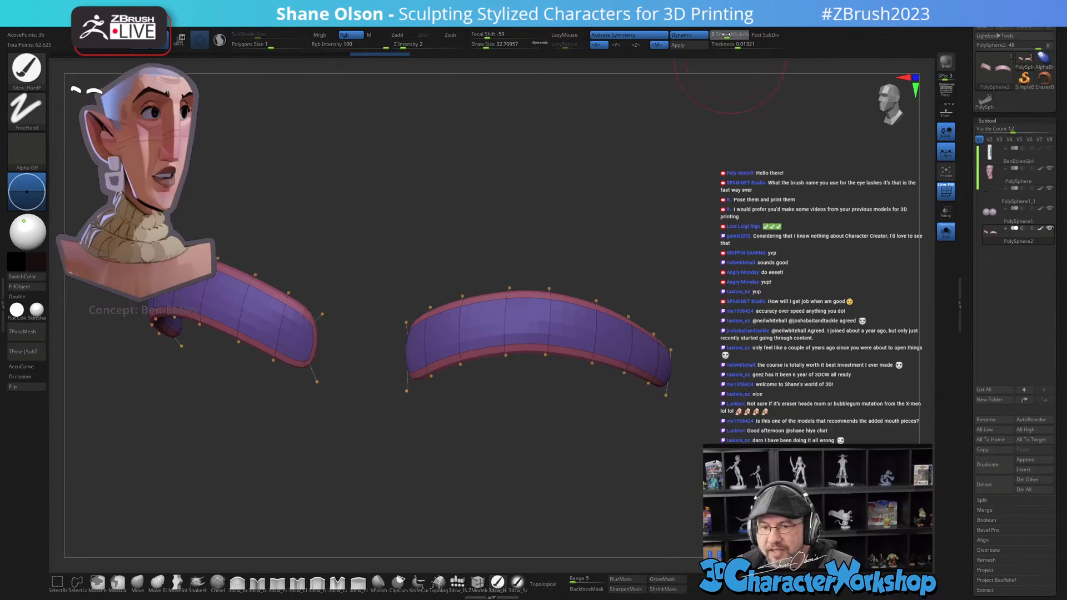
{"action": "left_click_drag", "start_coordinate": [725, 35], "coordinate": [746, 34]}
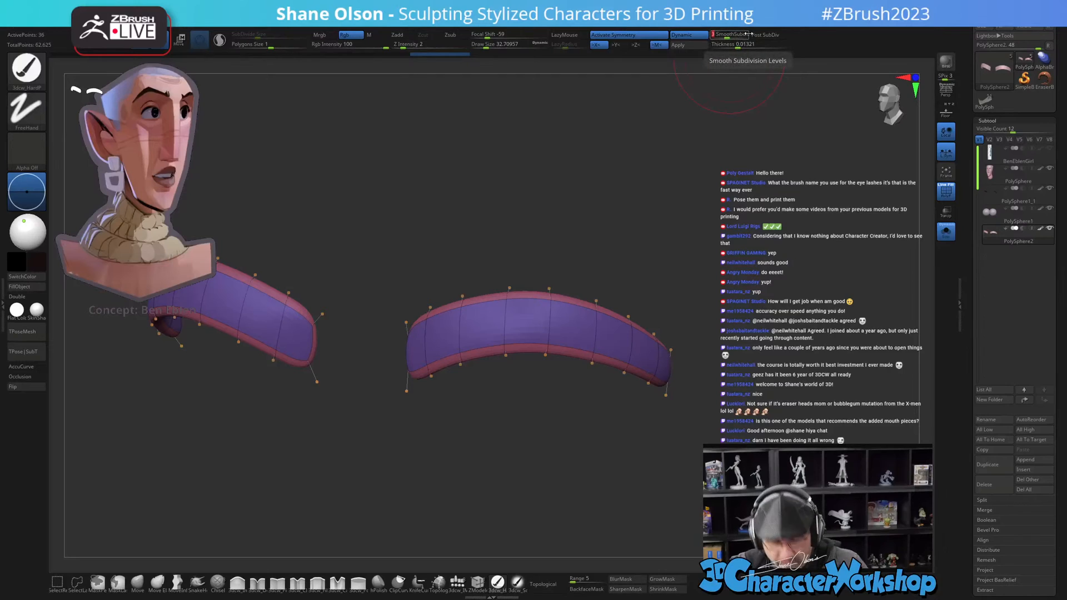
{"action": "key", "text": "ctrl"}
{"action": "mouse_move", "coordinate": [764, 35]}
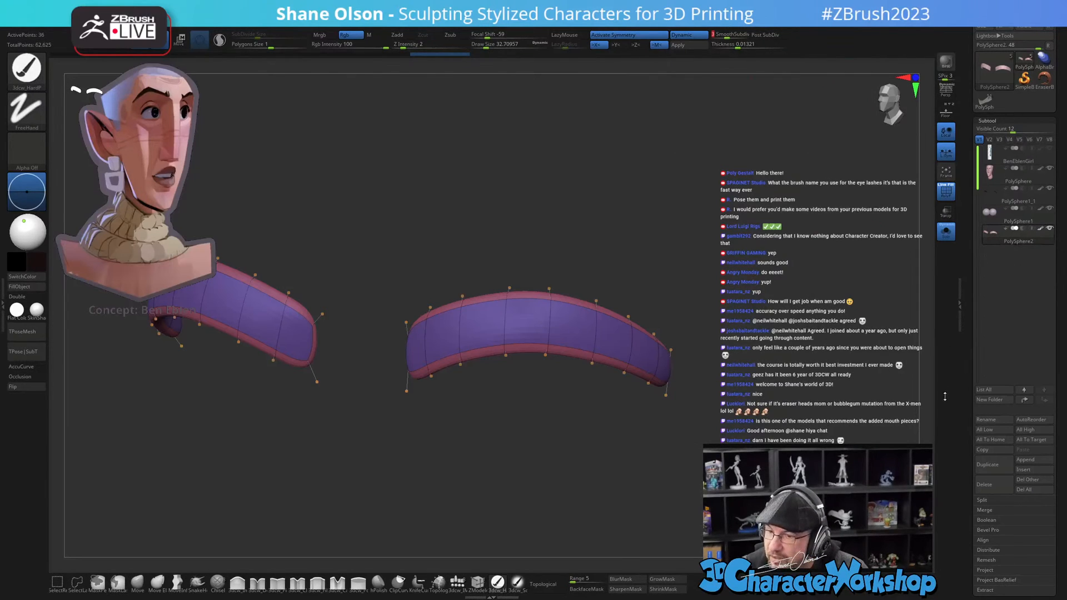
Step: Review the eyelid mesh's Dynamic Subdiv settings within its geometry options, and bring the whole head back into view
{"action": "left_click_drag", "start_coordinate": [966, 401], "coordinate": [955, 323]}
{"action": "left_click", "coordinate": [984, 345]}
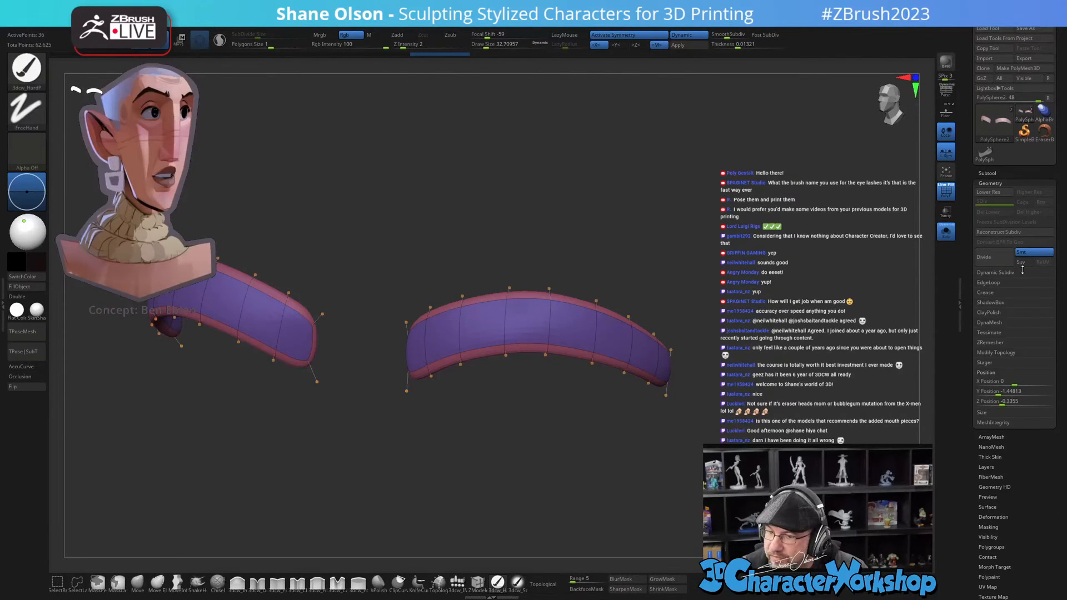
{"action": "left_click", "coordinate": [996, 273]}
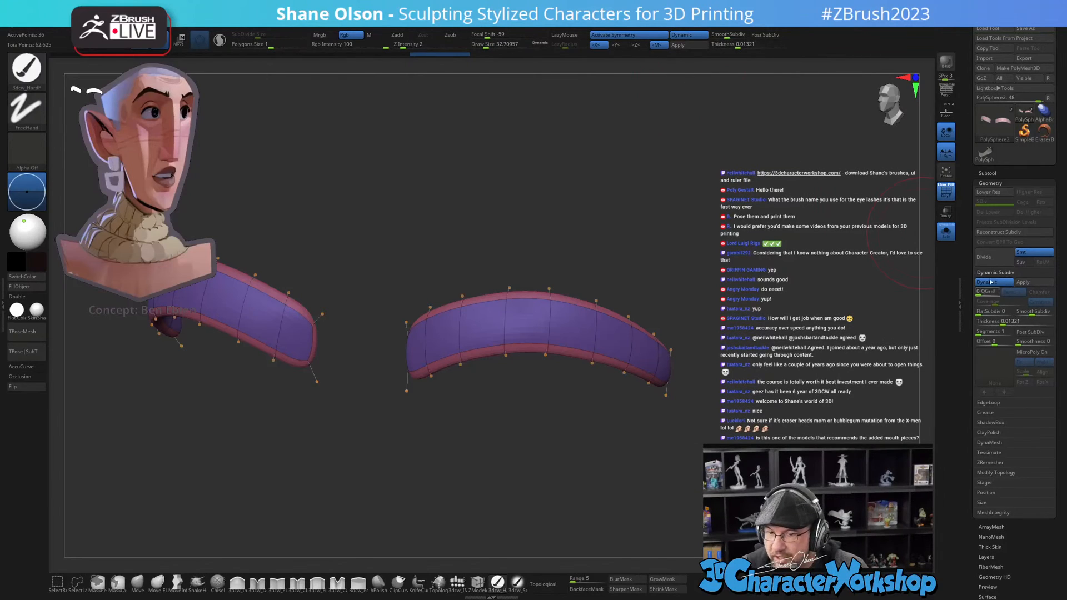
{"action": "left_click", "coordinate": [1005, 183]}
{"action": "mouse_move", "coordinate": [696, 237]}
{"action": "left_mouse_down"}
{"action": "mouse_move", "coordinate": [667, 257]}
{"action": "mouse_move", "coordinate": [713, 248]}
{"action": "left_mouse_up"}
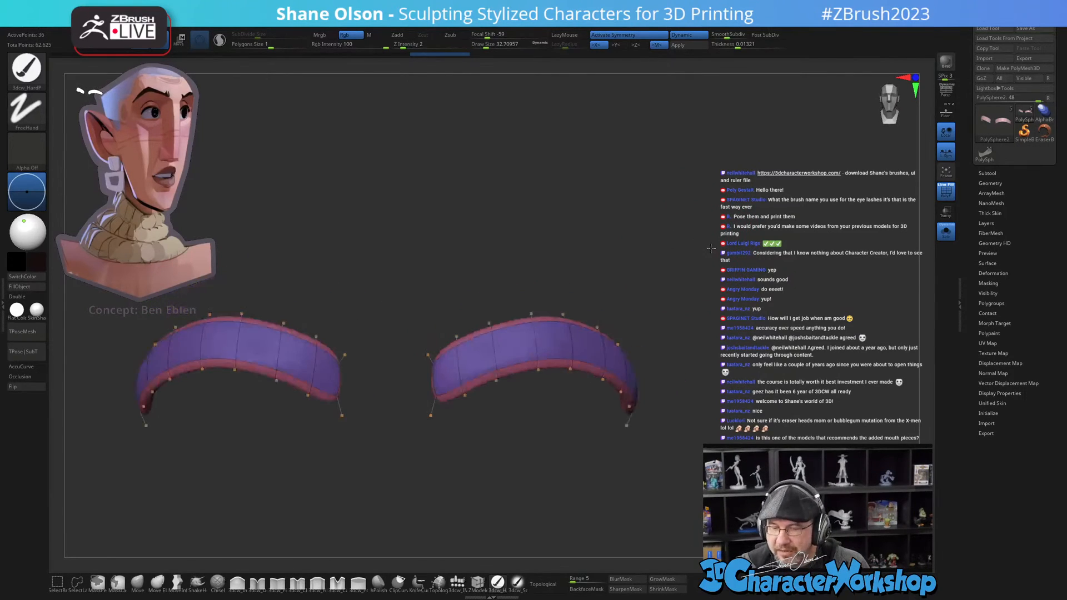
{"action": "left_click", "coordinate": [946, 230]}
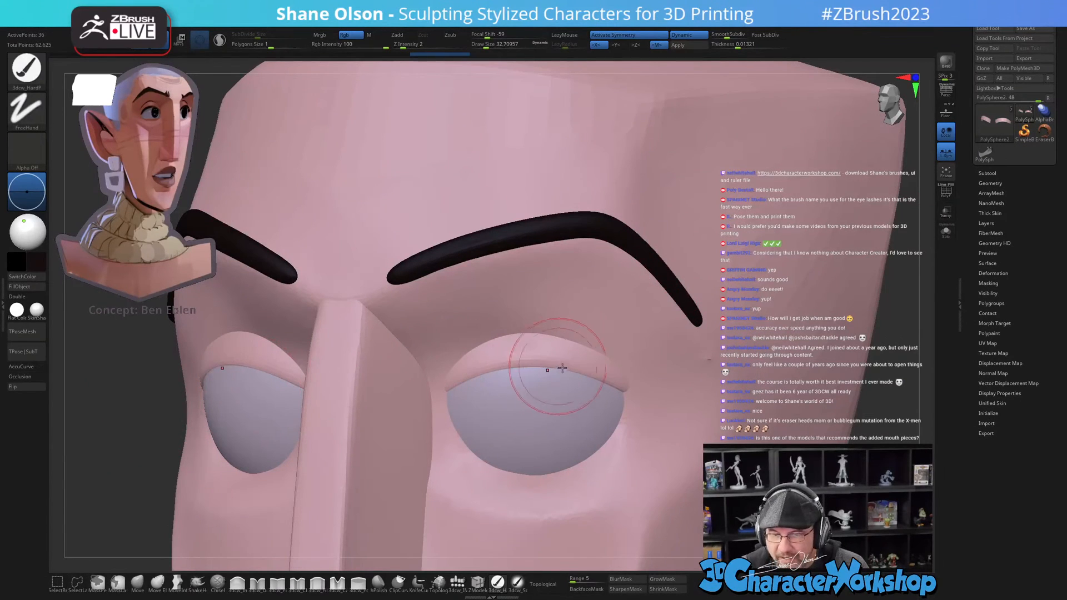
Step: Choose the Move brush, make the head mesh active, enlarge the brush, and check the face around the eyes from several angles
{"action": "right_click_drag", "start_coordinate": [562, 374], "coordinate": [520, 395]}
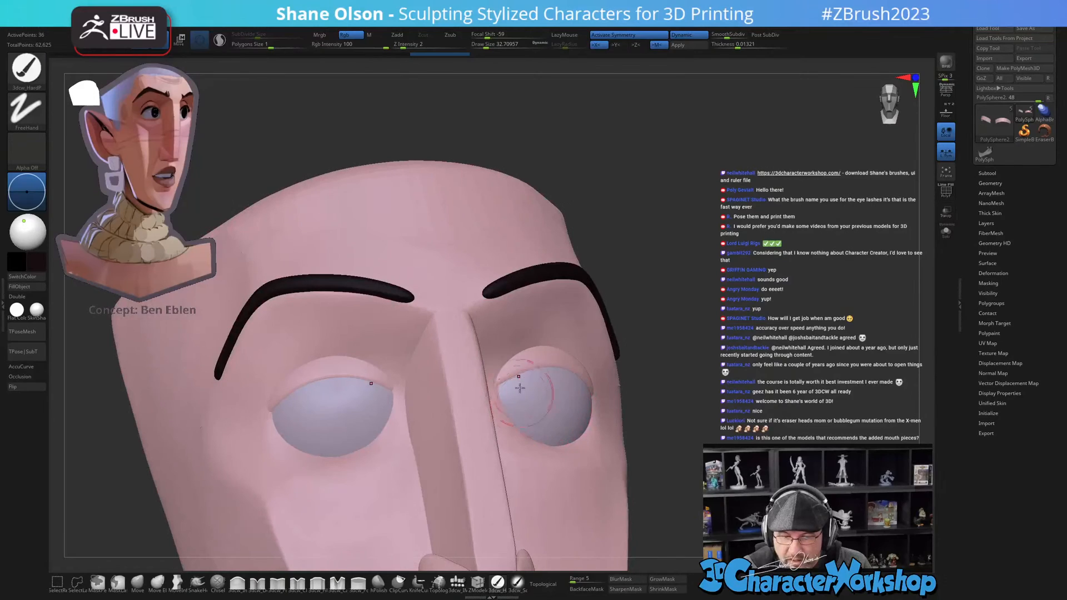
{"action": "left_click", "coordinate": [138, 582]}
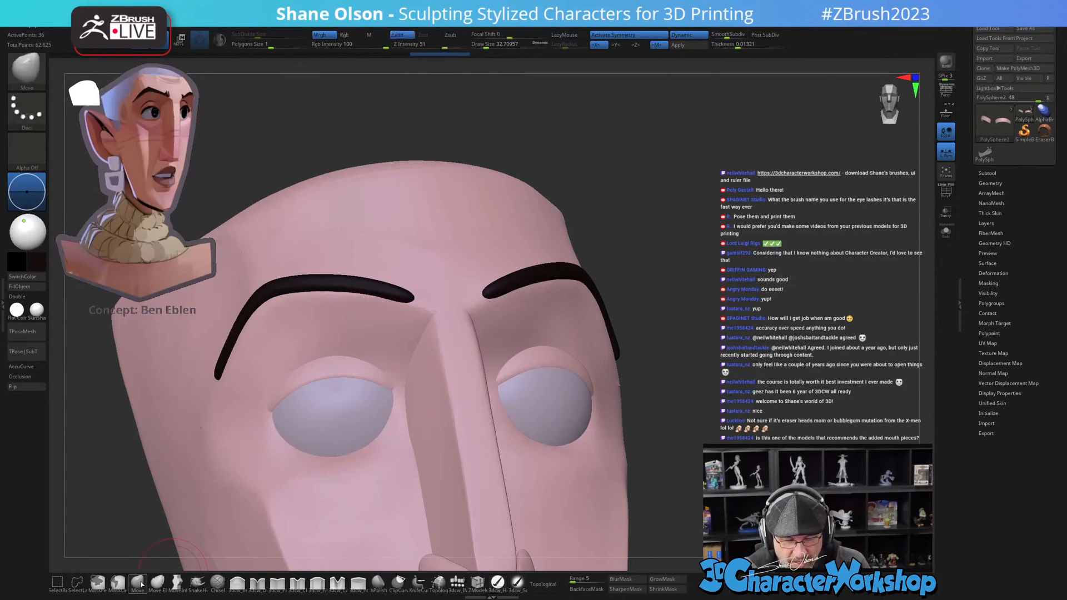
{"action": "mouse_move", "coordinate": [543, 359]}
{"action": "right_mouse_down"}
{"action": "mouse_move", "coordinate": [549, 380]}
{"action": "mouse_move", "coordinate": [502, 369]}
{"action": "mouse_move", "coordinate": [559, 416]}
{"action": "mouse_move", "coordinate": [554, 362]}
{"action": "mouse_move", "coordinate": [526, 371]}
{"action": "mouse_move", "coordinate": [507, 359]}
{"action": "mouse_move", "coordinate": [511, 373]}
{"action": "right_mouse_up"}
{"action": "left_click", "coordinate": [542, 377], "text": "alt"}
{"action": "key", "text": "]"}
{"action": "key", "text": "s"}
{"action": "left_click_drag", "start_coordinate": [512, 381], "coordinate": [516, 378]}
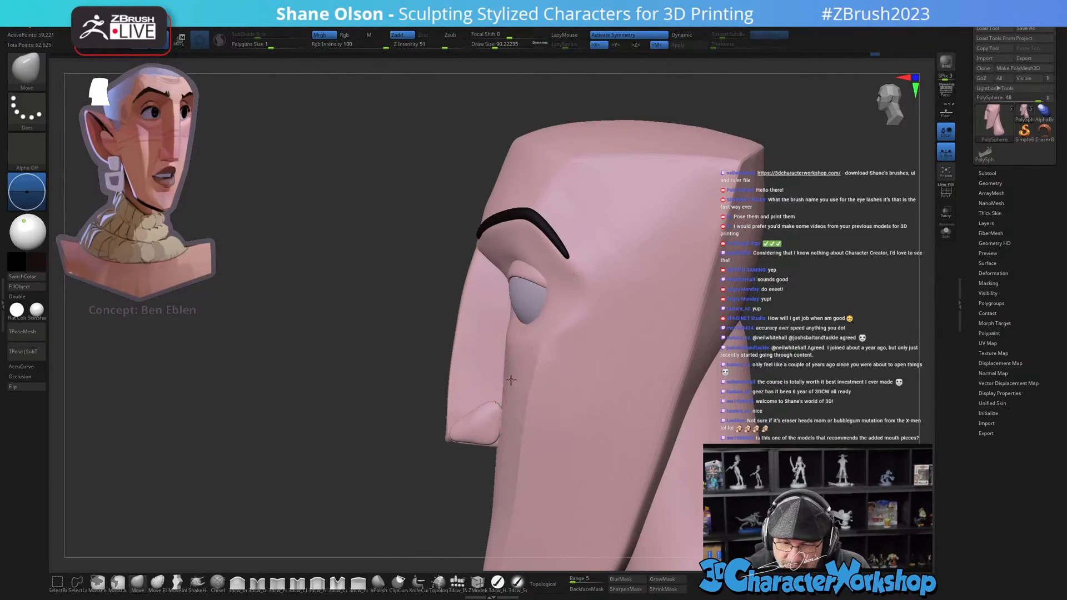
{"action": "right_click_drag", "start_coordinate": [511, 379], "coordinate": [503, 389]}
{"action": "key", "text": "shift"}
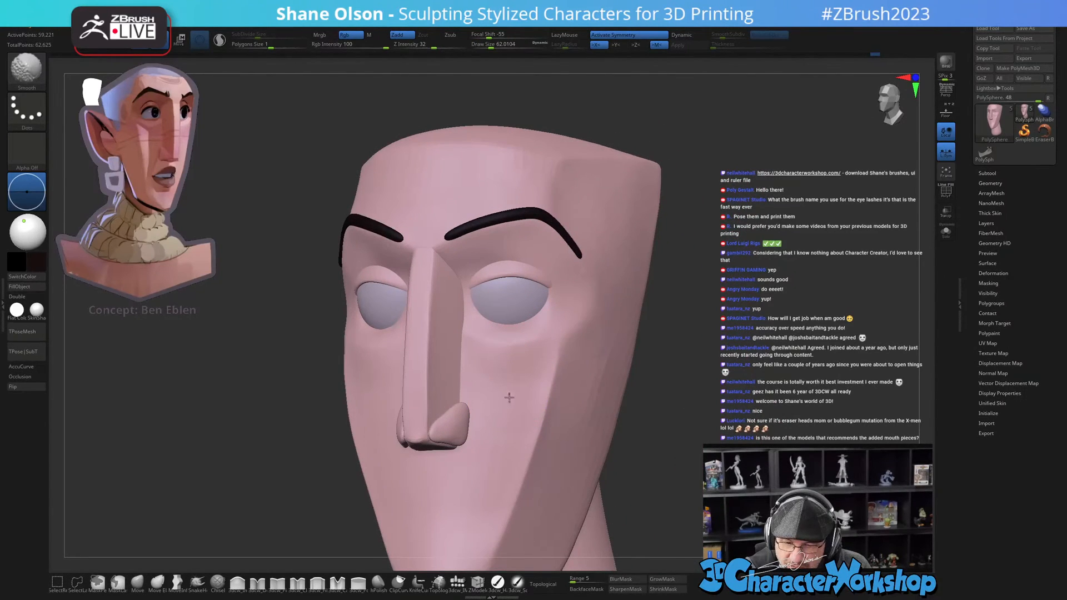
{"action": "mouse_move", "coordinate": [548, 397]}
{"action": "right_mouse_down"}
{"action": "mouse_move", "coordinate": [599, 445]}
{"action": "mouse_move", "coordinate": [621, 410]}
{"action": "mouse_move", "coordinate": [555, 335]}
{"action": "mouse_move", "coordinate": [591, 361]}
{"action": "mouse_move", "coordinate": [606, 347]}
{"action": "right_mouse_up"}
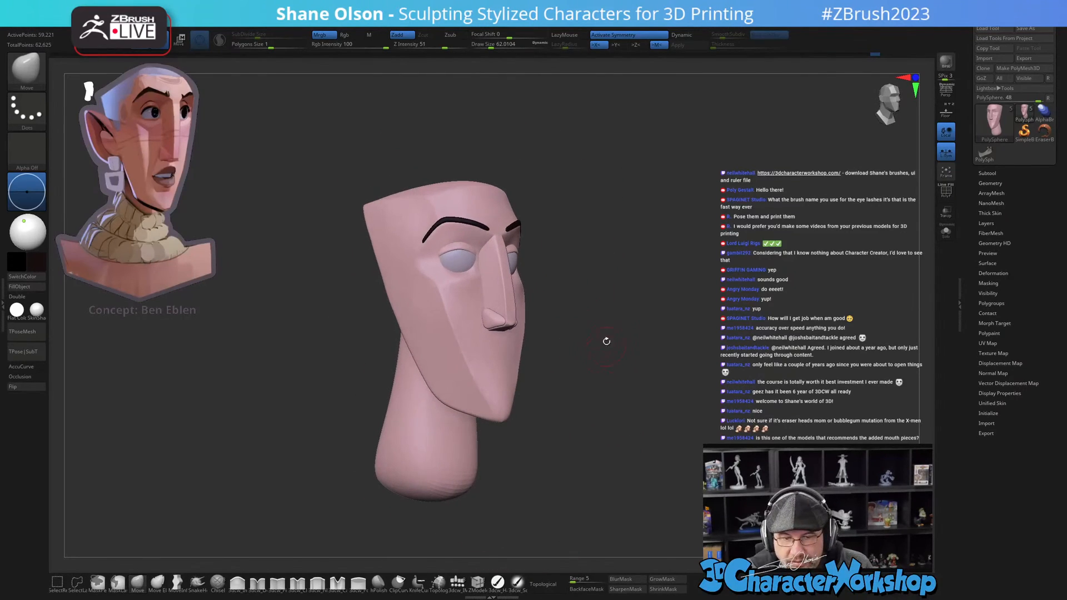
{"action": "right_click_drag", "start_coordinate": [608, 294], "coordinate": [599, 315]}
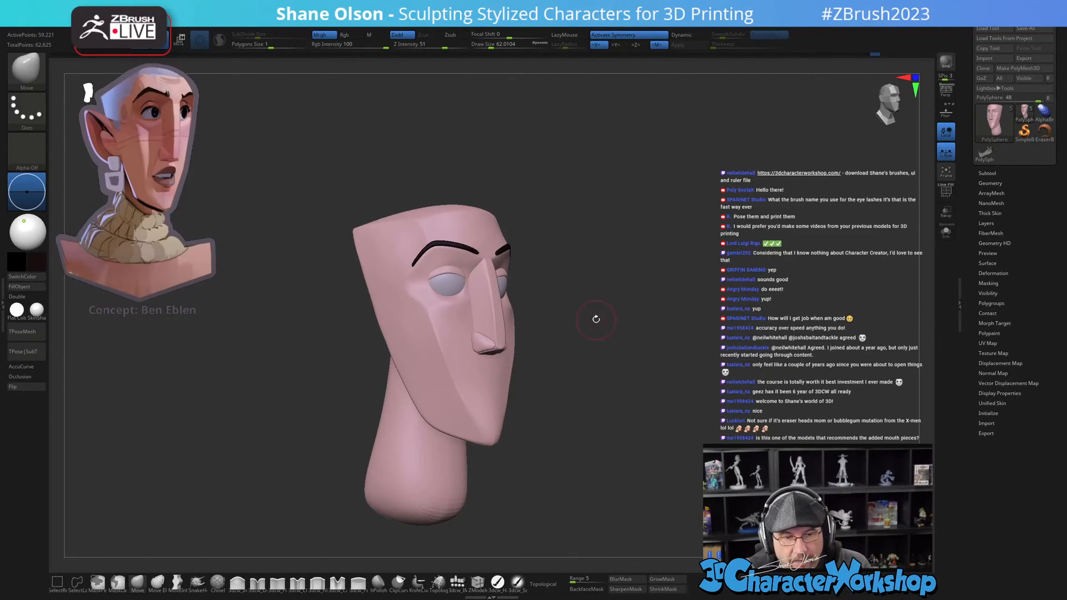
Step: Make the upper eyelid mesh active and reshape its outer corner around the eyeball using the Move brush at size about 71
{"action": "right_click_drag", "start_coordinate": [532, 306], "coordinate": [476, 448], "text": "ctrl"}
{"action": "left_click", "coordinate": [397, 344], "text": "alt"}
{"action": "key", "text": "shift+f"}
{"action": "key", "text": "shift+f"}
{"action": "right_click_drag", "start_coordinate": [350, 376], "coordinate": [503, 373]}
{"action": "key", "text": "bracketright"}
{"action": "key", "text": "bracketright"}
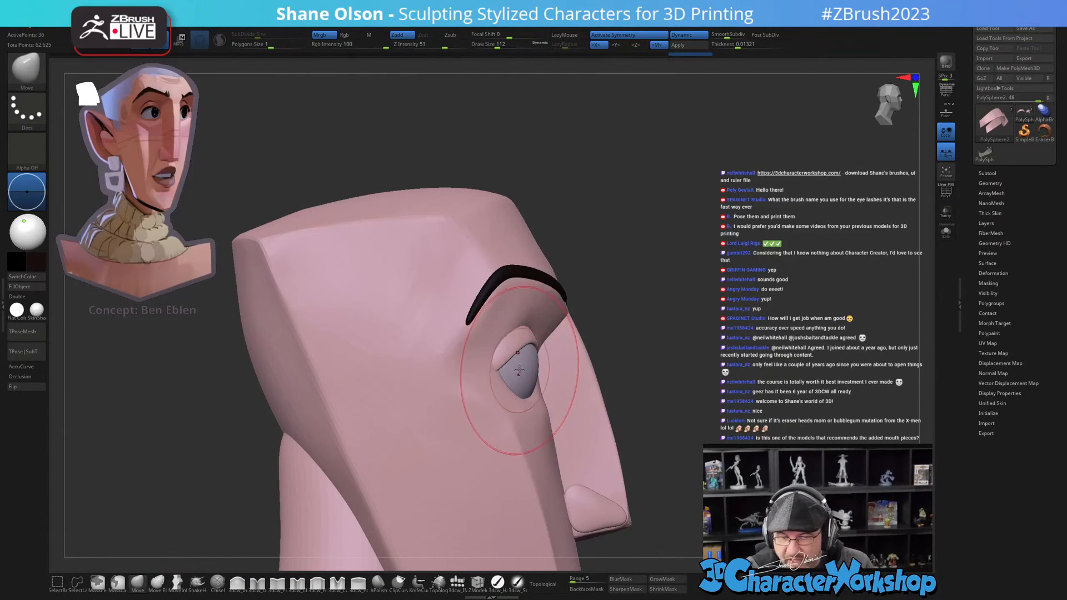
{"action": "right_click_drag", "start_coordinate": [518, 370], "coordinate": [497, 371]}
{"action": "key", "text": "bracketleft"}
{"action": "key", "text": "bracketleft"}
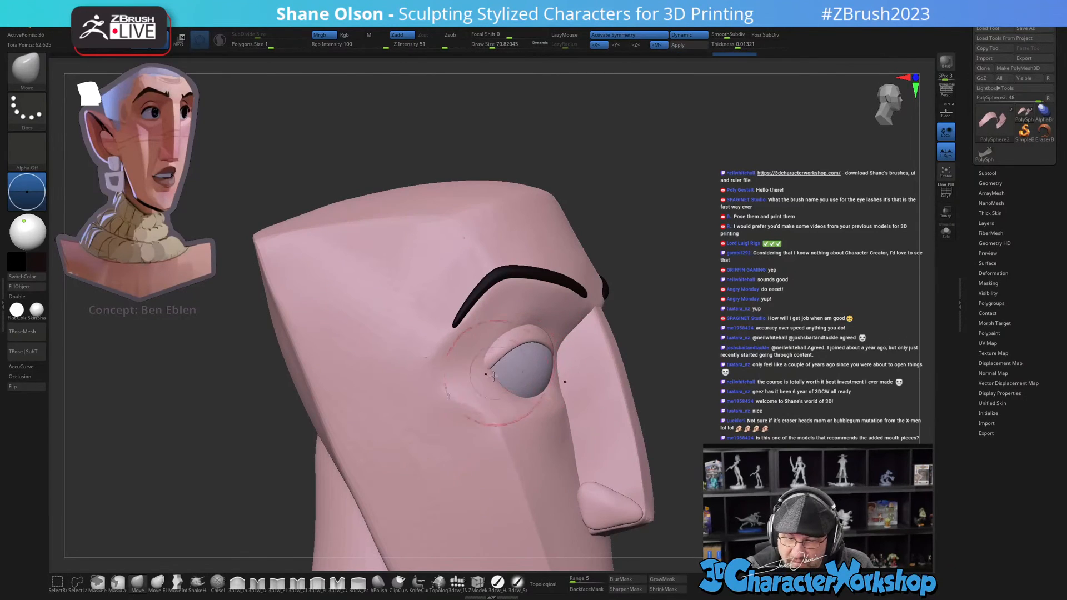
{"action": "left_click_drag", "start_coordinate": [472, 380], "coordinate": [478, 394]}
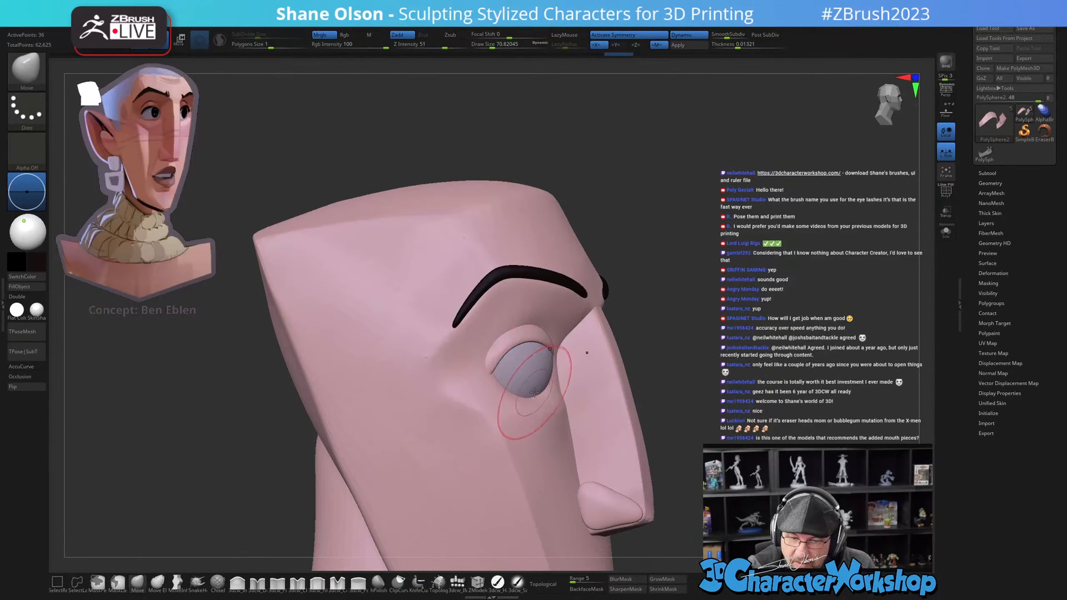
Step: Nudge the upper eyelids with the Move brush to refine their fit over the eyeballs
{"action": "right_click_drag", "start_coordinate": [537, 372], "coordinate": [500, 361]}
{"action": "right_click_drag", "start_coordinate": [564, 375], "coordinate": [524, 355]}
{"action": "left_click_drag", "start_coordinate": [524, 356], "coordinate": [528, 351]}
{"action": "mouse_move", "coordinate": [528, 351]}
{"action": "right_mouse_down"}
{"action": "mouse_move", "coordinate": [584, 367]}
{"action": "mouse_move", "coordinate": [539, 403]}
{"action": "mouse_move", "coordinate": [498, 334]}
{"action": "mouse_move", "coordinate": [669, 414]}
{"action": "mouse_move", "coordinate": [664, 388]}
{"action": "mouse_move", "coordinate": [645, 417]}
{"action": "mouse_move", "coordinate": [536, 434]}
{"action": "right_mouse_up"}
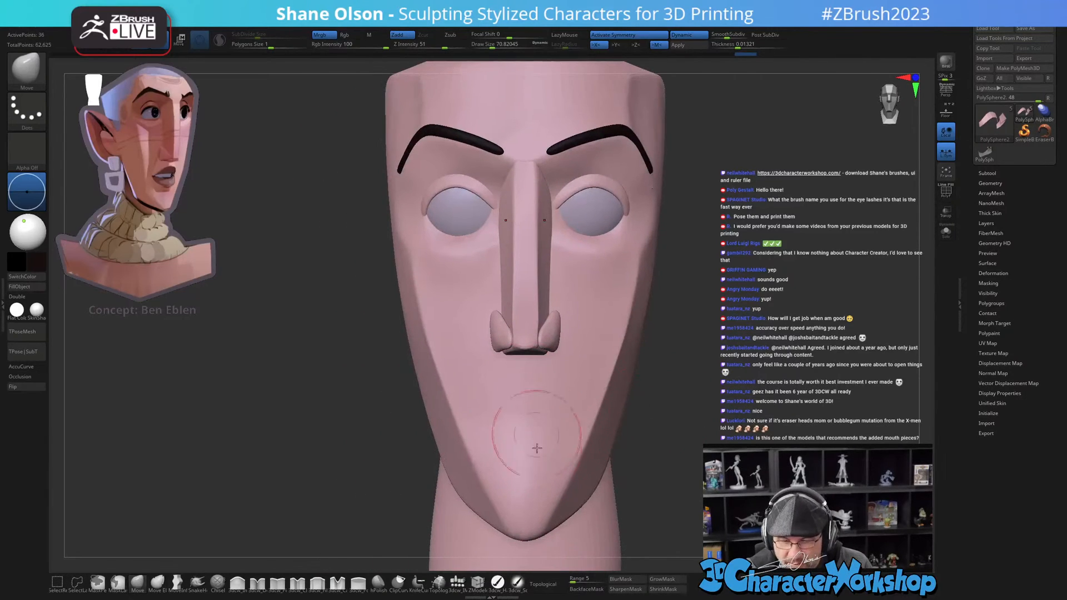
Step: Insert a QuadSphere-1 into the head mesh on the centre line below the nose as the mouth volume
{"action": "left_click", "coordinate": [456, 580]}
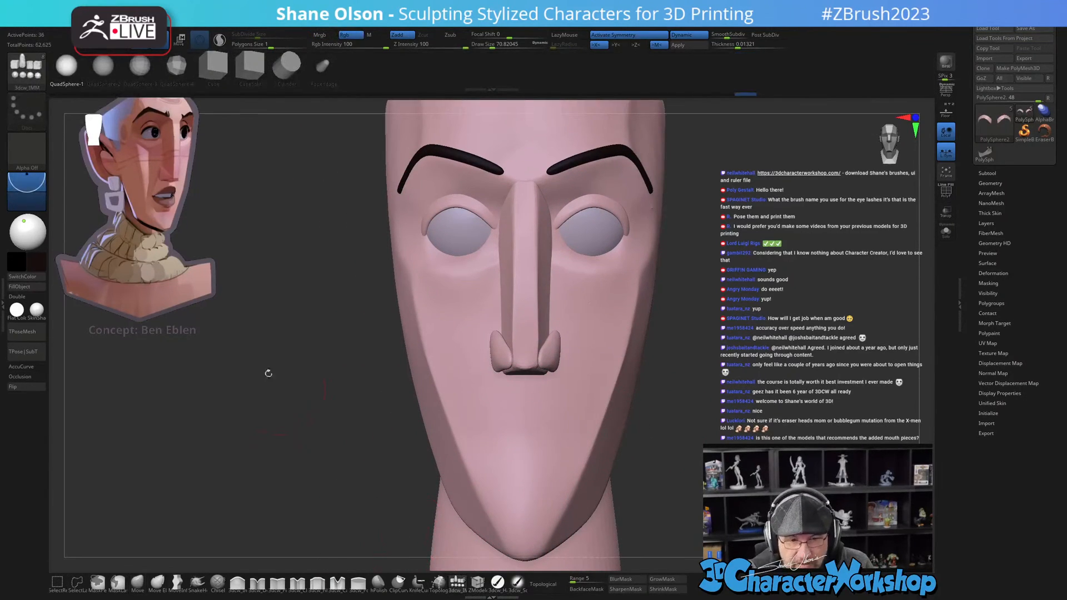
{"action": "left_click", "coordinate": [525, 422], "text": "alt"}
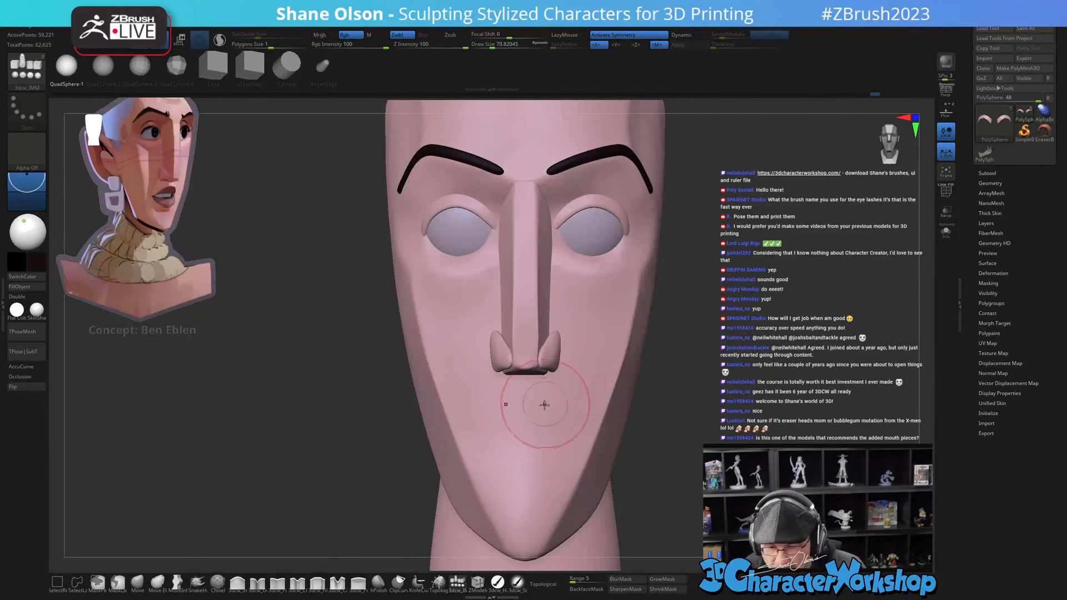
{"action": "left_click_drag", "start_coordinate": [524, 421], "coordinate": [524, 429]}
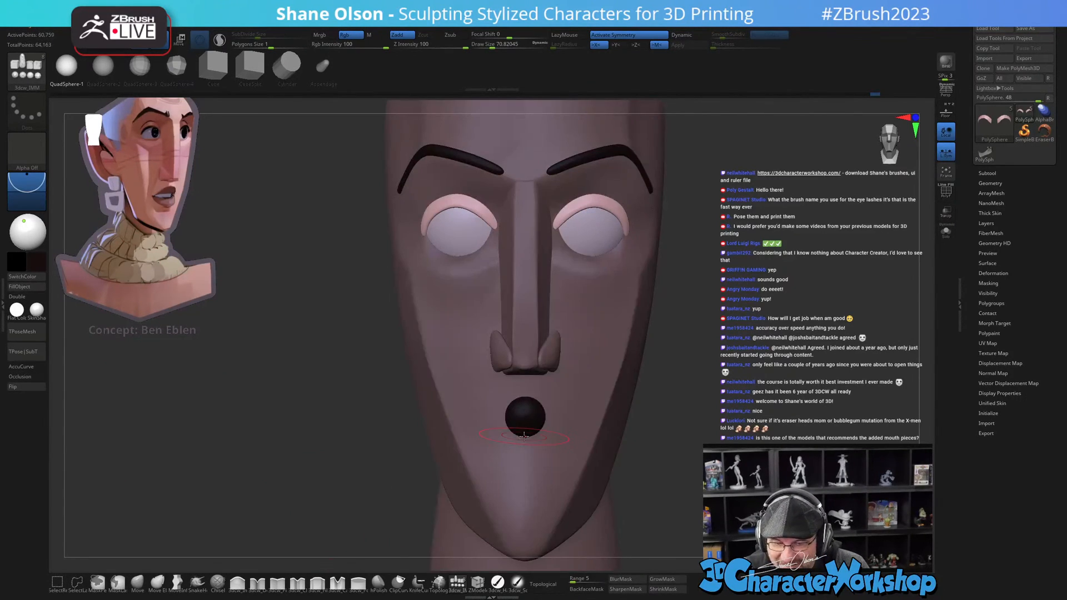
{"action": "left_click_drag", "start_coordinate": [525, 417], "coordinate": [522, 476]}
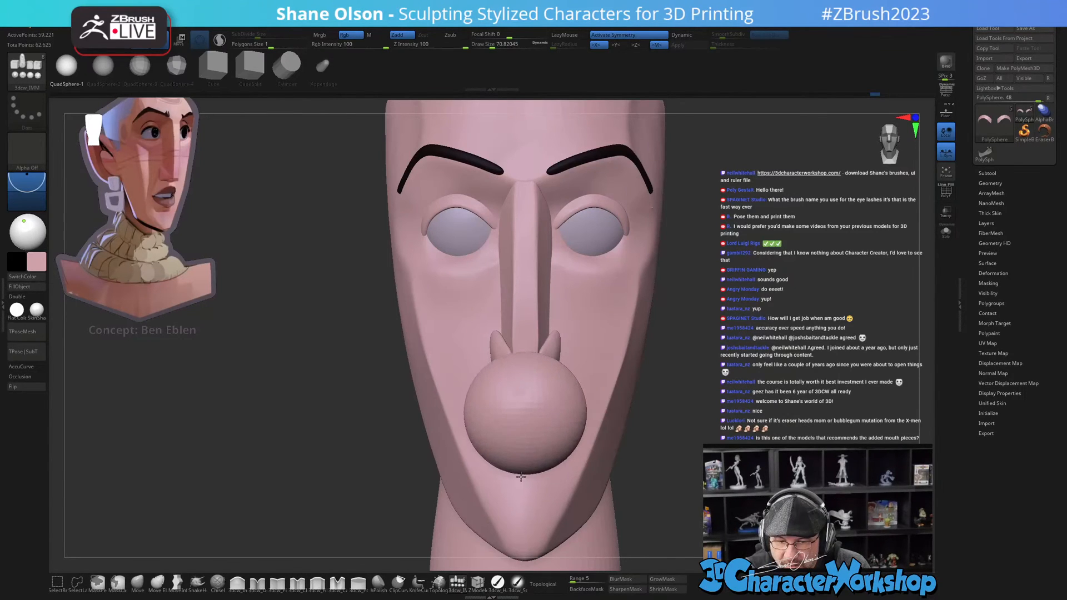
Step: Use the transform gizmo to reposition and resize the mouth sphere so it sits partly embedded beneath the nose
{"action": "left_click_drag", "start_coordinate": [646, 433], "coordinate": [688, 443]}
{"action": "key", "text": "w"}
{"action": "left_click_drag", "start_coordinate": [551, 416], "coordinate": [510, 374]}
{"action": "left_click_drag", "start_coordinate": [626, 418], "coordinate": [593, 423], "text": "shift"}
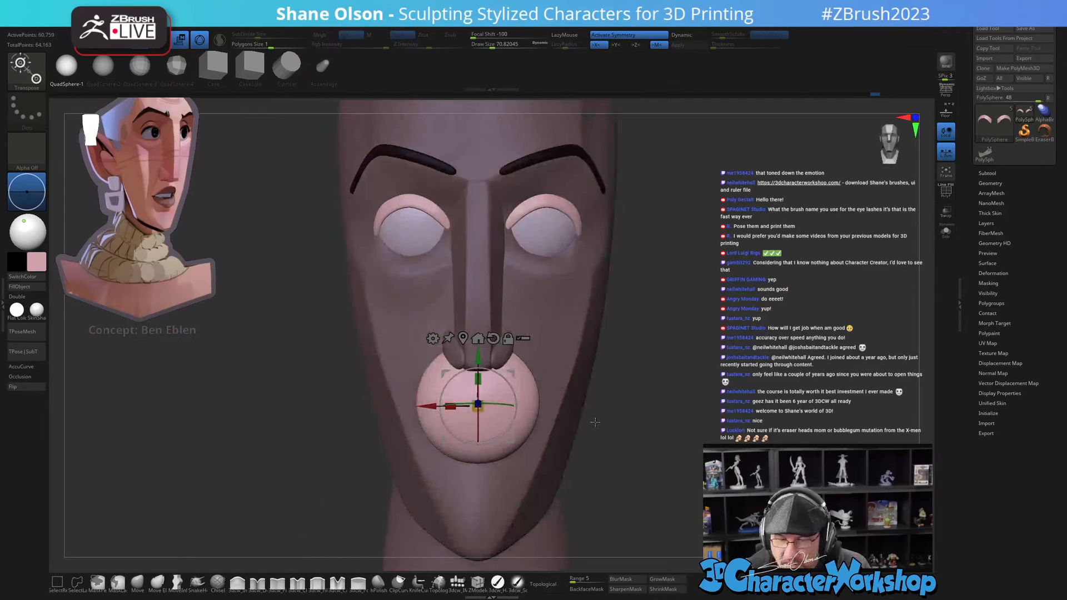
{"action": "left_click_drag", "start_coordinate": [505, 406], "coordinate": [497, 407]}
{"action": "left_click_drag", "start_coordinate": [553, 376], "coordinate": [588, 365]}
{"action": "left_click_drag", "start_coordinate": [464, 380], "coordinate": [472, 378]}
{"action": "left_click_drag", "start_coordinate": [672, 431], "coordinate": [644, 459]}
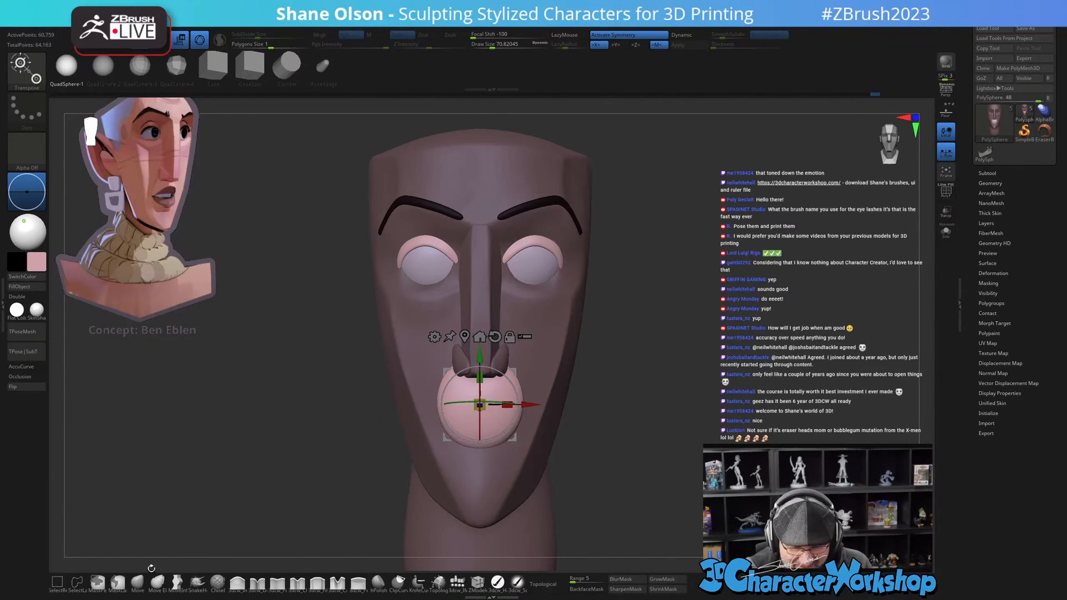
Step: Stretch the mouth sphere vertically into an oval mound and check its protrusion from the side and front
{"action": "left_click_drag", "start_coordinate": [492, 379], "coordinate": [480, 348]}
{"action": "left_click_drag", "start_coordinate": [615, 394], "coordinate": [578, 437]}
{"action": "left_click_drag", "start_coordinate": [628, 363], "coordinate": [686, 394]}
{"action": "key", "text": "q"}
{"action": "right_click_drag", "start_coordinate": [527, 406], "coordinate": [556, 402]}
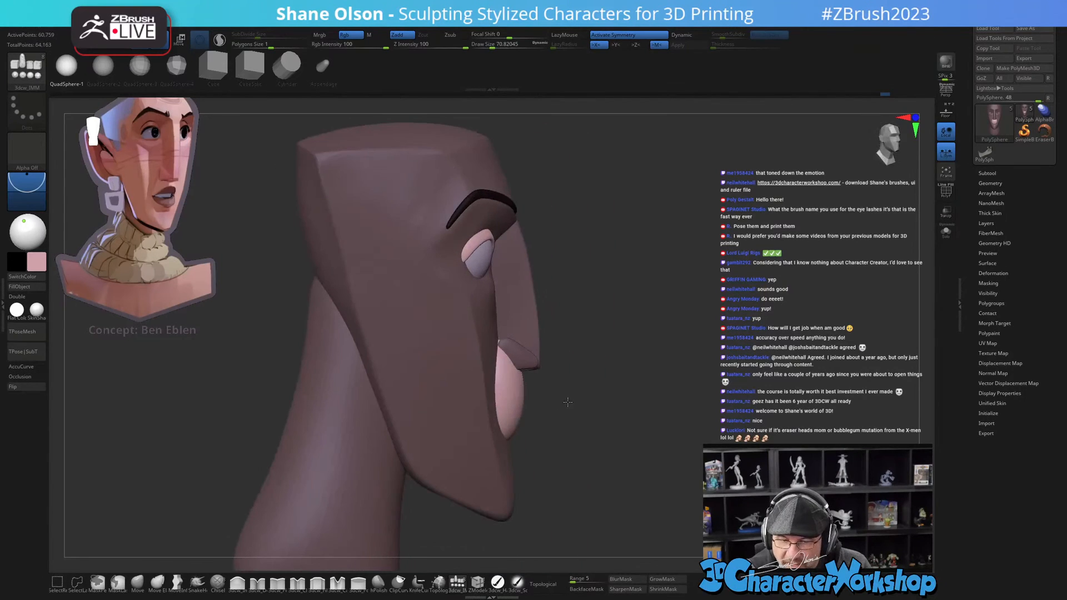
{"action": "mouse_move", "coordinate": [555, 402]}
{"action": "left_mouse_down", "text": "alt"}
{"action": "mouse_move", "coordinate": [585, 371]}
{"action": "mouse_move", "coordinate": [563, 399]}
{"action": "mouse_move", "coordinate": [582, 395]}
{"action": "left_mouse_up", "text": "alt"}
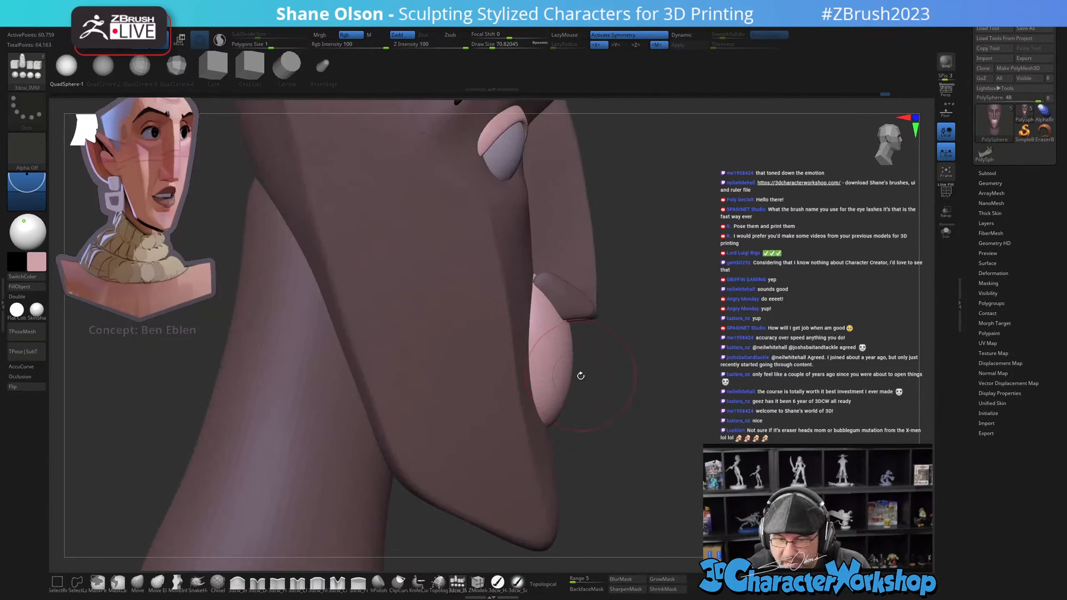
{"action": "right_click_drag", "start_coordinate": [582, 364], "coordinate": [447, 384]}
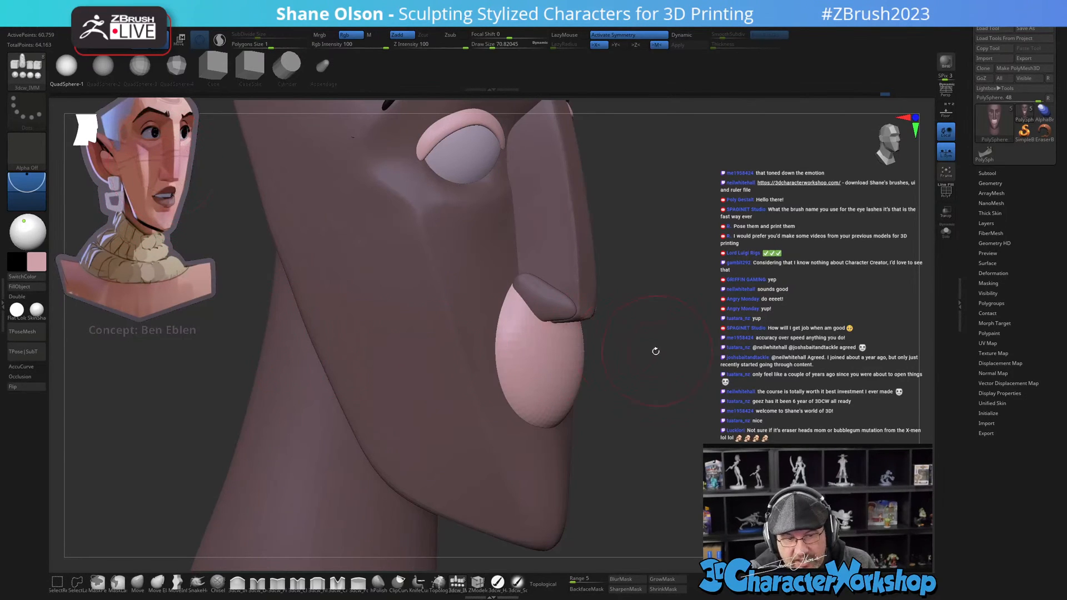
{"action": "right_click_drag", "start_coordinate": [657, 350], "coordinate": [623, 365], "text": "shift"}
{"action": "right_click_drag", "start_coordinate": [545, 269], "coordinate": [544, 337]}
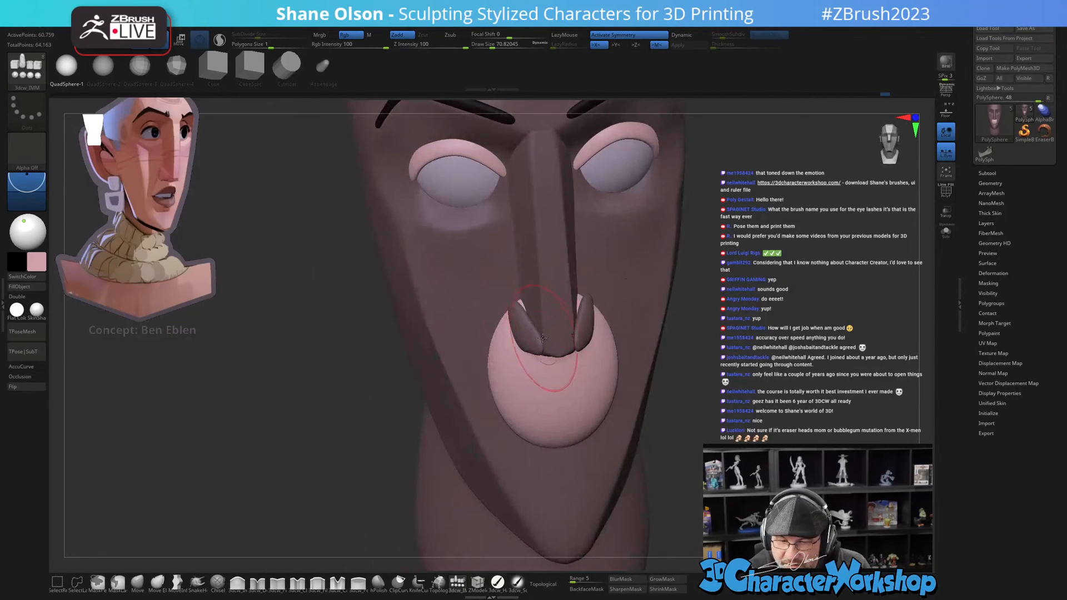
Step: Invert the mask to protect the mouth sphere, and adjust the nostril wings using the Move brush with Topological masking on
{"action": "mouse_move", "coordinate": [692, 367]}
{"action": "right_mouse_down"}
{"action": "mouse_move", "coordinate": [697, 339]}
{"action": "mouse_move", "coordinate": [701, 355]}
{"action": "right_mouse_up"}
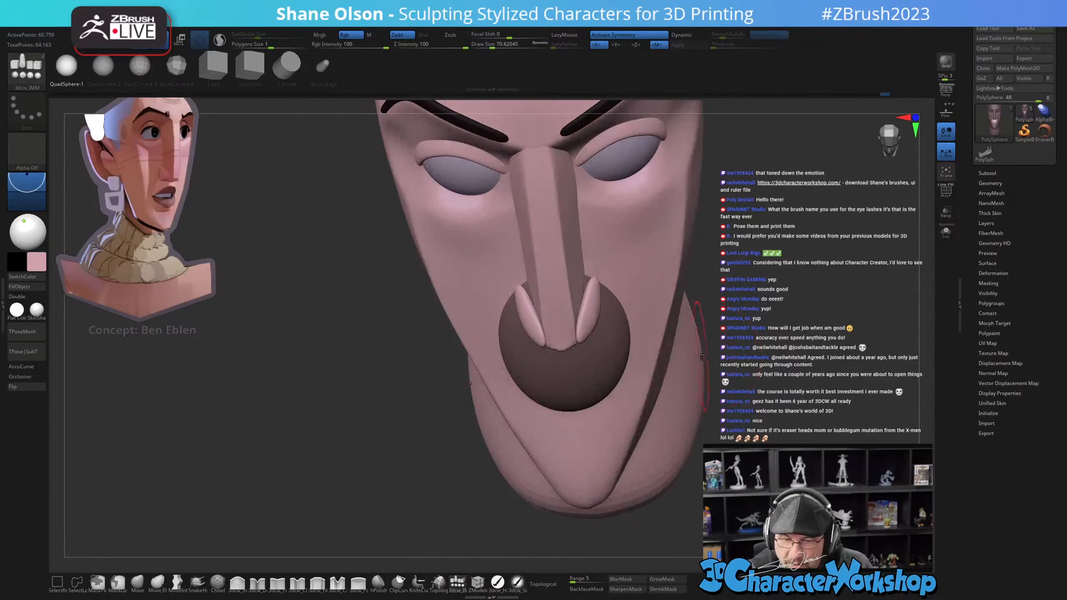
{"action": "left_click", "coordinate": [542, 587]}
{"action": "left_click", "coordinate": [137, 582]}
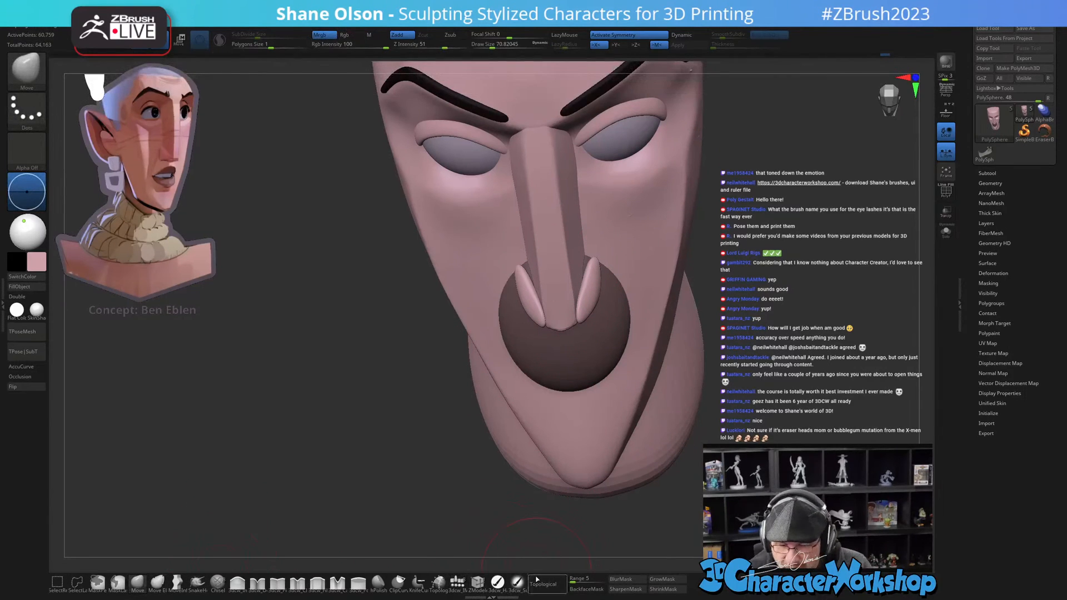
{"action": "mouse_move", "coordinate": [594, 259]}
{"action": "left_mouse_down"}
{"action": "mouse_move", "coordinate": [586, 256]}
{"action": "mouse_move", "coordinate": [581, 279]}
{"action": "mouse_move", "coordinate": [587, 268]}
{"action": "left_mouse_up"}
Step: Invert the mask to free the mouth sphere and taper its upper part up beside the nostrils with the topological Move brush
{"action": "mouse_move", "coordinate": [614, 256]}
{"action": "right_mouse_down"}
{"action": "mouse_move", "coordinate": [585, 244]}
{"action": "mouse_move", "coordinate": [770, 340]}
{"action": "mouse_move", "coordinate": [670, 316]}
{"action": "right_mouse_up"}
{"action": "key", "text": "s"}
{"action": "left_click_drag", "start_coordinate": [605, 302], "coordinate": [607, 302]}
{"action": "right_click_drag", "start_coordinate": [636, 261], "coordinate": [635, 309]}
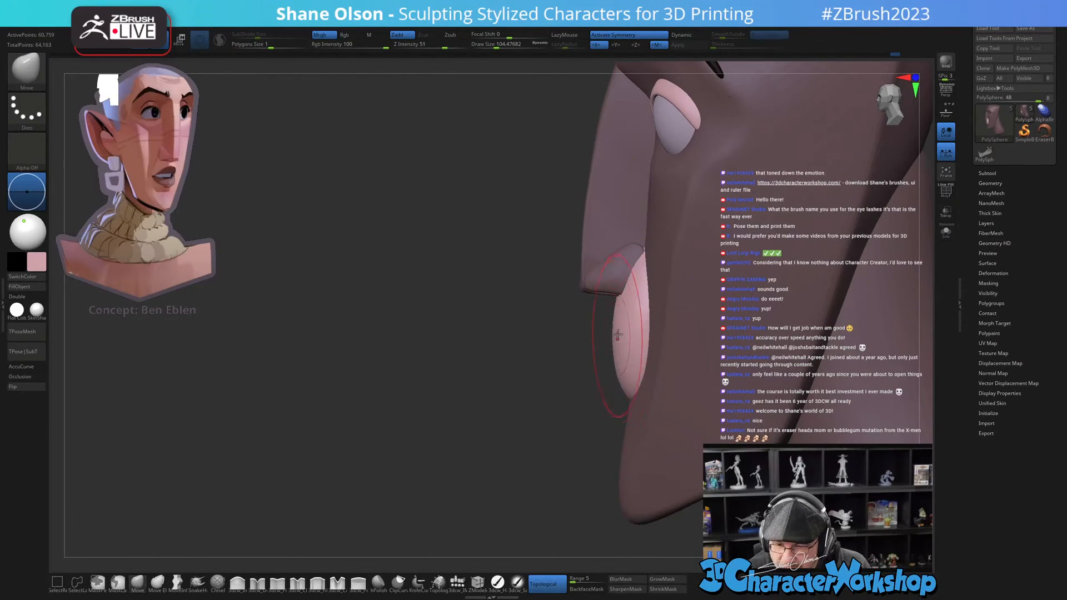
{"action": "right_click_drag", "start_coordinate": [614, 466], "coordinate": [641, 371]}
{"action": "key", "text": "s"}
{"action": "left_click_drag", "start_coordinate": [650, 326], "coordinate": [644, 326]}
{"action": "mouse_move", "coordinate": [644, 320]}
{"action": "right_mouse_down"}
{"action": "mouse_move", "coordinate": [600, 318]}
{"action": "mouse_move", "coordinate": [645, 261]}
{"action": "right_mouse_up"}
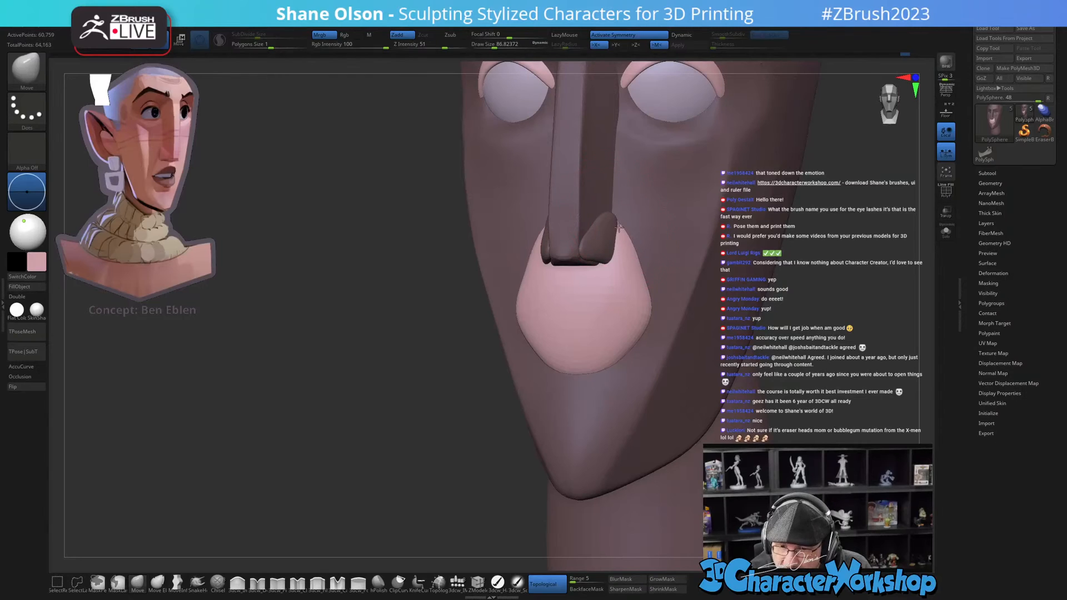
Step: Turn off Topological masking and refine the mouth mound's sides and lower edge from the front with the Move brush
{"action": "left_click", "coordinate": [551, 584]}
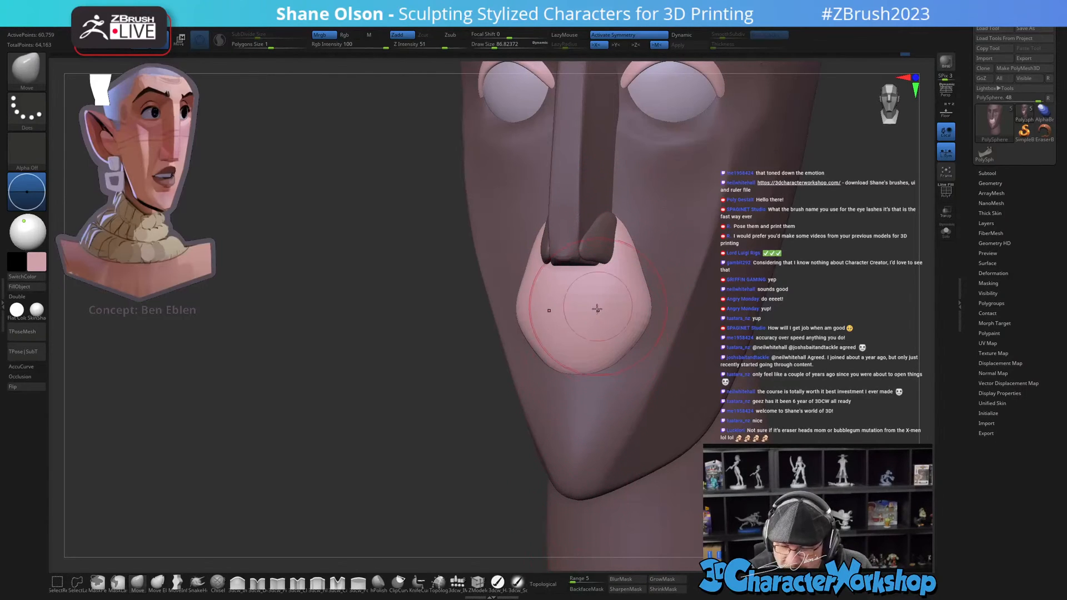
{"action": "mouse_move", "coordinate": [633, 263]}
{"action": "right_mouse_down"}
{"action": "mouse_move", "coordinate": [621, 239]}
{"action": "mouse_move", "coordinate": [626, 268]}
{"action": "mouse_move", "coordinate": [633, 258]}
{"action": "right_mouse_up"}
{"action": "key", "text": "shift"}
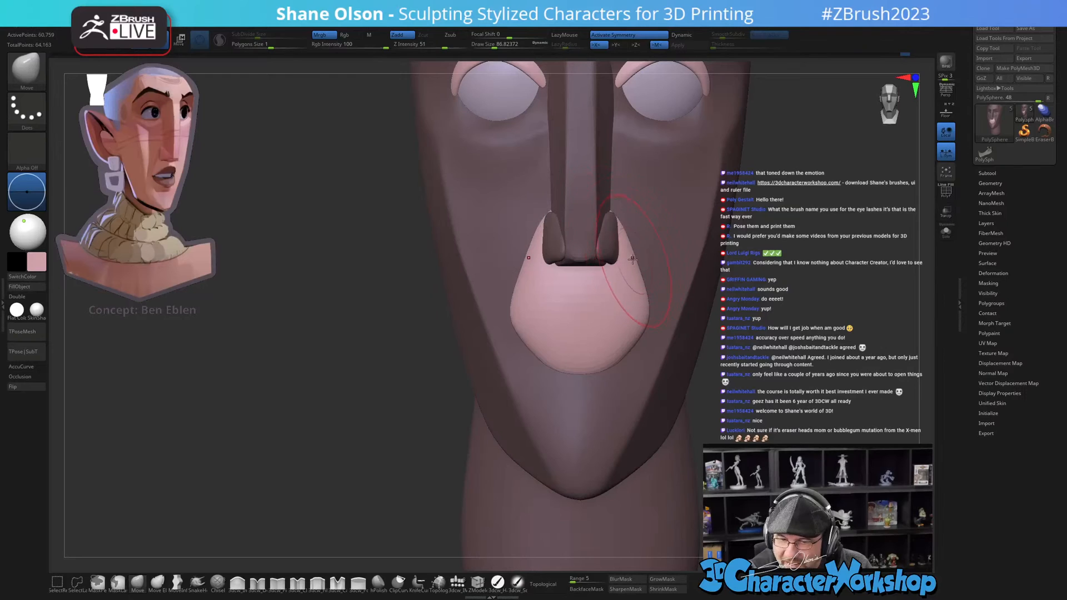
{"action": "right_click_drag", "start_coordinate": [658, 307], "coordinate": [658, 322], "text": "alt"}
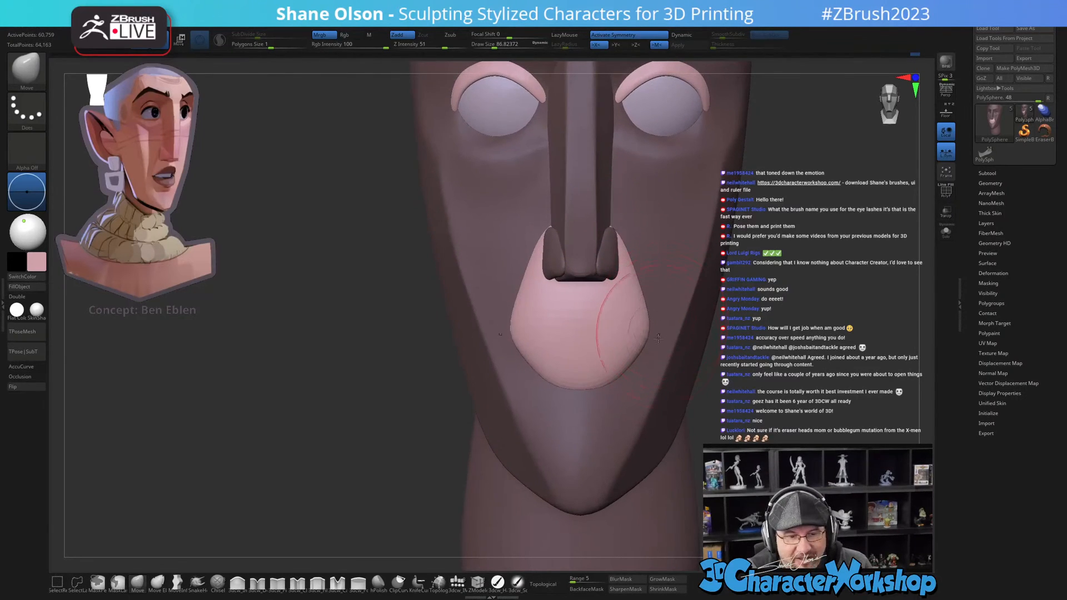
{"action": "key", "text": "s"}
{"action": "left_click_drag", "start_coordinate": [595, 399], "coordinate": [587, 399]}
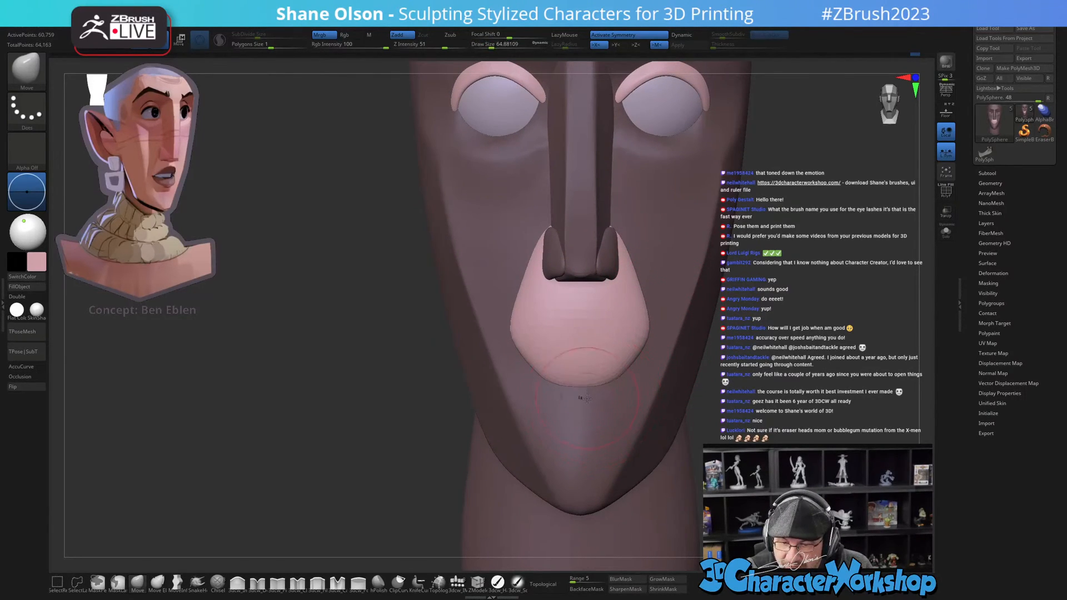
{"action": "mouse_move", "coordinate": [610, 382]}
{"action": "right_mouse_down"}
{"action": "mouse_move", "coordinate": [595, 377]}
{"action": "mouse_move", "coordinate": [611, 371]}
{"action": "mouse_move", "coordinate": [599, 381]}
{"action": "mouse_move", "coordinate": [600, 417]}
{"action": "mouse_move", "coordinate": [652, 434]}
{"action": "mouse_move", "coordinate": [651, 403]}
{"action": "mouse_move", "coordinate": [708, 391]}
{"action": "right_mouse_up"}
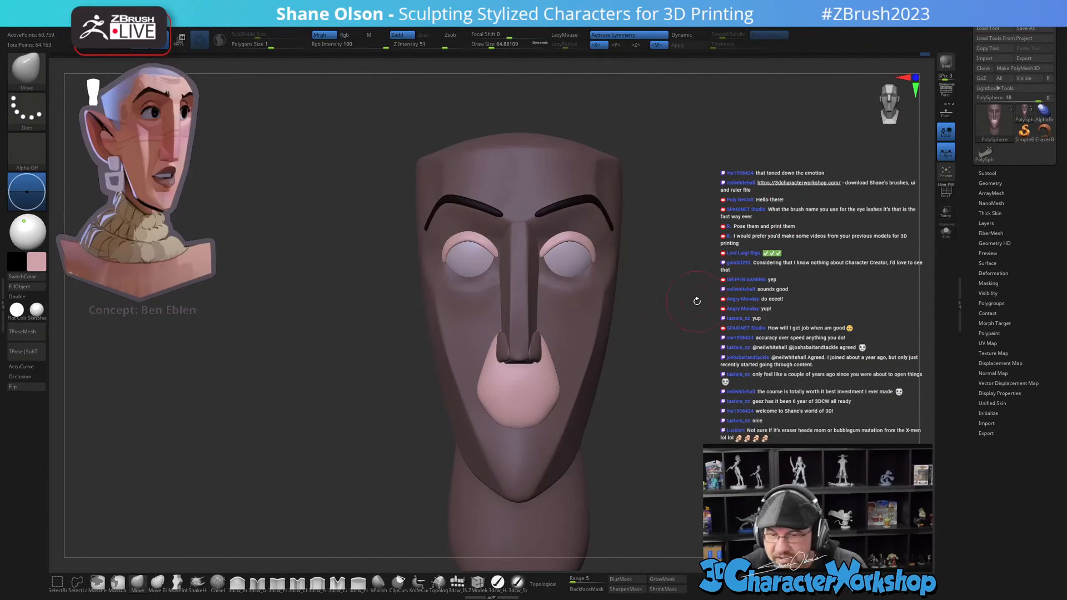
Step: Split the unmasked mouth mound off the head into its own subtool
{"action": "key", "text": "space"}
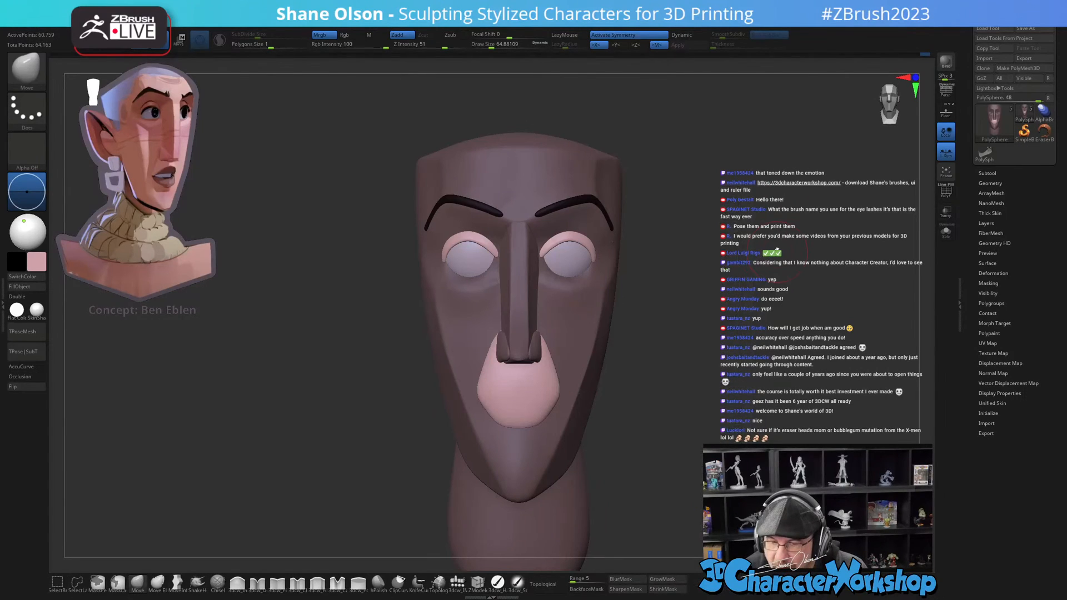
{"action": "key", "text": "space"}
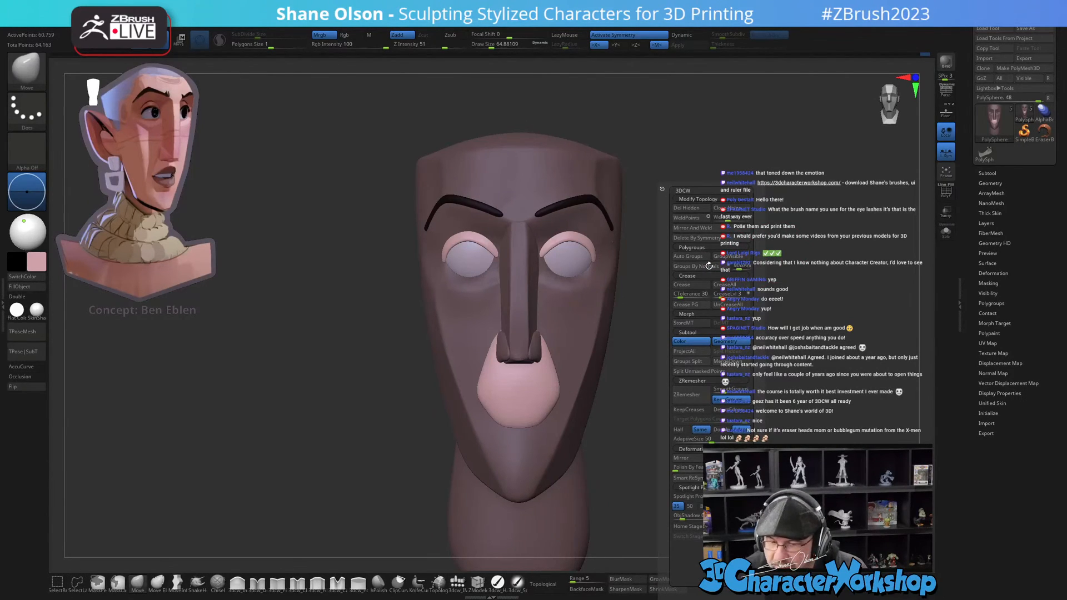
{"action": "left_click", "coordinate": [689, 363]}
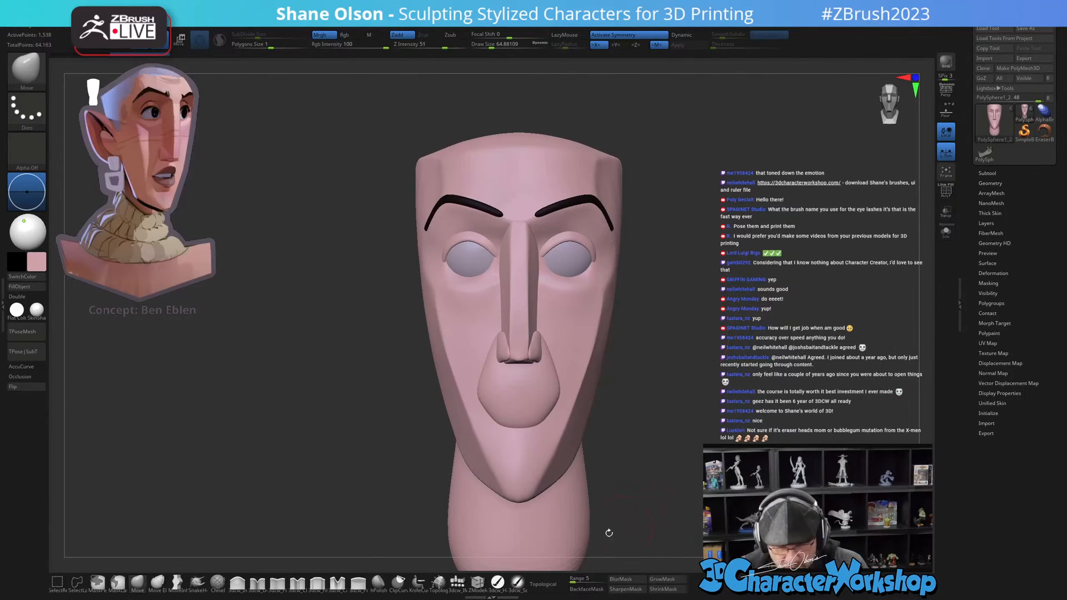
Step: Duplicate the mouth mound subtool and make the original mound, PolySphere1_2, active again
{"action": "left_click", "coordinate": [502, 582]}
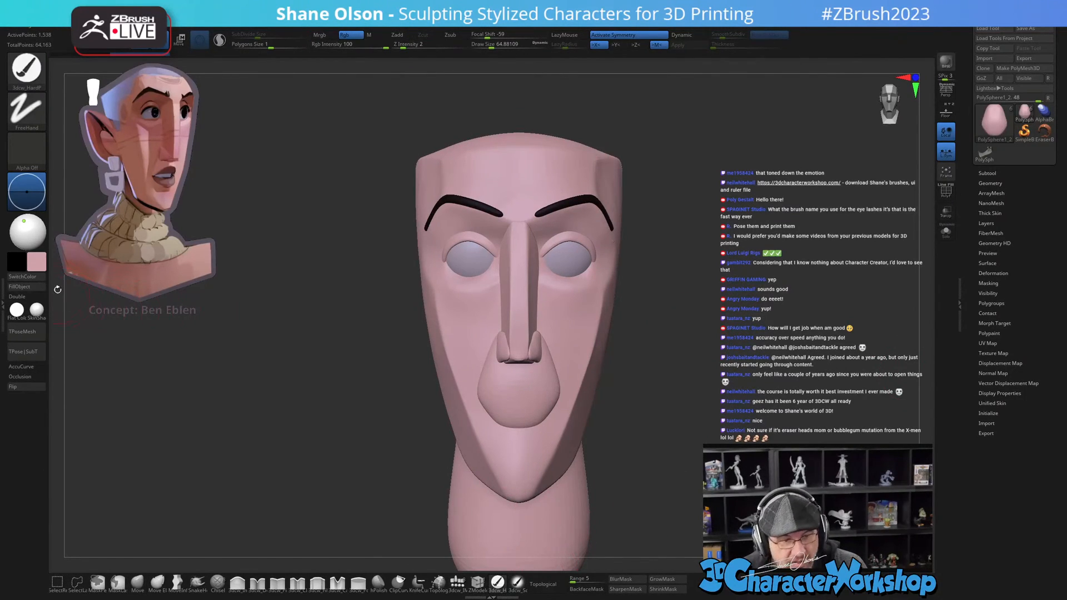
{"action": "left_click", "coordinate": [994, 172]}
{"action": "mouse_move", "coordinate": [990, 198]}
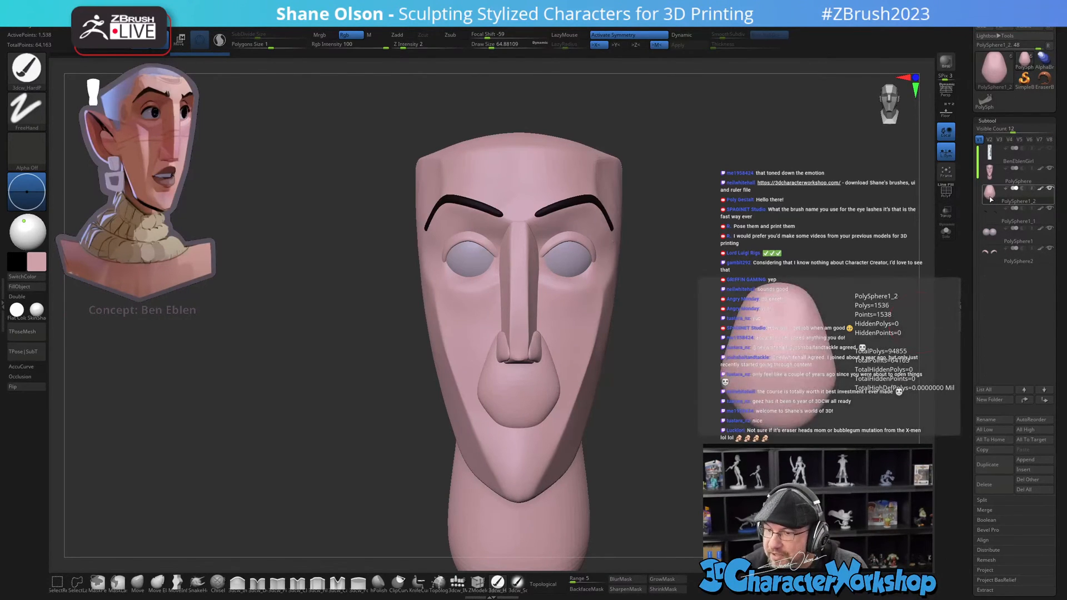
{"action": "left_click", "coordinate": [983, 467]}
{"action": "mouse_move", "coordinate": [990, 222]}
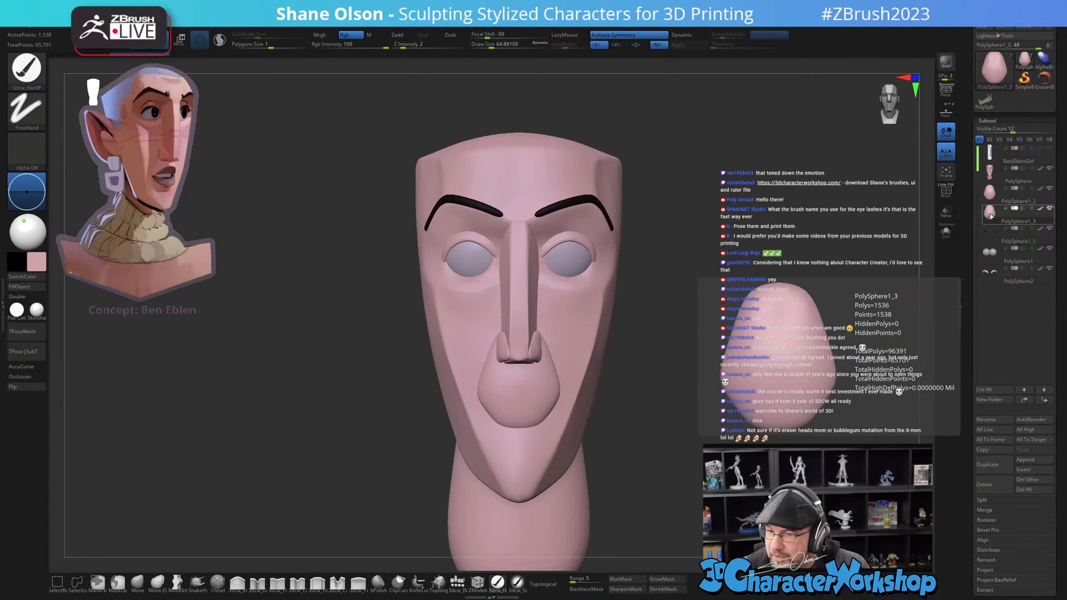
{"action": "left_click", "coordinate": [990, 199]}
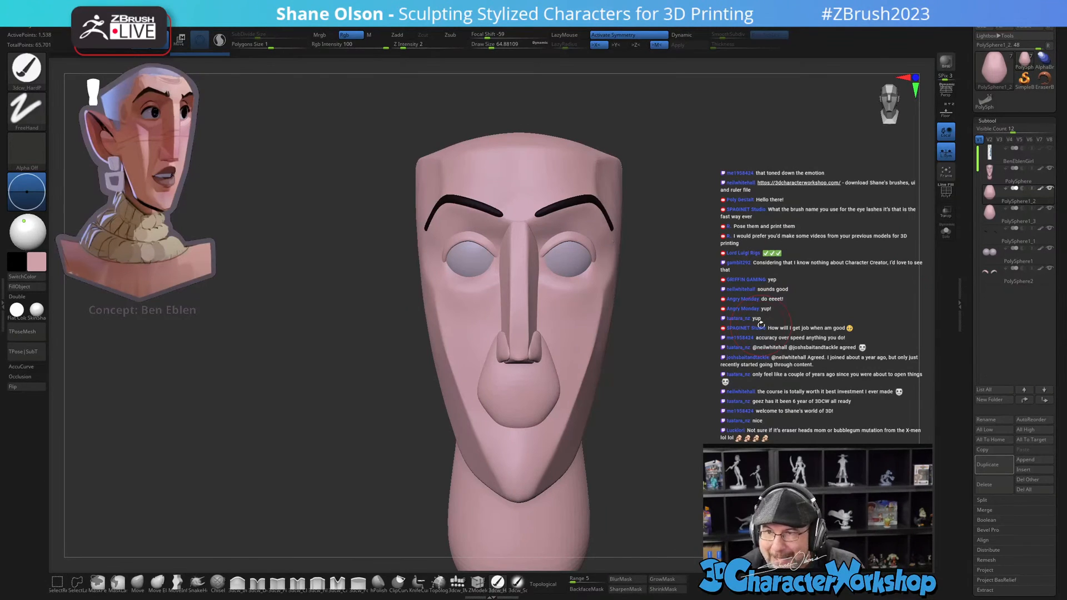
Step: Hide the duplicate mound and cut away the original's lower part from the side along an arc, leaving the upper lip
{"action": "scroll", "coordinate": [602, 425], "scroll_direction": "up", "scroll_amount": 4}
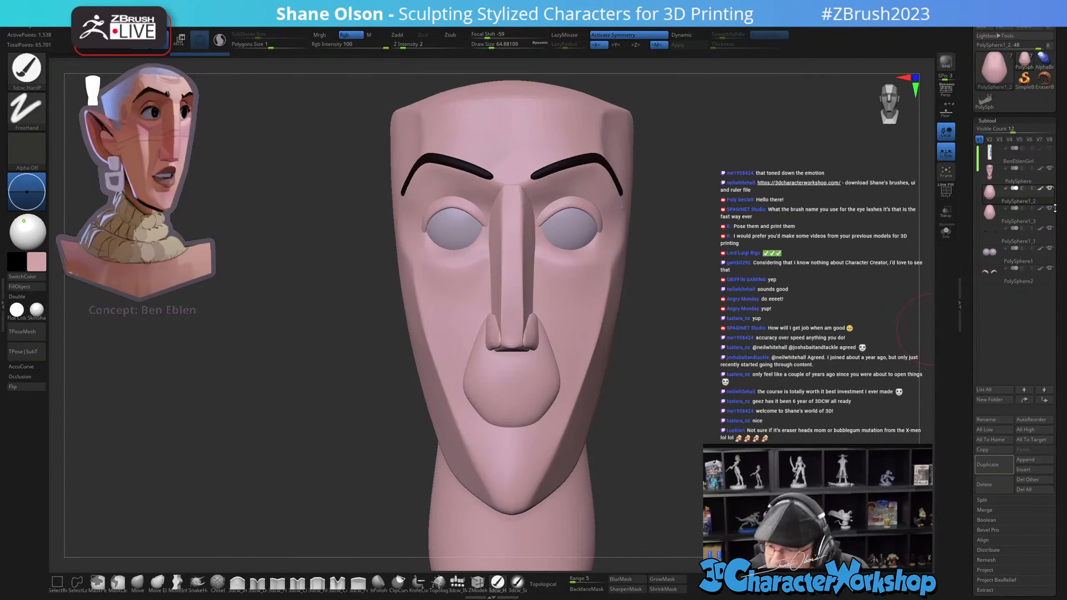
{"action": "left_click_drag", "start_coordinate": [617, 464], "coordinate": [645, 460], "text": "alt"}
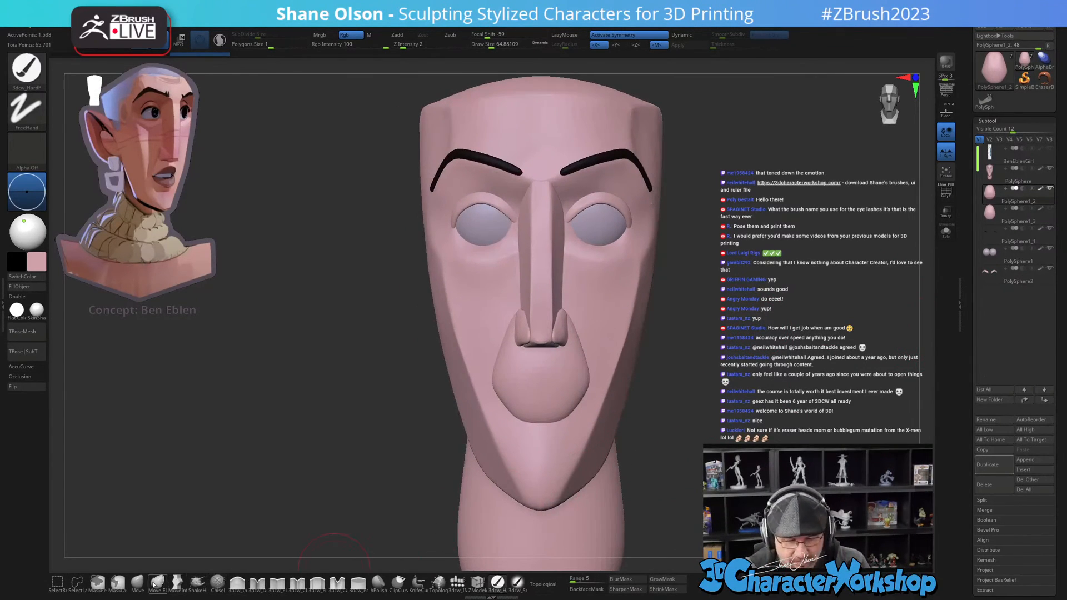
{"action": "left_click_drag", "start_coordinate": [966, 142], "coordinate": [964, 189]}
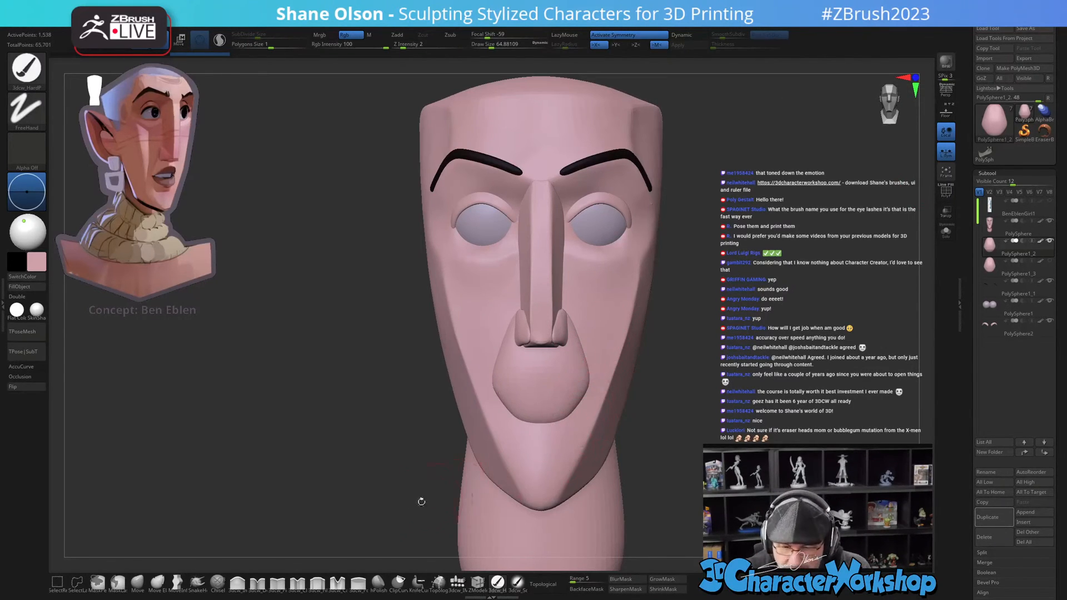
{"action": "left_click", "coordinate": [135, 586]}
{"action": "mouse_move", "coordinate": [565, 398]}
{"action": "right_mouse_down"}
{"action": "mouse_move", "coordinate": [519, 389]}
{"action": "mouse_move", "coordinate": [569, 405]}
{"action": "mouse_move", "coordinate": [564, 386]}
{"action": "mouse_move", "coordinate": [553, 397]}
{"action": "mouse_move", "coordinate": [591, 429]}
{"action": "mouse_move", "coordinate": [583, 389]}
{"action": "mouse_move", "coordinate": [598, 414]}
{"action": "mouse_move", "coordinate": [591, 403]}
{"action": "mouse_move", "coordinate": [333, 538]}
{"action": "right_mouse_up"}
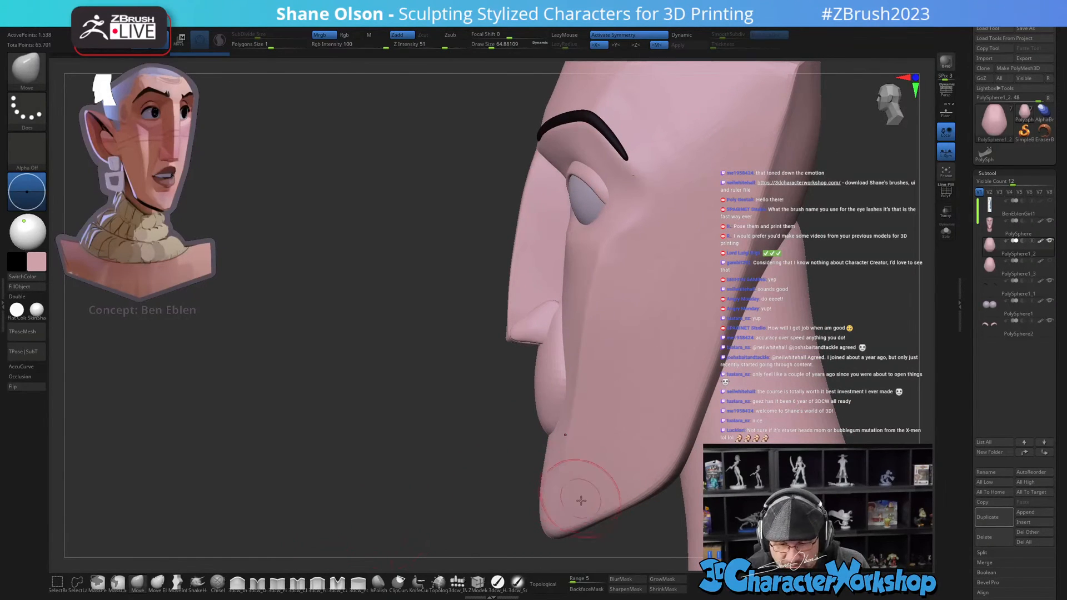
{"action": "mouse_move", "coordinate": [511, 483]}
{"action": "left_mouse_down", "text": "ctrl+shift"}
{"action": "mouse_move", "coordinate": [384, 382]}
{"action": "mouse_move", "coordinate": [476, 331]}
{"action": "mouse_move", "coordinate": [472, 349]}
{"action": "mouse_move", "coordinate": [482, 319]}
{"action": "left_mouse_up", "text": "ctrl+shift"}
{"action": "left_click_drag", "start_coordinate": [513, 449], "coordinate": [647, 342]}
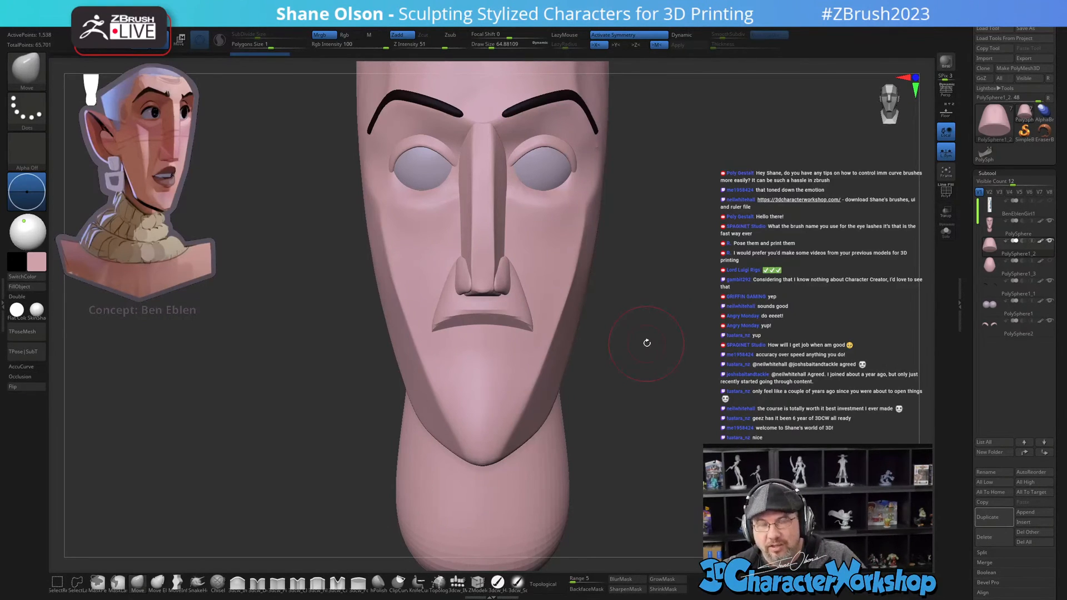
Step: Sharpen the upper lip's lower front edge from the centre to the corner with the Pinch brush at a reduced size
{"action": "left_click_drag", "start_coordinate": [647, 342], "coordinate": [525, 383]}
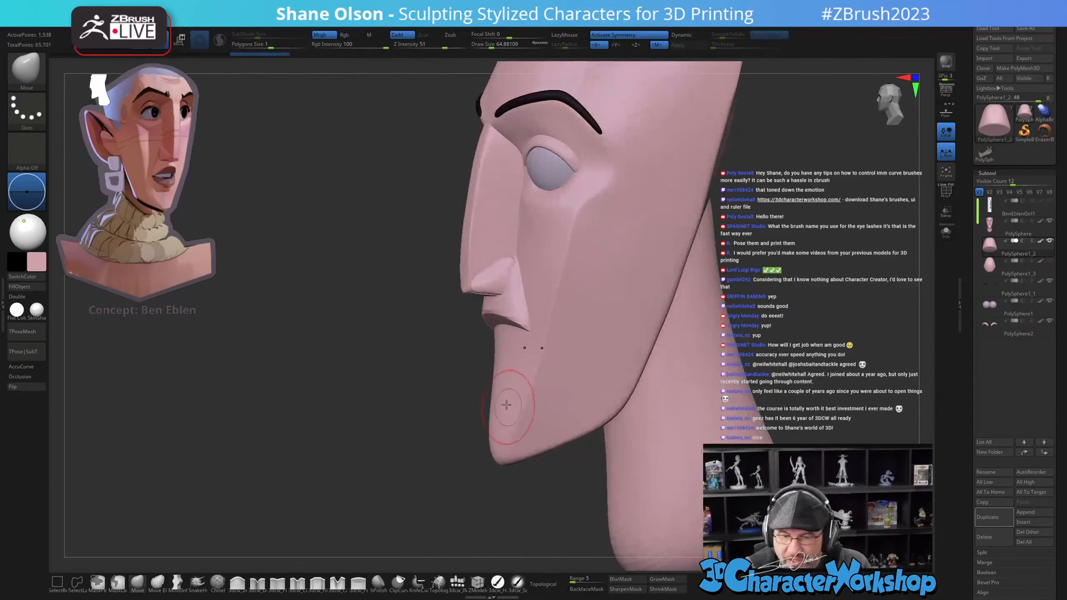
{"action": "mouse_move", "coordinate": [473, 428]}
{"action": "left_mouse_down"}
{"action": "mouse_move", "coordinate": [536, 429]}
{"action": "mouse_move", "coordinate": [674, 402]}
{"action": "mouse_move", "coordinate": [688, 445]}
{"action": "mouse_move", "coordinate": [734, 425]}
{"action": "mouse_move", "coordinate": [725, 418]}
{"action": "mouse_move", "coordinate": [721, 429]}
{"action": "left_mouse_up"}
{"action": "key", "text": "s"}
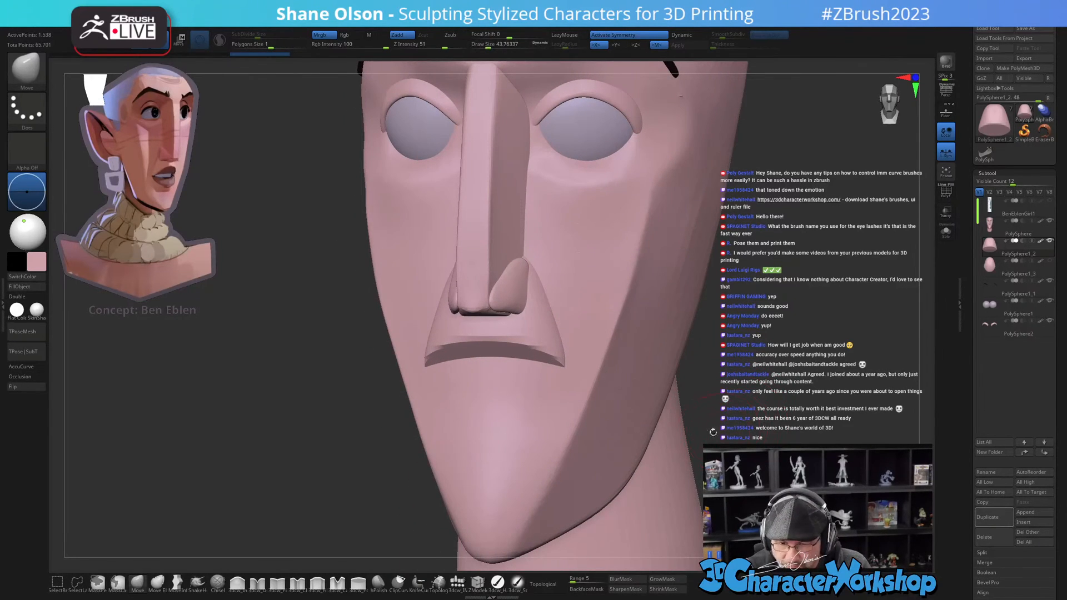
{"action": "mouse_move", "coordinate": [531, 368]}
{"action": "right_mouse_down"}
{"action": "mouse_move", "coordinate": [512, 366]}
{"action": "mouse_move", "coordinate": [545, 385]}
{"action": "right_mouse_up"}
{"action": "left_click_drag", "start_coordinate": [545, 385], "coordinate": [501, 362]}
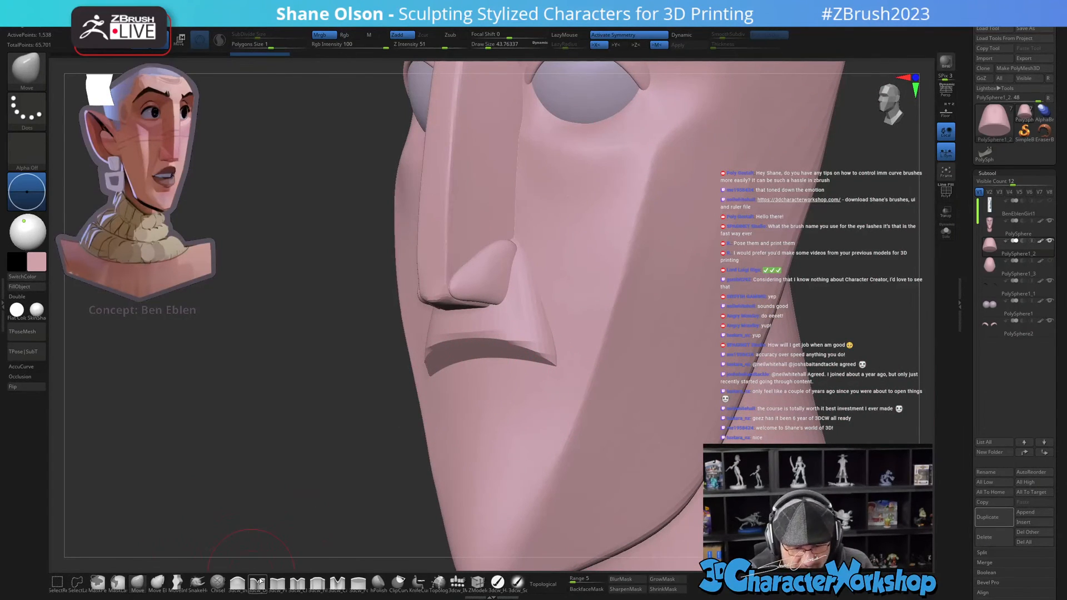
{"action": "left_click", "coordinate": [277, 581]}
{"action": "right_click_drag", "start_coordinate": [486, 383], "coordinate": [494, 342]}
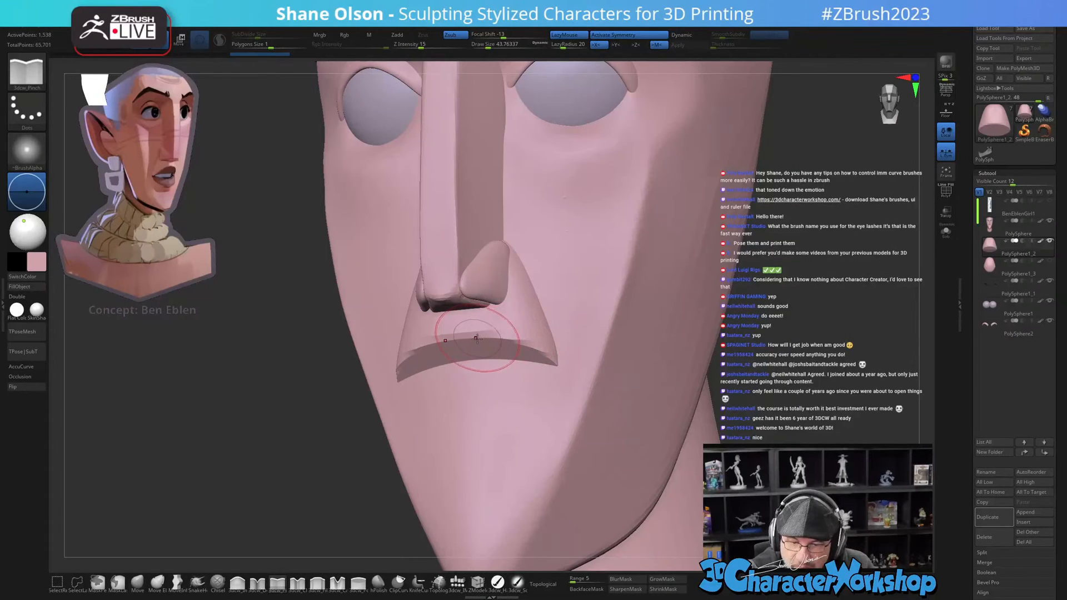
{"action": "key", "text": "bracketleft"}
{"action": "mouse_move", "coordinate": [500, 336]}
{"action": "left_mouse_down"}
{"action": "mouse_move", "coordinate": [484, 335]}
{"action": "mouse_move", "coordinate": [552, 361]}
{"action": "left_mouse_up"}
Step: Raise and arch the middle of the upper lip's edge with the Move brush at a draw size of about 59
{"action": "mouse_move", "coordinate": [560, 373]}
{"action": "right_mouse_down"}
{"action": "mouse_move", "coordinate": [576, 372]}
{"action": "mouse_move", "coordinate": [569, 401]}
{"action": "right_mouse_up"}
{"action": "left_click", "coordinate": [137, 581]}
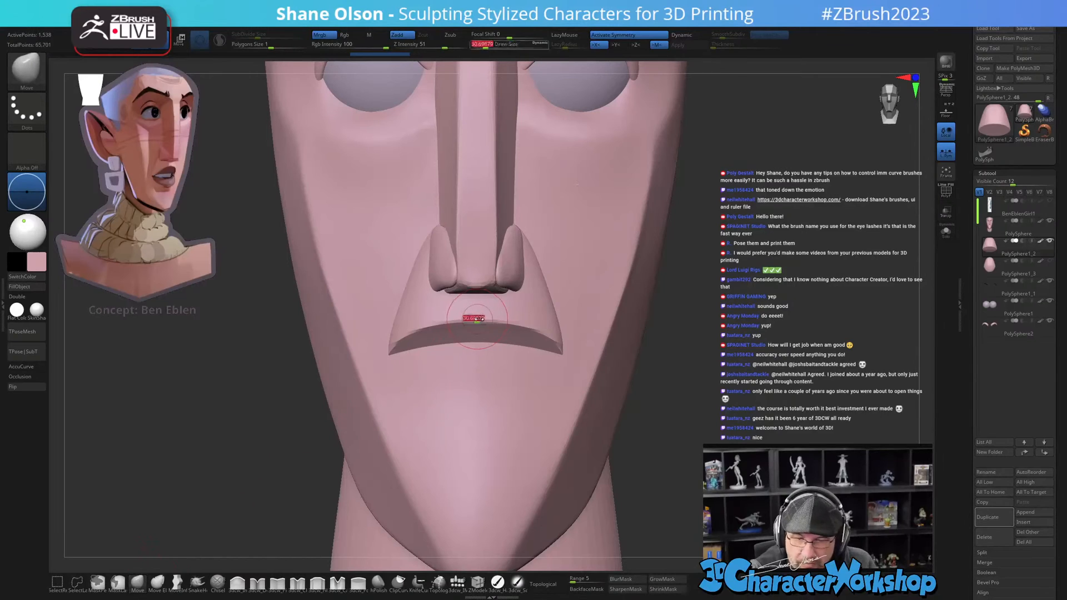
{"action": "right_click_drag", "start_coordinate": [483, 314], "coordinate": [516, 346]}
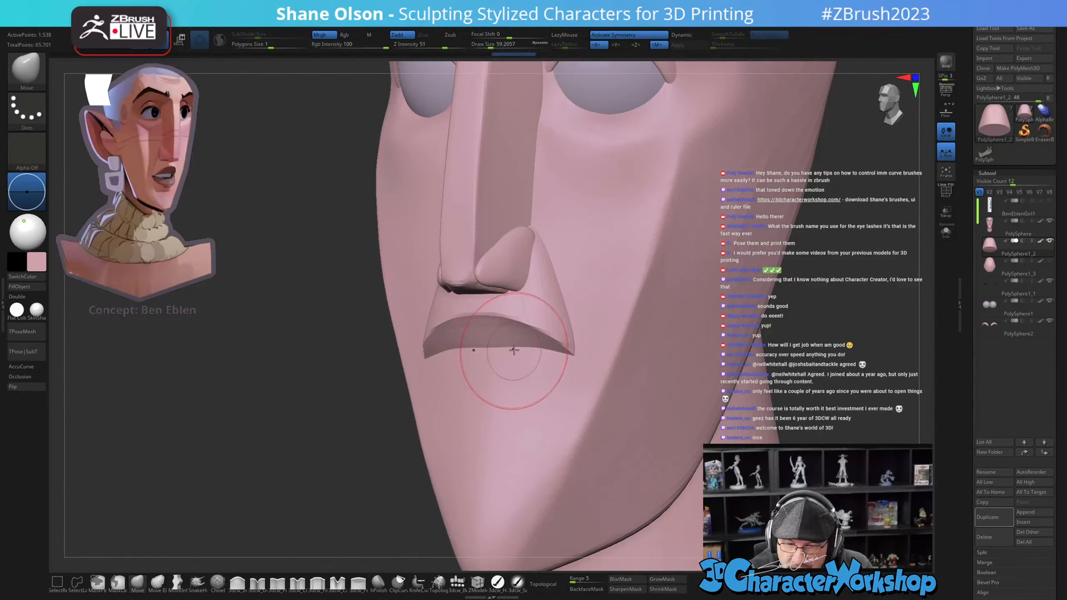
{"action": "mouse_move", "coordinate": [513, 350]}
{"action": "right_mouse_down"}
{"action": "mouse_move", "coordinate": [547, 333]}
{"action": "mouse_move", "coordinate": [494, 350]}
{"action": "mouse_move", "coordinate": [536, 355]}
{"action": "mouse_move", "coordinate": [486, 362]}
{"action": "mouse_move", "coordinate": [488, 376]}
{"action": "mouse_move", "coordinate": [522, 376]}
{"action": "mouse_move", "coordinate": [509, 373]}
{"action": "right_mouse_up"}
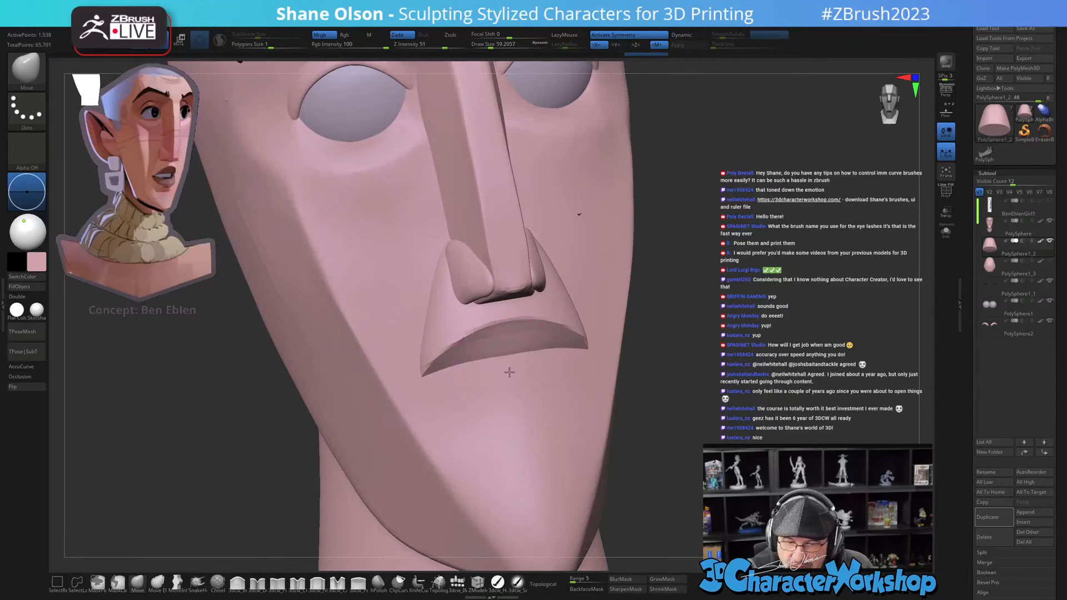
{"action": "right_click_drag", "start_coordinate": [488, 424], "coordinate": [595, 382]}
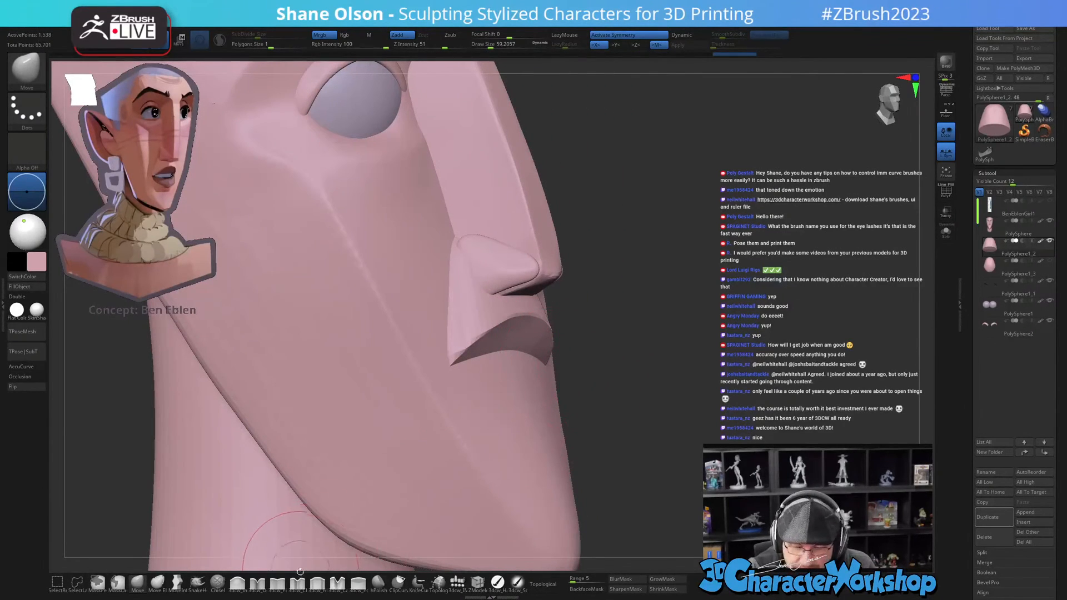
Step: Add fullness to the upper lip with the Inflate brush at a draw size of about 37
{"action": "left_click", "coordinate": [237, 582]}
{"action": "right_click_drag", "start_coordinate": [445, 386], "coordinate": [488, 340]}
{"action": "key", "text": "s"}
{"action": "left_click_drag", "start_coordinate": [487, 339], "coordinate": [470, 340]}
{"action": "right_click_drag", "start_coordinate": [508, 335], "coordinate": [491, 355]}
{"action": "left_click_drag", "start_coordinate": [490, 357], "coordinate": [432, 344]}
{"action": "mouse_move", "coordinate": [642, 384]}
{"action": "right_mouse_down"}
{"action": "mouse_move", "coordinate": [650, 385]}
{"action": "mouse_move", "coordinate": [630, 385]}
{"action": "mouse_move", "coordinate": [639, 411]}
{"action": "mouse_move", "coordinate": [589, 424]}
{"action": "right_mouse_up"}
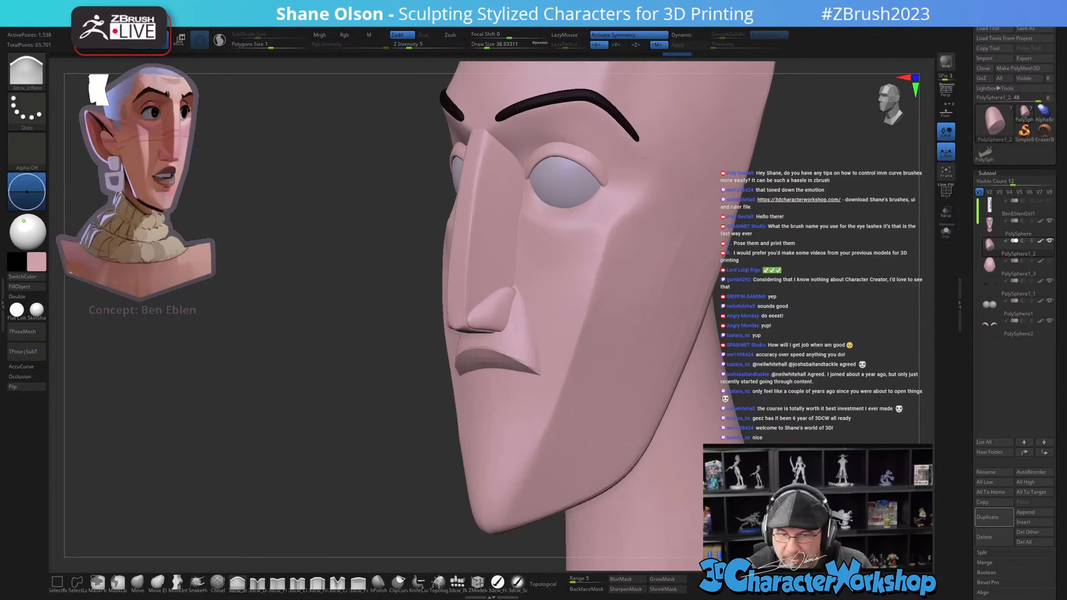
Step: Show and select the duplicate mound, and cut away its upper part from the side to leave the lower lip
{"action": "left_click", "coordinate": [995, 274]}
{"action": "left_click", "coordinate": [989, 269]}
{"action": "right_click_drag", "start_coordinate": [798, 388], "coordinate": [747, 418]}
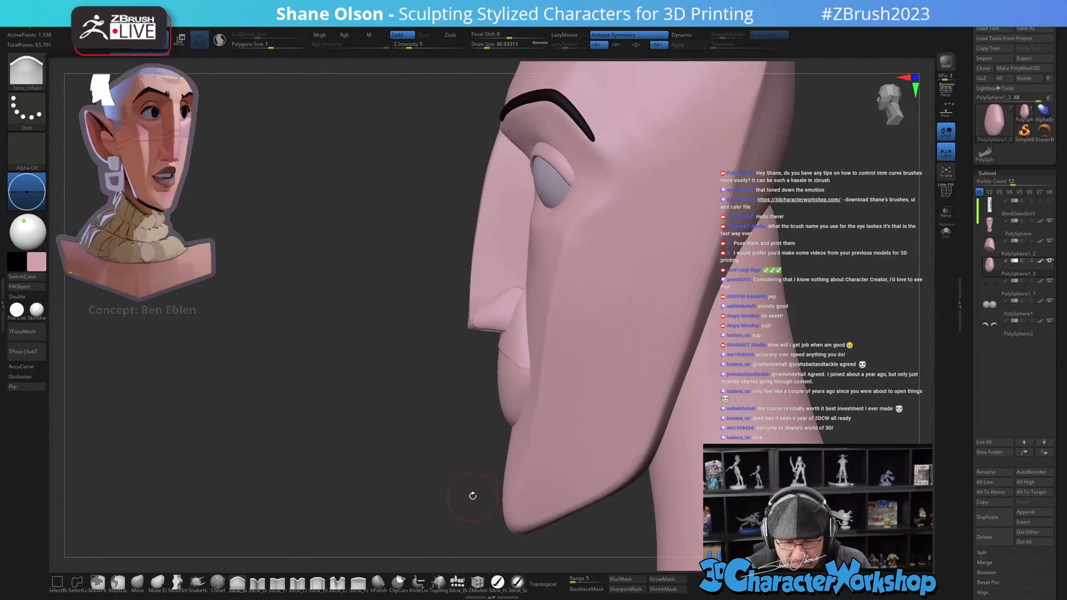
{"action": "mouse_move", "coordinate": [387, 480]}
{"action": "left_mouse_down", "text": "ctrl+shift"}
{"action": "mouse_move", "coordinate": [581, 292]}
{"action": "mouse_move", "coordinate": [579, 273]}
{"action": "mouse_move", "coordinate": [619, 309]}
{"action": "left_mouse_up", "text": "ctrl+shift"}
{"action": "mouse_move", "coordinate": [604, 394]}
{"action": "right_mouse_down"}
{"action": "mouse_move", "coordinate": [654, 393]}
{"action": "mouse_move", "coordinate": [610, 410]}
{"action": "right_mouse_up"}
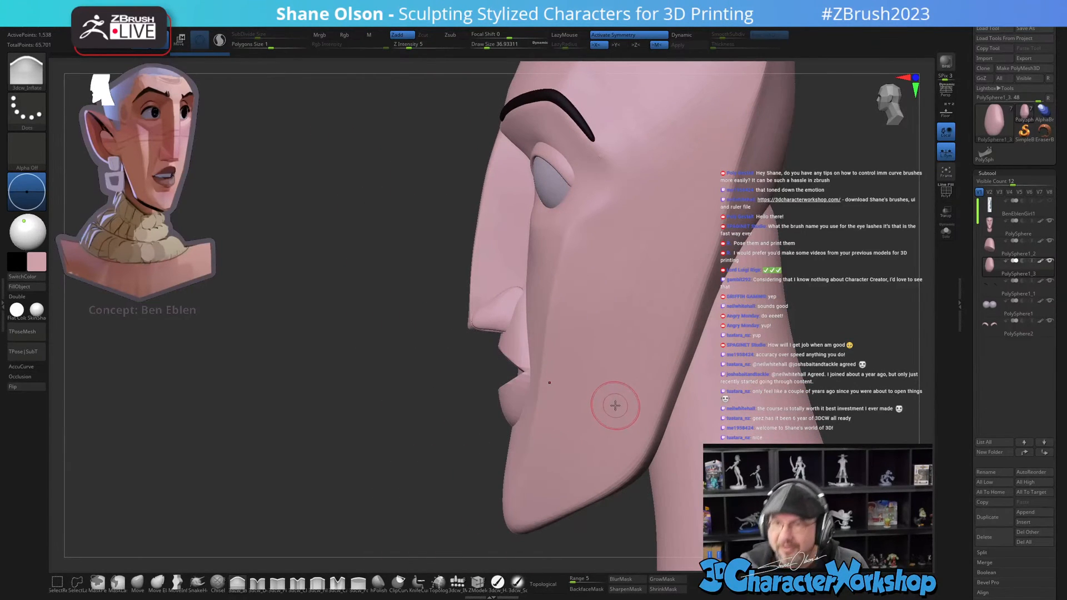
Step: Flatten the underside of the lower lip in profile with the infinite-depth Move brush at a draw size of about 65
{"action": "mouse_move", "coordinate": [555, 405]}
{"action": "right_mouse_down"}
{"action": "mouse_move", "coordinate": [572, 405]}
{"action": "mouse_move", "coordinate": [552, 412]}
{"action": "mouse_move", "coordinate": [548, 400]}
{"action": "right_mouse_up"}
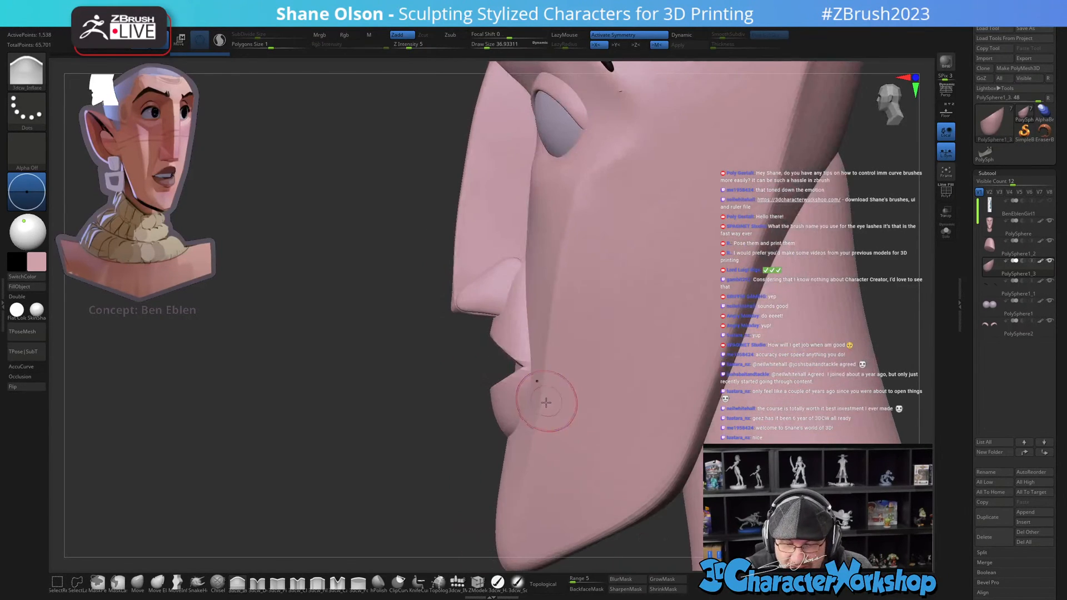
{"action": "left_click", "coordinate": [180, 581]}
{"action": "key", "text": "s"}
{"action": "left_click", "coordinate": [368, 482]}
{"action": "left_click", "coordinate": [543, 585]}
{"action": "key", "text": "bracketright"}
{"action": "key", "text": "bracketright"}
{"action": "left_click_drag", "start_coordinate": [509, 424], "coordinate": [511, 421]}
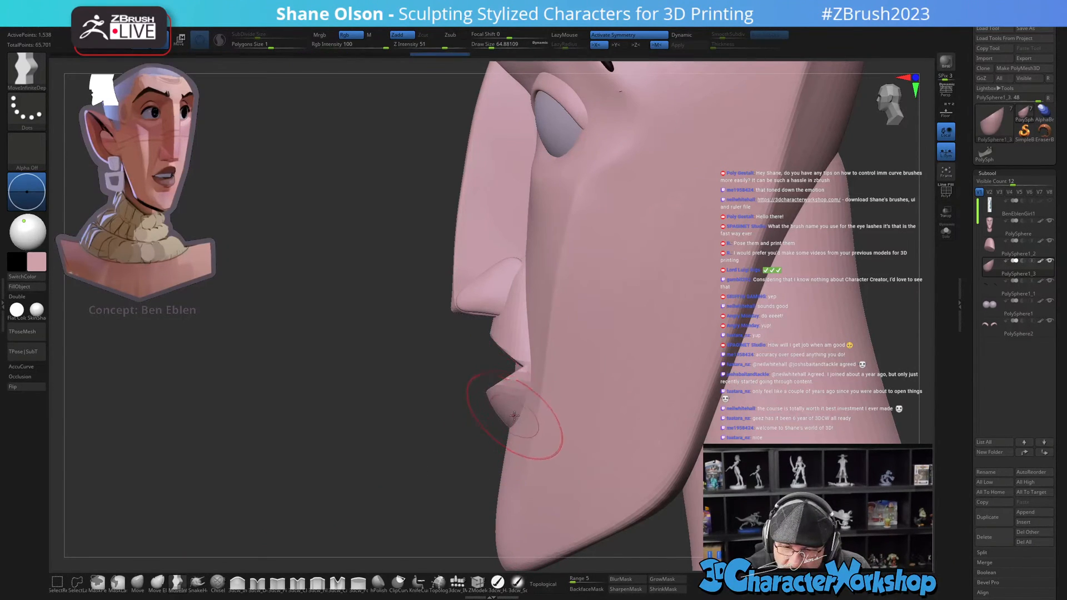
{"action": "mouse_move", "coordinate": [517, 410]}
{"action": "right_mouse_down"}
{"action": "mouse_move", "coordinate": [562, 393]}
{"action": "mouse_move", "coordinate": [519, 417]}
{"action": "right_mouse_up"}
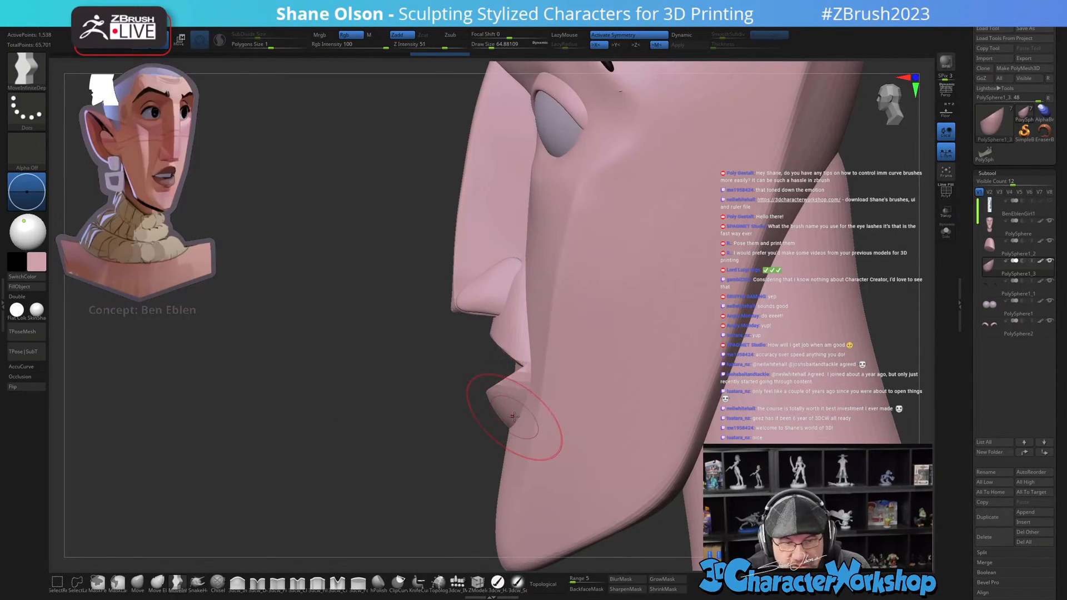
Step: Refine the lower lip's front profile in side view with a smaller infinite-depth Move brush
{"action": "key", "text": "s"}
{"action": "left_click_drag", "start_coordinate": [507, 414], "coordinate": [483, 388]}
{"action": "right_click_drag", "start_coordinate": [484, 388], "coordinate": [489, 425], "text": "alt"}
{"action": "key", "text": "s"}
{"action": "left_click_drag", "start_coordinate": [488, 426], "coordinate": [486, 427]}
Step: Select the upper lip and reshape its lower front edge into a fuller profile with the infinite-depth Move brush
{"action": "left_click", "coordinate": [505, 375], "text": "alt"}
{"action": "left_click_drag", "start_coordinate": [492, 368], "coordinate": [505, 378]}
{"action": "right_click_drag", "start_coordinate": [507, 378], "coordinate": [560, 436]}
Step: Select the head and adjust the face surface between the lips with the Move brush at a draw size of about 44
{"action": "left_click", "coordinate": [558, 434], "text": "alt"}
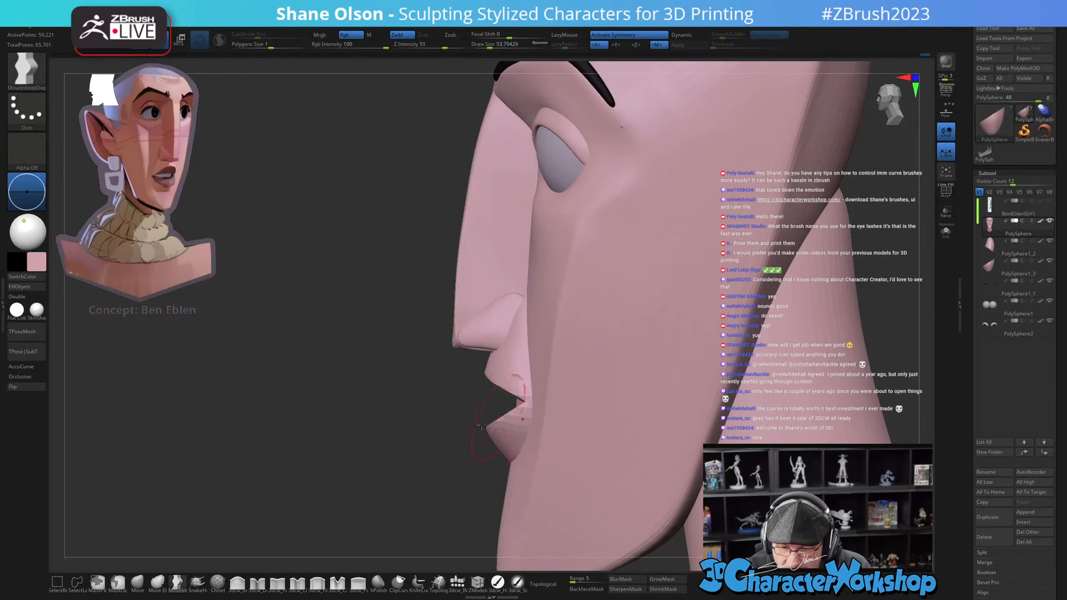
{"action": "left_click", "coordinate": [137, 582]}
{"action": "left_click_drag", "start_coordinate": [219, 512], "coordinate": [333, 500]}
{"action": "key", "text": "s"}
{"action": "left_click_drag", "start_coordinate": [482, 408], "coordinate": [487, 408]}
{"action": "right_click_drag", "start_coordinate": [547, 408], "coordinate": [503, 401]}
{"action": "key", "text": "s"}
{"action": "left_click_drag", "start_coordinate": [489, 405], "coordinate": [485, 405]}
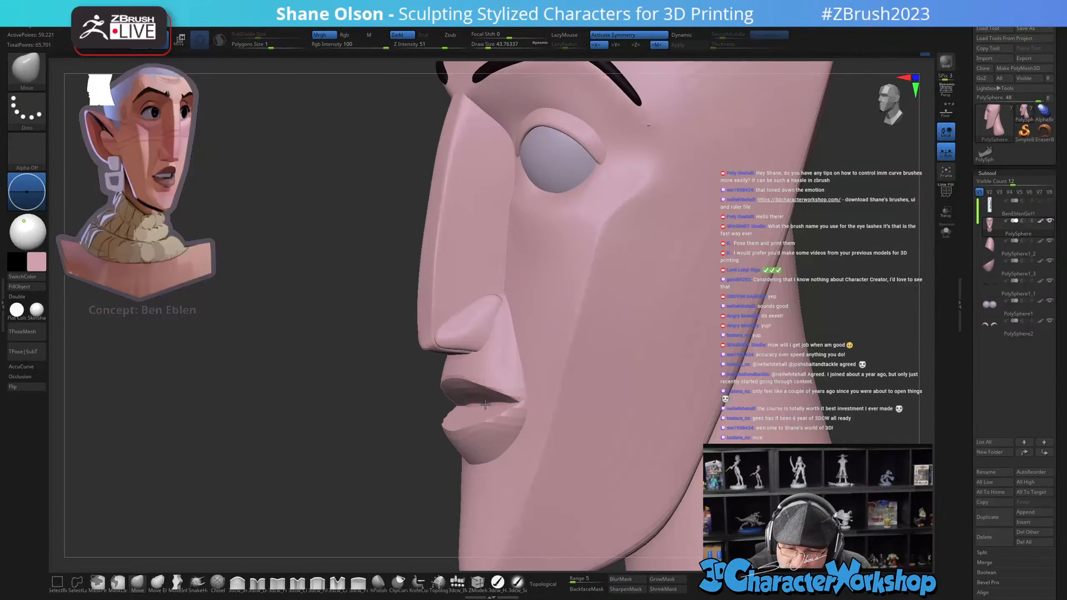
Step: Isolate the lower lip and push its flat top inward with the Move brush at a draw size of about 65, forming a crescent
{"action": "mouse_move", "coordinate": [495, 386]}
{"action": "right_mouse_down"}
{"action": "mouse_move", "coordinate": [494, 431]}
{"action": "mouse_move", "coordinate": [500, 417]}
{"action": "mouse_move", "coordinate": [574, 400]}
{"action": "mouse_move", "coordinate": [554, 395]}
{"action": "mouse_move", "coordinate": [594, 396]}
{"action": "right_mouse_up"}
{"action": "left_click", "coordinate": [490, 430], "text": "alt"}
{"action": "left_click", "coordinate": [946, 232]}
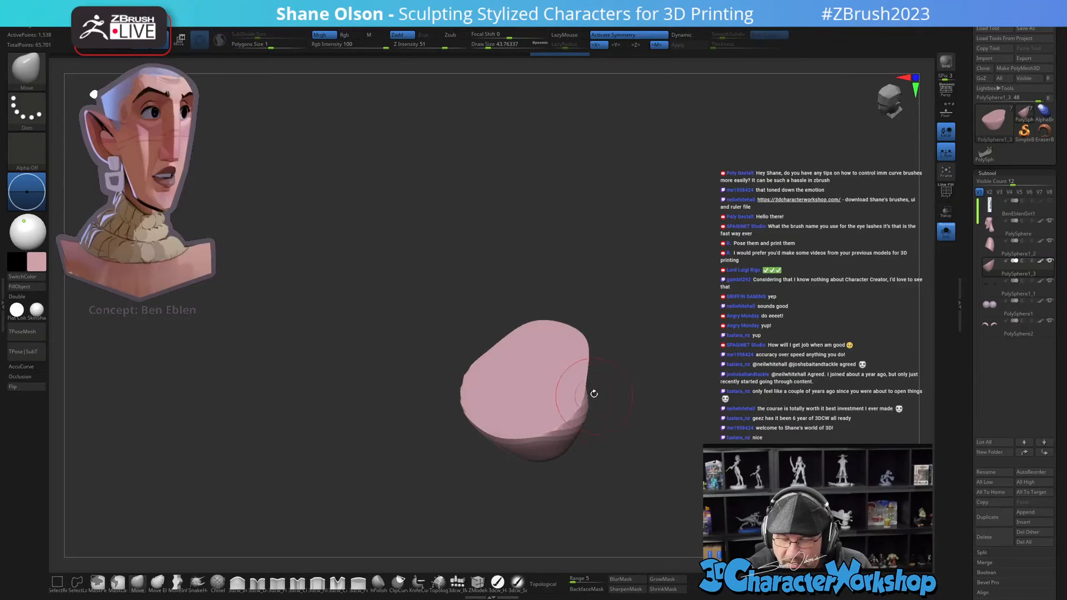
{"action": "right_click_drag", "start_coordinate": [563, 362], "coordinate": [550, 322]}
{"action": "mouse_move", "coordinate": [550, 322]}
{"action": "left_mouse_down", "text": "shift"}
{"action": "mouse_move", "coordinate": [538, 318]}
{"action": "mouse_move", "coordinate": [557, 332]}
{"action": "mouse_move", "coordinate": [540, 341]}
{"action": "left_mouse_up", "text": "shift"}
{"action": "key", "text": "bracketright"}
{"action": "right_click_drag", "start_coordinate": [616, 348], "coordinate": [548, 345]}
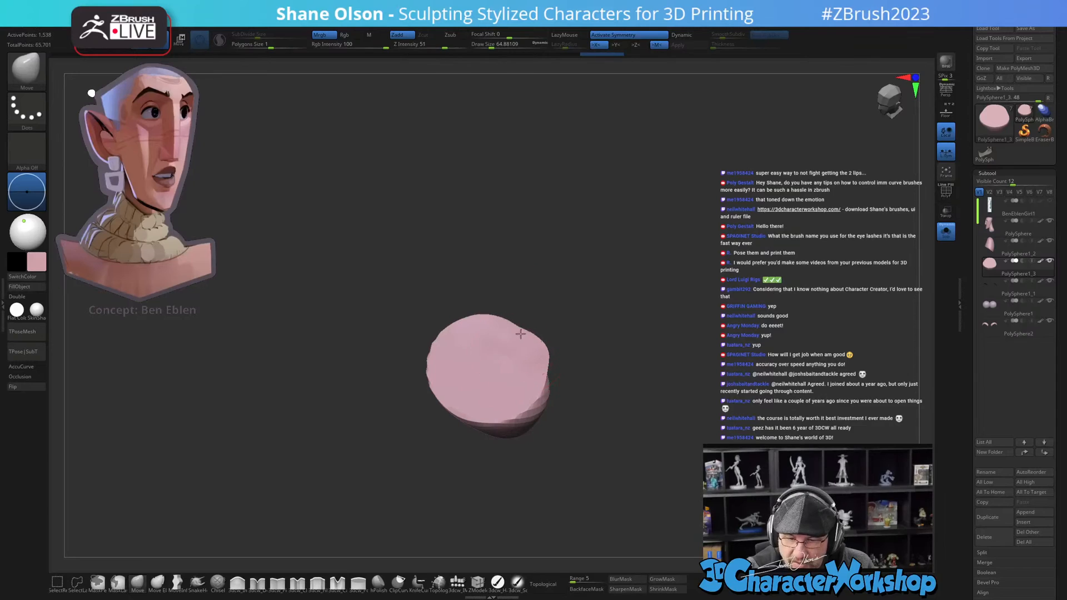
{"action": "mouse_move", "coordinate": [511, 349]}
{"action": "left_mouse_down"}
{"action": "mouse_move", "coordinate": [521, 370]}
{"action": "mouse_move", "coordinate": [505, 371]}
{"action": "mouse_move", "coordinate": [552, 356]}
{"action": "left_mouse_up"}
{"action": "key", "text": "shift"}
{"action": "mouse_move", "coordinate": [634, 398]}
{"action": "left_mouse_down"}
{"action": "mouse_move", "coordinate": [635, 429]}
{"action": "mouse_move", "coordinate": [643, 418]}
{"action": "left_mouse_up"}
{"action": "left_click_drag", "start_coordinate": [607, 335], "coordinate": [570, 346]}
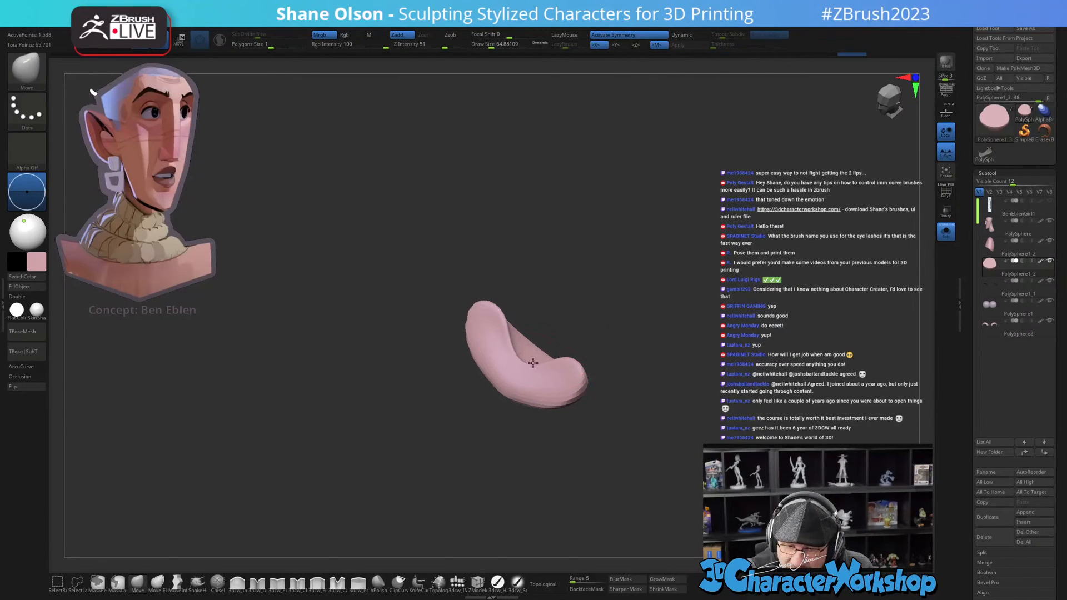
{"action": "left_click_drag", "start_coordinate": [567, 349], "coordinate": [548, 358]}
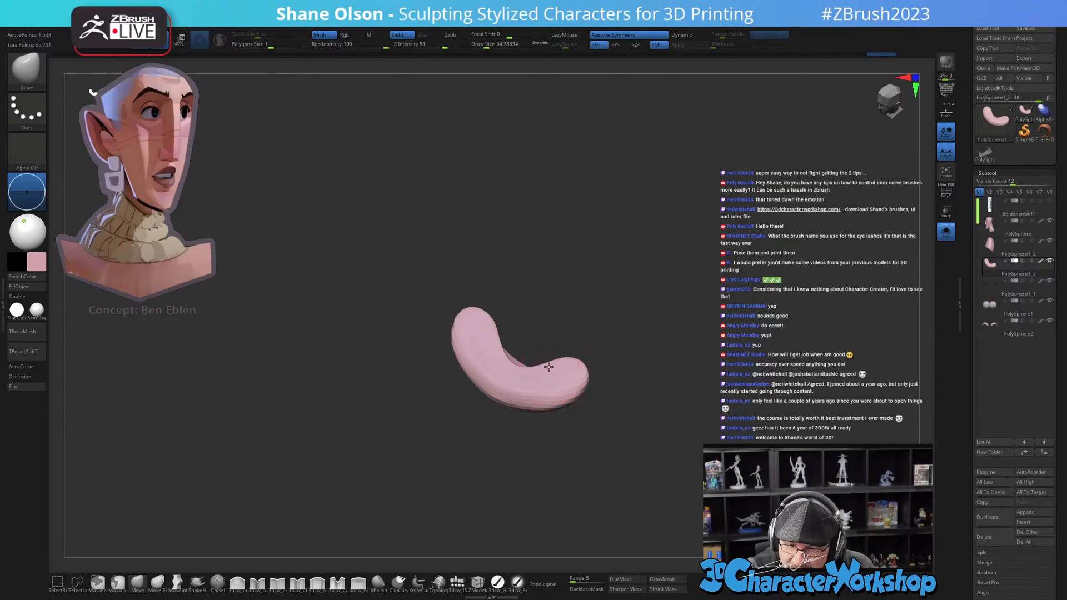
Step: Display the wireframe and smooth the lower lip's top and inner side with dynamic retessellation at a subdivide size of about 0.153
{"action": "mouse_move", "coordinate": [544, 374]}
{"action": "right_mouse_down"}
{"action": "mouse_move", "coordinate": [580, 348]}
{"action": "mouse_move", "coordinate": [545, 369]}
{"action": "right_mouse_up"}
{"action": "key", "text": "shift+f"}
{"action": "mouse_move", "coordinate": [531, 328]}
{"action": "right_mouse_down"}
{"action": "mouse_move", "coordinate": [611, 355]}
{"action": "mouse_move", "coordinate": [650, 388]}
{"action": "mouse_move", "coordinate": [631, 459]}
{"action": "right_mouse_up"}
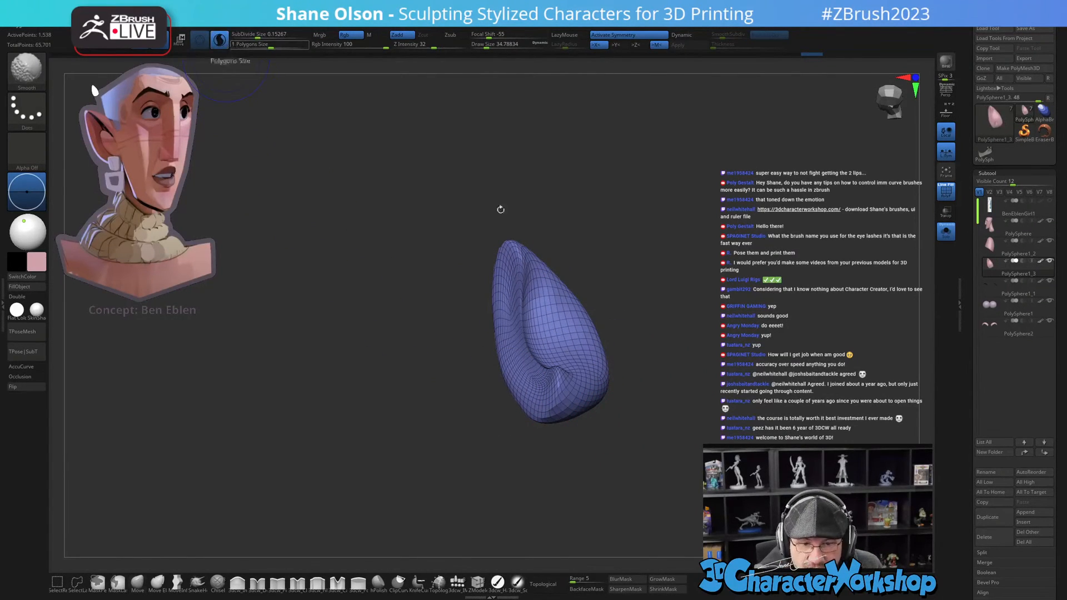
{"action": "right_click_drag", "start_coordinate": [527, 398], "coordinate": [530, 356]}
{"action": "mouse_move", "coordinate": [530, 356]}
{"action": "left_mouse_down", "text": "shift"}
{"action": "mouse_move", "coordinate": [528, 261]}
{"action": "mouse_move", "coordinate": [547, 311]}
{"action": "left_mouse_up", "text": "shift"}
{"action": "mouse_move", "coordinate": [547, 311]}
{"action": "right_mouse_down"}
{"action": "mouse_move", "coordinate": [645, 395]}
{"action": "mouse_move", "coordinate": [631, 412]}
{"action": "right_mouse_up"}
{"action": "left_click_drag", "start_coordinate": [434, 323], "coordinate": [434, 361], "text": "shift"}
{"action": "right_click_drag", "start_coordinate": [602, 434], "coordinate": [578, 410]}
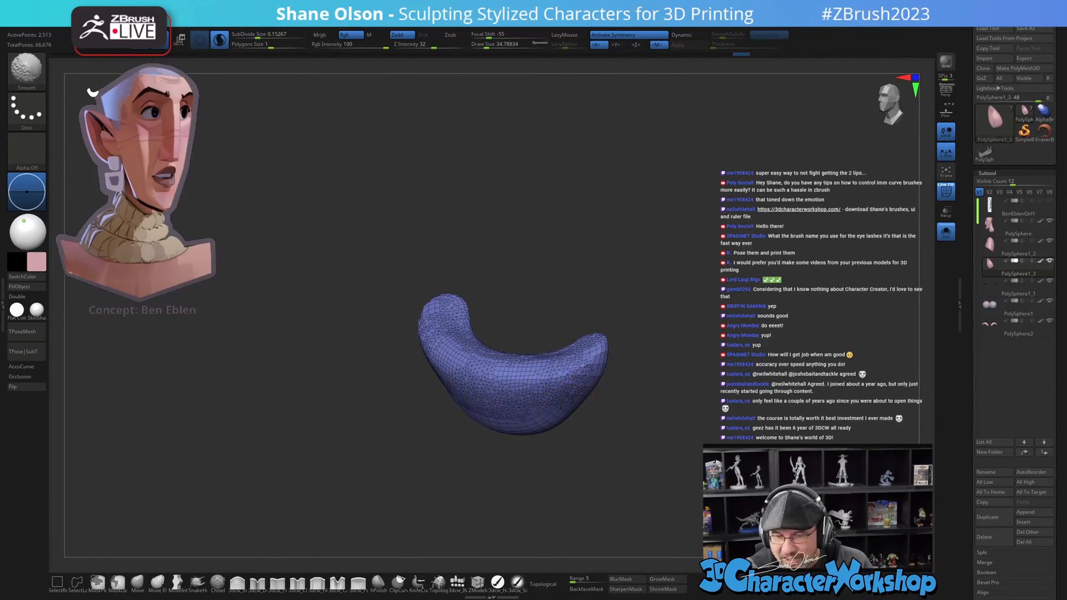
{"action": "mouse_move", "coordinate": [647, 400]}
{"action": "right_mouse_down"}
{"action": "mouse_move", "coordinate": [614, 431]}
{"action": "mouse_move", "coordinate": [589, 433]}
{"action": "right_mouse_up"}
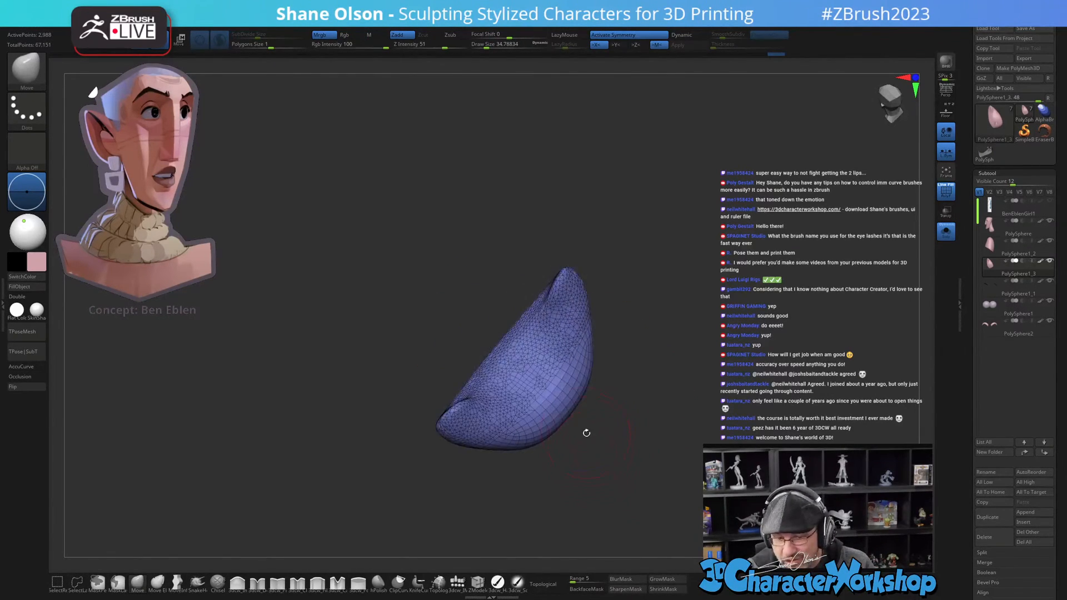
Step: Show the whole head, select the upper lip, and smooth it with dynamic retessellation at a subdivide size of about 0.115
{"action": "left_click", "coordinate": [945, 230]}
{"action": "right_click_drag", "start_coordinate": [426, 513], "coordinate": [378, 492]}
{"action": "right_click_drag", "start_coordinate": [739, 423], "coordinate": [595, 418]}
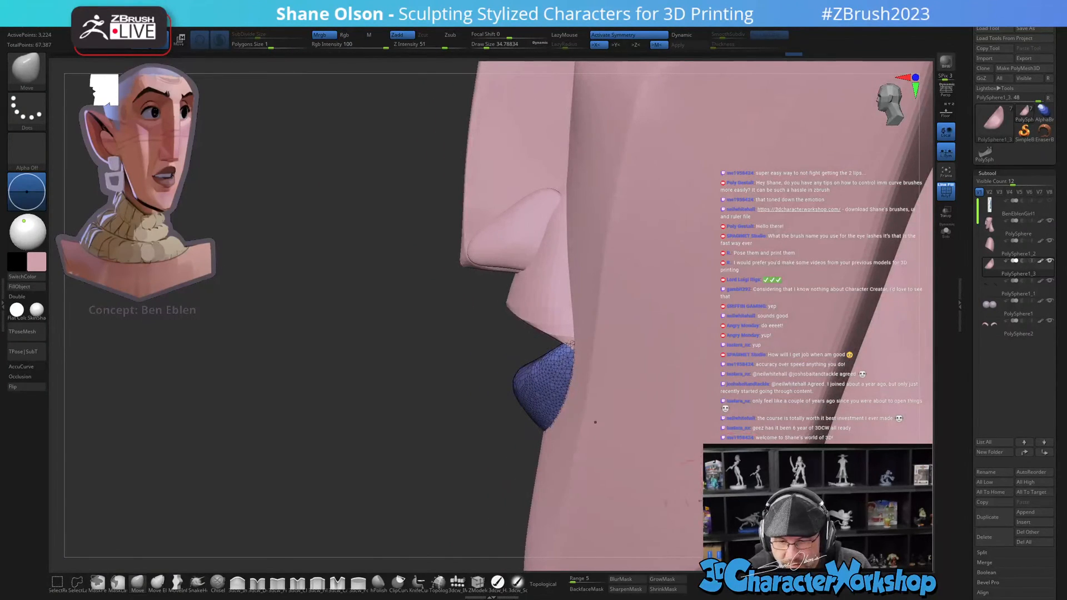
{"action": "right_click_drag", "start_coordinate": [484, 442], "coordinate": [461, 361]}
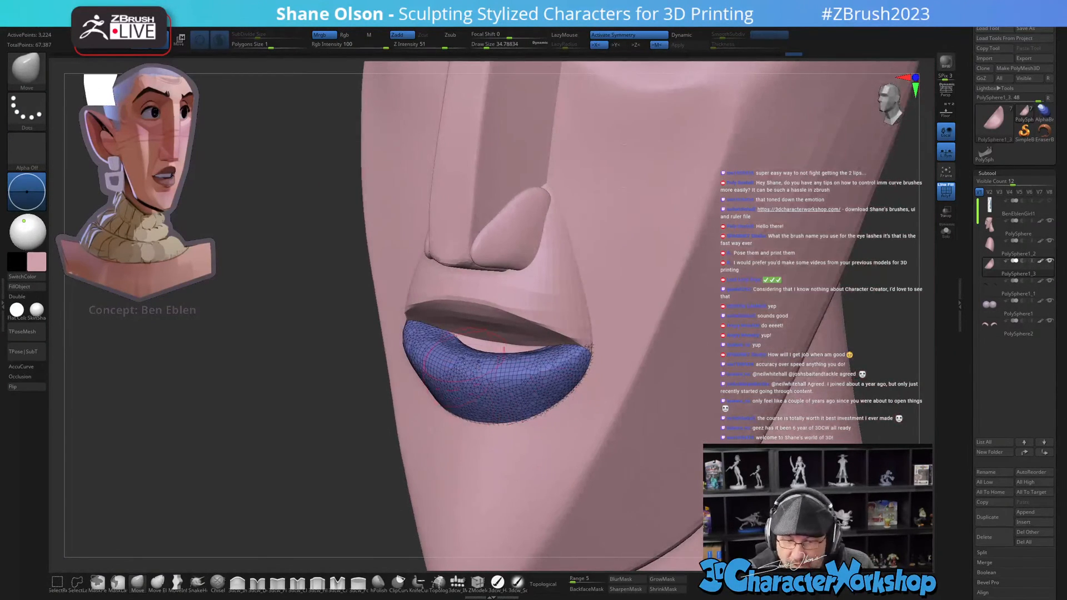
{"action": "right_click_drag", "start_coordinate": [523, 339], "coordinate": [448, 345]}
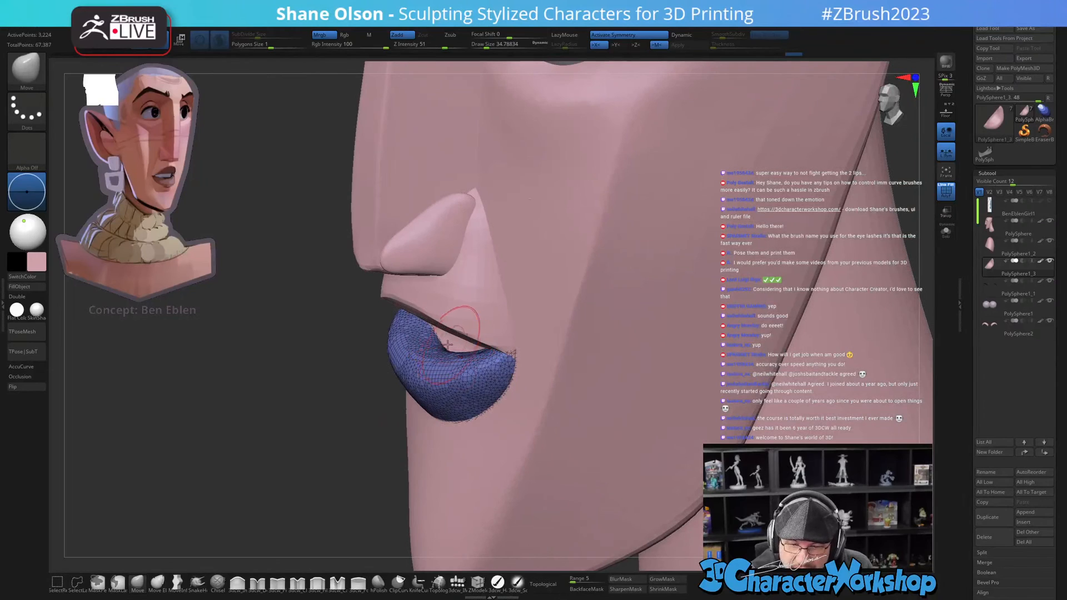
{"action": "left_click", "coordinate": [471, 308], "text": "alt"}
{"action": "right_click_drag", "start_coordinate": [471, 308], "coordinate": [484, 268]}
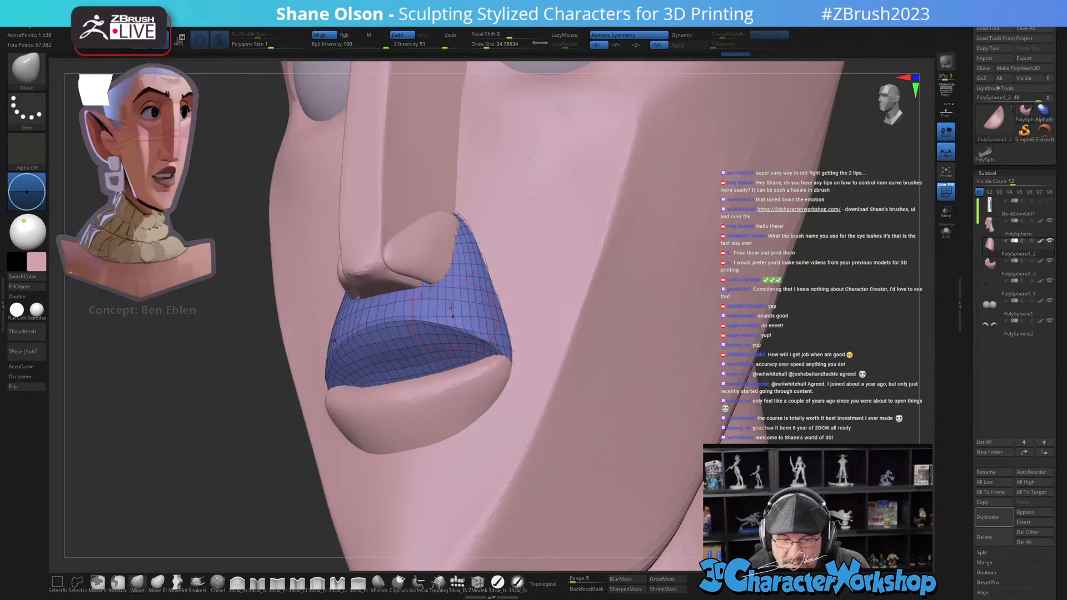
{"action": "key", "text": "shift"}
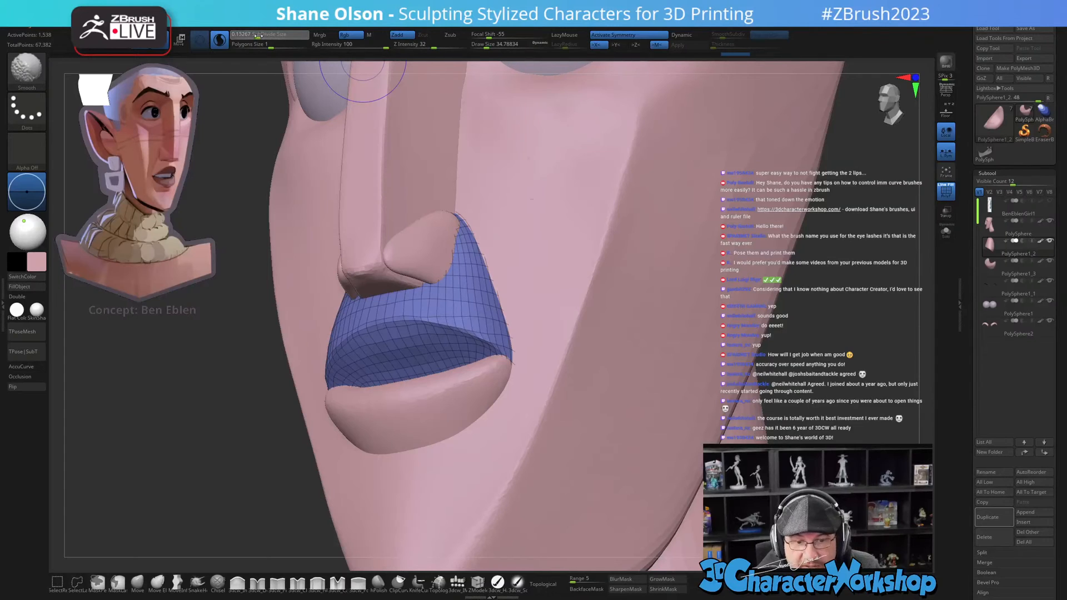
{"action": "left_click_drag", "start_coordinate": [255, 36], "coordinate": [256, 36]}
{"action": "mouse_move", "coordinate": [367, 361]}
{"action": "left_mouse_down", "text": "shift"}
{"action": "mouse_move", "coordinate": [422, 339]}
{"action": "mouse_move", "coordinate": [400, 305]}
{"action": "mouse_move", "coordinate": [439, 245]}
{"action": "left_mouse_up", "text": "shift"}
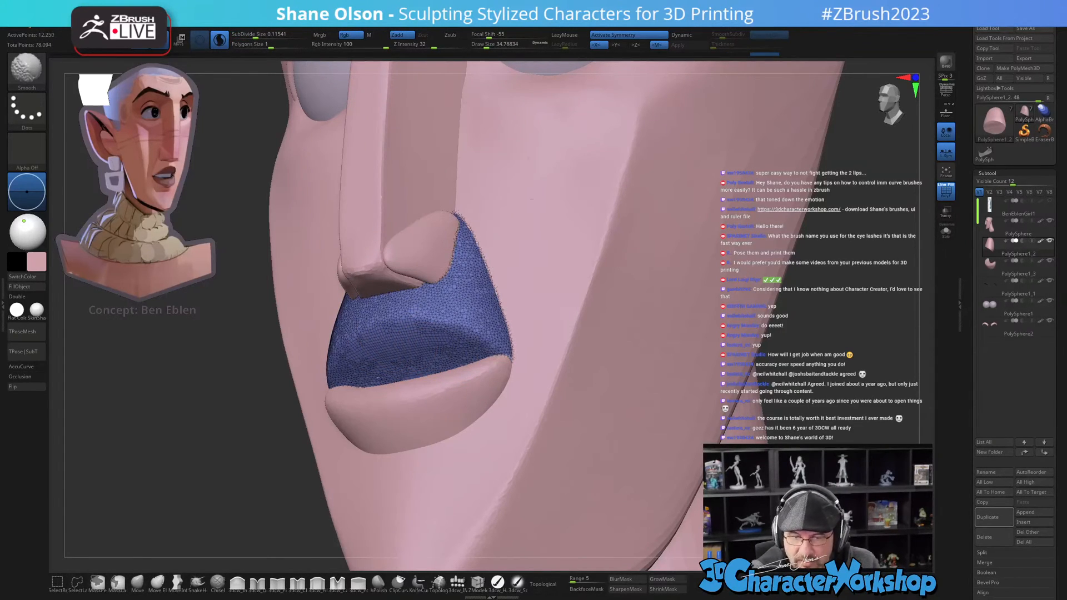
Step: Isolate the upper lip and hollow its flat underside with the Move brush, reducing the draw size from about 54 to 29
{"action": "key", "text": "shift"}
{"action": "key", "text": "alt+s"}
{"action": "mouse_move", "coordinate": [528, 500]}
{"action": "left_mouse_down"}
{"action": "mouse_move", "coordinate": [467, 437]}
{"action": "mouse_move", "coordinate": [489, 428]}
{"action": "mouse_move", "coordinate": [415, 474]}
{"action": "left_mouse_up"}
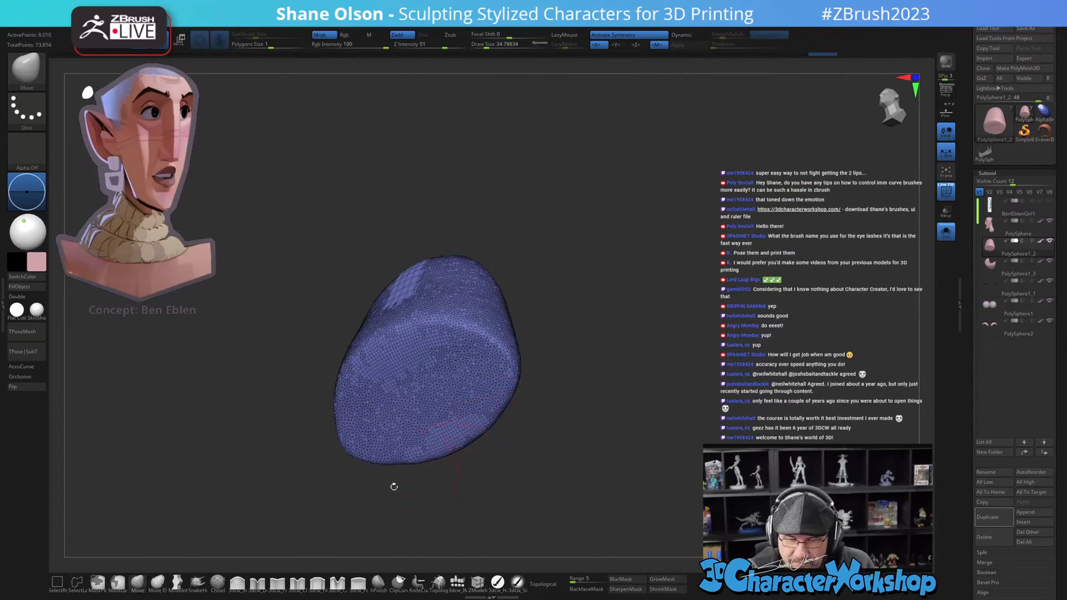
{"action": "left_click_drag", "start_coordinate": [181, 541], "coordinate": [233, 522]}
{"action": "mouse_move", "coordinate": [497, 403]}
{"action": "left_mouse_down"}
{"action": "mouse_move", "coordinate": [441, 426]}
{"action": "mouse_move", "coordinate": [388, 431]}
{"action": "mouse_move", "coordinate": [422, 400]}
{"action": "mouse_move", "coordinate": [413, 421]}
{"action": "left_mouse_up"}
{"action": "right_click_drag", "start_coordinate": [412, 421], "coordinate": [444, 422]}
{"action": "left_click_drag", "start_coordinate": [430, 413], "coordinate": [416, 395]}
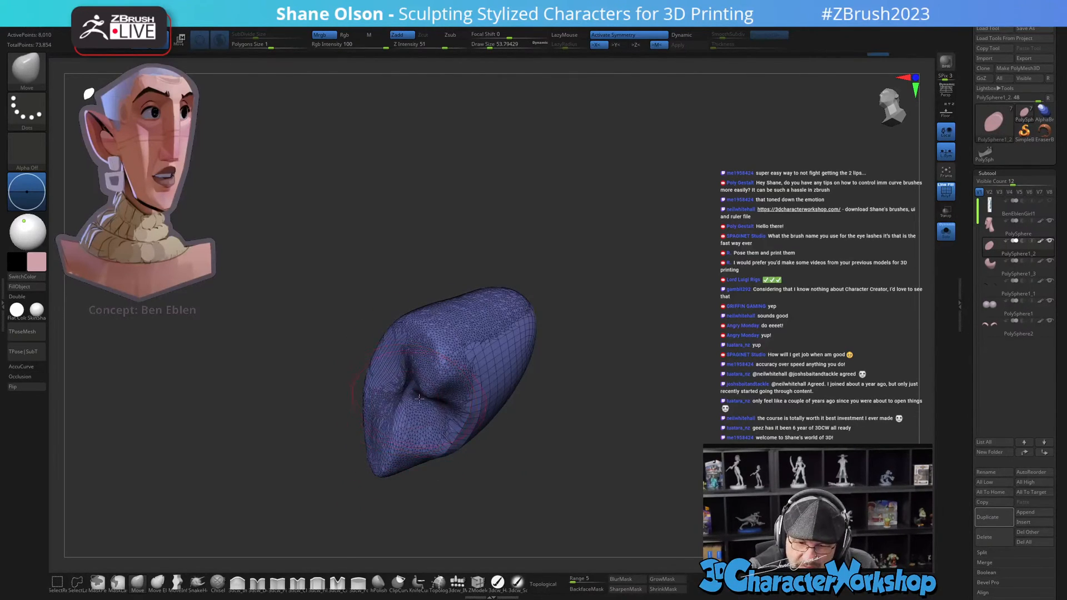
{"action": "right_click_drag", "start_coordinate": [426, 403], "coordinate": [453, 448]}
{"action": "key", "text": "s"}
{"action": "left_click_drag", "start_coordinate": [453, 447], "coordinate": [445, 447]}
{"action": "mouse_move", "coordinate": [445, 447]}
{"action": "right_mouse_down"}
{"action": "mouse_move", "coordinate": [417, 389]}
{"action": "mouse_move", "coordinate": [432, 452]}
{"action": "mouse_move", "coordinate": [406, 432]}
{"action": "right_mouse_up"}
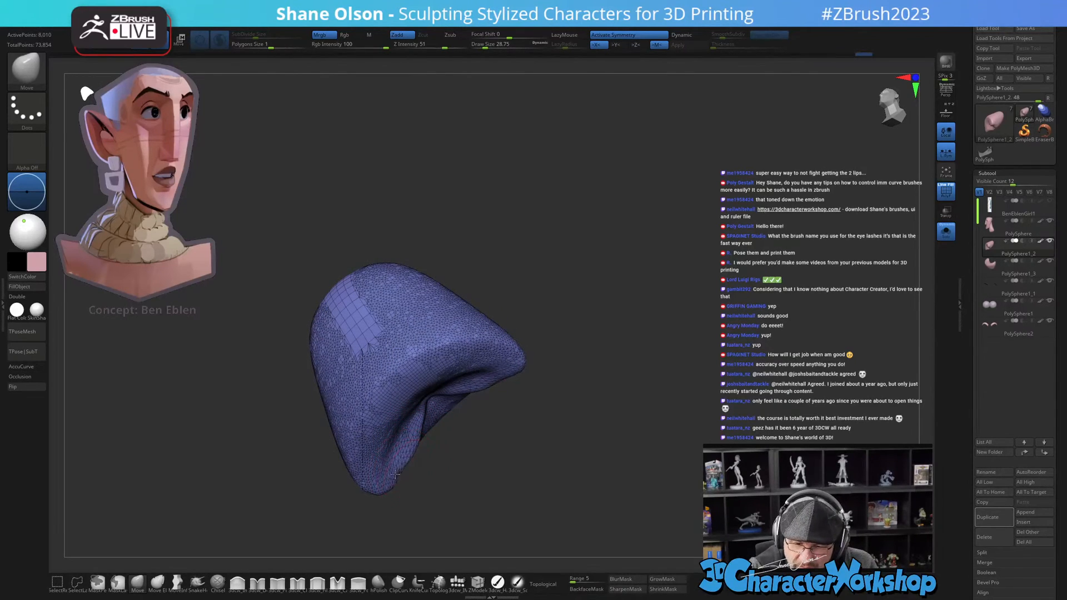
Step: Smooth the isolated upper lip's front and lower edge to give it an evenly dense mesh
{"action": "mouse_move", "coordinate": [408, 430]}
{"action": "right_mouse_down"}
{"action": "mouse_move", "coordinate": [427, 385]}
{"action": "mouse_move", "coordinate": [448, 424]}
{"action": "mouse_move", "coordinate": [411, 400]}
{"action": "right_mouse_up"}
{"action": "key", "text": "shift"}
{"action": "mouse_move", "coordinate": [484, 356]}
{"action": "left_mouse_down", "text": "shift"}
{"action": "mouse_move", "coordinate": [445, 313]}
{"action": "mouse_move", "coordinate": [514, 333]}
{"action": "mouse_move", "coordinate": [520, 319]}
{"action": "left_mouse_up", "text": "shift"}
{"action": "right_click_drag", "start_coordinate": [556, 361], "coordinate": [627, 377]}
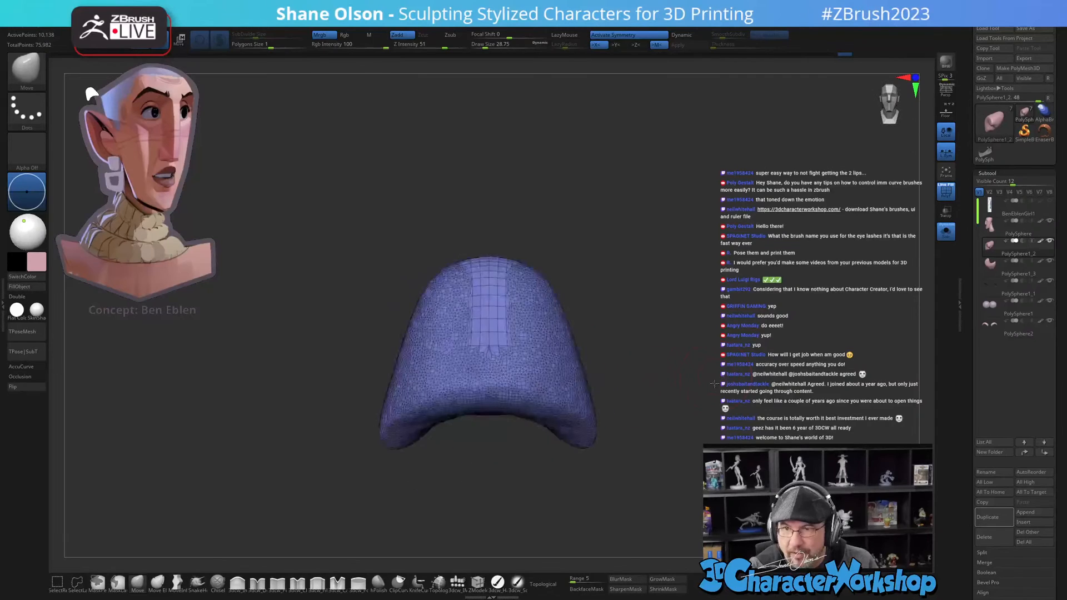
{"action": "left_click_drag", "start_coordinate": [500, 328], "coordinate": [494, 267], "text": "shift"}
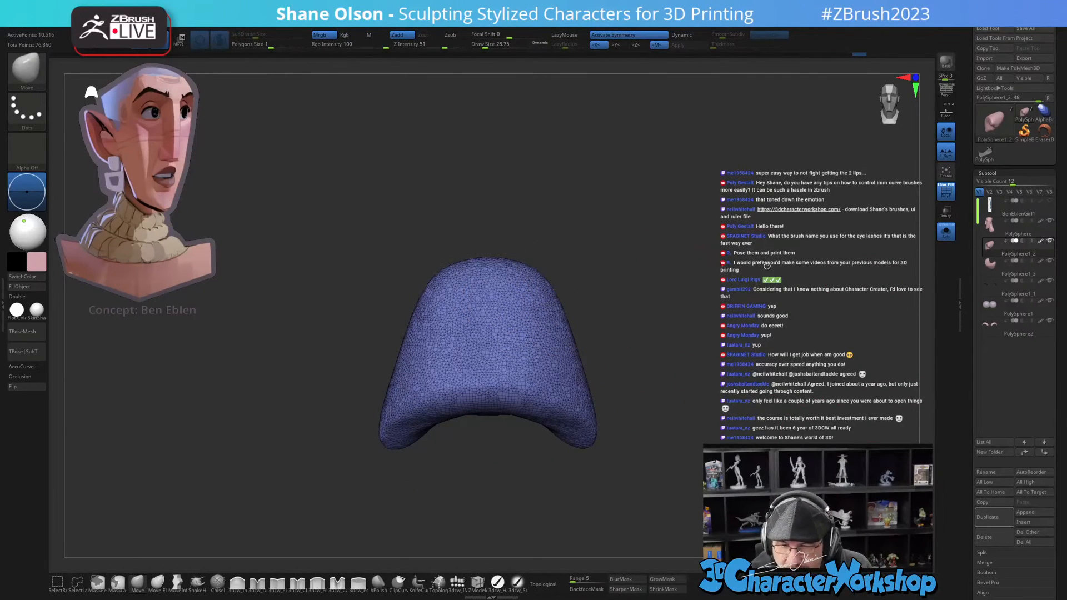
Step: Show the whole head and reshape the upper lip's lower edge near the mouth corner with the Move brush
{"action": "left_click", "coordinate": [945, 233]}
{"action": "right_click_drag", "start_coordinate": [740, 407], "coordinate": [470, 427]}
{"action": "left_click_drag", "start_coordinate": [467, 415], "coordinate": [443, 420]}
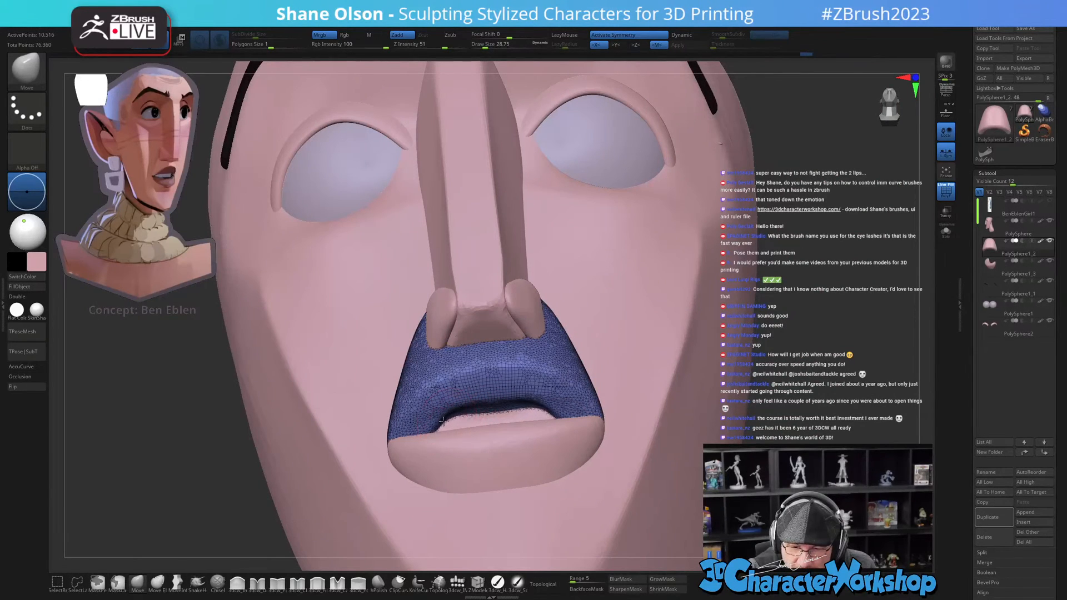
{"action": "right_click_drag", "start_coordinate": [455, 437], "coordinate": [530, 367]}
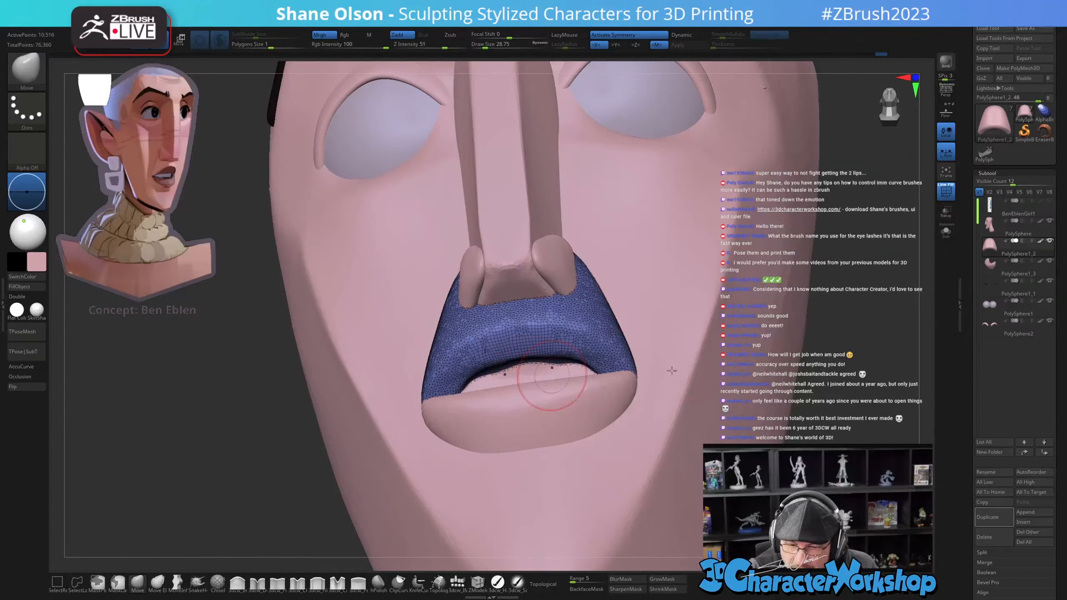
Step: Make the other parts transparent and adjust the upper lip's corner with the Move brush at a draw size of about 27
{"action": "left_click", "coordinate": [945, 218]}
{"action": "right_click_drag", "start_coordinate": [444, 411], "coordinate": [467, 407]}
{"action": "left_click_drag", "start_coordinate": [457, 407], "coordinate": [443, 408]}
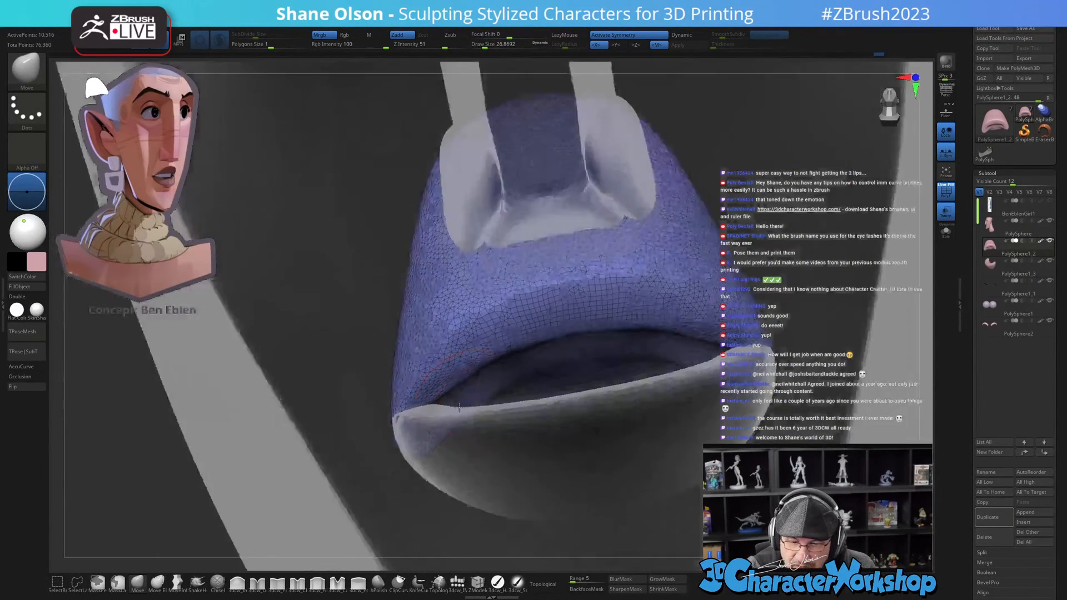
{"action": "right_click_drag", "start_coordinate": [477, 384], "coordinate": [376, 416]}
{"action": "right_click_drag", "start_coordinate": [382, 380], "coordinate": [387, 379]}
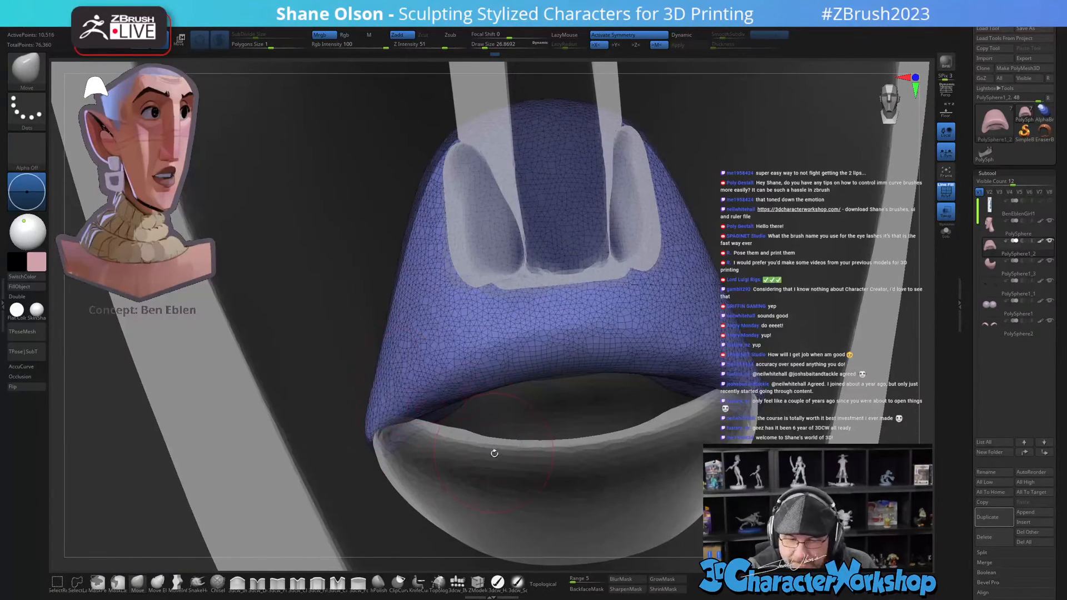
Step: Select the lower lip and fit its corner under the upper lip with the Move brush at a draw size of about 37
{"action": "left_click", "coordinate": [507, 473], "text": "alt"}
{"action": "right_click_drag", "start_coordinate": [507, 473], "coordinate": [512, 405]}
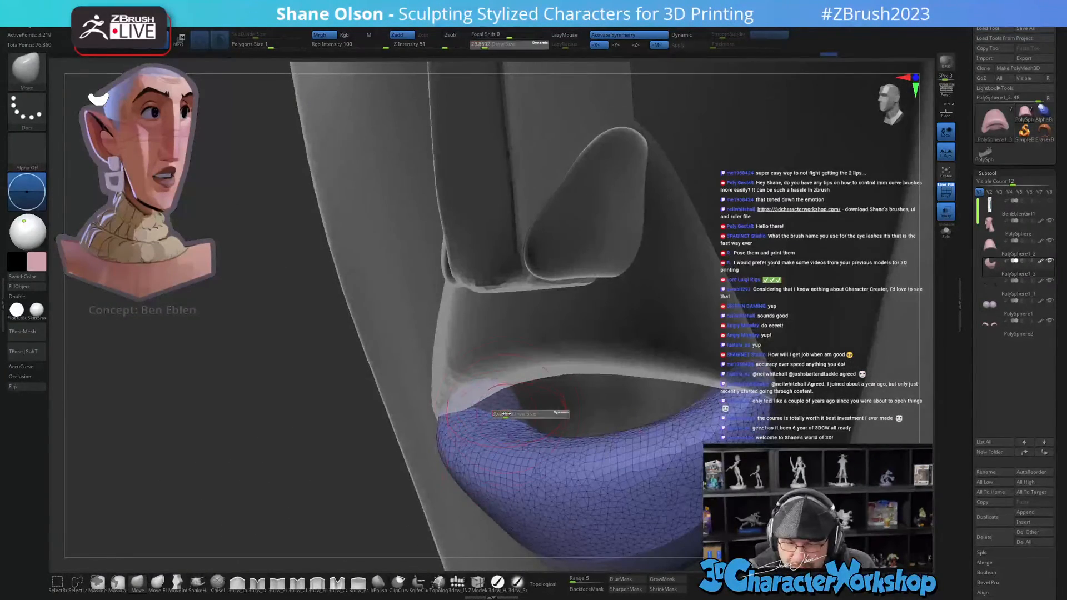
{"action": "key", "text": "s"}
{"action": "left_click_drag", "start_coordinate": [513, 410], "coordinate": [494, 406]}
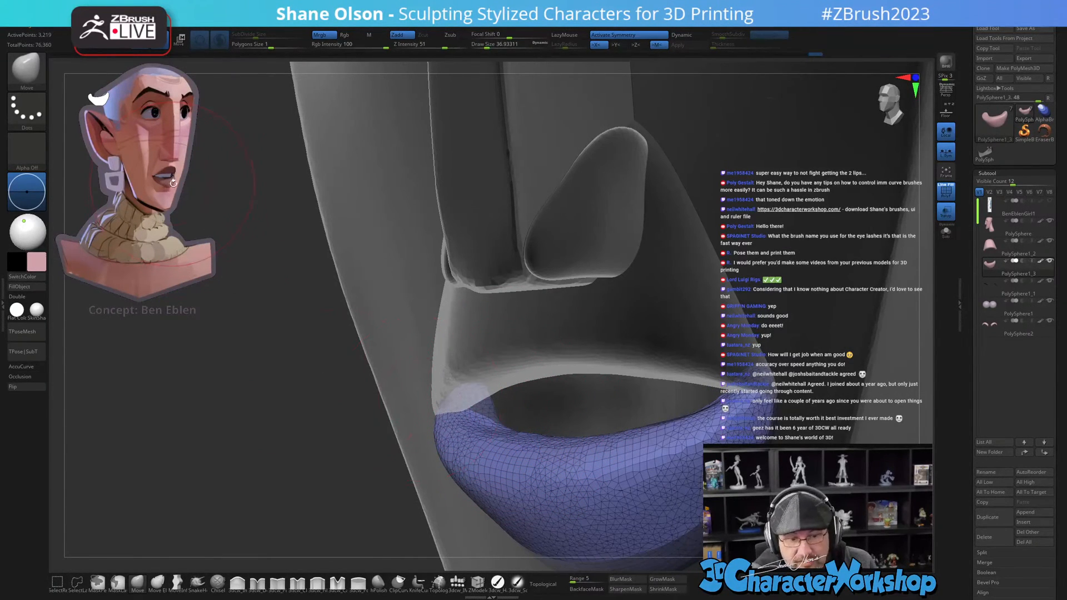
{"action": "right_click_drag", "start_coordinate": [477, 373], "coordinate": [524, 388]}
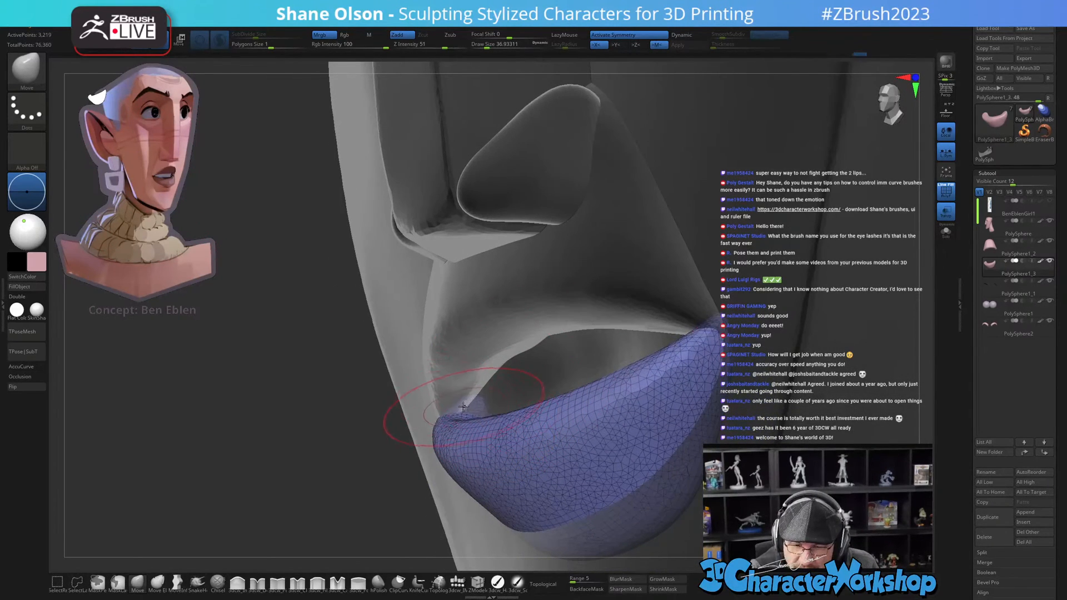
{"action": "right_click_drag", "start_coordinate": [463, 407], "coordinate": [453, 442]}
{"action": "left_click_drag", "start_coordinate": [453, 450], "coordinate": [469, 427]}
Step: Refine and smooth the lower lip's corner at a draw size of about 25
{"action": "right_click_drag", "start_coordinate": [498, 407], "coordinate": [500, 424]}
{"action": "key", "text": "s"}
{"action": "mouse_move", "coordinate": [503, 423]}
{"action": "left_mouse_down"}
{"action": "mouse_move", "coordinate": [488, 395]}
{"action": "mouse_move", "coordinate": [536, 433]}
{"action": "mouse_move", "coordinate": [583, 448]}
{"action": "mouse_move", "coordinate": [507, 405]}
{"action": "left_mouse_up"}
{"action": "right_click_drag", "start_coordinate": [507, 405], "coordinate": [648, 420]}
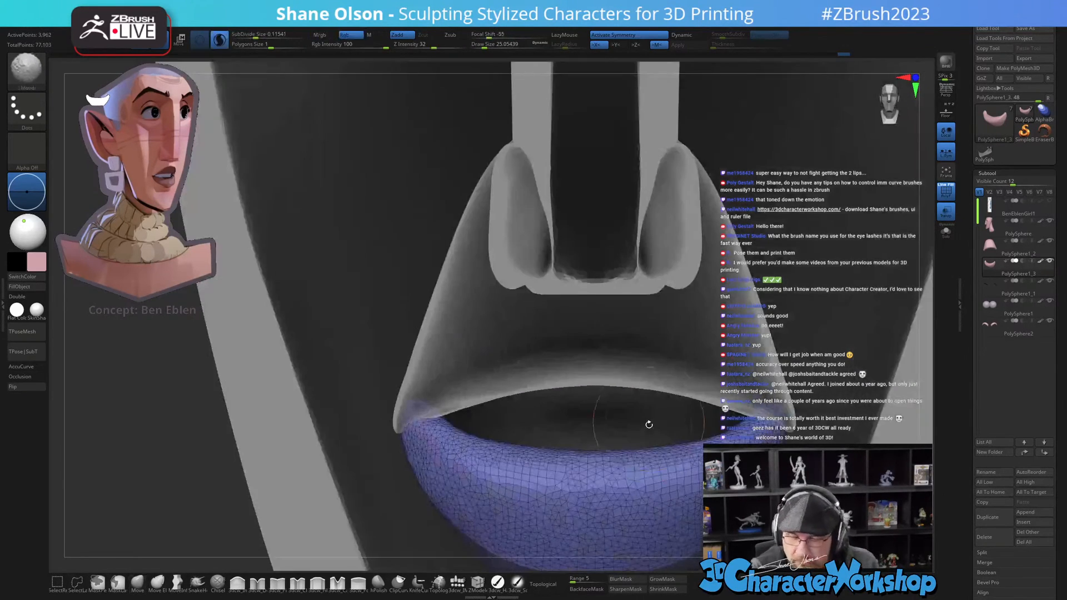
Step: Turn off the wireframe and transparency and check both lips on the solid head from the side
{"action": "left_click", "coordinate": [946, 193]}
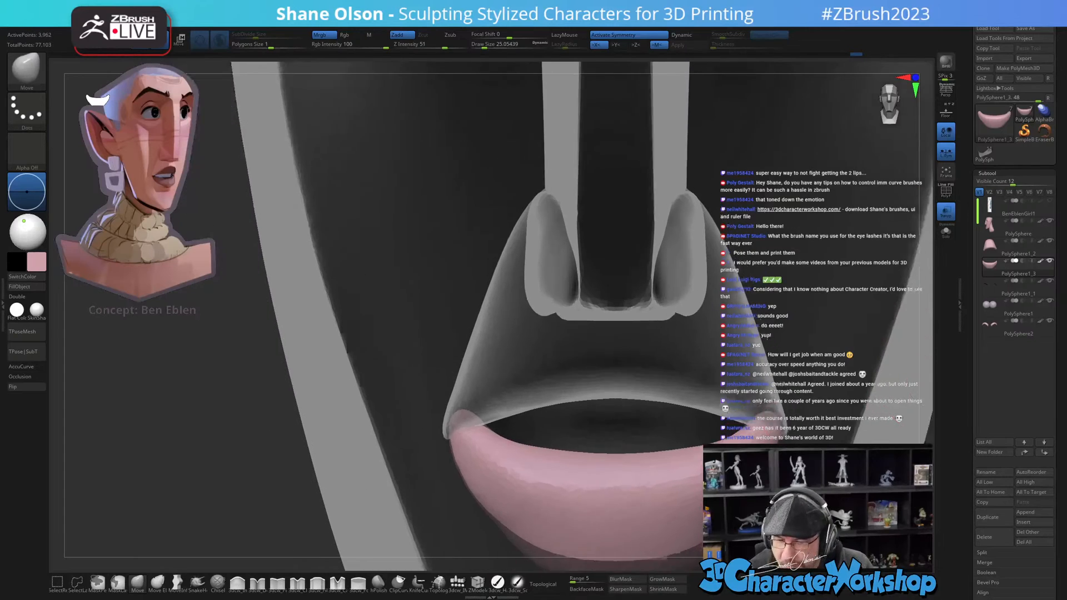
{"action": "left_click", "coordinate": [949, 216]}
{"action": "right_click_drag", "start_coordinate": [687, 496], "coordinate": [550, 443], "text": "alt"}
{"action": "right_click_drag", "start_coordinate": [510, 411], "coordinate": [516, 429]}
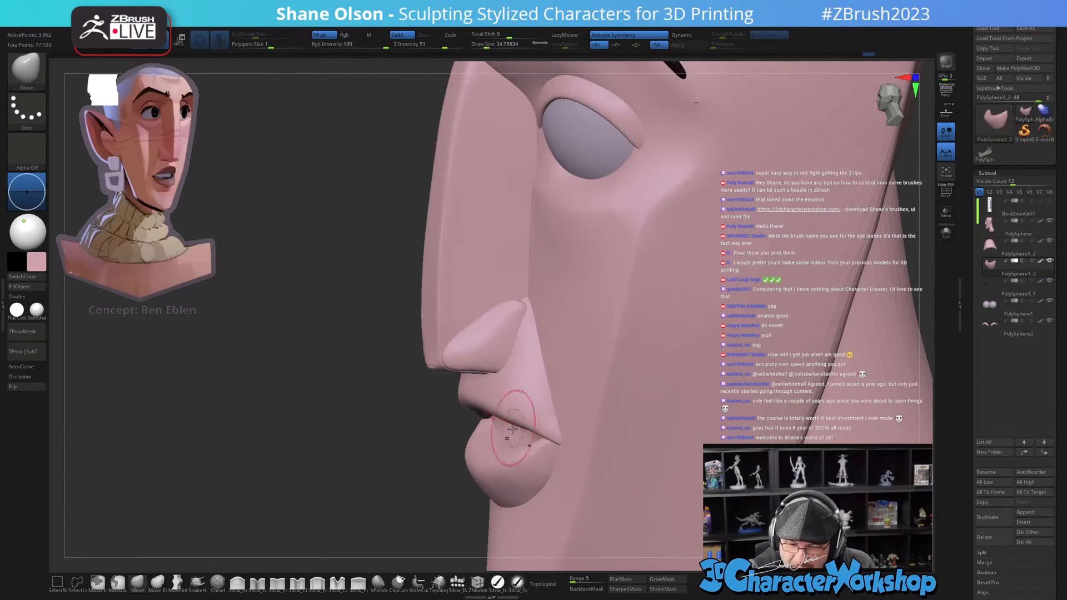
Step: Select the head and adjust the face surface inside the mouth corners with the Move brush at a draw size of about 35
{"action": "key", "text": "ctrl"}
{"action": "key", "text": "ctrl"}
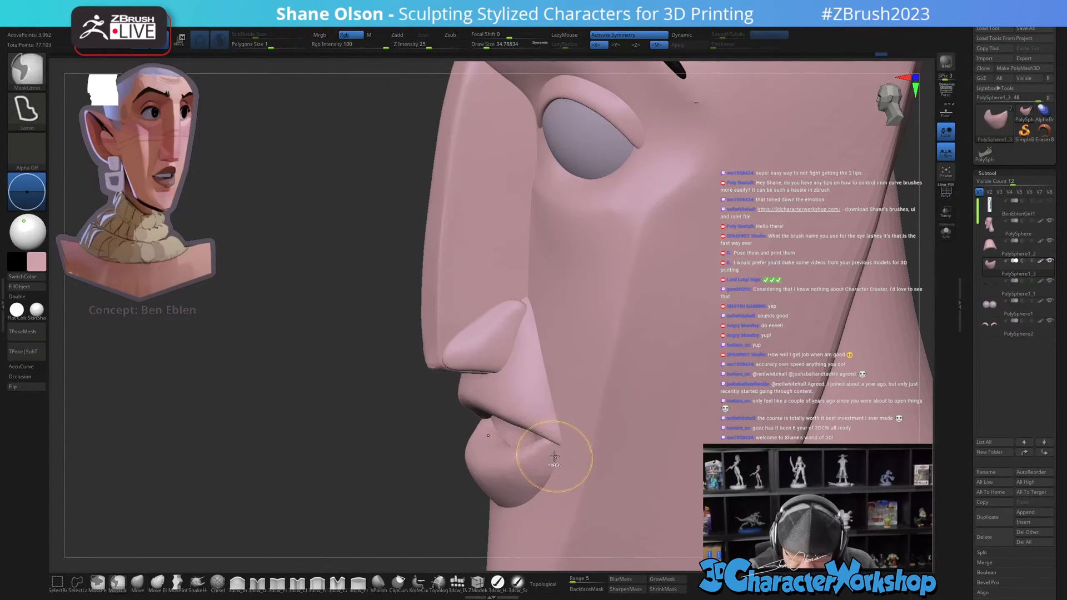
{"action": "key", "text": "shift+f"}
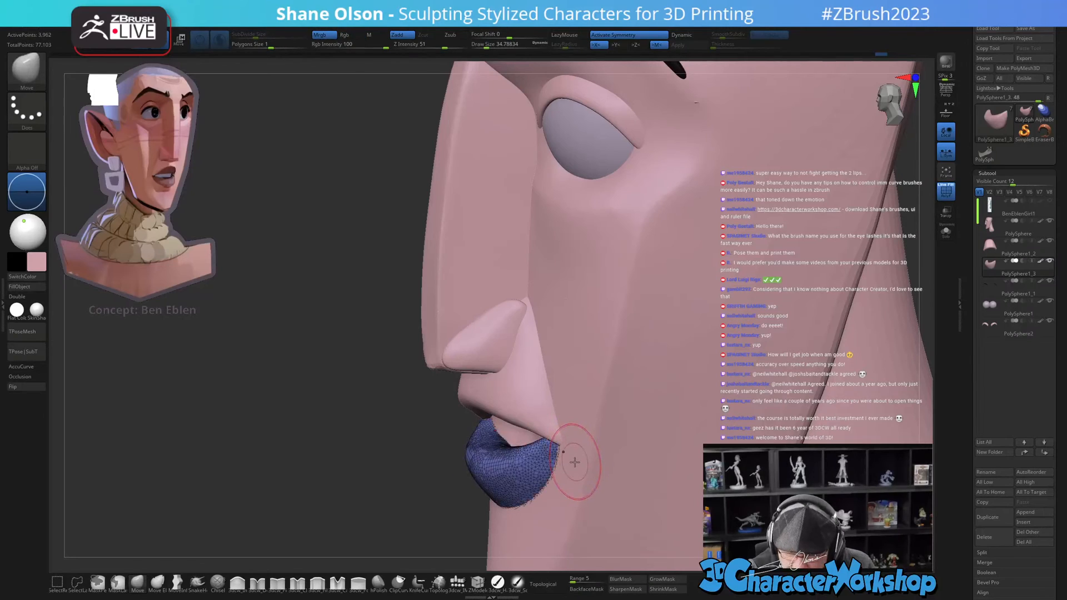
{"action": "left_click", "coordinate": [576, 464], "text": "alt"}
{"action": "key", "text": "shift+f"}
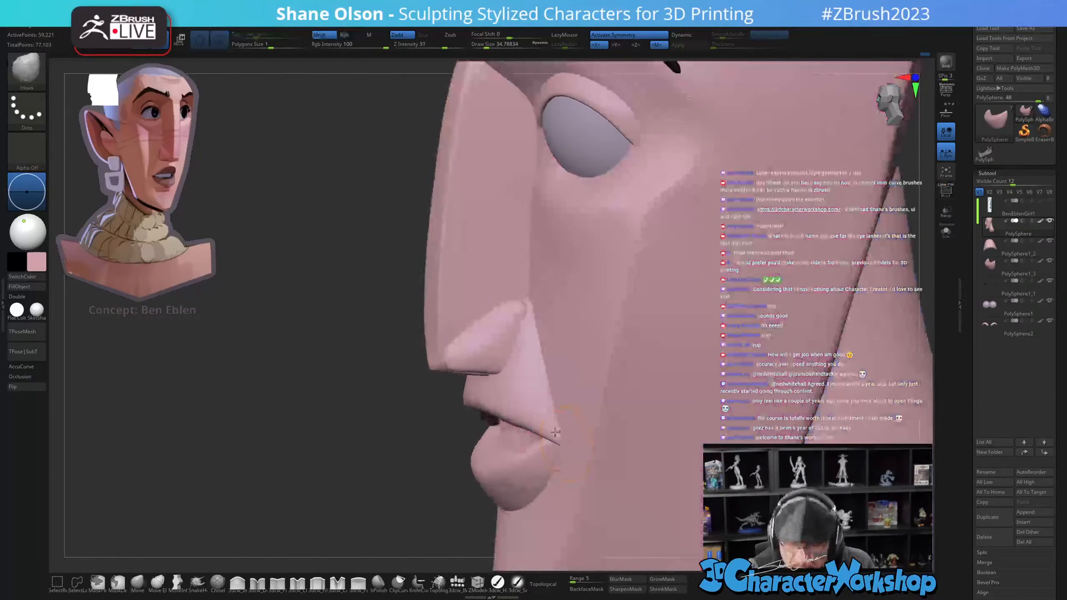
{"action": "right_click_drag", "start_coordinate": [529, 435], "coordinate": [550, 407]}
{"action": "right_click_drag", "start_coordinate": [445, 457], "coordinate": [515, 460]}
{"action": "left_click_drag", "start_coordinate": [515, 460], "coordinate": [522, 456]}
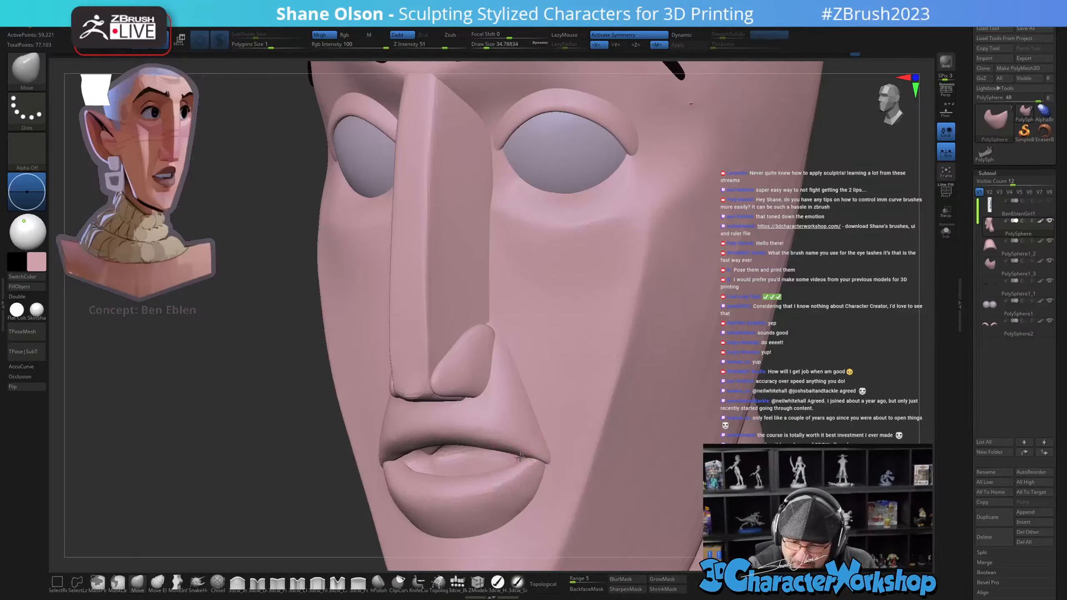
{"action": "right_click_drag", "start_coordinate": [485, 479], "coordinate": [525, 479]}
{"action": "right_click_drag", "start_coordinate": [452, 458], "coordinate": [512, 332]}
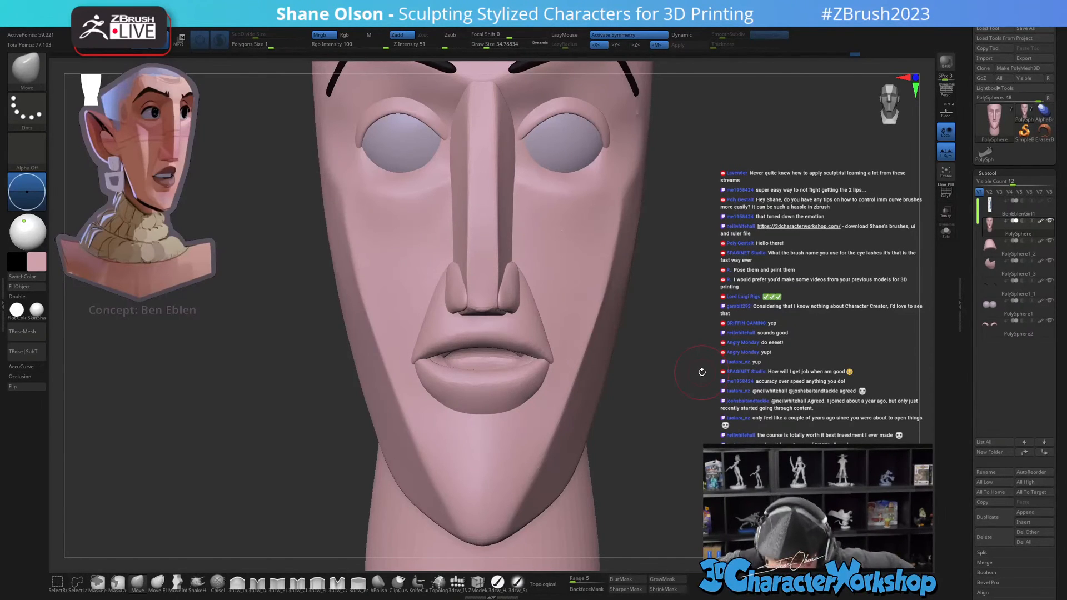
Step: Adjust the face surface inside the mouth opening with the Move brush at a draw size of about 27
{"action": "mouse_move", "coordinate": [541, 367]}
{"action": "right_mouse_down", "text": "ctrl"}
{"action": "mouse_move", "coordinate": [526, 450]}
{"action": "mouse_move", "coordinate": [529, 383]}
{"action": "mouse_move", "coordinate": [488, 361]}
{"action": "right_mouse_up", "text": "ctrl"}
{"action": "key", "text": "bracketleft"}
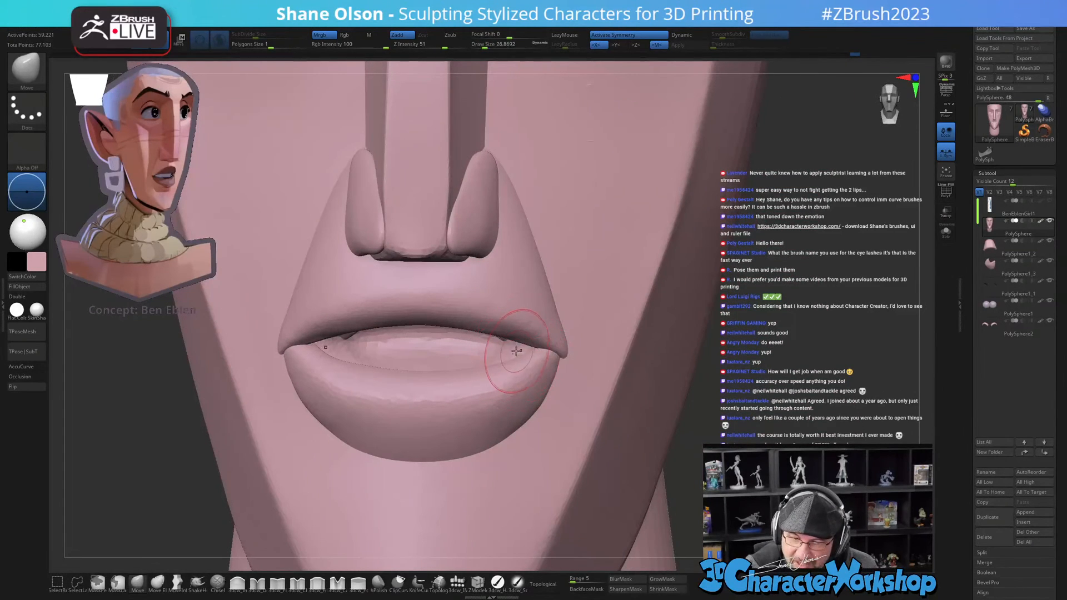
{"action": "left_click_drag", "start_coordinate": [520, 351], "coordinate": [512, 355]}
{"action": "right_click_drag", "start_coordinate": [513, 355], "coordinate": [508, 362]}
Step: Turn on the wireframe and smooth the face surface between the lips at a draw size of about 35
{"action": "key", "text": "bracketright"}
{"action": "key", "text": "shift+f"}
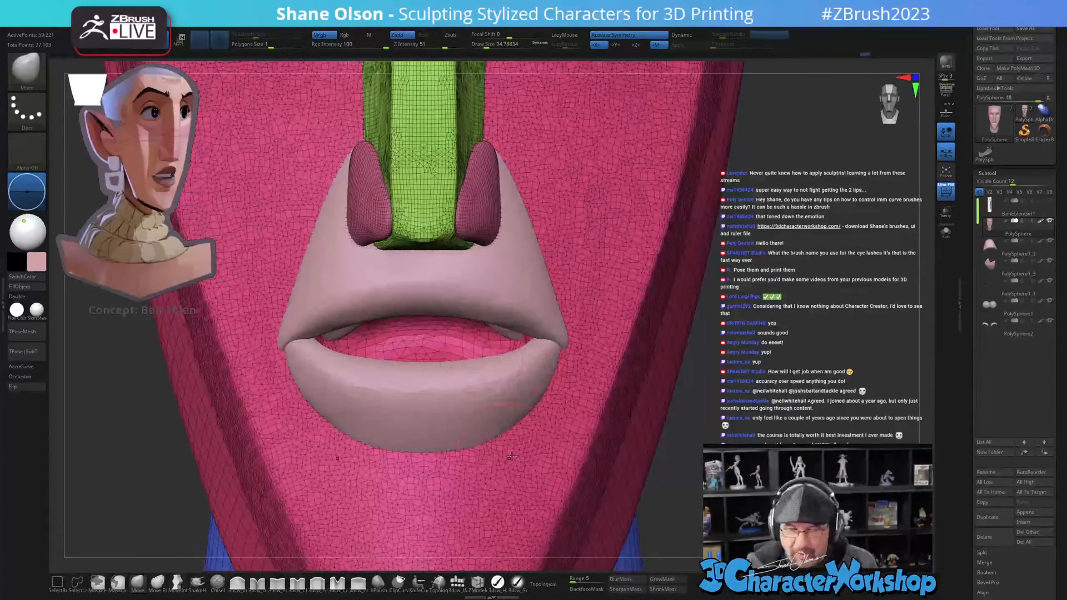
{"action": "mouse_move", "coordinate": [456, 345]}
{"action": "right_mouse_down"}
{"action": "mouse_move", "coordinate": [452, 404]}
{"action": "mouse_move", "coordinate": [427, 358]}
{"action": "mouse_move", "coordinate": [443, 320]}
{"action": "mouse_move", "coordinate": [469, 345]}
{"action": "mouse_move", "coordinate": [459, 350]}
{"action": "mouse_move", "coordinate": [470, 354]}
{"action": "mouse_move", "coordinate": [479, 340]}
{"action": "right_mouse_up"}
{"action": "key", "text": "shift"}
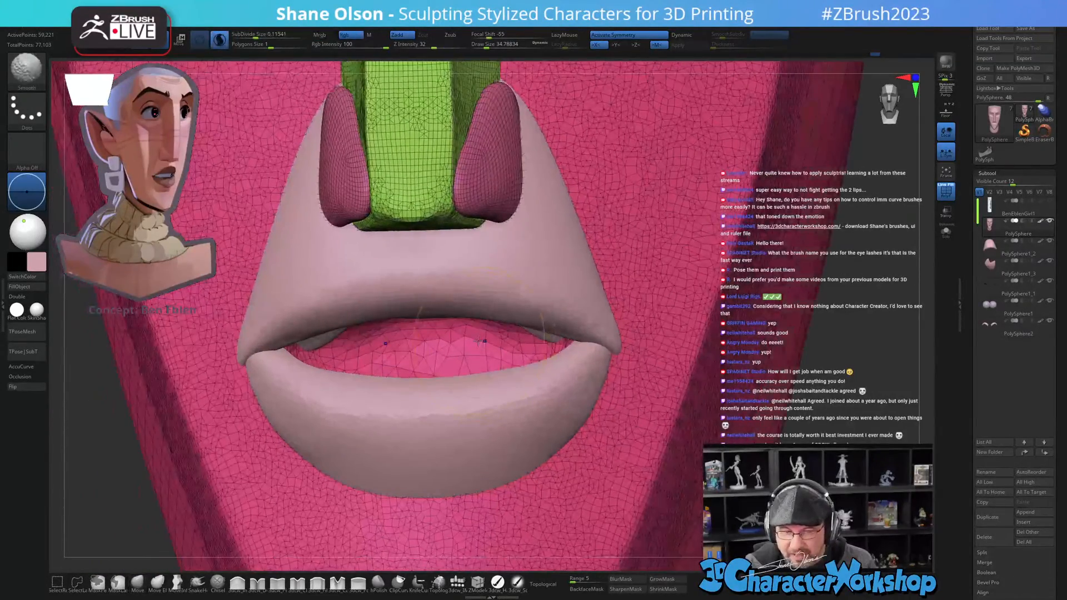
{"action": "mouse_move", "coordinate": [479, 341]}
{"action": "right_mouse_down"}
{"action": "mouse_move", "coordinate": [479, 397]}
{"action": "mouse_move", "coordinate": [428, 343]}
{"action": "mouse_move", "coordinate": [517, 354]}
{"action": "mouse_move", "coordinate": [528, 392]}
{"action": "mouse_move", "coordinate": [550, 398]}
{"action": "right_mouse_up"}
{"action": "key", "text": "shift"}
{"action": "key", "text": "shift"}
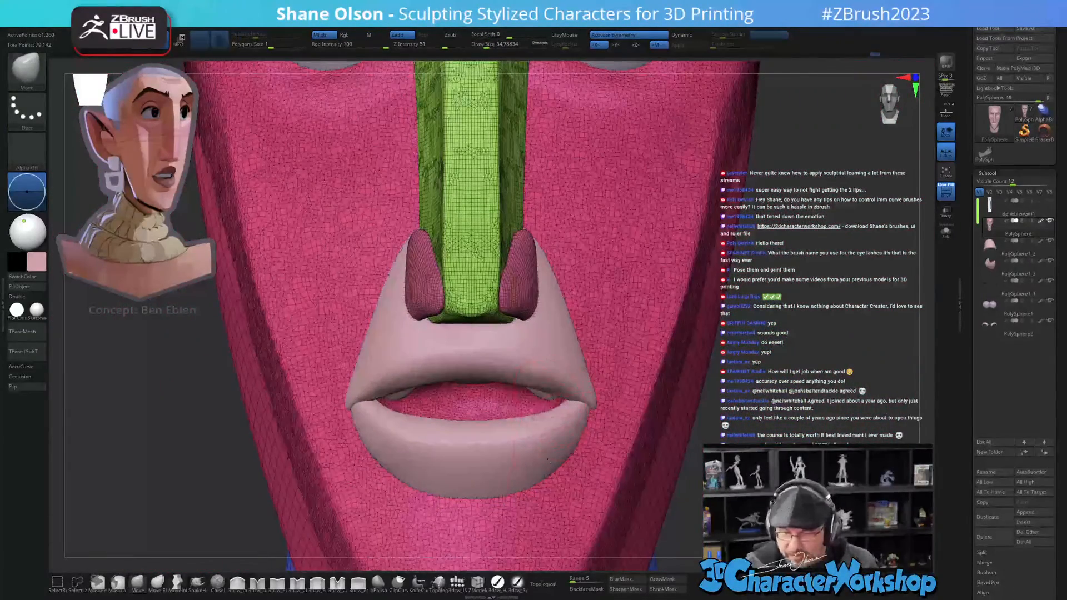
Step: Select the upper lip, then smooth and reshape its lower edge with the Move brush at a draw size of about 35
{"action": "mouse_move", "coordinate": [544, 437]}
{"action": "right_mouse_down", "text": "ctrl"}
{"action": "mouse_move", "coordinate": [550, 412]}
{"action": "mouse_move", "coordinate": [527, 358]}
{"action": "right_mouse_up", "text": "ctrl"}
{"action": "left_click", "coordinate": [548, 368], "text": "alt"}
{"action": "key", "text": "shift"}
{"action": "left_click_drag", "start_coordinate": [528, 358], "coordinate": [512, 348], "text": "shift"}
{"action": "right_click_drag", "start_coordinate": [513, 348], "coordinate": [489, 364]}
{"action": "left_click_drag", "start_coordinate": [447, 373], "coordinate": [439, 343]}
{"action": "mouse_move", "coordinate": [550, 358]}
{"action": "left_mouse_down"}
{"action": "mouse_move", "coordinate": [540, 338]}
{"action": "mouse_move", "coordinate": [553, 351]}
{"action": "left_mouse_up"}
Step: Smooth the underside of the upper lip at a draw size of about 25 and turn off the wireframe
{"action": "key", "text": "["}
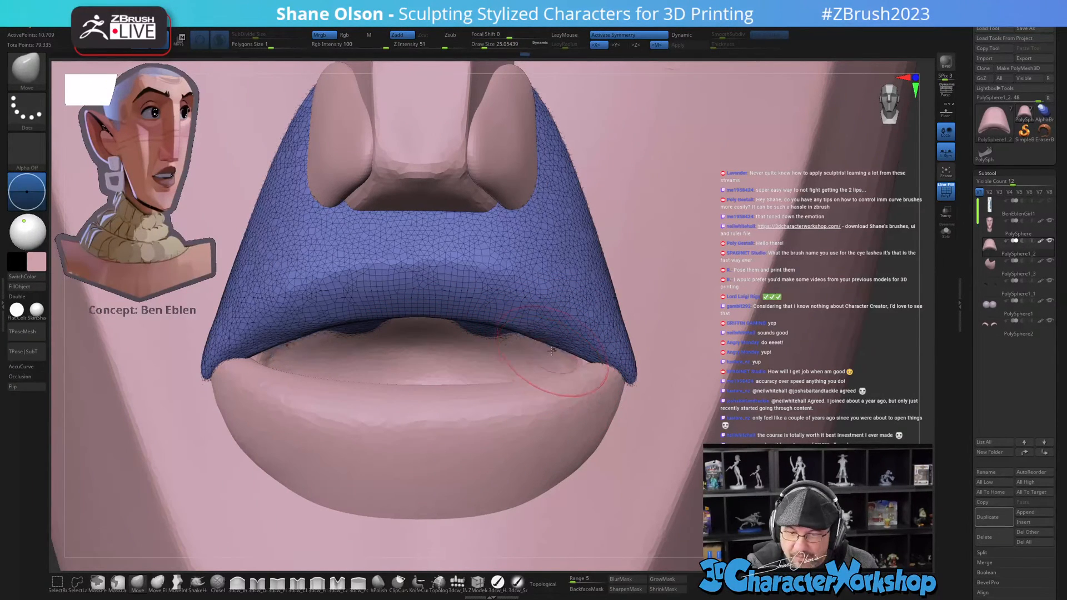
{"action": "right_click_drag", "start_coordinate": [488, 332], "coordinate": [432, 321]}
{"action": "key", "text": "shift"}
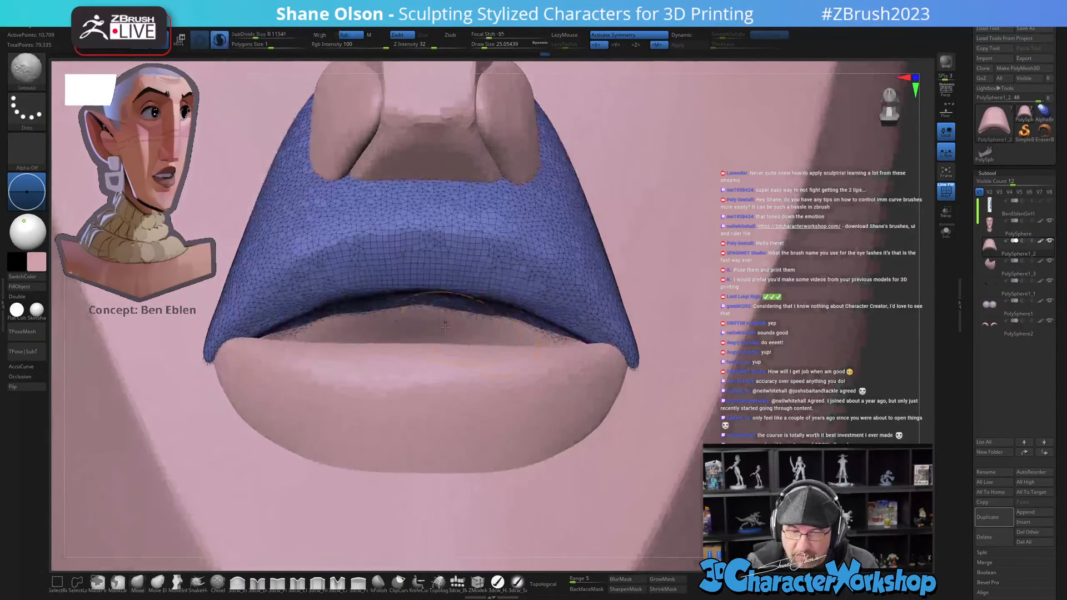
{"action": "left_click_drag", "start_coordinate": [432, 322], "coordinate": [488, 328], "text": "shift"}
{"action": "right_click_drag", "start_coordinate": [500, 332], "coordinate": [512, 359]}
{"action": "right_click_drag", "start_coordinate": [552, 424], "coordinate": [509, 325], "text": "ctrl"}
{"action": "key", "text": "shift+f"}
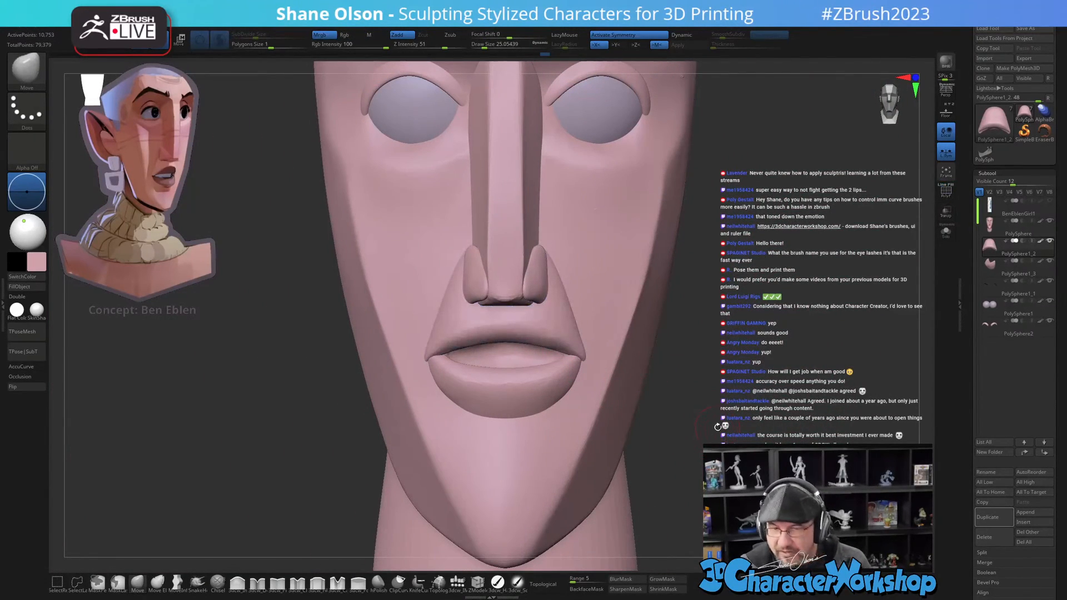
Step: Choose the Cylinder shape of the primitives insert-mesh brush
{"action": "right_click_drag", "start_coordinate": [728, 414], "coordinate": [698, 432], "text": "alt"}
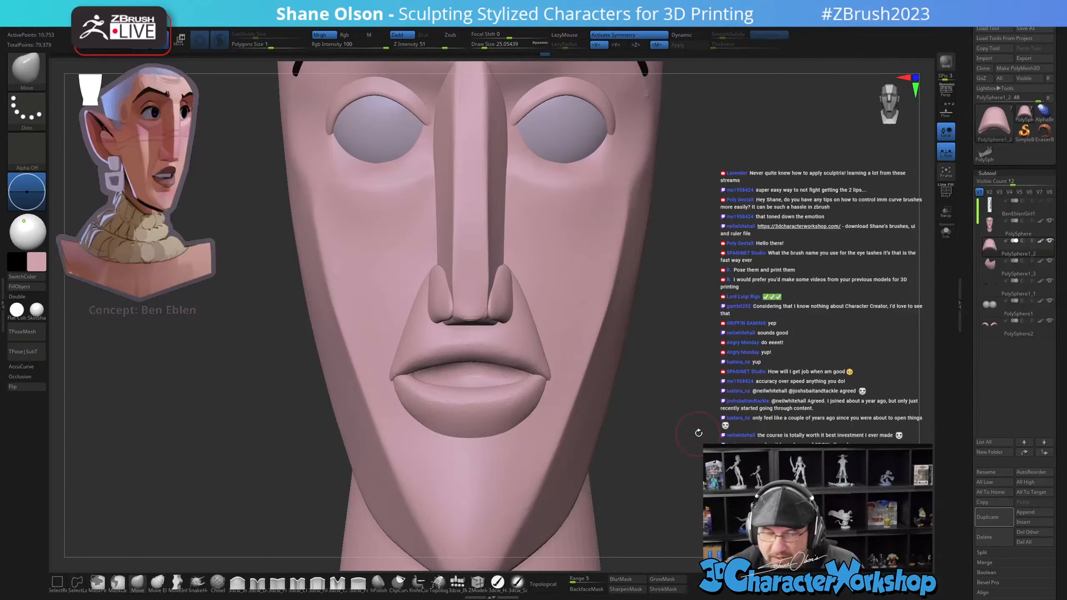
{"action": "right_click_drag", "start_coordinate": [717, 336], "coordinate": [703, 348]}
{"action": "mouse_move", "coordinate": [355, 371]}
{"action": "left_mouse_down"}
{"action": "mouse_move", "coordinate": [341, 379]}
{"action": "mouse_move", "coordinate": [730, 443]}
{"action": "left_mouse_up"}
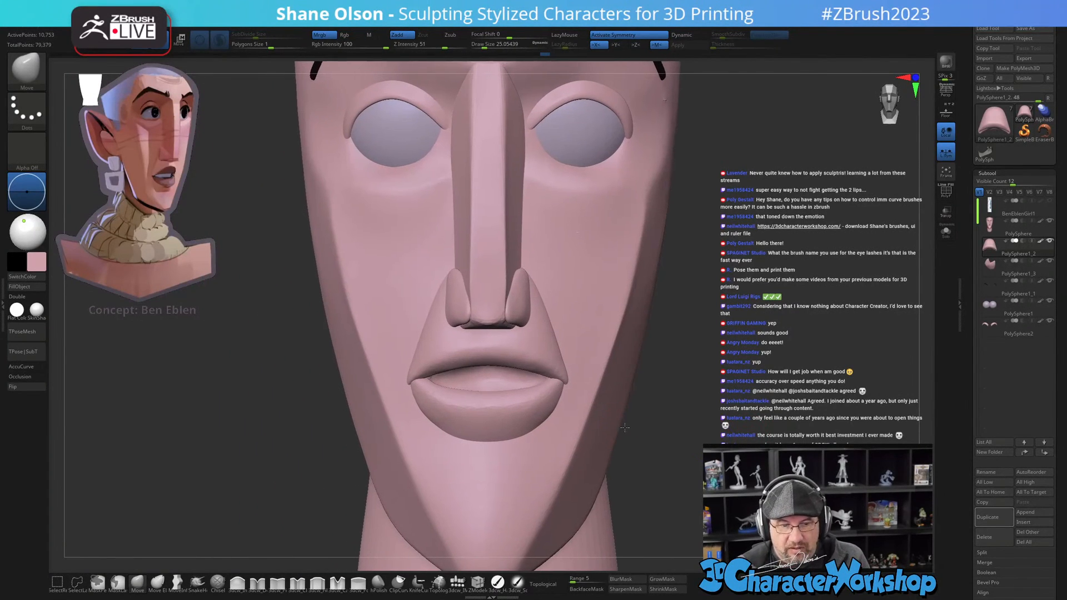
{"action": "left_click", "coordinate": [461, 582]}
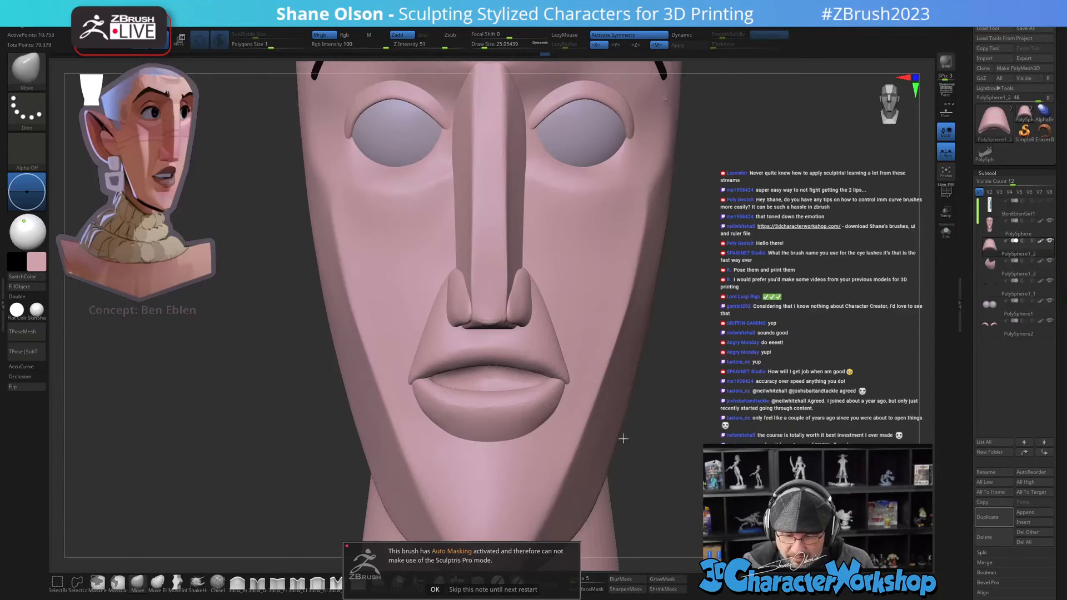
{"action": "left_click", "coordinate": [483, 589]}
{"action": "left_click", "coordinate": [456, 582]}
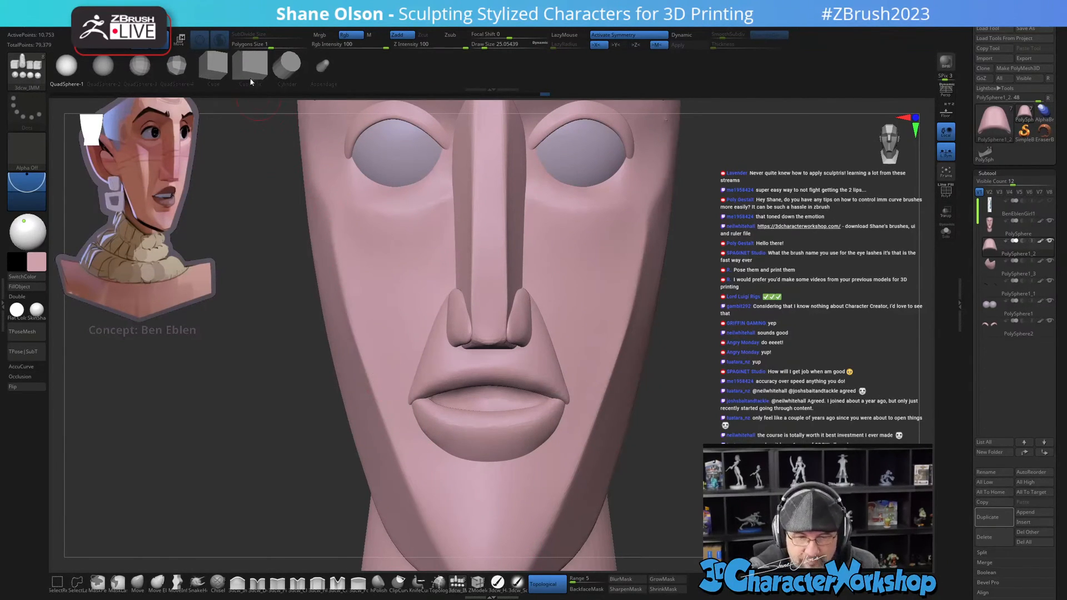
{"action": "left_click", "coordinate": [287, 64]}
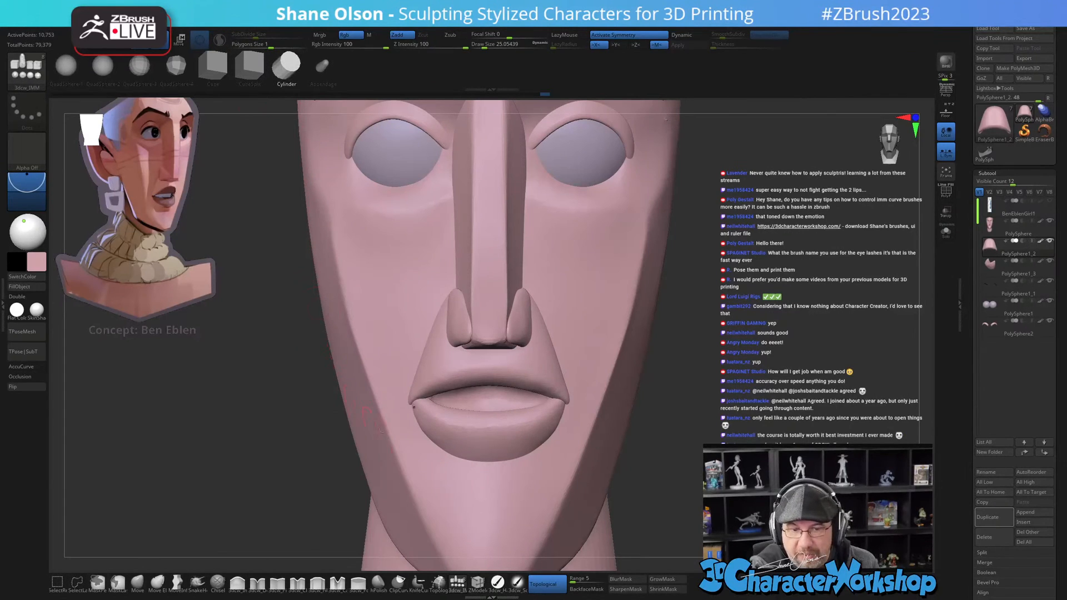
Step: Select the head and insert a cylinder centred on the mouth opening
{"action": "key", "text": "shift+f"}
{"action": "left_click", "coordinate": [499, 401], "text": "alt"}
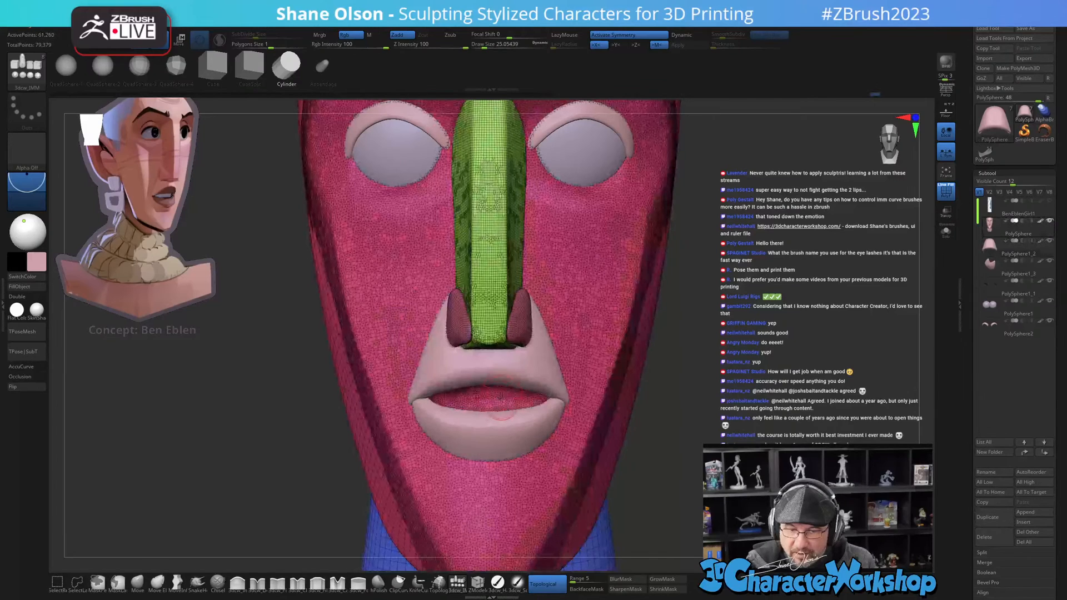
{"action": "key", "text": "shift+f"}
{"action": "left_click_drag", "start_coordinate": [490, 394], "coordinate": [491, 445]}
{"action": "key", "text": "ctrl+z"}
{"action": "key", "text": "z"}
{"action": "key", "text": "c"}
{"action": "key", "text": "z"}
{"action": "left_click_drag", "start_coordinate": [490, 404], "coordinate": [492, 442]}
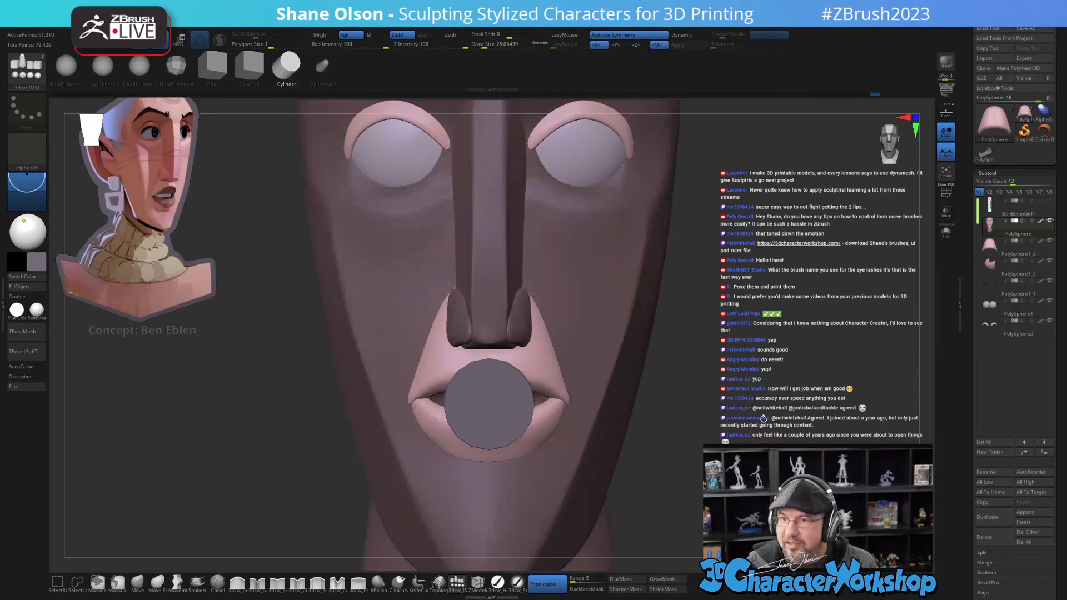
Step: Rotate the inserted cylinder 90 degrees in side view and split its unmasked points into a separate subtool
{"action": "left_click_drag", "start_coordinate": [747, 419], "coordinate": [243, 450]}
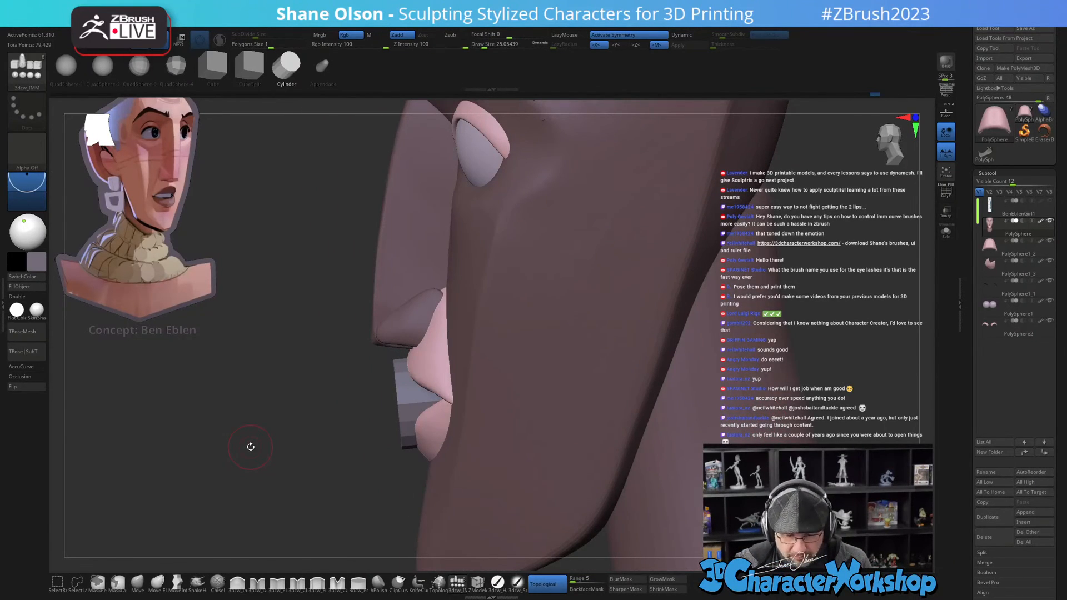
{"action": "key", "text": "w"}
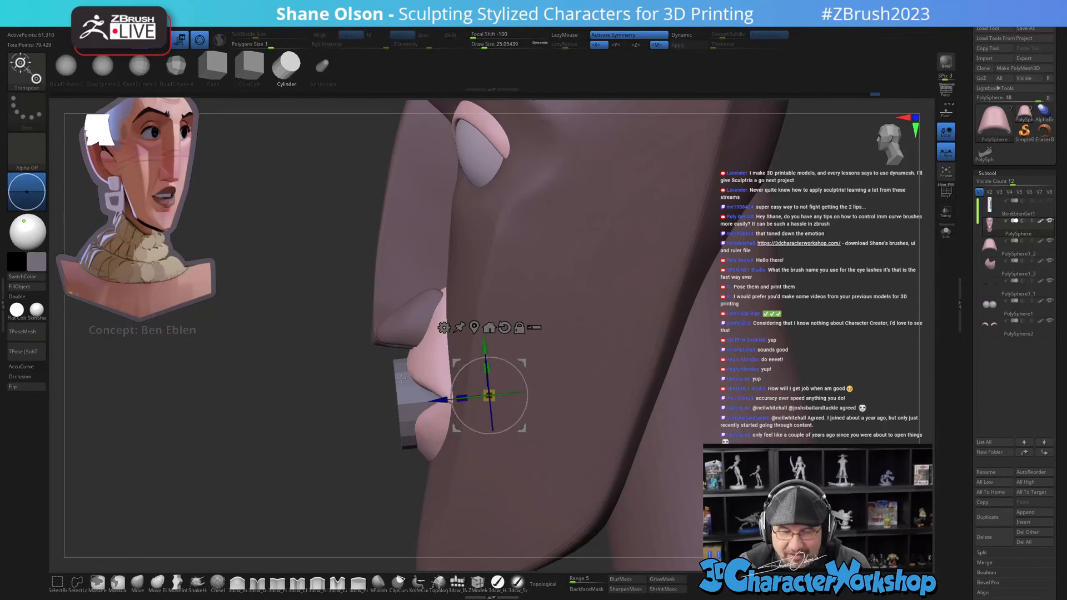
{"action": "left_click_drag", "start_coordinate": [507, 361], "coordinate": [522, 412], "text": "shift"}
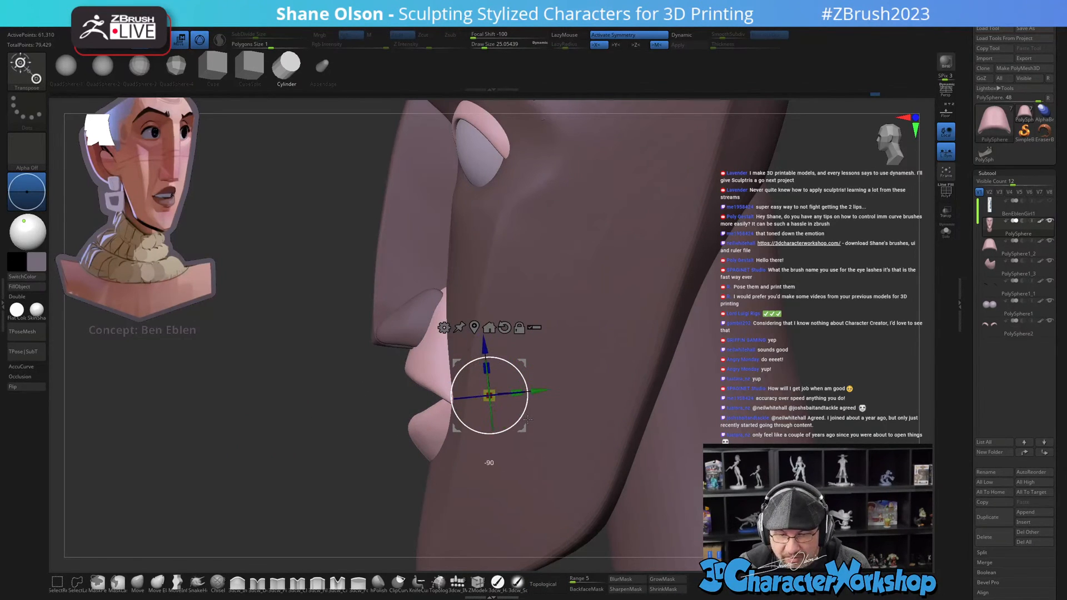
{"action": "key", "text": "space"}
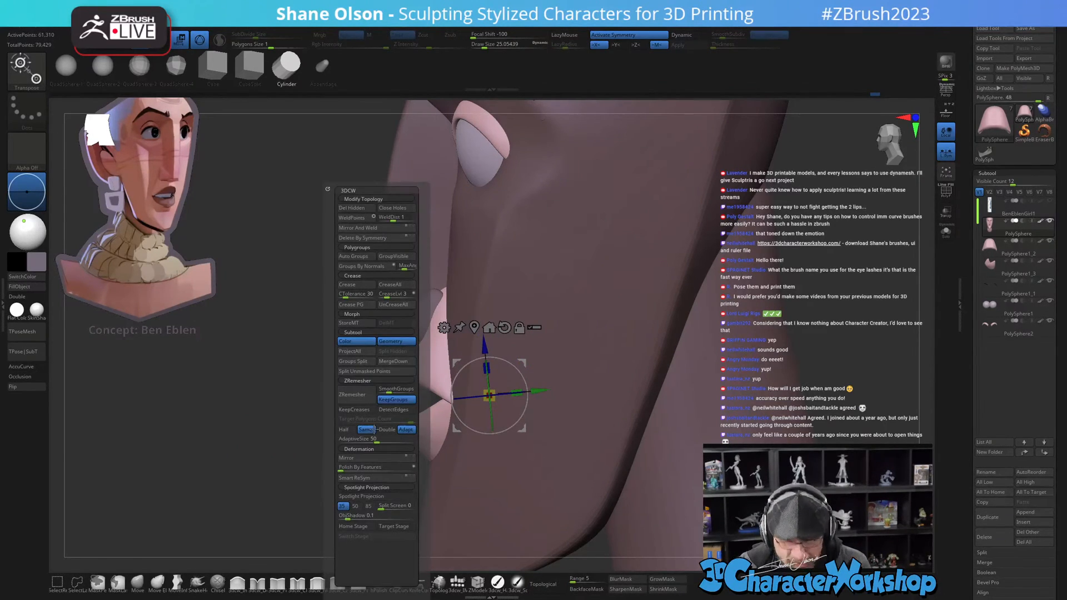
{"action": "left_click", "coordinate": [354, 374]}
Step: Select the split-off cylinder, then position and resize it behind the lips inside the mouth opening
{"action": "mouse_move", "coordinate": [281, 401]}
{"action": "left_mouse_down"}
{"action": "mouse_move", "coordinate": [302, 402]}
{"action": "mouse_move", "coordinate": [292, 403]}
{"action": "left_mouse_up"}
{"action": "left_click_drag", "start_coordinate": [534, 390], "coordinate": [511, 392]}
{"action": "key", "text": "ctrl+z"}
{"action": "key", "text": "Down"}
{"action": "left_click_drag", "start_coordinate": [283, 402], "coordinate": [377, 401]}
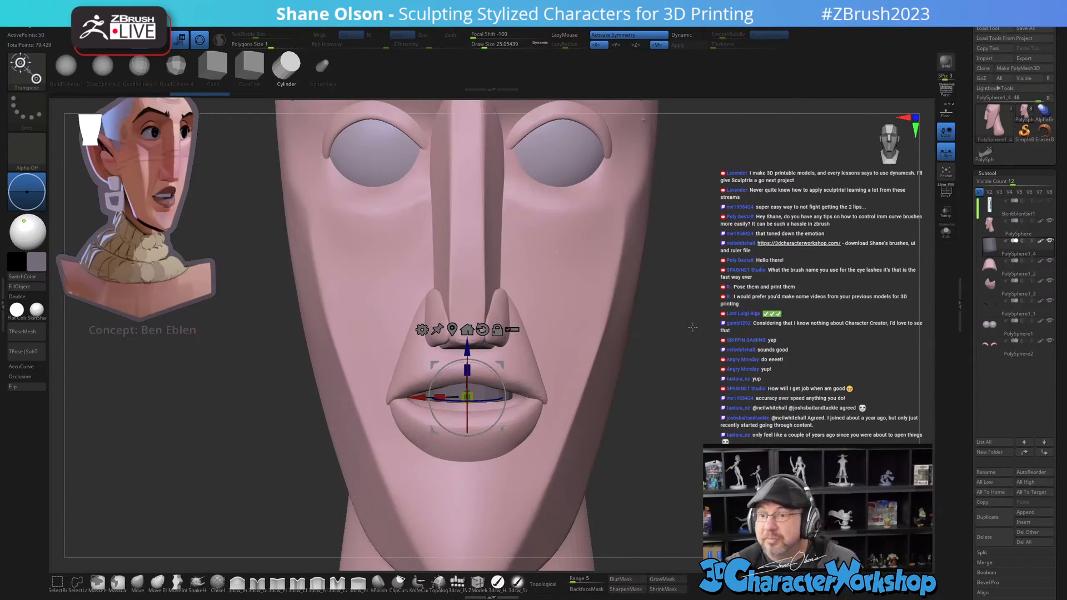
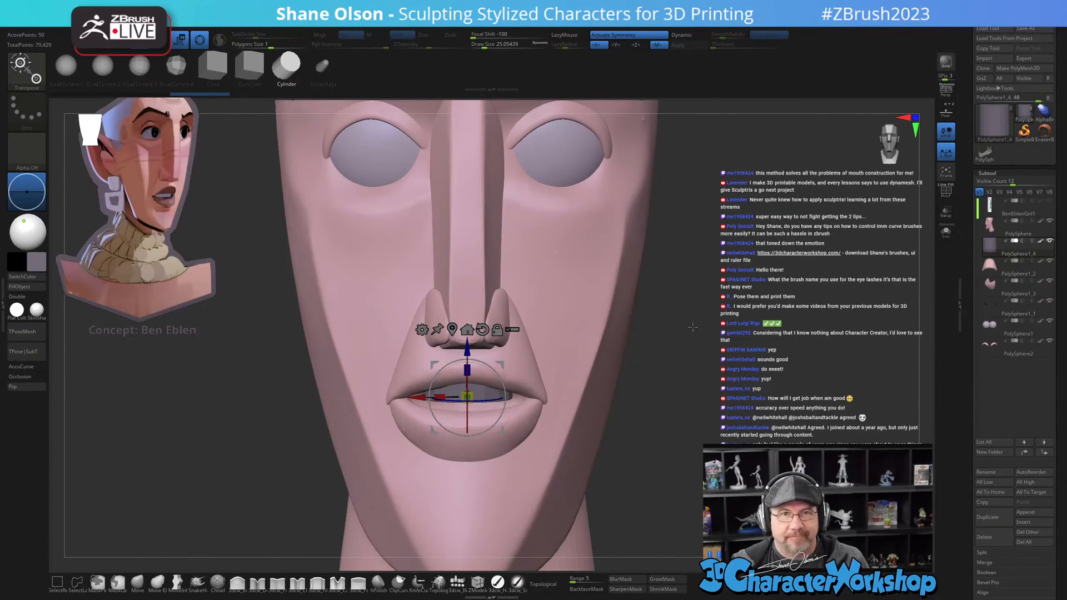
{"action": "left_click_drag", "start_coordinate": [692, 327], "coordinate": [716, 329]}
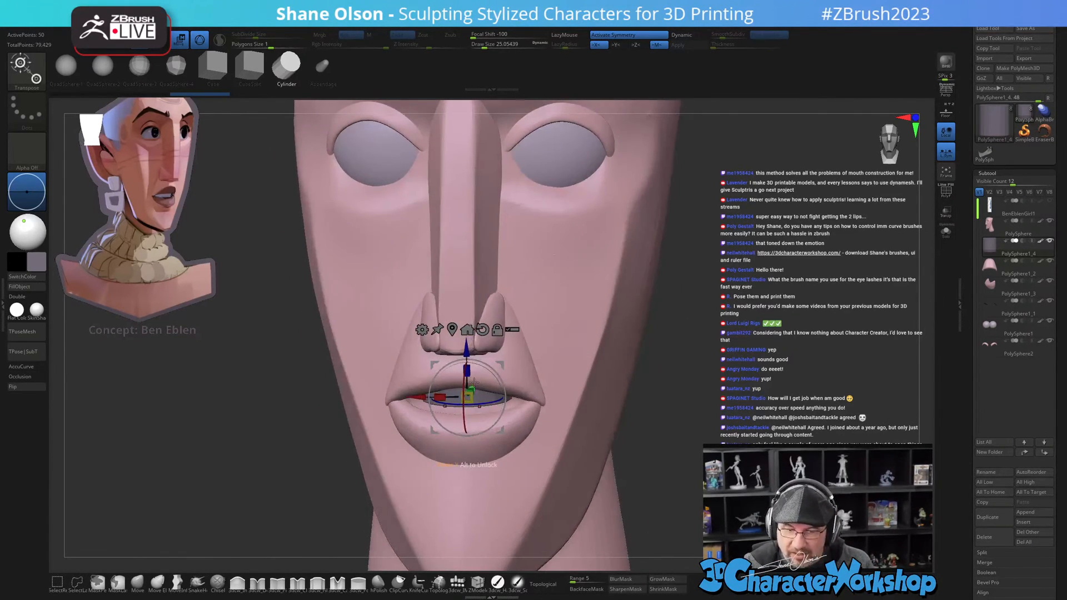
{"action": "left_click_drag", "start_coordinate": [469, 394], "coordinate": [475, 410]}
{"action": "right_click_drag", "start_coordinate": [475, 409], "coordinate": [550, 446]}
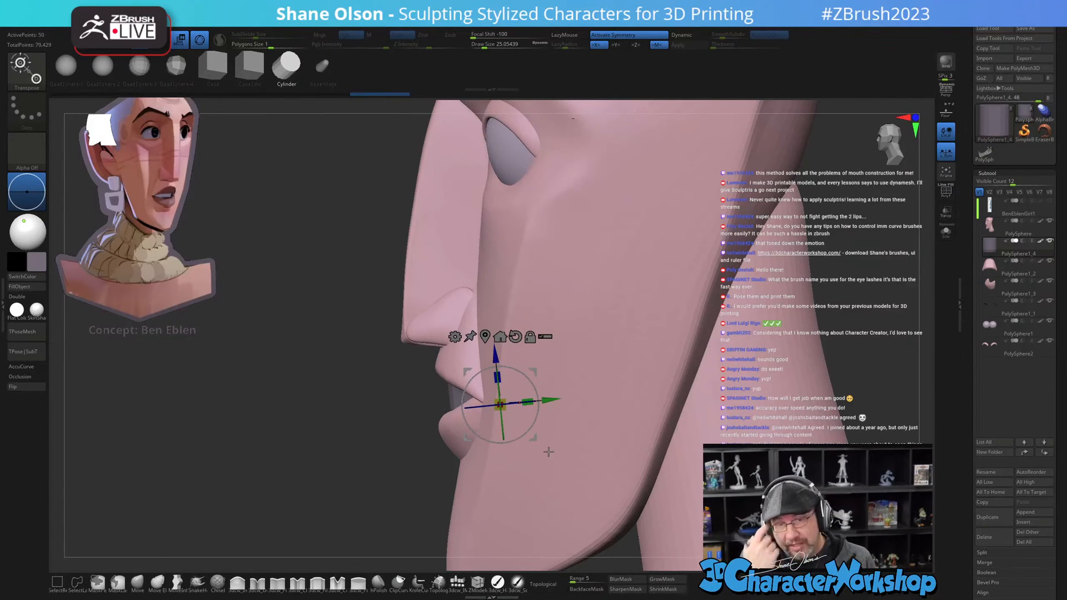
{"action": "right_click_drag", "start_coordinate": [564, 430], "coordinate": [507, 433]}
{"action": "right_click_drag", "start_coordinate": [501, 494], "coordinate": [529, 462], "text": "alt"}
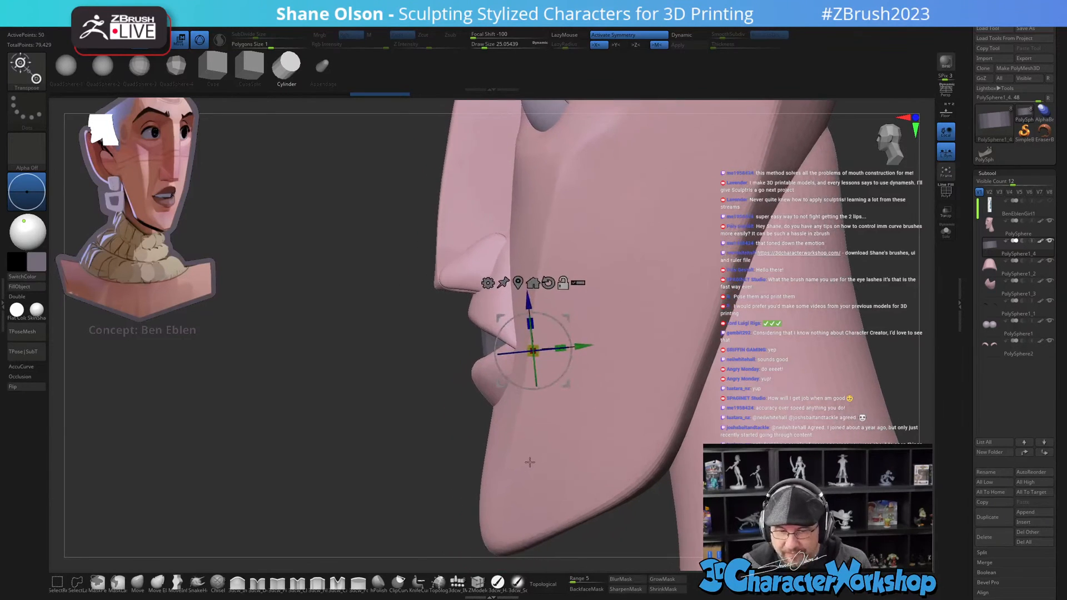
Step: Select the upper lip, show its wireframe and reshape its front profile with the infinite-depth Move brush at a draw size of about 124
{"action": "key", "text": "q"}
{"action": "left_click", "coordinate": [493, 327], "text": "alt"}
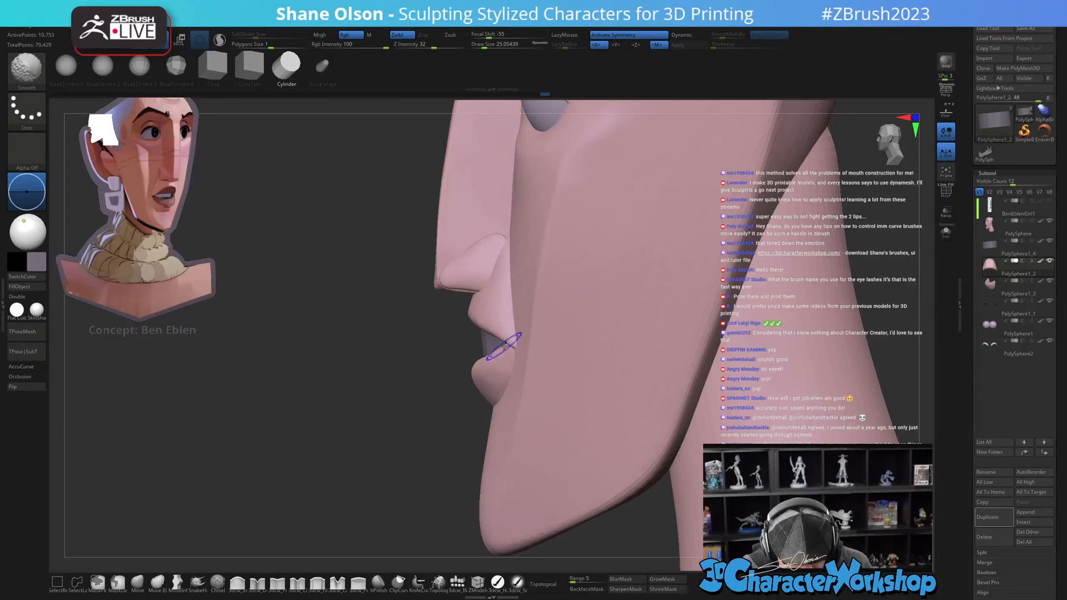
{"action": "key", "text": "shift+f"}
{"action": "key", "text": "s"}
{"action": "key", "text": "s"}
{"action": "left_click_drag", "start_coordinate": [473, 312], "coordinate": [469, 312]}
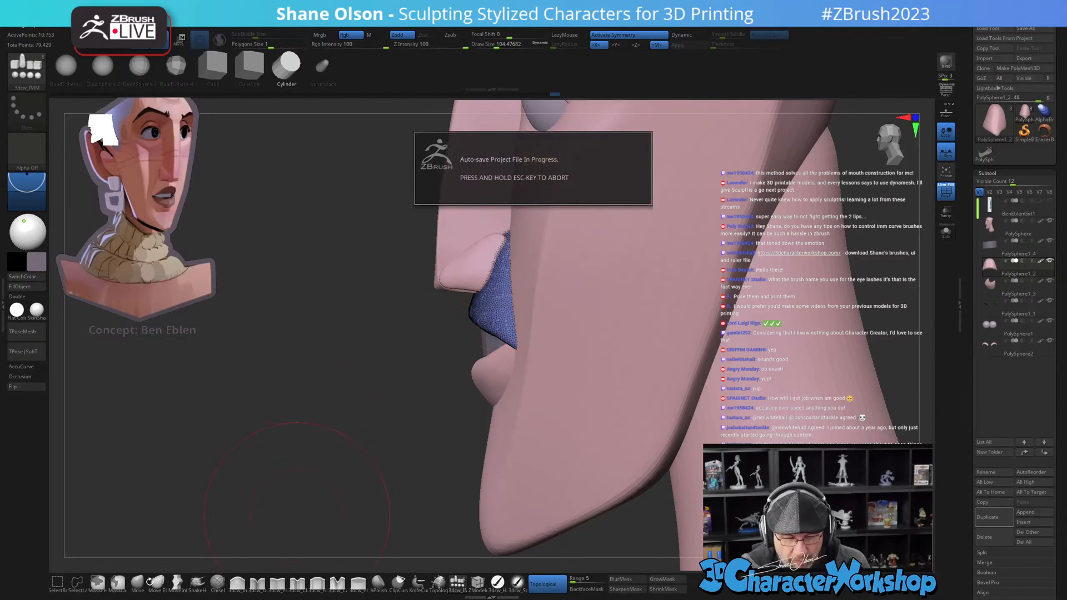
{"action": "left_click", "coordinate": [177, 582]}
{"action": "key", "text": "s"}
{"action": "left_click_drag", "start_coordinate": [469, 295], "coordinate": [461, 310]}
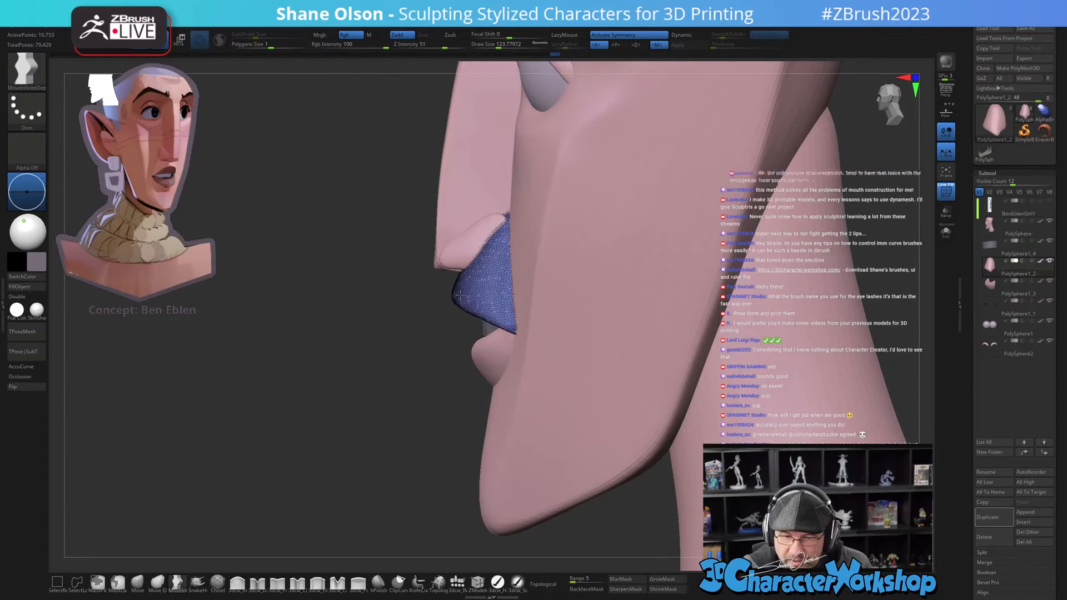
{"action": "mouse_move", "coordinate": [458, 323]}
{"action": "left_mouse_down"}
{"action": "mouse_move", "coordinate": [600, 325]}
{"action": "mouse_move", "coordinate": [597, 339]}
{"action": "mouse_move", "coordinate": [467, 325]}
{"action": "left_mouse_up"}
Step: Refine the back edge of the upper lip against the face at a draw size of about 56
{"action": "right_click_drag", "start_coordinate": [508, 261], "coordinate": [519, 325]}
{"action": "key", "text": "s"}
{"action": "left_click_drag", "start_coordinate": [519, 325], "coordinate": [511, 324]}
{"action": "right_click_drag", "start_coordinate": [550, 319], "coordinate": [510, 311]}
{"action": "key", "text": "s"}
{"action": "left_click_drag", "start_coordinate": [518, 326], "coordinate": [511, 326]}
{"action": "right_click_drag", "start_coordinate": [512, 275], "coordinate": [511, 312]}
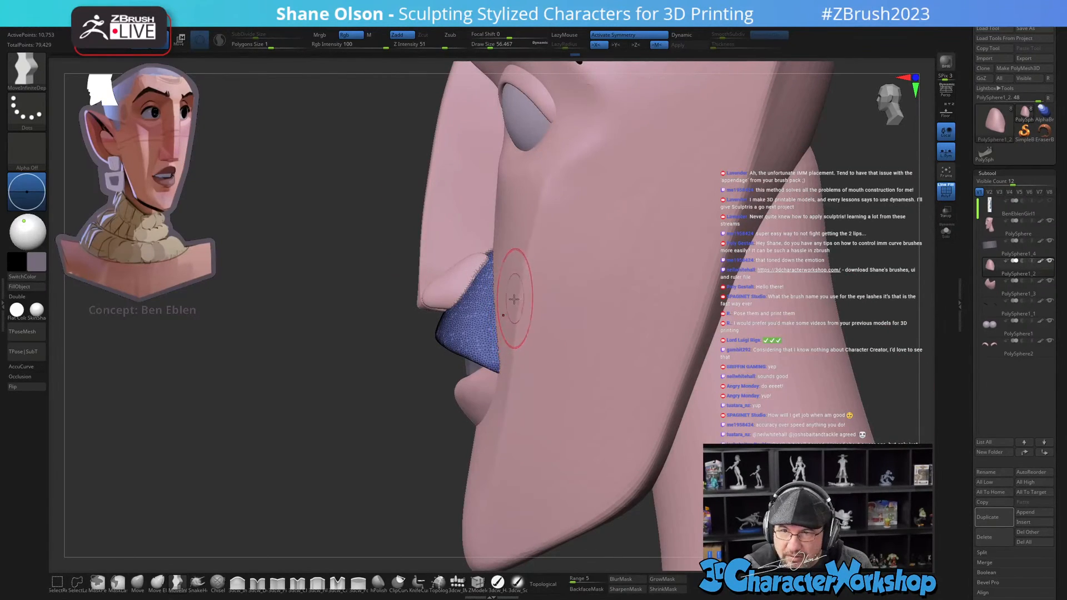
Step: Reselect the upper lip and reshape it below the nose from the side and front at draw sizes of about 54 and 35
{"action": "left_click", "coordinate": [514, 299], "text": "alt"}
{"action": "key", "text": "ctrl"}
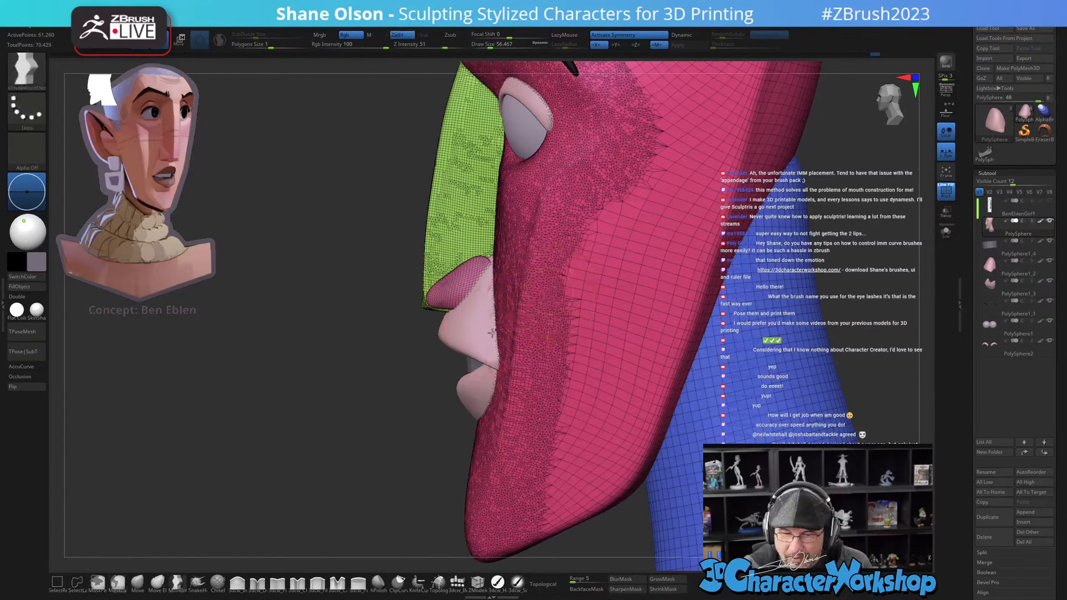
{"action": "left_click", "coordinate": [487, 332], "text": "alt"}
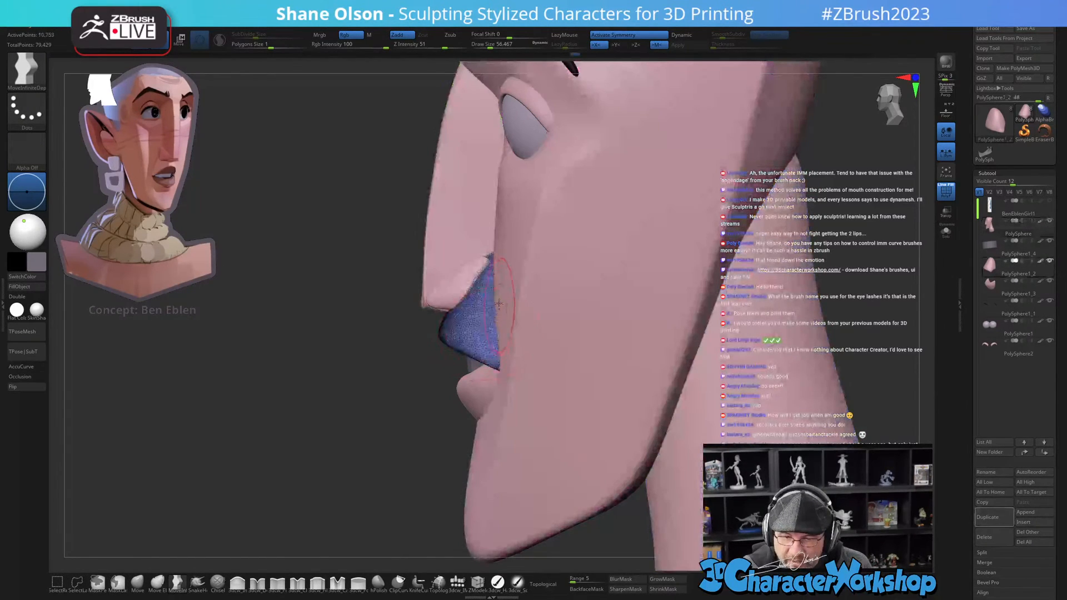
{"action": "key", "text": "bracketright"}
{"action": "key", "text": "bracketleft"}
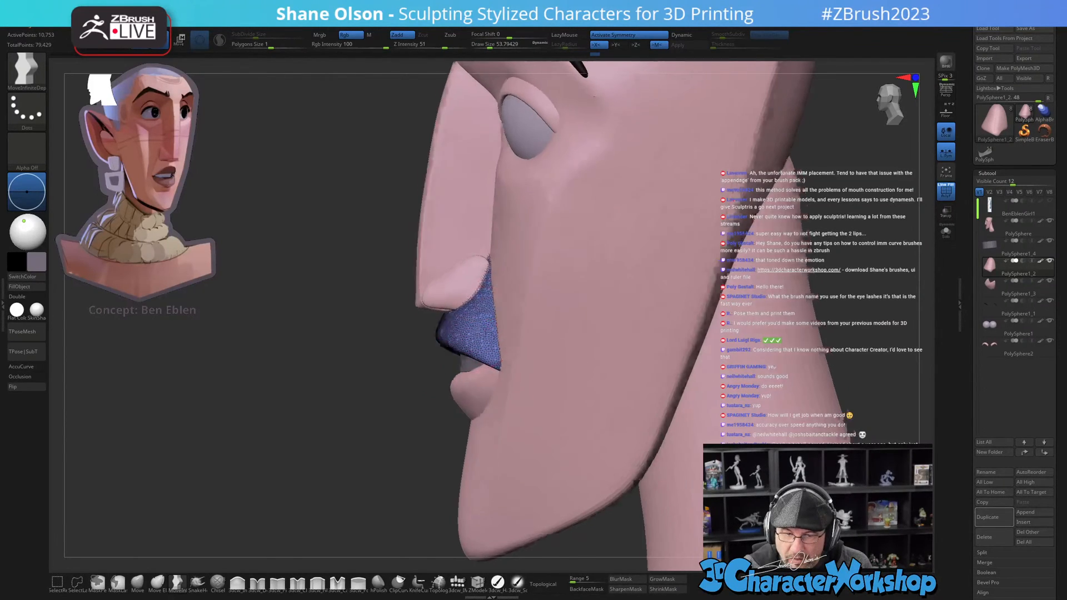
{"action": "left_click_drag", "start_coordinate": [355, 311], "coordinate": [507, 311], "text": "shift"}
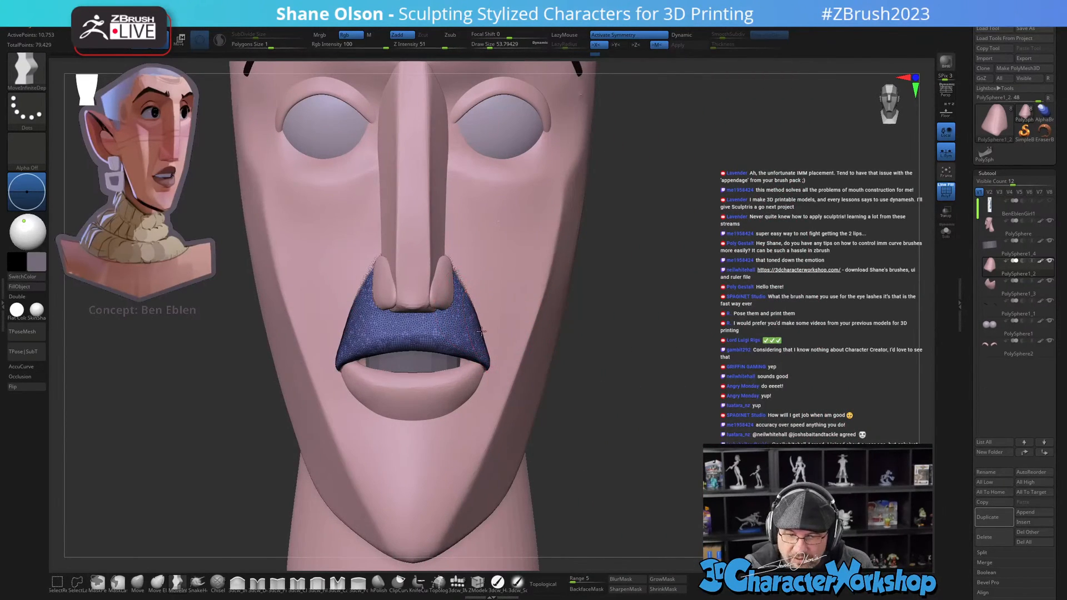
{"action": "mouse_move", "coordinate": [505, 360]}
{"action": "right_mouse_down"}
{"action": "mouse_move", "coordinate": [487, 380]}
{"action": "mouse_move", "coordinate": [488, 357]}
{"action": "mouse_move", "coordinate": [461, 351]}
{"action": "right_mouse_up"}
{"action": "key", "text": "s"}
{"action": "left_click_drag", "start_coordinate": [461, 351], "coordinate": [454, 343]}
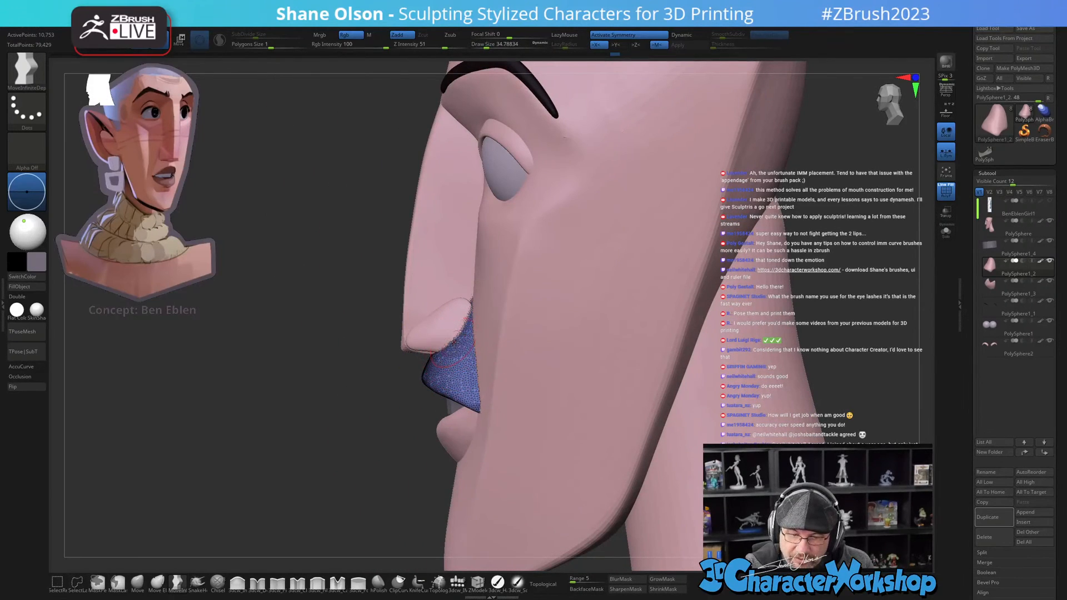
Step: Adjust the upper lip's front tip in profile at a draw size of about 54, then select the head
{"action": "mouse_move", "coordinate": [471, 319]}
{"action": "right_mouse_down"}
{"action": "mouse_move", "coordinate": [478, 335]}
{"action": "mouse_move", "coordinate": [449, 361]}
{"action": "right_mouse_up"}
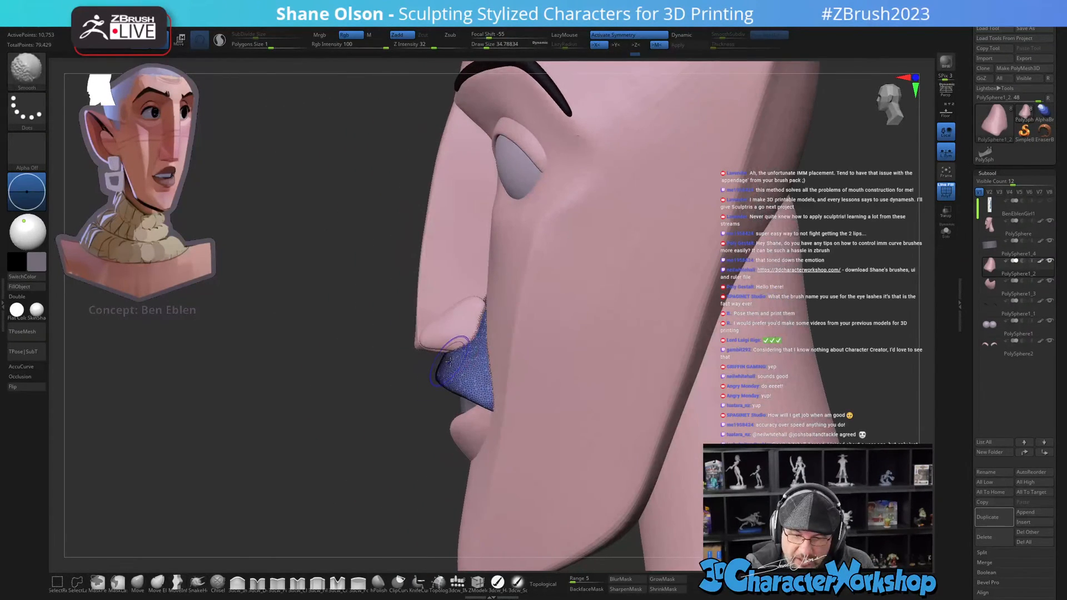
{"action": "key", "text": "s"}
{"action": "left_click_drag", "start_coordinate": [435, 377], "coordinate": [440, 377]}
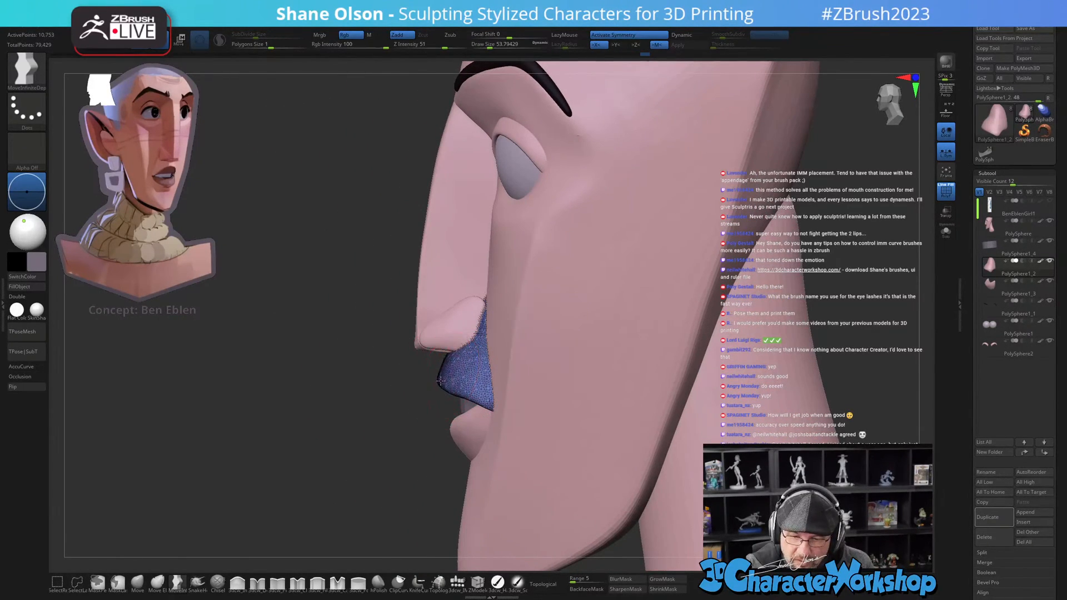
{"action": "left_click", "coordinate": [421, 340], "text": "alt"}
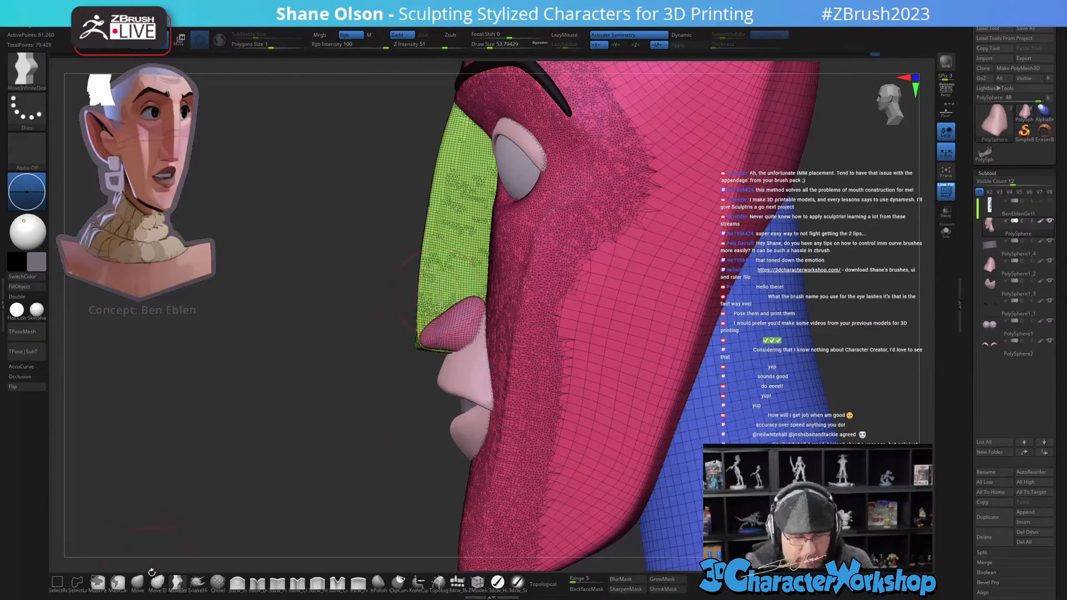
Step: Pull the nose's front profile slightly back toward the face at a draw size of about 97
{"action": "key", "text": "s"}
{"action": "left_click_drag", "start_coordinate": [412, 371], "coordinate": [413, 371]}
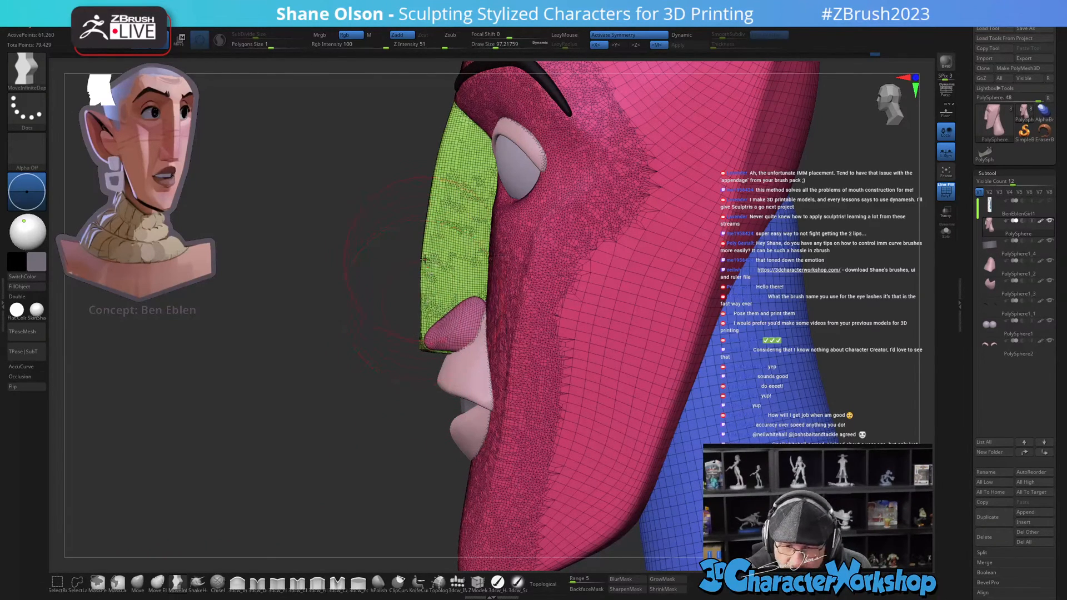
{"action": "right_click_drag", "start_coordinate": [467, 481], "coordinate": [460, 437], "text": "alt"}
Step: Select the lower and upper lips in turn and adjust their profile shapes at a draw size of about 97
{"action": "left_click", "coordinate": [453, 389], "text": "alt"}
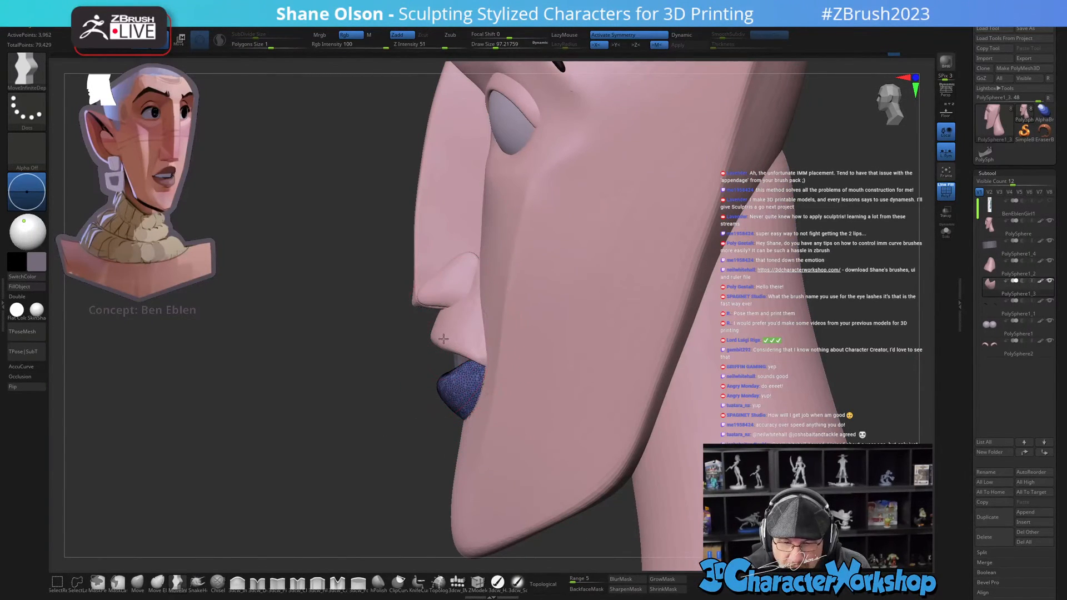
{"action": "left_click", "coordinate": [444, 334], "text": "alt"}
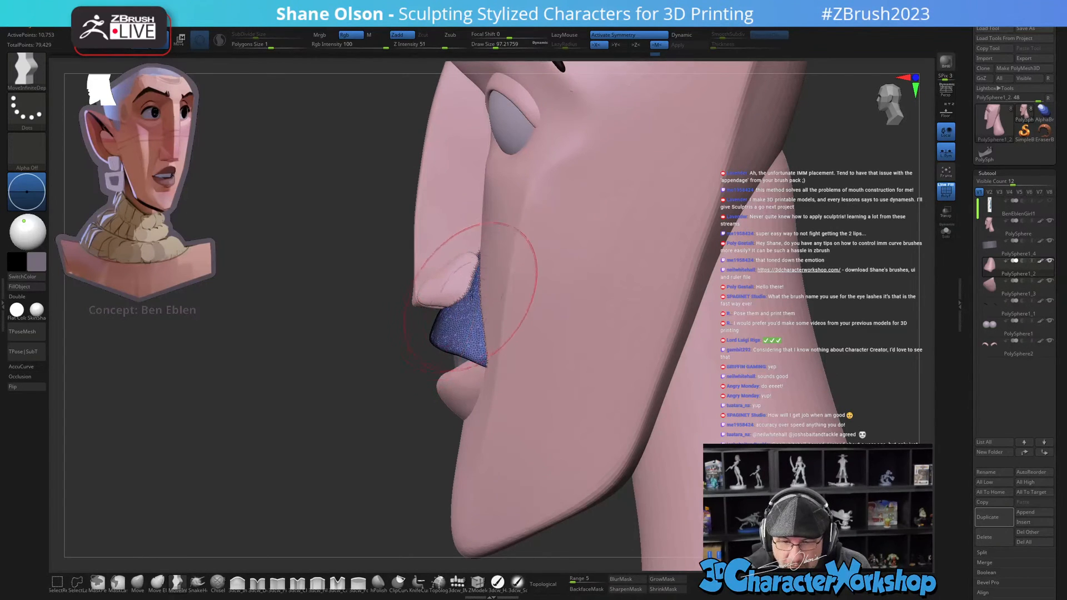
{"action": "mouse_move", "coordinate": [482, 332]}
{"action": "right_mouse_down"}
{"action": "mouse_move", "coordinate": [561, 327]}
{"action": "mouse_move", "coordinate": [482, 344]}
{"action": "right_mouse_up"}
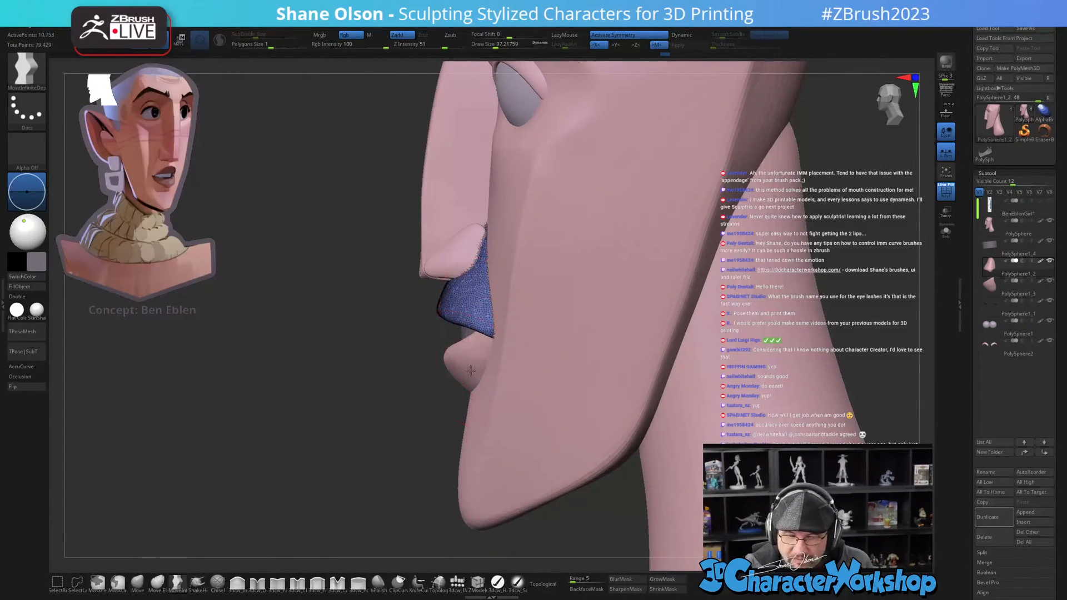
{"action": "left_click", "coordinate": [471, 370], "text": "alt"}
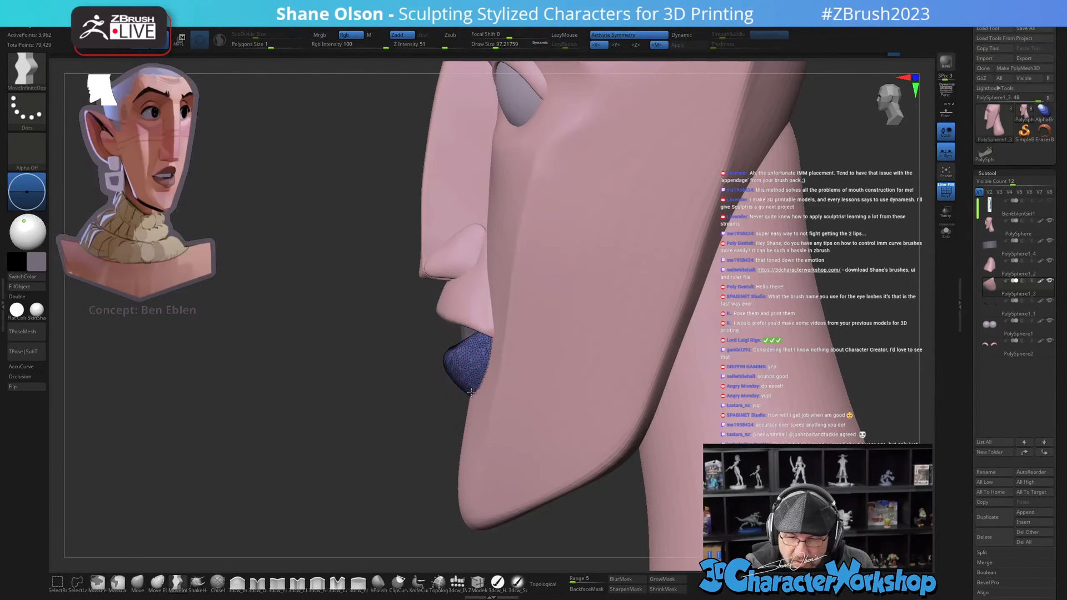
{"action": "right_click_drag", "start_coordinate": [487, 361], "coordinate": [518, 355]}
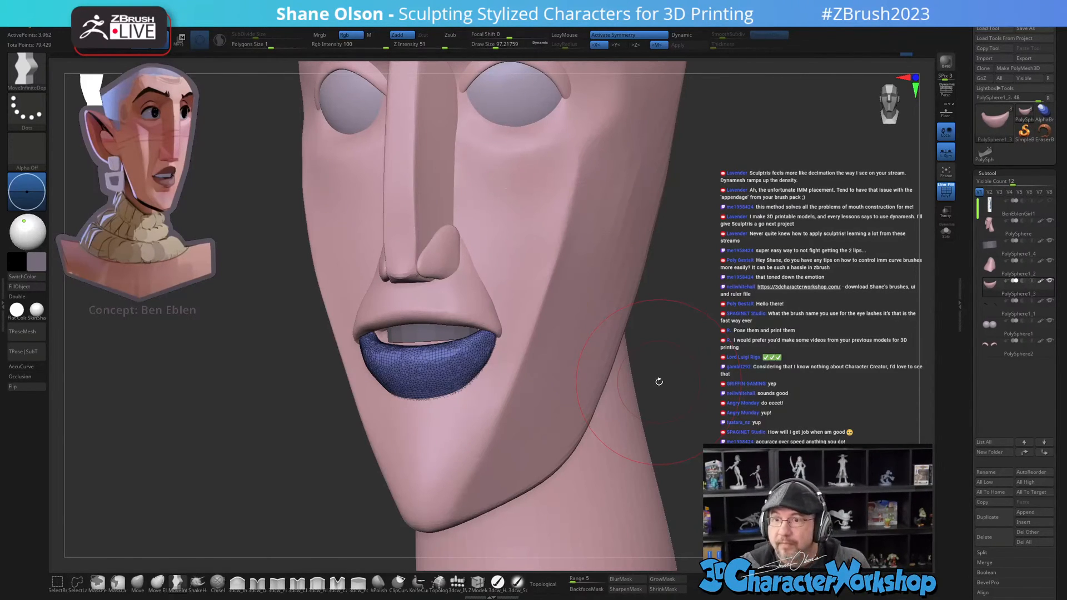
Step: Narrow the lower lip by moving its corners inward under the upper lip at draw sizes of about 65 and 140
{"action": "right_click_drag", "start_coordinate": [476, 310], "coordinate": [488, 357]}
{"action": "key", "text": "s"}
{"action": "left_click_drag", "start_coordinate": [487, 362], "coordinate": [481, 362]}
{"action": "mouse_move", "coordinate": [491, 362]}
{"action": "right_mouse_down"}
{"action": "mouse_move", "coordinate": [508, 362]}
{"action": "mouse_move", "coordinate": [495, 358]}
{"action": "mouse_move", "coordinate": [498, 381]}
{"action": "mouse_move", "coordinate": [491, 328]}
{"action": "mouse_move", "coordinate": [478, 344]}
{"action": "mouse_move", "coordinate": [510, 333]}
{"action": "right_mouse_up"}
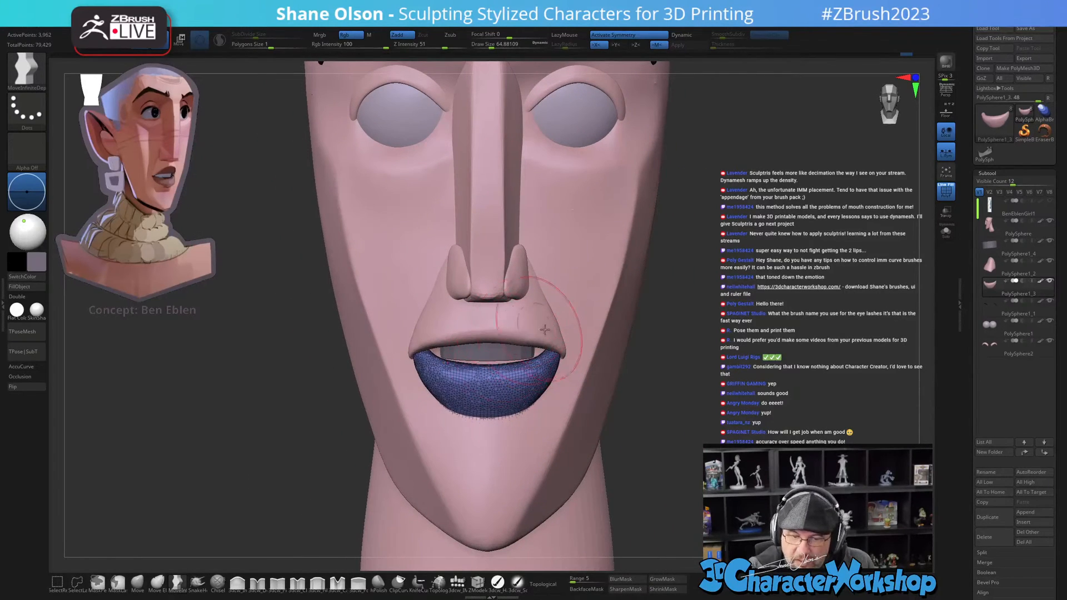
{"action": "key", "text": "s"}
{"action": "mouse_move", "coordinate": [554, 366]}
{"action": "left_mouse_down"}
{"action": "mouse_move", "coordinate": [563, 365]}
{"action": "mouse_move", "coordinate": [545, 364]}
{"action": "mouse_move", "coordinate": [552, 349]}
{"action": "left_mouse_up"}
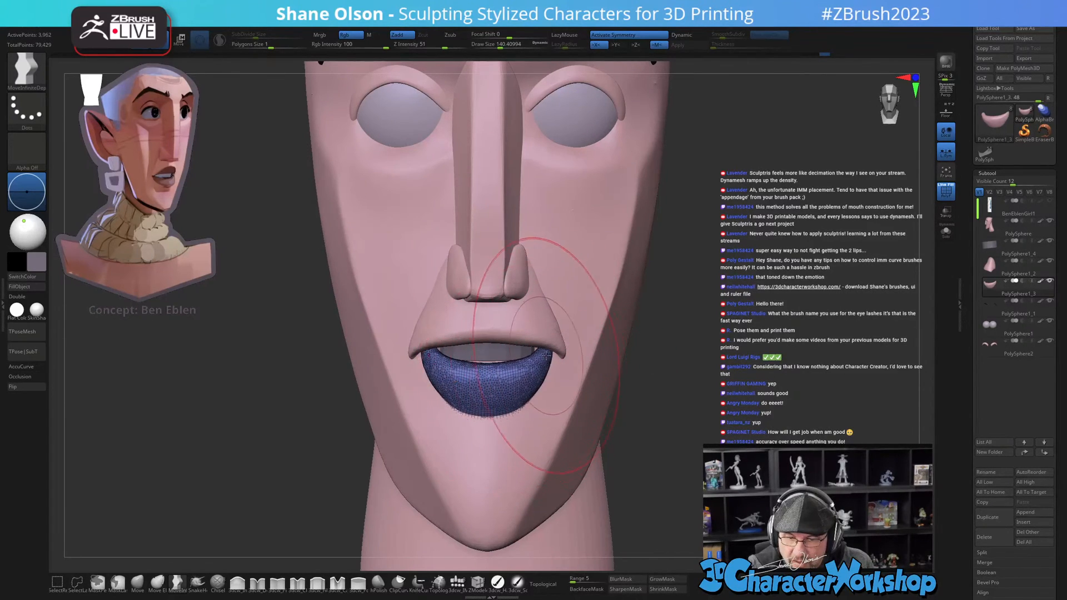
{"action": "right_click_drag", "start_coordinate": [546, 356], "coordinate": [524, 351]}
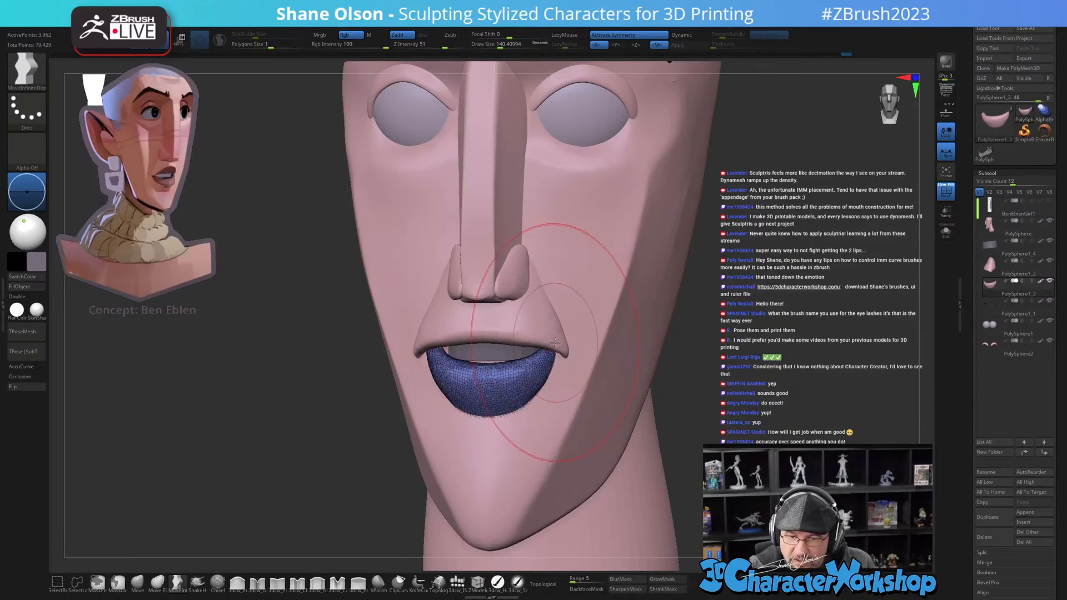
Step: Refine the upper lip's corners, then reselect the lower lip and smooth it at a draw size of about 97
{"action": "left_click", "coordinate": [552, 338], "text": "alt"}
{"action": "right_click_drag", "start_coordinate": [553, 338], "coordinate": [594, 405], "text": "shift"}
{"action": "mouse_move", "coordinate": [678, 371]}
{"action": "right_mouse_down"}
{"action": "mouse_move", "coordinate": [661, 376]}
{"action": "mouse_move", "coordinate": [700, 391]}
{"action": "mouse_move", "coordinate": [654, 444]}
{"action": "right_mouse_up"}
{"action": "key", "text": "s"}
{"action": "left_click_drag", "start_coordinate": [664, 433], "coordinate": [659, 433]}
{"action": "right_click_drag", "start_coordinate": [661, 426], "coordinate": [605, 461]}
{"action": "left_click", "coordinate": [505, 416], "text": "alt"}
{"action": "key", "text": "shift+f"}
{"action": "key", "text": "shift+f"}
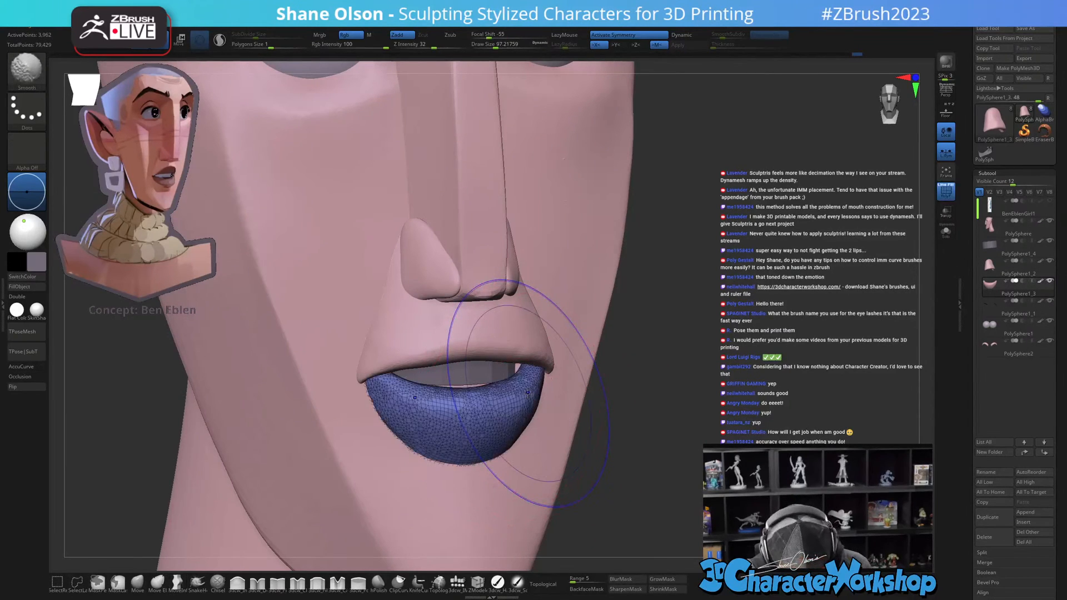
{"action": "mouse_move", "coordinate": [659, 437]}
{"action": "right_mouse_down", "text": "alt"}
{"action": "mouse_move", "coordinate": [685, 431]}
{"action": "mouse_move", "coordinate": [643, 436]}
{"action": "right_mouse_up", "text": "alt"}
Step: Define the lower lip's front edge with the 3dcw_Pinch brush at a draw size of about 51
{"action": "key", "text": "s"}
{"action": "left_click", "coordinate": [277, 583]}
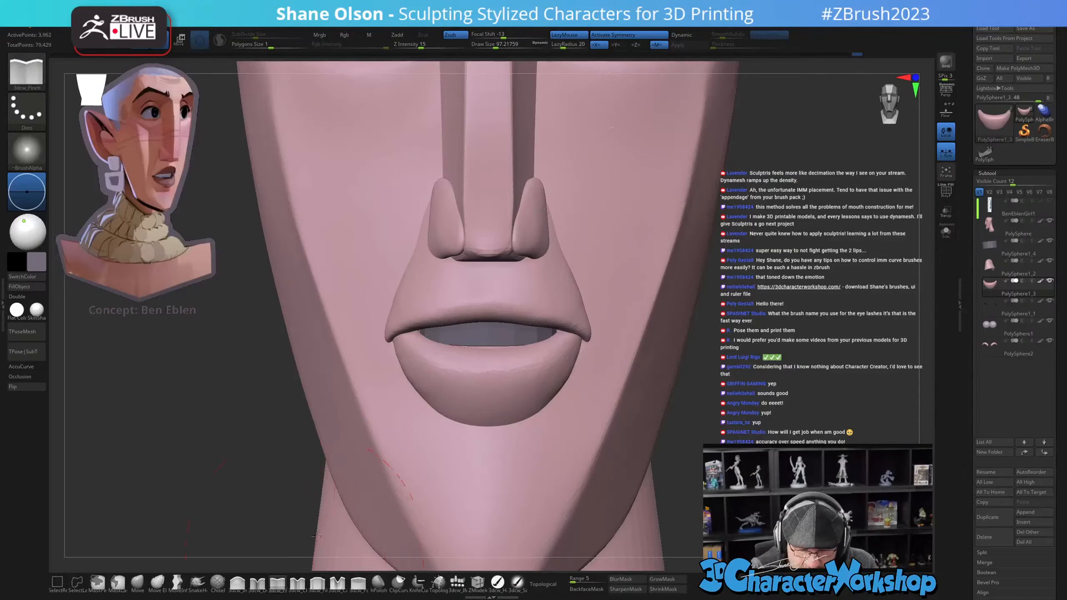
{"action": "key", "text": "s"}
{"action": "left_click_drag", "start_coordinate": [488, 395], "coordinate": [482, 394]}
{"action": "right_click_drag", "start_coordinate": [507, 370], "coordinate": [475, 411], "text": "alt"}
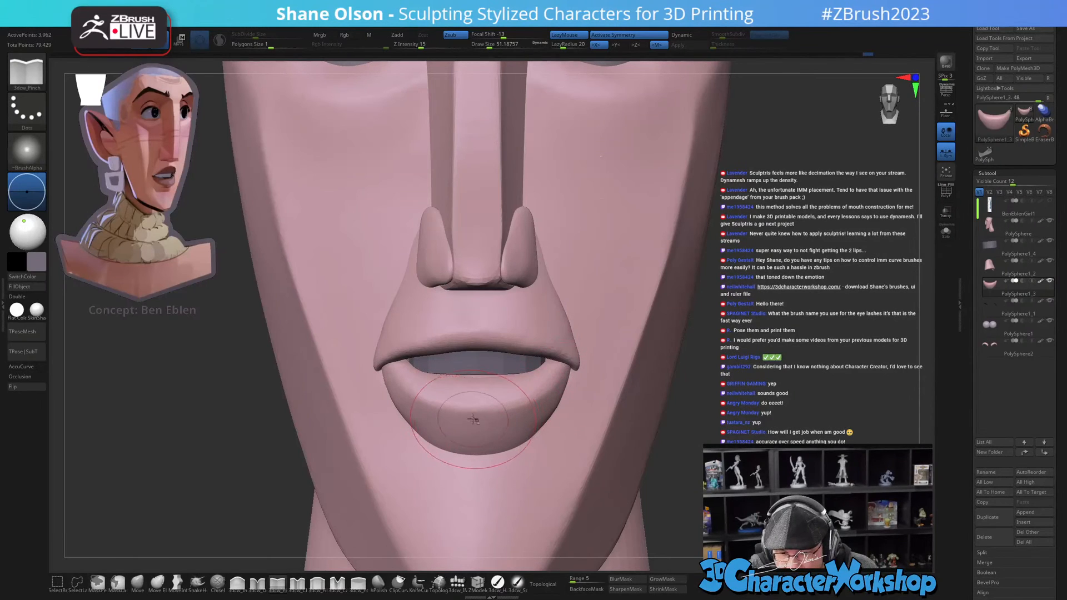
{"action": "right_click_drag", "start_coordinate": [556, 389], "coordinate": [548, 441]}
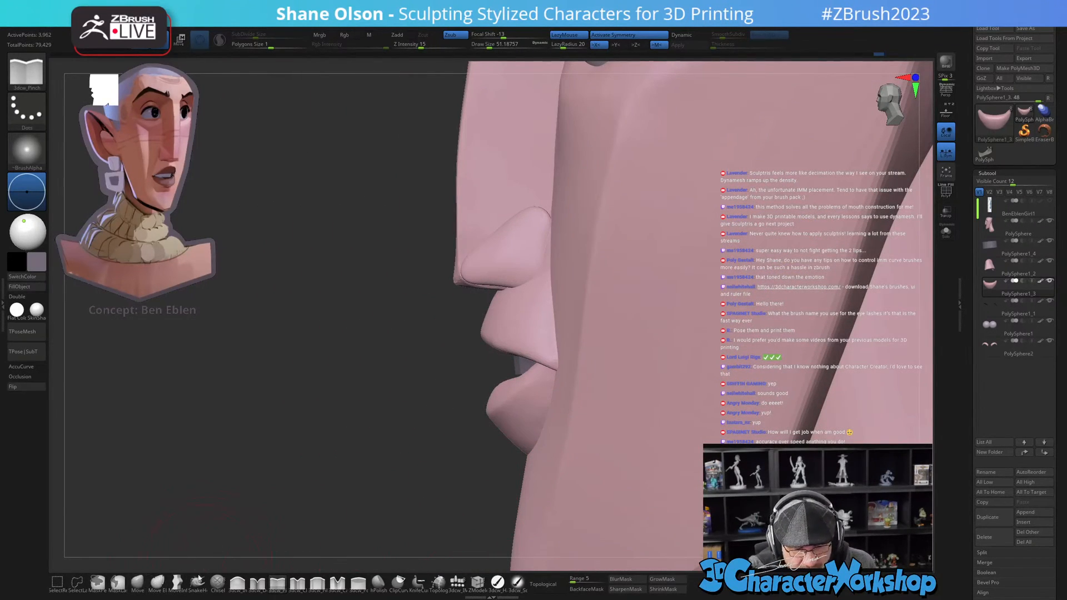
Step: Reshape the underside of the lower lip in profile with the infinite-depth Move brush at draw sizes of about 44 and 33
{"action": "left_click", "coordinate": [177, 582]}
{"action": "left_click_drag", "start_coordinate": [492, 458], "coordinate": [482, 458]}
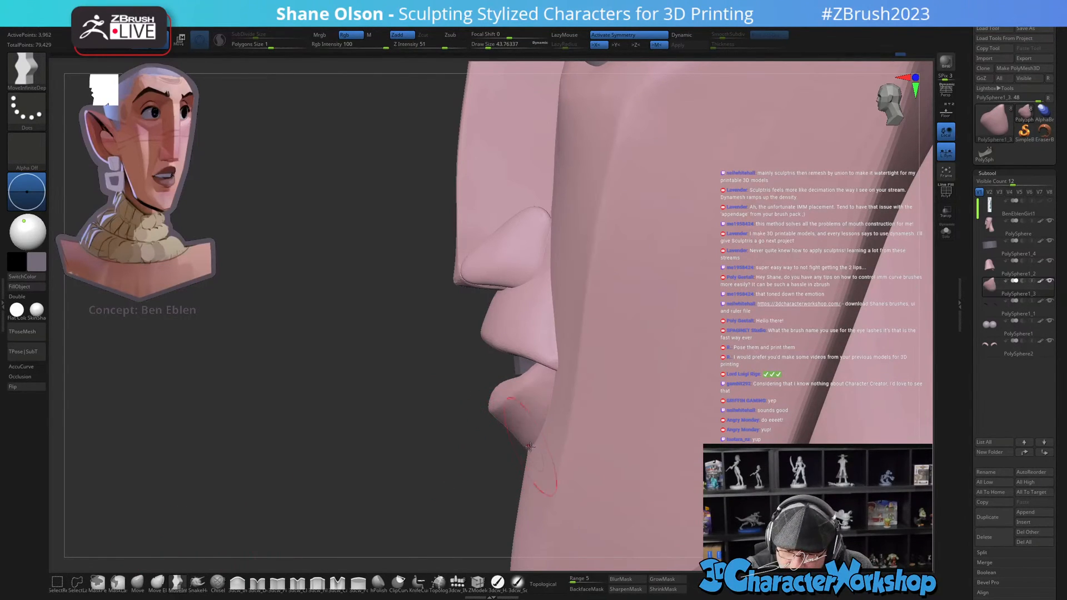
{"action": "key", "text": "s"}
{"action": "mouse_move", "coordinate": [518, 443]}
{"action": "left_mouse_down"}
{"action": "mouse_move", "coordinate": [500, 443]}
{"action": "mouse_move", "coordinate": [517, 442]}
{"action": "left_mouse_up"}
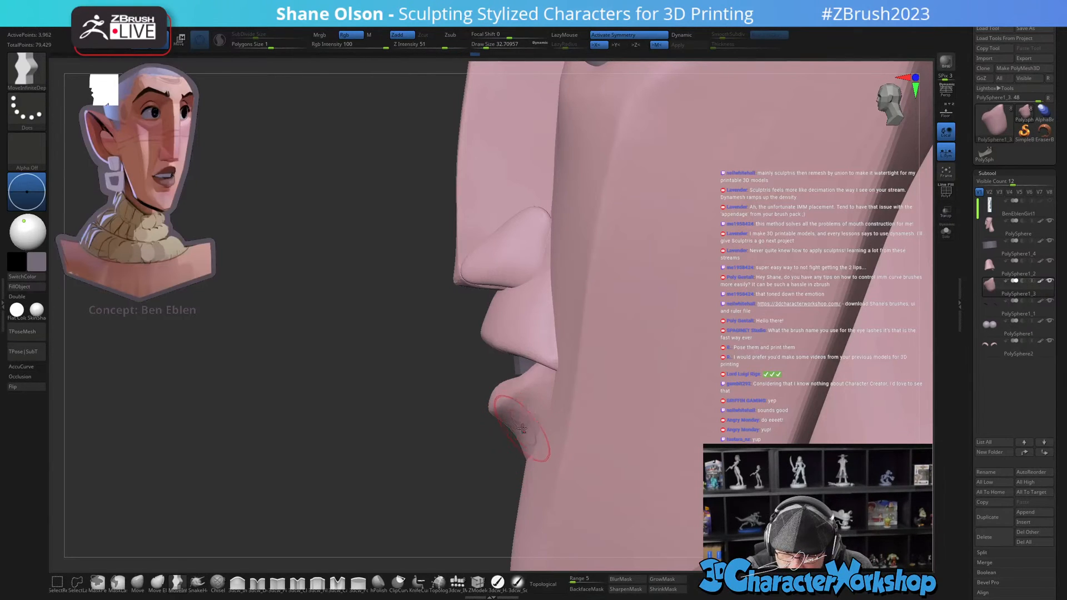
{"action": "left_click_drag", "start_coordinate": [499, 479], "coordinate": [578, 452]}
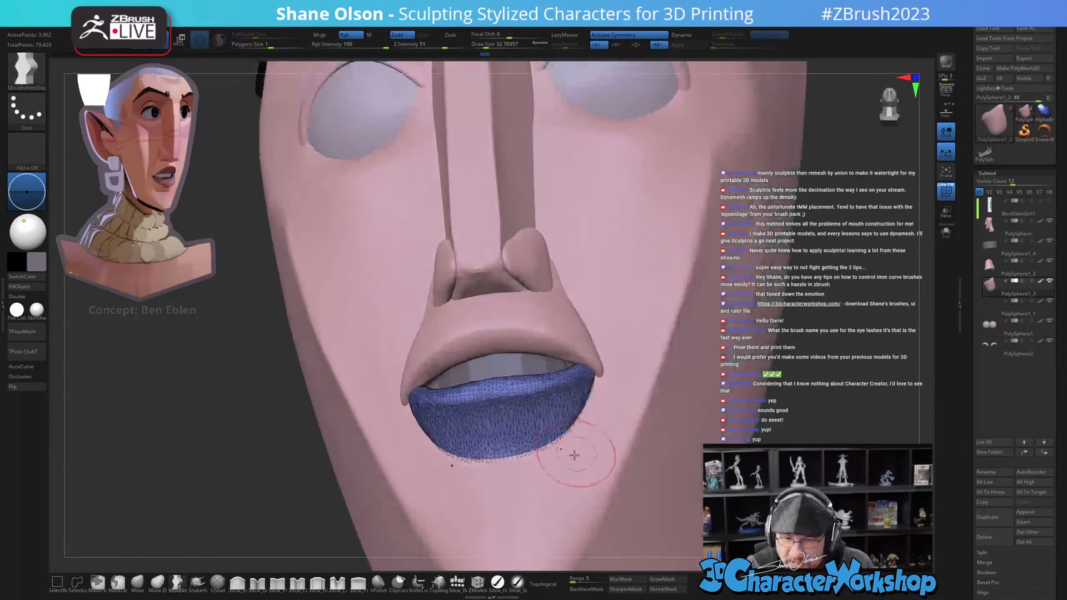
Step: Turn on Sculptris Pro and smooth across the lower lip's front at a draw size of about 20
{"action": "right_click_drag", "start_coordinate": [548, 412], "coordinate": [544, 436], "text": "ctrl"}
{"action": "key", "text": "s"}
{"action": "mouse_move", "coordinate": [542, 434]}
{"action": "left_mouse_down"}
{"action": "mouse_move", "coordinate": [456, 431]}
{"action": "mouse_move", "coordinate": [569, 414]}
{"action": "mouse_move", "coordinate": [402, 423]}
{"action": "left_mouse_up"}
{"action": "left_click", "coordinate": [220, 39]}
{"action": "mouse_move", "coordinate": [589, 355]}
{"action": "left_mouse_down", "text": "shift"}
{"action": "mouse_move", "coordinate": [538, 390]}
{"action": "mouse_move", "coordinate": [459, 418]}
{"action": "left_mouse_up", "text": "shift"}
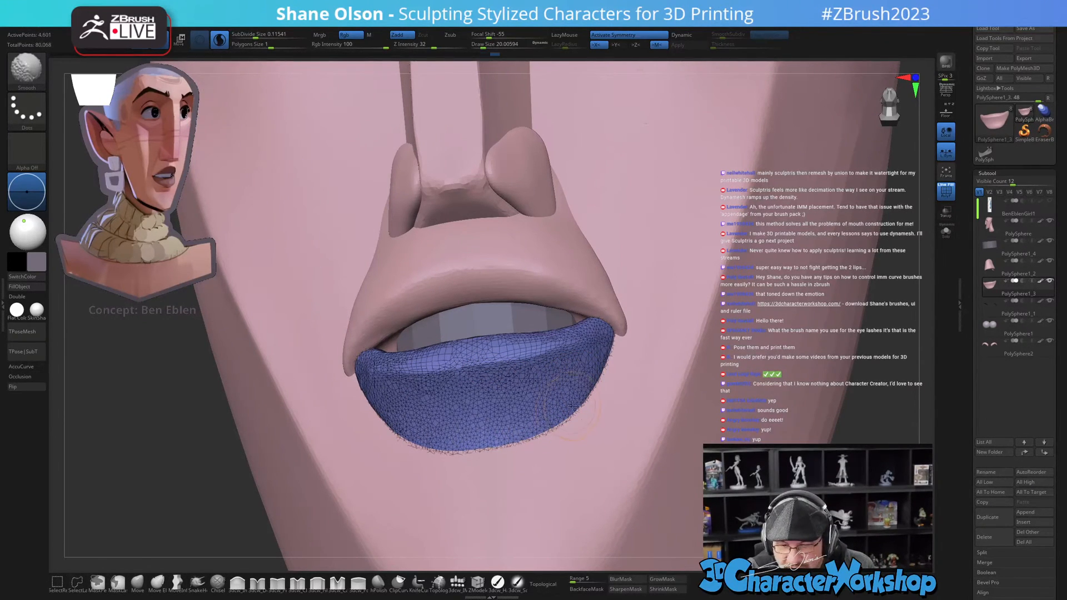
Step: Reduce the Sculptris SubDivide Size to about 0.064 and smooth the lower lip's front to give it a denser mesh
{"action": "left_click", "coordinate": [256, 34]}
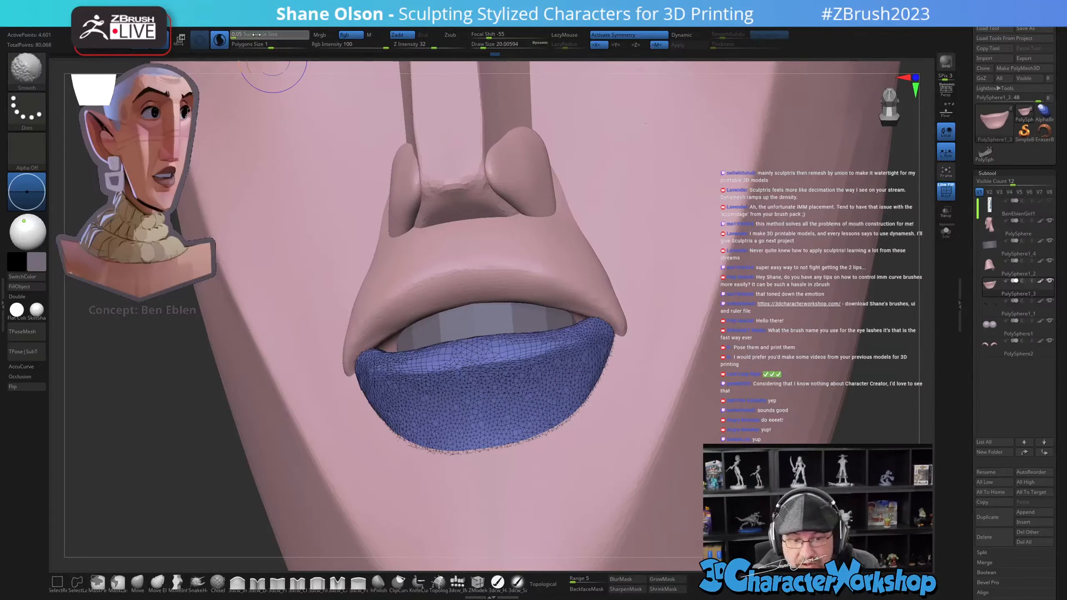
{"action": "key", "text": "Return"}
{"action": "left_click_drag", "start_coordinate": [550, 414], "coordinate": [498, 426], "text": "shift"}
{"action": "left_click", "coordinate": [254, 35]}
{"action": "left_click_drag", "start_coordinate": [250, 35], "coordinate": [247, 34]}
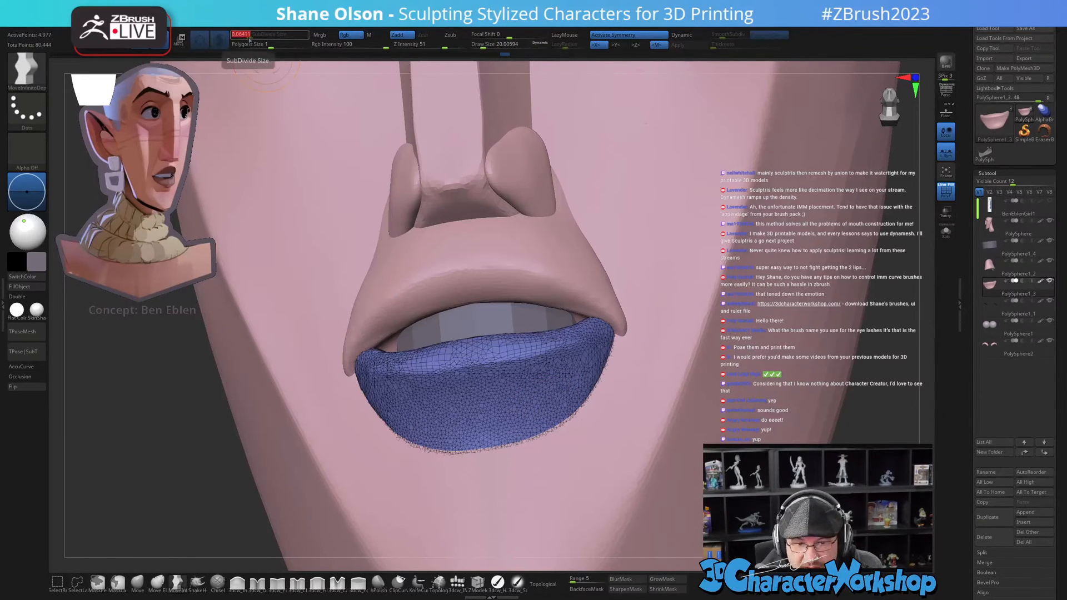
{"action": "mouse_move", "coordinate": [550, 411]}
{"action": "left_mouse_down", "text": "shift"}
{"action": "mouse_move", "coordinate": [422, 433]}
{"action": "mouse_move", "coordinate": [472, 389]}
{"action": "left_mouse_up", "text": "shift"}
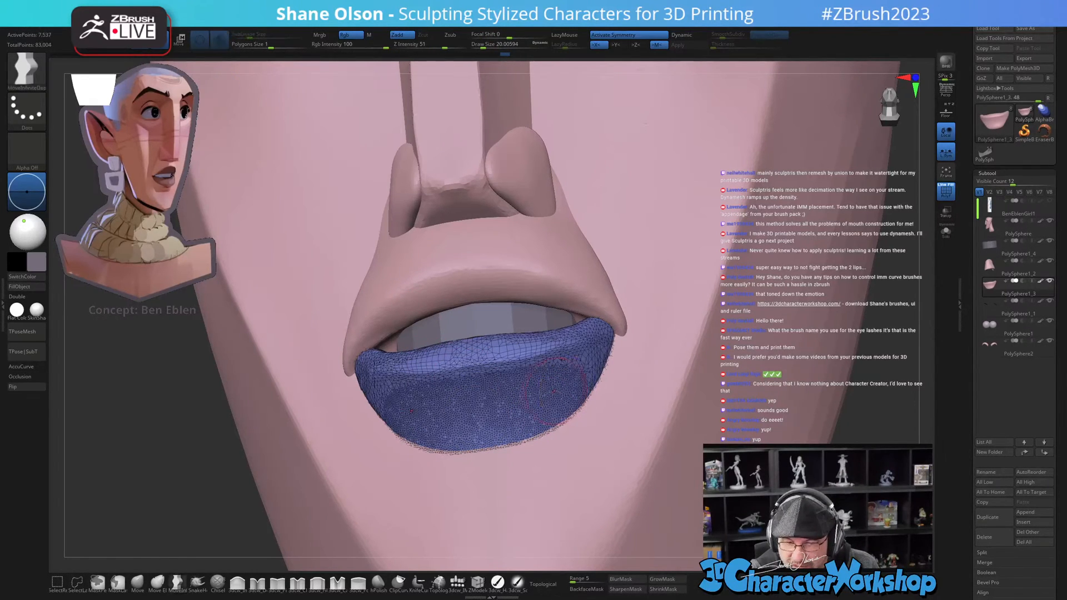
Step: Smooth the lower lip's inner rim, corners and sides with the finer Sculptris mesh setting
{"action": "right_click_drag", "start_coordinate": [572, 384], "coordinate": [516, 422]}
{"action": "mouse_move", "coordinate": [502, 389]}
{"action": "left_mouse_down", "text": "shift"}
{"action": "mouse_move", "coordinate": [483, 372]}
{"action": "mouse_move", "coordinate": [578, 350]}
{"action": "left_mouse_up", "text": "shift"}
{"action": "mouse_move", "coordinate": [508, 346]}
{"action": "left_mouse_down", "text": "shift"}
{"action": "mouse_move", "coordinate": [594, 318]}
{"action": "mouse_move", "coordinate": [517, 325]}
{"action": "left_mouse_up", "text": "shift"}
{"action": "right_click_drag", "start_coordinate": [667, 328], "coordinate": [624, 333]}
{"action": "left_click_drag", "start_coordinate": [616, 328], "coordinate": [597, 340], "text": "shift"}
{"action": "left_click_drag", "start_coordinate": [598, 384], "coordinate": [565, 392], "text": "shift"}
{"action": "mouse_move", "coordinate": [547, 391]}
{"action": "right_mouse_down", "text": "shift"}
{"action": "mouse_move", "coordinate": [598, 395]}
{"action": "mouse_move", "coordinate": [428, 479]}
{"action": "right_mouse_up", "text": "shift"}
Step: Hide the wireframe and sharpen the lower lip's front rim with the 3dcw_Pinch brush at a draw size of about 20
{"action": "key", "text": "shift+f"}
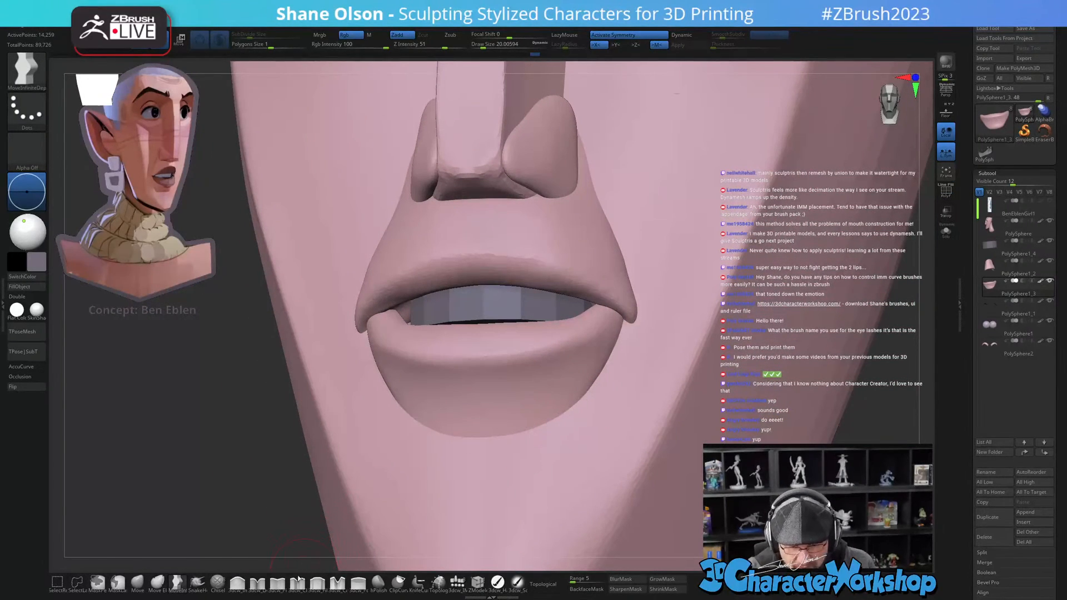
{"action": "left_click", "coordinate": [277, 582]}
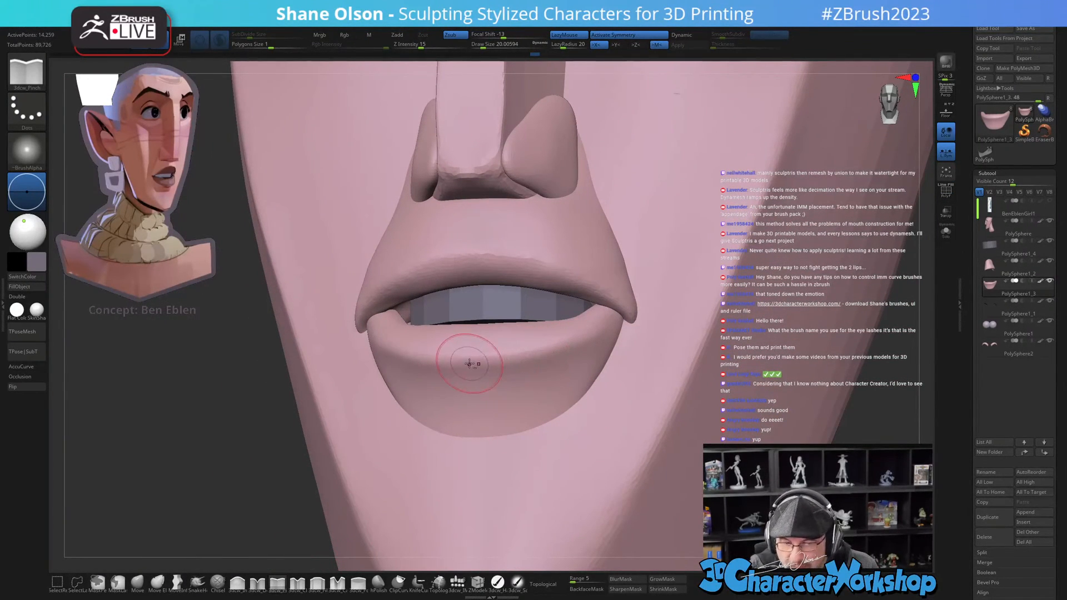
{"action": "mouse_move", "coordinate": [601, 321]}
{"action": "right_mouse_down"}
{"action": "mouse_move", "coordinate": [593, 403]}
{"action": "mouse_move", "coordinate": [639, 403]}
{"action": "mouse_move", "coordinate": [583, 409]}
{"action": "mouse_move", "coordinate": [578, 424]}
{"action": "mouse_move", "coordinate": [607, 431]}
{"action": "mouse_move", "coordinate": [587, 443]}
{"action": "right_mouse_up"}
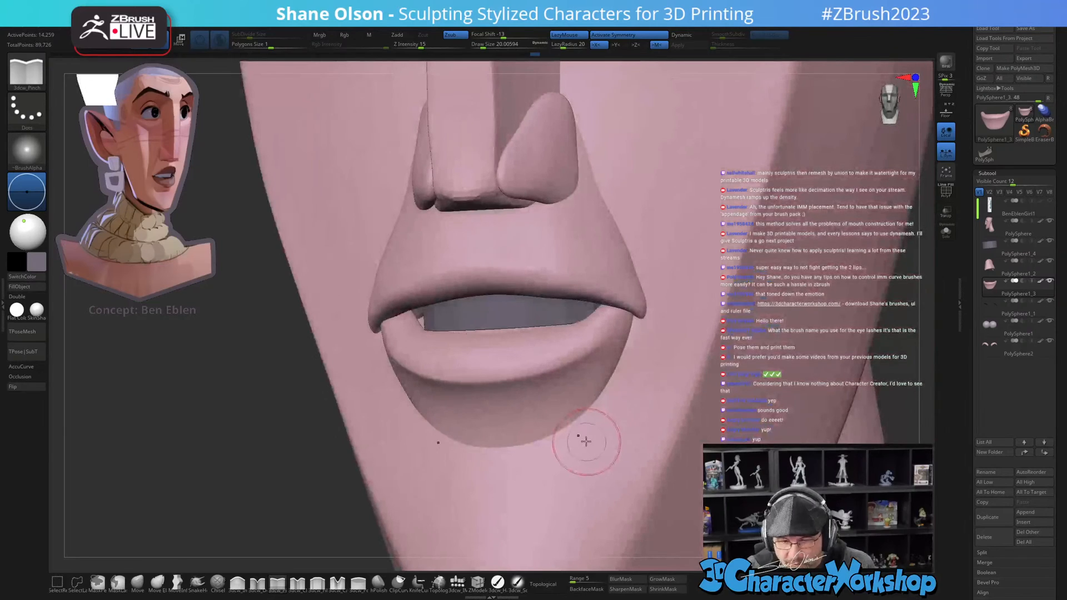
Step: Sample the lip colour from the concept art and paint the middle of the lower lip with the hard paint brush
{"action": "left_click", "coordinate": [497, 582]}
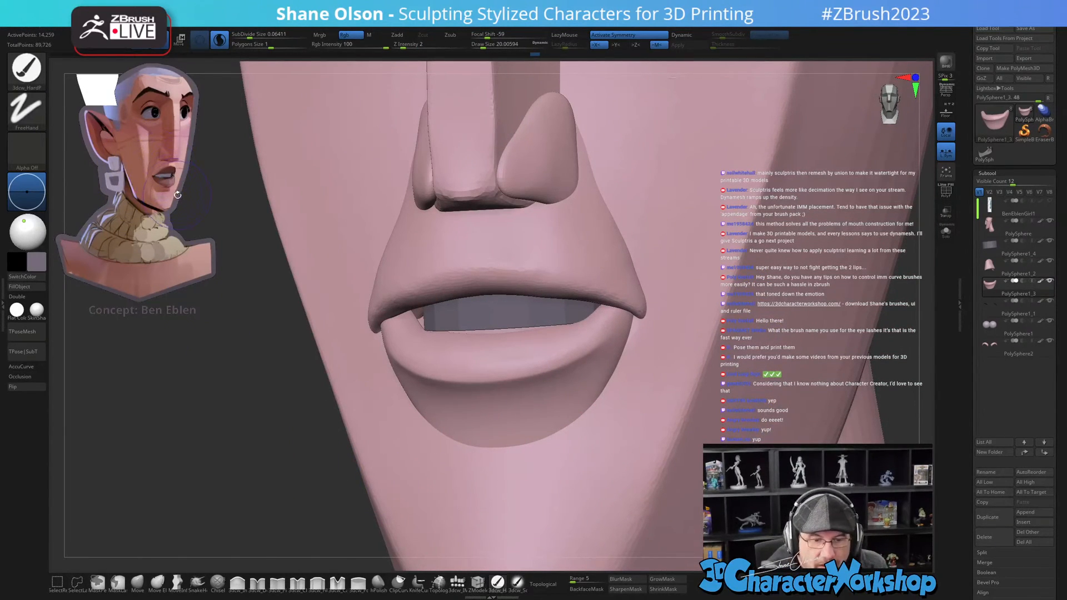
{"action": "key", "text": "shift+z"}
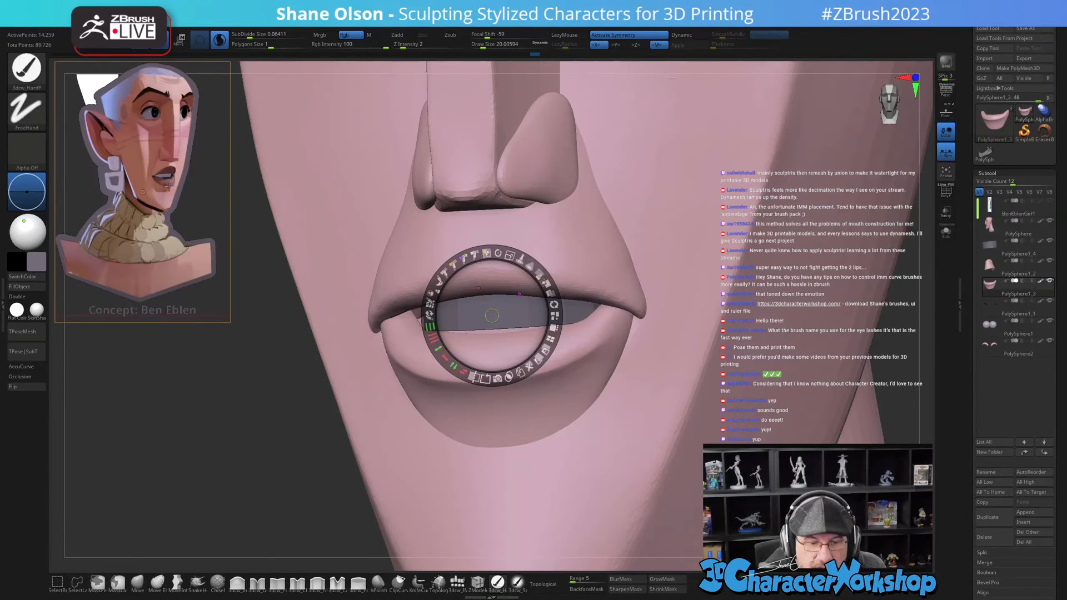
{"action": "key", "text": "c"}
{"action": "key", "text": "z"}
{"action": "right_click_drag", "start_coordinate": [543, 338], "coordinate": [507, 410]}
{"action": "left_click_drag", "start_coordinate": [493, 395], "coordinate": [470, 385]}
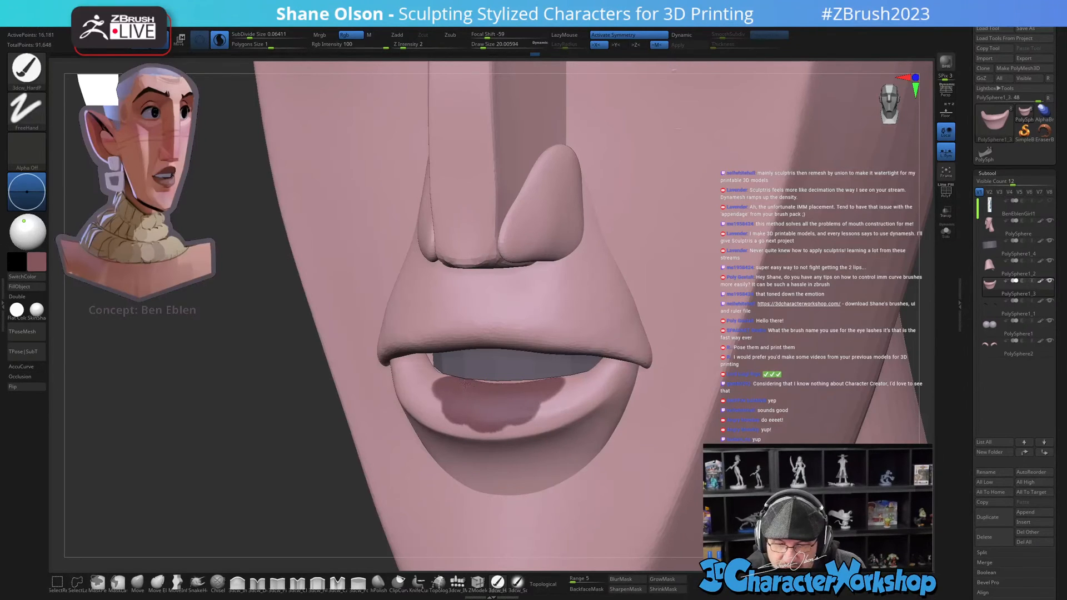
Step: Extend the lip colour outward toward the lower lip's corners, reducing the draw size to about 5
{"action": "right_click_drag", "start_coordinate": [447, 375], "coordinate": [467, 389]}
{"action": "mouse_move", "coordinate": [428, 384]}
{"action": "left_mouse_down"}
{"action": "mouse_move", "coordinate": [479, 398]}
{"action": "mouse_move", "coordinate": [469, 398]}
{"action": "left_mouse_up"}
{"action": "key", "text": "s"}
{"action": "right_click_drag", "start_coordinate": [469, 398], "coordinate": [435, 400], "text": "ctrl"}
{"action": "key", "text": "s"}
{"action": "left_click_drag", "start_coordinate": [389, 356], "coordinate": [364, 350]}
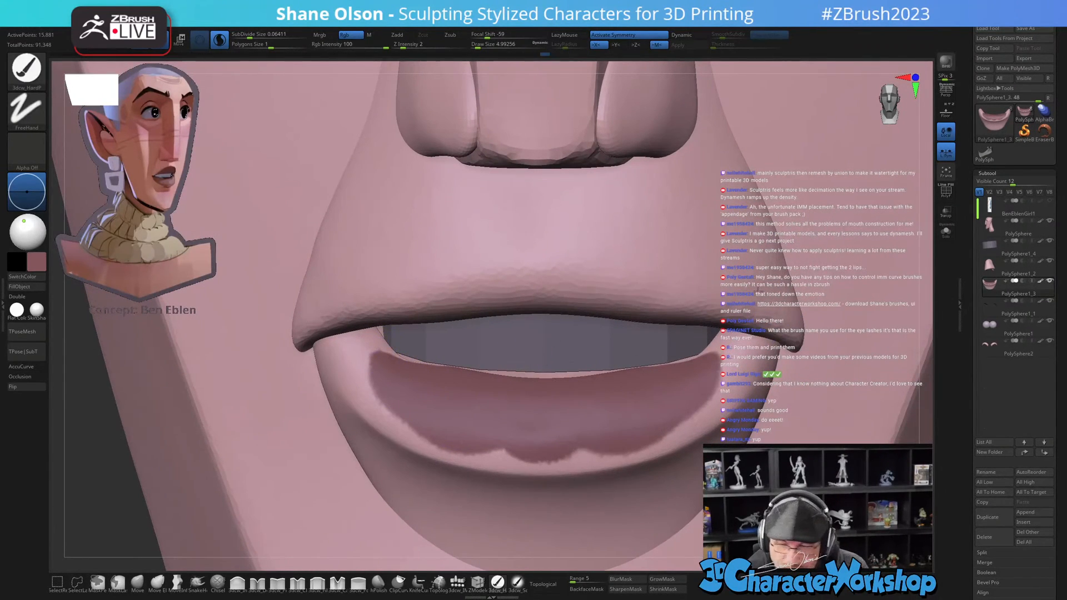
Step: Isolate the lower lip and paint the lip colour along its rim and out into the corners
{"action": "left_click", "coordinate": [945, 231]}
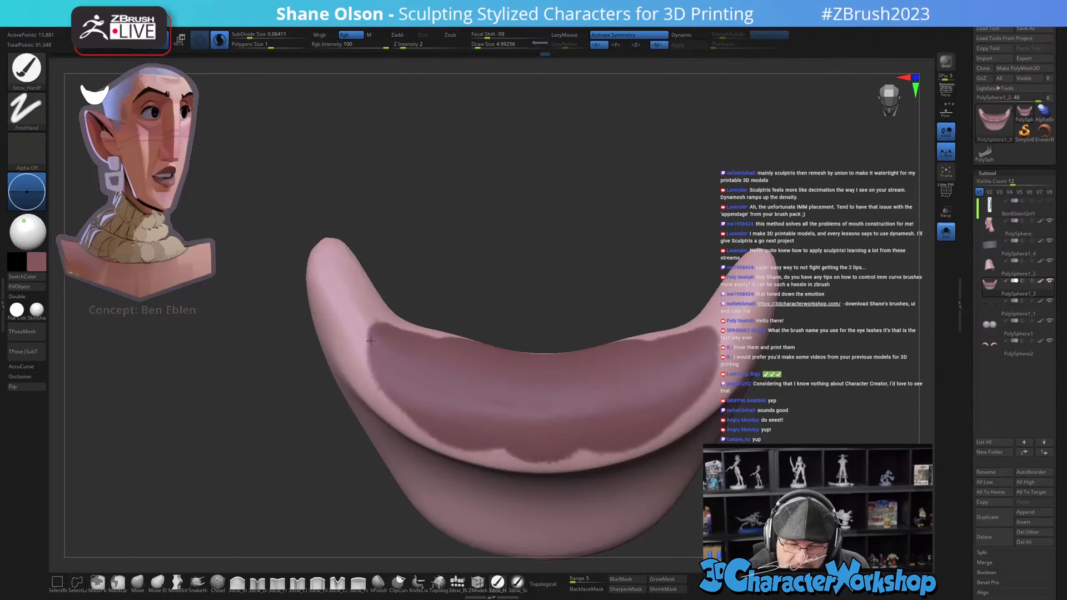
{"action": "mouse_move", "coordinate": [326, 261]}
{"action": "left_mouse_down"}
{"action": "mouse_move", "coordinate": [361, 333]}
{"action": "mouse_move", "coordinate": [463, 396]}
{"action": "mouse_move", "coordinate": [552, 408]}
{"action": "mouse_move", "coordinate": [529, 359]}
{"action": "left_mouse_up"}
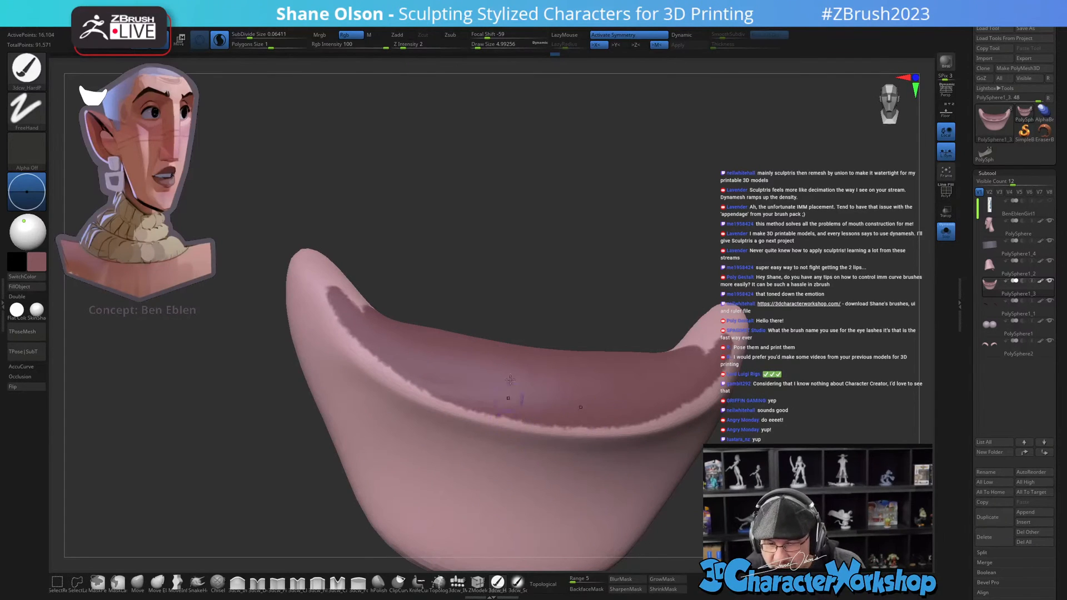
{"action": "right_click_drag", "start_coordinate": [563, 394], "coordinate": [514, 472]}
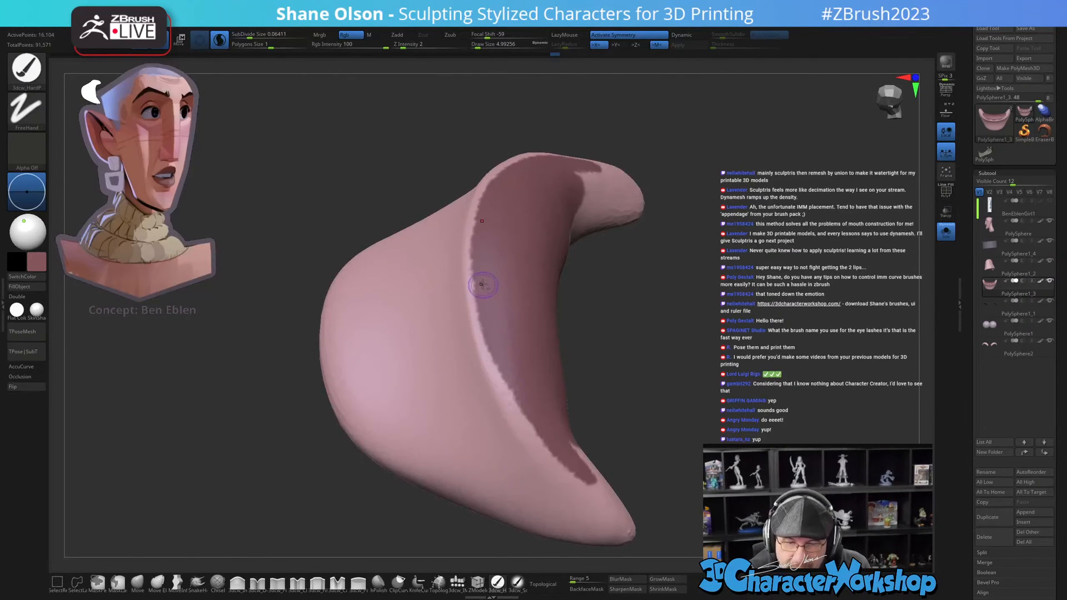
Step: Refine the painted colour's front boundary along the lower lip's rim at a draw size of about 3.1
{"action": "right_click_drag", "start_coordinate": [484, 288], "coordinate": [486, 309], "text": "ctrl"}
{"action": "key", "text": "s"}
{"action": "mouse_move", "coordinate": [473, 257]}
{"action": "left_mouse_down"}
{"action": "mouse_move", "coordinate": [465, 239]}
{"action": "mouse_move", "coordinate": [473, 353]}
{"action": "mouse_move", "coordinate": [572, 541]}
{"action": "left_mouse_up"}
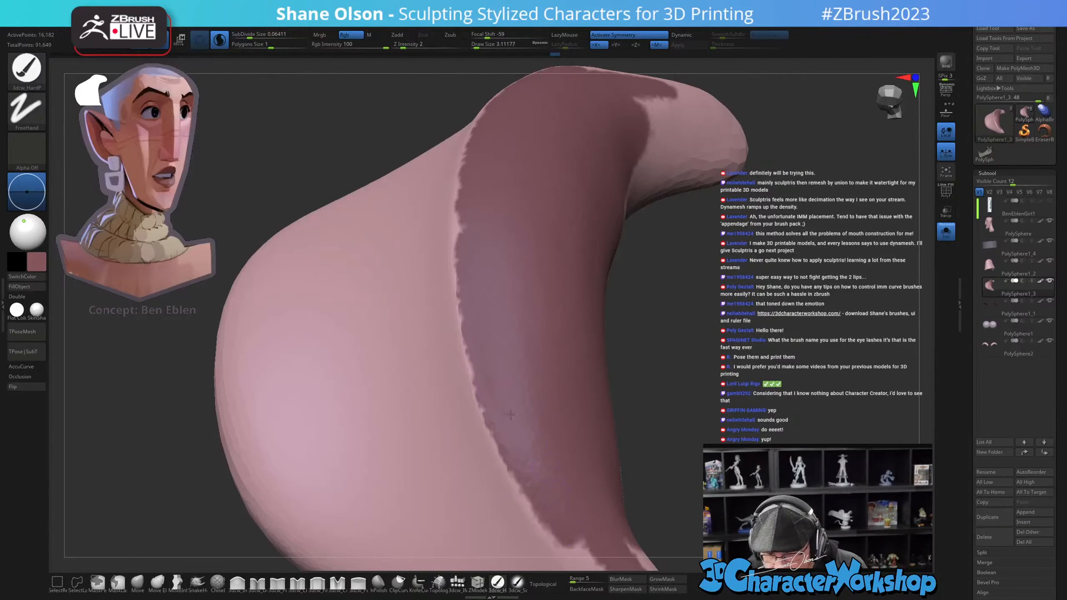
{"action": "right_click_drag", "start_coordinate": [558, 407], "coordinate": [516, 354]}
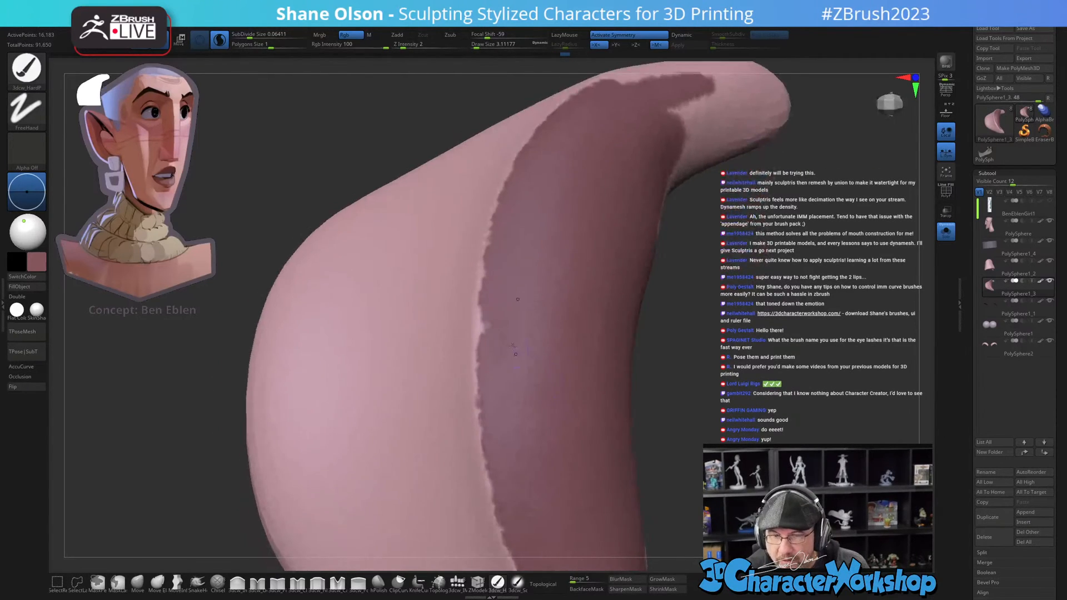
{"action": "left_click_drag", "start_coordinate": [492, 364], "coordinate": [489, 336]}
{"action": "right_click_drag", "start_coordinate": [546, 452], "coordinate": [515, 383]}
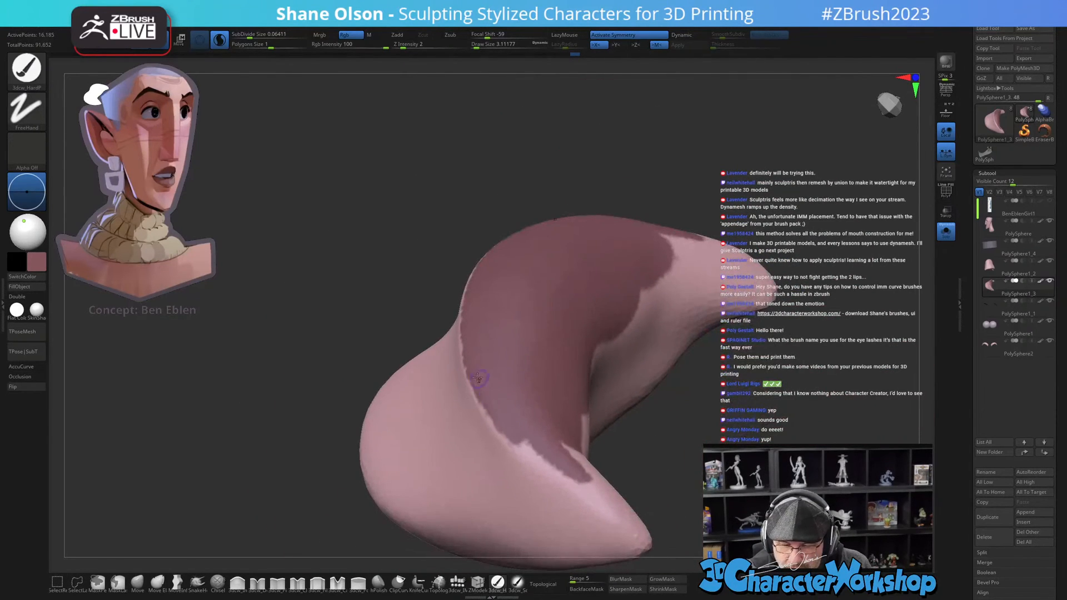
Step: Extend the lip colour over the lower lip's back and corners, then smooth the painted areas at a draw size of about 7.5
{"action": "mouse_move", "coordinate": [589, 489]}
{"action": "right_mouse_down"}
{"action": "mouse_move", "coordinate": [568, 466]}
{"action": "mouse_move", "coordinate": [567, 317]}
{"action": "right_mouse_up"}
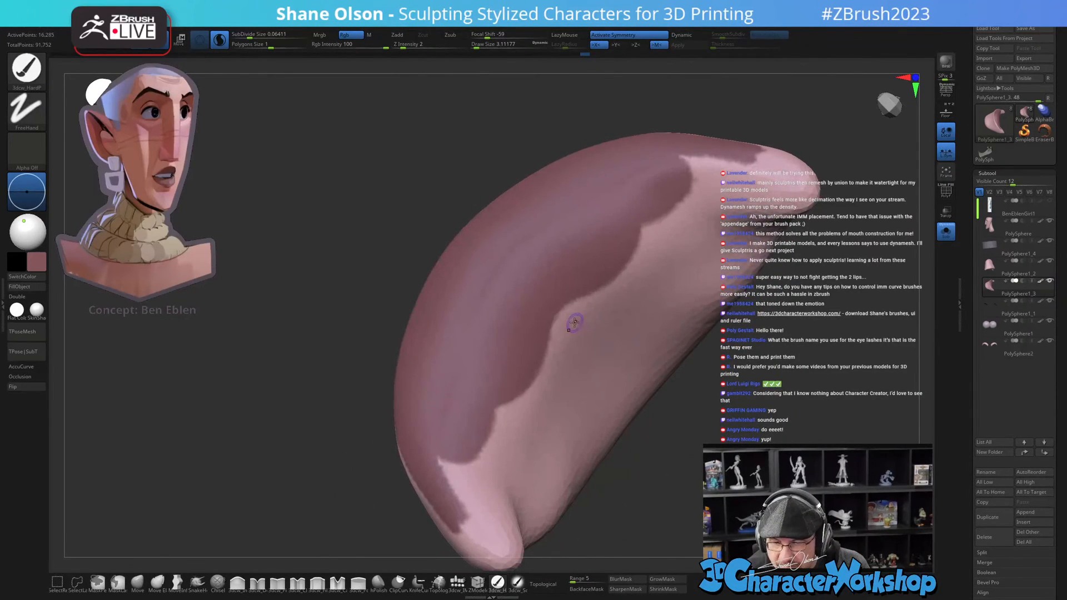
{"action": "mouse_move", "coordinate": [579, 308]}
{"action": "left_mouse_down"}
{"action": "mouse_move", "coordinate": [491, 434]}
{"action": "mouse_move", "coordinate": [479, 489]}
{"action": "mouse_move", "coordinate": [447, 479]}
{"action": "mouse_move", "coordinate": [489, 541]}
{"action": "mouse_move", "coordinate": [483, 517]}
{"action": "left_mouse_up"}
{"action": "key", "text": "s"}
{"action": "mouse_move", "coordinate": [529, 473]}
{"action": "right_mouse_down", "text": "alt"}
{"action": "mouse_move", "coordinate": [515, 424]}
{"action": "mouse_move", "coordinate": [486, 409]}
{"action": "right_mouse_up", "text": "alt"}
{"action": "mouse_move", "coordinate": [484, 462]}
{"action": "left_mouse_down", "text": "shift"}
{"action": "mouse_move", "coordinate": [494, 451]}
{"action": "mouse_move", "coordinate": [487, 442]}
{"action": "mouse_move", "coordinate": [550, 355]}
{"action": "mouse_move", "coordinate": [626, 309]}
{"action": "left_mouse_up", "text": "shift"}
{"action": "mouse_move", "coordinate": [626, 309]}
{"action": "right_mouse_down"}
{"action": "mouse_move", "coordinate": [547, 401]}
{"action": "mouse_move", "coordinate": [383, 278]}
{"action": "right_mouse_up"}
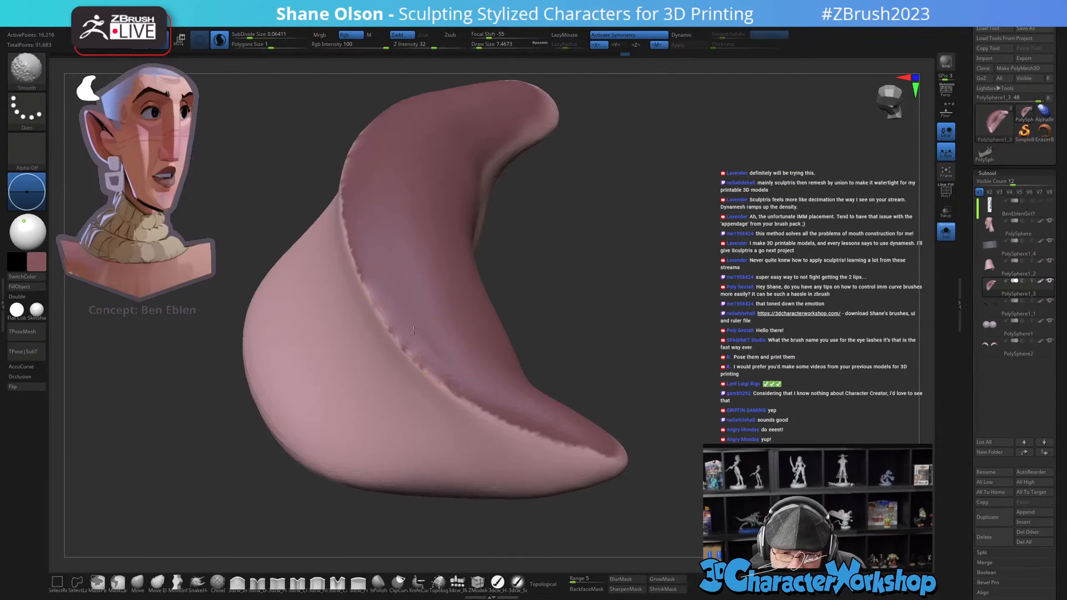
Step: Smooth the painted colour boundary along the lower lip's rim at a draw size of about 7.5
{"action": "mouse_move", "coordinate": [392, 309]}
{"action": "left_mouse_down", "text": "shift"}
{"action": "mouse_move", "coordinate": [508, 412]}
{"action": "mouse_move", "coordinate": [593, 445]}
{"action": "left_mouse_up", "text": "shift"}
{"action": "left_click_drag", "start_coordinate": [360, 210], "coordinate": [366, 212], "text": "shift"}
{"action": "mouse_move", "coordinate": [433, 328]}
{"action": "right_mouse_down"}
{"action": "mouse_move", "coordinate": [638, 371]}
{"action": "mouse_move", "coordinate": [489, 327]}
{"action": "right_mouse_up"}
{"action": "left_click_drag", "start_coordinate": [347, 205], "coordinate": [409, 307], "text": "shift"}
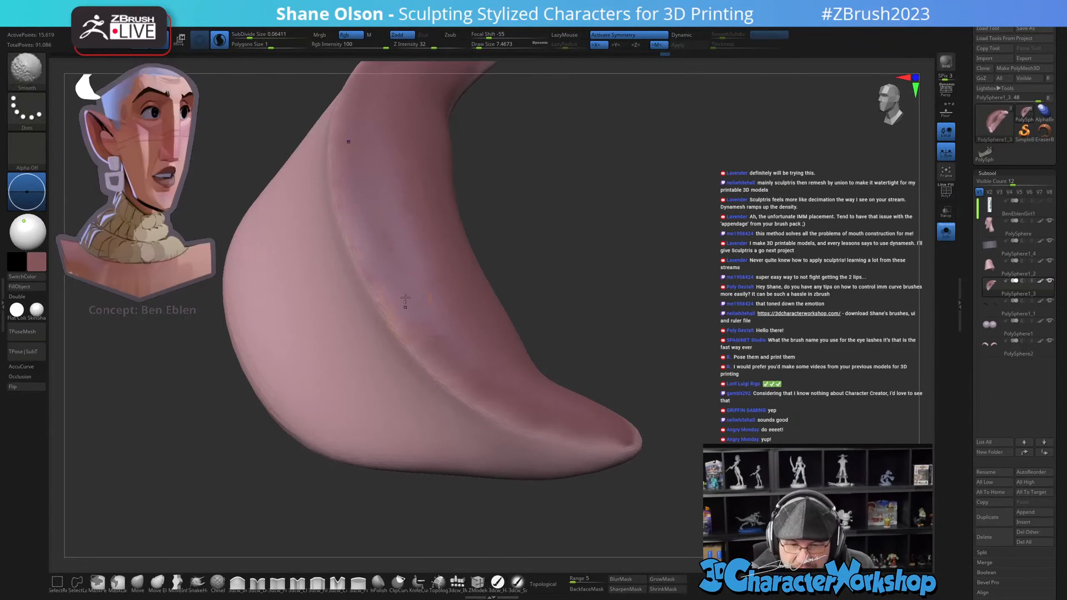
Step: Repaint the lip colour along the lower lip's front rim out to the corner at a draw size of about 5
{"action": "key", "text": "s"}
{"action": "left_click_drag", "start_coordinate": [397, 258], "coordinate": [392, 261]}
{"action": "mouse_move", "coordinate": [344, 208]}
{"action": "left_mouse_down"}
{"action": "mouse_move", "coordinate": [382, 301]}
{"action": "mouse_move", "coordinate": [479, 400]}
{"action": "mouse_move", "coordinate": [546, 432]}
{"action": "mouse_move", "coordinate": [625, 444]}
{"action": "left_mouse_up"}
{"action": "left_click_drag", "start_coordinate": [651, 380], "coordinate": [460, 324]}
{"action": "key", "text": "s"}
{"action": "left_click_drag", "start_coordinate": [365, 241], "coordinate": [368, 241]}
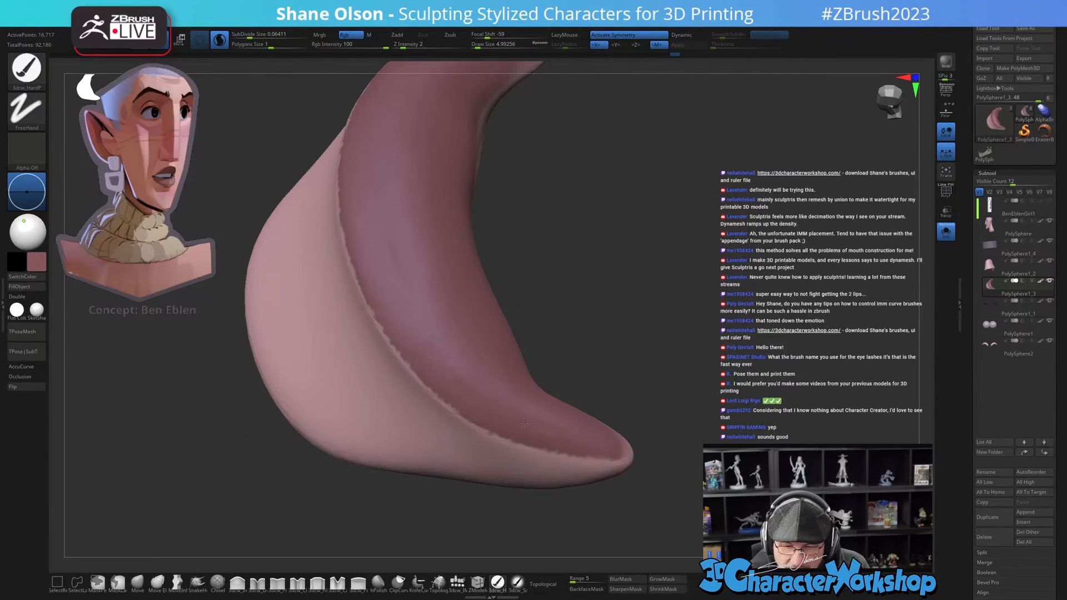
Step: Sharpen the lower lip's rim with the Pinch brush at a draw size of about 9.4, and show the whole head again
{"action": "left_click", "coordinate": [285, 578]}
{"action": "left_click_drag", "start_coordinate": [309, 519], "coordinate": [380, 263]}
{"action": "key", "text": "s"}
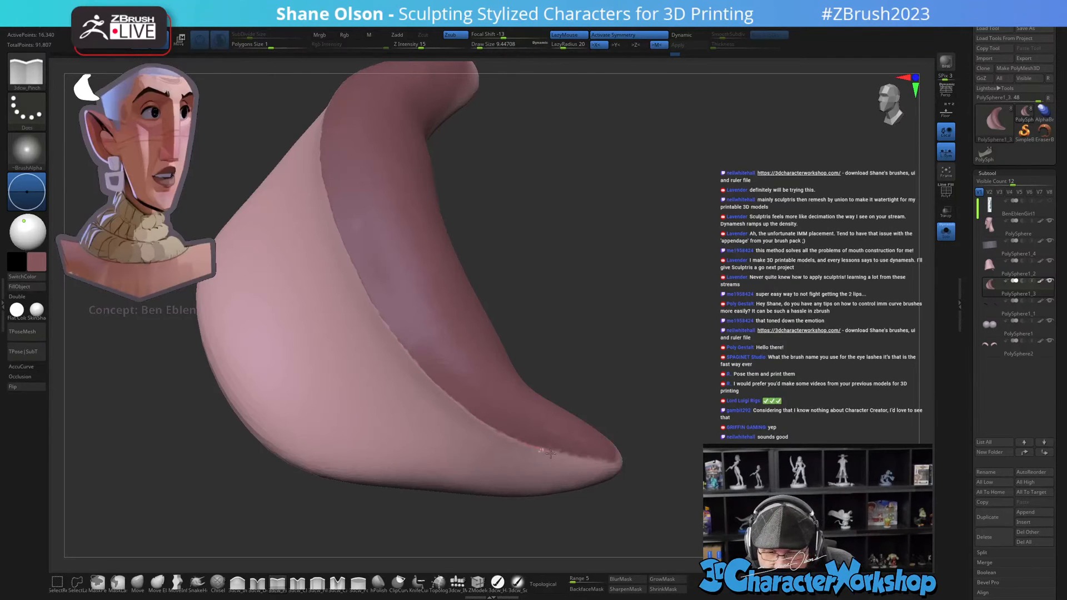
{"action": "left_click_drag", "start_coordinate": [666, 447], "coordinate": [623, 384]}
{"action": "left_click", "coordinate": [953, 235]}
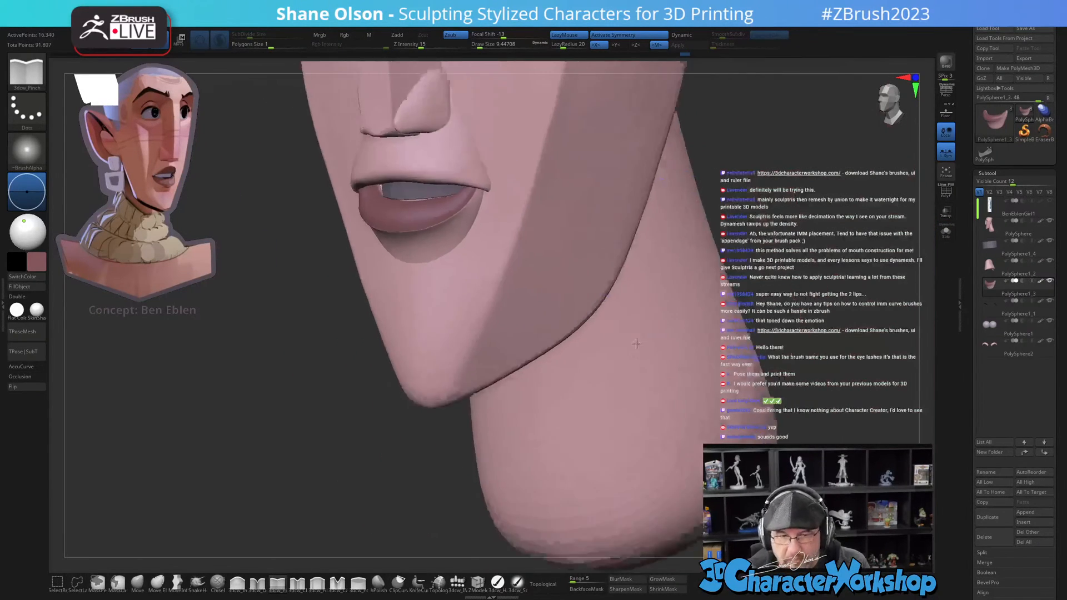
Step: Smooth the crease beneath the lower lip at a draw size of about 27
{"action": "left_click_drag", "start_coordinate": [563, 459], "coordinate": [574, 460]}
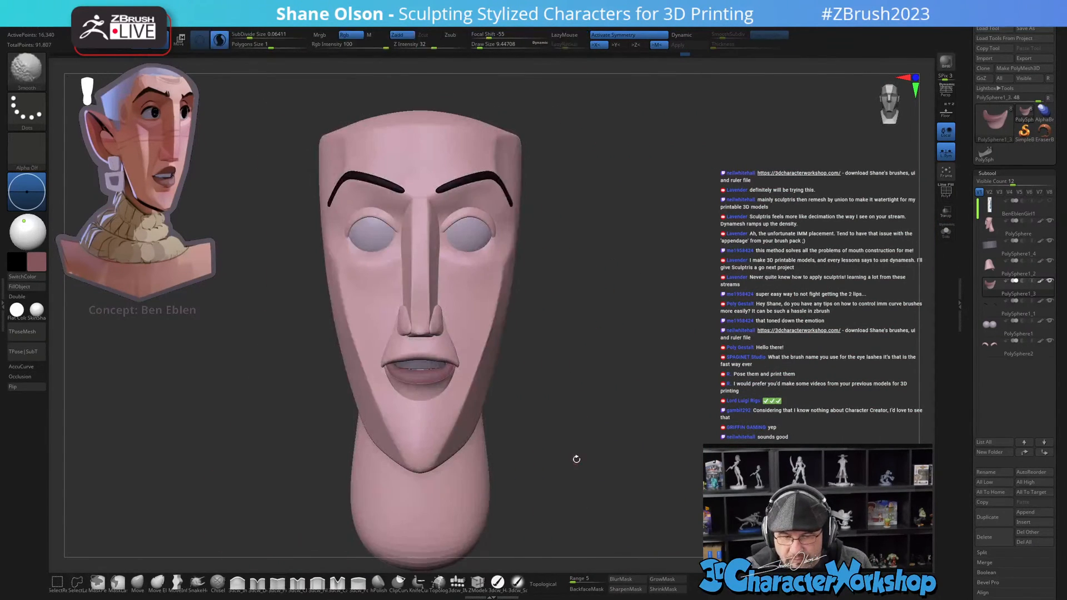
{"action": "mouse_move", "coordinate": [575, 403]}
{"action": "left_mouse_down", "text": "alt"}
{"action": "mouse_move", "coordinate": [493, 383]}
{"action": "mouse_move", "coordinate": [597, 393]}
{"action": "left_mouse_up", "text": "alt"}
{"action": "right_click_drag", "start_coordinate": [597, 394], "coordinate": [583, 357]}
{"action": "key", "text": "s"}
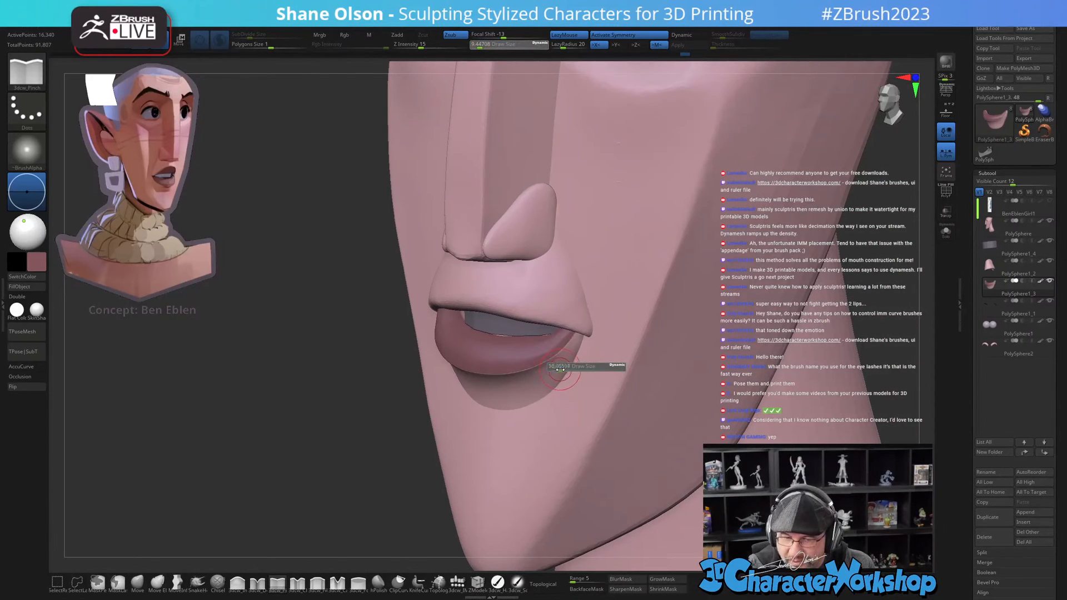
{"action": "left_click_drag", "start_coordinate": [560, 370], "coordinate": [567, 371]}
{"action": "mouse_move", "coordinate": [568, 377]}
{"action": "right_mouse_down", "text": "alt"}
{"action": "mouse_move", "coordinate": [539, 397]}
{"action": "mouse_move", "coordinate": [537, 371]}
{"action": "right_mouse_up", "text": "alt"}
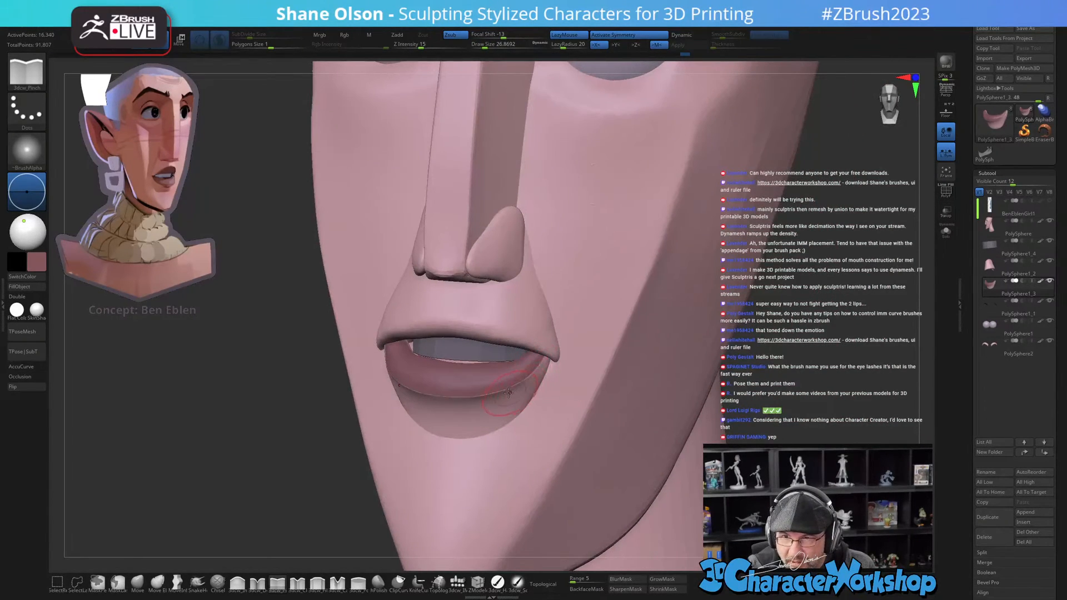
{"action": "key", "text": "shift"}
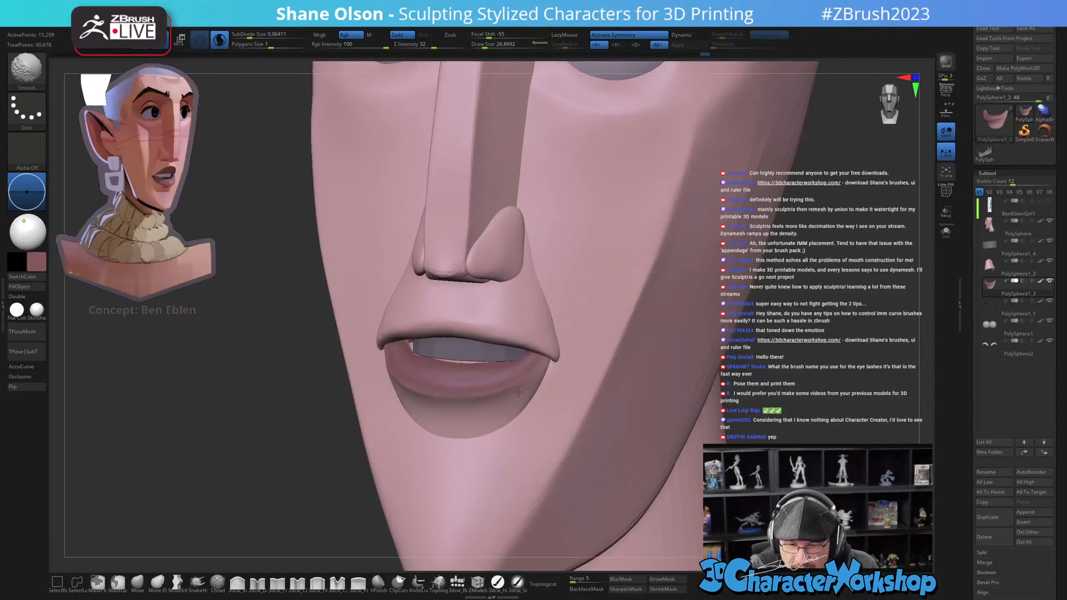
{"action": "left_click_drag", "start_coordinate": [485, 404], "coordinate": [475, 414], "text": "shift"}
{"action": "mouse_move", "coordinate": [552, 385]}
{"action": "right_mouse_down", "text": "shift"}
{"action": "mouse_move", "coordinate": [665, 411]}
{"action": "mouse_move", "coordinate": [600, 428]}
{"action": "mouse_move", "coordinate": [614, 436]}
{"action": "mouse_move", "coordinate": [602, 407]}
{"action": "right_mouse_up", "text": "shift"}
{"action": "right_click_drag", "start_coordinate": [527, 429], "coordinate": [438, 477]}
Step: Reshape the lower lip's underside and corners with the Move brush at draw sizes between about 33 and 46
{"action": "left_click", "coordinate": [138, 582]}
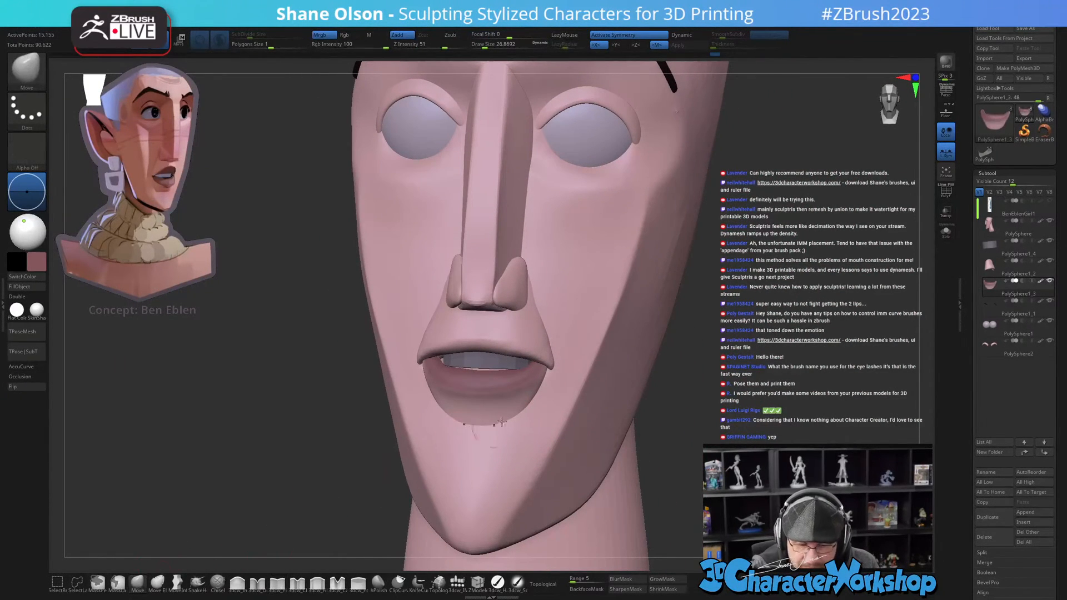
{"action": "key", "text": "s"}
{"action": "left_click_drag", "start_coordinate": [512, 423], "coordinate": [510, 420]}
{"action": "mouse_move", "coordinate": [544, 404]}
{"action": "right_mouse_down"}
{"action": "mouse_move", "coordinate": [492, 423]}
{"action": "mouse_move", "coordinate": [566, 412]}
{"action": "mouse_move", "coordinate": [531, 398]}
{"action": "mouse_move", "coordinate": [539, 393]}
{"action": "mouse_move", "coordinate": [540, 414]}
{"action": "mouse_move", "coordinate": [530, 408]}
{"action": "right_mouse_up"}
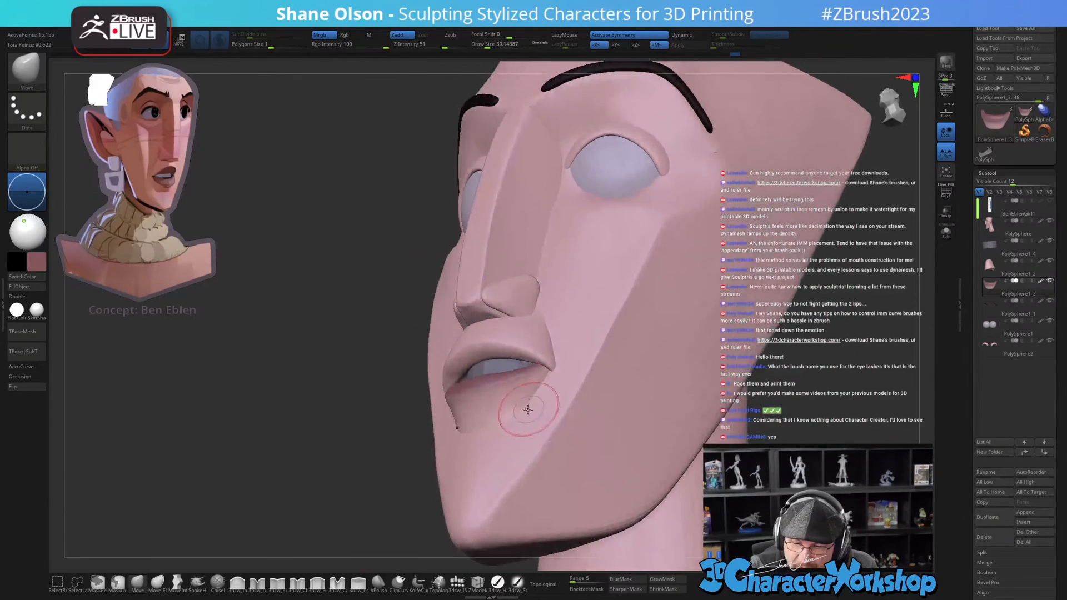
{"action": "mouse_move", "coordinate": [549, 369]}
{"action": "right_mouse_down"}
{"action": "mouse_move", "coordinate": [534, 437]}
{"action": "mouse_move", "coordinate": [519, 428]}
{"action": "mouse_move", "coordinate": [519, 381]}
{"action": "right_mouse_up"}
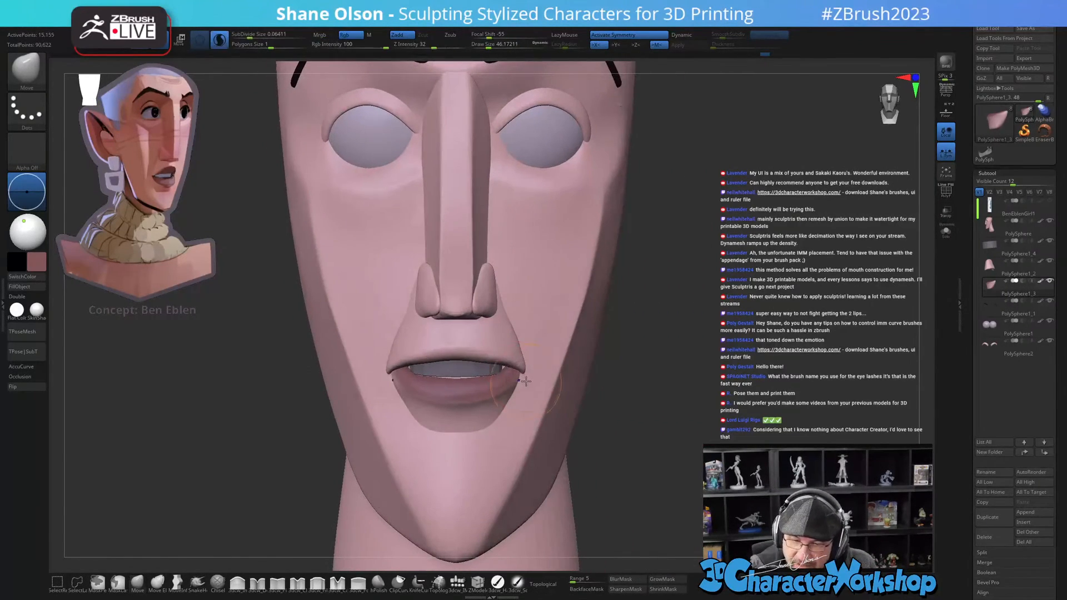
{"action": "key", "text": "s"}
{"action": "left_click_drag", "start_coordinate": [509, 368], "coordinate": [517, 377]}
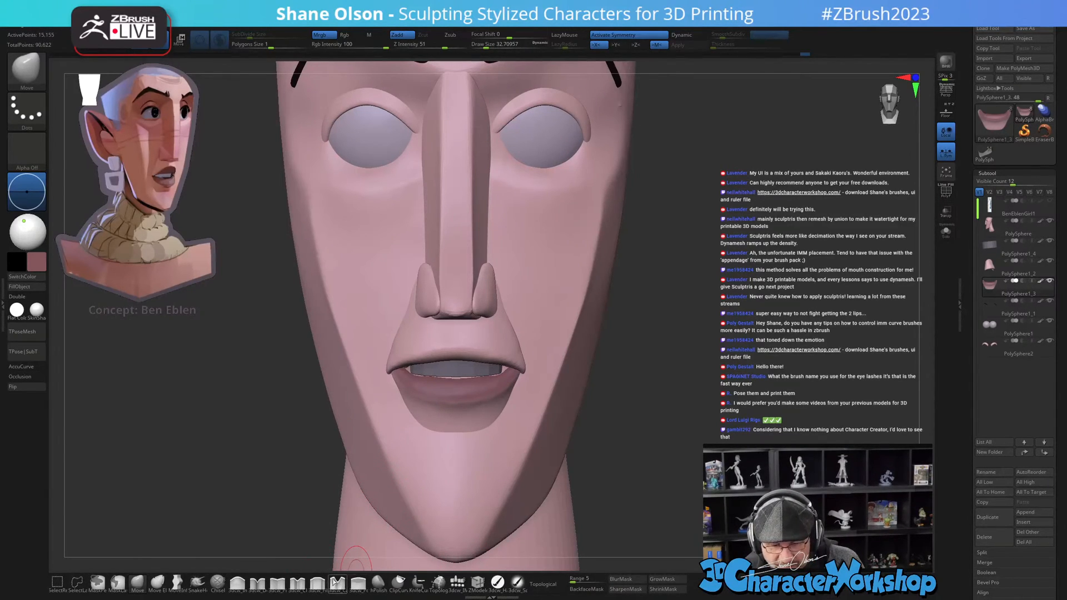
Step: Select the upper lip and adjust its profile with the infinite-depth Move brush at a draw size of about 68
{"action": "right_click_drag", "start_coordinate": [522, 389], "coordinate": [519, 436], "text": "ctrl"}
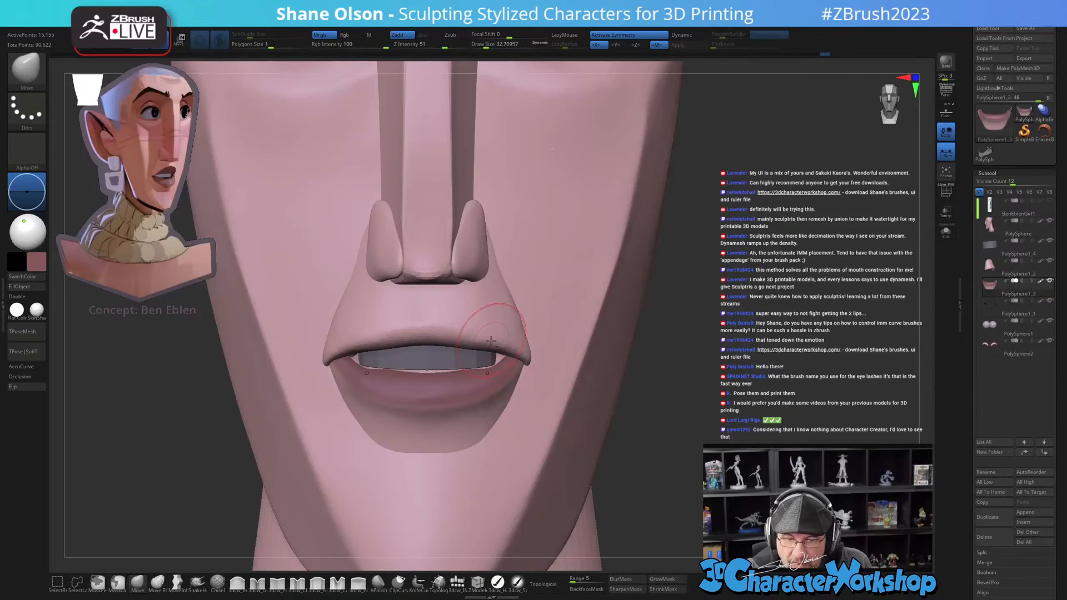
{"action": "left_click", "coordinate": [489, 313], "text": "alt"}
{"action": "right_click_drag", "start_coordinate": [489, 310], "coordinate": [504, 290]}
{"action": "right_click_drag", "start_coordinate": [501, 322], "coordinate": [639, 430], "text": "alt"}
{"action": "key", "text": "bracketright"}
{"action": "key", "text": "bracketright"}
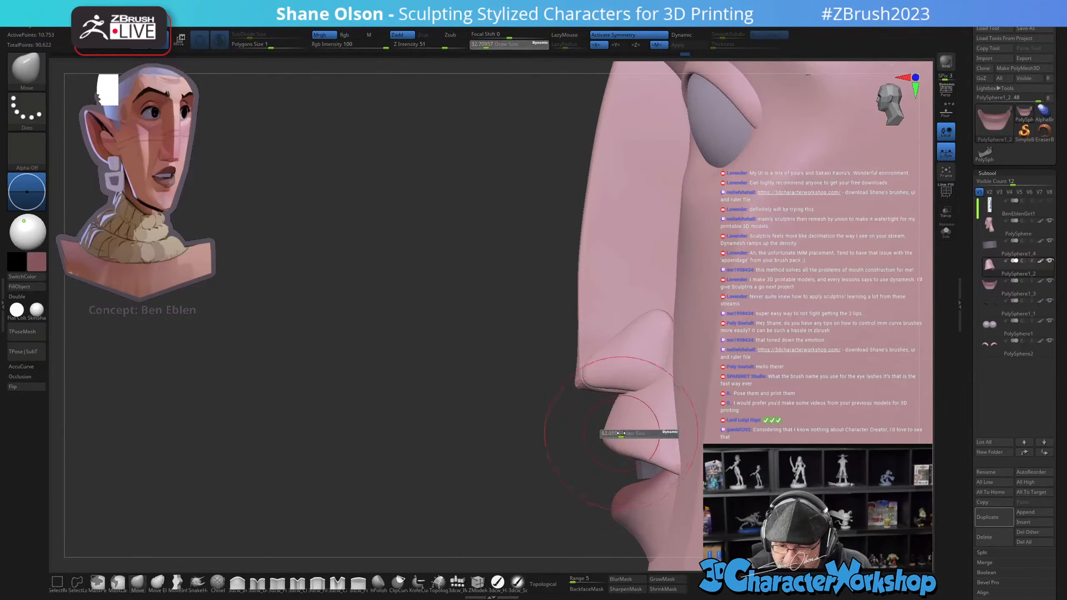
{"action": "left_click", "coordinate": [176, 582]}
{"action": "key", "text": "s"}
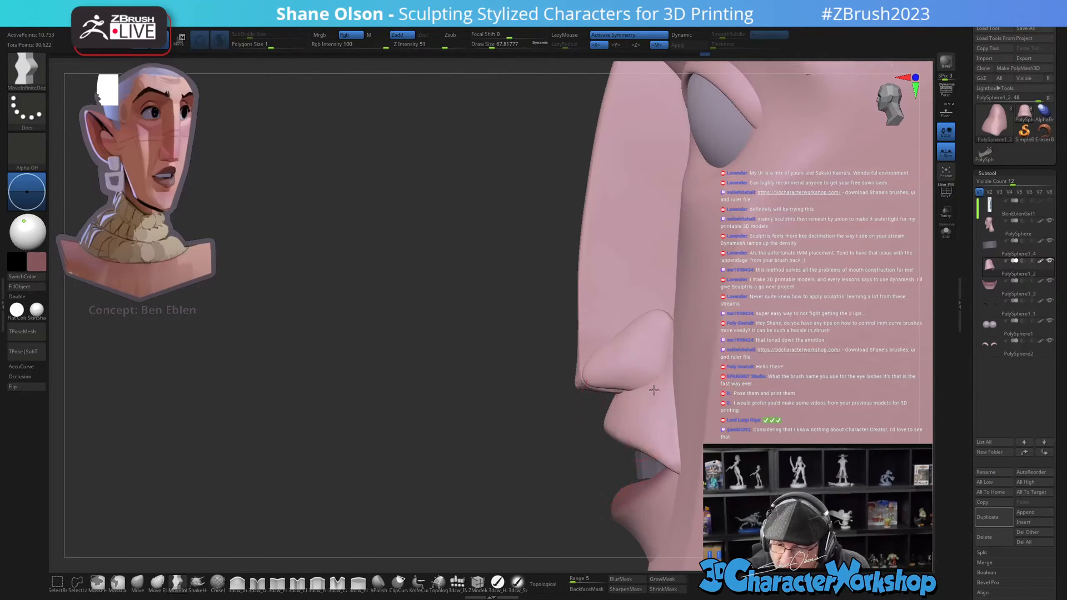
Step: Sharpen the upper lip's lower edge with the Pinch brush at a draw size of about 33
{"action": "mouse_move", "coordinate": [654, 391]}
{"action": "right_mouse_down"}
{"action": "mouse_move", "coordinate": [664, 411]}
{"action": "mouse_move", "coordinate": [639, 382]}
{"action": "mouse_move", "coordinate": [611, 420]}
{"action": "mouse_move", "coordinate": [377, 516]}
{"action": "right_mouse_up"}
{"action": "left_click", "coordinate": [278, 582]}
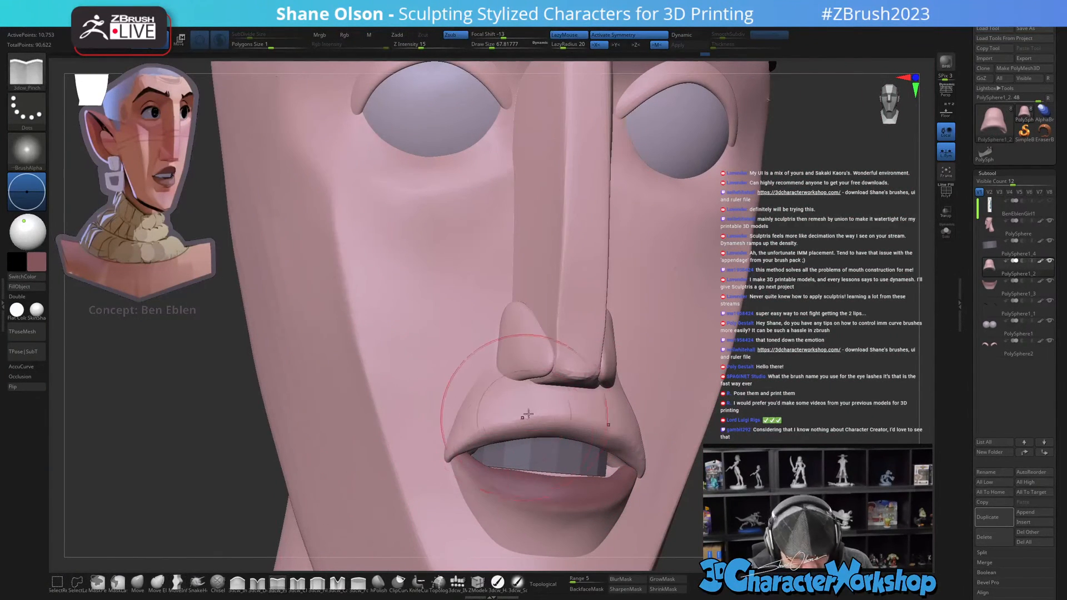
{"action": "mouse_move", "coordinate": [612, 411]}
{"action": "right_mouse_down"}
{"action": "mouse_move", "coordinate": [637, 420]}
{"action": "mouse_move", "coordinate": [631, 409]}
{"action": "mouse_move", "coordinate": [556, 403]}
{"action": "right_mouse_up"}
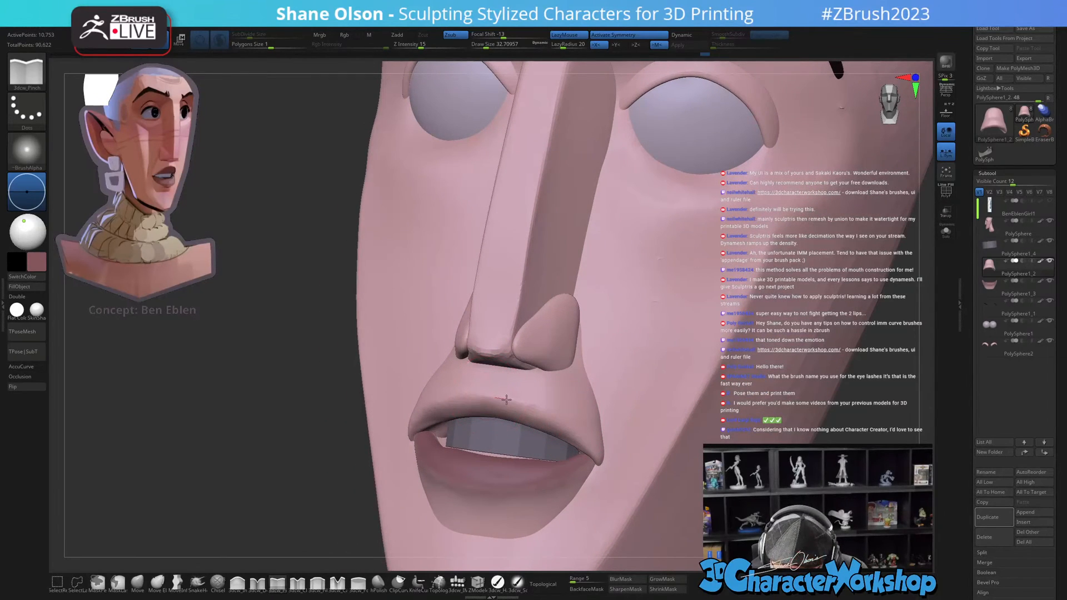
{"action": "right_click_drag", "start_coordinate": [575, 392], "coordinate": [478, 503]}
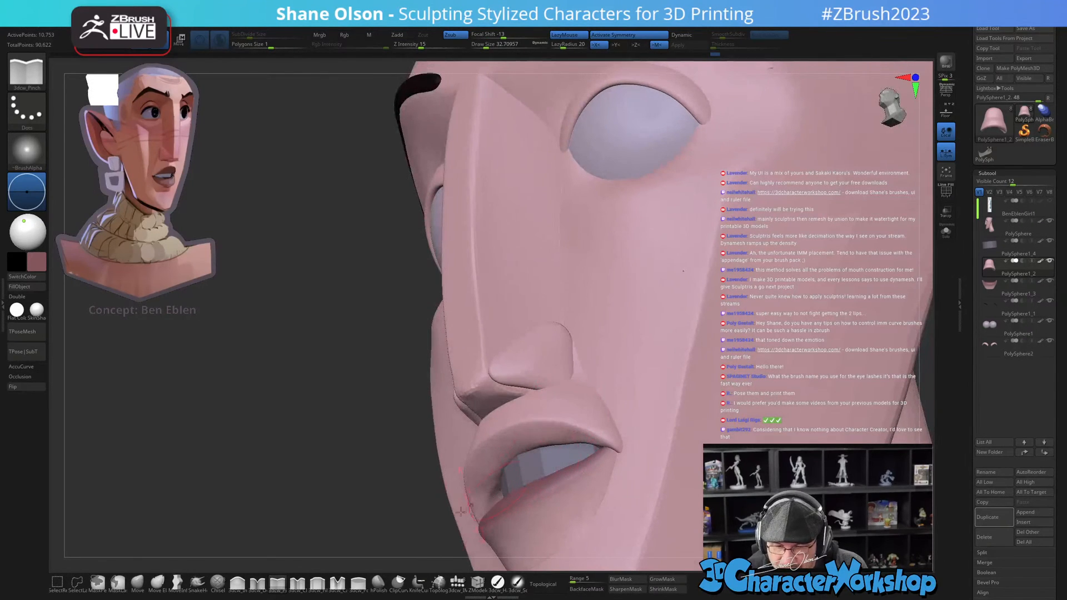
Step: Raise the upper lip's opening with the Move brush and smooth its edge toward the mouth corners
{"action": "left_click", "coordinate": [137, 582]}
{"action": "mouse_move", "coordinate": [389, 500]}
{"action": "right_mouse_down"}
{"action": "mouse_move", "coordinate": [619, 449]}
{"action": "mouse_move", "coordinate": [601, 471]}
{"action": "right_mouse_up"}
{"action": "key", "text": "shift"}
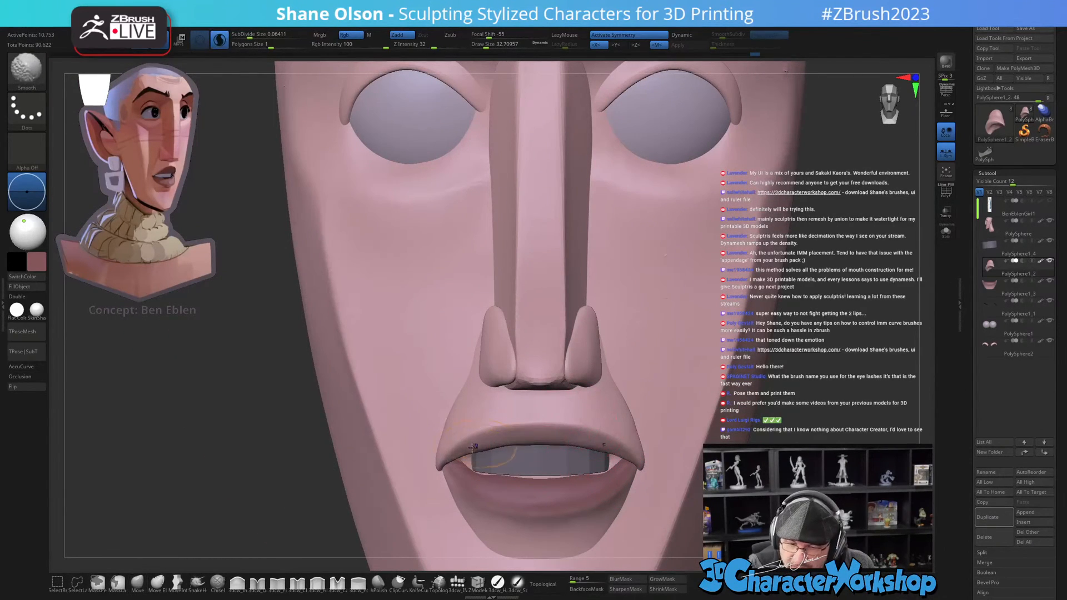
{"action": "right_click_drag", "start_coordinate": [578, 432], "coordinate": [477, 439]}
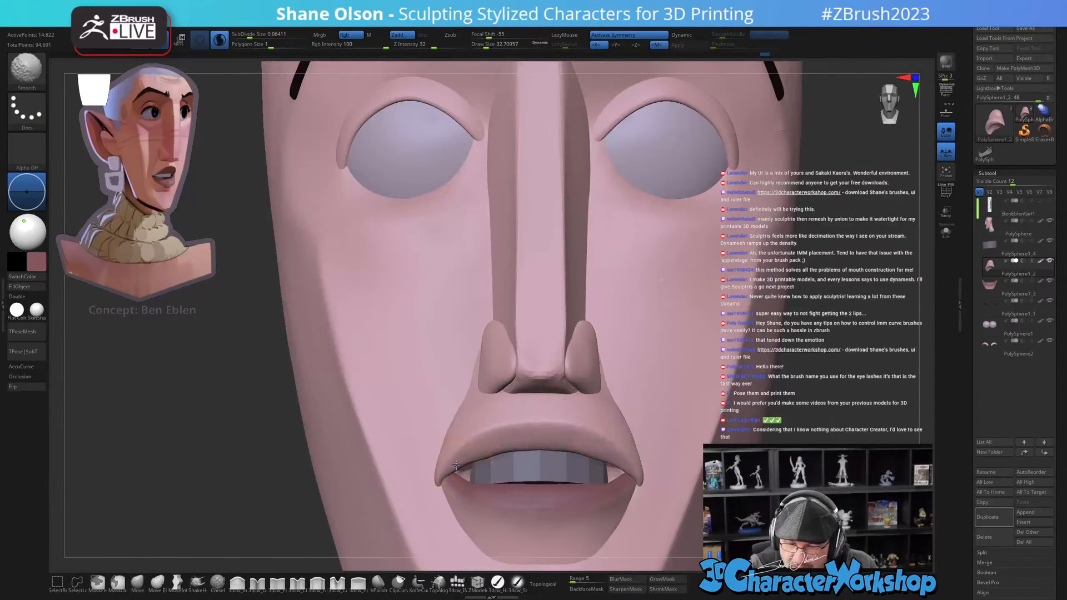
{"action": "left_click_drag", "start_coordinate": [462, 465], "coordinate": [472, 460], "text": "shift"}
{"action": "right_click_drag", "start_coordinate": [472, 460], "coordinate": [533, 450]}
{"action": "left_click_drag", "start_coordinate": [550, 449], "coordinate": [575, 443], "text": "shift"}
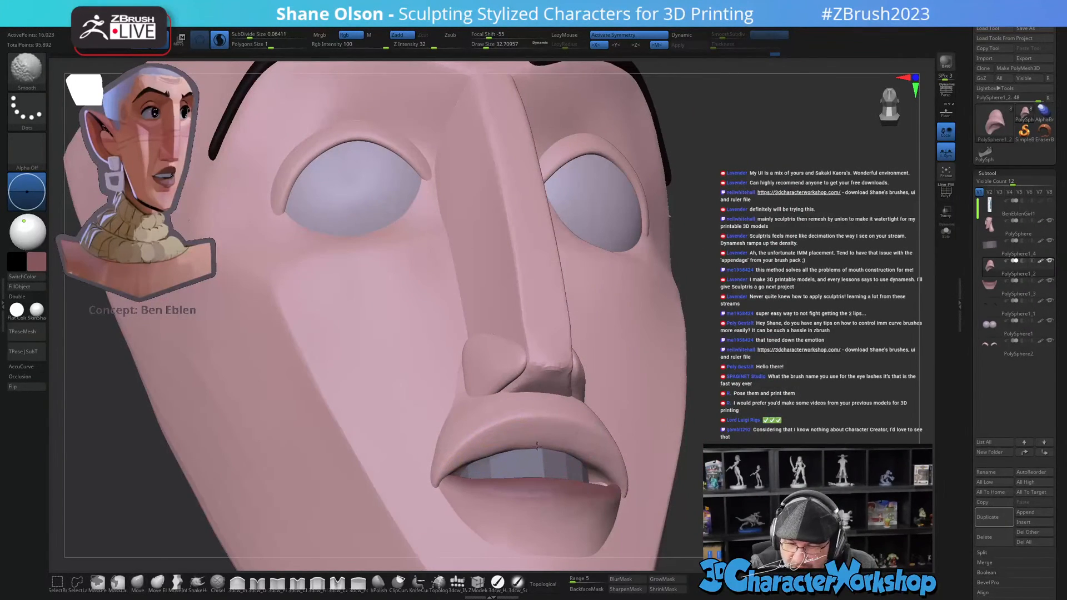
{"action": "right_click_drag", "start_coordinate": [574, 443], "coordinate": [516, 443], "text": "shift"}
Step: Refine the upper lip's curve and corners with the Move brush at a draw size of about 37
{"action": "right_click_drag", "start_coordinate": [716, 439], "coordinate": [547, 448]}
{"action": "mouse_move", "coordinate": [648, 457]}
{"action": "right_mouse_down"}
{"action": "mouse_move", "coordinate": [710, 449]}
{"action": "mouse_move", "coordinate": [605, 477]}
{"action": "right_mouse_up"}
{"action": "mouse_move", "coordinate": [655, 405]}
{"action": "right_mouse_down"}
{"action": "mouse_move", "coordinate": [633, 400]}
{"action": "mouse_move", "coordinate": [639, 391]}
{"action": "right_mouse_up"}
{"action": "key", "text": "bracketright"}
{"action": "key", "text": "s"}
{"action": "left_click_drag", "start_coordinate": [639, 391], "coordinate": [634, 392]}
{"action": "right_click_drag", "start_coordinate": [636, 391], "coordinate": [647, 381], "text": "shift"}
{"action": "mouse_move", "coordinate": [677, 447]}
{"action": "right_mouse_down"}
{"action": "mouse_move", "coordinate": [664, 448]}
{"action": "mouse_move", "coordinate": [638, 410]}
{"action": "mouse_move", "coordinate": [631, 373]}
{"action": "mouse_move", "coordinate": [561, 424]}
{"action": "mouse_move", "coordinate": [596, 413]}
{"action": "right_mouse_up"}
{"action": "mouse_move", "coordinate": [623, 453]}
{"action": "right_mouse_down"}
{"action": "mouse_move", "coordinate": [611, 418]}
{"action": "mouse_move", "coordinate": [518, 444]}
{"action": "right_mouse_up"}
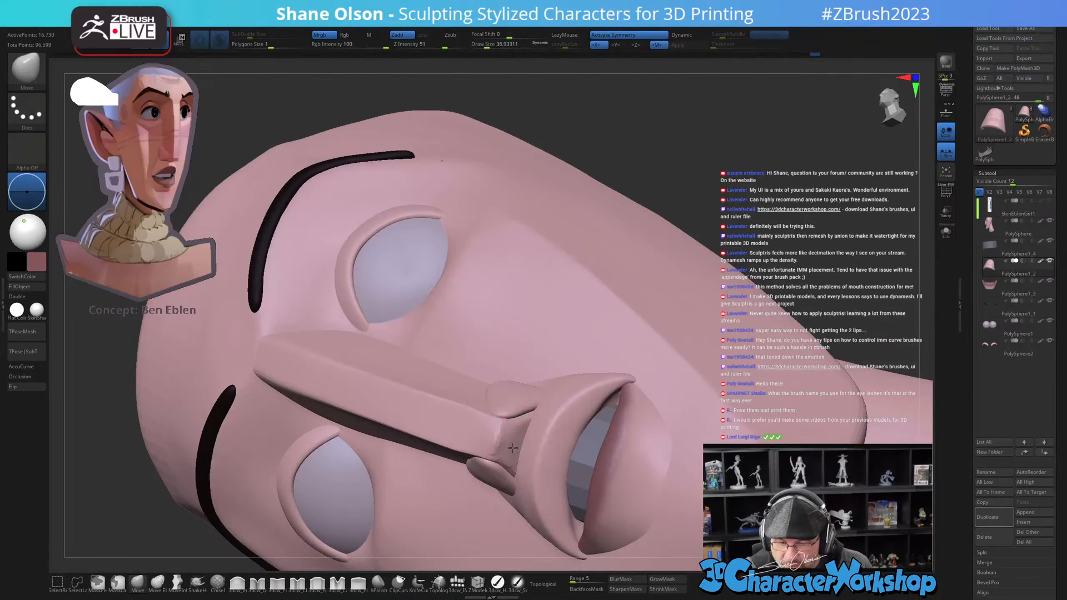
Step: Select the head mesh and reshape the underside of the nose tip with the Move brush at a draw size of about 31
{"action": "key", "text": "s"}
{"action": "left_click_drag", "start_coordinate": [500, 444], "coordinate": [506, 439]}
{"action": "left_click", "coordinate": [516, 436], "text": "alt"}
{"action": "key", "text": "b"}
{"action": "key", "text": "m"}
{"action": "key", "text": "v"}
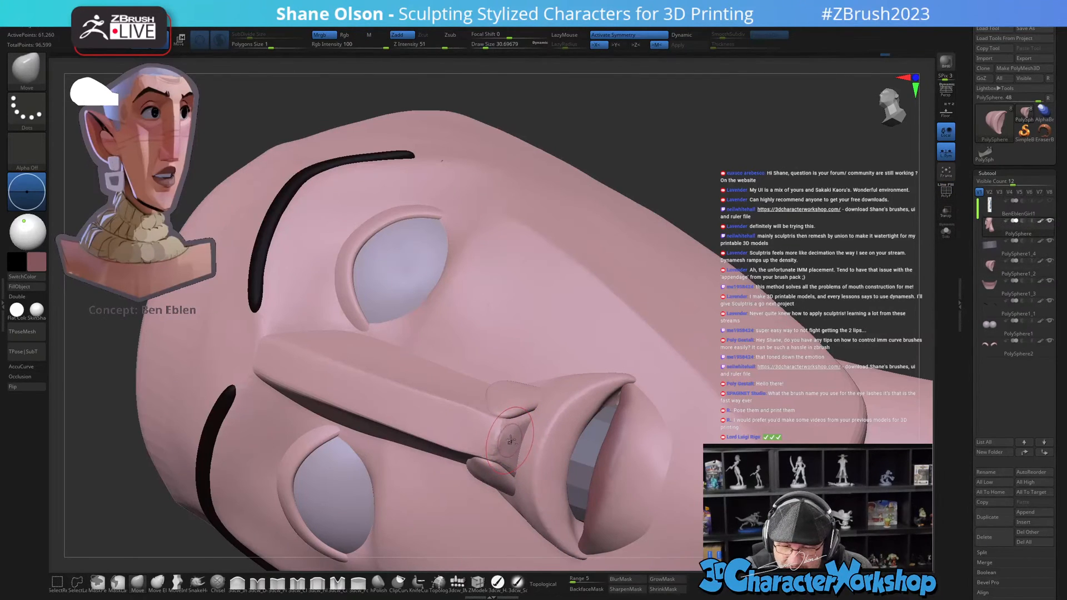
{"action": "key", "text": "shift+f"}
{"action": "key", "text": "shift+f"}
{"action": "left_click_drag", "start_coordinate": [503, 437], "coordinate": [601, 458]}
{"action": "right_click_drag", "start_coordinate": [596, 440], "coordinate": [522, 418]}
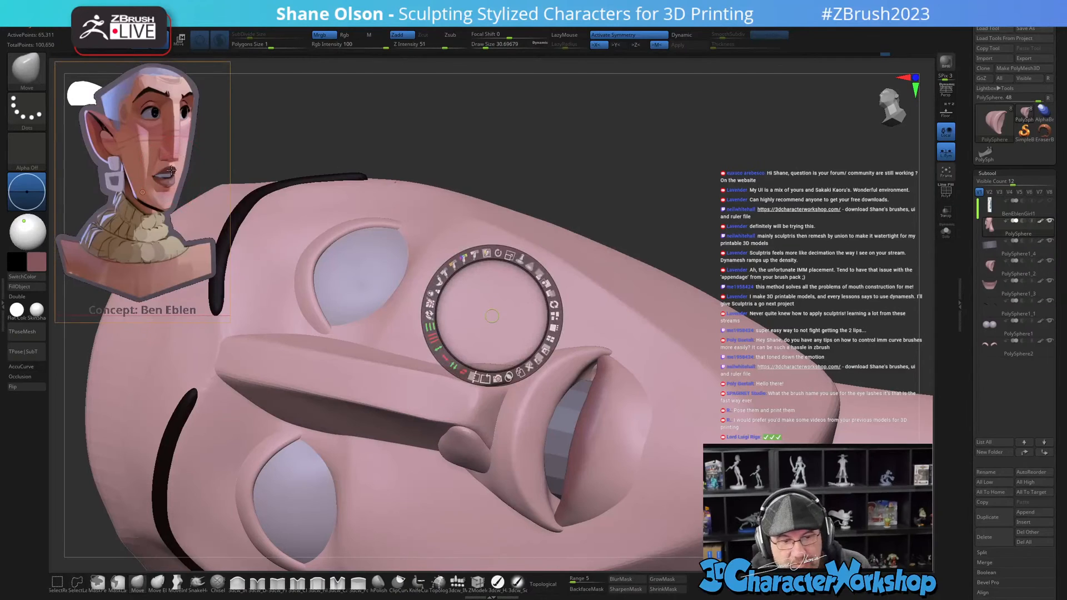
Step: Sample a dark red from the concept's mouth and paint it on the upper lip's underside at a draw size of about 7.5
{"action": "right_click_drag", "start_coordinate": [489, 361], "coordinate": [503, 355]}
{"action": "left_click", "coordinate": [498, 580]}
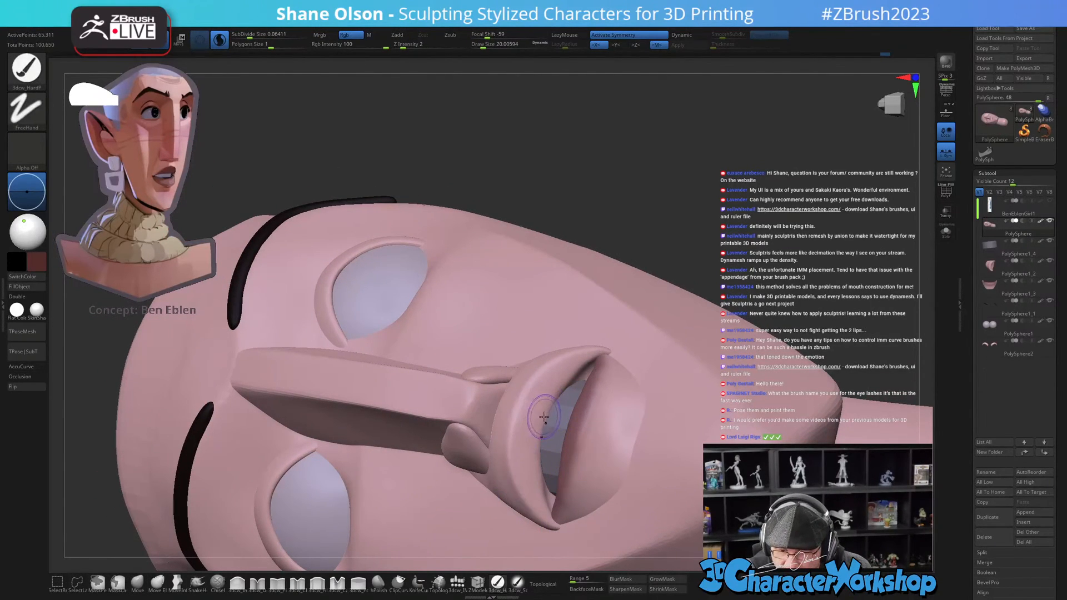
{"action": "left_click", "coordinate": [539, 431], "text": "alt"}
{"action": "left_click_drag", "start_coordinate": [538, 431], "coordinate": [548, 386]}
{"action": "mouse_move", "coordinate": [546, 414]}
{"action": "right_mouse_down", "text": "alt"}
{"action": "mouse_move", "coordinate": [547, 376]}
{"action": "mouse_move", "coordinate": [639, 384]}
{"action": "mouse_move", "coordinate": [568, 395]}
{"action": "right_mouse_up", "text": "alt"}
{"action": "mouse_move", "coordinate": [539, 360]}
{"action": "right_mouse_down", "text": "ctrl"}
{"action": "mouse_move", "coordinate": [538, 417]}
{"action": "mouse_move", "coordinate": [521, 351]}
{"action": "right_mouse_up", "text": "ctrl"}
{"action": "key", "text": "s"}
{"action": "left_click_drag", "start_coordinate": [531, 354], "coordinate": [521, 354]}
{"action": "mouse_move", "coordinate": [510, 307]}
{"action": "left_mouse_down"}
{"action": "mouse_move", "coordinate": [488, 404]}
{"action": "mouse_move", "coordinate": [508, 469]}
{"action": "mouse_move", "coordinate": [559, 518]}
{"action": "mouse_move", "coordinate": [536, 417]}
{"action": "left_mouse_up"}
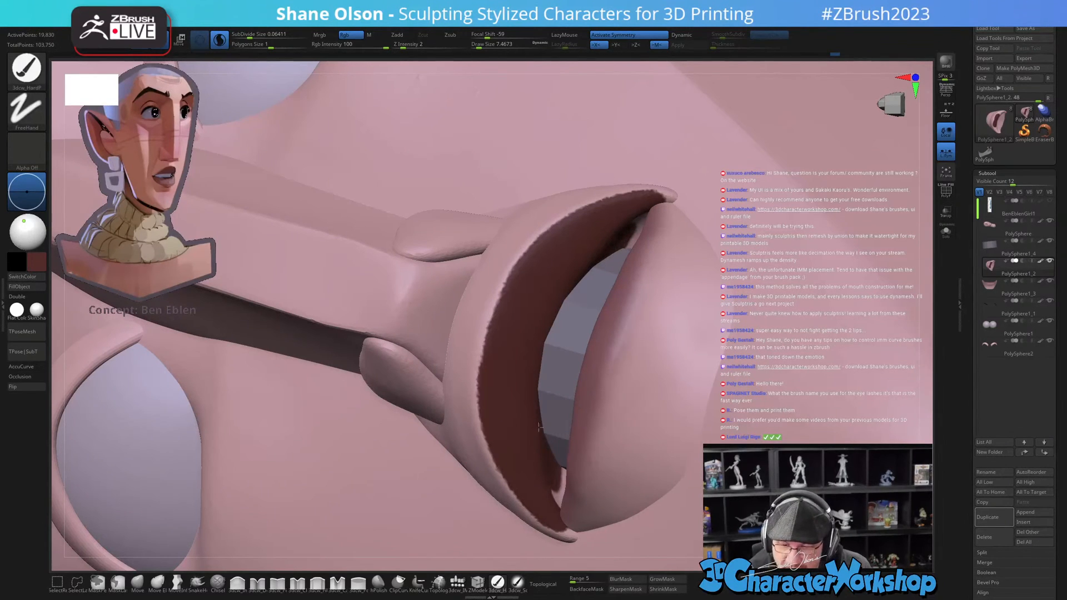
Step: Isolate the upper lip and fill its inner surface with the dark red at a draw size of about 20
{"action": "right_click_drag", "start_coordinate": [544, 338], "coordinate": [594, 374]}
{"action": "left_click", "coordinate": [946, 237]}
{"action": "mouse_move", "coordinate": [600, 379]}
{"action": "left_mouse_down"}
{"action": "mouse_move", "coordinate": [611, 277]}
{"action": "mouse_move", "coordinate": [542, 333]}
{"action": "mouse_move", "coordinate": [550, 289]}
{"action": "mouse_move", "coordinate": [641, 220]}
{"action": "mouse_move", "coordinate": [667, 250]}
{"action": "mouse_move", "coordinate": [675, 334]}
{"action": "mouse_move", "coordinate": [662, 305]}
{"action": "left_mouse_up"}
{"action": "left_click", "coordinate": [945, 233]}
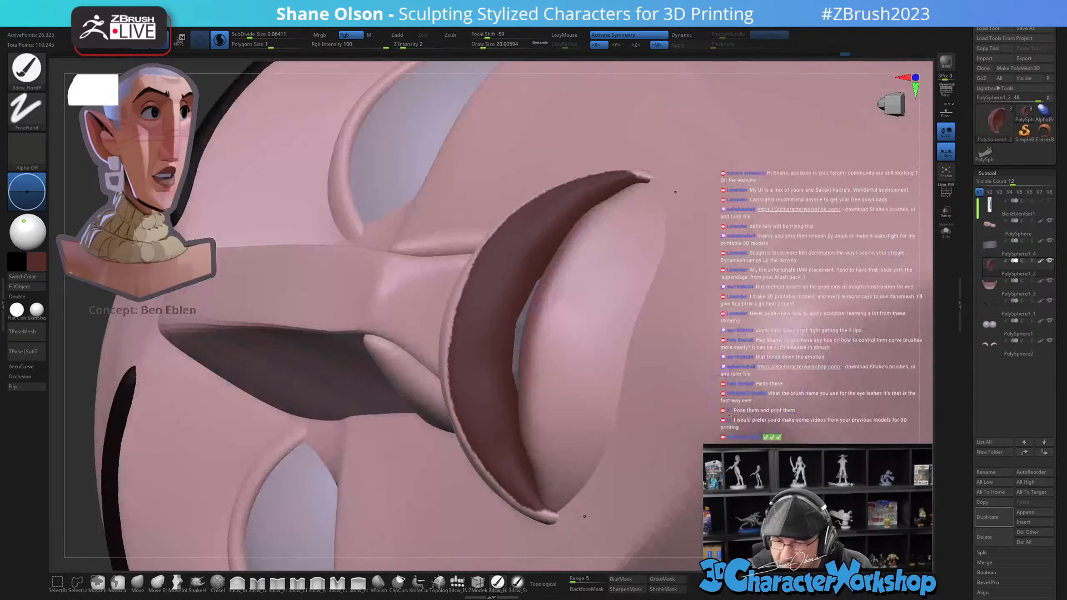
Step: Isolate the head mesh and paint the inside of the mouth cavity dark red
{"action": "right_click_drag", "start_coordinate": [638, 381], "coordinate": [650, 388]}
{"action": "left_click", "coordinate": [679, 412], "text": "alt"}
{"action": "key", "text": "shift+f"}
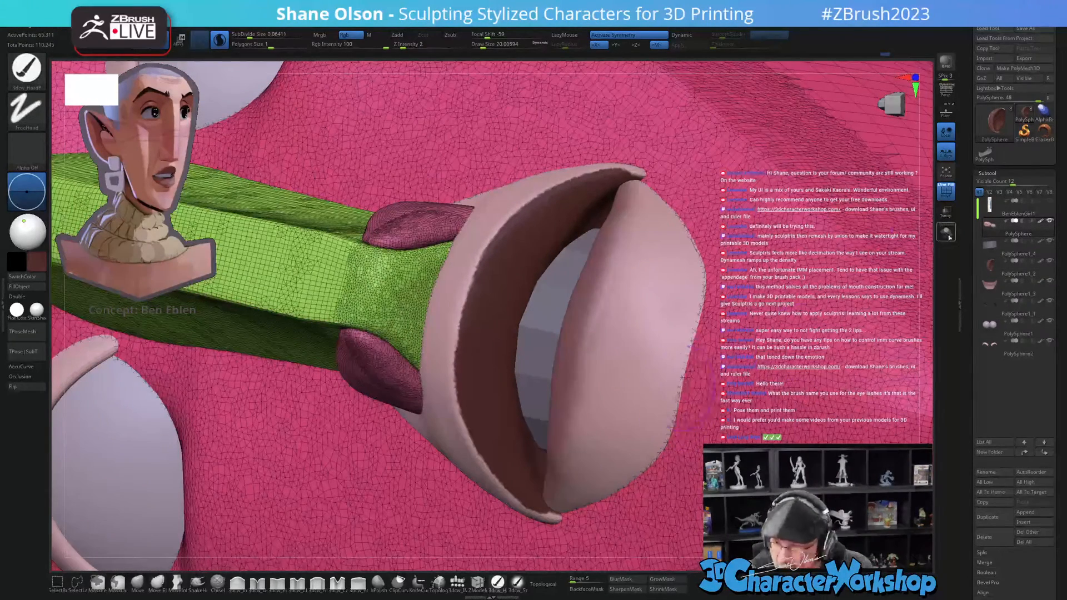
{"action": "left_click", "coordinate": [946, 234]}
{"action": "right_click_drag", "start_coordinate": [603, 402], "coordinate": [578, 405]}
{"action": "mouse_move", "coordinate": [550, 400]}
{"action": "left_mouse_down"}
{"action": "mouse_move", "coordinate": [543, 322]}
{"action": "mouse_move", "coordinate": [505, 336]}
{"action": "mouse_move", "coordinate": [516, 430]}
{"action": "mouse_move", "coordinate": [559, 239]}
{"action": "mouse_move", "coordinate": [521, 294]}
{"action": "left_mouse_up"}
{"action": "key", "text": "shift+f"}
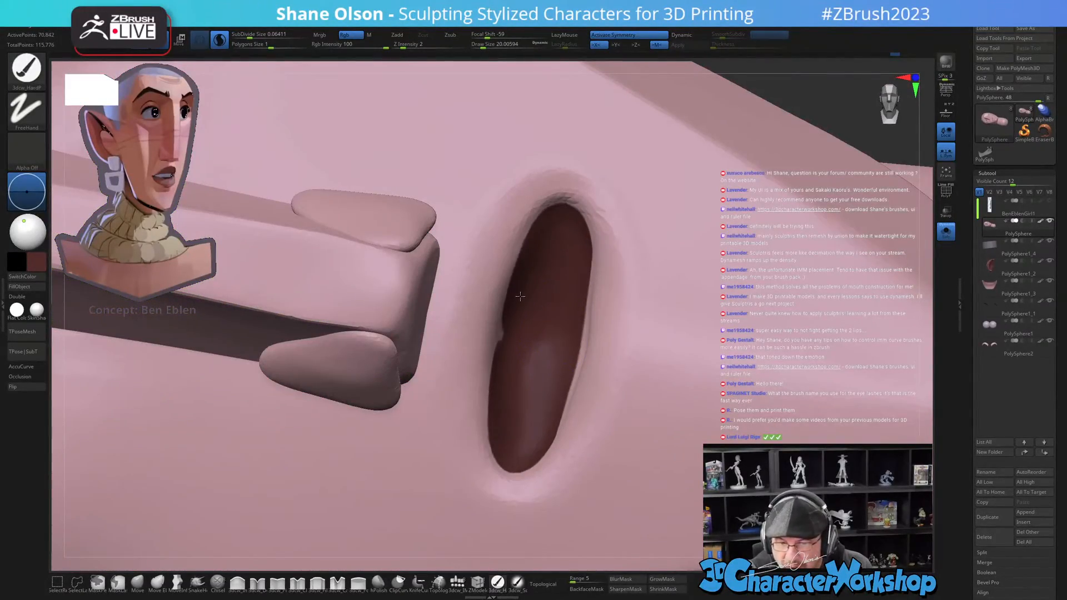
Step: Extend the dark red to the mouth cavity's edges and show the other parts again
{"action": "mouse_move", "coordinate": [532, 295]}
{"action": "right_mouse_down"}
{"action": "mouse_move", "coordinate": [561, 310]}
{"action": "mouse_move", "coordinate": [577, 291]}
{"action": "right_mouse_up"}
{"action": "mouse_move", "coordinate": [614, 250]}
{"action": "left_mouse_down"}
{"action": "mouse_move", "coordinate": [614, 278]}
{"action": "mouse_move", "coordinate": [598, 244]}
{"action": "mouse_move", "coordinate": [603, 311]}
{"action": "left_mouse_up"}
{"action": "right_click_drag", "start_coordinate": [602, 311], "coordinate": [533, 300]}
{"action": "mouse_move", "coordinate": [583, 262]}
{"action": "left_mouse_down"}
{"action": "mouse_move", "coordinate": [525, 356]}
{"action": "mouse_move", "coordinate": [570, 440]}
{"action": "left_mouse_up"}
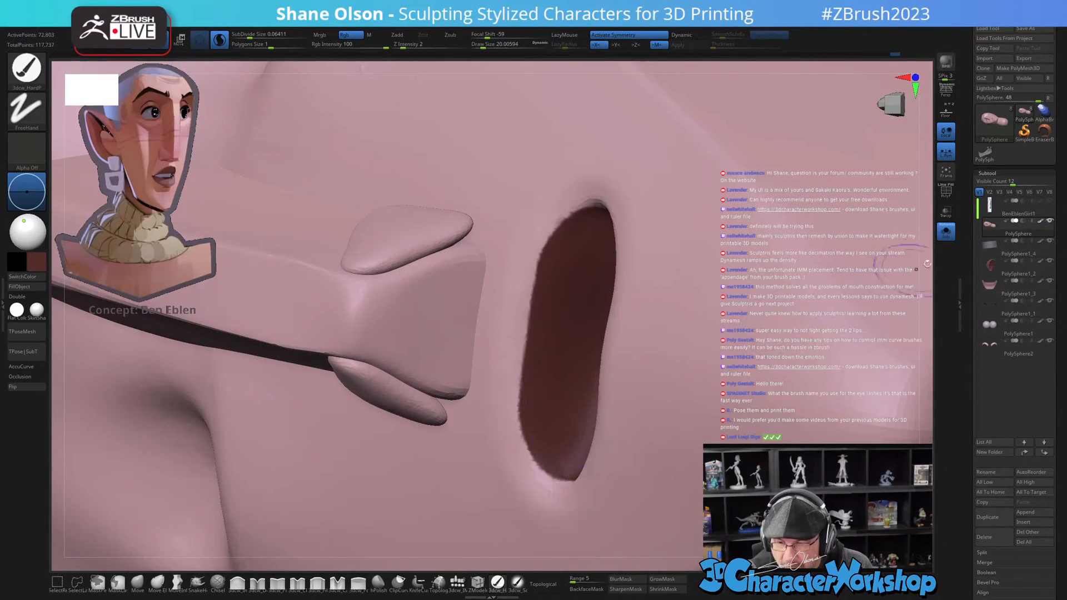
{"action": "left_click", "coordinate": [945, 231]}
{"action": "mouse_move", "coordinate": [652, 405]}
{"action": "right_mouse_down"}
{"action": "mouse_move", "coordinate": [671, 402]}
{"action": "mouse_move", "coordinate": [613, 411]}
{"action": "mouse_move", "coordinate": [638, 402]}
{"action": "mouse_move", "coordinate": [674, 341]}
{"action": "mouse_move", "coordinate": [653, 300]}
{"action": "mouse_move", "coordinate": [678, 392]}
{"action": "mouse_move", "coordinate": [610, 435]}
{"action": "right_mouse_up"}
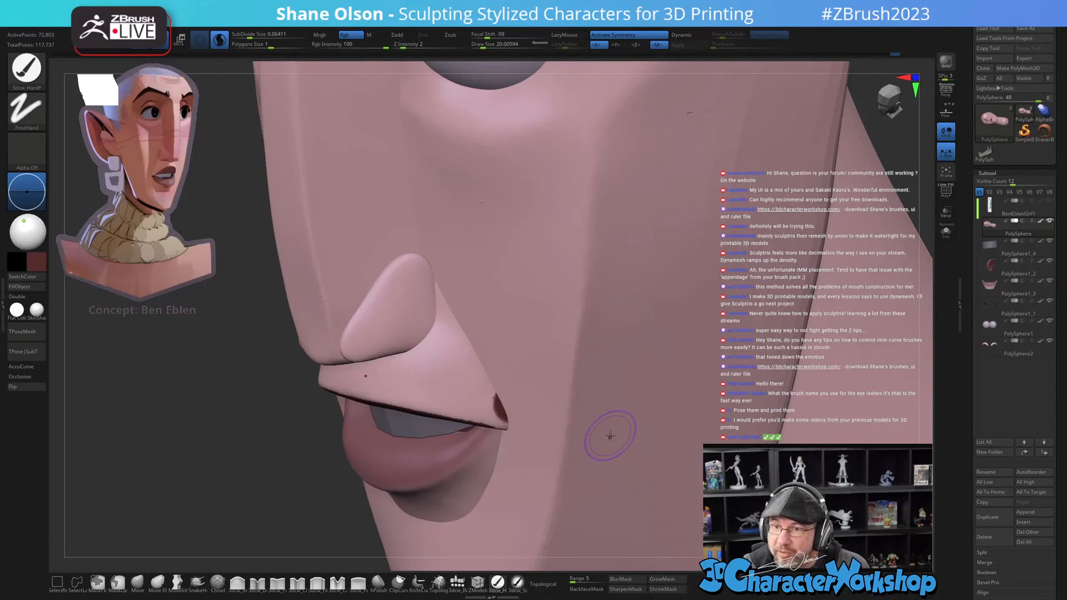
Step: Sample the skin colour and reduce the paint brush's draw size to about 10.5
{"action": "right_click_drag", "start_coordinate": [507, 389], "coordinate": [509, 376]}
{"action": "key", "text": "c"}
{"action": "key", "text": "s"}
{"action": "left_click_drag", "start_coordinate": [482, 364], "coordinate": [478, 364]}
{"action": "right_click_drag", "start_coordinate": [498, 360], "coordinate": [489, 329]}
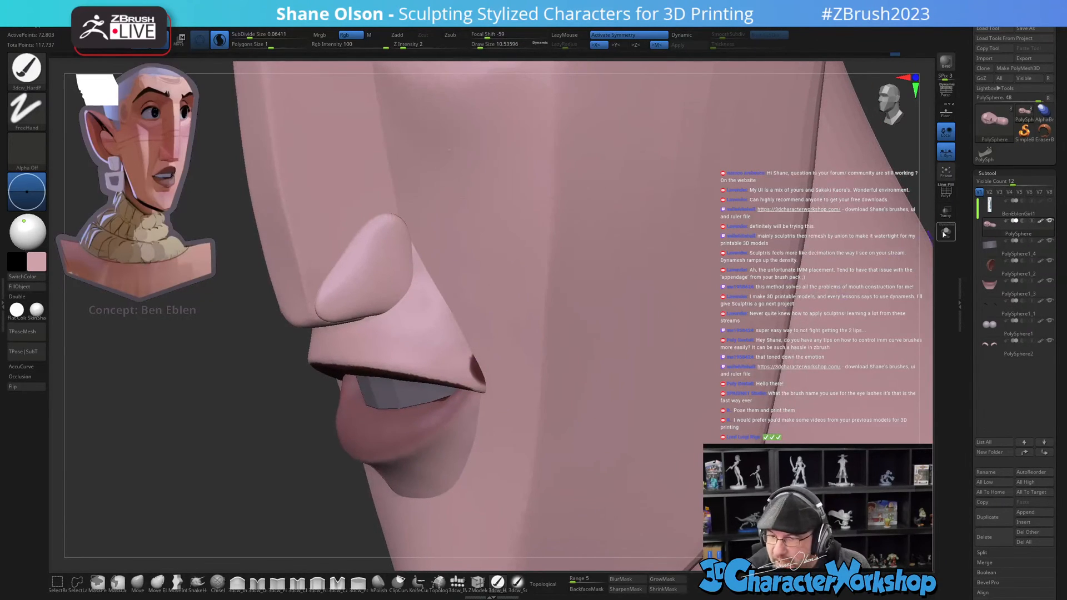
{"action": "left_click", "coordinate": [945, 232]}
{"action": "left_click", "coordinate": [946, 233]}
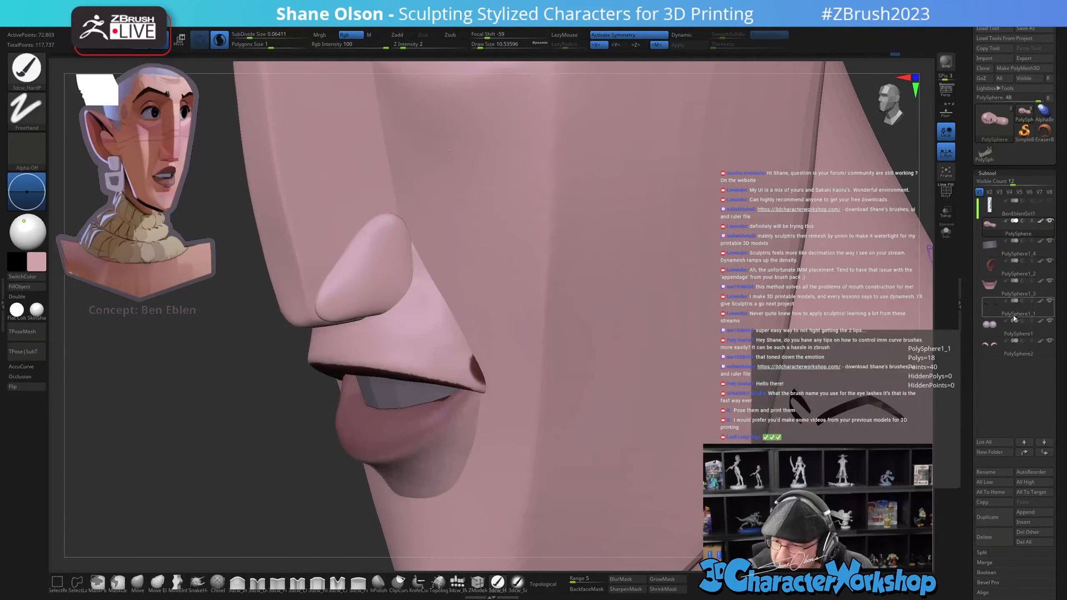
Step: Isolate the upper lip, paint skin colour over the stray dark patch at its outer corner, and show the whole head again
{"action": "left_click", "coordinate": [448, 335], "text": "alt"}
{"action": "mouse_move", "coordinate": [448, 326]}
{"action": "right_mouse_down"}
{"action": "mouse_move", "coordinate": [454, 352]}
{"action": "mouse_move", "coordinate": [448, 326]}
{"action": "right_mouse_up"}
{"action": "left_click", "coordinate": [946, 233]}
{"action": "mouse_move", "coordinate": [571, 393]}
{"action": "right_mouse_down"}
{"action": "mouse_move", "coordinate": [500, 388]}
{"action": "mouse_move", "coordinate": [447, 361]}
{"action": "mouse_move", "coordinate": [455, 373]}
{"action": "mouse_move", "coordinate": [451, 361]}
{"action": "right_mouse_up"}
{"action": "mouse_move", "coordinate": [448, 364]}
{"action": "left_mouse_down"}
{"action": "mouse_move", "coordinate": [462, 398]}
{"action": "mouse_move", "coordinate": [458, 353]}
{"action": "mouse_move", "coordinate": [485, 400]}
{"action": "mouse_move", "coordinate": [497, 345]}
{"action": "left_mouse_up"}
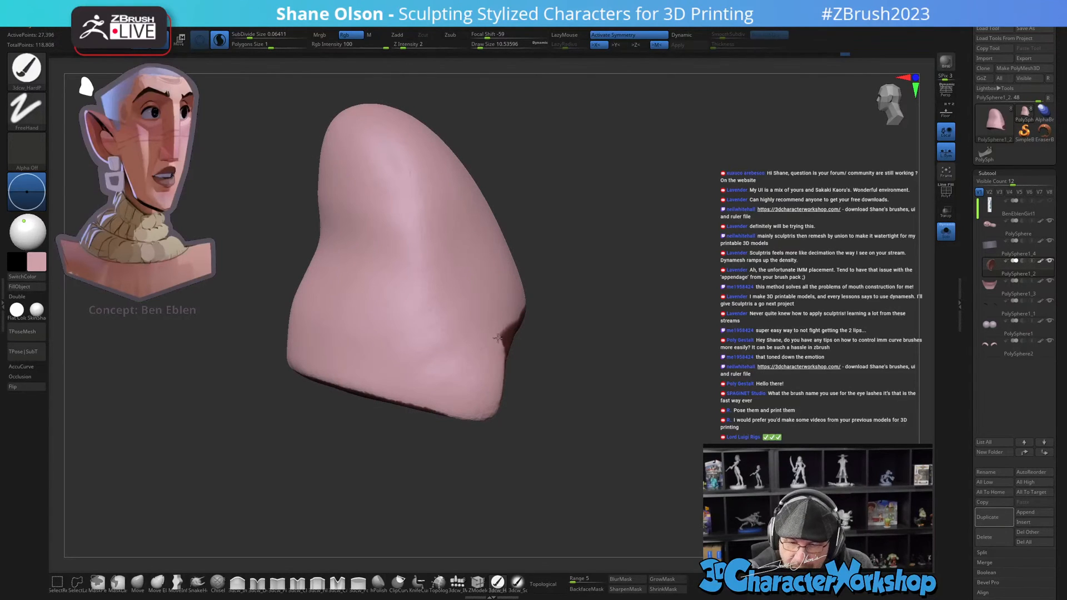
{"action": "left_click", "coordinate": [948, 237]}
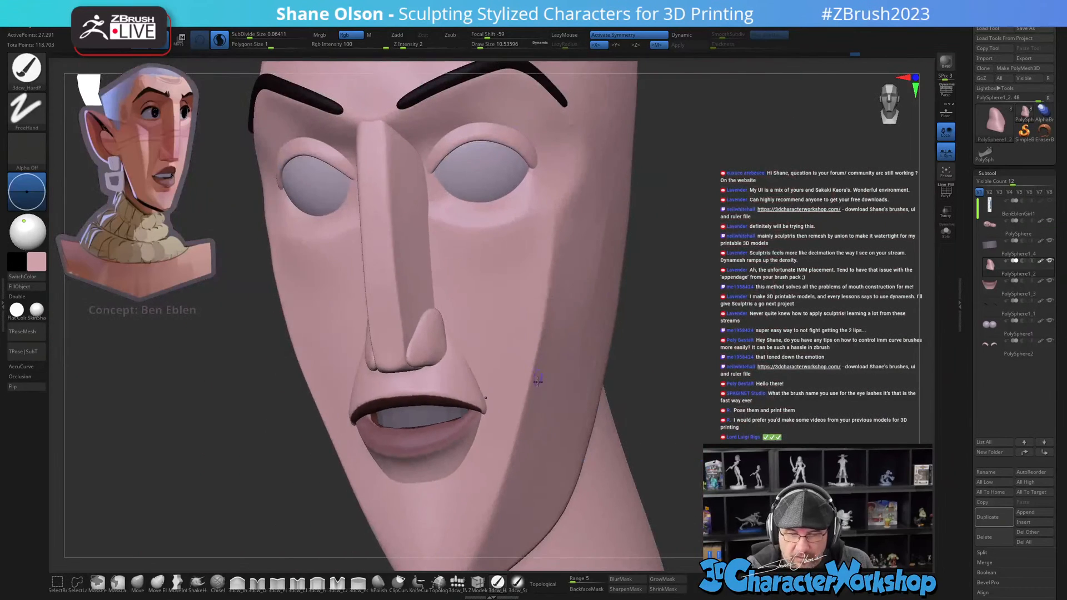
Step: Select the teeth mesh and examine the head and mouth from front and three-quarter views
{"action": "right_click_drag", "start_coordinate": [538, 381], "coordinate": [706, 414], "text": "shift"}
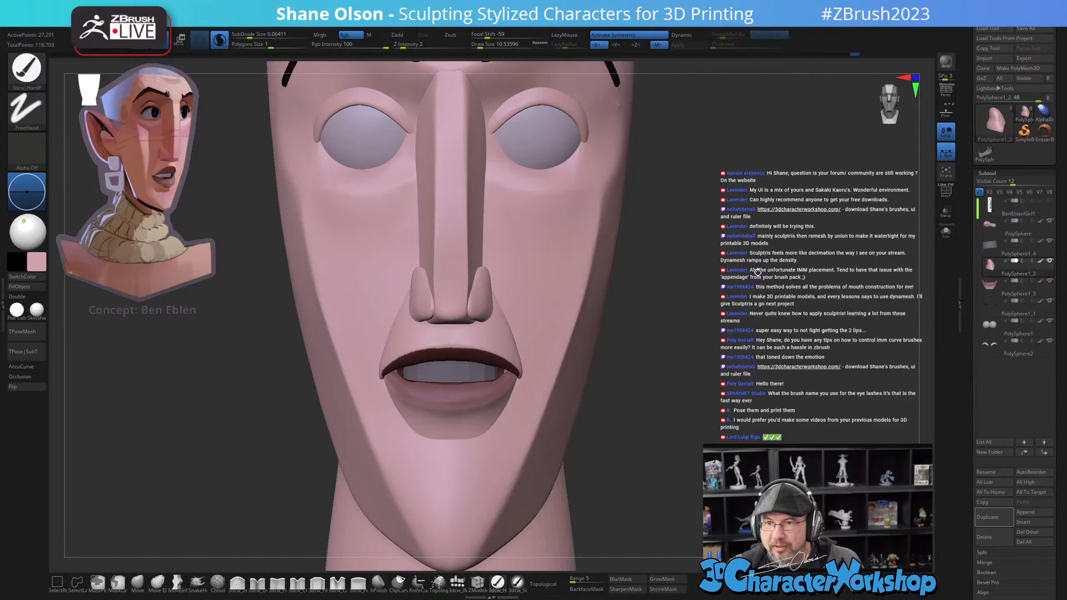
{"action": "right_click_drag", "start_coordinate": [757, 334], "coordinate": [693, 321], "text": "alt"}
{"action": "left_click", "coordinate": [490, 374], "text": "alt"}
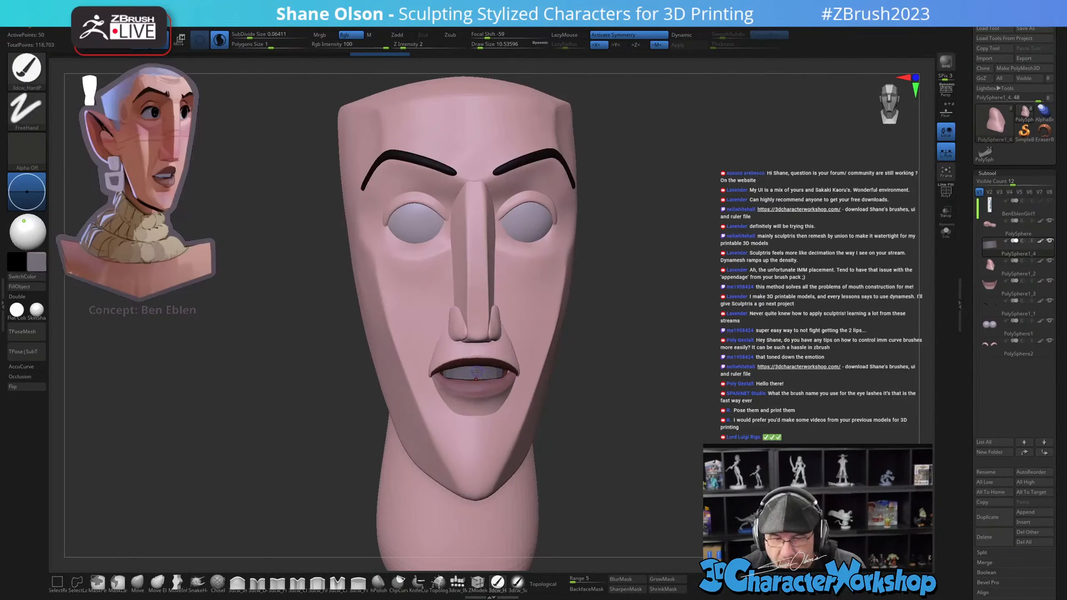
{"action": "right_click_drag", "start_coordinate": [641, 379], "coordinate": [645, 381], "text": "shift"}
{"action": "right_click_drag", "start_coordinate": [192, 352], "coordinate": [216, 356]}
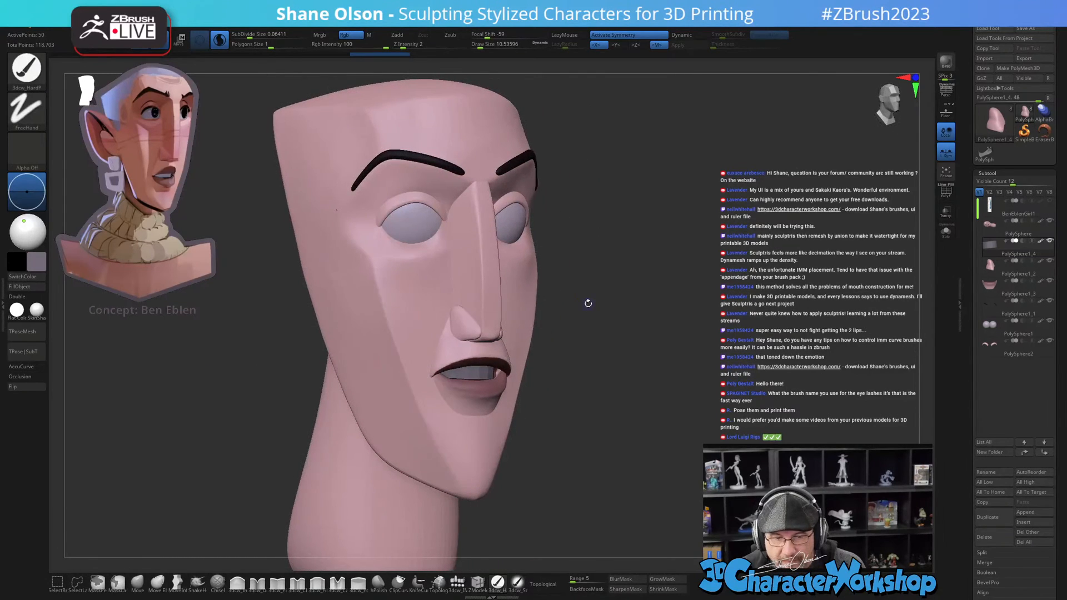
{"action": "right_click_drag", "start_coordinate": [633, 334], "coordinate": [580, 233]}
{"action": "left_click_drag", "start_coordinate": [295, 337], "coordinate": [288, 338]}
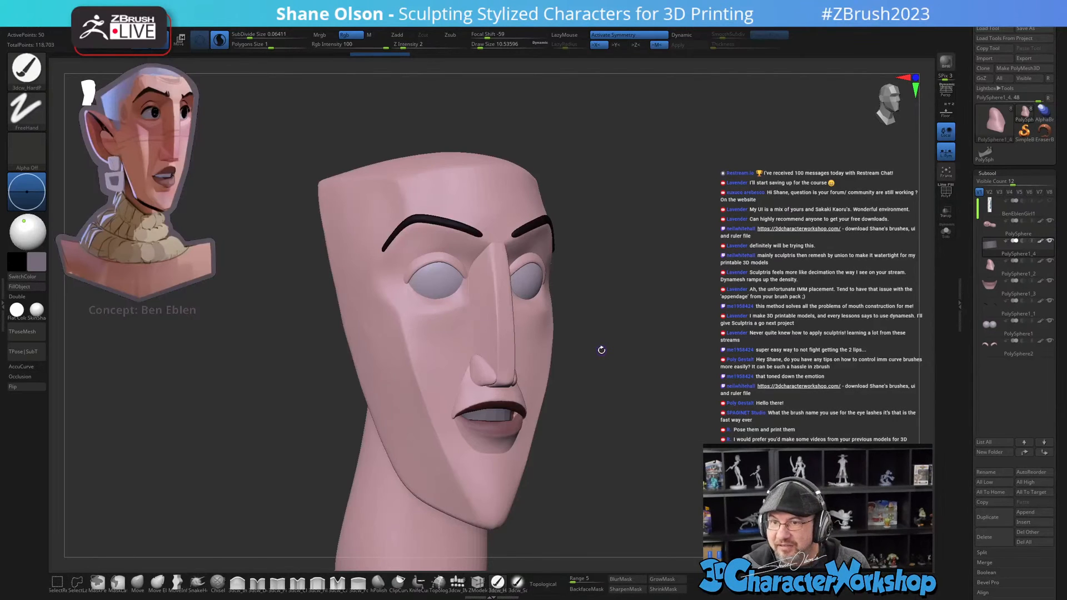
{"action": "left_click_drag", "start_coordinate": [601, 349], "coordinate": [618, 385]}
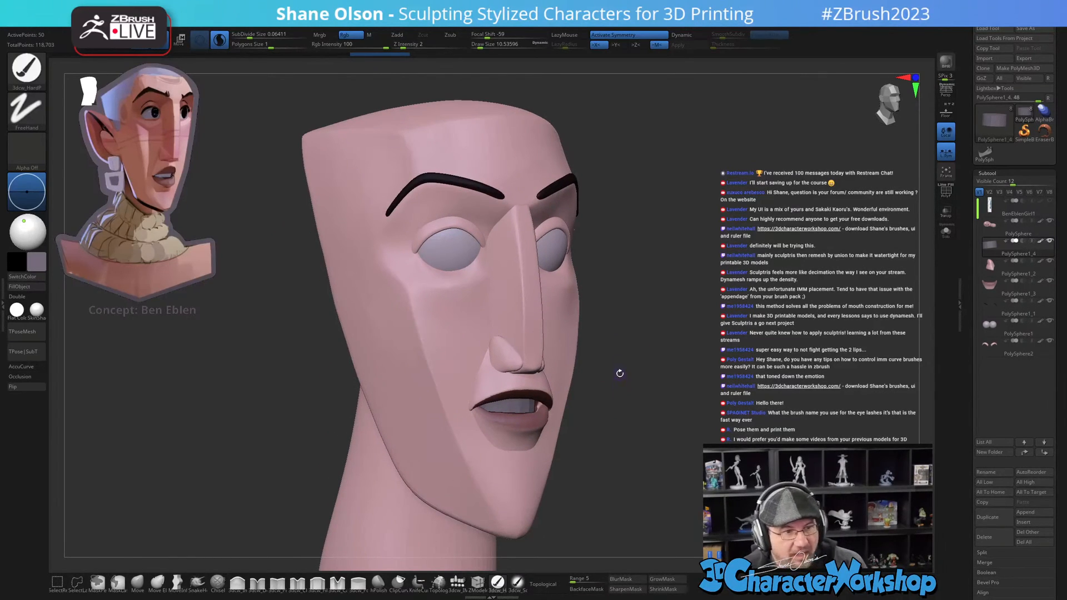
{"action": "left_click_drag", "start_coordinate": [620, 374], "coordinate": [617, 376]}
Step: Set the draw size to about 46, show polygroup wireframes, turn on dynamic subdivision for the teeth and lighten their colour to off-white
{"action": "key", "text": "s"}
{"action": "left_click_drag", "start_coordinate": [600, 431], "coordinate": [610, 431]}
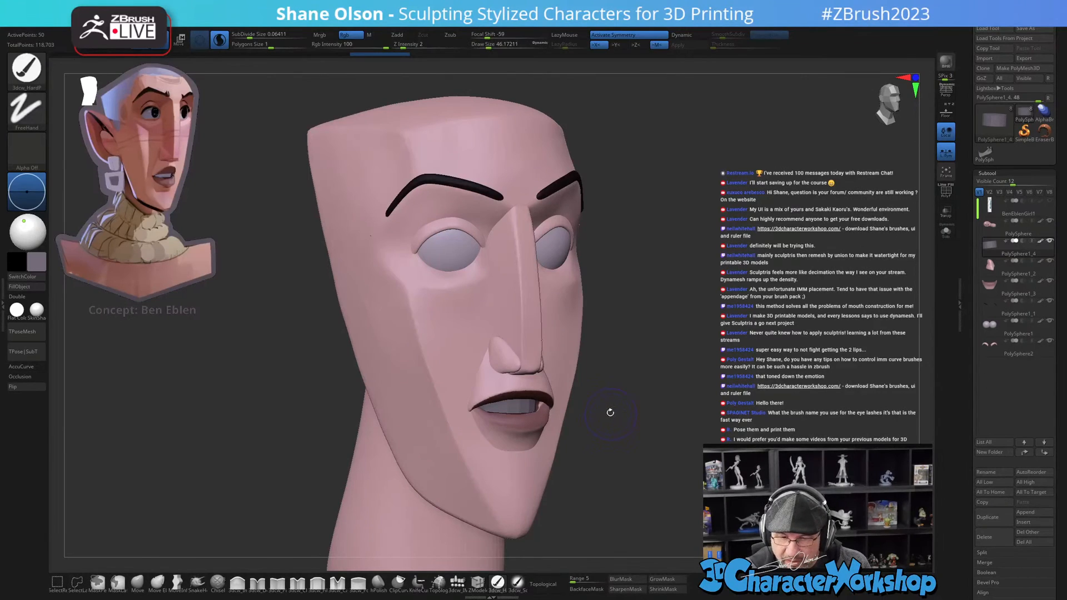
{"action": "left_click_drag", "start_coordinate": [608, 393], "coordinate": [594, 390]}
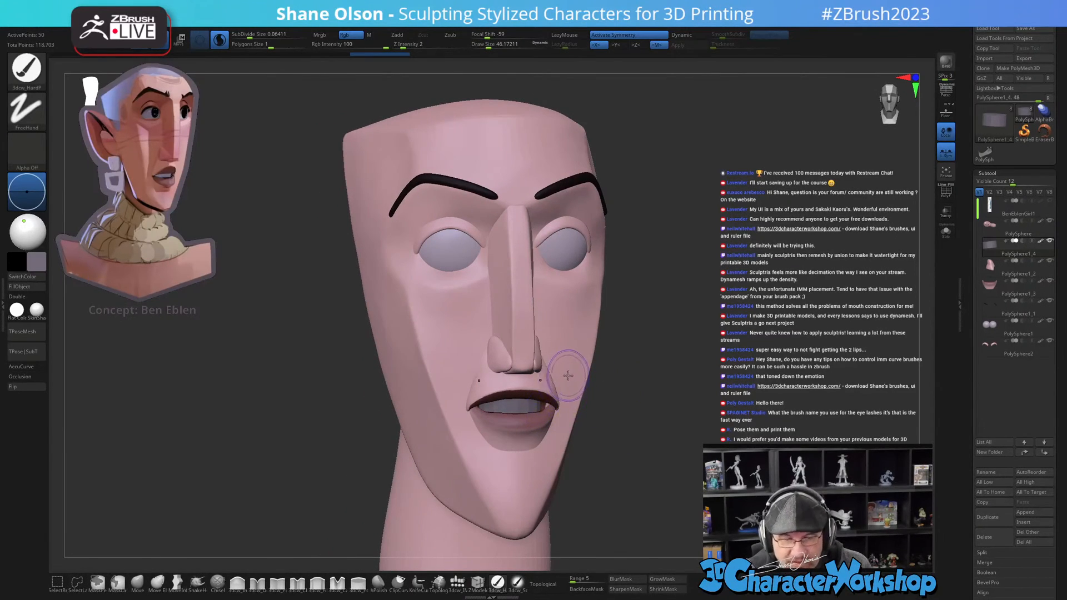
{"action": "key", "text": "shift+f"}
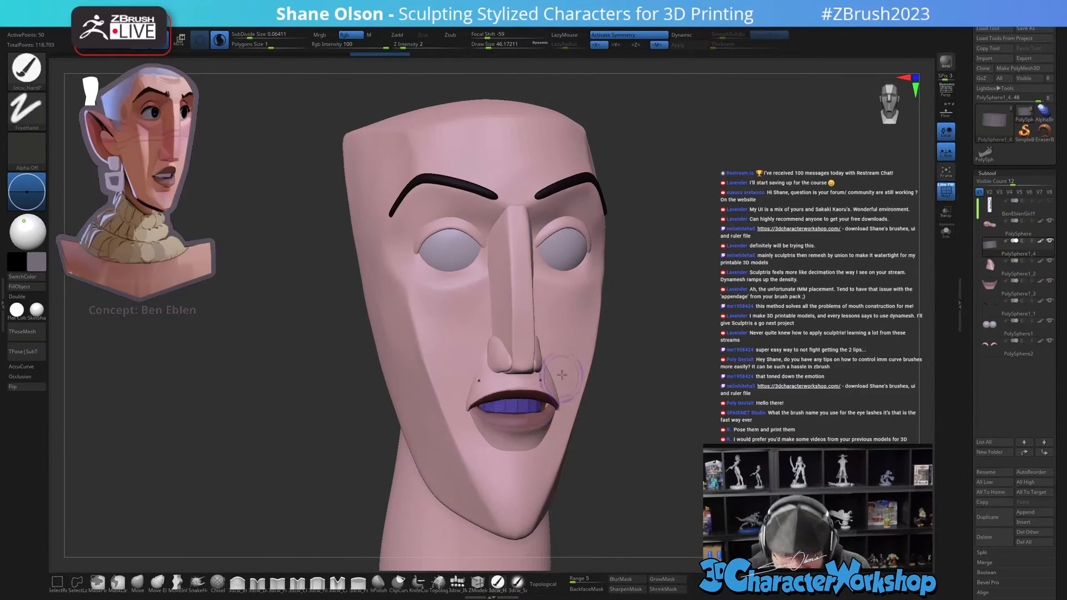
{"action": "key", "text": "shift+d"}
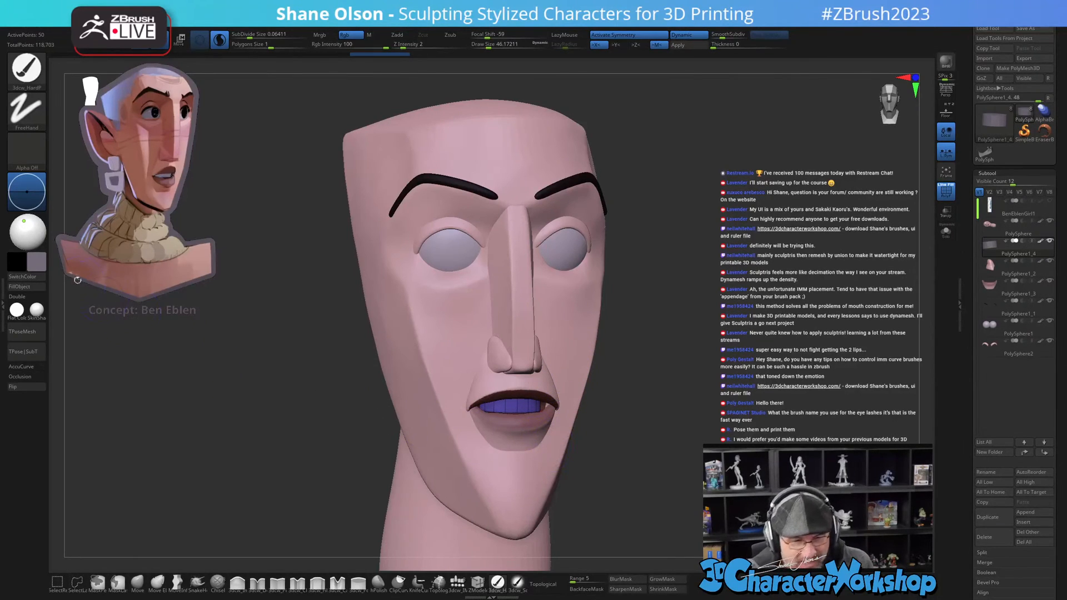
{"action": "left_click", "coordinate": [36, 261]}
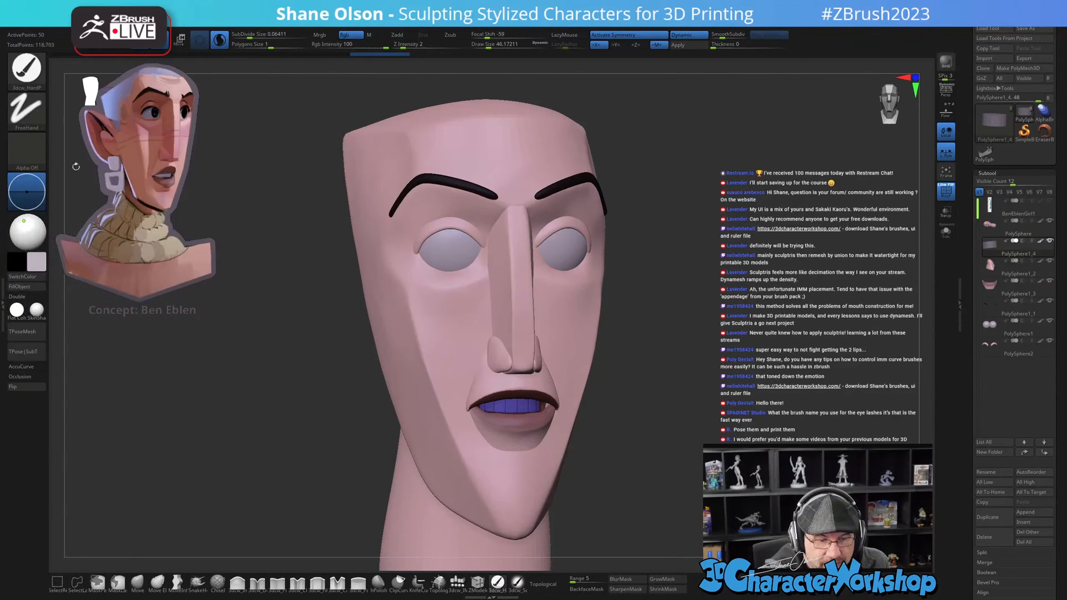
Step: Centre and realign the transform gizmo on the teeth and scale them wider across the mouth
{"action": "left_click_drag", "start_coordinate": [607, 435], "coordinate": [684, 439]}
{"action": "key", "text": "w"}
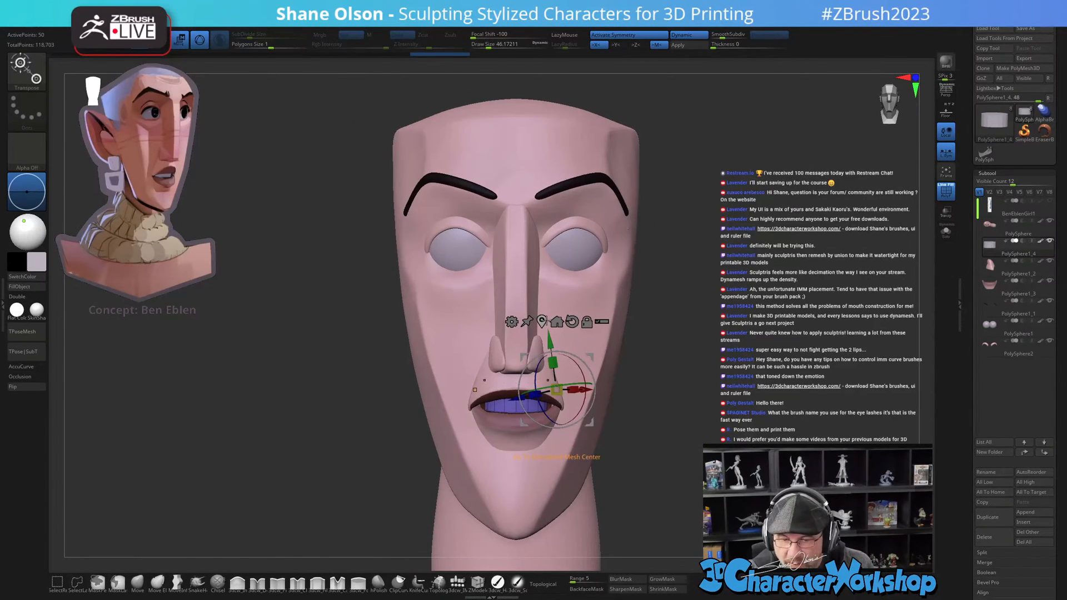
{"action": "key", "text": "x"}
{"action": "key", "text": "x"}
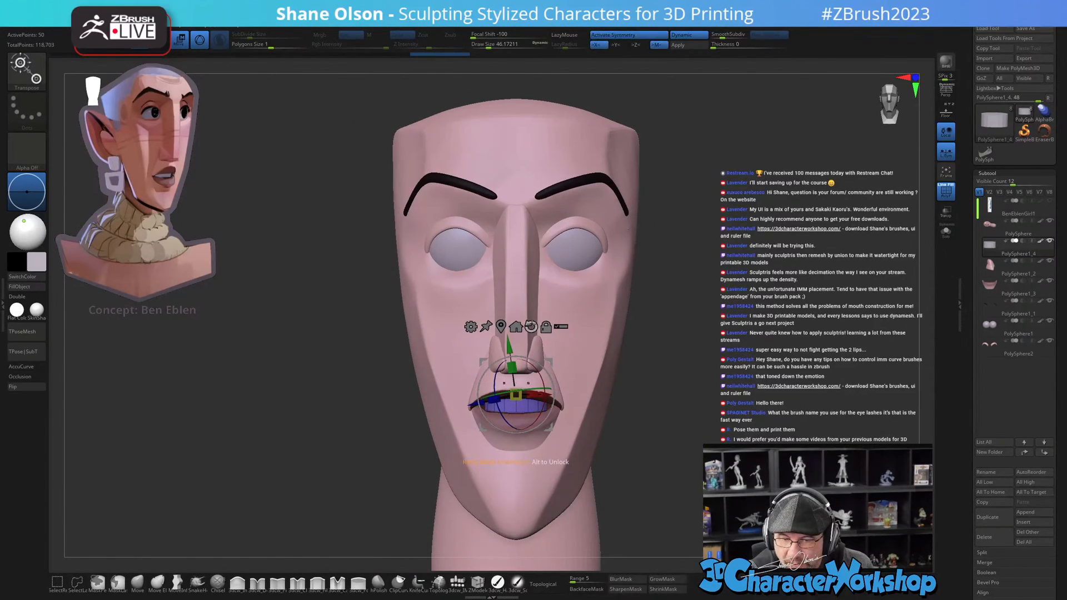
{"action": "left_click_drag", "start_coordinate": [494, 388], "coordinate": [486, 394]}
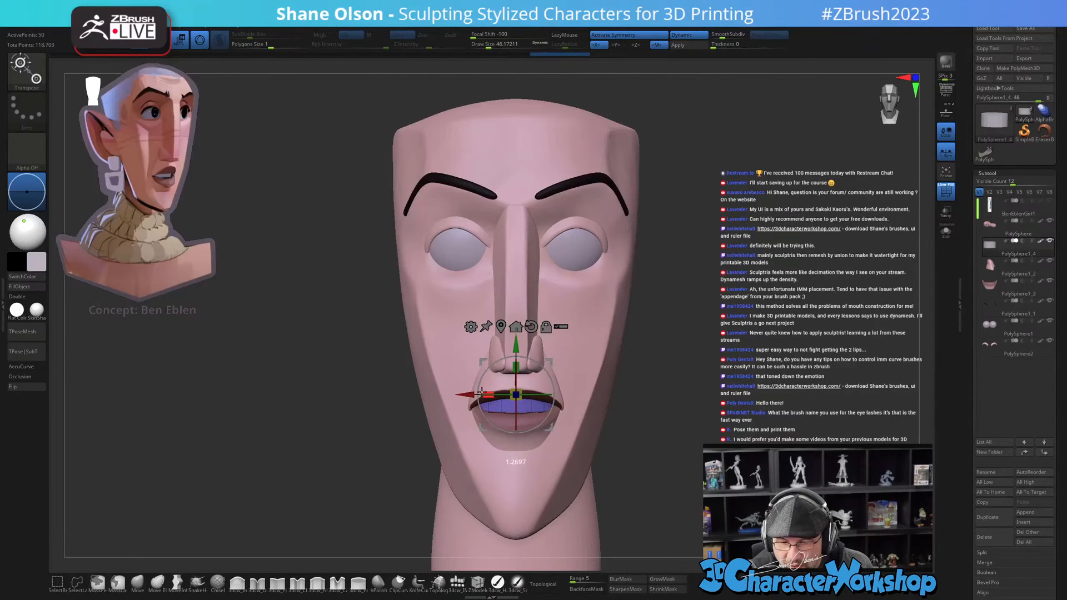
Step: Nudge the teeth into position behind the lips, checking the fit from several angles, and return to brush mode
{"action": "right_click_drag", "start_coordinate": [481, 393], "coordinate": [601, 439]}
{"action": "right_click_drag", "start_coordinate": [581, 341], "coordinate": [554, 352], "text": "ctrl"}
{"action": "left_click_drag", "start_coordinate": [551, 353], "coordinate": [549, 350]}
{"action": "right_click_drag", "start_coordinate": [561, 350], "coordinate": [580, 369]}
{"action": "mouse_move", "coordinate": [506, 330]}
{"action": "left_mouse_down"}
{"action": "mouse_move", "coordinate": [506, 314]}
{"action": "mouse_move", "coordinate": [506, 326]}
{"action": "left_mouse_up"}
{"action": "right_click_drag", "start_coordinate": [580, 416], "coordinate": [622, 391]}
{"action": "mouse_move", "coordinate": [667, 421]}
{"action": "right_mouse_down"}
{"action": "mouse_move", "coordinate": [700, 433]}
{"action": "mouse_move", "coordinate": [651, 421]}
{"action": "mouse_move", "coordinate": [619, 517]}
{"action": "mouse_move", "coordinate": [612, 452]}
{"action": "right_mouse_up"}
{"action": "key", "text": "q"}
{"action": "key", "text": "w"}
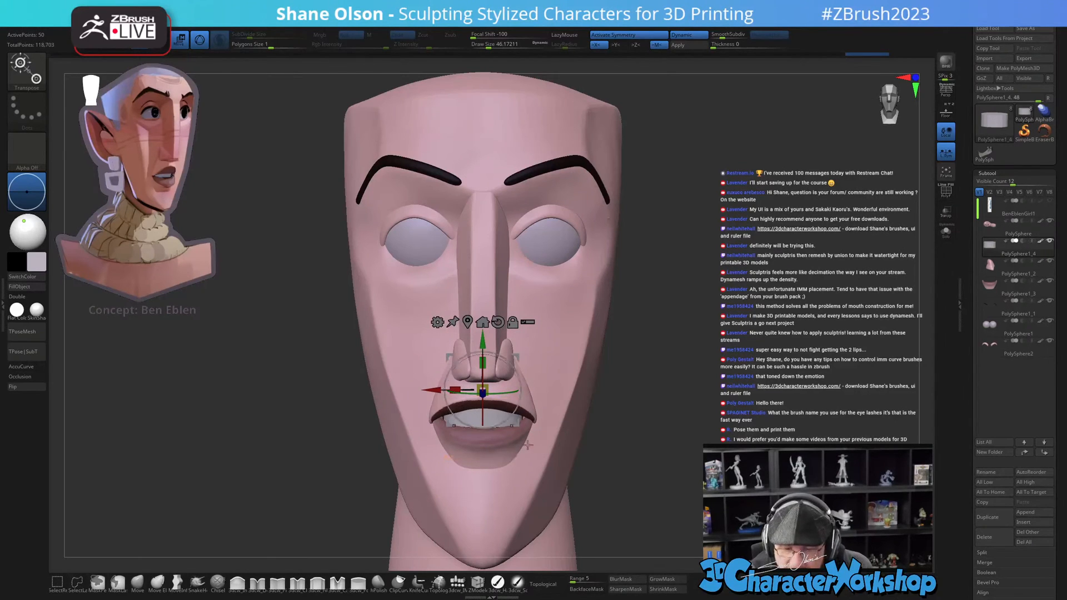
{"action": "key", "text": "q"}
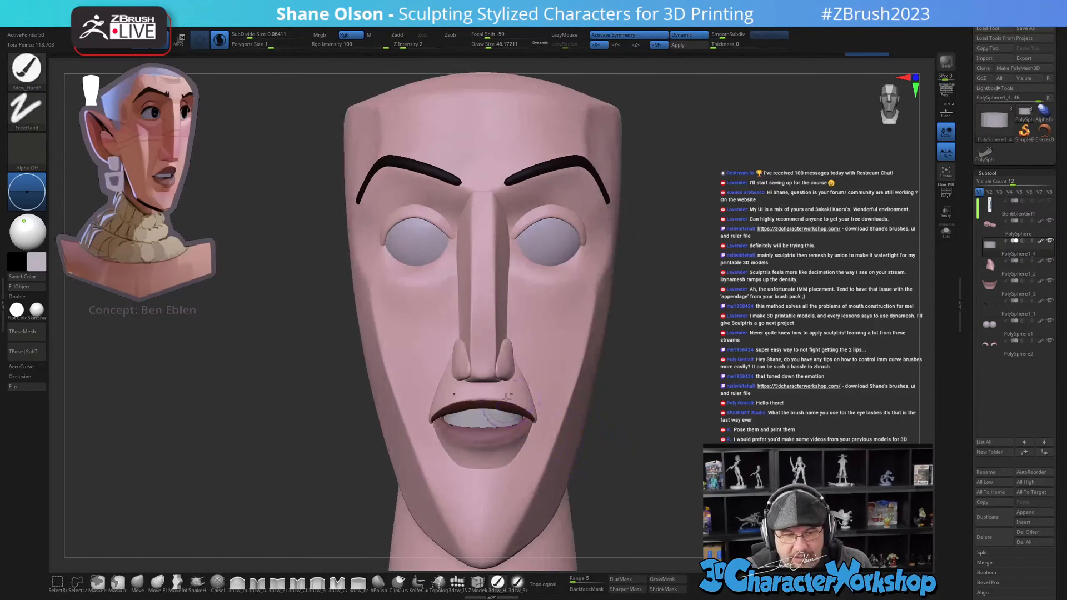
Step: Select the upper lip and reshape its lower edge with the Move brush, reducing the draw size to 28.75
{"action": "left_click", "coordinate": [498, 400], "text": "alt"}
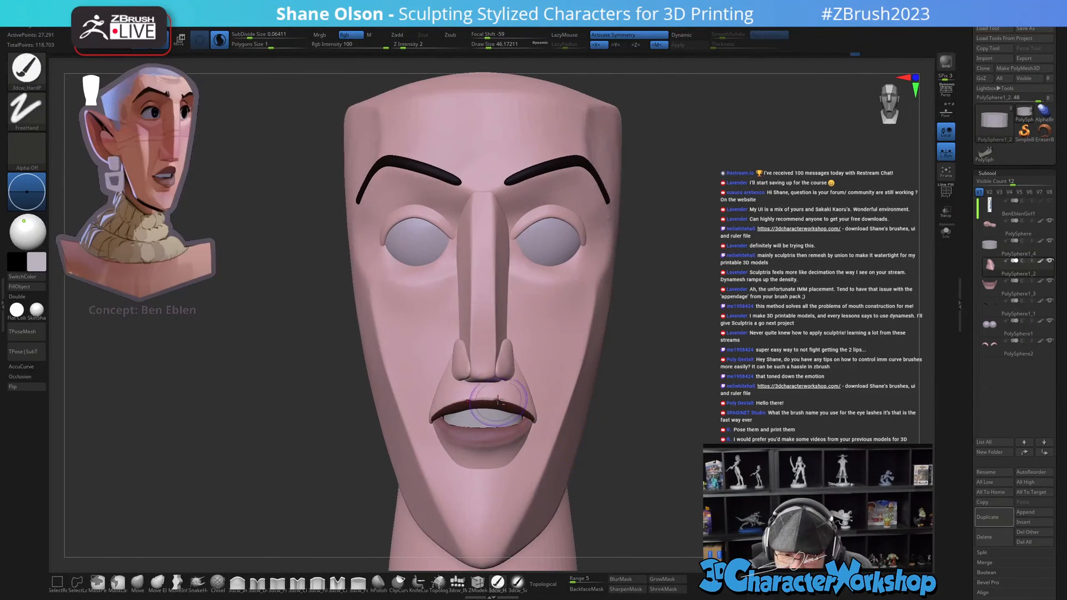
{"action": "left_click", "coordinate": [140, 582]}
{"action": "right_click_drag", "start_coordinate": [543, 352], "coordinate": [539, 374], "text": "ctrl"}
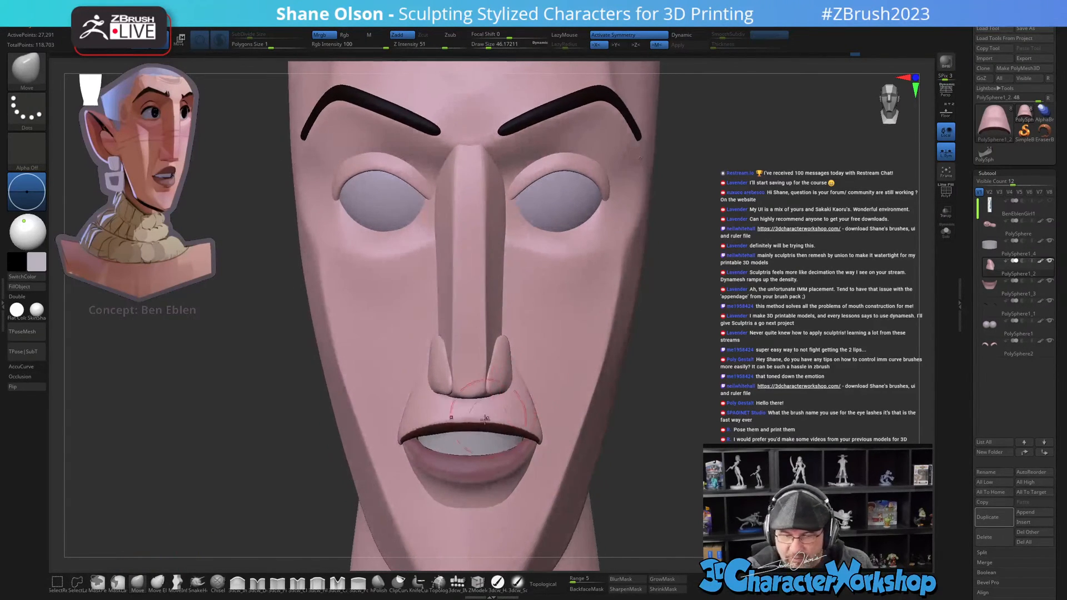
{"action": "key", "text": "shift+f"}
{"action": "key", "text": "shift+f"}
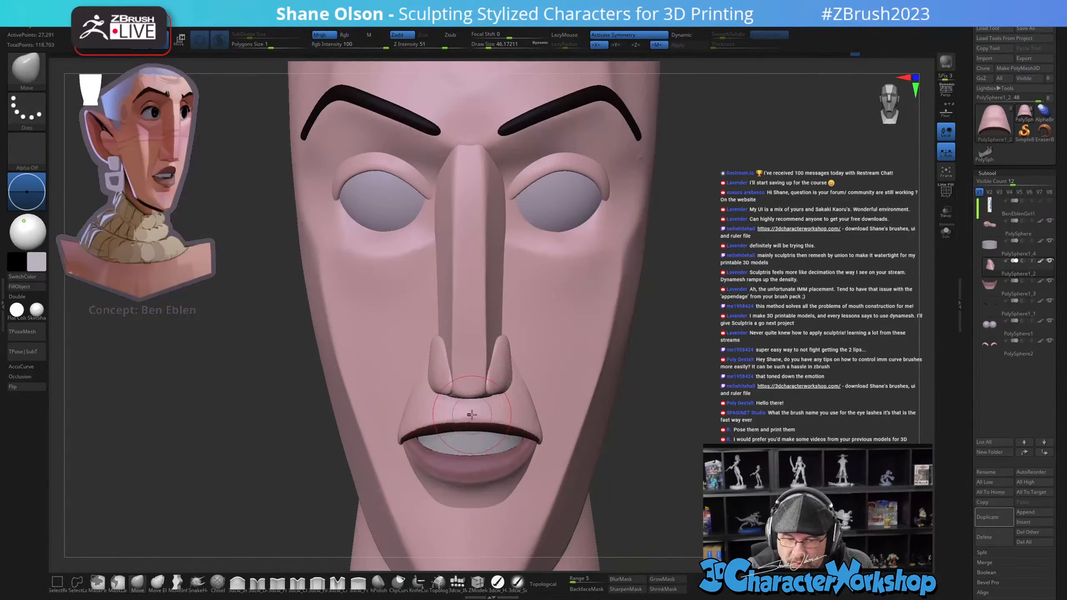
{"action": "mouse_move", "coordinate": [476, 413]}
{"action": "right_mouse_down"}
{"action": "mouse_move", "coordinate": [488, 434]}
{"action": "mouse_move", "coordinate": [503, 412]}
{"action": "right_mouse_up"}
{"action": "key", "text": "s"}
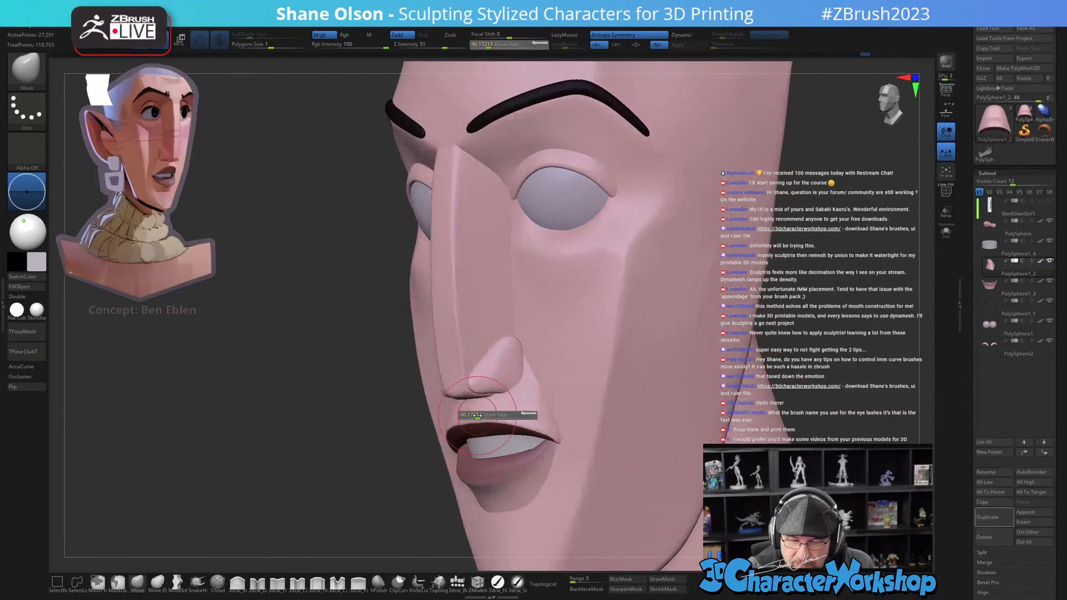
{"action": "left_click_drag", "start_coordinate": [482, 414], "coordinate": [479, 413]}
{"action": "key", "text": "bracketleft"}
{"action": "key", "text": "bracketleft"}
{"action": "key", "text": "bracketleft"}
{"action": "right_click_drag", "start_coordinate": [479, 412], "coordinate": [472, 414], "text": "shift"}
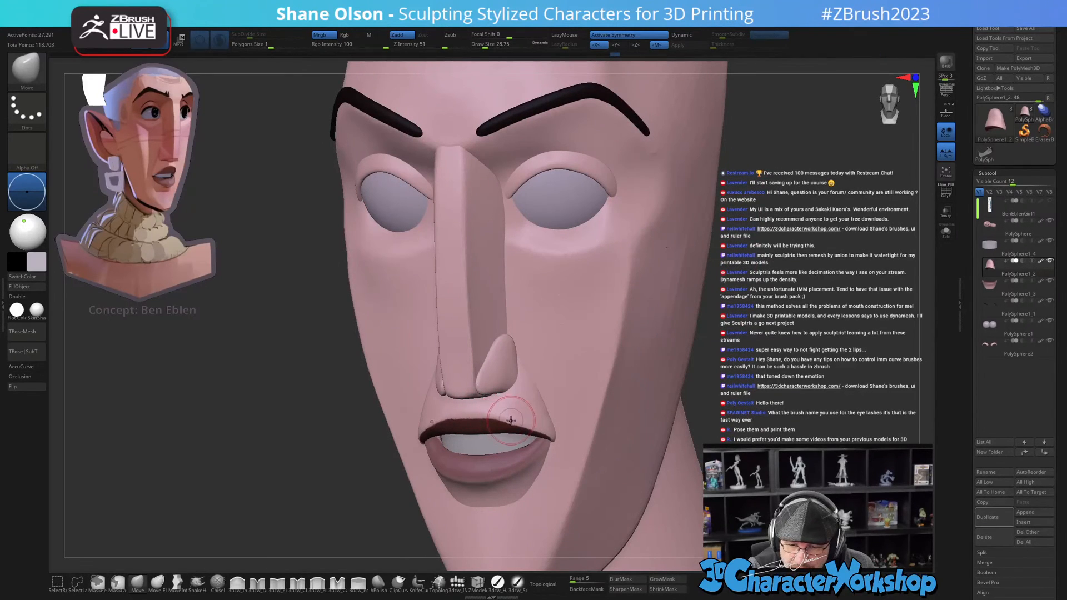
{"action": "right_click_drag", "start_coordinate": [518, 416], "coordinate": [522, 389]}
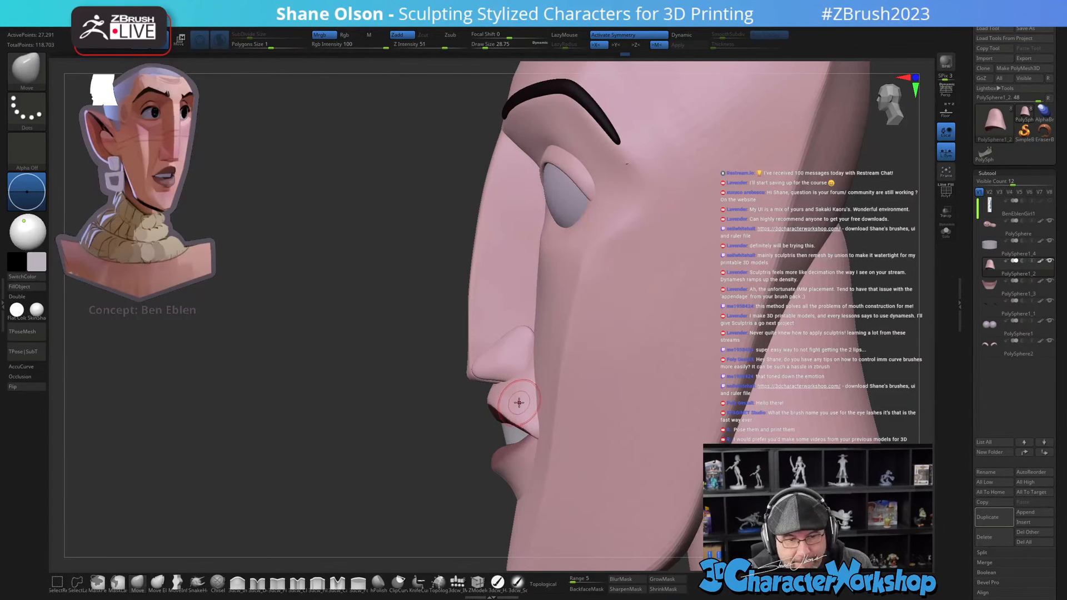
{"action": "right_click_drag", "start_coordinate": [523, 404], "coordinate": [534, 406]}
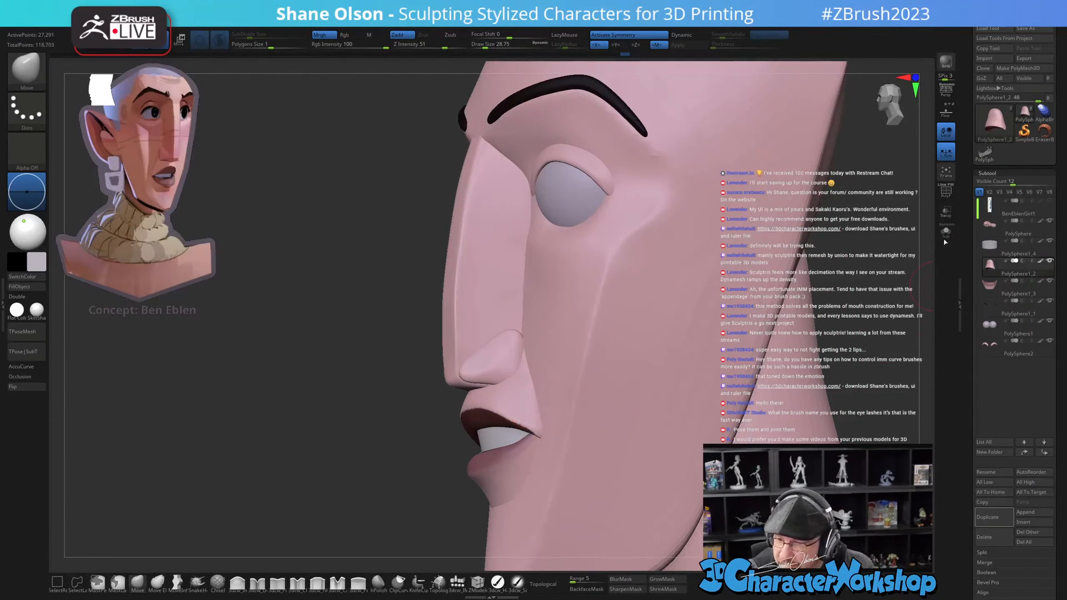
Step: Isolate the upper lip, adjust its inner rim with the Move brush at draw sizes from about 15.6 to 30.7, and show all parts again
{"action": "left_click", "coordinate": [944, 236]}
{"action": "mouse_move", "coordinate": [591, 472]}
{"action": "right_mouse_down"}
{"action": "mouse_move", "coordinate": [543, 382]}
{"action": "mouse_move", "coordinate": [538, 457]}
{"action": "mouse_move", "coordinate": [496, 439]}
{"action": "mouse_move", "coordinate": [559, 404]}
{"action": "mouse_move", "coordinate": [520, 408]}
{"action": "right_mouse_up"}
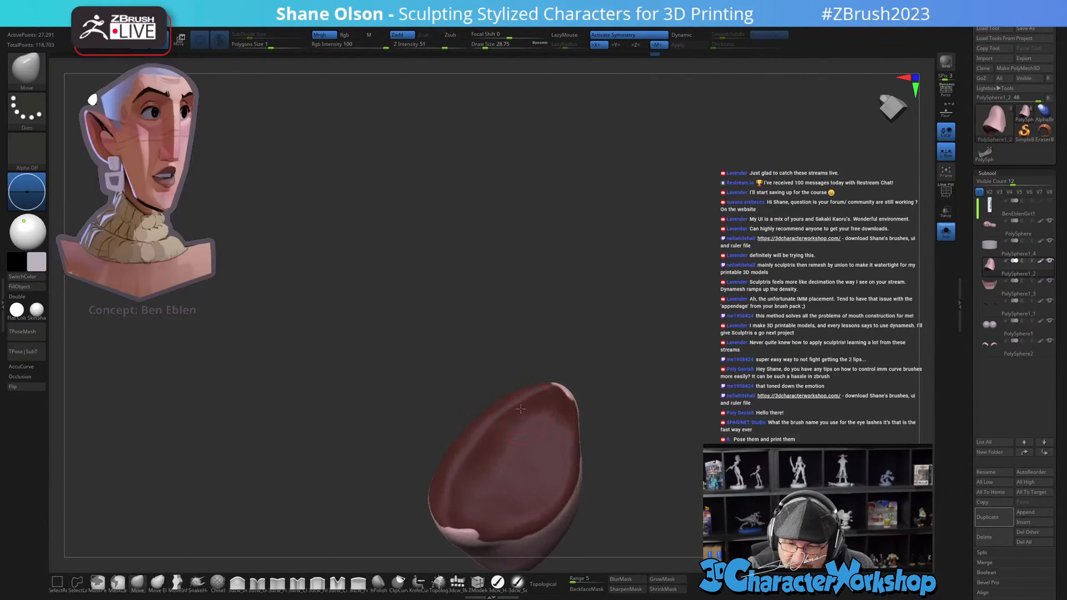
{"action": "key", "text": "bracketleft"}
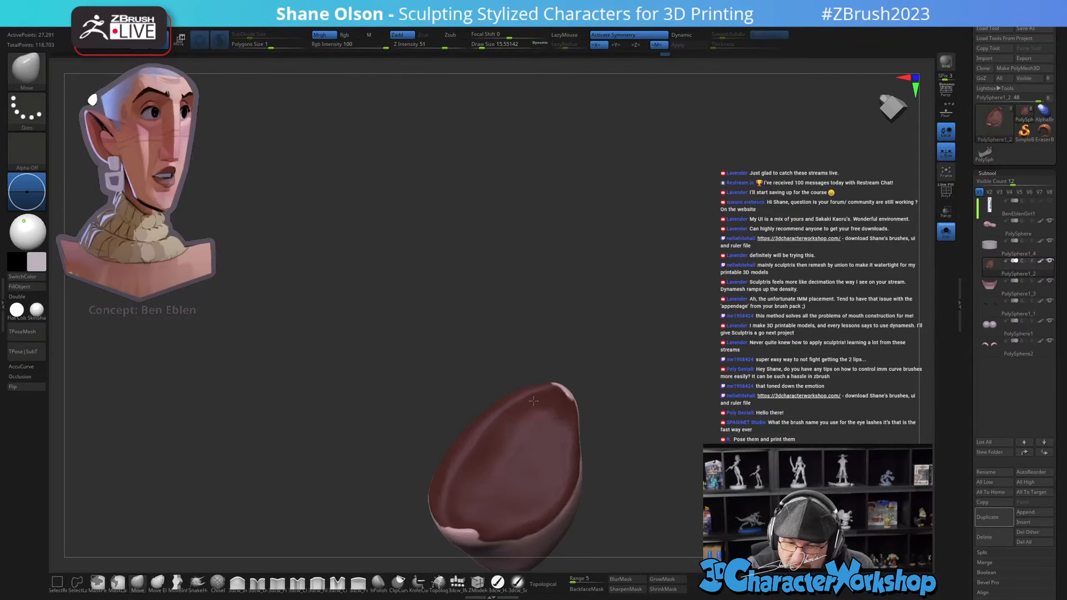
{"action": "right_click_drag", "start_coordinate": [518, 423], "coordinate": [500, 434]}
{"action": "key", "text": "bracketright"}
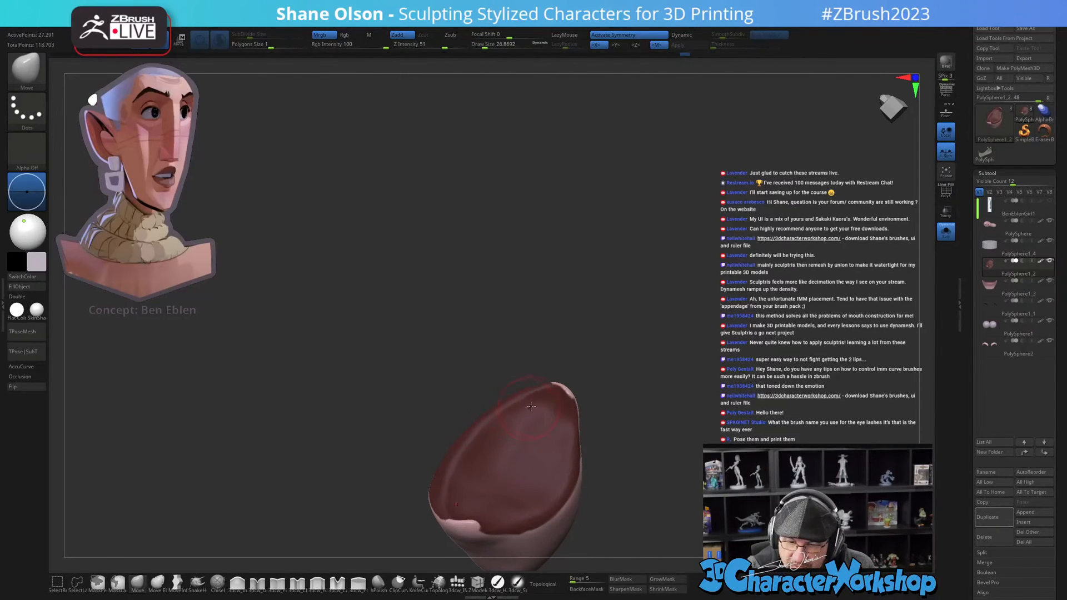
{"action": "right_click_drag", "start_coordinate": [555, 341], "coordinate": [558, 467]}
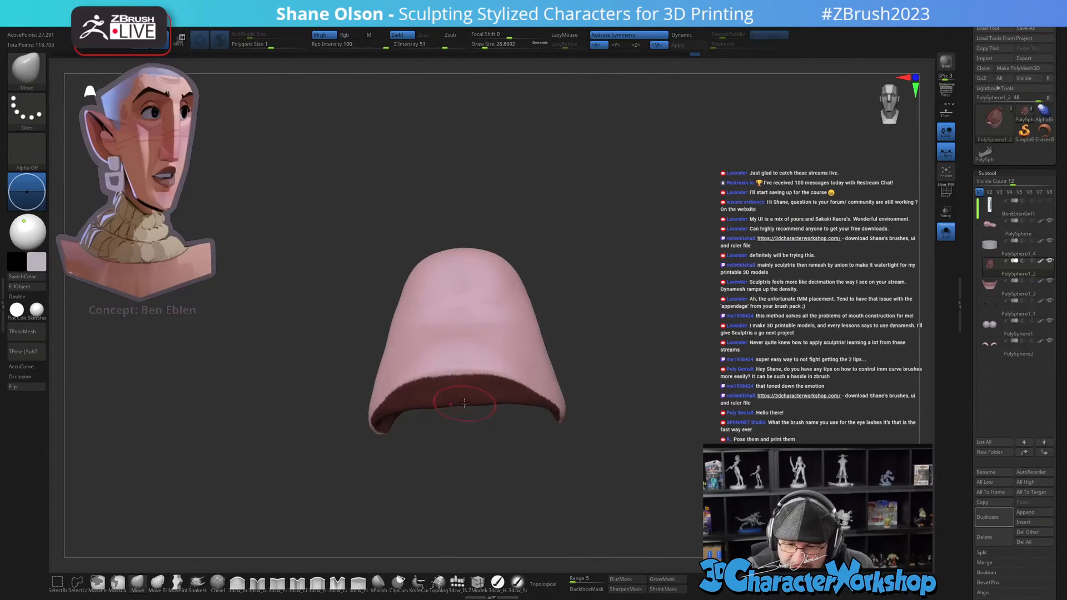
{"action": "right_click_drag", "start_coordinate": [516, 394], "coordinate": [509, 400]}
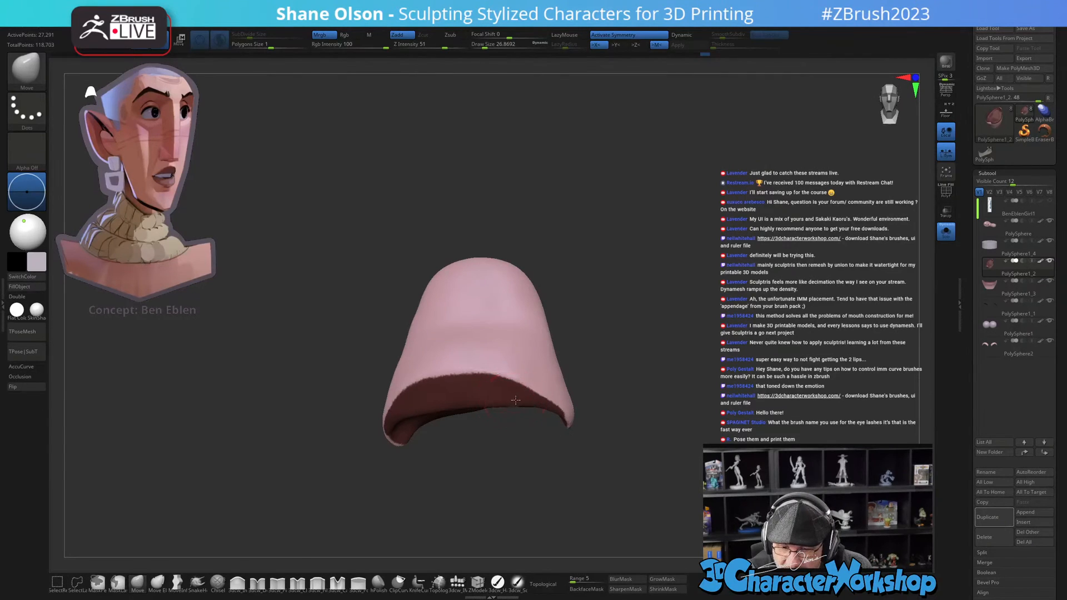
{"action": "right_click_drag", "start_coordinate": [574, 424], "coordinate": [571, 291]}
{"action": "key", "text": "s"}
{"action": "left_click", "coordinate": [527, 424]}
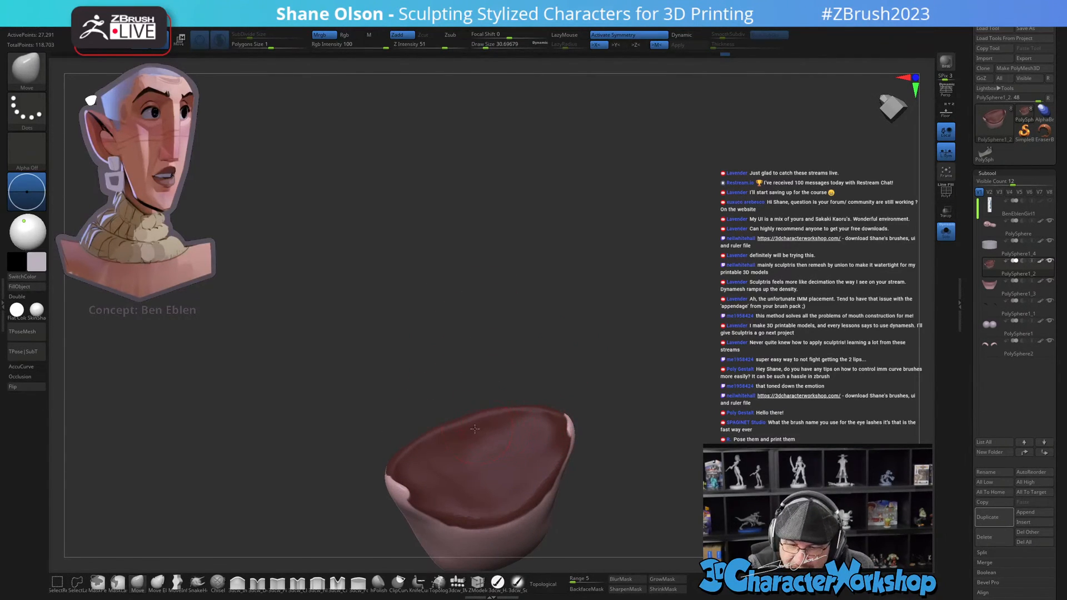
{"action": "right_click_drag", "start_coordinate": [481, 432], "coordinate": [629, 448]}
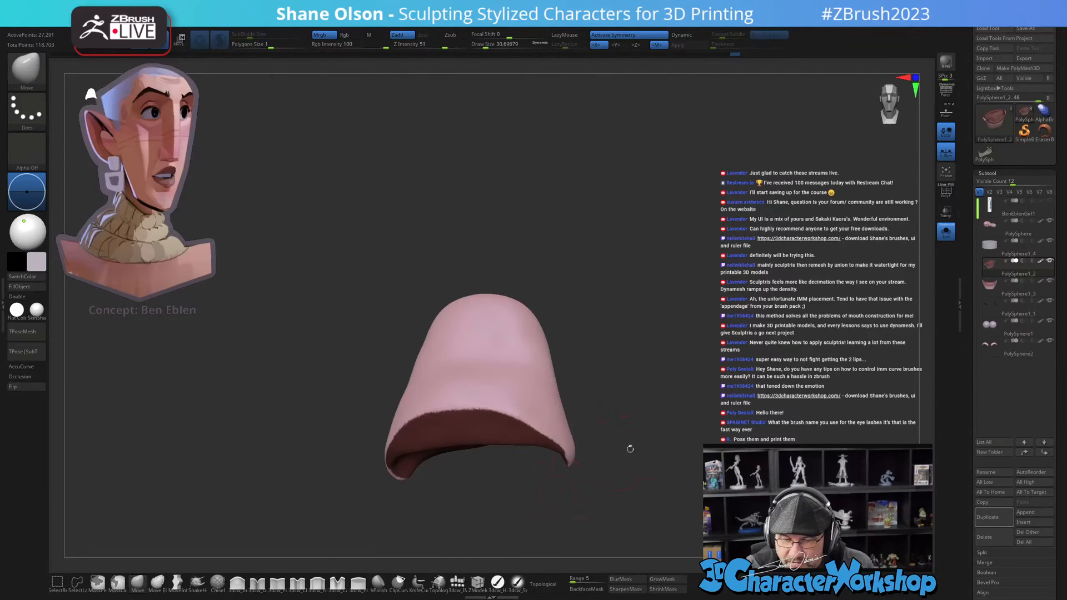
{"action": "left_click", "coordinate": [947, 239]}
Step: Adjust the draw size and pull the upper lip's edge upward above the teeth with the Move brush
{"action": "mouse_move", "coordinate": [529, 428]}
{"action": "right_mouse_down"}
{"action": "mouse_move", "coordinate": [489, 439]}
{"action": "mouse_move", "coordinate": [548, 407]}
{"action": "mouse_move", "coordinate": [495, 444]}
{"action": "mouse_move", "coordinate": [466, 449]}
{"action": "mouse_move", "coordinate": [511, 447]}
{"action": "mouse_move", "coordinate": [531, 405]}
{"action": "right_mouse_up"}
{"action": "key", "text": "s"}
{"action": "left_click", "coordinate": [541, 446]}
{"action": "key", "text": "s"}
{"action": "left_click", "coordinate": [517, 461]}
{"action": "left_click_drag", "start_coordinate": [517, 472], "coordinate": [511, 459]}
{"action": "mouse_move", "coordinate": [512, 445]}
{"action": "right_mouse_down"}
{"action": "mouse_move", "coordinate": [509, 488]}
{"action": "mouse_move", "coordinate": [578, 471]}
{"action": "mouse_move", "coordinate": [612, 386]}
{"action": "mouse_move", "coordinate": [614, 427]}
{"action": "mouse_move", "coordinate": [553, 419]}
{"action": "mouse_move", "coordinate": [502, 393]}
{"action": "right_mouse_up"}
Step: Select the head mesh, sample the dark red and paint over the skin-coloured patch at the mouth corner with a draw size of about 9.4
{"action": "left_click", "coordinate": [565, 426], "text": "alt"}
{"action": "left_click", "coordinate": [497, 583]}
{"action": "key", "text": "s"}
{"action": "left_click", "coordinate": [534, 412]}
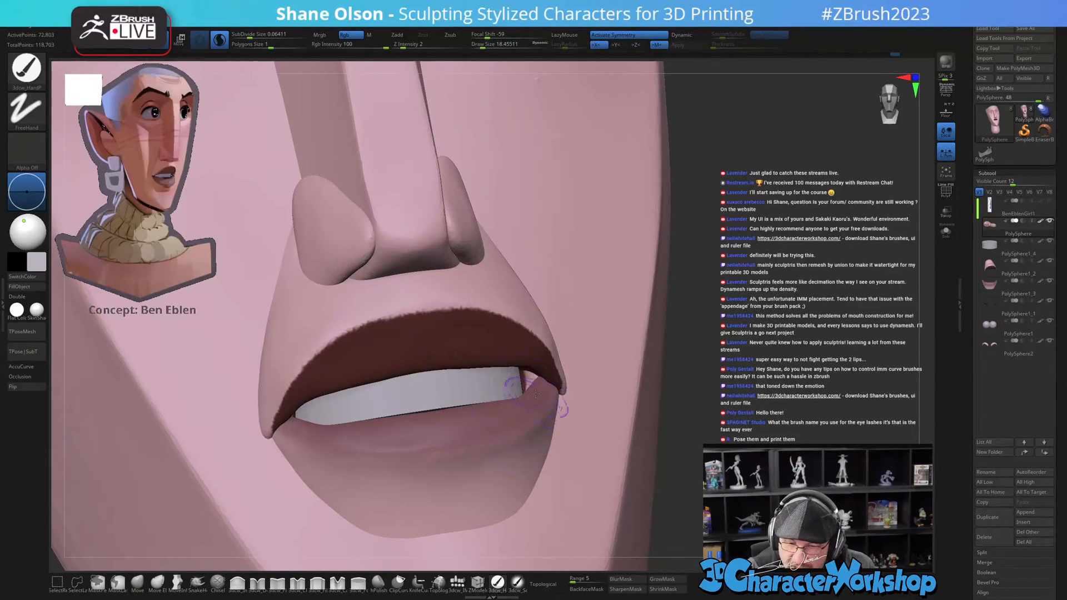
{"action": "key", "text": "c"}
{"action": "key", "text": "bracketleft"}
{"action": "mouse_move", "coordinate": [525, 352]}
{"action": "right_mouse_down"}
{"action": "mouse_move", "coordinate": [543, 381]}
{"action": "mouse_move", "coordinate": [540, 358]}
{"action": "mouse_move", "coordinate": [562, 455]}
{"action": "mouse_move", "coordinate": [555, 438]}
{"action": "mouse_move", "coordinate": [656, 468]}
{"action": "mouse_move", "coordinate": [617, 469]}
{"action": "right_mouse_up"}
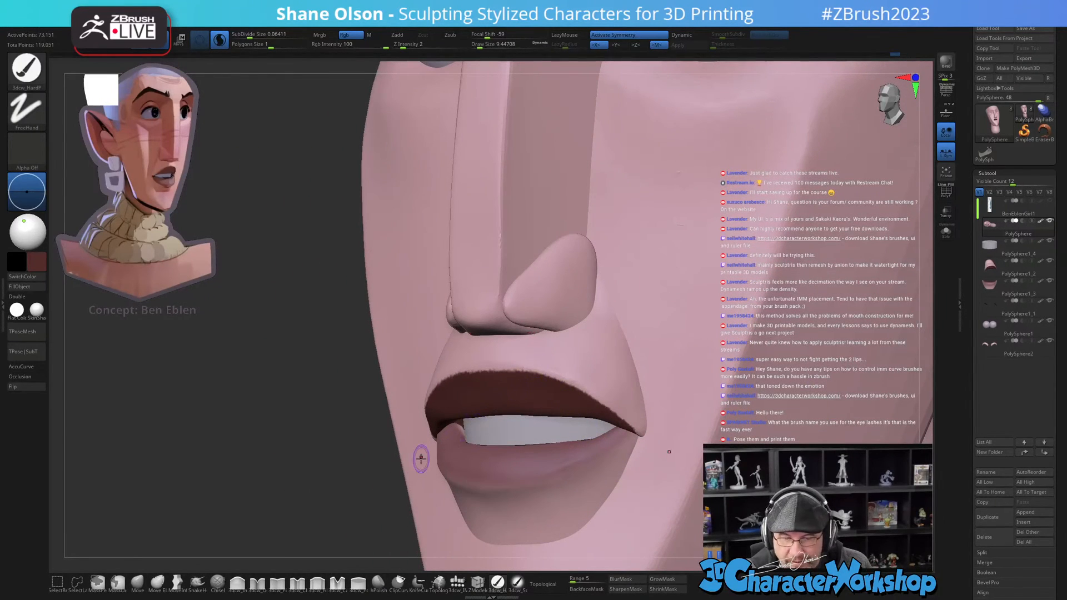
Step: Select the upper lip, sharpen its edge with the Pinch brush at a draw size of about 26.9, and smooth the rim
{"action": "left_click", "coordinate": [495, 381], "text": "alt"}
{"action": "right_click_drag", "start_coordinate": [534, 384], "coordinate": [510, 448]}
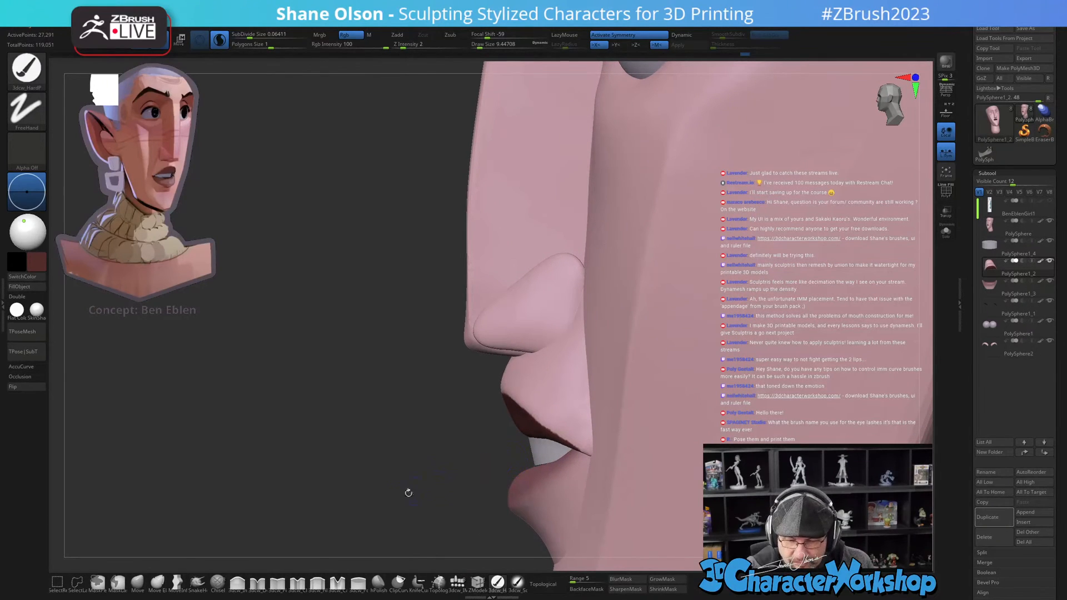
{"action": "left_click", "coordinate": [258, 573]}
{"action": "right_click_drag", "start_coordinate": [415, 495], "coordinate": [455, 467]}
{"action": "key", "text": "s"}
{"action": "left_click_drag", "start_coordinate": [468, 400], "coordinate": [476, 400]}
{"action": "mouse_move", "coordinate": [459, 401]}
{"action": "right_mouse_down"}
{"action": "mouse_move", "coordinate": [484, 412]}
{"action": "mouse_move", "coordinate": [488, 375]}
{"action": "right_mouse_up"}
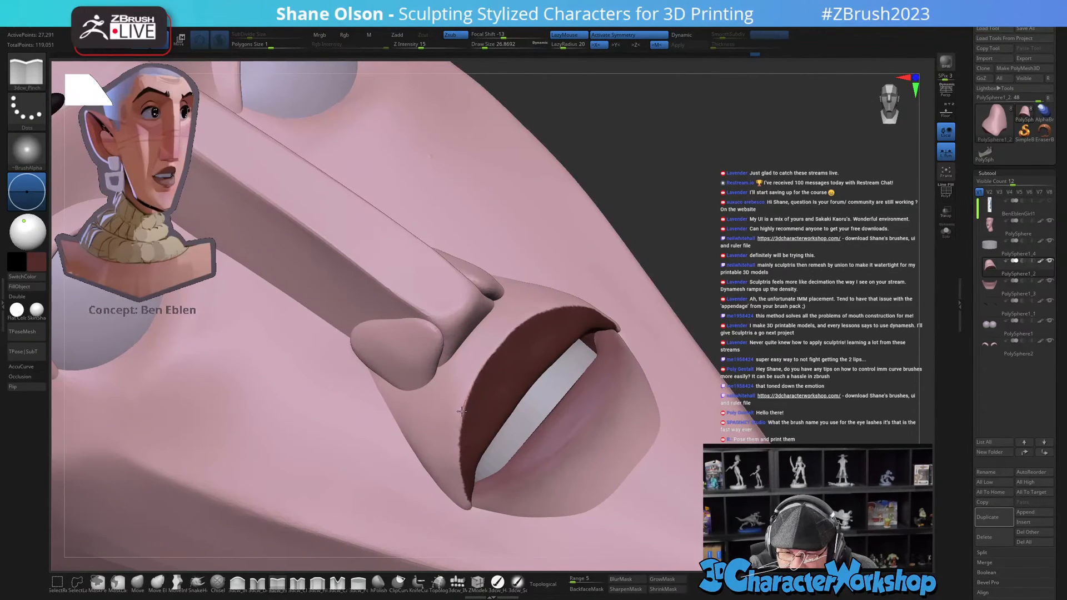
{"action": "right_click_drag", "start_coordinate": [482, 409], "coordinate": [496, 373]}
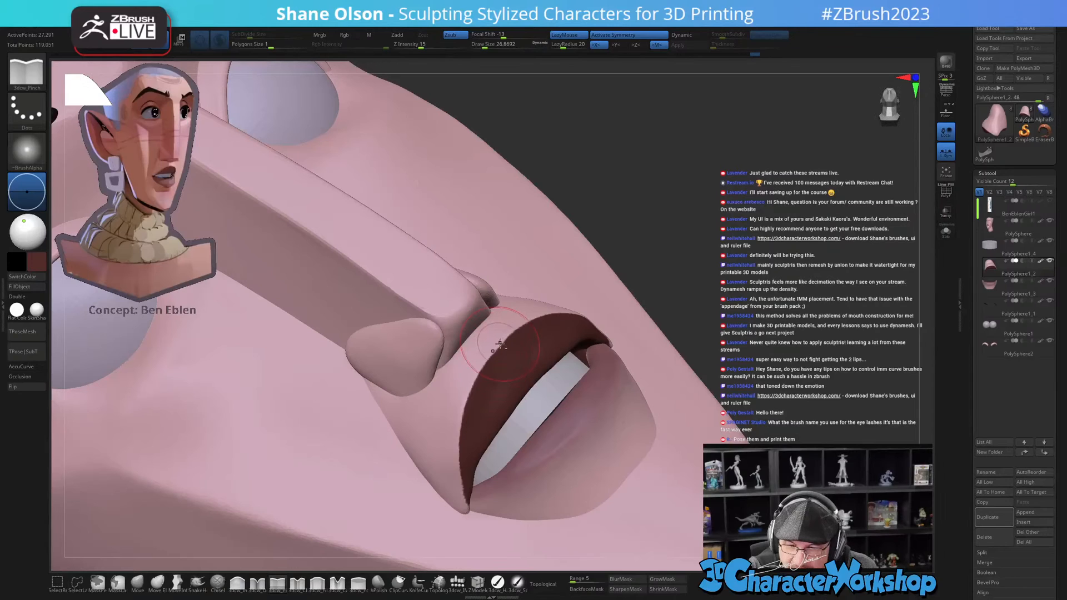
{"action": "right_click_drag", "start_coordinate": [472, 452], "coordinate": [484, 400]}
{"action": "mouse_move", "coordinate": [512, 366]}
{"action": "left_mouse_down", "text": "shift"}
{"action": "mouse_move", "coordinate": [521, 381]}
{"action": "mouse_move", "coordinate": [500, 339]}
{"action": "left_mouse_up", "text": "shift"}
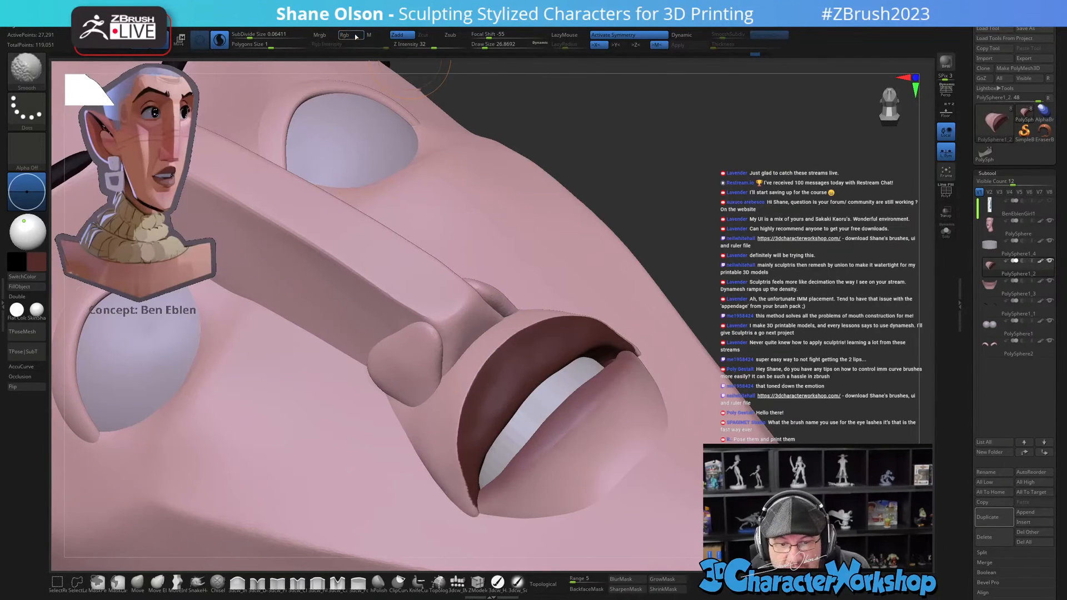
Step: Pinch and smooth the upper lip's edge at a draw size of about 21.6 and undo the last stroke
{"action": "key", "text": "s"}
{"action": "right_click_drag", "start_coordinate": [512, 383], "coordinate": [494, 368]}
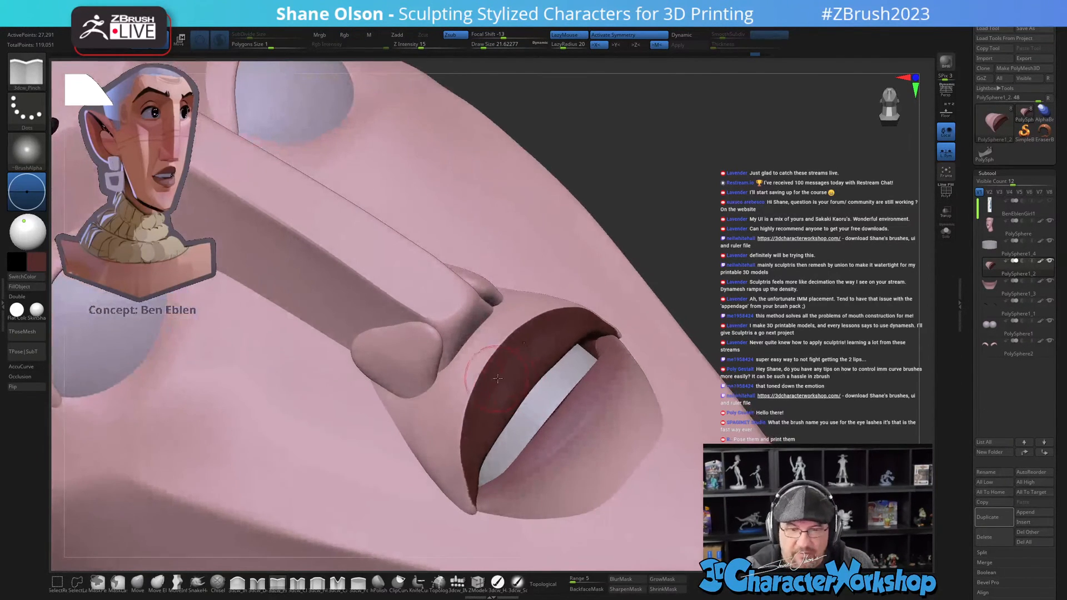
{"action": "left_click_drag", "start_coordinate": [494, 368], "coordinate": [501, 360], "text": "shift"}
{"action": "key", "text": "ctrl+z"}
{"action": "mouse_move", "coordinate": [500, 381]}
{"action": "right_mouse_down", "text": "ctrl"}
{"action": "mouse_move", "coordinate": [508, 283]}
{"action": "mouse_move", "coordinate": [610, 357]}
{"action": "mouse_move", "coordinate": [579, 400]}
{"action": "mouse_move", "coordinate": [617, 377]}
{"action": "mouse_move", "coordinate": [597, 408]}
{"action": "mouse_move", "coordinate": [541, 403]}
{"action": "mouse_move", "coordinate": [514, 467]}
{"action": "mouse_move", "coordinate": [489, 458]}
{"action": "right_mouse_up", "text": "ctrl"}
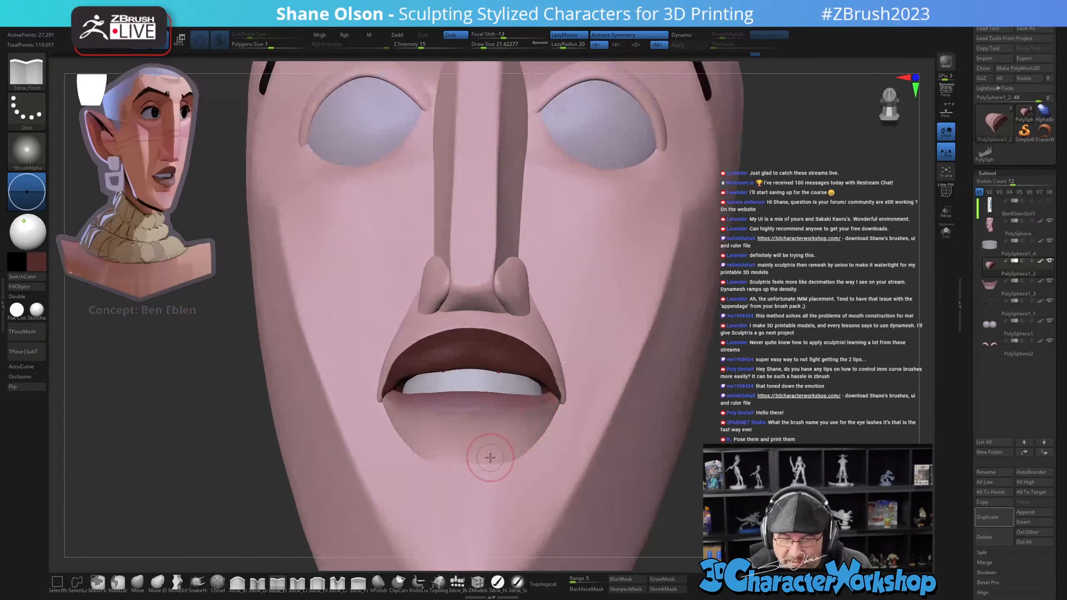
Step: Reshape the outer sides of the upper lip with the Move brush at draw sizes of about 41.4 and 36.9
{"action": "left_click", "coordinate": [137, 583]}
{"action": "key", "text": "bracketright"}
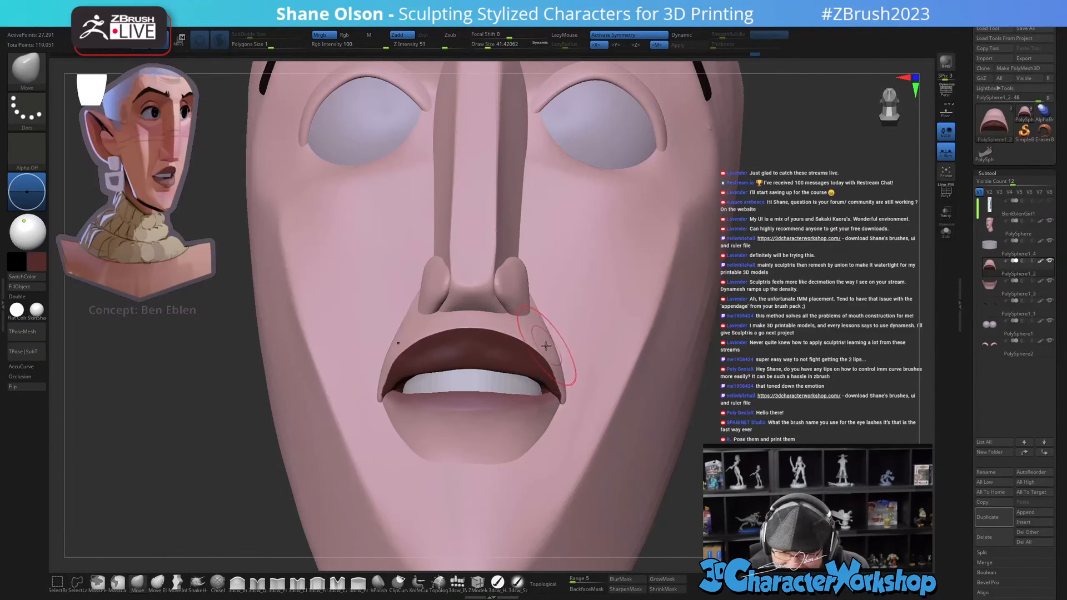
{"action": "right_click_drag", "start_coordinate": [545, 366], "coordinate": [536, 353]}
{"action": "key", "text": "bracketright"}
{"action": "key", "text": "bracketright"}
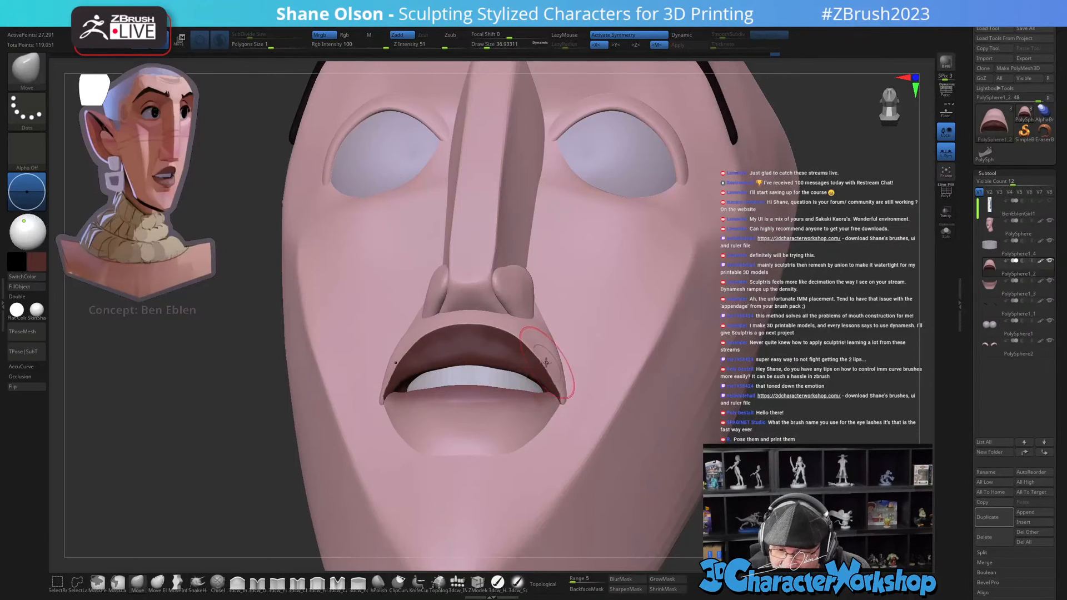
{"action": "right_click_drag", "start_coordinate": [552, 379], "coordinate": [591, 374]}
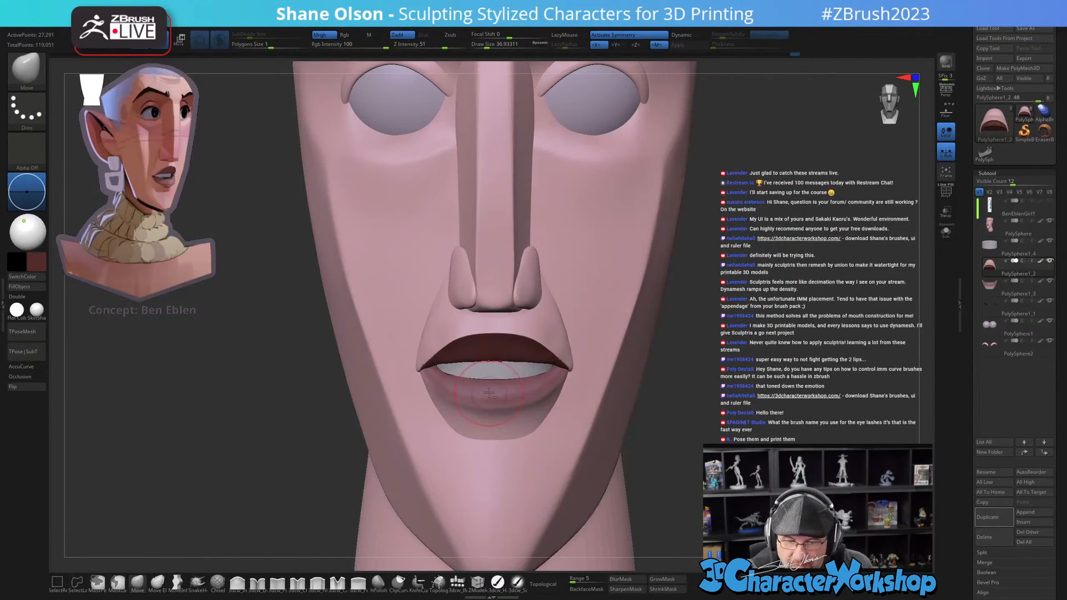
Step: Select the lower lip and fit its corners under the upper lip with the Move brush at draw sizes from about 18.5 to 21.6
{"action": "mouse_move", "coordinate": [490, 392]}
{"action": "right_mouse_down"}
{"action": "mouse_move", "coordinate": [559, 386]}
{"action": "mouse_move", "coordinate": [563, 370]}
{"action": "mouse_move", "coordinate": [578, 389]}
{"action": "right_mouse_up"}
{"action": "key", "text": "s"}
{"action": "left_click_drag", "start_coordinate": [560, 398], "coordinate": [556, 396]}
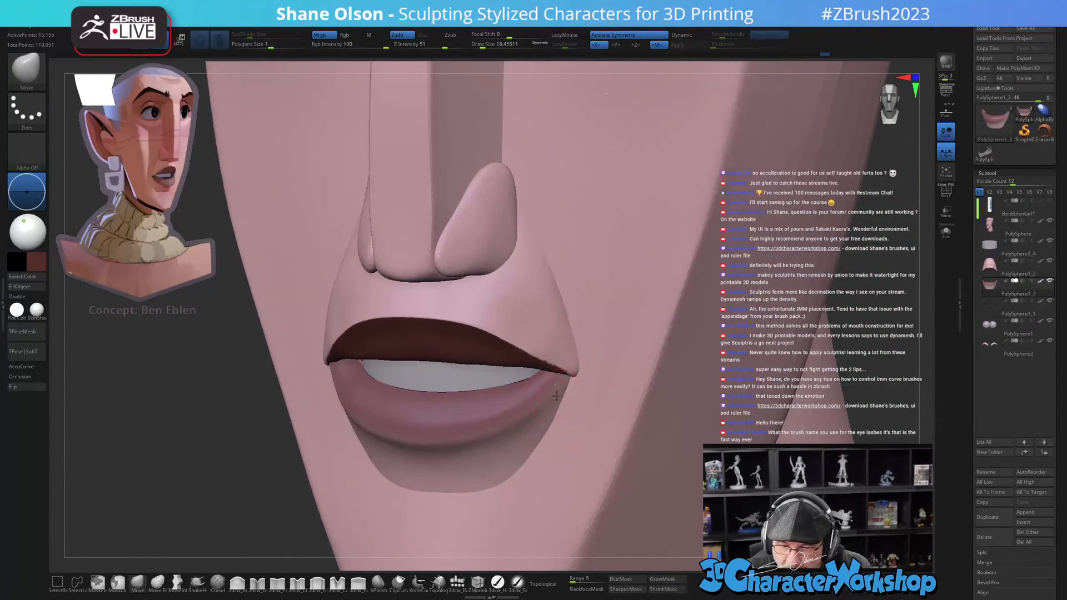
{"action": "right_click_drag", "start_coordinate": [556, 396], "coordinate": [552, 405], "text": "shift"}
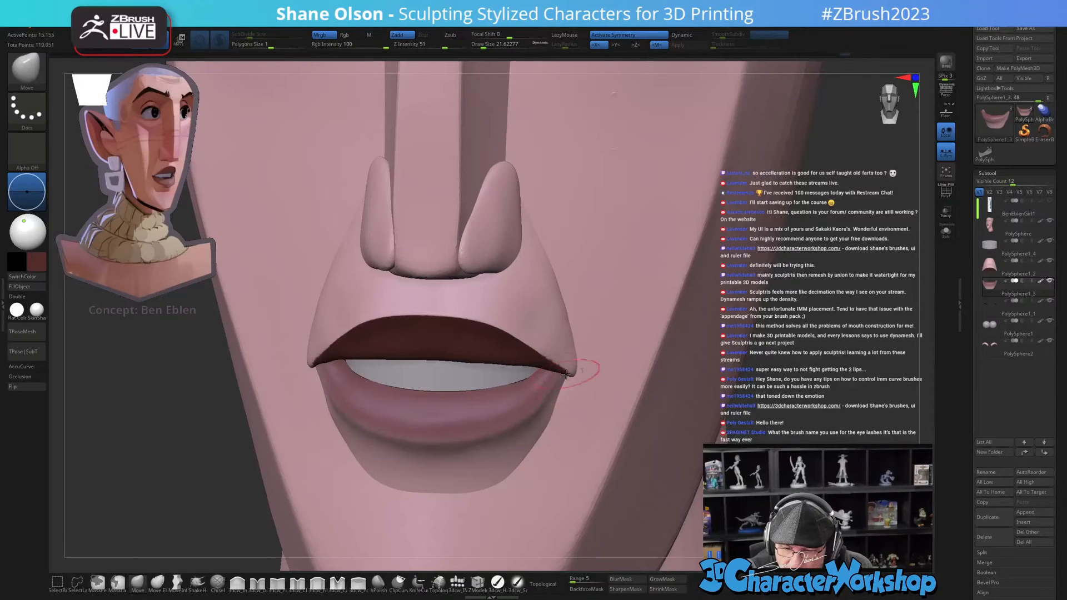
{"action": "mouse_move", "coordinate": [550, 366]}
{"action": "right_mouse_down"}
{"action": "mouse_move", "coordinate": [541, 414]}
{"action": "mouse_move", "coordinate": [564, 409]}
{"action": "mouse_move", "coordinate": [555, 376]}
{"action": "right_mouse_up"}
{"action": "key", "text": "s"}
{"action": "left_click_drag", "start_coordinate": [548, 365], "coordinate": [553, 365]}
{"action": "mouse_move", "coordinate": [553, 365]}
{"action": "right_mouse_down"}
{"action": "mouse_move", "coordinate": [540, 361]}
{"action": "mouse_move", "coordinate": [538, 397]}
{"action": "mouse_move", "coordinate": [550, 381]}
{"action": "right_mouse_up"}
{"action": "left_click_drag", "start_coordinate": [550, 381], "coordinate": [533, 367]}
Step: Enlarge the Move brush to a draw size of about 62 and adjust the overall shape of the lower lip
{"action": "mouse_move", "coordinate": [539, 417]}
{"action": "right_mouse_down", "text": "shift"}
{"action": "mouse_move", "coordinate": [550, 425]}
{"action": "mouse_move", "coordinate": [550, 399]}
{"action": "right_mouse_up", "text": "shift"}
{"action": "key", "text": "s"}
{"action": "left_click_drag", "start_coordinate": [512, 392], "coordinate": [547, 405]}
{"action": "key", "text": "s"}
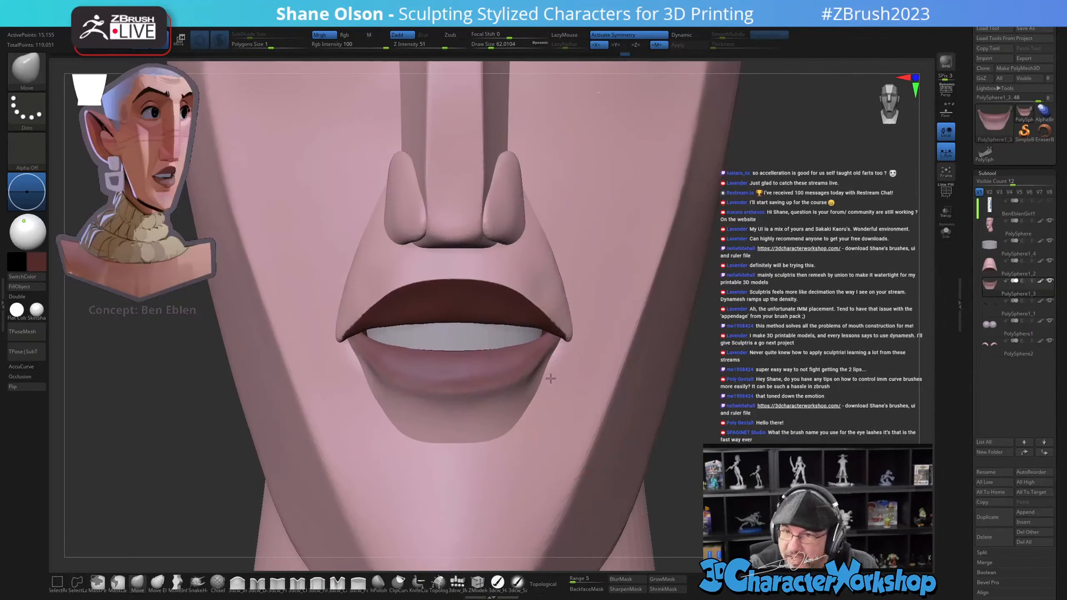
{"action": "right_click_drag", "start_coordinate": [547, 423], "coordinate": [543, 397], "text": "alt"}
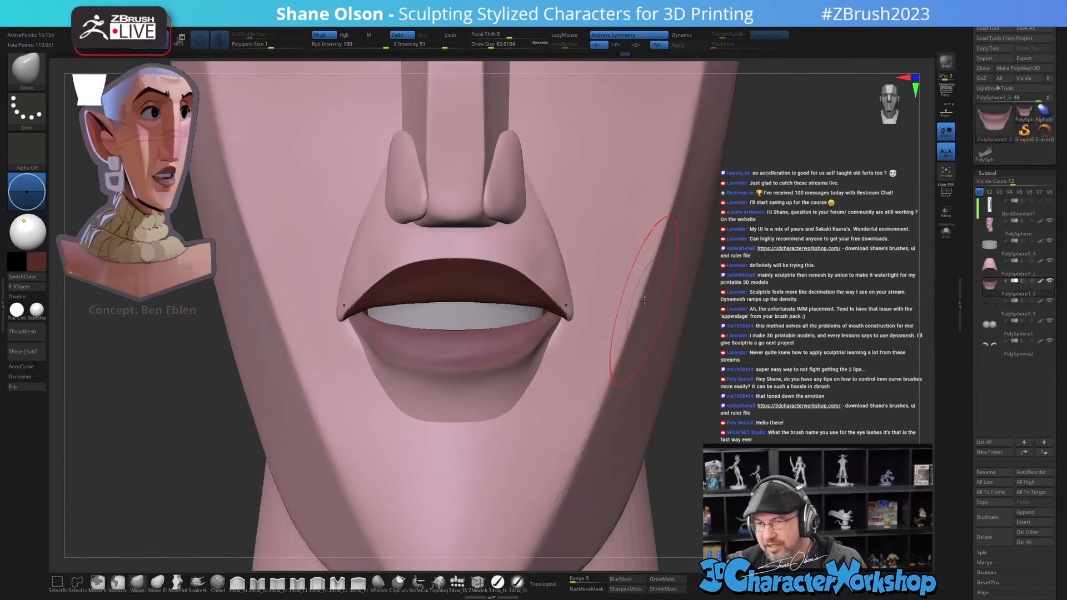
Step: Refine the lower lip's bottom contour and outer corners with the Move brush at draw sizes of about 32.7 and 25.1
{"action": "key", "text": "s"}
{"action": "left_click_drag", "start_coordinate": [731, 403], "coordinate": [683, 411]}
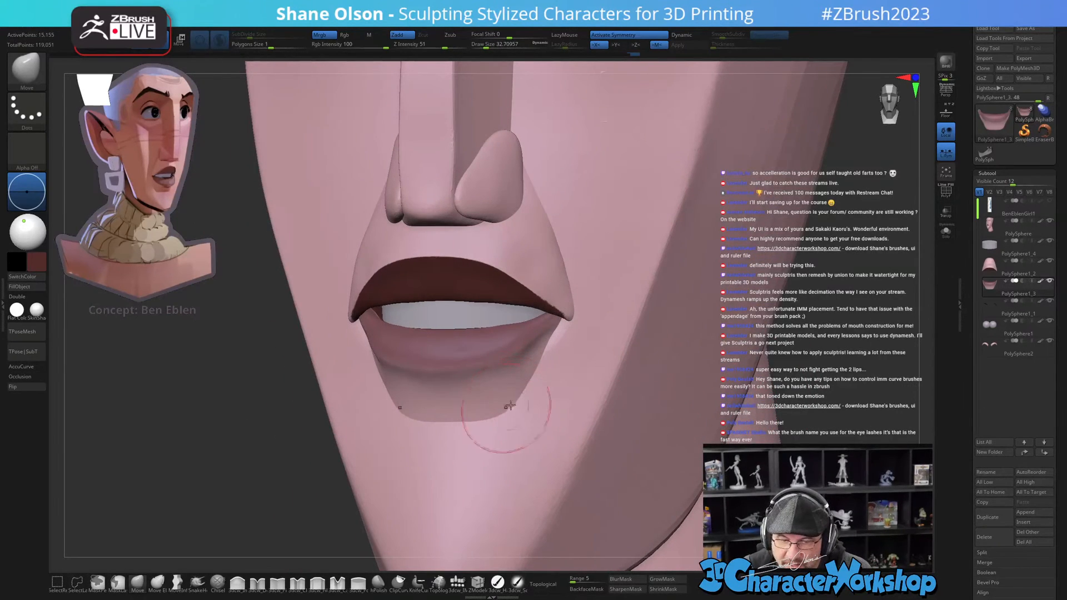
{"action": "key", "text": "s"}
{"action": "left_click_drag", "start_coordinate": [816, 371], "coordinate": [812, 370]}
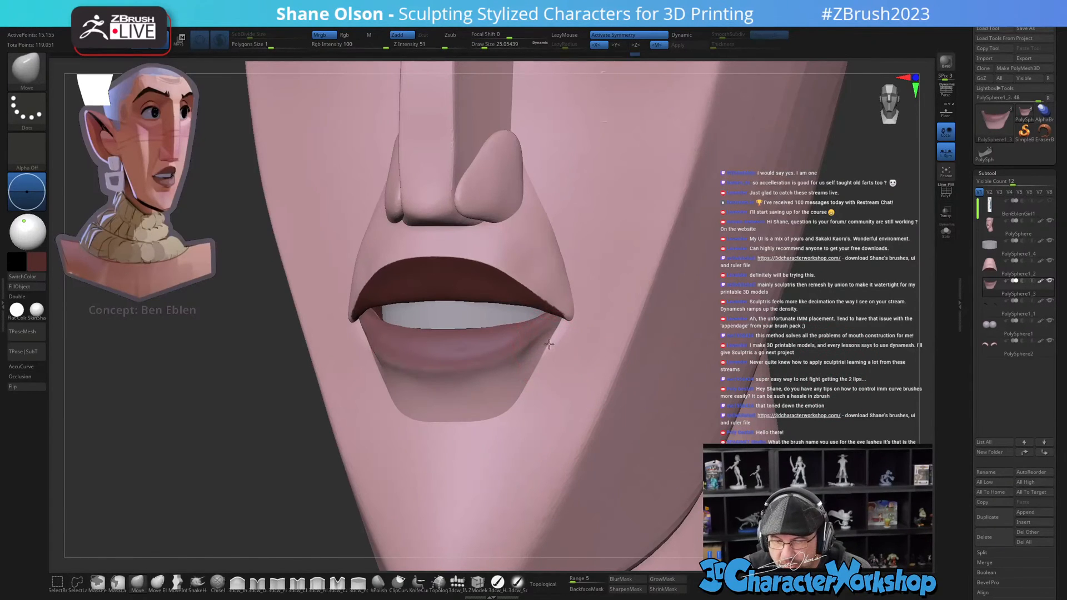
{"action": "left_click_drag", "start_coordinate": [853, 318], "coordinate": [669, 365]}
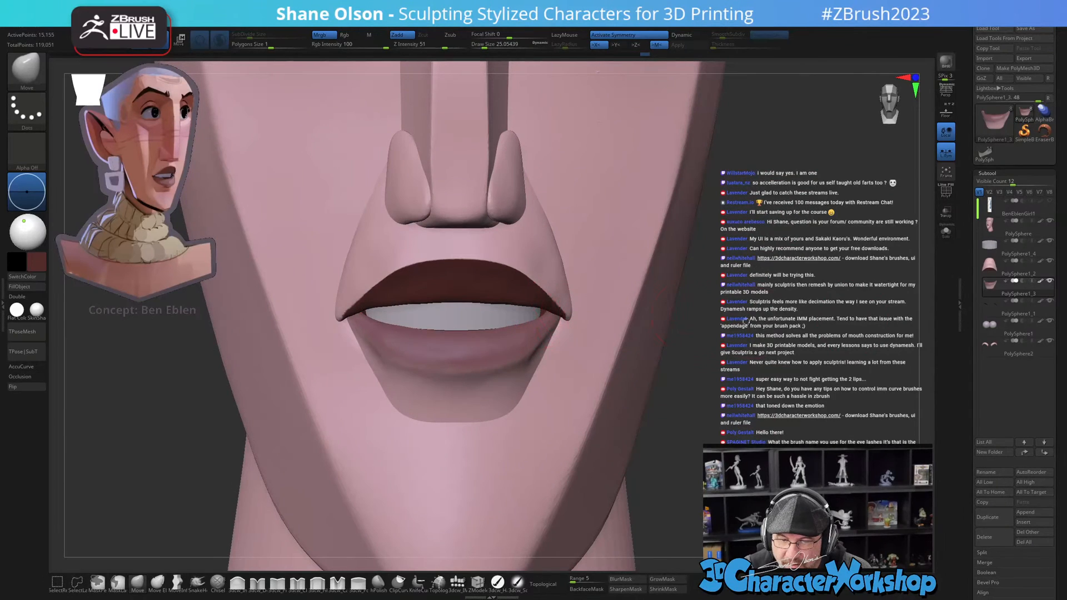
{"action": "left_click_drag", "start_coordinate": [796, 318], "coordinate": [679, 425]}
Step: Isolate the lower lip, reshape its corner tips with the Move brush at draw sizes from about 21.6 to 15.6, and show all parts again
{"action": "left_click", "coordinate": [945, 232]}
{"action": "mouse_move", "coordinate": [556, 383]}
{"action": "left_mouse_down"}
{"action": "mouse_move", "coordinate": [571, 356]}
{"action": "mouse_move", "coordinate": [570, 391]}
{"action": "left_mouse_up"}
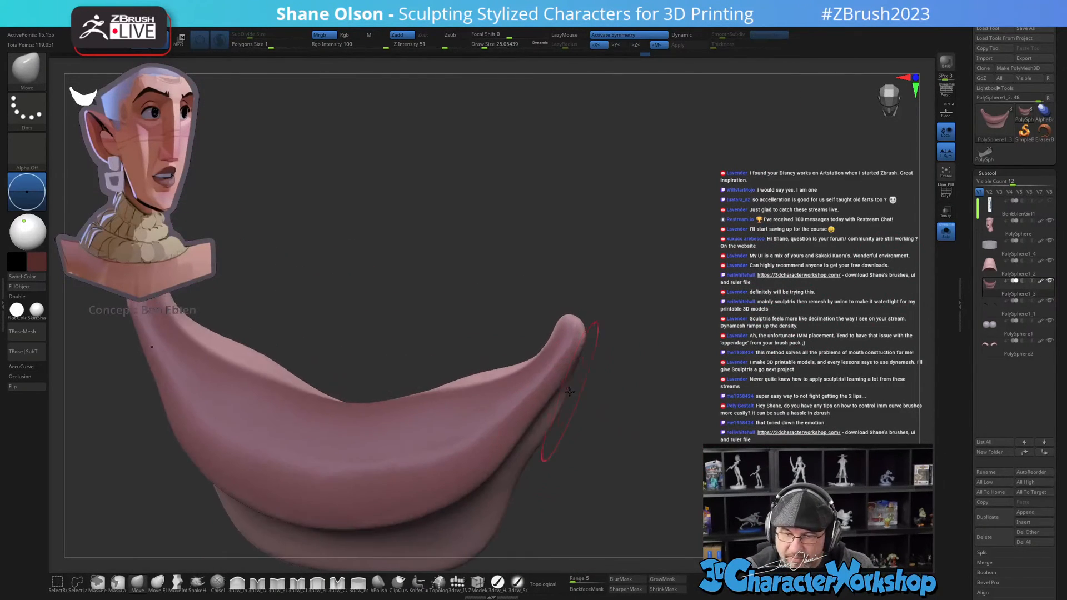
{"action": "key", "text": "bracketleft"}
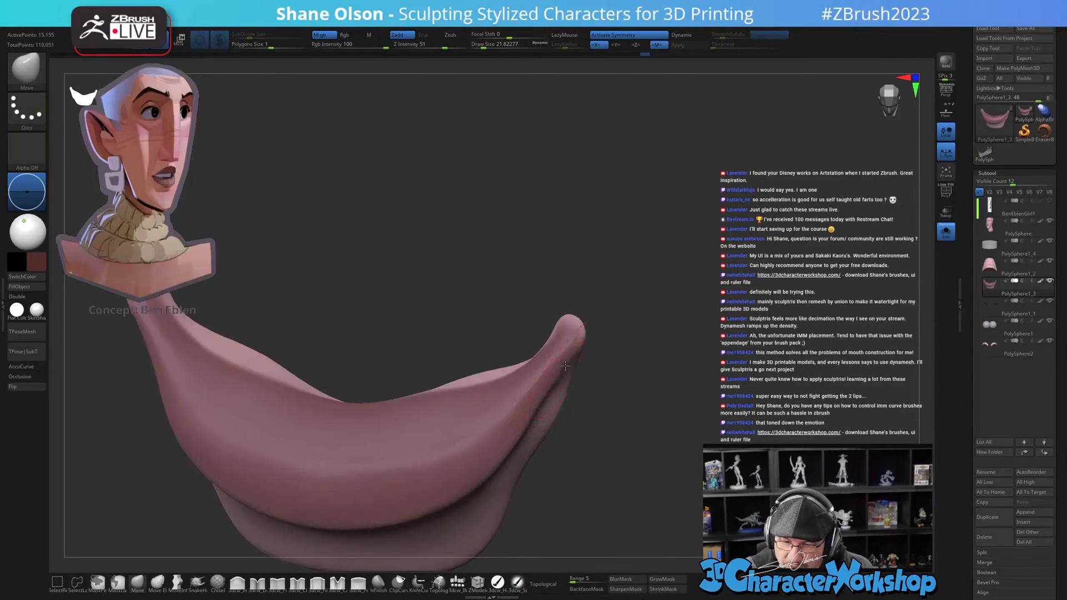
{"action": "key", "text": "bracketleft"}
{"action": "key", "text": "bracketleft"}
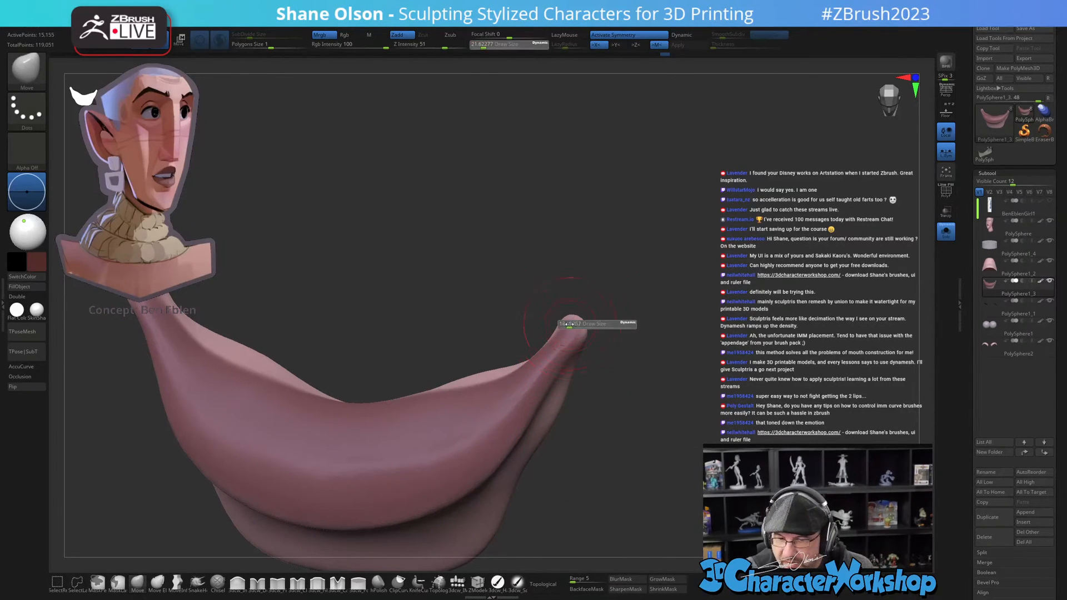
{"action": "mouse_move", "coordinate": [539, 354]}
{"action": "right_mouse_down"}
{"action": "mouse_move", "coordinate": [556, 371]}
{"action": "mouse_move", "coordinate": [561, 347]}
{"action": "mouse_move", "coordinate": [528, 359]}
{"action": "mouse_move", "coordinate": [555, 362]}
{"action": "right_mouse_up"}
{"action": "key", "text": "s"}
{"action": "left_click_drag", "start_coordinate": [590, 320], "coordinate": [583, 320]}
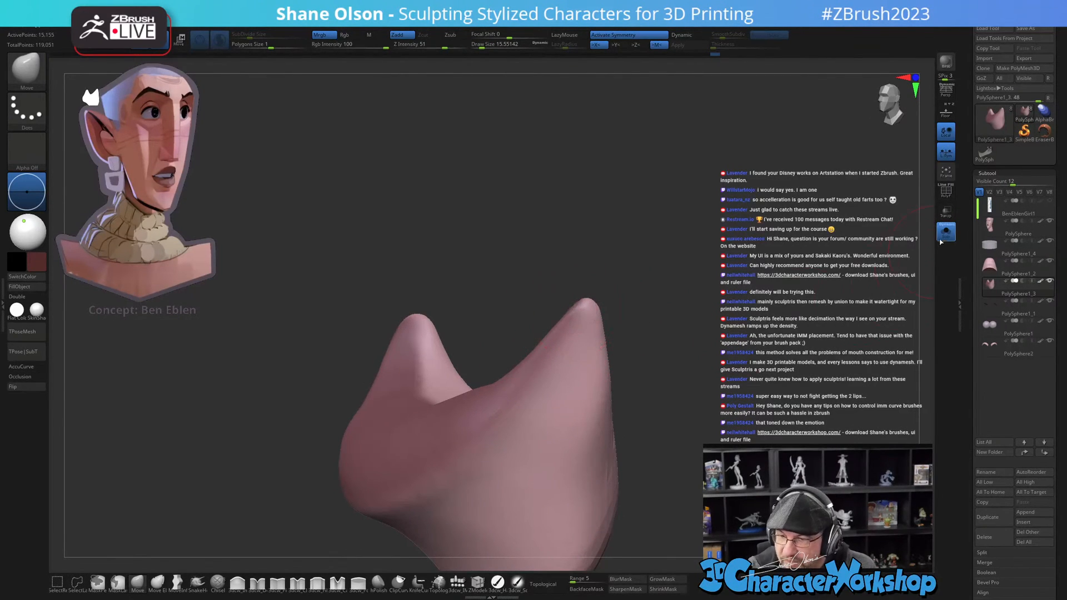
{"action": "left_click", "coordinate": [944, 233]}
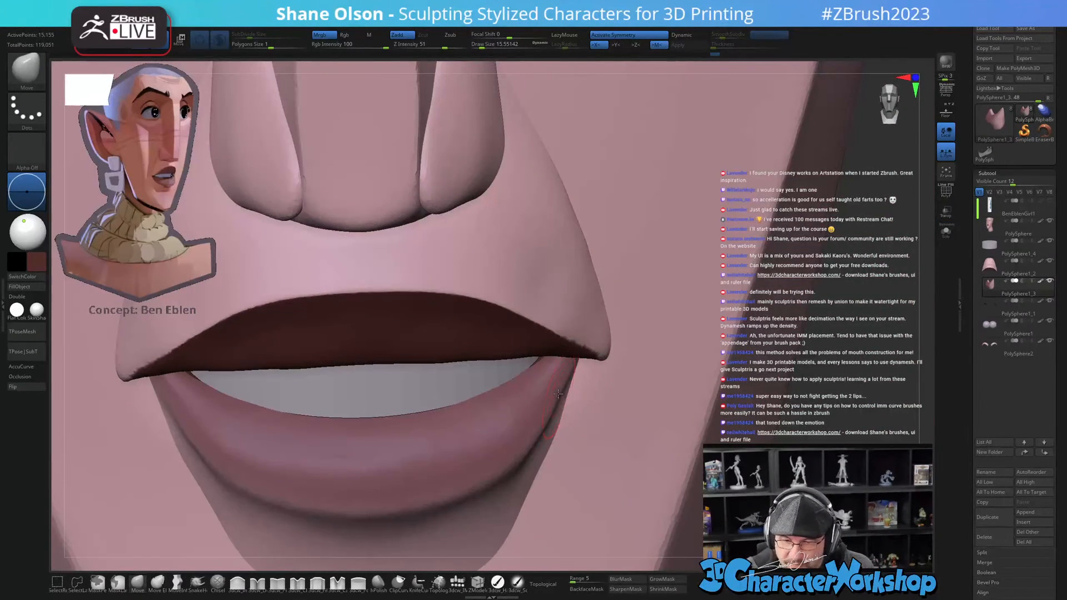
Step: Adjust the sides of the lower lip with the Move brush at a draw size of about 34.8
{"action": "mouse_move", "coordinate": [535, 381]}
{"action": "right_mouse_down"}
{"action": "mouse_move", "coordinate": [529, 397]}
{"action": "mouse_move", "coordinate": [501, 407]}
{"action": "mouse_move", "coordinate": [540, 445]}
{"action": "mouse_move", "coordinate": [511, 454]}
{"action": "mouse_move", "coordinate": [539, 458]}
{"action": "mouse_move", "coordinate": [553, 361]}
{"action": "right_mouse_up"}
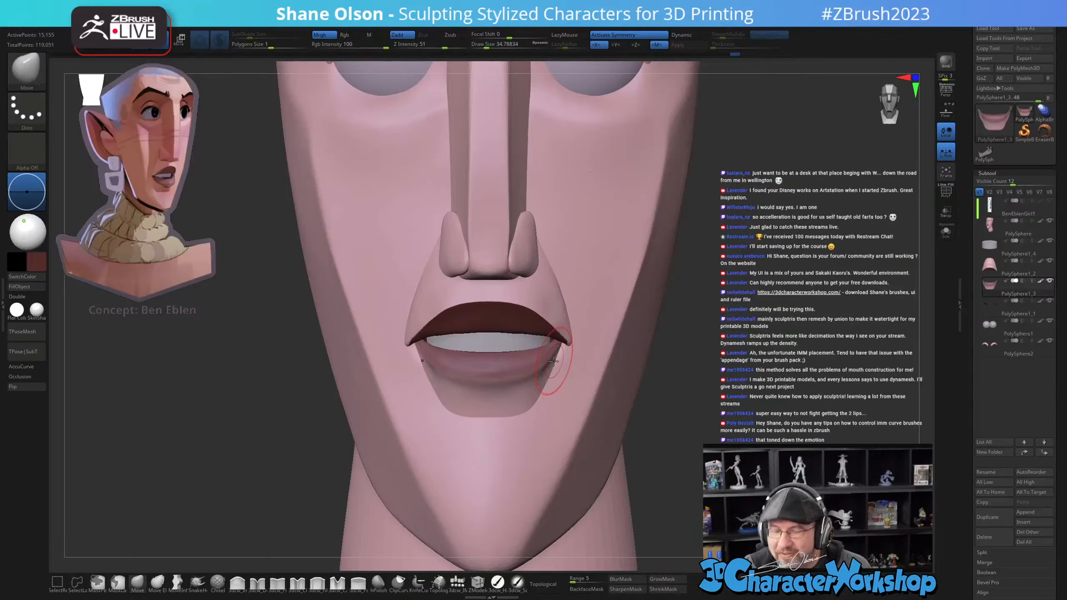
{"action": "right_click_drag", "start_coordinate": [553, 361], "coordinate": [572, 377]}
{"action": "key", "text": "s"}
{"action": "left_click_drag", "start_coordinate": [550, 384], "coordinate": [547, 383]}
{"action": "mouse_move", "coordinate": [551, 380]}
{"action": "right_mouse_down", "text": "ctrl"}
{"action": "mouse_move", "coordinate": [540, 422]}
{"action": "mouse_move", "coordinate": [571, 467]}
{"action": "mouse_move", "coordinate": [562, 434]}
{"action": "mouse_move", "coordinate": [534, 424]}
{"action": "mouse_move", "coordinate": [545, 451]}
{"action": "right_mouse_up", "text": "ctrl"}
Step: Sharpen the lower lip's edge near the mouth corner with the Pinch brush at a draw size of about 23.3, undoing the last stroke
{"action": "left_click", "coordinate": [277, 583]}
{"action": "key", "text": "s"}
{"action": "left_click_drag", "start_coordinate": [532, 443], "coordinate": [535, 443]}
{"action": "right_click_drag", "start_coordinate": [541, 441], "coordinate": [566, 443]}
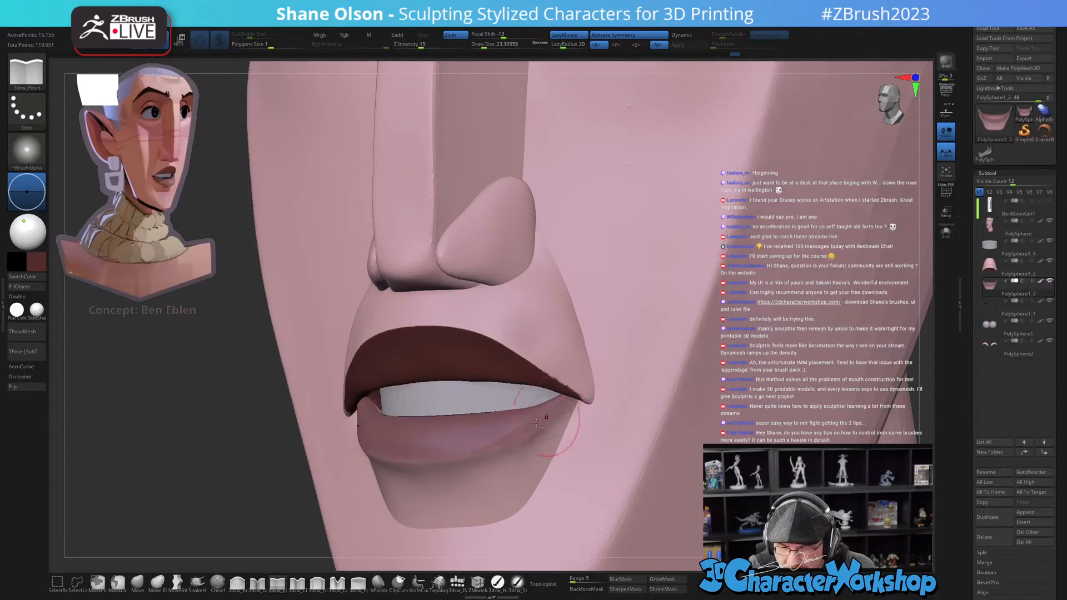
{"action": "right_click_drag", "start_coordinate": [589, 419], "coordinate": [587, 420]}
{"action": "key", "text": "ctrl+z"}
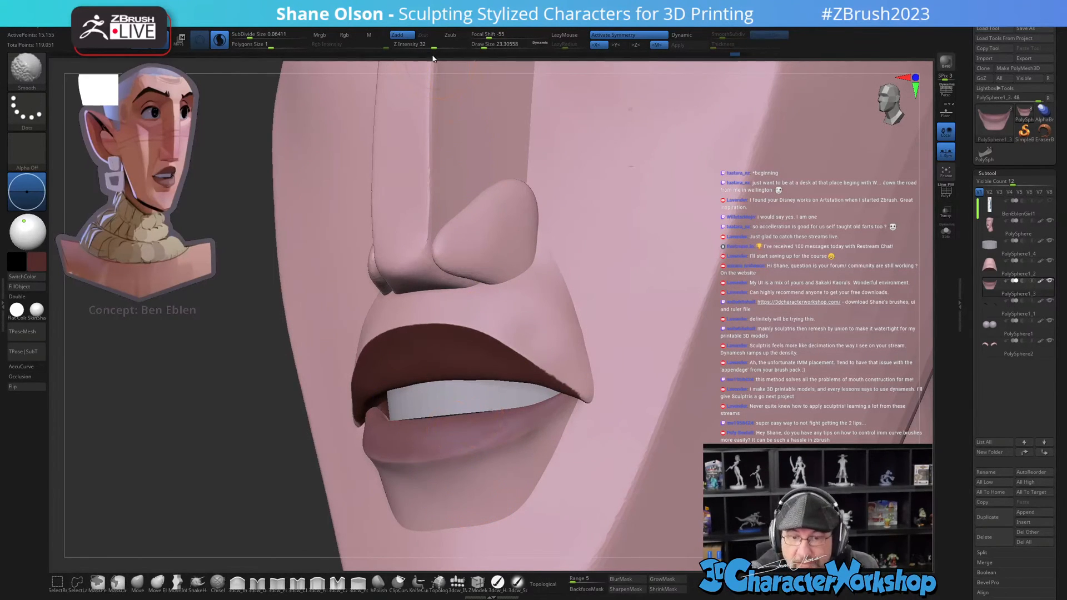
{"action": "right_click_drag", "start_coordinate": [543, 460], "coordinate": [548, 465]}
Step: Display the lower lip's wireframe, turn off Sculptris Pro mode, and hide the wireframe again
{"action": "key", "text": "shift+f"}
{"action": "key", "text": "shift+f"}
{"action": "key", "text": "shift+f"}
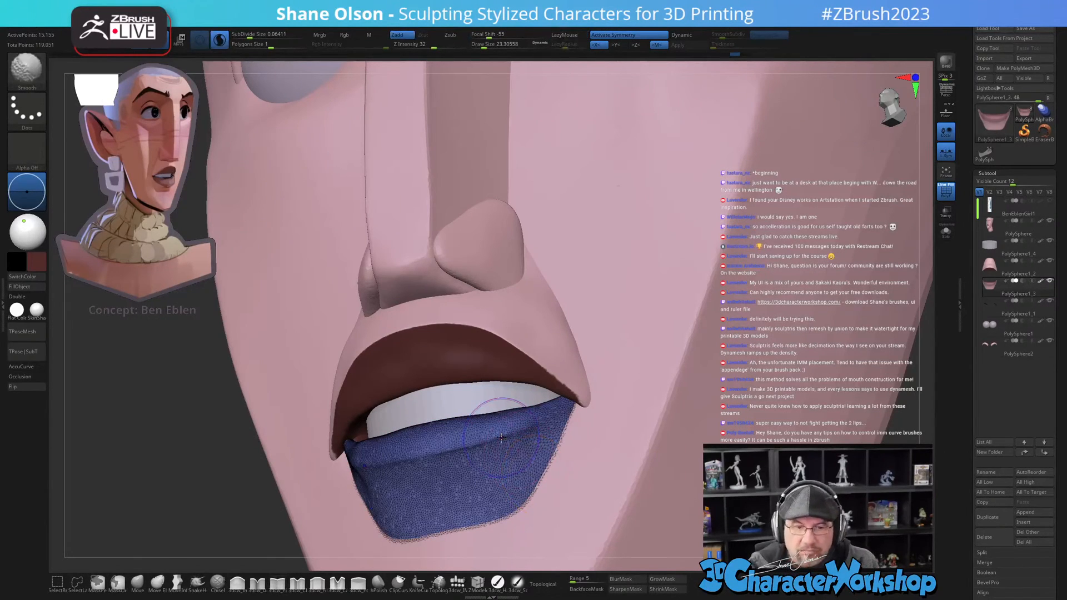
{"action": "left_click", "coordinate": [220, 41]}
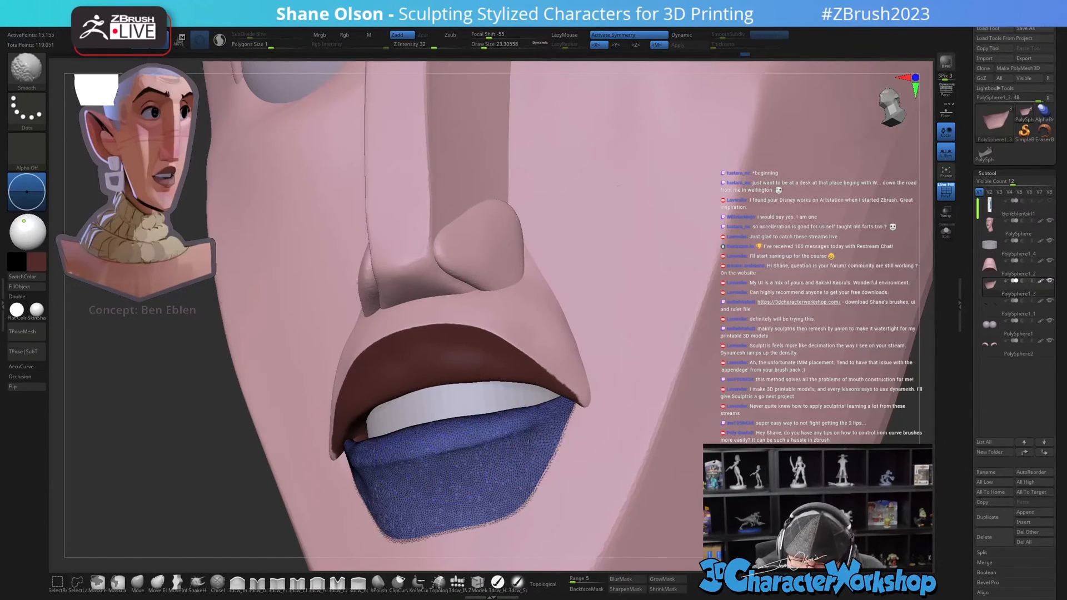
{"action": "mouse_move", "coordinate": [530, 436]}
{"action": "right_mouse_down", "text": "shift"}
{"action": "mouse_move", "coordinate": [569, 488]}
{"action": "mouse_move", "coordinate": [632, 431]}
{"action": "mouse_move", "coordinate": [599, 479]}
{"action": "right_mouse_up", "text": "shift"}
{"action": "key", "text": "shift+f"}
Step: Select the head mesh and insert a QuadSphere-1 in the head's pink skin colour at the ear position
{"action": "key", "text": "b"}
{"action": "left_click", "coordinate": [596, 474], "text": "alt"}
{"action": "key", "text": "f"}
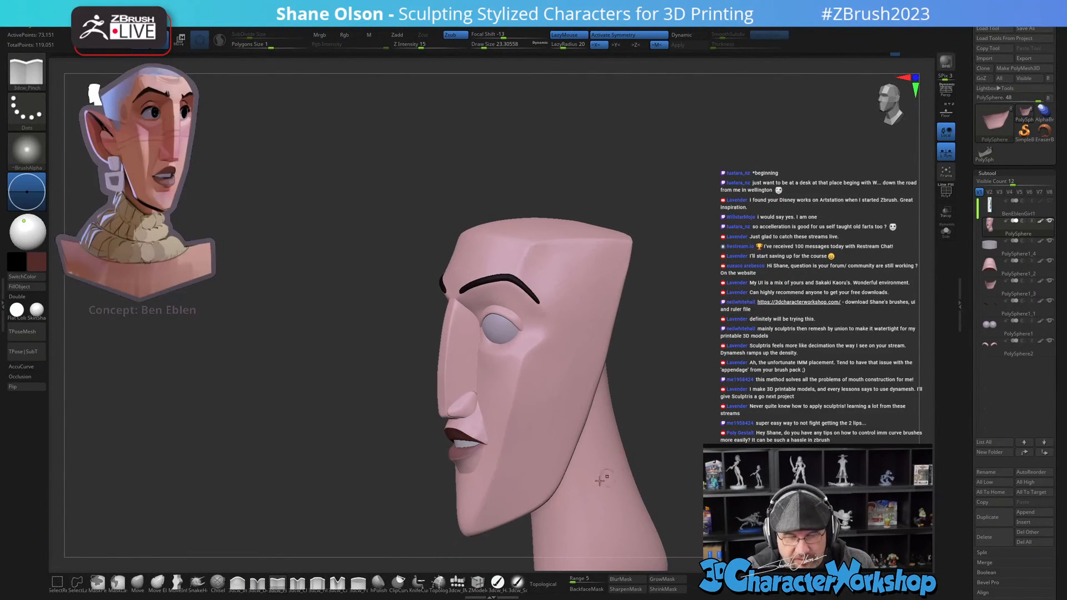
{"action": "left_click", "coordinate": [458, 582]}
{"action": "left_click", "coordinate": [66, 65]}
{"action": "right_click_drag", "start_coordinate": [654, 431], "coordinate": [604, 363]}
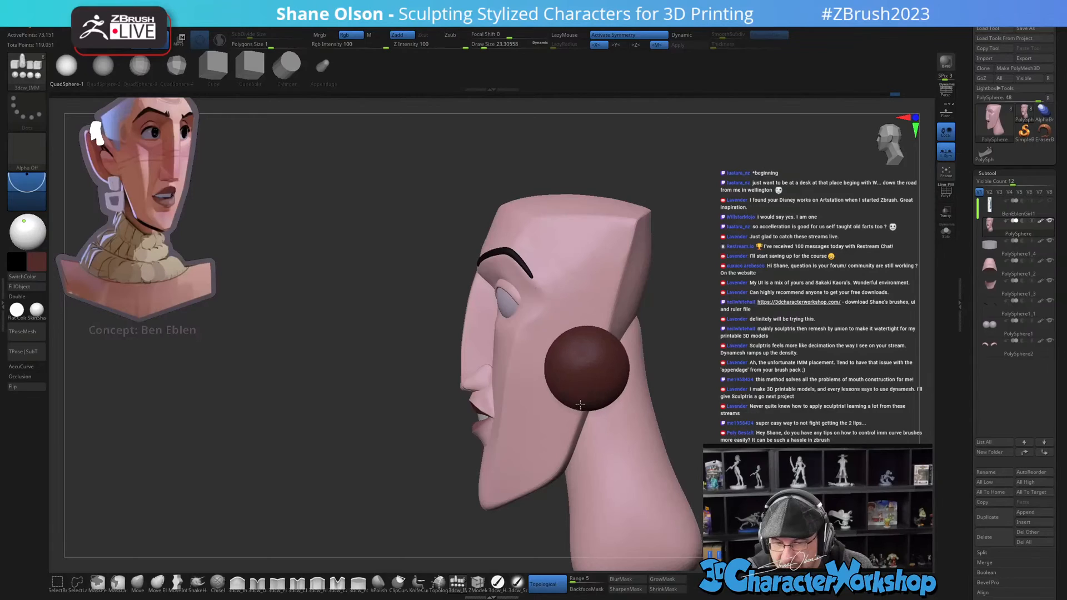
{"action": "key", "text": "ctrl+z"}
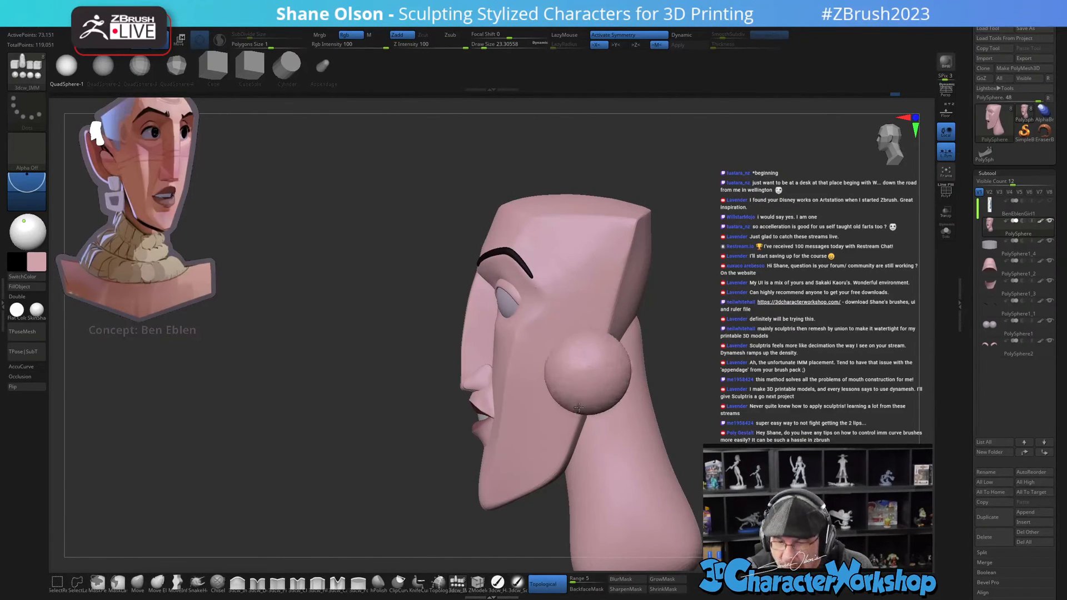
{"action": "left_click_drag", "start_coordinate": [577, 411], "coordinate": [654, 369]}
Step: Stretch the inserted sphere vertically and flatten it sideways with the gizmo to form the base of the ear
{"action": "key", "text": "w"}
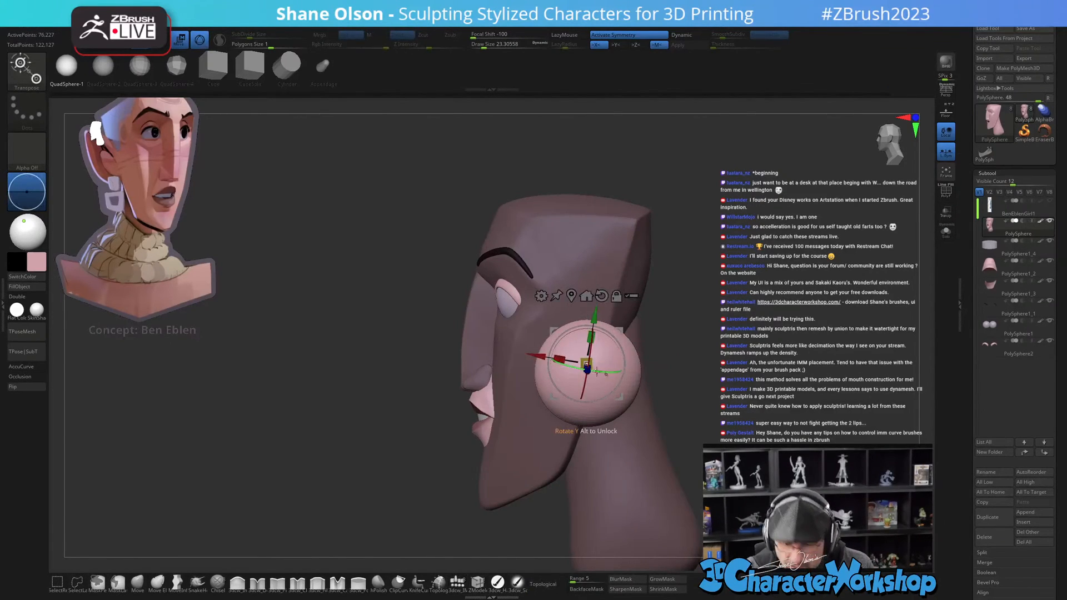
{"action": "right_click_drag", "start_coordinate": [626, 357], "coordinate": [584, 316]}
{"action": "left_click_drag", "start_coordinate": [605, 283], "coordinate": [612, 266]}
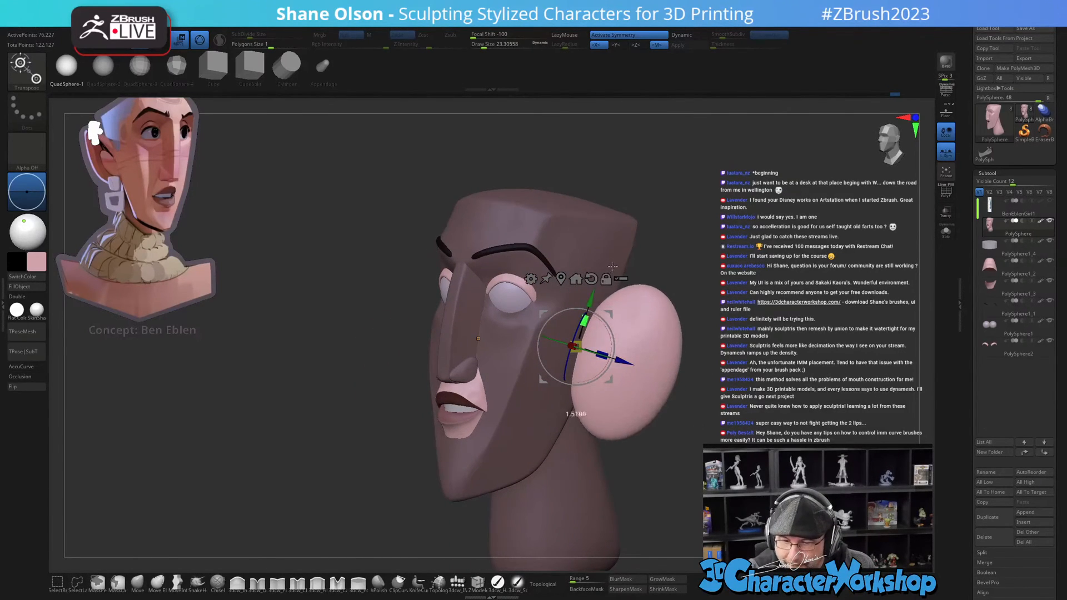
{"action": "left_click_drag", "start_coordinate": [604, 351], "coordinate": [589, 348]}
{"action": "mouse_move", "coordinate": [701, 410]}
{"action": "right_mouse_down"}
{"action": "mouse_move", "coordinate": [661, 415]}
{"action": "mouse_move", "coordinate": [681, 418]}
{"action": "mouse_move", "coordinate": [668, 428]}
{"action": "right_mouse_up"}
Step: Pull the upper part of the ear outward and back with the Move brush at a draw size of about 119.8
{"action": "left_click", "coordinate": [140, 581]}
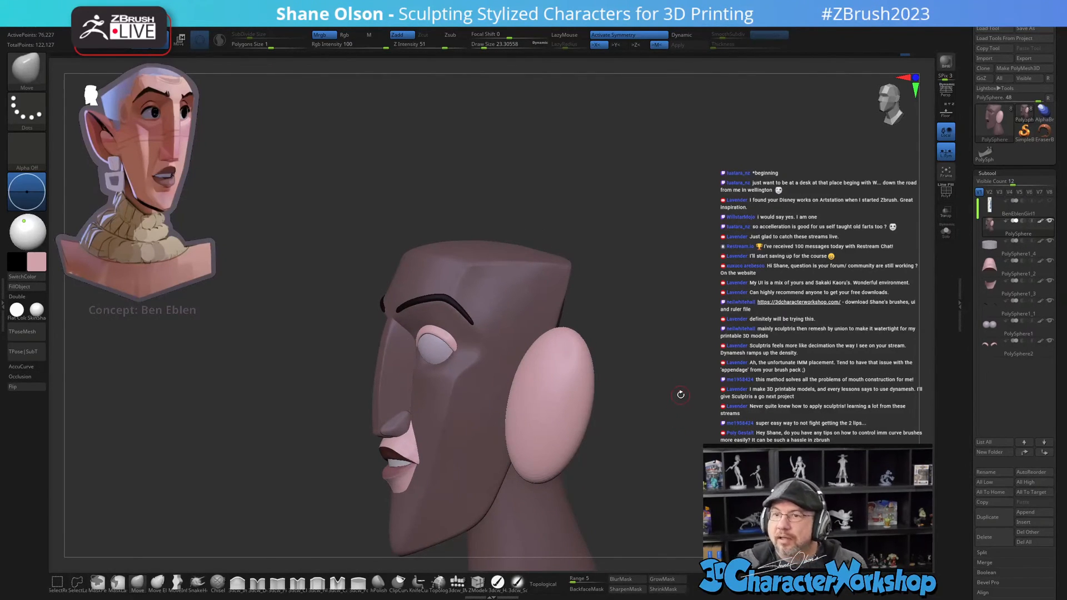
{"action": "mouse_move", "coordinate": [654, 370]}
{"action": "right_mouse_down"}
{"action": "mouse_move", "coordinate": [655, 355]}
{"action": "mouse_move", "coordinate": [645, 369]}
{"action": "mouse_move", "coordinate": [665, 365]}
{"action": "right_mouse_up"}
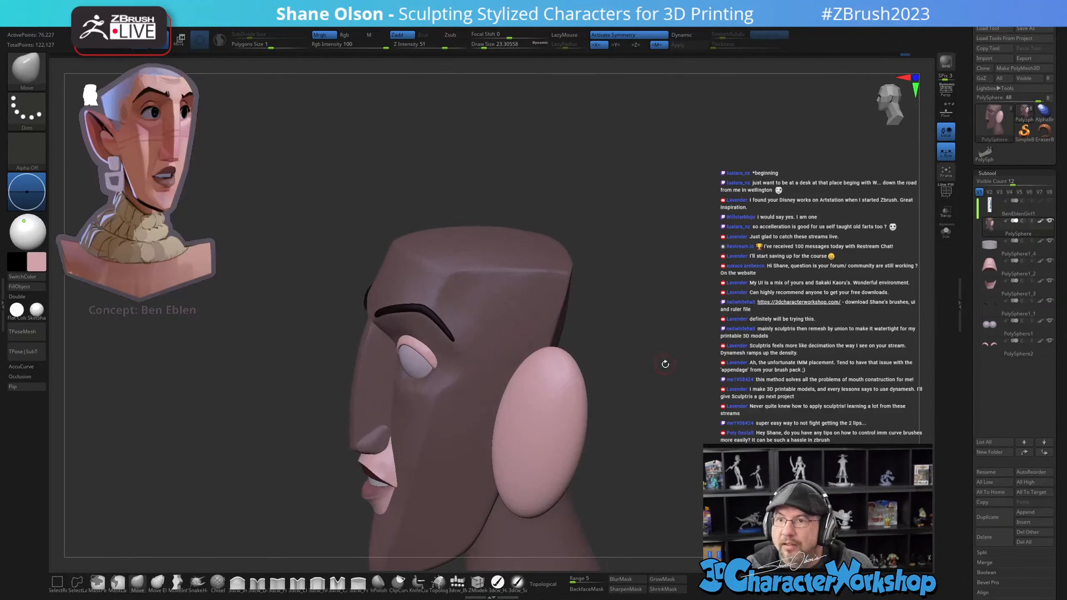
{"action": "key", "text": "s"}
{"action": "left_click_drag", "start_coordinate": [678, 368], "coordinate": [674, 369]}
{"action": "mouse_move", "coordinate": [526, 417]}
{"action": "right_mouse_down"}
{"action": "mouse_move", "coordinate": [544, 413]}
{"action": "mouse_move", "coordinate": [550, 389]}
{"action": "mouse_move", "coordinate": [591, 377]}
{"action": "mouse_move", "coordinate": [568, 373]}
{"action": "right_mouse_up"}
{"action": "left_click_drag", "start_coordinate": [562, 353], "coordinate": [578, 335]}
{"action": "right_click_drag", "start_coordinate": [580, 335], "coordinate": [577, 349]}
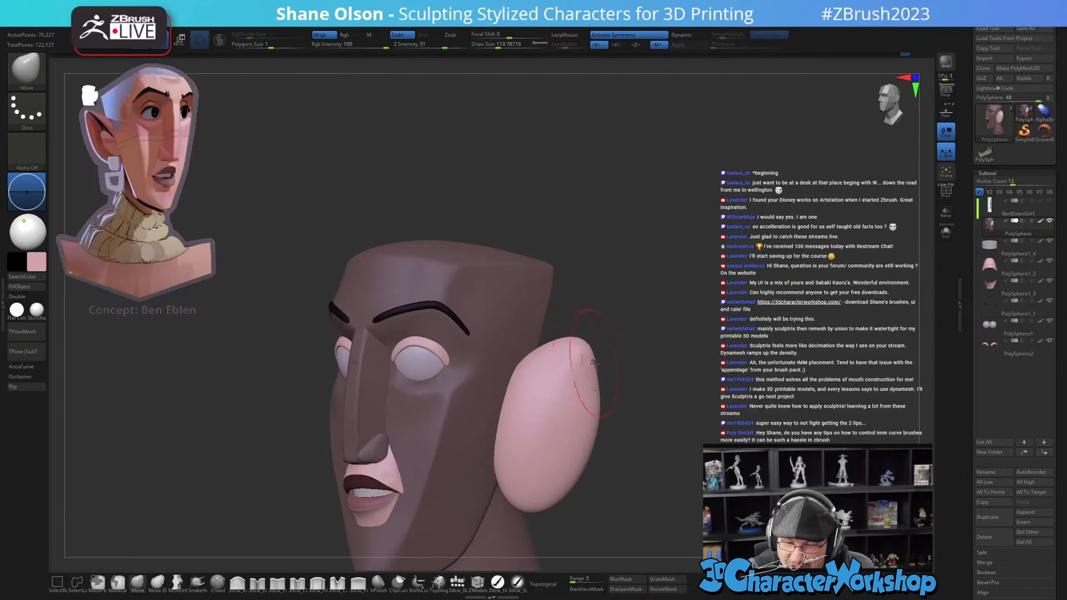
Step: Enlarge the Move brush to a draw size of about 191.6 and shape the ear's front edge and lower half
{"action": "mouse_move", "coordinate": [600, 401]}
{"action": "right_mouse_down"}
{"action": "mouse_move", "coordinate": [578, 384]}
{"action": "mouse_move", "coordinate": [612, 396]}
{"action": "right_mouse_up"}
{"action": "right_click_drag", "start_coordinate": [576, 448], "coordinate": [579, 435]}
{"action": "key", "text": "s"}
{"action": "left_click_drag", "start_coordinate": [556, 438], "coordinate": [575, 410]}
{"action": "left_click_drag", "start_coordinate": [547, 469], "coordinate": [565, 467]}
{"action": "left_click_drag", "start_coordinate": [572, 428], "coordinate": [588, 405]}
{"action": "mouse_move", "coordinate": [588, 405]}
{"action": "right_mouse_down"}
{"action": "mouse_move", "coordinate": [593, 422]}
{"action": "mouse_move", "coordinate": [596, 407]}
{"action": "right_mouse_up"}
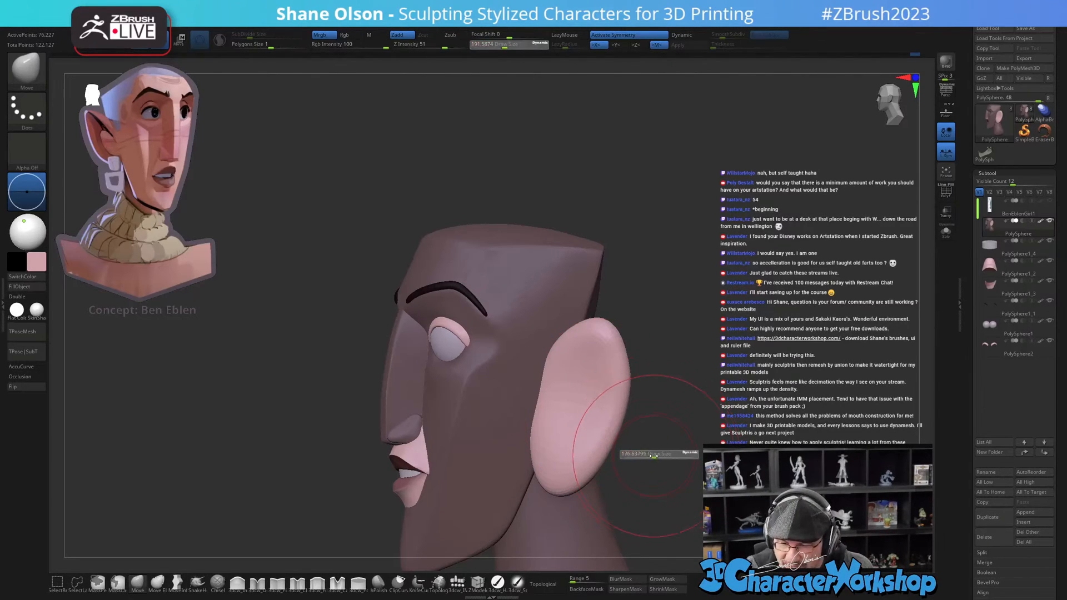
Step: Refine the ear's outline and its tilt away from the head with the Move brush at a draw size of about 172
{"action": "left_click_drag", "start_coordinate": [655, 441], "coordinate": [698, 431]}
{"action": "key", "text": "s"}
{"action": "mouse_move", "coordinate": [603, 457]}
{"action": "left_mouse_down"}
{"action": "mouse_move", "coordinate": [587, 467]}
{"action": "mouse_move", "coordinate": [614, 434]}
{"action": "left_mouse_up"}
{"action": "mouse_move", "coordinate": [673, 378]}
{"action": "left_mouse_down"}
{"action": "mouse_move", "coordinate": [646, 362]}
{"action": "mouse_move", "coordinate": [649, 371]}
{"action": "left_mouse_up"}
{"action": "key", "text": "s"}
{"action": "left_click_drag", "start_coordinate": [618, 436], "coordinate": [614, 436]}
{"action": "right_click_drag", "start_coordinate": [652, 379], "coordinate": [641, 391]}
{"action": "key", "text": "bracketleft"}
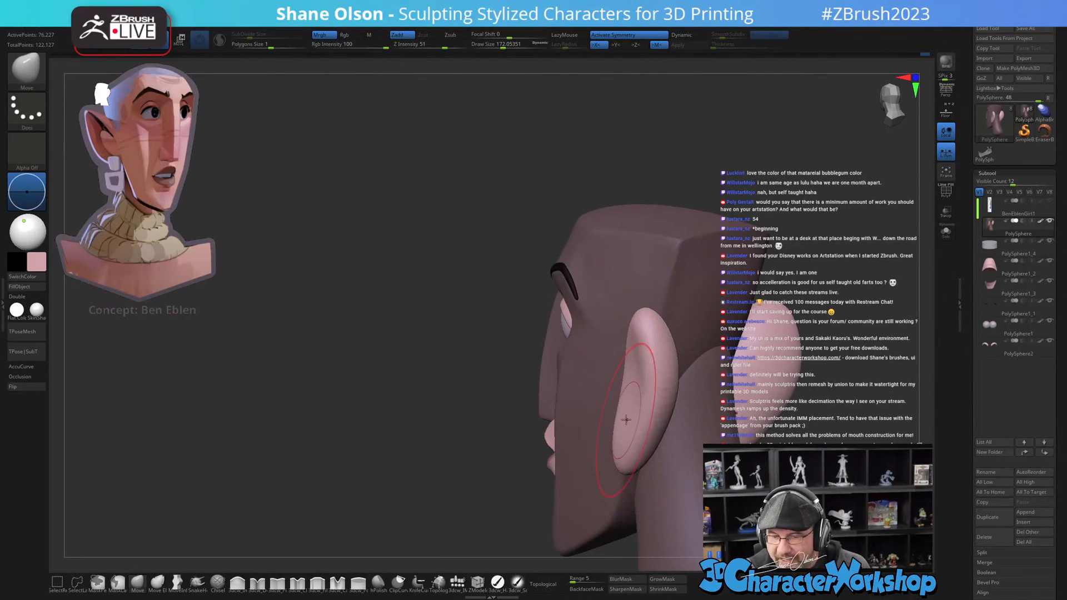
Step: Reduce the Move brush to a draw size of about 119.8 and taper the ear toward its lobe
{"action": "mouse_move", "coordinate": [639, 382]}
{"action": "right_mouse_down"}
{"action": "mouse_move", "coordinate": [620, 391]}
{"action": "mouse_move", "coordinate": [628, 384]}
{"action": "mouse_move", "coordinate": [617, 411]}
{"action": "mouse_move", "coordinate": [624, 383]}
{"action": "mouse_move", "coordinate": [618, 420]}
{"action": "right_mouse_up"}
{"action": "right_click_drag", "start_coordinate": [619, 369], "coordinate": [614, 397], "text": "alt"}
{"action": "key", "text": "s"}
{"action": "left_click_drag", "start_coordinate": [603, 392], "coordinate": [590, 393]}
{"action": "mouse_move", "coordinate": [617, 388]}
{"action": "right_mouse_down", "text": "alt"}
{"action": "mouse_move", "coordinate": [598, 475]}
{"action": "mouse_move", "coordinate": [614, 452]}
{"action": "mouse_move", "coordinate": [648, 454]}
{"action": "right_mouse_up", "text": "alt"}
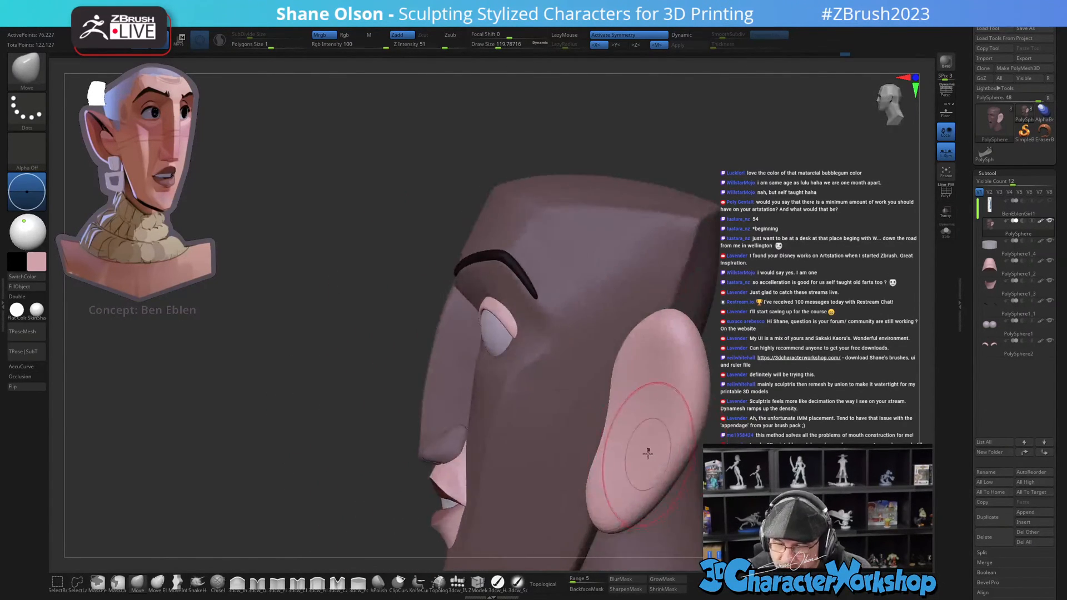
{"action": "right_click_drag", "start_coordinate": [733, 444], "coordinate": [655, 415]}
{"action": "mouse_move", "coordinate": [718, 446]}
{"action": "right_mouse_down"}
{"action": "mouse_move", "coordinate": [679, 448]}
{"action": "mouse_move", "coordinate": [721, 443]}
{"action": "mouse_move", "coordinate": [707, 435]}
{"action": "right_mouse_up"}
Step: Centre the transform gizmo on the ear and adjust the ear's thickness and its angle to the head
{"action": "key", "text": "w"}
{"action": "right_click_drag", "start_coordinate": [662, 324], "coordinate": [669, 324]}
{"action": "left_click_drag", "start_coordinate": [669, 324], "coordinate": [655, 326]}
{"action": "mouse_move", "coordinate": [687, 395]}
{"action": "right_mouse_down"}
{"action": "mouse_move", "coordinate": [690, 489]}
{"action": "mouse_move", "coordinate": [579, 432]}
{"action": "mouse_move", "coordinate": [472, 447]}
{"action": "right_mouse_up"}
{"action": "left_click", "coordinate": [518, 253]}
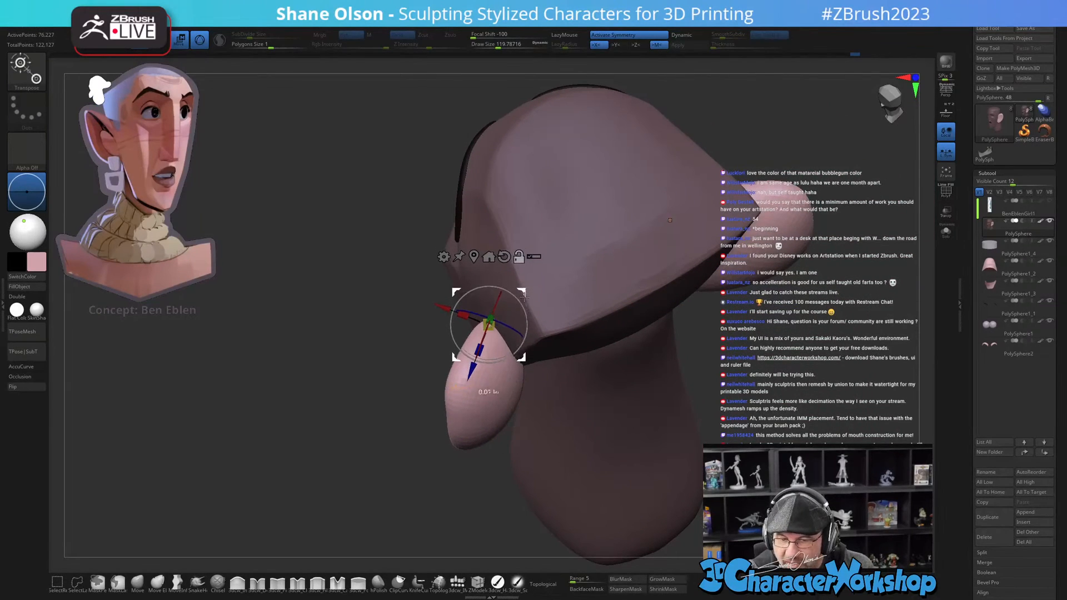
{"action": "left_click_drag", "start_coordinate": [487, 320], "coordinate": [483, 366]}
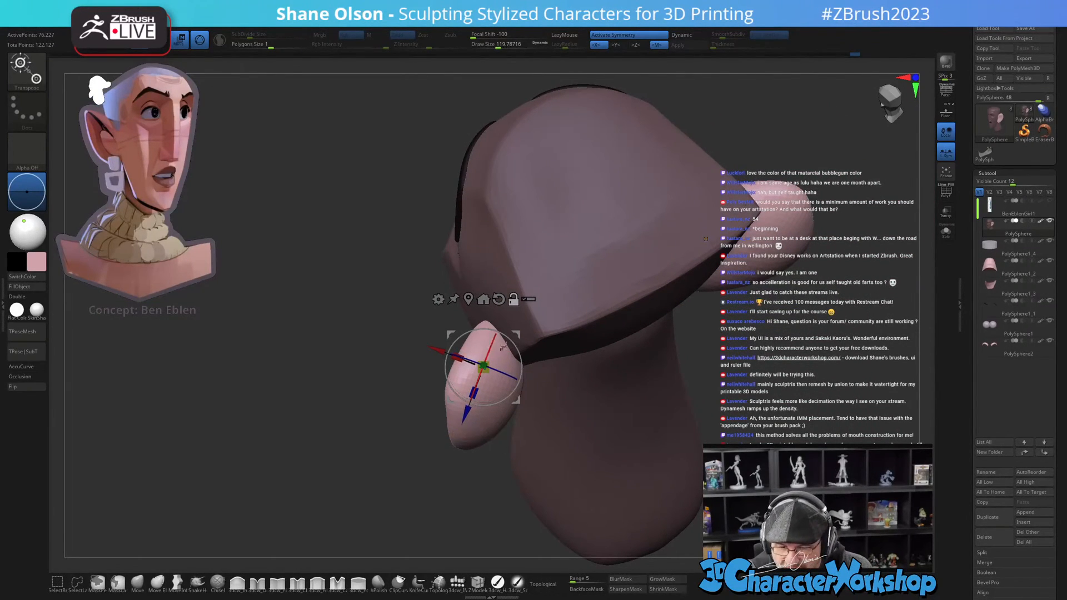
{"action": "left_click_drag", "start_coordinate": [457, 356], "coordinate": [462, 359]}
{"action": "left_click_drag", "start_coordinate": [518, 336], "coordinate": [515, 332]}
{"action": "mouse_move", "coordinate": [572, 444]}
{"action": "right_mouse_down"}
{"action": "mouse_move", "coordinate": [582, 400]}
{"action": "mouse_move", "coordinate": [555, 392]}
{"action": "mouse_move", "coordinate": [658, 401]}
{"action": "mouse_move", "coordinate": [684, 419]}
{"action": "mouse_move", "coordinate": [667, 448]}
{"action": "mouse_move", "coordinate": [682, 365]}
{"action": "right_mouse_up"}
{"action": "key", "text": "q"}
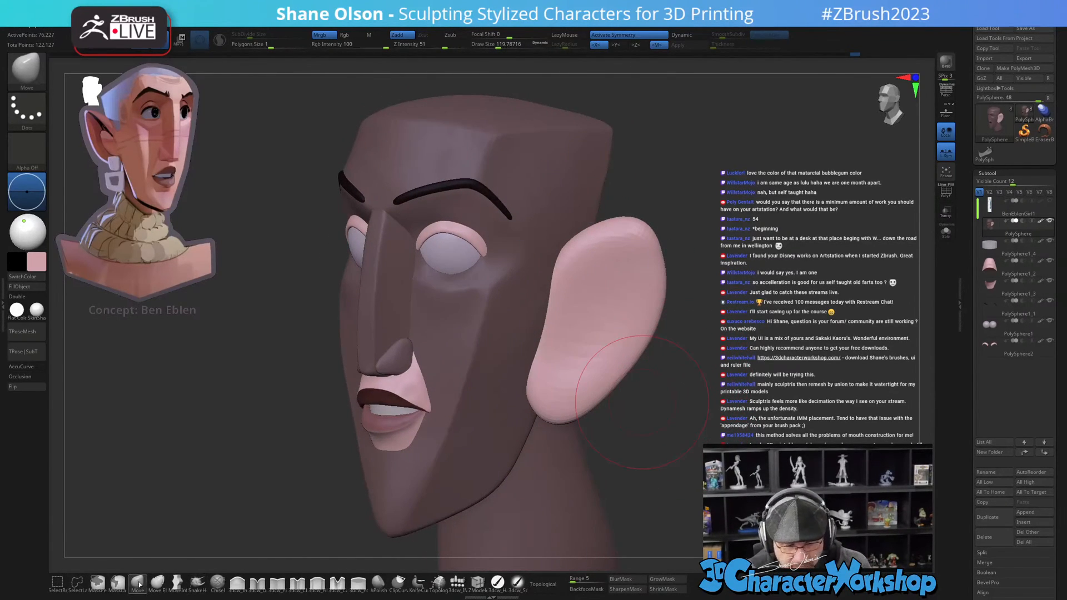
Step: Enlarge the Move brush to a draw size of about 201.8, then 233.8, and slope the ear's upper front edge back into a tapered outline
{"action": "key", "text": "s"}
{"action": "left_click_drag", "start_coordinate": [687, 376], "coordinate": [694, 376]}
{"action": "right_click_drag", "start_coordinate": [695, 366], "coordinate": [683, 392], "text": "alt"}
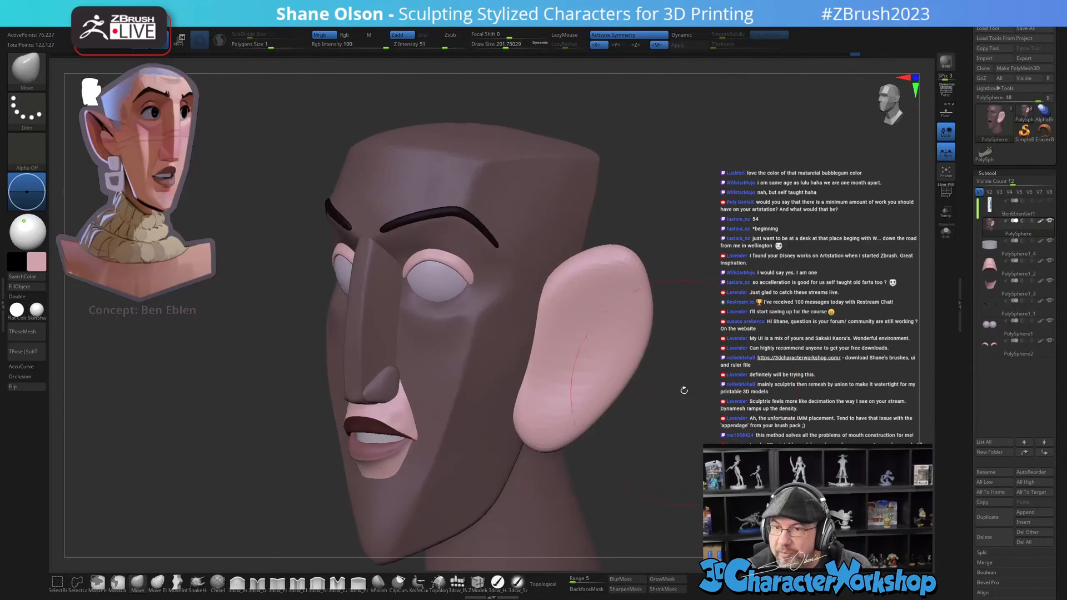
{"action": "right_click_drag", "start_coordinate": [570, 324], "coordinate": [566, 328]}
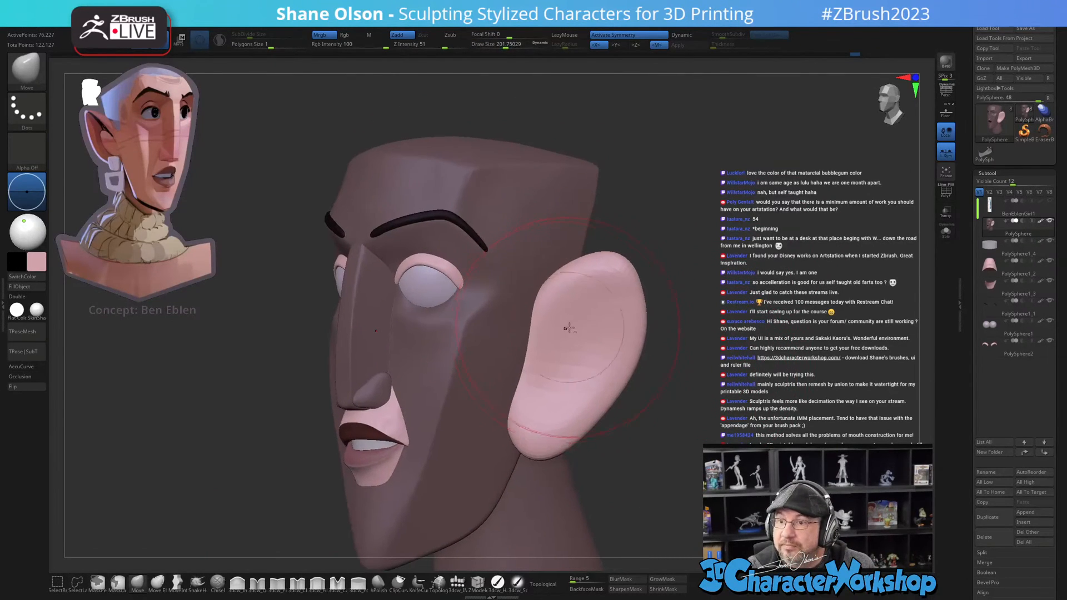
{"action": "key", "text": "s"}
{"action": "left_click_drag", "start_coordinate": [536, 318], "coordinate": [548, 327]}
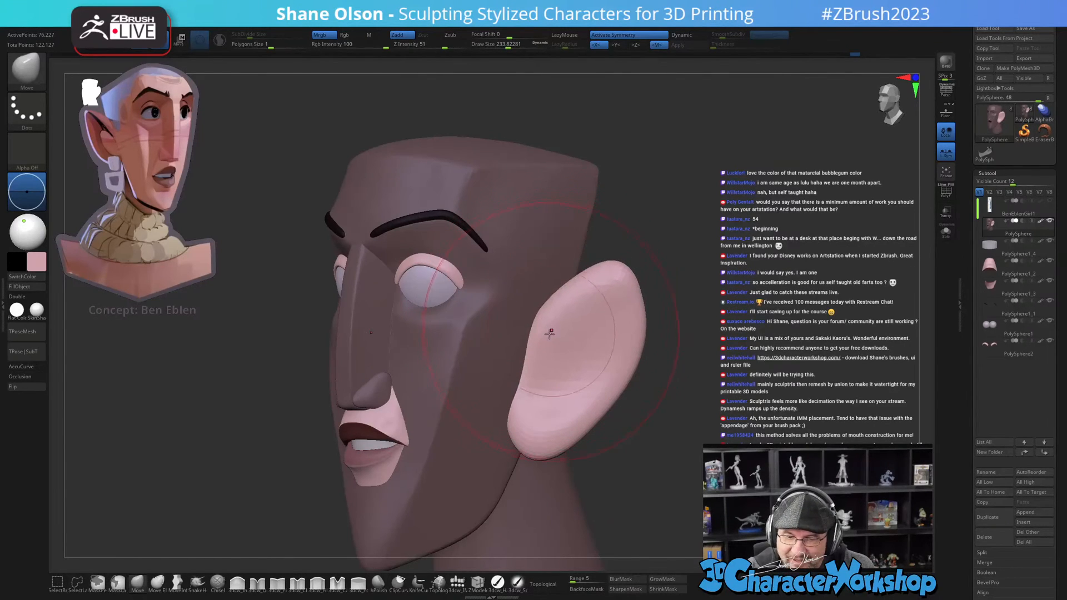
{"action": "right_click_drag", "start_coordinate": [552, 336], "coordinate": [551, 340]}
{"action": "mouse_move", "coordinate": [547, 345]}
{"action": "right_mouse_down"}
{"action": "mouse_move", "coordinate": [587, 357]}
{"action": "mouse_move", "coordinate": [599, 384]}
{"action": "mouse_move", "coordinate": [594, 372]}
{"action": "mouse_move", "coordinate": [560, 428]}
{"action": "mouse_move", "coordinate": [605, 384]}
{"action": "right_mouse_up"}
Step: Show the polygon wireframe, set the Smooth brush's SubDivide Size to about 0.193, and smooth over the ear to refine its mesh
{"action": "key", "text": "shift+f"}
{"action": "key", "text": "shift"}
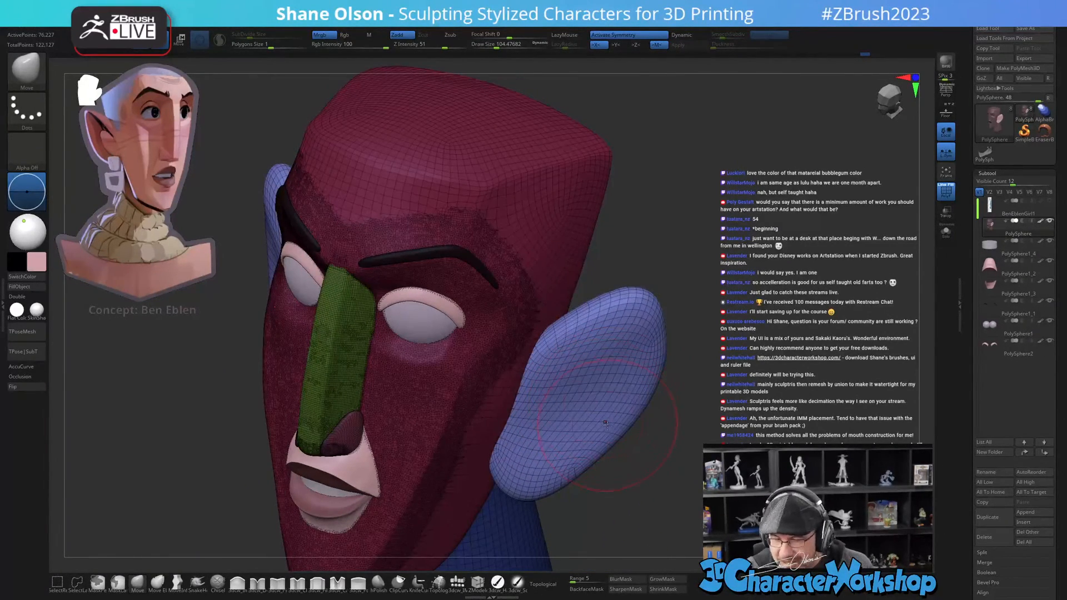
{"action": "right_click_drag", "start_coordinate": [534, 468], "coordinate": [580, 382]}
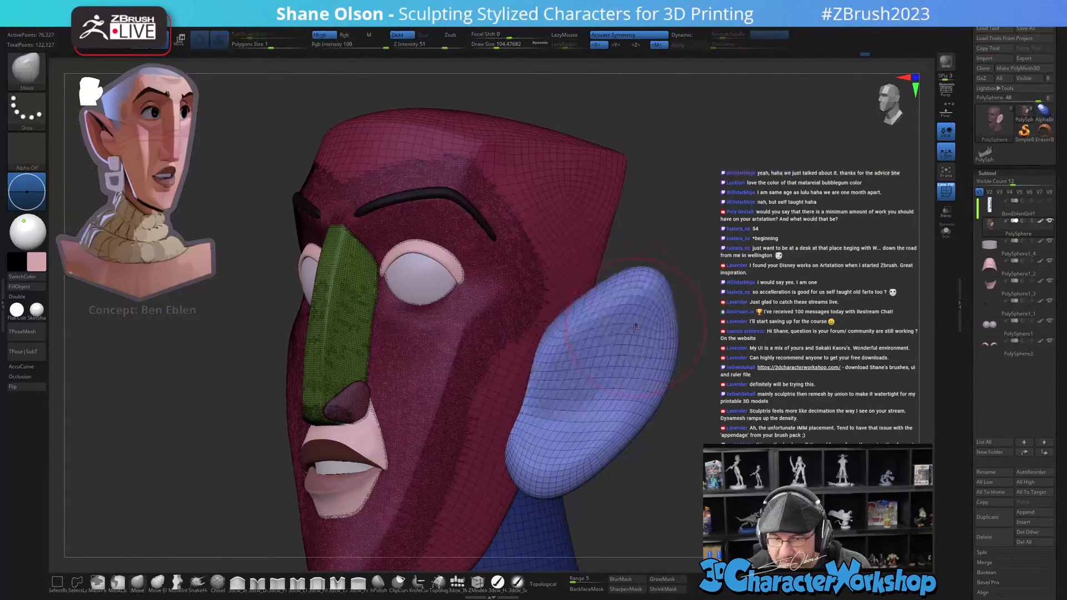
{"action": "key", "text": "shift"}
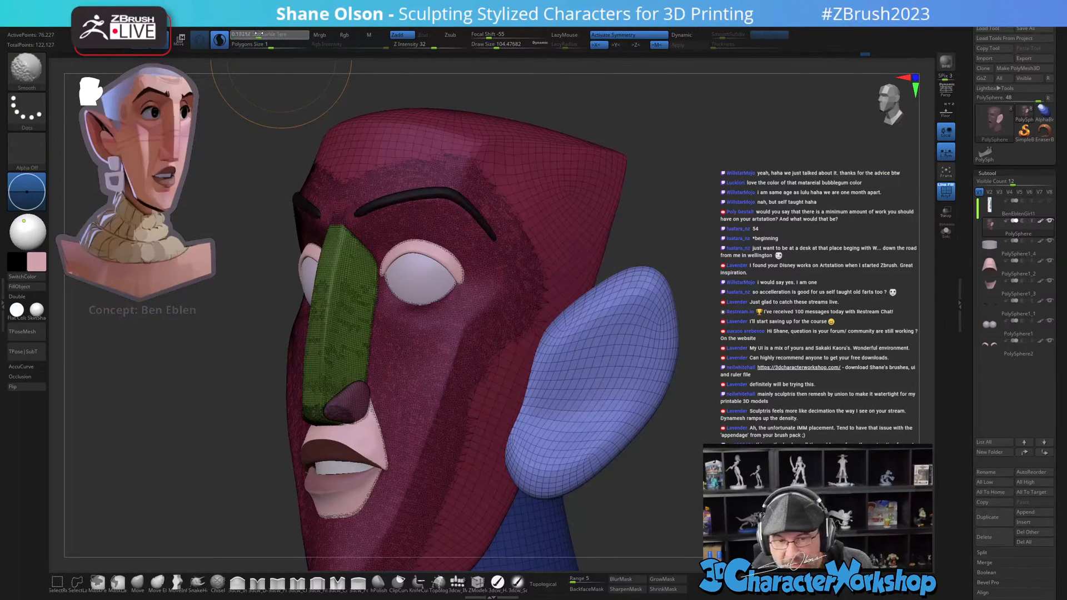
{"action": "left_click_drag", "start_coordinate": [258, 33], "coordinate": [263, 34]}
{"action": "right_click_drag", "start_coordinate": [673, 376], "coordinate": [606, 375]}
{"action": "mouse_move", "coordinate": [563, 368]}
{"action": "left_mouse_down"}
{"action": "mouse_move", "coordinate": [608, 320]}
{"action": "mouse_move", "coordinate": [647, 355]}
{"action": "mouse_move", "coordinate": [561, 450]}
{"action": "mouse_move", "coordinate": [573, 407]}
{"action": "left_mouse_up"}
{"action": "mouse_move", "coordinate": [572, 406]}
{"action": "right_mouse_down"}
{"action": "mouse_move", "coordinate": [668, 429]}
{"action": "mouse_move", "coordinate": [716, 418]}
{"action": "mouse_move", "coordinate": [697, 444]}
{"action": "mouse_move", "coordinate": [709, 430]}
{"action": "right_mouse_up"}
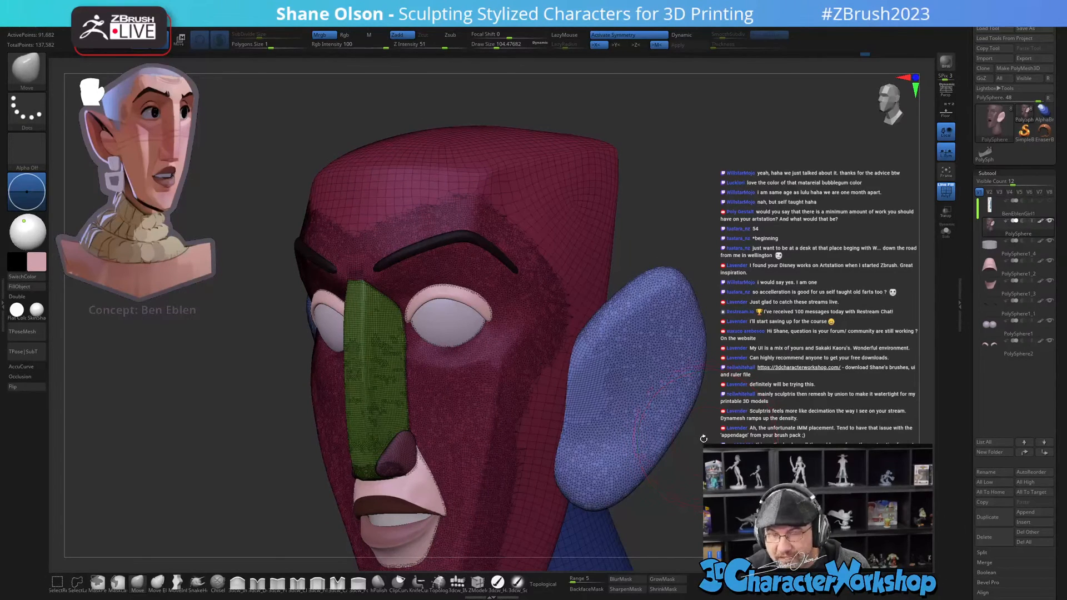
Step: Reduce the Move brush to a draw size of about 70.8 and push in the upper ear to form a hollow inside the rim
{"action": "mouse_move", "coordinate": [663, 403]}
{"action": "right_mouse_down"}
{"action": "mouse_move", "coordinate": [655, 391]}
{"action": "mouse_move", "coordinate": [667, 385]}
{"action": "right_mouse_up"}
{"action": "key", "text": "s"}
{"action": "left_click_drag", "start_coordinate": [651, 385], "coordinate": [644, 386]}
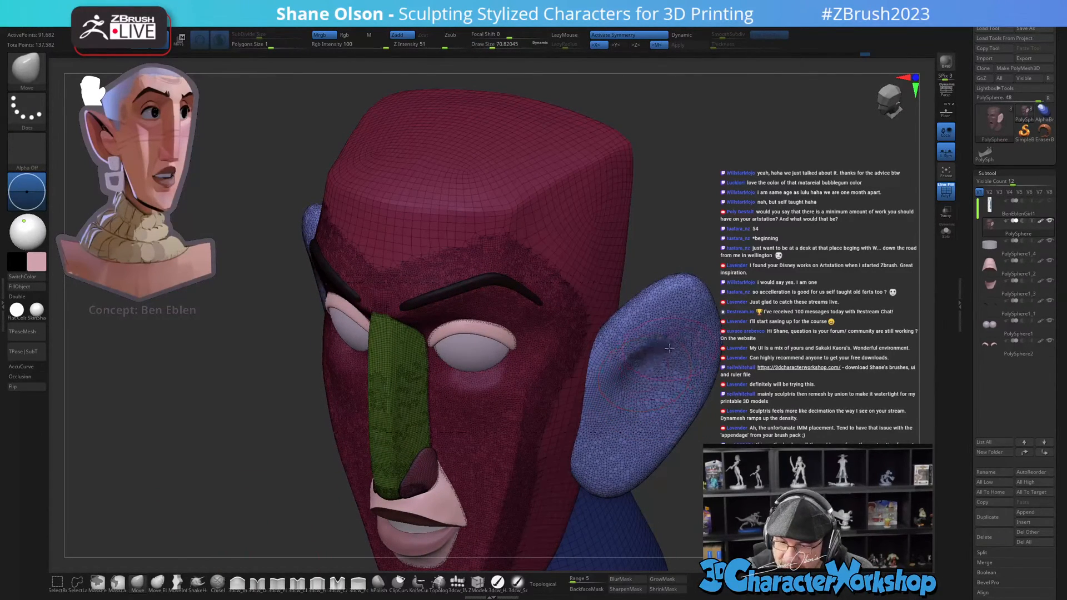
{"action": "left_click_drag", "start_coordinate": [687, 316], "coordinate": [688, 309]}
{"action": "right_click_drag", "start_coordinate": [675, 356], "coordinate": [684, 333]}
{"action": "left_click_drag", "start_coordinate": [689, 312], "coordinate": [693, 304]}
{"action": "right_click_drag", "start_coordinate": [684, 303], "coordinate": [645, 373]}
{"action": "left_click_drag", "start_coordinate": [644, 373], "coordinate": [653, 368]}
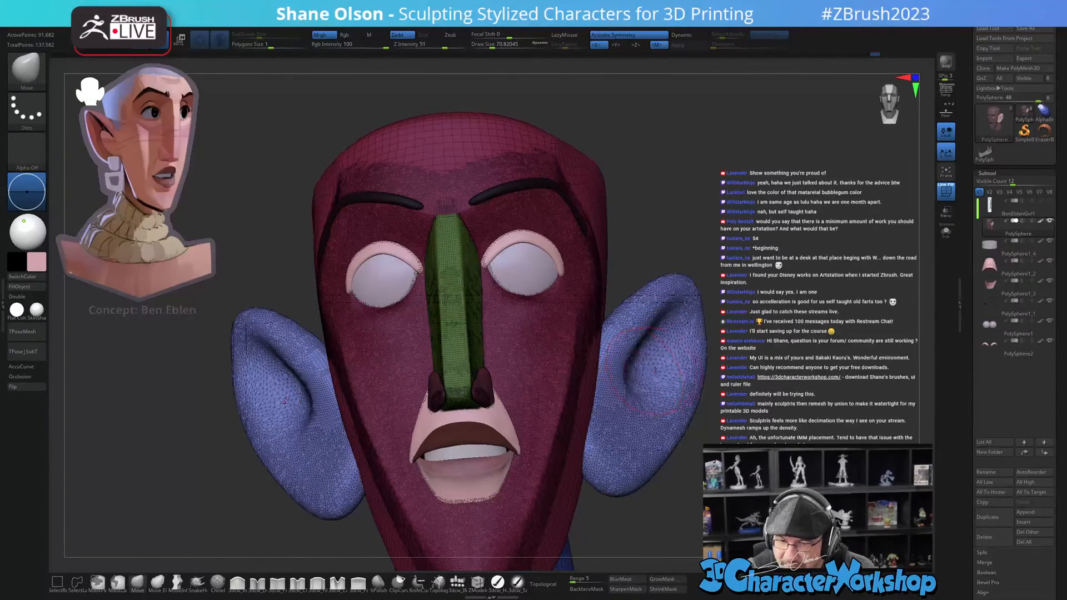
Step: Extend the hollow down the inner ear and define the rim with the Move brush at a draw size of about 64.9
{"action": "right_click_drag", "start_coordinate": [656, 385], "coordinate": [658, 378]}
{"action": "left_click_drag", "start_coordinate": [645, 410], "coordinate": [630, 426]}
{"action": "mouse_move", "coordinate": [645, 430]}
{"action": "right_mouse_down"}
{"action": "mouse_move", "coordinate": [620, 435]}
{"action": "mouse_move", "coordinate": [659, 399]}
{"action": "right_mouse_up"}
{"action": "mouse_move", "coordinate": [645, 389]}
{"action": "left_mouse_down"}
{"action": "mouse_move", "coordinate": [633, 408]}
{"action": "mouse_move", "coordinate": [639, 382]}
{"action": "left_mouse_up"}
{"action": "mouse_move", "coordinate": [639, 381]}
{"action": "right_mouse_down"}
{"action": "mouse_move", "coordinate": [627, 380]}
{"action": "mouse_move", "coordinate": [638, 376]}
{"action": "right_mouse_up"}
{"action": "left_click_drag", "start_coordinate": [638, 364], "coordinate": [636, 411]}
{"action": "mouse_move", "coordinate": [636, 411]}
{"action": "right_mouse_down"}
{"action": "mouse_move", "coordinate": [673, 364]}
{"action": "mouse_move", "coordinate": [663, 337]}
{"action": "mouse_move", "coordinate": [701, 308]}
{"action": "mouse_move", "coordinate": [694, 326]}
{"action": "mouse_move", "coordinate": [676, 331]}
{"action": "right_mouse_up"}
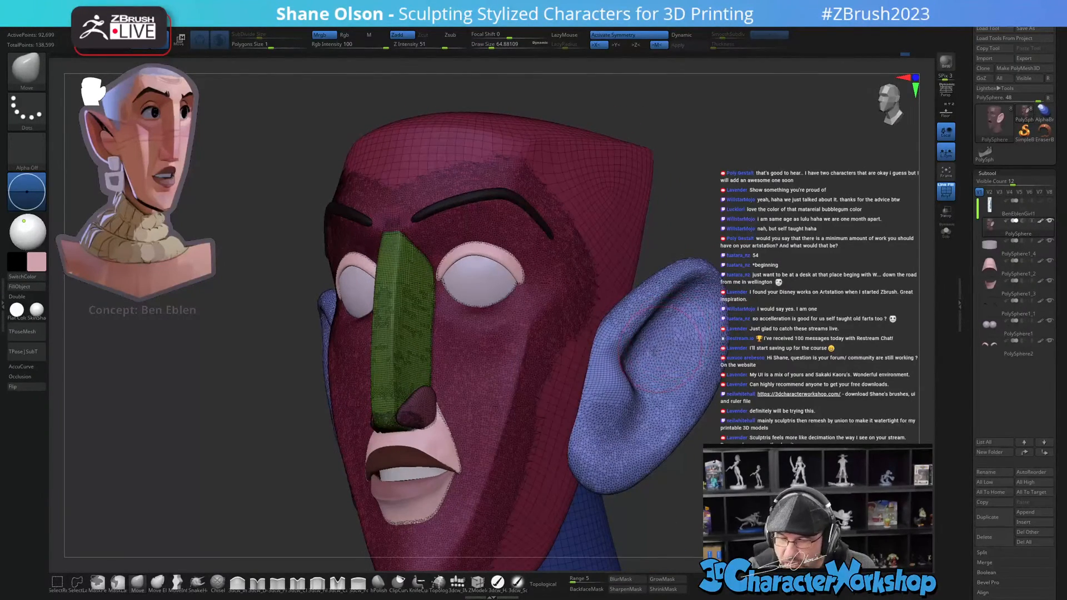
Step: Push out the tragus and carve the notch below it with the Move brush, reducing the draw size to about 53.8
{"action": "mouse_move", "coordinate": [645, 367]}
{"action": "right_mouse_down", "text": "shift"}
{"action": "mouse_move", "coordinate": [677, 395]}
{"action": "mouse_move", "coordinate": [631, 382]}
{"action": "mouse_move", "coordinate": [623, 401]}
{"action": "right_mouse_up", "text": "shift"}
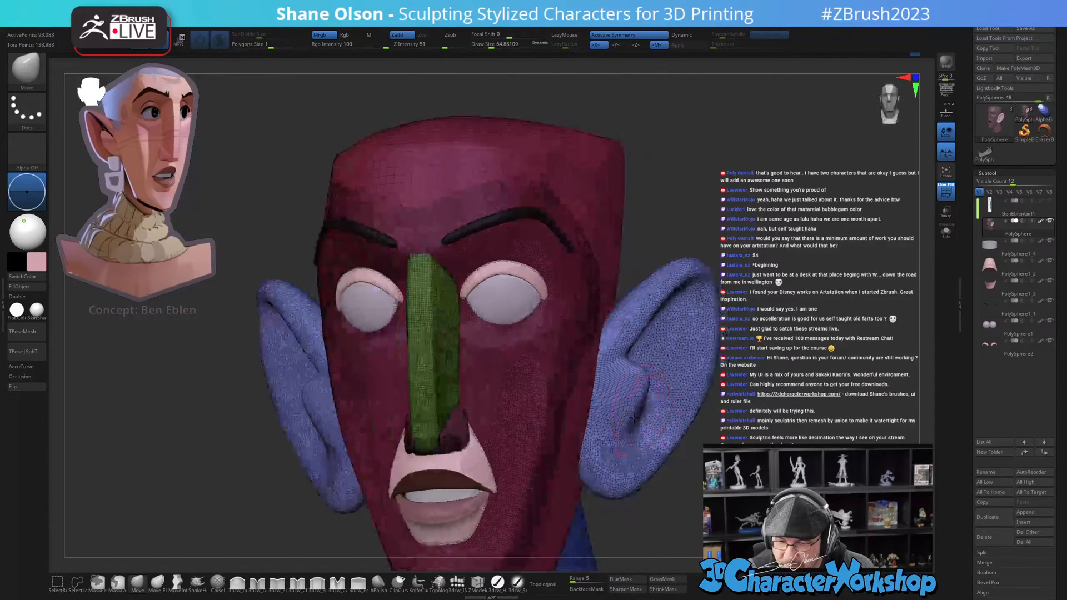
{"action": "right_click_drag", "start_coordinate": [648, 309], "coordinate": [655, 432]}
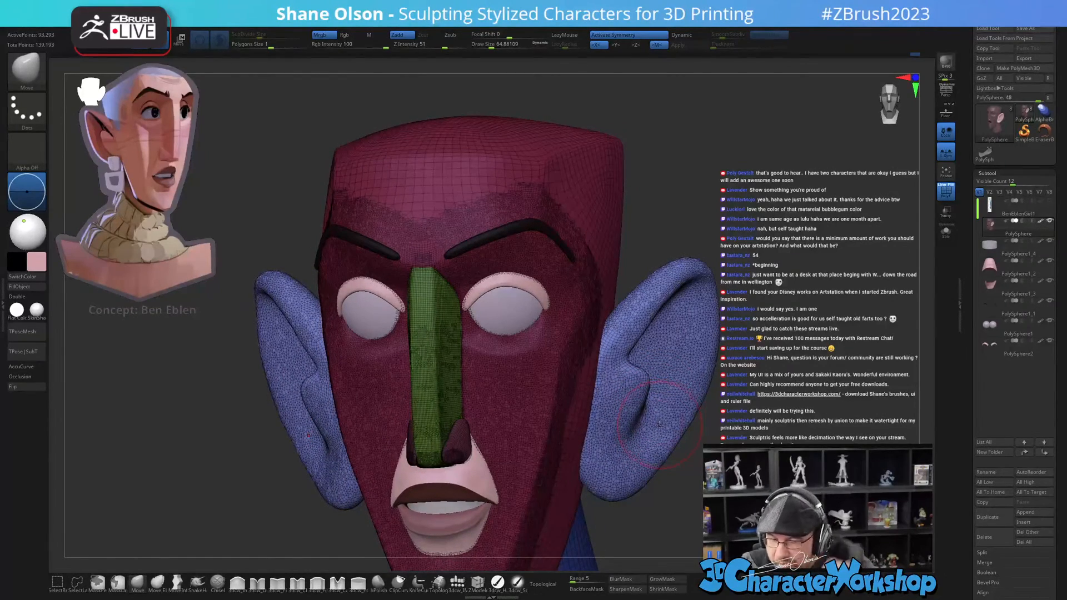
{"action": "right_click_drag", "start_coordinate": [655, 407], "coordinate": [663, 390]}
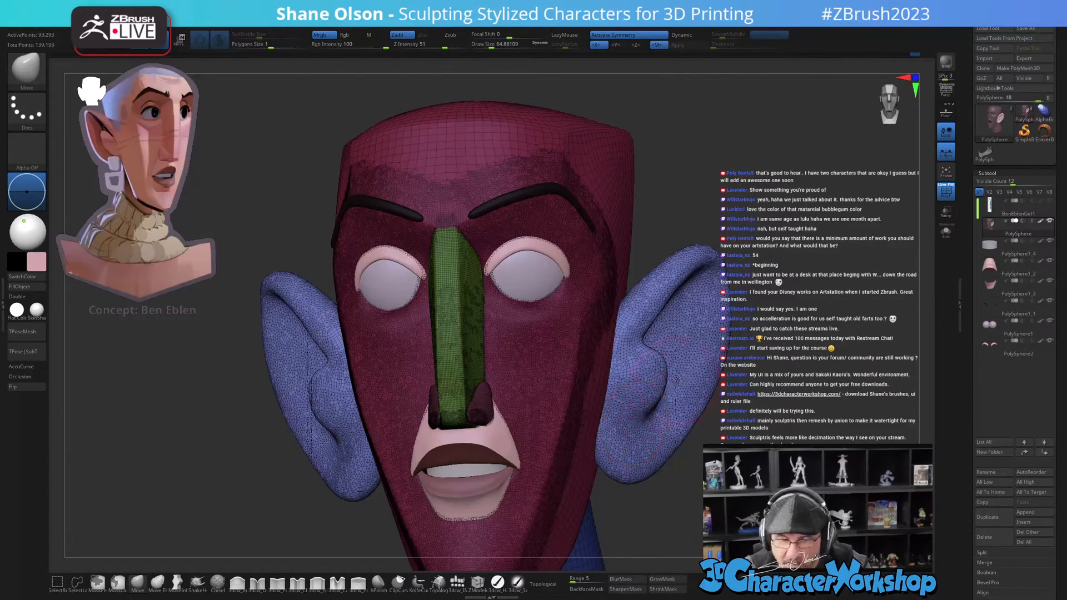
{"action": "right_click_drag", "start_coordinate": [689, 381], "coordinate": [668, 402]}
{"action": "key", "text": "s"}
{"action": "left_click_drag", "start_coordinate": [662, 405], "coordinate": [669, 405]}
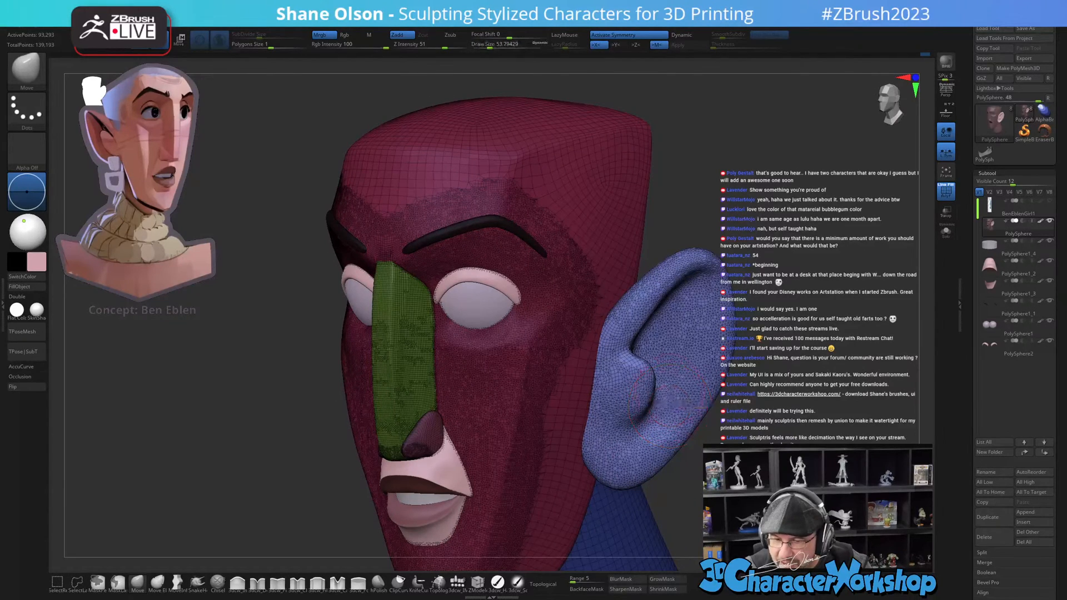
{"action": "right_click_drag", "start_coordinate": [668, 409], "coordinate": [656, 375]}
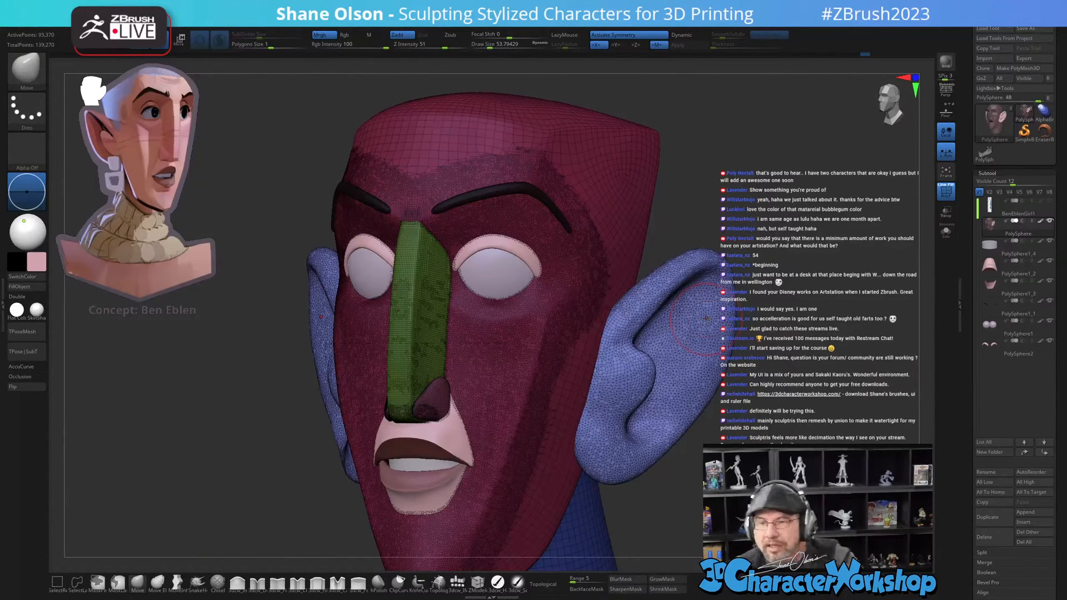
Step: Enlarge the Move brush to a draw size of about 62 and adjust the fold above the tragus
{"action": "right_click_drag", "start_coordinate": [652, 358], "coordinate": [634, 383]}
{"action": "key", "text": "bracketright"}
{"action": "left_click_drag", "start_coordinate": [632, 365], "coordinate": [624, 375]}
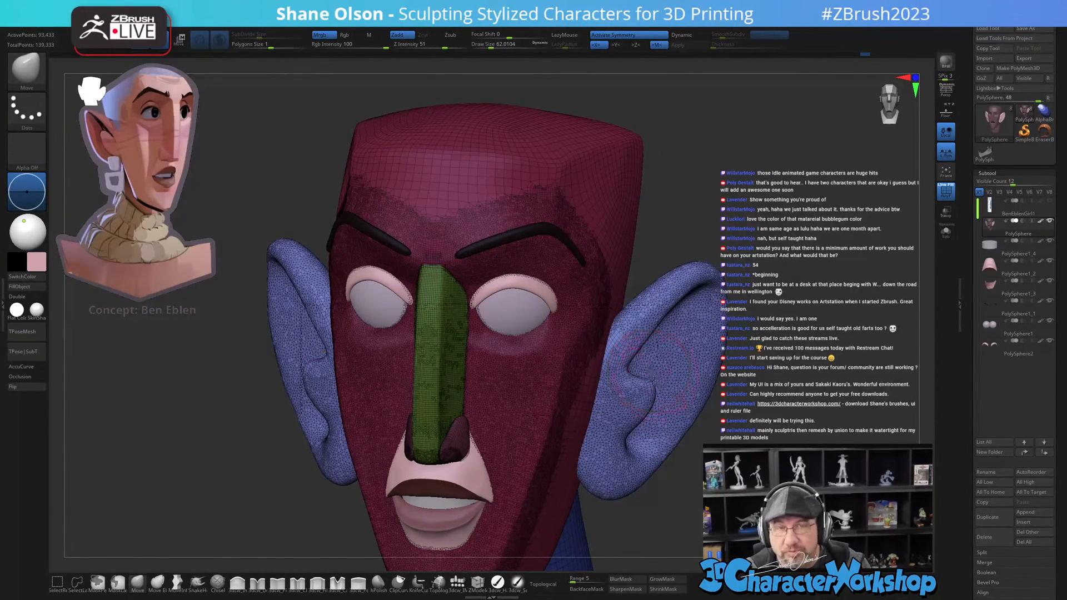
Step: Reduce the Move brush to a draw size of about 51.2 and round the tragus and lower notch, smoothing the surface
{"action": "right_click_drag", "start_coordinate": [655, 380], "coordinate": [647, 387]}
{"action": "key", "text": "bracketleft"}
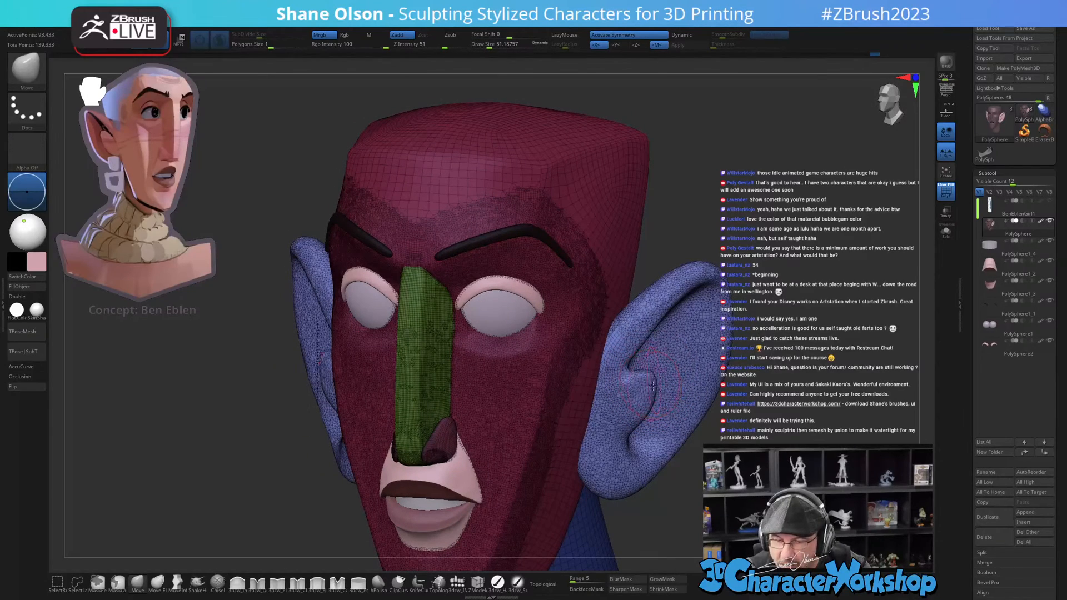
{"action": "right_click_drag", "start_coordinate": [652, 397], "coordinate": [625, 464]}
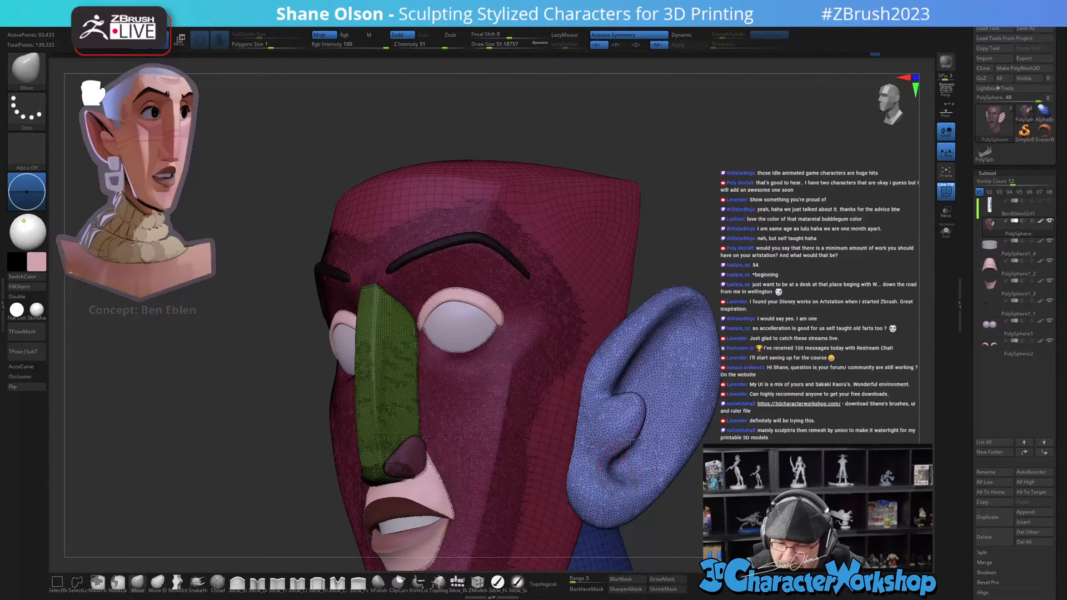
{"action": "mouse_move", "coordinate": [625, 437]}
{"action": "right_mouse_down"}
{"action": "mouse_move", "coordinate": [652, 419]}
{"action": "mouse_move", "coordinate": [646, 428]}
{"action": "right_mouse_up"}
{"action": "right_click_drag", "start_coordinate": [657, 378], "coordinate": [661, 378]}
{"action": "key", "text": "shift"}
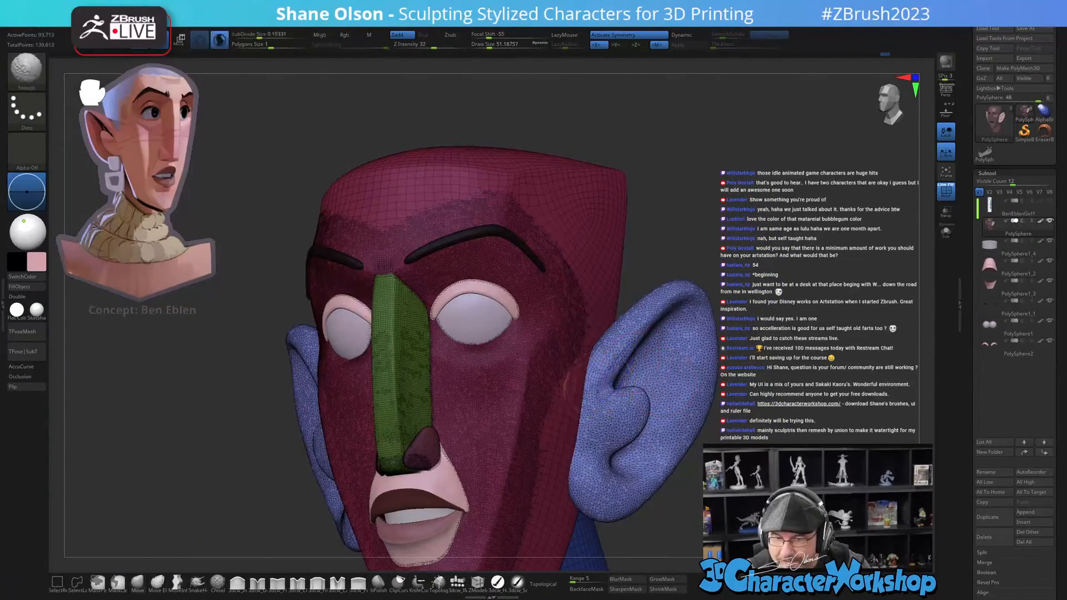
{"action": "mouse_move", "coordinate": [660, 337]}
{"action": "right_mouse_down"}
{"action": "mouse_move", "coordinate": [657, 367]}
{"action": "mouse_move", "coordinate": [630, 396]}
{"action": "right_mouse_up"}
Step: Turn on AccuCurve for the Move brush and sharpen the crease above the tragus at a draw size of about 36.9
{"action": "key", "text": "s"}
{"action": "left_click_drag", "start_coordinate": [644, 405], "coordinate": [633, 405]}
{"action": "left_click", "coordinate": [30, 368]}
{"action": "mouse_move", "coordinate": [632, 385]}
{"action": "right_mouse_down"}
{"action": "mouse_move", "coordinate": [613, 384]}
{"action": "mouse_move", "coordinate": [628, 393]}
{"action": "right_mouse_up"}
{"action": "key", "text": "s"}
{"action": "left_click_drag", "start_coordinate": [634, 392], "coordinate": [627, 393]}
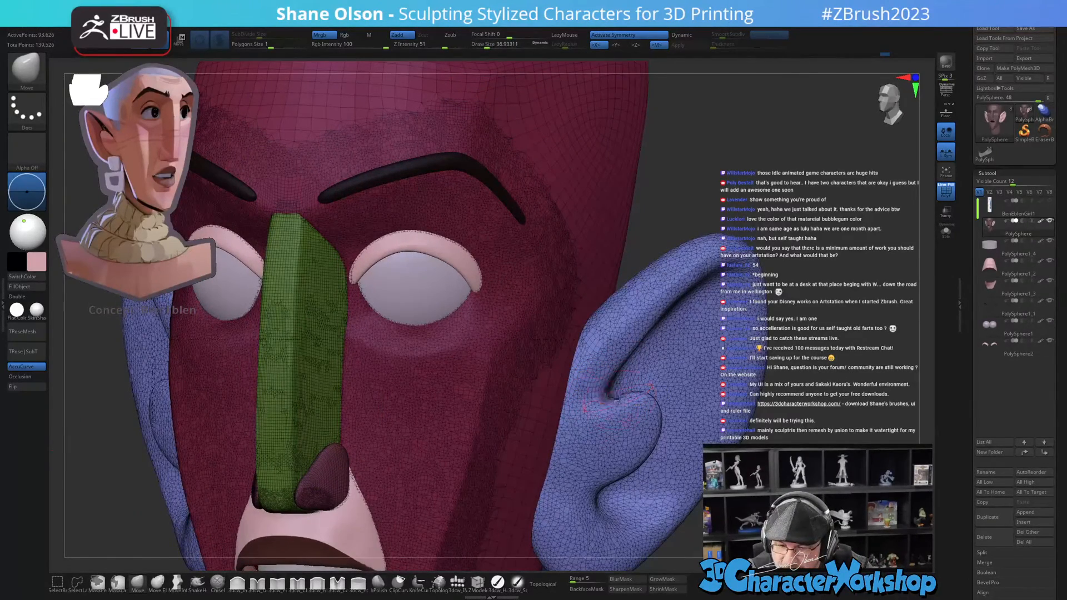
{"action": "right_click_drag", "start_coordinate": [603, 399], "coordinate": [595, 428]}
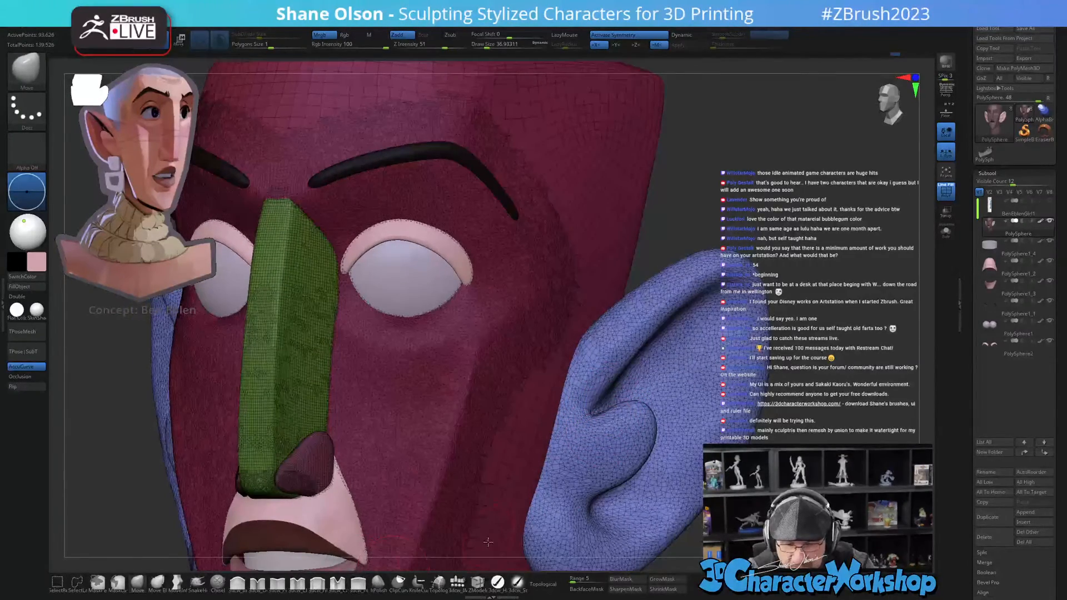
Step: Switch to the first custom 3dcw brush at a draw size of about 51.2 and refine the surface around the tragus crease
{"action": "left_click", "coordinate": [237, 583]}
{"action": "key", "text": "s"}
{"action": "left_click_drag", "start_coordinate": [609, 422], "coordinate": [611, 421]}
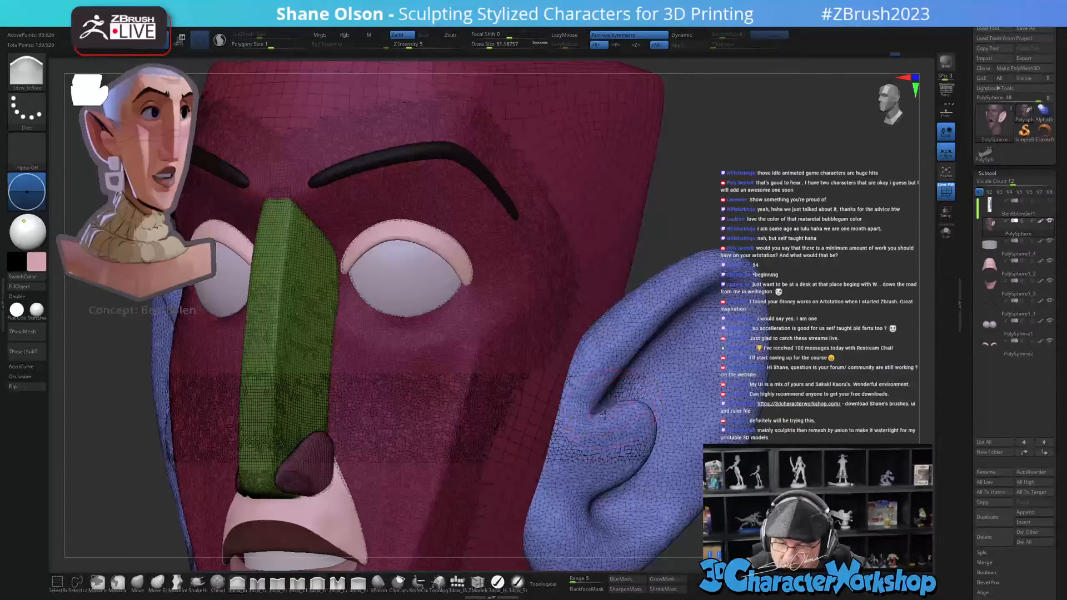
{"action": "mouse_move", "coordinate": [632, 411]}
{"action": "right_mouse_down"}
{"action": "mouse_move", "coordinate": [605, 400]}
{"action": "mouse_move", "coordinate": [589, 411]}
{"action": "mouse_move", "coordinate": [632, 427]}
{"action": "mouse_move", "coordinate": [651, 421]}
{"action": "mouse_move", "coordinate": [639, 430]}
{"action": "mouse_move", "coordinate": [651, 433]}
{"action": "mouse_move", "coordinate": [513, 500]}
{"action": "right_mouse_up"}
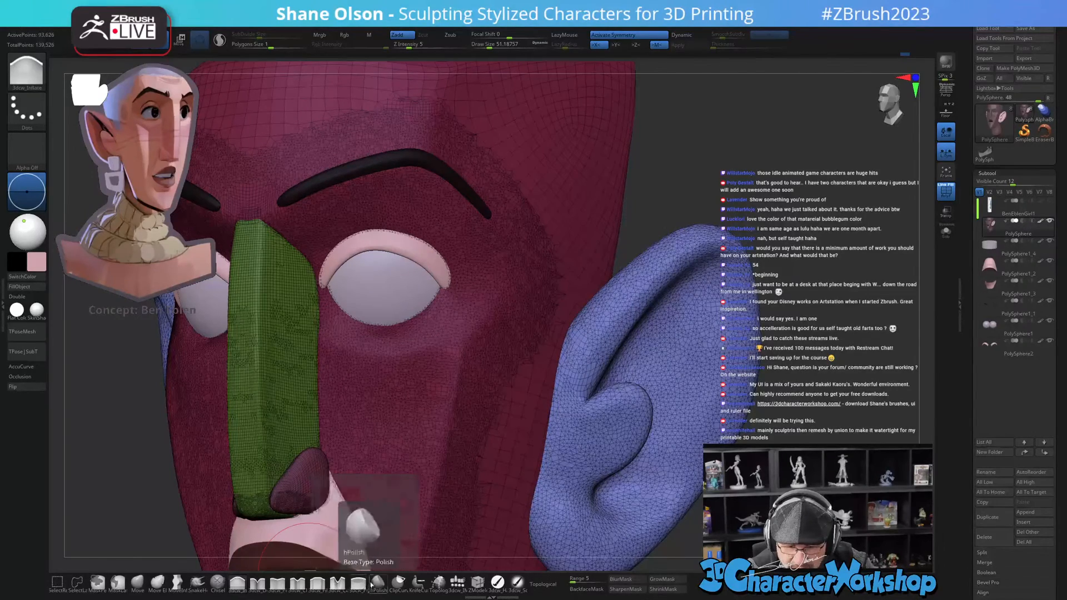
Step: Polish and smooth the face planes around the eyes with the hPolish brush, and hide the polyframe
{"action": "left_click", "coordinate": [370, 583]}
{"action": "right_click_drag", "start_coordinate": [534, 500], "coordinate": [578, 497]}
{"action": "key", "text": "s"}
{"action": "left_click_drag", "start_coordinate": [616, 429], "coordinate": [614, 428]}
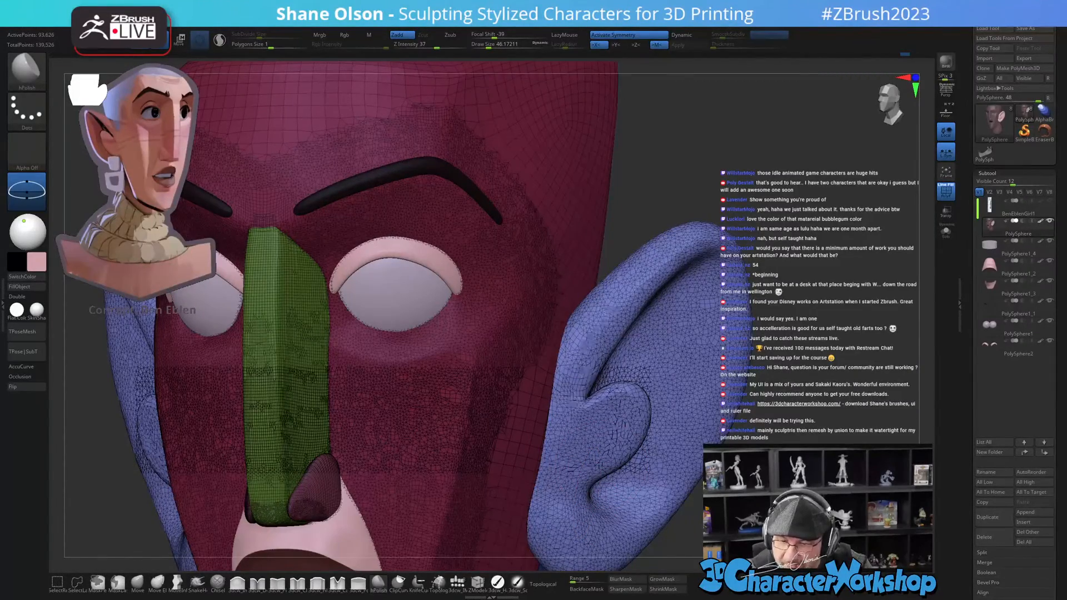
{"action": "mouse_move", "coordinate": [628, 330]}
{"action": "right_mouse_down"}
{"action": "mouse_move", "coordinate": [611, 367]}
{"action": "mouse_move", "coordinate": [630, 385]}
{"action": "right_mouse_up"}
{"action": "key", "text": "shift"}
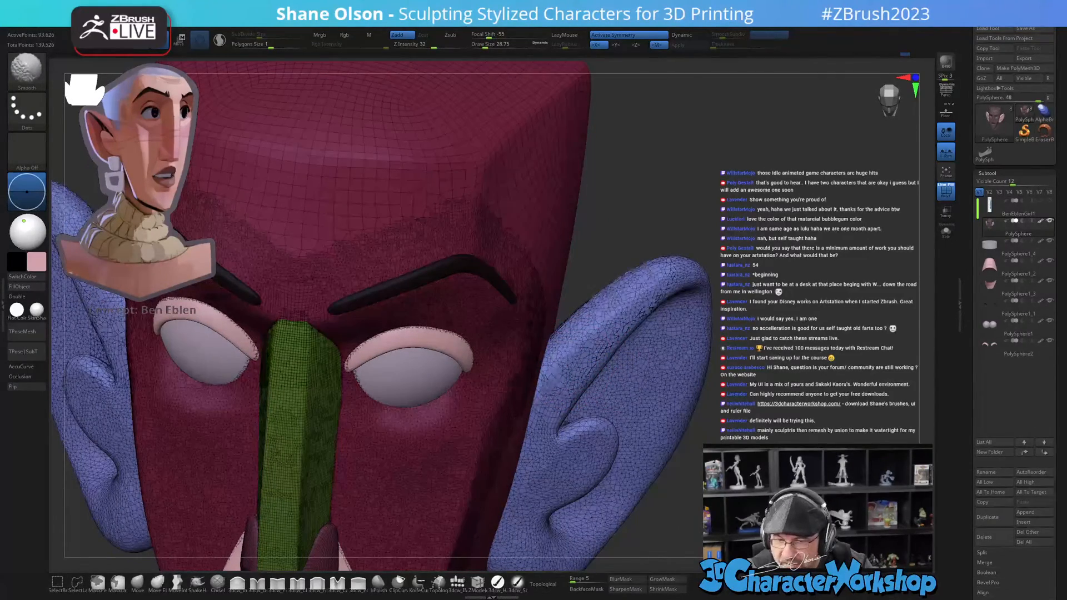
{"action": "mouse_move", "coordinate": [630, 385]}
{"action": "right_mouse_down", "text": "shift"}
{"action": "mouse_move", "coordinate": [627, 406]}
{"action": "mouse_move", "coordinate": [648, 379]}
{"action": "mouse_move", "coordinate": [702, 422]}
{"action": "right_mouse_up", "text": "shift"}
{"action": "key", "text": "shift+f"}
{"action": "right_click_drag", "start_coordinate": [767, 445], "coordinate": [707, 440]}
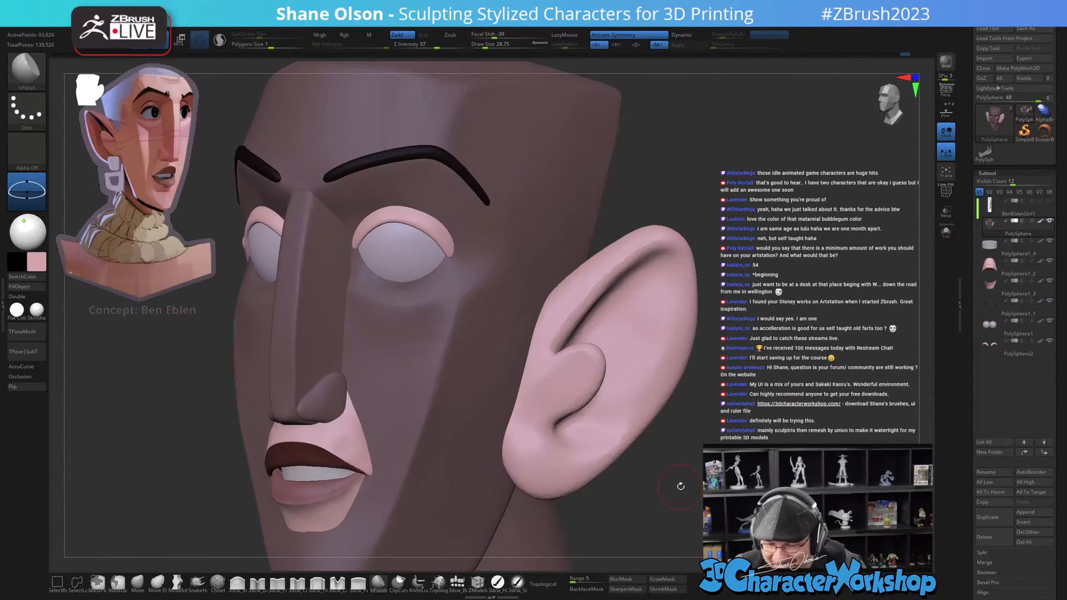
Step: Clear the mask from the head and enlarge the polish brush to a draw size of about 116
{"action": "left_click_drag", "start_coordinate": [746, 421], "coordinate": [776, 424], "text": "ctrl"}
{"action": "right_click_drag", "start_coordinate": [776, 424], "coordinate": [683, 387], "text": "ctrl"}
{"action": "key", "text": "w"}
{"action": "key", "text": "q"}
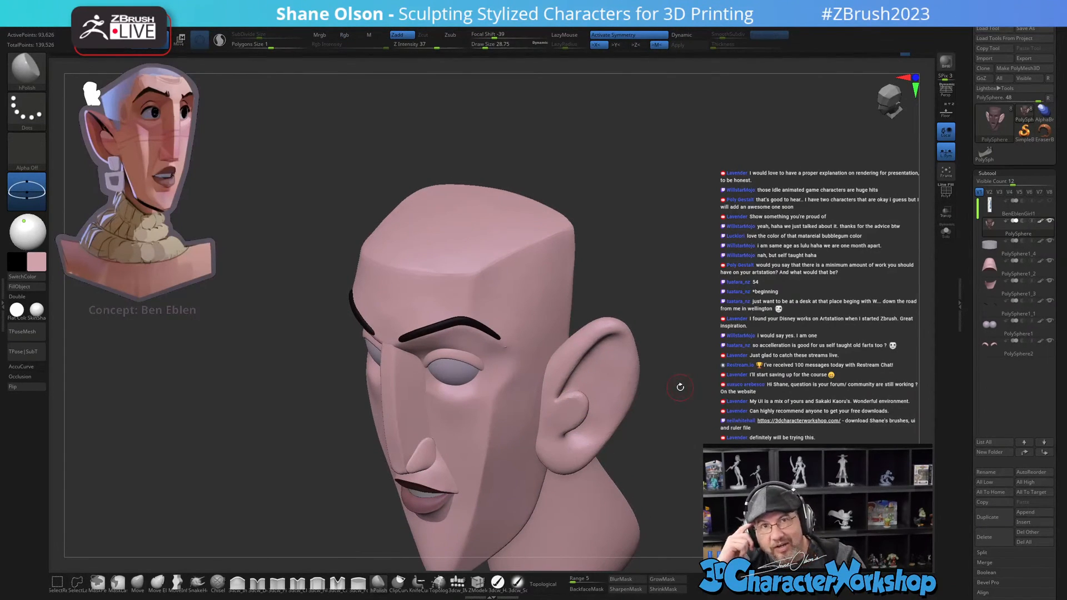
{"action": "key", "text": "s"}
{"action": "left_click_drag", "start_coordinate": [679, 411], "coordinate": [714, 419]}
{"action": "left_click_drag", "start_coordinate": [666, 412], "coordinate": [319, 462]}
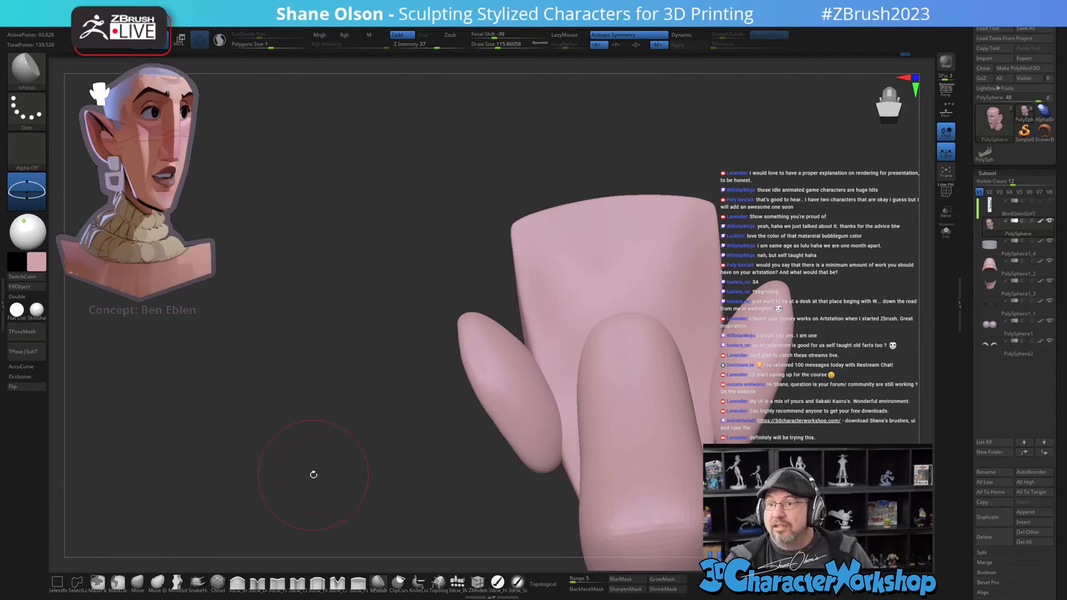
{"action": "mouse_move", "coordinate": [666, 411]}
{"action": "left_mouse_down"}
{"action": "mouse_move", "coordinate": [676, 369]}
{"action": "mouse_move", "coordinate": [685, 385]}
{"action": "mouse_move", "coordinate": [667, 409]}
{"action": "mouse_move", "coordinate": [694, 395]}
{"action": "mouse_move", "coordinate": [635, 373]}
{"action": "mouse_move", "coordinate": [570, 434]}
{"action": "left_mouse_up"}
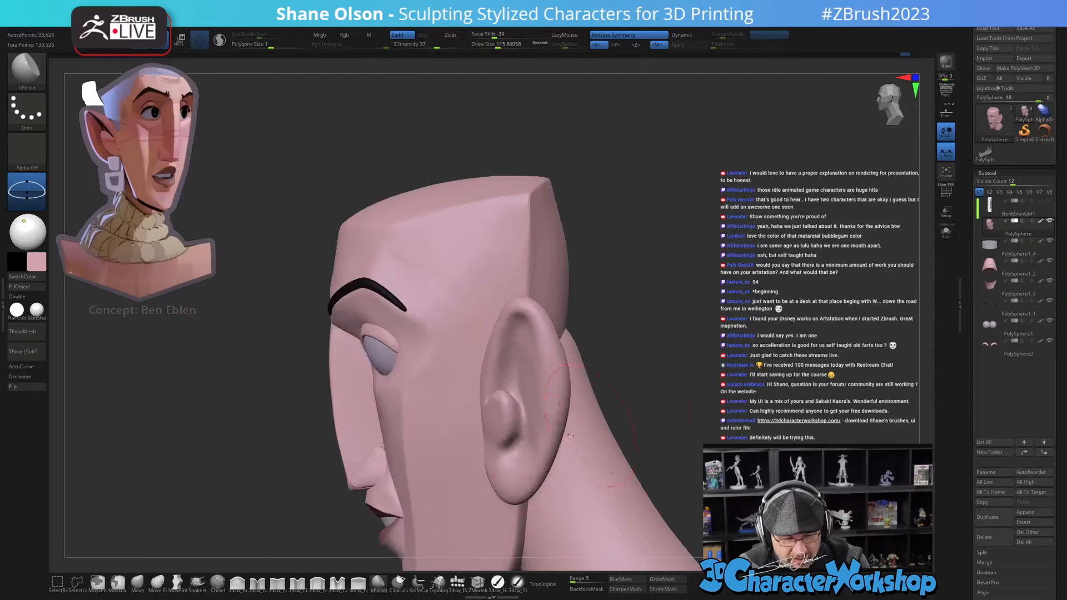
Step: Reshape the ears with the Move brush at a draw size of about 62, with AccuCurve turned off
{"action": "left_click", "coordinate": [146, 585]}
{"action": "mouse_move", "coordinate": [358, 526]}
{"action": "left_mouse_down"}
{"action": "mouse_move", "coordinate": [554, 517]}
{"action": "mouse_move", "coordinate": [522, 401]}
{"action": "mouse_move", "coordinate": [534, 367]}
{"action": "left_mouse_up"}
{"action": "key", "text": "s"}
{"action": "right_click_drag", "start_coordinate": [538, 395], "coordinate": [524, 406]}
{"action": "left_click", "coordinate": [26, 367]}
{"action": "right_click_drag", "start_coordinate": [532, 404], "coordinate": [527, 383]}
{"action": "key", "text": "shift"}
{"action": "mouse_move", "coordinate": [531, 397]}
{"action": "right_mouse_down"}
{"action": "mouse_move", "coordinate": [512, 414]}
{"action": "mouse_move", "coordinate": [579, 411]}
{"action": "mouse_move", "coordinate": [533, 395]}
{"action": "mouse_move", "coordinate": [538, 388]}
{"action": "mouse_move", "coordinate": [610, 388]}
{"action": "right_mouse_up"}
{"action": "key", "text": "shift"}
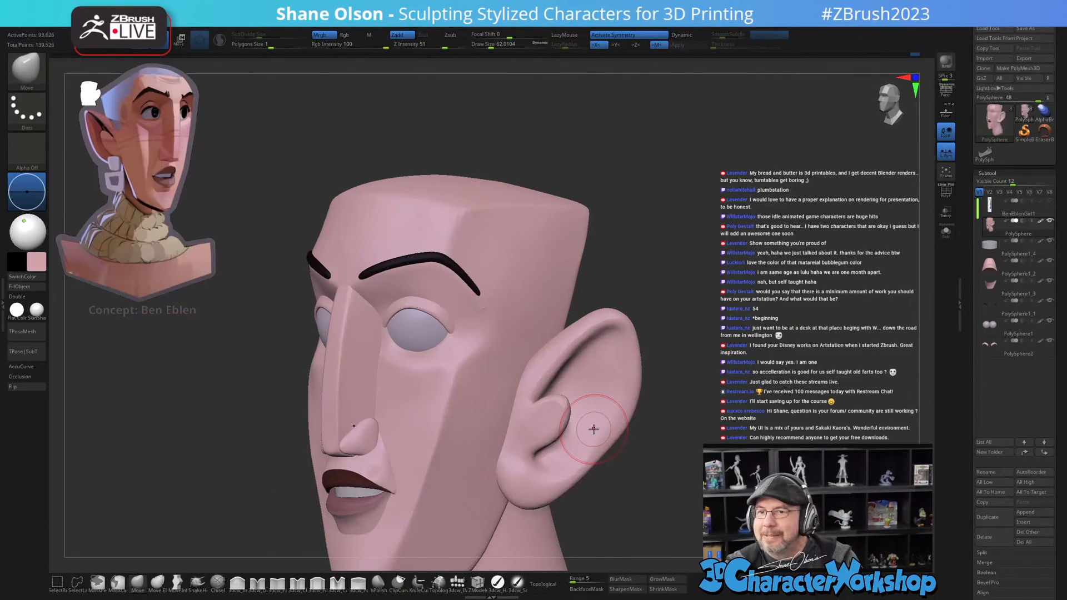
Step: Pull the outer rim of the ears inward with the Move brush, using draw sizes between about 71 and 112
{"action": "right_click_drag", "start_coordinate": [615, 361], "coordinate": [623, 350]}
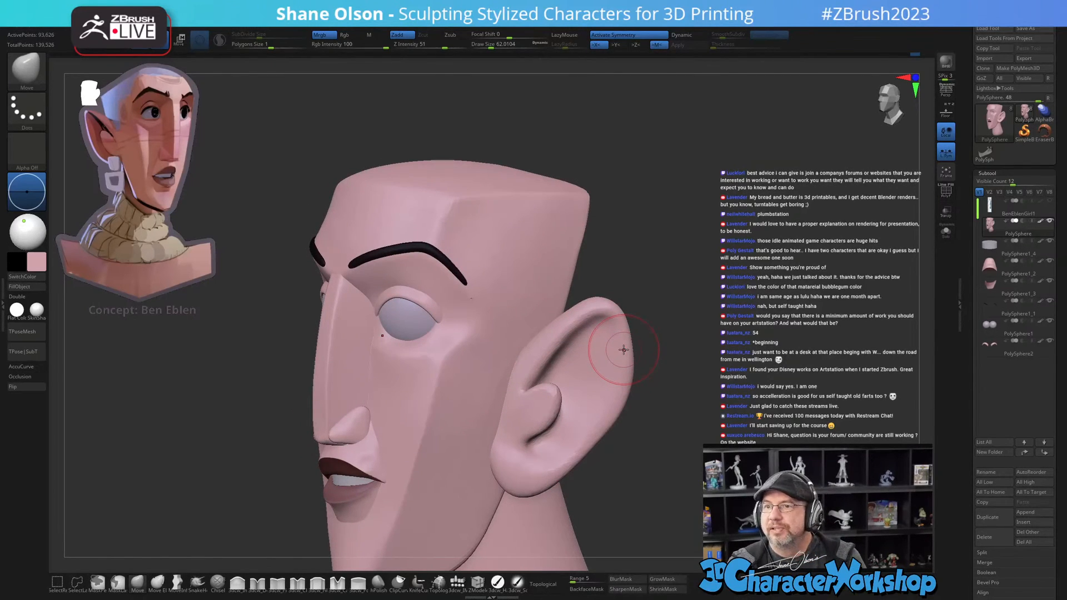
{"action": "mouse_move", "coordinate": [624, 350]}
{"action": "right_mouse_down"}
{"action": "mouse_move", "coordinate": [583, 373]}
{"action": "mouse_move", "coordinate": [591, 381]}
{"action": "mouse_move", "coordinate": [583, 328]}
{"action": "mouse_move", "coordinate": [593, 353]}
{"action": "mouse_move", "coordinate": [600, 344]}
{"action": "right_mouse_up"}
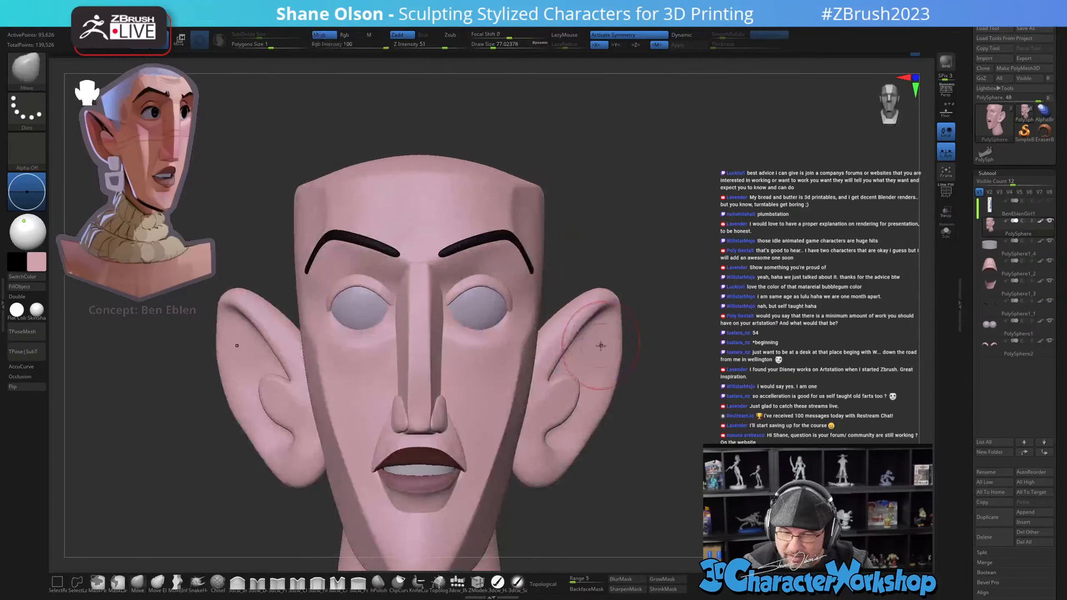
{"action": "mouse_move", "coordinate": [603, 389]}
{"action": "right_mouse_down"}
{"action": "mouse_move", "coordinate": [606, 411]}
{"action": "mouse_move", "coordinate": [575, 409]}
{"action": "mouse_move", "coordinate": [592, 422]}
{"action": "mouse_move", "coordinate": [587, 430]}
{"action": "right_mouse_up"}
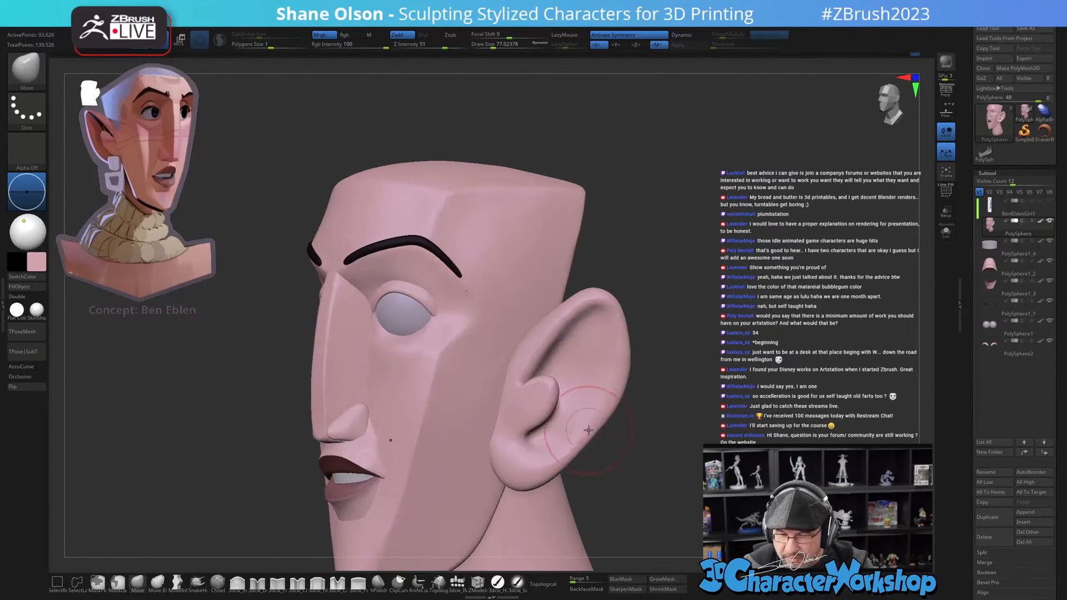
{"action": "key", "text": "s"}
{"action": "left_click", "coordinate": [621, 379]}
{"action": "left_click_drag", "start_coordinate": [622, 378], "coordinate": [610, 352]}
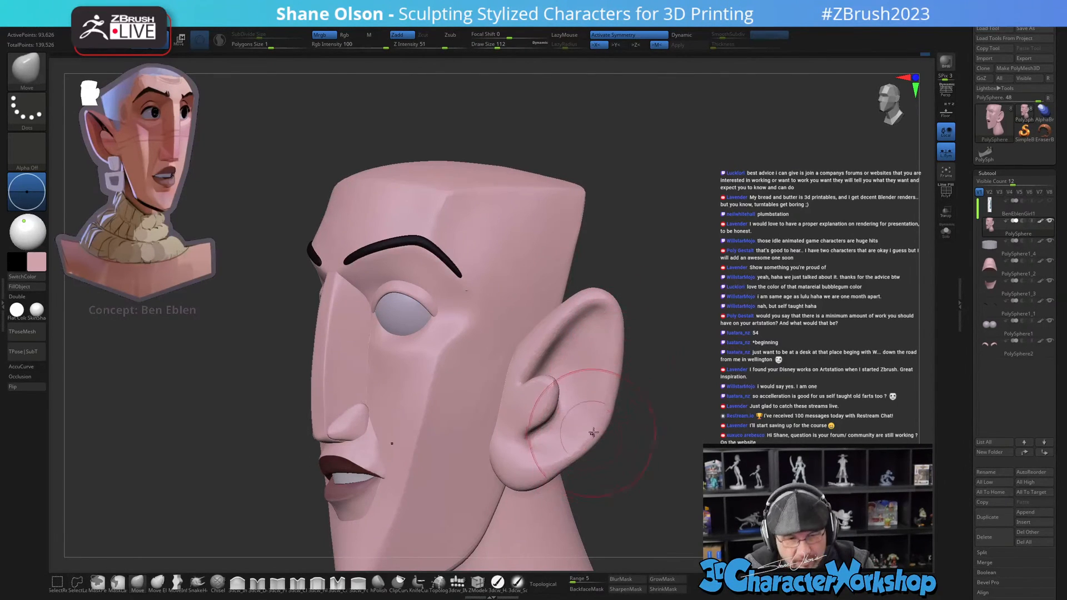
{"action": "mouse_move", "coordinate": [586, 442]}
{"action": "right_mouse_down", "text": "alt"}
{"action": "mouse_move", "coordinate": [582, 419]}
{"action": "mouse_move", "coordinate": [639, 389]}
{"action": "right_mouse_up", "text": "alt"}
{"action": "key", "text": "["}
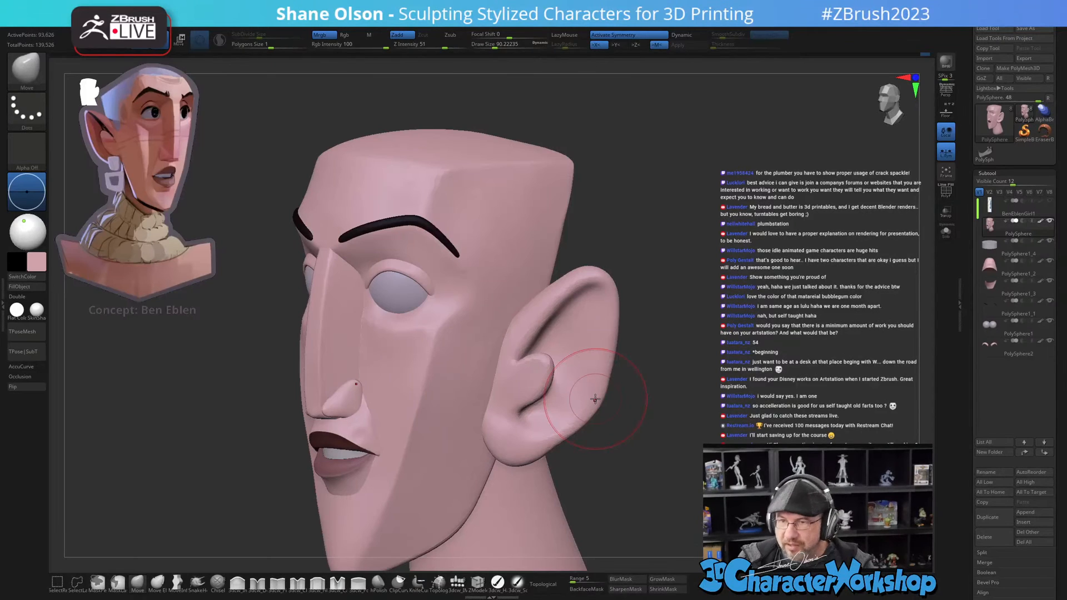
{"action": "left_click_drag", "start_coordinate": [651, 413], "coordinate": [608, 408]}
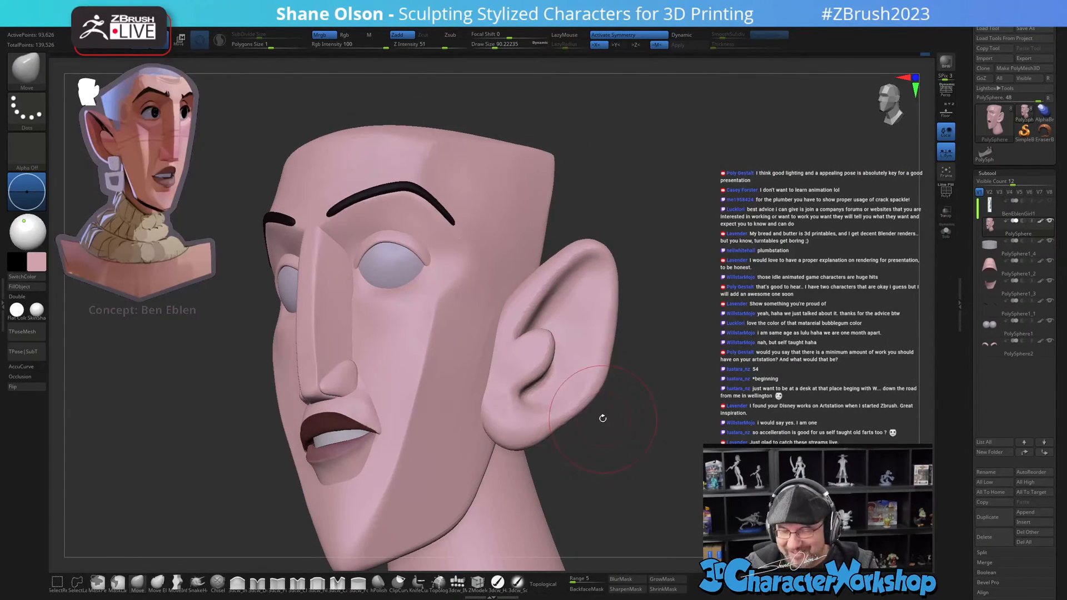
{"action": "key", "text": "s"}
{"action": "mouse_move", "coordinate": [627, 433]}
{"action": "left_mouse_down"}
{"action": "mouse_move", "coordinate": [619, 417]}
{"action": "mouse_move", "coordinate": [611, 427]}
{"action": "left_mouse_up"}
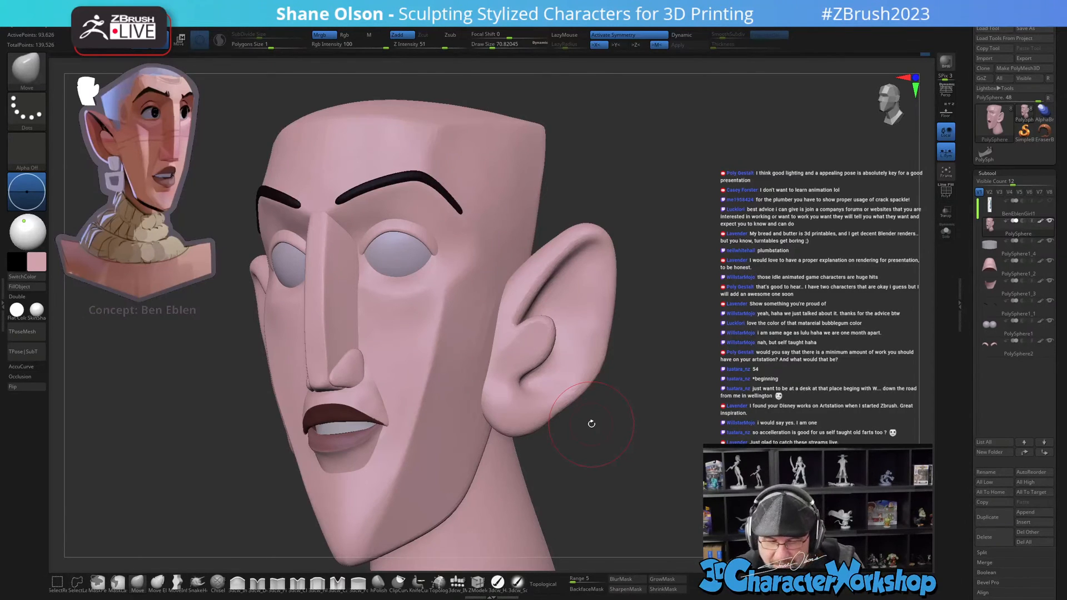
Step: Isolate the face polygroup with its polyframe shown and smooth the side of the face from temple to jaw with Sculptris Pro on
{"action": "left_click_drag", "start_coordinate": [673, 430], "coordinate": [573, 394], "text": "alt"}
{"action": "left_click", "coordinate": [462, 387], "text": "ctrl+shift"}
{"action": "key", "text": "shift+f"}
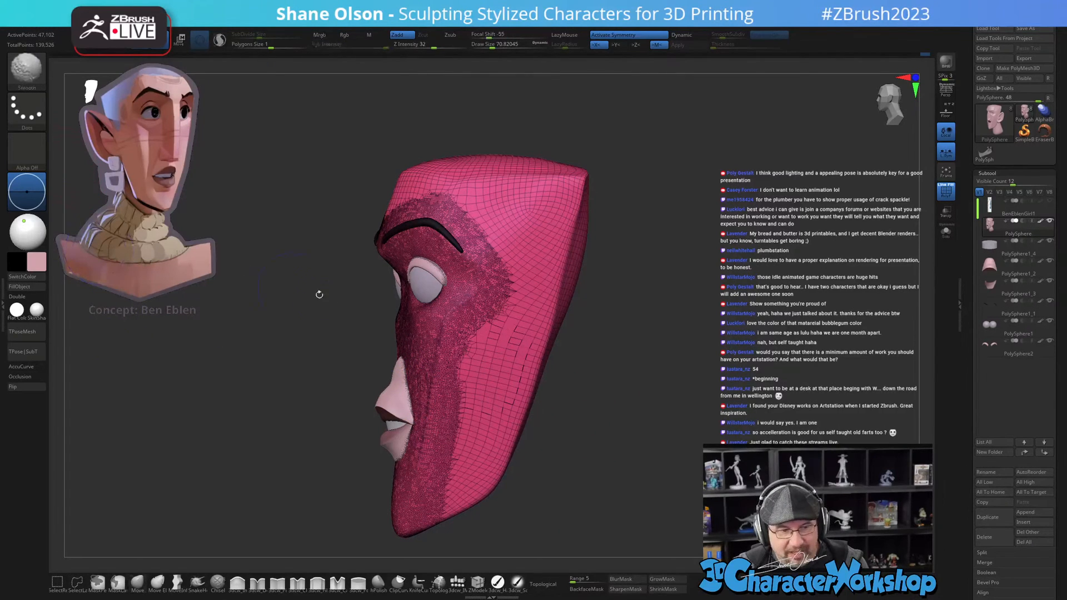
{"action": "mouse_move", "coordinate": [581, 445]}
{"action": "left_mouse_down"}
{"action": "mouse_move", "coordinate": [588, 433]}
{"action": "mouse_move", "coordinate": [574, 405]}
{"action": "mouse_move", "coordinate": [572, 433]}
{"action": "left_mouse_up"}
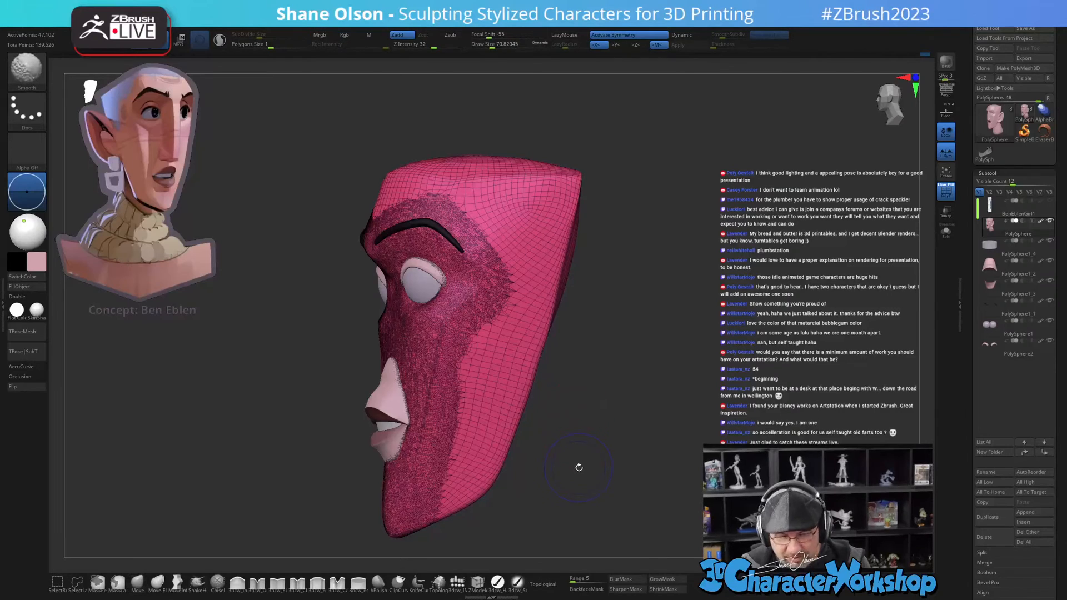
{"action": "left_click", "coordinate": [220, 40]}
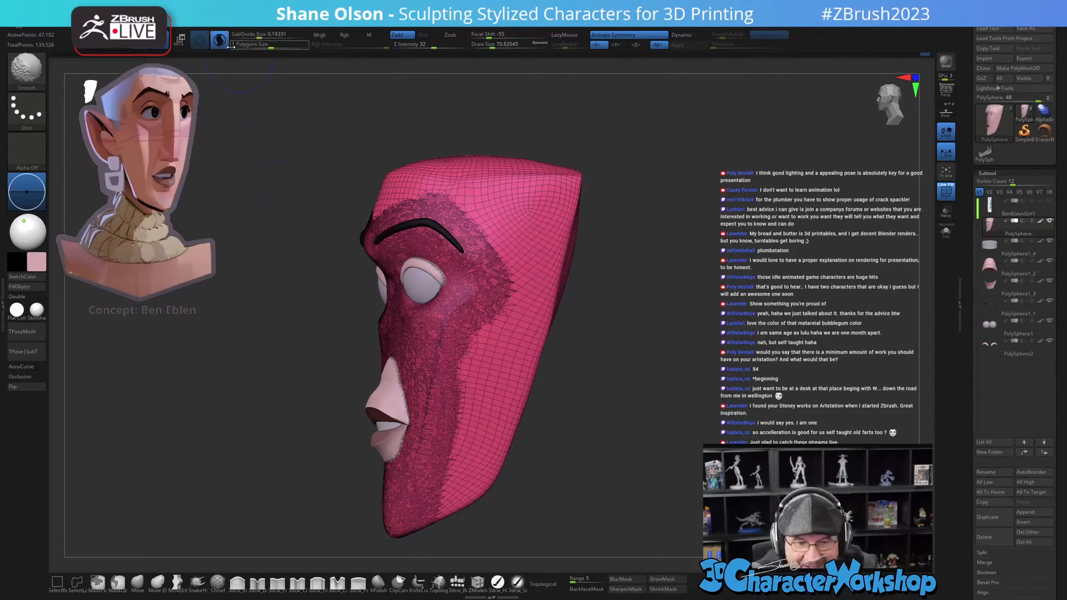
{"action": "mouse_move", "coordinate": [503, 312]}
{"action": "left_mouse_down", "text": "shift"}
{"action": "mouse_move", "coordinate": [479, 432]}
{"action": "mouse_move", "coordinate": [460, 431]}
{"action": "left_mouse_up", "text": "shift"}
{"action": "mouse_move", "coordinate": [527, 223]}
{"action": "left_mouse_down", "text": "shift"}
{"action": "mouse_move", "coordinate": [522, 278]}
{"action": "mouse_move", "coordinate": [482, 221]}
{"action": "mouse_move", "coordinate": [531, 281]}
{"action": "mouse_move", "coordinate": [469, 472]}
{"action": "mouse_move", "coordinate": [445, 503]}
{"action": "left_mouse_up", "text": "shift"}
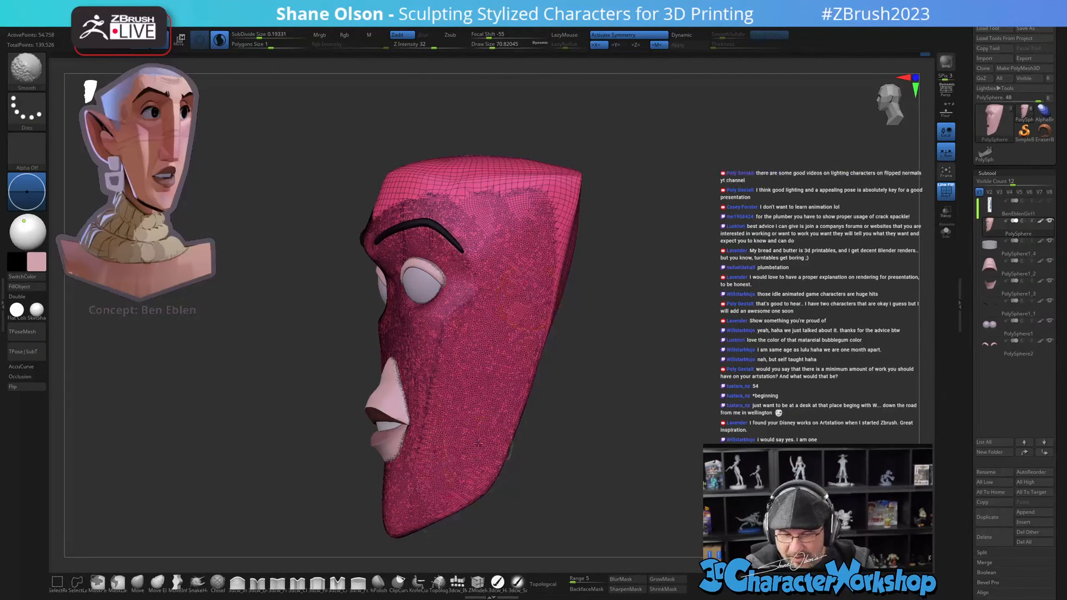
Step: Show all the hidden parts of the head again and turn off the polyframe
{"action": "left_click", "coordinate": [673, 453], "text": "ctrl+shift"}
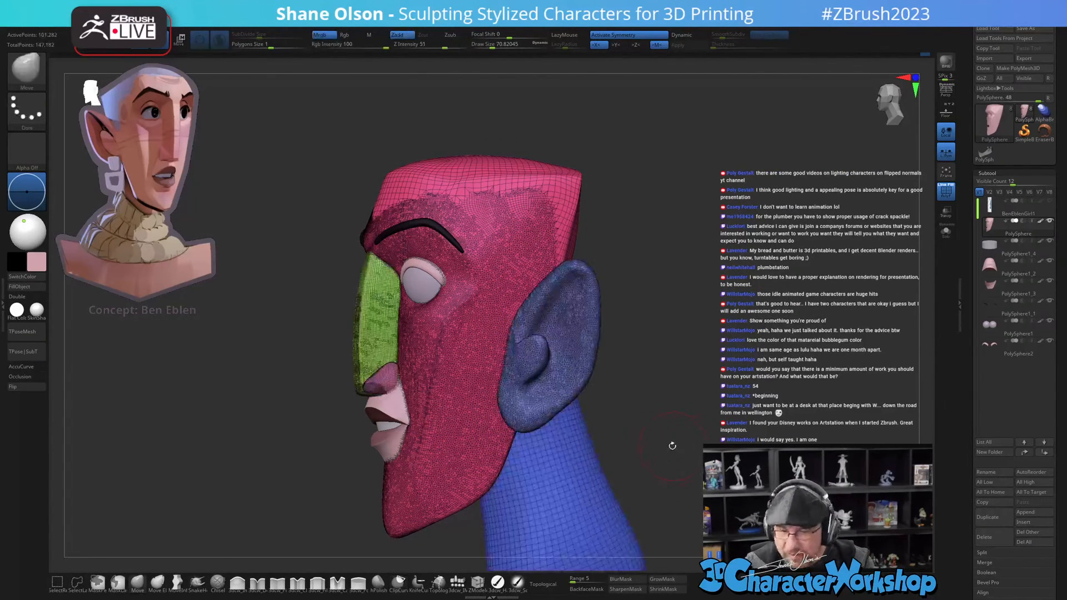
{"action": "key", "text": "shift+f"}
{"action": "mouse_move", "coordinate": [669, 454]}
{"action": "left_mouse_down"}
{"action": "mouse_move", "coordinate": [667, 397]}
{"action": "mouse_move", "coordinate": [688, 410]}
{"action": "mouse_move", "coordinate": [672, 405]}
{"action": "left_mouse_up"}
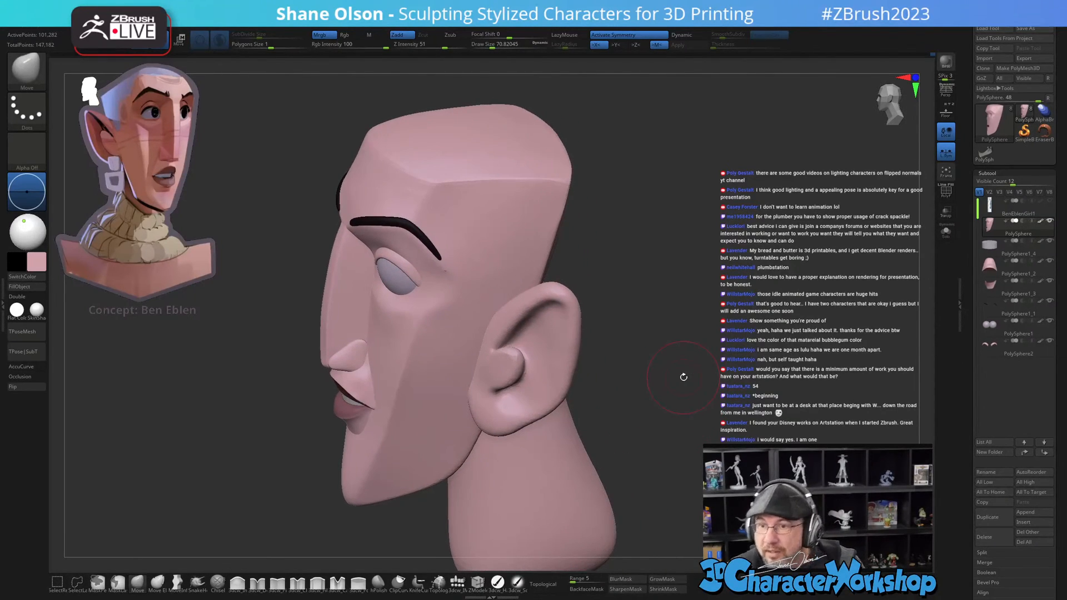
Step: Mask everything on the head except the ears and reposition the transform gizmo where the ear meets the head
{"action": "left_click_drag", "start_coordinate": [795, 329], "coordinate": [655, 366]}
{"action": "key", "text": "w"}
{"action": "left_click", "coordinate": [537, 322], "text": "ctrl"}
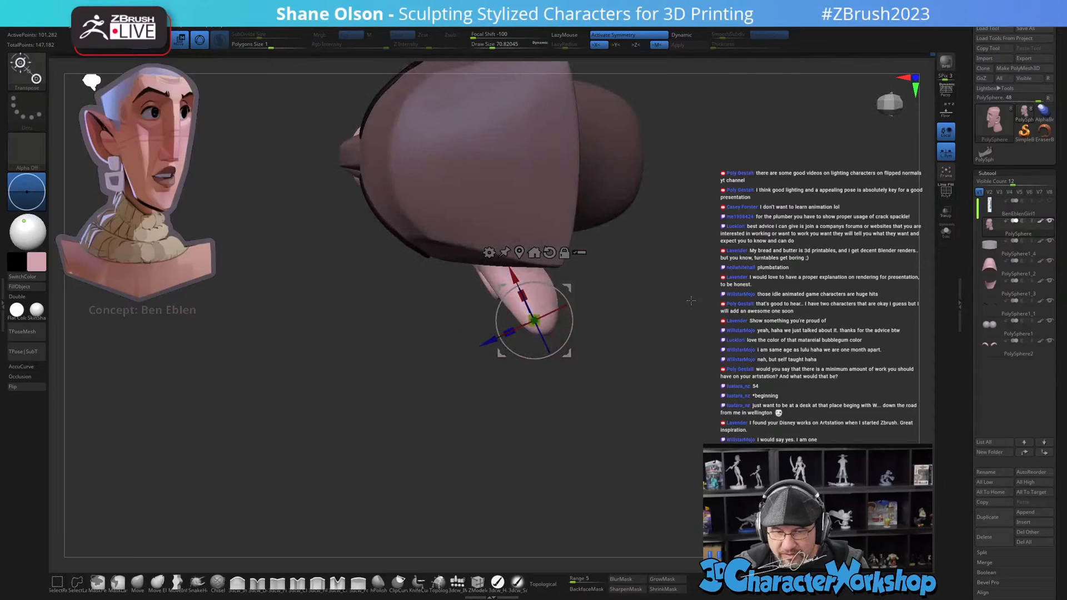
{"action": "left_click_drag", "start_coordinate": [690, 301], "coordinate": [672, 362], "text": "alt"}
{"action": "left_click_drag", "start_coordinate": [555, 355], "coordinate": [503, 296], "text": "alt"}
{"action": "mouse_move", "coordinate": [650, 327]}
{"action": "left_mouse_down"}
{"action": "mouse_move", "coordinate": [646, 269]}
{"action": "mouse_move", "coordinate": [634, 373]}
{"action": "mouse_move", "coordinate": [659, 328]}
{"action": "left_mouse_up"}
{"action": "left_click_drag", "start_coordinate": [547, 261], "coordinate": [538, 303], "text": "alt"}
Step: Rotate both ears with the gizmo so that they sit closer to the head, and return to sculpting
{"action": "left_click_drag", "start_coordinate": [689, 356], "coordinate": [645, 345]}
{"action": "left_click_drag", "start_coordinate": [533, 324], "coordinate": [532, 324]}
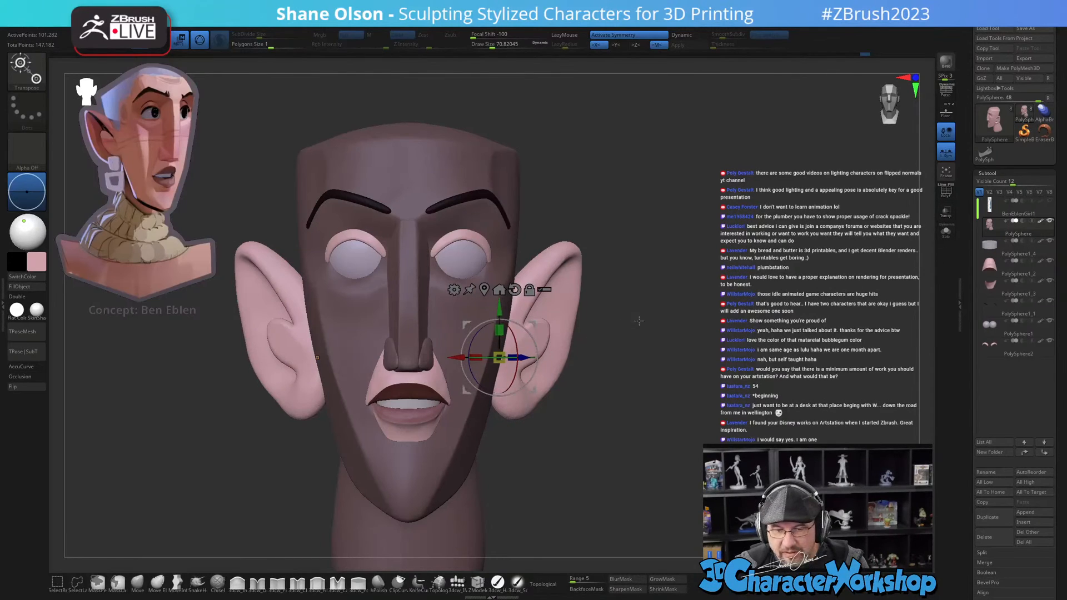
{"action": "left_click_drag", "start_coordinate": [639, 319], "coordinate": [633, 385]}
{"action": "left_click_drag", "start_coordinate": [521, 393], "coordinate": [515, 380]}
{"action": "left_click_drag", "start_coordinate": [634, 383], "coordinate": [656, 324]}
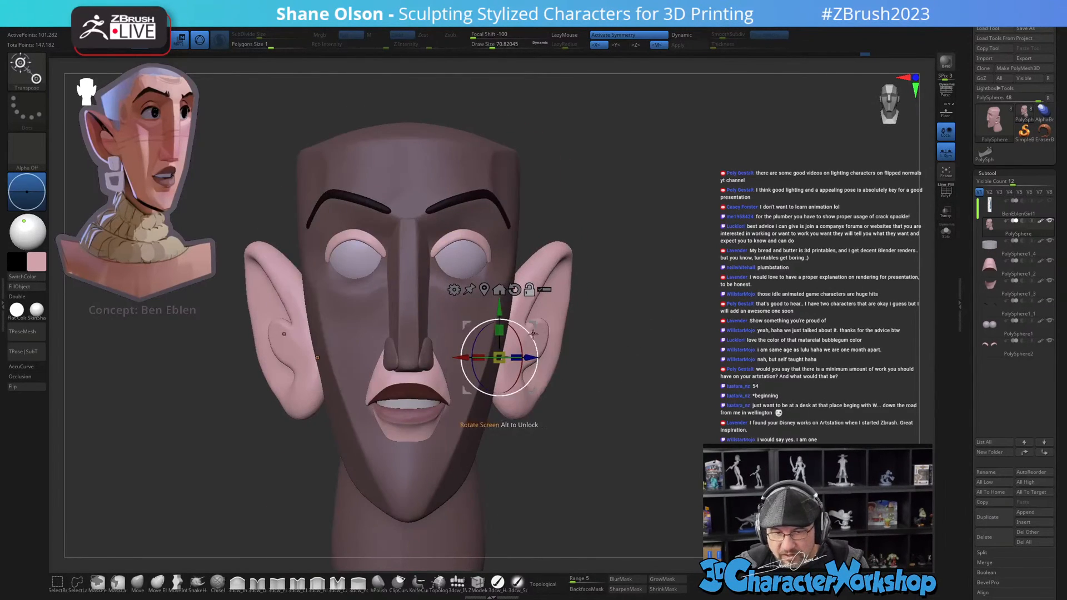
{"action": "left_click_drag", "start_coordinate": [530, 332], "coordinate": [529, 326]}
{"action": "key", "text": "q"}
Step: Reshape the back and lower edge of the ears from behind with the Move brush at a draw size of about 71
{"action": "mouse_move", "coordinate": [641, 343]}
{"action": "left_mouse_down"}
{"action": "mouse_move", "coordinate": [573, 377]}
{"action": "mouse_move", "coordinate": [583, 376]}
{"action": "left_mouse_up"}
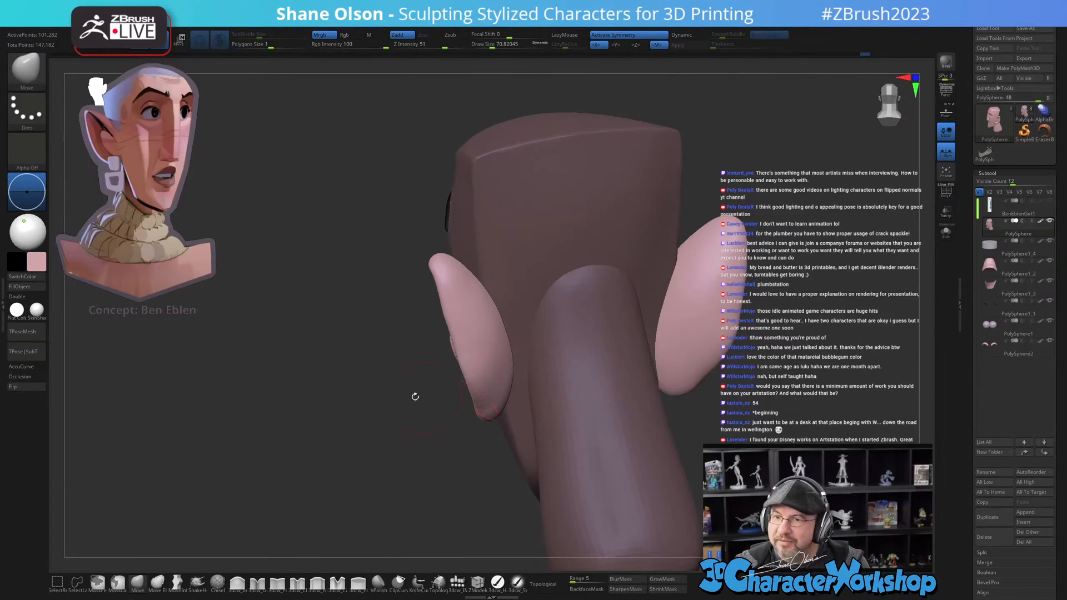
{"action": "left_click_drag", "start_coordinate": [426, 397], "coordinate": [348, 376]}
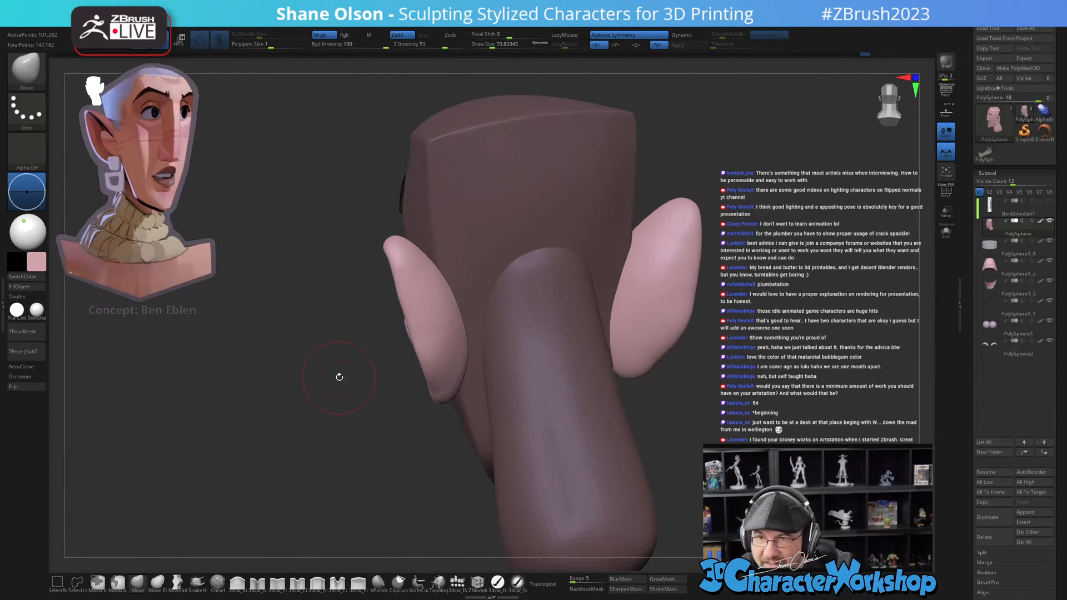
{"action": "mouse_move", "coordinate": [660, 398]}
{"action": "left_mouse_down", "text": "alt"}
{"action": "mouse_move", "coordinate": [492, 366]}
{"action": "mouse_move", "coordinate": [450, 386]}
{"action": "left_mouse_up", "text": "alt"}
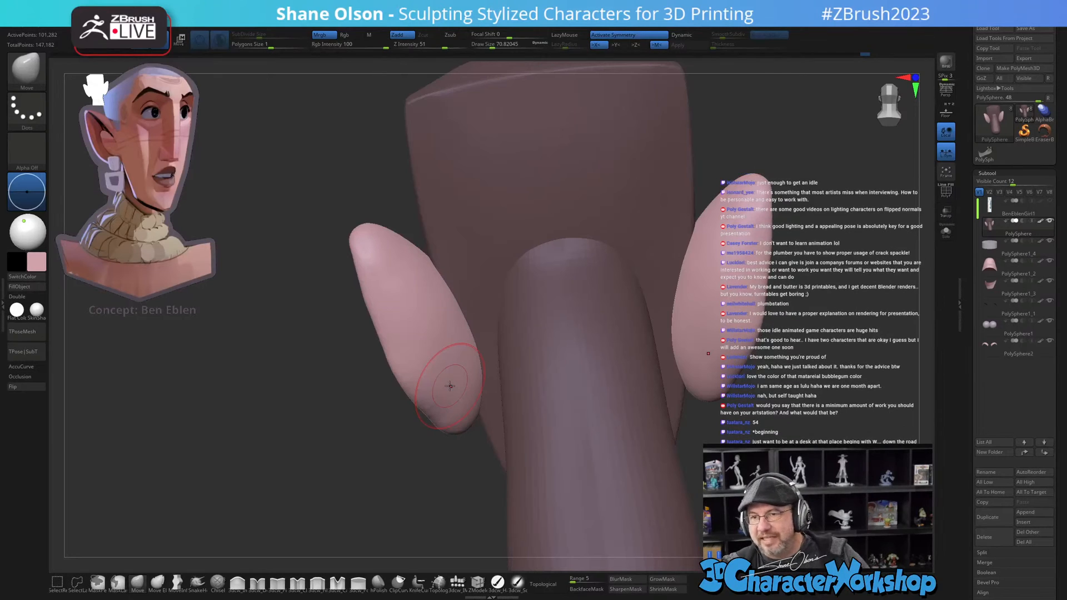
{"action": "right_click_drag", "start_coordinate": [568, 389], "coordinate": [546, 393], "text": "alt"}
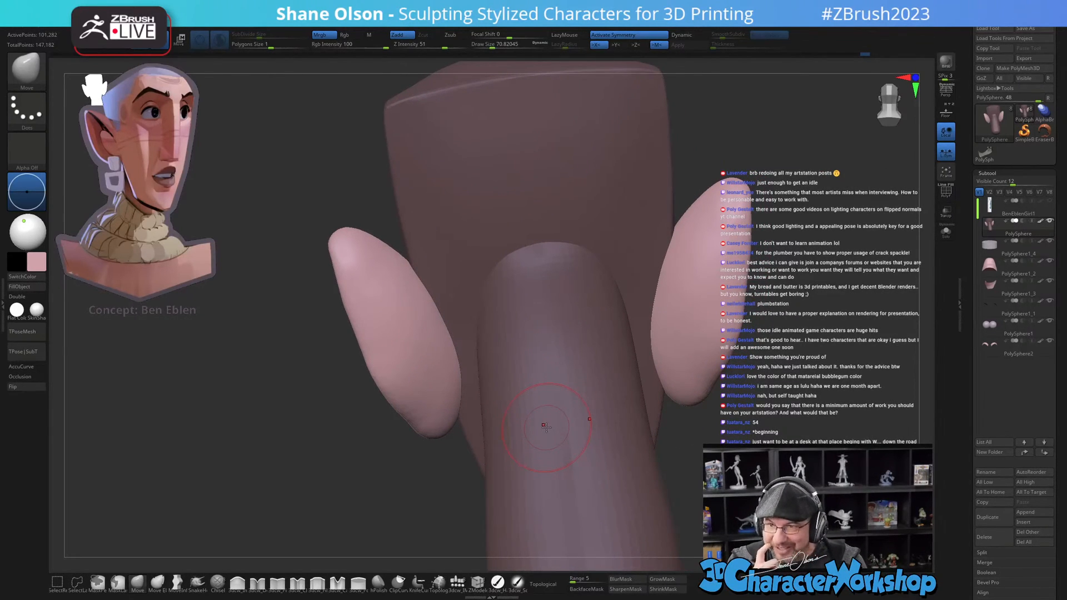
{"action": "mouse_move", "coordinate": [520, 433]}
{"action": "right_mouse_down", "text": "alt"}
{"action": "mouse_move", "coordinate": [503, 437]}
{"action": "mouse_move", "coordinate": [498, 398]}
{"action": "mouse_move", "coordinate": [505, 426]}
{"action": "right_mouse_up", "text": "alt"}
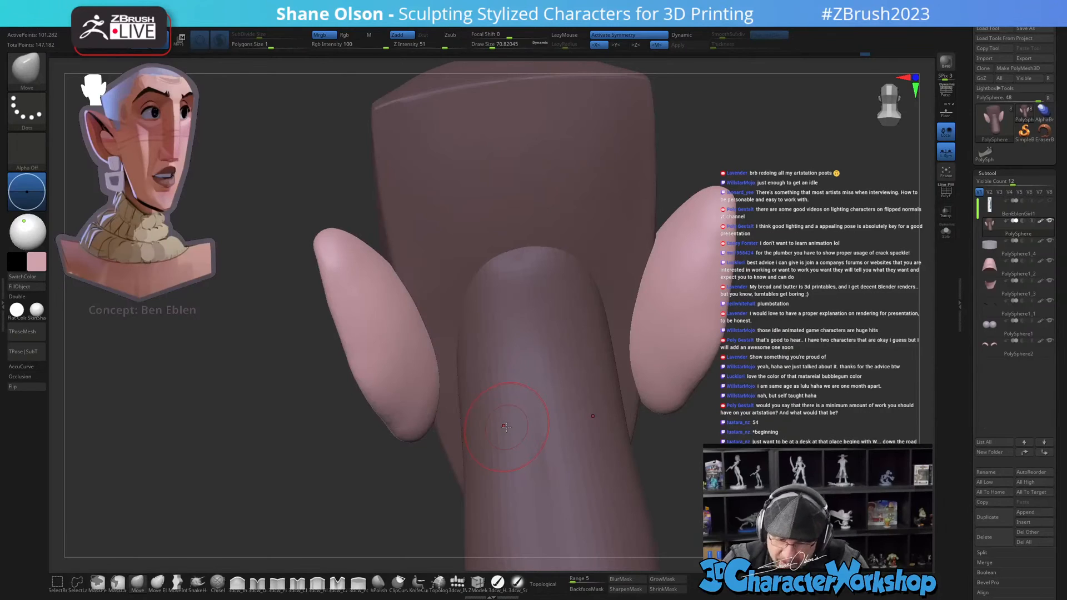
{"action": "right_click_drag", "start_coordinate": [501, 373], "coordinate": [475, 363]}
{"action": "right_click_drag", "start_coordinate": [455, 434], "coordinate": [451, 415]}
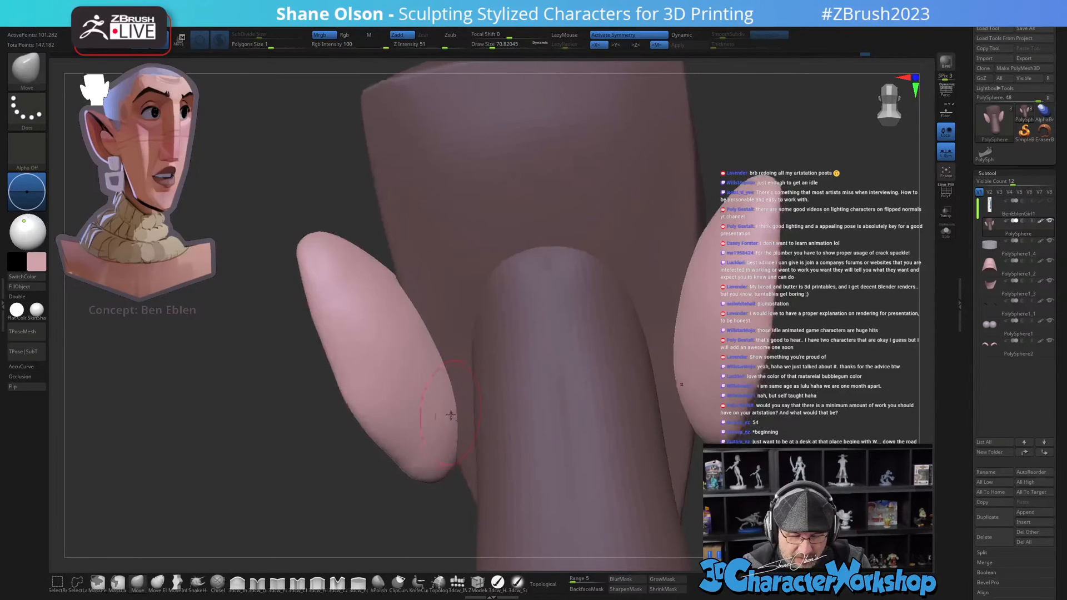
Step: Carve a curved crease down the back of the ears at Z Intensity 10 with Sculptris Pro off, redoing the first stroke
{"action": "left_click", "coordinate": [257, 581]}
{"action": "right_click_drag", "start_coordinate": [392, 479], "coordinate": [265, 160]}
{"action": "left_click", "coordinate": [220, 40]}
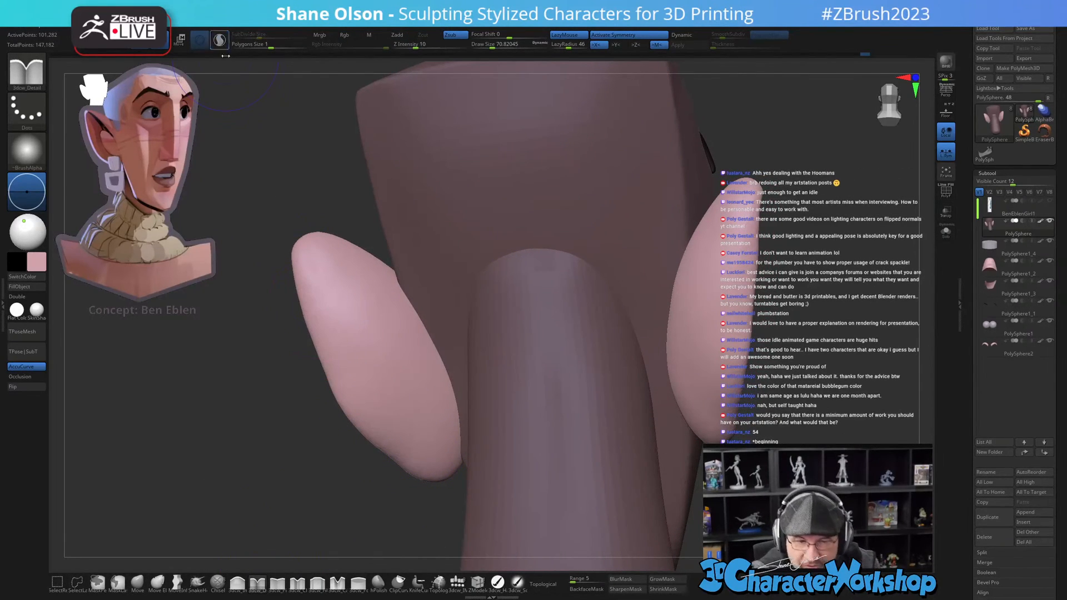
{"action": "right_click_drag", "start_coordinate": [434, 366], "coordinate": [438, 366]}
{"action": "right_click_drag", "start_coordinate": [420, 318], "coordinate": [406, 317]}
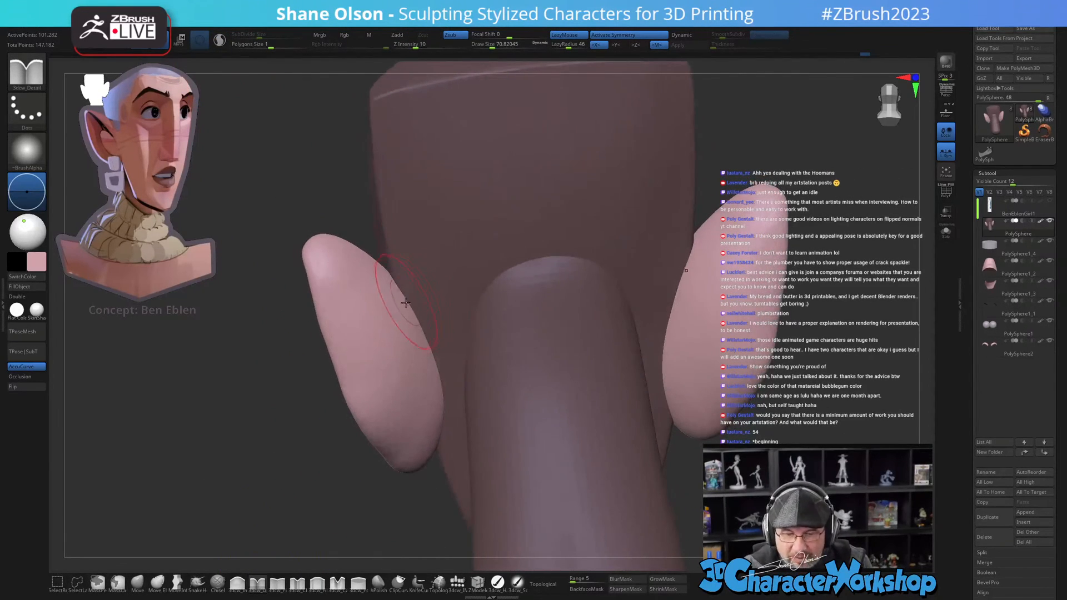
{"action": "mouse_move", "coordinate": [388, 283]}
{"action": "left_mouse_down"}
{"action": "mouse_move", "coordinate": [381, 319]}
{"action": "mouse_move", "coordinate": [404, 384]}
{"action": "left_mouse_up"}
{"action": "right_click_drag", "start_coordinate": [426, 381], "coordinate": [419, 359]}
{"action": "key", "text": "ctrl+z"}
{"action": "mouse_move", "coordinate": [387, 303]}
{"action": "left_mouse_down"}
{"action": "mouse_move", "coordinate": [389, 378]}
{"action": "mouse_move", "coordinate": [467, 429]}
{"action": "left_mouse_up"}
{"action": "mouse_move", "coordinate": [468, 406]}
{"action": "right_mouse_down"}
{"action": "mouse_move", "coordinate": [448, 380]}
{"action": "mouse_move", "coordinate": [461, 396]}
{"action": "right_mouse_up"}
Step: Pull the inner edge at the back of the ears with the Move brush where they meet the head
{"action": "key", "text": "b"}
{"action": "key", "text": "m"}
{"action": "key", "text": "v"}
{"action": "left_click_drag", "start_coordinate": [449, 410], "coordinate": [439, 352]}
Step: Smooth the crease on the back of the ears and push the inner bulge toward the head with the Move brush
{"action": "key", "text": "s"}
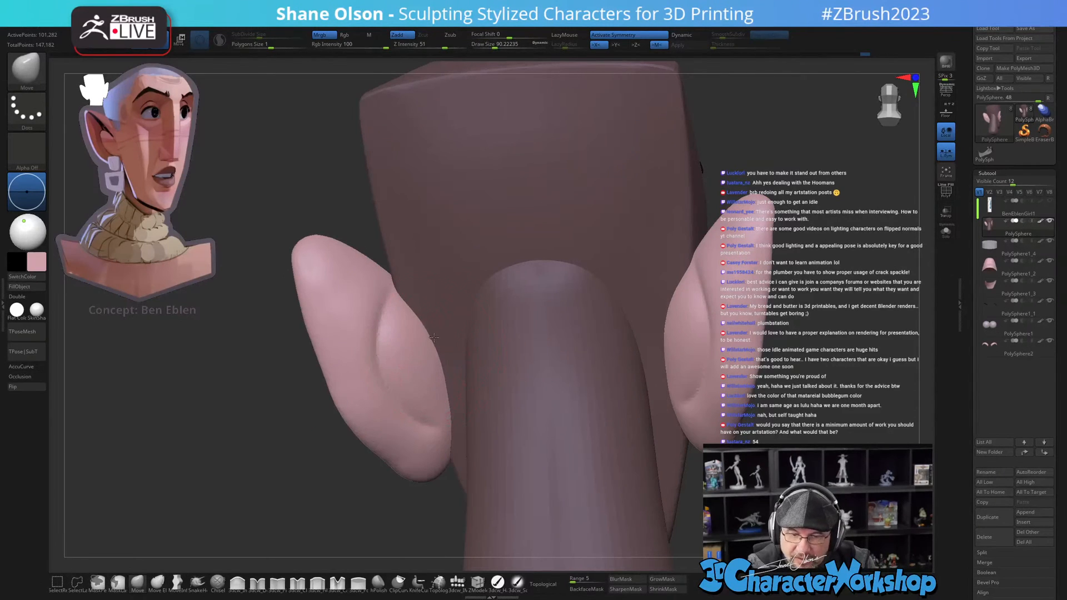
{"action": "right_click_drag", "start_coordinate": [437, 374], "coordinate": [410, 368]}
{"action": "key", "text": "shift"}
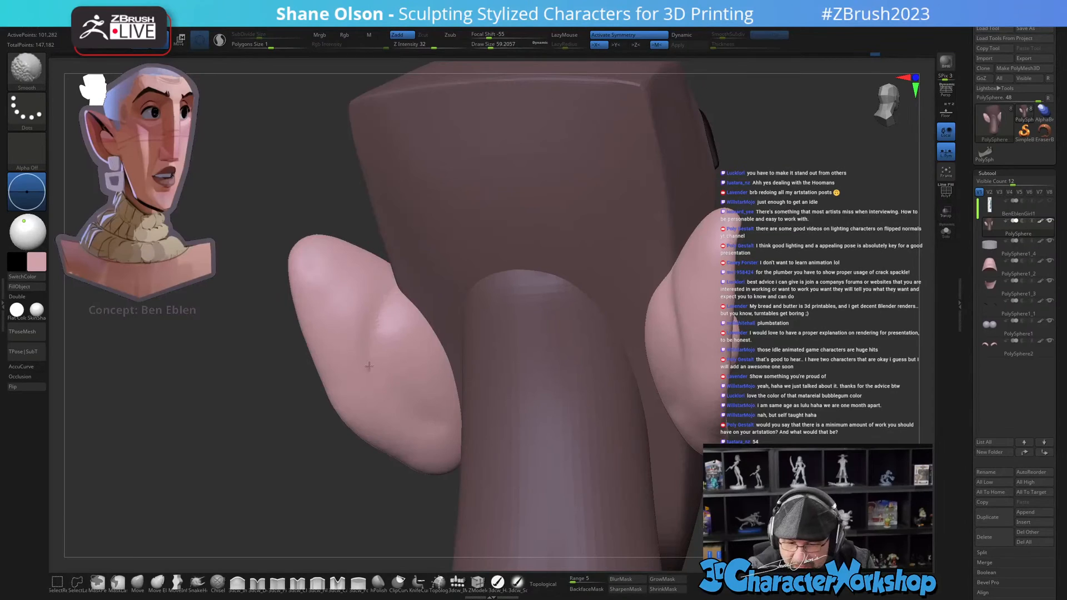
{"action": "mouse_move", "coordinate": [369, 354]}
{"action": "right_mouse_down"}
{"action": "mouse_move", "coordinate": [410, 373]}
{"action": "mouse_move", "coordinate": [388, 331]}
{"action": "mouse_move", "coordinate": [372, 369]}
{"action": "mouse_move", "coordinate": [395, 366]}
{"action": "mouse_move", "coordinate": [385, 402]}
{"action": "mouse_move", "coordinate": [405, 414]}
{"action": "mouse_move", "coordinate": [444, 488]}
{"action": "mouse_move", "coordinate": [424, 494]}
{"action": "right_mouse_up"}
{"action": "mouse_move", "coordinate": [383, 385]}
{"action": "right_mouse_down"}
{"action": "mouse_move", "coordinate": [406, 358]}
{"action": "mouse_move", "coordinate": [390, 325]}
{"action": "right_mouse_up"}
{"action": "mouse_move", "coordinate": [426, 369]}
{"action": "right_mouse_down"}
{"action": "mouse_move", "coordinate": [440, 381]}
{"action": "mouse_move", "coordinate": [427, 427]}
{"action": "mouse_move", "coordinate": [448, 406]}
{"action": "right_mouse_up"}
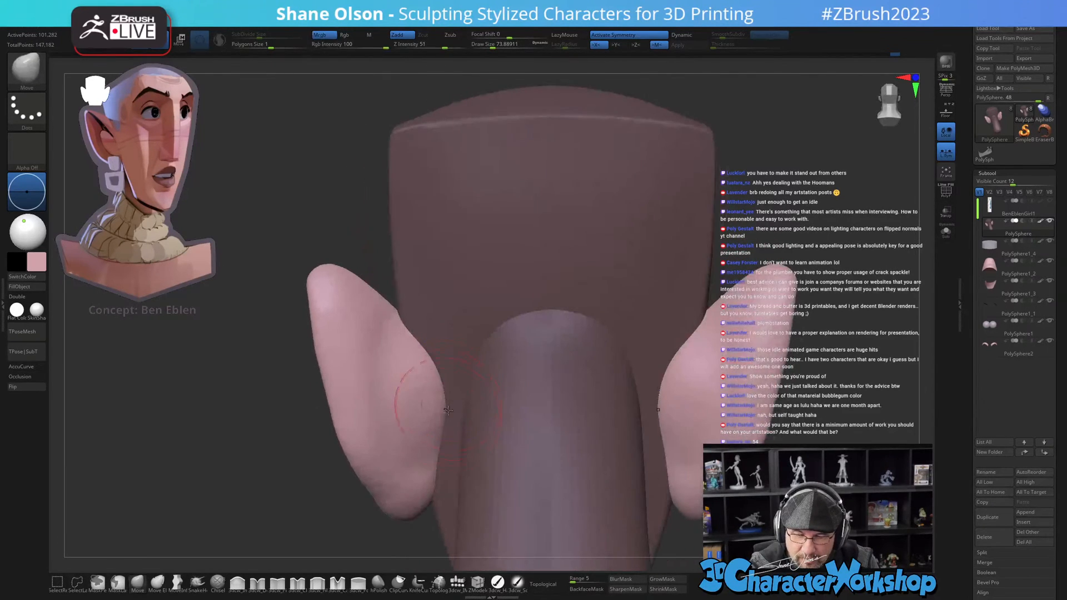
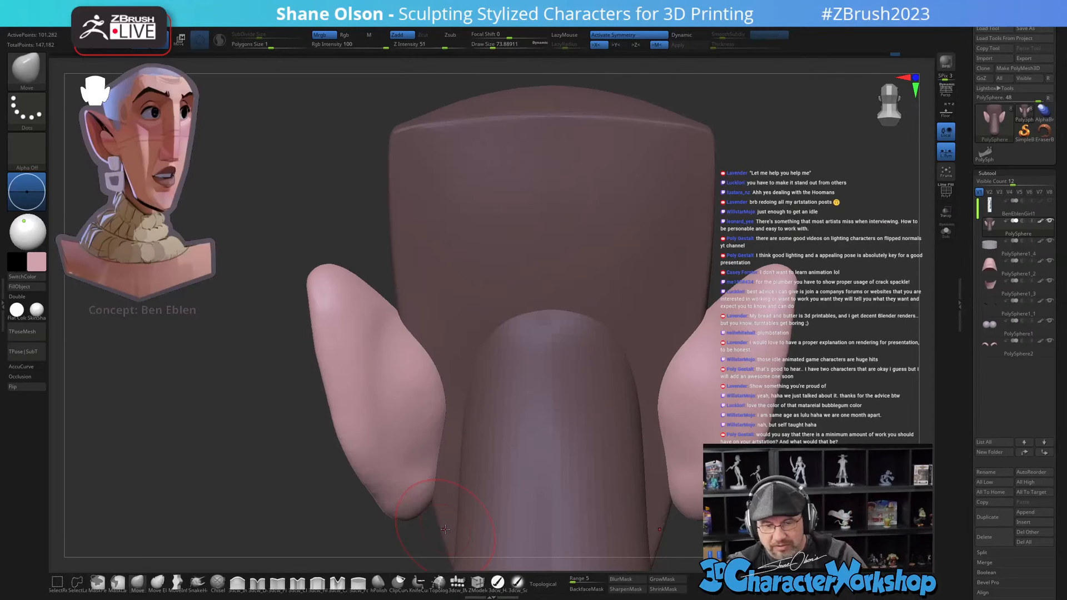
Step: Refine the backs and lobes of the ears with the Move brush, increasing the draw size to about 116
{"action": "right_click_drag", "start_coordinate": [431, 378], "coordinate": [561, 407]}
{"action": "mouse_move", "coordinate": [481, 364]}
{"action": "right_mouse_down"}
{"action": "mouse_move", "coordinate": [472, 408]}
{"action": "mouse_move", "coordinate": [489, 416]}
{"action": "mouse_move", "coordinate": [483, 409]}
{"action": "mouse_move", "coordinate": [471, 428]}
{"action": "right_mouse_up"}
{"action": "key", "text": "bracketleft"}
{"action": "key", "text": "bracketright"}
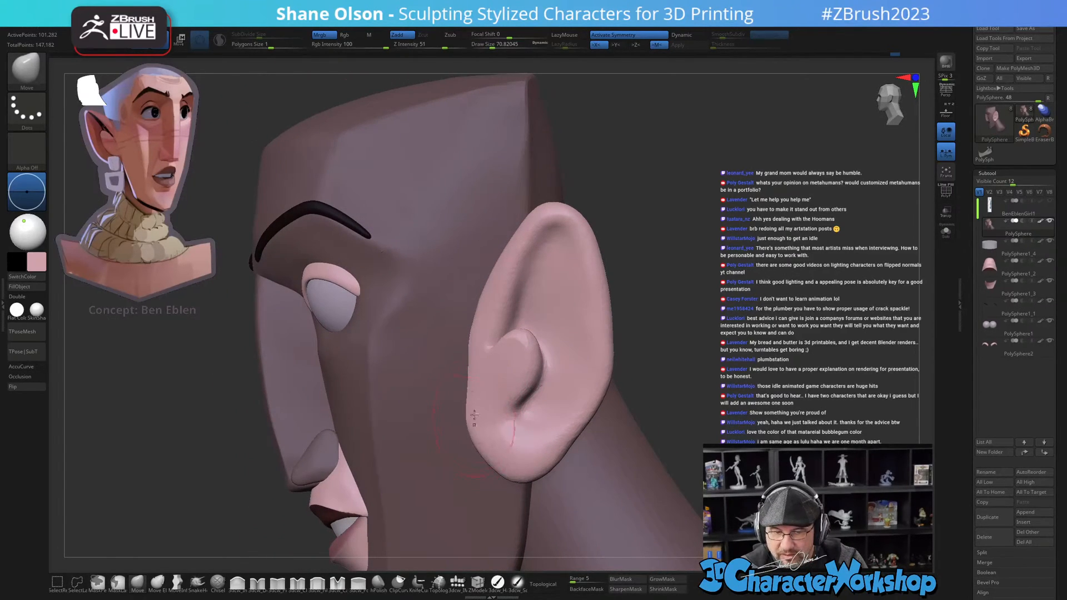
{"action": "mouse_move", "coordinate": [492, 342]}
{"action": "right_mouse_down"}
{"action": "mouse_move", "coordinate": [482, 427]}
{"action": "mouse_move", "coordinate": [472, 367]}
{"action": "mouse_move", "coordinate": [511, 380]}
{"action": "mouse_move", "coordinate": [627, 356]}
{"action": "mouse_move", "coordinate": [619, 353]}
{"action": "mouse_move", "coordinate": [607, 384]}
{"action": "mouse_move", "coordinate": [686, 379]}
{"action": "mouse_move", "coordinate": [679, 332]}
{"action": "right_mouse_up"}
{"action": "key", "text": "shift"}
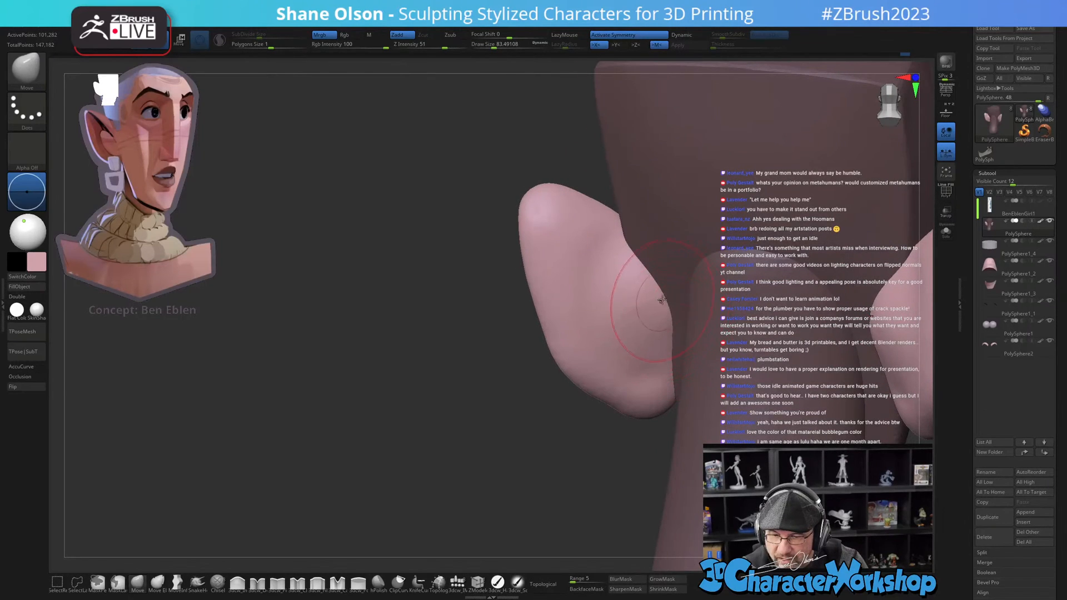
{"action": "mouse_move", "coordinate": [641, 398]}
{"action": "right_mouse_down"}
{"action": "mouse_move", "coordinate": [691, 442]}
{"action": "mouse_move", "coordinate": [619, 439]}
{"action": "right_mouse_up"}
{"action": "key", "text": "bracketright"}
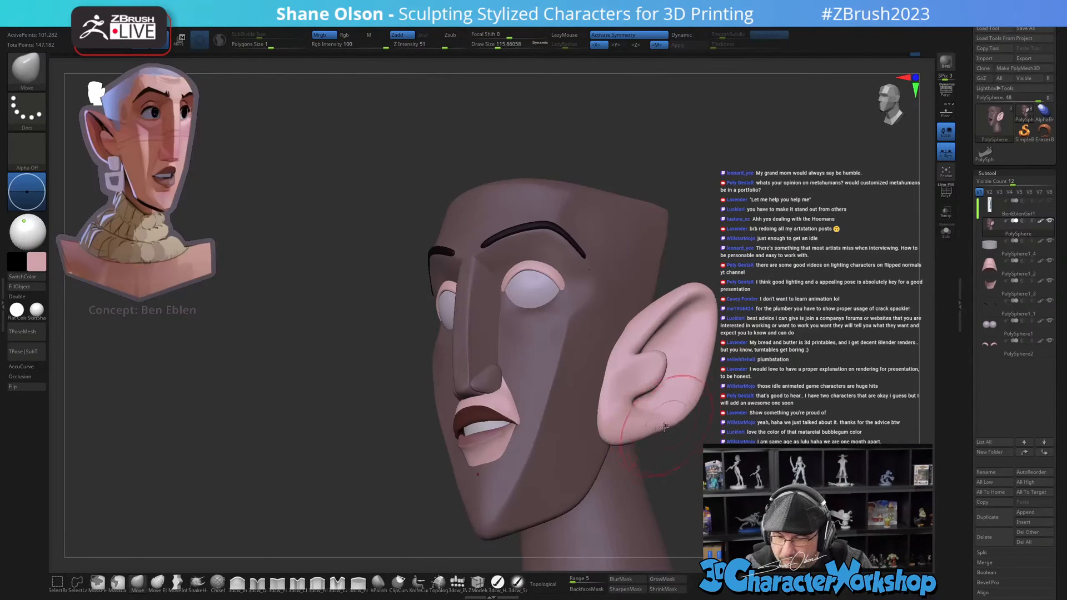
{"action": "right_click_drag", "start_coordinate": [665, 426], "coordinate": [705, 442]}
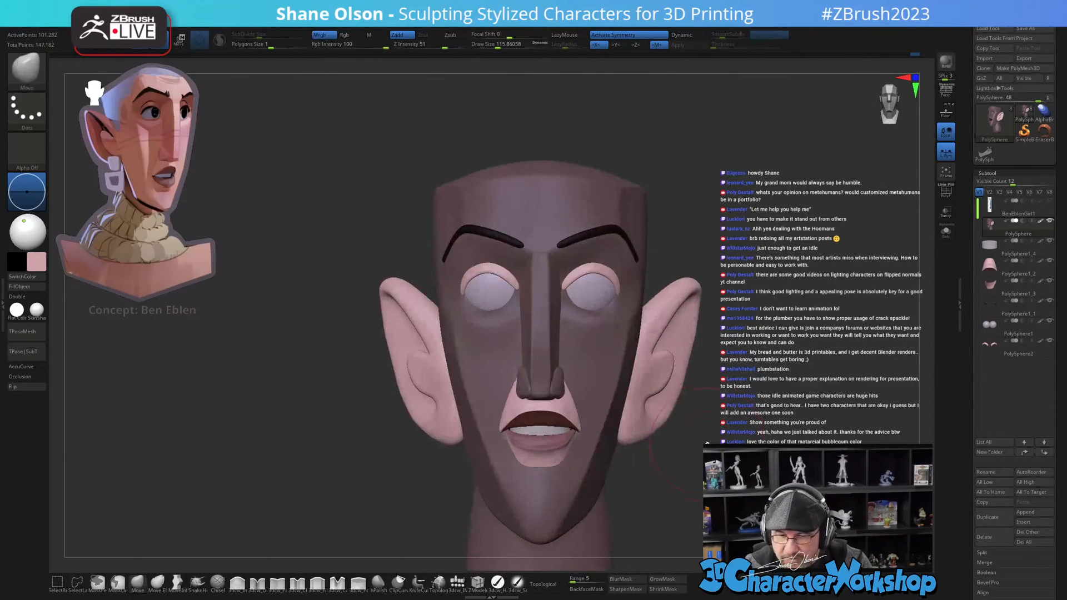
Step: Clear the mask, mask everything except the ears by polygroup, and place the transform gizmo at the front of the ear
{"action": "left_click_drag", "start_coordinate": [706, 441], "coordinate": [710, 431], "text": "ctrl"}
{"action": "right_click_drag", "start_coordinate": [711, 430], "coordinate": [611, 406], "text": "ctrl"}
{"action": "right_click_drag", "start_coordinate": [611, 406], "coordinate": [633, 447]}
{"action": "key", "text": "w"}
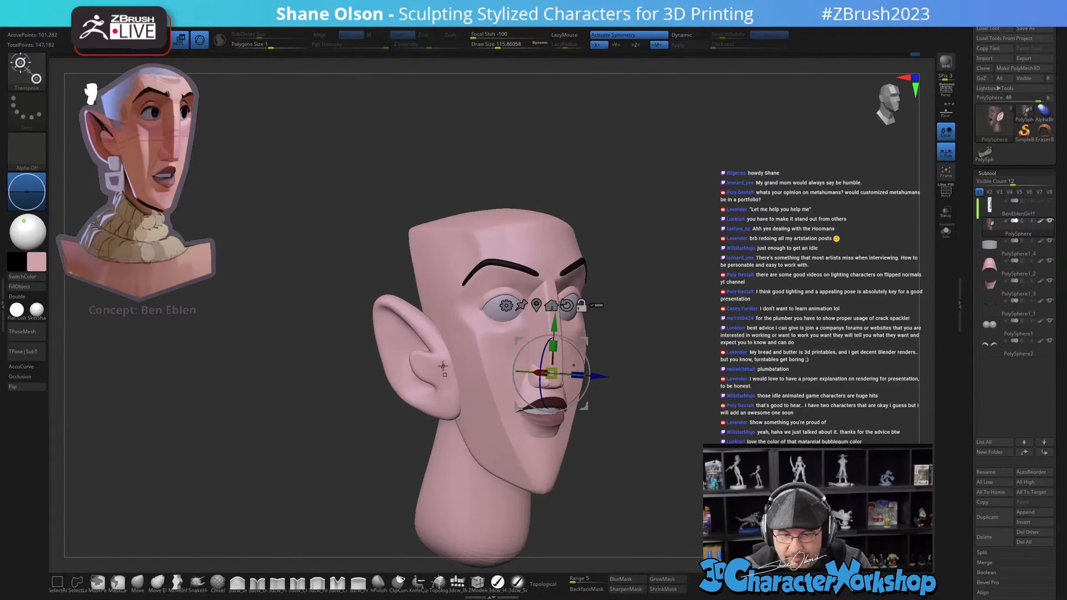
{"action": "left_click", "coordinate": [436, 353]}
{"action": "right_click_drag", "start_coordinate": [436, 352], "coordinate": [466, 348]}
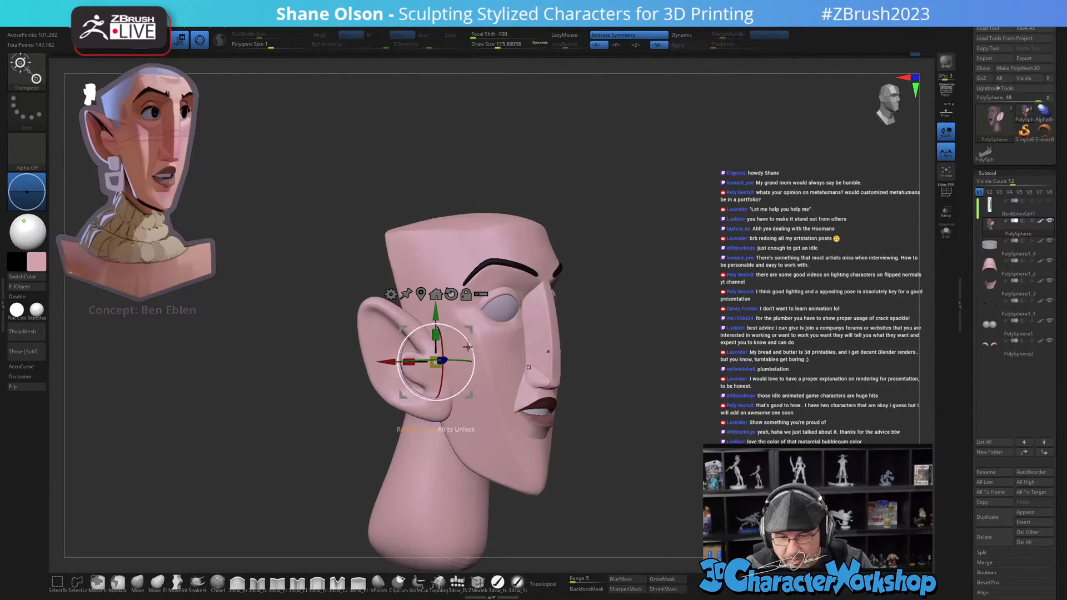
{"action": "key", "text": "shift+f"}
{"action": "key", "text": "shift+f"}
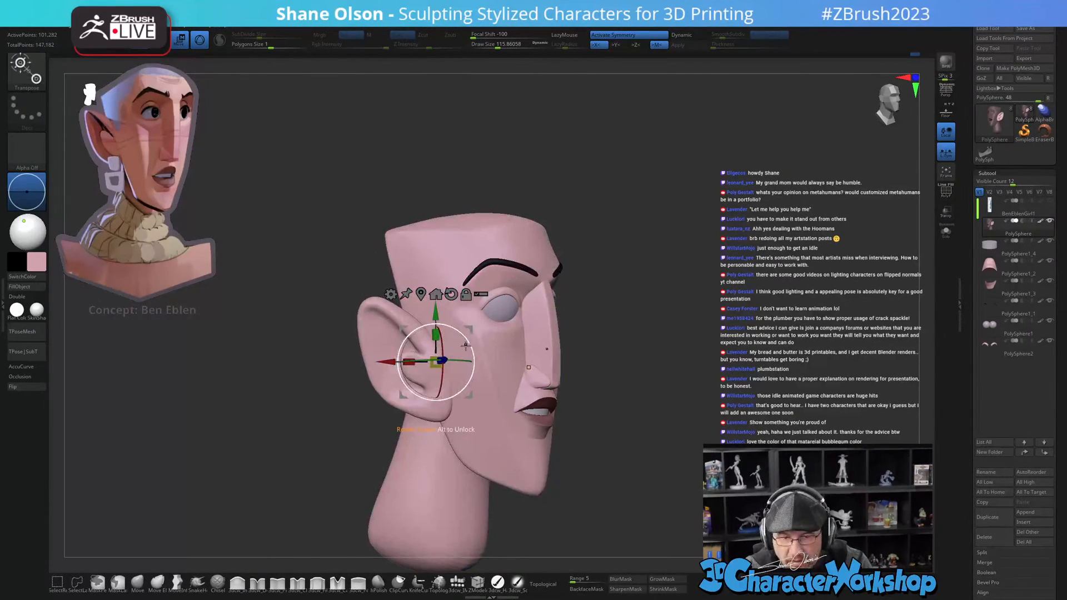
{"action": "left_click", "coordinate": [437, 411], "text": "ctrl"}
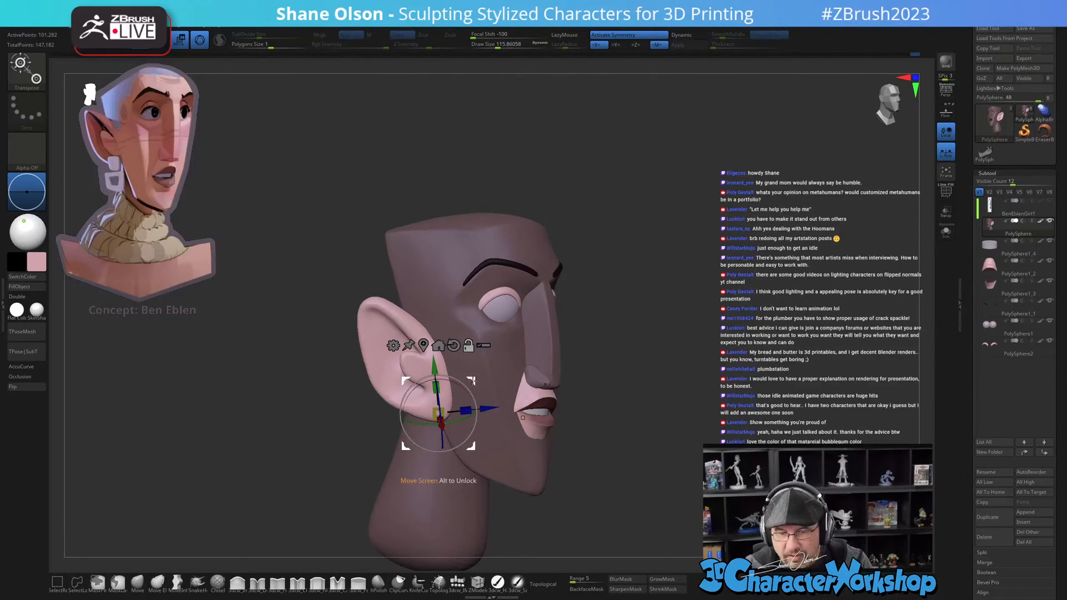
{"action": "left_click_drag", "start_coordinate": [471, 381], "coordinate": [404, 415], "text": "alt"}
{"action": "left_click", "coordinate": [441, 376], "text": "alt"}
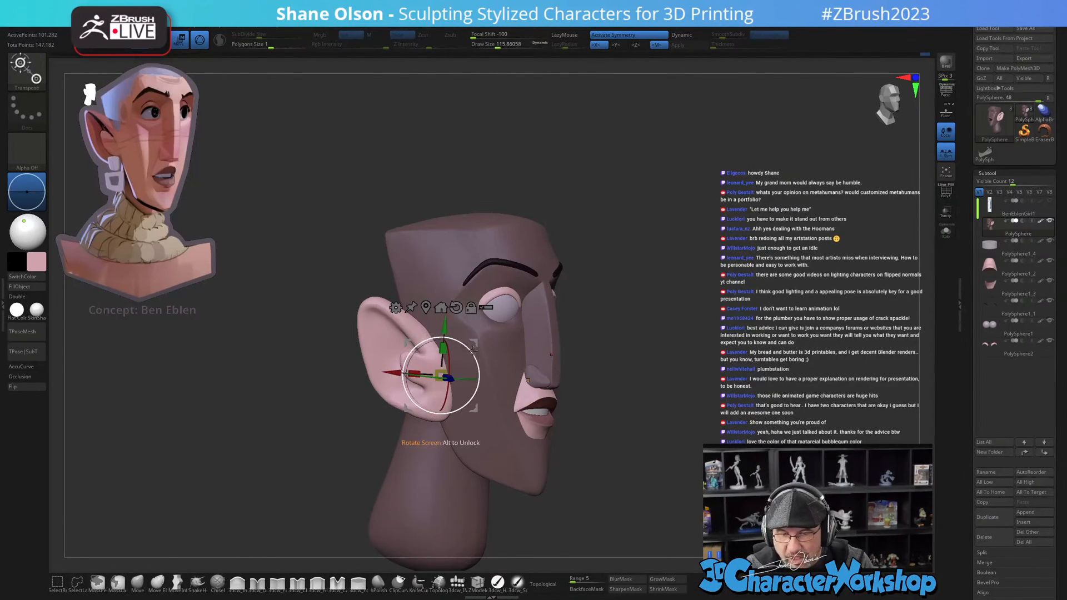
Step: Rotate the ears slightly and raise them on the head with the gizmo
{"action": "mouse_move", "coordinate": [447, 370]}
{"action": "right_mouse_down"}
{"action": "mouse_move", "coordinate": [475, 362]}
{"action": "mouse_move", "coordinate": [457, 375]}
{"action": "right_mouse_up"}
{"action": "left_click_drag", "start_coordinate": [462, 362], "coordinate": [459, 365]}
{"action": "mouse_move", "coordinate": [470, 348]}
{"action": "right_mouse_down", "text": "ctrl"}
{"action": "mouse_move", "coordinate": [467, 371]}
{"action": "mouse_move", "coordinate": [470, 354]}
{"action": "mouse_move", "coordinate": [483, 362]}
{"action": "right_mouse_up", "text": "ctrl"}
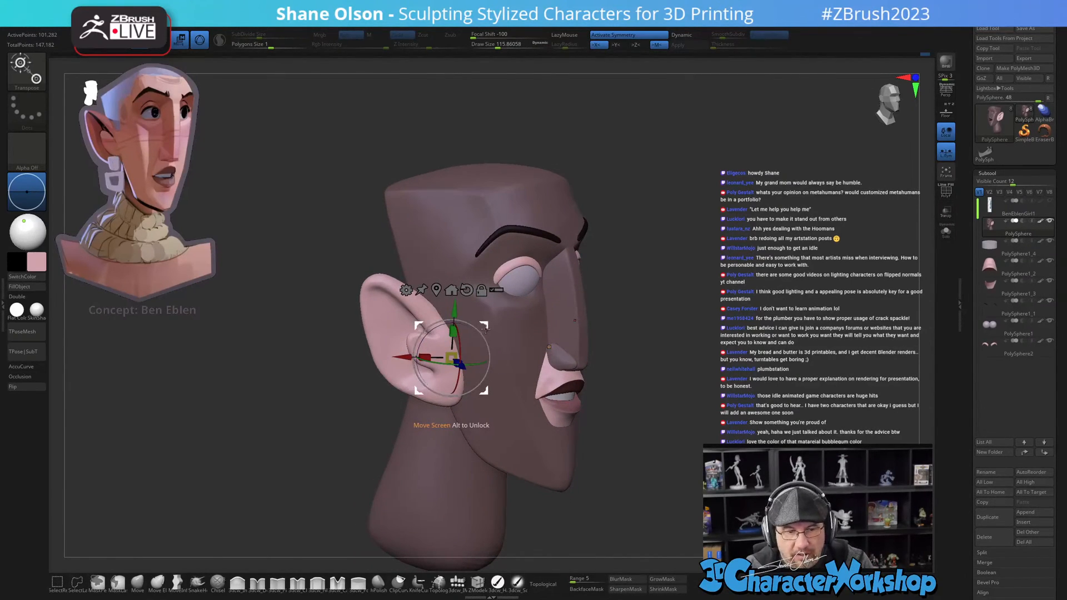
{"action": "left_click_drag", "start_coordinate": [455, 314], "coordinate": [455, 299]}
{"action": "mouse_move", "coordinate": [522, 317]}
{"action": "right_mouse_down", "text": "shift"}
{"action": "mouse_move", "coordinate": [499, 337]}
{"action": "mouse_move", "coordinate": [489, 313]}
{"action": "mouse_move", "coordinate": [502, 310]}
{"action": "right_mouse_up", "text": "shift"}
{"action": "left_click_drag", "start_coordinate": [493, 311], "coordinate": [491, 306]}
{"action": "right_click_drag", "start_coordinate": [492, 306], "coordinate": [523, 311], "text": "shift"}
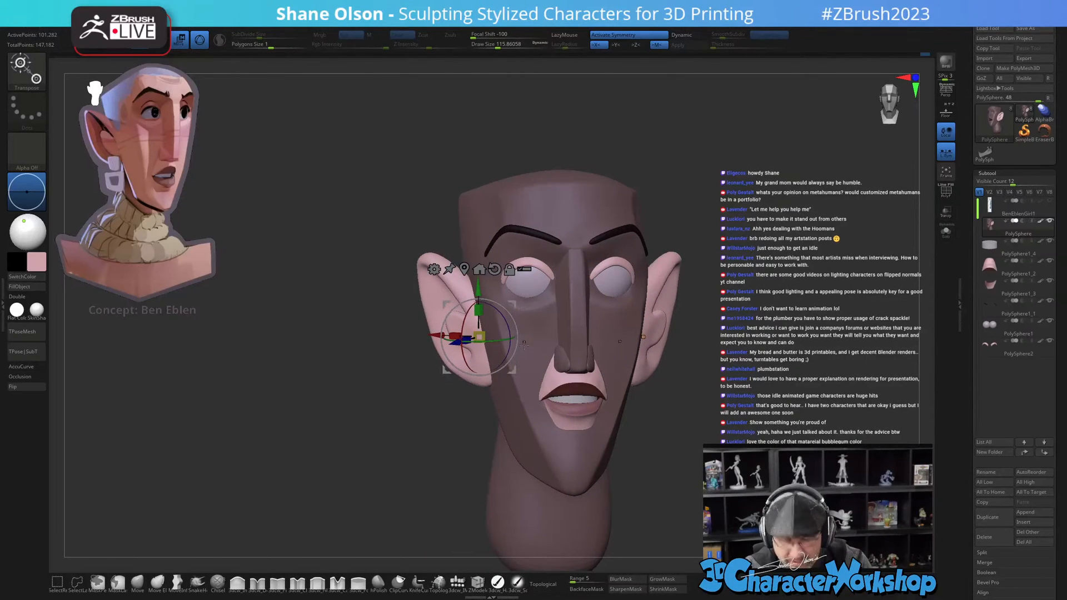
Step: Return to the Move brush, check the ears from front and side, and clear the mask
{"action": "key", "text": "q"}
{"action": "mouse_move", "coordinate": [675, 464]}
{"action": "right_mouse_down"}
{"action": "mouse_move", "coordinate": [639, 447]}
{"action": "mouse_move", "coordinate": [695, 426]}
{"action": "mouse_move", "coordinate": [638, 419]}
{"action": "right_mouse_up"}
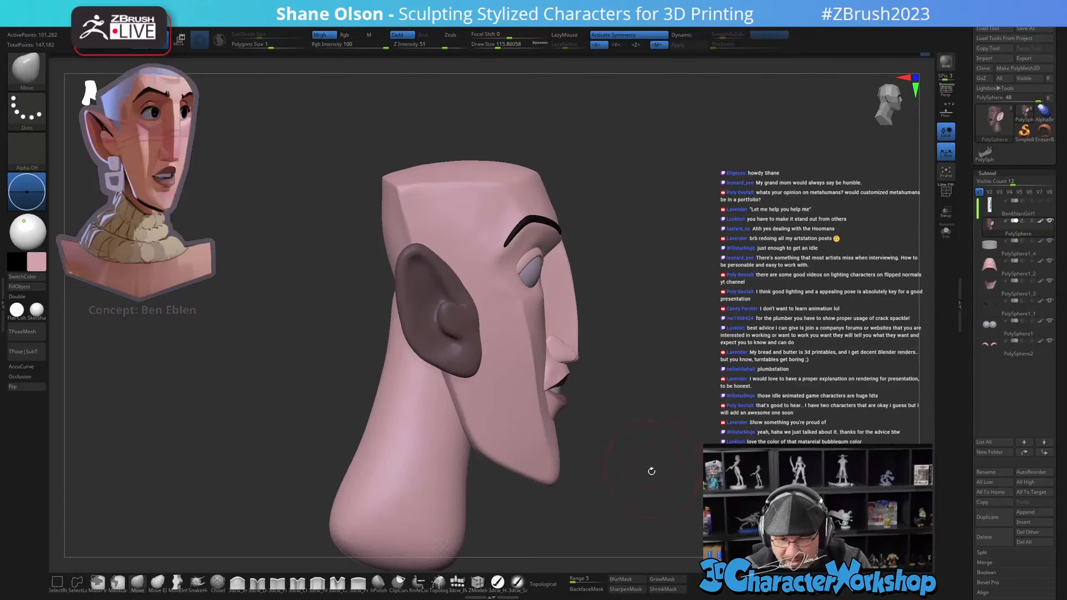
{"action": "left_click", "coordinate": [648, 477], "text": "ctrl"}
{"action": "right_click_drag", "start_coordinate": [648, 477], "coordinate": [651, 472]}
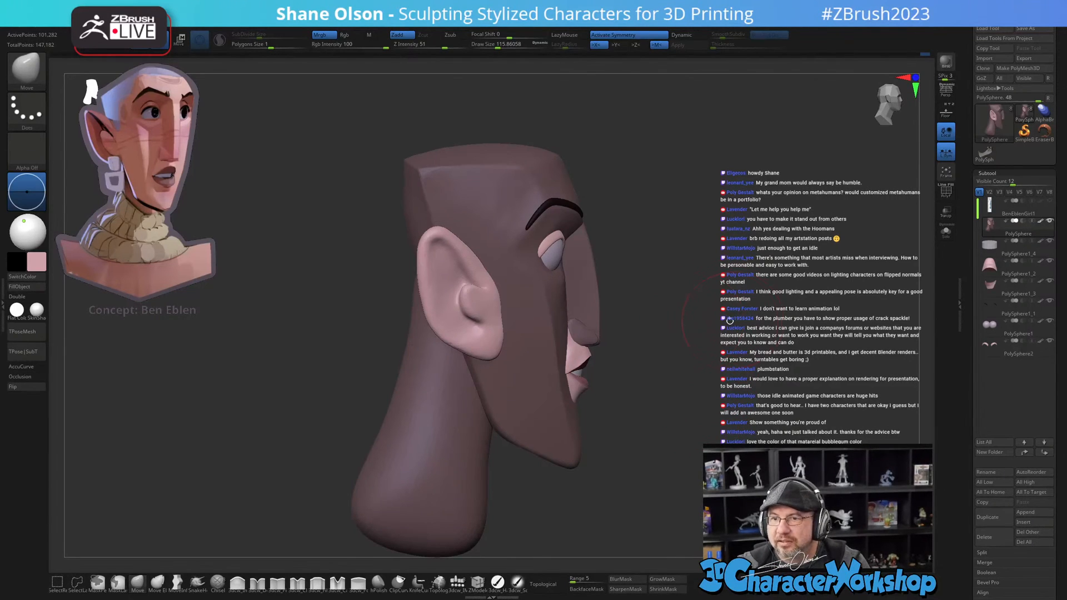
{"action": "right_click_drag", "start_coordinate": [723, 292], "coordinate": [707, 296], "text": "ctrl"}
{"action": "left_click_drag", "start_coordinate": [694, 295], "coordinate": [669, 311], "text": "ctrl"}
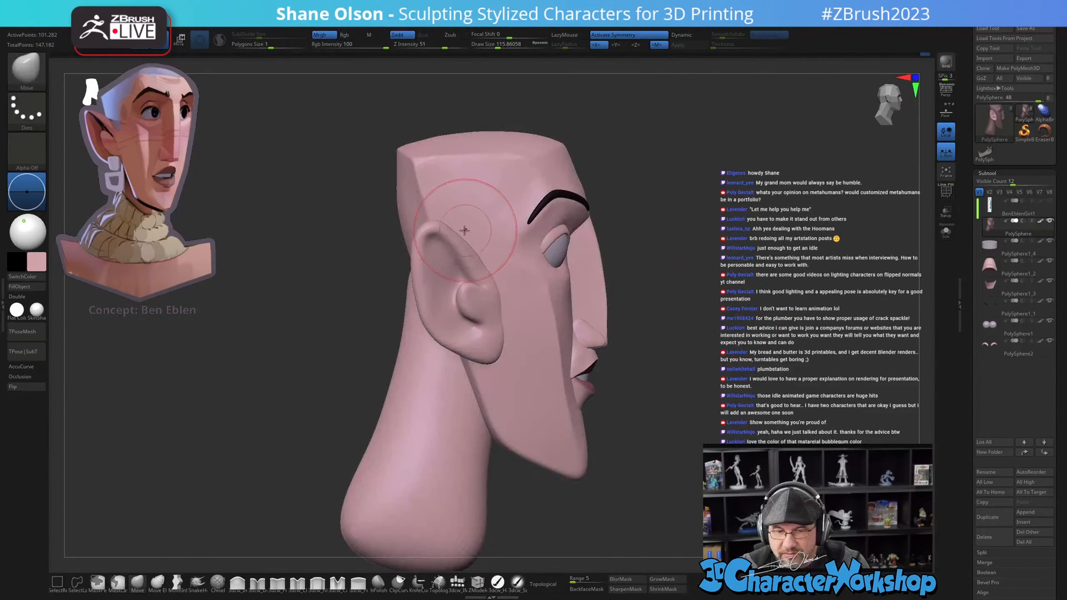
Step: Push in the back of the skull behind the ears with the Move brush at a draw size of about 163 to 177
{"action": "mouse_move", "coordinate": [389, 229]}
{"action": "left_mouse_down"}
{"action": "mouse_move", "coordinate": [394, 214]}
{"action": "mouse_move", "coordinate": [401, 226]}
{"action": "left_mouse_up"}
{"action": "key", "text": "s"}
{"action": "right_click_drag", "start_coordinate": [710, 234], "coordinate": [729, 244], "text": "alt"}
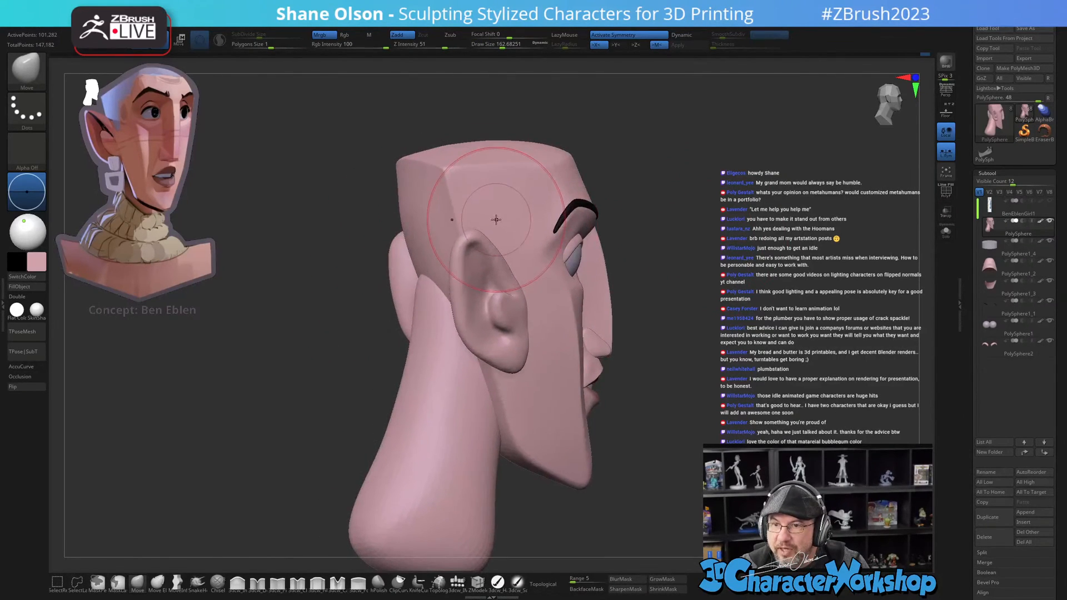
{"action": "right_click_drag", "start_coordinate": [639, 245], "coordinate": [642, 249], "text": "alt"}
{"action": "key", "text": "s"}
{"action": "left_click_drag", "start_coordinate": [430, 245], "coordinate": [437, 245]}
{"action": "right_click_drag", "start_coordinate": [716, 236], "coordinate": [648, 233]}
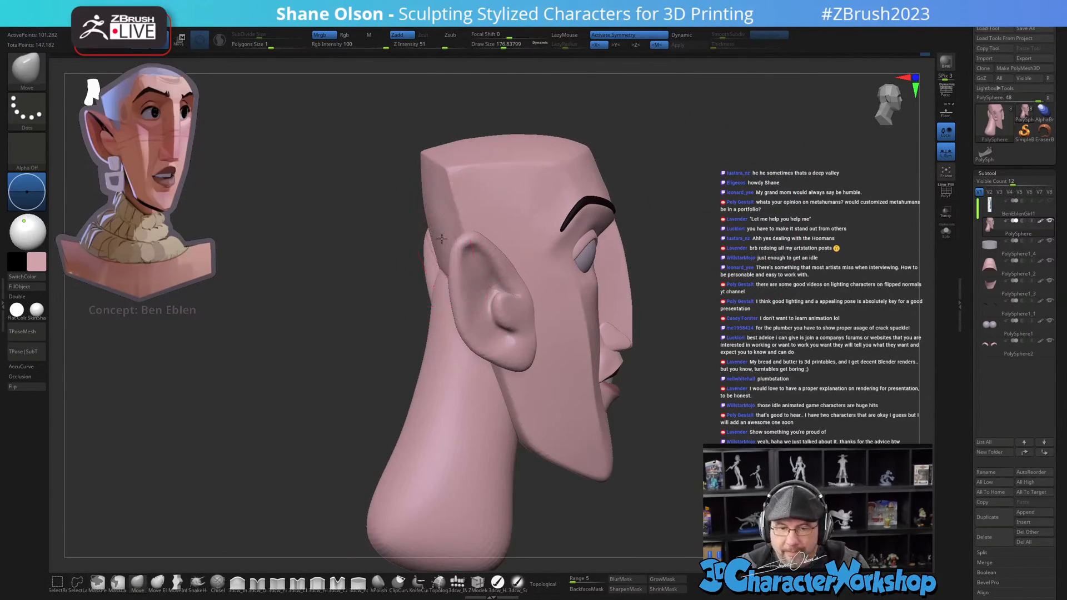
Step: Mask everything except the neck and return to the Move brush
{"action": "right_click_drag", "start_coordinate": [324, 309], "coordinate": [351, 279]}
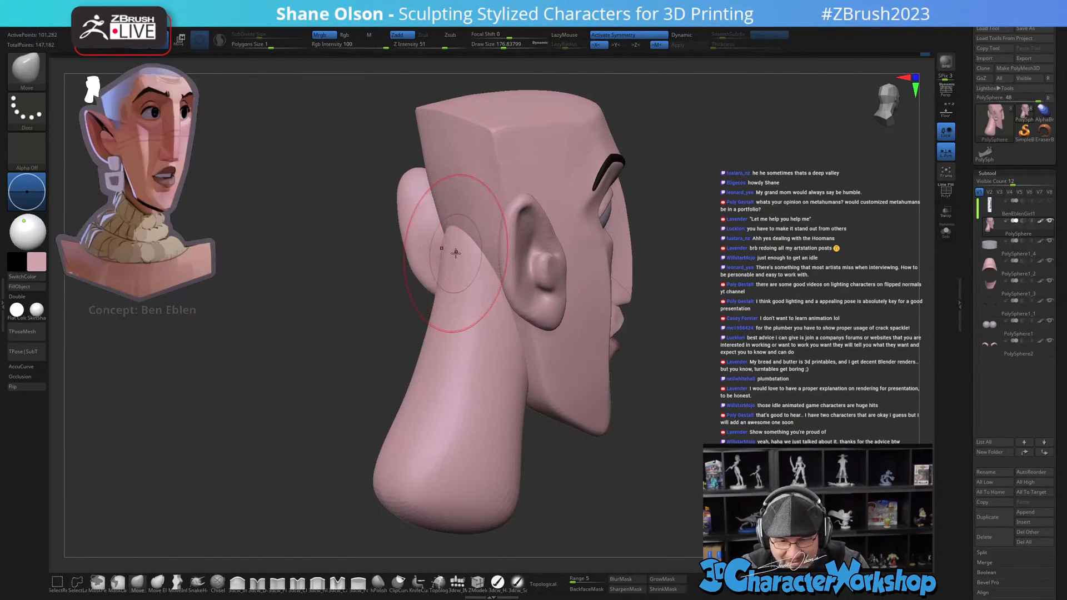
{"action": "mouse_move", "coordinate": [693, 231]}
{"action": "right_mouse_down"}
{"action": "mouse_move", "coordinate": [738, 273]}
{"action": "mouse_move", "coordinate": [684, 281]}
{"action": "right_mouse_up"}
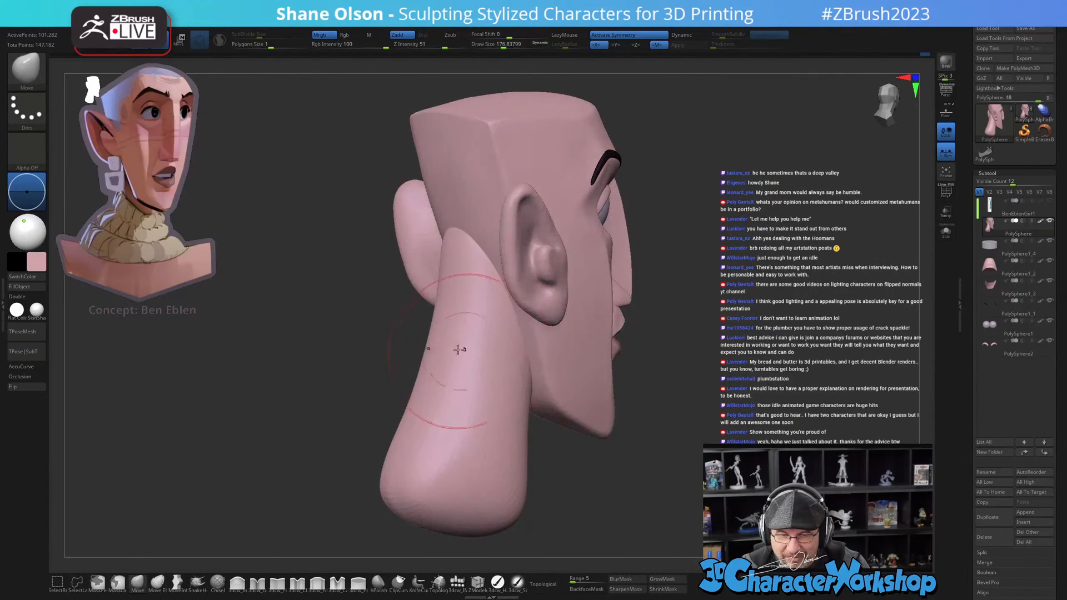
{"action": "key", "text": "w"}
{"action": "left_click", "coordinate": [465, 433], "text": "alt"}
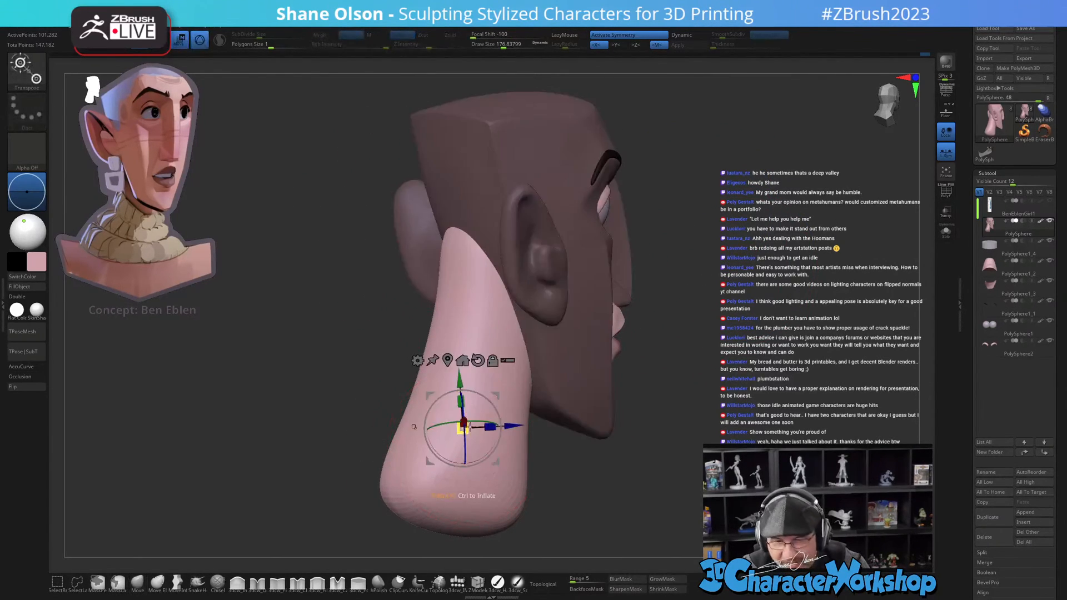
{"action": "key", "text": "q"}
Step: Reshape the top, back and base of the neck with the Move brush at a draw size of about 324
{"action": "key", "text": "s"}
{"action": "left_click_drag", "start_coordinate": [466, 243], "coordinate": [470, 230]}
{"action": "left_click_drag", "start_coordinate": [319, 421], "coordinate": [286, 420]}
{"action": "key", "text": "s"}
{"action": "left_click_drag", "start_coordinate": [428, 345], "coordinate": [464, 323]}
{"action": "mouse_move", "coordinate": [417, 418]}
{"action": "left_mouse_down"}
{"action": "mouse_move", "coordinate": [428, 420]}
{"action": "mouse_move", "coordinate": [421, 445]}
{"action": "left_mouse_up"}
Step: Narrow the neck from behind and smooth its surface
{"action": "left_click_drag", "start_coordinate": [328, 405], "coordinate": [393, 402]}
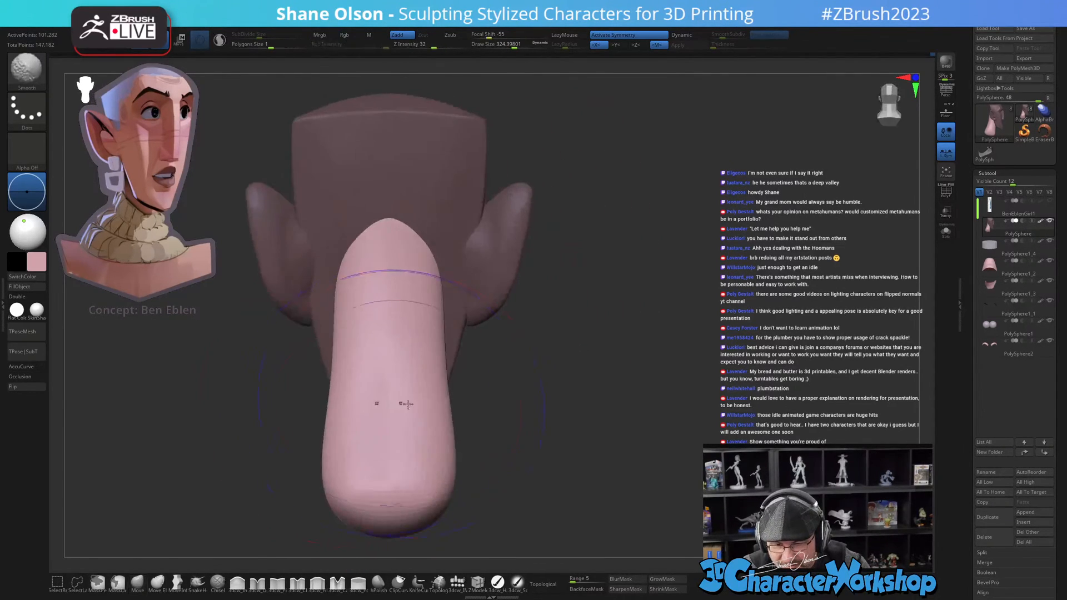
{"action": "left_click_drag", "start_coordinate": [453, 429], "coordinate": [434, 438]}
{"action": "left_click_drag", "start_coordinate": [436, 278], "coordinate": [420, 279]}
{"action": "left_click_drag", "start_coordinate": [527, 389], "coordinate": [462, 395]}
Step: Adjust the front and back contours of the neck in side view with the Move brush at a draw size of about 324
{"action": "mouse_move", "coordinate": [585, 502]}
{"action": "left_mouse_down"}
{"action": "mouse_move", "coordinate": [542, 440]}
{"action": "mouse_move", "coordinate": [506, 464]}
{"action": "mouse_move", "coordinate": [511, 472]}
{"action": "left_mouse_up"}
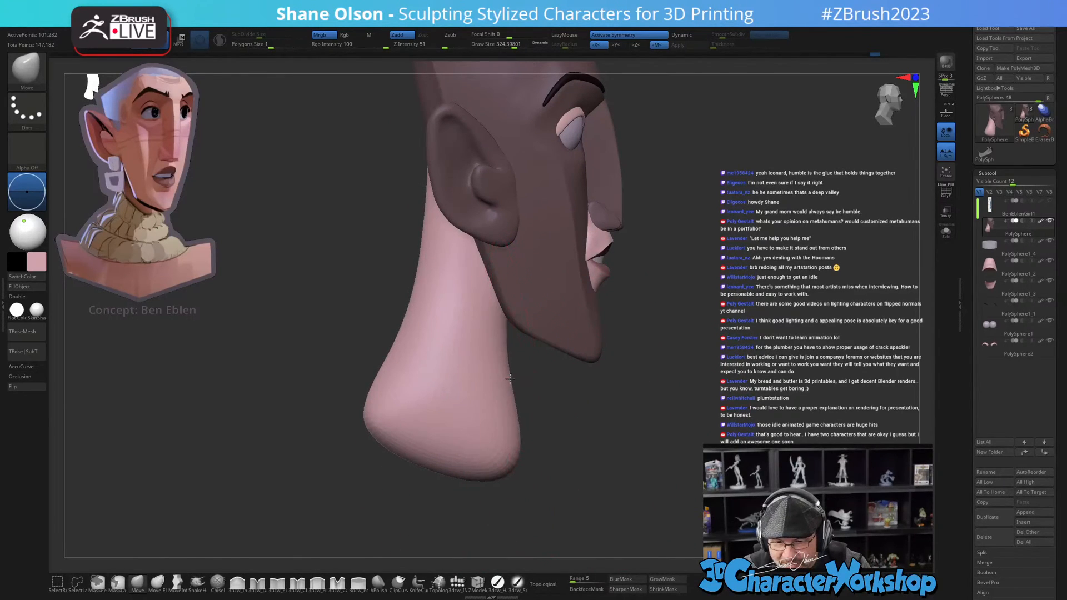
{"action": "left_click_drag", "start_coordinate": [490, 322], "coordinate": [502, 342]}
{"action": "left_click_drag", "start_coordinate": [386, 359], "coordinate": [379, 388]}
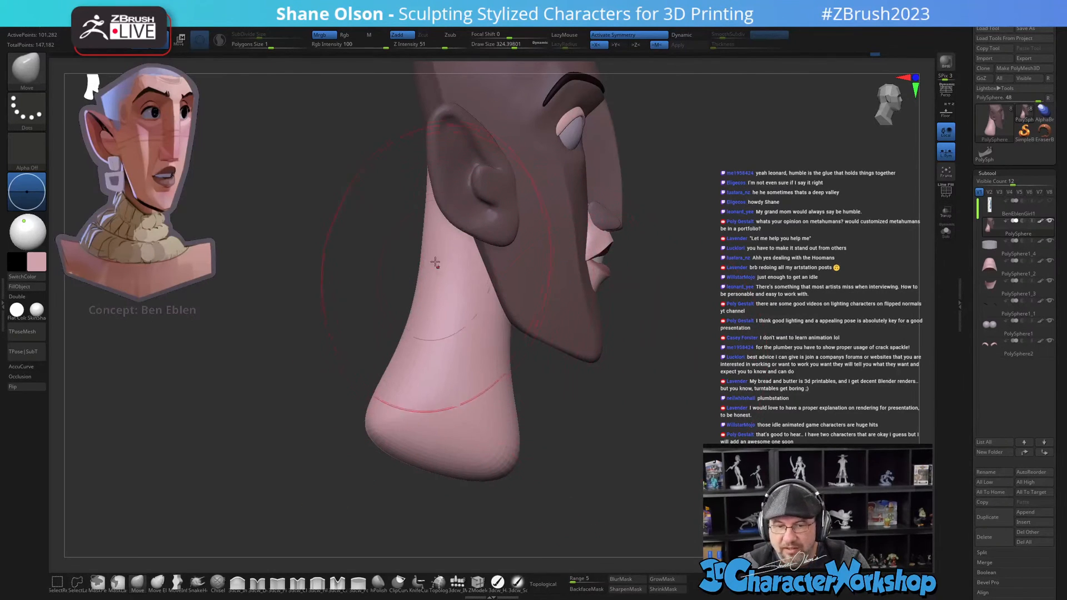
{"action": "left_click_drag", "start_coordinate": [708, 288], "coordinate": [701, 293]}
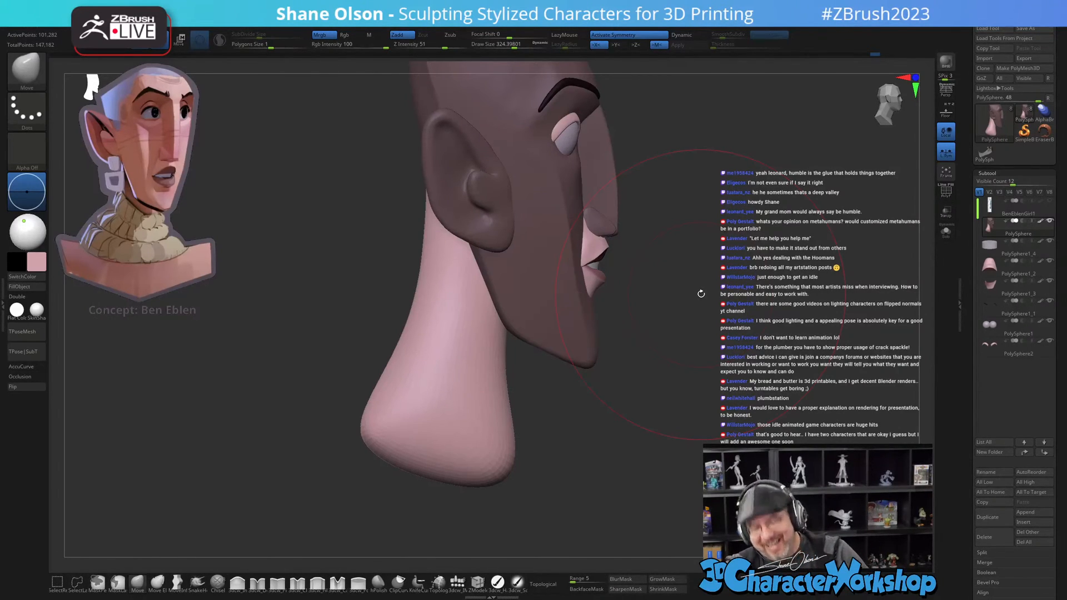
{"action": "left_click_drag", "start_coordinate": [572, 436], "coordinate": [574, 413]}
Step: Pull the throat forward under the jaw at a draw size of about 112, smooth it, and check the neck's polyframe
{"action": "key", "text": "s"}
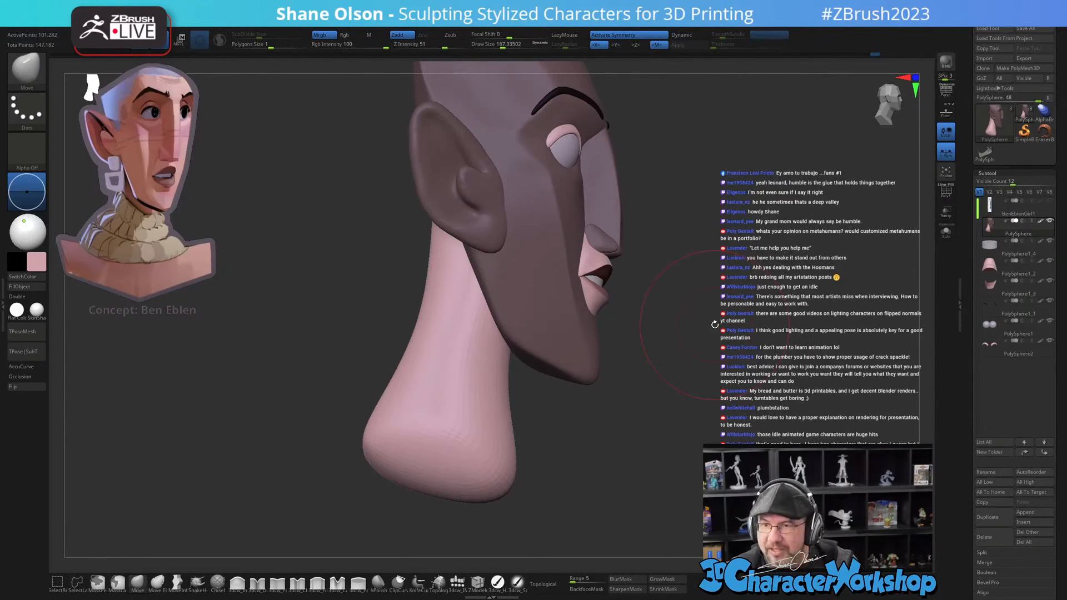
{"action": "mouse_move", "coordinate": [614, 368]}
{"action": "left_mouse_down"}
{"action": "mouse_move", "coordinate": [595, 455]}
{"action": "mouse_move", "coordinate": [618, 469]}
{"action": "mouse_move", "coordinate": [620, 421]}
{"action": "mouse_move", "coordinate": [598, 443]}
{"action": "mouse_move", "coordinate": [597, 423]}
{"action": "mouse_move", "coordinate": [572, 401]}
{"action": "left_mouse_up"}
{"action": "key", "text": "s"}
{"action": "left_click_drag", "start_coordinate": [477, 348], "coordinate": [511, 357]}
{"action": "mouse_move", "coordinate": [495, 350]}
{"action": "left_mouse_down"}
{"action": "mouse_move", "coordinate": [521, 352]}
{"action": "mouse_move", "coordinate": [502, 375]}
{"action": "mouse_move", "coordinate": [517, 361]}
{"action": "left_mouse_up"}
{"action": "mouse_move", "coordinate": [509, 398]}
{"action": "left_mouse_down"}
{"action": "mouse_move", "coordinate": [522, 408]}
{"action": "mouse_move", "coordinate": [507, 407]}
{"action": "mouse_move", "coordinate": [540, 397]}
{"action": "mouse_move", "coordinate": [490, 338]}
{"action": "mouse_move", "coordinate": [525, 365]}
{"action": "left_mouse_up"}
{"action": "key", "text": "shift"}
{"action": "key", "text": "shift+f"}
{"action": "key", "text": "shift+f"}
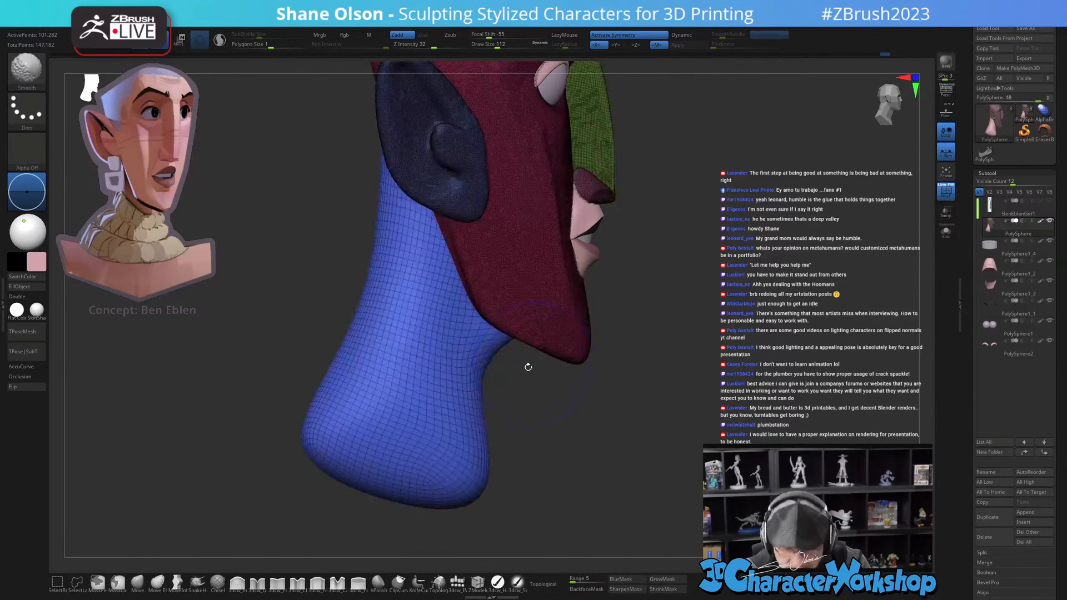
{"action": "left_click_drag", "start_coordinate": [558, 410], "coordinate": [512, 423]}
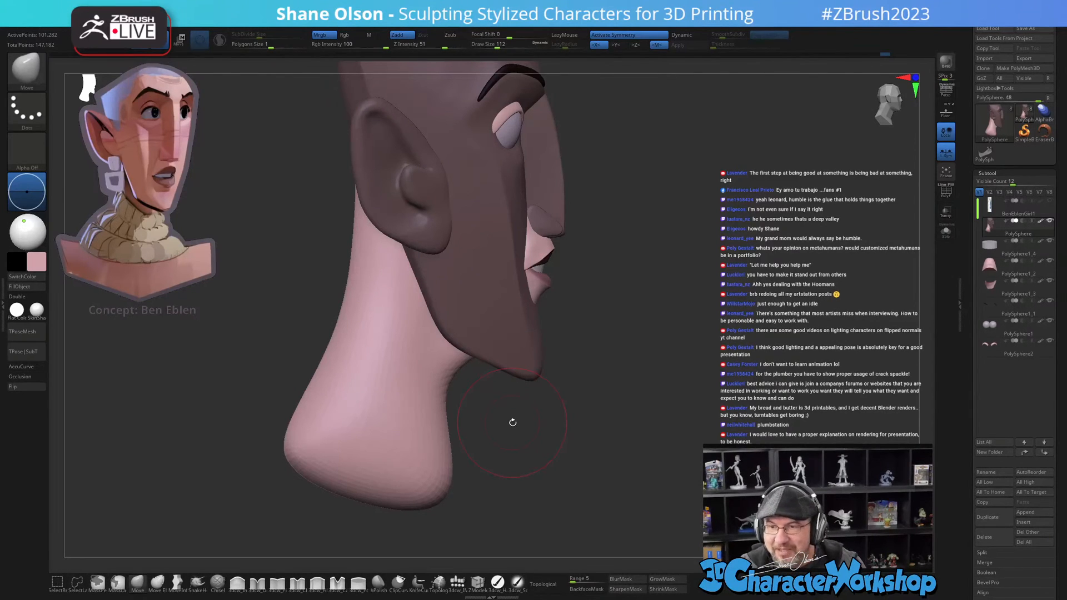
Step: Narrow the sides of the neck above a wider base with the Move brush at a draw size of about 163, smoothing from behind
{"action": "mouse_move", "coordinate": [499, 409]}
{"action": "left_mouse_down"}
{"action": "mouse_move", "coordinate": [502, 400]}
{"action": "mouse_move", "coordinate": [480, 438]}
{"action": "mouse_move", "coordinate": [519, 436]}
{"action": "mouse_move", "coordinate": [483, 434]}
{"action": "left_mouse_up"}
{"action": "key", "text": "s"}
{"action": "left_click_drag", "start_coordinate": [388, 383], "coordinate": [400, 383]}
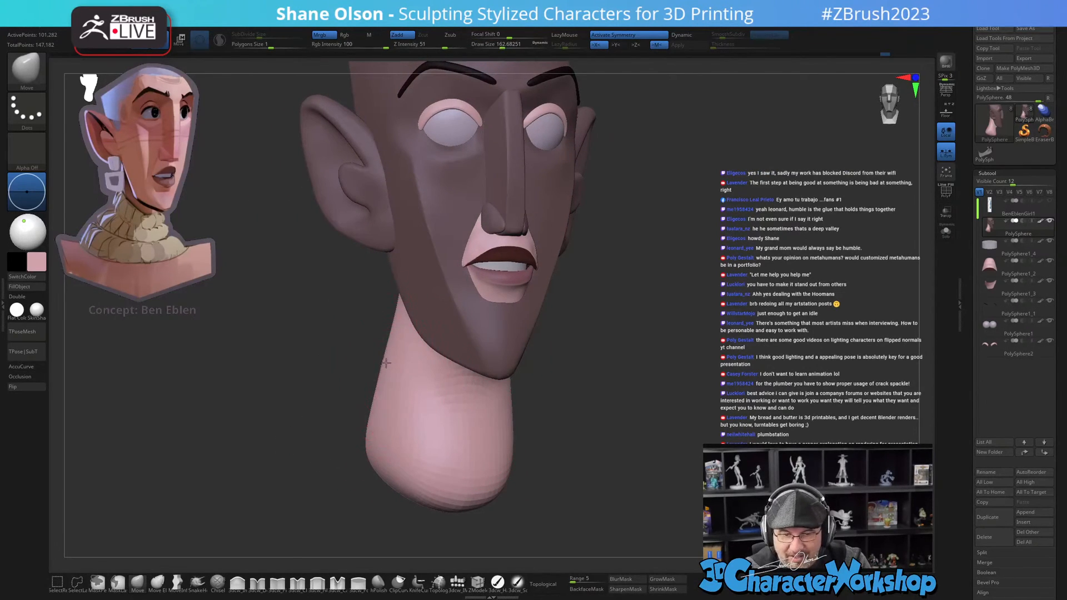
{"action": "mouse_move", "coordinate": [377, 437]}
{"action": "left_mouse_down"}
{"action": "mouse_move", "coordinate": [361, 435]}
{"action": "mouse_move", "coordinate": [384, 413]}
{"action": "left_mouse_up"}
{"action": "right_click_drag", "start_coordinate": [489, 450], "coordinate": [574, 431]}
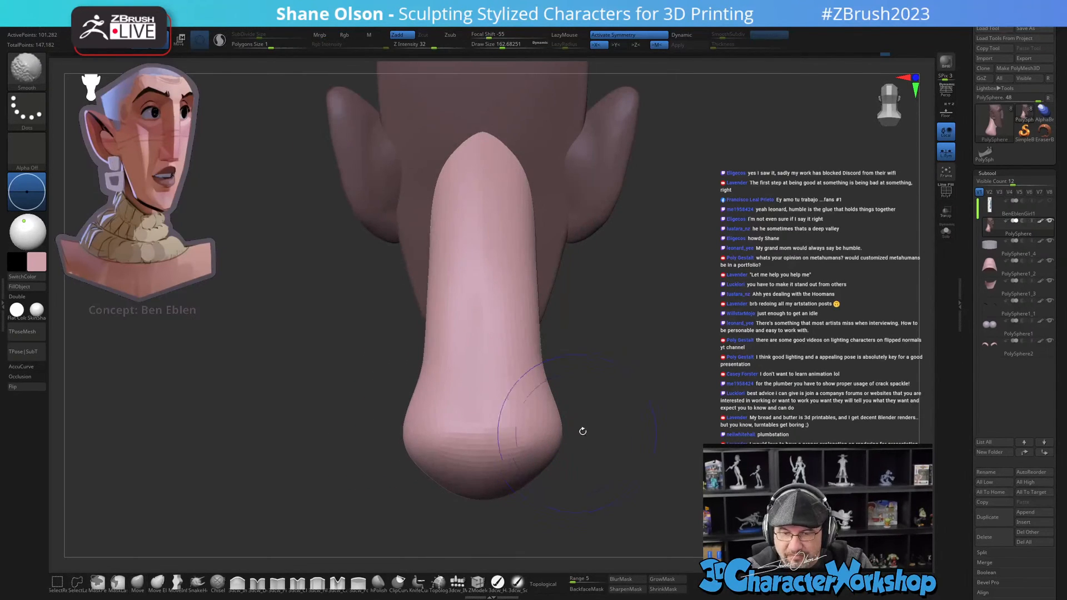
Step: Lower the back corner of the skull's flat top in side view with the Move Infinite Depth brush
{"action": "right_click_drag", "start_coordinate": [532, 311], "coordinate": [644, 447]}
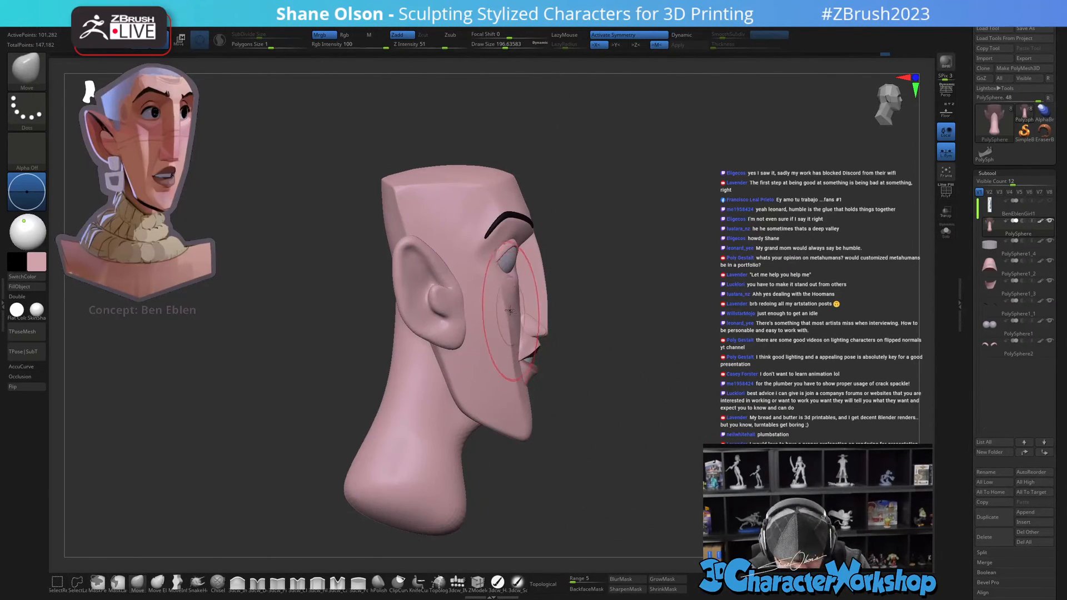
{"action": "right_click_drag", "start_coordinate": [503, 318], "coordinate": [514, 378], "text": "alt"}
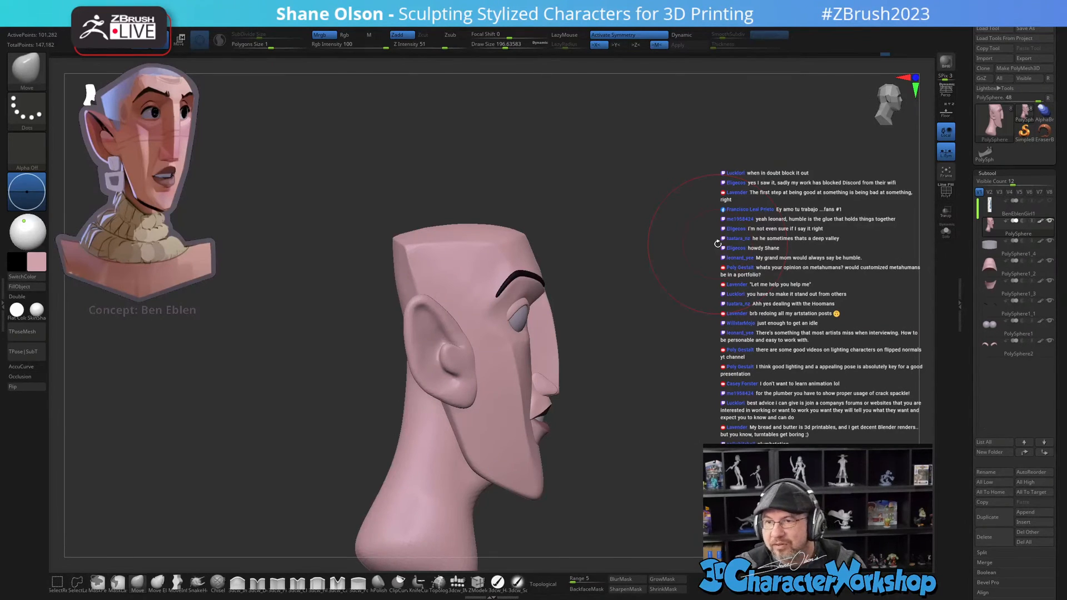
{"action": "left_click_drag", "start_coordinate": [618, 384], "coordinate": [619, 433], "text": "alt"}
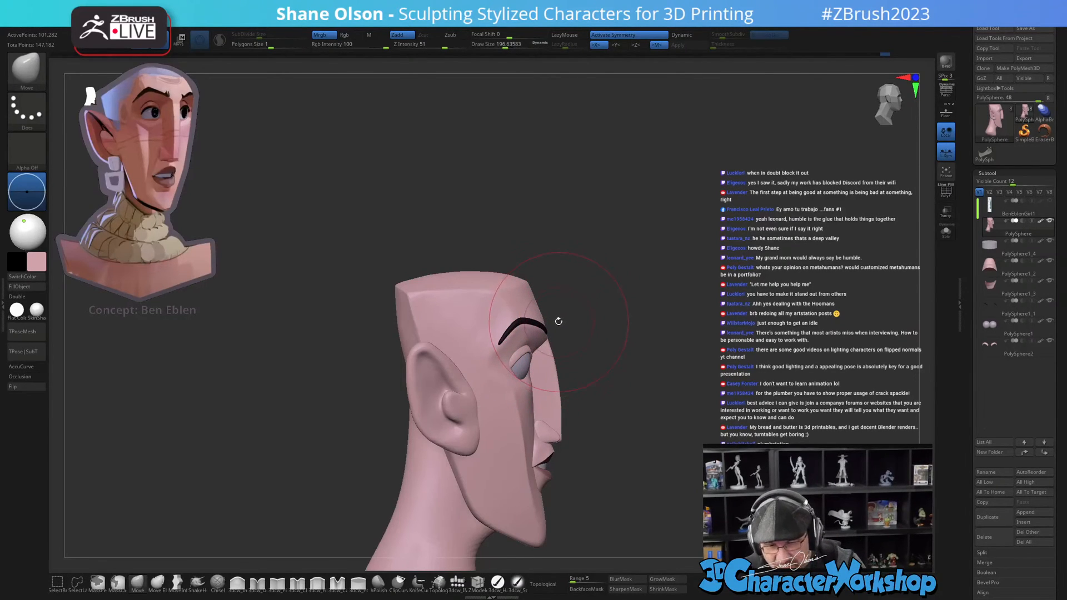
{"action": "left_click_drag", "start_coordinate": [561, 317], "coordinate": [589, 315]}
{"action": "key", "text": "s"}
{"action": "left_click_drag", "start_coordinate": [439, 286], "coordinate": [442, 287]}
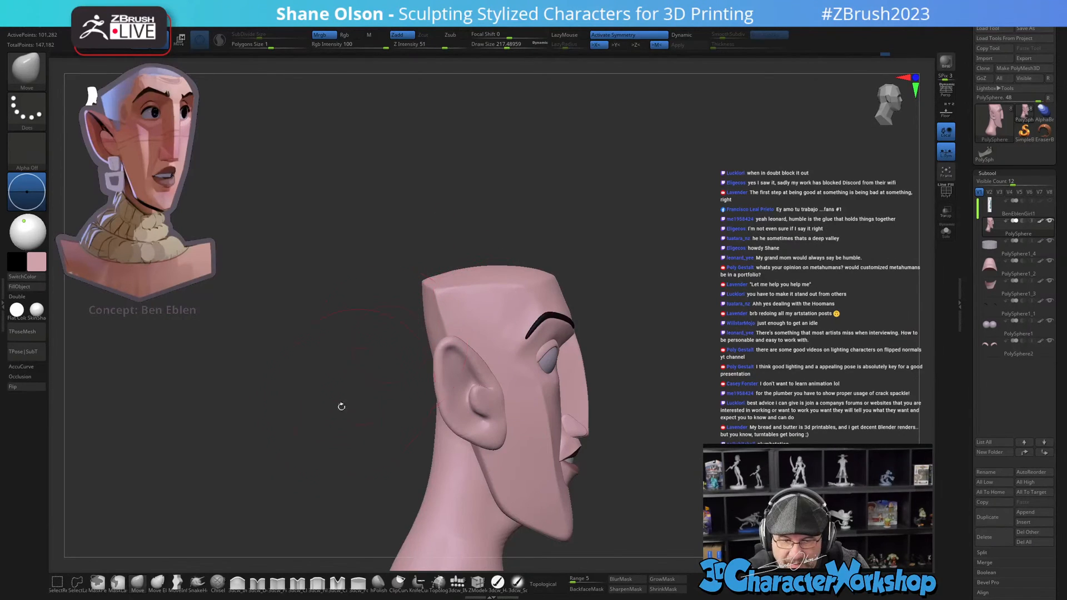
{"action": "left_click", "coordinate": [177, 581]}
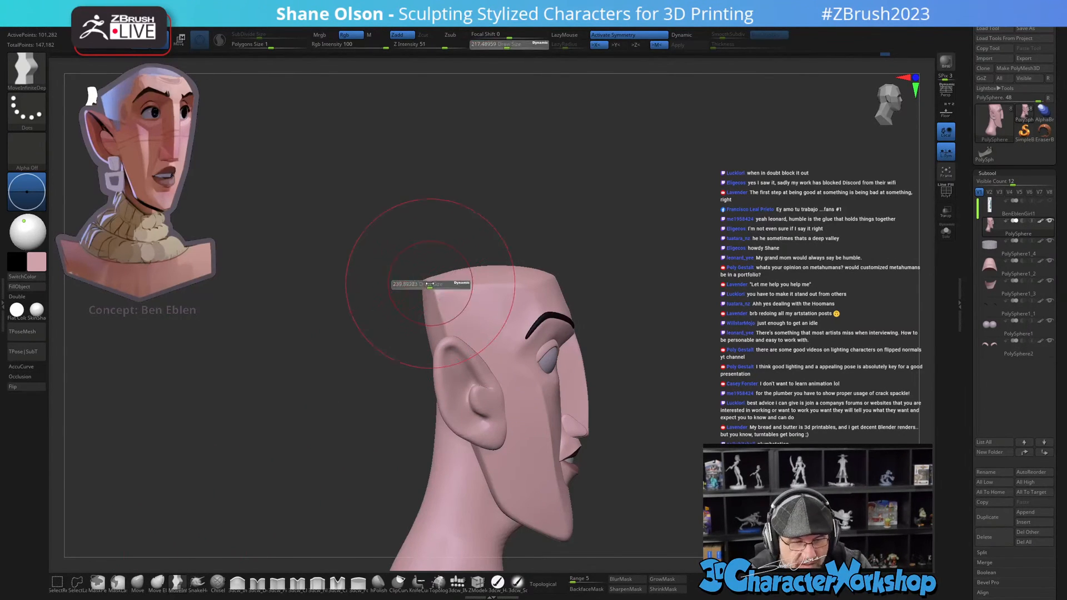
{"action": "left_click_drag", "start_coordinate": [423, 290], "coordinate": [425, 295]}
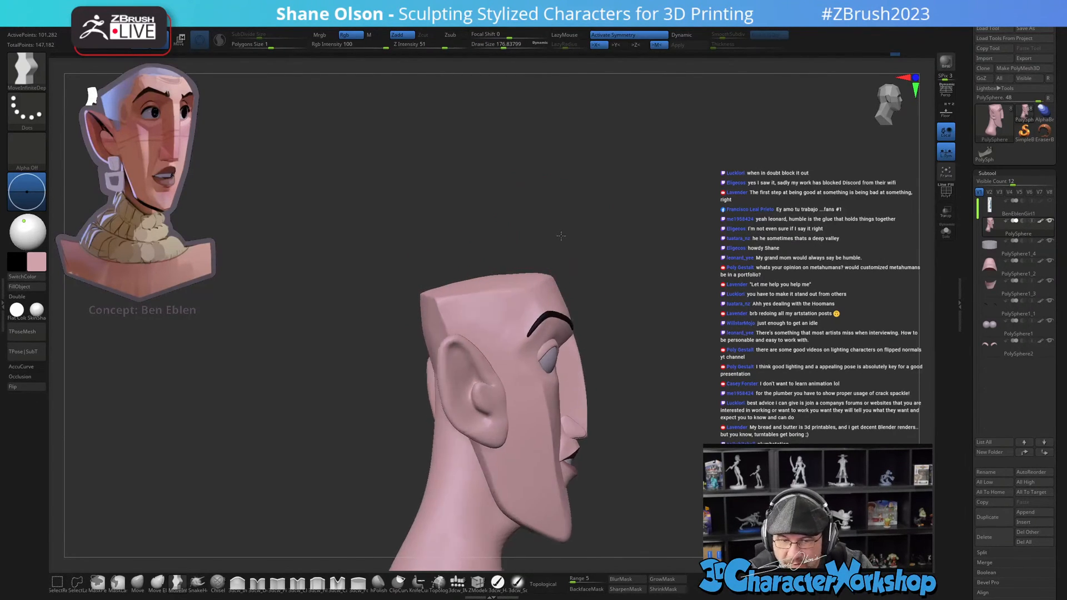
Step: Refine the skull's upper back corner in side view with the Move Infinite Depth brush at a draw size of about 120
{"action": "key", "text": "bracketleft"}
{"action": "key", "text": "bracketleft"}
{"action": "key", "text": "bracketleft"}
{"action": "key", "text": "bracketleft"}
{"action": "key", "text": "bracketleft"}
{"action": "key", "text": "bracketleft"}
{"action": "key", "text": "bracketleft"}
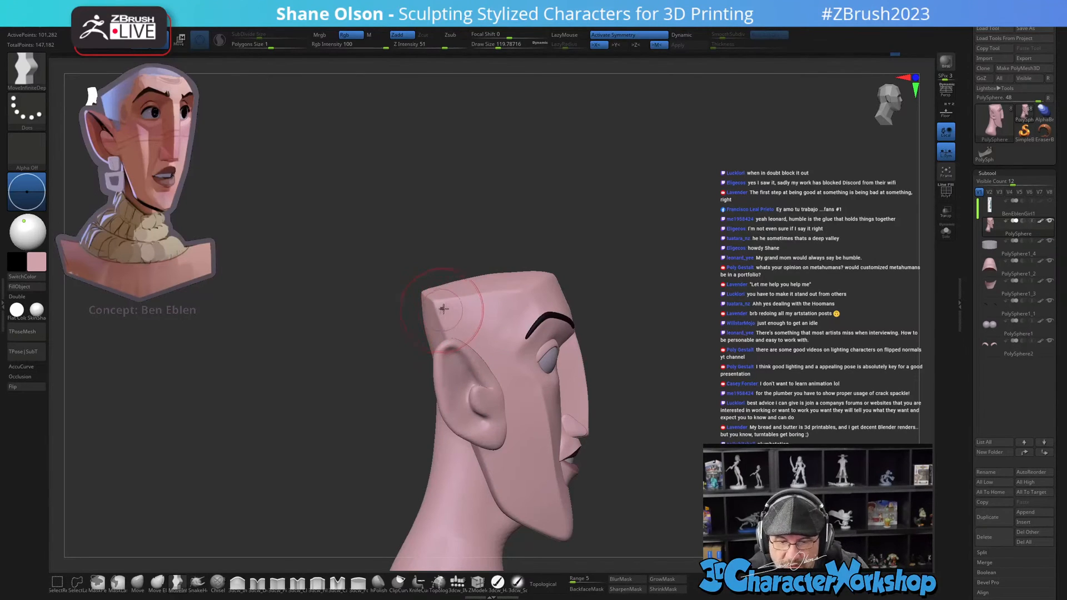
Step: Round the sides and rear corners of the skull's flat top with the Move brush at a draw size of about 167
{"action": "right_click_drag", "start_coordinate": [443, 292], "coordinate": [522, 426]}
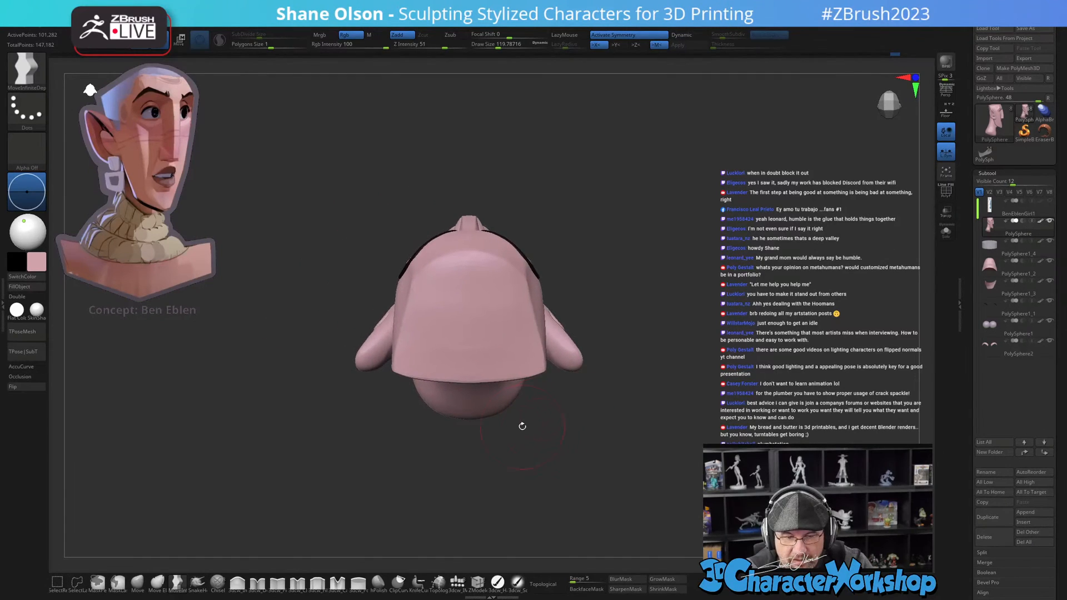
{"action": "left_click", "coordinate": [138, 582]}
{"action": "key", "text": "bracketright"}
{"action": "key", "text": "bracketright"}
{"action": "key", "text": "bracketright"}
{"action": "key", "text": "bracketright"}
{"action": "key", "text": "bracketright"}
{"action": "key", "text": "bracketright"}
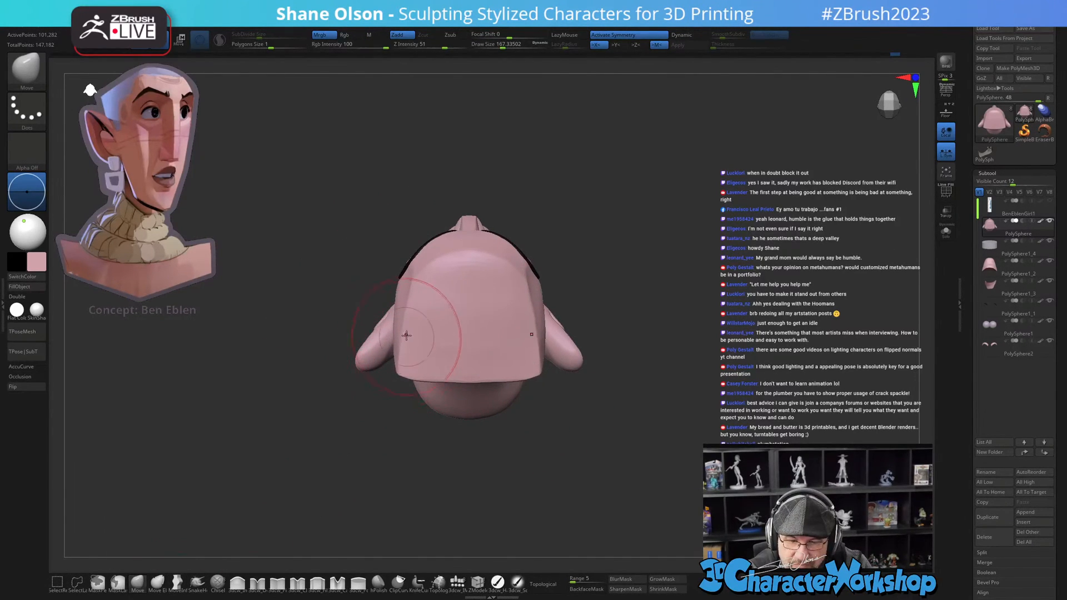
{"action": "right_click_drag", "start_coordinate": [407, 332], "coordinate": [521, 338]}
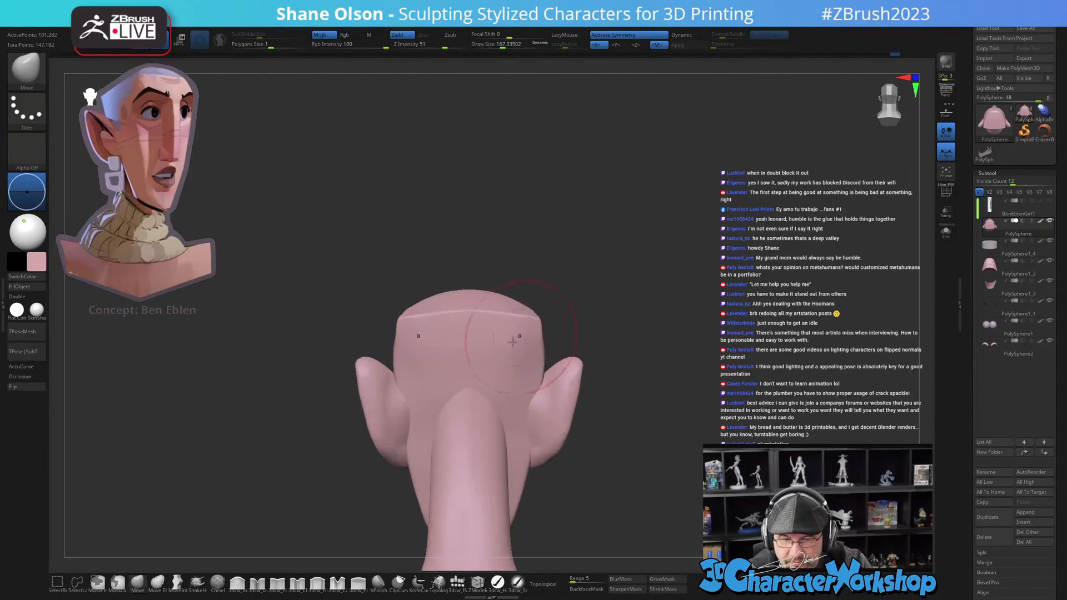
{"action": "right_click_drag", "start_coordinate": [586, 295], "coordinate": [611, 324]}
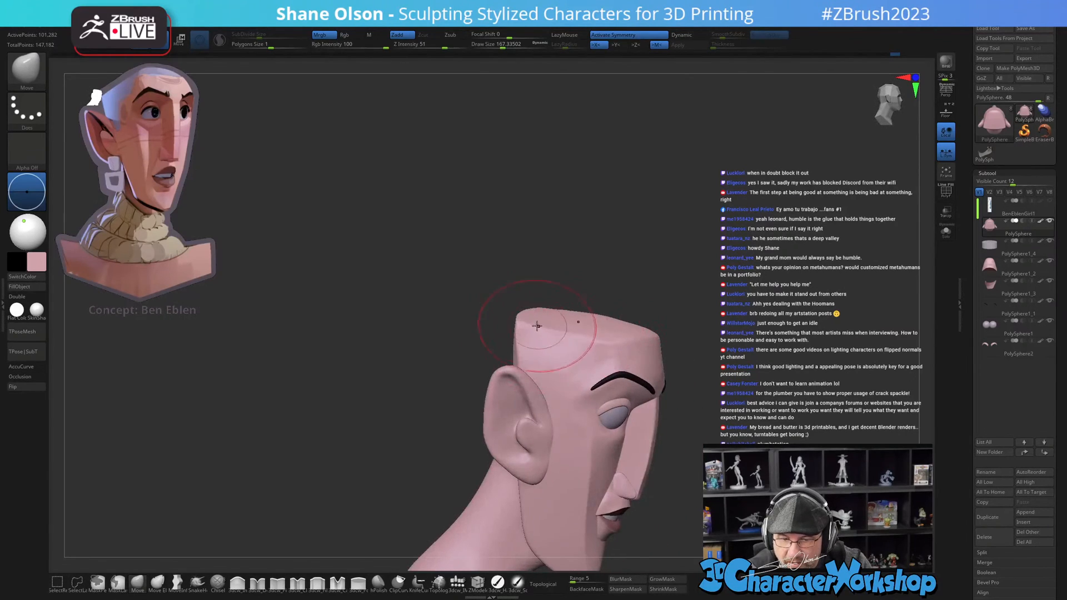
{"action": "right_click_drag", "start_coordinate": [537, 325], "coordinate": [520, 315]}
{"action": "key", "text": "shift"}
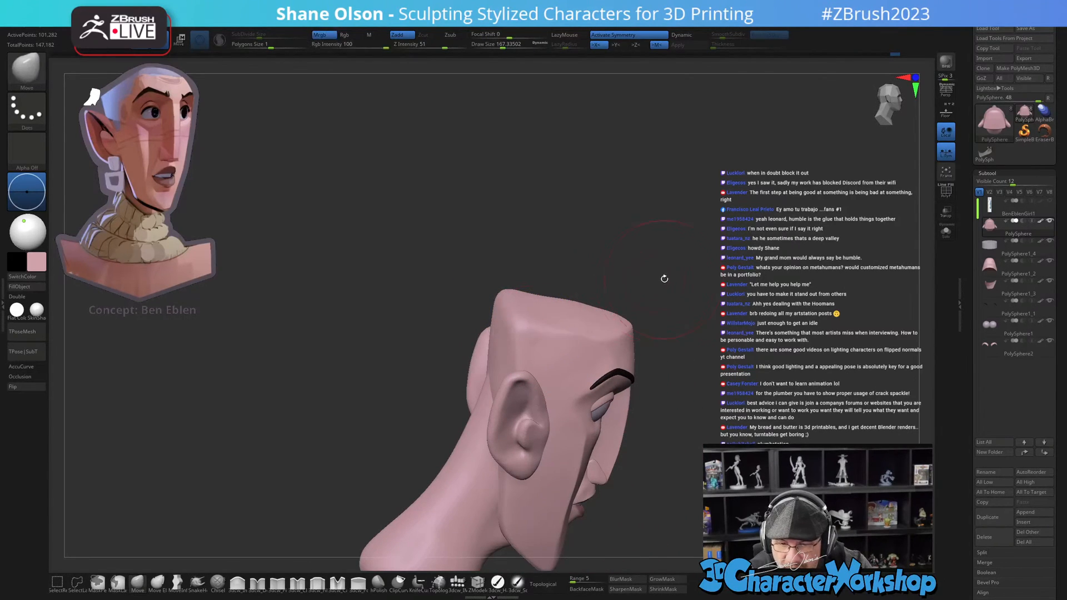
{"action": "right_click_drag", "start_coordinate": [662, 279], "coordinate": [659, 285], "text": "shift"}
Step: Reshape the upper forehead and the side edges of the skull's flat top at a draw size of about 217
{"action": "mouse_move", "coordinate": [618, 314]}
{"action": "right_mouse_down"}
{"action": "mouse_move", "coordinate": [594, 314]}
{"action": "mouse_move", "coordinate": [556, 287]}
{"action": "mouse_move", "coordinate": [632, 324]}
{"action": "mouse_move", "coordinate": [610, 331]}
{"action": "mouse_move", "coordinate": [581, 295]}
{"action": "mouse_move", "coordinate": [581, 317]}
{"action": "mouse_move", "coordinate": [464, 322]}
{"action": "mouse_move", "coordinate": [576, 334]}
{"action": "mouse_move", "coordinate": [527, 295]}
{"action": "right_mouse_up"}
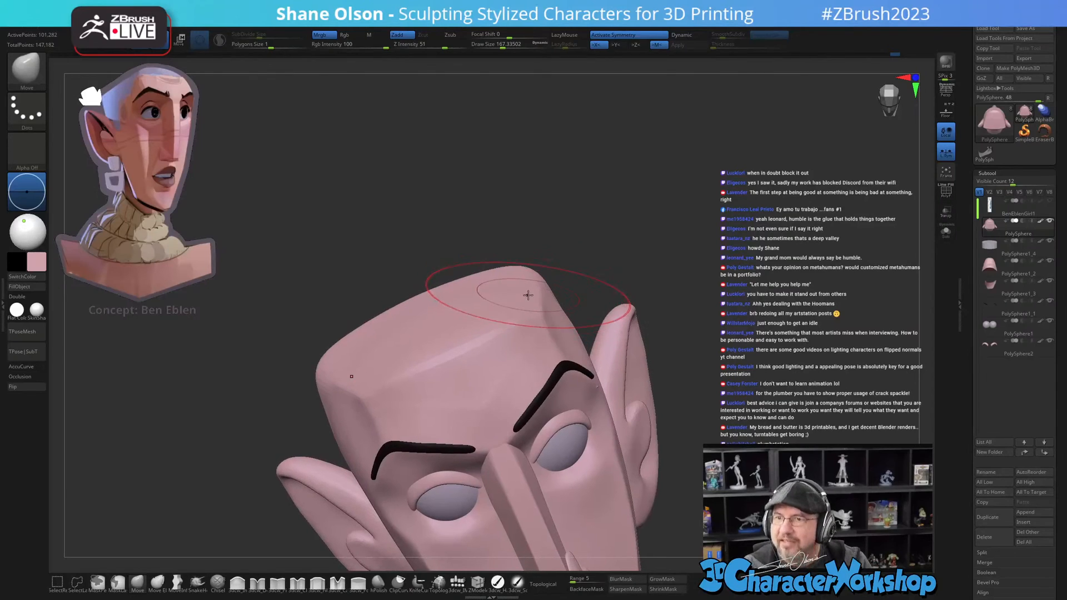
{"action": "key", "text": "s"}
{"action": "mouse_move", "coordinate": [492, 296]}
{"action": "left_mouse_down"}
{"action": "mouse_move", "coordinate": [490, 276]}
{"action": "mouse_move", "coordinate": [486, 287]}
{"action": "left_mouse_up"}
{"action": "mouse_move", "coordinate": [486, 288]}
{"action": "right_mouse_down"}
{"action": "mouse_move", "coordinate": [456, 317]}
{"action": "mouse_move", "coordinate": [468, 320]}
{"action": "mouse_move", "coordinate": [488, 295]}
{"action": "mouse_move", "coordinate": [565, 302]}
{"action": "mouse_move", "coordinate": [510, 304]}
{"action": "right_mouse_up"}
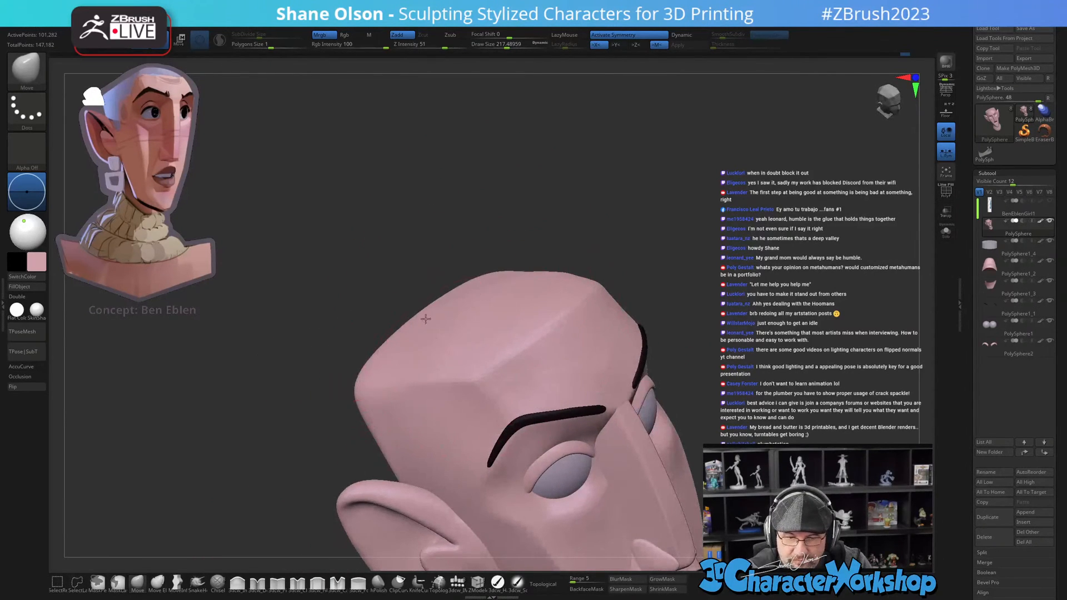
{"action": "right_click_drag", "start_coordinate": [511, 239], "coordinate": [656, 330]}
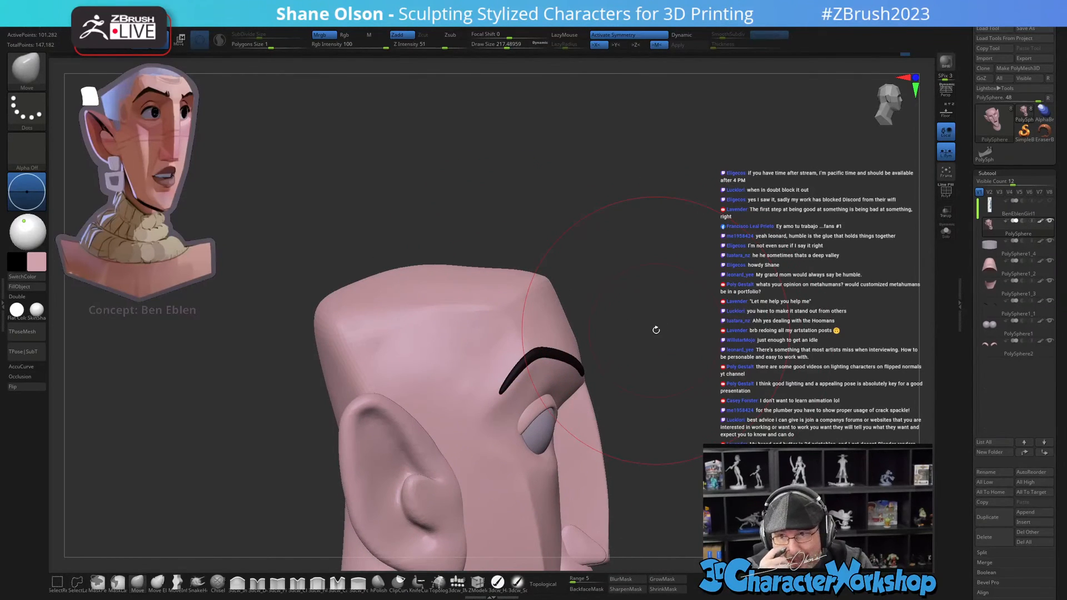
{"action": "right_click_drag", "start_coordinate": [656, 330], "coordinate": [550, 283]}
Step: Adjust the curve of the skull's top edge above the forehead and temples at a draw size of about 145
{"action": "right_click_drag", "start_coordinate": [520, 221], "coordinate": [519, 262]}
{"action": "key", "text": "s"}
{"action": "left_click_drag", "start_coordinate": [522, 266], "coordinate": [514, 266]}
{"action": "right_click_drag", "start_coordinate": [491, 279], "coordinate": [560, 260]}
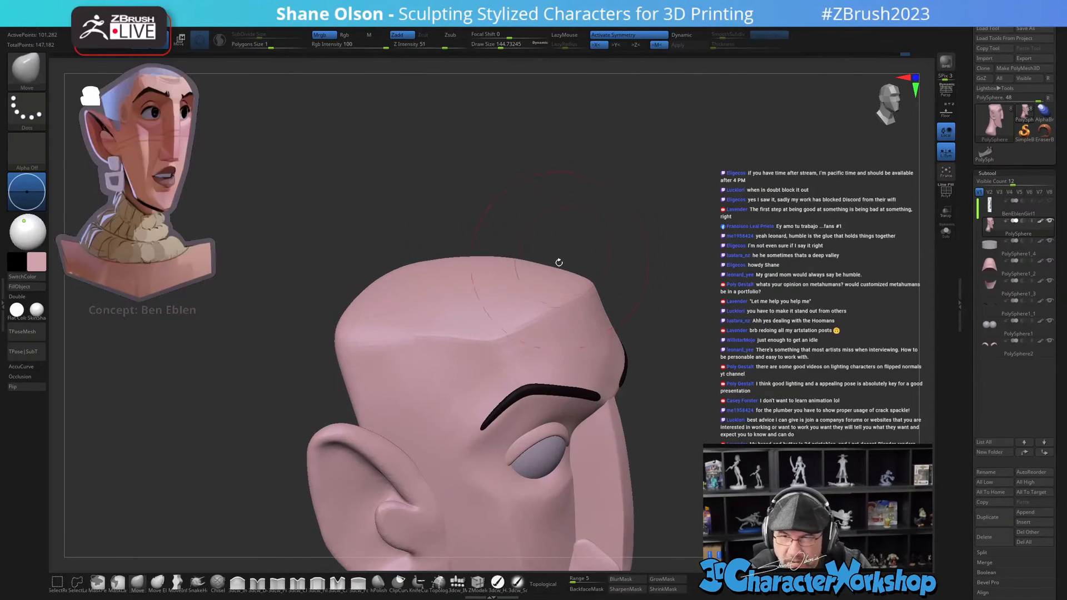
{"action": "left_click_drag", "start_coordinate": [409, 291], "coordinate": [399, 280]}
{"action": "mouse_move", "coordinate": [482, 285]}
{"action": "right_mouse_down"}
{"action": "mouse_move", "coordinate": [521, 291]}
{"action": "mouse_move", "coordinate": [514, 278]}
{"action": "right_mouse_up"}
{"action": "mouse_move", "coordinate": [674, 292]}
{"action": "right_mouse_down", "text": "shift"}
{"action": "mouse_move", "coordinate": [636, 289]}
{"action": "mouse_move", "coordinate": [591, 234]}
{"action": "right_mouse_up", "text": "shift"}
{"action": "right_click_drag", "start_coordinate": [683, 269], "coordinate": [623, 270]}
Step: Refine and smooth the skull's side corner above the ear at a draw size of about 80, checking the whole head
{"action": "key", "text": "s"}
{"action": "left_click_drag", "start_coordinate": [678, 276], "coordinate": [674, 276]}
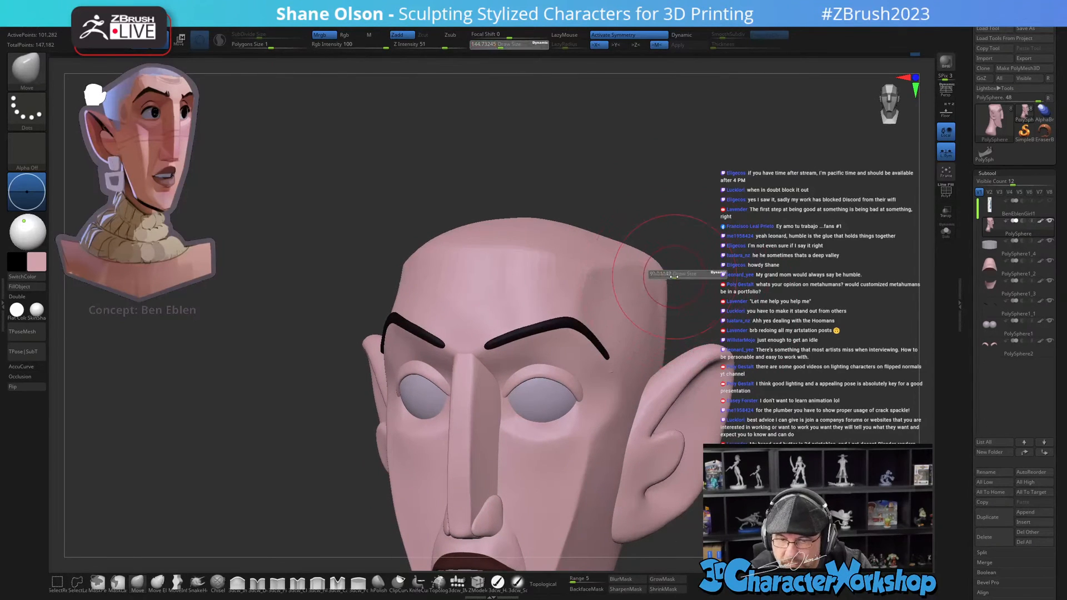
{"action": "key", "text": "shift"}
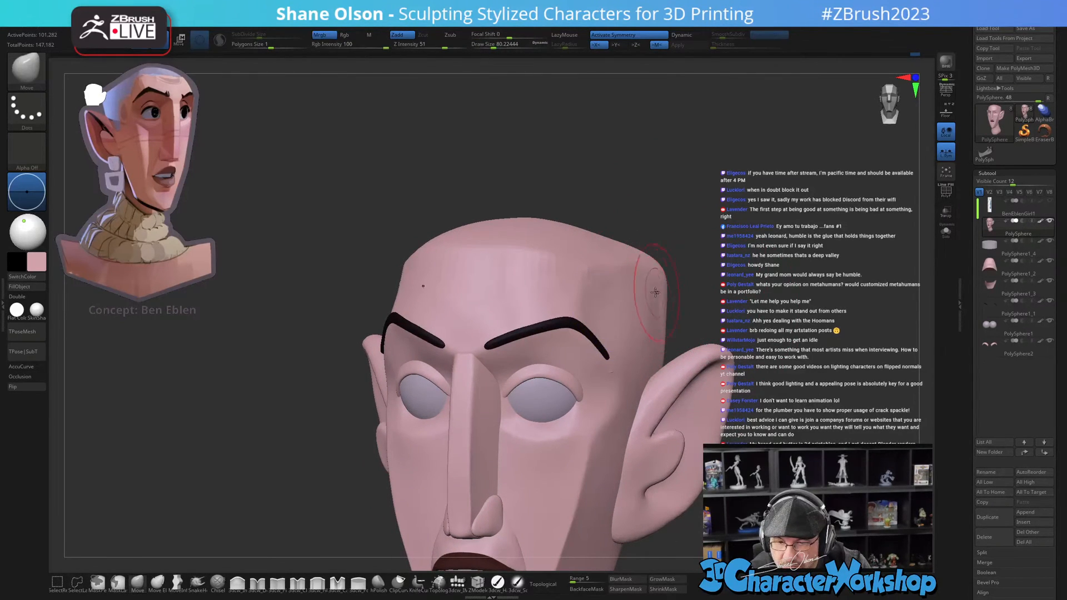
{"action": "right_click_drag", "start_coordinate": [691, 242], "coordinate": [702, 249], "text": "shift"}
{"action": "mouse_move", "coordinate": [698, 292]}
{"action": "right_mouse_down", "text": "ctrl"}
{"action": "mouse_move", "coordinate": [691, 274]}
{"action": "mouse_move", "coordinate": [615, 262]}
{"action": "mouse_move", "coordinate": [645, 270]}
{"action": "mouse_move", "coordinate": [598, 281]}
{"action": "mouse_move", "coordinate": [585, 354]}
{"action": "right_mouse_up", "text": "ctrl"}
{"action": "right_click_drag", "start_coordinate": [564, 424], "coordinate": [571, 417]}
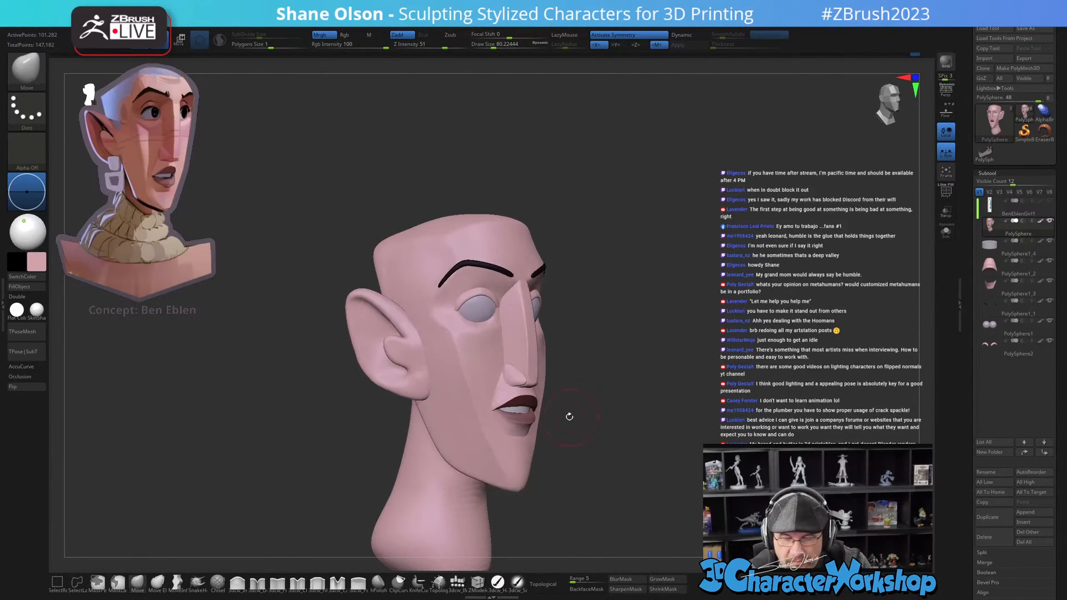
Step: Smooth the plane edge on the lower cheek beside the mouth and check the head's polyframe
{"action": "right_click_drag", "start_coordinate": [483, 410], "coordinate": [490, 442], "text": "ctrl"}
{"action": "left_click_drag", "start_coordinate": [476, 378], "coordinate": [487, 435], "text": "shift"}
{"action": "key", "text": "shift+f"}
{"action": "key", "text": "shift+f"}
{"action": "mouse_move", "coordinate": [492, 432]}
{"action": "right_mouse_down"}
{"action": "mouse_move", "coordinate": [527, 430]}
{"action": "mouse_move", "coordinate": [507, 406]}
{"action": "mouse_move", "coordinate": [504, 424]}
{"action": "mouse_move", "coordinate": [536, 425]}
{"action": "mouse_move", "coordinate": [518, 427]}
{"action": "mouse_move", "coordinate": [470, 335]}
{"action": "right_mouse_up"}
Step: Sharpen the plane edge running from the cheekbone down to the jaw with the pinch brush at a draw size of about 68
{"action": "left_click", "coordinate": [279, 584]}
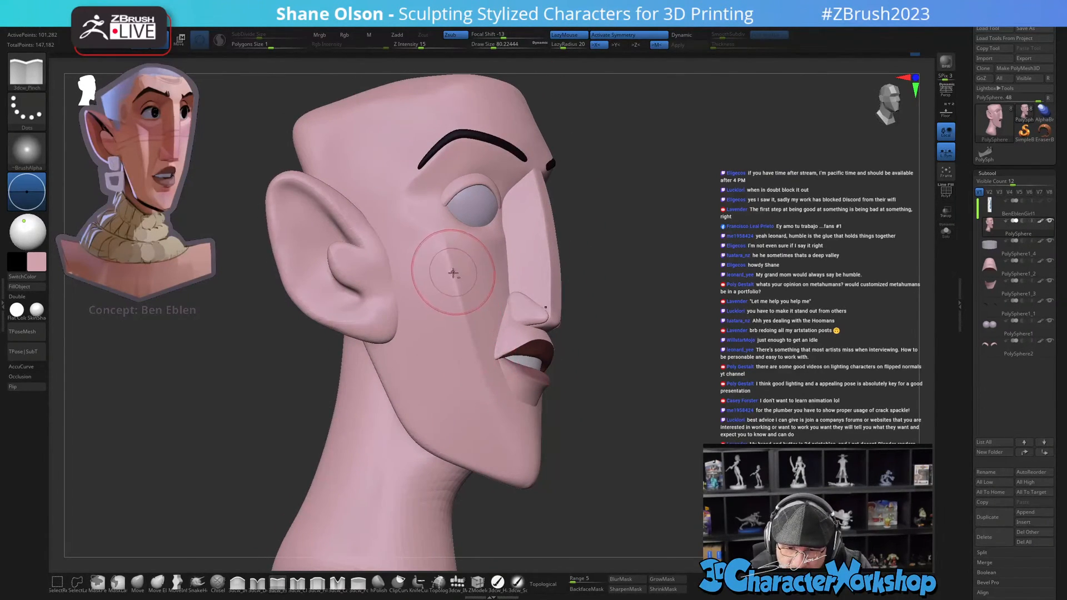
{"action": "key", "text": "s"}
{"action": "mouse_move", "coordinate": [457, 327]}
{"action": "left_mouse_down"}
{"action": "mouse_move", "coordinate": [448, 326]}
{"action": "mouse_move", "coordinate": [467, 321]}
{"action": "left_mouse_up"}
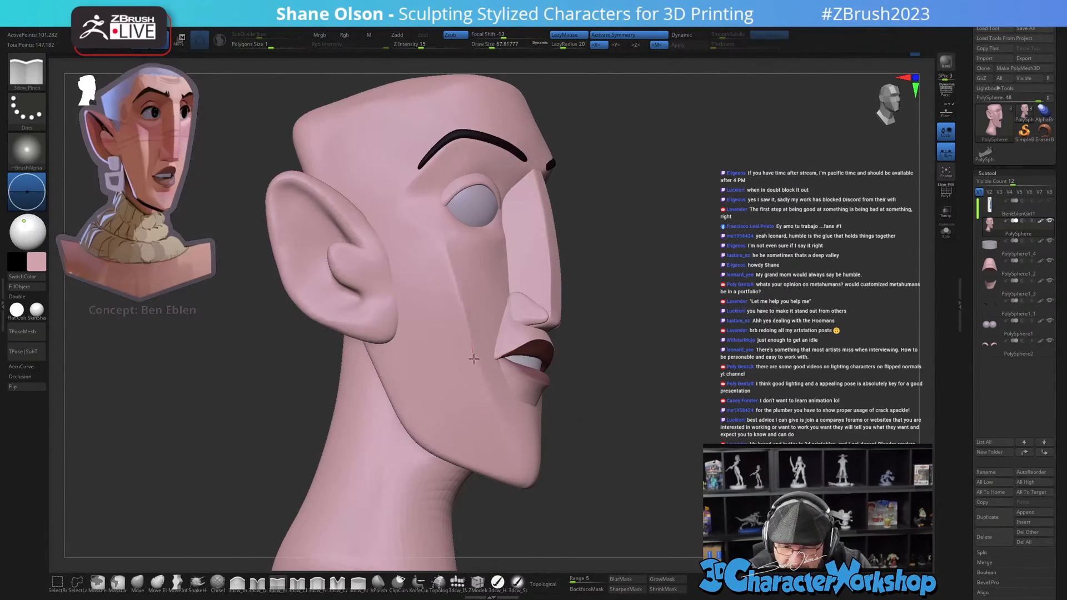
{"action": "left_click_drag", "start_coordinate": [484, 446], "coordinate": [487, 459]}
{"action": "right_click_drag", "start_coordinate": [503, 422], "coordinate": [482, 362]}
{"action": "left_click_drag", "start_coordinate": [466, 327], "coordinate": [470, 344]}
{"action": "mouse_move", "coordinate": [487, 464]}
{"action": "right_mouse_down"}
{"action": "mouse_move", "coordinate": [515, 424]}
{"action": "mouse_move", "coordinate": [580, 425]}
{"action": "right_mouse_up"}
{"action": "right_click_drag", "start_coordinate": [475, 444], "coordinate": [522, 430]}
{"action": "key", "text": "shift"}
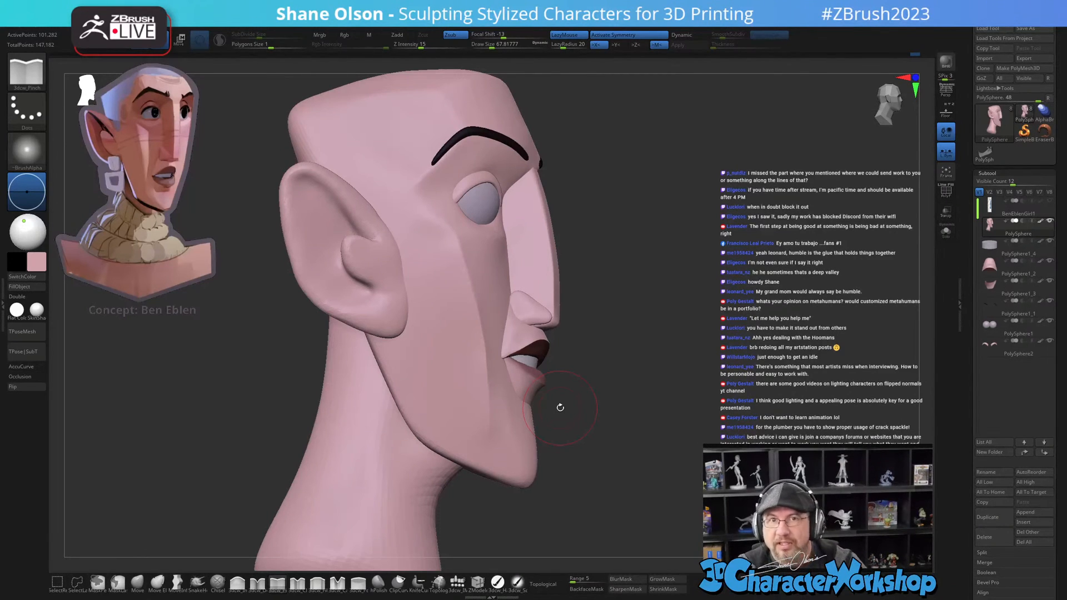
Step: Smooth the front of the chin below the lower lip, working from the front view
{"action": "mouse_move", "coordinate": [619, 441]}
{"action": "left_mouse_down"}
{"action": "mouse_move", "coordinate": [600, 442]}
{"action": "mouse_move", "coordinate": [616, 449]}
{"action": "left_mouse_up"}
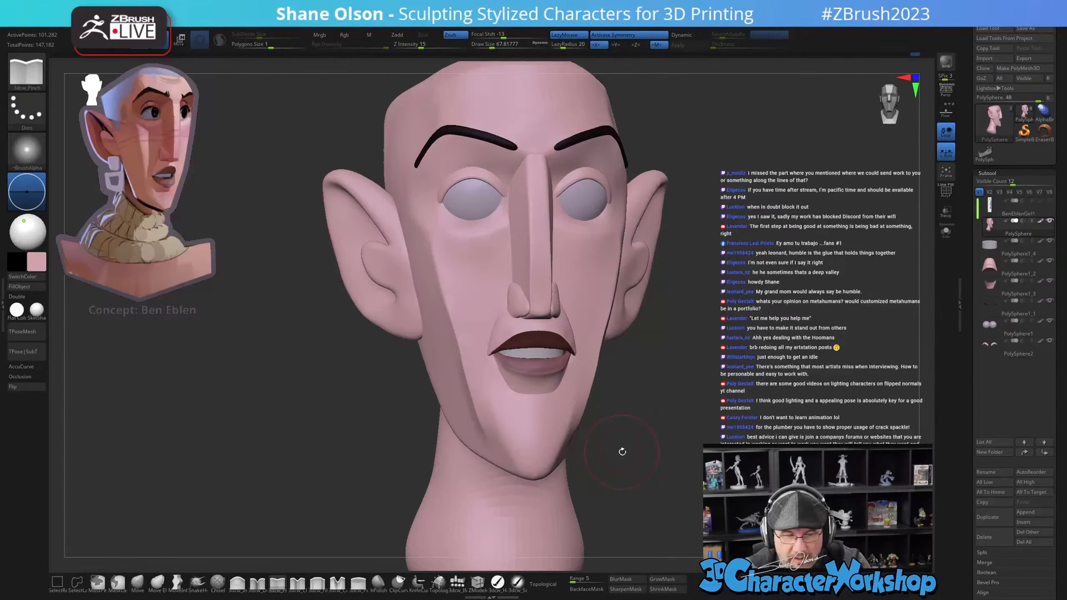
{"action": "mouse_move", "coordinate": [502, 433]}
{"action": "right_mouse_down"}
{"action": "mouse_move", "coordinate": [505, 424]}
{"action": "mouse_move", "coordinate": [525, 430]}
{"action": "right_mouse_up"}
{"action": "left_click_drag", "start_coordinate": [542, 411], "coordinate": [551, 426], "text": "shift"}
{"action": "right_click_drag", "start_coordinate": [552, 426], "coordinate": [534, 455], "text": "shift"}
Step: Shorten the chin and raise the jawline beneath it with the Move brush, using a draw size of about 87 in side view
{"action": "left_click", "coordinate": [156, 581]}
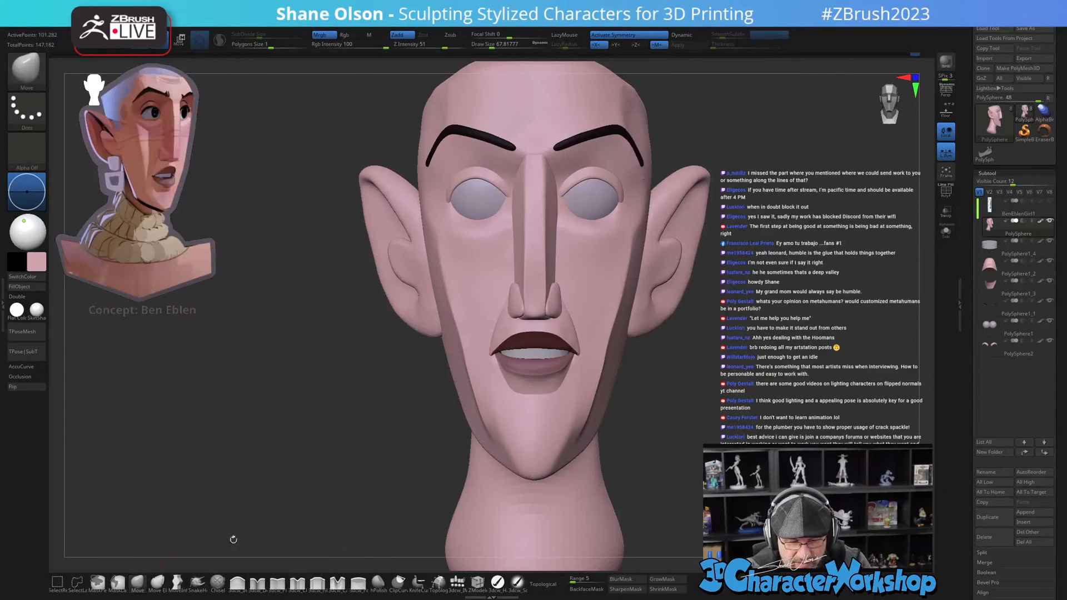
{"action": "key", "text": "s"}
{"action": "left_click_drag", "start_coordinate": [632, 450], "coordinate": [645, 450]}
{"action": "mouse_move", "coordinate": [530, 458]}
{"action": "right_mouse_down"}
{"action": "mouse_move", "coordinate": [562, 457]}
{"action": "mouse_move", "coordinate": [553, 453]}
{"action": "right_mouse_up"}
{"action": "key", "text": "s"}
{"action": "mouse_move", "coordinate": [527, 470]}
{"action": "left_mouse_down"}
{"action": "mouse_move", "coordinate": [532, 445]}
{"action": "mouse_move", "coordinate": [459, 443]}
{"action": "left_mouse_up"}
{"action": "key", "text": "s"}
{"action": "key", "text": "s"}
{"action": "key", "text": "s"}
{"action": "left_click_drag", "start_coordinate": [521, 457], "coordinate": [528, 459]}
{"action": "key", "text": "s"}
{"action": "right_click_drag", "start_coordinate": [525, 455], "coordinate": [533, 434]}
{"action": "key", "text": "s"}
{"action": "left_click_drag", "start_coordinate": [555, 434], "coordinate": [535, 432]}
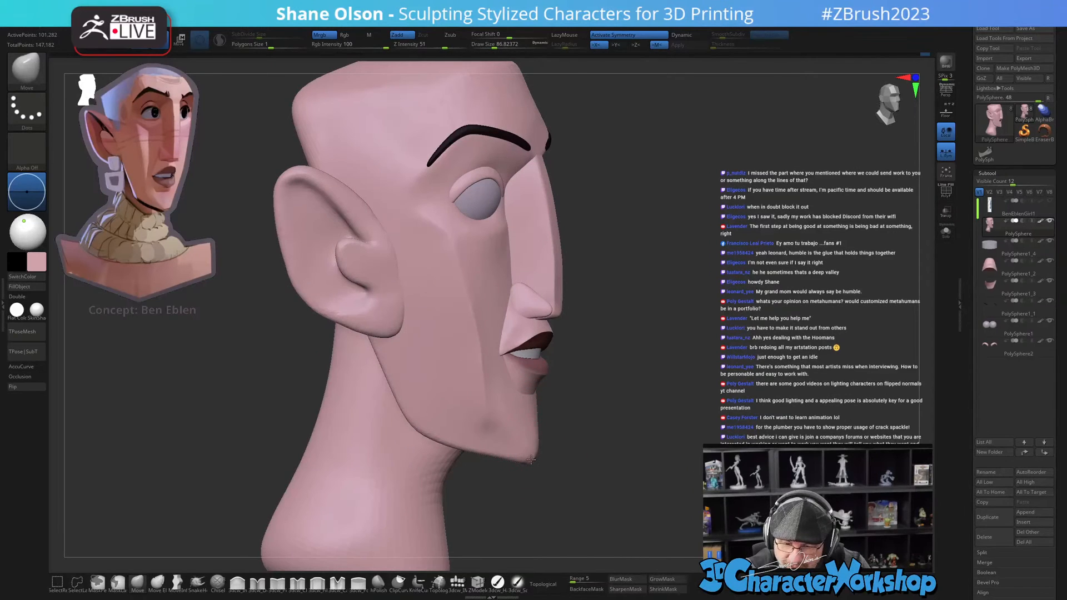
Step: Refine the chin and jaw profile at a draw size of about 59 and the cheek contour at about 80
{"action": "mouse_move", "coordinate": [547, 430]}
{"action": "right_mouse_down"}
{"action": "mouse_move", "coordinate": [547, 444]}
{"action": "mouse_move", "coordinate": [555, 424]}
{"action": "mouse_move", "coordinate": [501, 414]}
{"action": "right_mouse_up"}
{"action": "key", "text": "shift"}
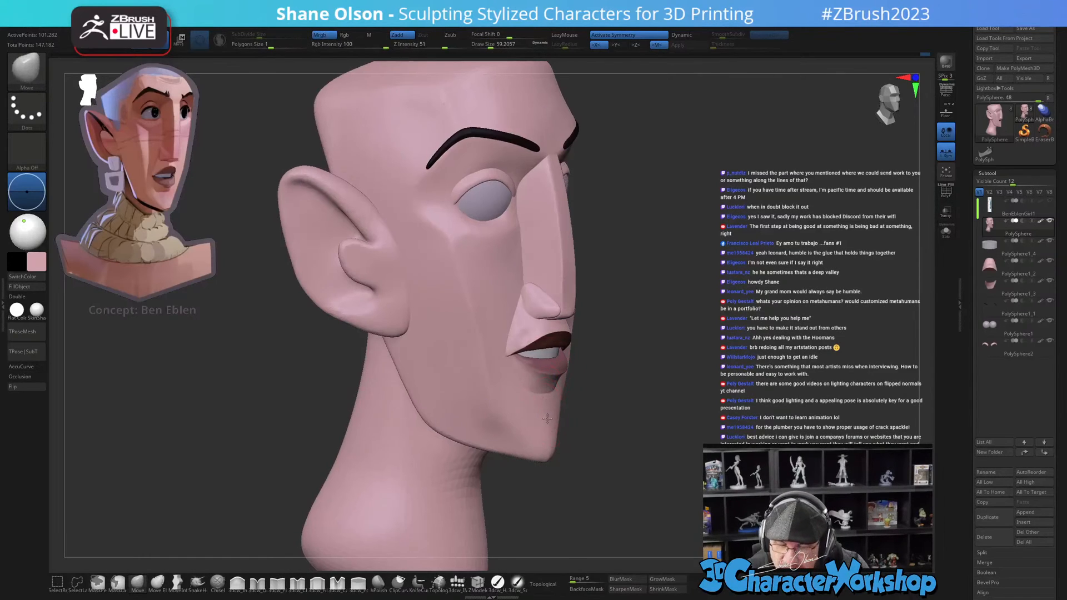
{"action": "right_click_drag", "start_coordinate": [546, 418], "coordinate": [554, 426]}
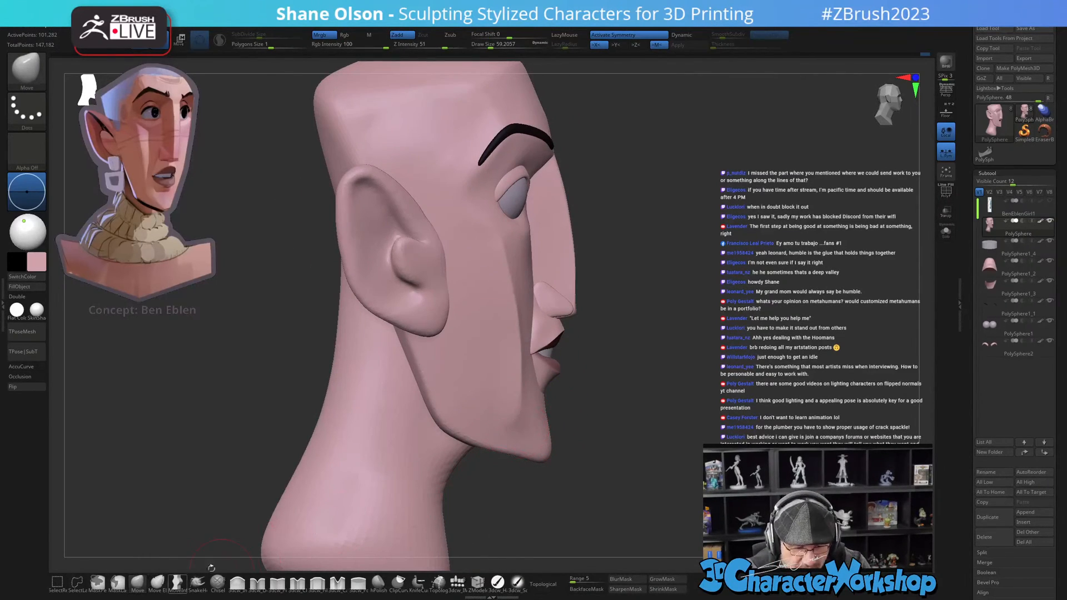
{"action": "right_click_drag", "start_coordinate": [531, 401], "coordinate": [510, 412]}
{"action": "key", "text": "bracketright"}
{"action": "key", "text": "bracketright"}
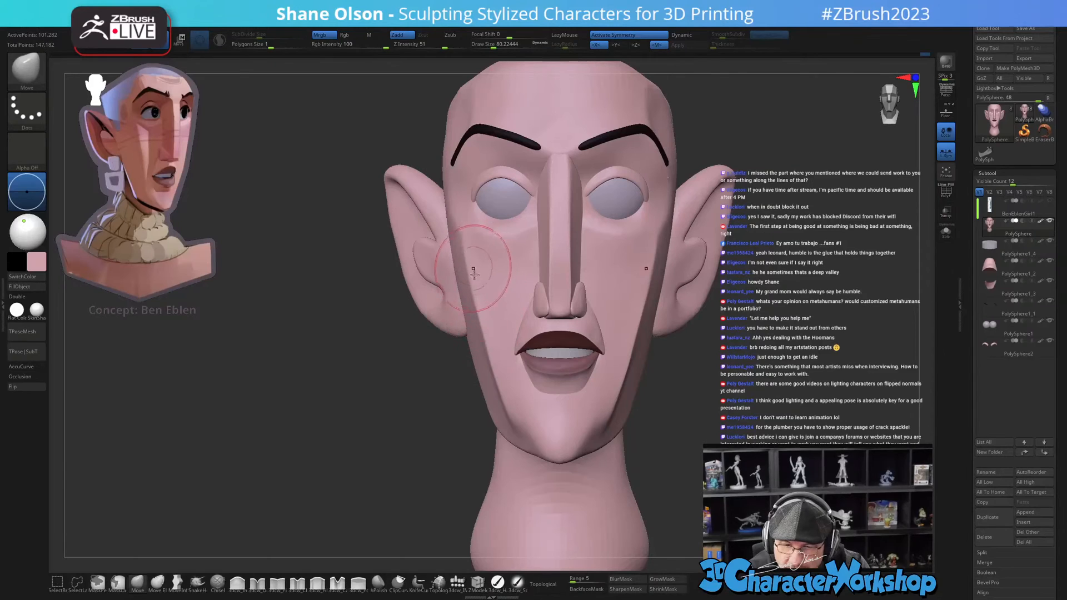
{"action": "mouse_move", "coordinate": [522, 406]}
{"action": "right_mouse_down"}
{"action": "mouse_move", "coordinate": [548, 396]}
{"action": "mouse_move", "coordinate": [574, 451]}
{"action": "mouse_move", "coordinate": [622, 439]}
{"action": "mouse_move", "coordinate": [661, 447]}
{"action": "mouse_move", "coordinate": [713, 426]}
{"action": "mouse_move", "coordinate": [630, 399]}
{"action": "right_mouse_up"}
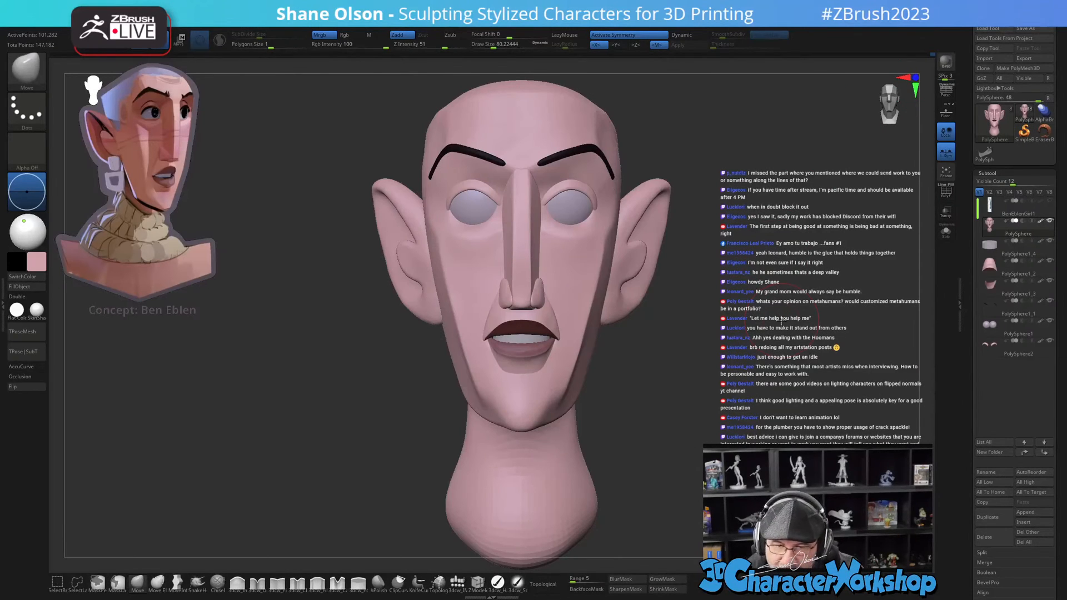
Step: Adjust the chin at a draw size of about 51 and smooth the cheek plane beside the mouth at about 59
{"action": "left_click_drag", "start_coordinate": [647, 411], "coordinate": [550, 398]}
{"action": "key", "text": "s"}
{"action": "left_click_drag", "start_coordinate": [585, 361], "coordinate": [571, 384]}
{"action": "left_click_drag", "start_coordinate": [597, 346], "coordinate": [636, 372]}
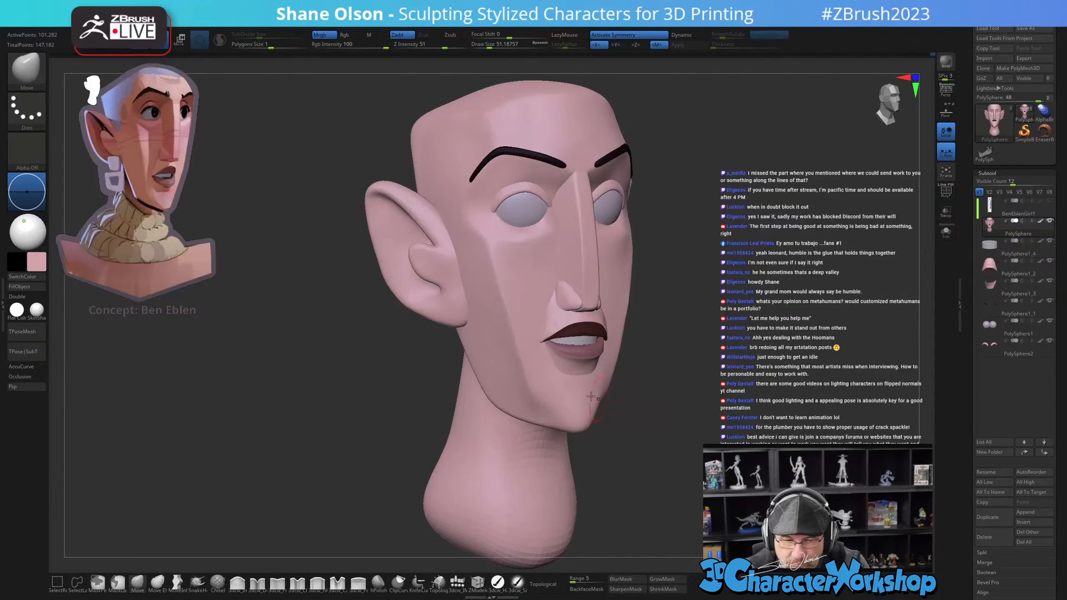
{"action": "right_click_drag", "start_coordinate": [528, 352], "coordinate": [535, 340]}
{"action": "key", "text": "s"}
{"action": "left_click_drag", "start_coordinate": [531, 376], "coordinate": [515, 354]}
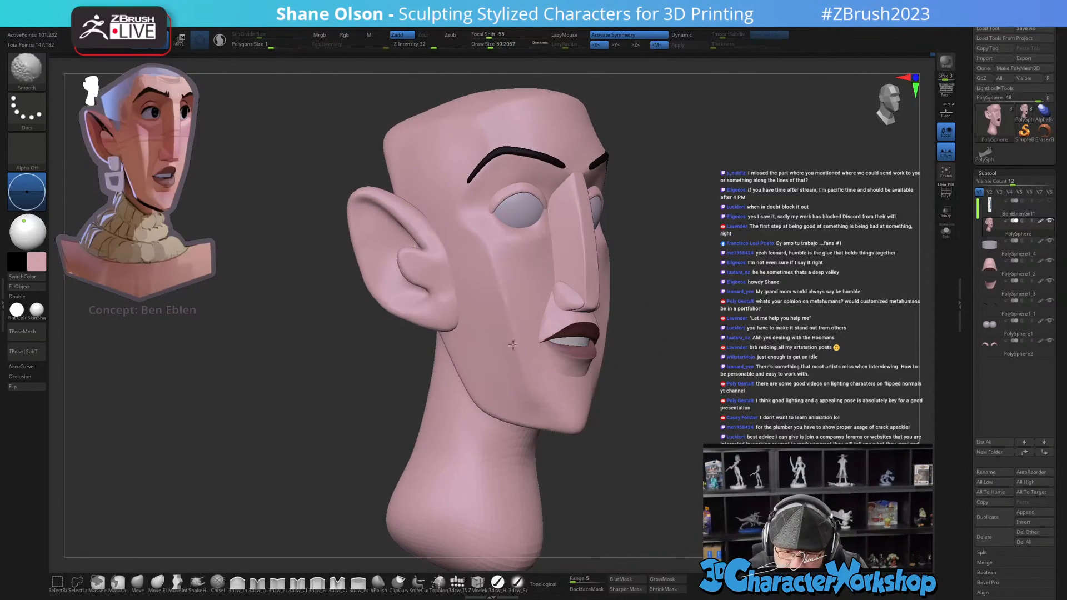
Step: Sharpen the chin's lower edge and the jaw plane beside the mouth with the pinch brush at a draw size of about 59
{"action": "mouse_move", "coordinate": [629, 395]}
{"action": "left_mouse_down", "text": "shift"}
{"action": "mouse_move", "coordinate": [672, 418]}
{"action": "mouse_move", "coordinate": [632, 429]}
{"action": "left_mouse_up", "text": "shift"}
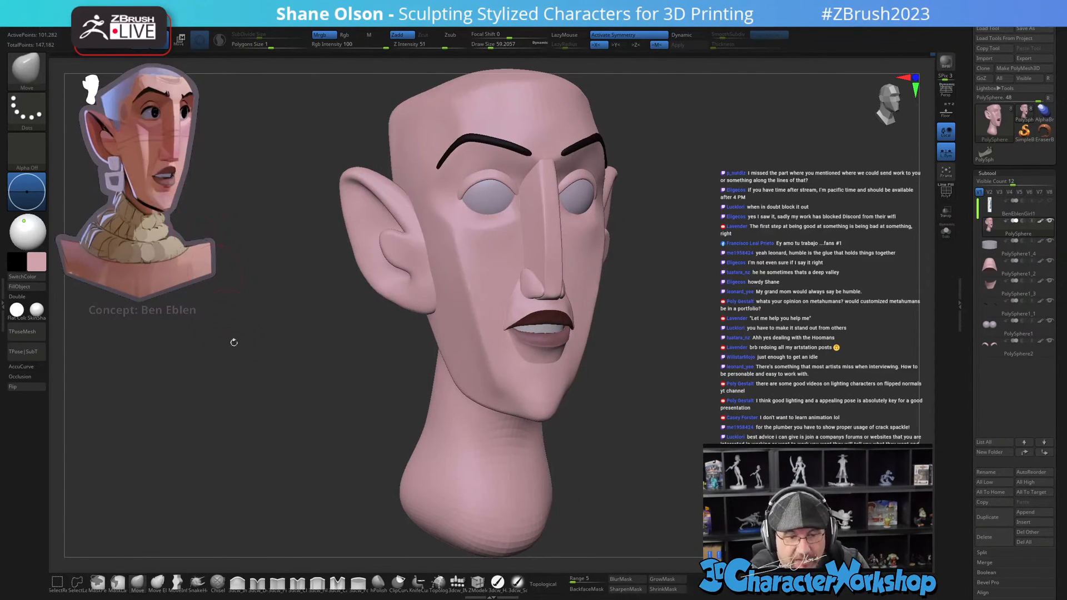
{"action": "left_click_drag", "start_coordinate": [625, 395], "coordinate": [618, 421], "text": "alt"}
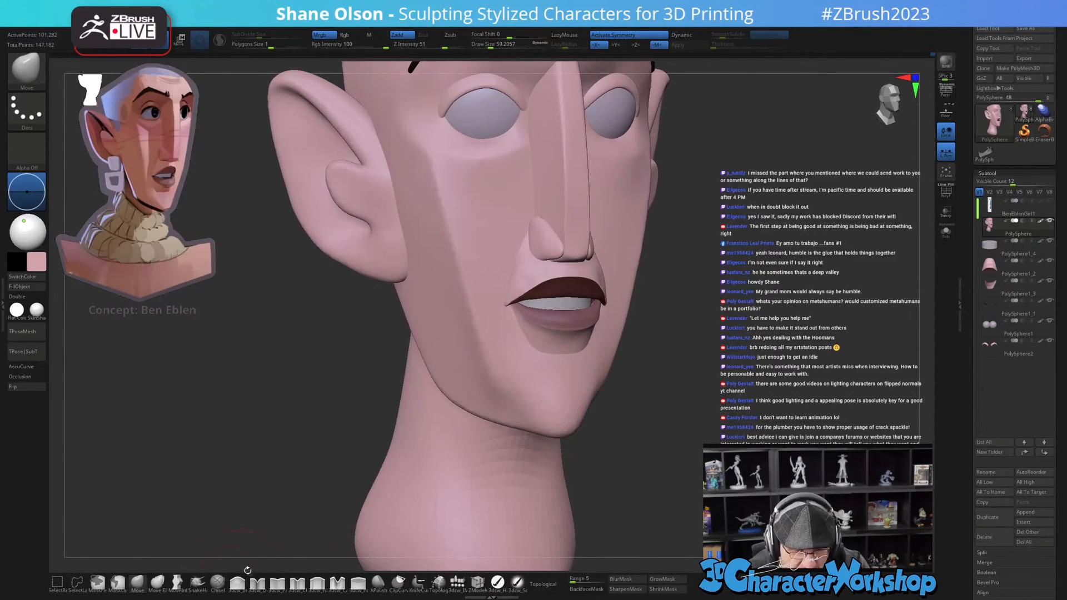
{"action": "left_click", "coordinate": [278, 583]}
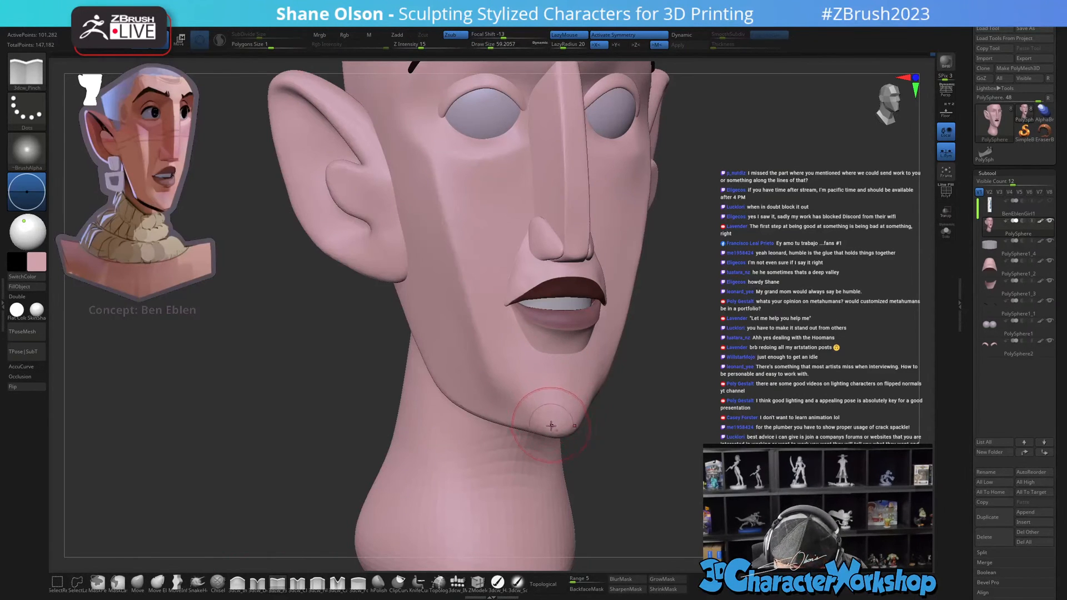
{"action": "mouse_move", "coordinate": [645, 439]}
{"action": "left_mouse_down"}
{"action": "mouse_move", "coordinate": [608, 439]}
{"action": "mouse_move", "coordinate": [633, 428]}
{"action": "left_mouse_up"}
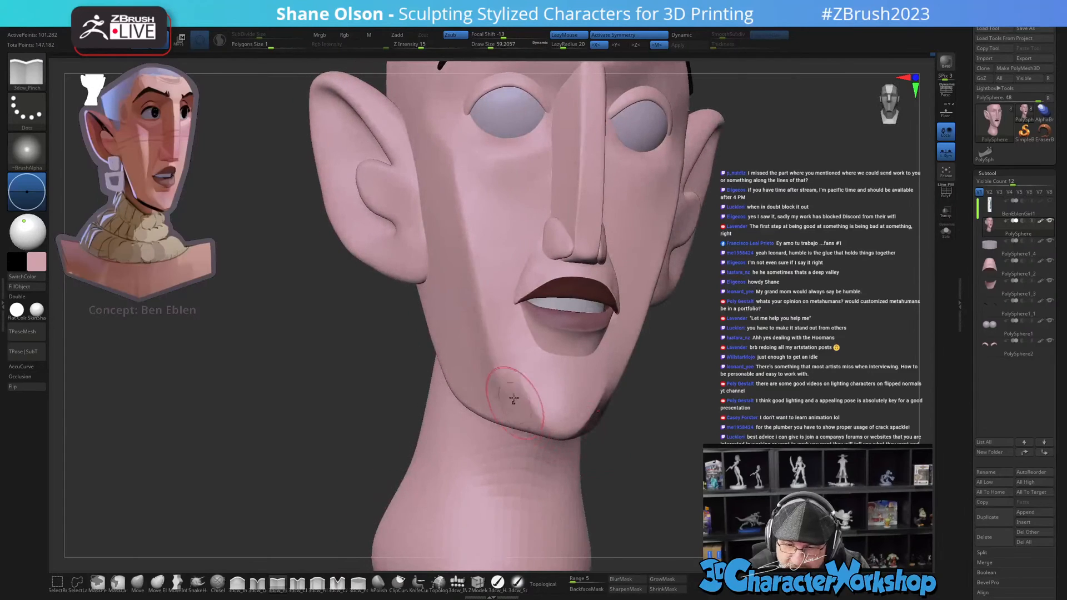
{"action": "mouse_move", "coordinate": [491, 373]}
{"action": "left_mouse_down"}
{"action": "mouse_move", "coordinate": [531, 383]}
{"action": "mouse_move", "coordinate": [526, 350]}
{"action": "mouse_move", "coordinate": [514, 357]}
{"action": "mouse_move", "coordinate": [536, 420]}
{"action": "mouse_move", "coordinate": [511, 340]}
{"action": "mouse_move", "coordinate": [525, 346]}
{"action": "left_mouse_up"}
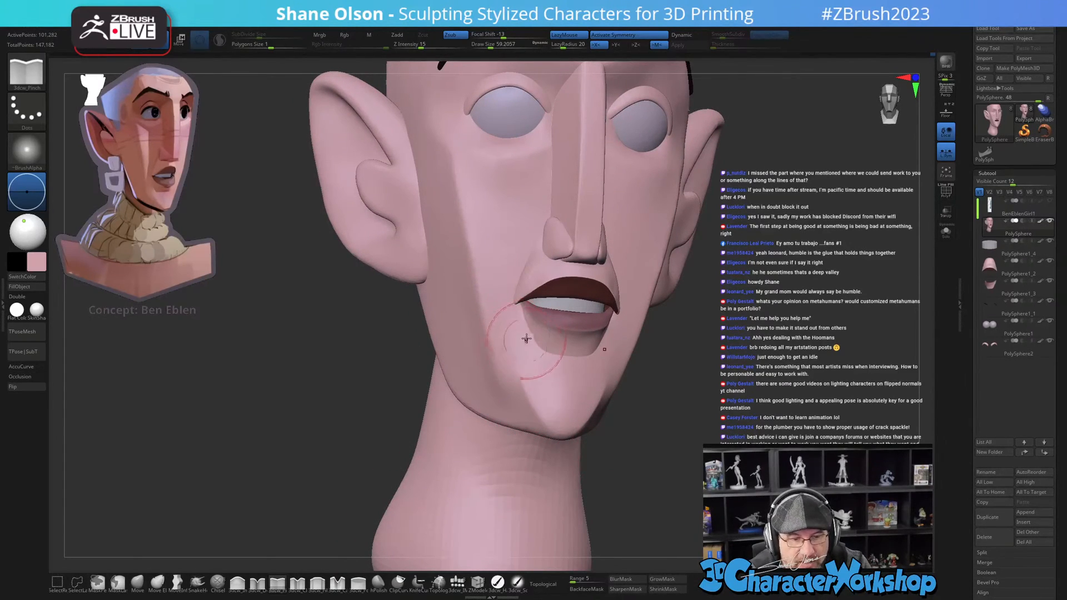
{"action": "right_click_drag", "start_coordinate": [508, 267], "coordinate": [500, 272], "text": "shift"}
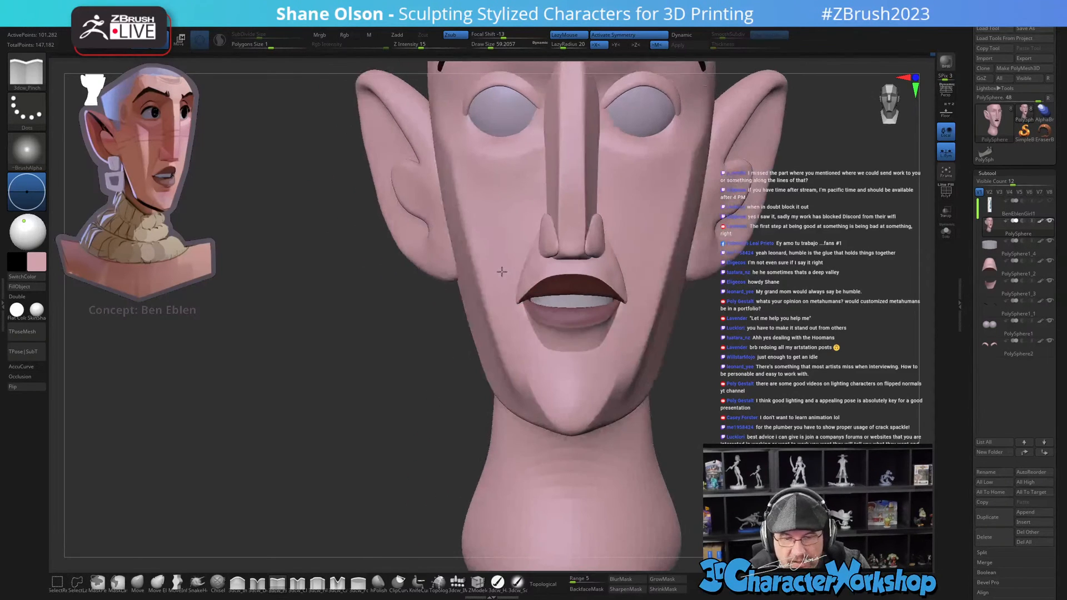
Step: Adjust the cheek and jaw contours with the Move brush at a draw size of about 104 and smooth the outer cheek
{"action": "left_click", "coordinate": [138, 580]}
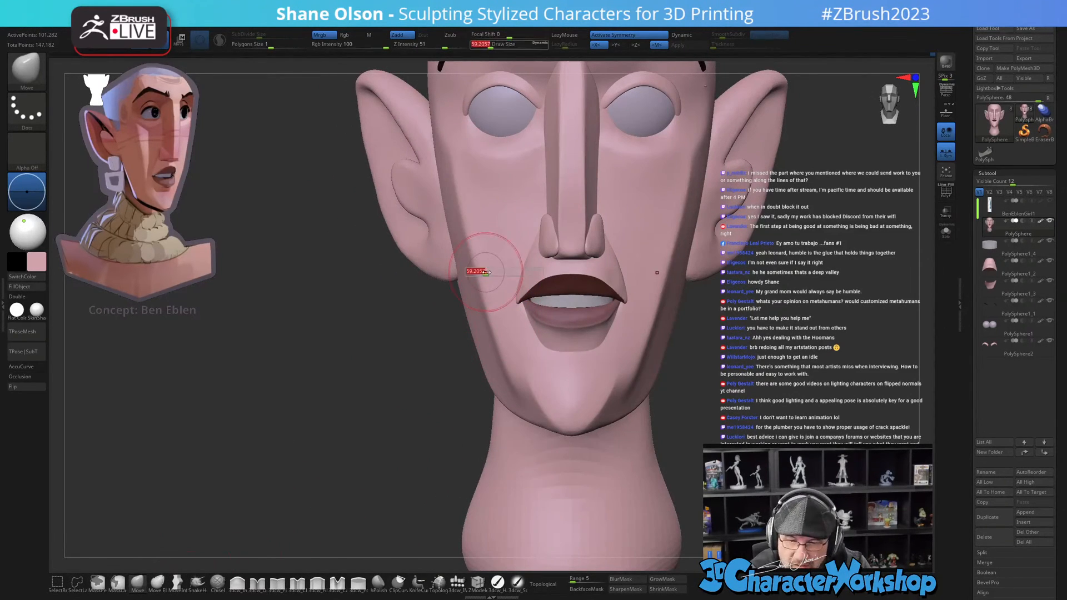
{"action": "left_click_drag", "start_coordinate": [484, 300], "coordinate": [512, 379]}
{"action": "key", "text": "]"}
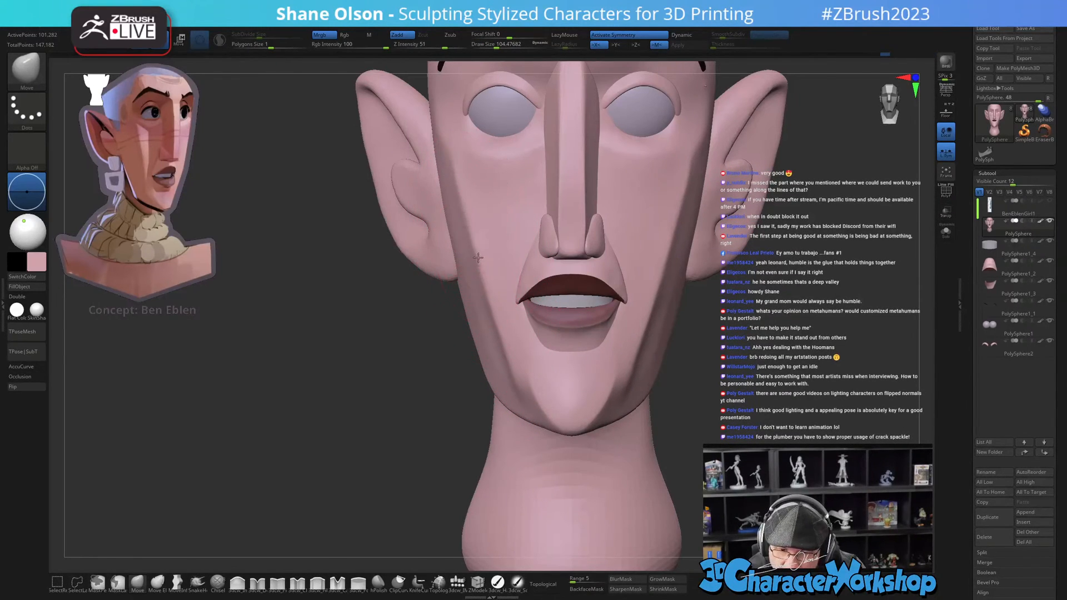
{"action": "right_click_drag", "start_coordinate": [491, 319], "coordinate": [527, 340]}
{"action": "right_click_drag", "start_coordinate": [515, 272], "coordinate": [520, 296], "text": "alt"}
{"action": "left_click_drag", "start_coordinate": [453, 273], "coordinate": [467, 281], "text": "shift"}
{"action": "left_click_drag", "start_coordinate": [474, 323], "coordinate": [449, 301], "text": "shift"}
{"action": "mouse_move", "coordinate": [674, 420]}
{"action": "right_mouse_down"}
{"action": "mouse_move", "coordinate": [659, 439]}
{"action": "mouse_move", "coordinate": [656, 424]}
{"action": "mouse_move", "coordinate": [659, 436]}
{"action": "right_mouse_up"}
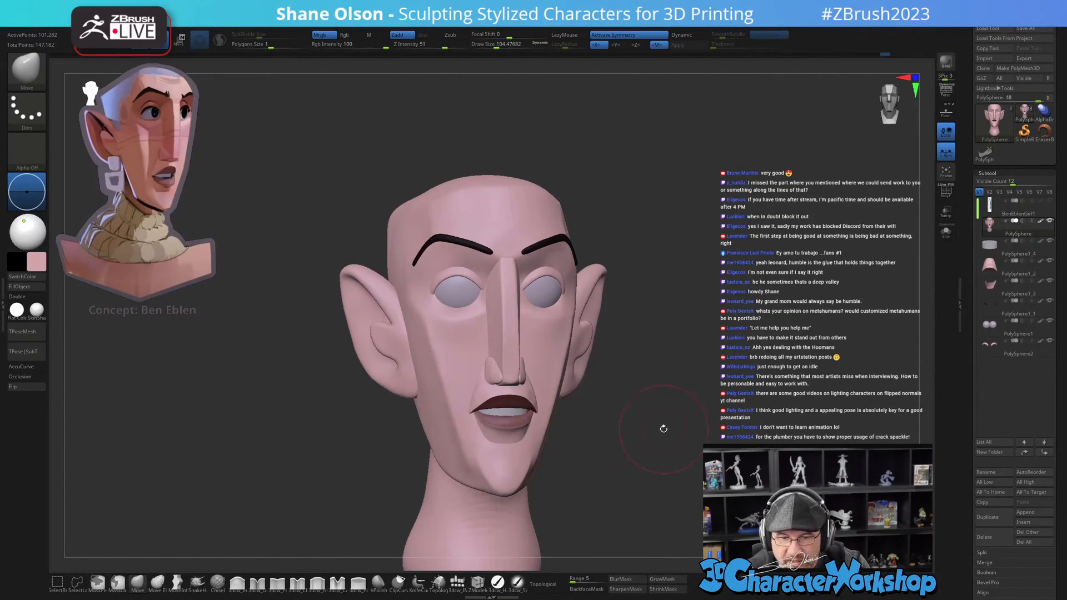
Step: Reshape the skull's flat top and upper back edge with the Move brush at a draw size of about 163
{"action": "key", "text": "s"}
{"action": "left_click_drag", "start_coordinate": [666, 441], "coordinate": [659, 441]}
{"action": "right_click_drag", "start_coordinate": [663, 436], "coordinate": [669, 432]}
{"action": "right_click_drag", "start_coordinate": [642, 368], "coordinate": [273, 410]}
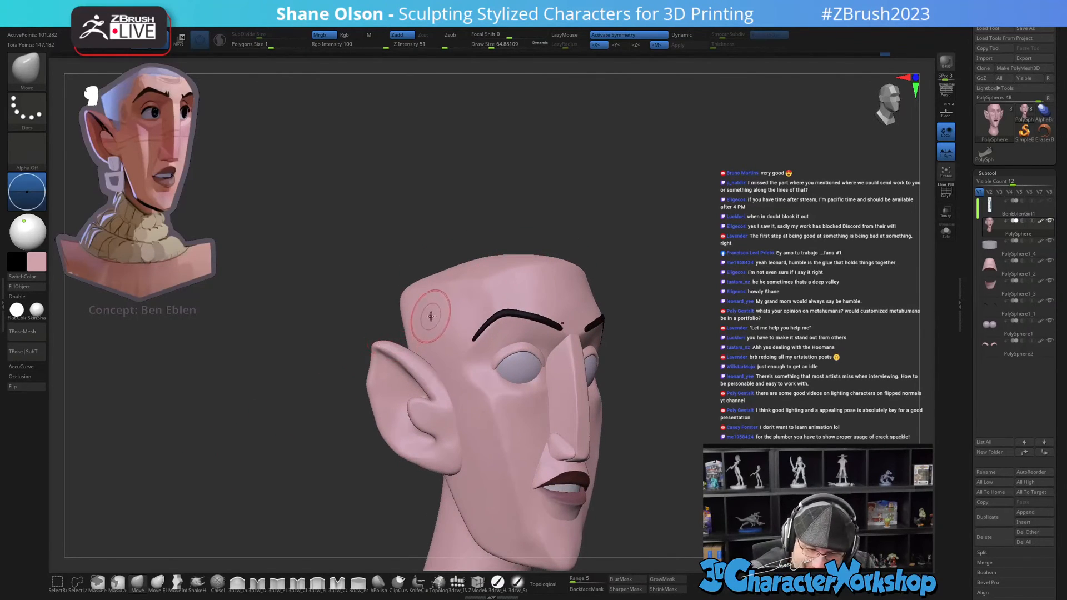
{"action": "key", "text": "s"}
{"action": "left_click_drag", "start_coordinate": [399, 318], "coordinate": [415, 317]}
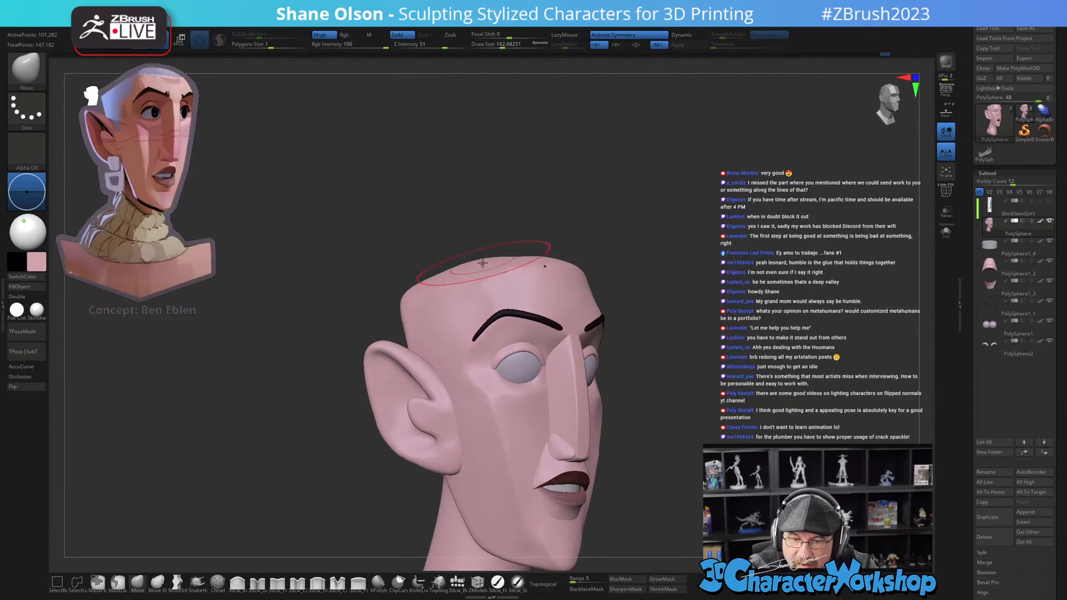
{"action": "left_click_drag", "start_coordinate": [535, 233], "coordinate": [596, 206]}
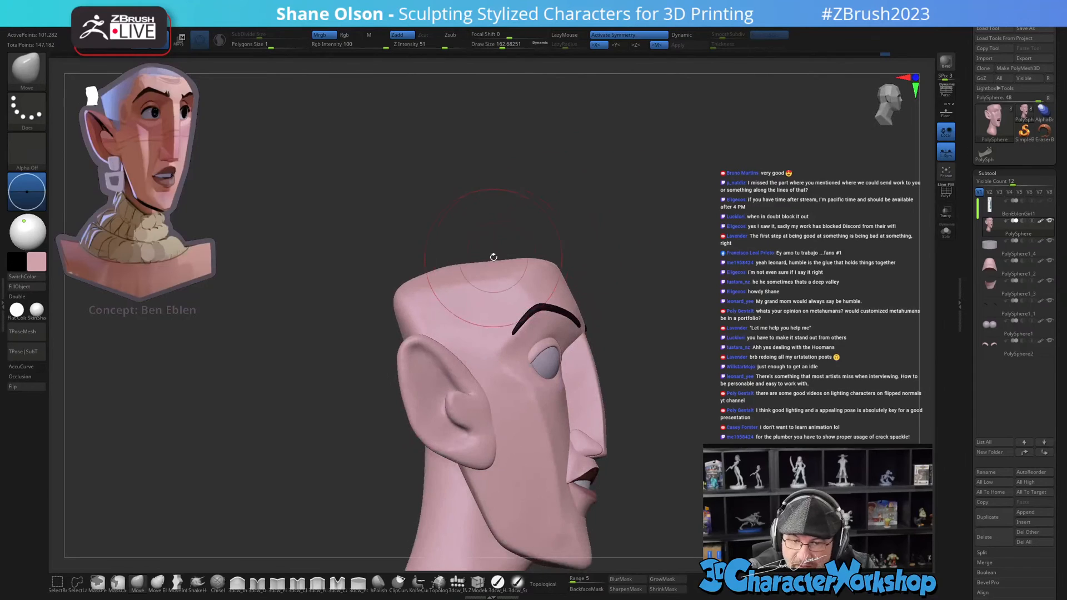
{"action": "mouse_move", "coordinate": [511, 223]}
{"action": "left_mouse_down"}
{"action": "mouse_move", "coordinate": [506, 248]}
{"action": "mouse_move", "coordinate": [552, 233]}
{"action": "mouse_move", "coordinate": [667, 311]}
{"action": "mouse_move", "coordinate": [660, 243]}
{"action": "mouse_move", "coordinate": [644, 326]}
{"action": "left_mouse_up"}
Step: Refine the side of the forehead at a draw size of about 65 and smooth the surface
{"action": "key", "text": "s"}
{"action": "mouse_move", "coordinate": [678, 365]}
{"action": "left_mouse_down"}
{"action": "mouse_move", "coordinate": [623, 361]}
{"action": "mouse_move", "coordinate": [581, 342]}
{"action": "mouse_move", "coordinate": [619, 309]}
{"action": "mouse_move", "coordinate": [635, 317]}
{"action": "mouse_move", "coordinate": [619, 332]}
{"action": "mouse_move", "coordinate": [636, 316]}
{"action": "left_mouse_up"}
{"action": "key", "text": "s"}
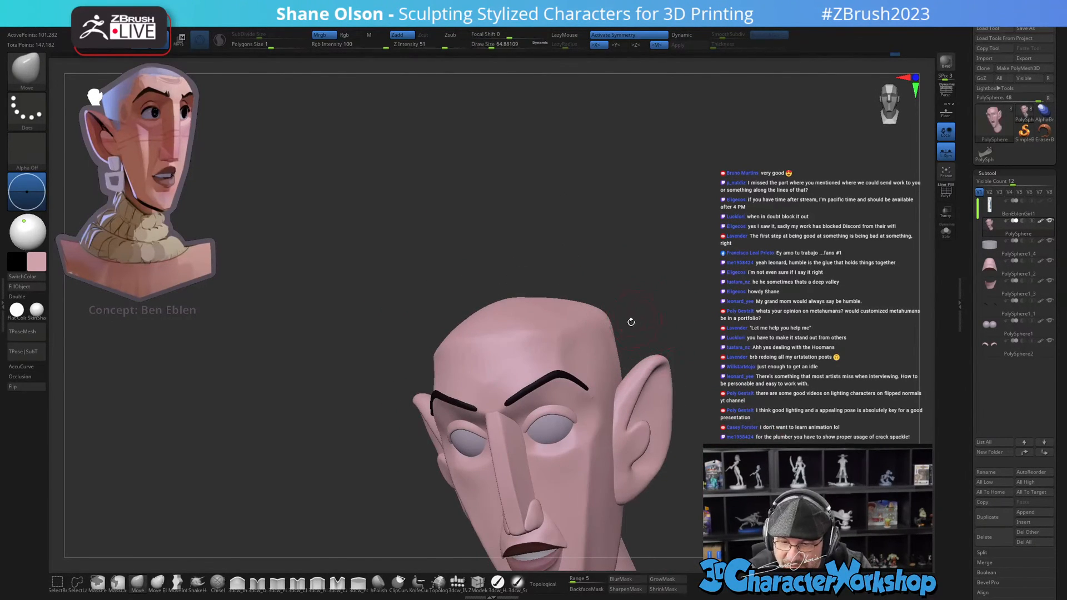
{"action": "mouse_move", "coordinate": [579, 352]}
{"action": "left_mouse_down", "text": "shift"}
{"action": "mouse_move", "coordinate": [642, 324]}
{"action": "mouse_move", "coordinate": [668, 401]}
{"action": "mouse_move", "coordinate": [660, 351]}
{"action": "mouse_move", "coordinate": [670, 386]}
{"action": "left_mouse_up", "text": "shift"}
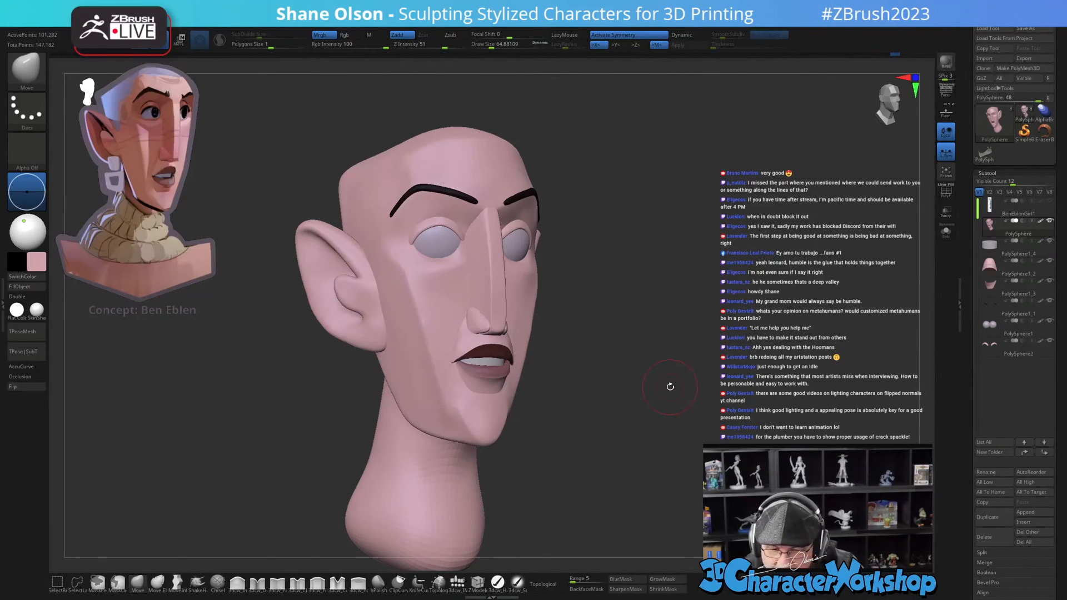
{"action": "mouse_move", "coordinate": [647, 287]}
{"action": "left_mouse_down", "text": "alt"}
{"action": "mouse_move", "coordinate": [657, 289]}
{"action": "mouse_move", "coordinate": [634, 296]}
{"action": "left_mouse_up", "text": "alt"}
Step: Adjust the forehead at a draw size of about 90 and the crown's edge at about 158
{"action": "key", "text": "s"}
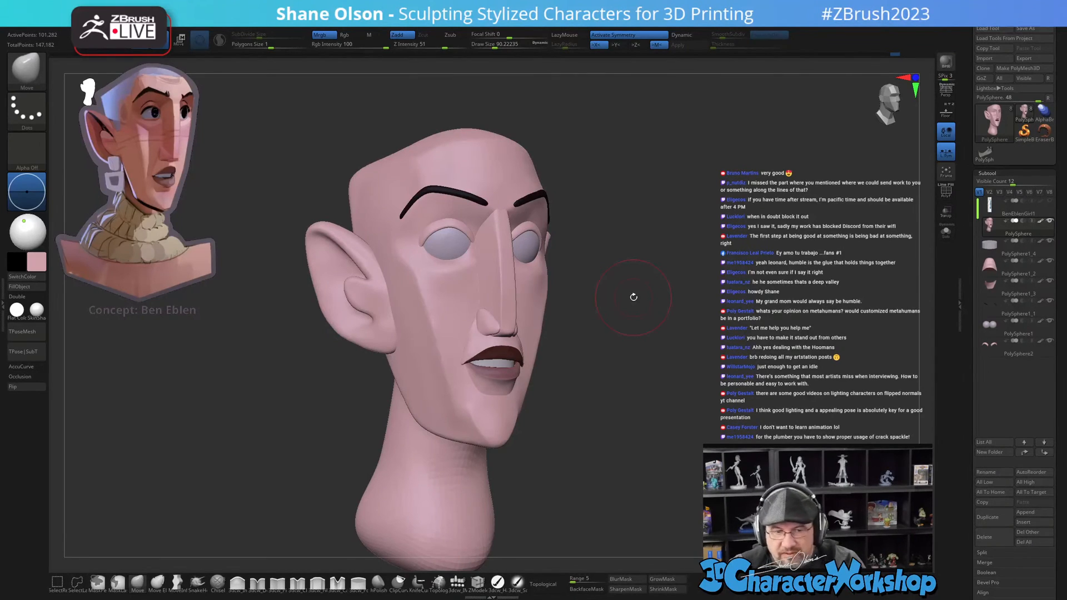
{"action": "left_click_drag", "start_coordinate": [638, 275], "coordinate": [625, 270]}
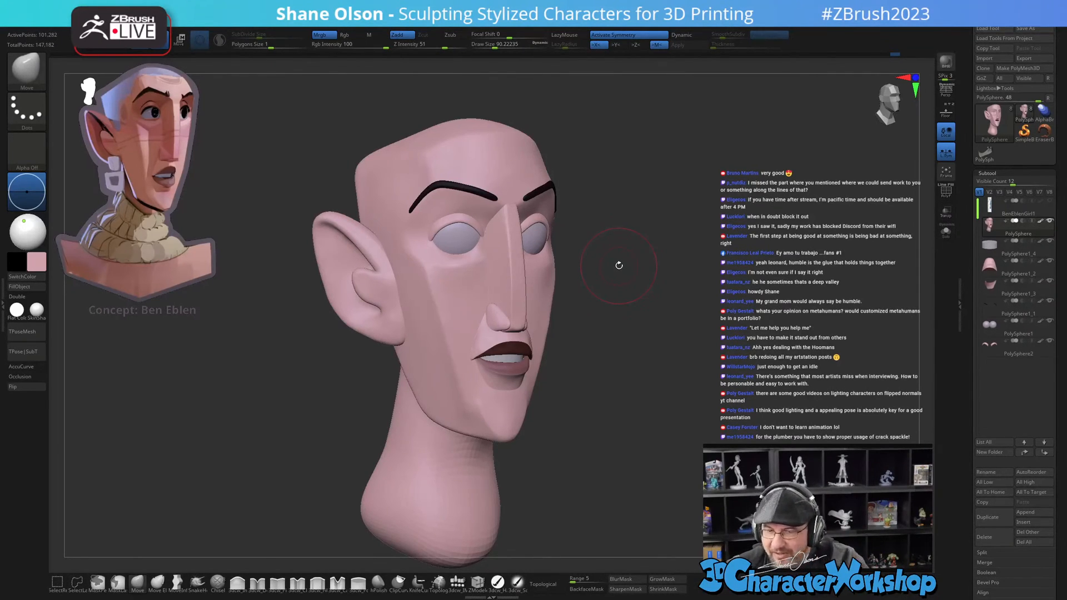
{"action": "left_click_drag", "start_coordinate": [640, 222], "coordinate": [646, 228]}
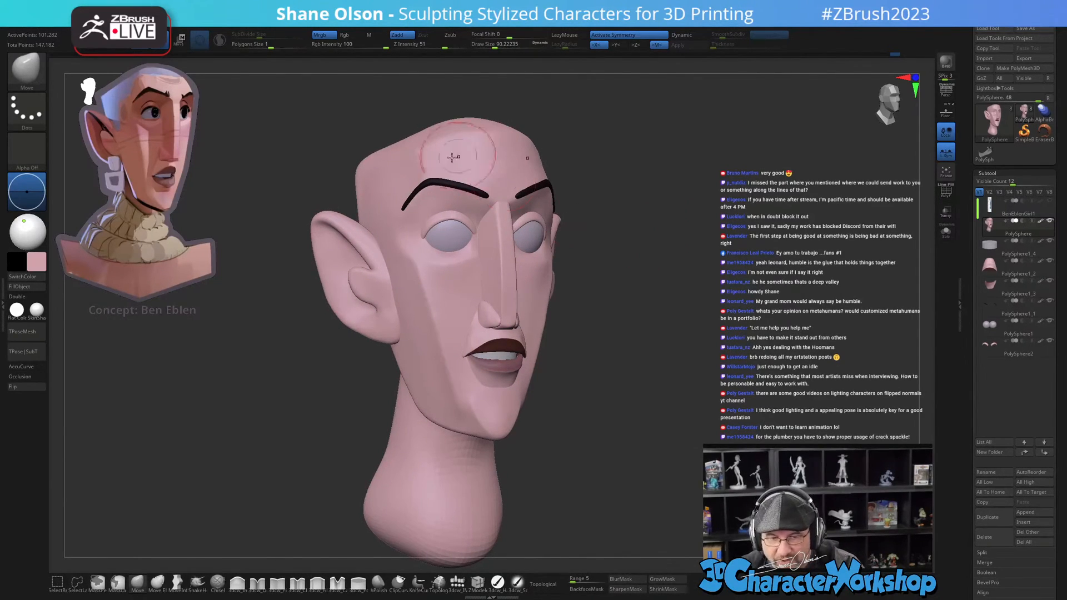
{"action": "mouse_move", "coordinate": [633, 141]}
{"action": "left_mouse_down"}
{"action": "mouse_move", "coordinate": [455, 181]}
{"action": "mouse_move", "coordinate": [419, 169]}
{"action": "left_mouse_up"}
{"action": "key", "text": "s"}
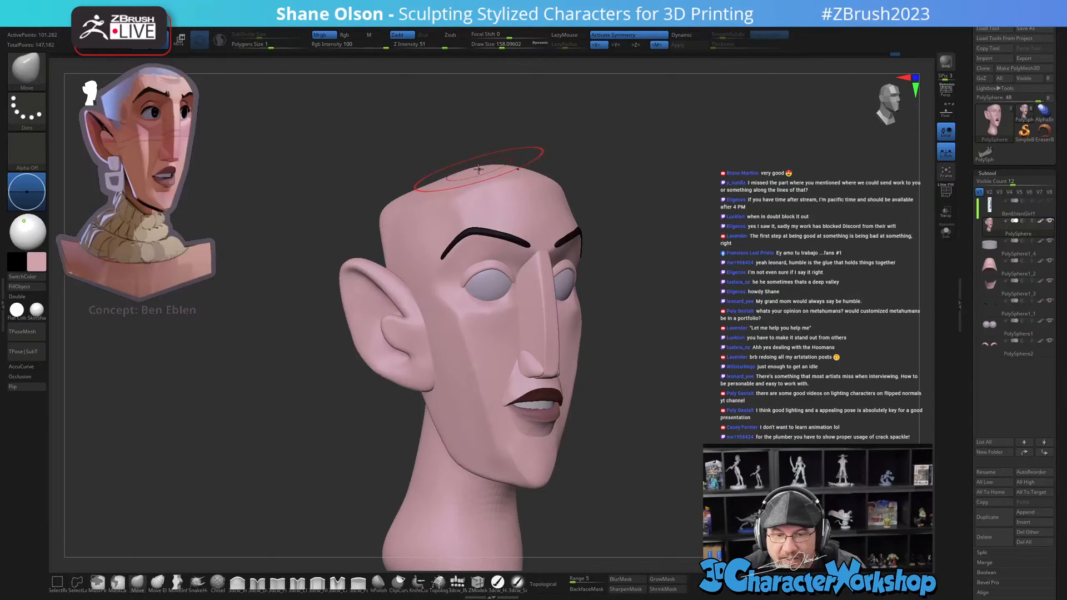
{"action": "left_click_drag", "start_coordinate": [426, 188], "coordinate": [424, 186]}
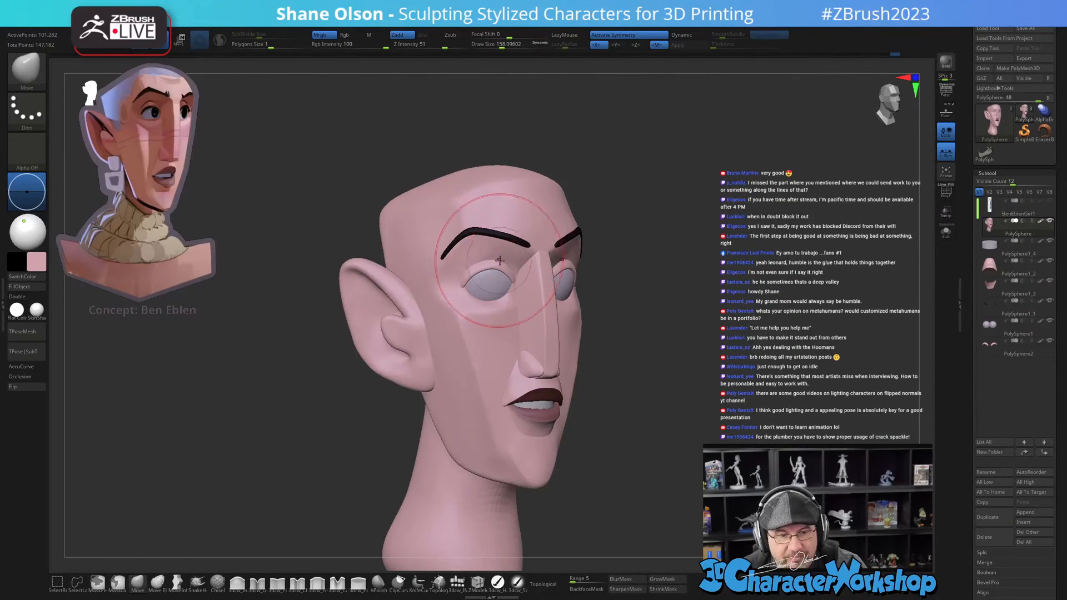
Step: Adjust the eyebrow subtool's shape with the Move brush at draw sizes of about 104 and 74, and make the head subtool active again
{"action": "key", "text": "s"}
{"action": "left_click_drag", "start_coordinate": [497, 263], "coordinate": [491, 264]}
{"action": "mouse_move", "coordinate": [491, 266]}
{"action": "left_mouse_down"}
{"action": "mouse_move", "coordinate": [479, 259]}
{"action": "mouse_move", "coordinate": [461, 270]}
{"action": "mouse_move", "coordinate": [472, 263]}
{"action": "left_mouse_up"}
{"action": "mouse_move", "coordinate": [734, 245]}
{"action": "left_mouse_down"}
{"action": "mouse_move", "coordinate": [703, 252]}
{"action": "mouse_move", "coordinate": [750, 237]}
{"action": "mouse_move", "coordinate": [750, 278]}
{"action": "left_mouse_up"}
{"action": "left_click_drag", "start_coordinate": [711, 226], "coordinate": [545, 272]}
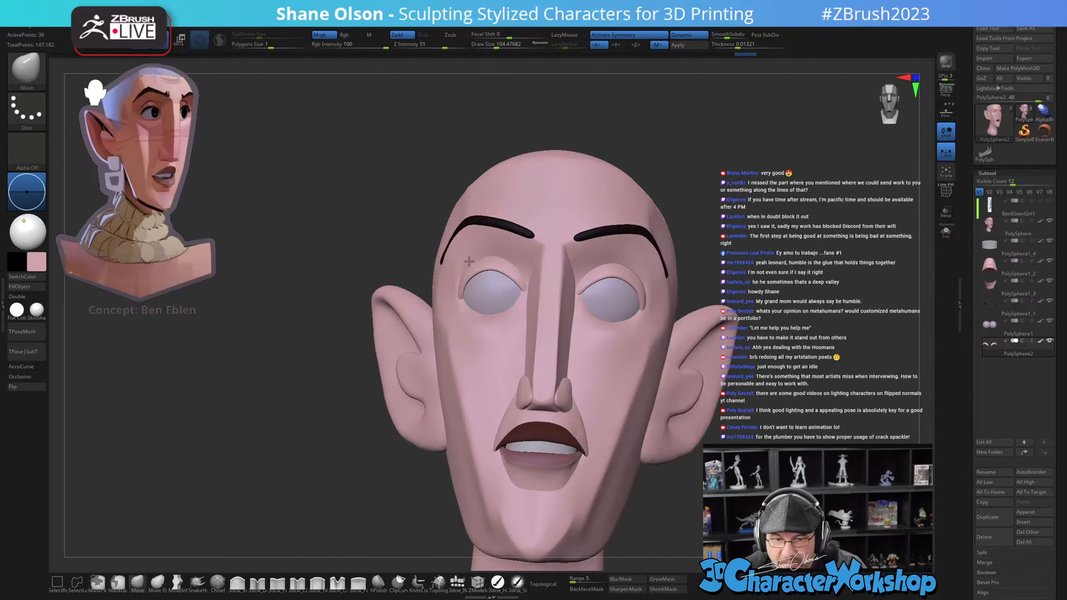
{"action": "left_click_drag", "start_coordinate": [393, 231], "coordinate": [463, 281]}
{"action": "key", "text": "s"}
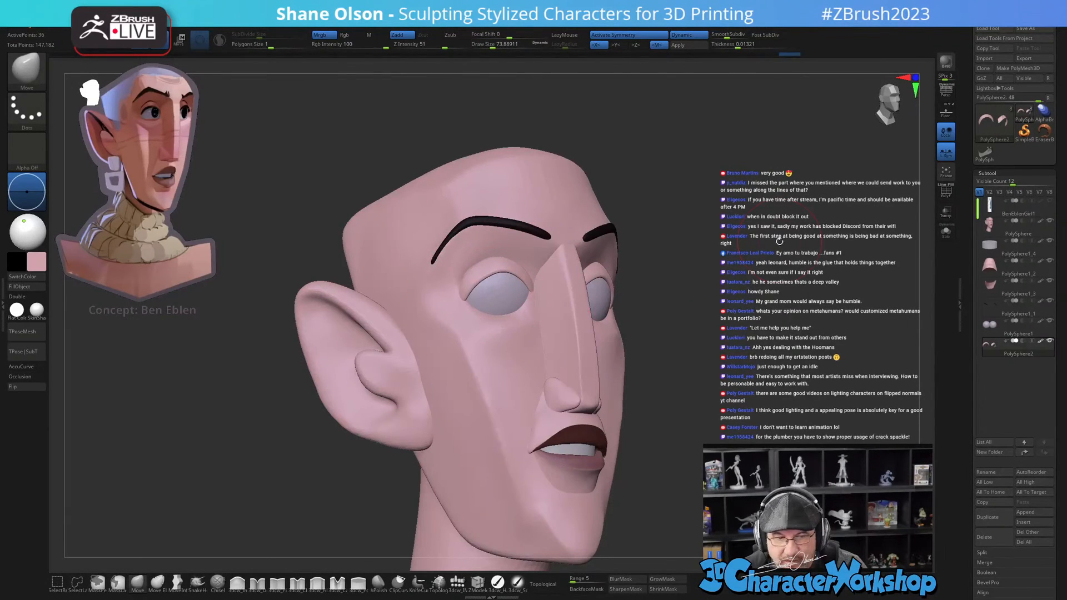
{"action": "left_click_drag", "start_coordinate": [779, 241], "coordinate": [597, 271]}
{"action": "left_click", "coordinate": [525, 257], "text": "alt"}
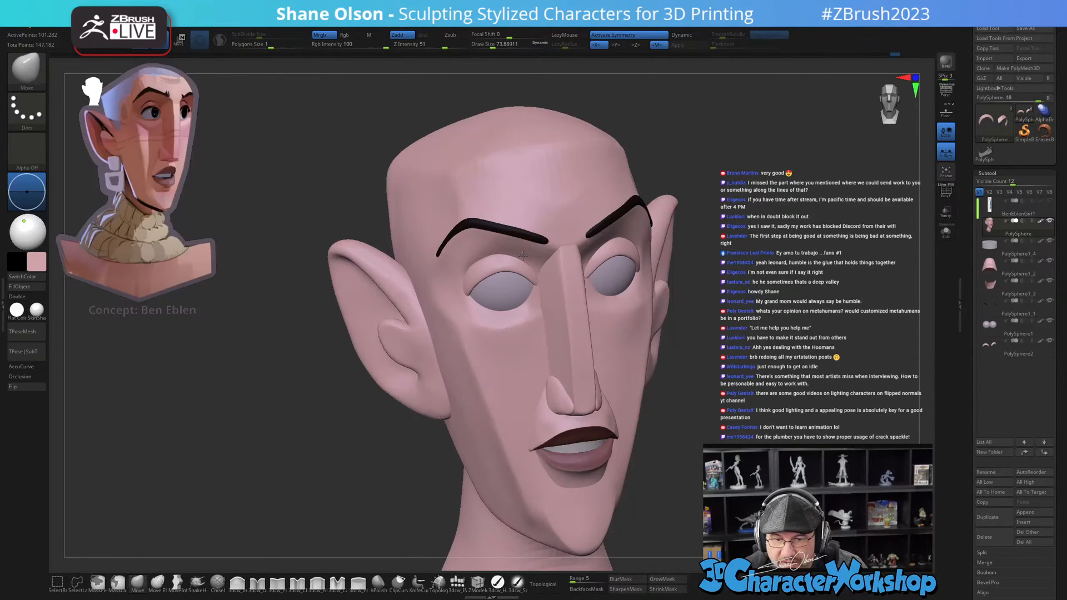
{"action": "left_click_drag", "start_coordinate": [783, 261], "coordinate": [696, 218]}
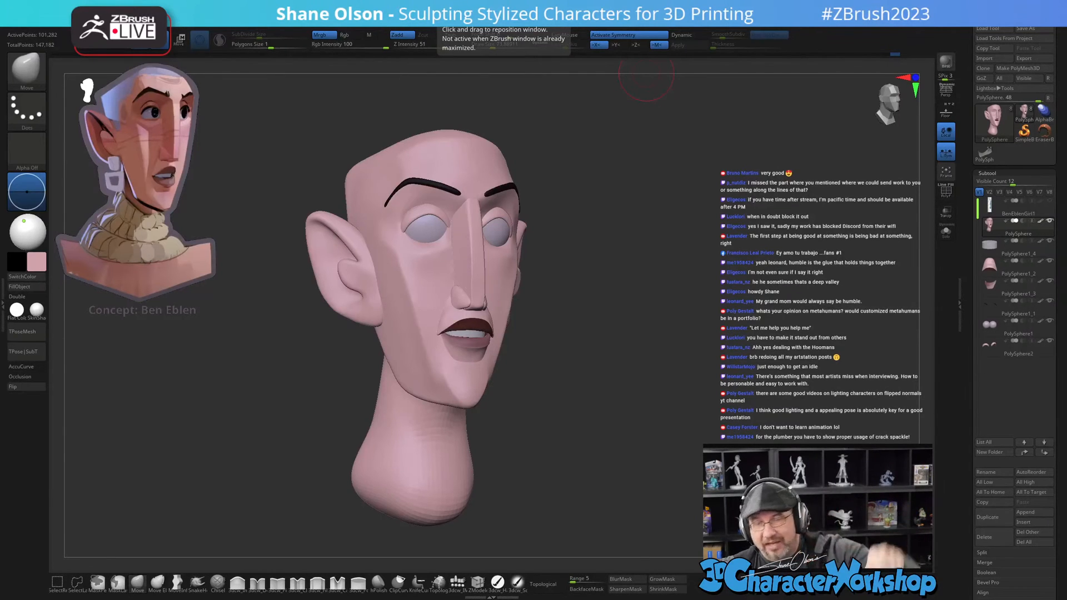
Step: Switch to Character Creator and examine the mustached character's facial expressions at several points of the calibration_live animation
{"action": "key", "text": "alt+Tab"}
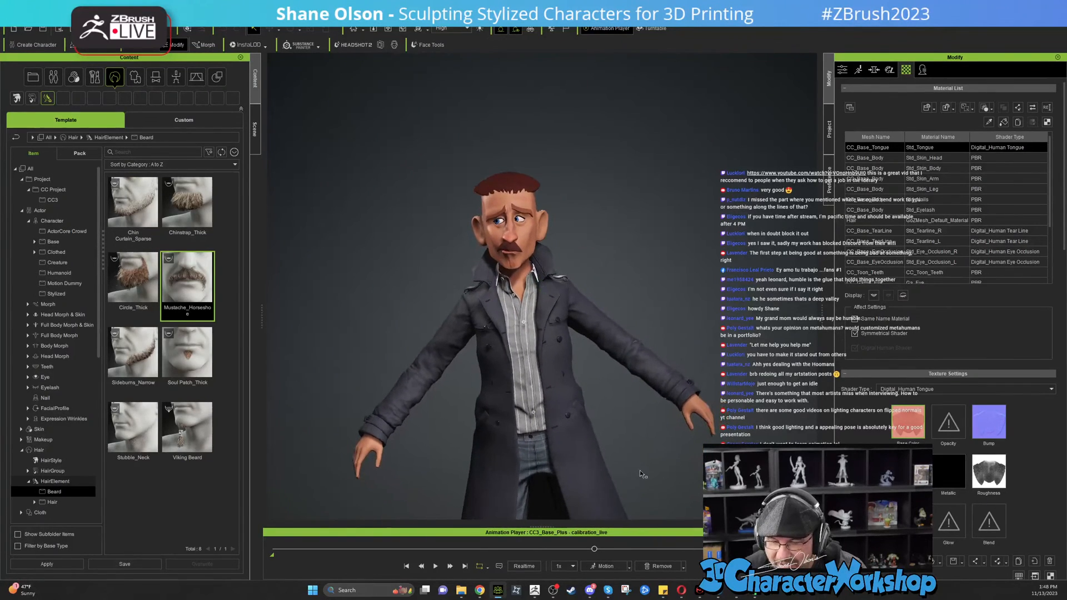
{"action": "left_click_drag", "start_coordinate": [592, 550], "coordinate": [487, 533]}
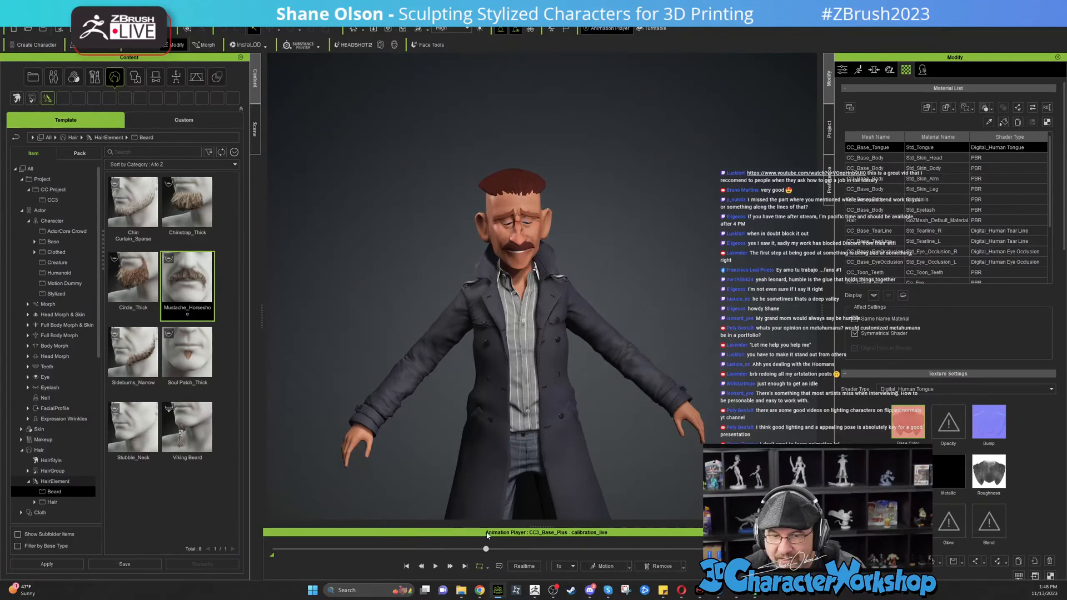
{"action": "scroll", "coordinate": [568, 224], "scroll_direction": "up", "scroll_amount": 6}
{"action": "middle_click_drag", "start_coordinate": [568, 225], "coordinate": [603, 200]}
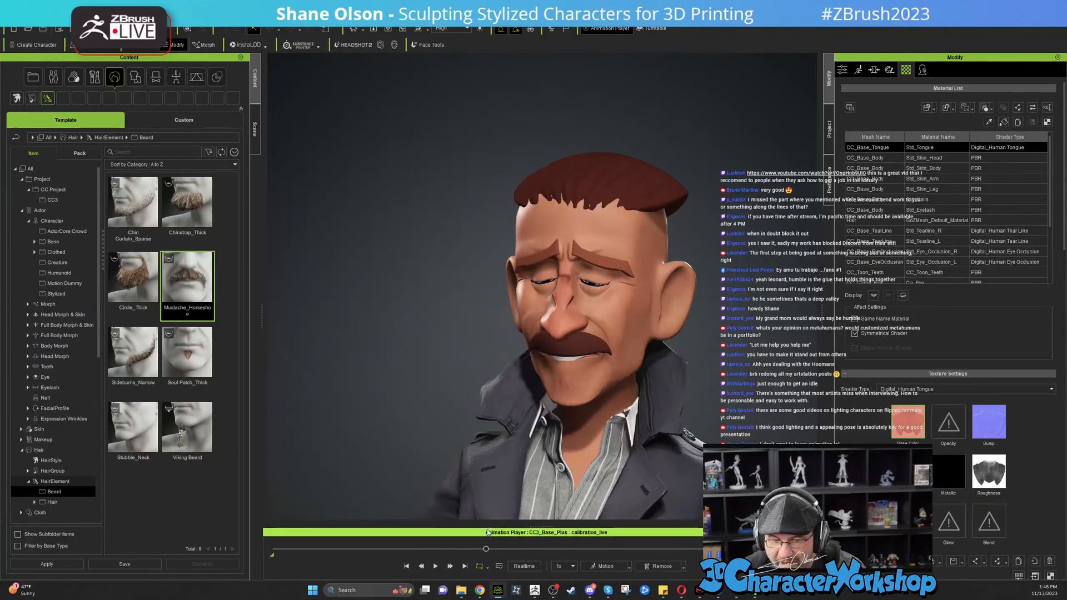
{"action": "left_click_drag", "start_coordinate": [486, 549], "coordinate": [413, 550]}
{"action": "right_click_drag", "start_coordinate": [494, 411], "coordinate": [656, 323]}
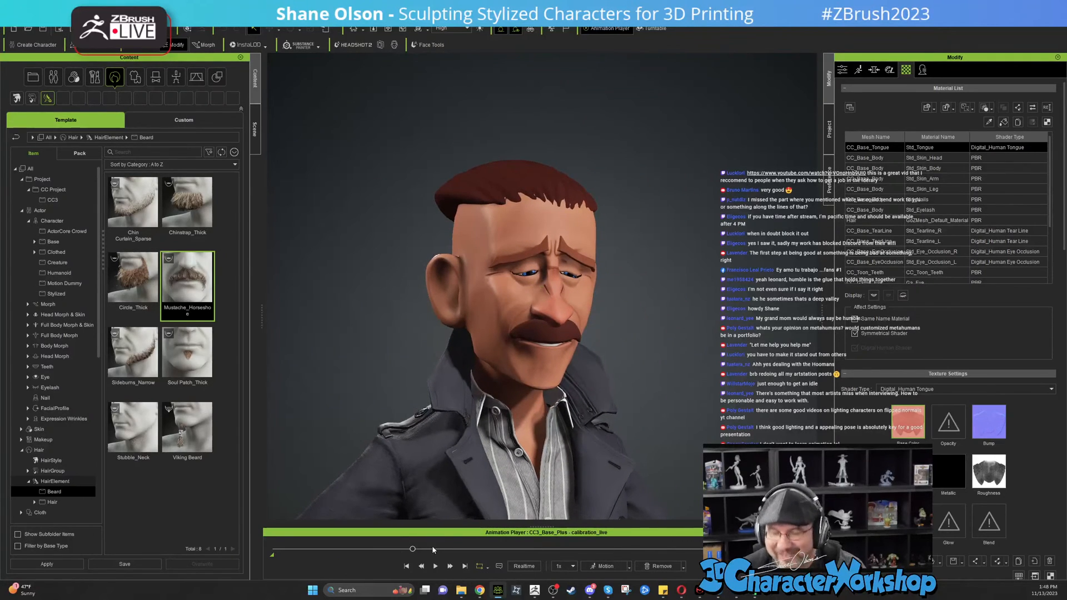
{"action": "left_click_drag", "start_coordinate": [412, 549], "coordinate": [370, 550]}
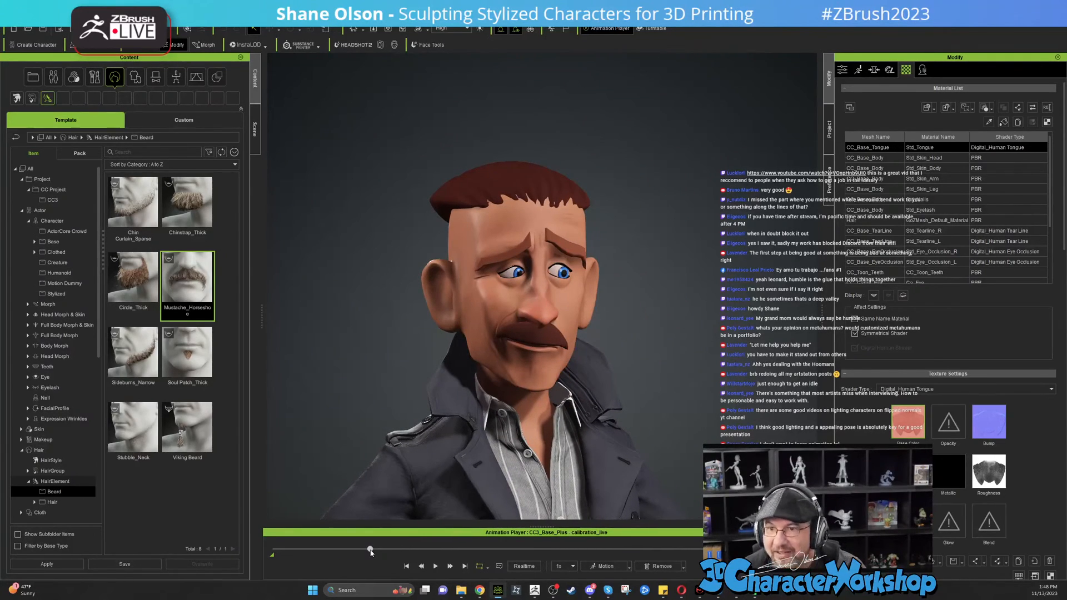
{"action": "scroll", "coordinate": [581, 351], "scroll_direction": "up", "scroll_amount": 1}
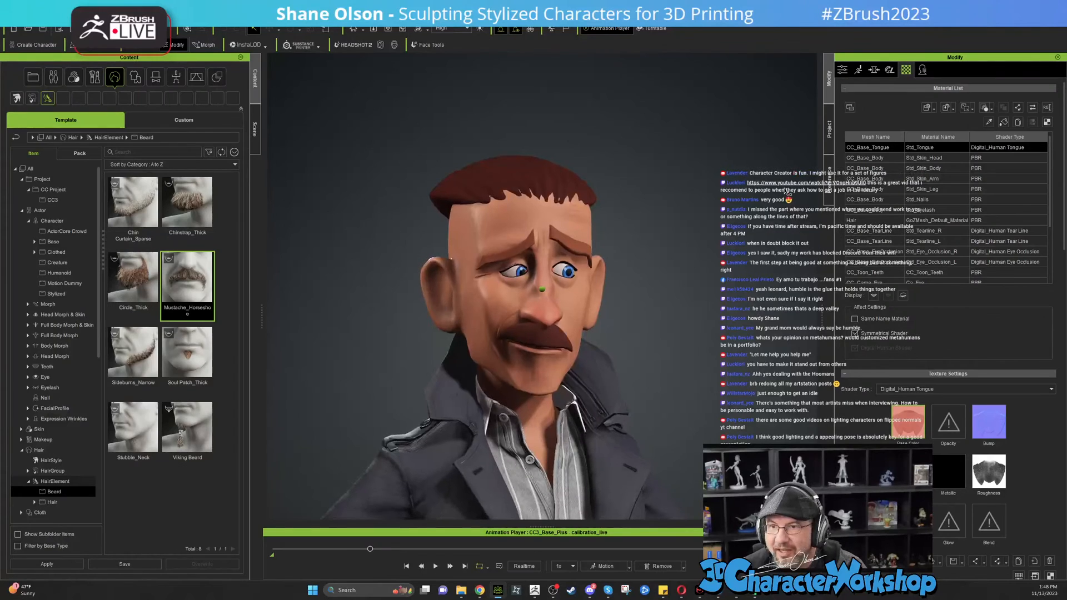
{"action": "right_click_drag", "start_coordinate": [581, 352], "coordinate": [611, 290]}
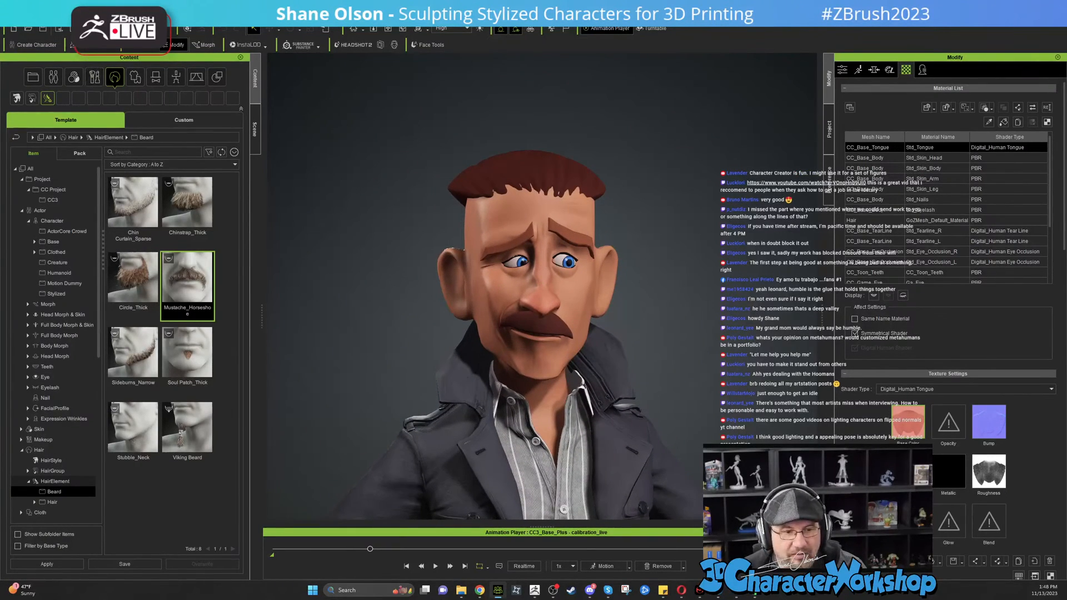
Step: Open the JoshGirl character from the recent projects and frame her upper body
{"action": "left_click", "coordinate": [8, 21]}
{"action": "mouse_move", "coordinate": [36, 50]}
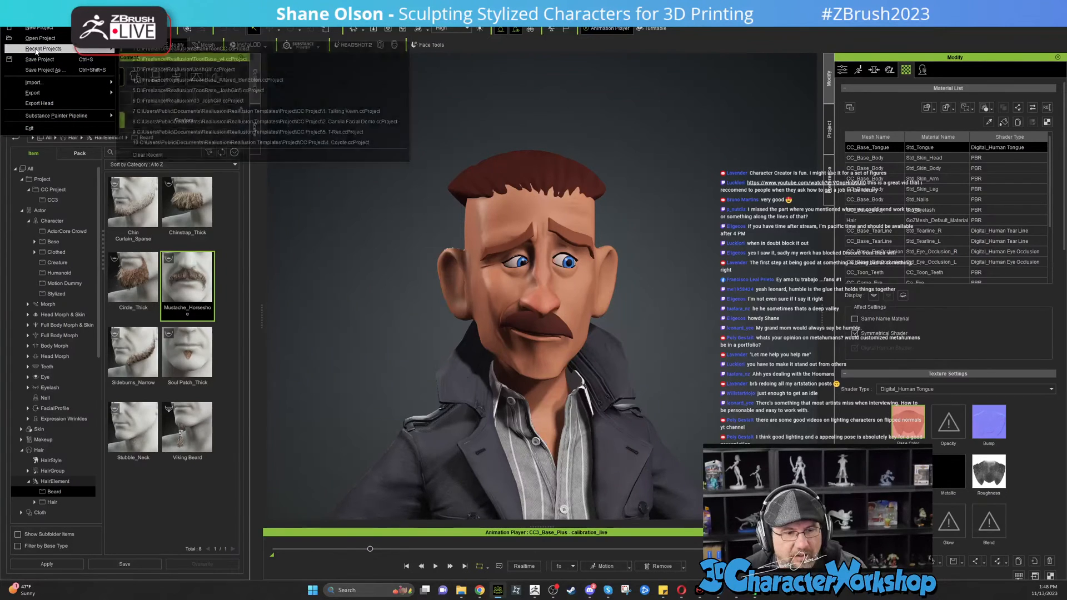
{"action": "left_click", "coordinate": [215, 69]}
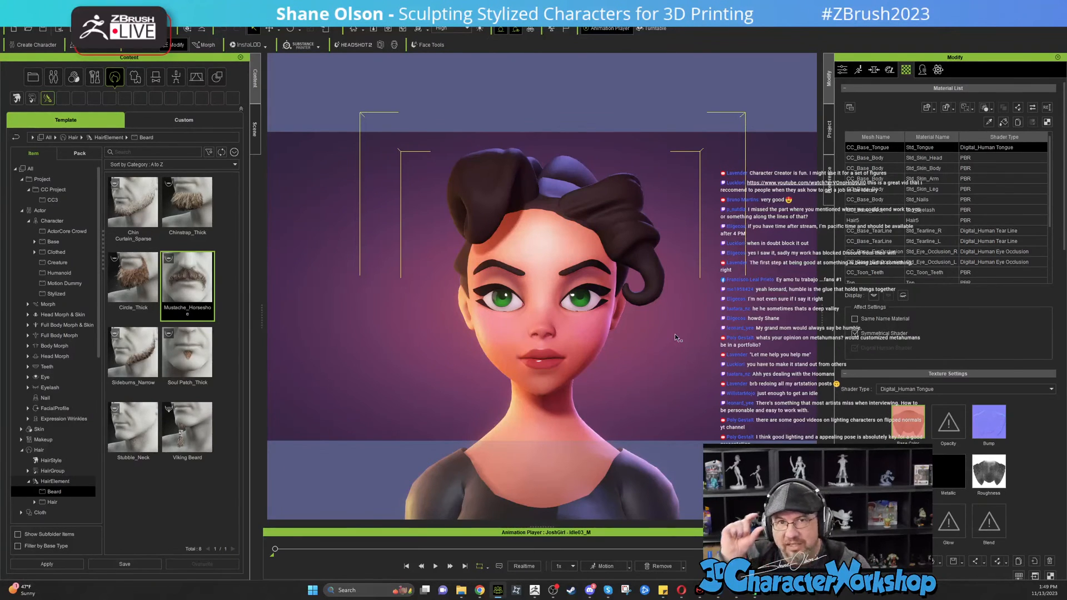
{"action": "left_click_drag", "start_coordinate": [674, 333], "coordinate": [572, 320], "text": "alt"}
{"action": "scroll", "coordinate": [635, 335], "scroll_direction": "down", "scroll_amount": 3}
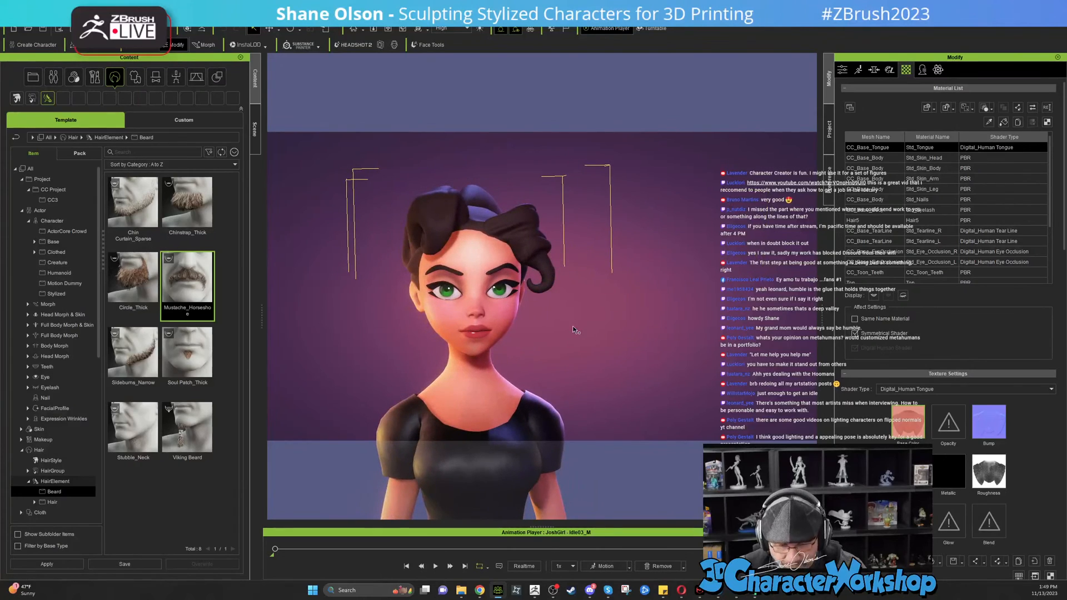
Step: Play the Idle03_M animation and examine the female character's full figure and upper body from several angles
{"action": "left_click", "coordinate": [435, 566]}
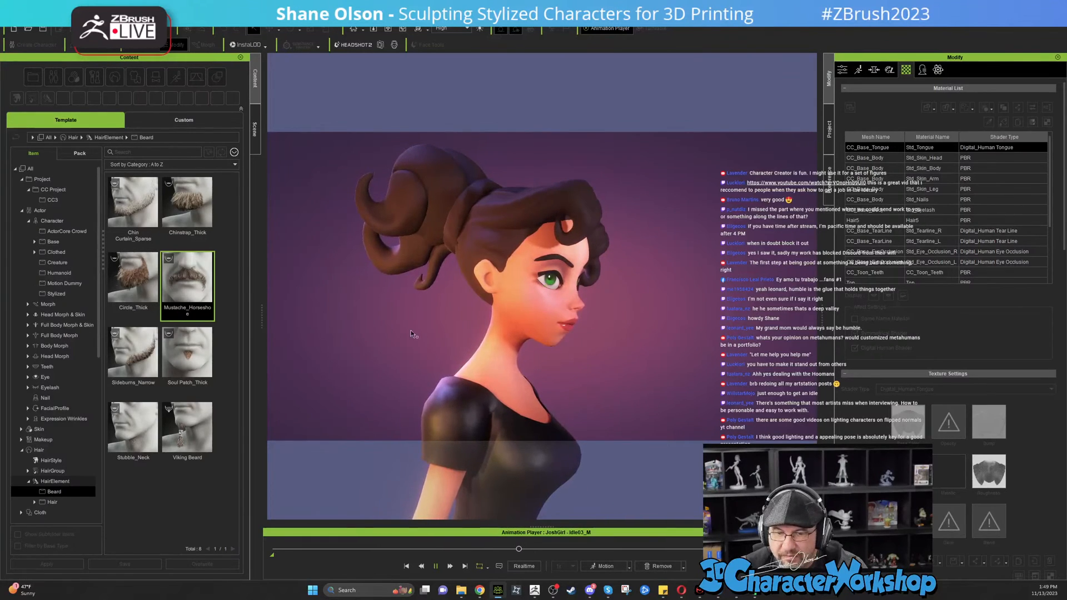
{"action": "scroll", "coordinate": [392, 381], "scroll_direction": "down", "scroll_amount": 5}
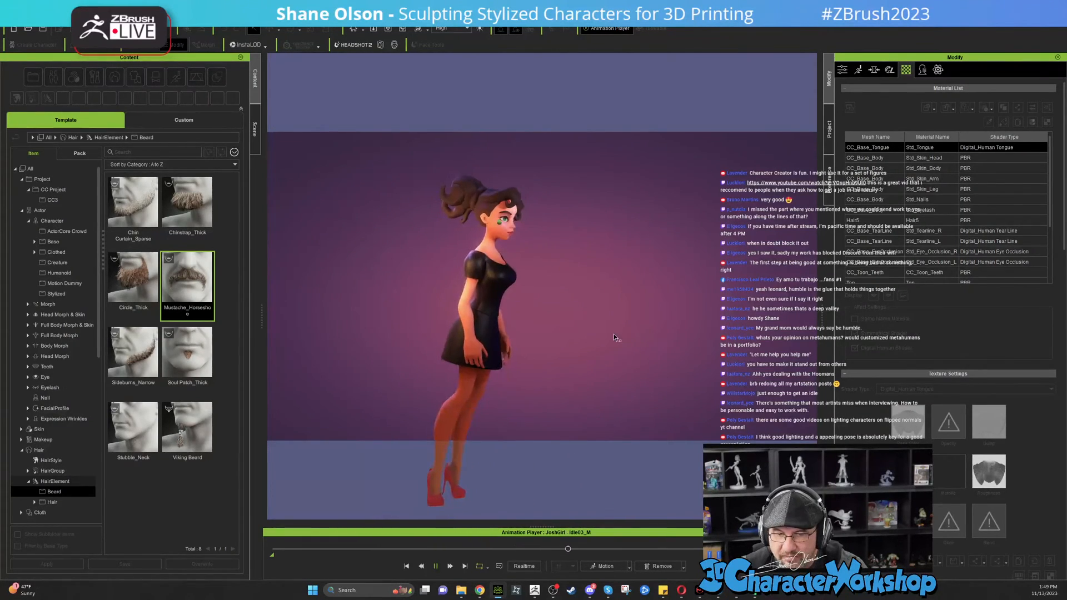
{"action": "right_click_drag", "start_coordinate": [614, 335], "coordinate": [584, 331]}
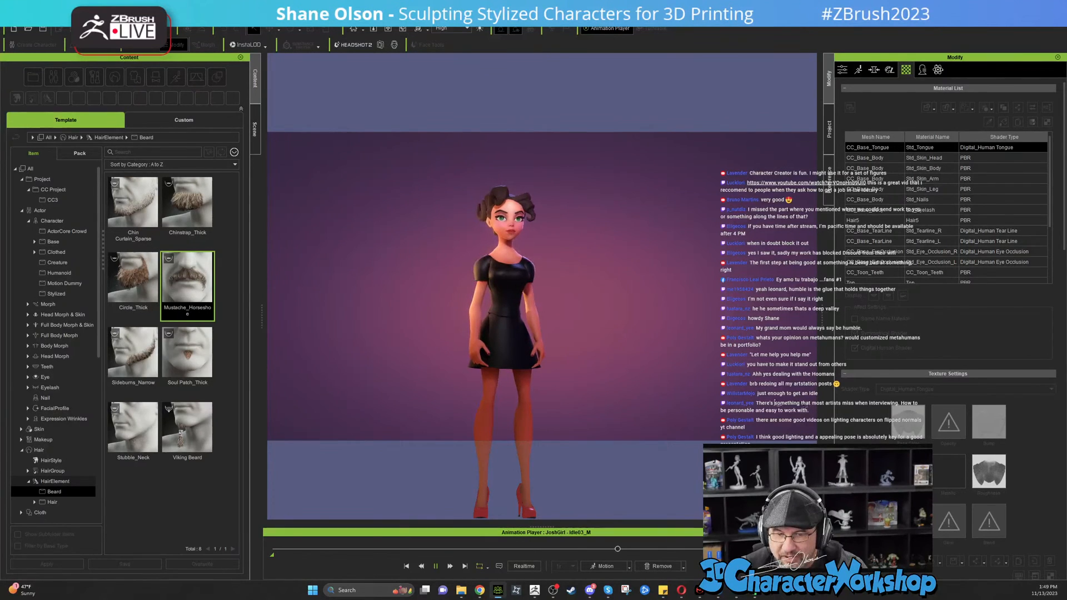
{"action": "scroll", "coordinate": [578, 306], "scroll_direction": "up", "scroll_amount": 3}
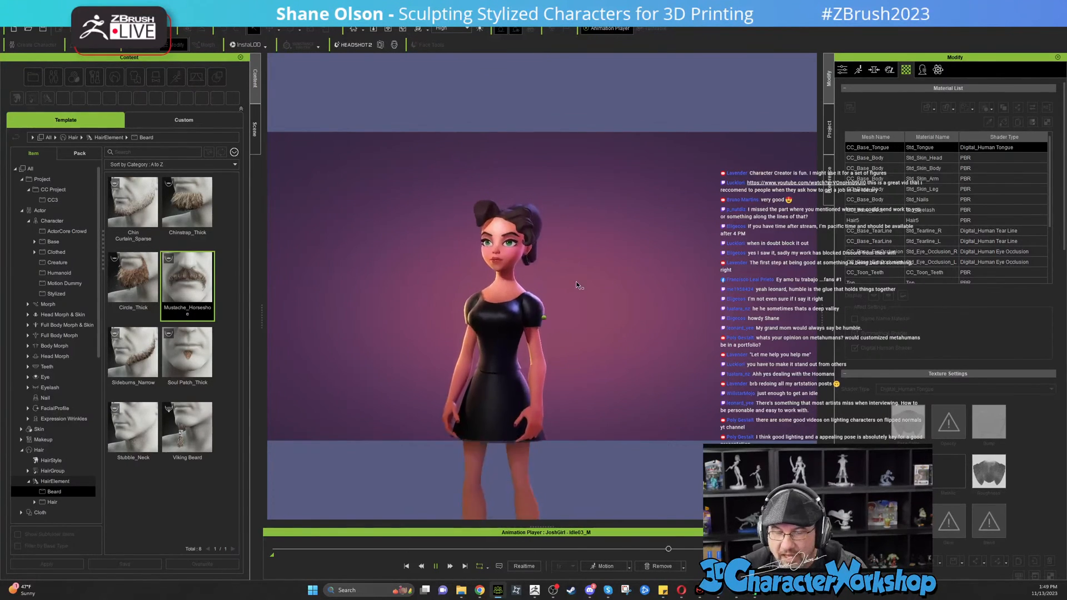
{"action": "scroll", "coordinate": [578, 284], "scroll_direction": "up", "scroll_amount": 4}
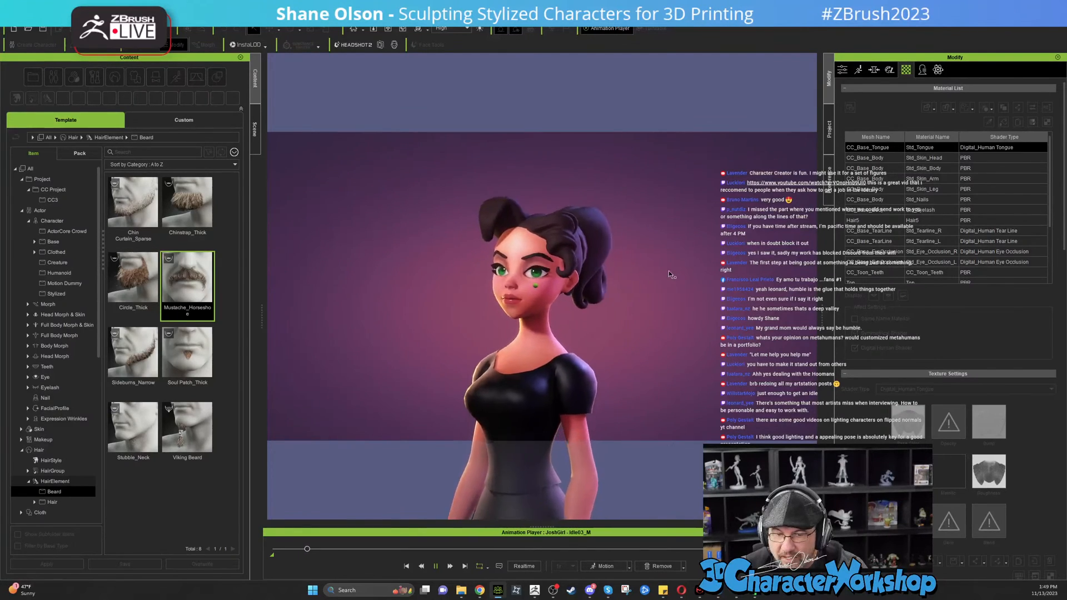
{"action": "scroll", "coordinate": [575, 379], "scroll_direction": "down", "scroll_amount": 7}
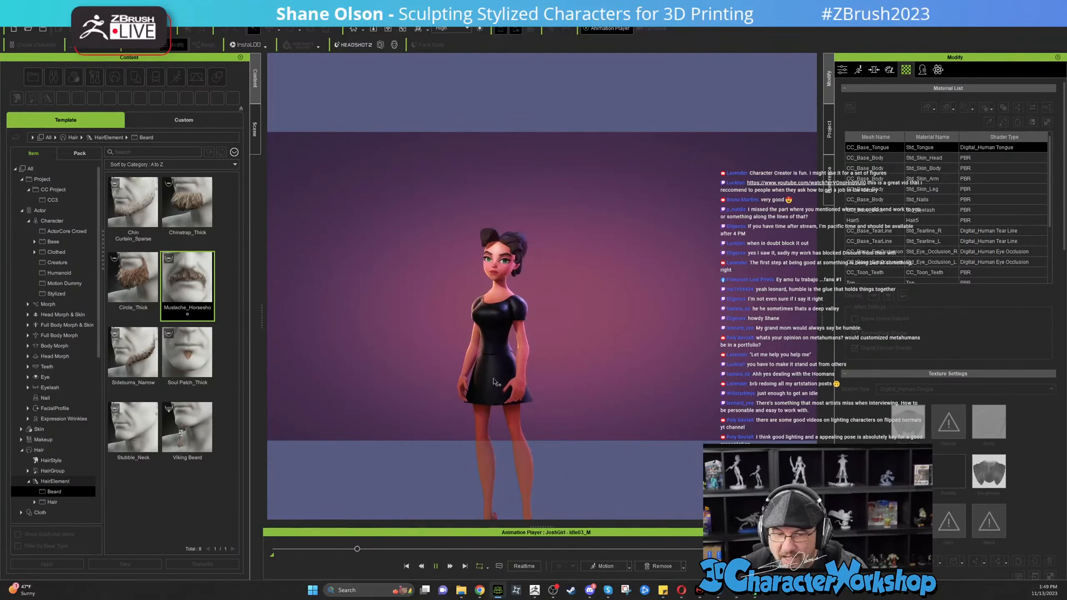
{"action": "scroll", "coordinate": [539, 381], "scroll_direction": "down", "scroll_amount": 3}
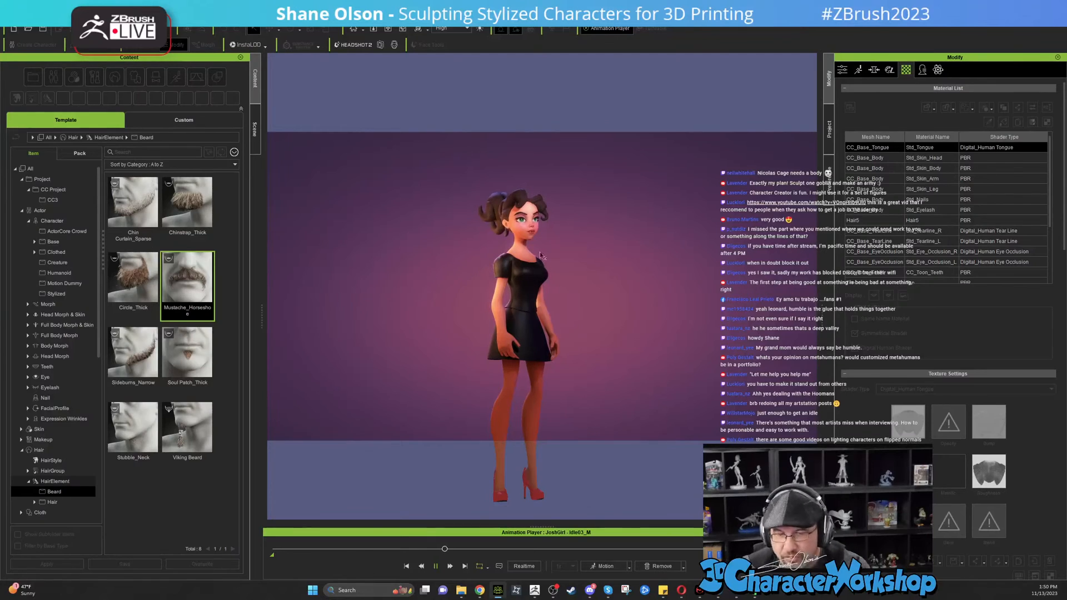
Step: Pause the animation and examine the female character's face and hair close up from several angles
{"action": "left_click", "coordinate": [436, 565]}
{"action": "scroll", "coordinate": [412, 281], "scroll_direction": "up", "scroll_amount": 3}
{"action": "middle_click_drag", "start_coordinate": [412, 281], "coordinate": [472, 344]}
{"action": "right_click_drag", "start_coordinate": [472, 344], "coordinate": [628, 243]}
{"action": "scroll", "coordinate": [529, 353], "scroll_direction": "up", "scroll_amount": 4}
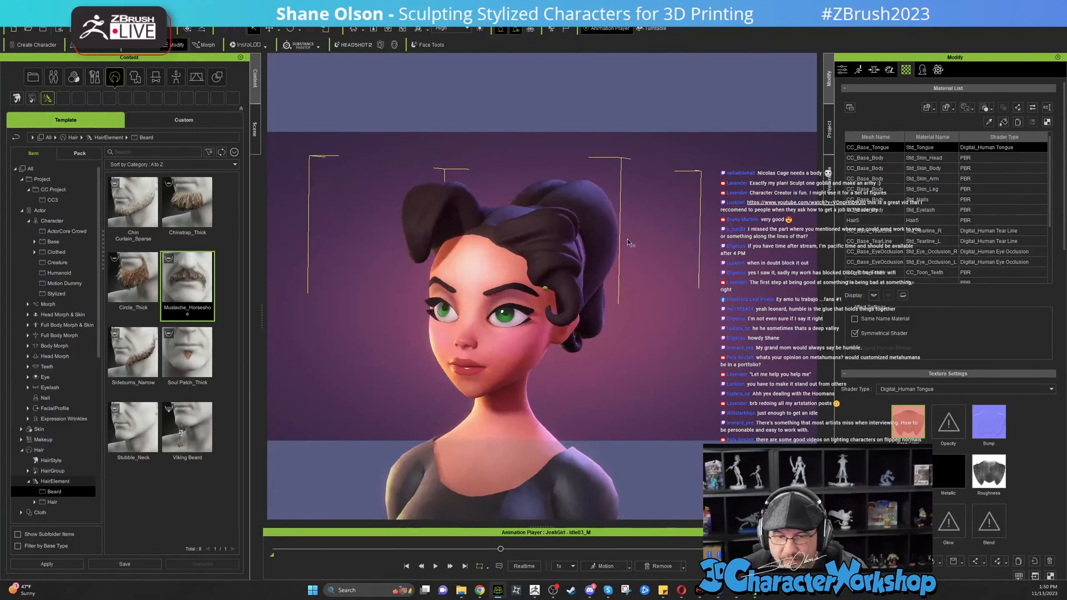
{"action": "right_click_drag", "start_coordinate": [414, 274], "coordinate": [382, 242]}
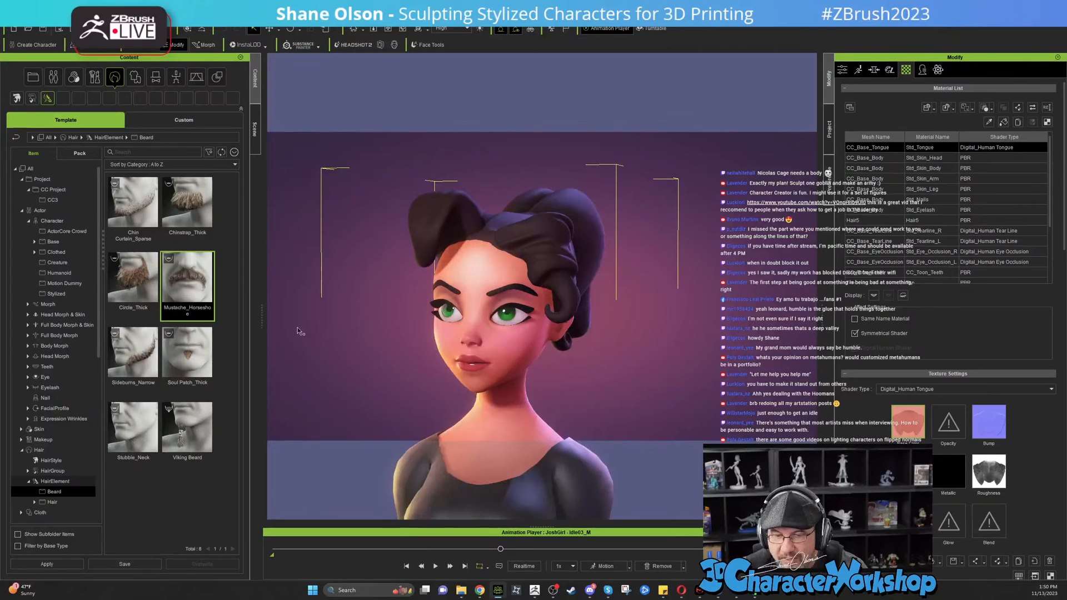
{"action": "right_click_drag", "start_coordinate": [618, 177], "coordinate": [598, 175]}
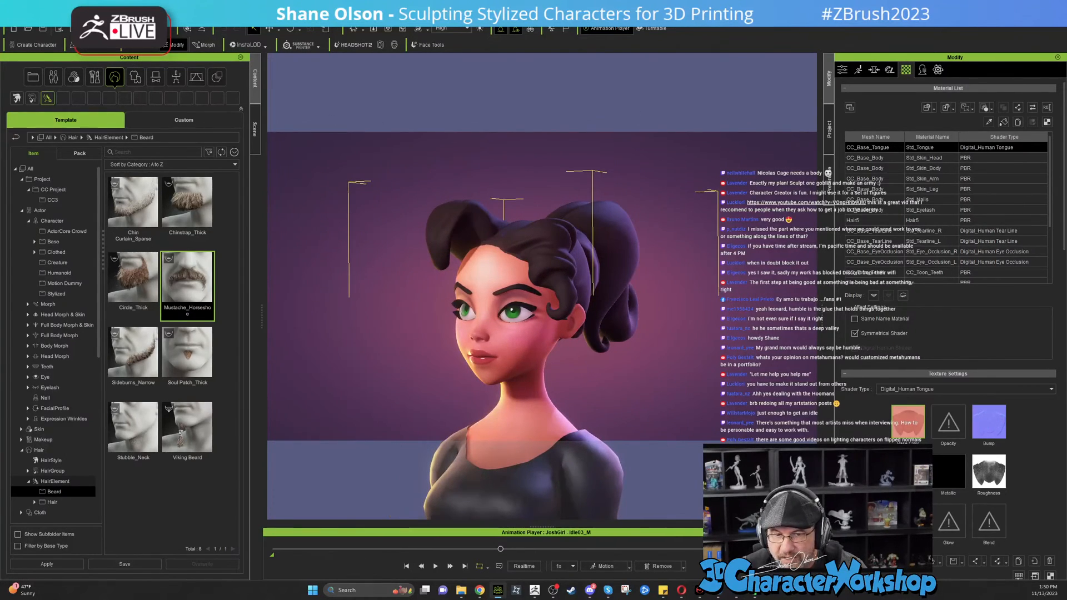
{"action": "right_click_drag", "start_coordinate": [472, 162], "coordinate": [461, 227]}
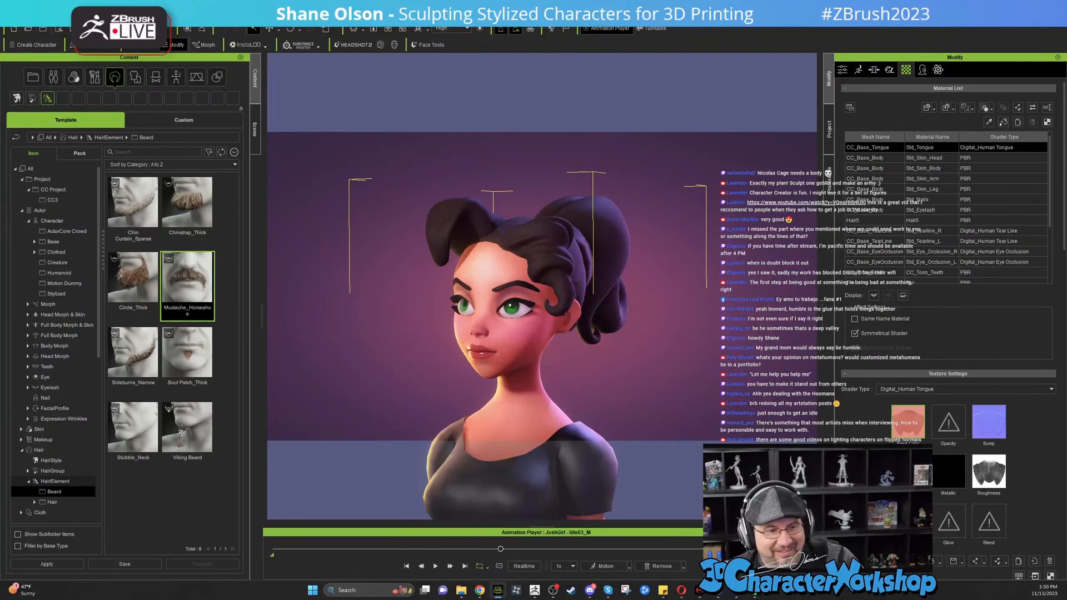
Step: Open the ShaneToonCC project from the recent projects and frame the bearded character's head and shoulders
{"action": "left_click", "coordinate": [10, 20]}
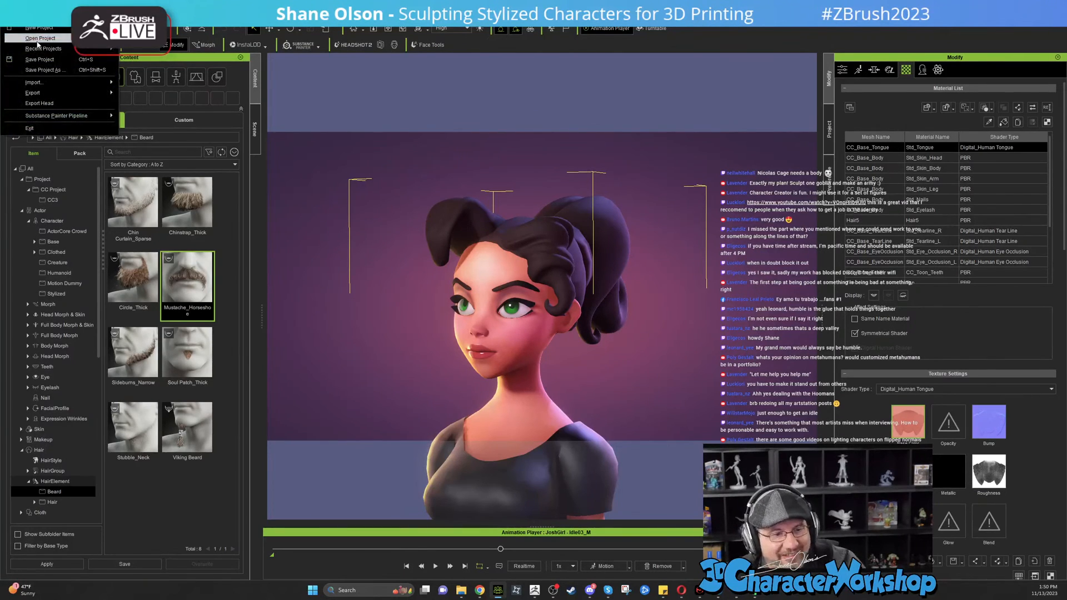
{"action": "mouse_move", "coordinate": [53, 48]}
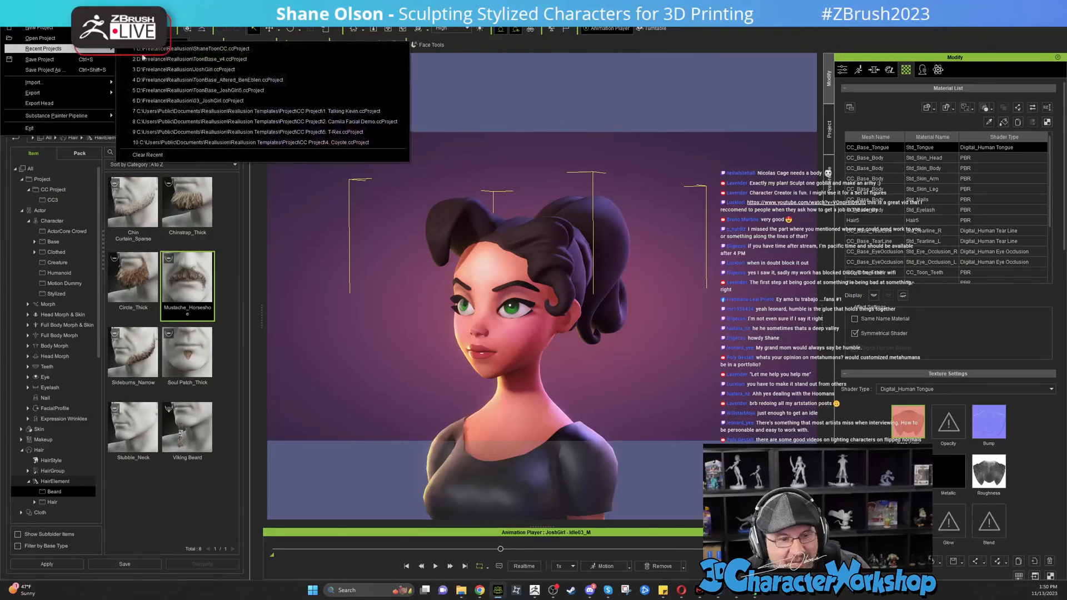
{"action": "left_click", "coordinate": [257, 49]}
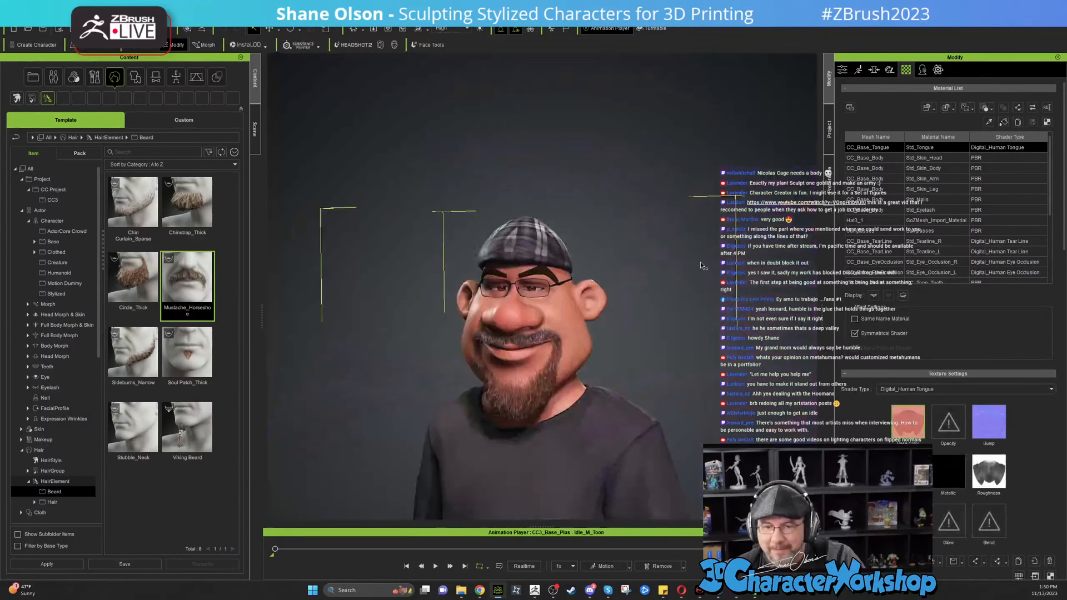
{"action": "middle_click_drag", "start_coordinate": [760, 346], "coordinate": [731, 340]}
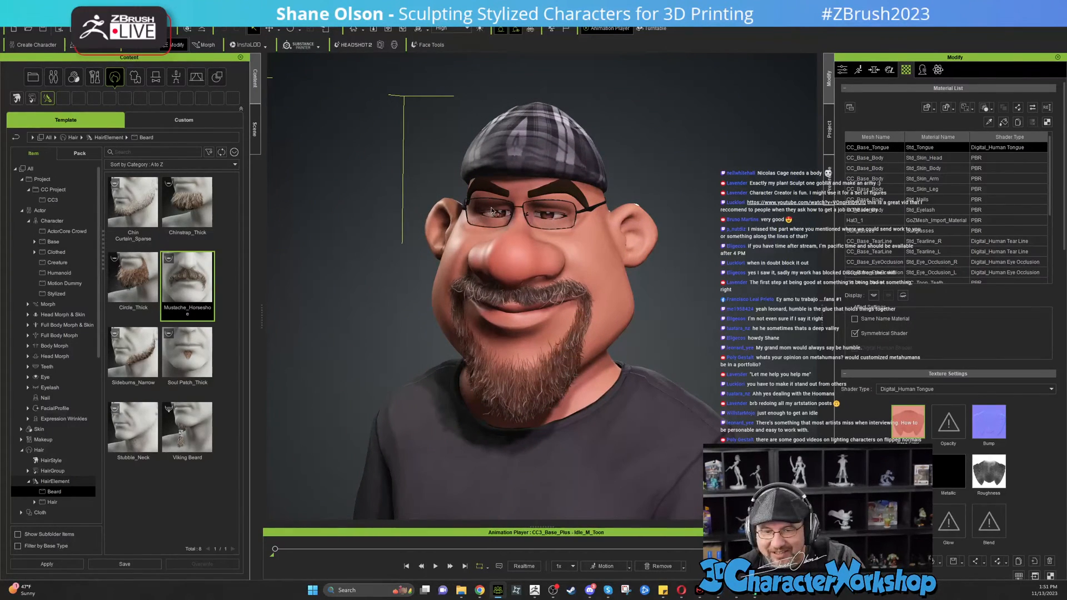
{"action": "scroll", "coordinate": [534, 228], "scroll_direction": "down", "scroll_amount": 2}
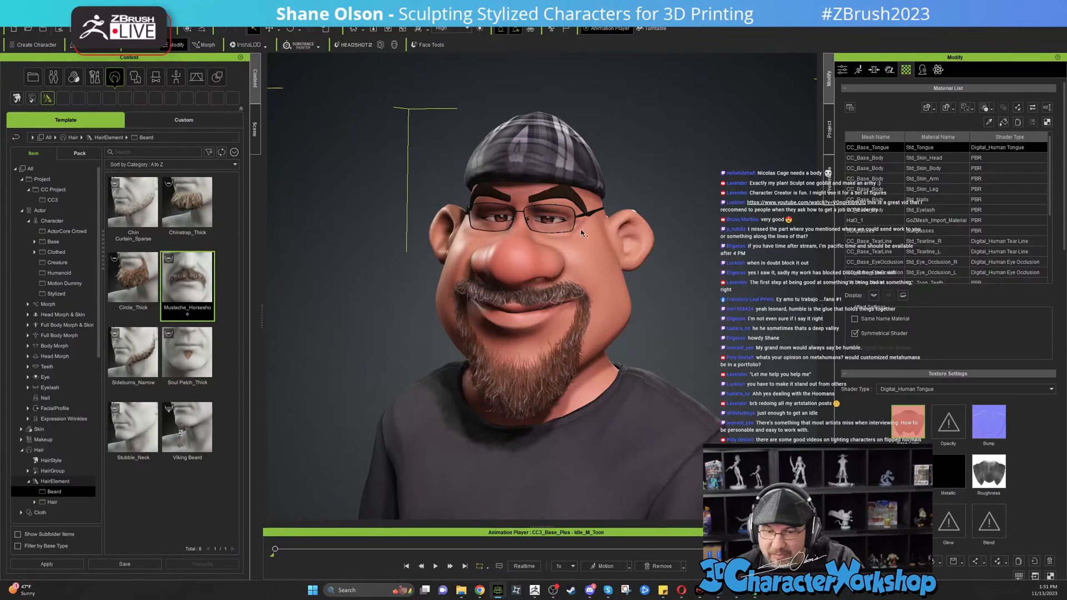
{"action": "scroll", "coordinate": [583, 236], "scroll_direction": "down", "scroll_amount": 2}
{"action": "mouse_move", "coordinate": [583, 237]}
{"action": "left_mouse_down", "text": "alt"}
{"action": "mouse_move", "coordinate": [543, 242]}
{"action": "mouse_move", "coordinate": [578, 241]}
{"action": "left_mouse_up", "text": "alt"}
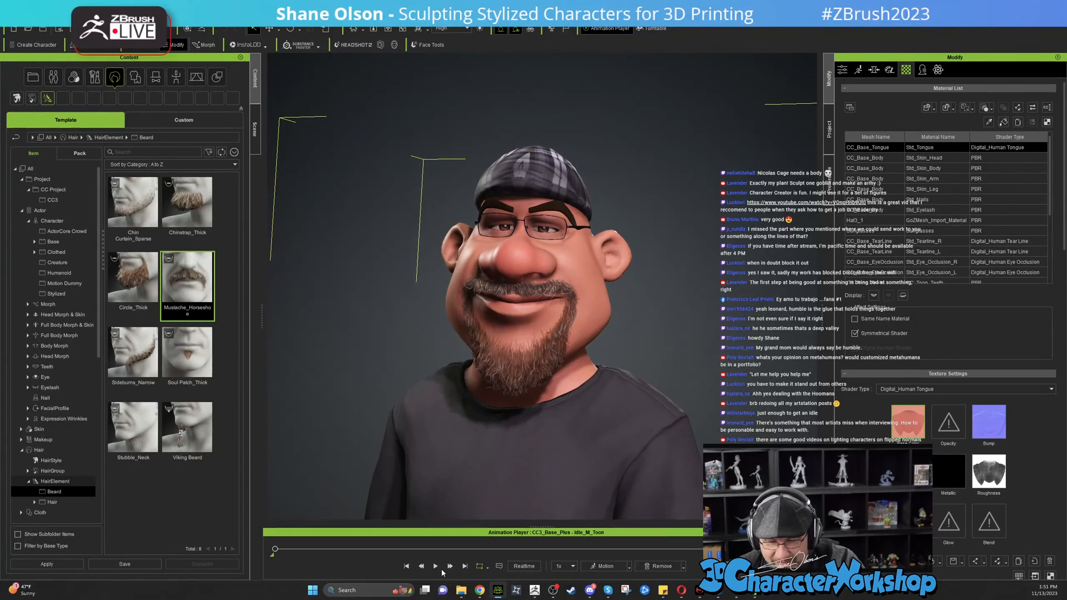
Step: Play the Idle_M_Toon animation, pause it and examine the bearded character's upper body
{"action": "left_click", "coordinate": [435, 565]}
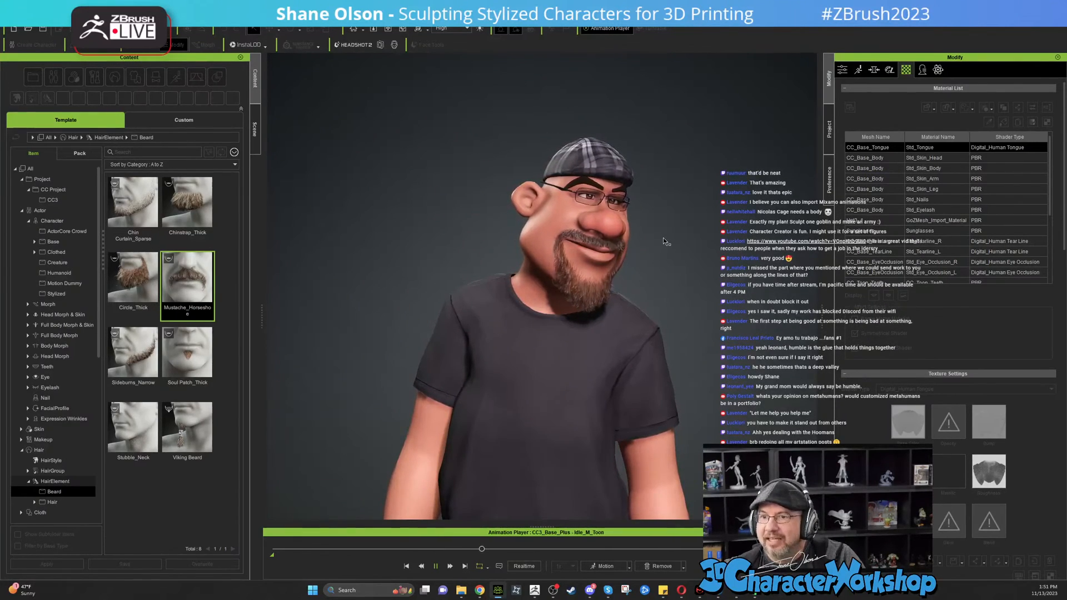
{"action": "left_click", "coordinate": [434, 566]}
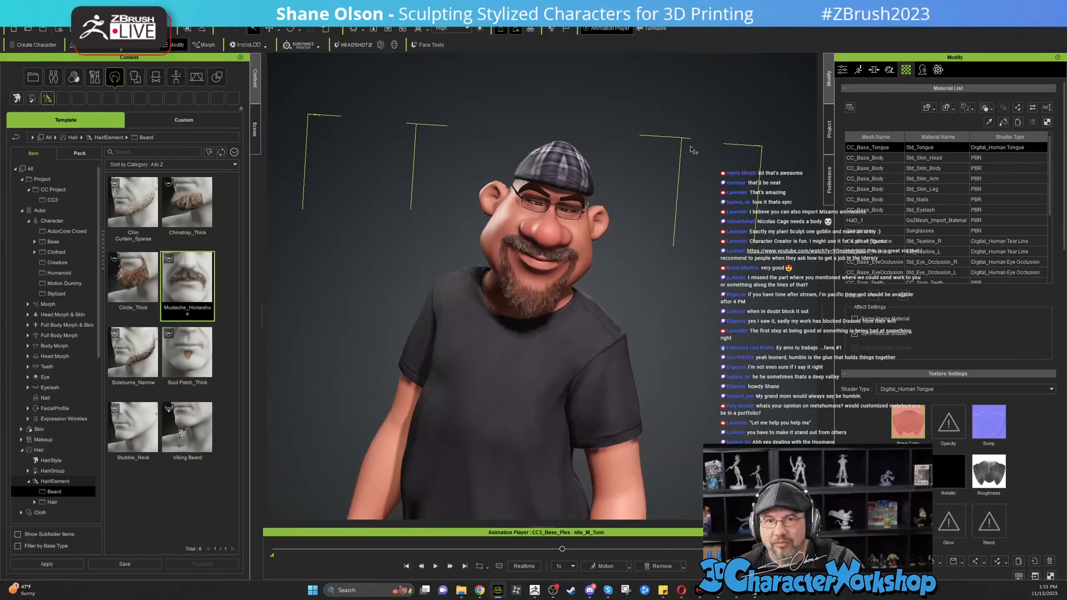
{"action": "left_click_drag", "start_coordinate": [558, 245], "coordinate": [472, 303], "text": "alt"}
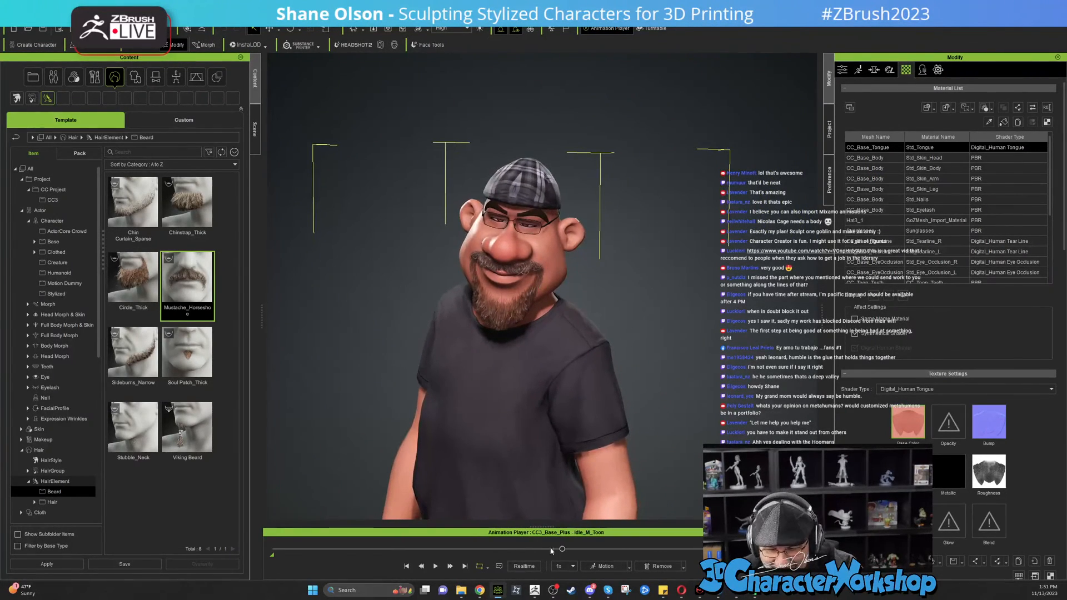
Step: Load the Posing_M_Toon toon motion, play it on the bearded character and pause it to examine the upper body pose
{"action": "left_click", "coordinate": [628, 567]}
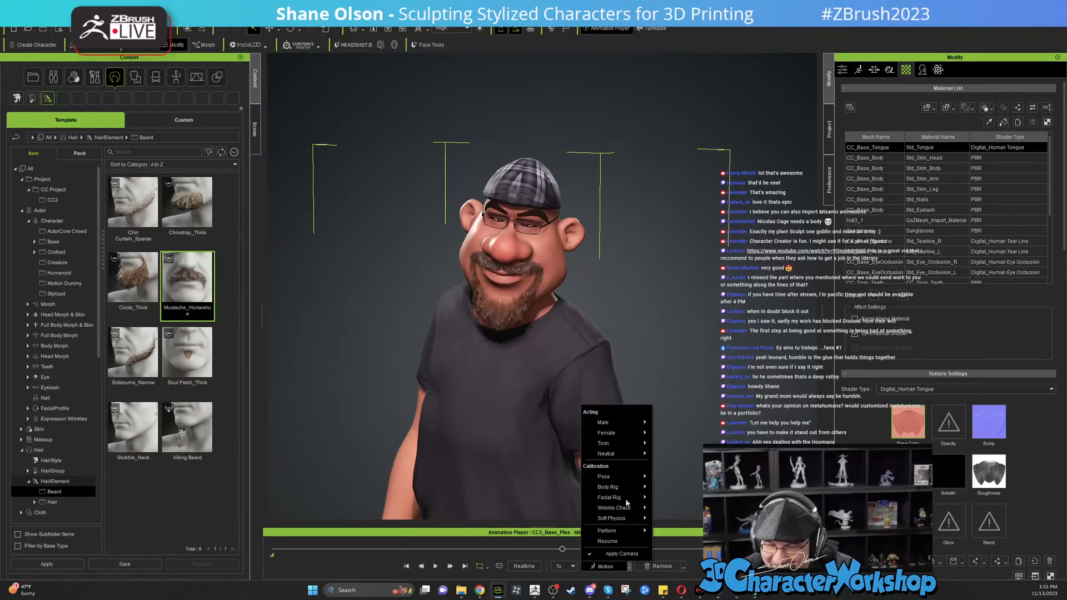
{"action": "mouse_move", "coordinate": [618, 491]}
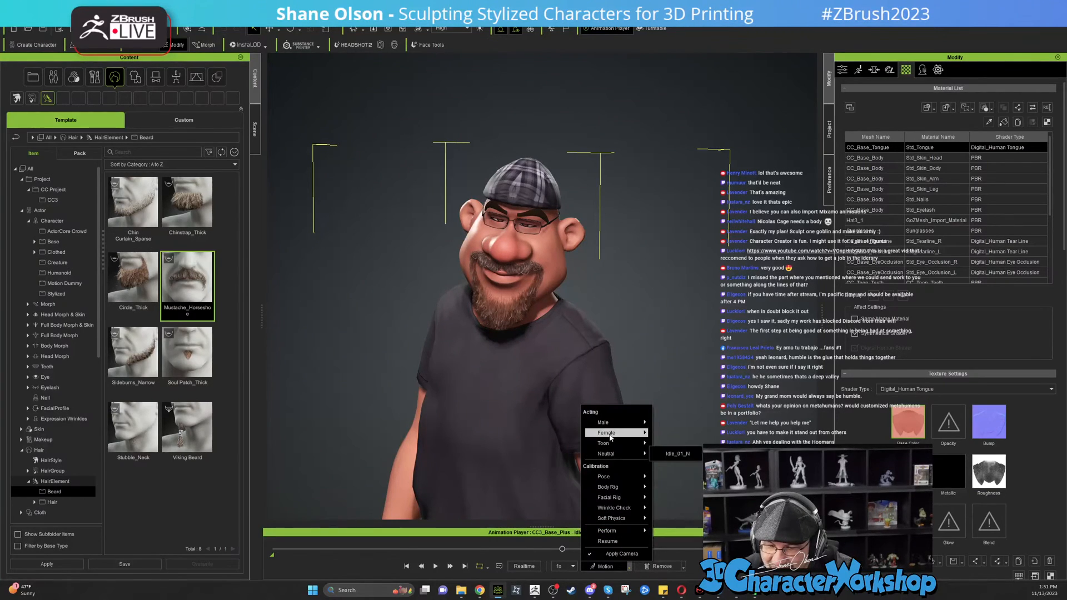
{"action": "mouse_move", "coordinate": [613, 444]}
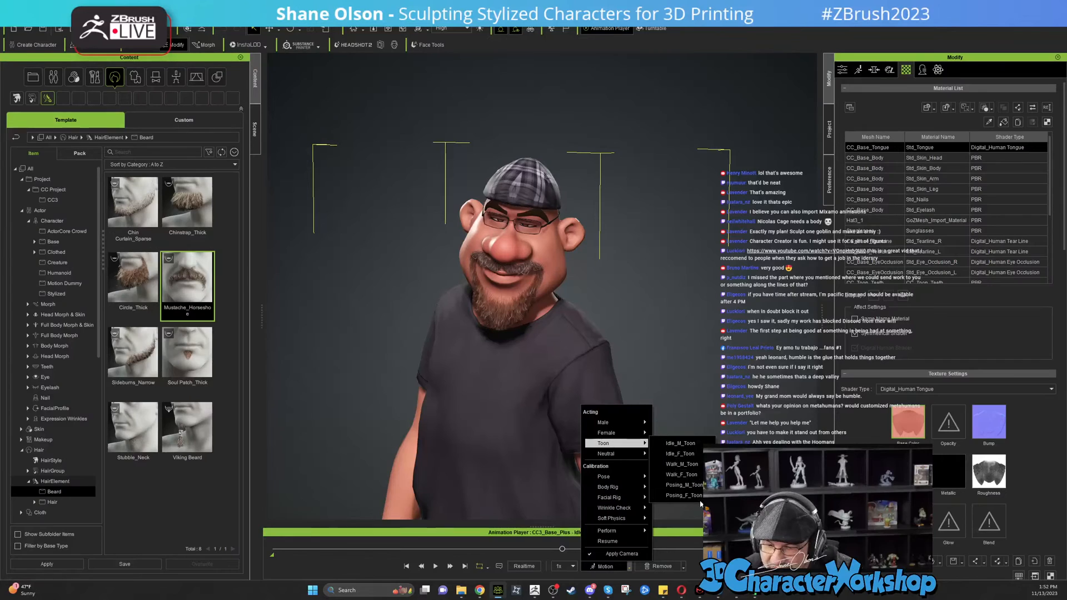
{"action": "left_click", "coordinate": [682, 485]}
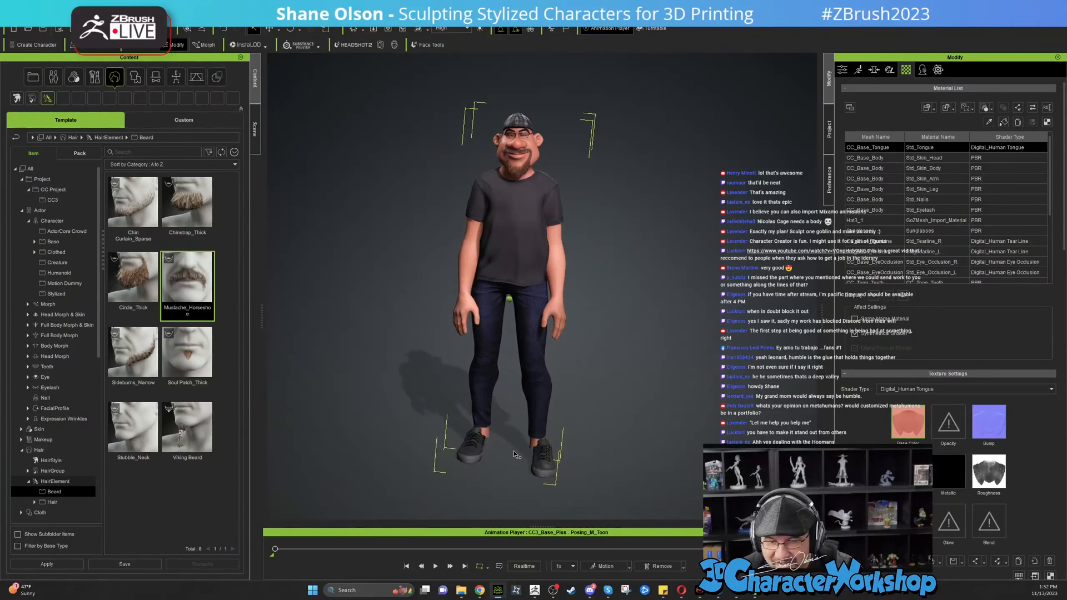
{"action": "scroll", "coordinate": [556, 267], "scroll_direction": "up", "scroll_amount": 3}
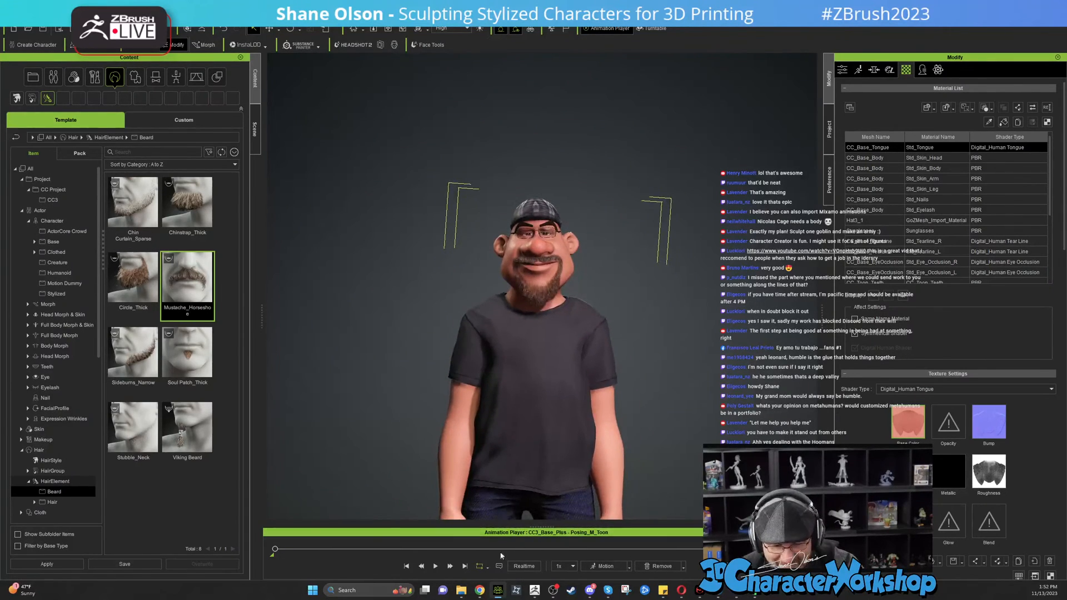
{"action": "left_click", "coordinate": [434, 566]}
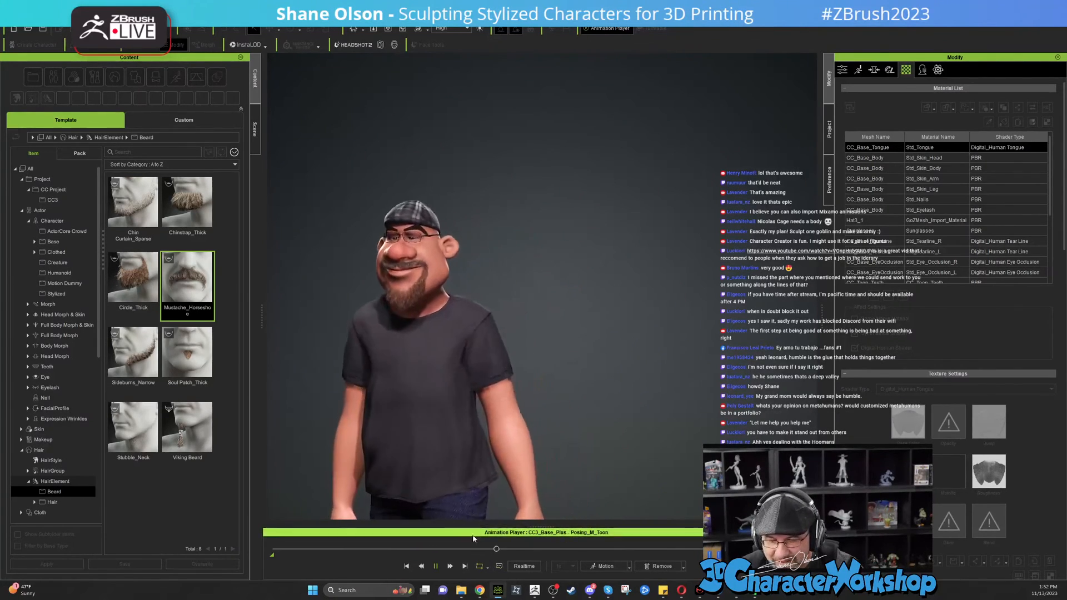
{"action": "left_click", "coordinate": [437, 566]}
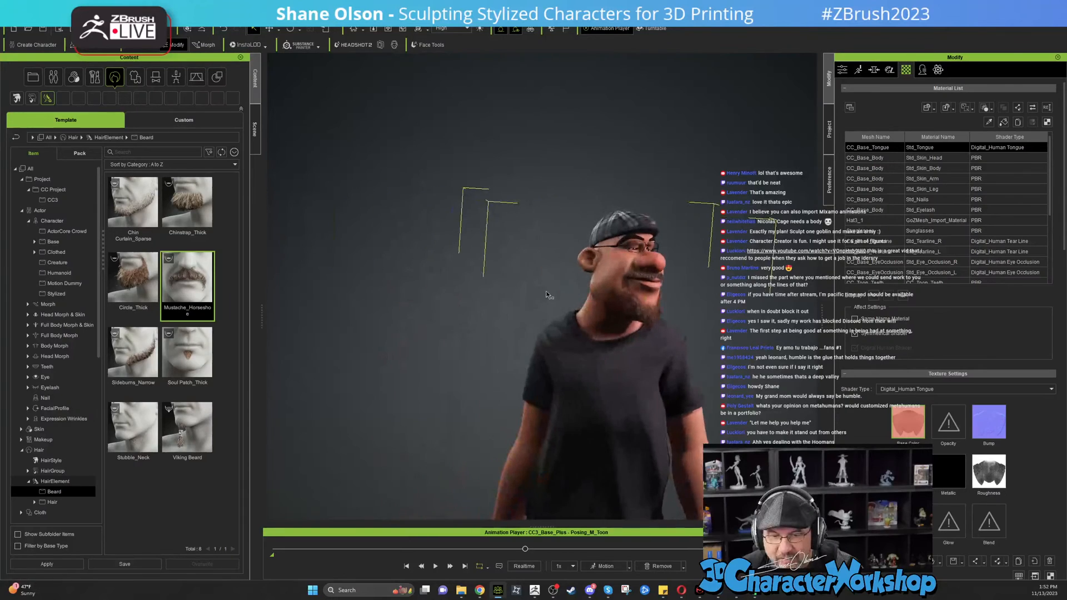
{"action": "middle_click_drag", "start_coordinate": [560, 290], "coordinate": [510, 333]}
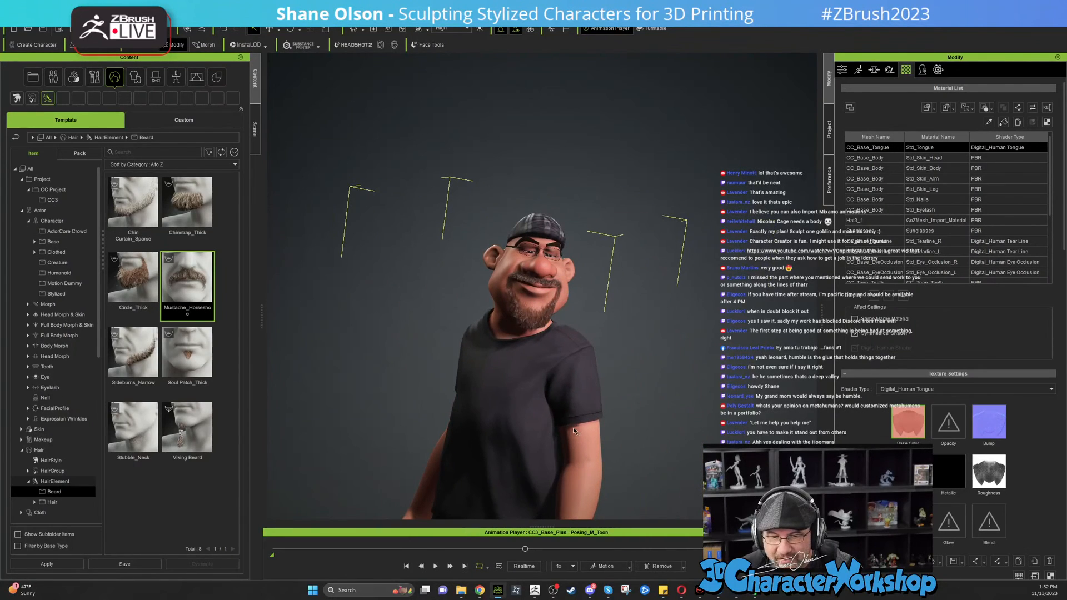
Step: Remove the motion from the character and frame his head close up
{"action": "left_click", "coordinate": [684, 566]}
{"action": "left_click", "coordinate": [667, 555]}
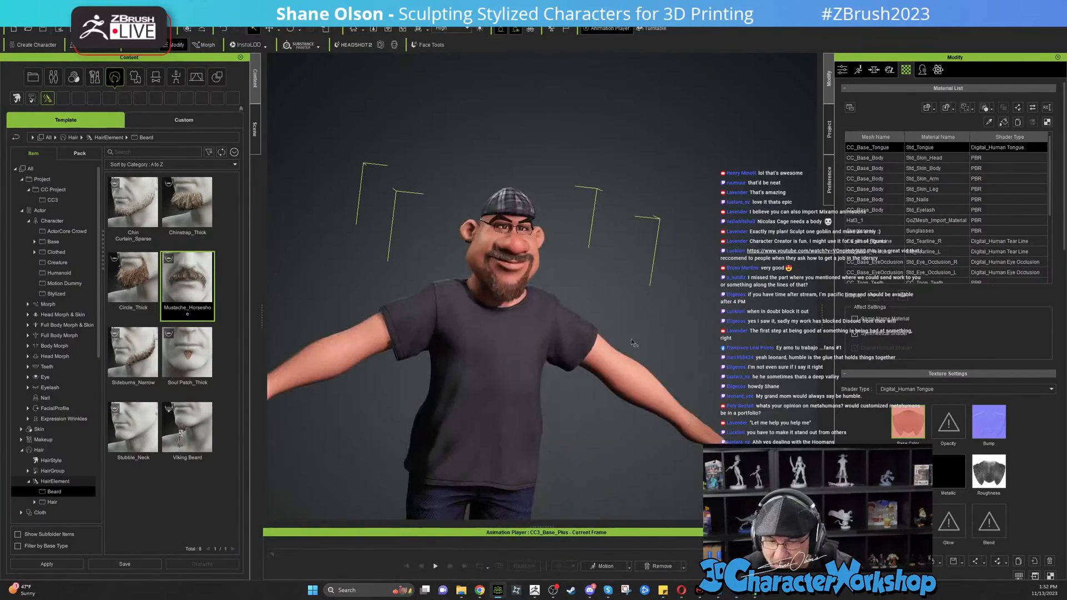
{"action": "middle_click_drag", "start_coordinate": [655, 227], "coordinate": [537, 361]}
{"action": "scroll", "coordinate": [633, 222], "scroll_direction": "up", "scroll_amount": 5}
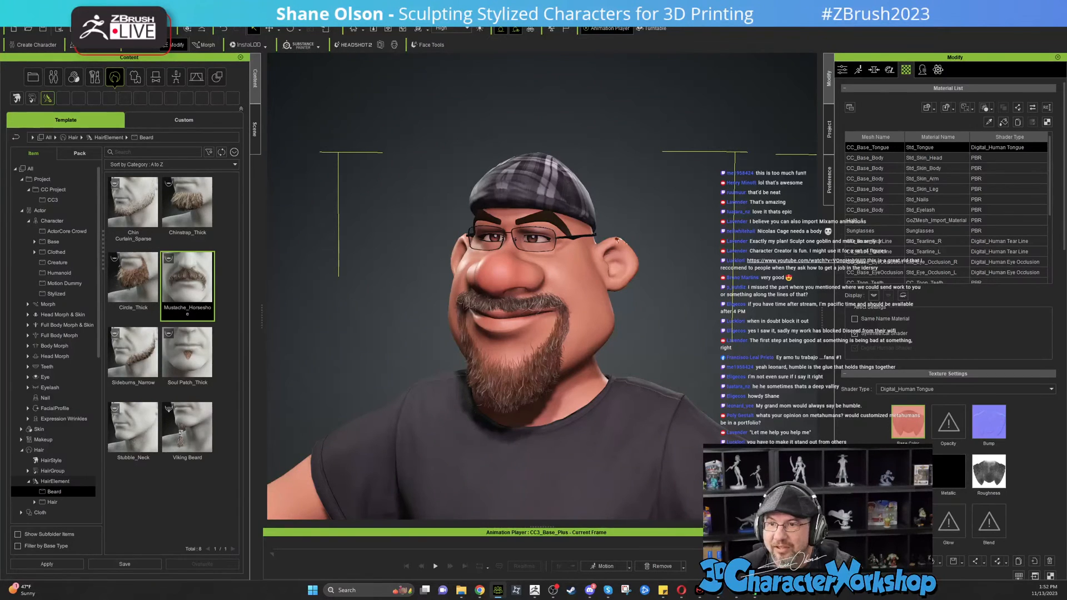
Step: Examine the bearded character's cap, glasses, beard and upper body from the side and three-quarter angles
{"action": "right_click_drag", "start_coordinate": [676, 209], "coordinate": [555, 118]}
{"action": "right_click_drag", "start_coordinate": [533, 200], "coordinate": [636, 259]}
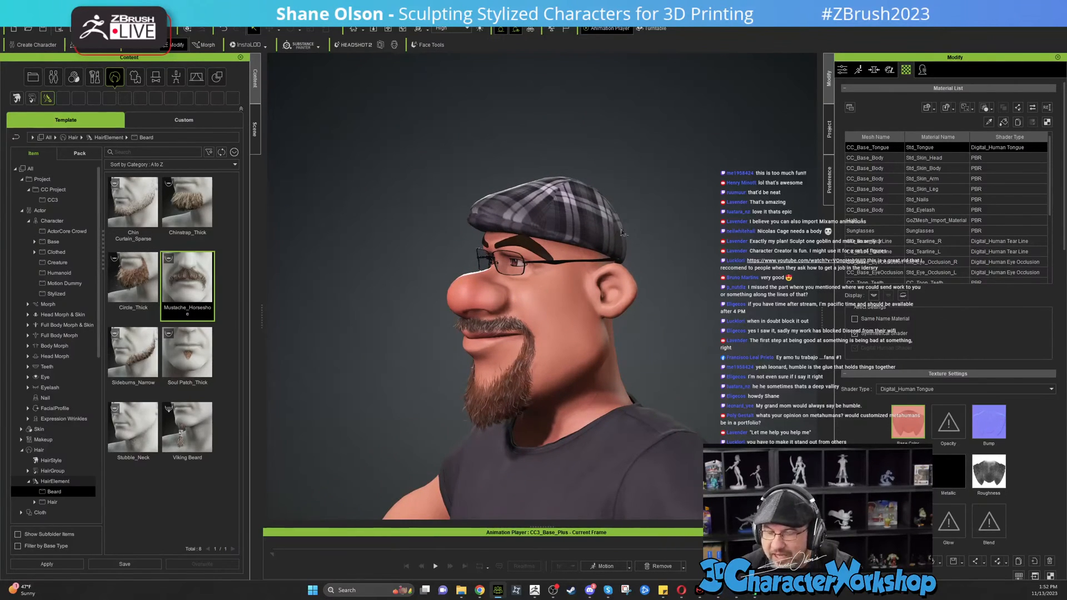
{"action": "right_click_drag", "start_coordinate": [743, 311], "coordinate": [732, 307]}
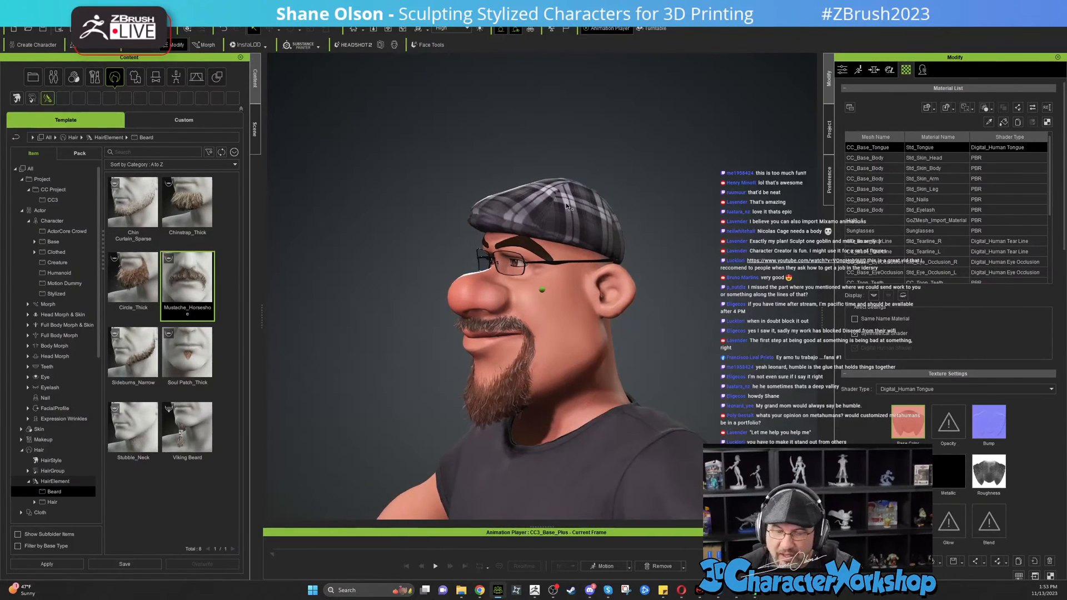
{"action": "right_click_drag", "start_coordinate": [684, 278], "coordinate": [539, 257]}
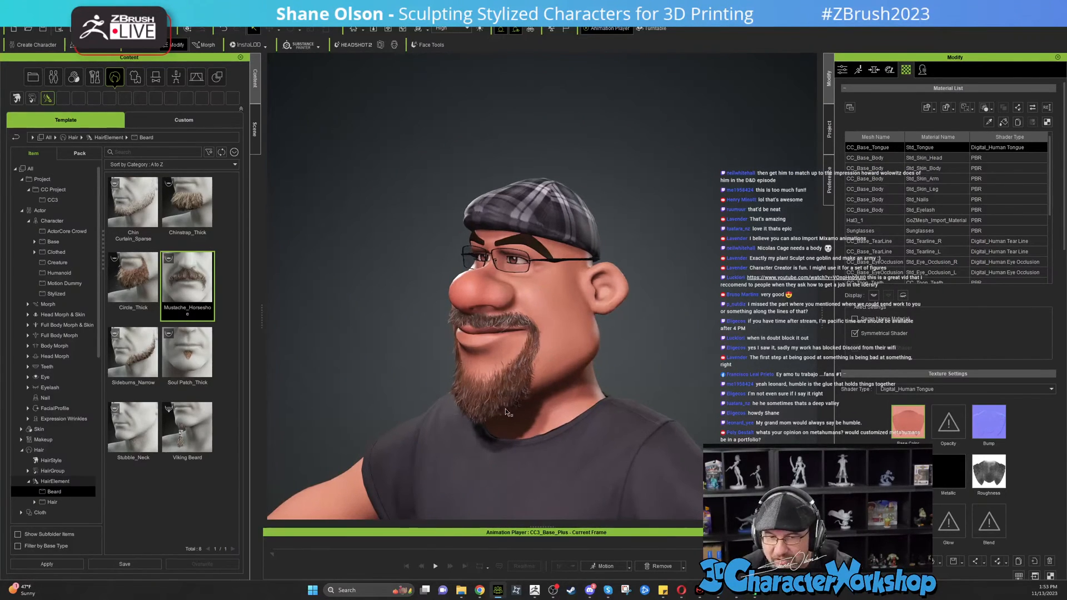
{"action": "scroll", "coordinate": [307, 191], "scroll_direction": "down", "scroll_amount": 5}
{"action": "right_click_drag", "start_coordinate": [631, 275], "coordinate": [650, 268]}
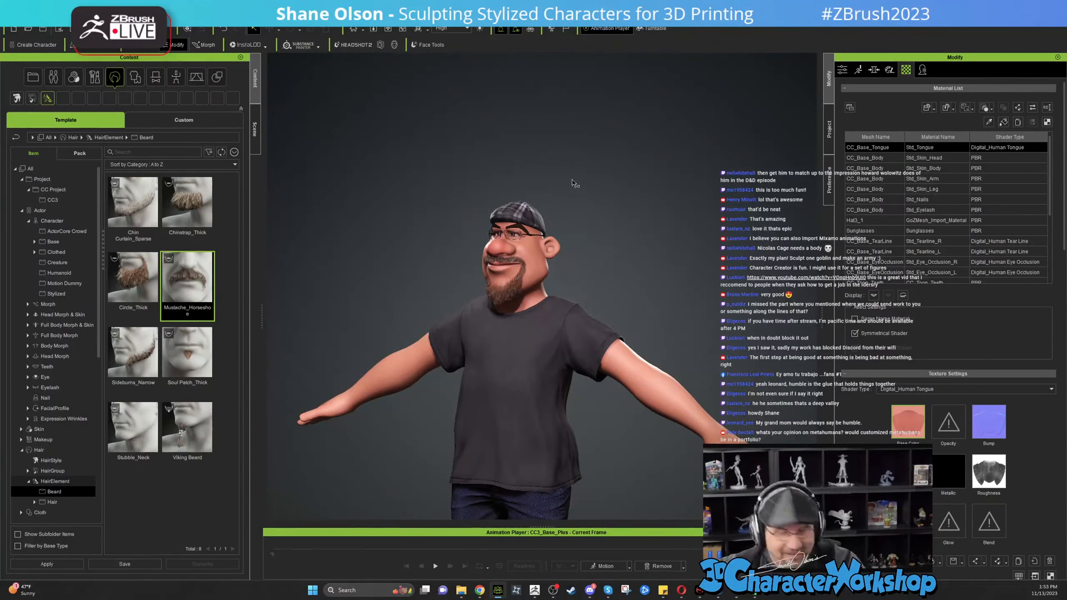
{"action": "right_click_drag", "start_coordinate": [571, 179], "coordinate": [603, 189]}
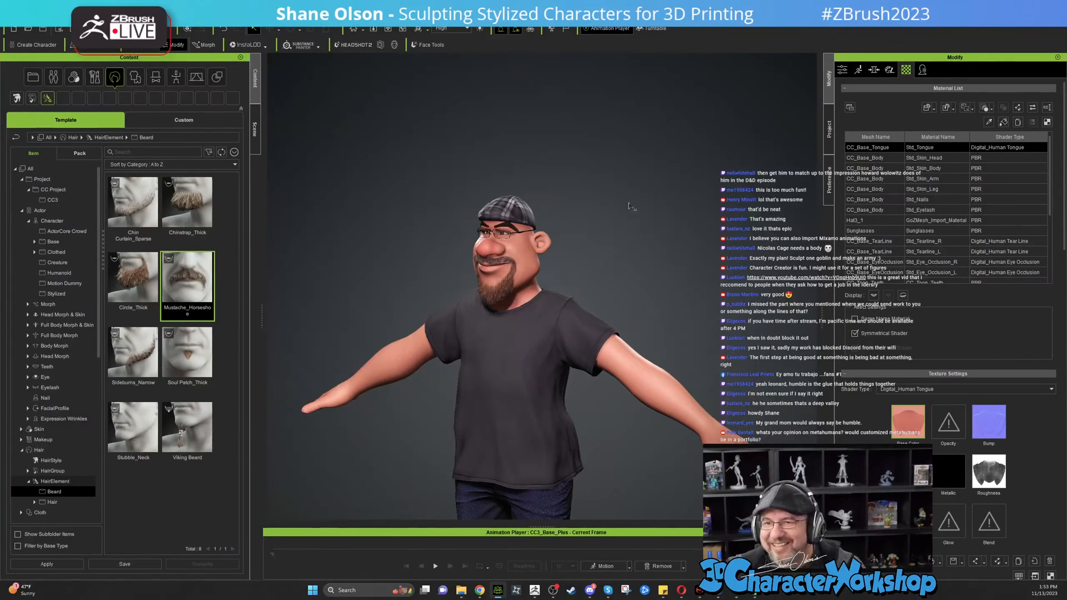
{"action": "right_click_drag", "start_coordinate": [616, 208], "coordinate": [615, 209]}
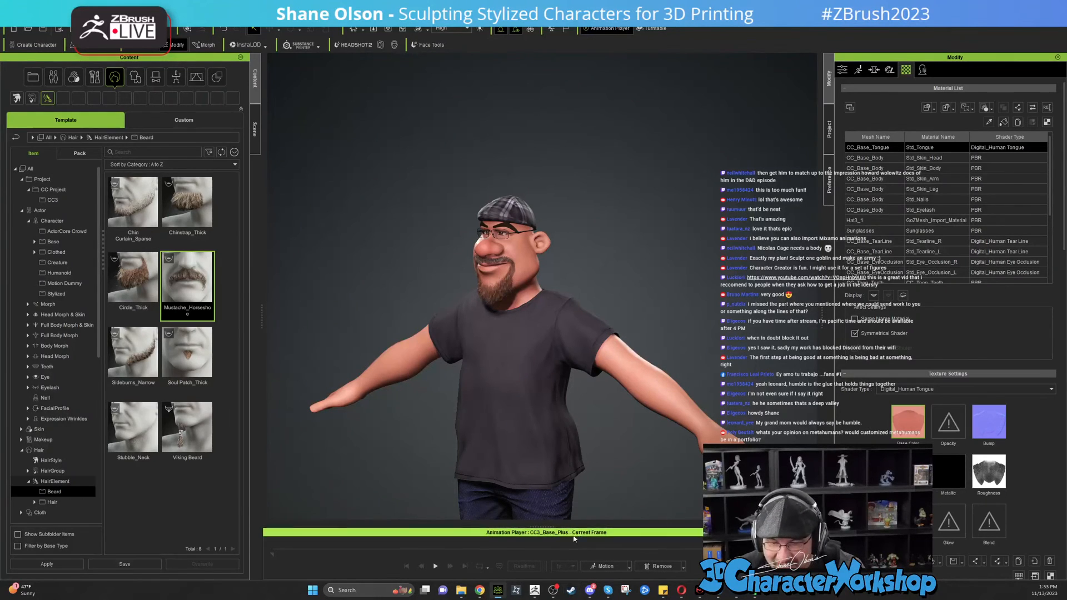
Step: Switch to ZBrush and activate the soft paint brush with an Rgb Intensity of 10 for the head
{"action": "left_click", "coordinate": [534, 590]}
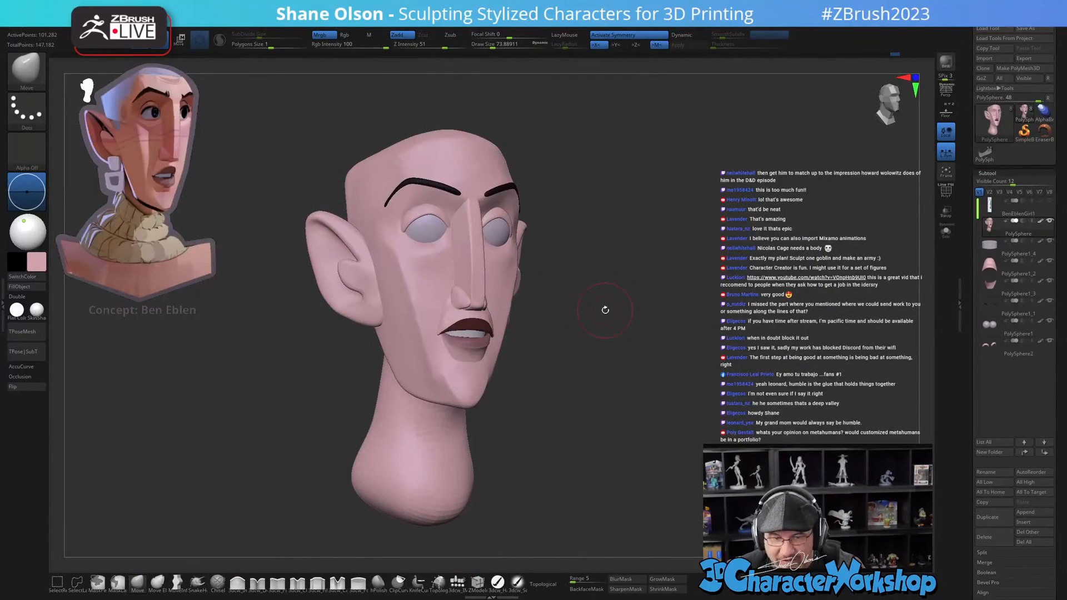
{"action": "mouse_move", "coordinate": [566, 308]}
{"action": "right_mouse_down"}
{"action": "mouse_move", "coordinate": [410, 317]}
{"action": "mouse_move", "coordinate": [664, 361]}
{"action": "mouse_move", "coordinate": [656, 366]}
{"action": "right_mouse_up"}
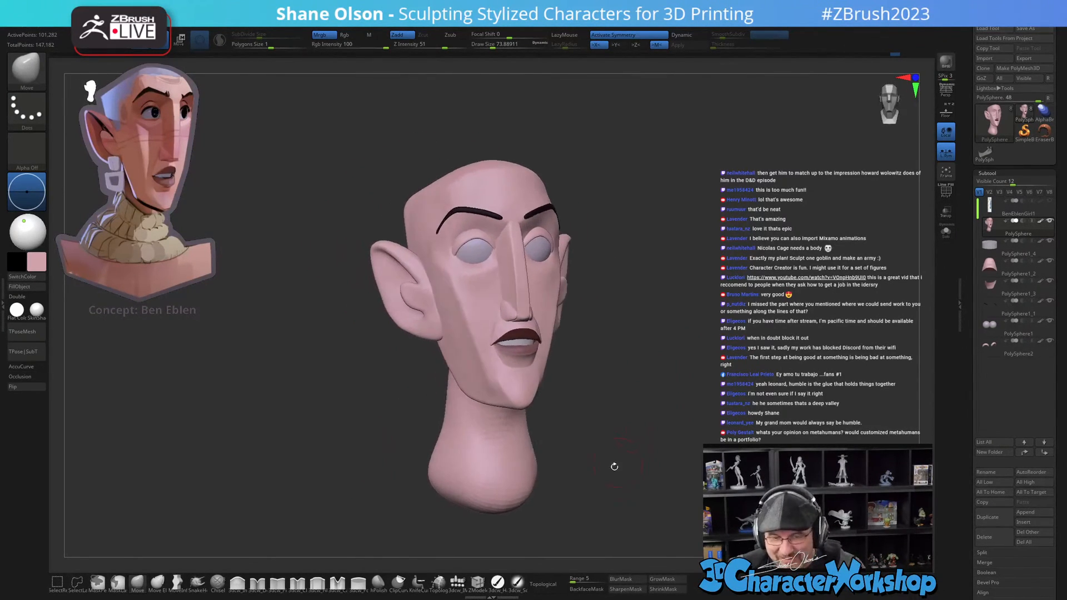
{"action": "left_click", "coordinate": [518, 581]}
{"action": "left_click_drag", "start_coordinate": [330, 43], "coordinate": [340, 52]}
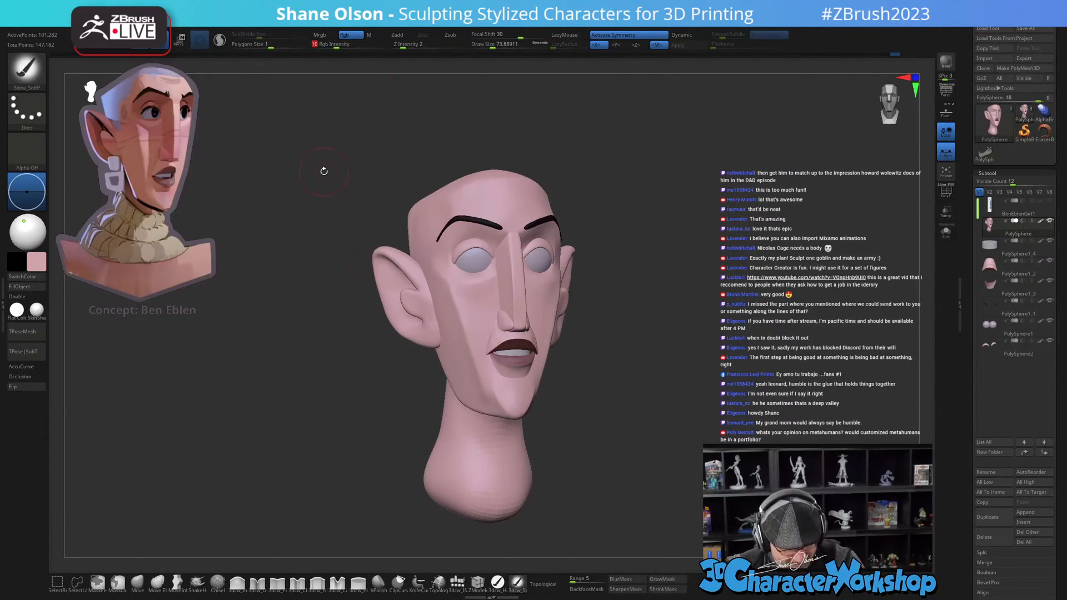
Step: Sample a reddish-brown skin color from the concept art and enlarge the brush's draw size to about 234
{"action": "key", "text": "shift+z"}
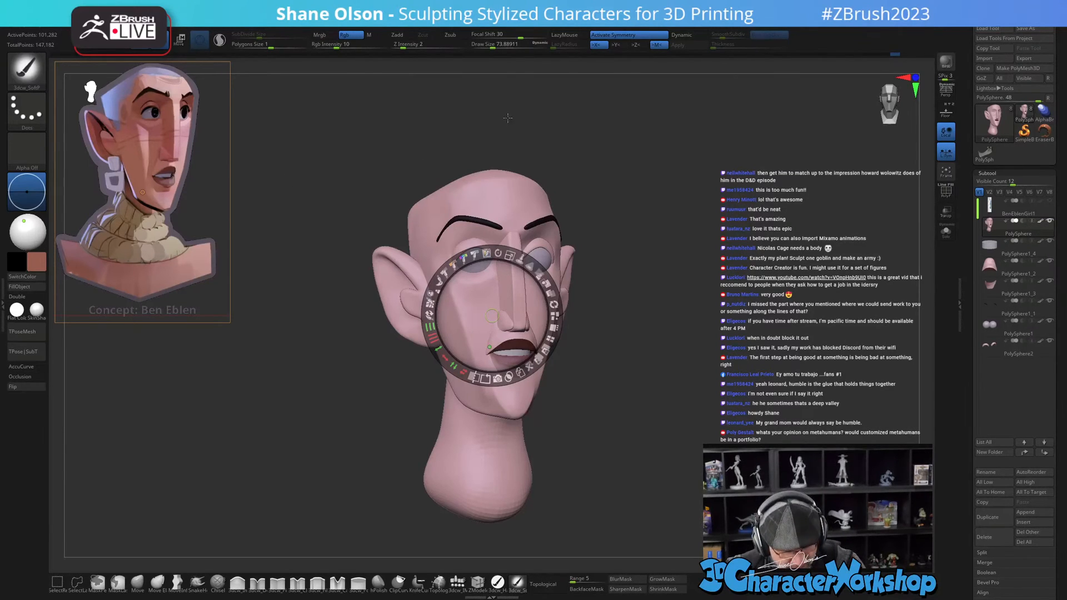
{"action": "key", "text": "z"}
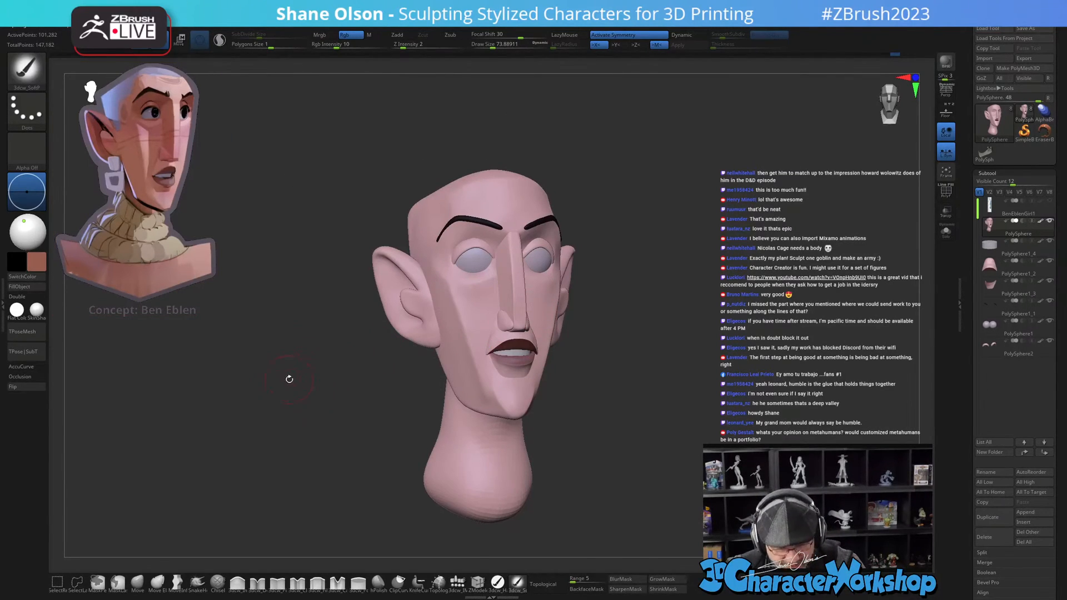
{"action": "key", "text": "s"}
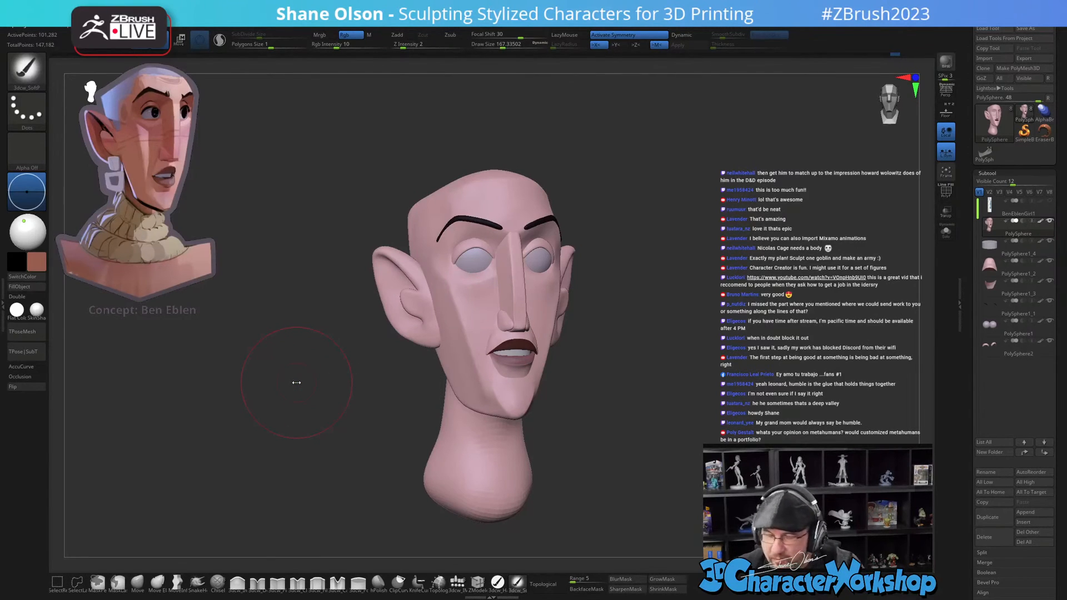
{"action": "mouse_move", "coordinate": [587, 423]}
{"action": "left_mouse_down"}
{"action": "mouse_move", "coordinate": [627, 397]}
{"action": "mouse_move", "coordinate": [655, 414]}
{"action": "mouse_move", "coordinate": [634, 456]}
{"action": "mouse_move", "coordinate": [661, 438]}
{"action": "mouse_move", "coordinate": [652, 442]}
{"action": "left_mouse_up"}
{"action": "key", "text": "s"}
{"action": "left_click", "coordinate": [663, 454]}
Step: Turn on the polyframe display and center the whole head in front view to show its polygroups
{"action": "right_click_drag", "start_coordinate": [521, 386], "coordinate": [537, 380]}
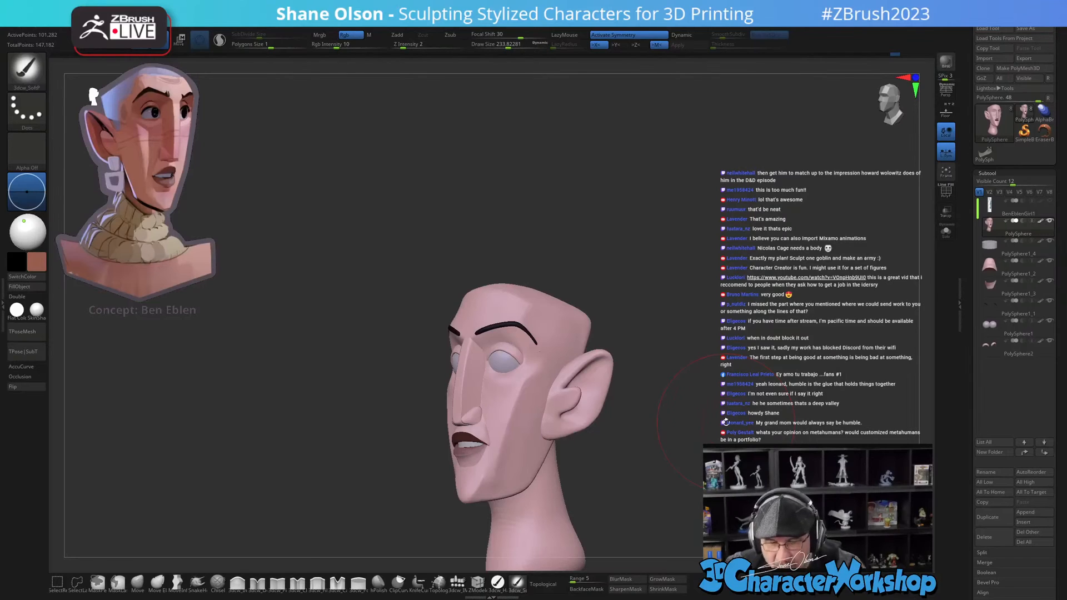
{"action": "left_click_drag", "start_coordinate": [683, 395], "coordinate": [705, 399]}
{"action": "key", "text": "shift+f"}
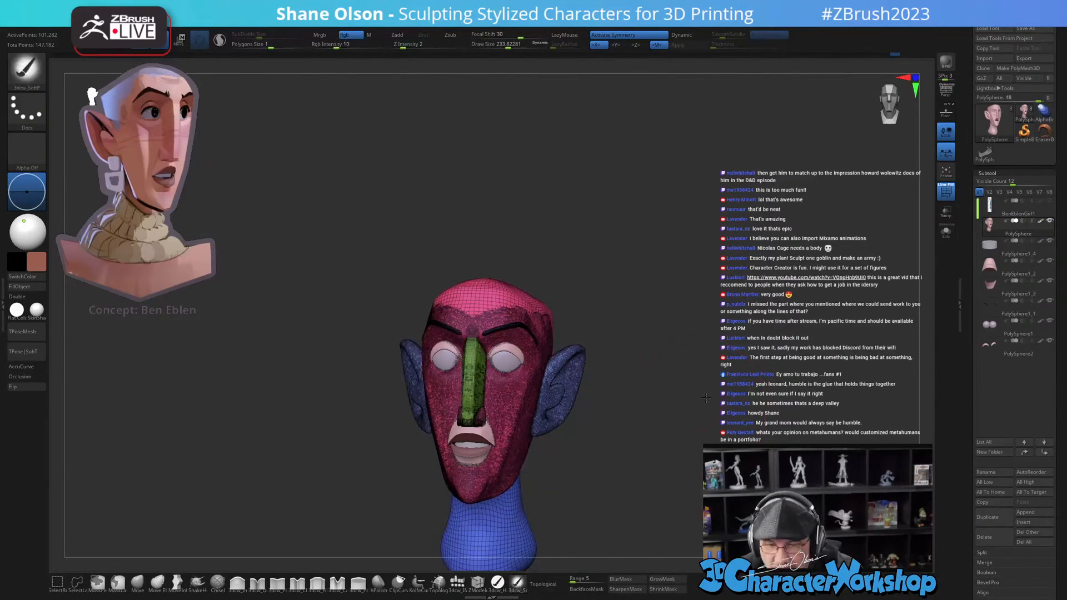
{"action": "left_click_drag", "start_coordinate": [704, 353], "coordinate": [664, 285], "text": "alt"}
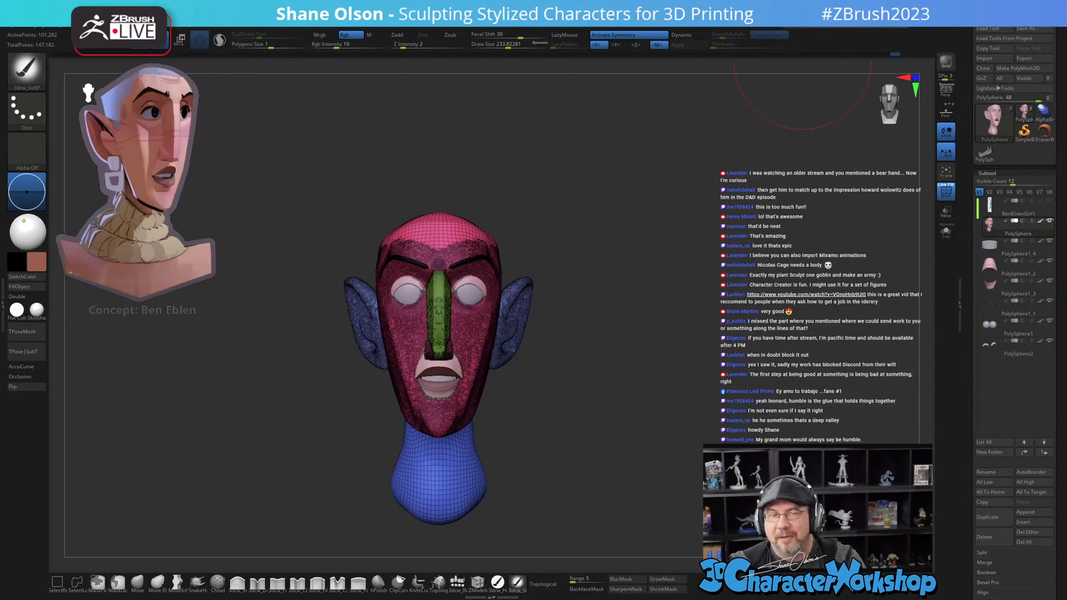
{"action": "key", "text": "shift"}
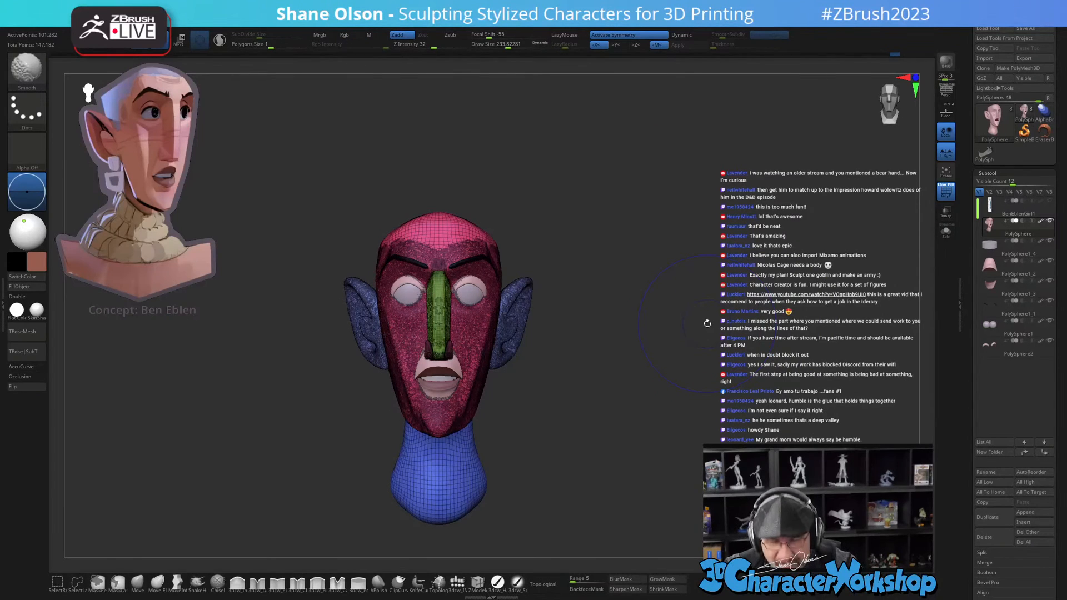
Step: Reduce the paint brush's draw size to about 101 and show the head's polygroups from the front
{"action": "key", "text": "shift+f"}
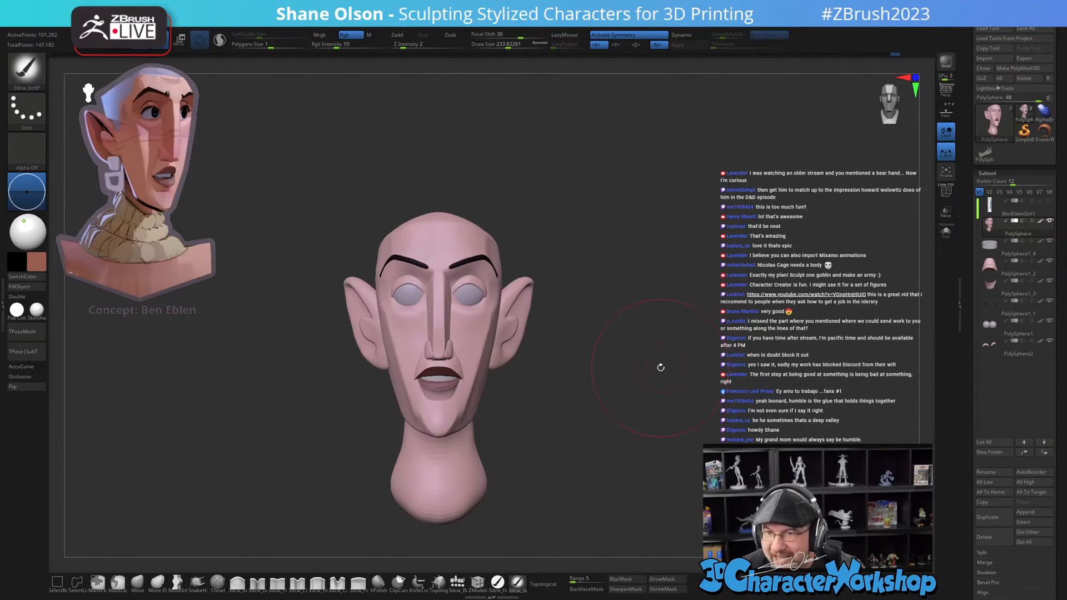
{"action": "left_click_drag", "start_coordinate": [643, 376], "coordinate": [626, 378]}
{"action": "left_click_drag", "start_coordinate": [672, 330], "coordinate": [739, 372], "text": "alt"}
{"action": "key", "text": "s"}
{"action": "mouse_move", "coordinate": [771, 382]}
{"action": "left_mouse_down", "text": "alt"}
{"action": "mouse_move", "coordinate": [841, 362]}
{"action": "mouse_move", "coordinate": [722, 418]}
{"action": "mouse_move", "coordinate": [679, 424]}
{"action": "left_mouse_up", "text": "alt"}
{"action": "key", "text": "s"}
{"action": "mouse_move", "coordinate": [525, 356]}
{"action": "right_mouse_down"}
{"action": "mouse_move", "coordinate": [560, 355]}
{"action": "mouse_move", "coordinate": [500, 311]}
{"action": "mouse_move", "coordinate": [558, 394]}
{"action": "mouse_move", "coordinate": [542, 333]}
{"action": "right_mouse_up"}
{"action": "key", "text": "shift"}
{"action": "key", "text": "shift+f"}
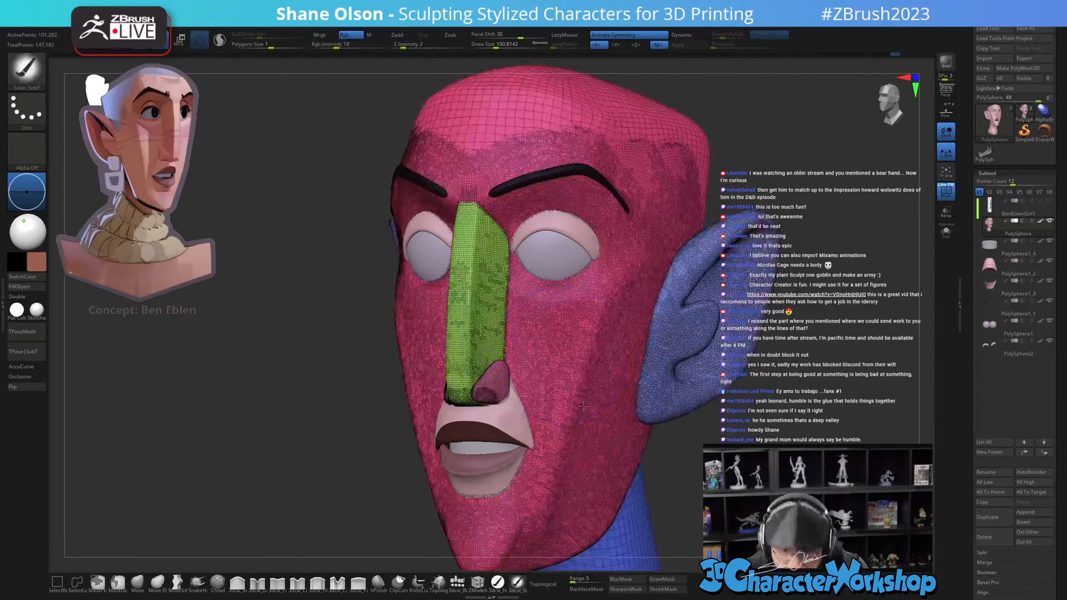
{"action": "right_click_drag", "start_coordinate": [721, 425], "coordinate": [724, 439]}
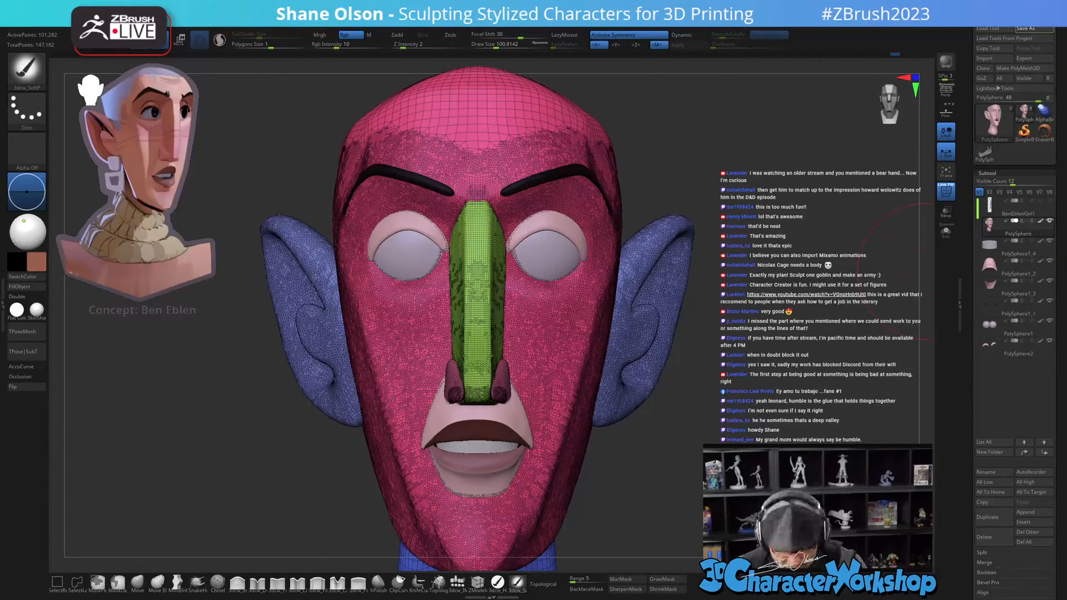
Step: Save the tool, reorder the two lip subtools directly below the head, and merge them down into it
{"action": "left_click", "coordinate": [1035, 28]}
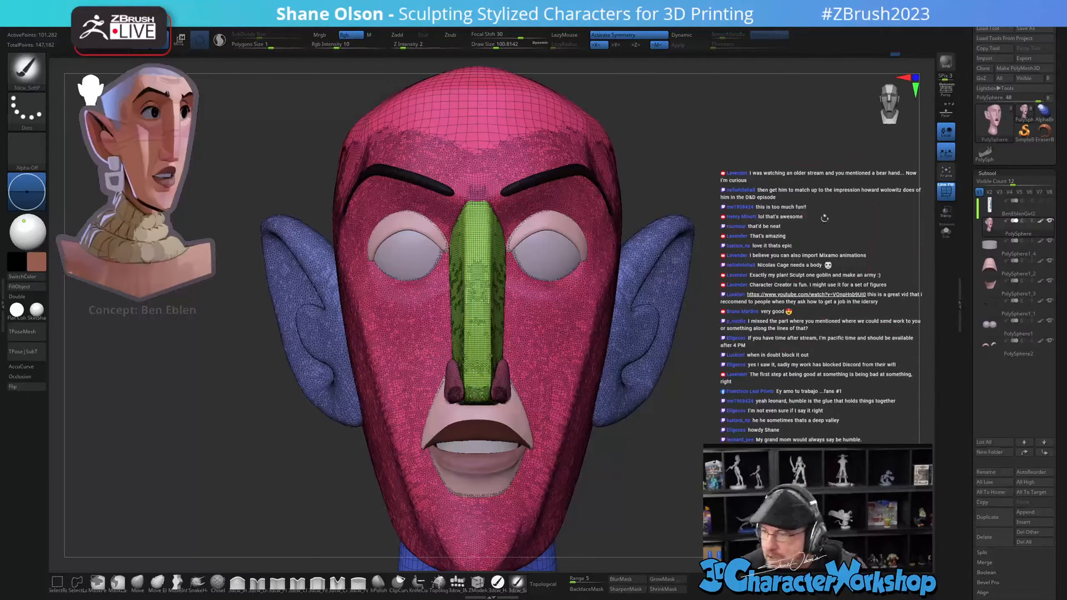
{"action": "left_click", "coordinate": [996, 265]}
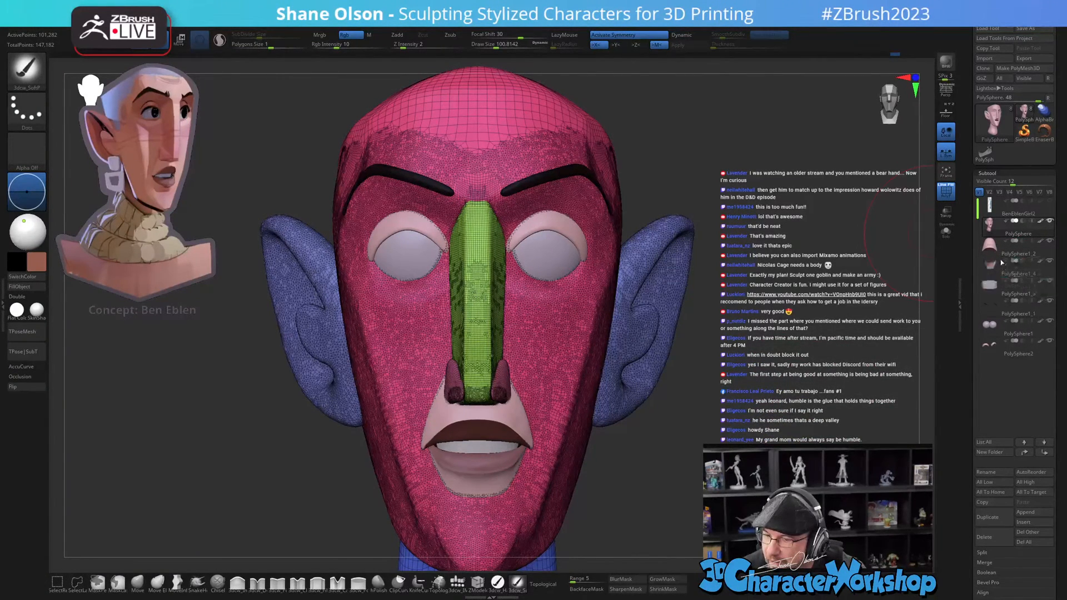
{"action": "mouse_move", "coordinate": [990, 229]}
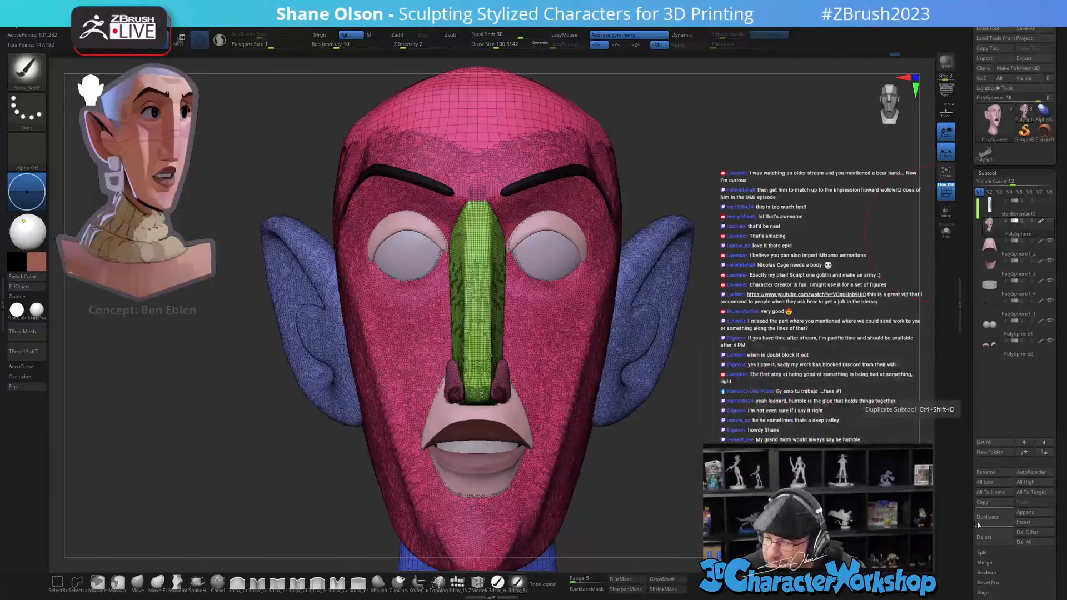
{"action": "left_click", "coordinate": [985, 561]}
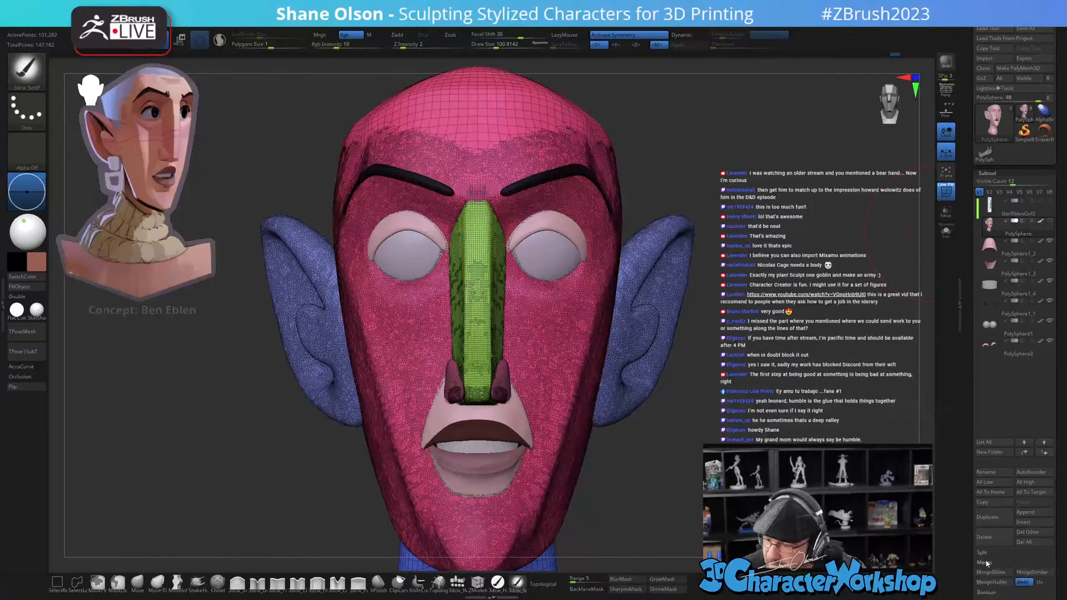
{"action": "left_click", "coordinate": [992, 571]}
{"action": "left_click", "coordinate": [984, 575]}
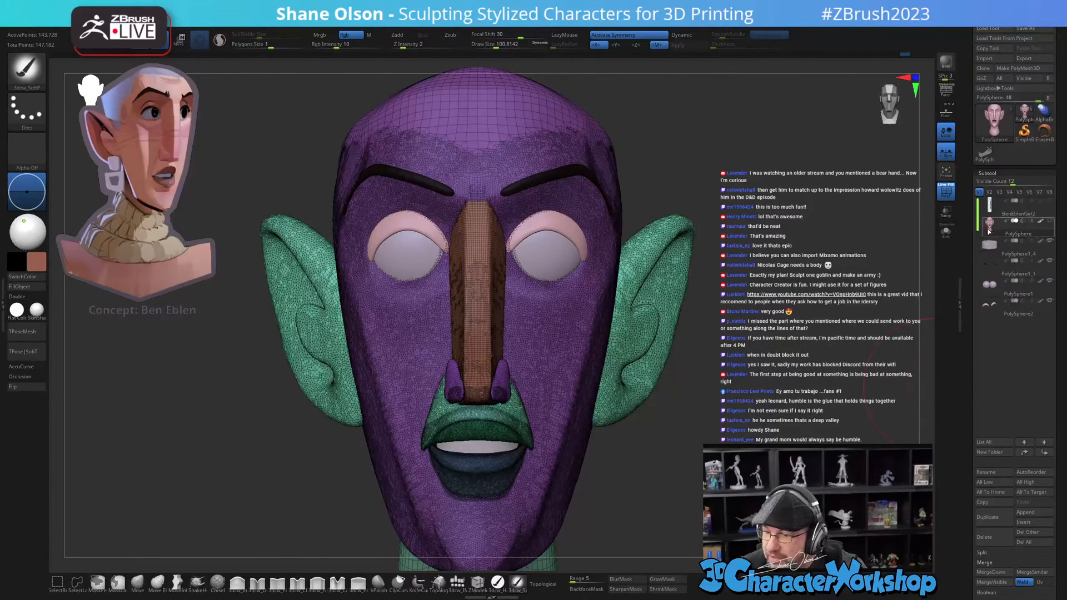
Step: Duplicate the merged head subtool and fuse the copy's separate parts with Remesh By Union, accepting the result
{"action": "left_click", "coordinate": [994, 520]}
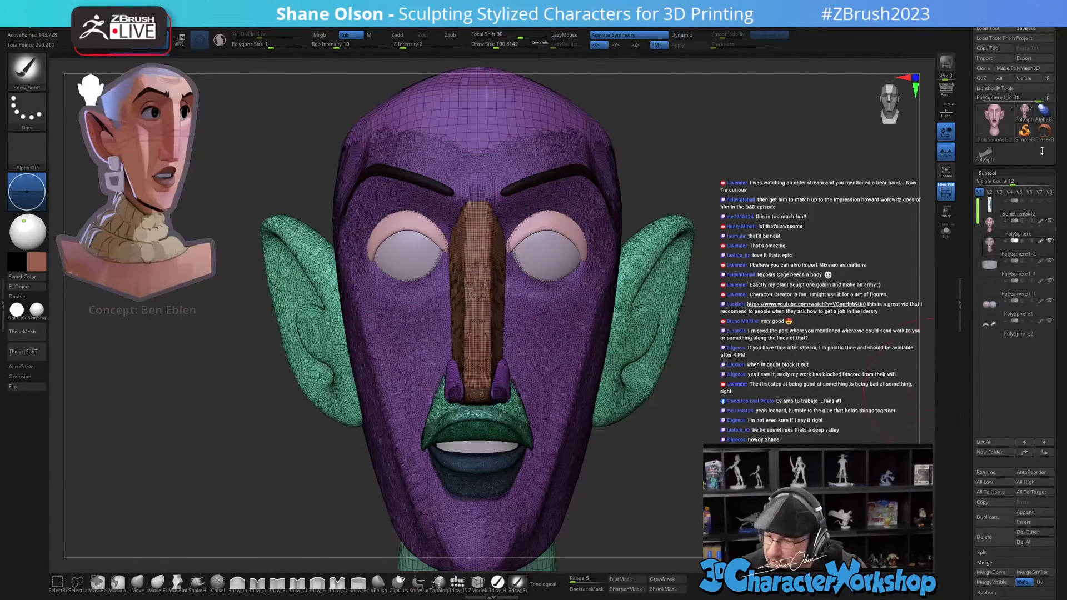
{"action": "left_click", "coordinate": [987, 253]}
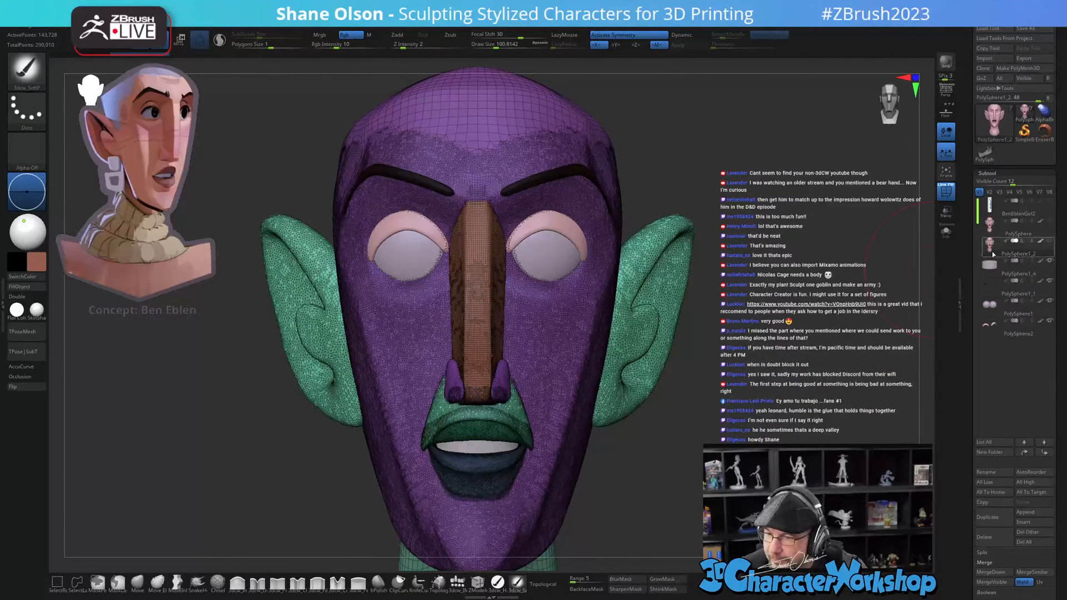
{"action": "key", "text": "w"}
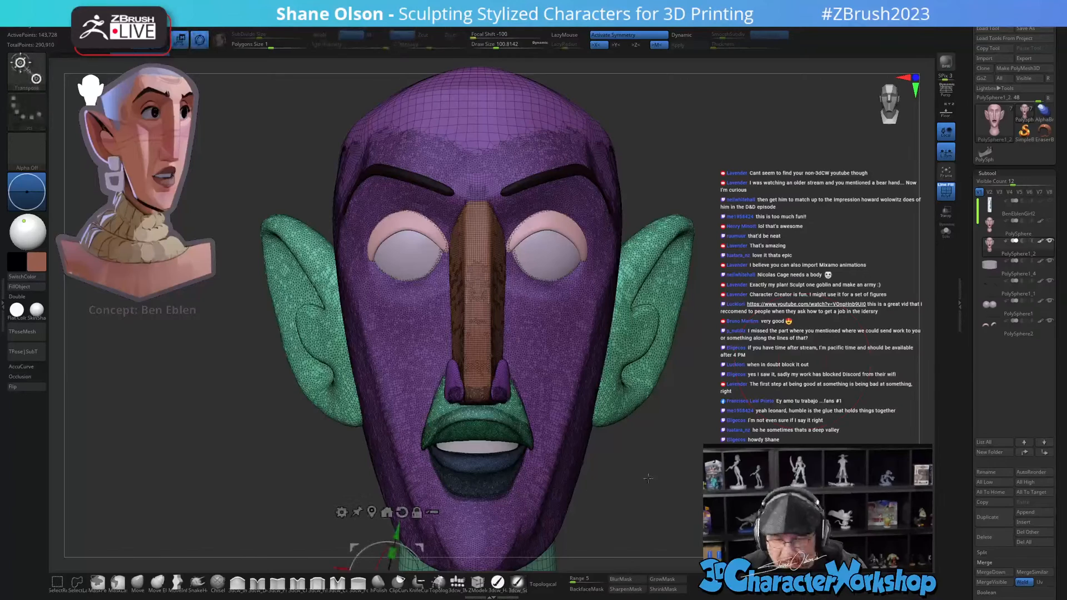
{"action": "left_click_drag", "start_coordinate": [770, 477], "coordinate": [802, 361], "text": "alt"}
{"action": "key", "text": "x"}
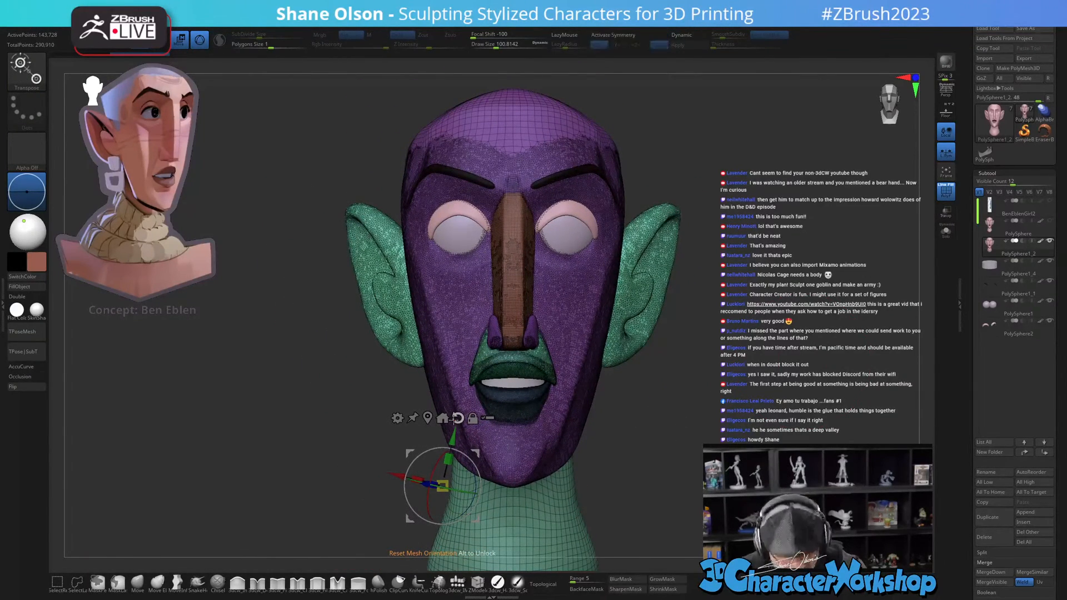
{"action": "left_click", "coordinate": [428, 417]}
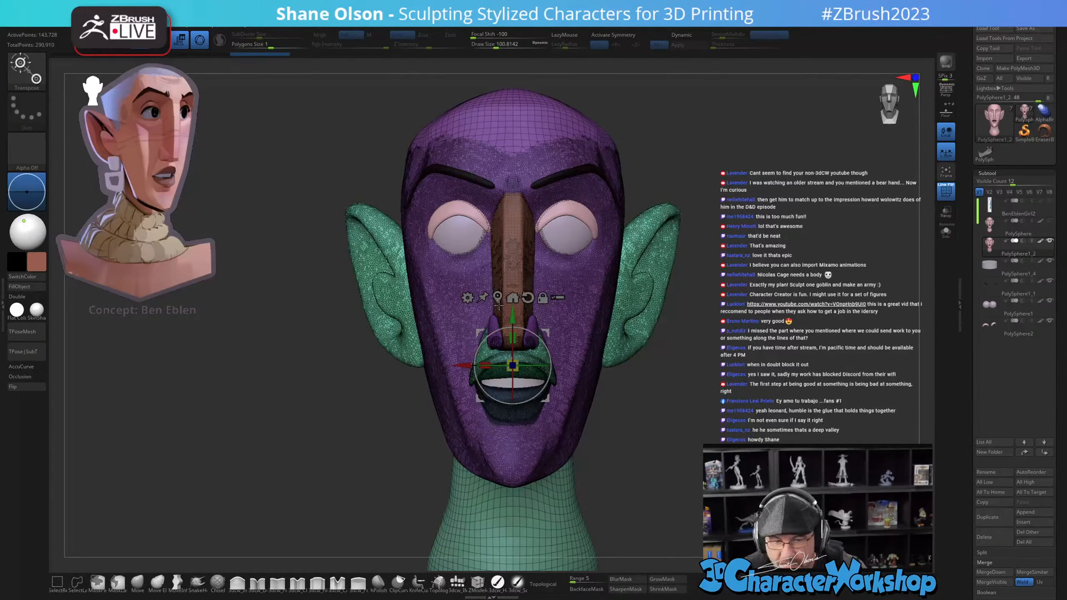
{"action": "key", "text": "x"}
{"action": "left_click", "coordinate": [468, 298]}
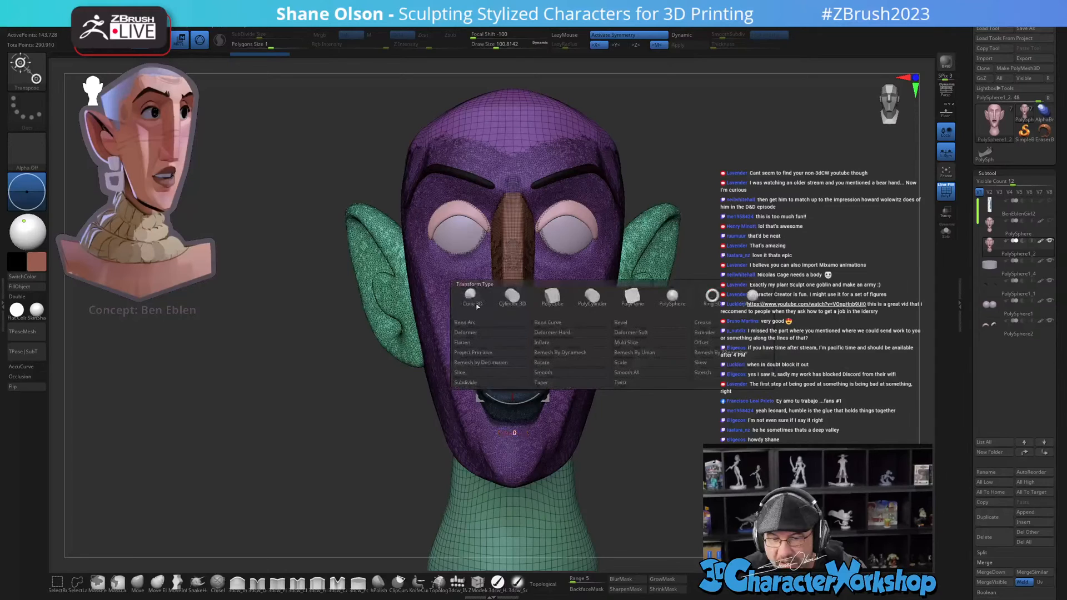
{"action": "left_click", "coordinate": [639, 353]}
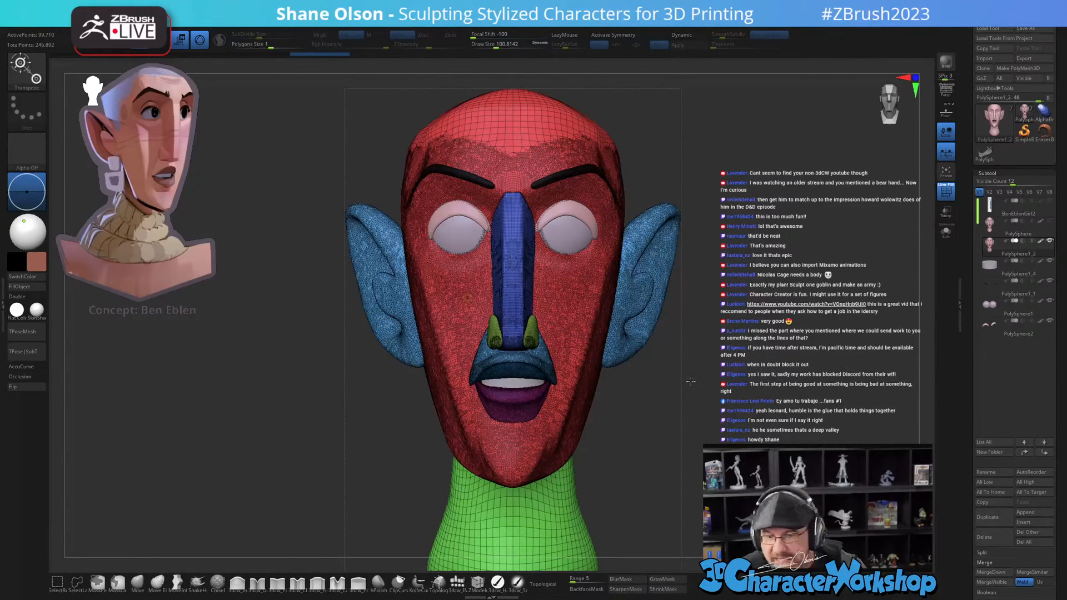
{"action": "left_click_drag", "start_coordinate": [690, 381], "coordinate": [639, 382]}
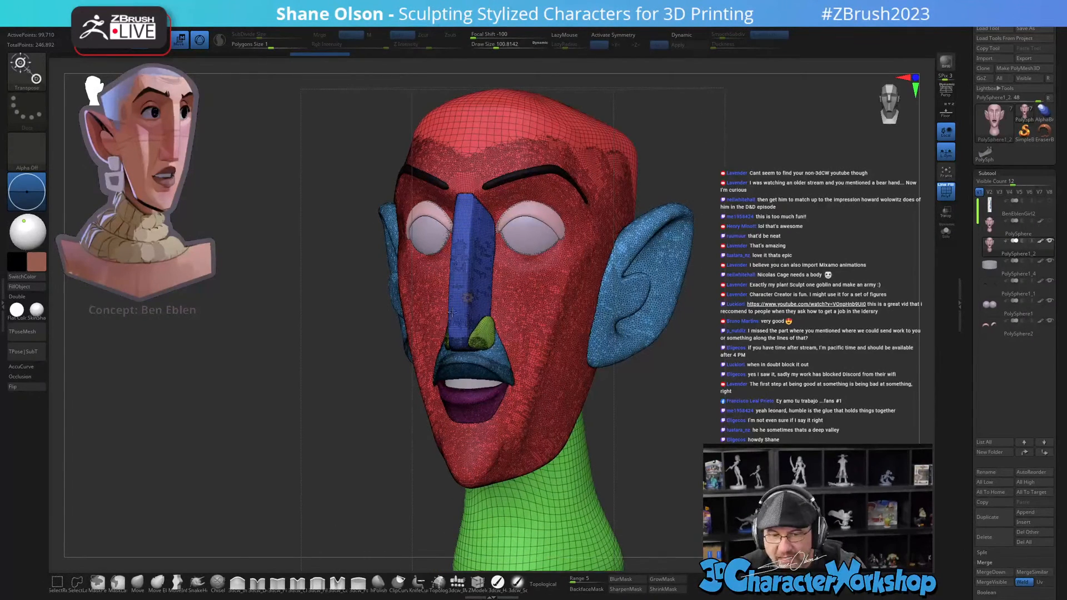
{"action": "left_click", "coordinate": [468, 298]}
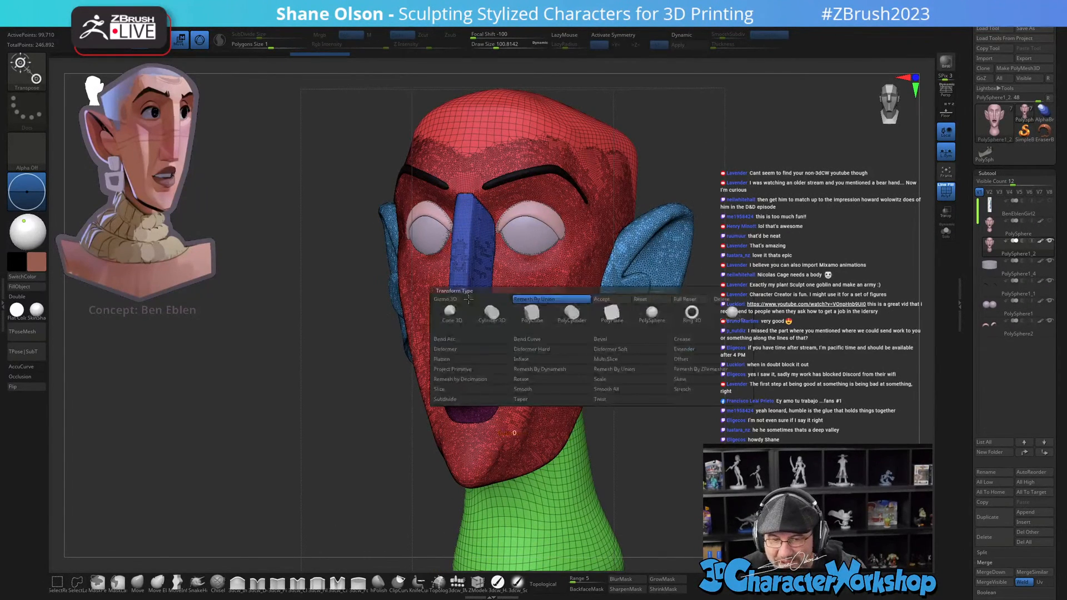
{"action": "left_click", "coordinate": [617, 301]}
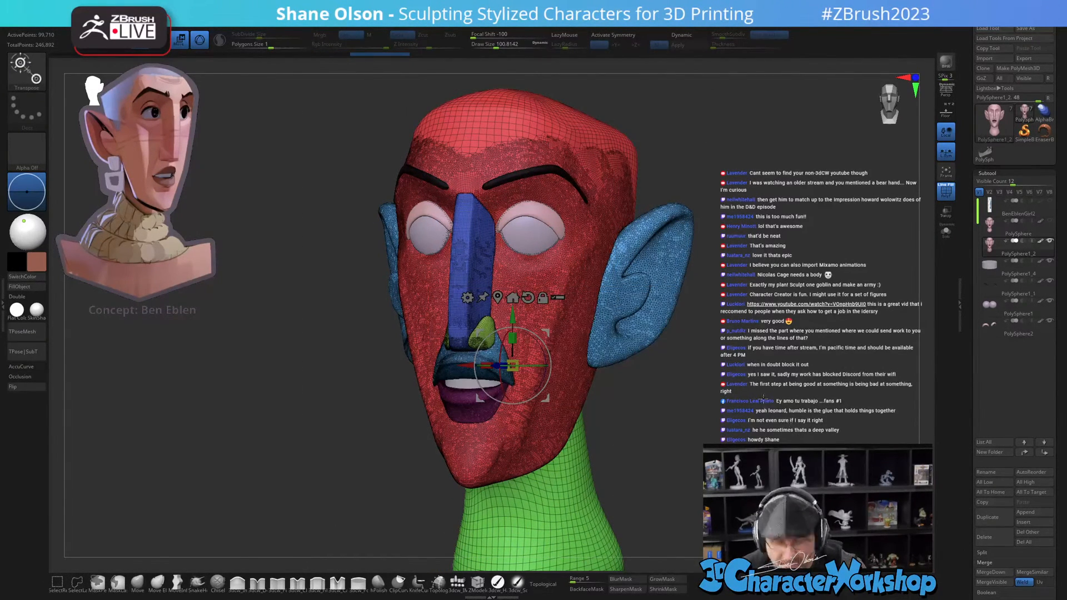
Step: Return to the paint brush, hide the polyframe, and check the fused head from the back and front
{"action": "key", "text": "q"}
{"action": "left_click_drag", "start_coordinate": [723, 425], "coordinate": [639, 429]}
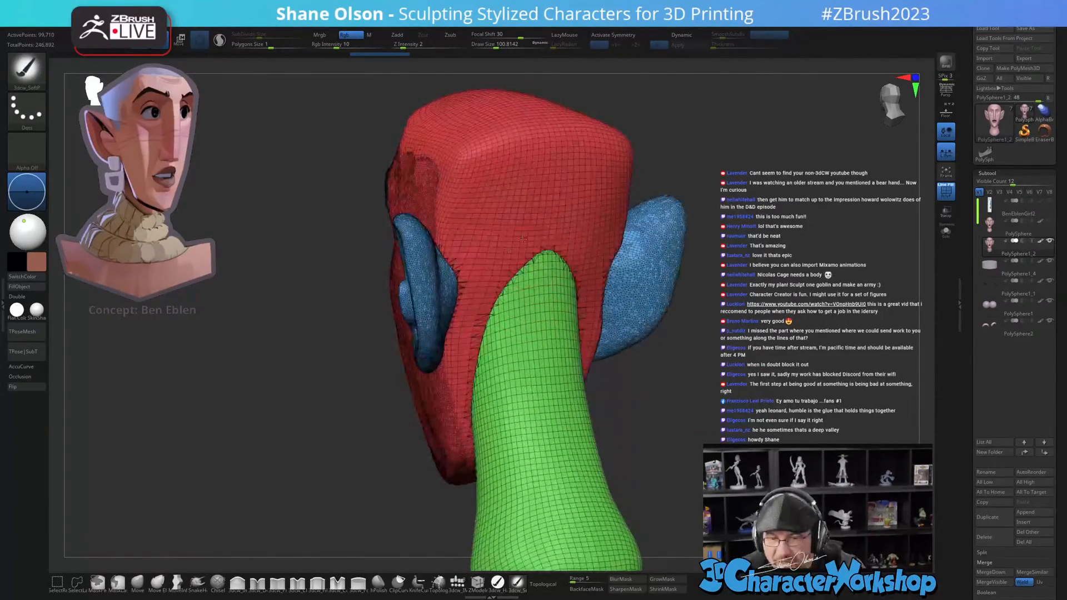
{"action": "key", "text": "shift+f"}
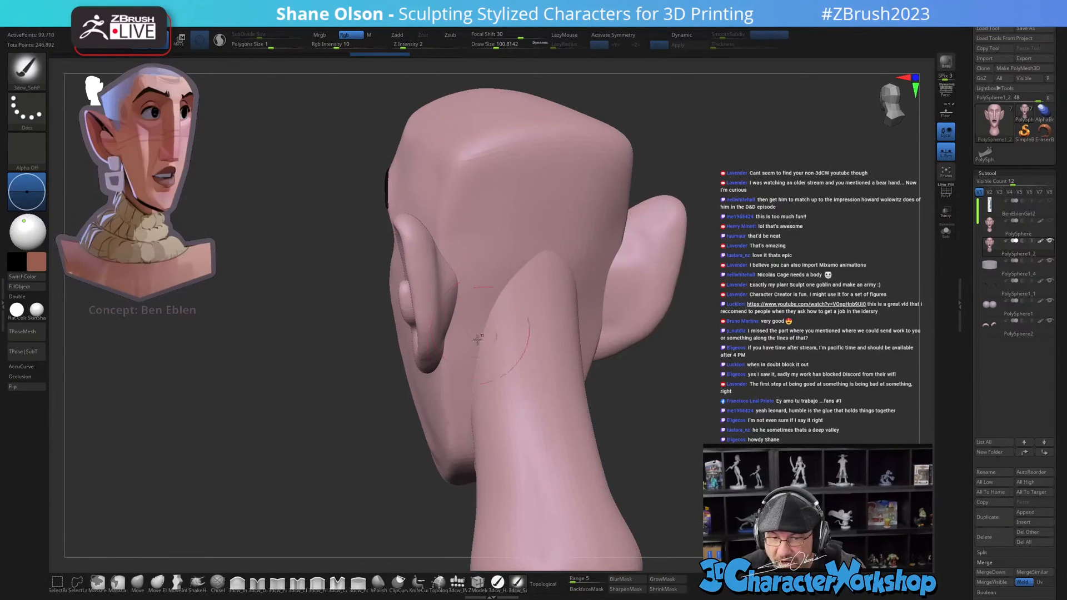
{"action": "mouse_move", "coordinate": [697, 435]}
{"action": "left_mouse_down"}
{"action": "mouse_move", "coordinate": [775, 434]}
{"action": "mouse_move", "coordinate": [741, 412]}
{"action": "mouse_move", "coordinate": [678, 433]}
{"action": "mouse_move", "coordinate": [704, 416]}
{"action": "left_mouse_up"}
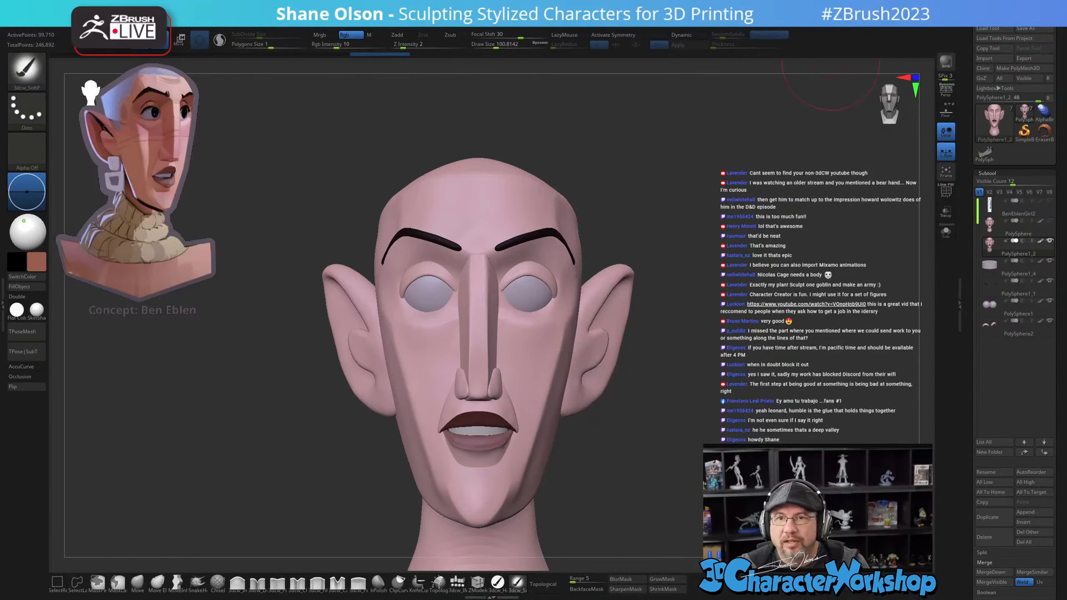
Step: Switch to the browser, select the Character Workshop YouTube channel's address for sharing, and return to ZBrush
{"action": "left_click_drag", "start_coordinate": [694, 149], "coordinate": [764, 90]}
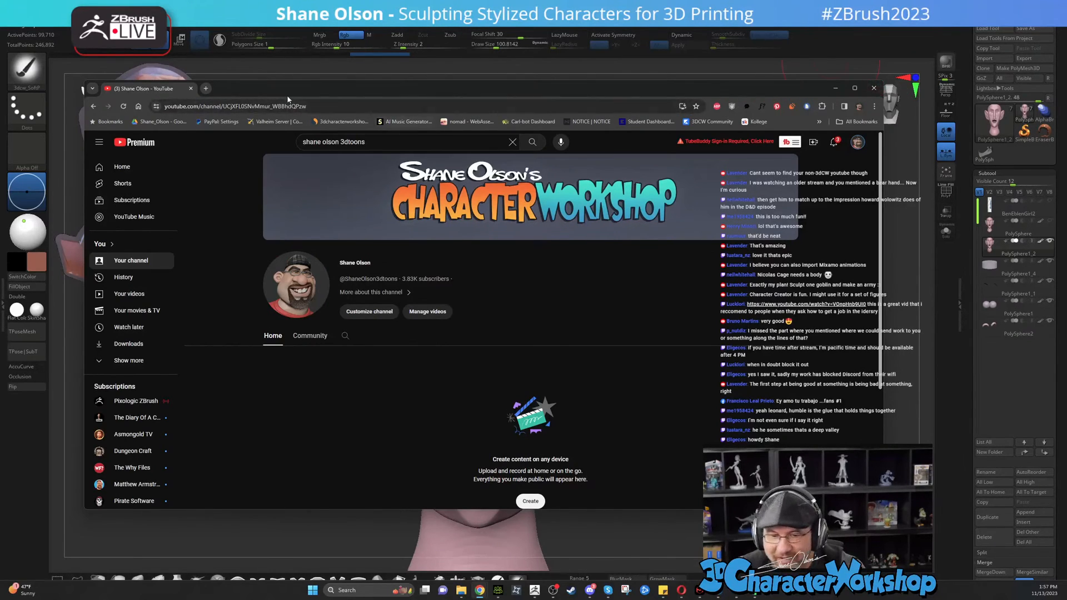
{"action": "left_click", "coordinate": [317, 105]}
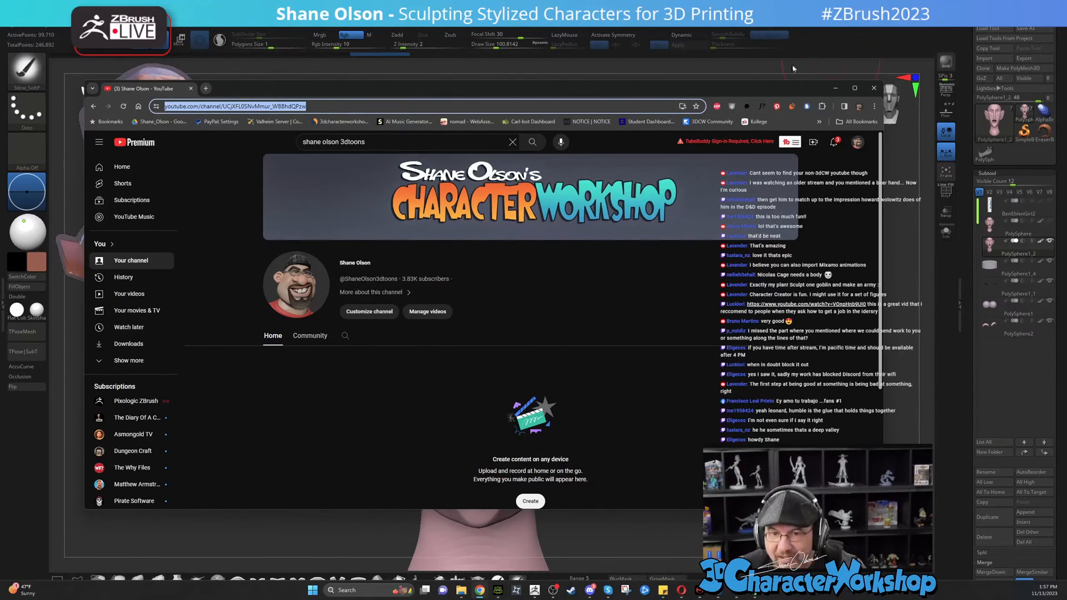
{"action": "left_click", "coordinate": [835, 88]}
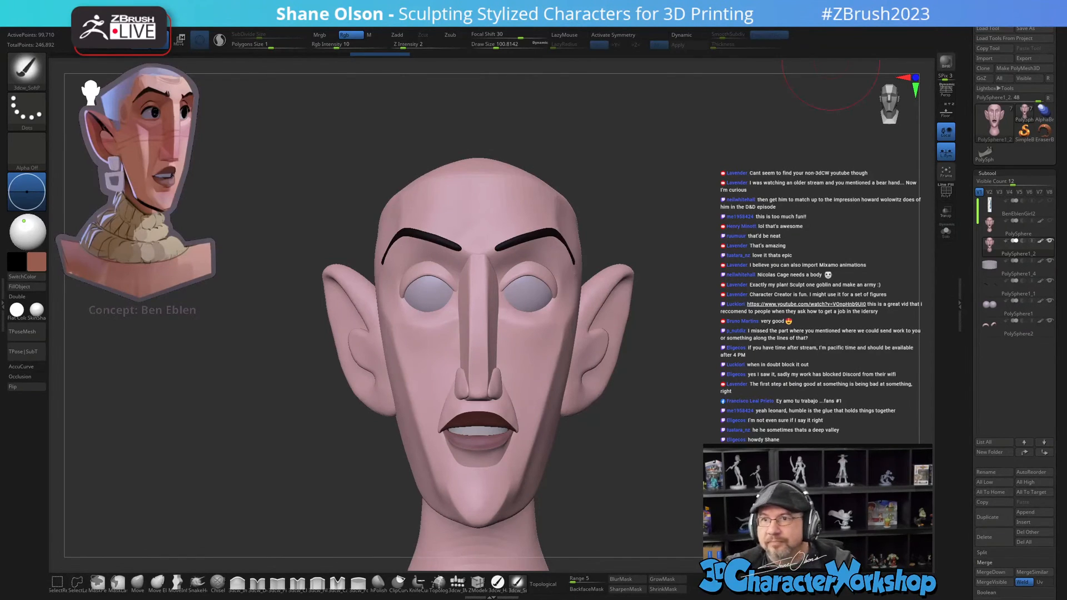
Step: Enable Sculptris Pro and symmetry for the fused head, with the polygroups shown around the mouth
{"action": "left_click_drag", "start_coordinate": [727, 334], "coordinate": [709, 317], "text": "alt"}
{"action": "left_click_drag", "start_coordinate": [708, 317], "coordinate": [672, 318]}
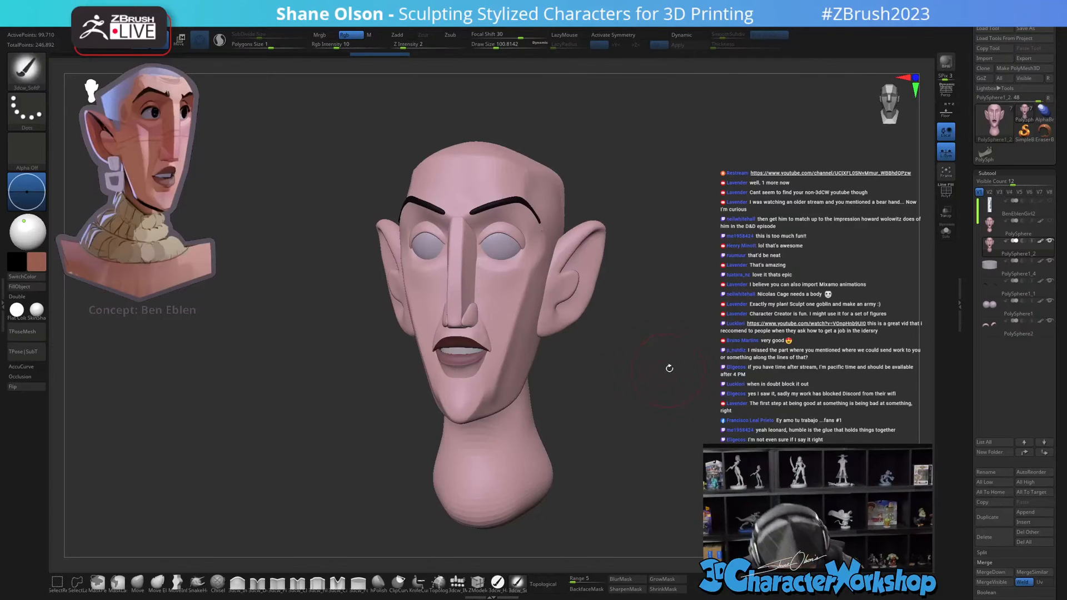
{"action": "left_click_drag", "start_coordinate": [687, 336], "coordinate": [678, 334]}
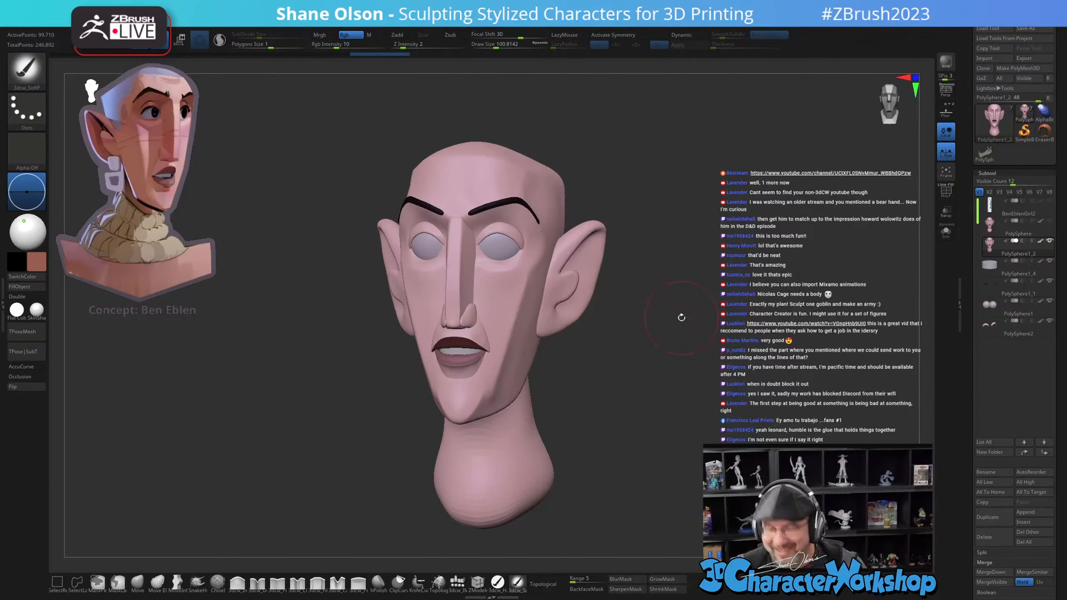
{"action": "right_click_drag", "start_coordinate": [681, 316], "coordinate": [682, 318], "text": "ctrl"}
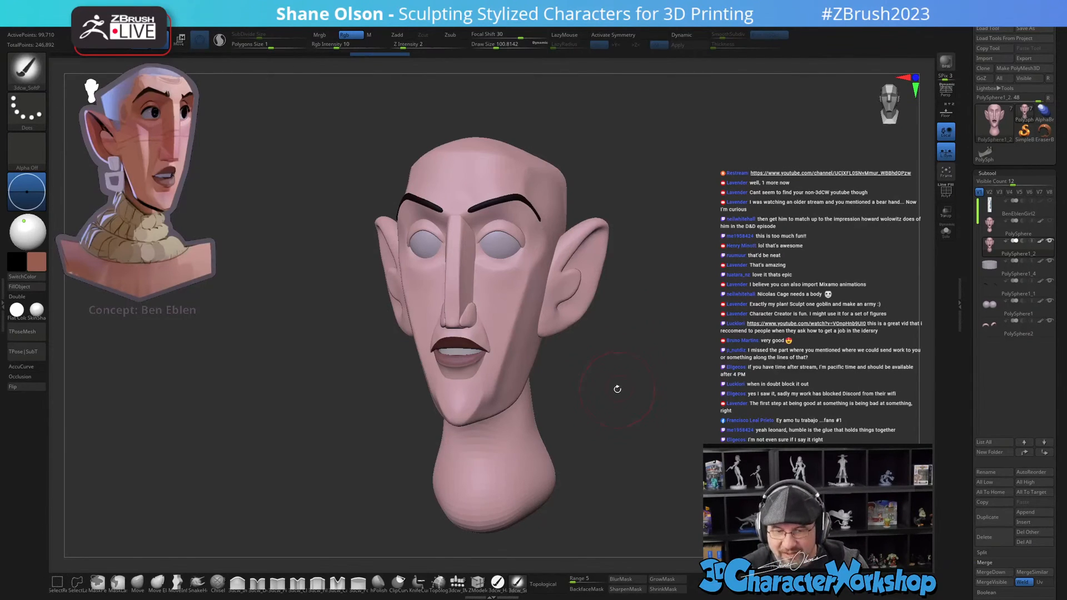
{"action": "left_click_drag", "start_coordinate": [633, 381], "coordinate": [581, 419]}
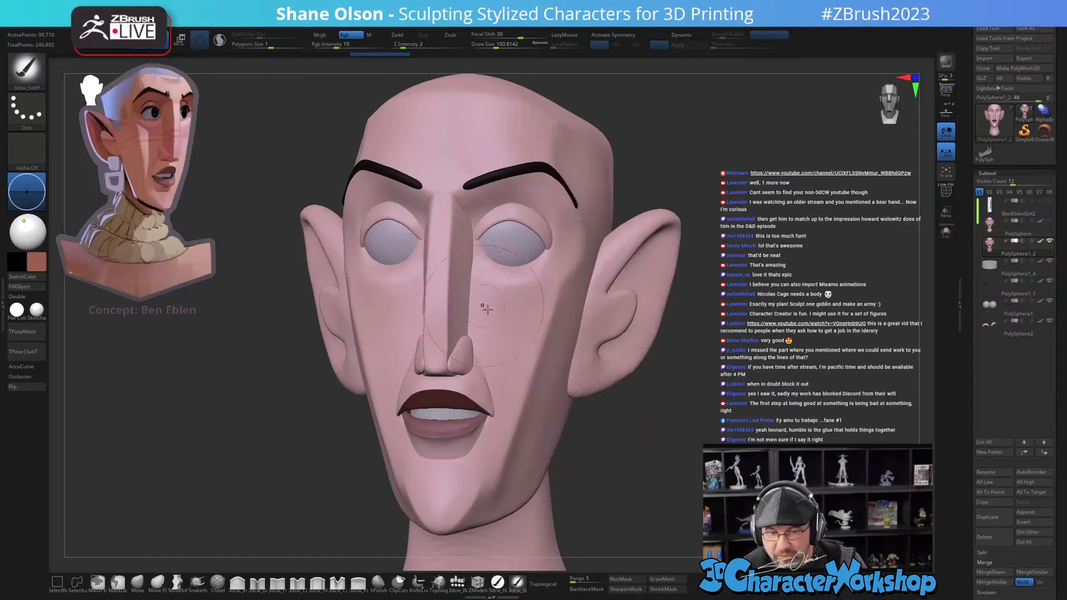
{"action": "left_click_drag", "start_coordinate": [481, 304], "coordinate": [494, 310]}
{"action": "left_click", "coordinate": [219, 39]}
{"action": "key", "text": "shift+f"}
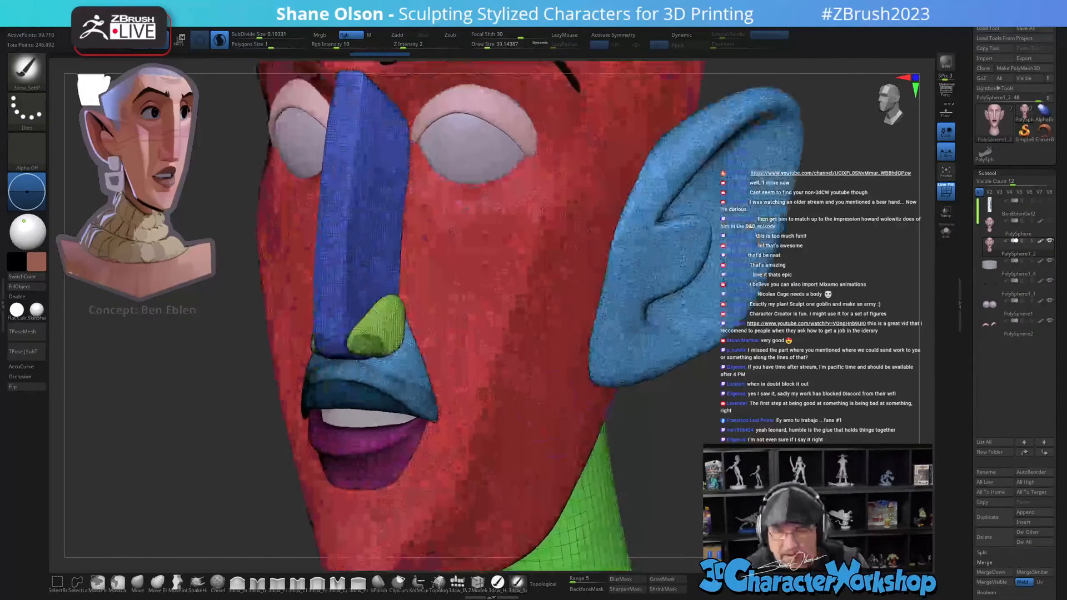
{"action": "mouse_move", "coordinate": [572, 367]}
{"action": "left_mouse_down", "text": "alt"}
{"action": "mouse_move", "coordinate": [604, 347]}
{"action": "mouse_move", "coordinate": [609, 395]}
{"action": "left_mouse_up", "text": "alt"}
{"action": "key", "text": "x"}
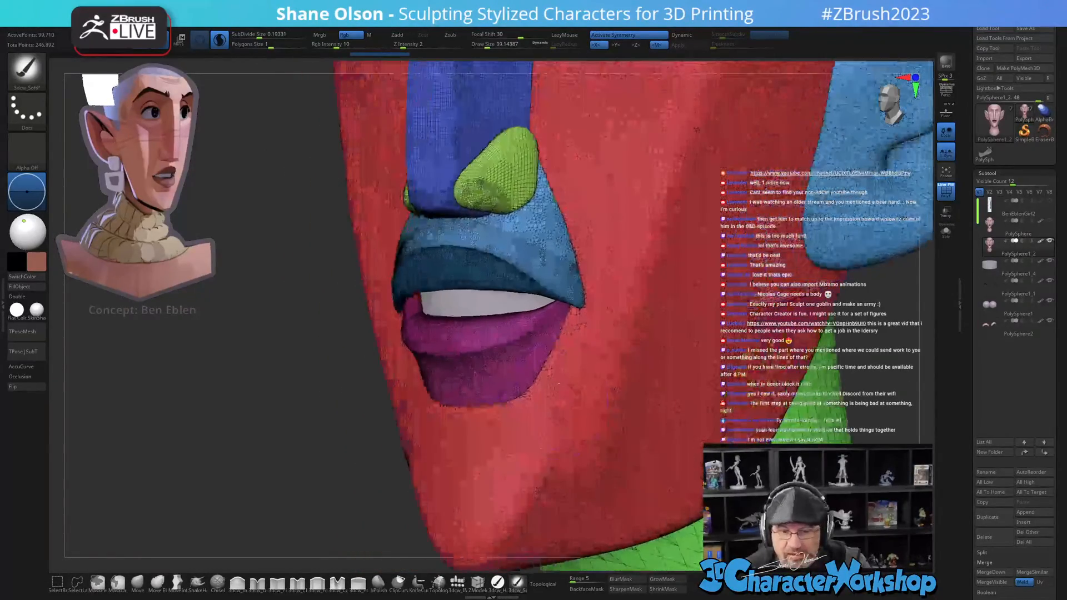
Step: Set the Sculptris Pro SubDivide Size to 0.08587, test the smoothing density beside the mouth with the polyframe shown, and undo the last test stroke
{"action": "key", "text": "shift+f"}
{"action": "left_click_drag", "start_coordinate": [598, 331], "coordinate": [565, 328], "text": "alt"}
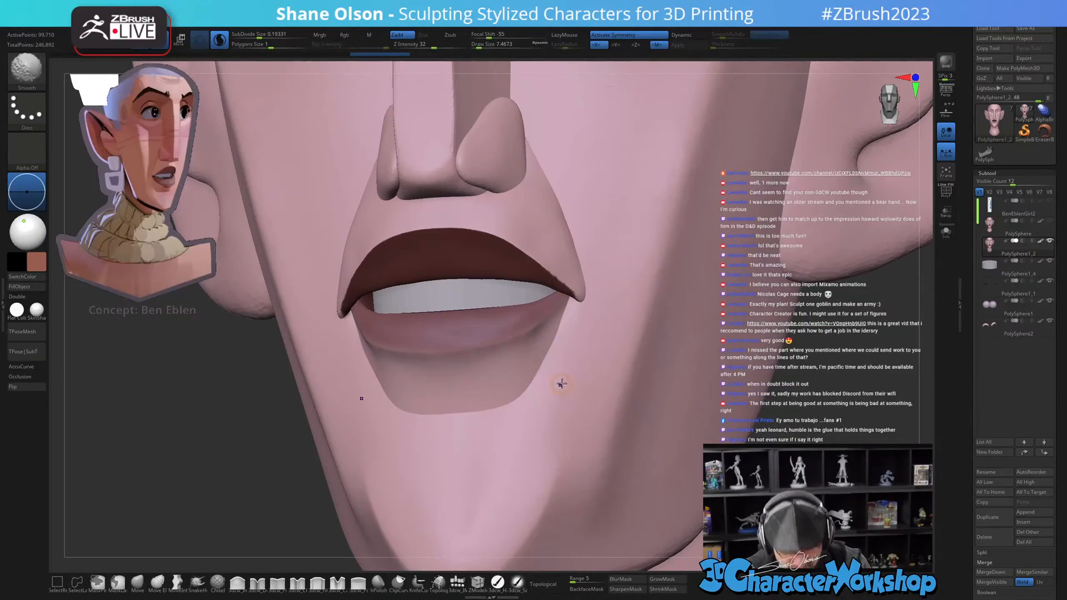
{"action": "key", "text": "shift+f"}
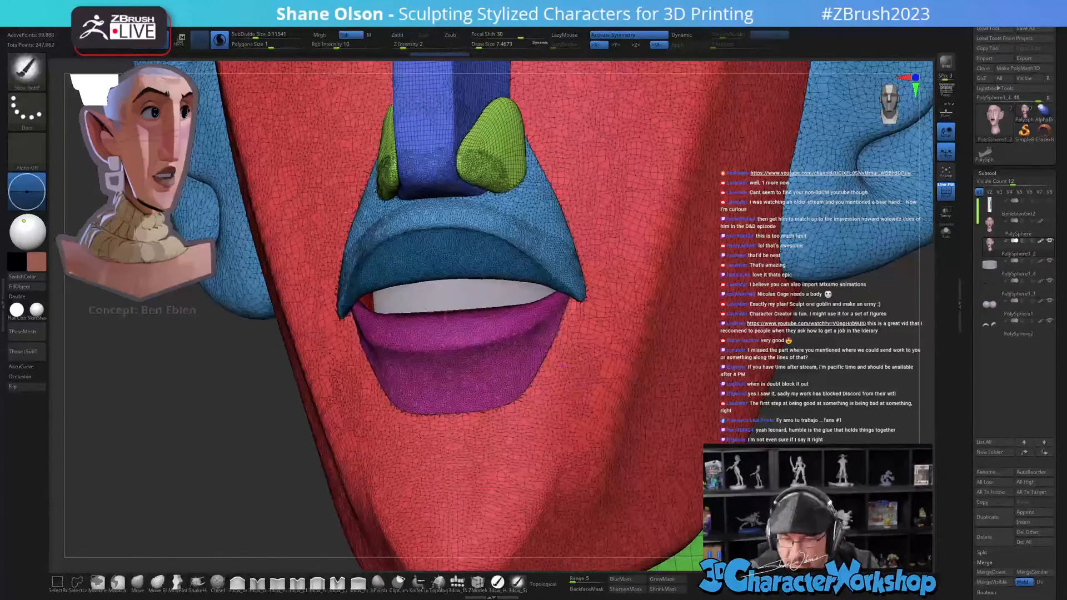
{"action": "left_click_drag", "start_coordinate": [253, 34], "coordinate": [252, 34]}
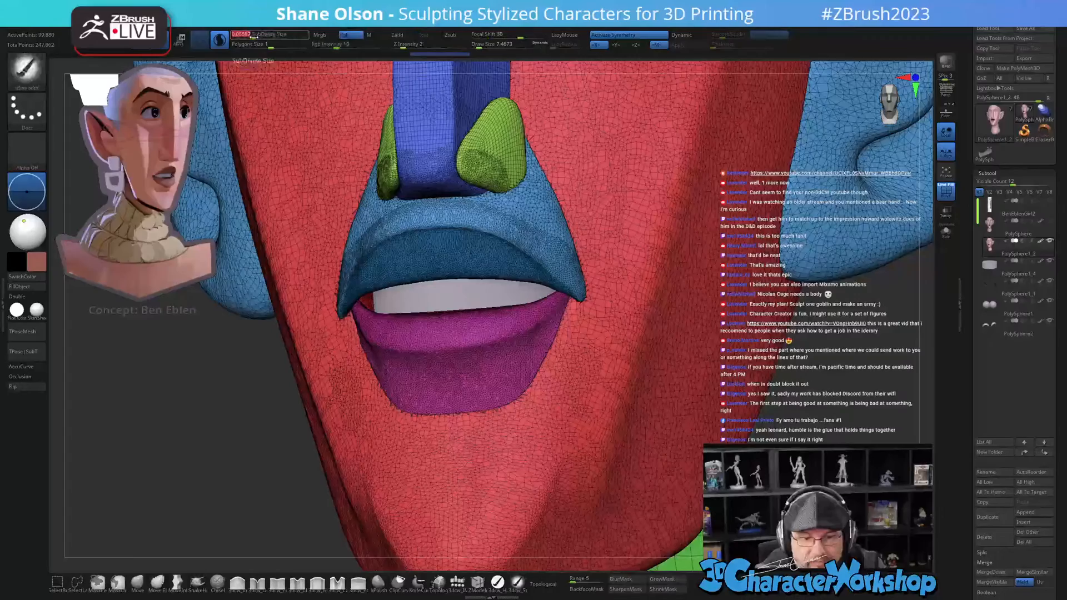
{"action": "mouse_move", "coordinate": [567, 406]}
{"action": "left_mouse_down", "text": "shift"}
{"action": "mouse_move", "coordinate": [577, 372]}
{"action": "mouse_move", "coordinate": [564, 334]}
{"action": "mouse_move", "coordinate": [551, 360]}
{"action": "left_mouse_up", "text": "shift"}
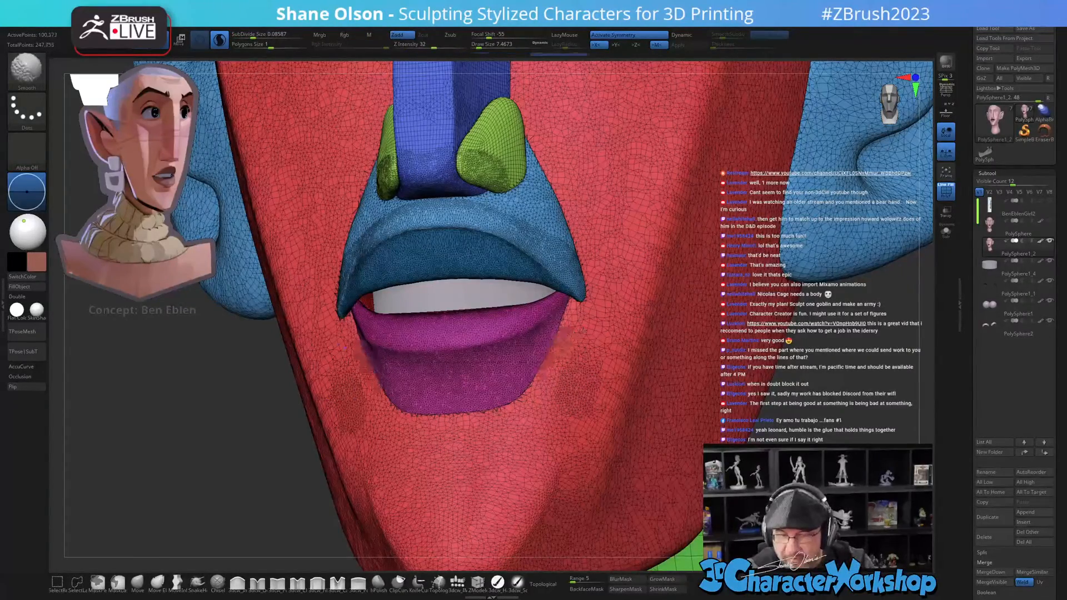
{"action": "right_click_drag", "start_coordinate": [617, 328], "coordinate": [547, 327]}
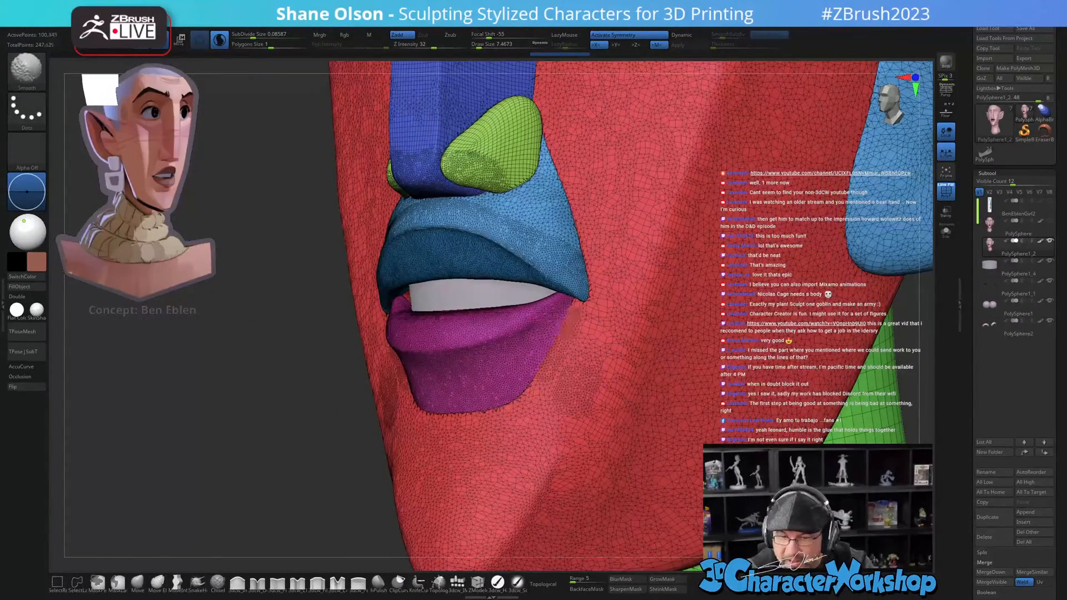
{"action": "key", "text": "ctrl+z"}
Step: Hide the polyframe and smooth the seam between the mouth corner, the lower lip area and the cheek
{"action": "key", "text": "shift+f"}
{"action": "right_click_drag", "start_coordinate": [592, 450], "coordinate": [645, 433]}
{"action": "mouse_move", "coordinate": [569, 312]}
{"action": "left_mouse_down", "text": "shift"}
{"action": "mouse_move", "coordinate": [579, 332]}
{"action": "mouse_move", "coordinate": [565, 396]}
{"action": "left_mouse_up", "text": "shift"}
Step: Smooth the seam where the ear joins the face, using a draw size of about 21.6 and a smoothing Z Intensity of 95
{"action": "key", "text": "s"}
{"action": "left_click_drag", "start_coordinate": [475, 392], "coordinate": [528, 392]}
{"action": "right_click_drag", "start_coordinate": [667, 419], "coordinate": [645, 438], "text": "ctrl"}
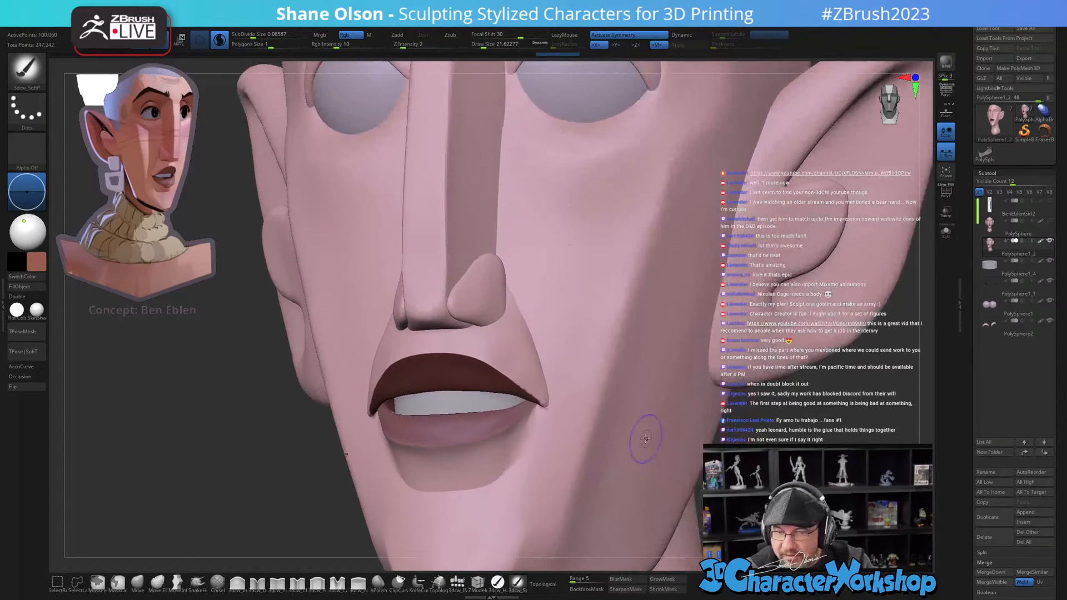
{"action": "right_click_drag", "start_coordinate": [450, 500], "coordinate": [678, 385]}
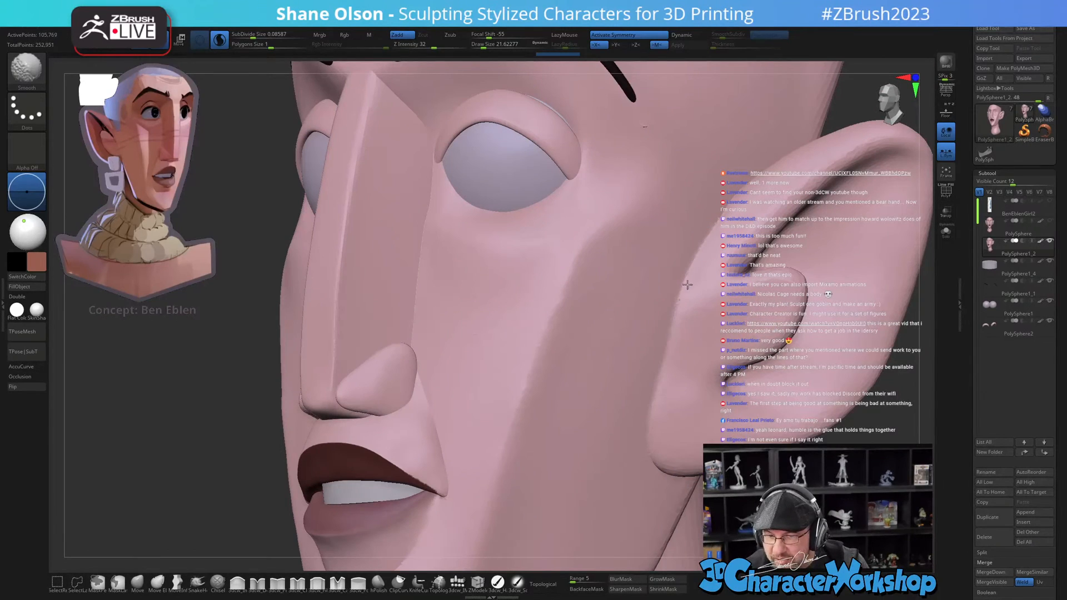
{"action": "left_click_drag", "start_coordinate": [652, 413], "coordinate": [659, 357], "text": "shift"}
{"action": "left_click_drag", "start_coordinate": [434, 47], "coordinate": [466, 44]}
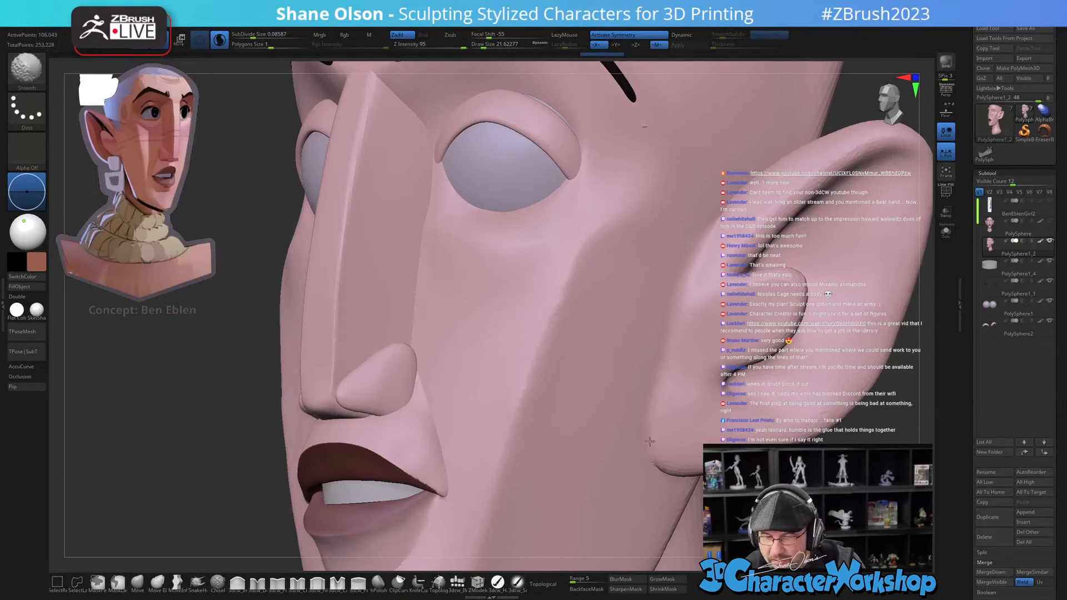
{"action": "left_click_drag", "start_coordinate": [705, 251], "coordinate": [665, 345], "text": "shift"}
Step: Smooth the temple beside the eyebrow and the nose's seams from the bridge down to the nostril wing
{"action": "mouse_move", "coordinate": [682, 347]}
{"action": "right_mouse_down", "text": "ctrl"}
{"action": "mouse_move", "coordinate": [678, 314]}
{"action": "mouse_move", "coordinate": [671, 348]}
{"action": "mouse_move", "coordinate": [641, 248]}
{"action": "right_mouse_up", "text": "ctrl"}
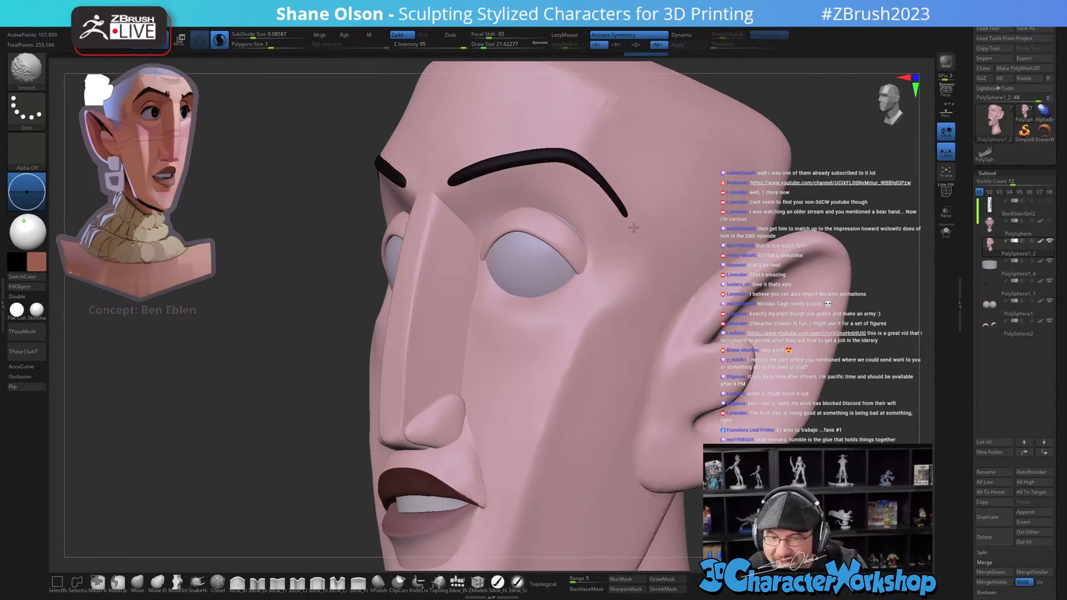
{"action": "left_click_drag", "start_coordinate": [639, 255], "coordinate": [635, 231], "text": "shift"}
{"action": "mouse_move", "coordinate": [667, 210]}
{"action": "right_mouse_down"}
{"action": "mouse_move", "coordinate": [657, 257]}
{"action": "mouse_move", "coordinate": [474, 257]}
{"action": "right_mouse_up"}
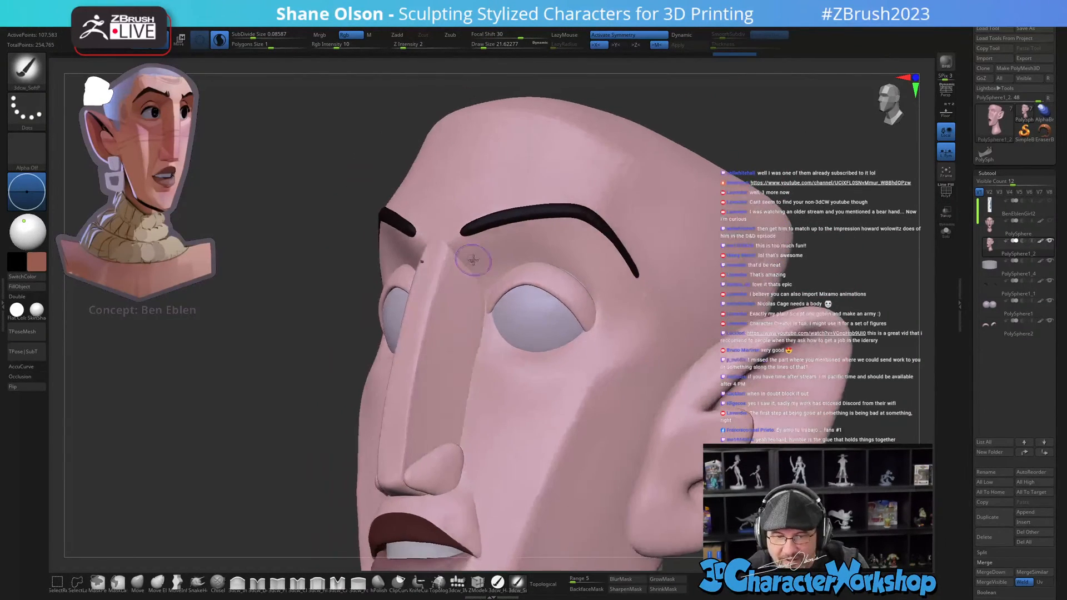
{"action": "left_click_drag", "start_coordinate": [455, 241], "coordinate": [472, 285], "text": "shift"}
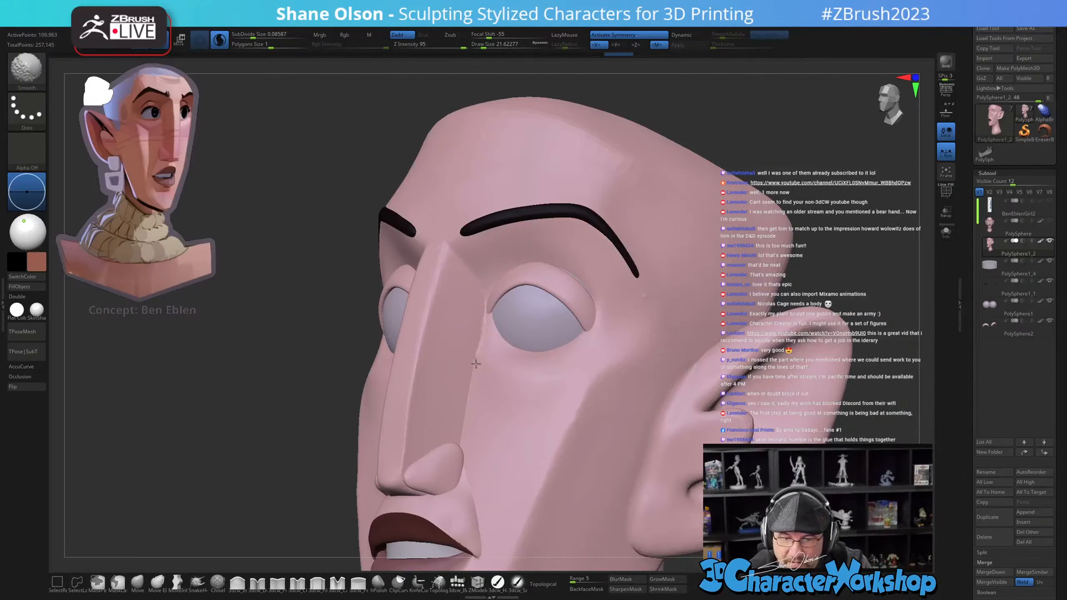
{"action": "left_click_drag", "start_coordinate": [462, 429], "coordinate": [464, 391], "text": "shift"}
{"action": "mouse_move", "coordinate": [464, 391]}
{"action": "right_mouse_down"}
{"action": "mouse_move", "coordinate": [437, 470]}
{"action": "mouse_move", "coordinate": [444, 427]}
{"action": "right_mouse_up"}
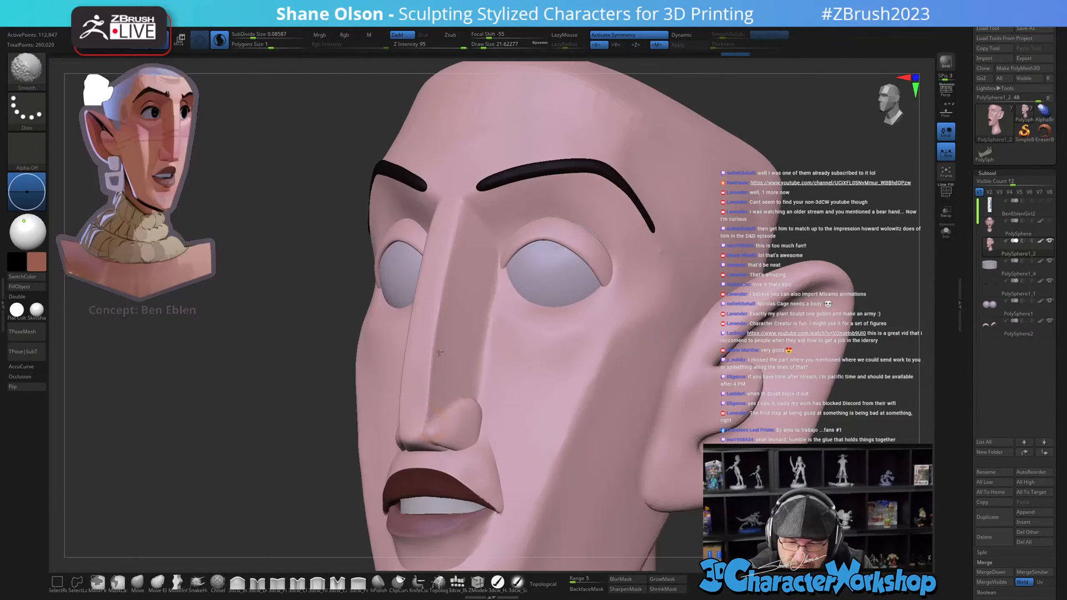
{"action": "mouse_move", "coordinate": [442, 396]}
{"action": "right_mouse_down"}
{"action": "mouse_move", "coordinate": [460, 439]}
{"action": "mouse_move", "coordinate": [474, 435]}
{"action": "mouse_move", "coordinate": [484, 462]}
{"action": "mouse_move", "coordinate": [509, 474]}
{"action": "right_mouse_up"}
{"action": "left_click_drag", "start_coordinate": [520, 506], "coordinate": [521, 495], "text": "shift"}
{"action": "key", "text": "ctrl+z"}
{"action": "key", "text": "ctrl+z"}
{"action": "key", "text": "ctrl+z"}
{"action": "mouse_move", "coordinate": [523, 468]}
{"action": "right_mouse_down", "text": "alt"}
{"action": "mouse_move", "coordinate": [543, 422]}
{"action": "mouse_move", "coordinate": [536, 439]}
{"action": "right_mouse_up", "text": "alt"}
{"action": "key", "text": "ctrl+z"}
{"action": "key", "text": "s"}
{"action": "mouse_move", "coordinate": [535, 438]}
{"action": "left_mouse_down"}
{"action": "mouse_move", "coordinate": [529, 430]}
{"action": "mouse_move", "coordinate": [522, 443]}
{"action": "mouse_move", "coordinate": [495, 322]}
{"action": "left_mouse_up"}
{"action": "key", "text": "ctrl+z"}
Step: Smooth the seams around the nostril wing and up the side of the nose toward the inner eye corner
{"action": "mouse_move", "coordinate": [495, 322]}
{"action": "right_mouse_down"}
{"action": "mouse_move", "coordinate": [488, 330]}
{"action": "mouse_move", "coordinate": [512, 367]}
{"action": "right_mouse_up"}
{"action": "mouse_move", "coordinate": [477, 385]}
{"action": "left_mouse_down", "text": "shift"}
{"action": "mouse_move", "coordinate": [499, 348]}
{"action": "mouse_move", "coordinate": [510, 368]}
{"action": "left_mouse_up", "text": "shift"}
{"action": "mouse_move", "coordinate": [515, 368]}
{"action": "right_mouse_down", "text": "shift"}
{"action": "mouse_move", "coordinate": [537, 367]}
{"action": "mouse_move", "coordinate": [466, 353]}
{"action": "mouse_move", "coordinate": [543, 341]}
{"action": "mouse_move", "coordinate": [512, 378]}
{"action": "mouse_move", "coordinate": [537, 392]}
{"action": "right_mouse_up", "text": "shift"}
{"action": "right_click_drag", "start_coordinate": [501, 293], "coordinate": [499, 315], "text": "alt"}
{"action": "key", "text": "s"}
{"action": "left_click_drag", "start_coordinate": [502, 317], "coordinate": [506, 317]}
{"action": "left_click_drag", "start_coordinate": [491, 254], "coordinate": [487, 231], "text": "shift"}
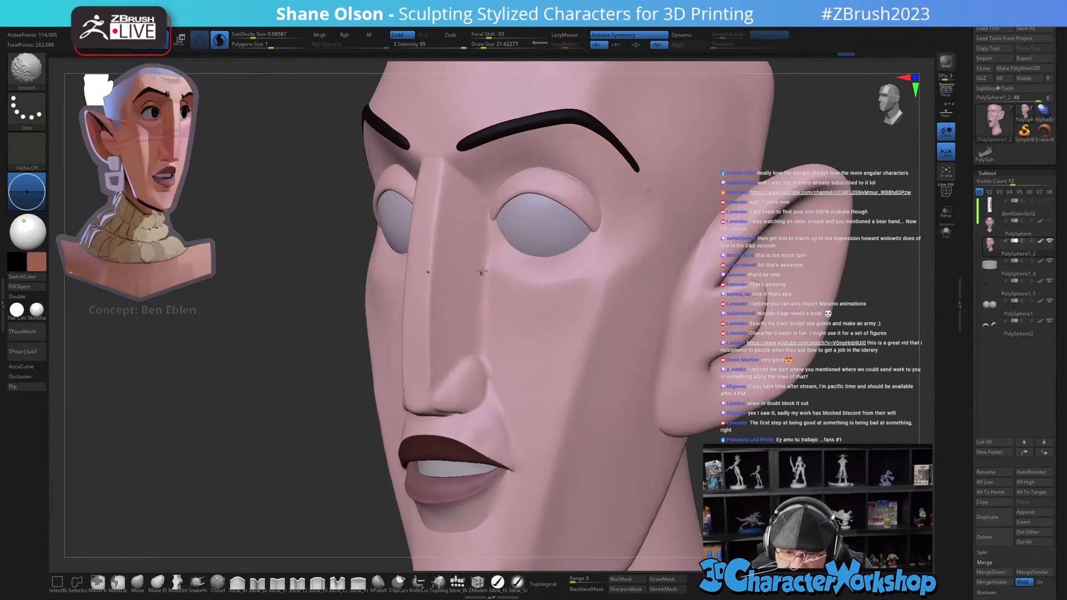
Step: Select the eyebrows subtool and adjust the brow along the forehead from the side with the Move brush at draw size about 94
{"action": "mouse_move", "coordinate": [545, 362]}
{"action": "right_mouse_down"}
{"action": "mouse_move", "coordinate": [595, 430]}
{"action": "mouse_move", "coordinate": [678, 442]}
{"action": "mouse_move", "coordinate": [615, 454]}
{"action": "mouse_move", "coordinate": [611, 404]}
{"action": "right_mouse_up"}
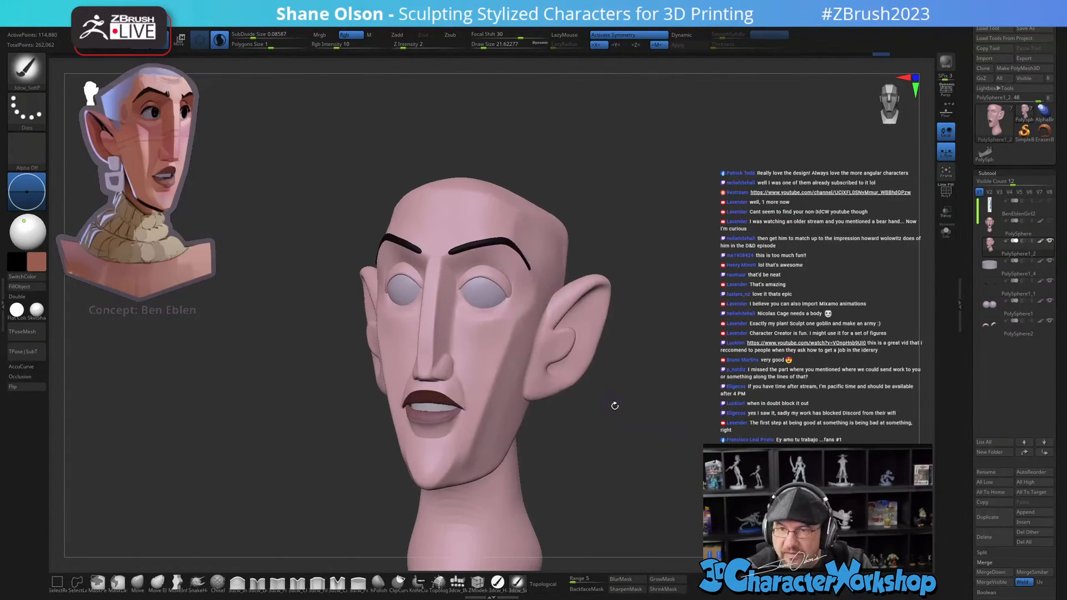
{"action": "key", "text": "s"}
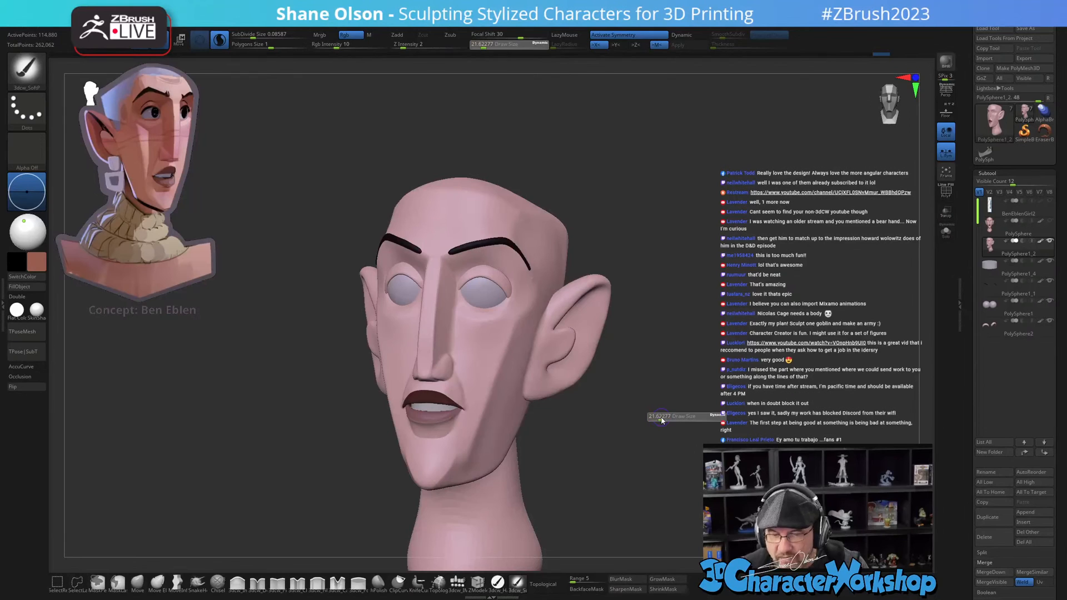
{"action": "left_click_drag", "start_coordinate": [667, 421], "coordinate": [669, 421]}
{"action": "mouse_move", "coordinate": [655, 354]}
{"action": "right_mouse_down", "text": "alt"}
{"action": "mouse_move", "coordinate": [643, 321]}
{"action": "mouse_move", "coordinate": [643, 343]}
{"action": "mouse_move", "coordinate": [717, 339]}
{"action": "mouse_move", "coordinate": [698, 350]}
{"action": "mouse_move", "coordinate": [667, 330]}
{"action": "mouse_move", "coordinate": [676, 353]}
{"action": "mouse_move", "coordinate": [634, 354]}
{"action": "mouse_move", "coordinate": [673, 361]}
{"action": "mouse_move", "coordinate": [677, 270]}
{"action": "right_mouse_up", "text": "alt"}
{"action": "left_click", "coordinate": [469, 243], "text": "alt"}
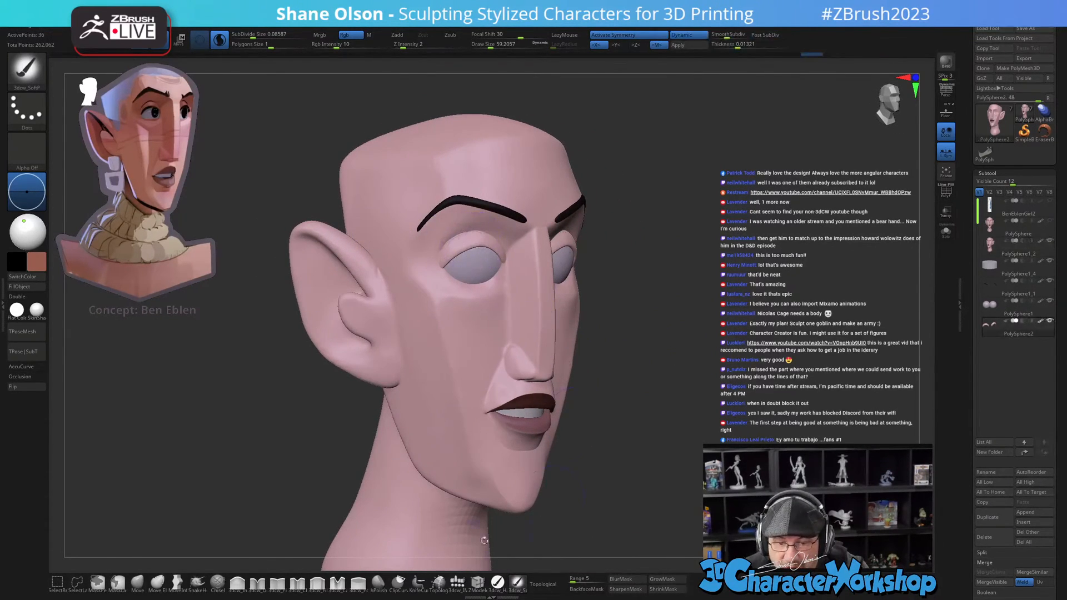
{"action": "left_click", "coordinate": [137, 583]}
{"action": "right_click_drag", "start_coordinate": [248, 427], "coordinate": [281, 436]}
{"action": "key", "text": "s"}
{"action": "left_click_drag", "start_coordinate": [238, 406], "coordinate": [248, 407]}
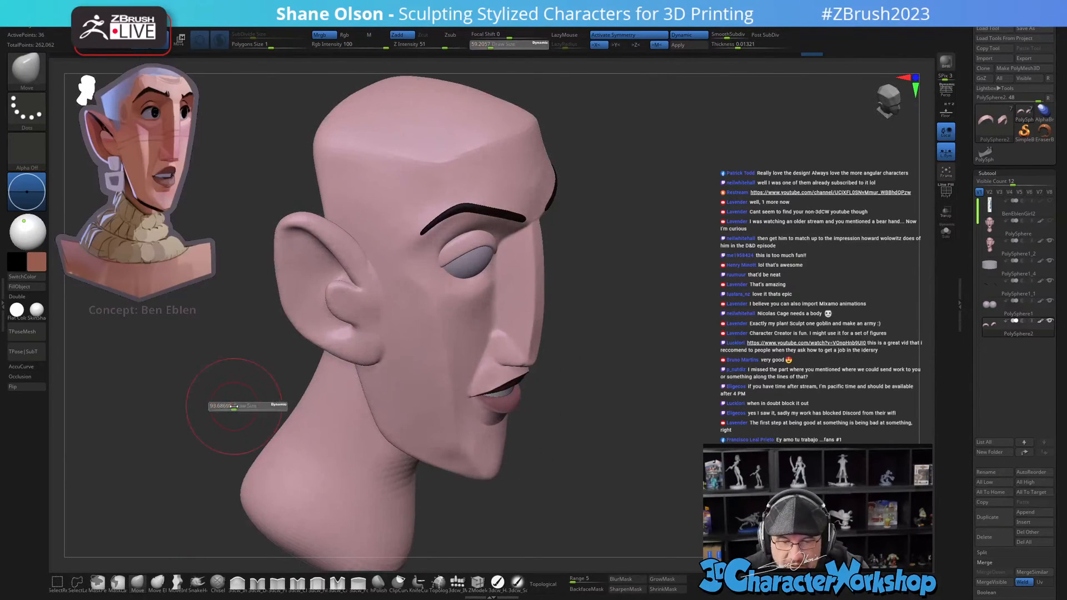
{"action": "left_click_drag", "start_coordinate": [458, 232], "coordinate": [466, 226]}
Step: Nudge the eyebrow from a three-quarter view and check the brows from the front and the opposite side
{"action": "right_click_drag", "start_coordinate": [659, 291], "coordinate": [610, 273]}
{"action": "left_click_drag", "start_coordinate": [481, 265], "coordinate": [466, 257]}
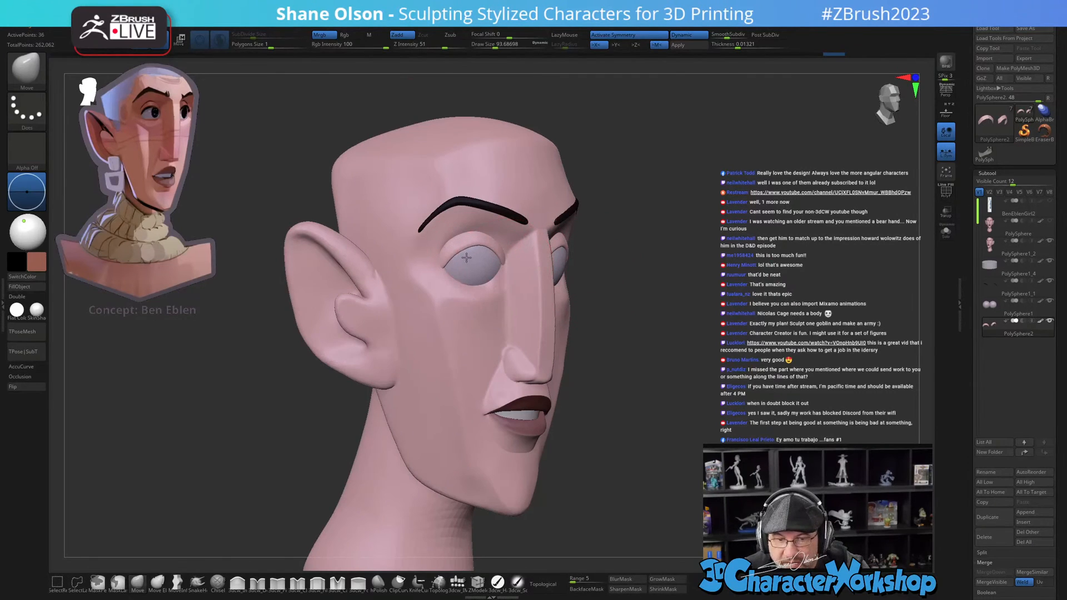
{"action": "right_click_drag", "start_coordinate": [669, 271], "coordinate": [500, 263]}
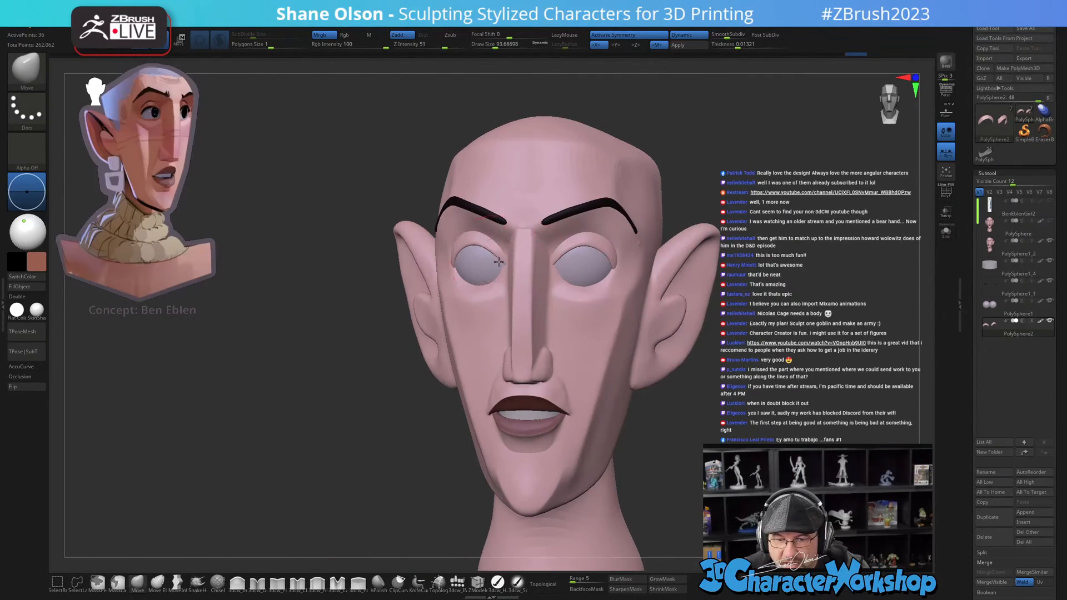
{"action": "right_click_drag", "start_coordinate": [335, 349], "coordinate": [705, 414]}
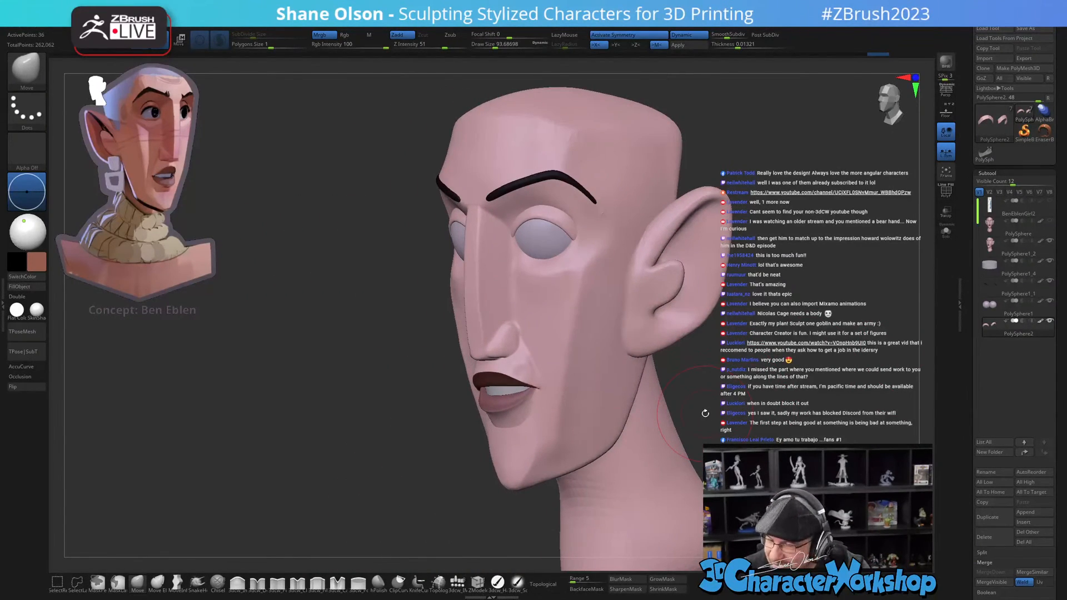
Step: Reselect the fused head and pinch the crease beside the nostril wing with the Pinch brush at draw size about 23.3
{"action": "left_click", "coordinate": [282, 586]}
{"action": "right_click_drag", "start_coordinate": [570, 333], "coordinate": [542, 372], "text": "ctrl"}
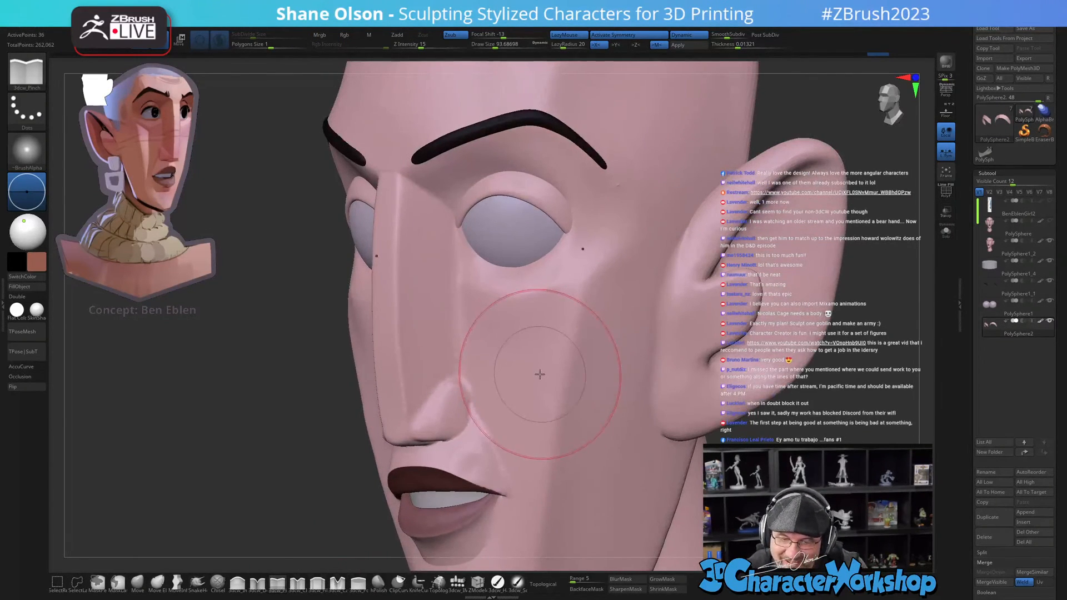
{"action": "left_click", "coordinate": [538, 375], "text": "alt"}
{"action": "key", "text": "s"}
{"action": "left_click_drag", "start_coordinate": [534, 377], "coordinate": [527, 377]}
{"action": "mouse_move", "coordinate": [529, 365]}
{"action": "right_mouse_down", "text": "alt"}
{"action": "mouse_move", "coordinate": [529, 355]}
{"action": "mouse_move", "coordinate": [521, 378]}
{"action": "mouse_move", "coordinate": [478, 355]}
{"action": "mouse_move", "coordinate": [492, 348]}
{"action": "right_mouse_up", "text": "alt"}
{"action": "key", "text": "s"}
{"action": "left_click_drag", "start_coordinate": [493, 365], "coordinate": [489, 364]}
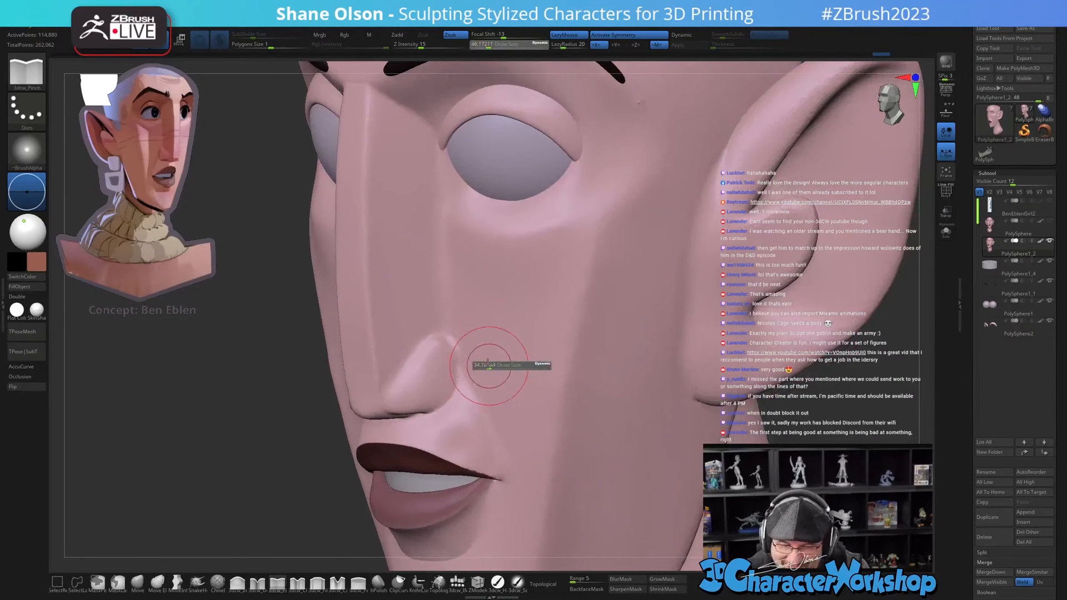
{"action": "key", "text": "["}
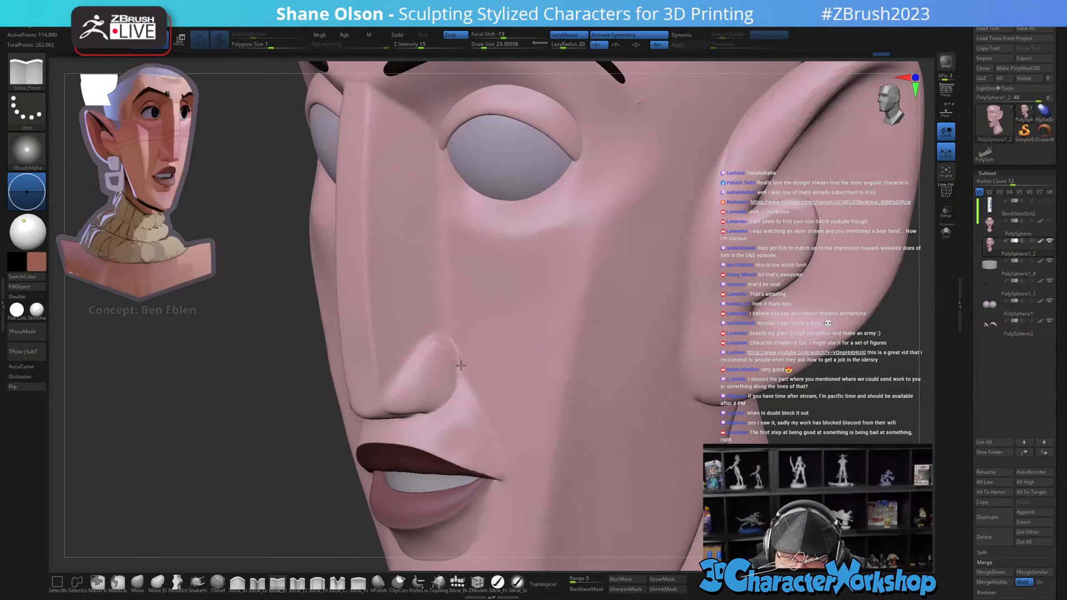
{"action": "mouse_move", "coordinate": [451, 401]}
{"action": "right_mouse_down"}
{"action": "mouse_move", "coordinate": [507, 369]}
{"action": "mouse_move", "coordinate": [501, 358]}
{"action": "right_mouse_up"}
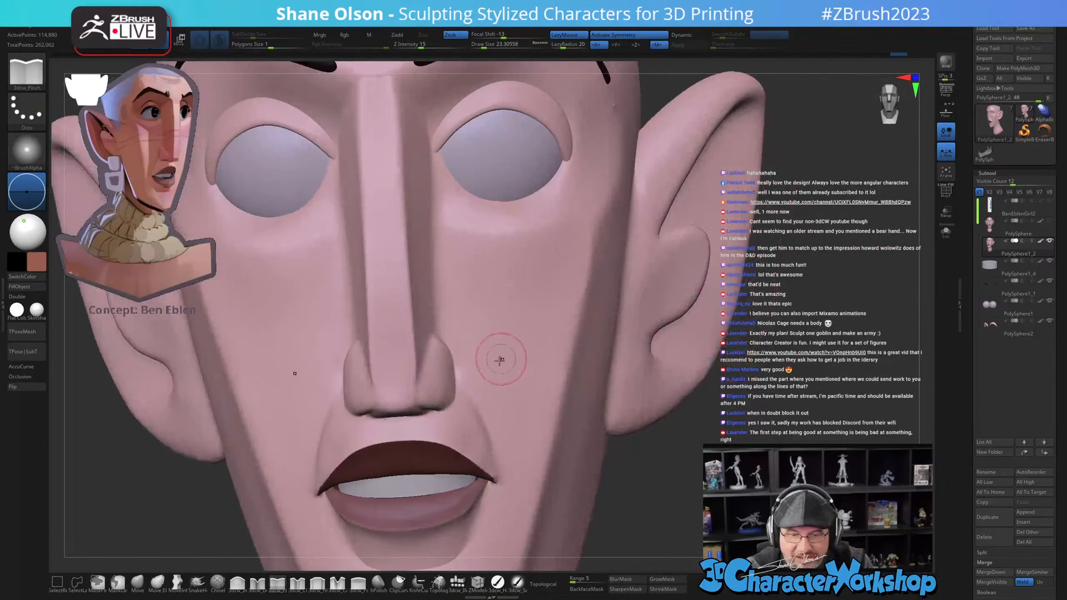
Step: Try reshaping the nostril wing and nose tip with the Move brush at draw size about 20, and undo the last nudge
{"action": "left_click", "coordinate": [138, 580]}
{"action": "right_click_drag", "start_coordinate": [443, 388], "coordinate": [448, 353]}
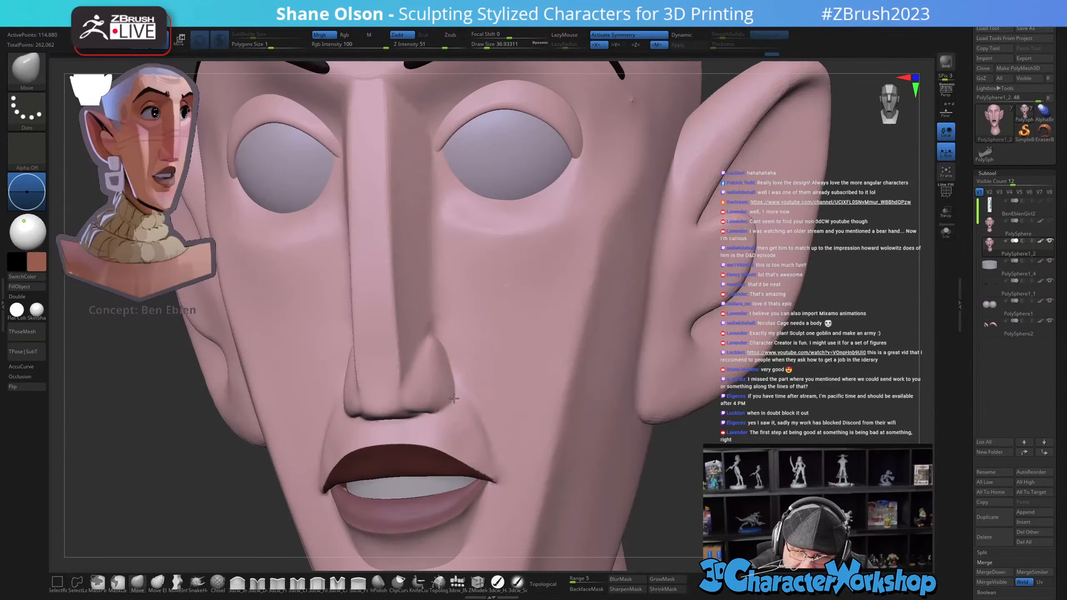
{"action": "right_click_drag", "start_coordinate": [450, 354], "coordinate": [448, 348]}
{"action": "key", "text": "s"}
{"action": "left_click_drag", "start_coordinate": [459, 351], "coordinate": [440, 347]}
{"action": "mouse_move", "coordinate": [437, 340]}
{"action": "right_mouse_down"}
{"action": "mouse_move", "coordinate": [439, 306]}
{"action": "mouse_move", "coordinate": [422, 367]}
{"action": "mouse_move", "coordinate": [450, 361]}
{"action": "mouse_move", "coordinate": [404, 380]}
{"action": "right_mouse_up"}
{"action": "left_click_drag", "start_coordinate": [370, 391], "coordinate": [381, 380]}
{"action": "key", "text": "ctrl+z"}
Step: Sharpen the crease above and around the nostril wing with the Pinch brush and soften it by smoothing
{"action": "left_click", "coordinate": [277, 584]}
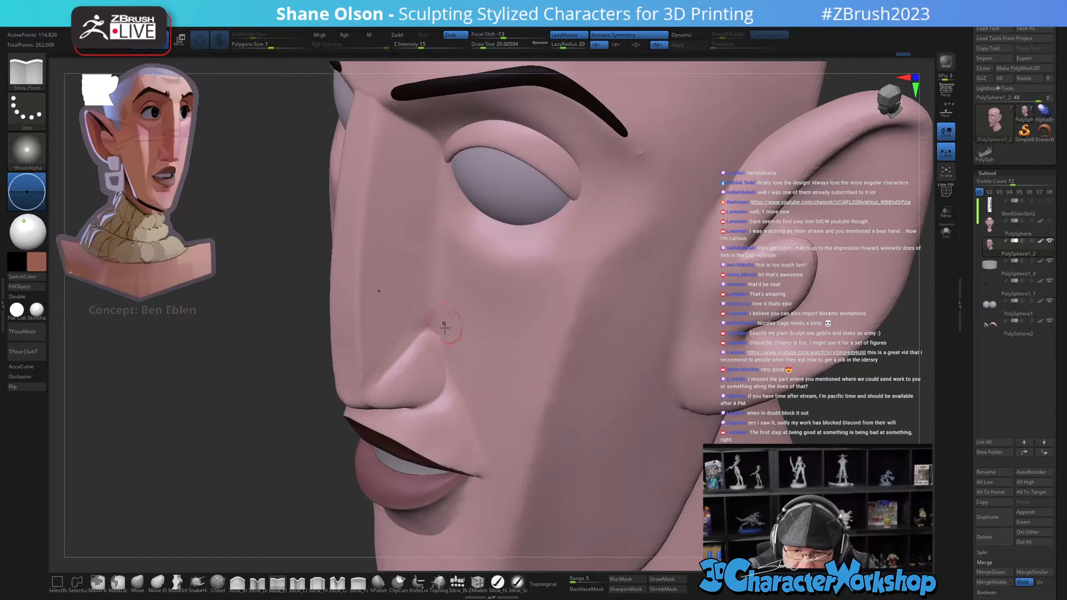
{"action": "right_click_drag", "start_coordinate": [444, 322], "coordinate": [436, 314], "text": "shift"}
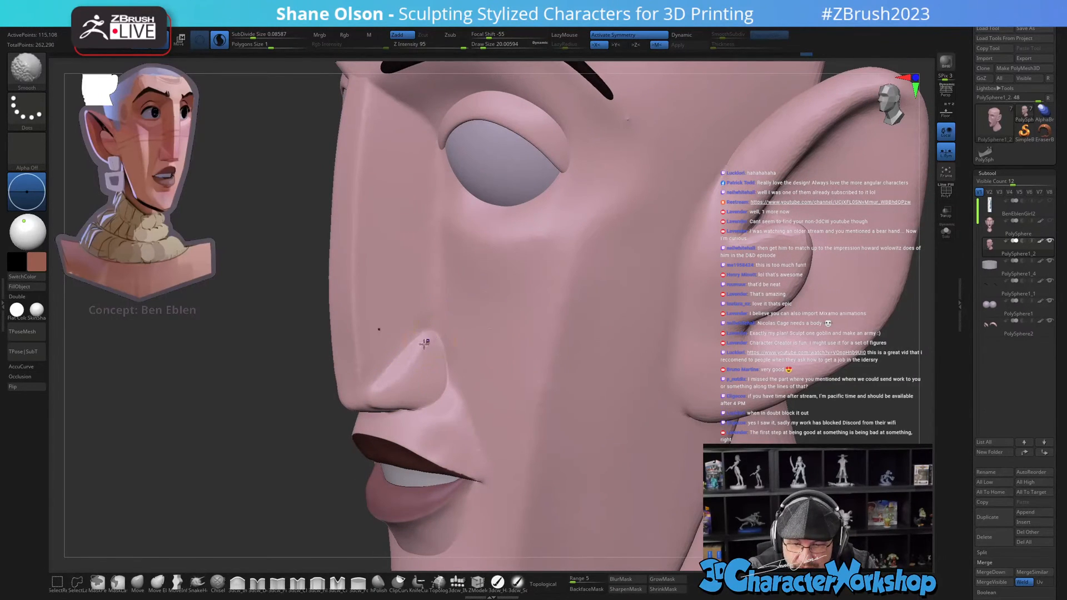
{"action": "right_click_drag", "start_coordinate": [451, 324], "coordinate": [464, 380]}
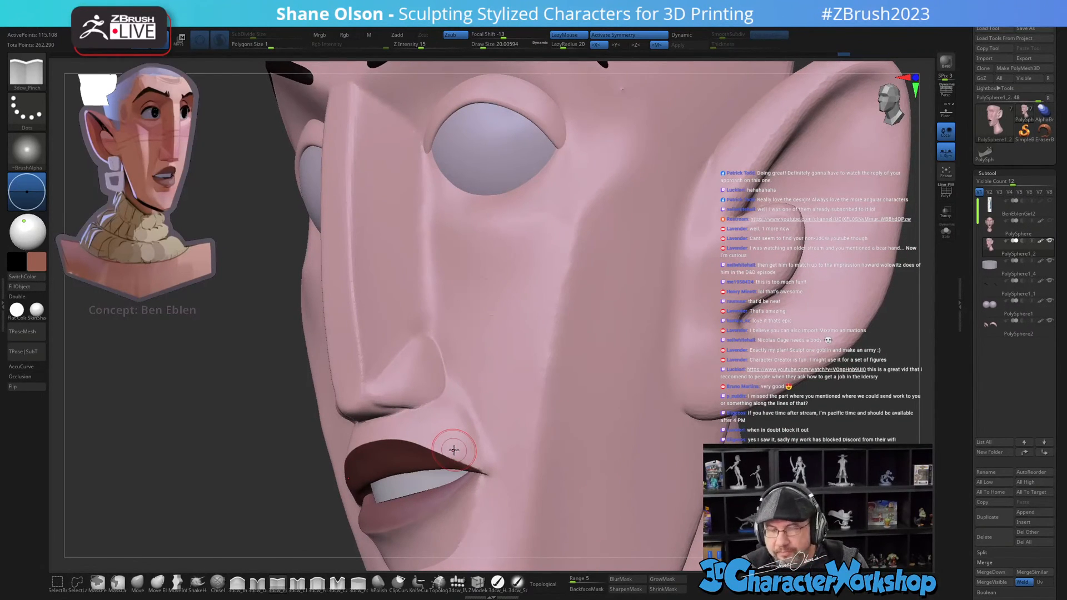
{"action": "mouse_move", "coordinate": [424, 388]}
{"action": "right_mouse_down"}
{"action": "mouse_move", "coordinate": [439, 376]}
{"action": "mouse_move", "coordinate": [429, 381]}
{"action": "mouse_move", "coordinate": [444, 391]}
{"action": "mouse_move", "coordinate": [440, 340]}
{"action": "mouse_move", "coordinate": [408, 333]}
{"action": "right_mouse_up"}
{"action": "key", "text": "shift"}
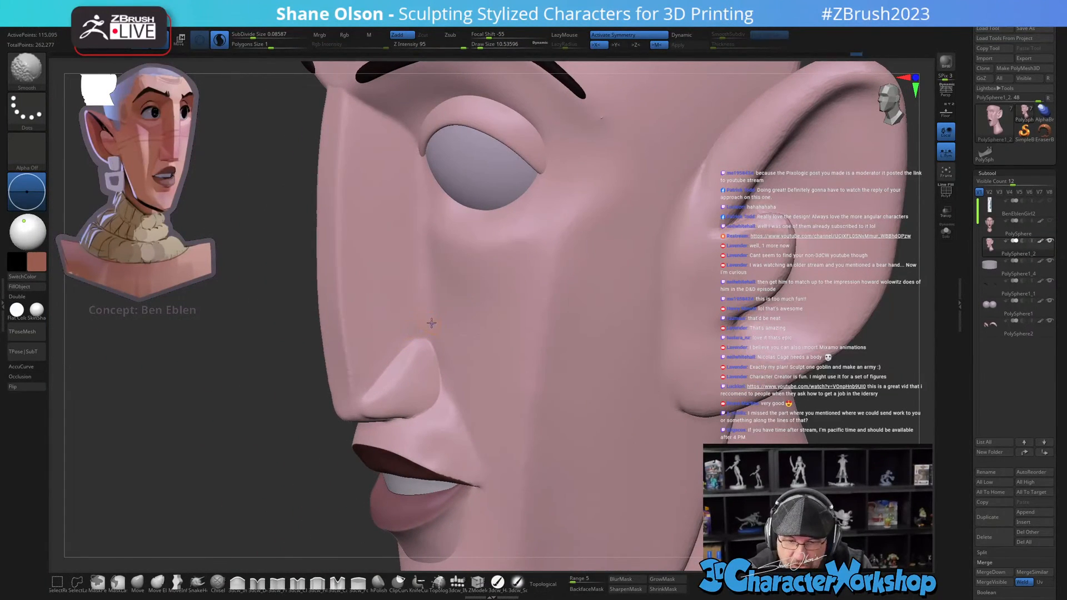
Step: Pinch the fold running from the nostril wing down to the mouth corner, using a draw size of about 18.5
{"action": "right_click_drag", "start_coordinate": [461, 372], "coordinate": [469, 410]}
{"action": "key", "text": "s"}
{"action": "left_click_drag", "start_coordinate": [469, 410], "coordinate": [472, 408]}
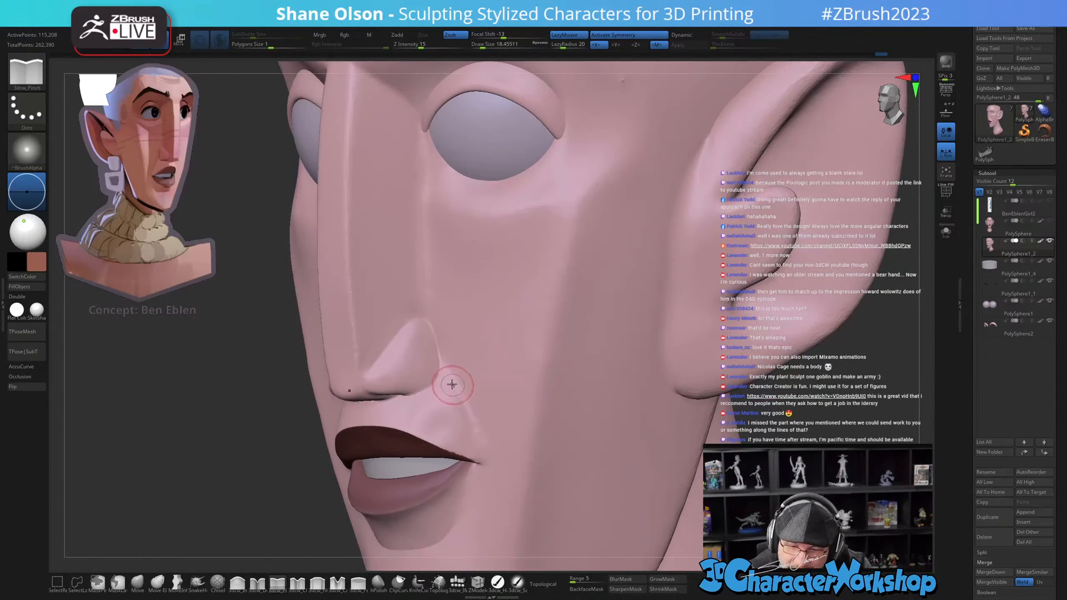
{"action": "left_click_drag", "start_coordinate": [473, 429], "coordinate": [484, 461]}
{"action": "left_click_drag", "start_coordinate": [447, 369], "coordinate": [472, 417]}
Step: Refine and smooth the fold between nostril and mouth corner with the draw size reduced to about 15.6
{"action": "mouse_move", "coordinate": [472, 408]}
{"action": "right_mouse_down"}
{"action": "mouse_move", "coordinate": [458, 405]}
{"action": "mouse_move", "coordinate": [476, 371]}
{"action": "mouse_move", "coordinate": [480, 389]}
{"action": "right_mouse_up"}
{"action": "key", "text": "s"}
{"action": "left_click_drag", "start_coordinate": [481, 394], "coordinate": [477, 395]}
{"action": "key", "text": "shift"}
{"action": "mouse_move", "coordinate": [479, 408]}
{"action": "right_mouse_down"}
{"action": "mouse_move", "coordinate": [446, 400]}
{"action": "mouse_move", "coordinate": [453, 382]}
{"action": "right_mouse_up"}
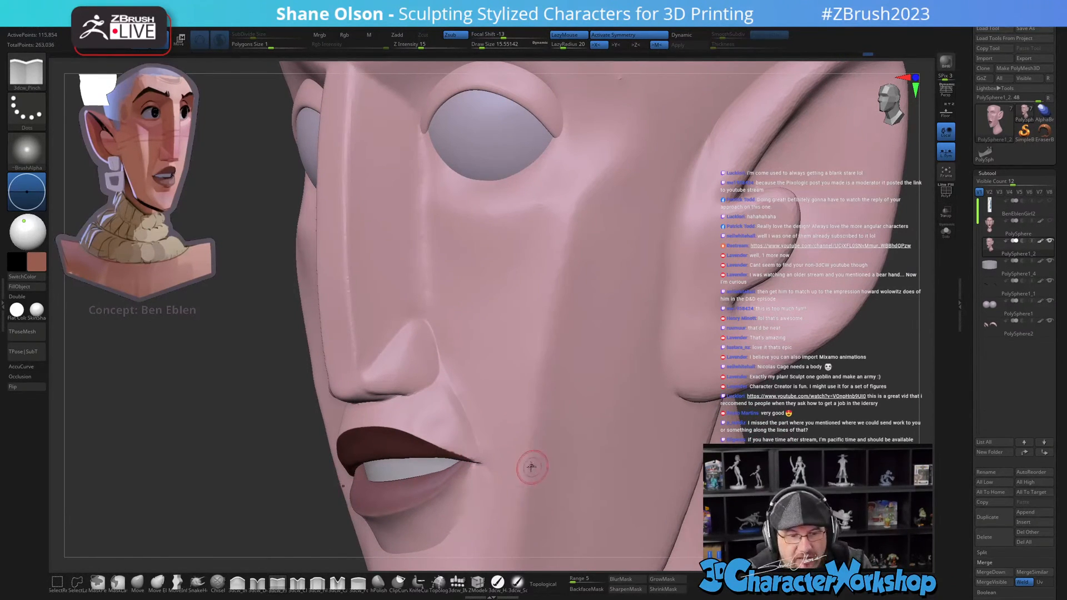
{"action": "mouse_move", "coordinate": [531, 465]}
{"action": "right_mouse_down"}
{"action": "mouse_move", "coordinate": [534, 444]}
{"action": "mouse_move", "coordinate": [473, 359]}
{"action": "mouse_move", "coordinate": [460, 358]}
{"action": "right_mouse_up"}
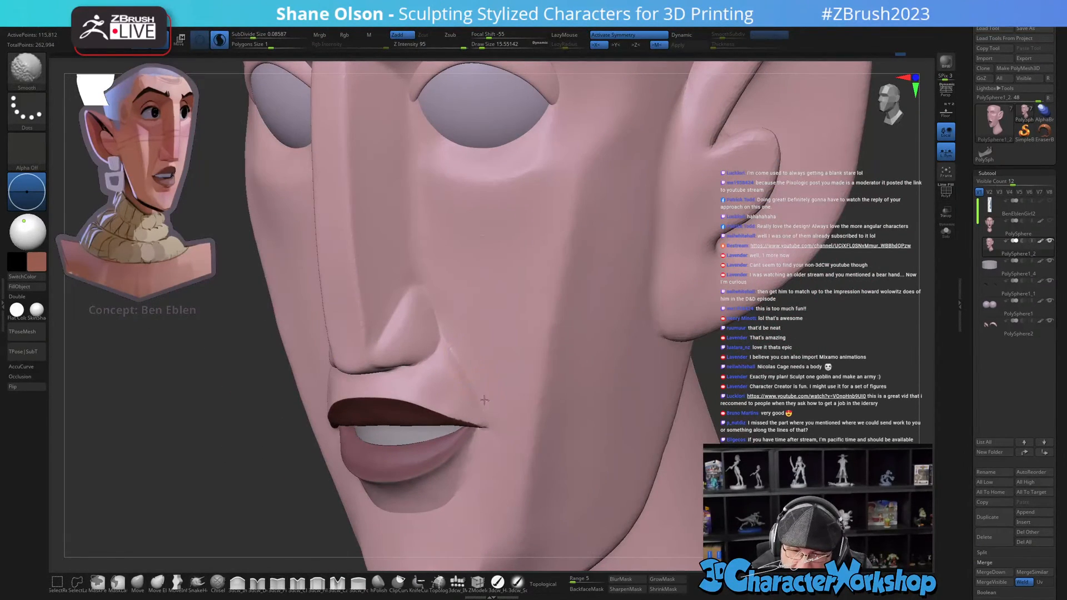
Step: Shape the nostril openings on the nose's underside with the Move brush at draw size about 11.7, and show the polyframe
{"action": "mouse_move", "coordinate": [481, 300]}
{"action": "right_mouse_down"}
{"action": "mouse_move", "coordinate": [521, 348]}
{"action": "mouse_move", "coordinate": [518, 361]}
{"action": "right_mouse_up"}
{"action": "mouse_move", "coordinate": [449, 340]}
{"action": "right_mouse_down", "text": "ctrl"}
{"action": "mouse_move", "coordinate": [479, 417]}
{"action": "mouse_move", "coordinate": [446, 377]}
{"action": "mouse_move", "coordinate": [476, 369]}
{"action": "mouse_move", "coordinate": [487, 414]}
{"action": "right_mouse_up", "text": "ctrl"}
{"action": "left_click", "coordinate": [137, 582]}
{"action": "key", "text": "s"}
{"action": "left_click_drag", "start_coordinate": [479, 430], "coordinate": [469, 430]}
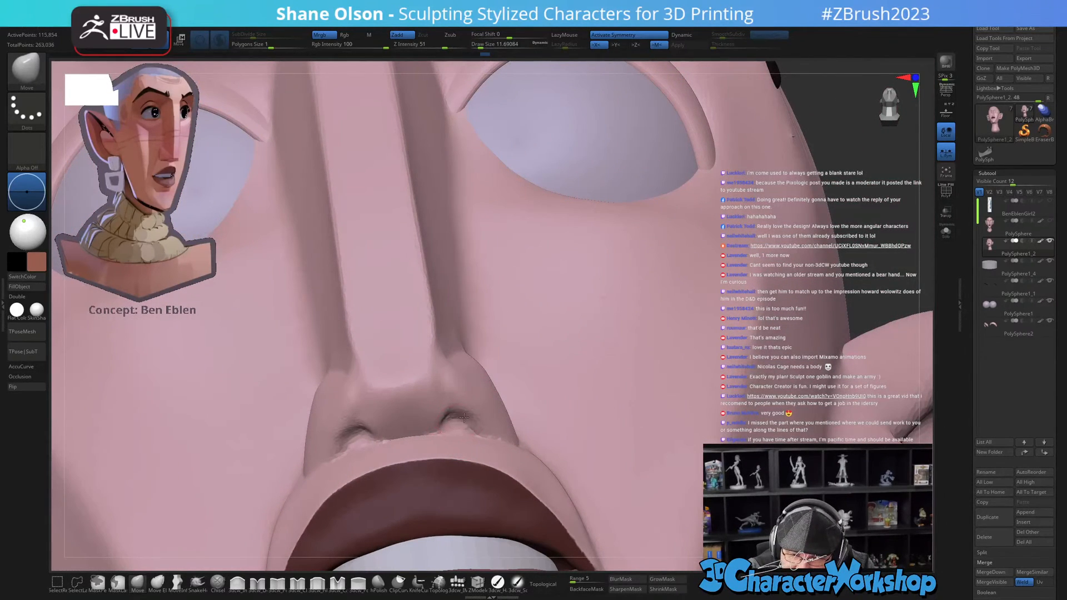
{"action": "mouse_move", "coordinate": [462, 420]}
{"action": "right_mouse_down"}
{"action": "mouse_move", "coordinate": [440, 393]}
{"action": "mouse_move", "coordinate": [451, 393]}
{"action": "mouse_move", "coordinate": [443, 410]}
{"action": "mouse_move", "coordinate": [457, 412]}
{"action": "mouse_move", "coordinate": [466, 435]}
{"action": "mouse_move", "coordinate": [455, 428]}
{"action": "right_mouse_up"}
{"action": "left_click", "coordinate": [440, 393]}
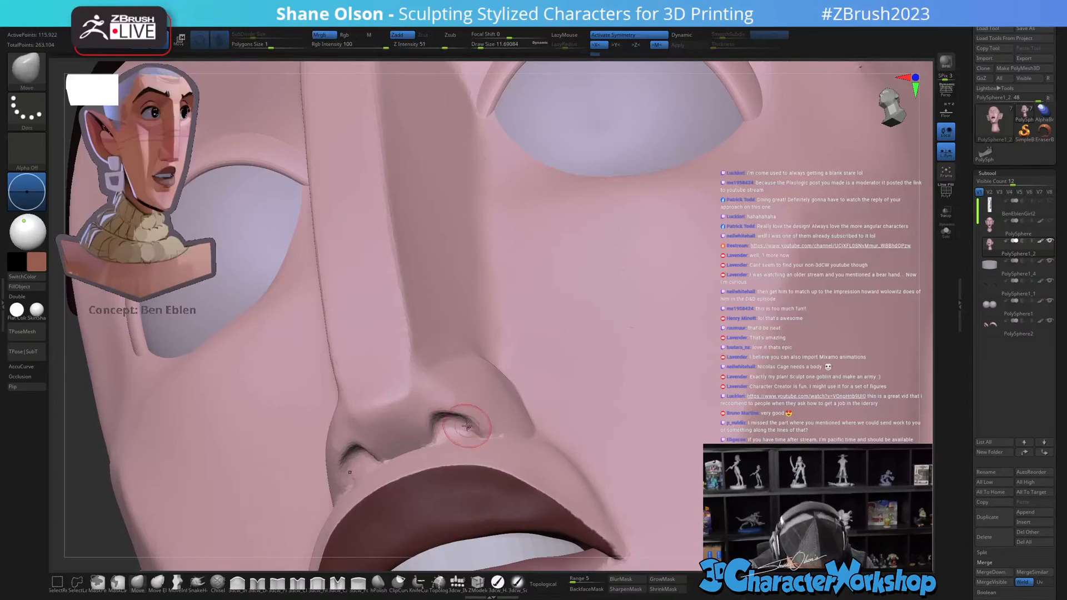
{"action": "key", "text": "shift+f"}
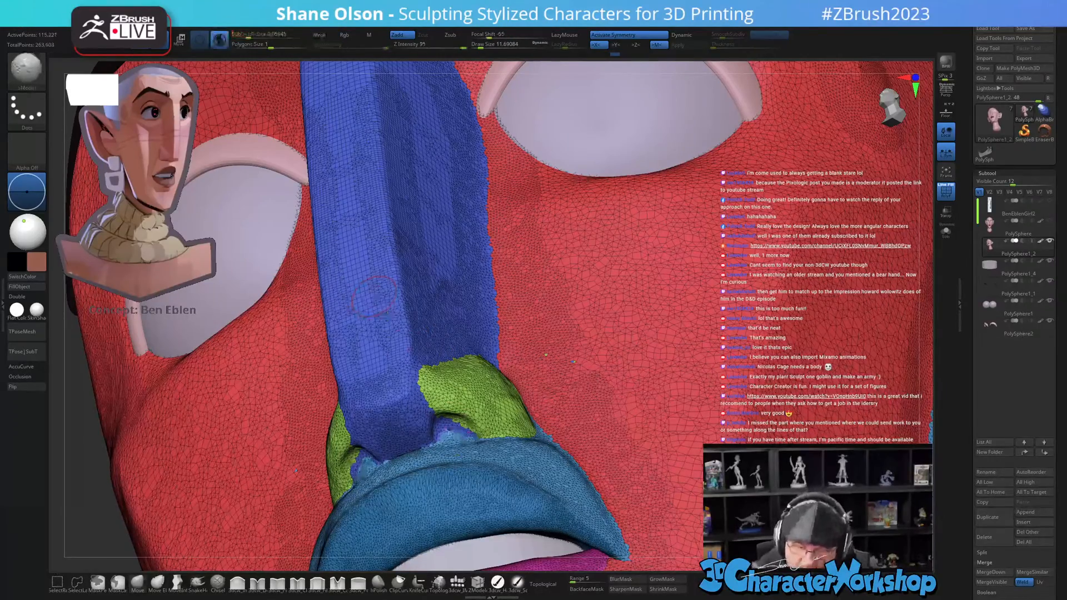
Step: Hide the polyframe, smooth the nostril wing and refine its lower edge with the Pinch brush at draw size about 11.7
{"action": "key", "text": "shift+f"}
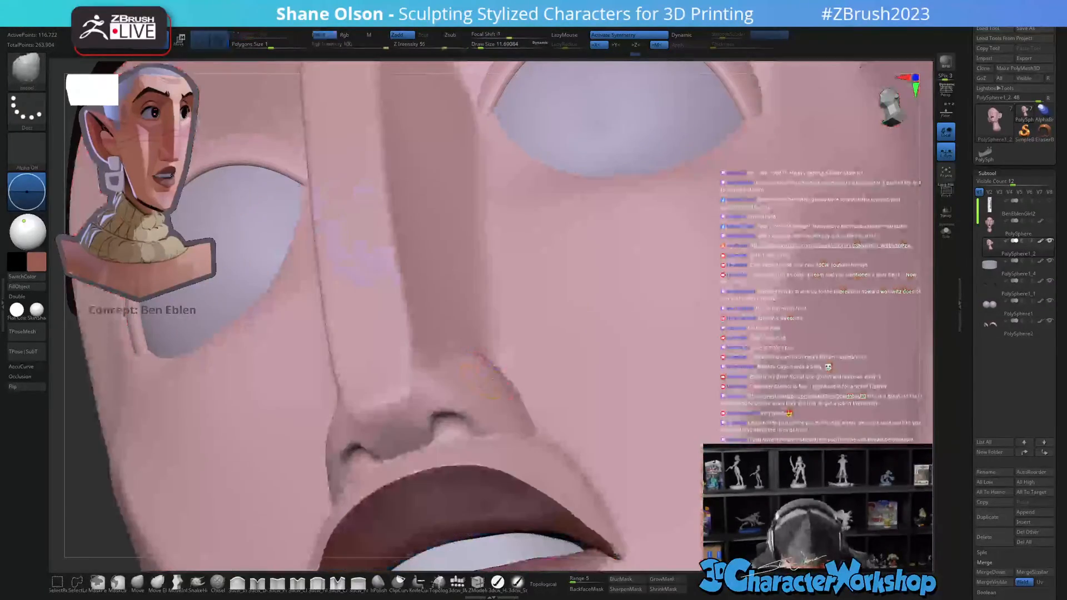
{"action": "right_click_drag", "start_coordinate": [500, 425], "coordinate": [478, 446]}
{"action": "left_click_drag", "start_coordinate": [519, 428], "coordinate": [536, 422], "text": "shift"}
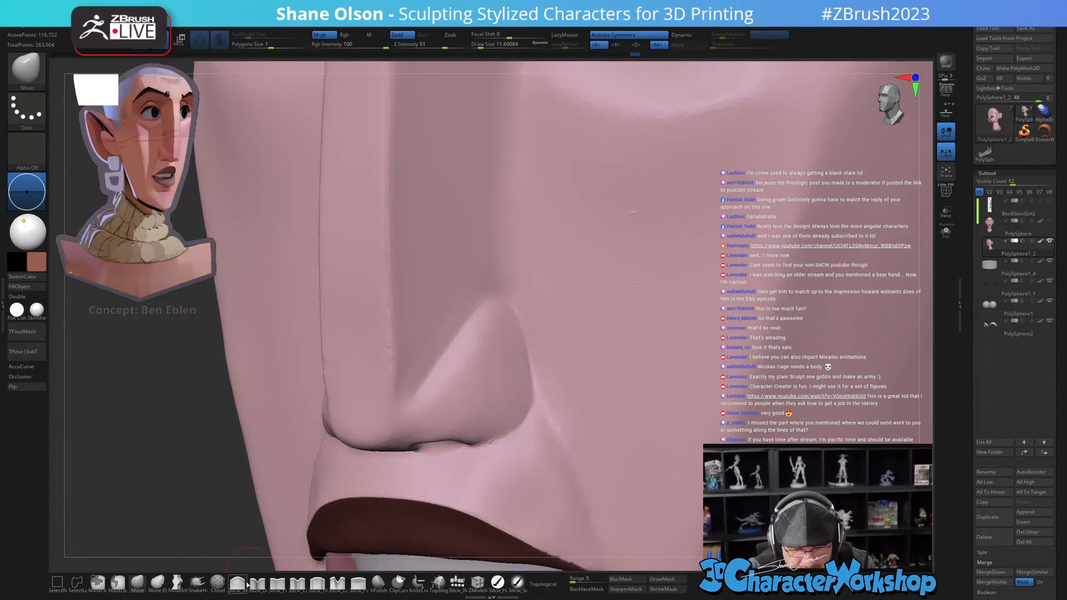
{"action": "left_click", "coordinate": [278, 583]}
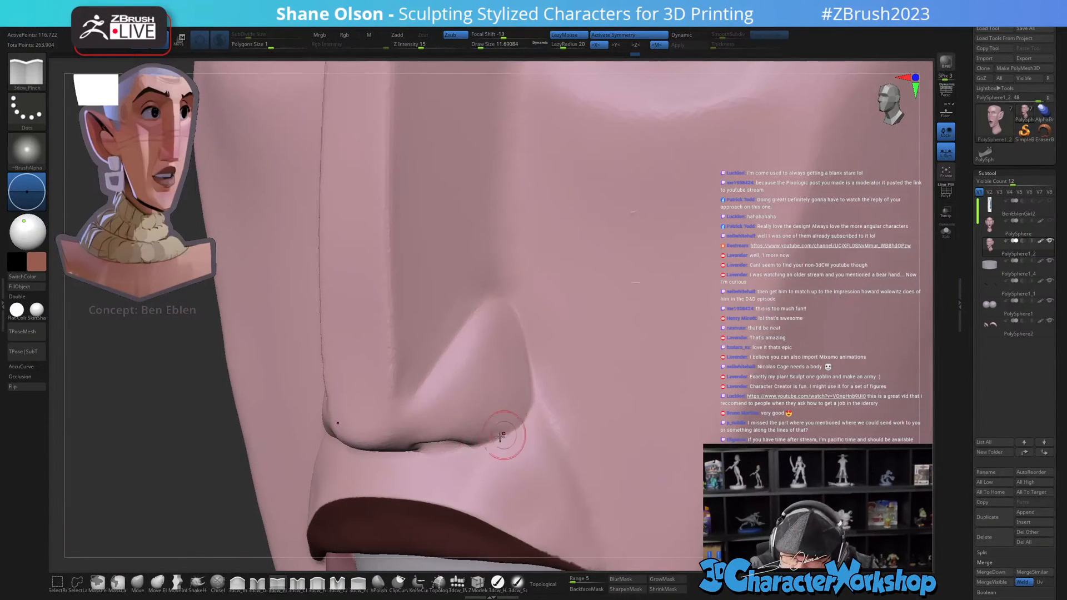
{"action": "right_click_drag", "start_coordinate": [542, 393], "coordinate": [524, 431]}
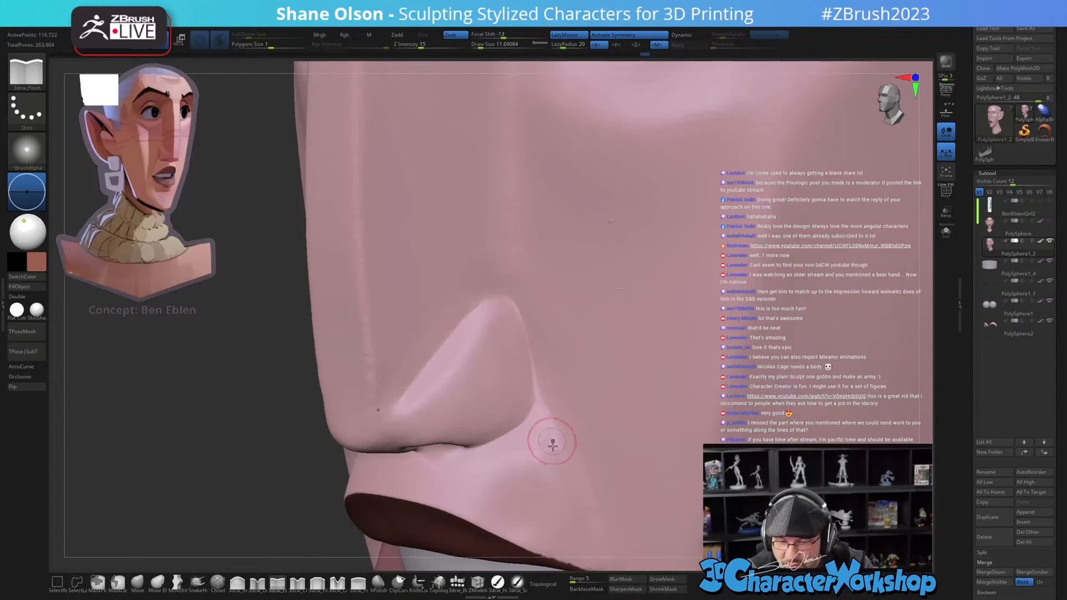
{"action": "right_click_drag", "start_coordinate": [594, 416], "coordinate": [610, 193], "text": "ctrl"}
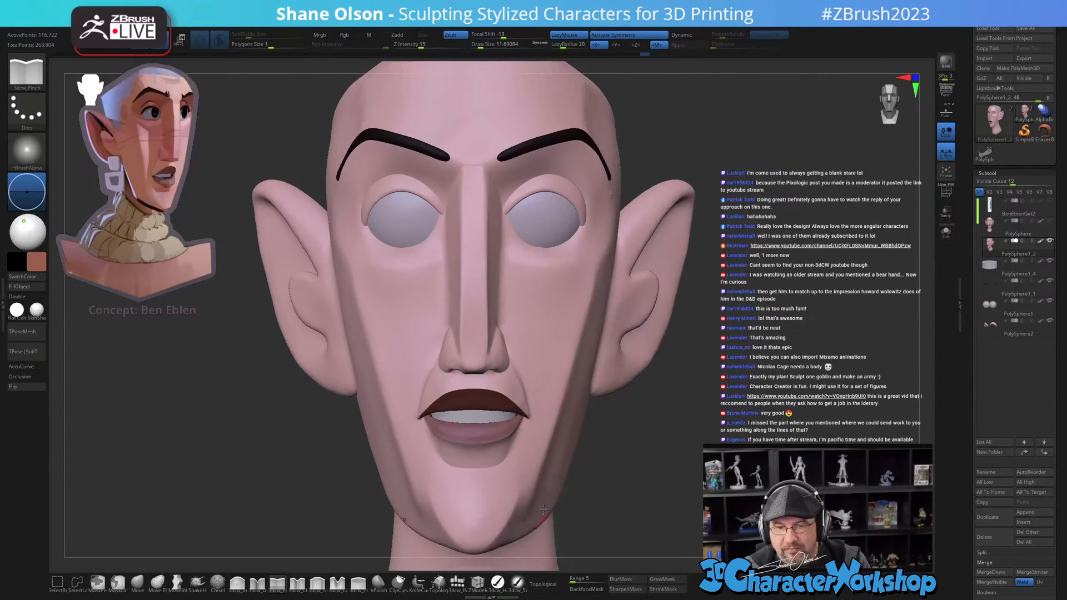
Step: Switch to the Move brush and raise its draw size to about 41.4 for work around the eyes
{"action": "right_click_drag", "start_coordinate": [533, 241], "coordinate": [532, 336], "text": "alt"}
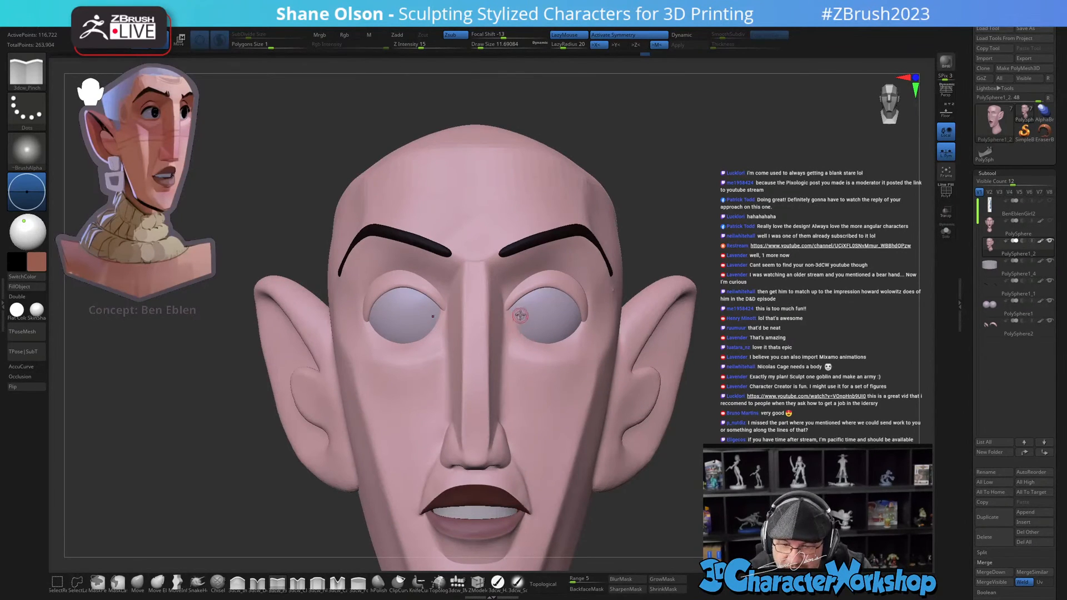
{"action": "right_click_drag", "start_coordinate": [409, 293], "coordinate": [401, 395], "text": "alt"}
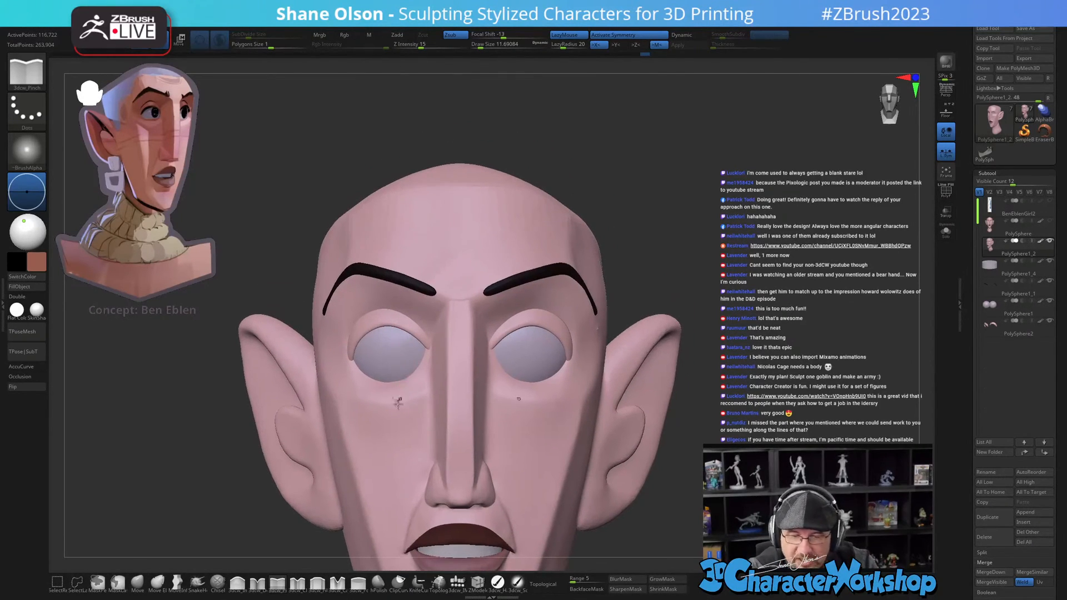
{"action": "left_click", "coordinate": [145, 584]}
{"action": "key", "text": "s"}
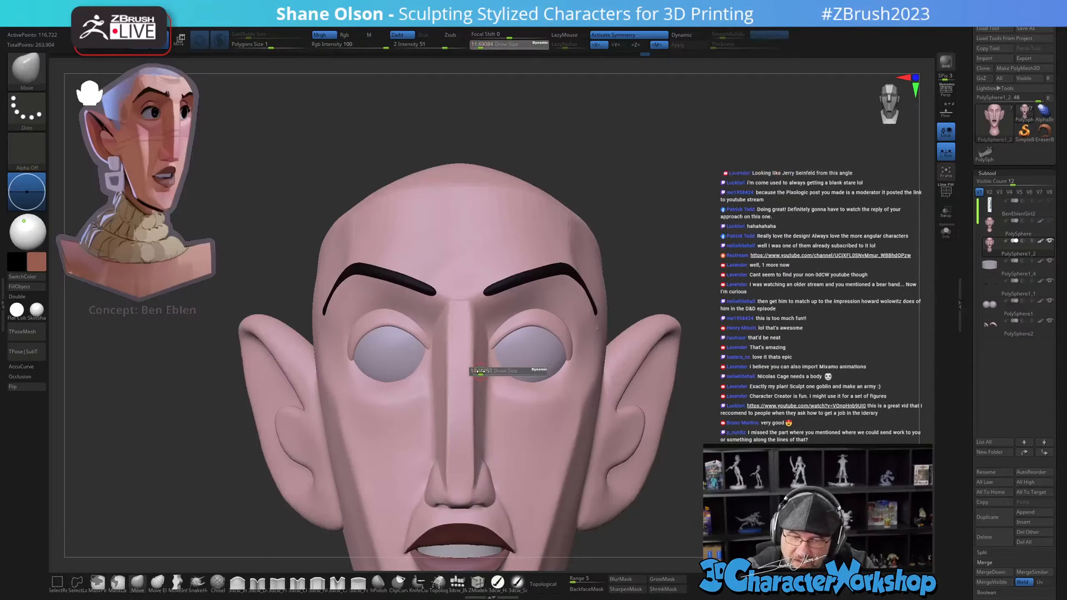
{"action": "left_click_drag", "start_coordinate": [488, 371], "coordinate": [490, 371]}
{"action": "right_click_drag", "start_coordinate": [431, 351], "coordinate": [424, 369], "text": "ctrl"}
{"action": "key", "text": "s"}
{"action": "left_click_drag", "start_coordinate": [423, 371], "coordinate": [420, 371]}
{"action": "right_click_drag", "start_coordinate": [421, 371], "coordinate": [426, 352]}
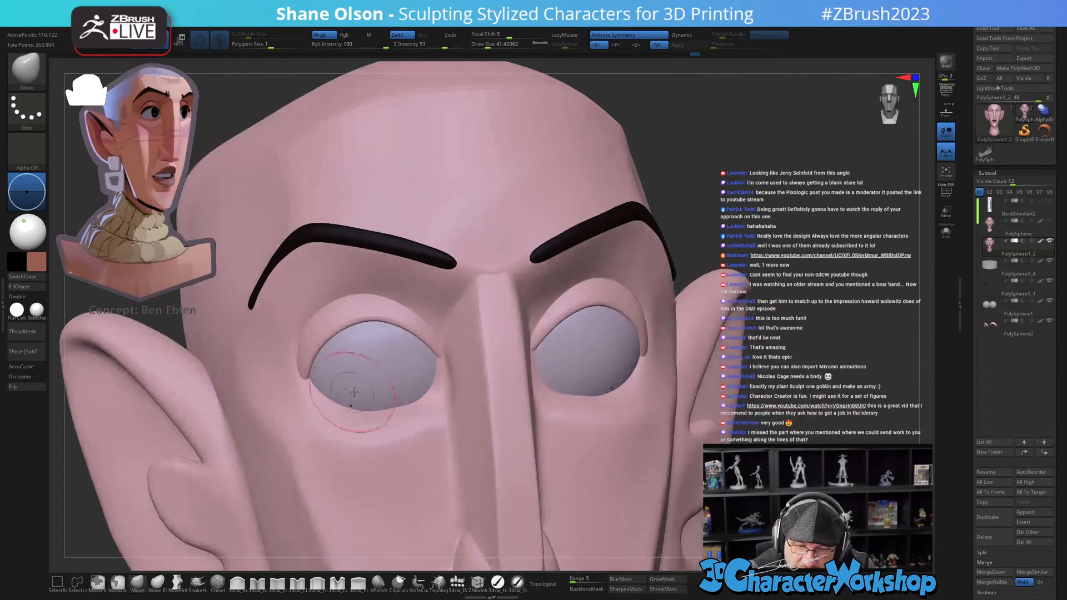
Step: Reshape and smooth the fold between the nostril and the mouth corner, using the Move brush at draw size about 20
{"action": "mouse_move", "coordinate": [386, 389]}
{"action": "right_mouse_down"}
{"action": "mouse_move", "coordinate": [364, 400]}
{"action": "mouse_move", "coordinate": [691, 413]}
{"action": "mouse_move", "coordinate": [652, 427]}
{"action": "mouse_move", "coordinate": [681, 428]}
{"action": "mouse_move", "coordinate": [578, 309]}
{"action": "mouse_move", "coordinate": [597, 314]}
{"action": "mouse_move", "coordinate": [603, 424]}
{"action": "mouse_move", "coordinate": [597, 414]}
{"action": "right_mouse_up"}
{"action": "right_click_drag", "start_coordinate": [562, 370], "coordinate": [557, 405], "text": "ctrl"}
{"action": "key", "text": "s"}
{"action": "left_click_drag", "start_coordinate": [553, 387], "coordinate": [544, 387]}
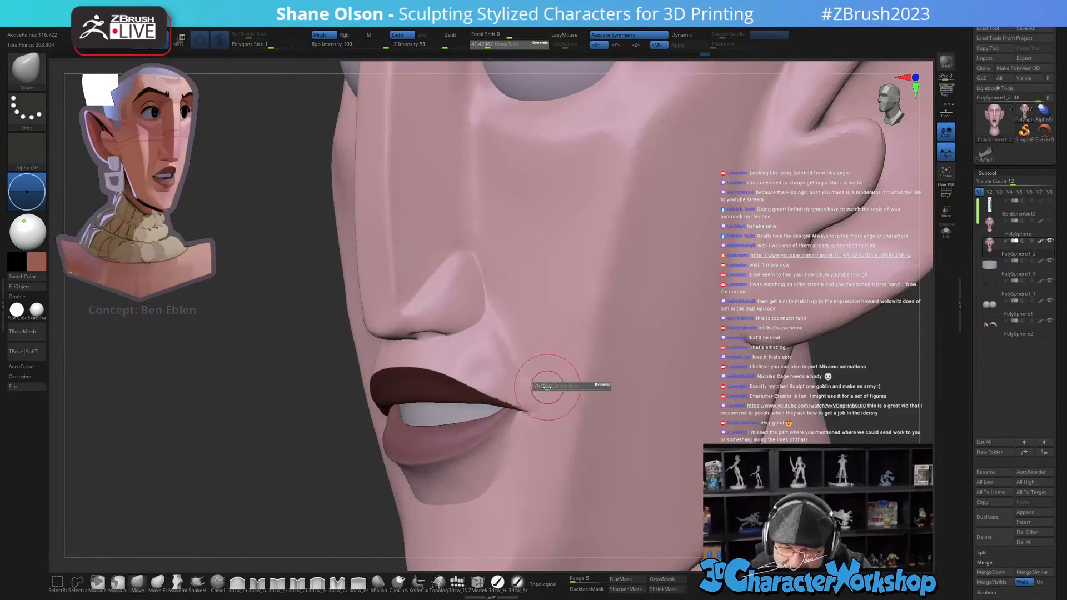
{"action": "right_click_drag", "start_coordinate": [544, 370], "coordinate": [500, 359]}
{"action": "mouse_move", "coordinate": [500, 359]}
{"action": "left_mouse_down", "text": "shift"}
{"action": "mouse_move", "coordinate": [519, 343]}
{"action": "mouse_move", "coordinate": [507, 349]}
{"action": "left_mouse_up", "text": "shift"}
{"action": "mouse_move", "coordinate": [543, 333]}
{"action": "right_mouse_down"}
{"action": "mouse_move", "coordinate": [569, 358]}
{"action": "mouse_move", "coordinate": [555, 374]}
{"action": "right_mouse_up"}
{"action": "key", "text": "shift"}
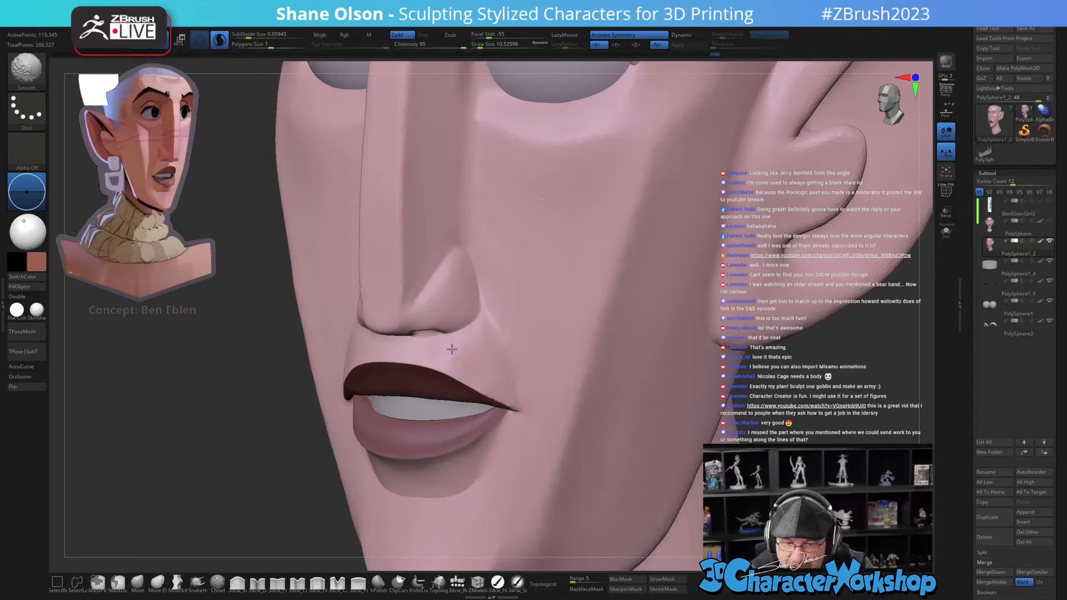
{"action": "mouse_move", "coordinate": [497, 341]}
{"action": "right_mouse_down"}
{"action": "mouse_move", "coordinate": [564, 341]}
{"action": "mouse_move", "coordinate": [563, 410]}
{"action": "mouse_move", "coordinate": [507, 381]}
{"action": "right_mouse_up"}
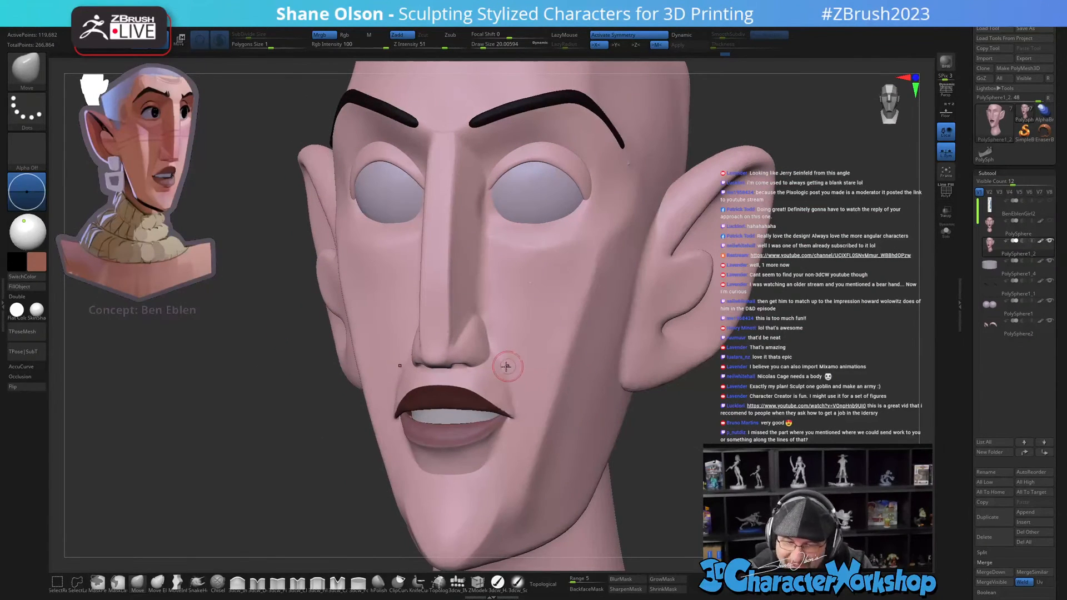
{"action": "key", "text": "shift"}
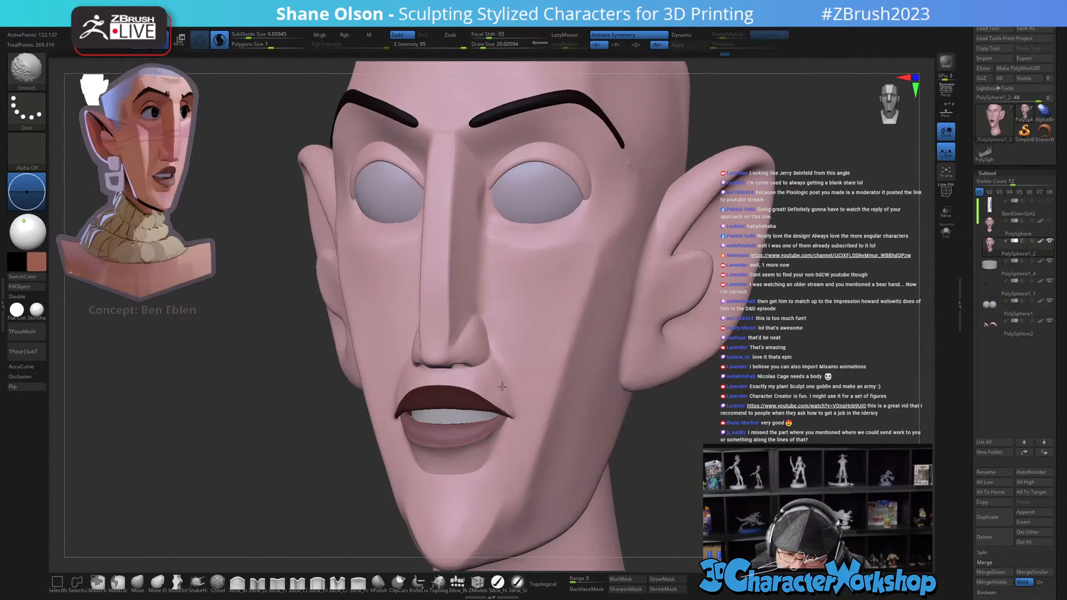
Step: Try to reshape the cheekbone between the outer eye and the ear with the Move brush at draw size about 34.8
{"action": "right_click_drag", "start_coordinate": [543, 347], "coordinate": [558, 401]}
{"action": "right_click_drag", "start_coordinate": [590, 481], "coordinate": [545, 416]}
{"action": "mouse_move", "coordinate": [579, 347]}
{"action": "right_mouse_down", "text": "alt"}
{"action": "mouse_move", "coordinate": [564, 385]}
{"action": "mouse_move", "coordinate": [584, 348]}
{"action": "mouse_move", "coordinate": [578, 364]}
{"action": "right_mouse_up", "text": "alt"}
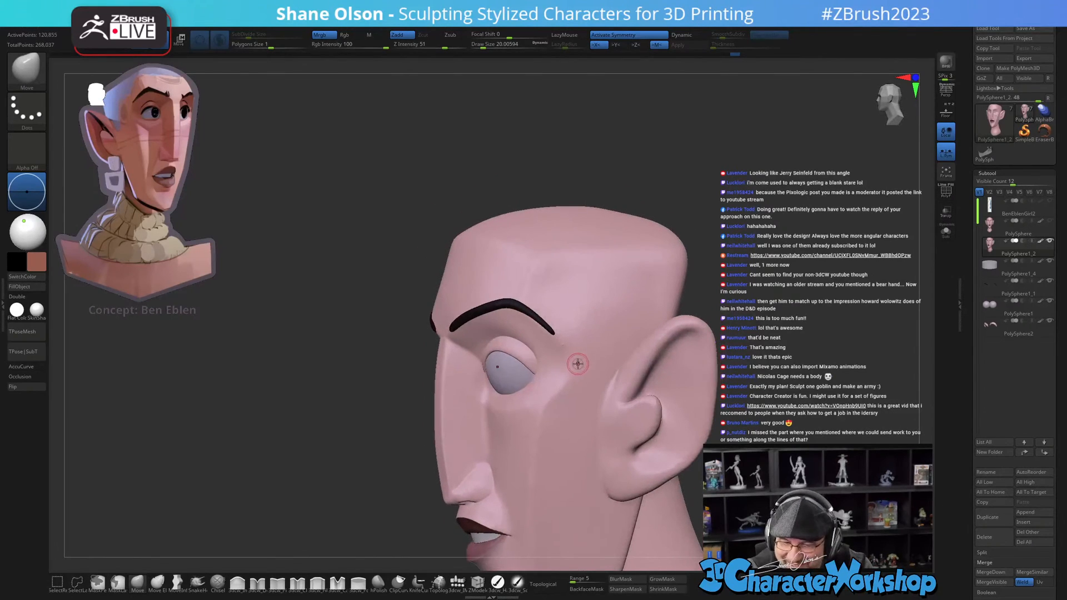
{"action": "key", "text": "bracketright"}
{"action": "mouse_move", "coordinate": [561, 398]}
{"action": "left_mouse_down"}
{"action": "mouse_move", "coordinate": [553, 402]}
{"action": "mouse_move", "coordinate": [591, 369]}
{"action": "left_mouse_up"}
{"action": "key", "text": "ctrl+z"}
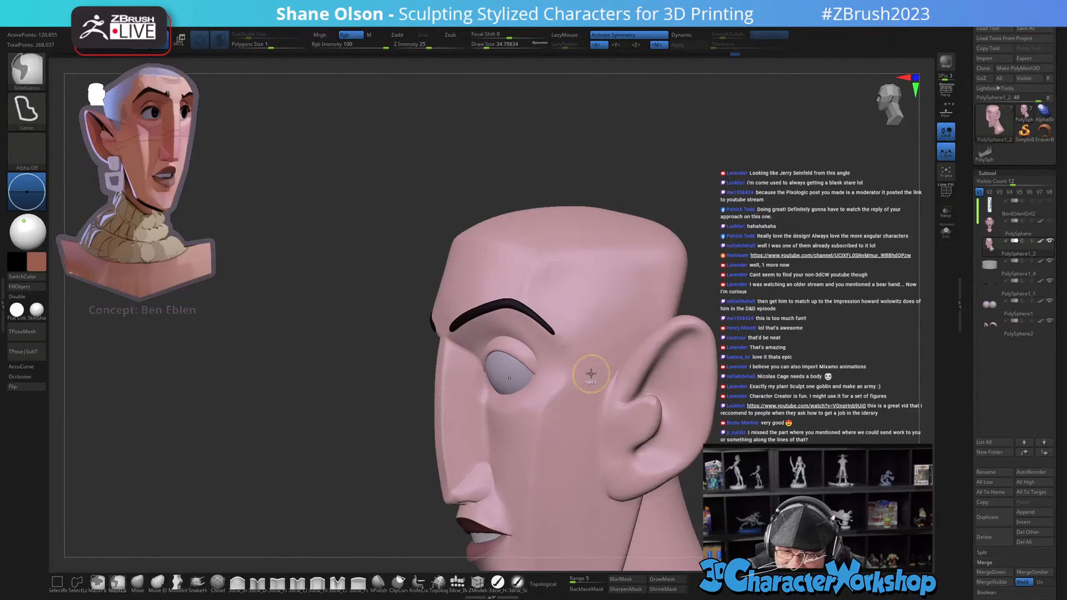
Step: Pinch the cheekbone and temple edges beside the outer eye at draw size about 34.8 and smooth them
{"action": "left_click", "coordinate": [277, 581]}
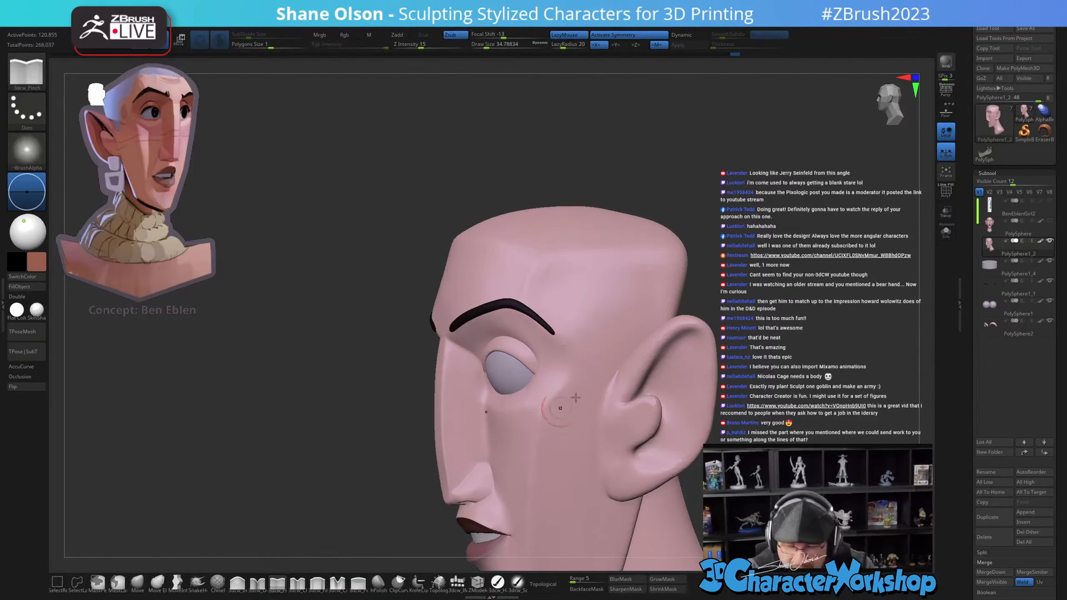
{"action": "left_click_drag", "start_coordinate": [549, 400], "coordinate": [560, 391]}
{"action": "right_click_drag", "start_coordinate": [573, 341], "coordinate": [568, 322]}
{"action": "left_click_drag", "start_coordinate": [558, 341], "coordinate": [588, 382]}
{"action": "mouse_move", "coordinate": [580, 334]}
{"action": "right_mouse_down"}
{"action": "mouse_move", "coordinate": [579, 426]}
{"action": "mouse_move", "coordinate": [538, 435]}
{"action": "mouse_move", "coordinate": [575, 423]}
{"action": "mouse_move", "coordinate": [509, 409]}
{"action": "right_mouse_up"}
{"action": "key", "text": "shift"}
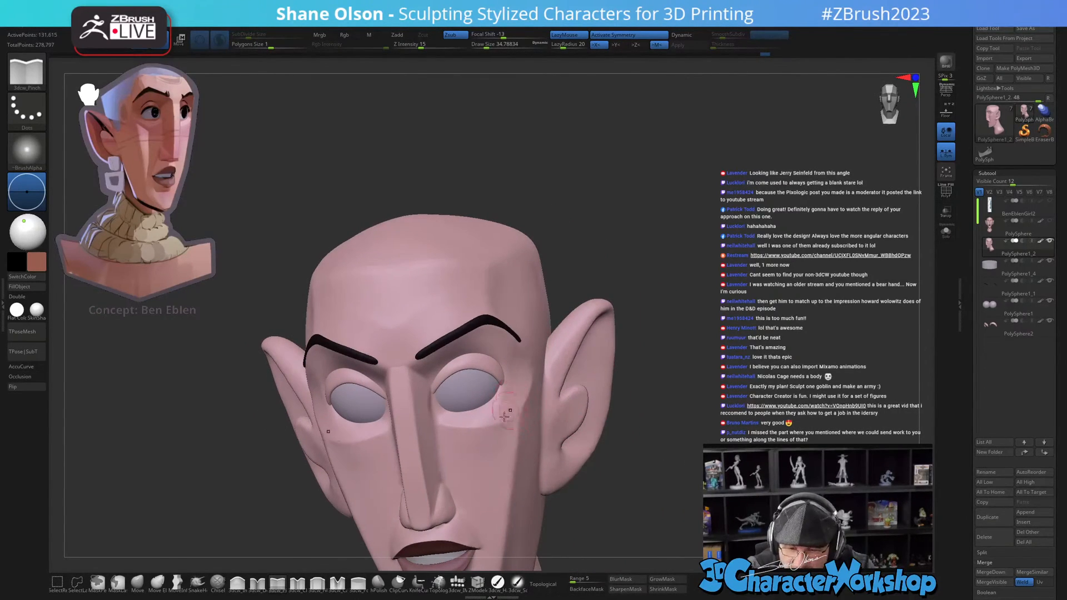
Step: Polish the planes around the outer eye and cheekbone with hPolish at draw size about 41.4, smoothing the transitions
{"action": "left_click", "coordinate": [377, 582]}
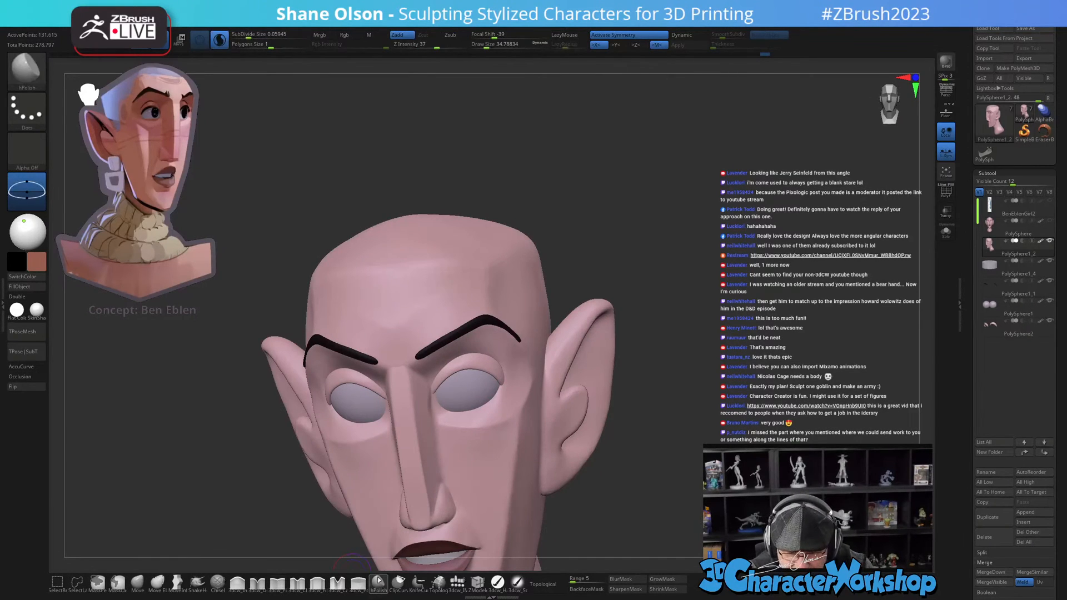
{"action": "mouse_move", "coordinate": [488, 402]}
{"action": "right_mouse_down"}
{"action": "mouse_move", "coordinate": [500, 406]}
{"action": "mouse_move", "coordinate": [478, 389]}
{"action": "right_mouse_up"}
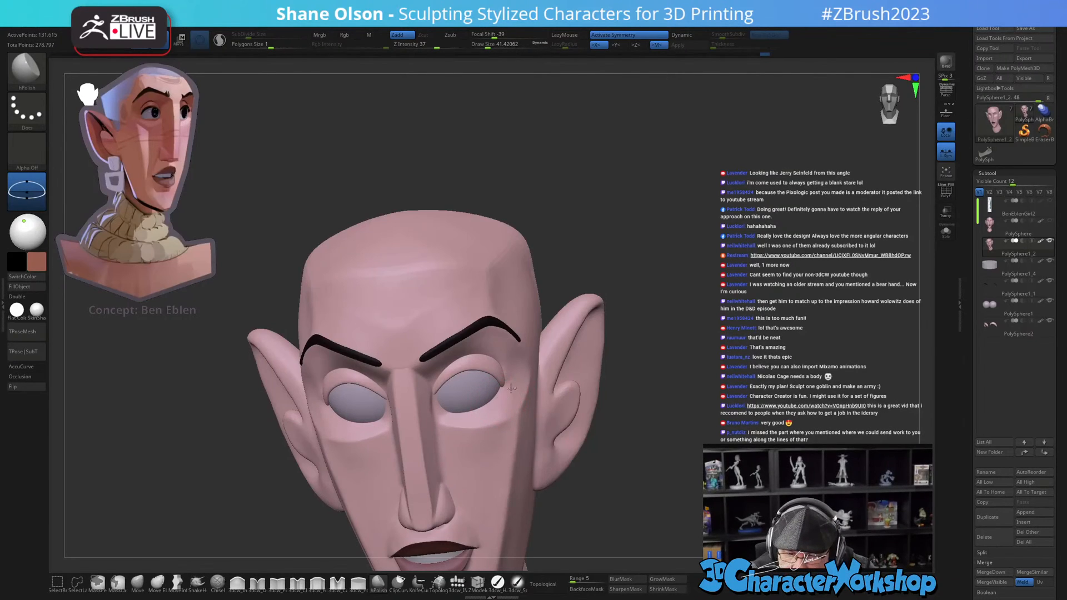
{"action": "right_click_drag", "start_coordinate": [533, 373], "coordinate": [495, 342]}
{"action": "left_click_drag", "start_coordinate": [495, 342], "coordinate": [503, 359], "text": "shift"}
{"action": "right_click_drag", "start_coordinate": [502, 343], "coordinate": [504, 407]}
{"action": "right_click_drag", "start_coordinate": [411, 386], "coordinate": [400, 378]}
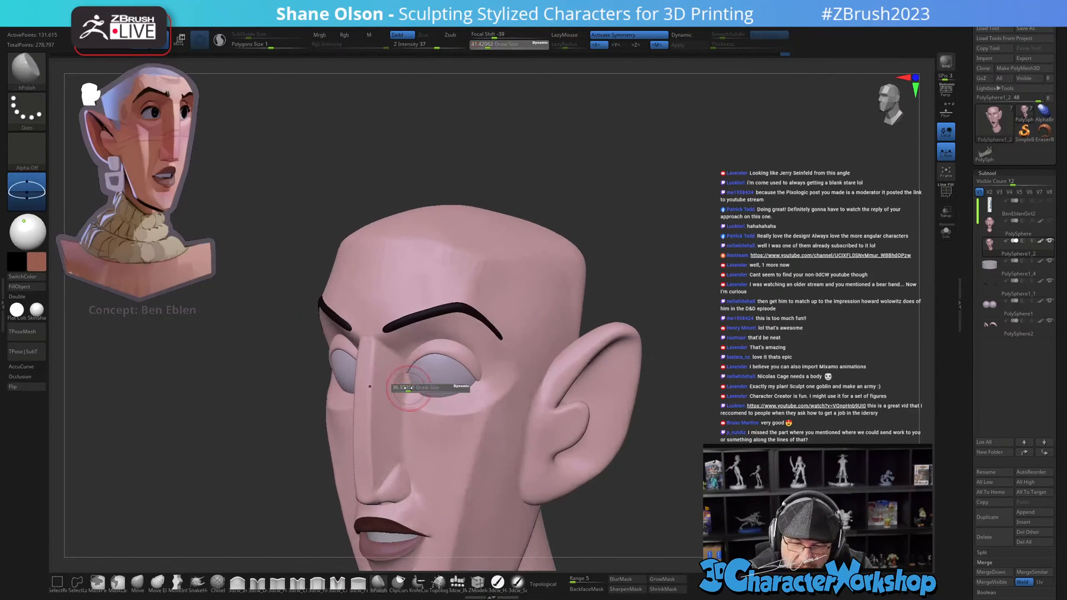
Step: Smooth the side of the nose near the inner eye and the bridge between the brows, reducing the draw size to about 20
{"action": "left_click_drag", "start_coordinate": [399, 374], "coordinate": [398, 411], "text": "shift"}
{"action": "mouse_move", "coordinate": [423, 410]}
{"action": "right_mouse_down"}
{"action": "mouse_move", "coordinate": [438, 405]}
{"action": "mouse_move", "coordinate": [428, 410]}
{"action": "right_mouse_up"}
{"action": "mouse_move", "coordinate": [400, 391]}
{"action": "left_mouse_down", "text": "shift"}
{"action": "mouse_move", "coordinate": [397, 377]}
{"action": "mouse_move", "coordinate": [395, 398]}
{"action": "left_mouse_up", "text": "shift"}
{"action": "right_click_drag", "start_coordinate": [409, 375], "coordinate": [431, 381]}
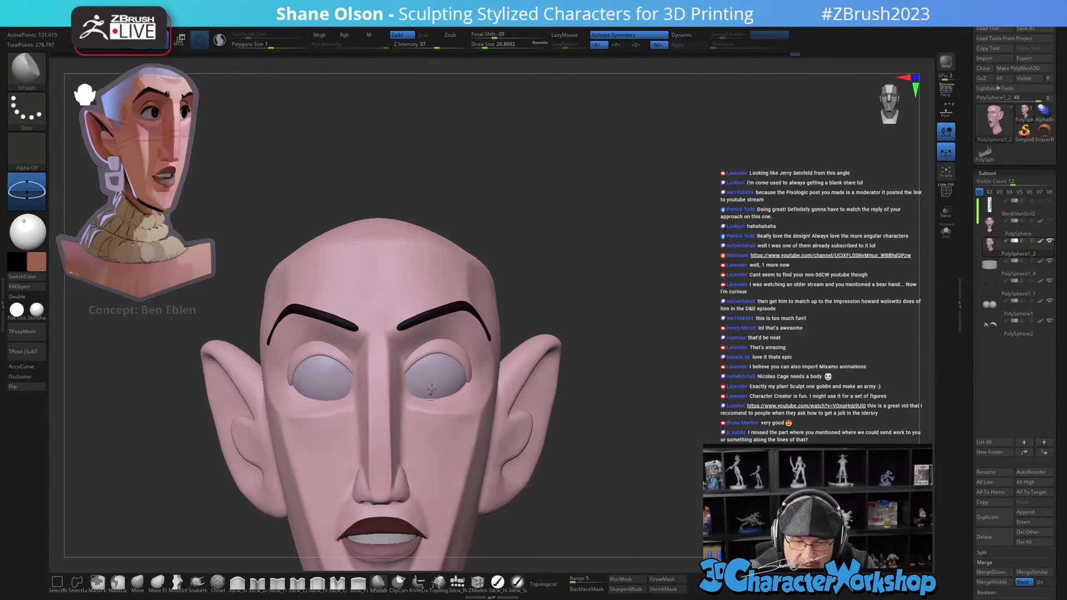
{"action": "right_click_drag", "start_coordinate": [435, 419], "coordinate": [431, 420], "text": "shift"}
{"action": "key", "text": "s"}
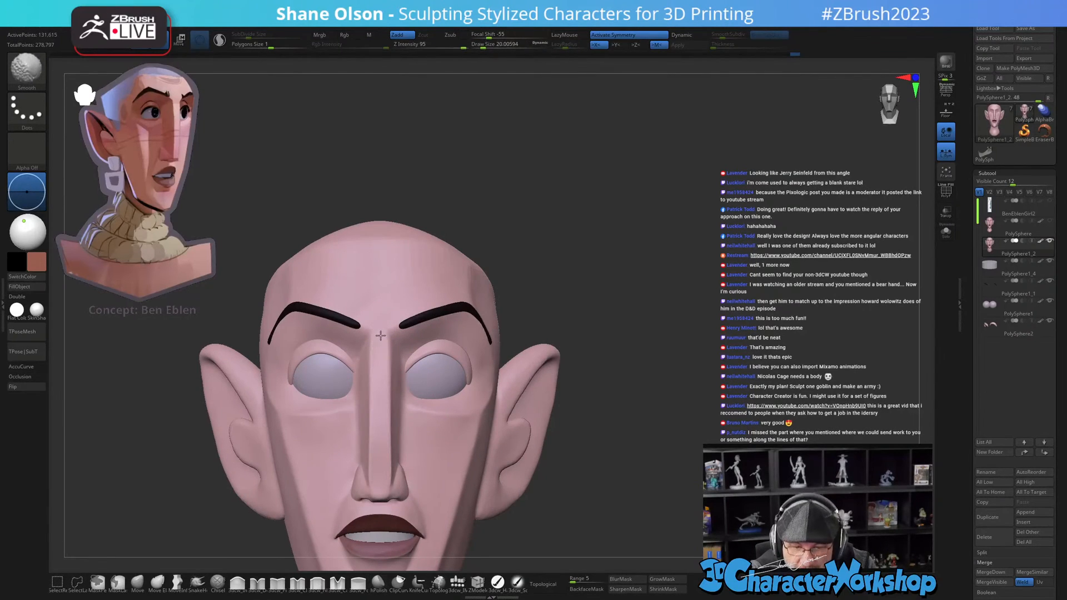
{"action": "left_click_drag", "start_coordinate": [378, 335], "coordinate": [375, 315], "text": "shift"}
Step: Switch to the soft paint brush and set its draw size to about 132 for painting the whole head
{"action": "mouse_move", "coordinate": [535, 456]}
{"action": "right_mouse_down", "text": "ctrl"}
{"action": "mouse_move", "coordinate": [535, 437]}
{"action": "mouse_move", "coordinate": [587, 443]}
{"action": "mouse_move", "coordinate": [560, 440]}
{"action": "mouse_move", "coordinate": [578, 450]}
{"action": "mouse_move", "coordinate": [540, 406]}
{"action": "right_mouse_up", "text": "ctrl"}
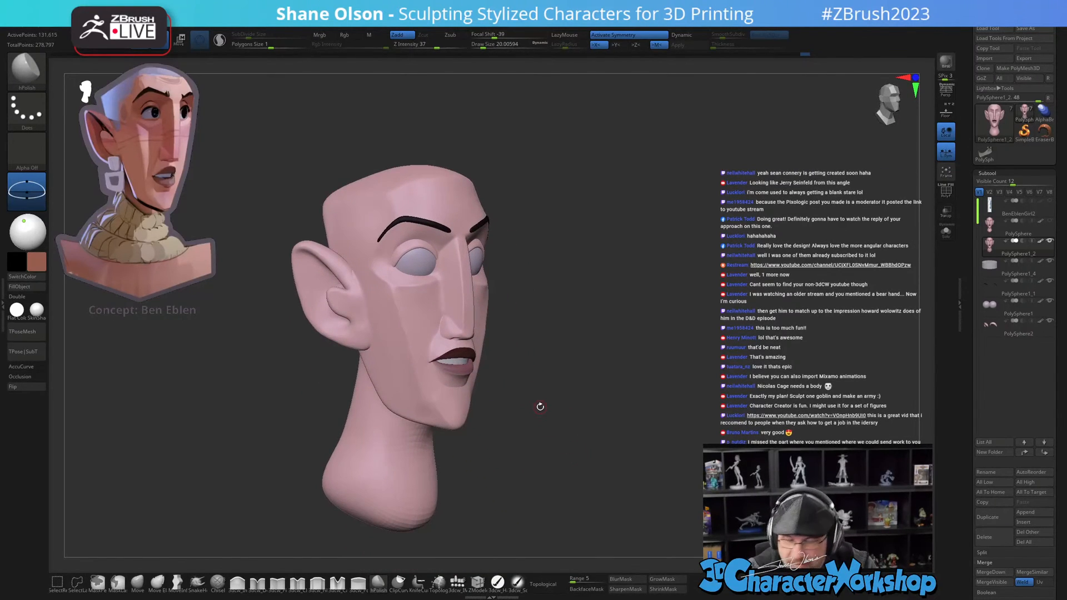
{"action": "mouse_move", "coordinate": [620, 276]}
{"action": "right_mouse_down"}
{"action": "mouse_move", "coordinate": [612, 298]}
{"action": "mouse_move", "coordinate": [553, 297]}
{"action": "mouse_move", "coordinate": [650, 329]}
{"action": "mouse_move", "coordinate": [618, 325]}
{"action": "right_mouse_up"}
{"action": "left_click", "coordinate": [517, 582]}
{"action": "key", "text": "s"}
{"action": "left_click_drag", "start_coordinate": [598, 417], "coordinate": [606, 416]}
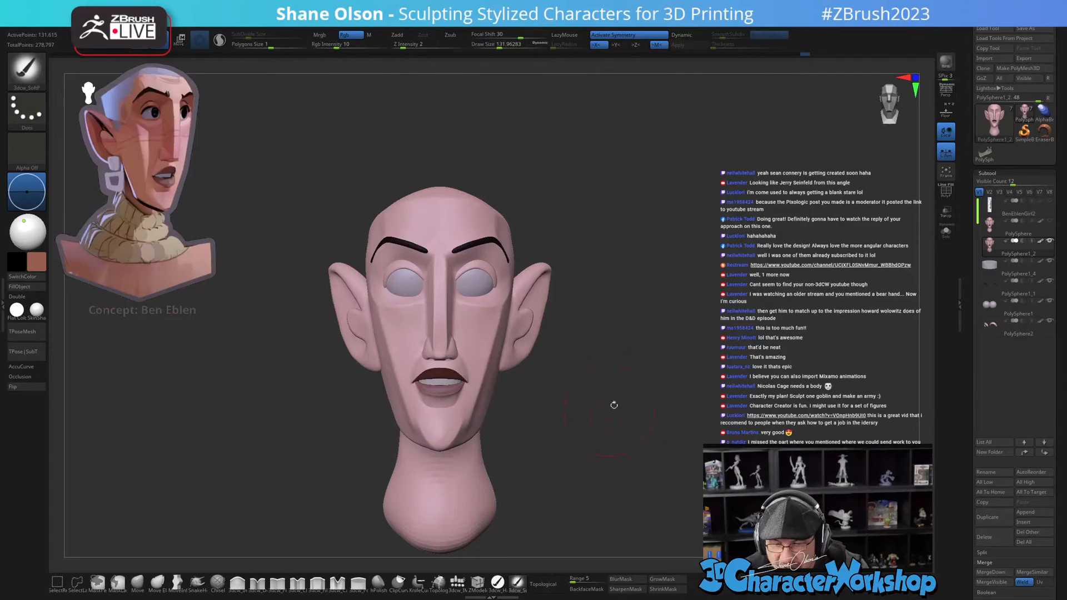
{"action": "right_click_drag", "start_coordinate": [610, 410], "coordinate": [588, 427], "text": "alt"}
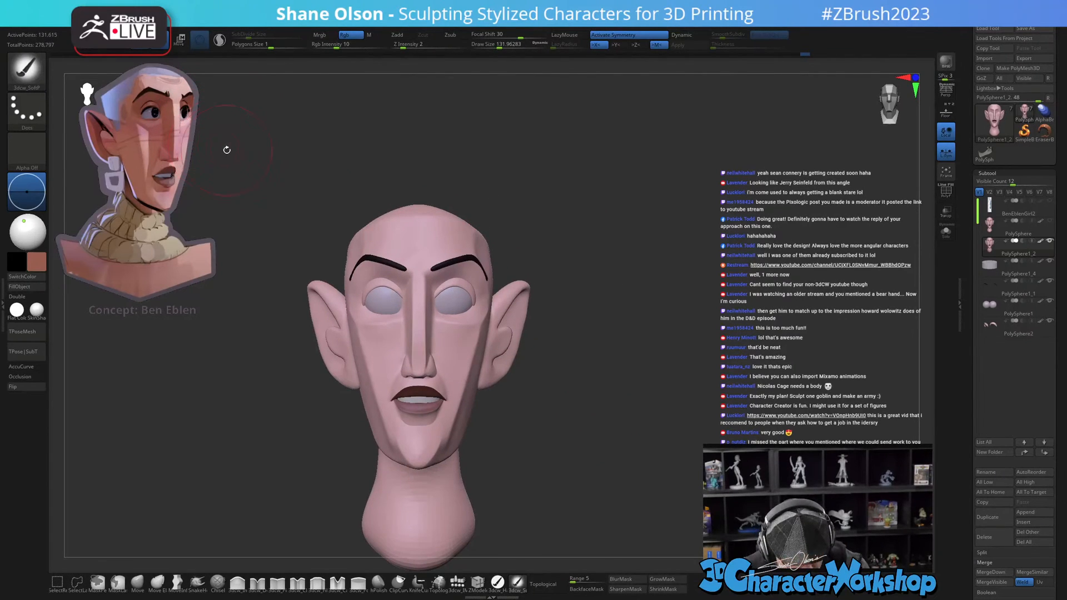
Step: Choose a medium pink as the active paint color for the face
{"action": "key", "text": "shift+z"}
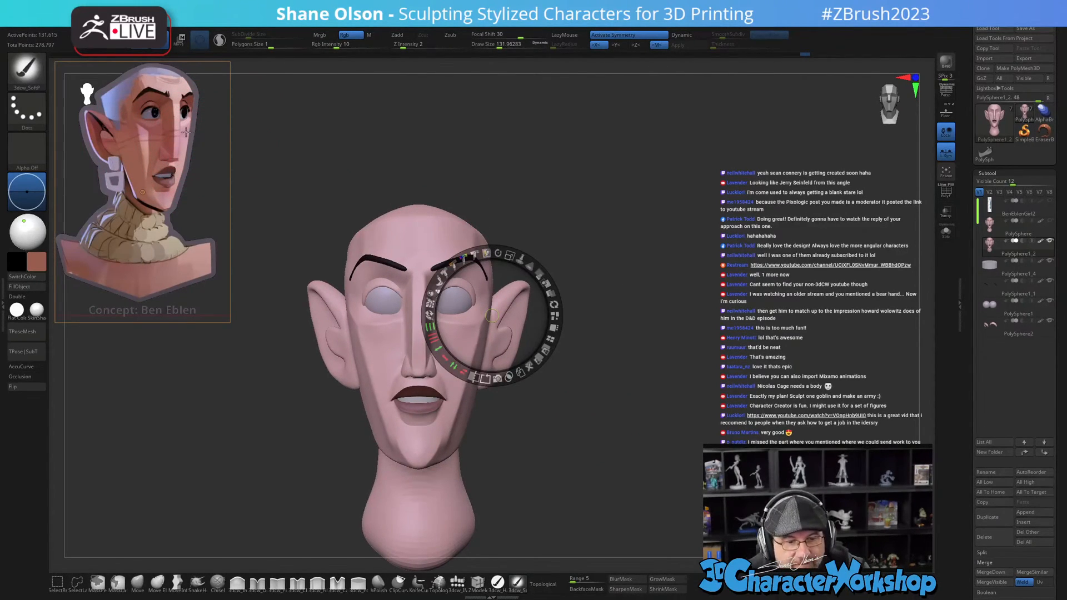
{"action": "key", "text": "shift+z"}
{"action": "key", "text": "c"}
{"action": "left_click", "coordinate": [20, 259]}
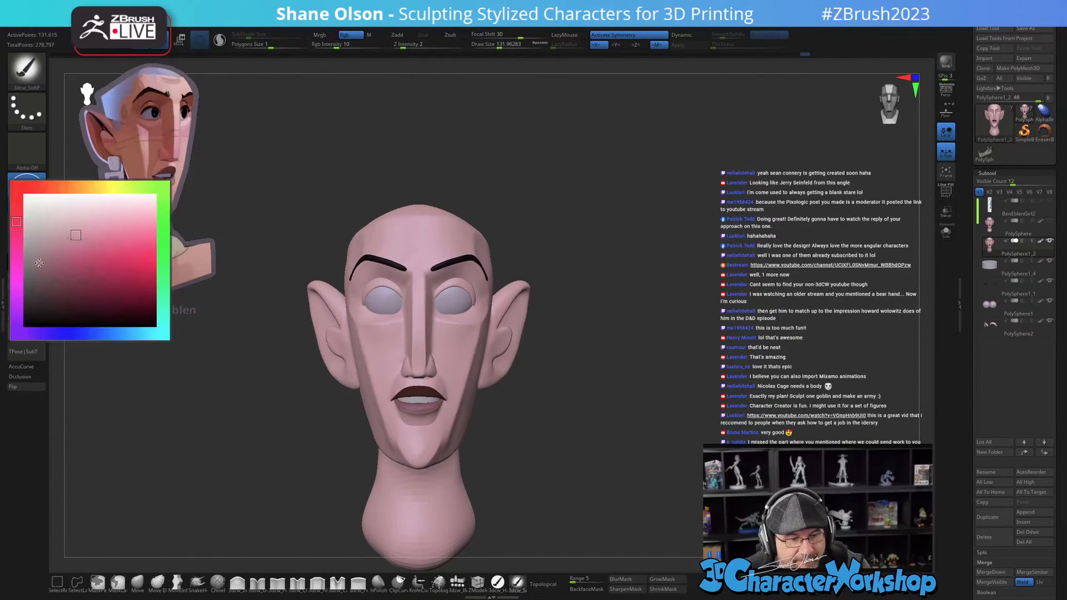
{"action": "left_click", "coordinate": [81, 242]}
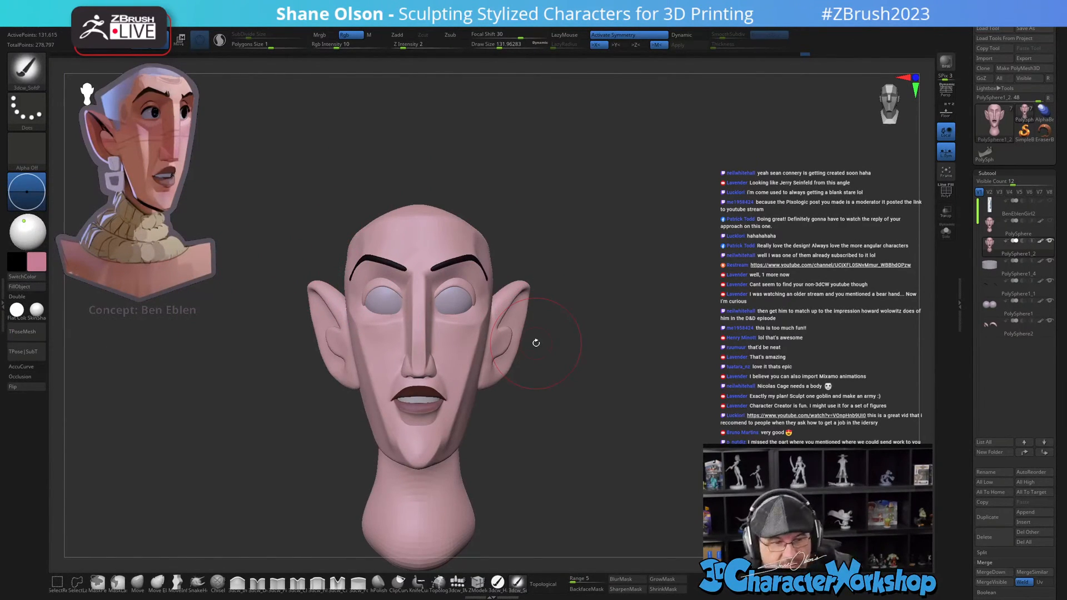
{"action": "mouse_move", "coordinate": [584, 408]}
{"action": "left_mouse_down"}
{"action": "mouse_move", "coordinate": [587, 424]}
{"action": "mouse_move", "coordinate": [582, 403]}
{"action": "left_mouse_up"}
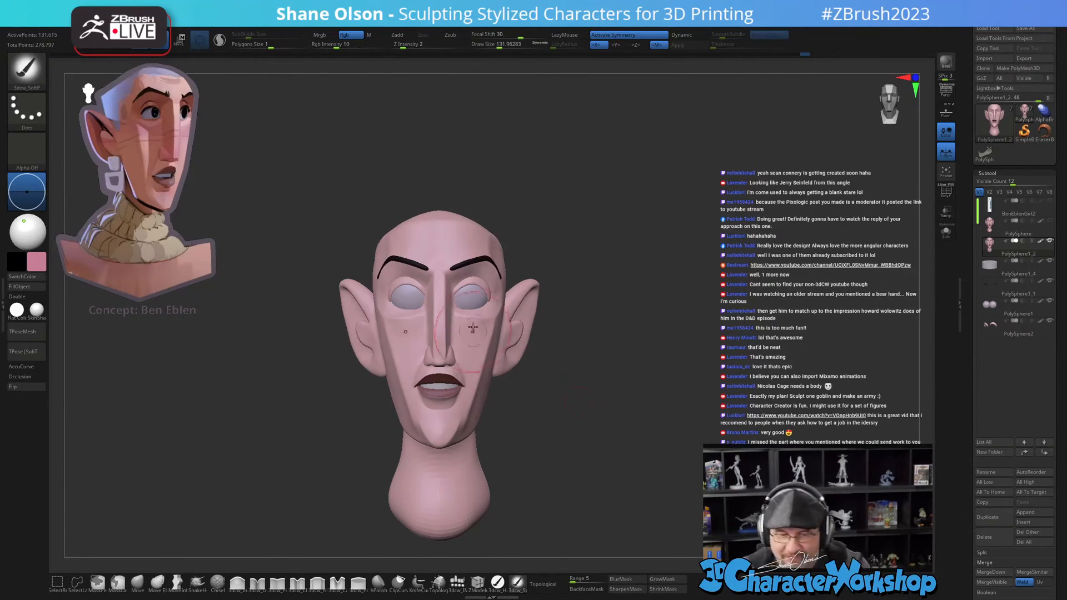
Step: Change the paint color to a pale skin pink and brush it over the face at draw size about 274
{"action": "key", "text": "z"}
{"action": "key", "text": "c"}
{"action": "key", "text": "z"}
{"action": "key", "text": "s"}
{"action": "left_click_drag", "start_coordinate": [459, 285], "coordinate": [470, 284]}
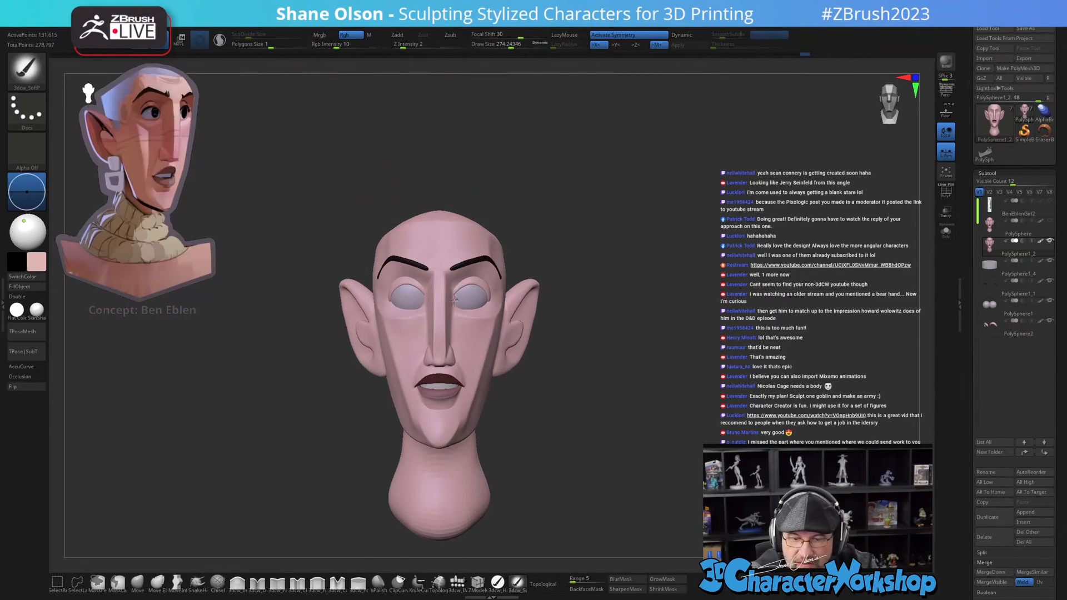
{"action": "mouse_move", "coordinate": [516, 341]}
{"action": "left_mouse_down"}
{"action": "mouse_move", "coordinate": [509, 416]}
{"action": "mouse_move", "coordinate": [557, 405]}
{"action": "mouse_move", "coordinate": [516, 403]}
{"action": "left_mouse_up"}
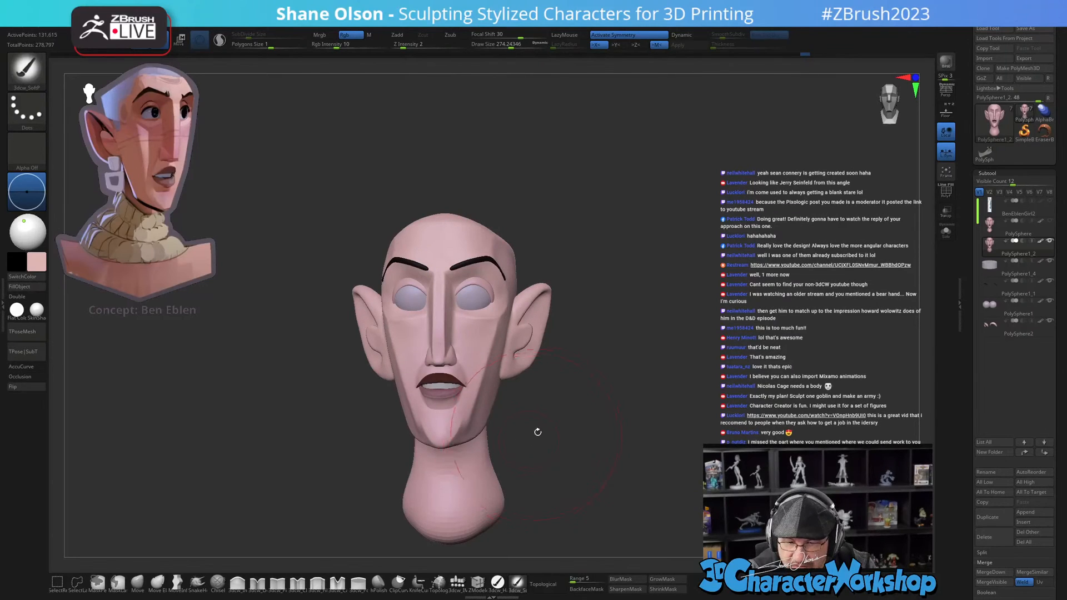
Step: Choose a deeper, more saturated pink as the paint color for the skin
{"action": "left_click", "coordinate": [38, 258]}
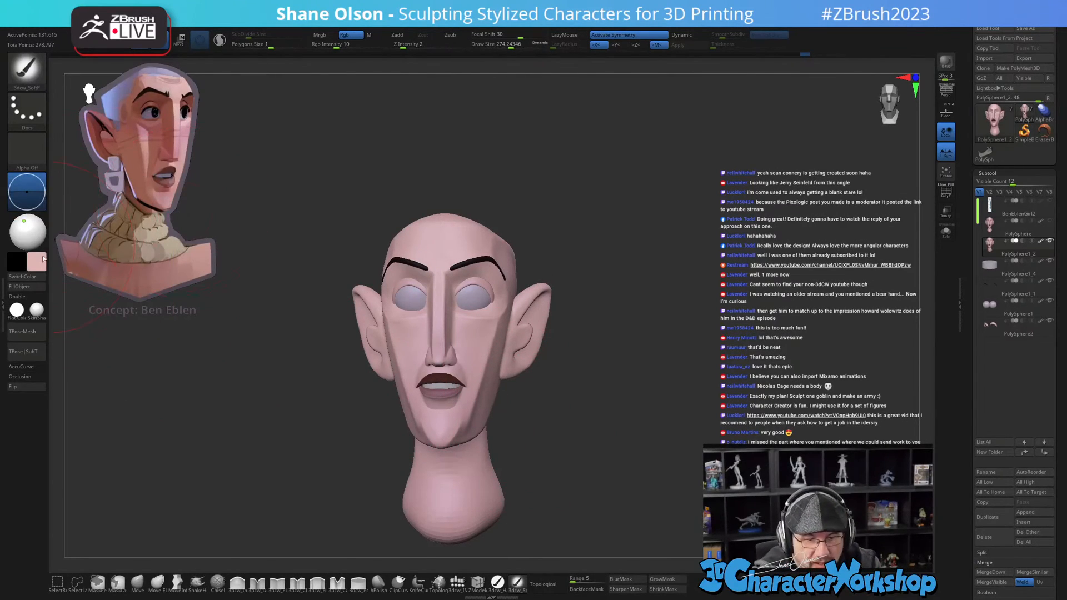
{"action": "left_click", "coordinate": [43, 251]}
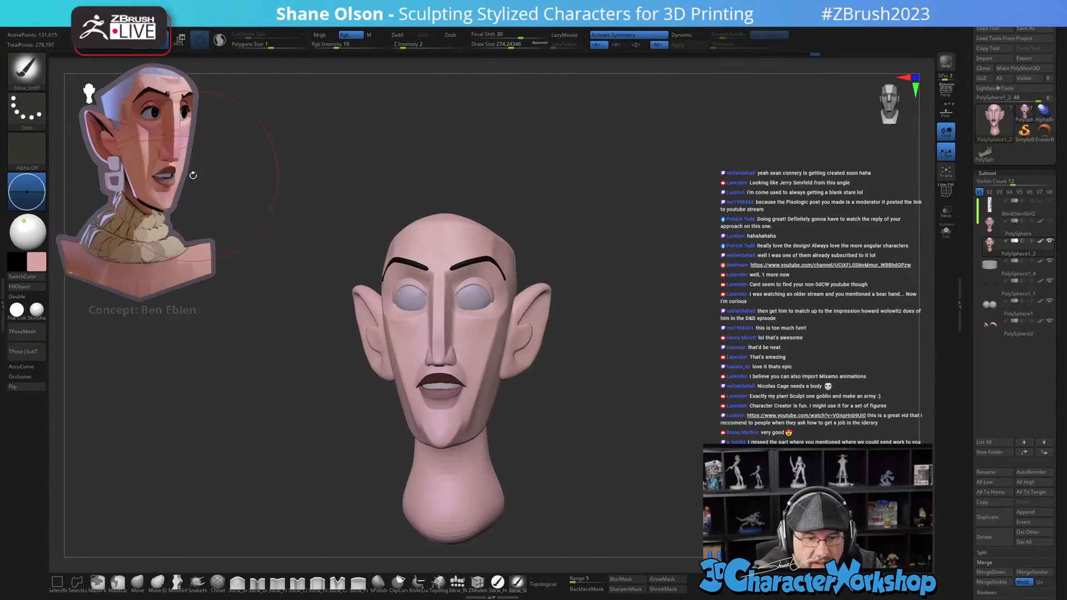
{"action": "left_click", "coordinate": [42, 265]}
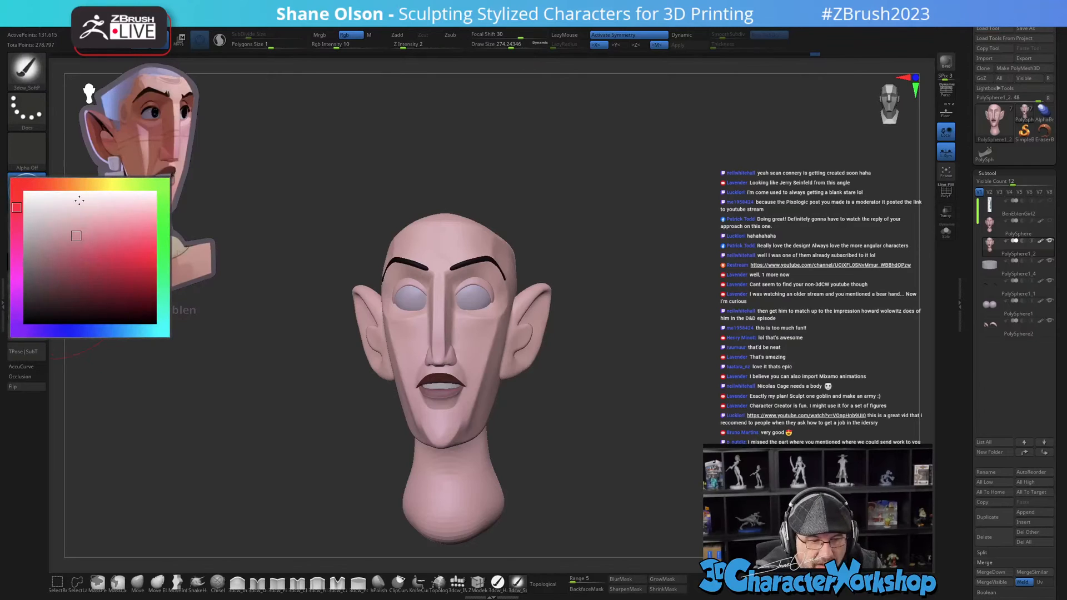
{"action": "left_click", "coordinate": [77, 245]}
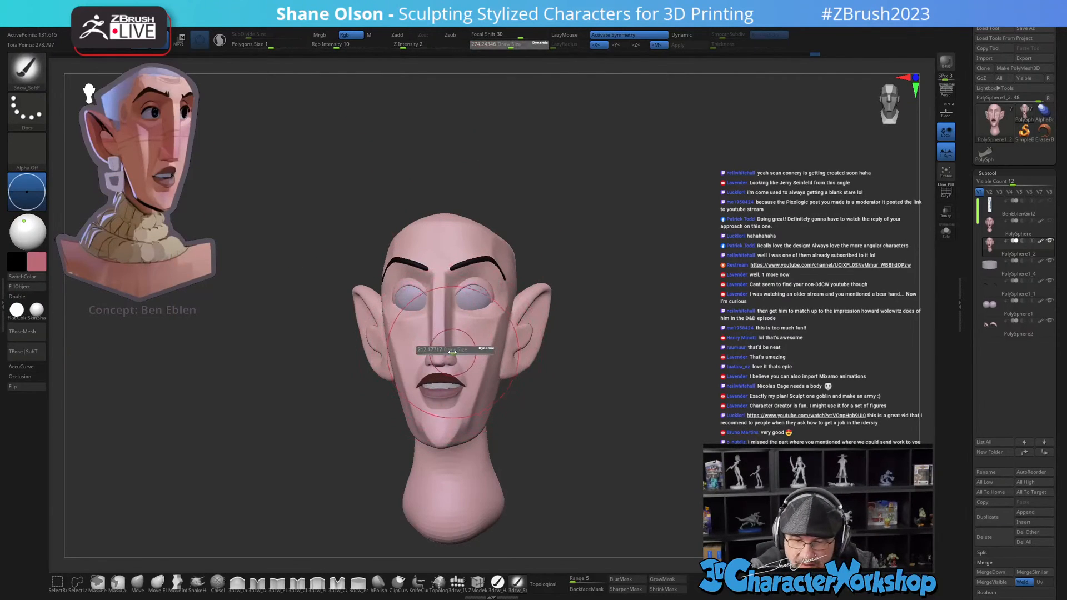
Step: Brush the deeper pink over the ears with the soft paint brush at draw size about 202
{"action": "left_click_drag", "start_coordinate": [546, 341], "coordinate": [539, 317]}
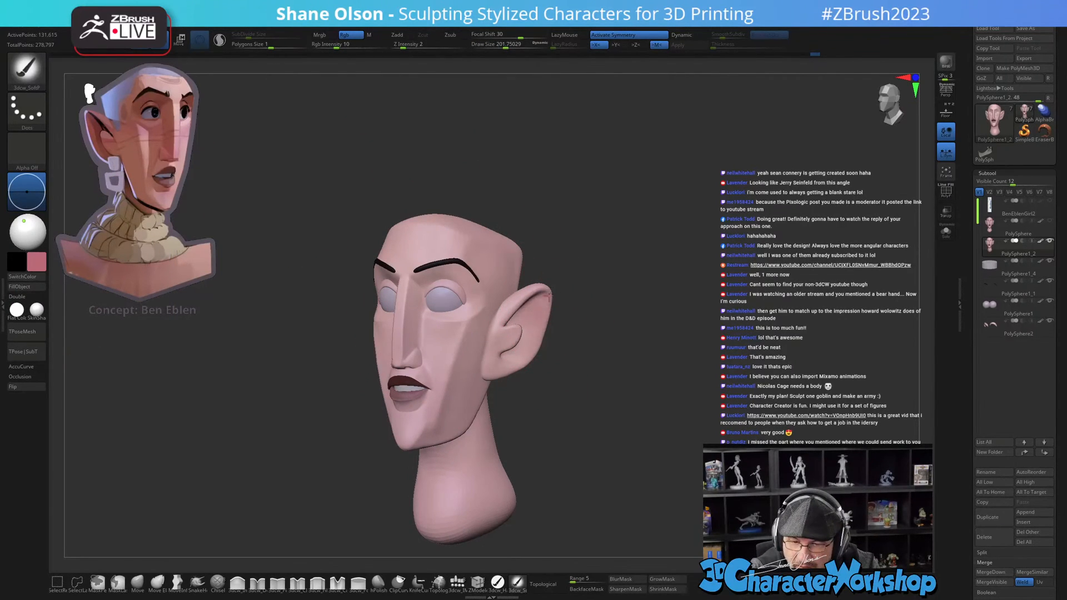
{"action": "mouse_move", "coordinate": [543, 323]}
{"action": "left_mouse_down"}
{"action": "mouse_move", "coordinate": [545, 315]}
{"action": "mouse_move", "coordinate": [530, 320]}
{"action": "left_mouse_up"}
{"action": "scroll", "coordinate": [480, 355], "scroll_direction": "up", "scroll_amount": 4}
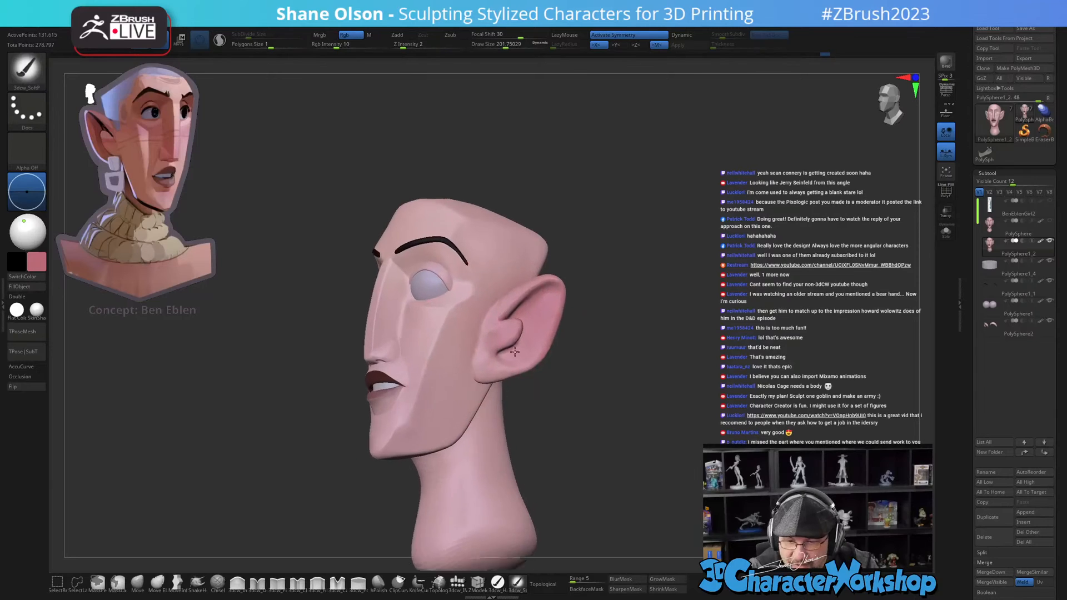
{"action": "right_click_drag", "start_coordinate": [489, 321], "coordinate": [549, 282], "text": "alt"}
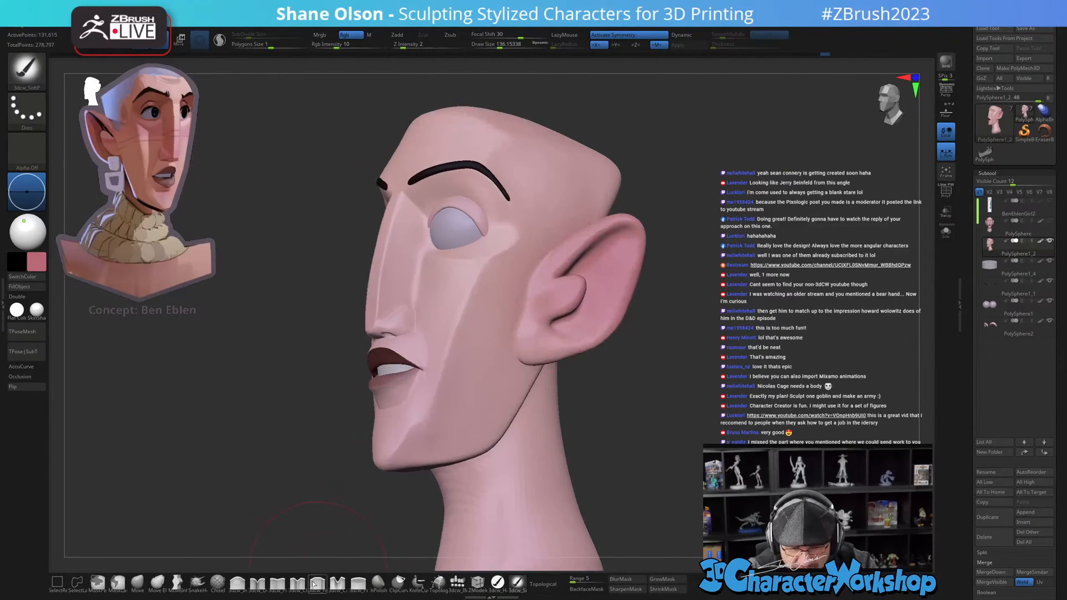
Step: Fill in the surface between the cheek and the ear with the fill brush at draw size about 51
{"action": "left_click", "coordinate": [317, 583]}
{"action": "key", "text": "s"}
{"action": "left_click_drag", "start_coordinate": [531, 311], "coordinate": [525, 311]}
{"action": "right_click_drag", "start_coordinate": [567, 312], "coordinate": [549, 310]}
{"action": "key", "text": "s"}
{"action": "left_click_drag", "start_coordinate": [546, 310], "coordinate": [535, 310]}
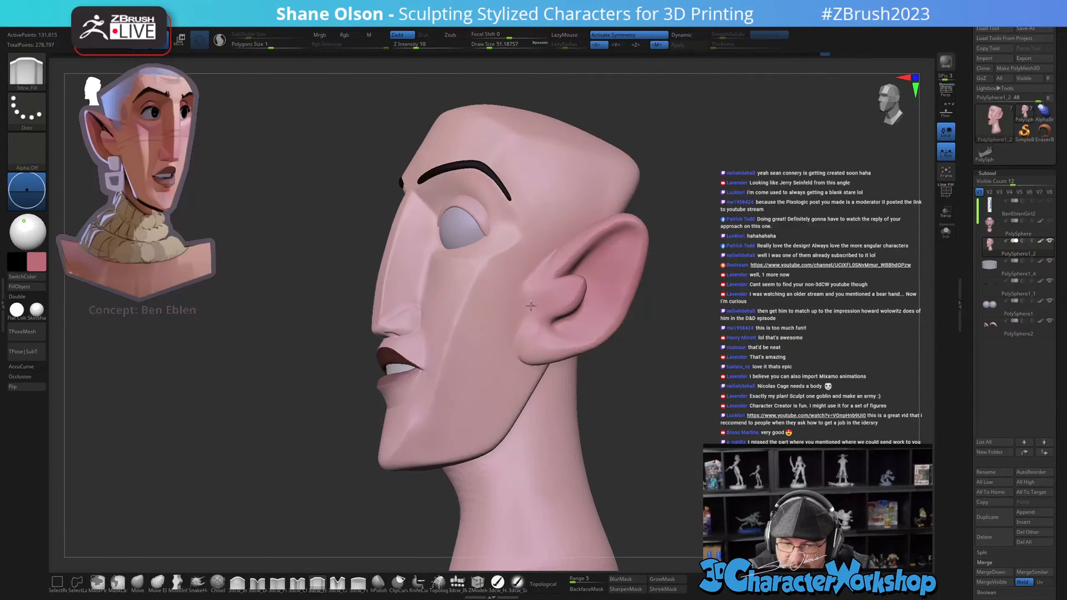
{"action": "mouse_move", "coordinate": [534, 299]}
{"action": "right_mouse_down"}
{"action": "mouse_move", "coordinate": [499, 303]}
{"action": "mouse_move", "coordinate": [536, 295]}
{"action": "right_mouse_up"}
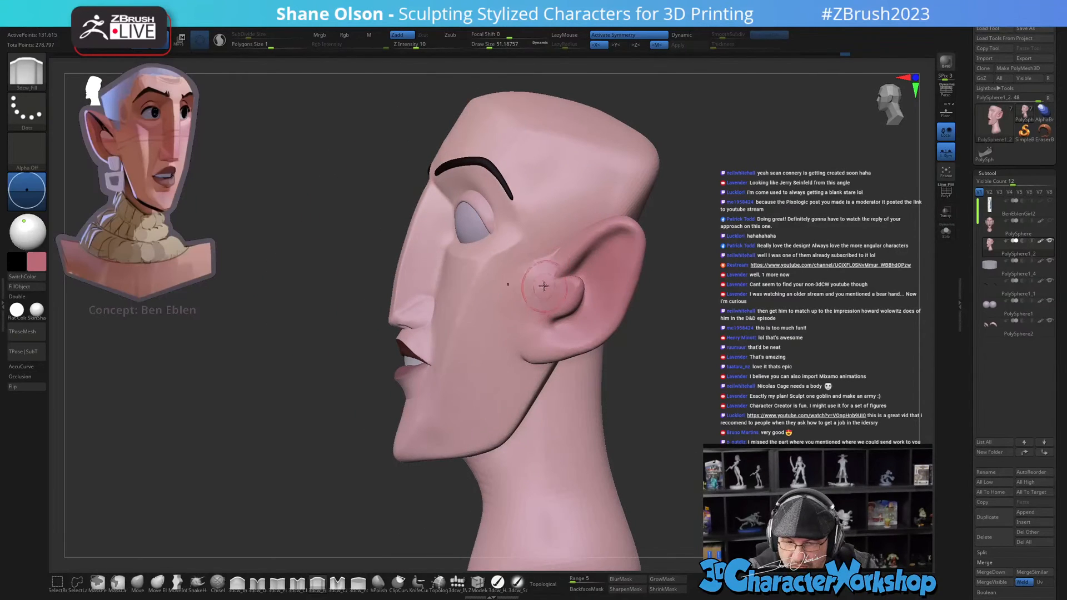
{"action": "right_click_drag", "start_coordinate": [508, 364], "coordinate": [550, 294]}
{"action": "key", "text": "s"}
{"action": "left_click_drag", "start_coordinate": [525, 302], "coordinate": [520, 302]}
Step: Polish and smooth the side of the cheek in front of the ear with the polish brush at draw size about 54
{"action": "left_click", "coordinate": [360, 583]}
{"action": "key", "text": "s"}
{"action": "left_click_drag", "start_coordinate": [503, 325], "coordinate": [508, 325]}
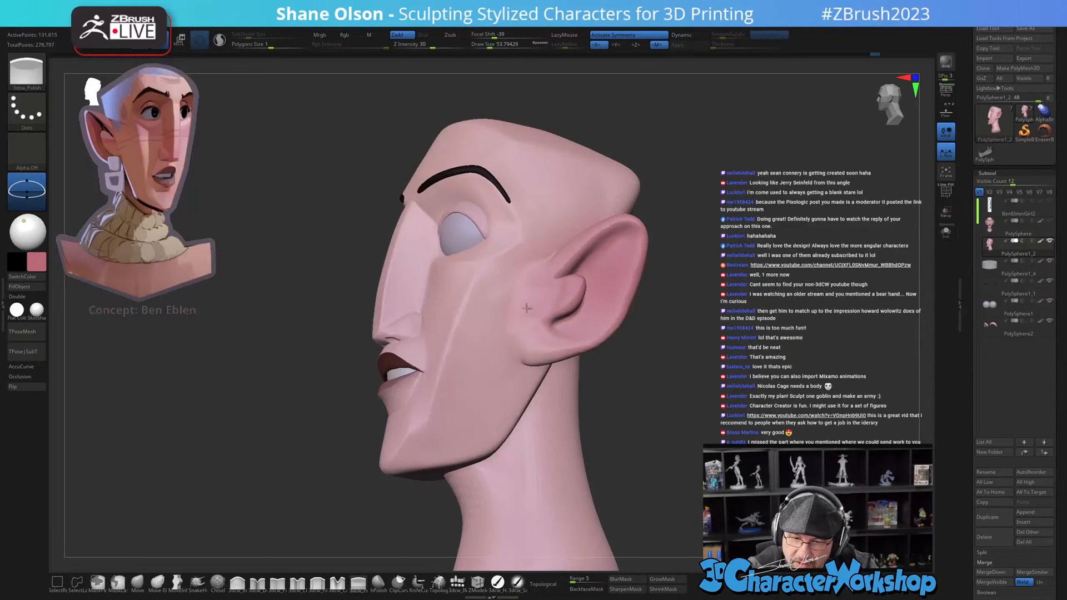
{"action": "mouse_move", "coordinate": [525, 319]}
{"action": "right_mouse_down"}
{"action": "mouse_move", "coordinate": [581, 300]}
{"action": "mouse_move", "coordinate": [534, 333]}
{"action": "right_mouse_up"}
{"action": "key", "text": "ctrl"}
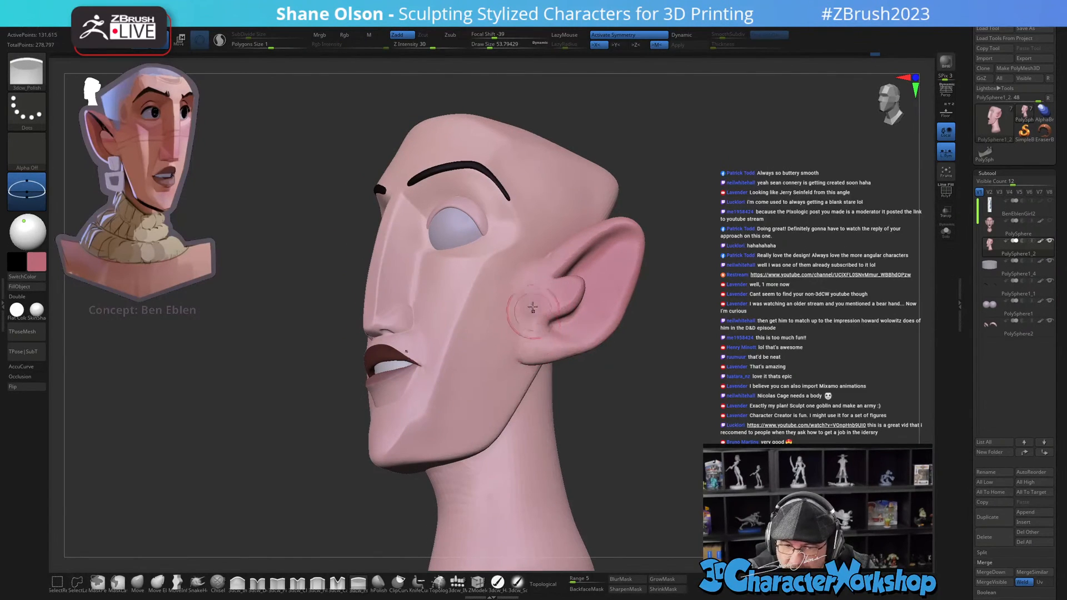
{"action": "key", "text": "shift"}
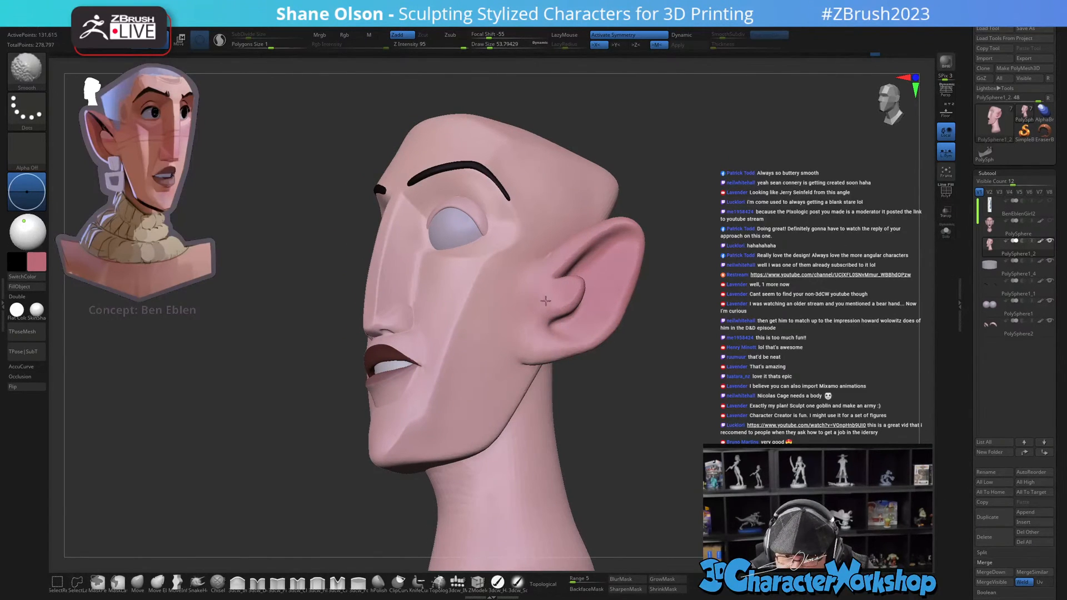
Step: Smooth the upper part of the ear where it joins the side of the head
{"action": "mouse_move", "coordinate": [532, 358]}
{"action": "right_mouse_down"}
{"action": "mouse_move", "coordinate": [646, 436]}
{"action": "mouse_move", "coordinate": [636, 409]}
{"action": "mouse_move", "coordinate": [655, 383]}
{"action": "mouse_move", "coordinate": [650, 421]}
{"action": "mouse_move", "coordinate": [631, 429]}
{"action": "mouse_move", "coordinate": [621, 322]}
{"action": "right_mouse_up"}
{"action": "mouse_move", "coordinate": [604, 248]}
{"action": "left_mouse_down", "text": "shift"}
{"action": "mouse_move", "coordinate": [595, 240]}
{"action": "mouse_move", "coordinate": [622, 238]}
{"action": "left_mouse_up", "text": "shift"}
{"action": "mouse_move", "coordinate": [642, 225]}
{"action": "right_mouse_down"}
{"action": "mouse_move", "coordinate": [632, 297]}
{"action": "mouse_move", "coordinate": [648, 348]}
{"action": "right_mouse_up"}
{"action": "right_click_drag", "start_coordinate": [648, 347], "coordinate": [638, 444], "text": "shift"}
{"action": "right_click_drag", "start_coordinate": [688, 292], "coordinate": [682, 368], "text": "alt"}
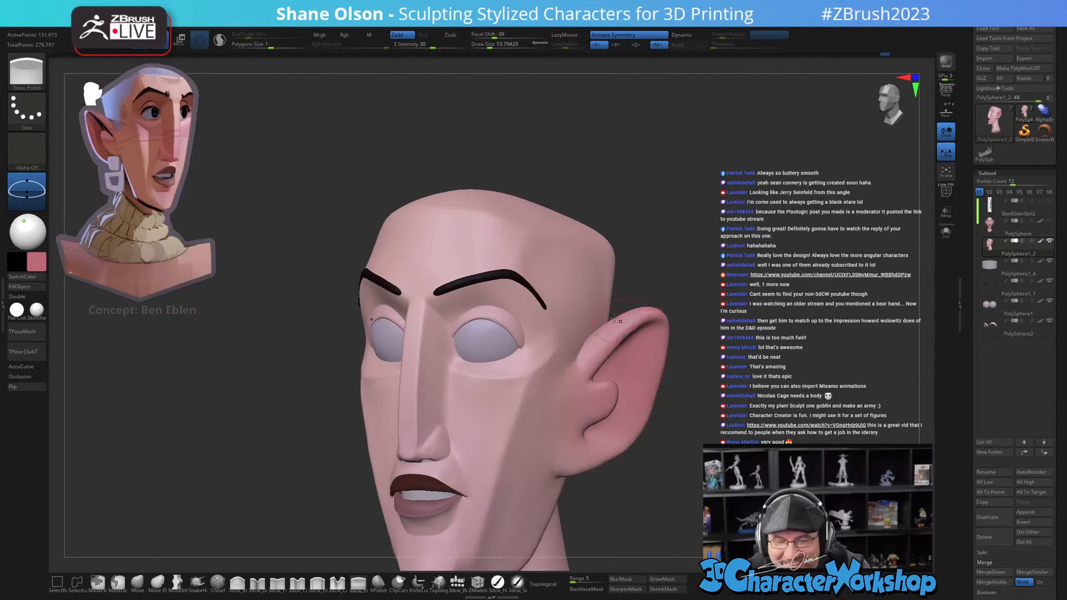
Step: Pinch and smooth the forehead plane edge above the eyebrow with the pinch brush at draw size about 87
{"action": "left_click", "coordinate": [277, 582]}
{"action": "key", "text": "s"}
{"action": "left_click_drag", "start_coordinate": [277, 479], "coordinate": [294, 479]}
{"action": "key", "text": "shift"}
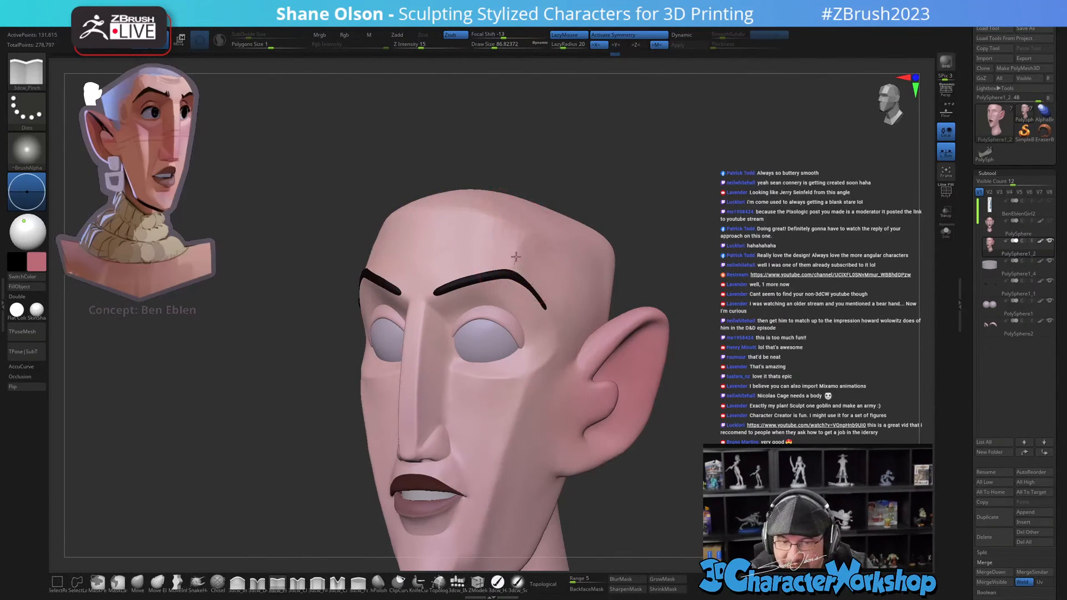
{"action": "mouse_move", "coordinate": [533, 222]}
{"action": "right_mouse_down"}
{"action": "mouse_move", "coordinate": [744, 437]}
{"action": "mouse_move", "coordinate": [550, 247]}
{"action": "right_mouse_up"}
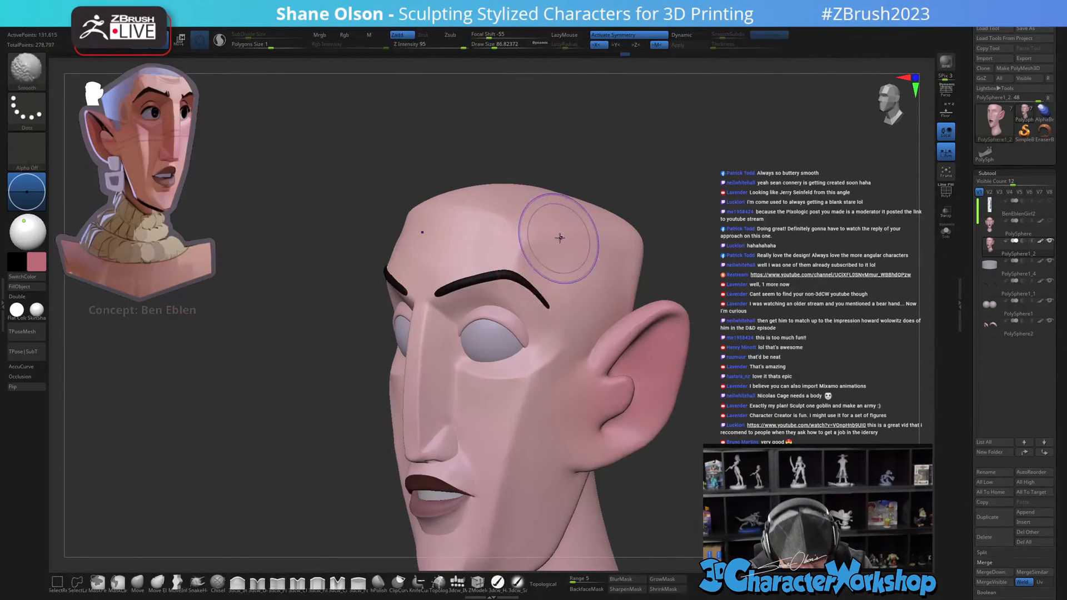
Step: Check the wireframe and add mesh density across the forehead and upper head by smoothing at a subdivide size of 0.13615
{"action": "key", "text": "shift+f"}
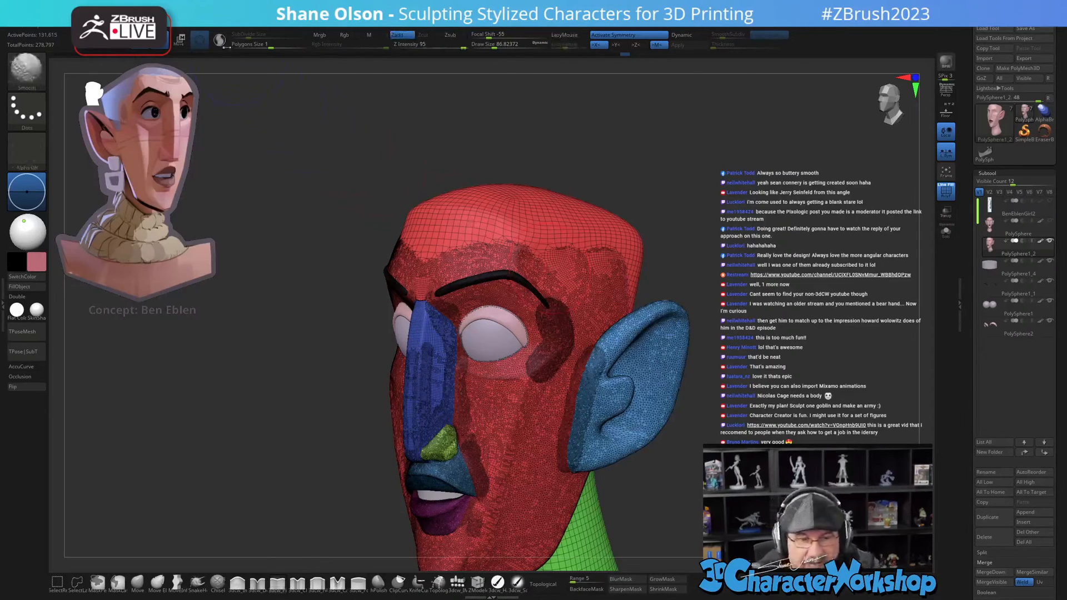
{"action": "mouse_move", "coordinate": [483, 236]}
{"action": "left_mouse_down", "text": "shift"}
{"action": "mouse_move", "coordinate": [510, 229]}
{"action": "mouse_move", "coordinate": [544, 247]}
{"action": "left_mouse_up", "text": "shift"}
{"action": "left_click", "coordinate": [250, 33]}
{"action": "type", "text": "0.13615"}
{"action": "key", "text": "Return"}
{"action": "left_click_drag", "start_coordinate": [423, 227], "coordinate": [548, 244], "text": "shift"}
{"action": "mouse_move", "coordinate": [500, 179]}
{"action": "left_mouse_down", "text": "shift"}
{"action": "mouse_move", "coordinate": [445, 192]}
{"action": "mouse_move", "coordinate": [406, 250]}
{"action": "mouse_move", "coordinate": [500, 206]}
{"action": "mouse_move", "coordinate": [647, 234]}
{"action": "left_mouse_up", "text": "shift"}
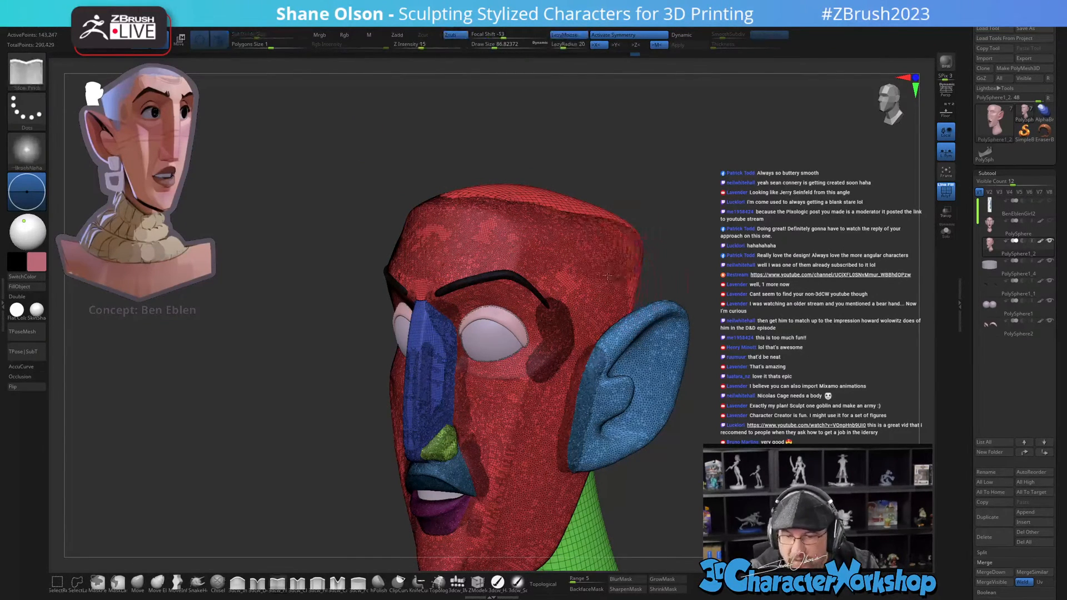
{"action": "key", "text": "shift+f"}
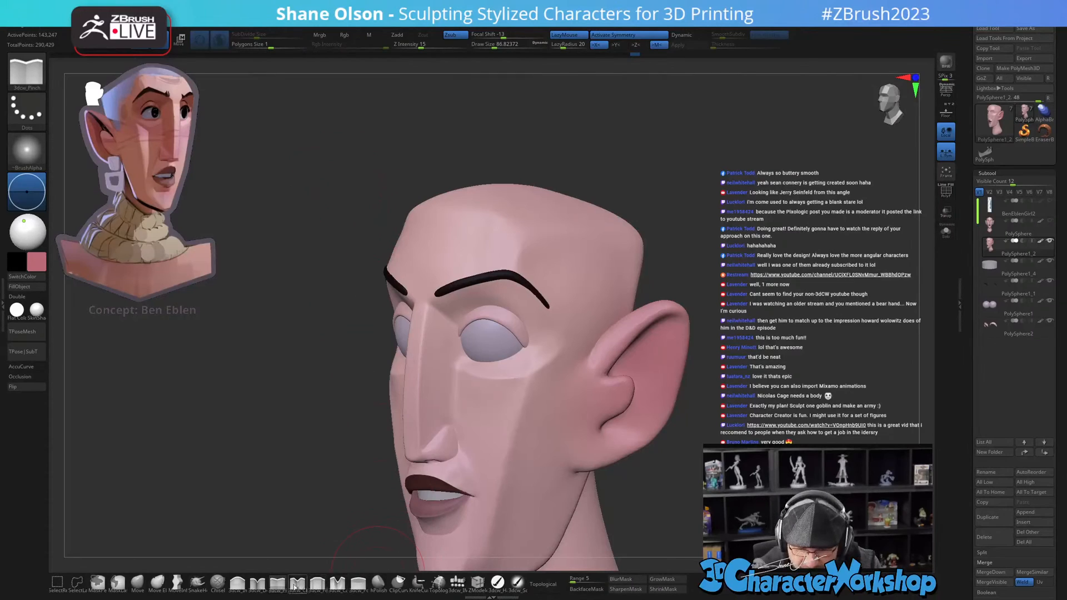
Step: Sharpen the plane edges of the forehead and temple with the pinch brush at draw size about 71, and soften the transitions
{"action": "key", "text": "s"}
{"action": "mouse_move", "coordinate": [553, 268]}
{"action": "left_mouse_down"}
{"action": "mouse_move", "coordinate": [517, 254]}
{"action": "mouse_move", "coordinate": [536, 216]}
{"action": "left_mouse_up"}
{"action": "right_click_drag", "start_coordinate": [602, 268], "coordinate": [575, 275]}
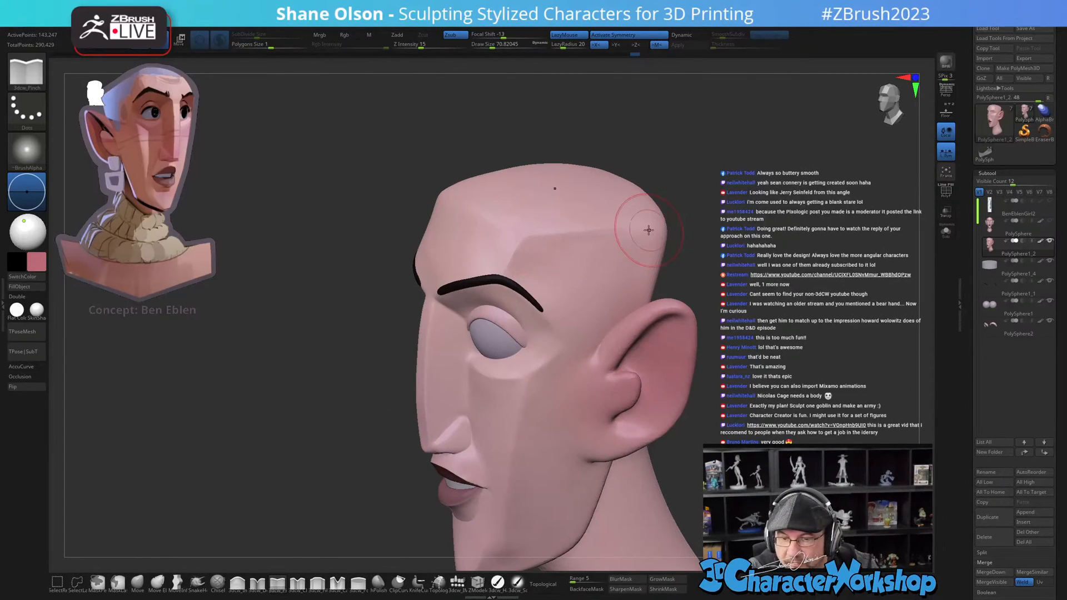
{"action": "right_click_drag", "start_coordinate": [528, 238], "coordinate": [457, 201]}
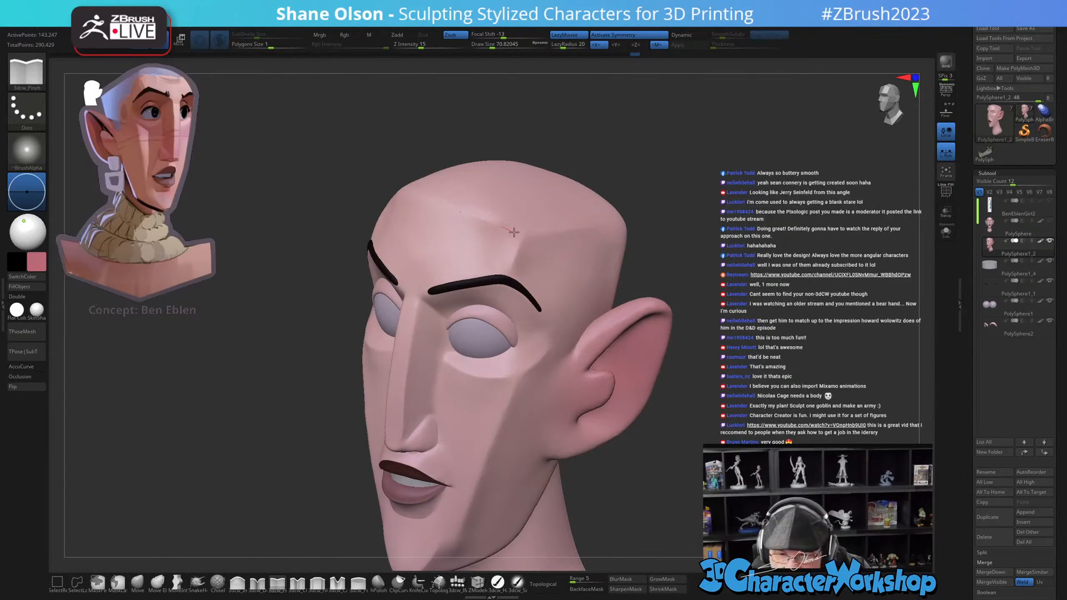
{"action": "right_click_drag", "start_coordinate": [533, 239], "coordinate": [564, 274]}
{"action": "key", "text": "shift"}
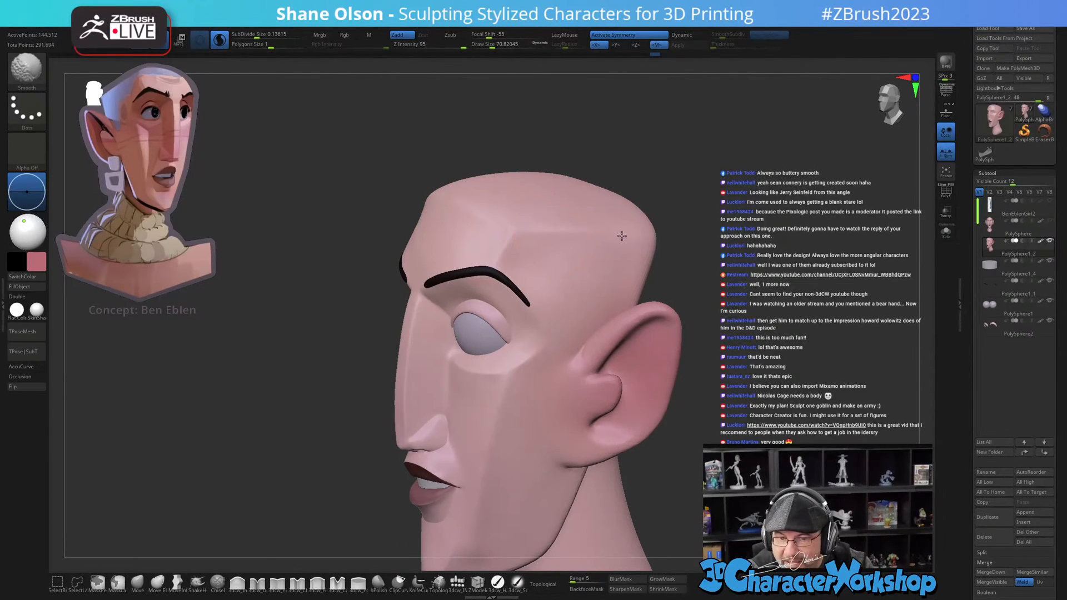
{"action": "mouse_move", "coordinate": [552, 309]}
{"action": "right_mouse_down"}
{"action": "mouse_move", "coordinate": [547, 295]}
{"action": "mouse_move", "coordinate": [547, 324]}
{"action": "mouse_move", "coordinate": [644, 328]}
{"action": "mouse_move", "coordinate": [578, 392]}
{"action": "mouse_move", "coordinate": [614, 438]}
{"action": "mouse_move", "coordinate": [578, 494]}
{"action": "right_mouse_up"}
{"action": "key", "text": "bracketleft"}
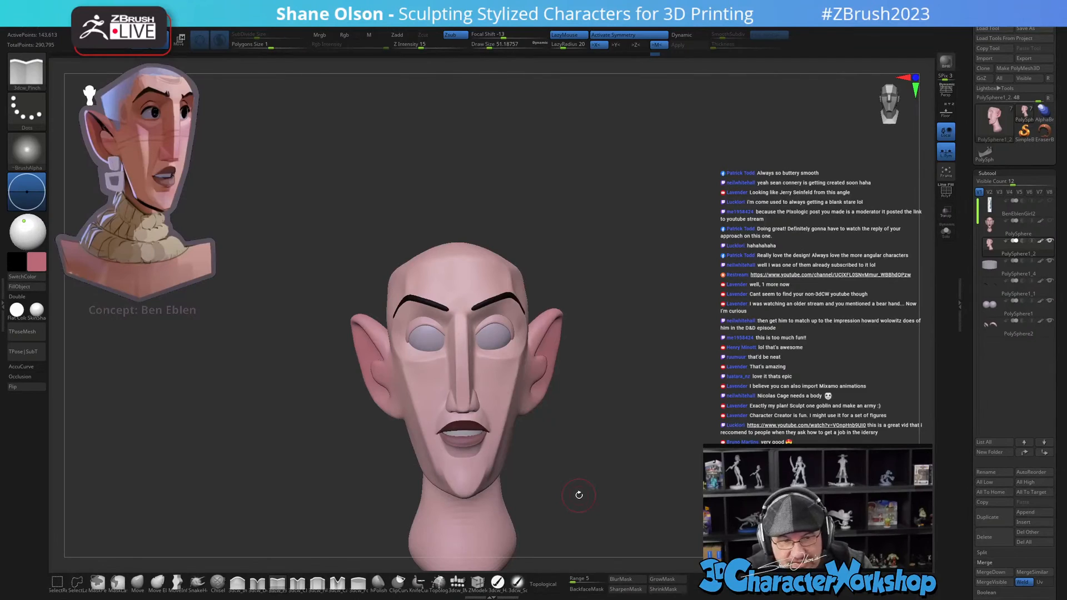
Step: Turn on perspective, match the head to the concept's three-quarter angle and set the brush draw size to about 207
{"action": "right_click_drag", "start_coordinate": [649, 387], "coordinate": [640, 360]}
{"action": "key", "text": "p"}
{"action": "key", "text": "space"}
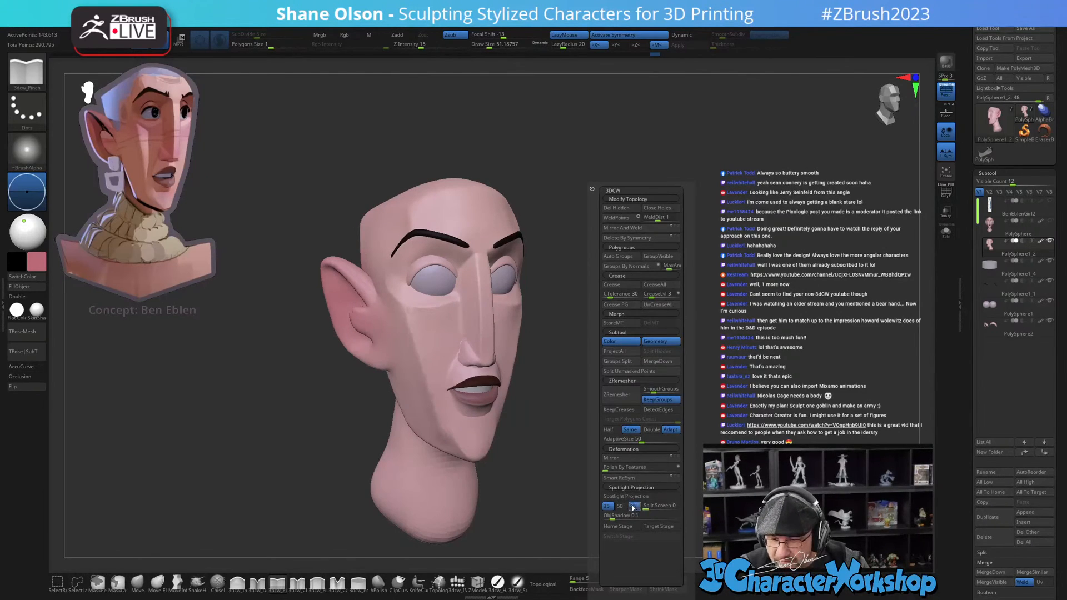
{"action": "right_click_drag", "start_coordinate": [664, 397], "coordinate": [580, 409]}
{"action": "right_click_drag", "start_coordinate": [579, 347], "coordinate": [591, 340]}
{"action": "key", "text": "s"}
{"action": "left_click_drag", "start_coordinate": [357, 201], "coordinate": [374, 200]}
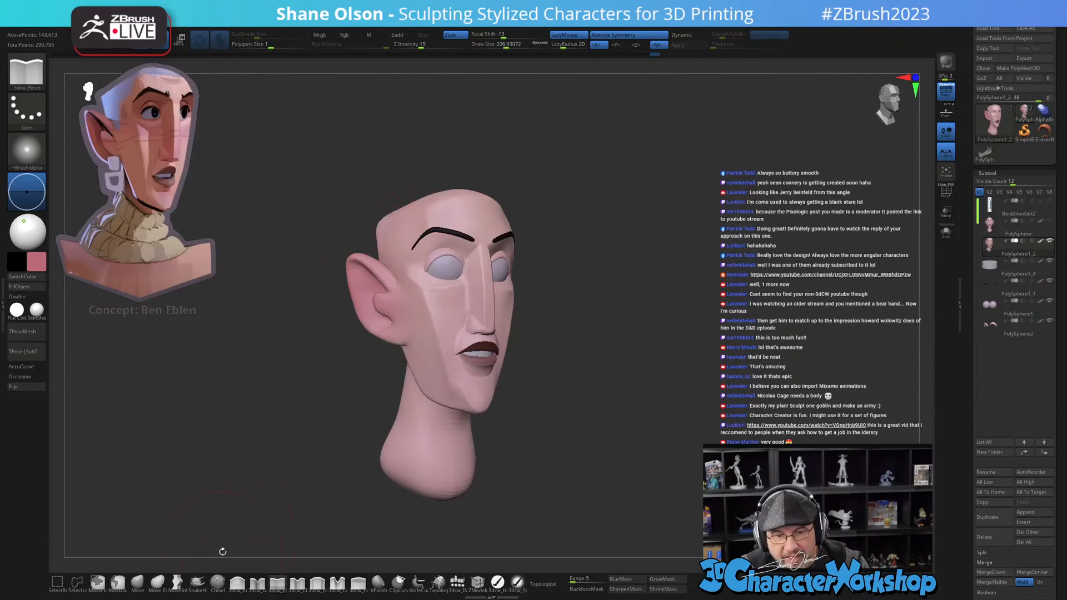
Step: Nudge the chin contour with the Move brush at draw size about 167
{"action": "left_click", "coordinate": [136, 582]}
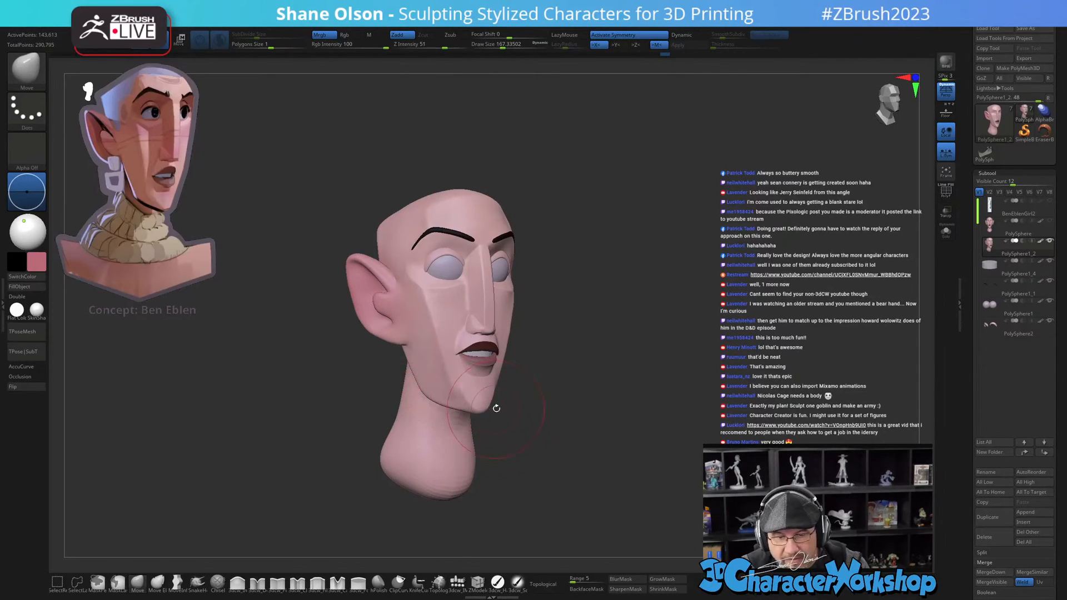
{"action": "left_click_drag", "start_coordinate": [632, 350], "coordinate": [600, 332]}
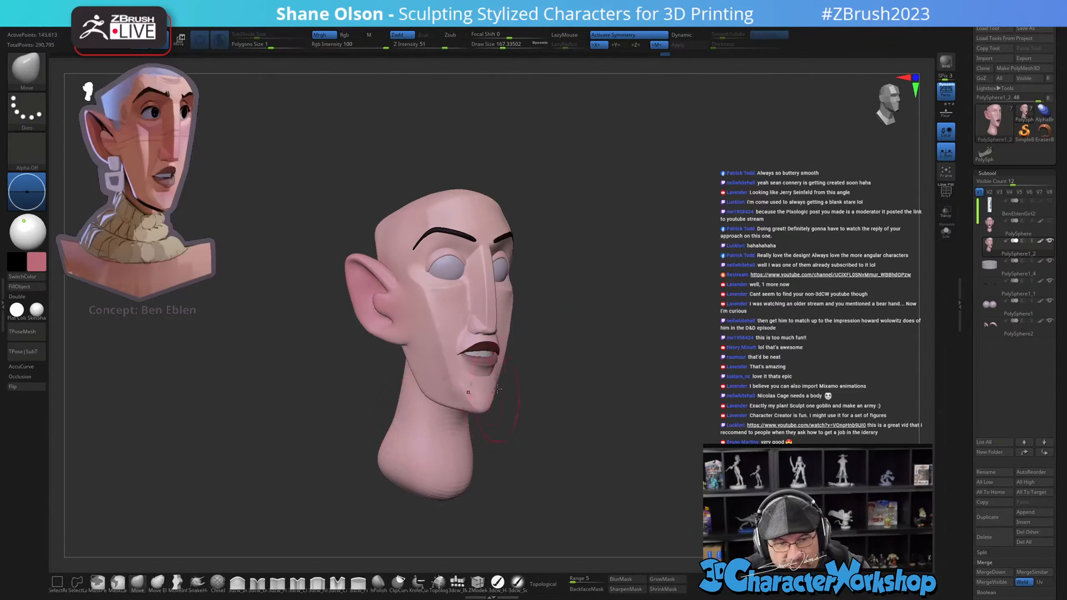
{"action": "left_click_drag", "start_coordinate": [550, 447], "coordinate": [555, 448]}
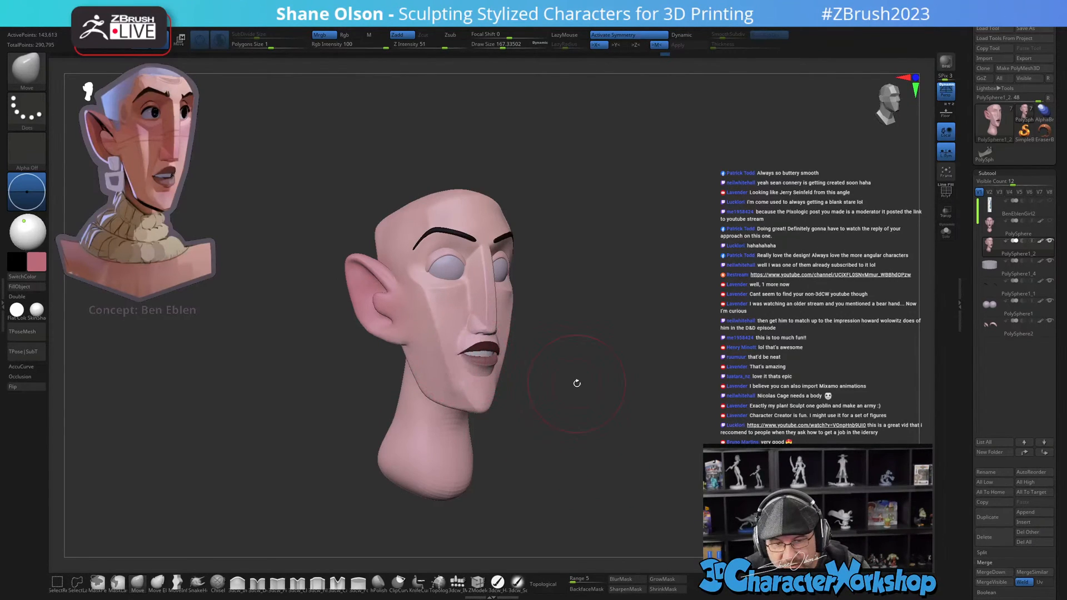
Step: Adjust the fold beside the mouth corner with the Move brush at draw size about 56
{"action": "mouse_move", "coordinate": [537, 345]}
{"action": "right_mouse_down", "text": "ctrl"}
{"action": "mouse_move", "coordinate": [530, 297]}
{"action": "mouse_move", "coordinate": [535, 310]}
{"action": "right_mouse_up", "text": "ctrl"}
{"action": "key", "text": "s"}
{"action": "left_click_drag", "start_coordinate": [549, 315], "coordinate": [544, 314]}
{"action": "right_click_drag", "start_coordinate": [542, 311], "coordinate": [559, 291]}
{"action": "key", "text": "s"}
{"action": "mouse_move", "coordinate": [544, 312]}
{"action": "left_mouse_down"}
{"action": "mouse_move", "coordinate": [538, 295]}
{"action": "mouse_move", "coordinate": [527, 331]}
{"action": "left_mouse_up"}
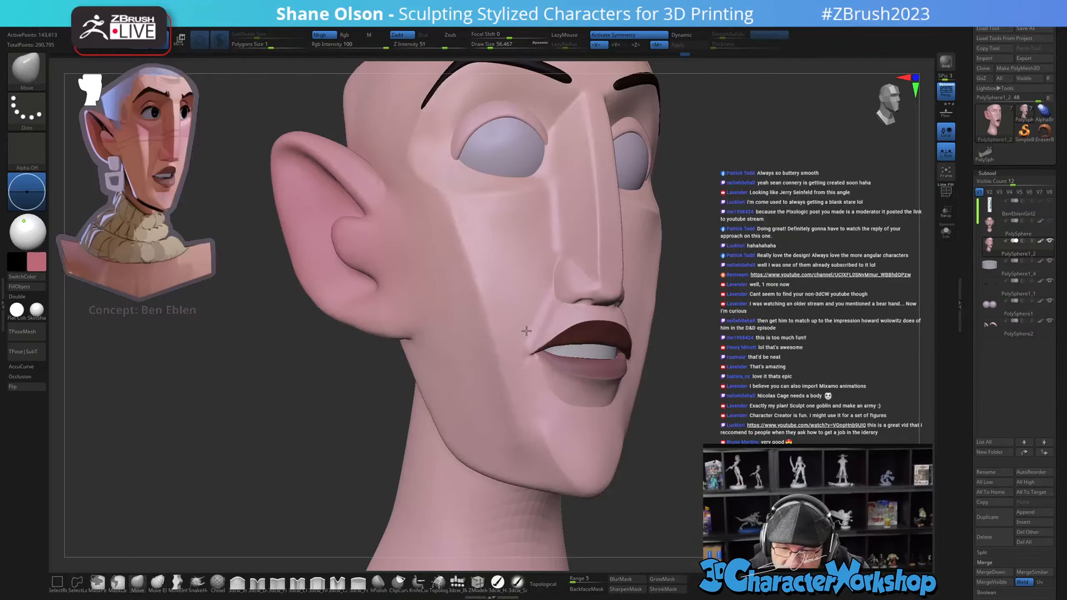
Step: Refine the fold between the nostril and the mouth corner with the Move brush at draw size about 29
{"action": "mouse_move", "coordinate": [529, 325]}
{"action": "right_mouse_down"}
{"action": "mouse_move", "coordinate": [582, 310]}
{"action": "mouse_move", "coordinate": [547, 314]}
{"action": "right_mouse_up"}
{"action": "key", "text": "s"}
{"action": "left_click_drag", "start_coordinate": [566, 315], "coordinate": [559, 313]}
{"action": "right_click_drag", "start_coordinate": [555, 296], "coordinate": [547, 293]}
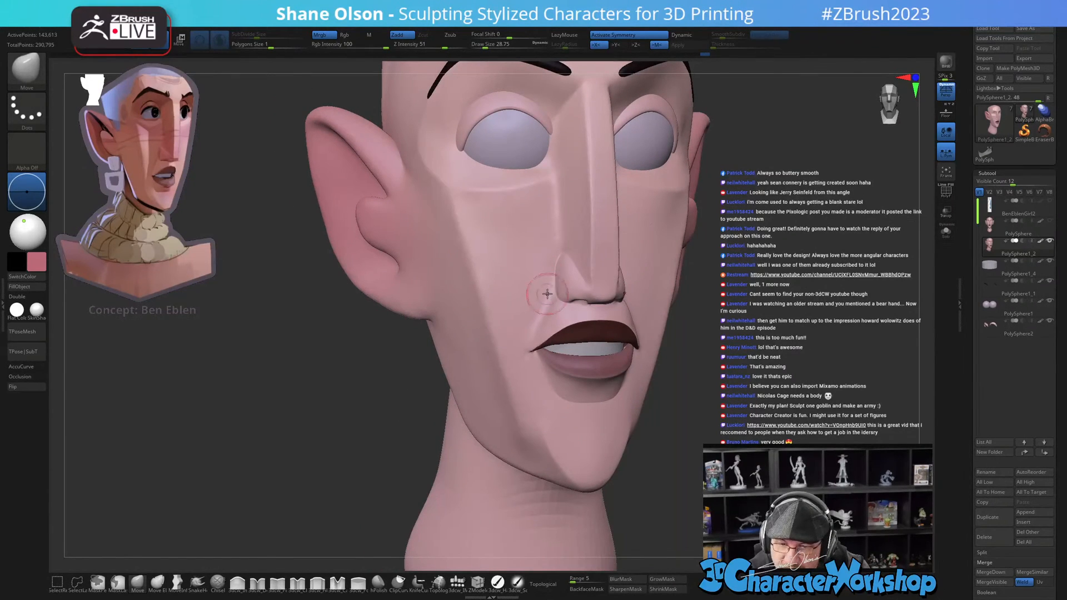
{"action": "key", "text": "f"}
{"action": "mouse_move", "coordinate": [695, 357]}
{"action": "right_mouse_down"}
{"action": "mouse_move", "coordinate": [704, 387]}
{"action": "mouse_move", "coordinate": [668, 409]}
{"action": "right_mouse_up"}
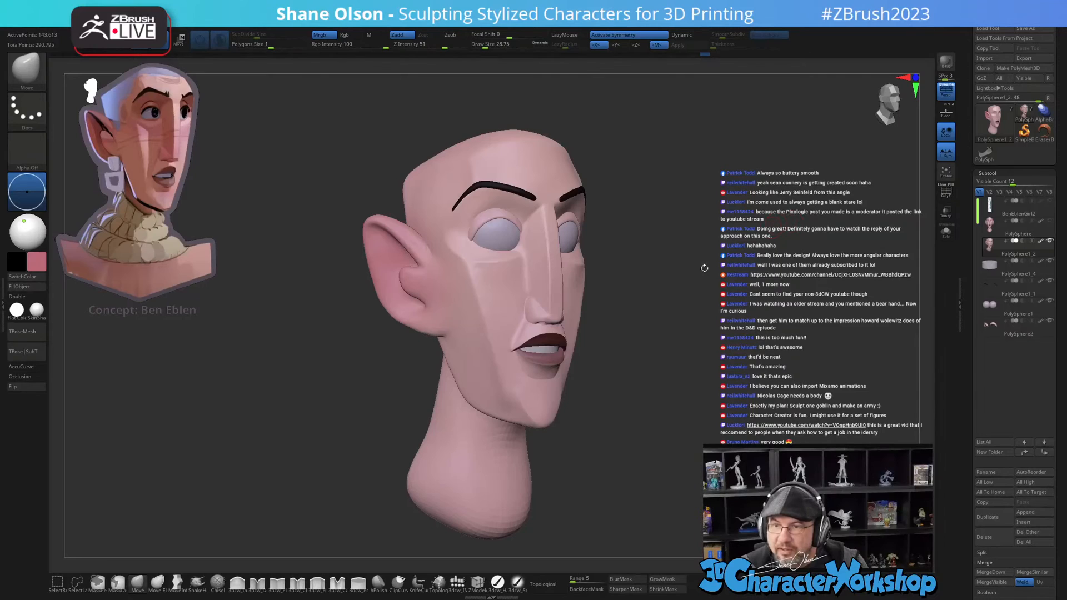
Step: Set the Move brush's draw size to about 71
{"action": "key", "text": "s"}
{"action": "left_click_drag", "start_coordinate": [667, 229], "coordinate": [704, 230]}
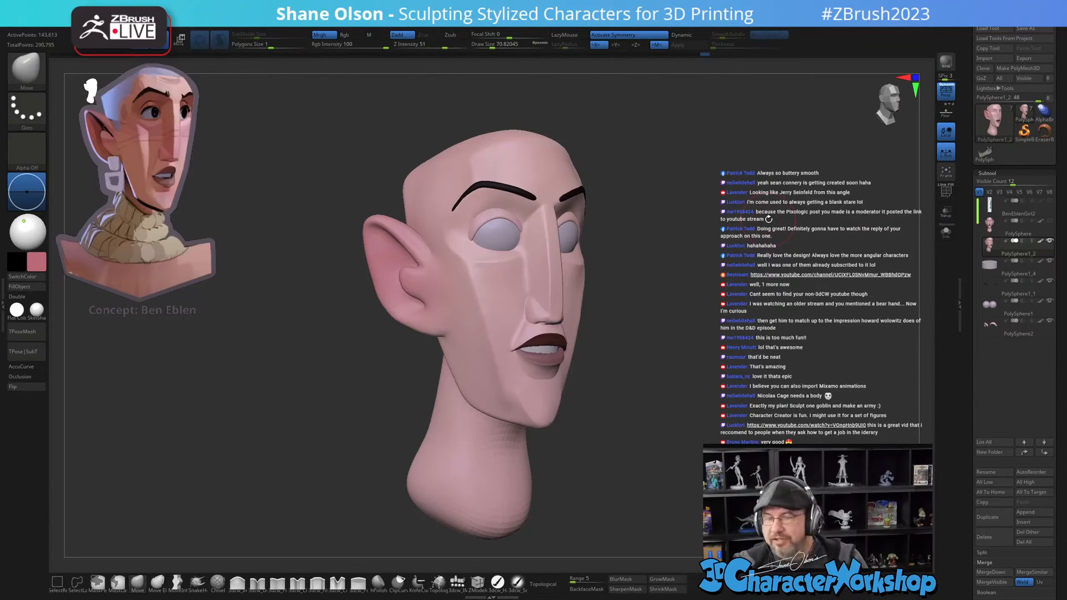